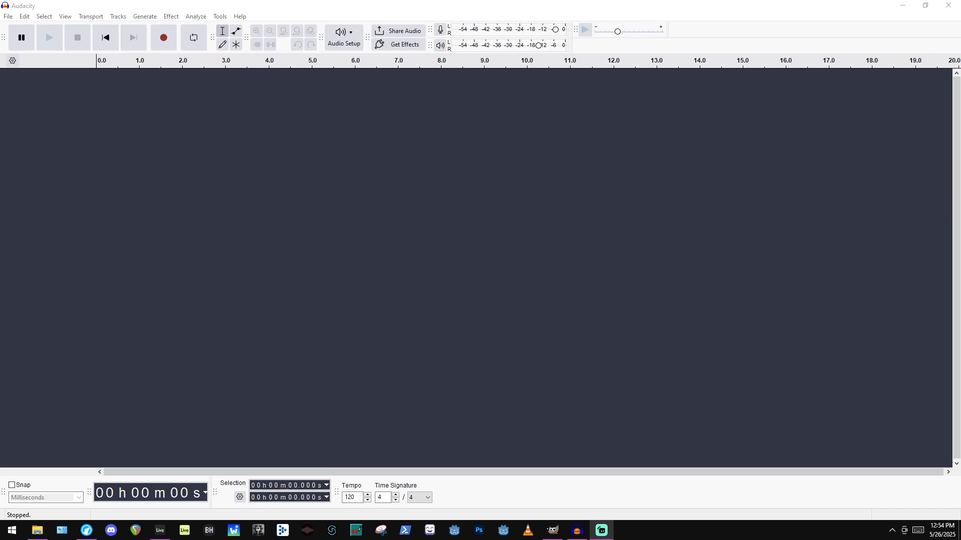
left_click(17, 3)
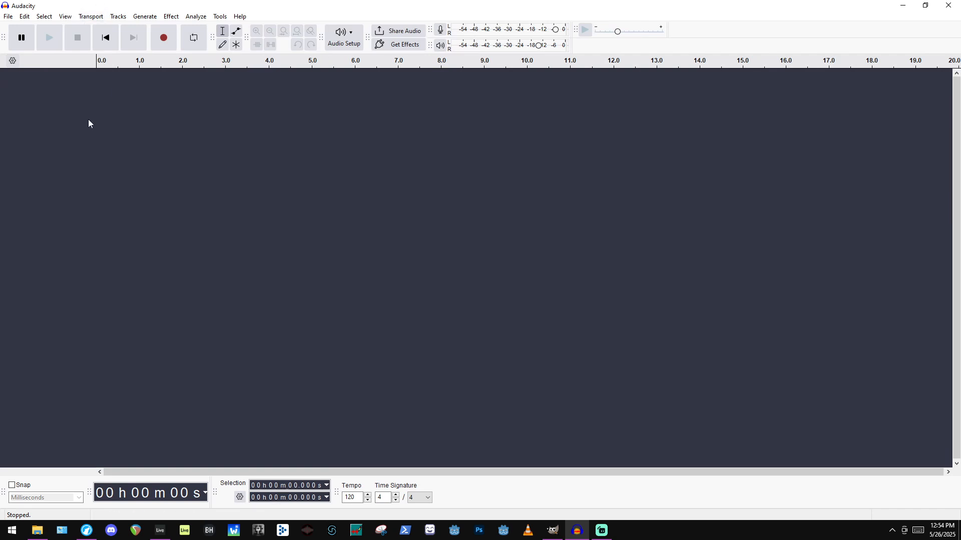
left_click(31, 19)
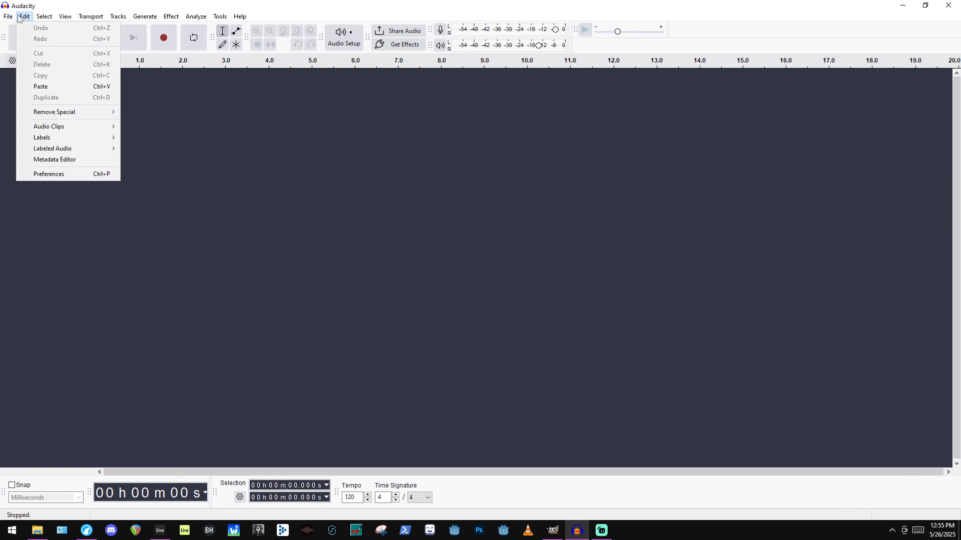
mouse_move(13, 18)
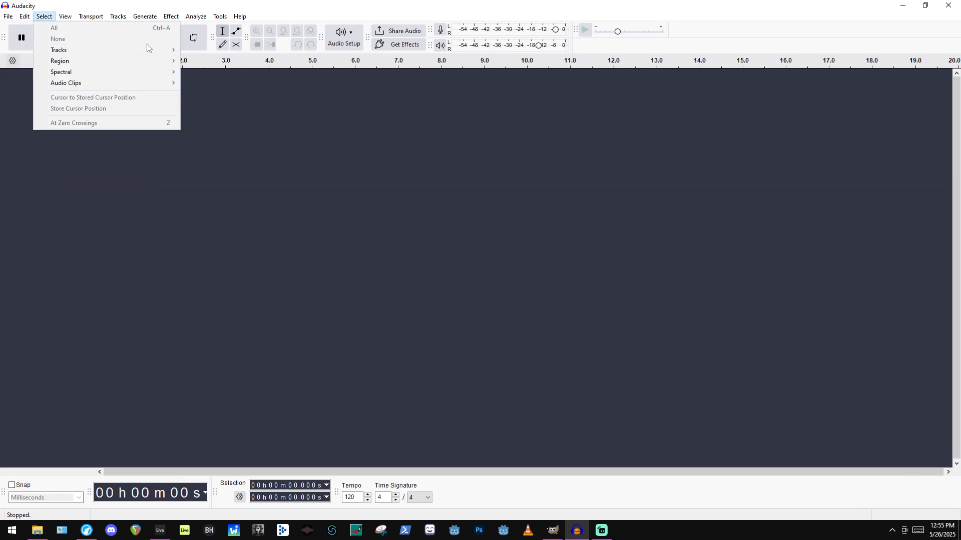
left_click(402, 149)
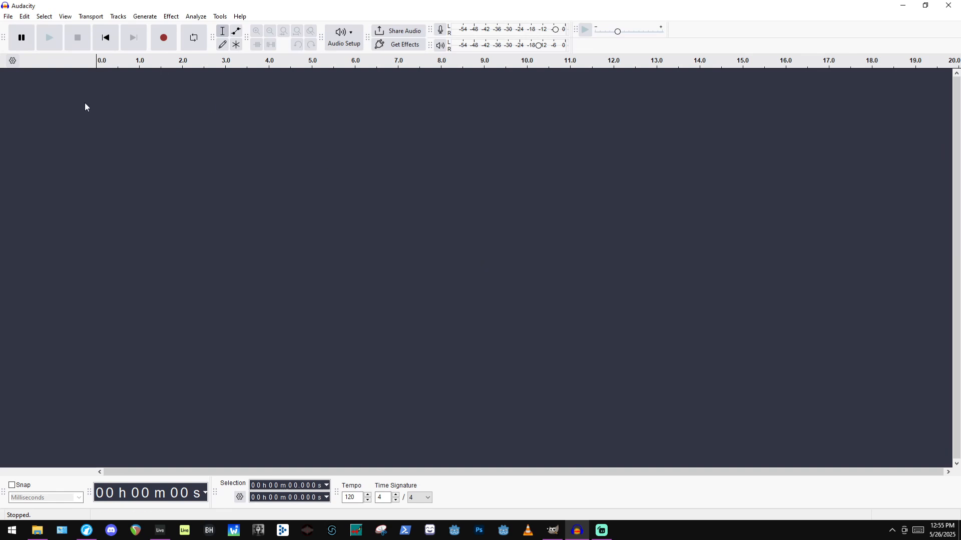
Start a raw data import and choose 024.png from the 0_0_glitches folder.
left_click(8, 16)
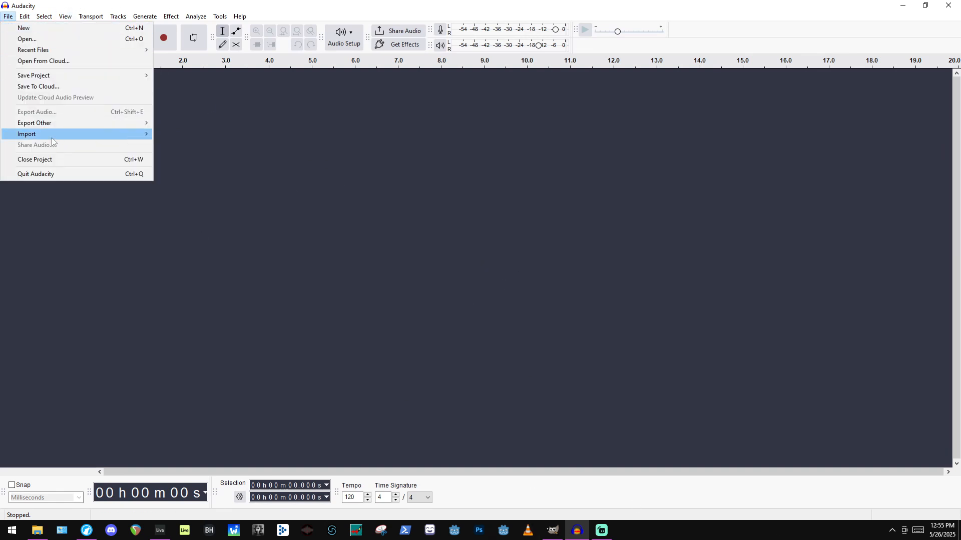
mouse_move(73, 136)
left_click(206, 169)
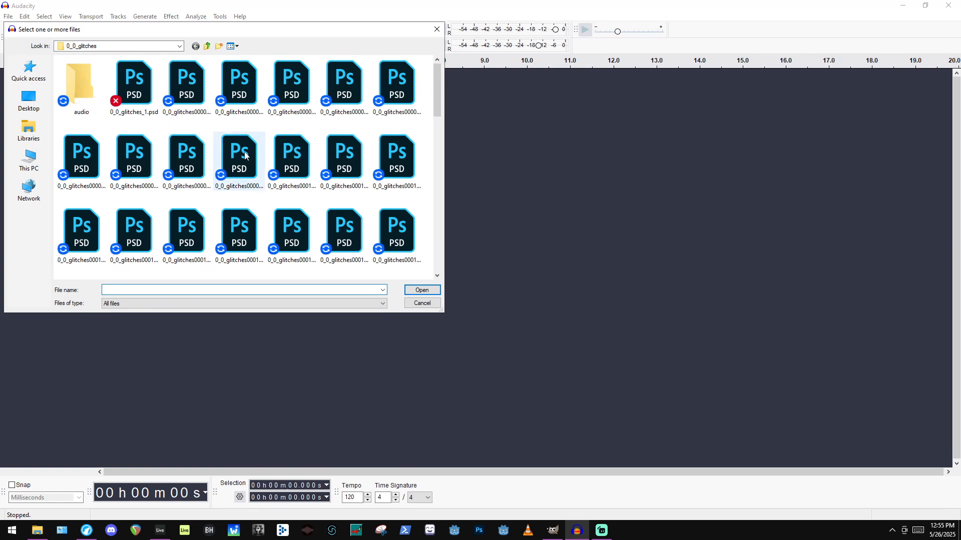
scroll(296, 90, "down", 15)
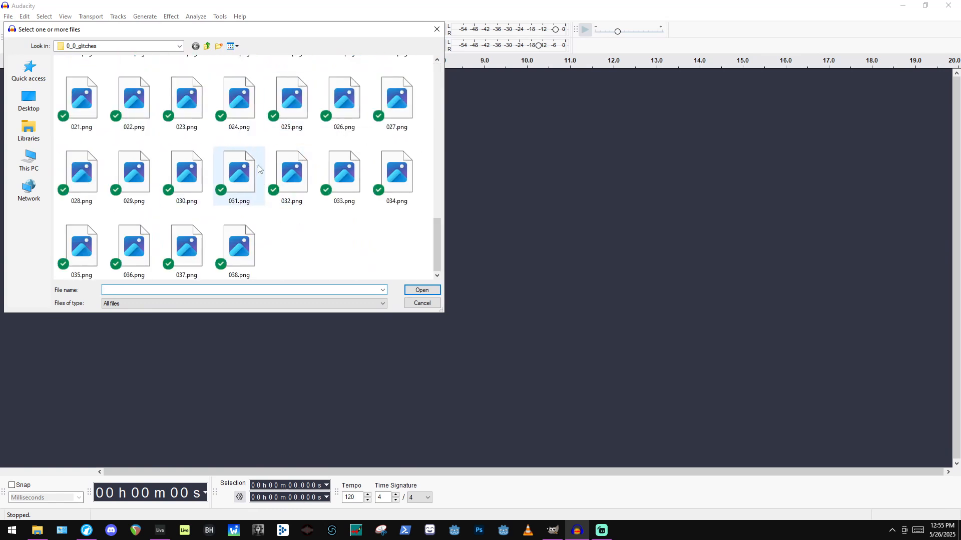
scroll(274, 168, "up", 15)
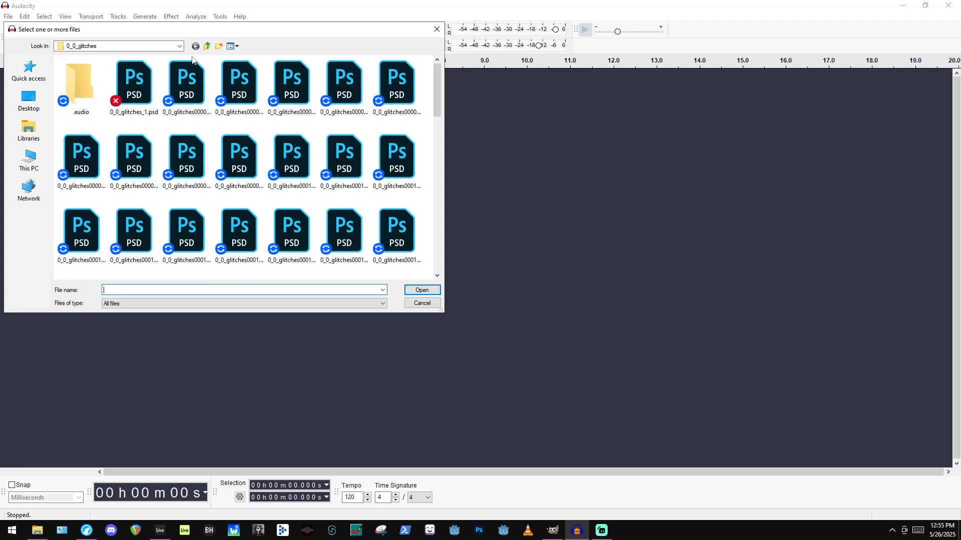
scroll(236, 165, "down", 15)
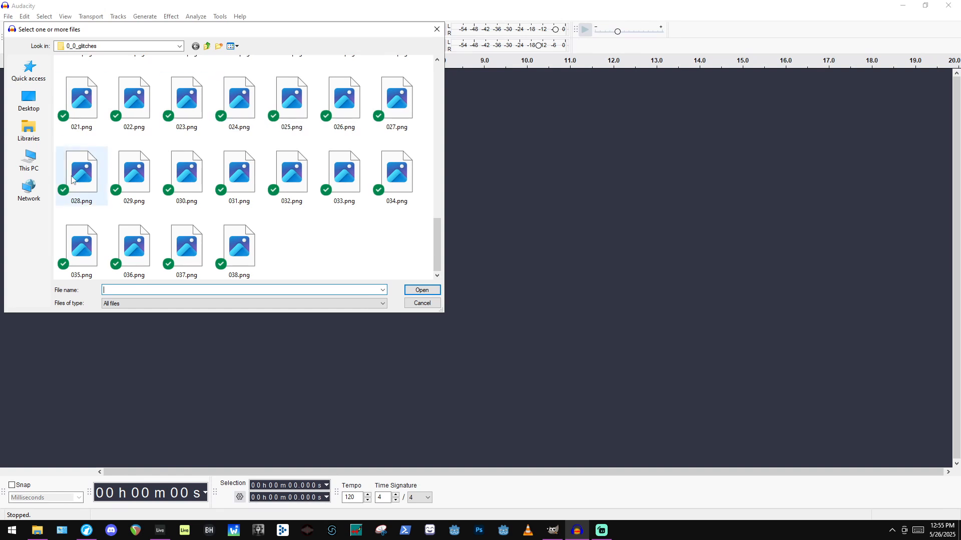
left_click(239, 100)
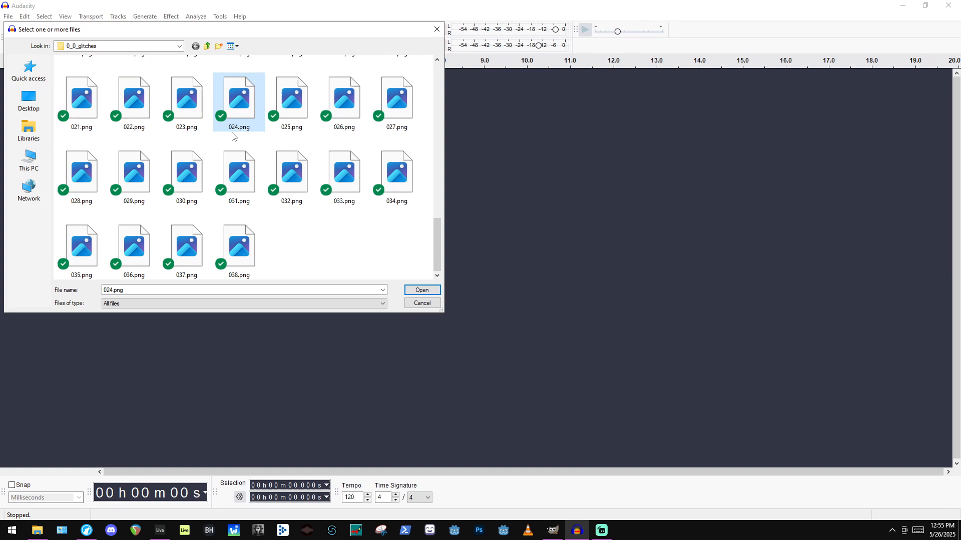
left_click(421, 291)
Import the raw data of 024.png with the encoding set to Signed 8-bit PCM.
left_click(493, 214)
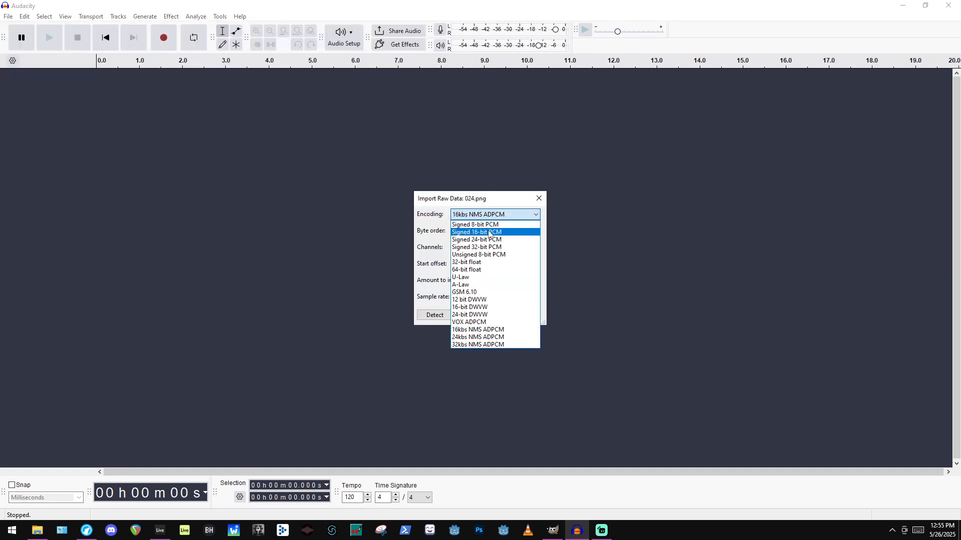
left_click(492, 225)
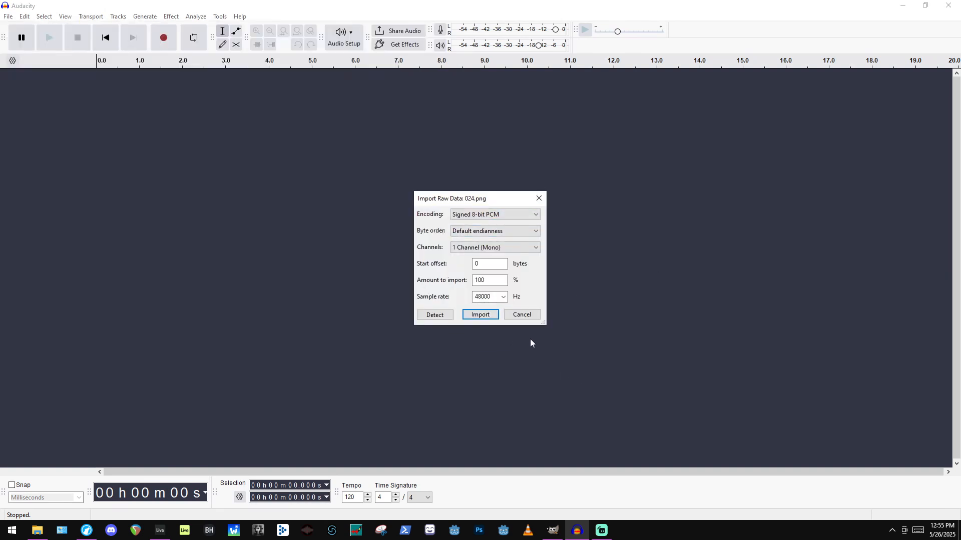
left_click(479, 315)
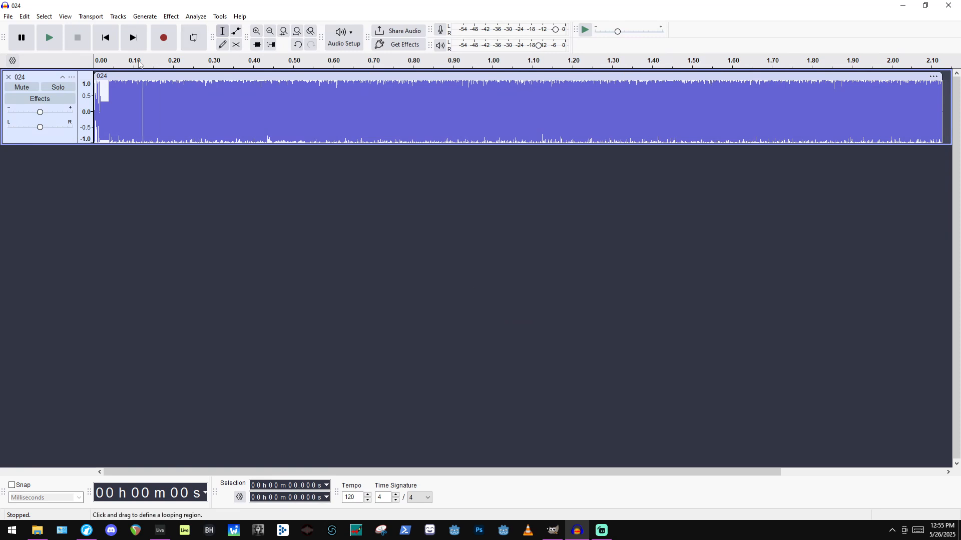
Play back the 024 track to hear the image data as audio, and stop playback.
left_click(147, 95, "shift")
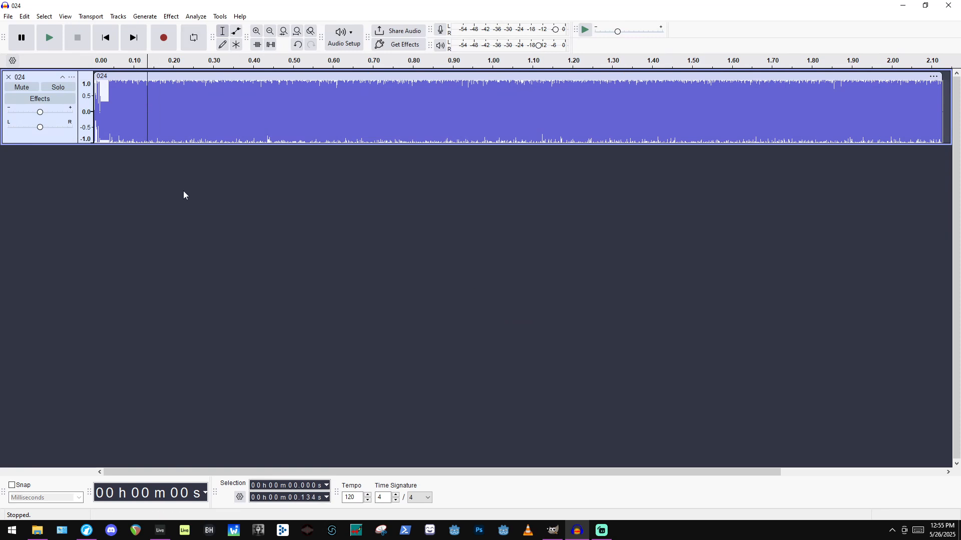
key("space")
key("space")
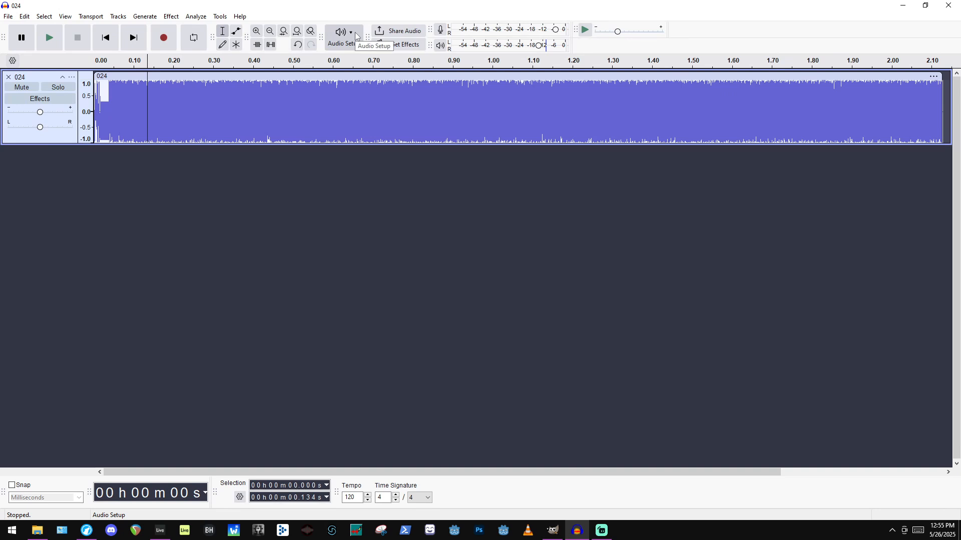
key("space")
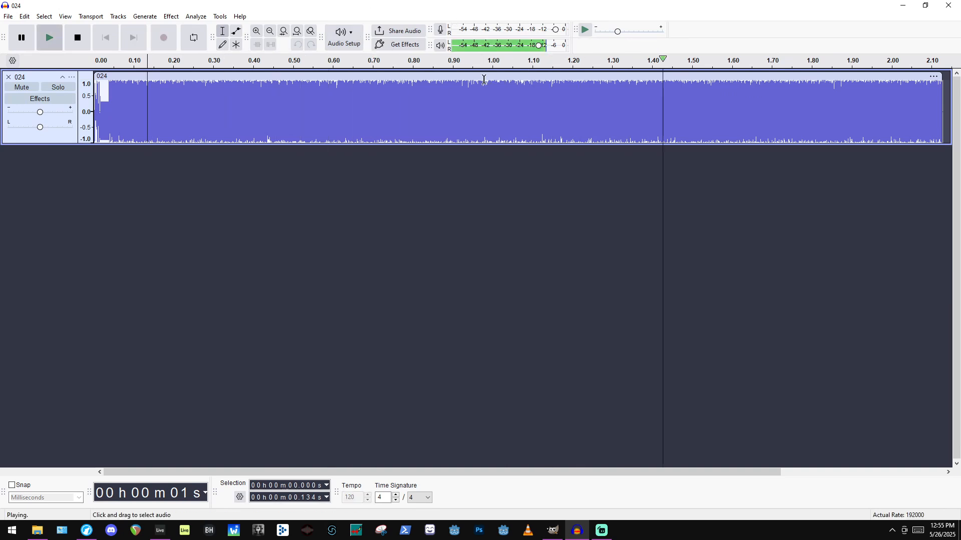
key("space")
Import 034.png from the 10_10_lilboxes folder as raw data, keeping Signed 8-bit PCM, mono and 48000 Hz.
left_click(6, 18)
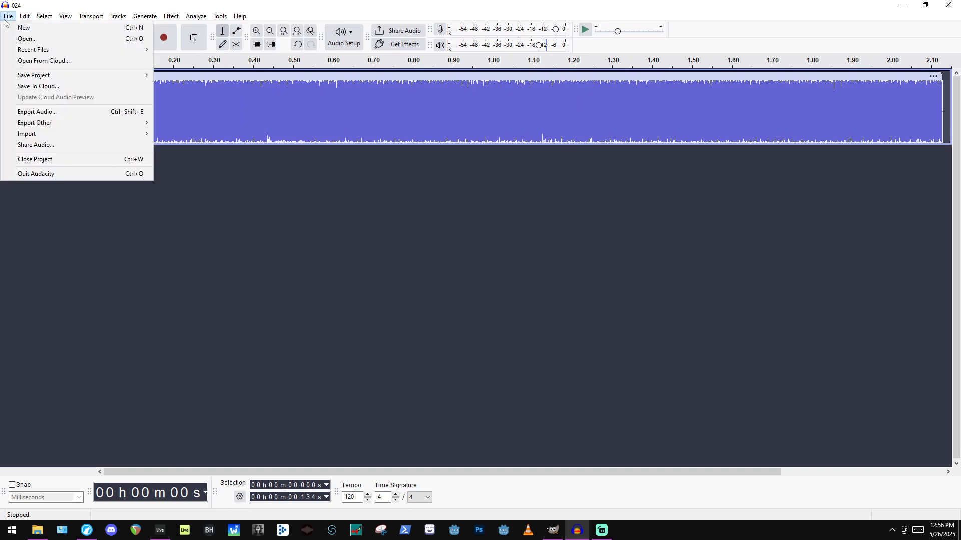
mouse_move(40, 134)
left_click(181, 170)
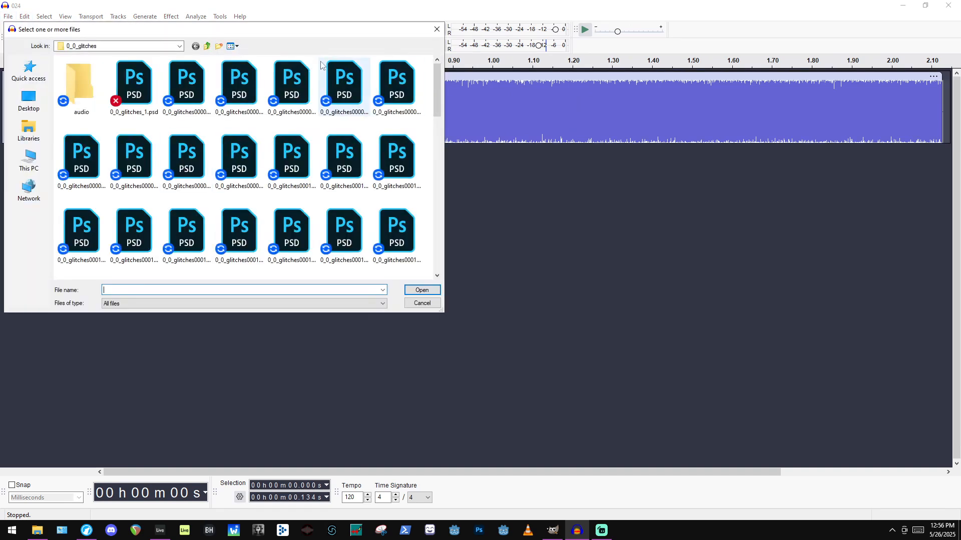
left_click(208, 46)
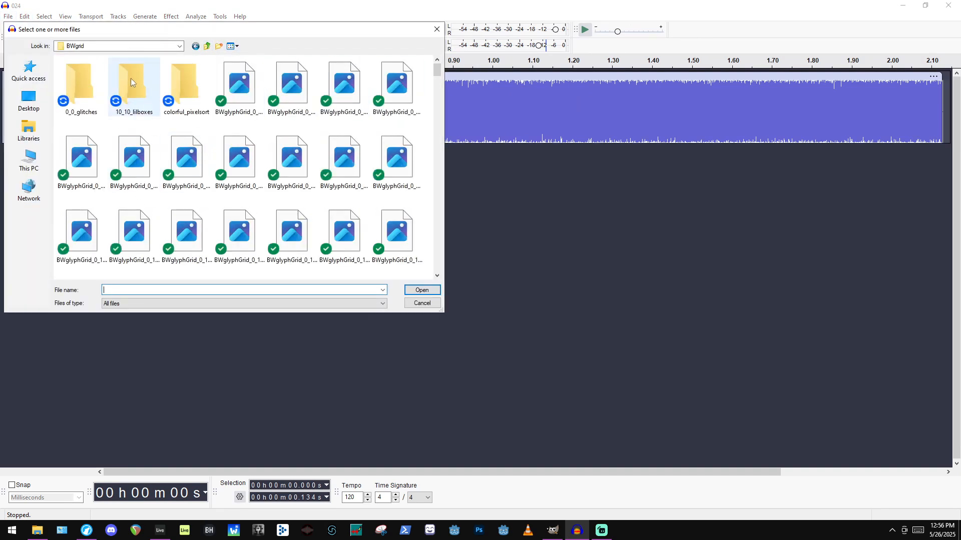
double_click(131, 82)
scroll(241, 145, "down", 10)
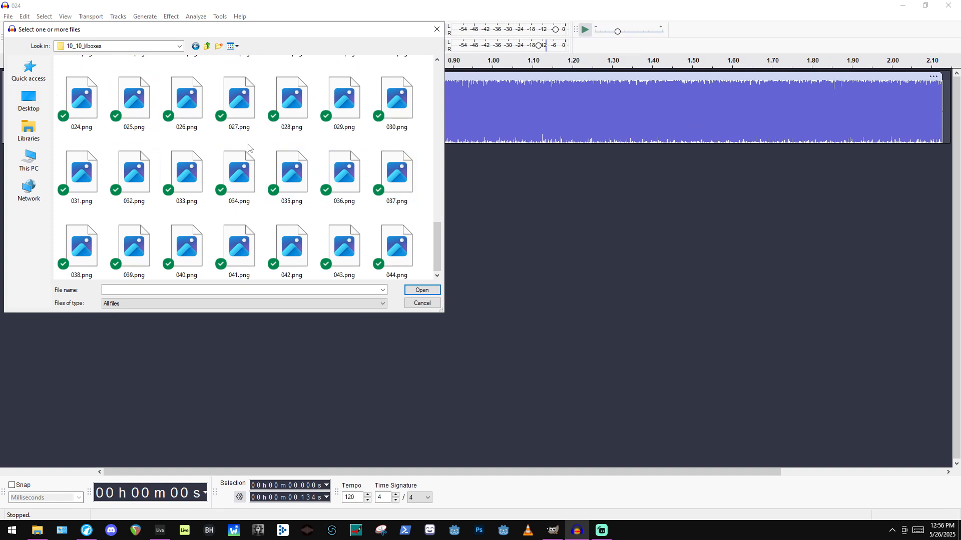
left_click(239, 172)
left_click(422, 290)
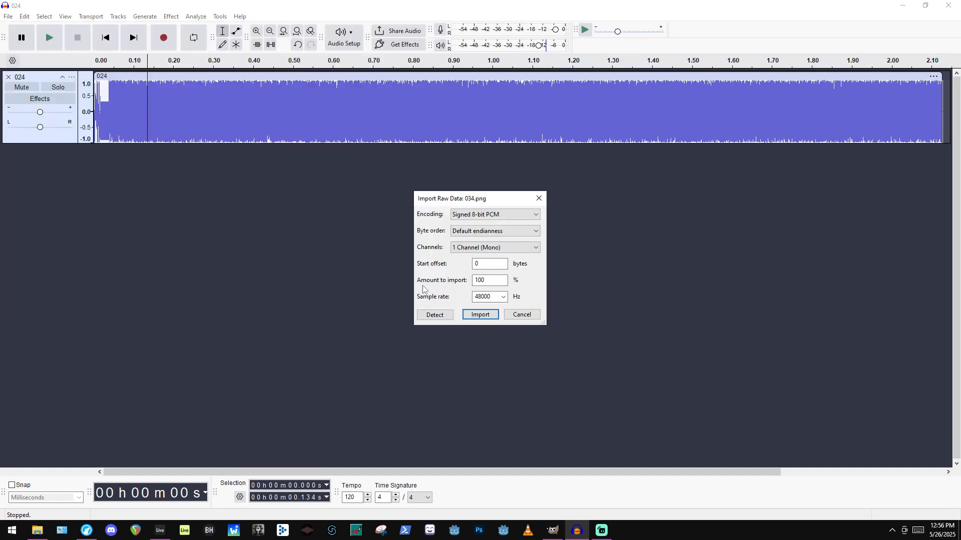
left_click(480, 314)
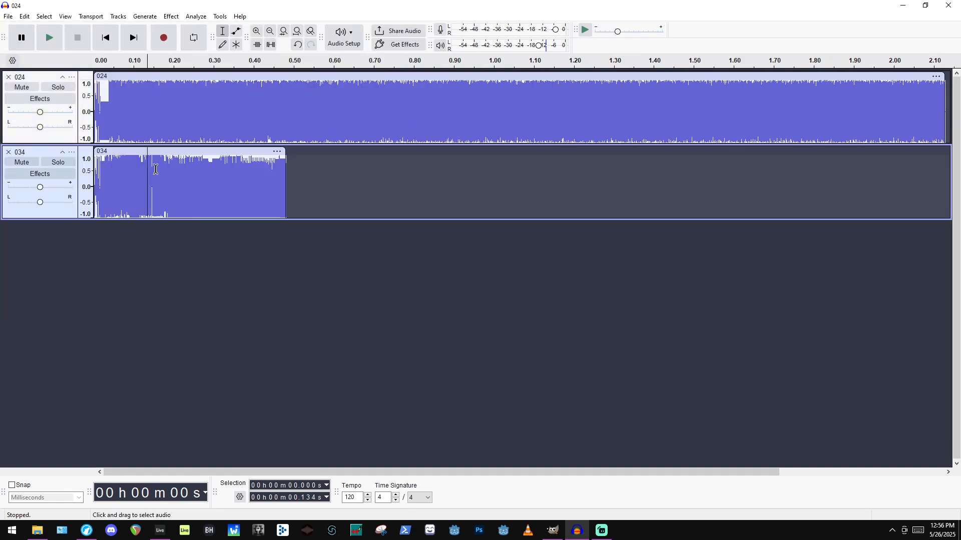
Solo the 034 track, select its clip and play it.
left_click(58, 162)
left_click(124, 150)
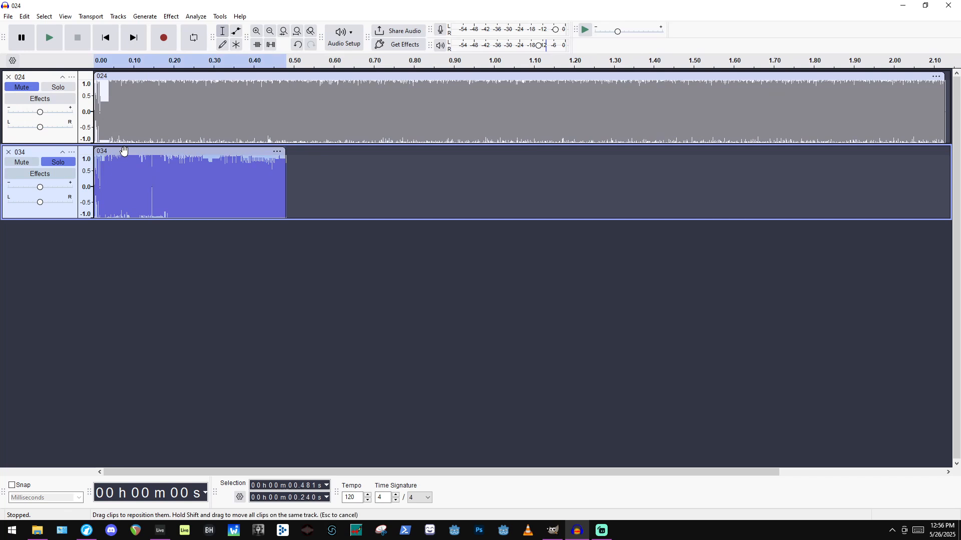
key("space")
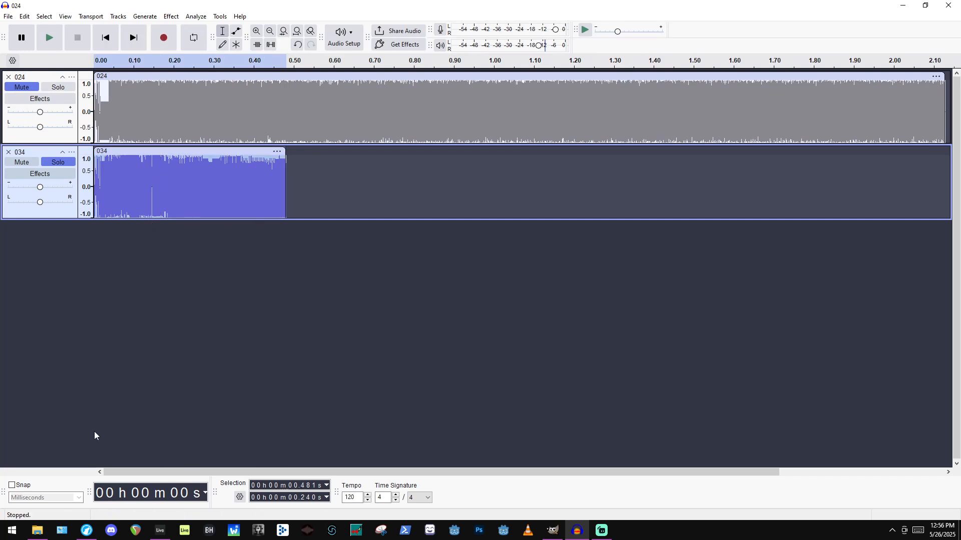
Switch to File Explorer, open the 10_10_lilboxes folder and view 020.png in the image viewer.
key("alt+Tab")
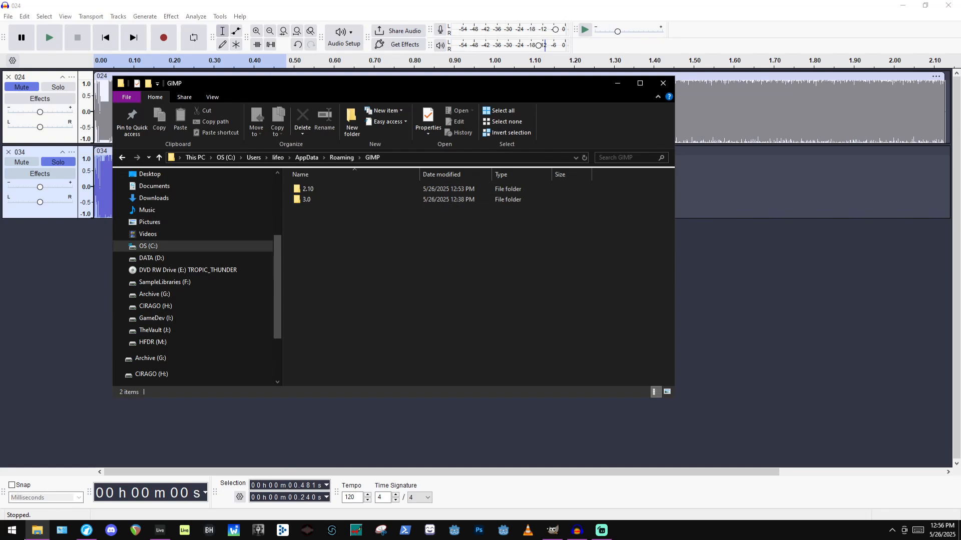
right_click(24, 531)
right_click(38, 530)
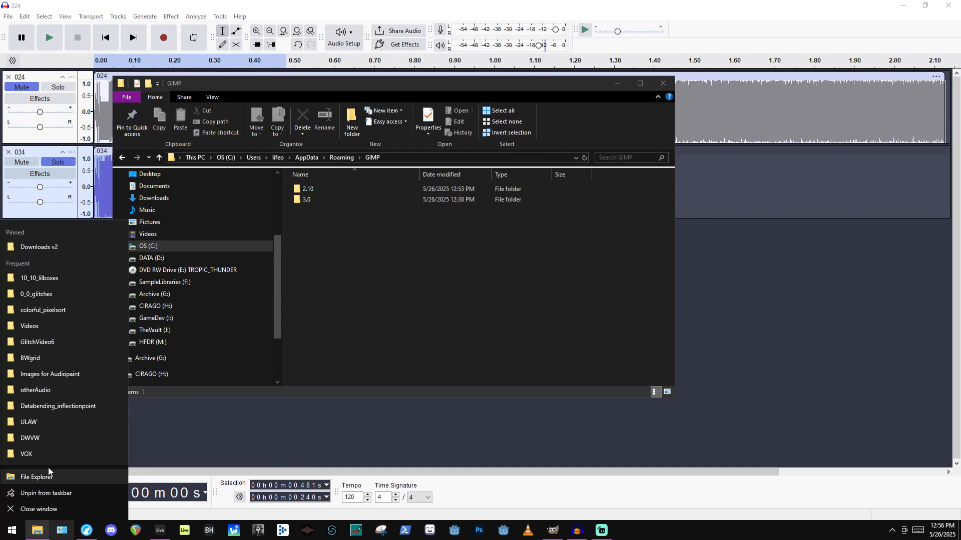
left_click(39, 280)
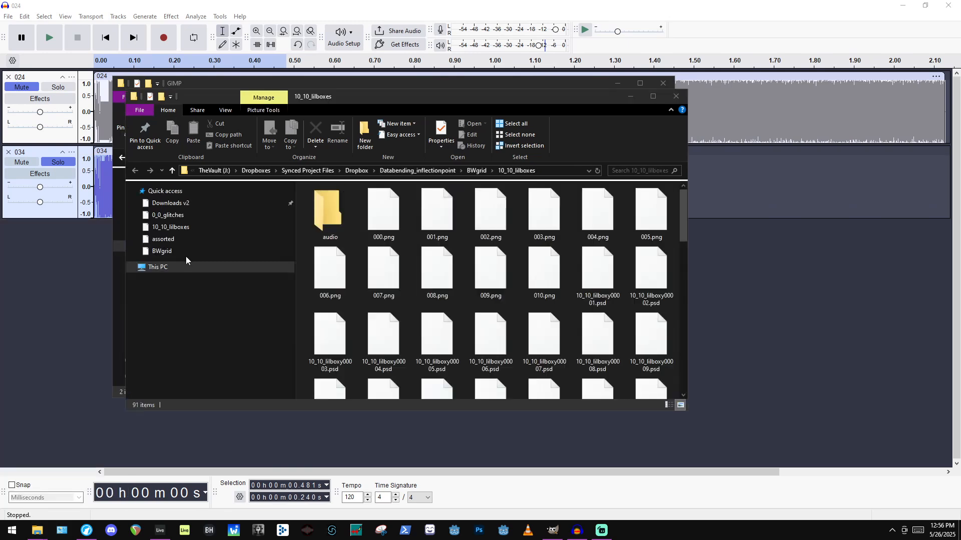
scroll(487, 270, "down", 10)
left_click(483, 331)
double_click(483, 330)
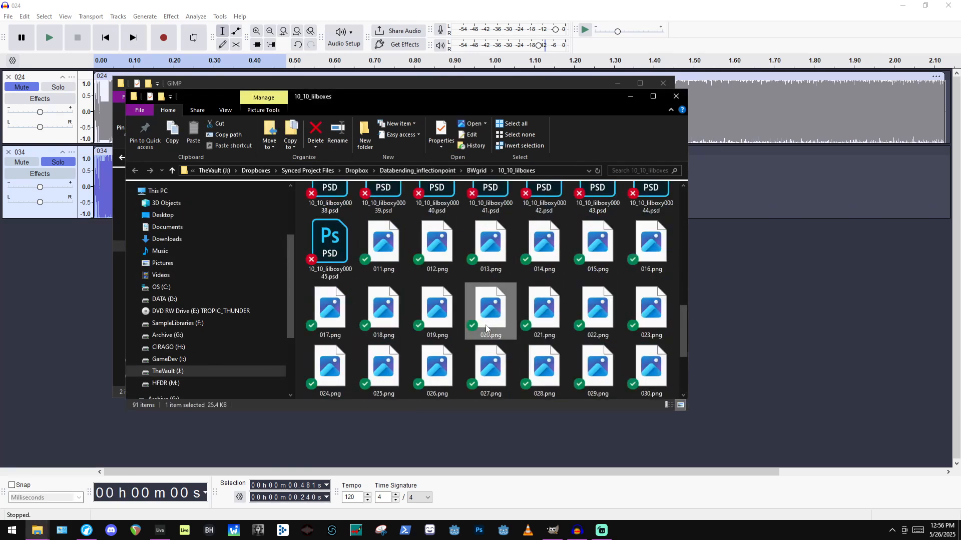
Browse the images from 020.png through 033.png to examine their patterns, and close the image viewer.
key("Right")
key("Right")
key("Right")
key("Right")
key("Right")
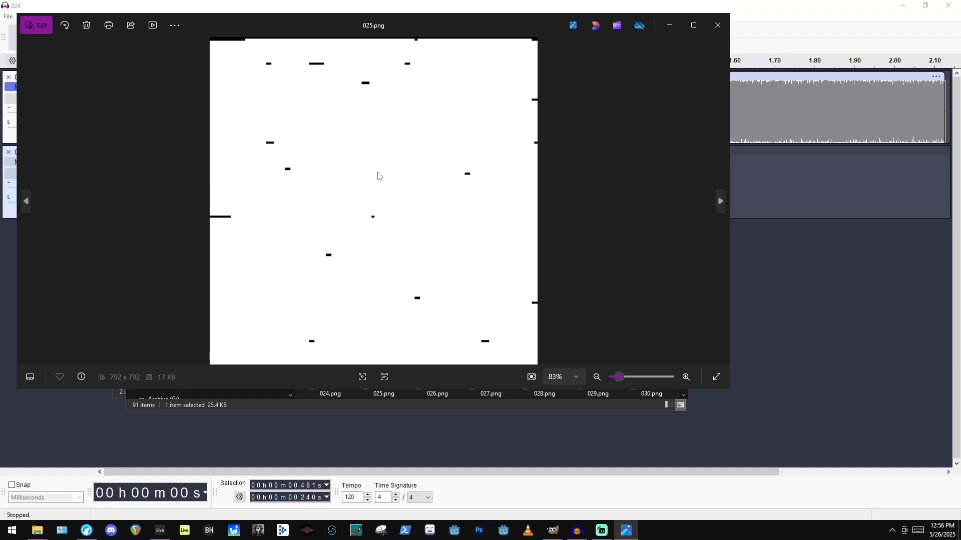
key("Right")
key("Right")
key("Right")
key("Right")
key("Right")
key("Right")
key("Right")
key("Right")
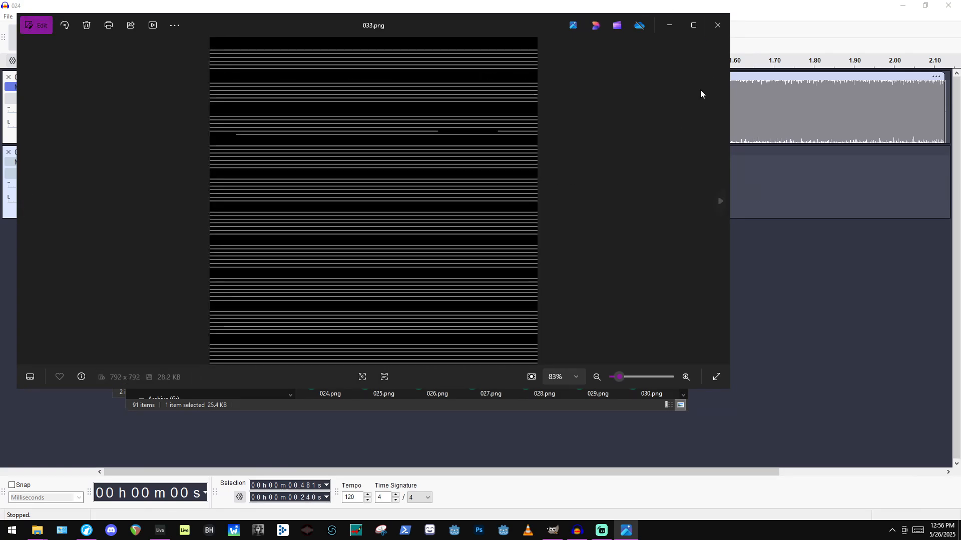
left_click(718, 26)
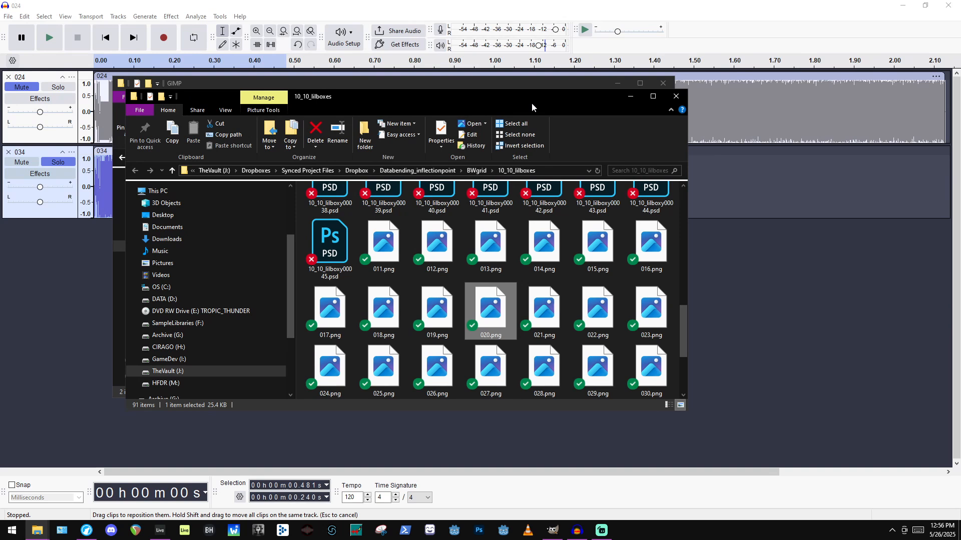
Return to Audacity, start a raw data import and browse to the Videos folder on the CIRAGO (H:) drive.
left_click(316, 79)
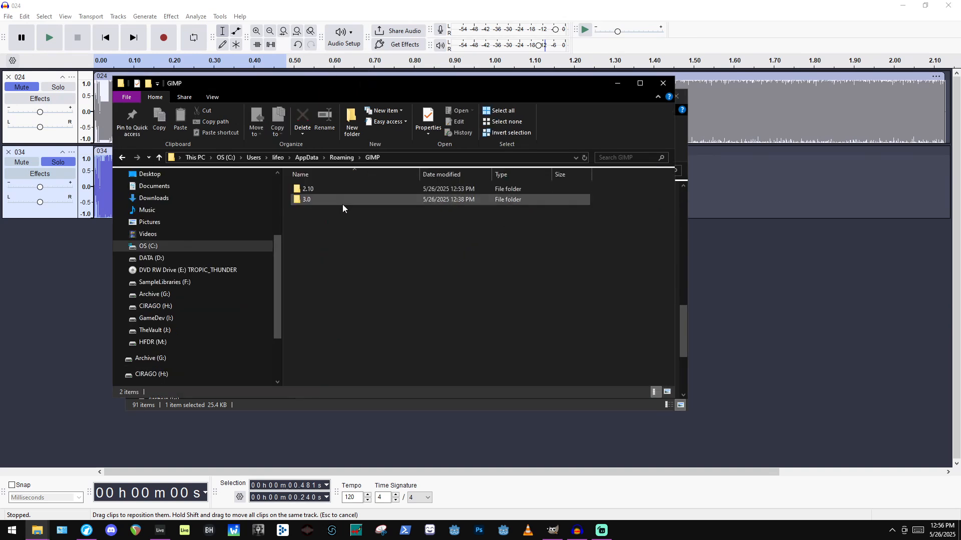
left_click(132, 4)
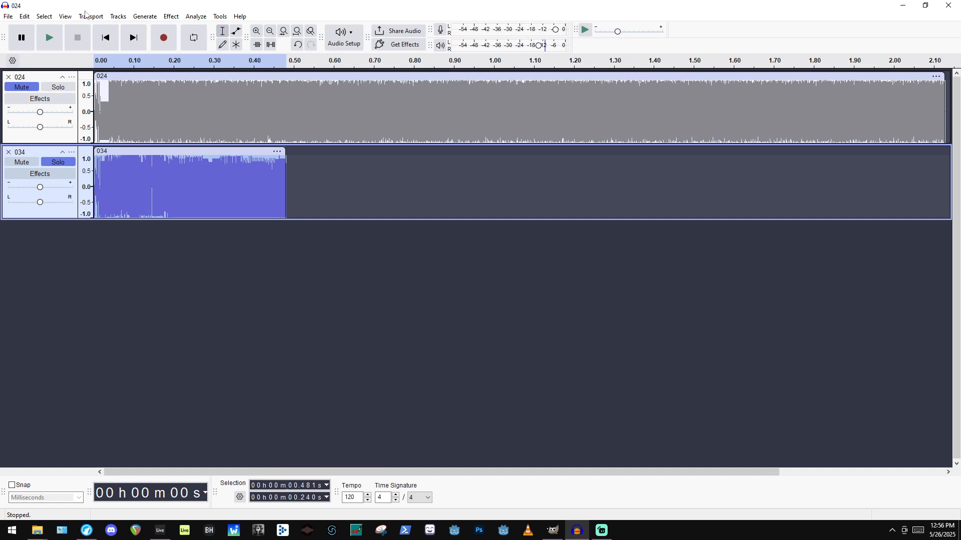
left_click(9, 16)
mouse_move(100, 134)
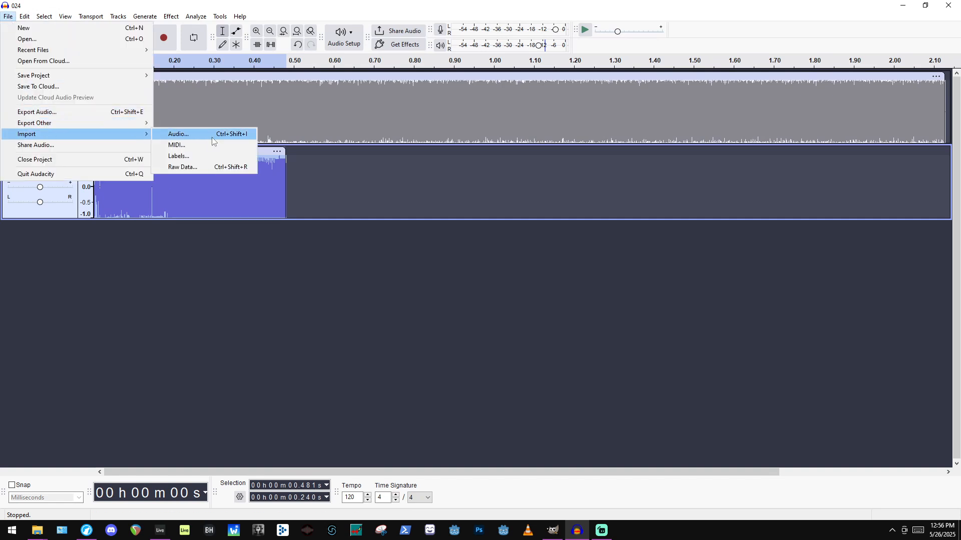
left_click(205, 167)
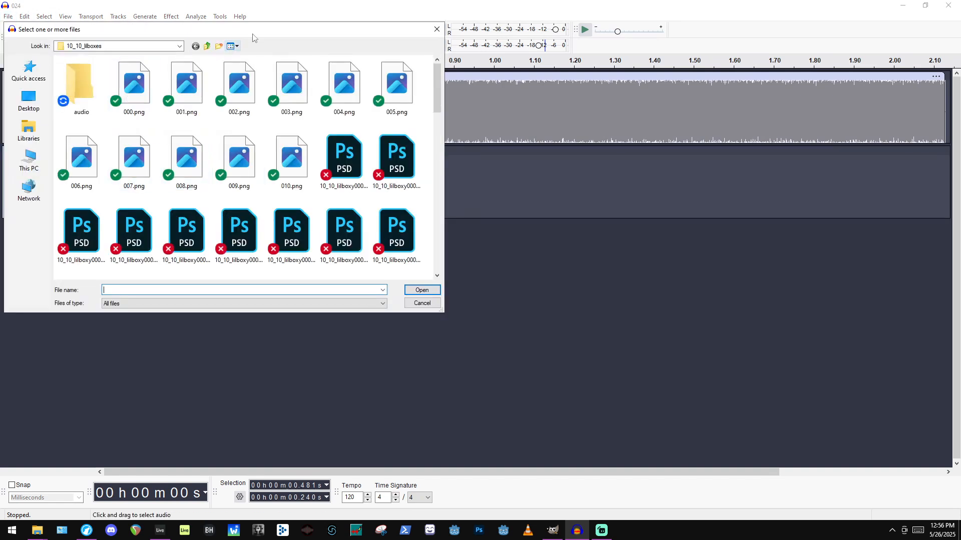
left_click(207, 46)
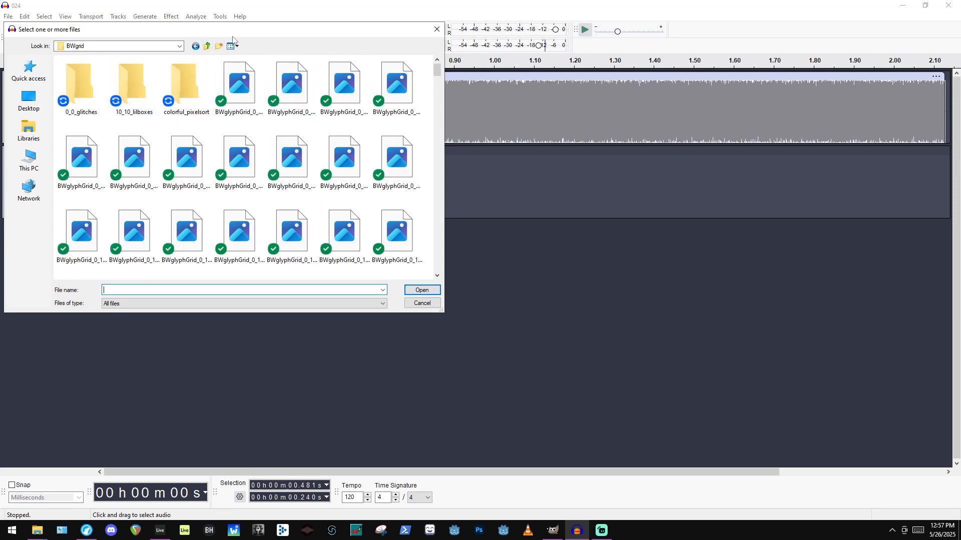
left_click(179, 46)
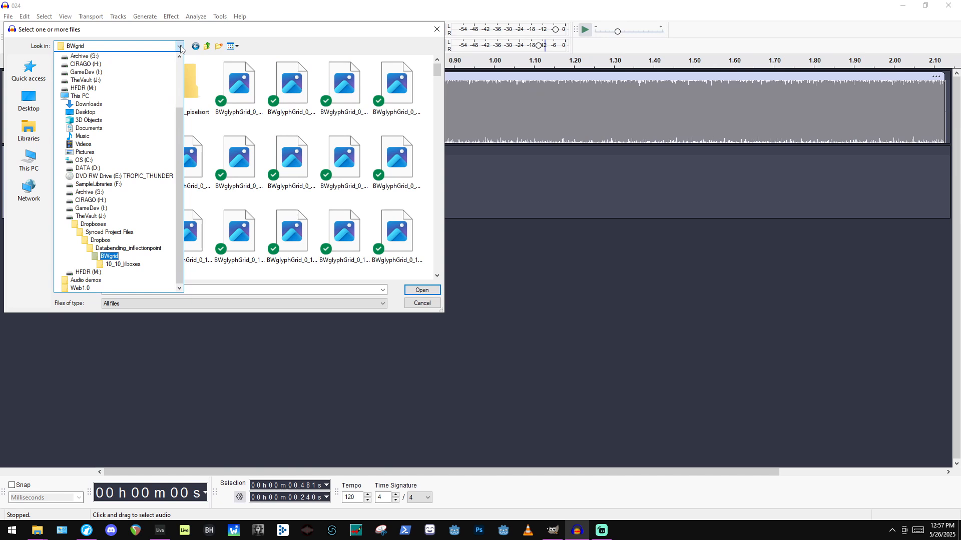
left_click(180, 46)
left_click_drag(265, 28, 532, 273)
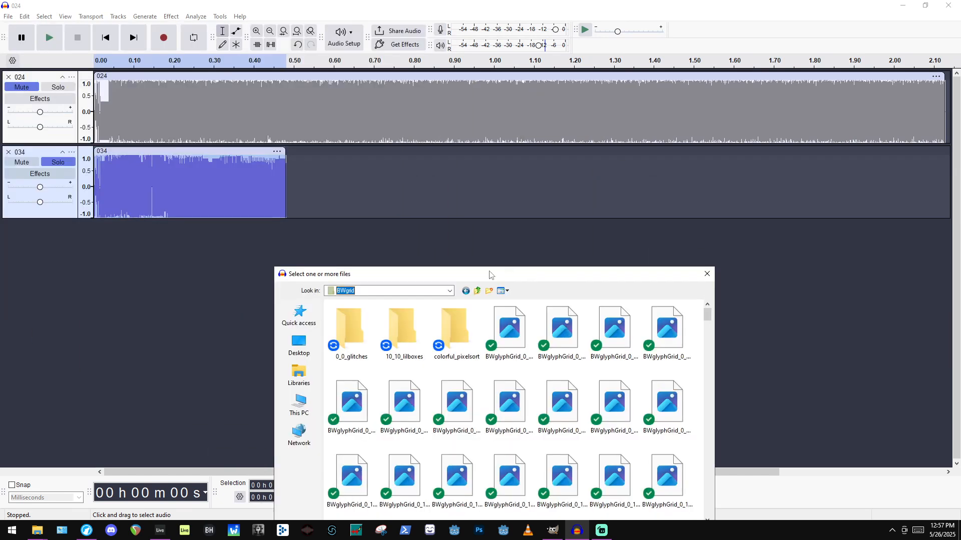
left_click_drag(393, 278, 334, 261)
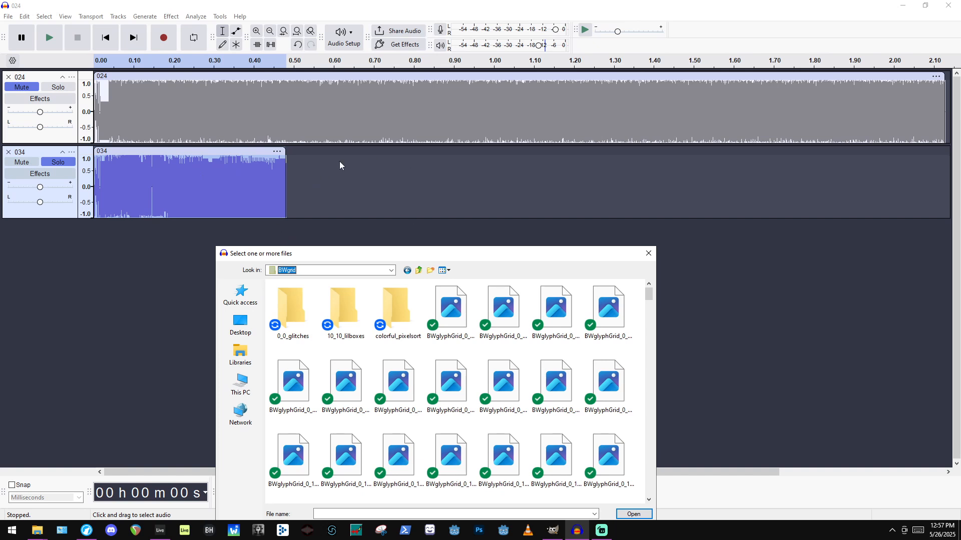
left_click(390, 270)
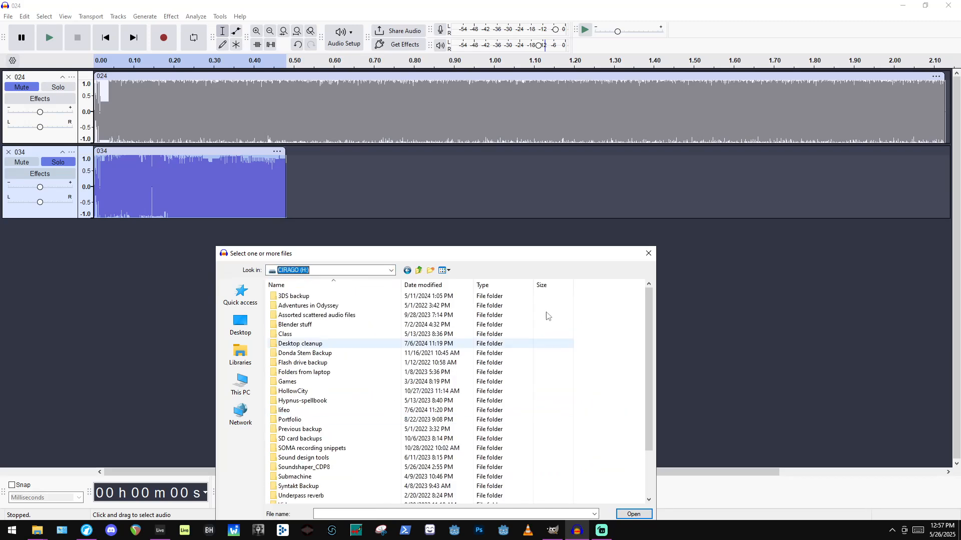
left_click(303, 425)
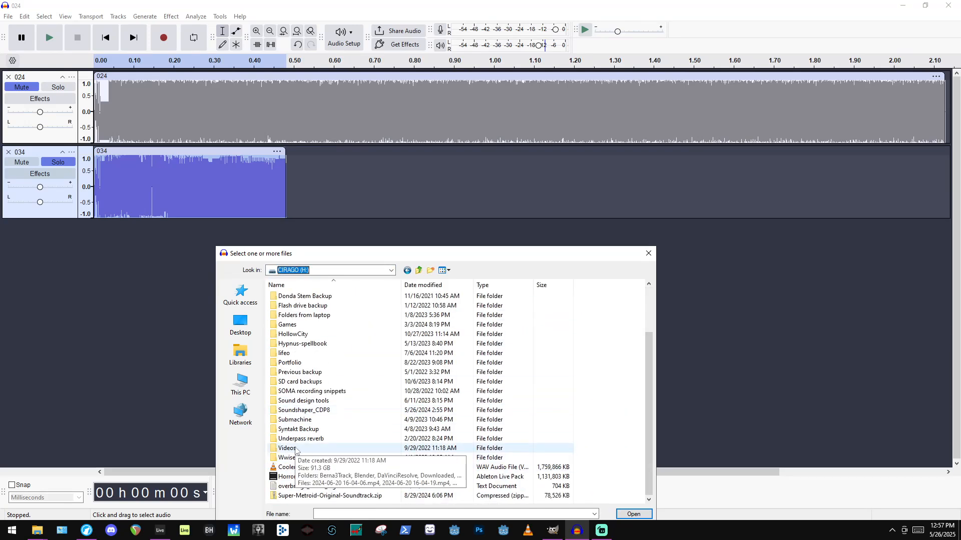
double_click(287, 449)
scroll(418, 438, "down", 5)
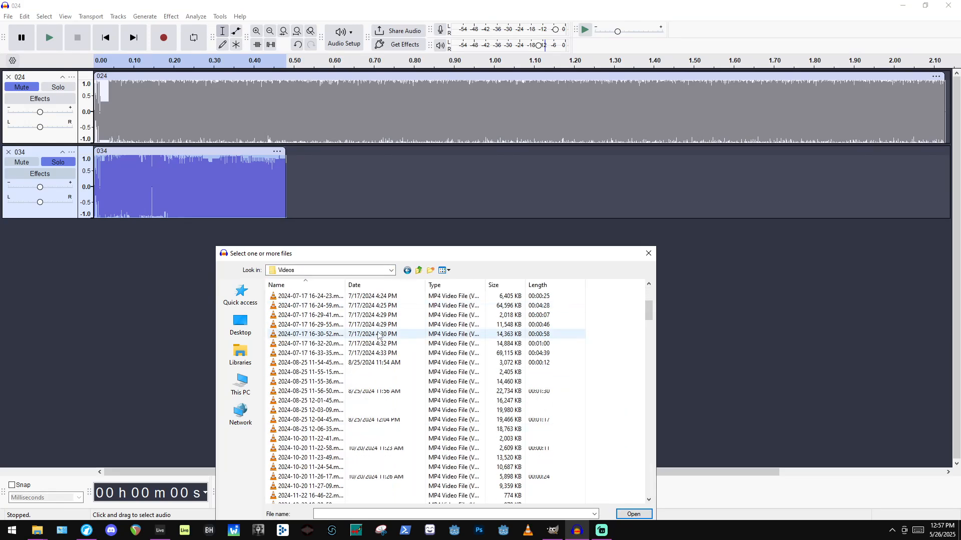
left_click(380, 410)
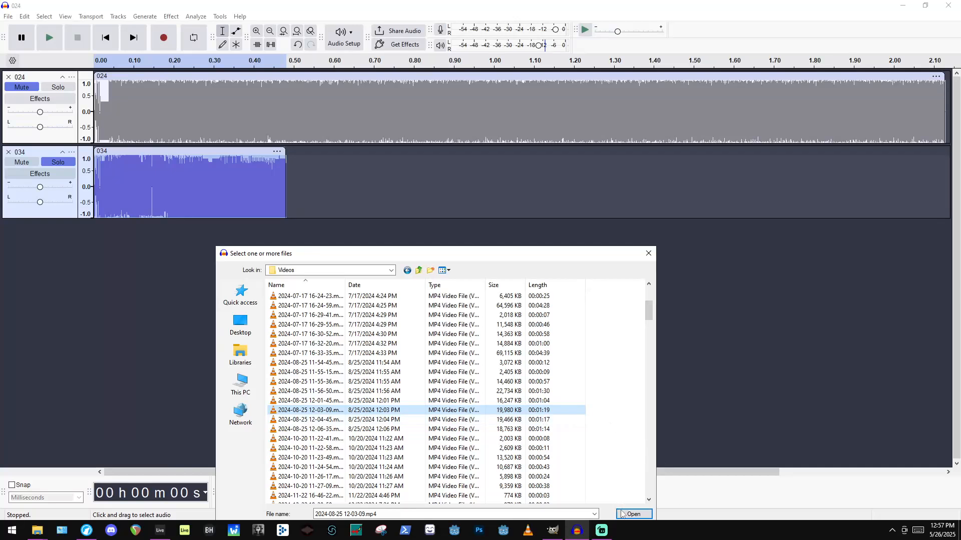
left_click(633, 514)
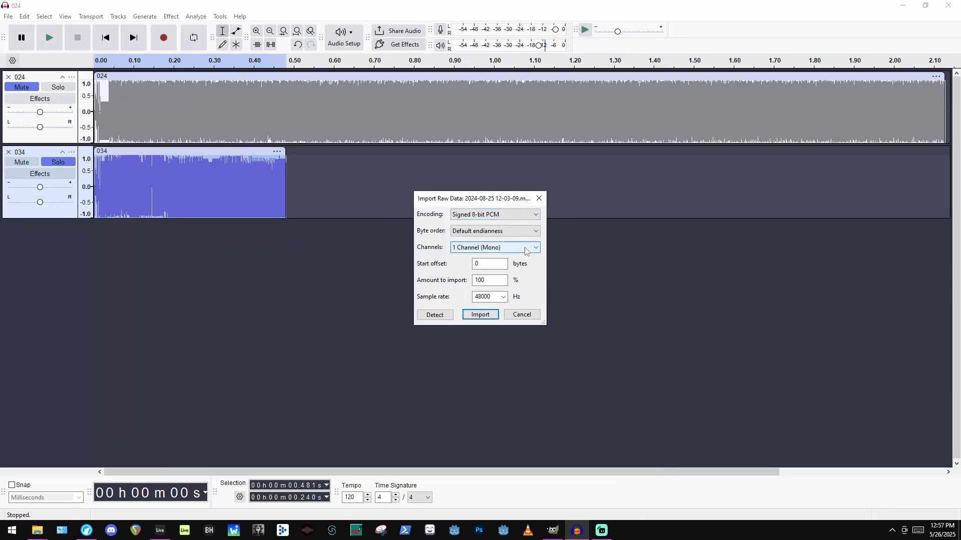
left_click(480, 314)
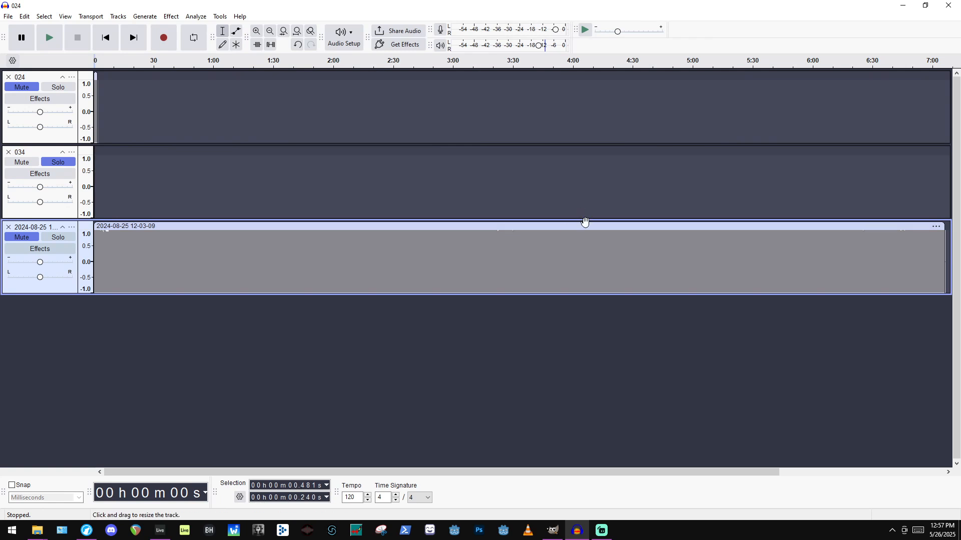
key("super")
scroll(661, 254, "down", 1)
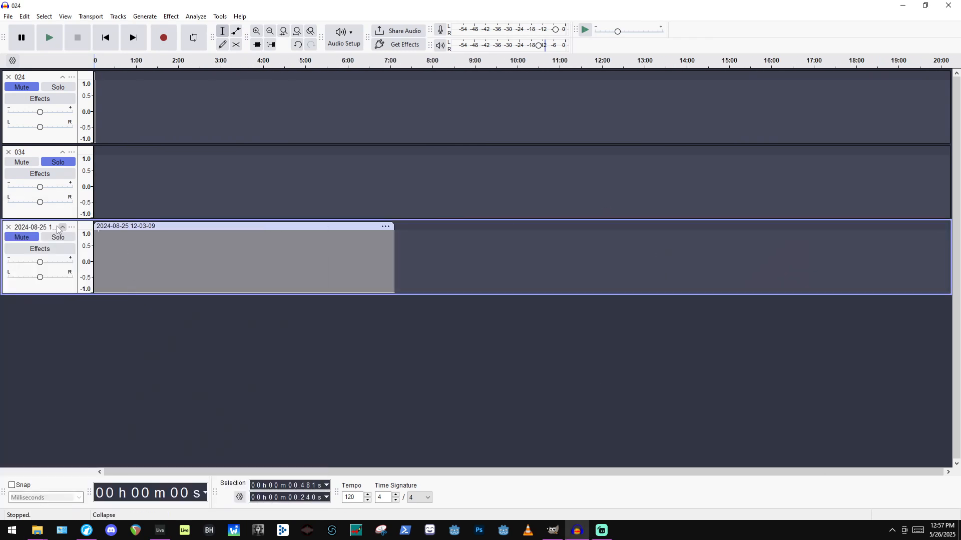
left_click(63, 243)
left_click(203, 263)
key("space")
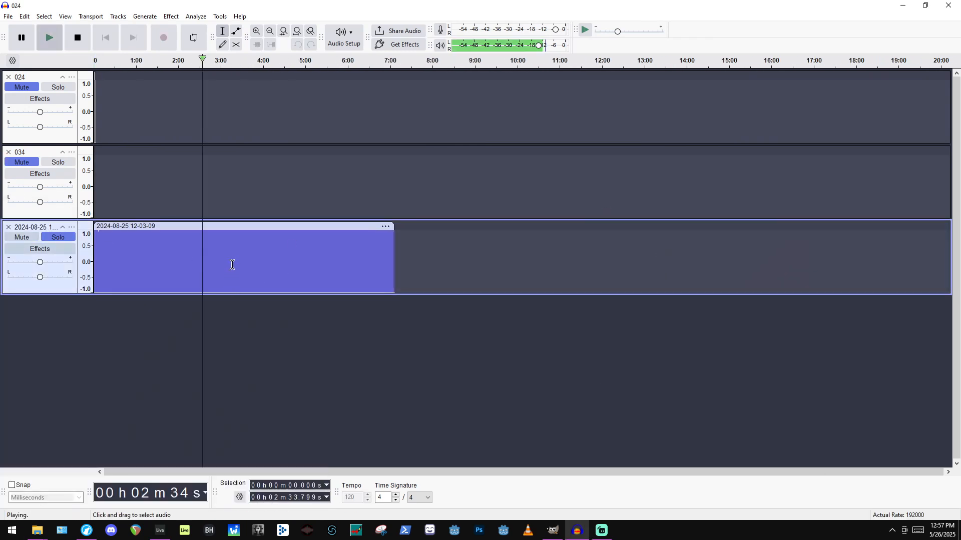
scroll(243, 250, "up", 6)
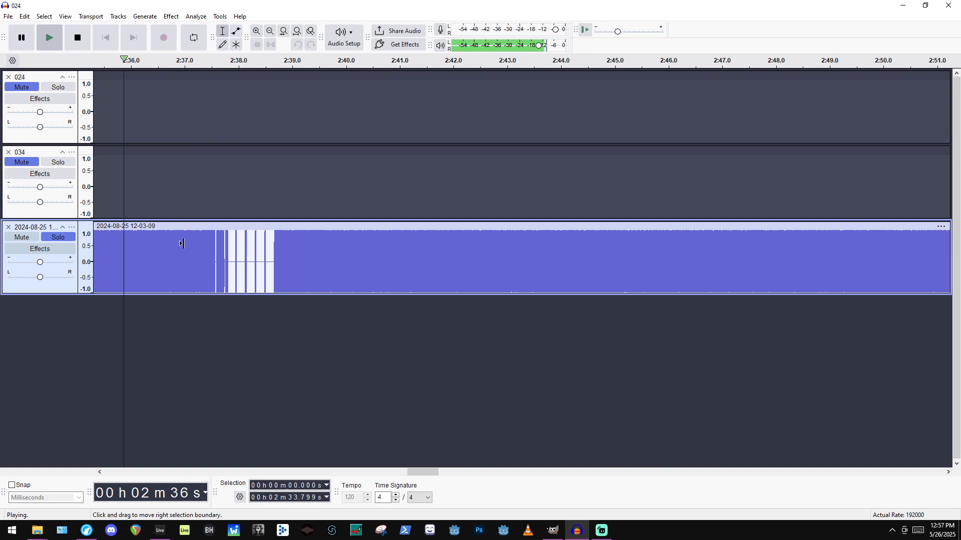
scroll(265, 271, "up", 2)
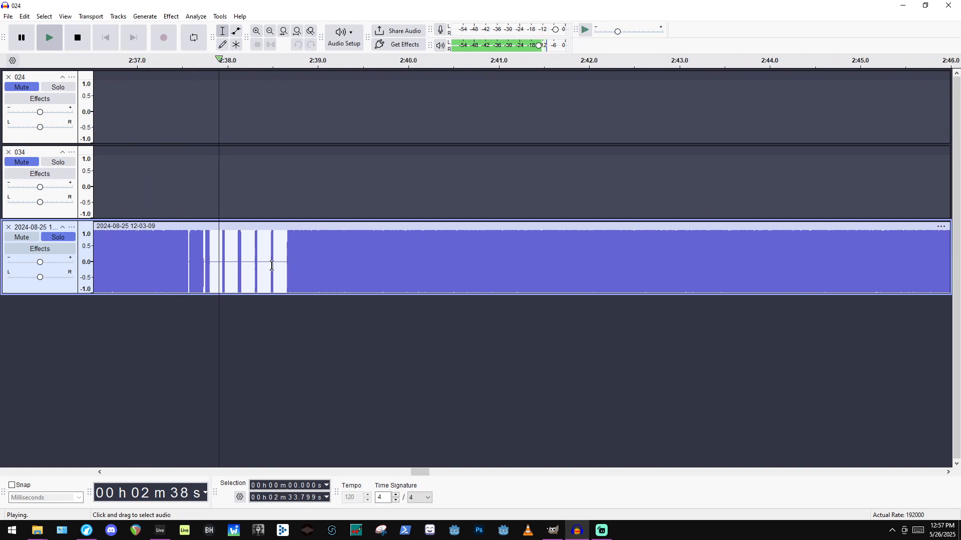
key("space")
scroll(321, 265, "down", 8)
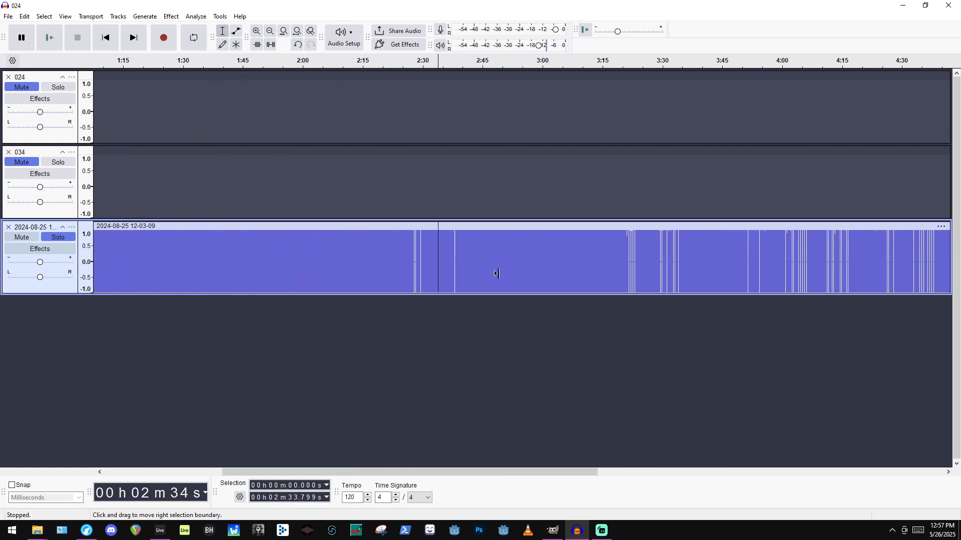
scroll(828, 256, "up", 4)
scroll(687, 260, "up", 1)
left_click(476, 262)
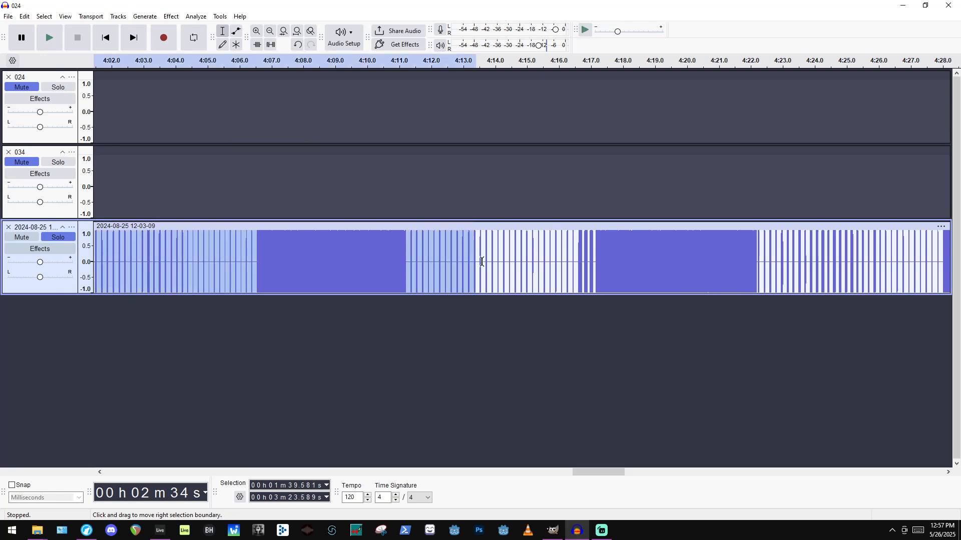
key("space")
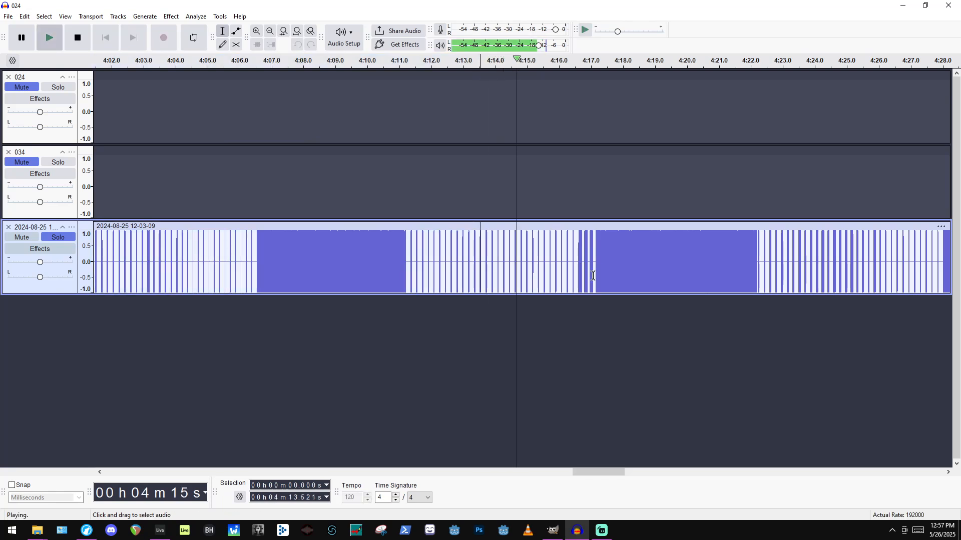
key("space")
scroll(667, 274, "down", 10)
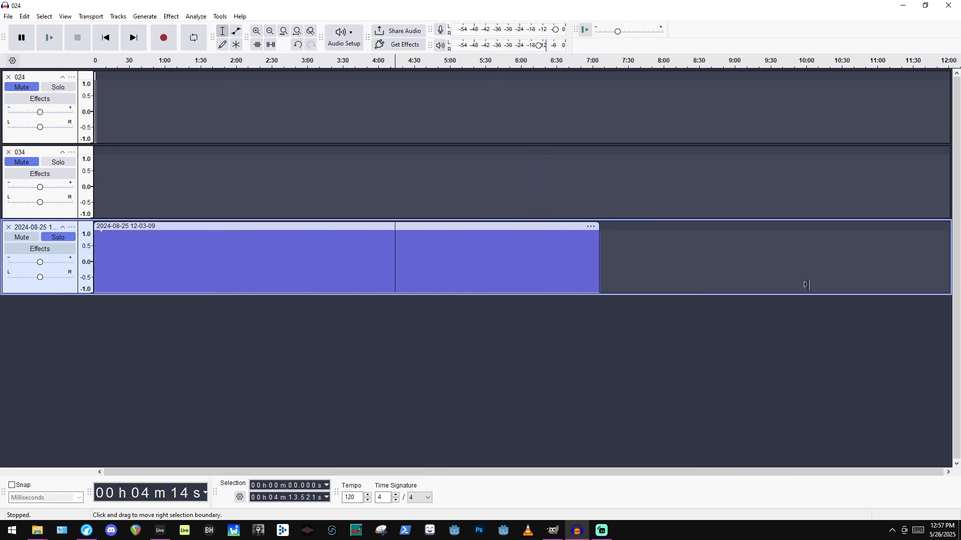
scroll(505, 246, "up", 8)
scroll(507, 255, "up", 3)
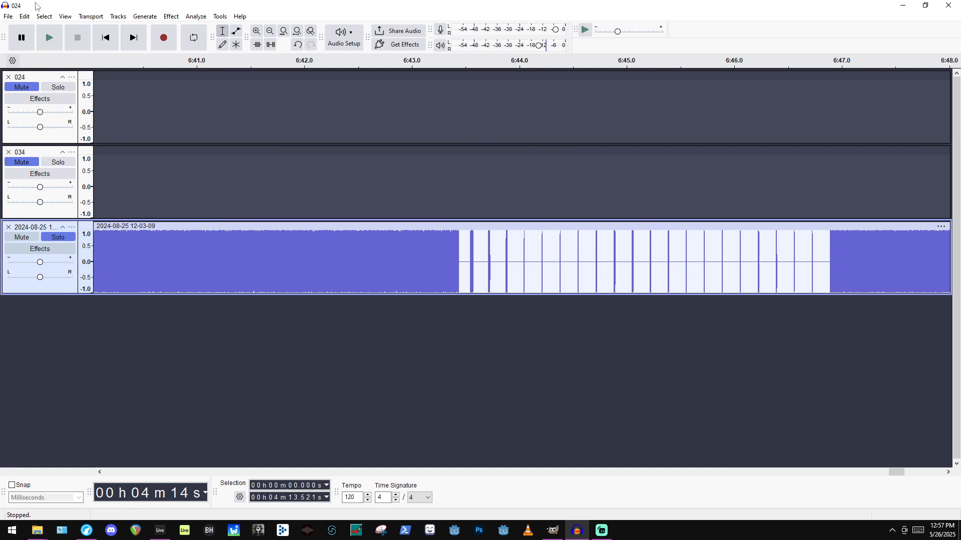
left_click(8, 16)
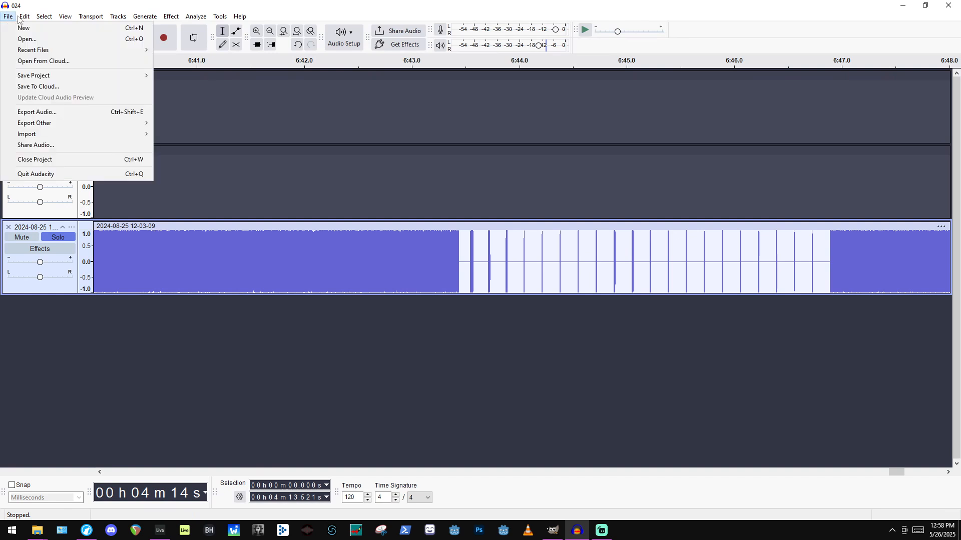
mouse_move(71, 136)
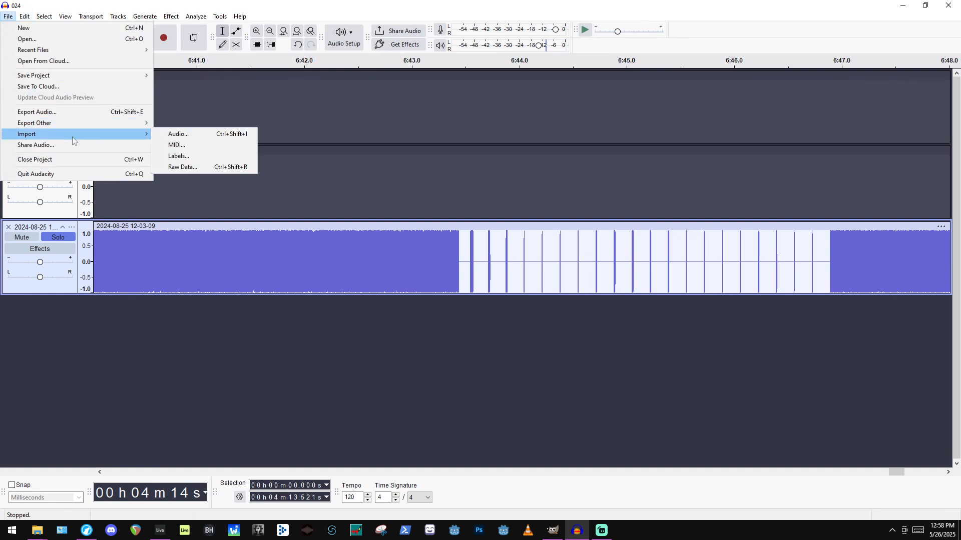
left_click(201, 168)
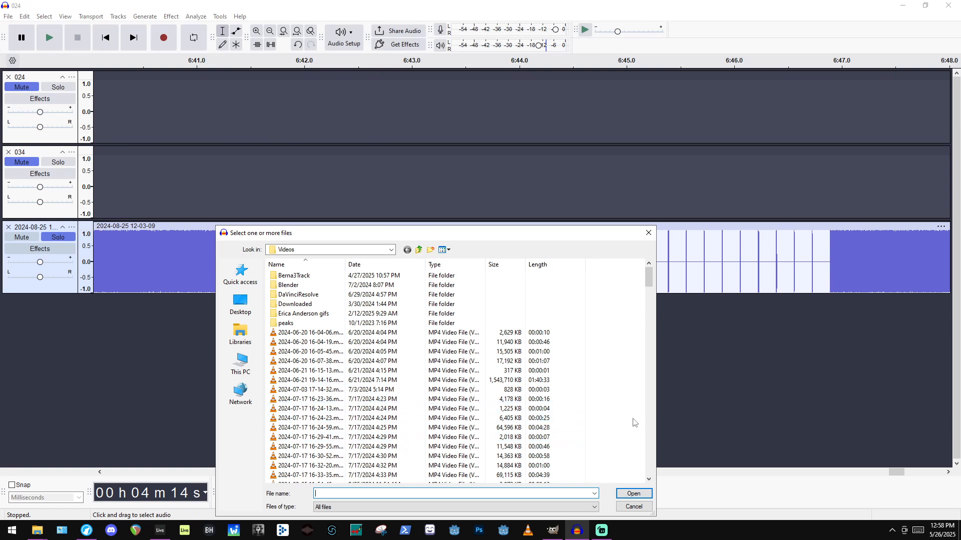
left_click(444, 333)
key("Return")
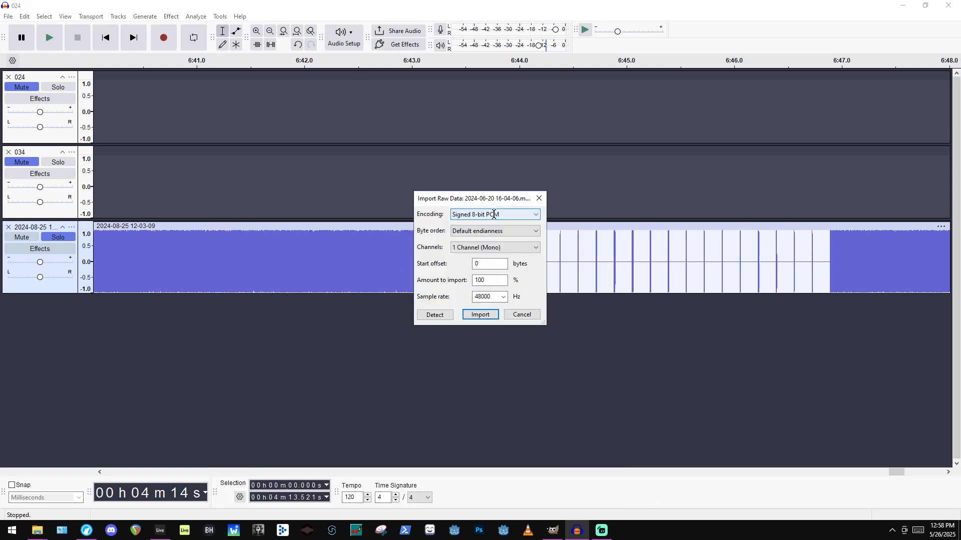
left_click(493, 214)
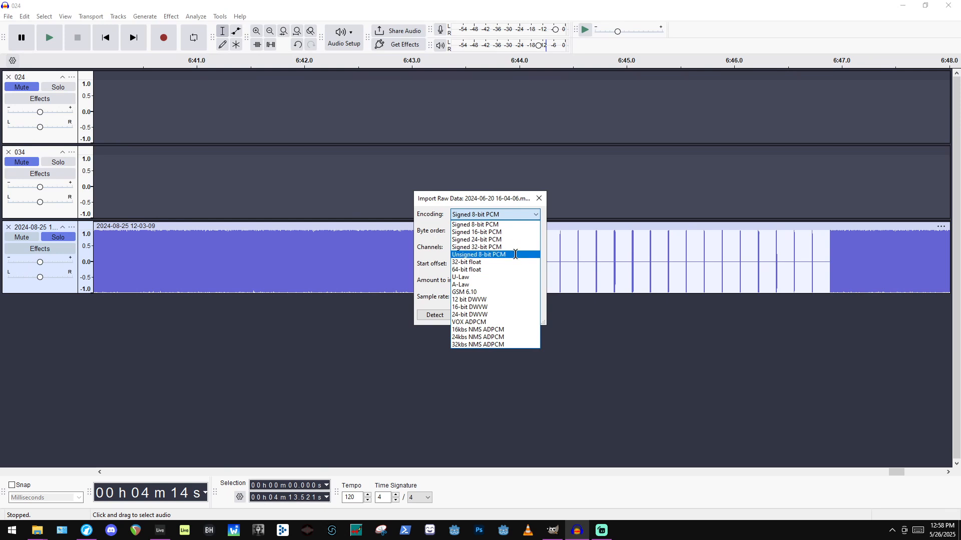
left_click(513, 277)
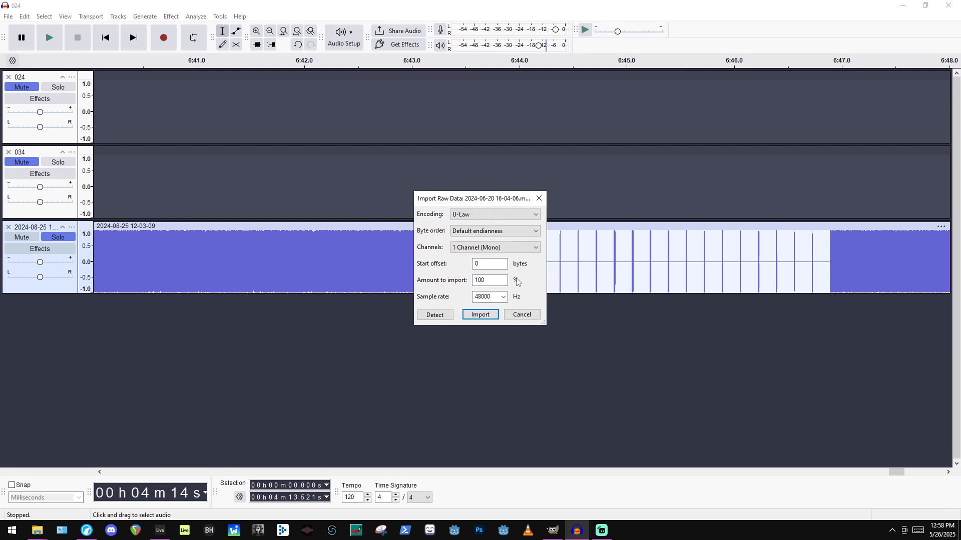
left_click(481, 314)
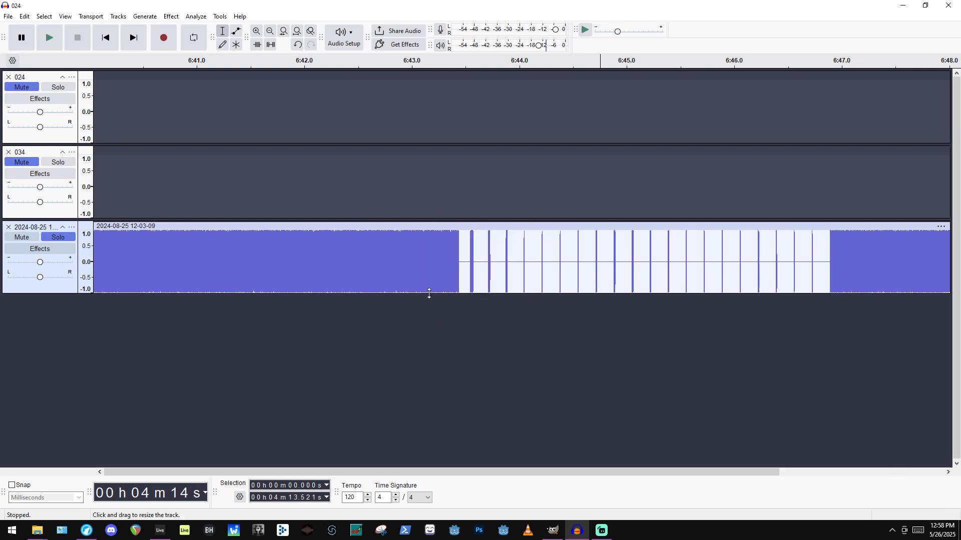
left_click(122, 302)
left_click(58, 313)
left_click(107, 331)
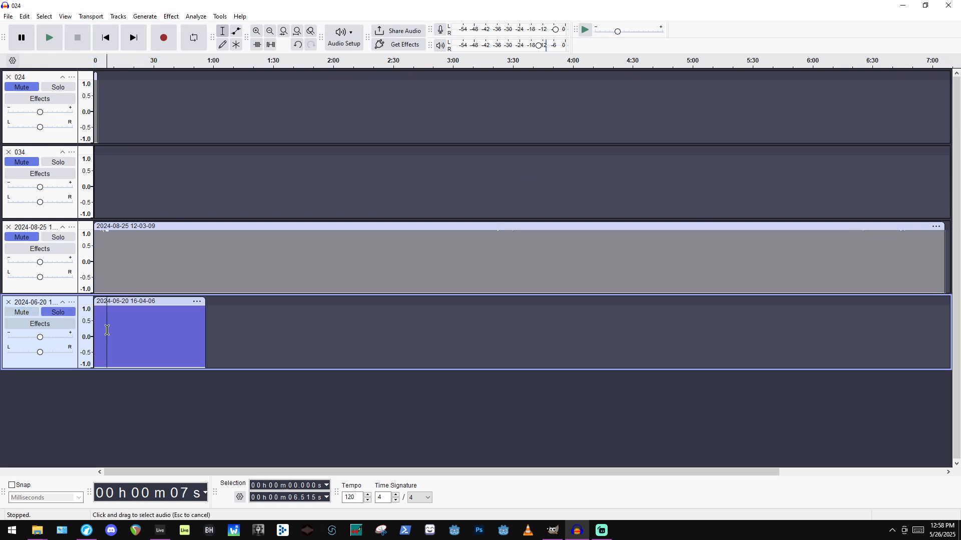
key("space")
scroll(127, 330, "up", 6, "ctrl")
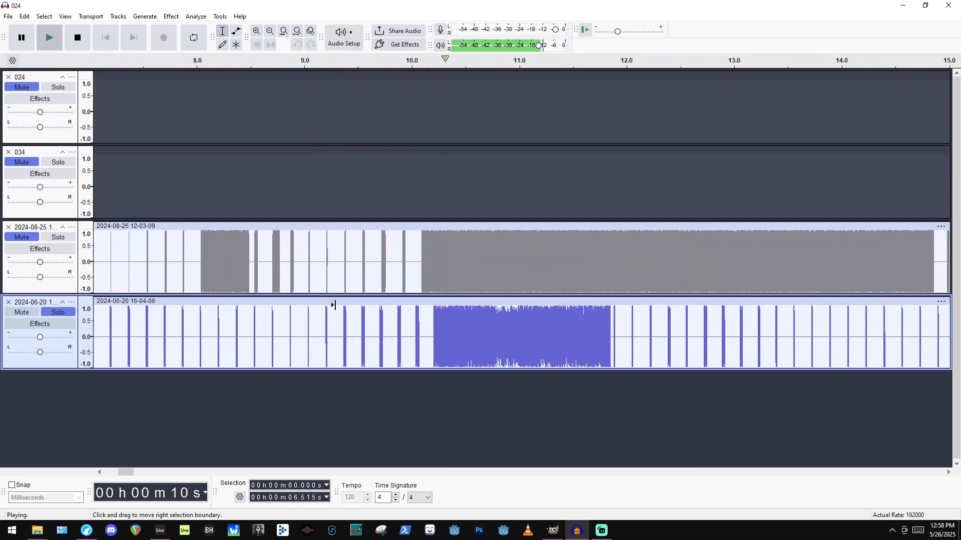
key("space")
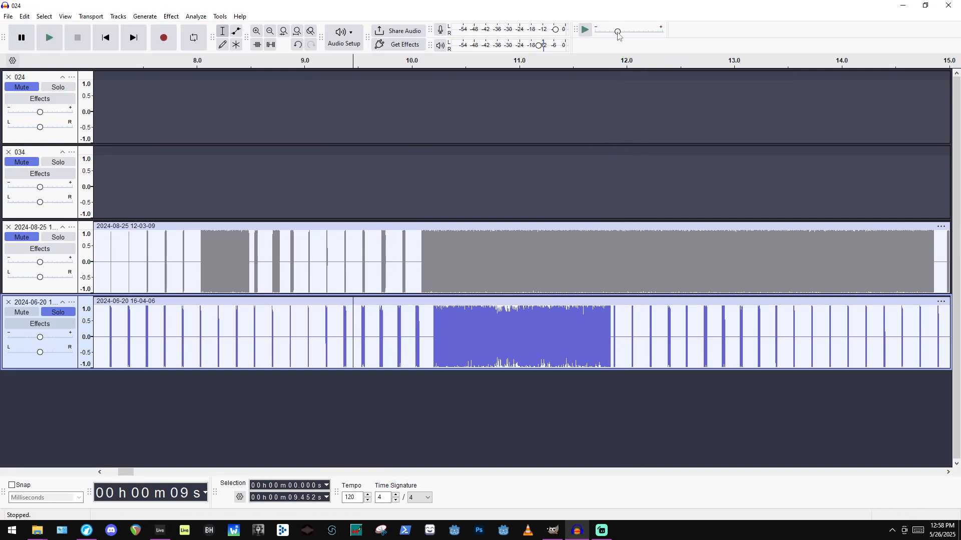
left_click_drag(618, 33, 600, 31)
key("space")
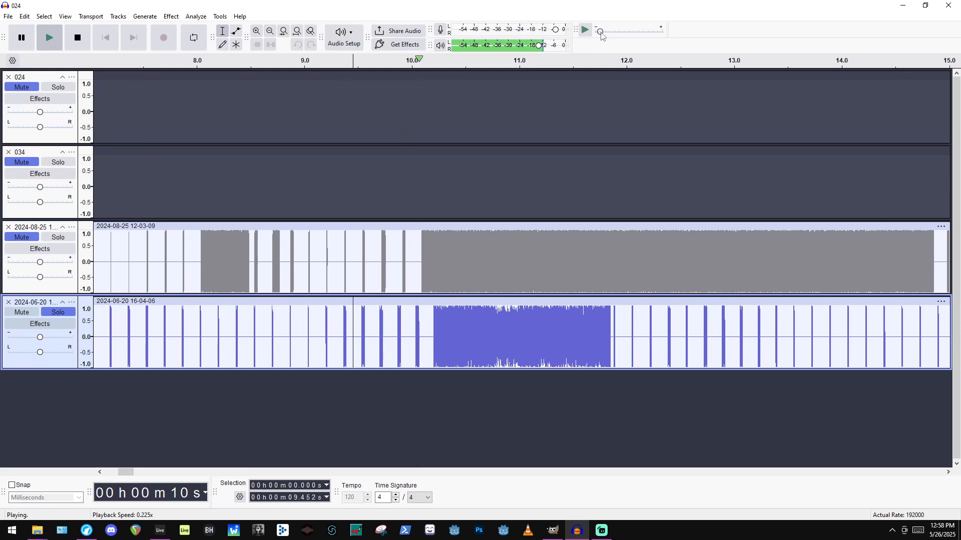
left_click_drag(601, 33, 597, 33)
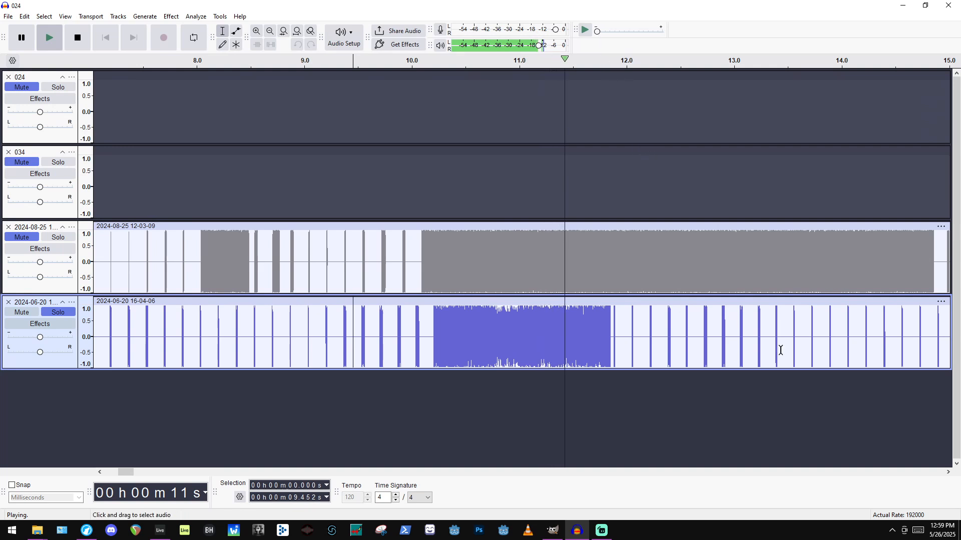
key("space")
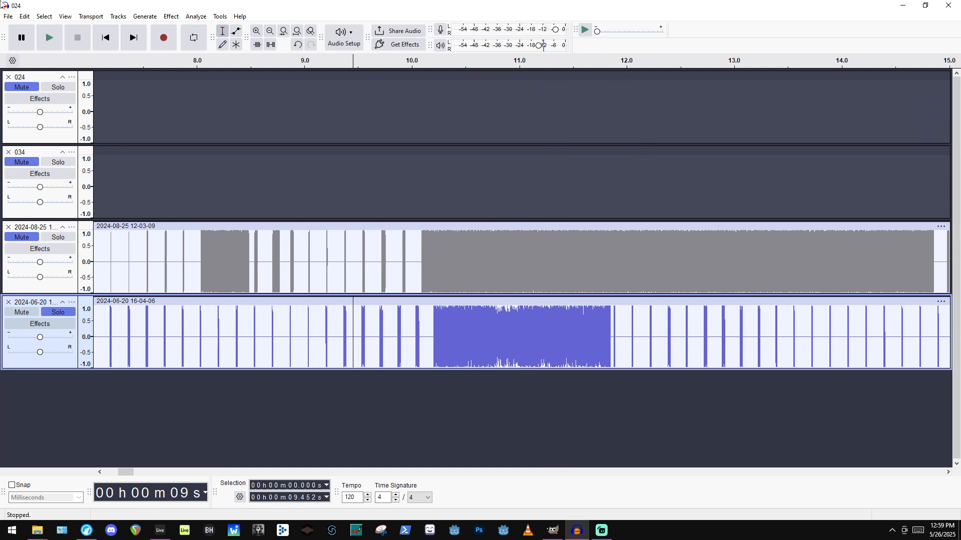
left_click(8, 304)
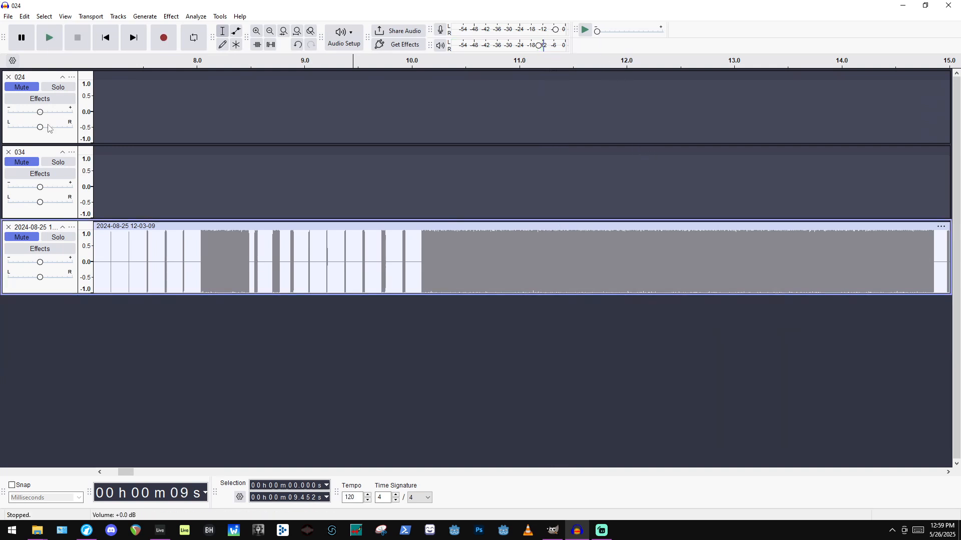
left_click(10, 229)
Bring the beginning of the timeline back into view at a scale where the 024 and 034 clips can be examined.
scroll(669, 217, "down", 6)
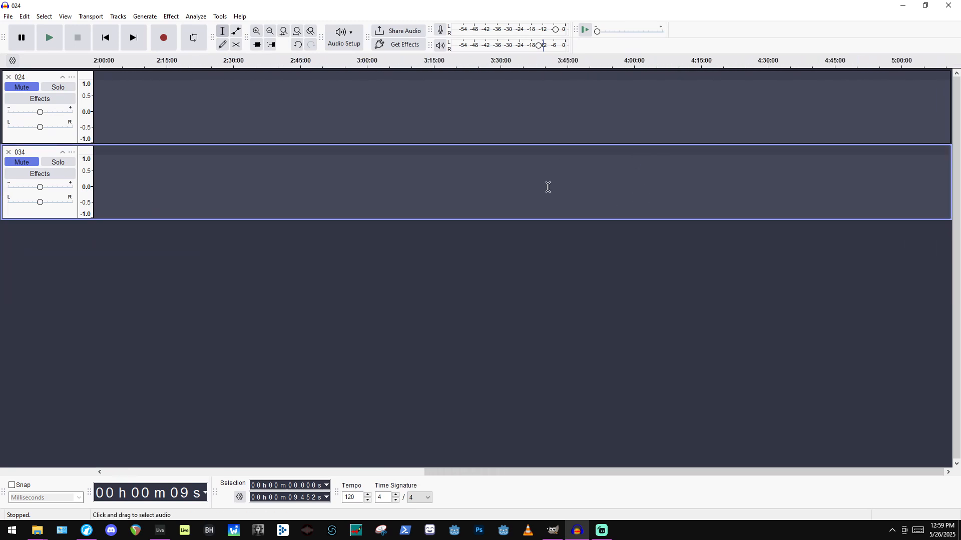
scroll(548, 188, "down", 6)
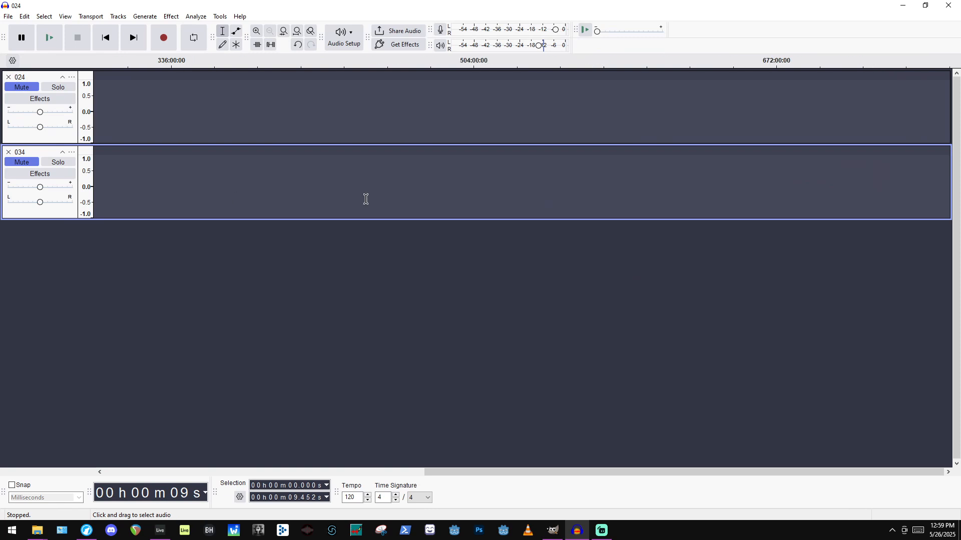
left_click_drag(459, 472, 119, 471)
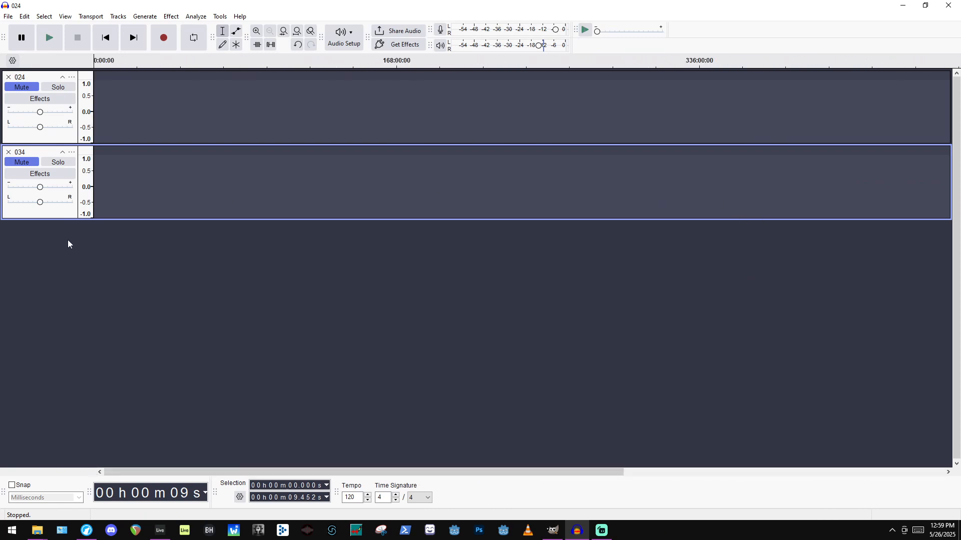
scroll(76, 233, "up", 6)
scroll(83, 216, "up", 5)
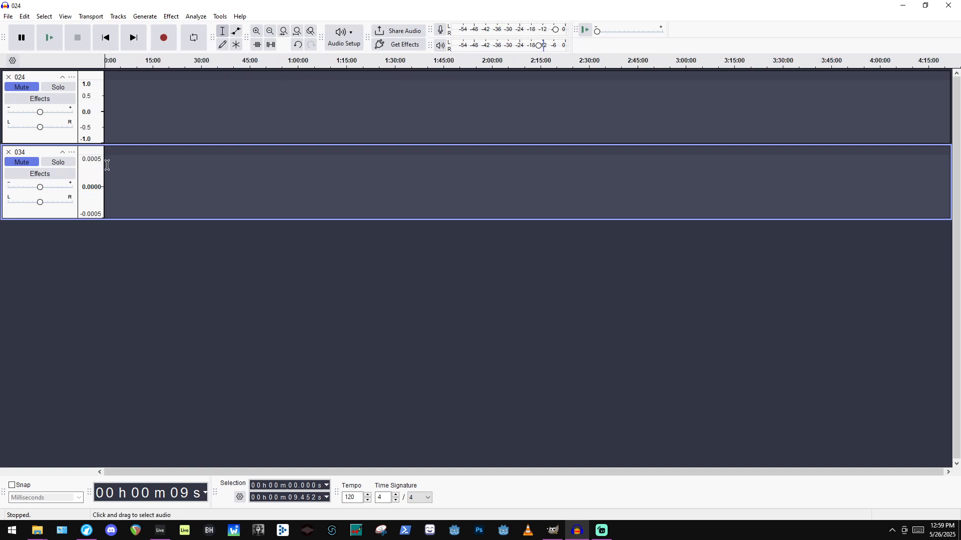
scroll(106, 165, "up", 8)
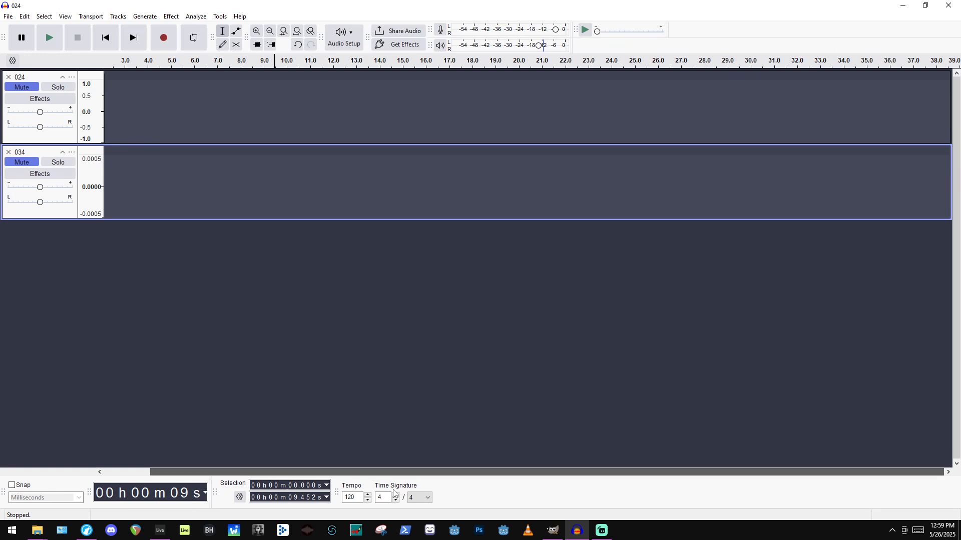
left_click_drag(394, 489, 115, 484)
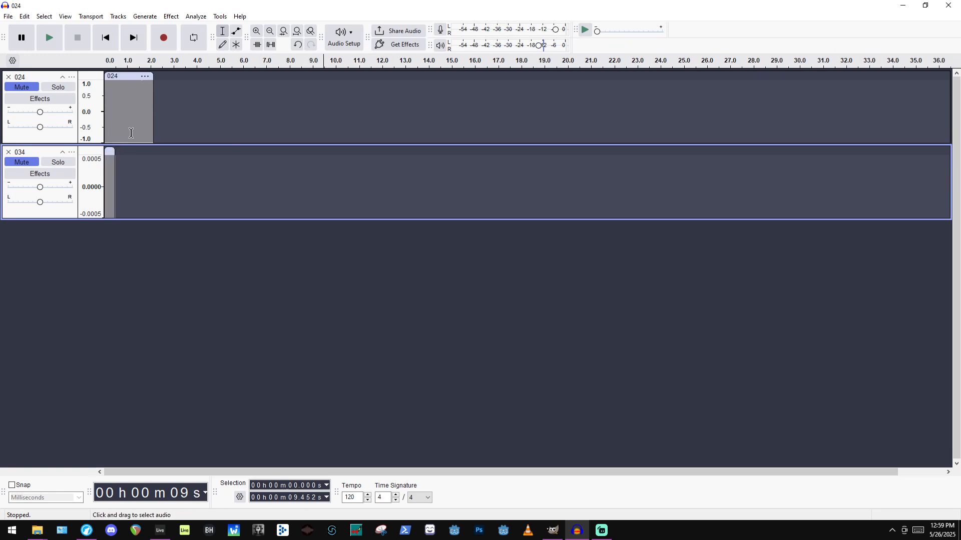
left_click(89, 239)
left_click(15, 158)
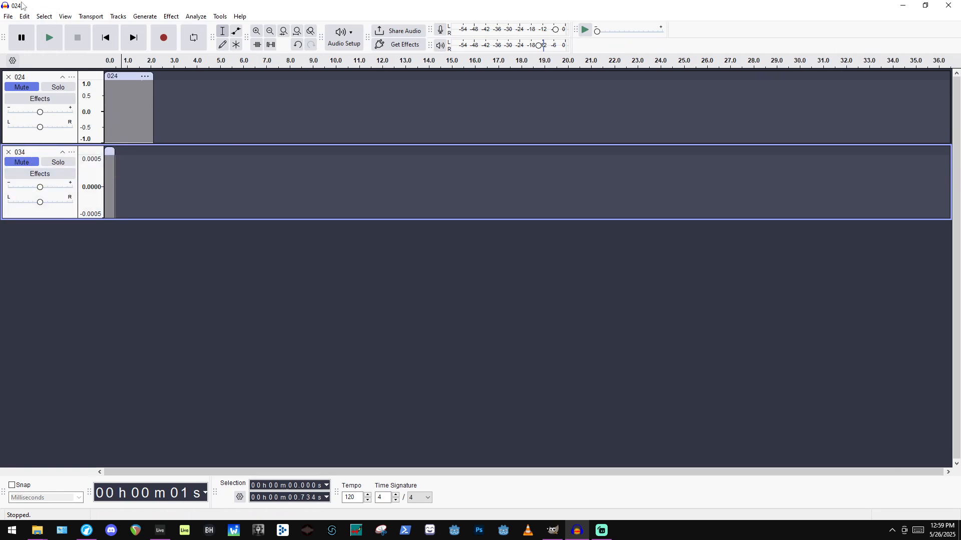
Start a raw data import and choose Diffusion.gif from the artist's gifs folder inside Videos.
left_click(8, 16)
mouse_move(50, 133)
left_click(220, 163)
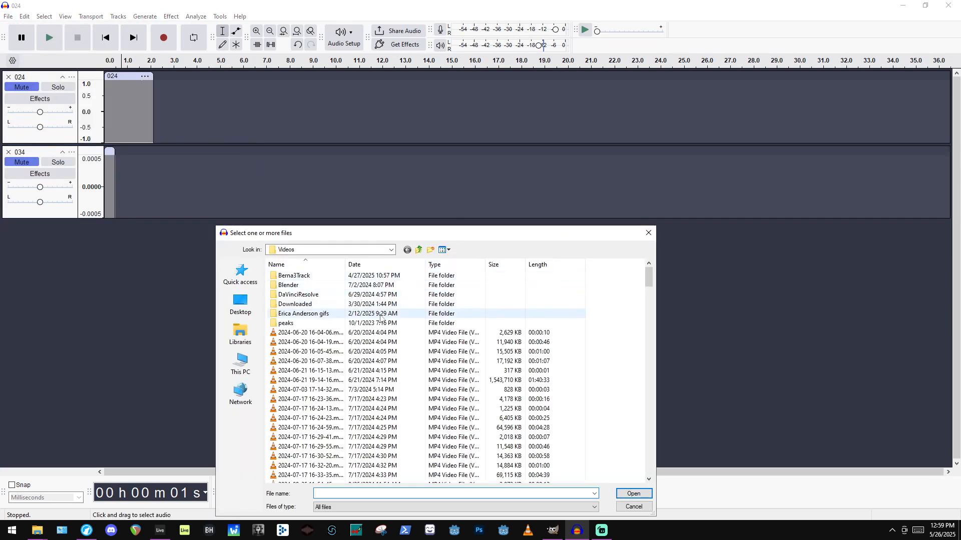
double_click(381, 314)
left_click(397, 295)
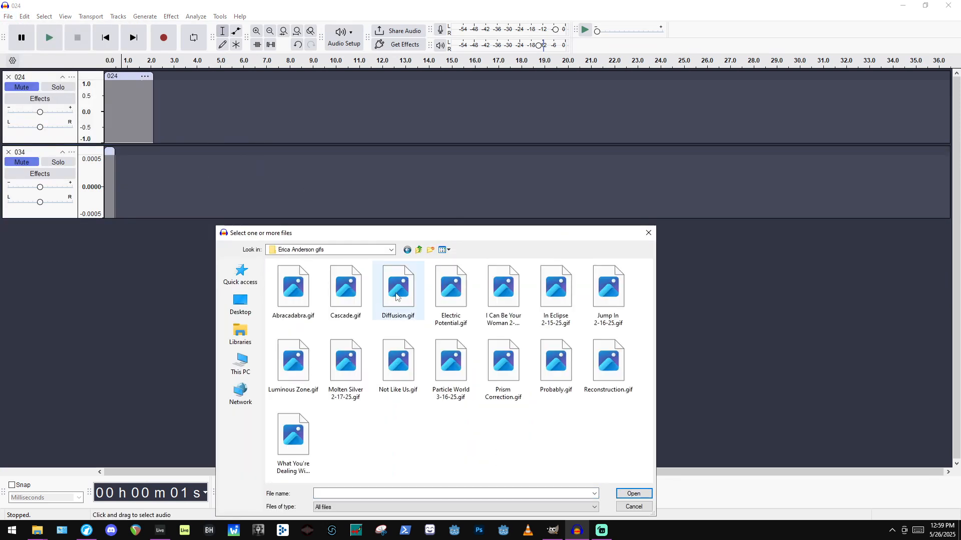
left_click(644, 497)
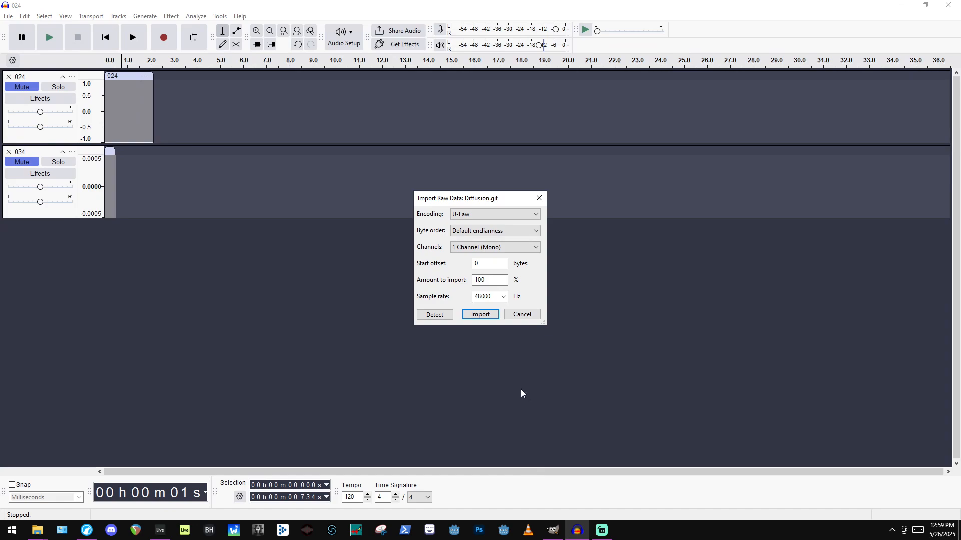
Switch to the browser, examine the gif artist's Tumblr page in a new tab, close it and return to Audacity.
left_click(90, 537)
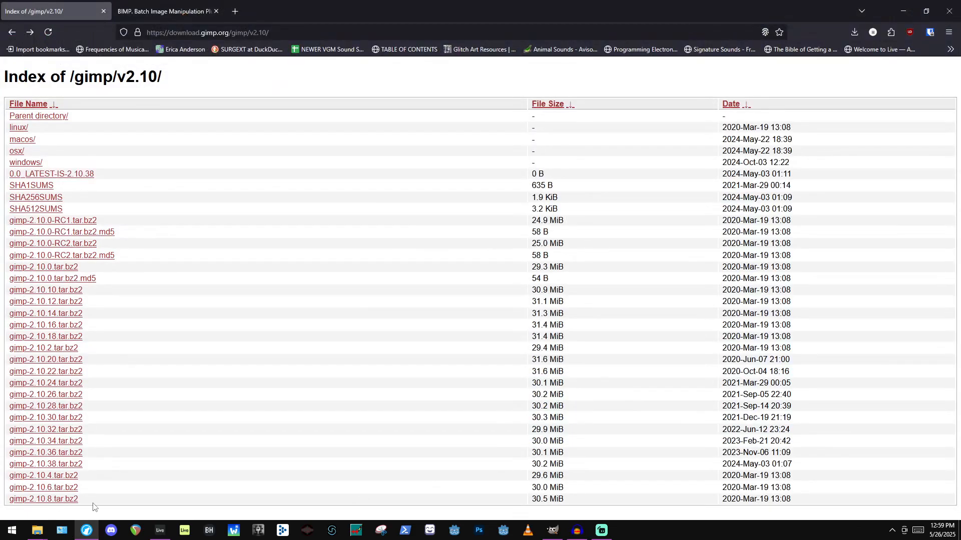
left_click(236, 11)
left_click(182, 50)
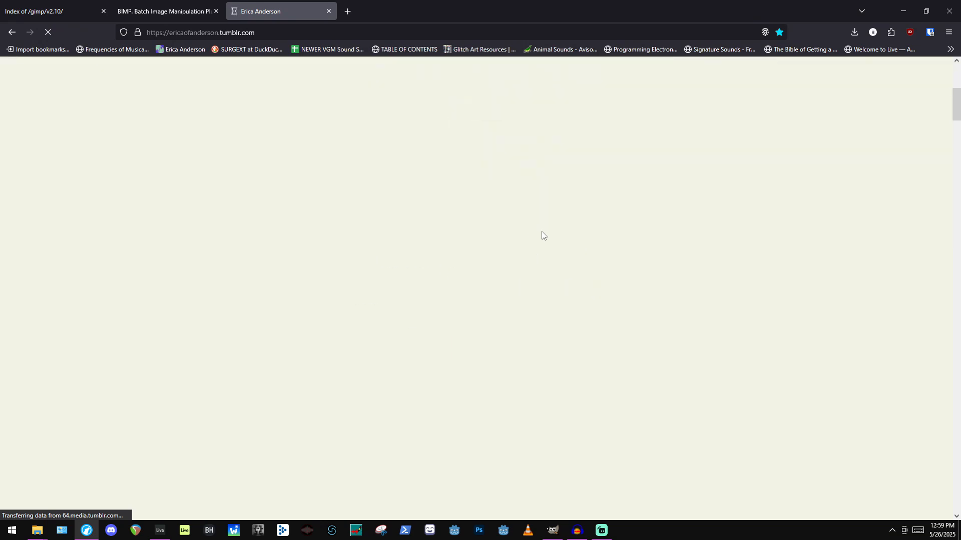
scroll(542, 234, "down", 6)
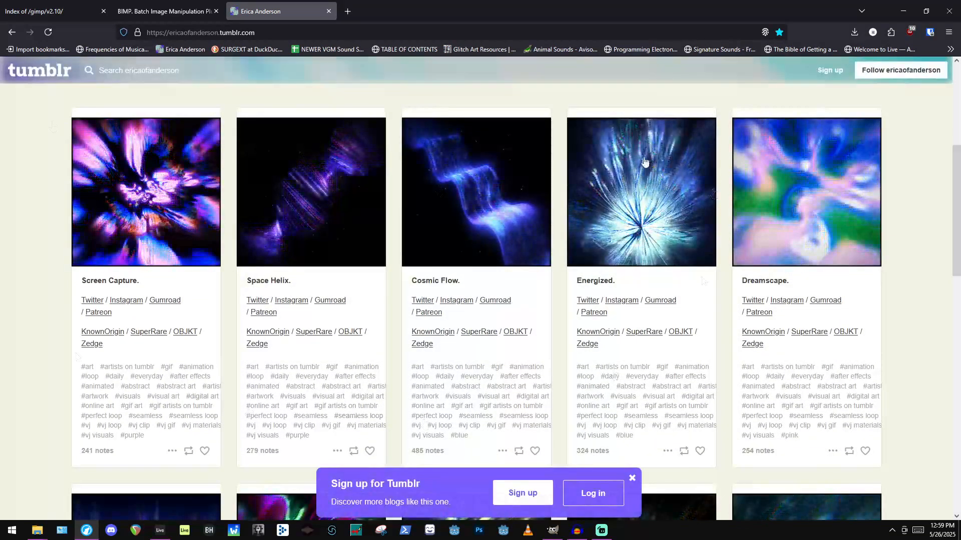
scroll(311, 190, "down", 9)
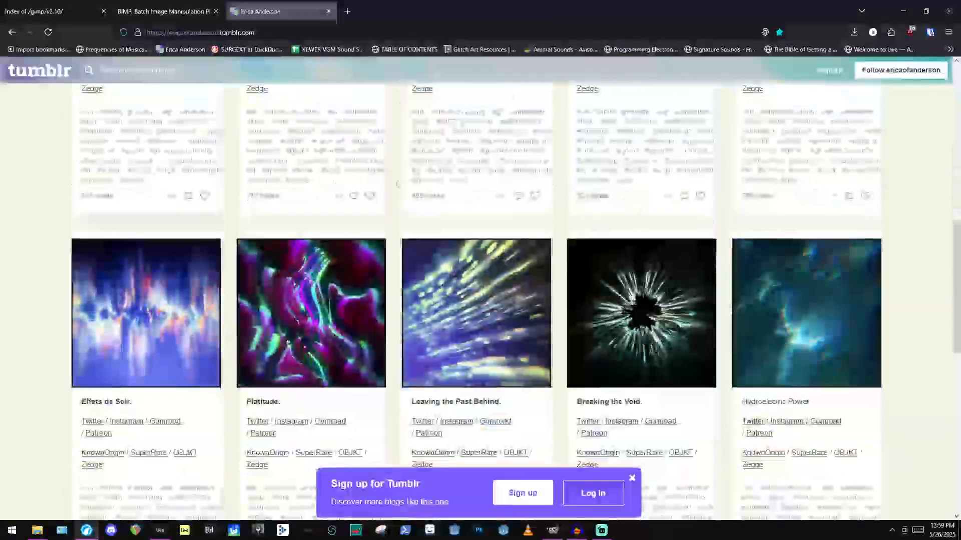
scroll(461, 248, "up", 5)
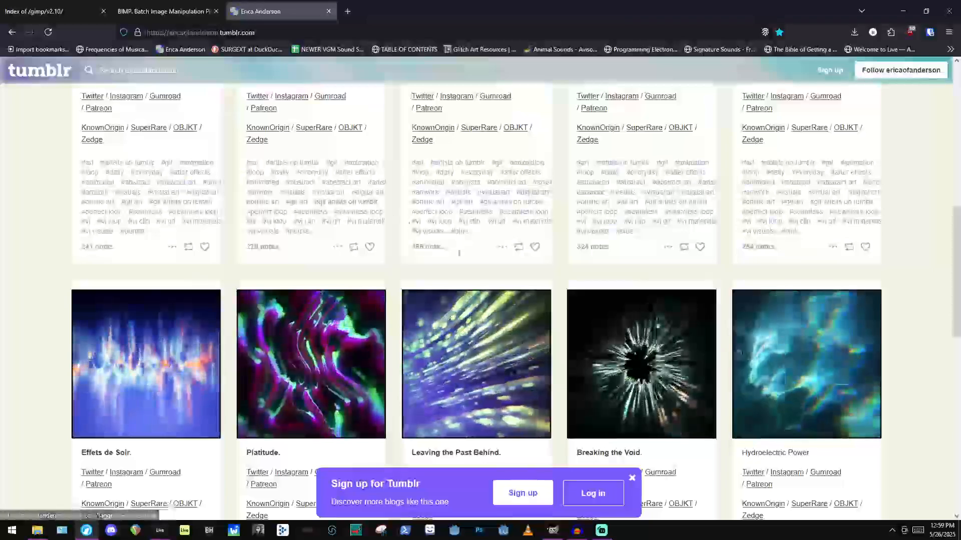
scroll(461, 250, "up", 6)
scroll(442, 255, "down", 15)
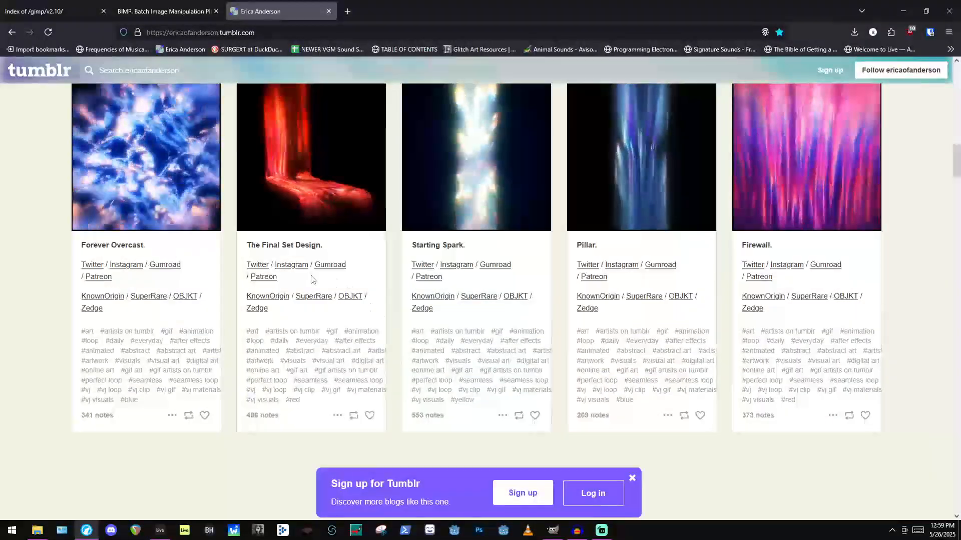
scroll(311, 279, "down", 9)
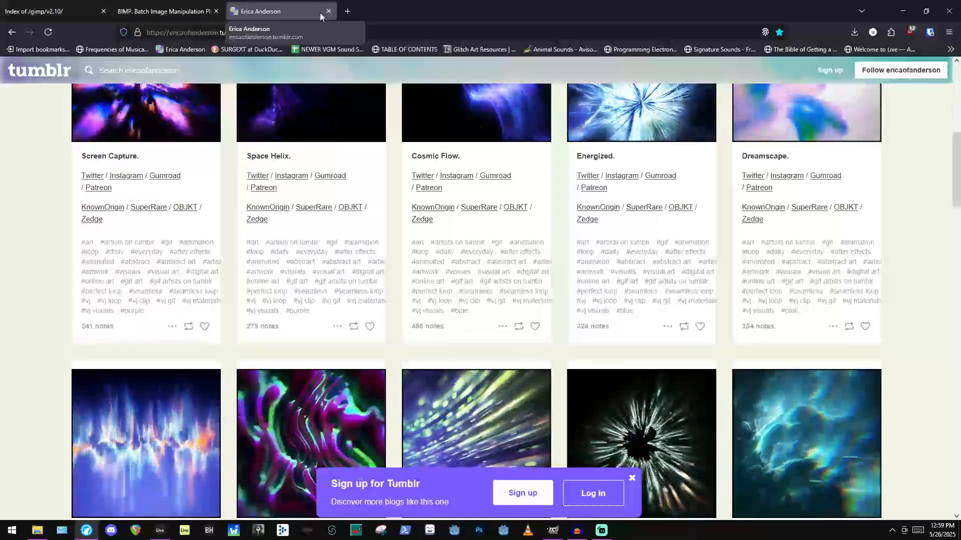
left_click(328, 11)
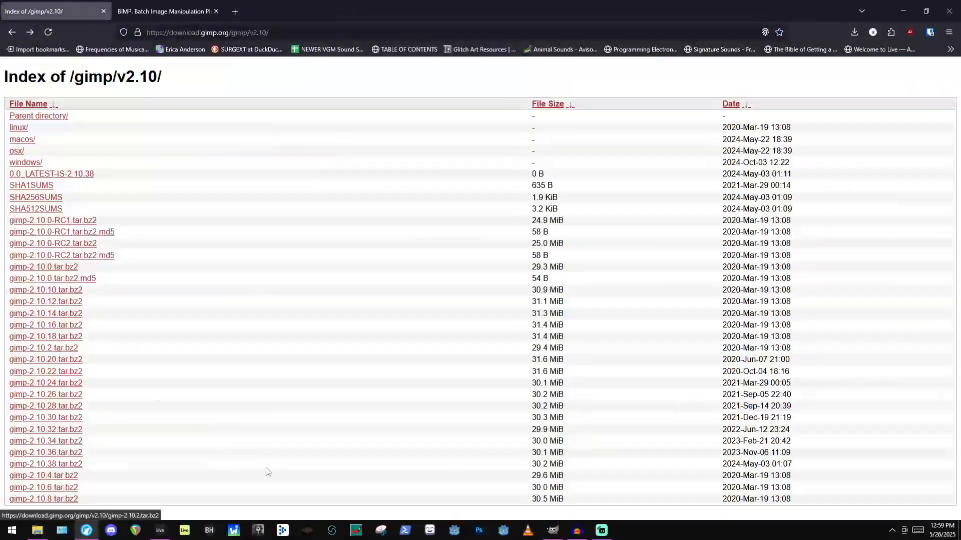
left_click(577, 530)
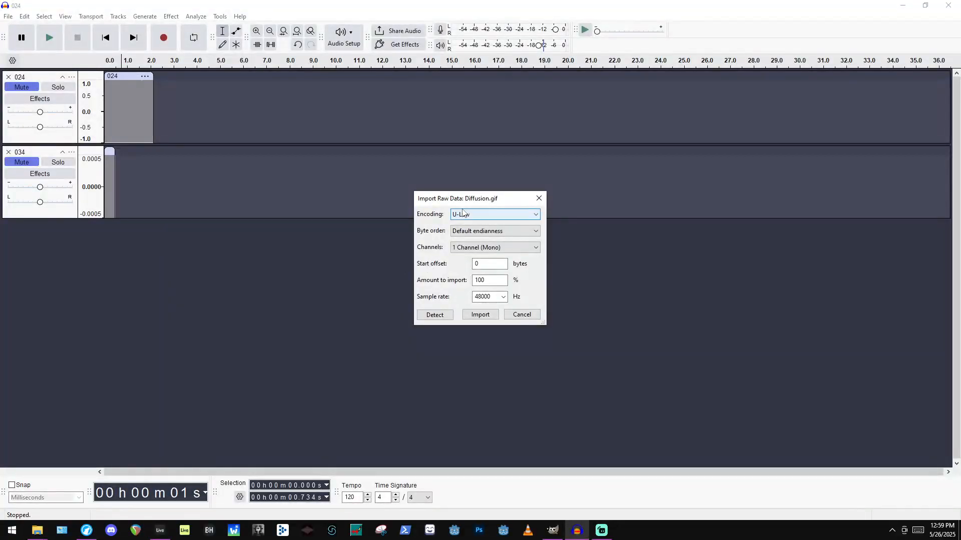
Import Diffusion.gif as raw data with VOX ADPCM encoding, mono and a 48000 Hz sample rate.
left_click(495, 214)
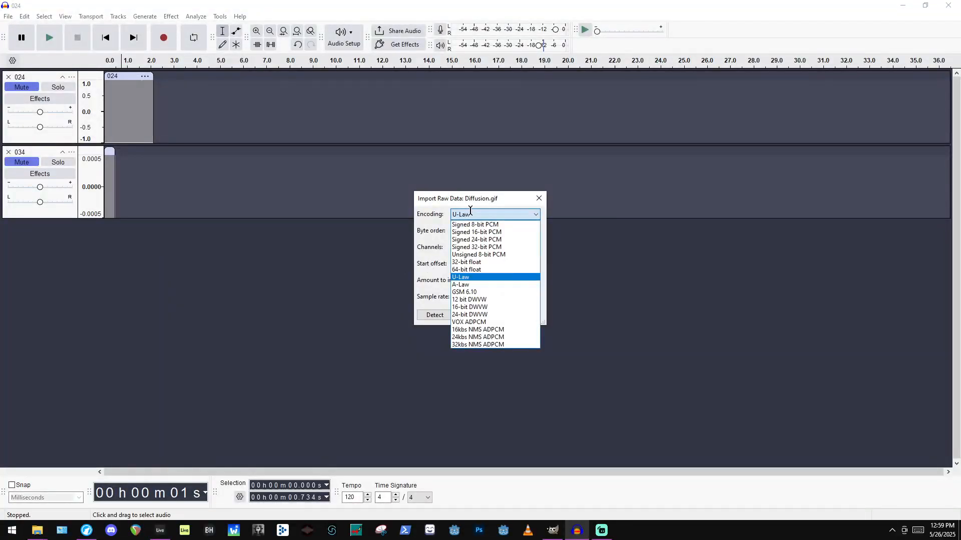
left_click(478, 299)
left_click(488, 216)
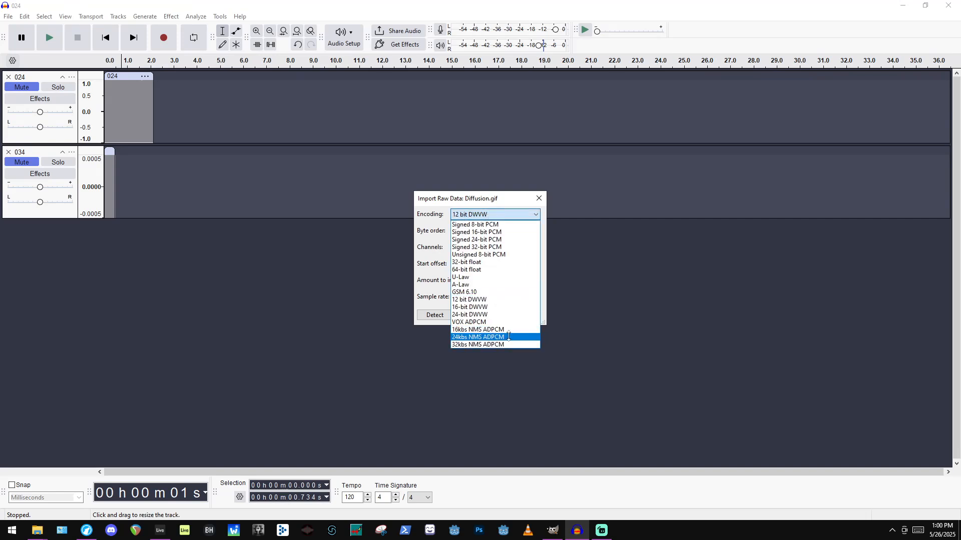
left_click(505, 321)
left_click(482, 315)
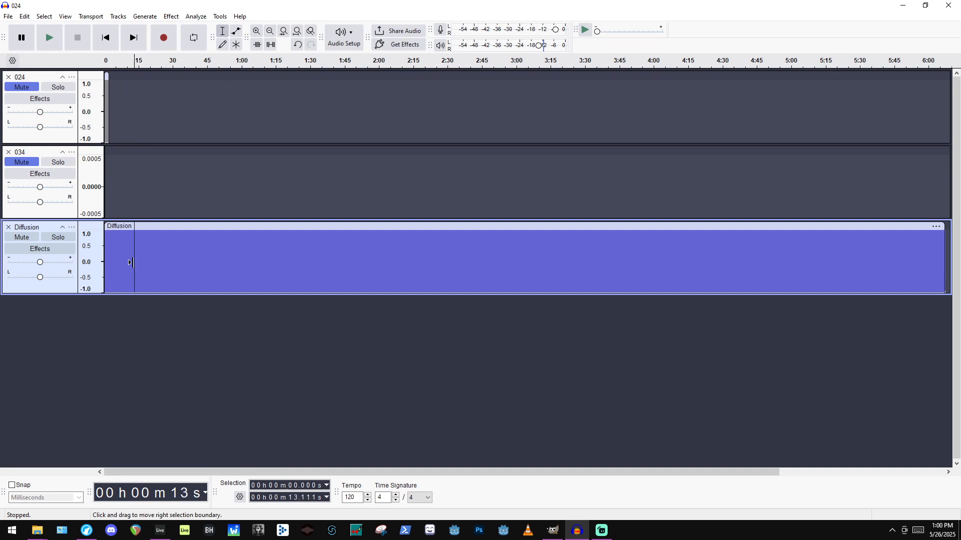
Solo the Diffusion track and play it from about 13 seconds, at normal and reduced speed, while examining its waveform.
key("space")
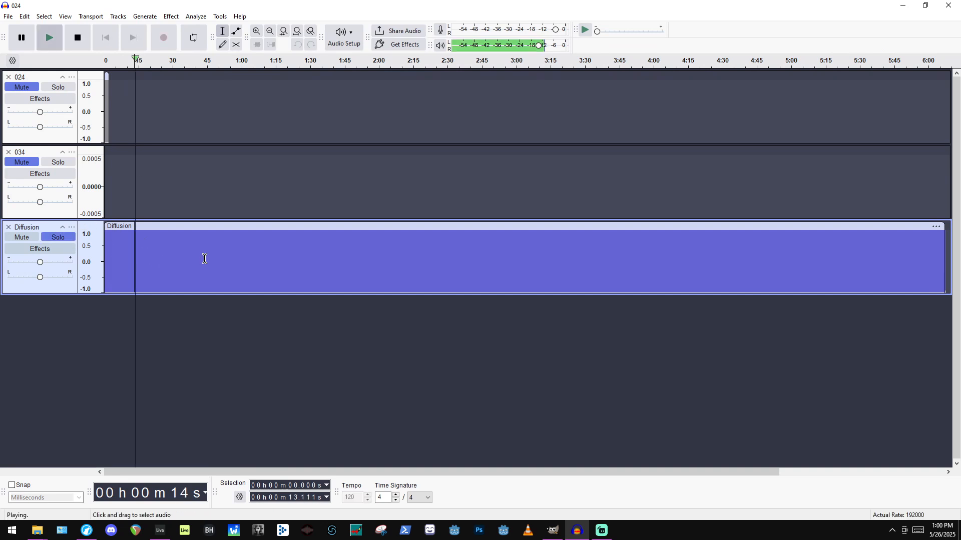
scroll(166, 260, "up", 10, "ctrl")
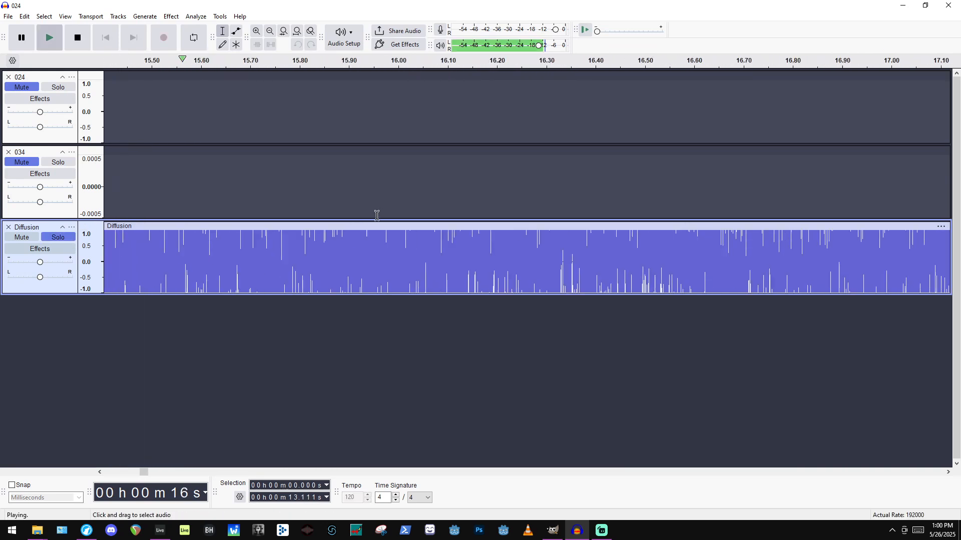
left_click(585, 30)
scroll(545, 190, "down", 5, "ctrl")
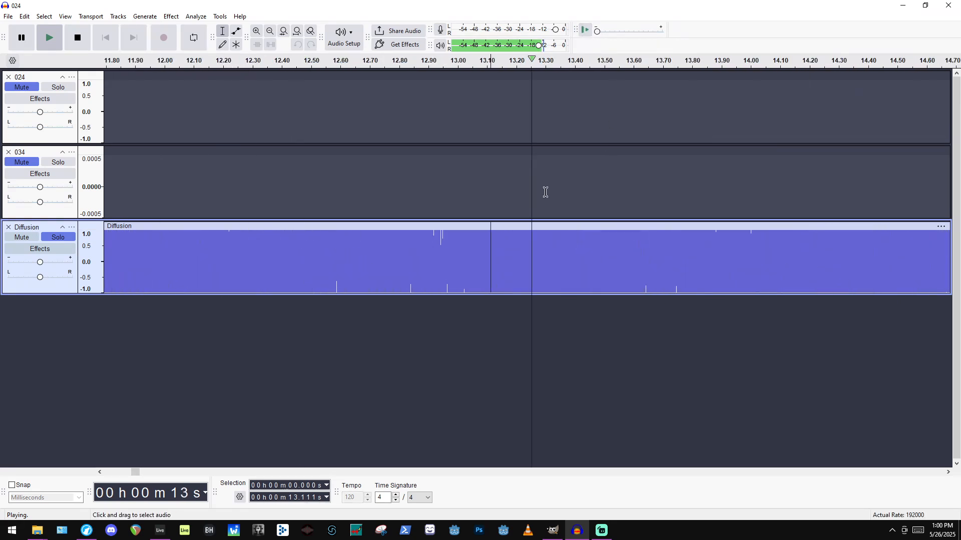
scroll(621, 225, "down", 8, "ctrl")
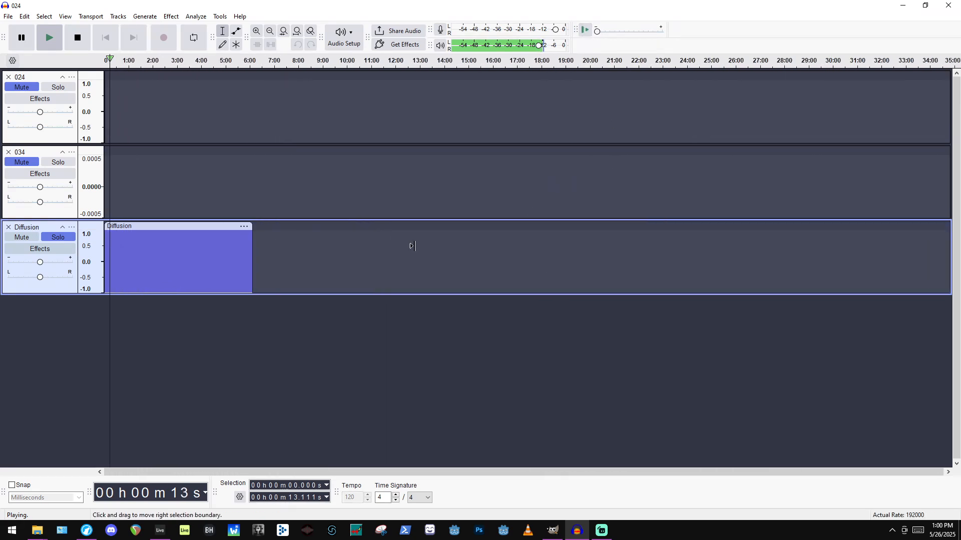
scroll(638, 231, "up", 5, "ctrl")
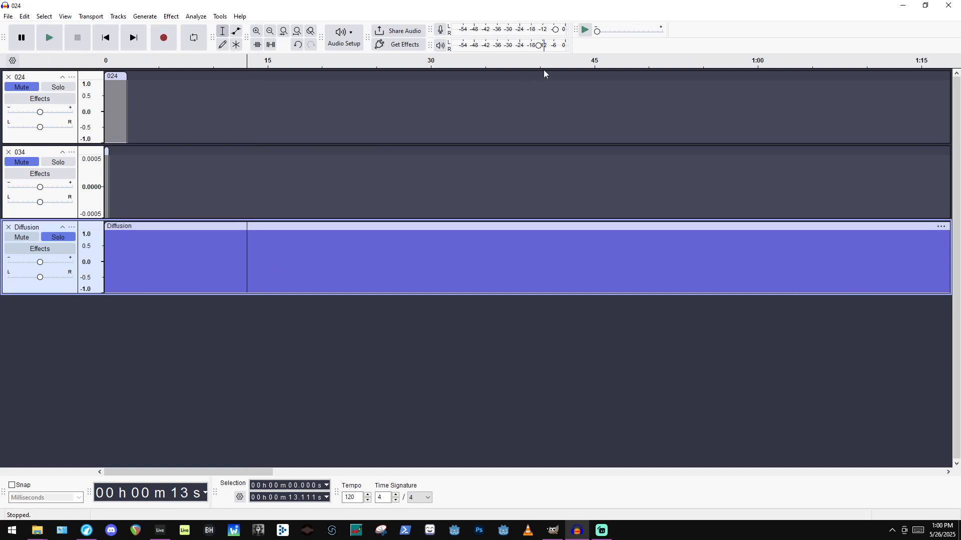
Start a raw data import and browse to the AM2R_11 folder inside Games and AM2R.
left_click(9, 16)
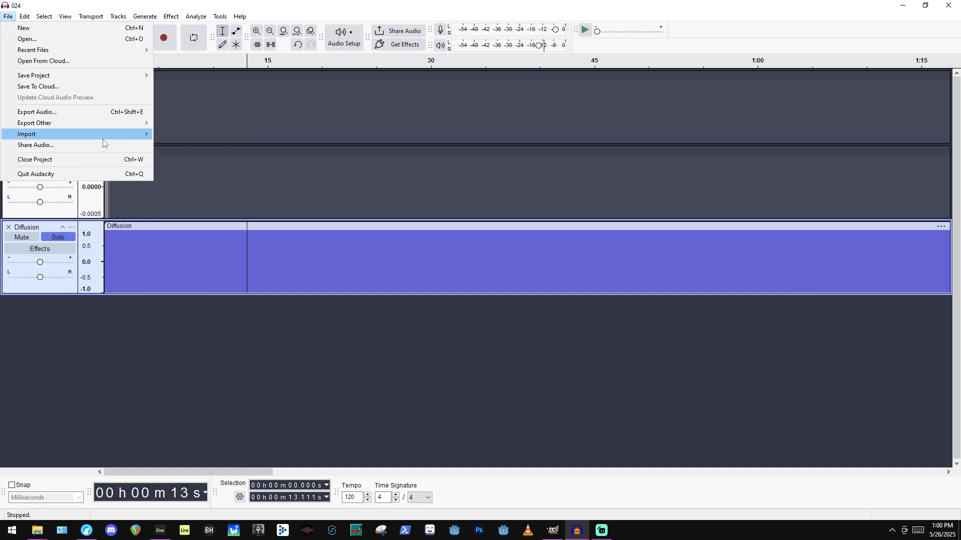
mouse_move(105, 134)
left_click(172, 133)
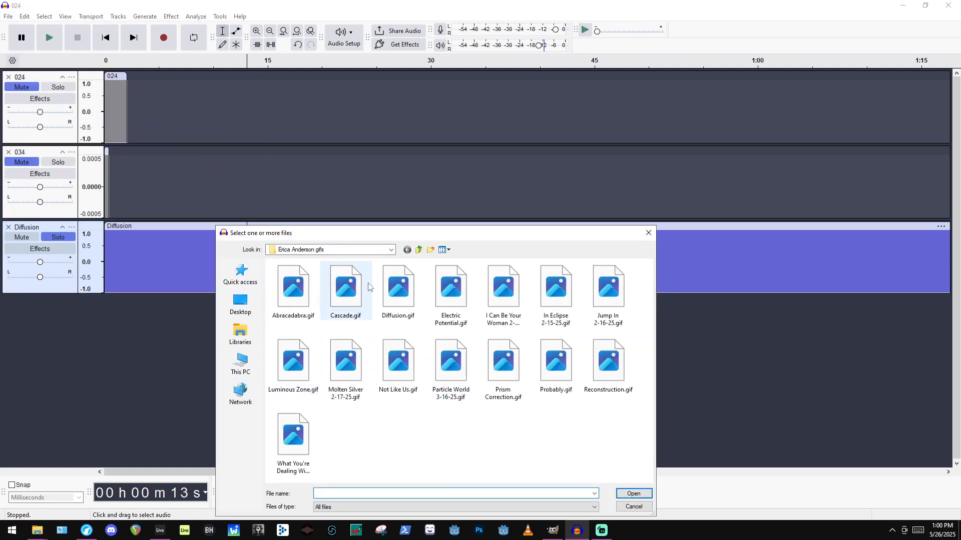
left_click(331, 250)
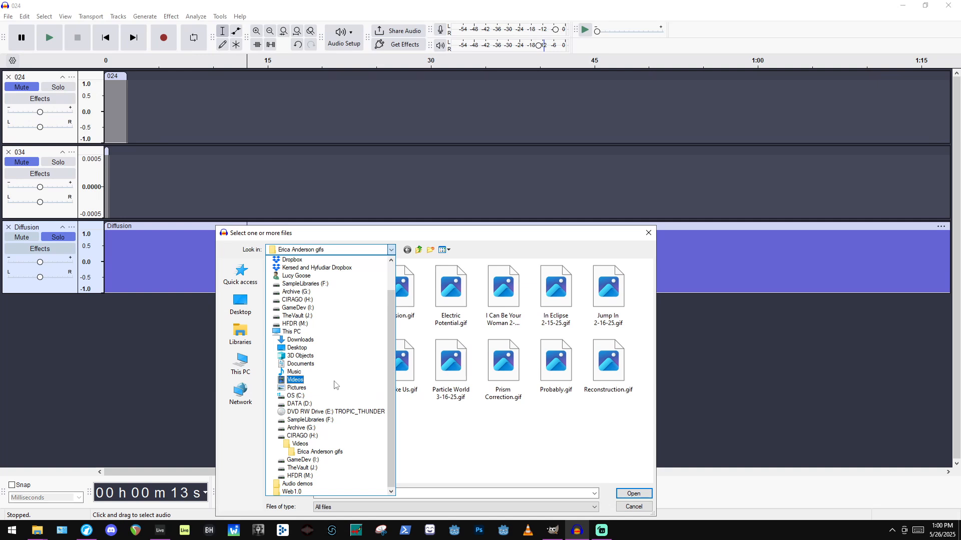
left_click(349, 439)
double_click(306, 364)
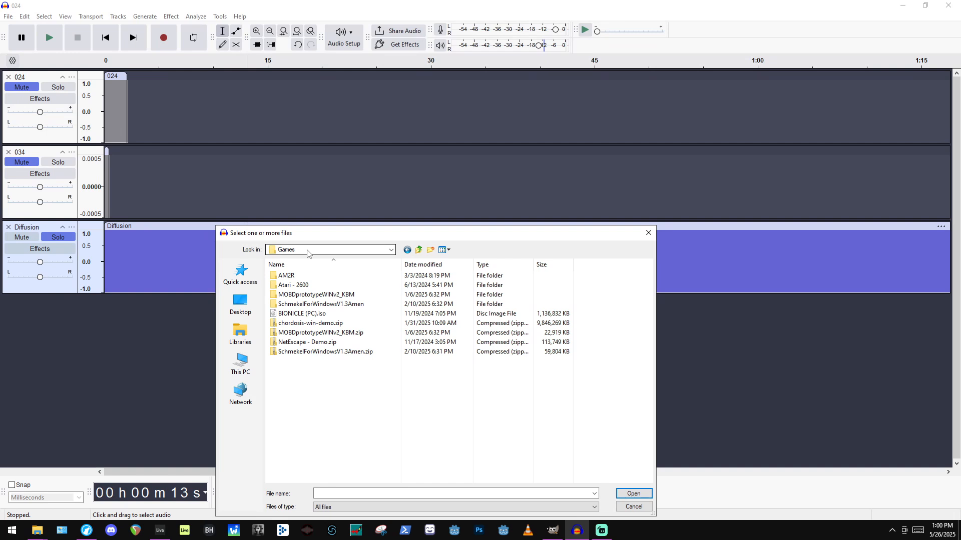
double_click(296, 279)
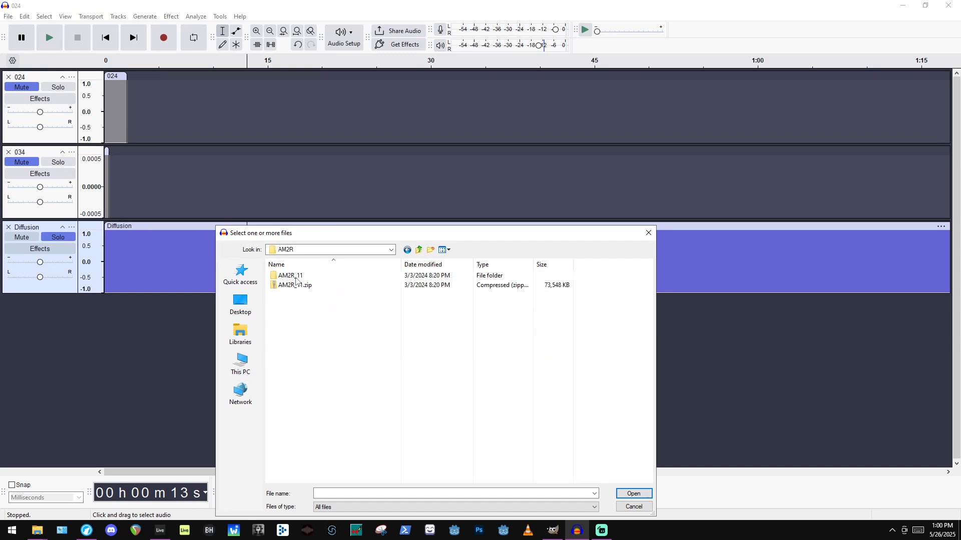
left_click(301, 277)
double_click(301, 276)
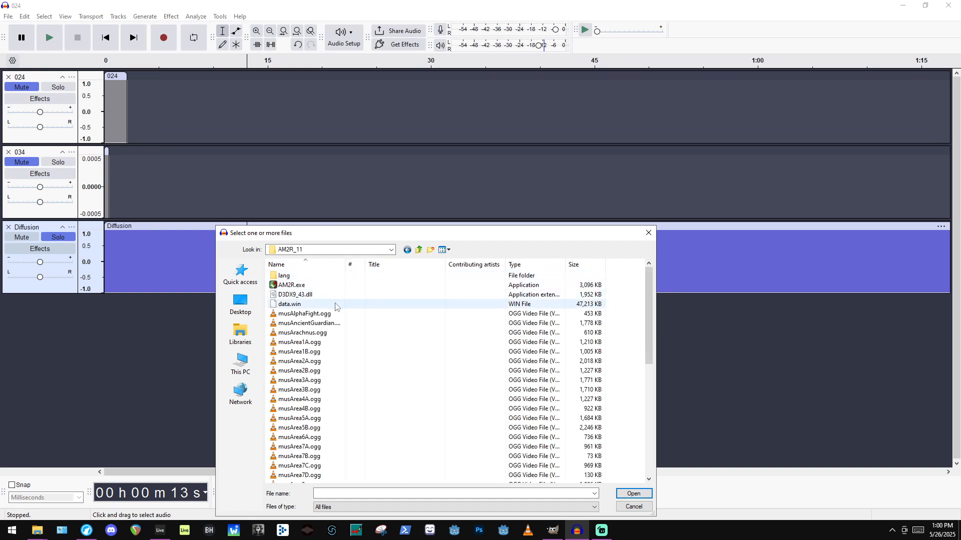
Import AM2R.exe as raw data with VOX ADPCM encoding, mono and a 48000 Hz sample rate.
left_click(325, 286)
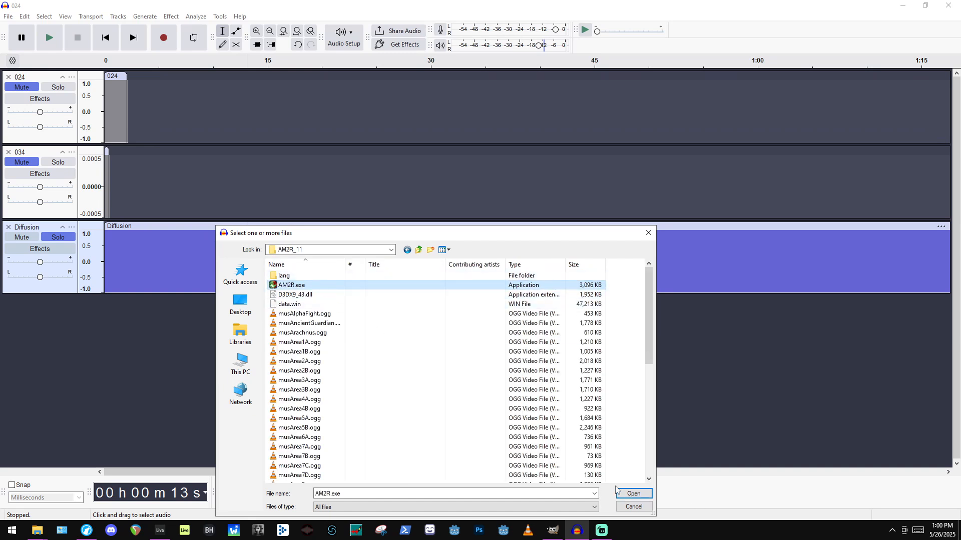
left_click(631, 493)
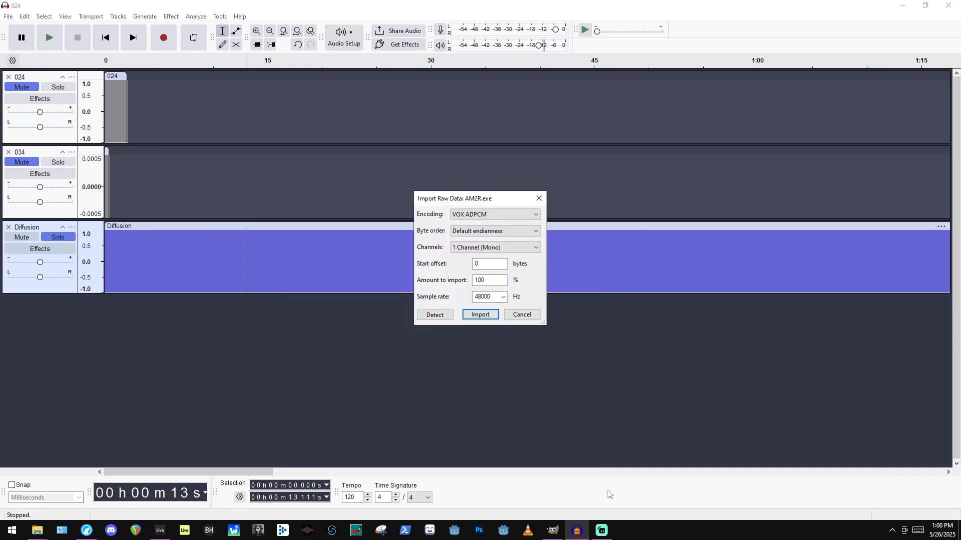
left_click(480, 315)
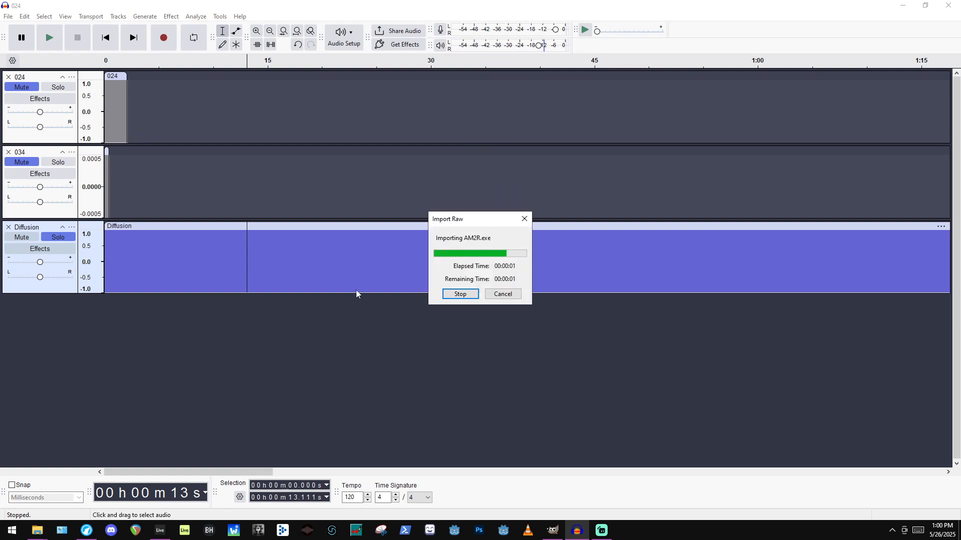
Solo the AM2R track and play it from about 15.5 seconds, at normal and reduced speed.
left_click(58, 312)
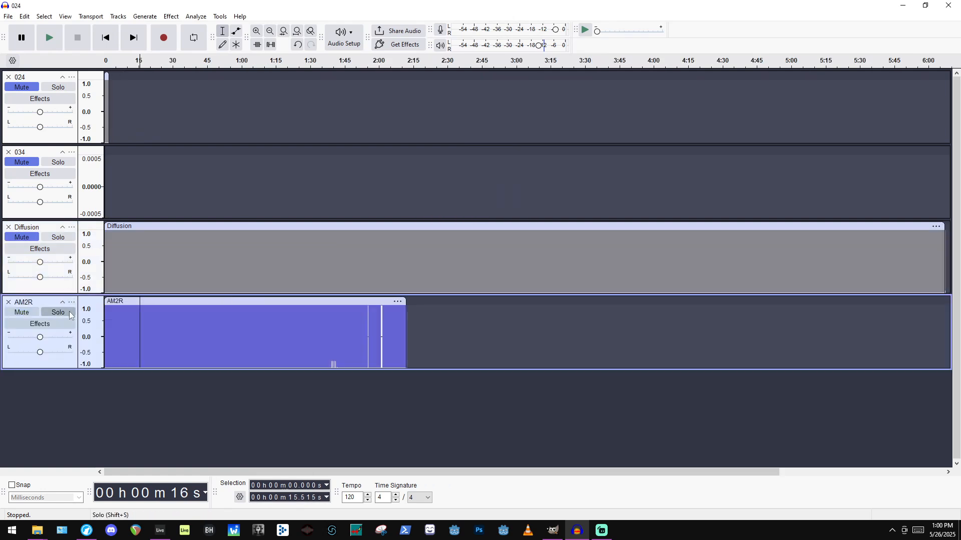
key("space")
scroll(158, 346, "up", 5, "ctrl")
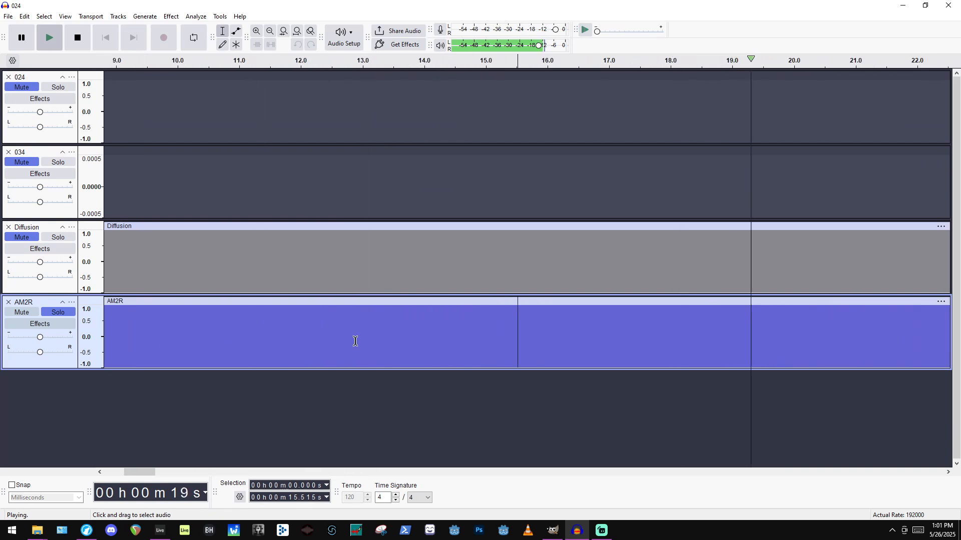
key("space")
left_click_drag(597, 32, 589, 31)
left_click(585, 30)
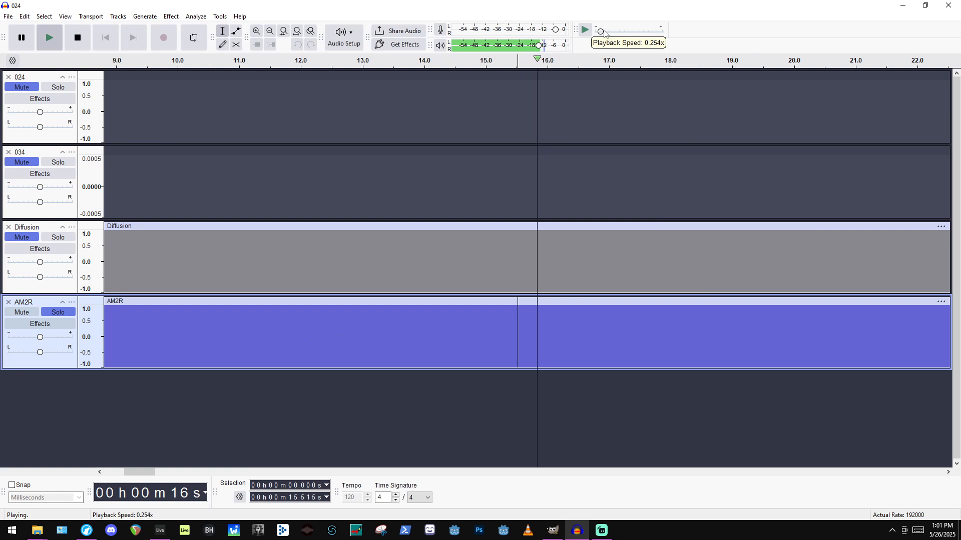
left_click_drag(606, 33, 600, 35)
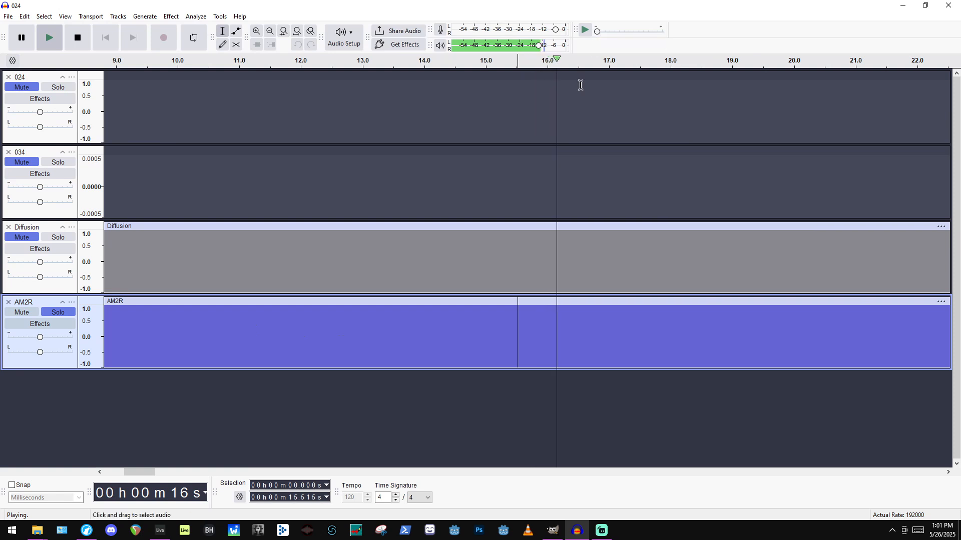
Play the AM2R track from about 1:39.5 and 1:45 at slightly varied reduced speeds while examining the gaps in its waveform, and stop playback.
scroll(332, 310, "down", 5)
scroll(510, 337, "down", 1)
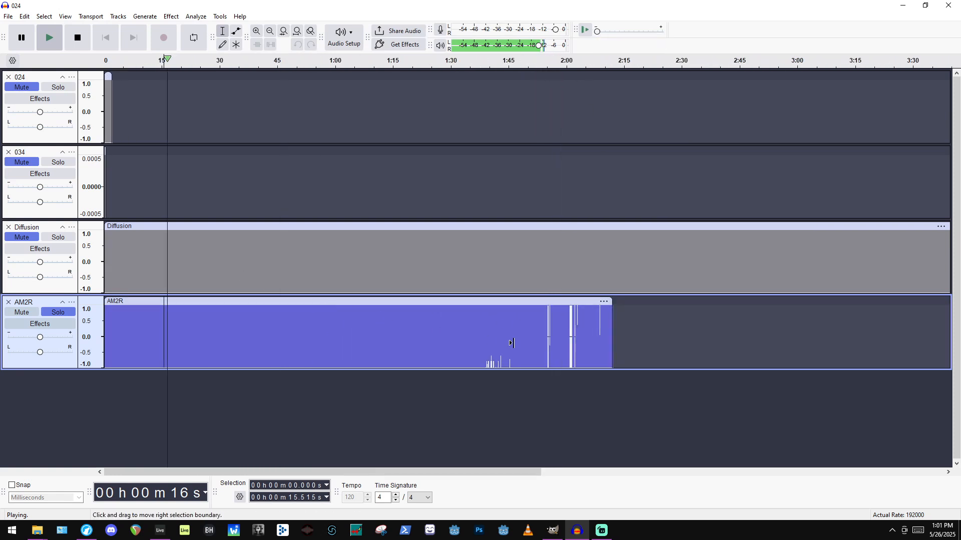
left_click(872, 352)
scroll(872, 351, "up", 4)
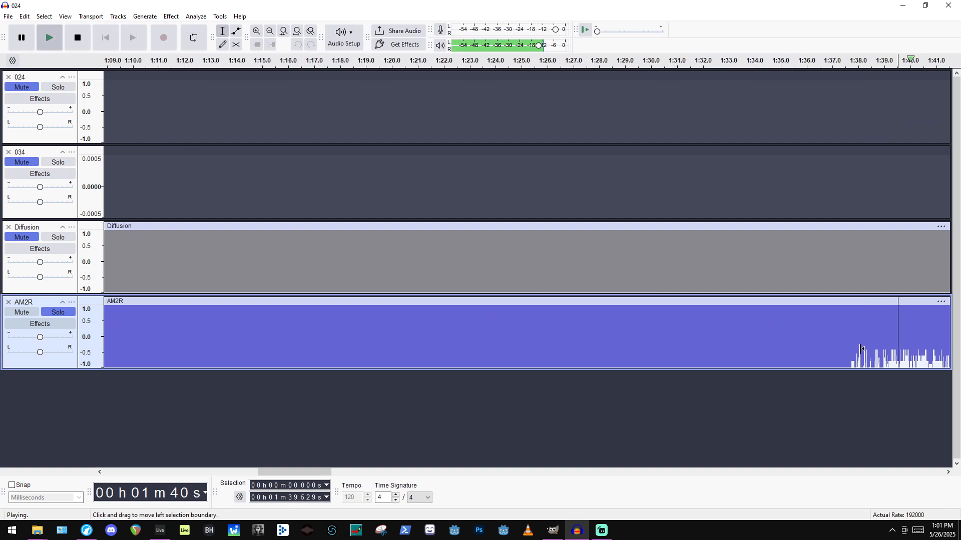
key("space")
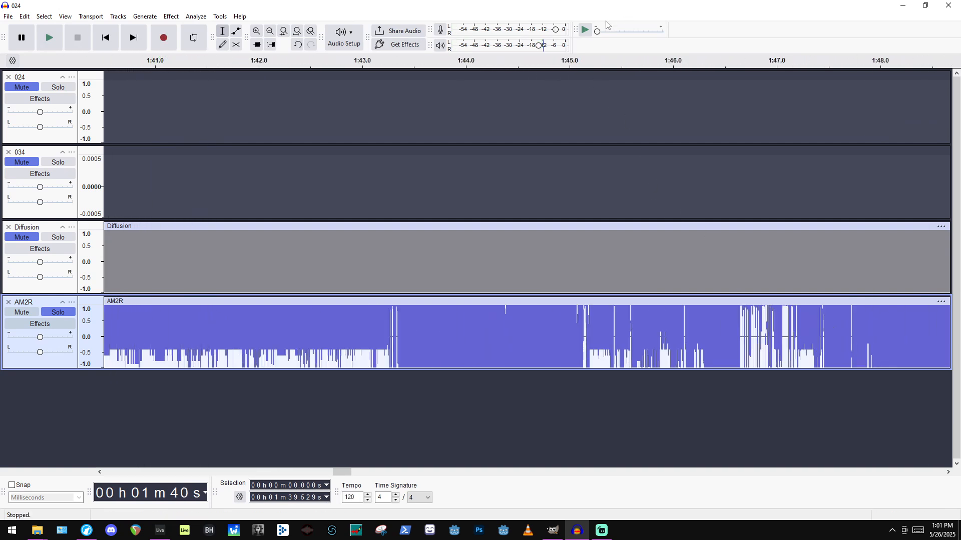
left_click(589, 31)
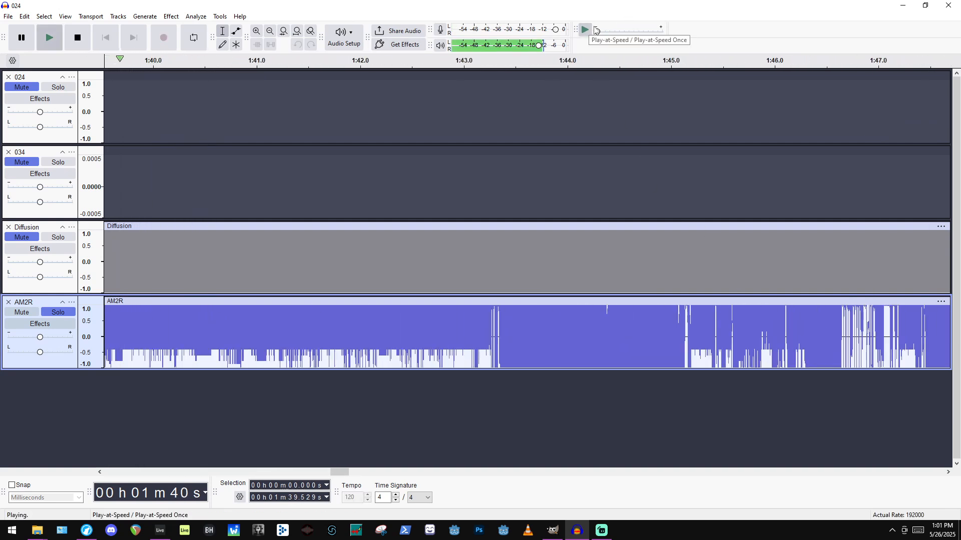
left_click_drag(597, 31, 600, 39)
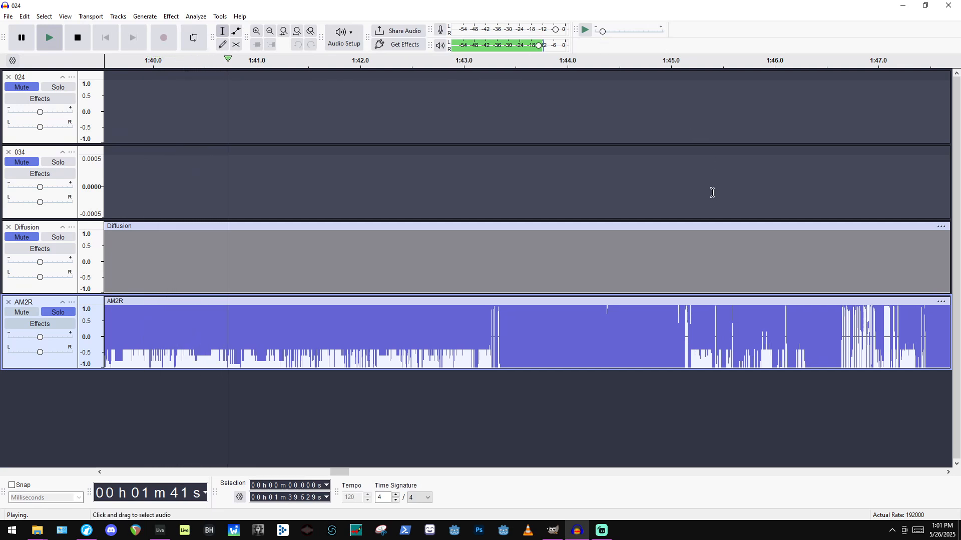
left_click(671, 340)
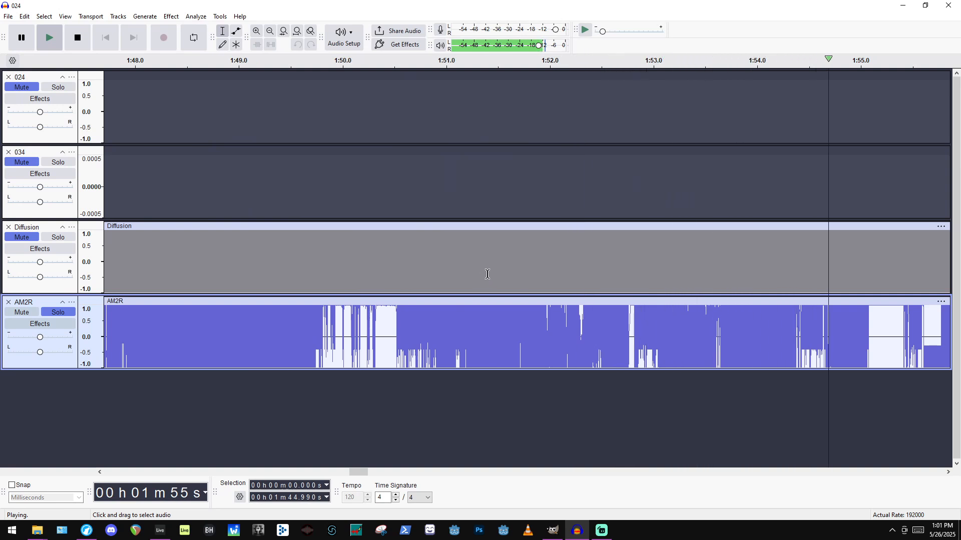
key("space")
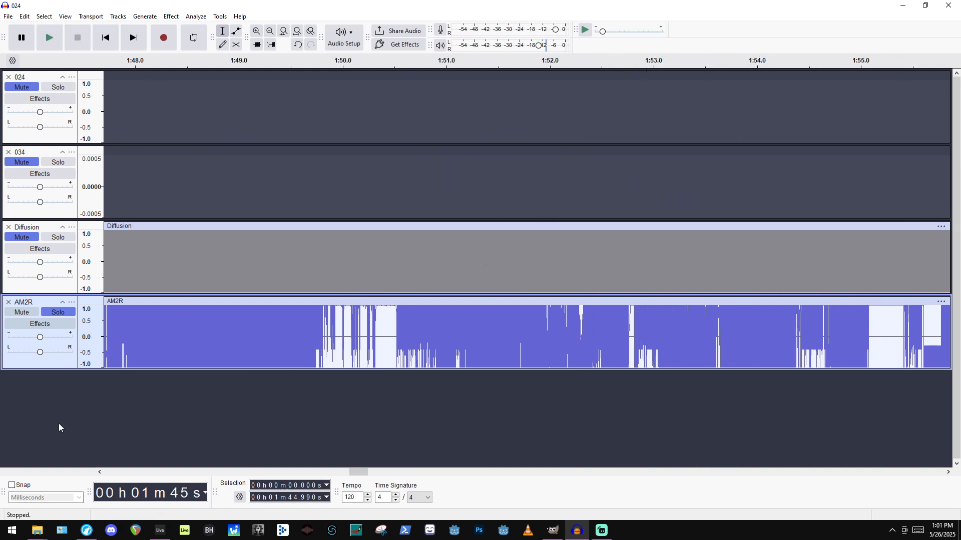
Import D3DX9_43.dll as raw data with 12 bit DWVW encoding, mono and a 48000 Hz sample rate.
left_click(9, 17)
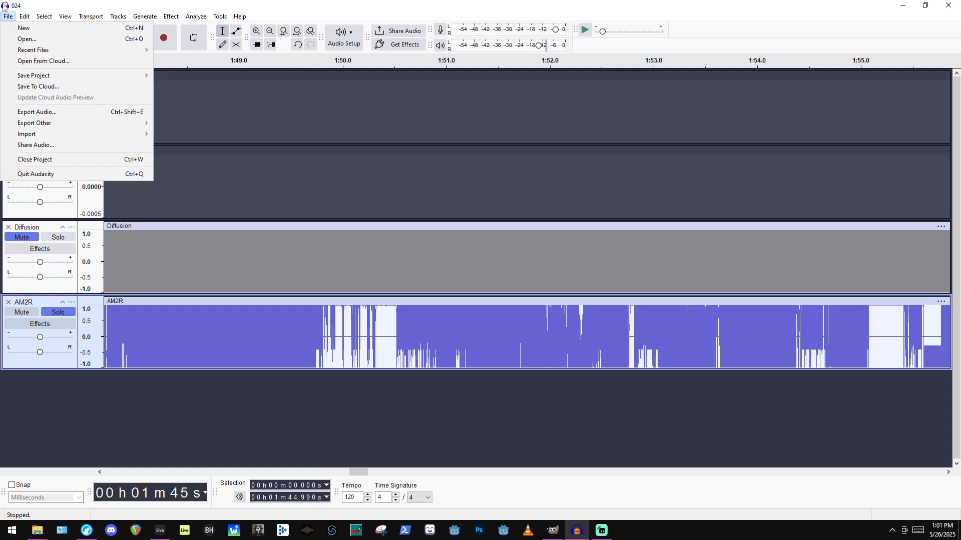
mouse_move(54, 136)
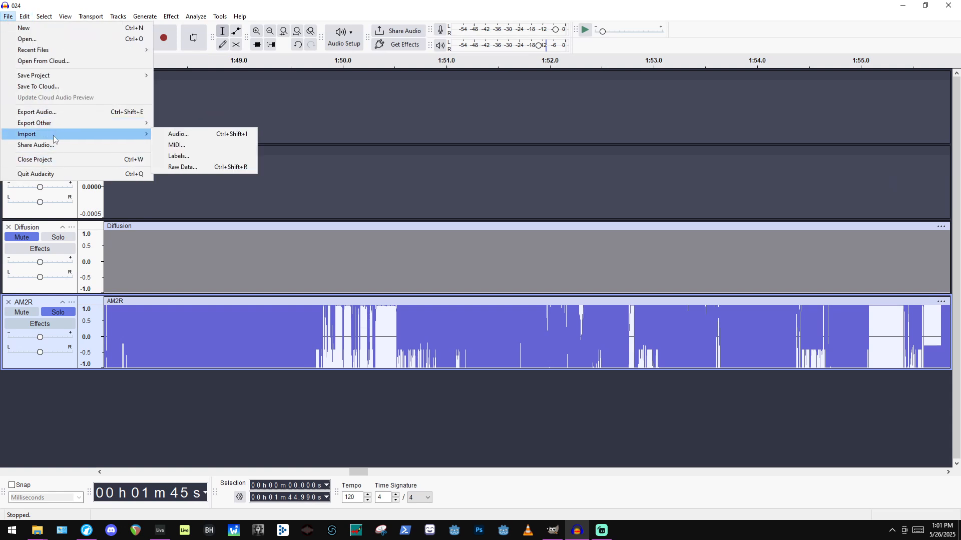
left_click(192, 166)
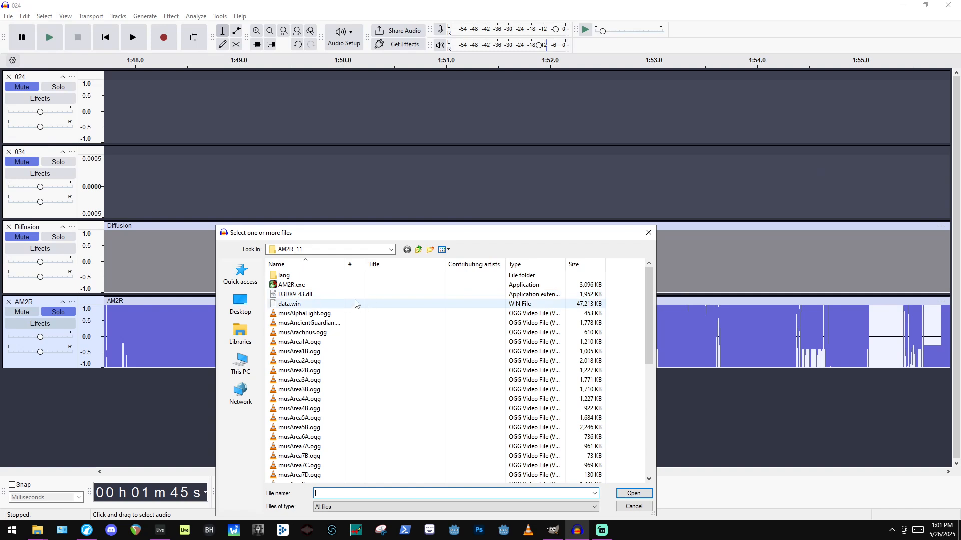
left_click(427, 297)
left_click(632, 495)
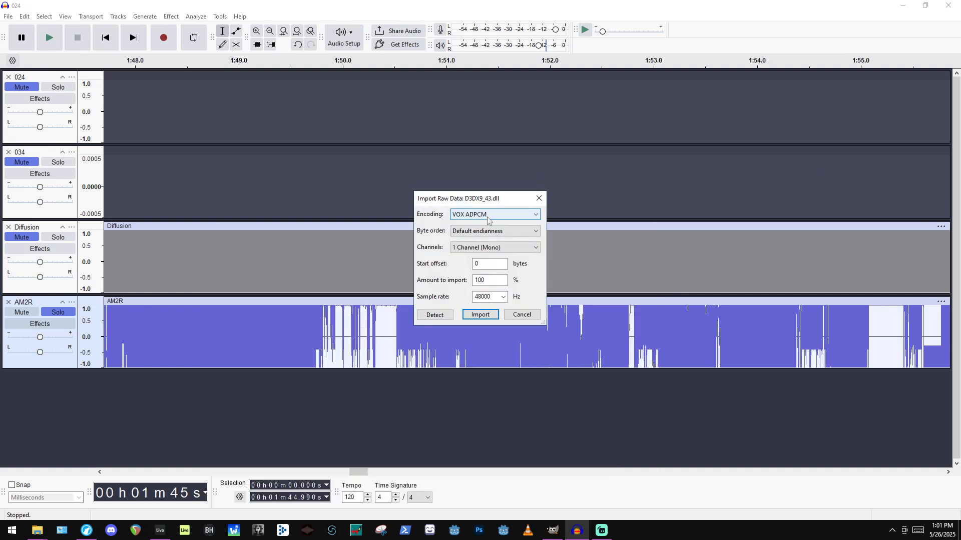
left_click(489, 218)
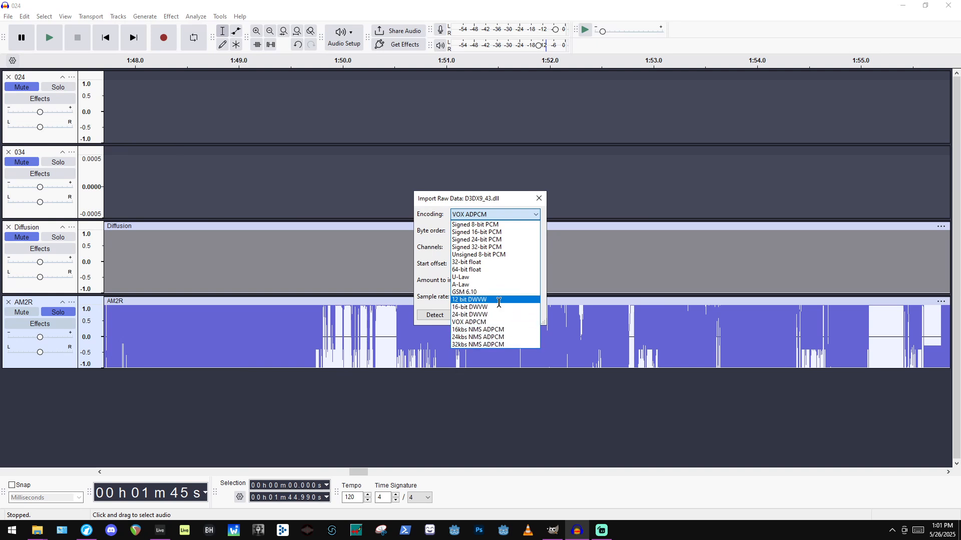
left_click(495, 300)
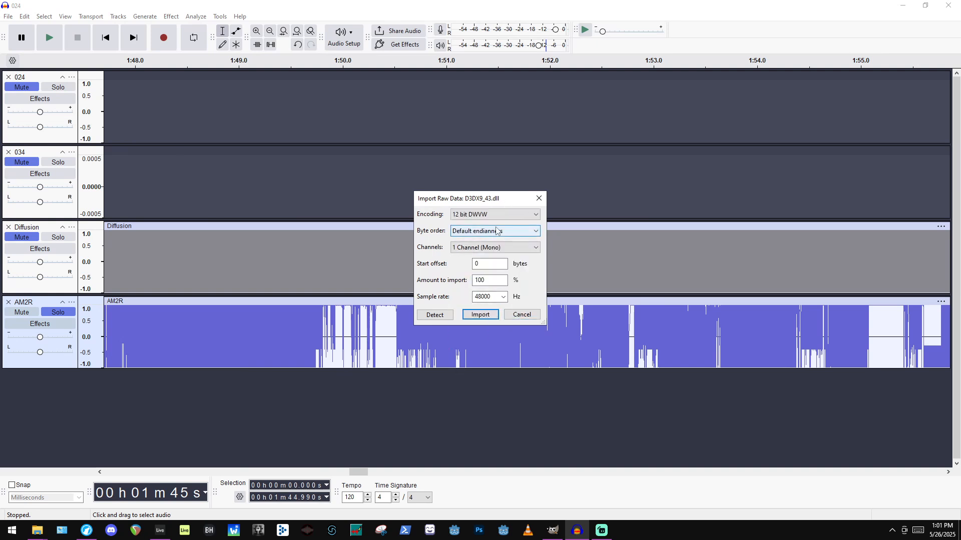
left_click(481, 314)
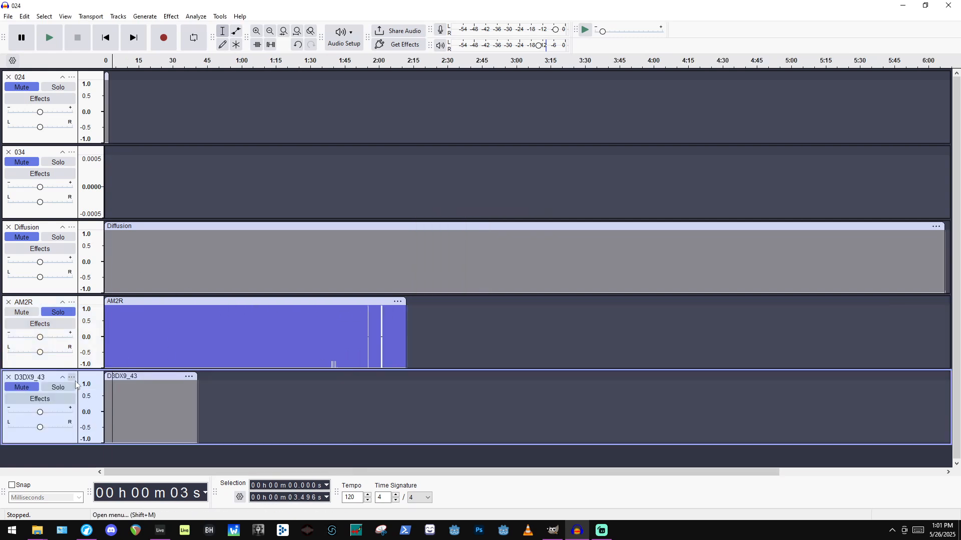
Solo the D3DX9_43 track and briefly play it from about 3.5 seconds while examining its waveform.
left_click(74, 387)
key("space")
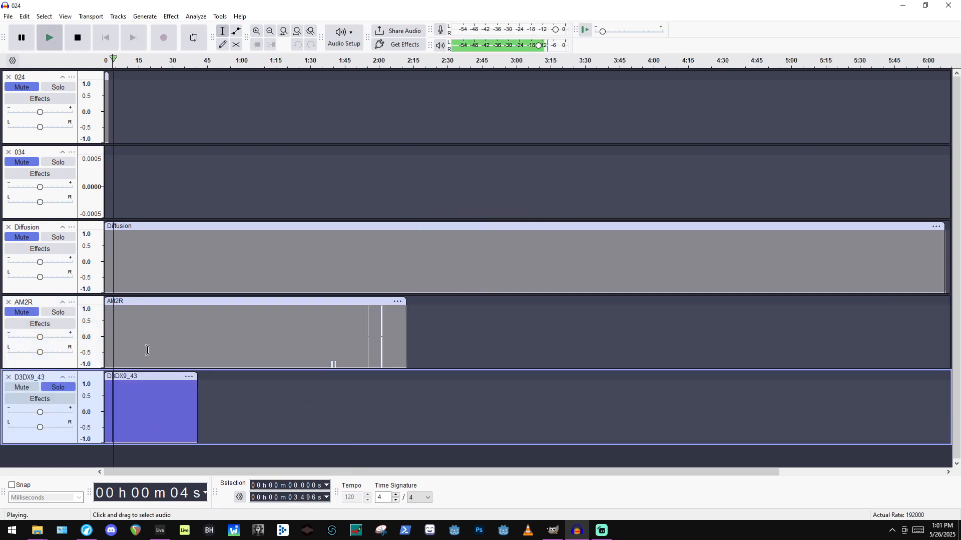
scroll(149, 356, "up", 3)
key("space")
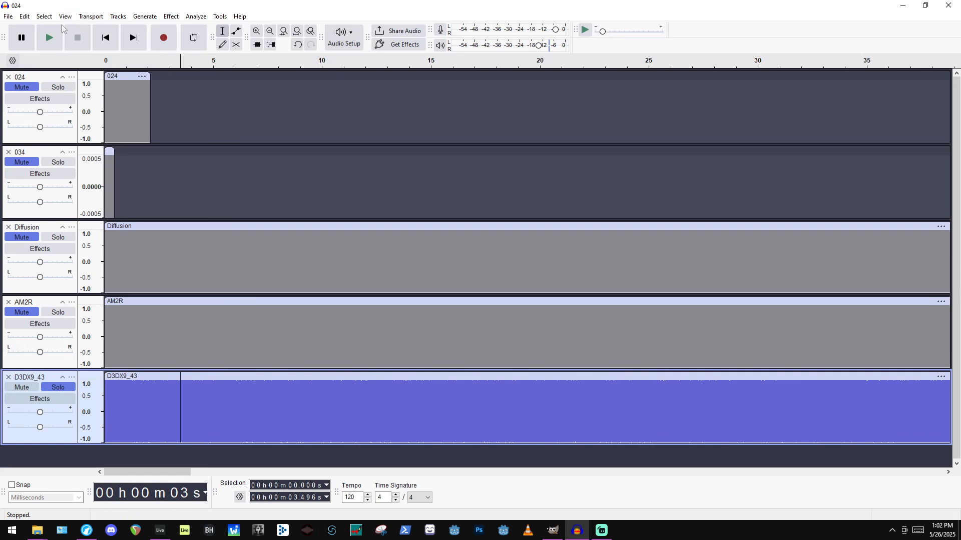
Import D3DX9_43.dll again as raw data, this time with GSM 6.10 encoding.
left_click(8, 16)
mouse_move(75, 134)
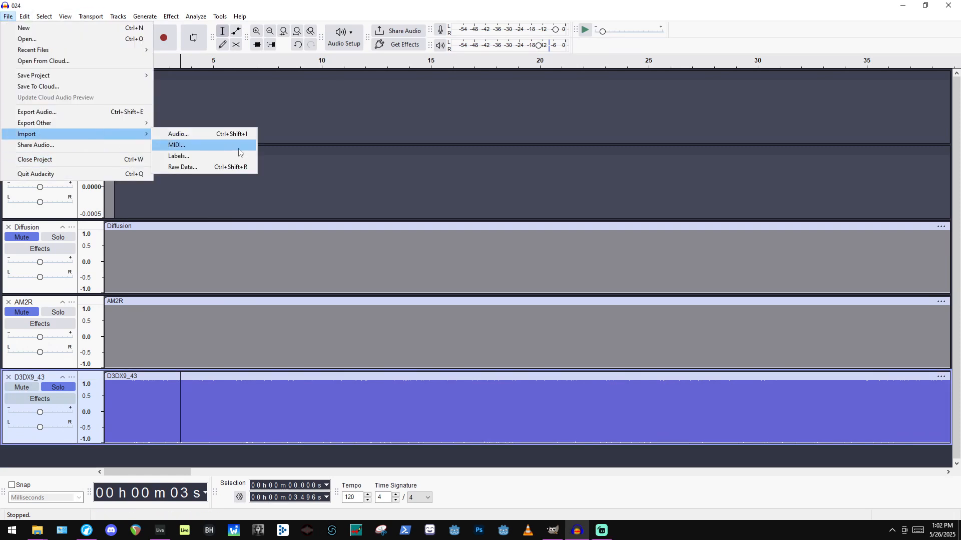
left_click(232, 167)
left_click(296, 295)
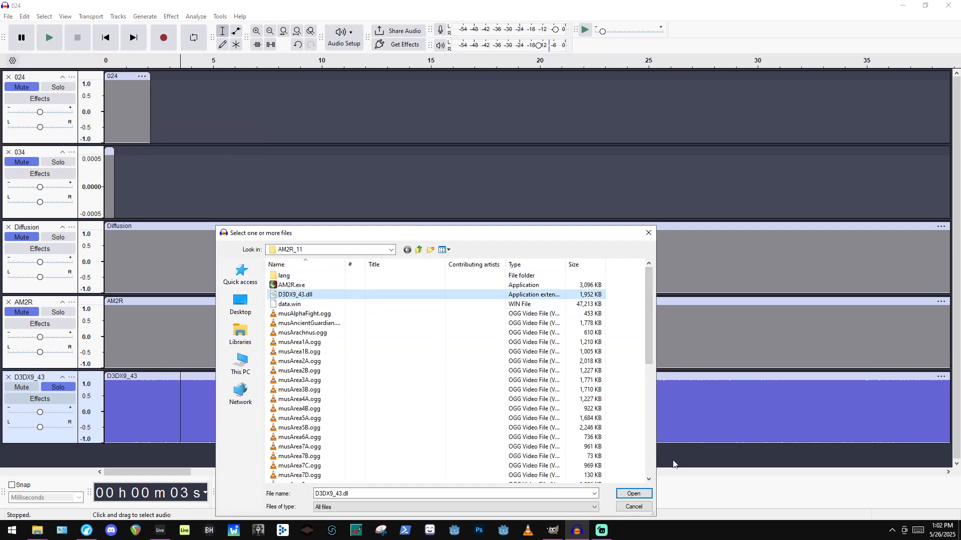
left_click(637, 495)
left_click(487, 217)
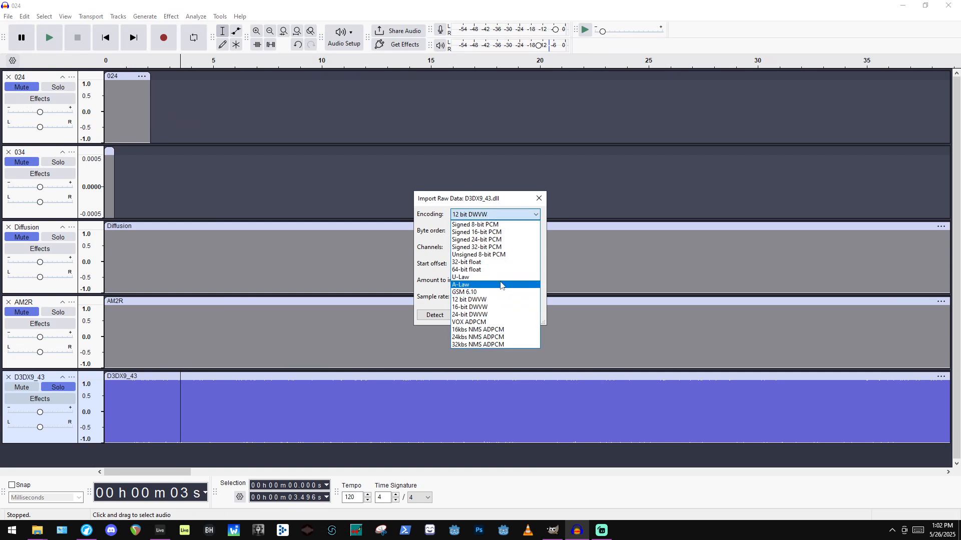
left_click(498, 292)
left_click(481, 314)
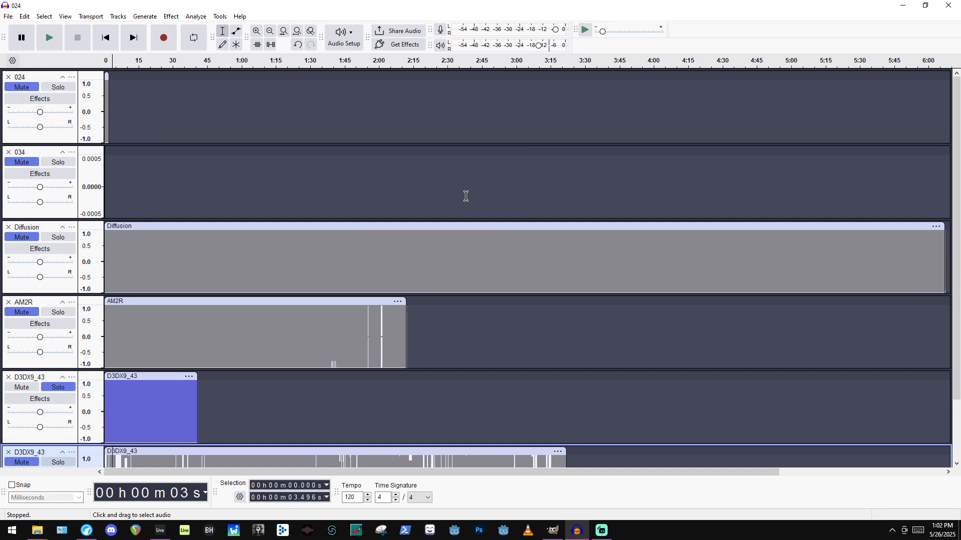
Solo the GSM 6.10 import of D3DX9_43 and play it from about 8.3 seconds.
scroll(57, 332, "down", 3)
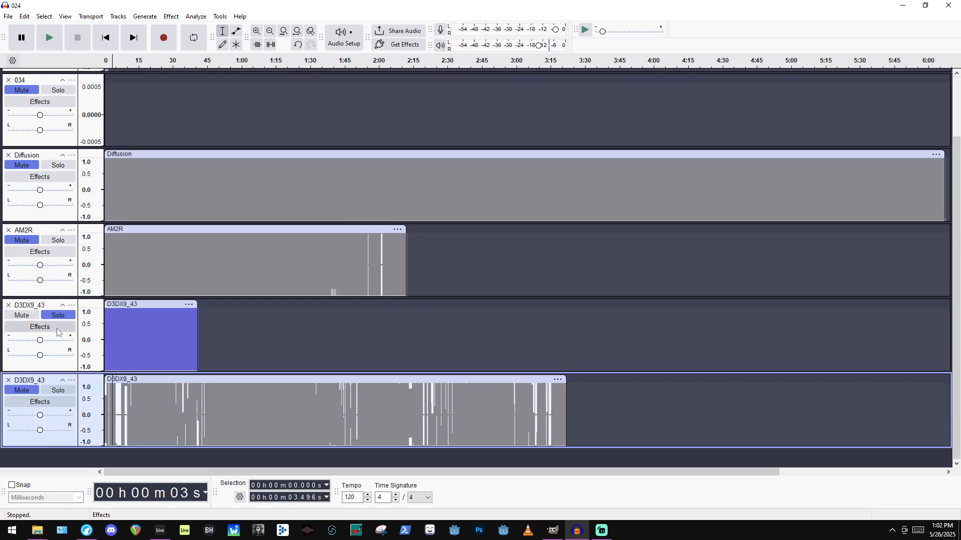
left_click(58, 391)
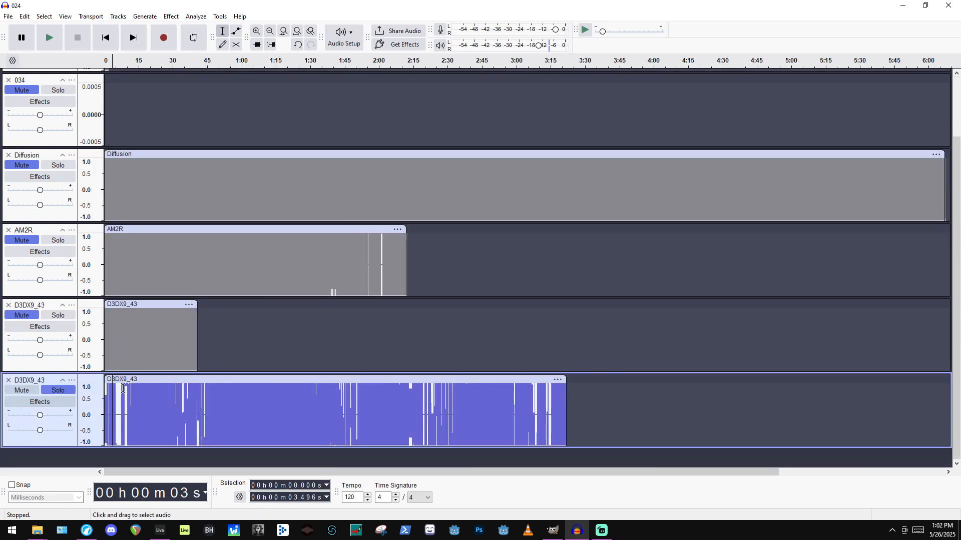
key("space")
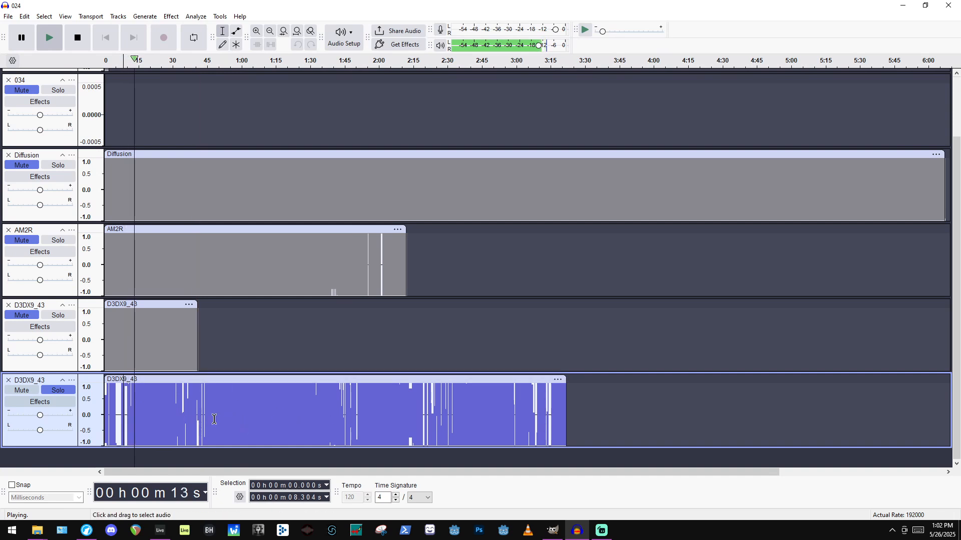
scroll(226, 425, "up", 3)
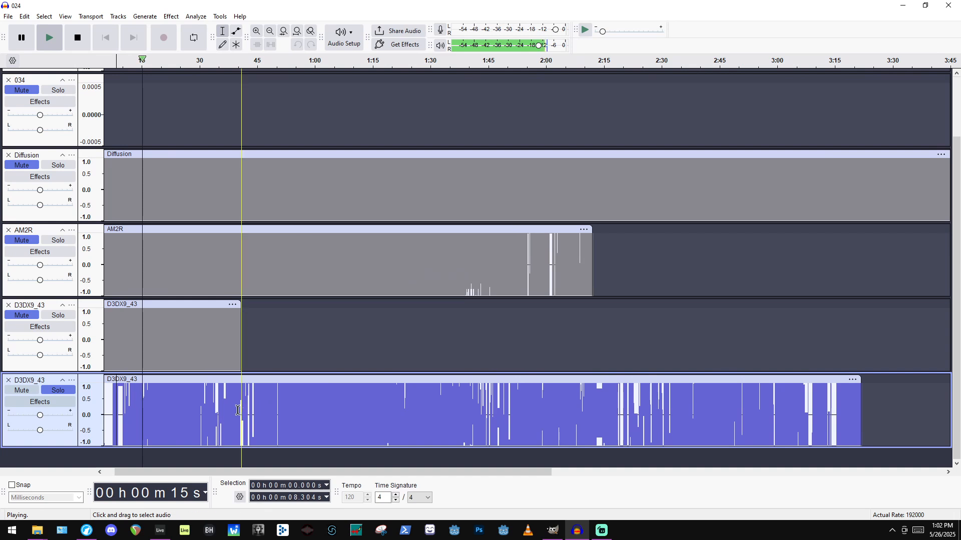
Play the soloed D3DX9_43 track from about 29 seconds, 1:42.4 and 1:46.5, and stop playback.
left_click(198, 421)
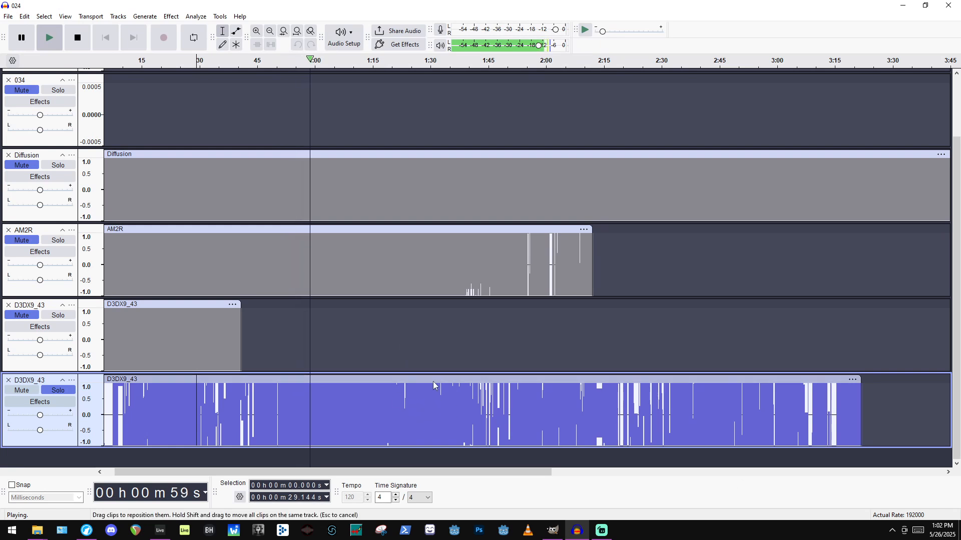
left_click(478, 388)
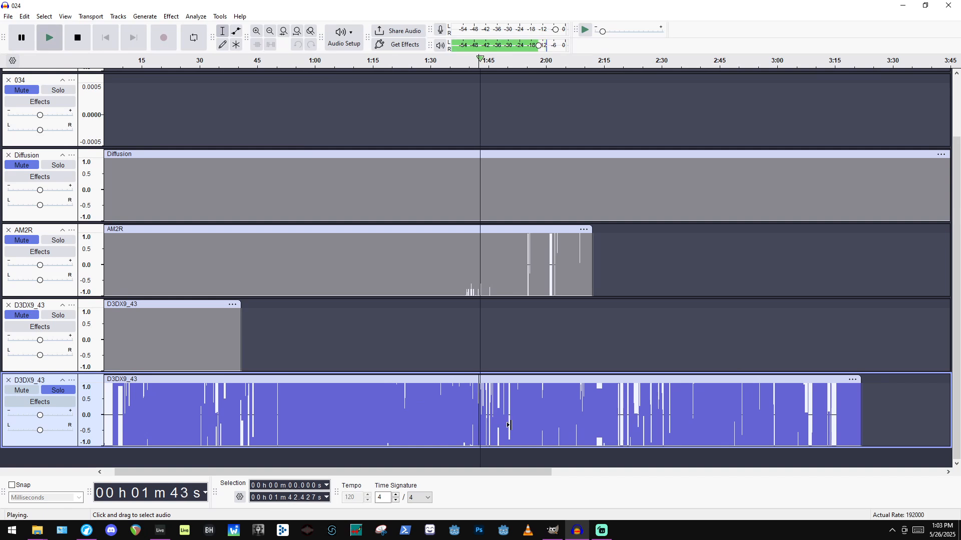
scroll(551, 399, "up", 5)
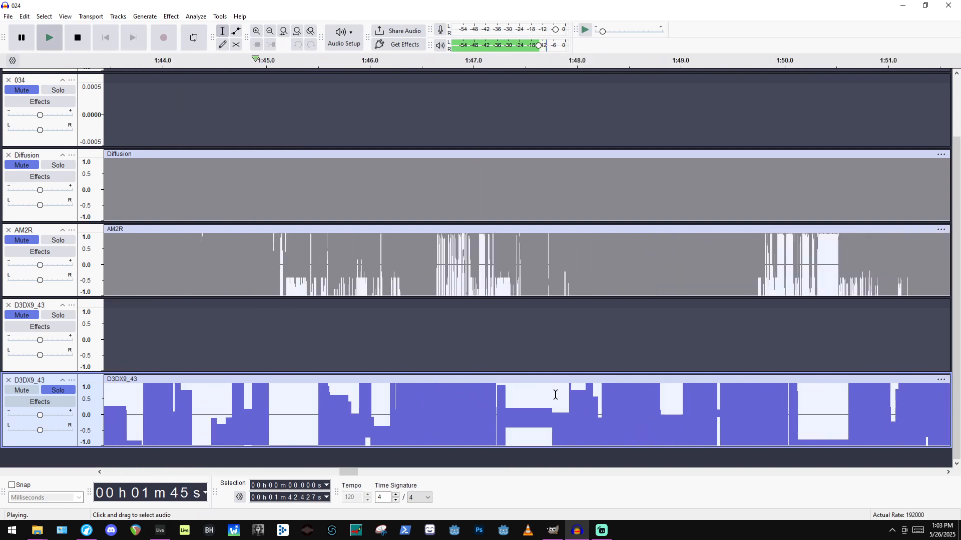
key("space")
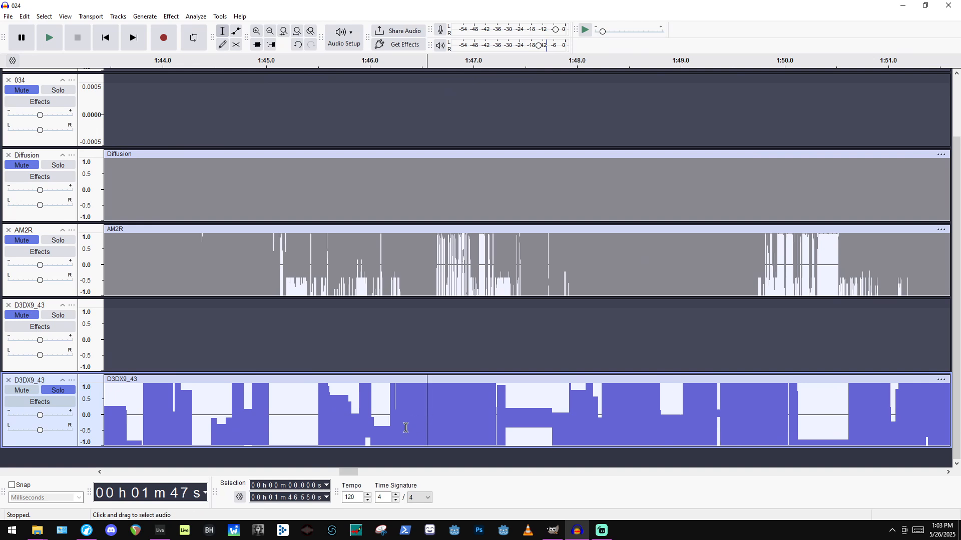
Examine the repeating waveform of the GSM 6.10 D3DX9_43 track around 1:46.64, selecting a single cycle of it.
scroll(405, 428, "up", 4)
scroll(135, 194, "down", 1)
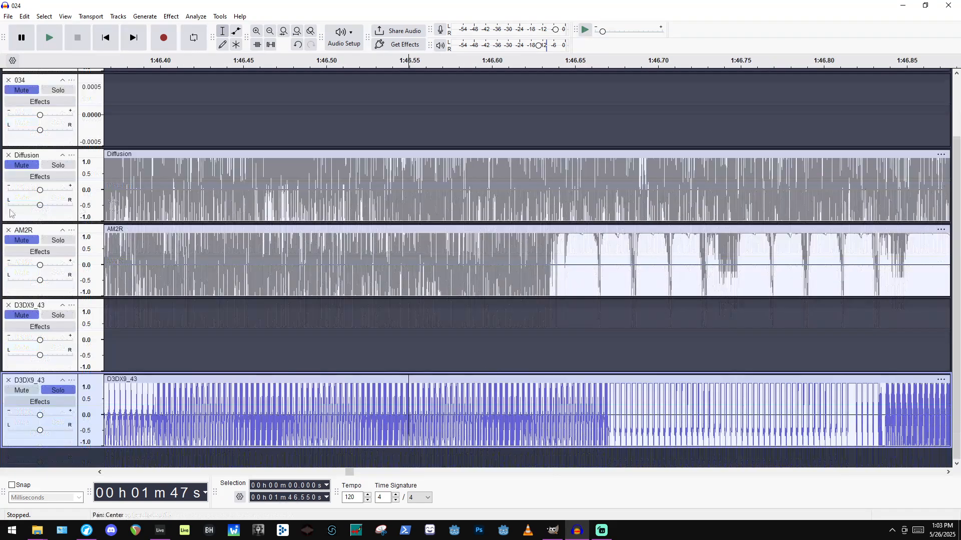
scroll(540, 415, "up", 4)
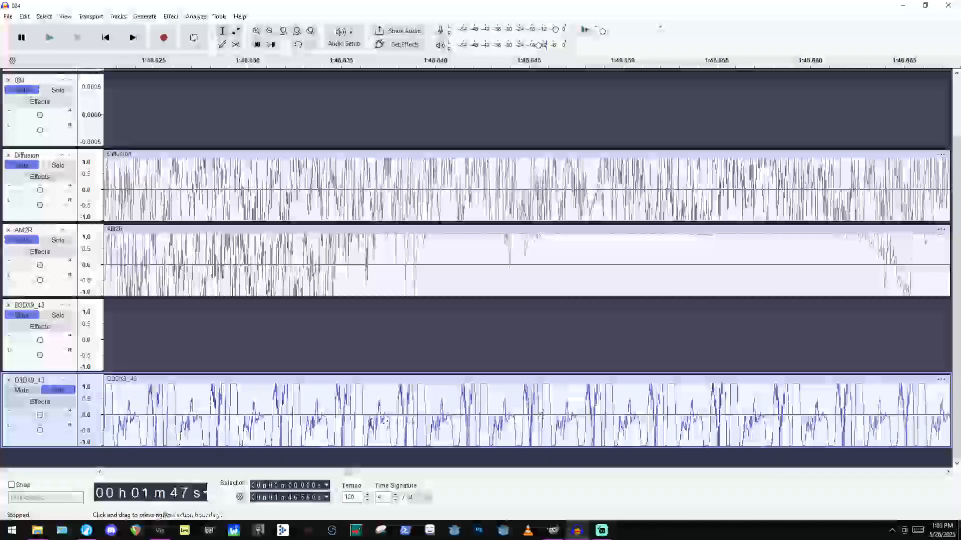
left_click_drag(392, 425, 428, 431)
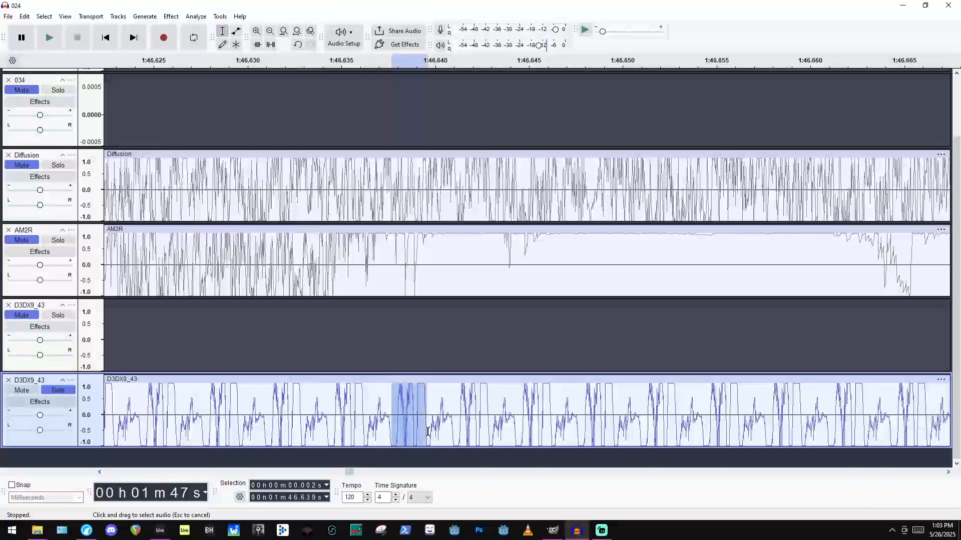
scroll(458, 350, "down", 4)
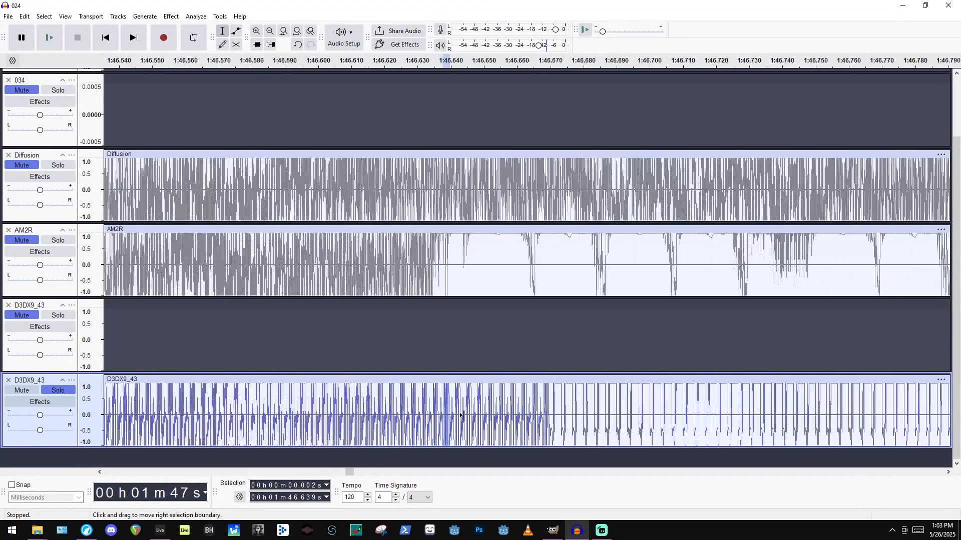
scroll(566, 393, "down", 2)
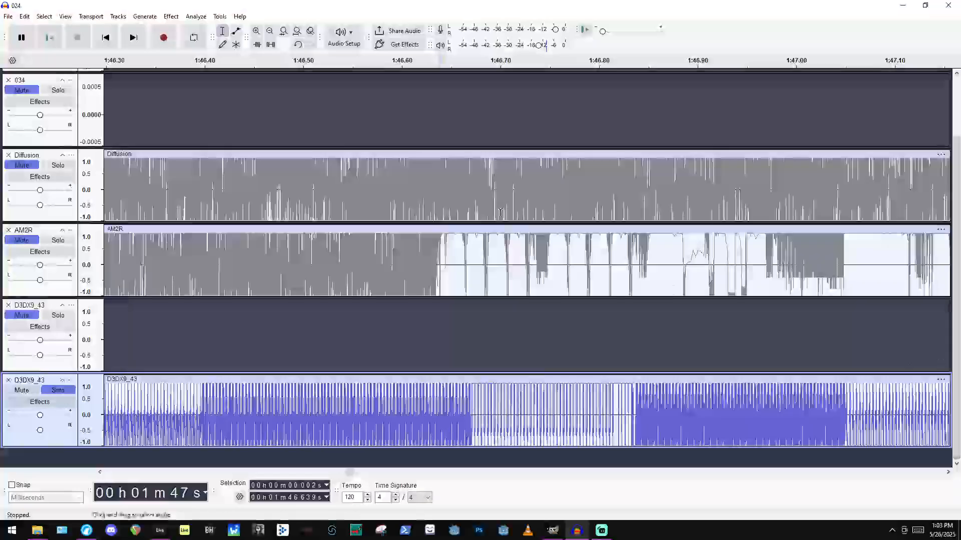
scroll(769, 428, "down", 2)
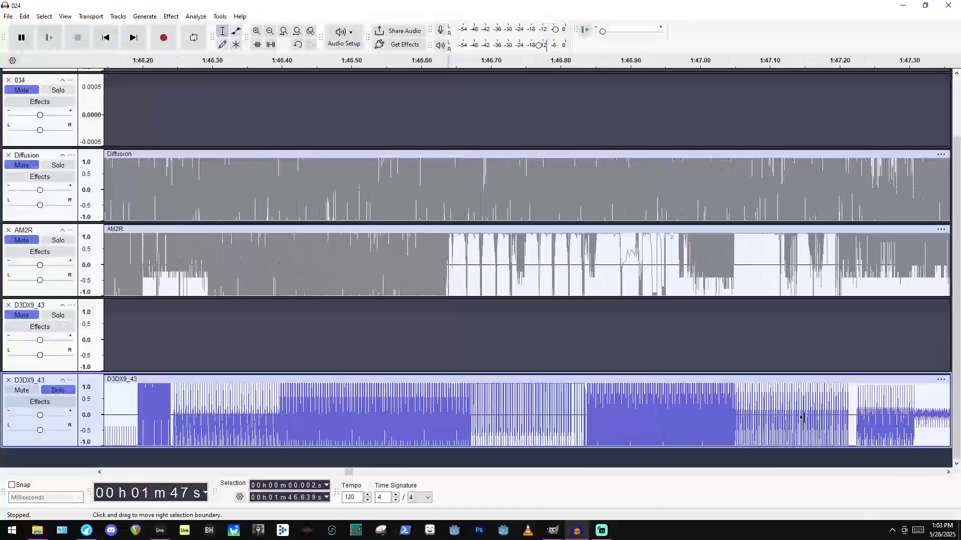
scroll(873, 410, "up", 1)
scroll(874, 398, "up", 2)
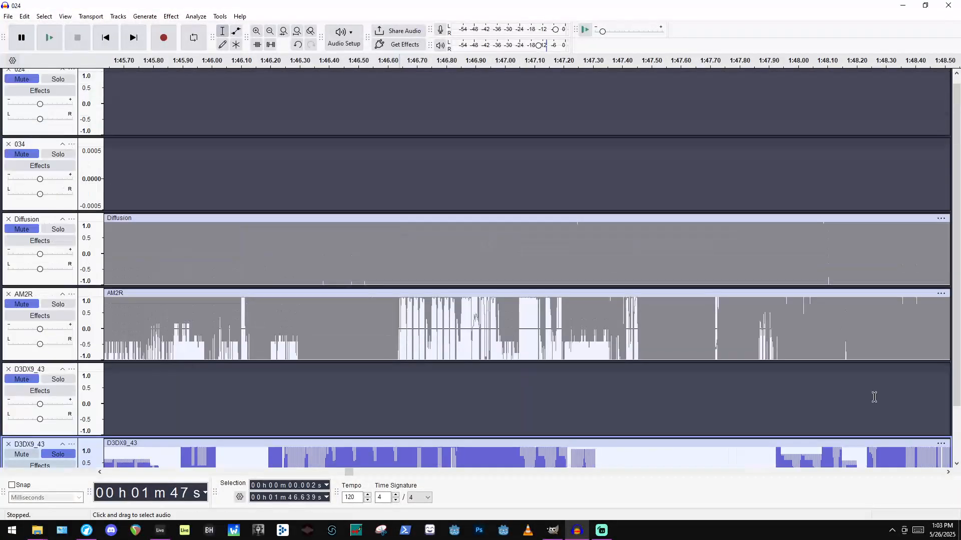
Play the soloed D3DX9_43 track from about 1:47.7 and 1:48.3, and stop playback.
scroll(490, 245, "down", 2)
key("space")
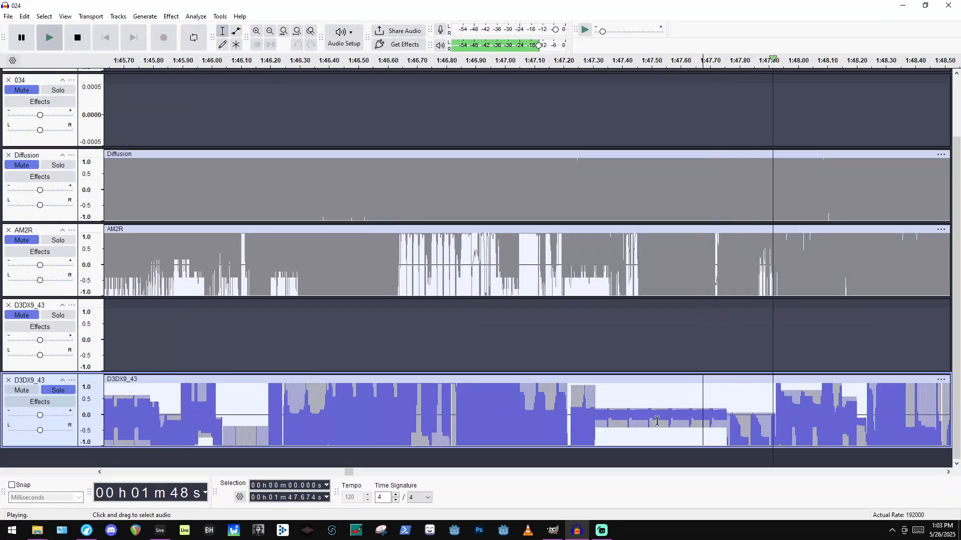
key("space")
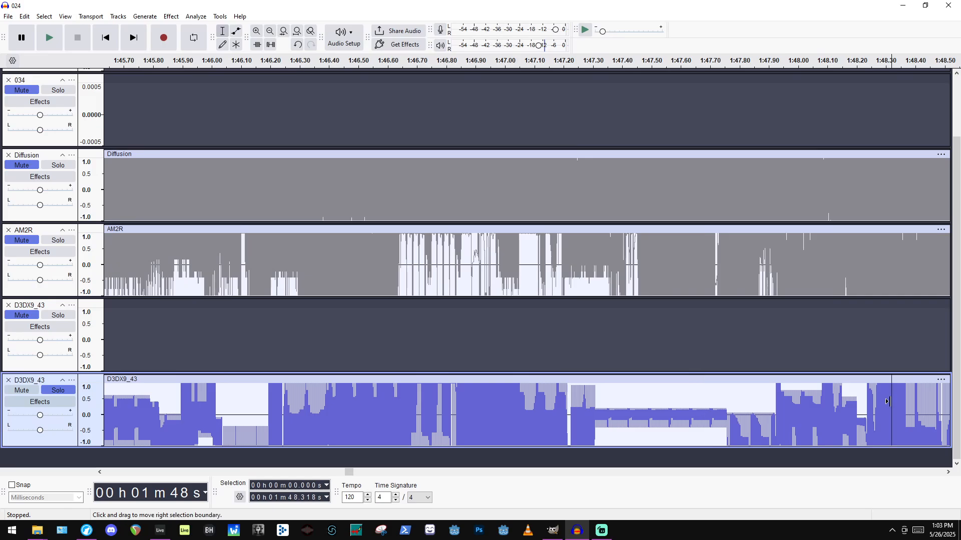
Examine the pulse pattern in the soloed D3DX9_43 waveform around 1:48.38, selecting one pulse and clearing the selection.
scroll(886, 401, "up", 6)
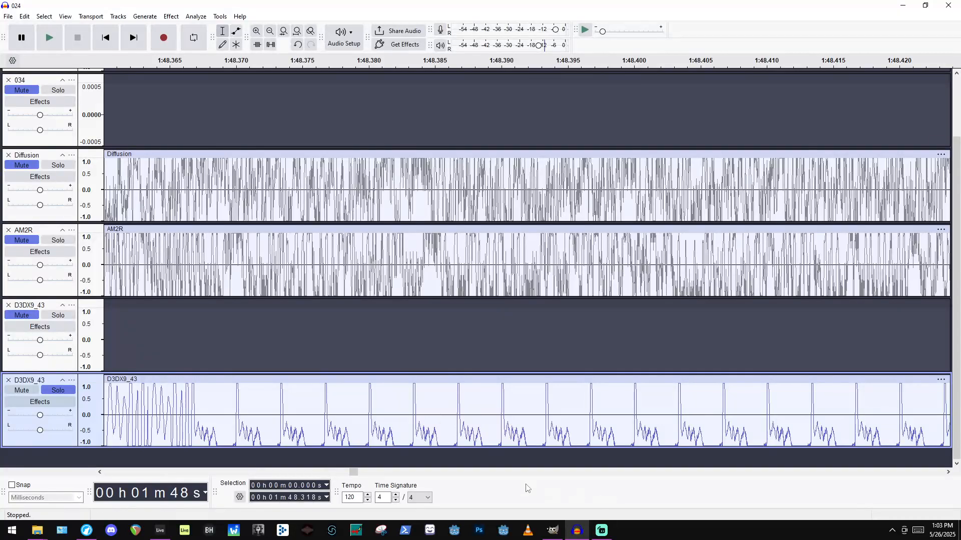
left_click_drag(365, 432, 392, 432)
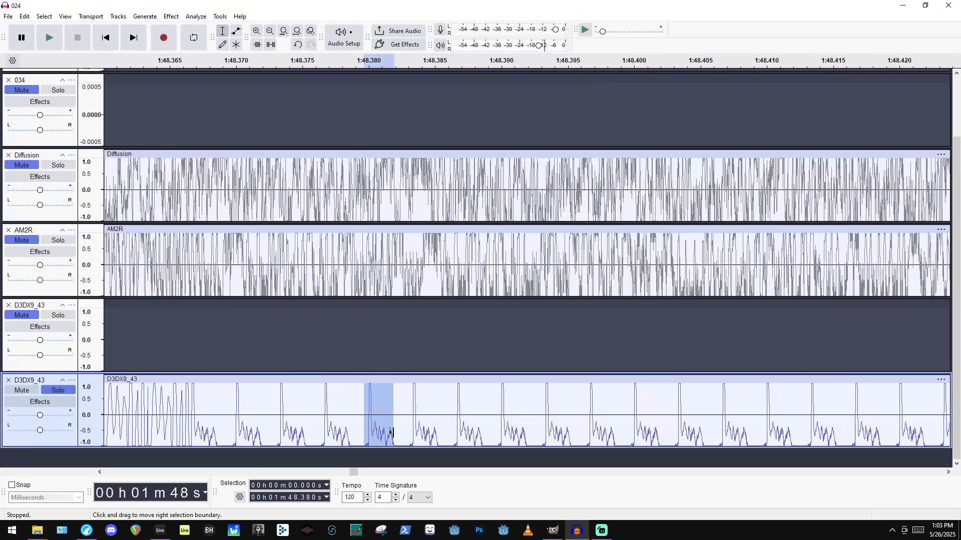
left_click(400, 436)
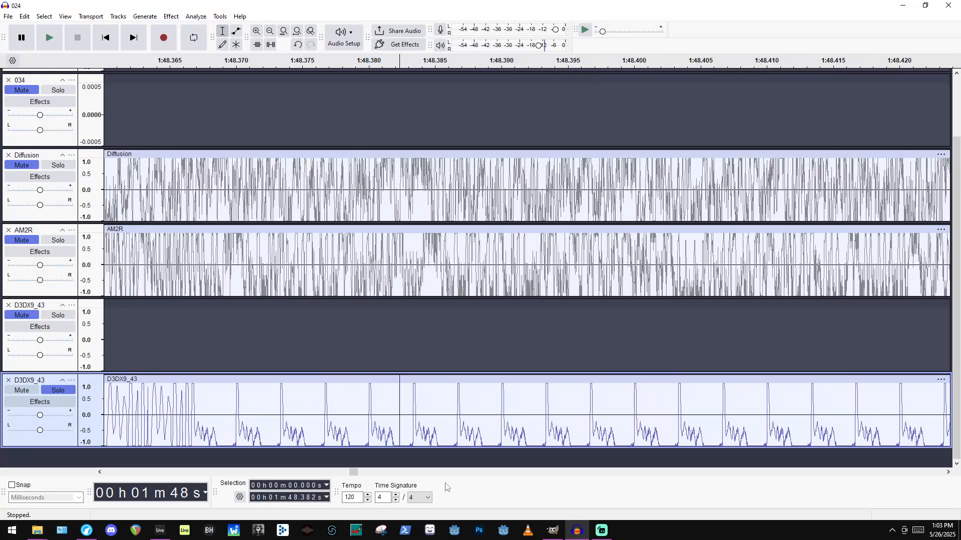
scroll(519, 397, "down", 5)
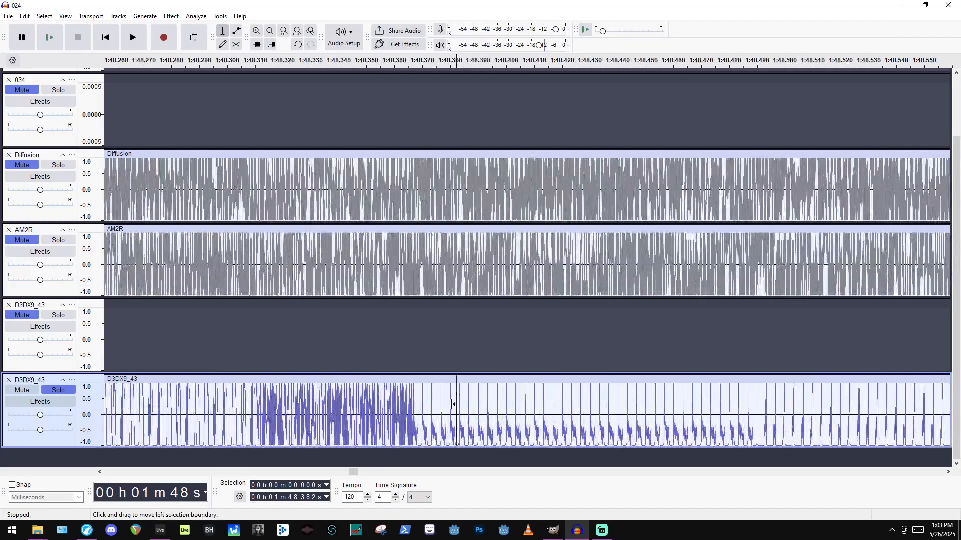
scroll(654, 418, "up", 8)
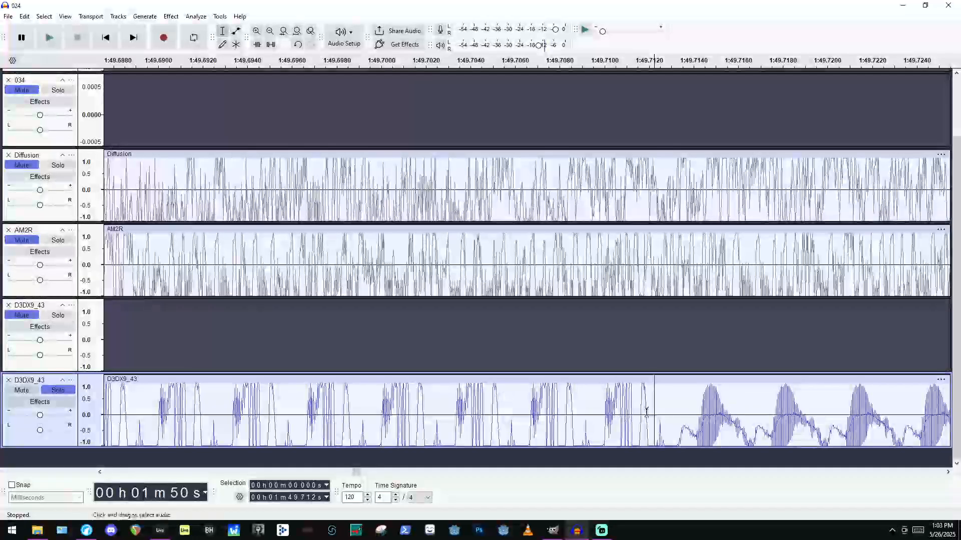
Briefly play the soloed D3DX9_43 track from about 1:49.7 and stop playback.
left_click(654, 418)
key("space")
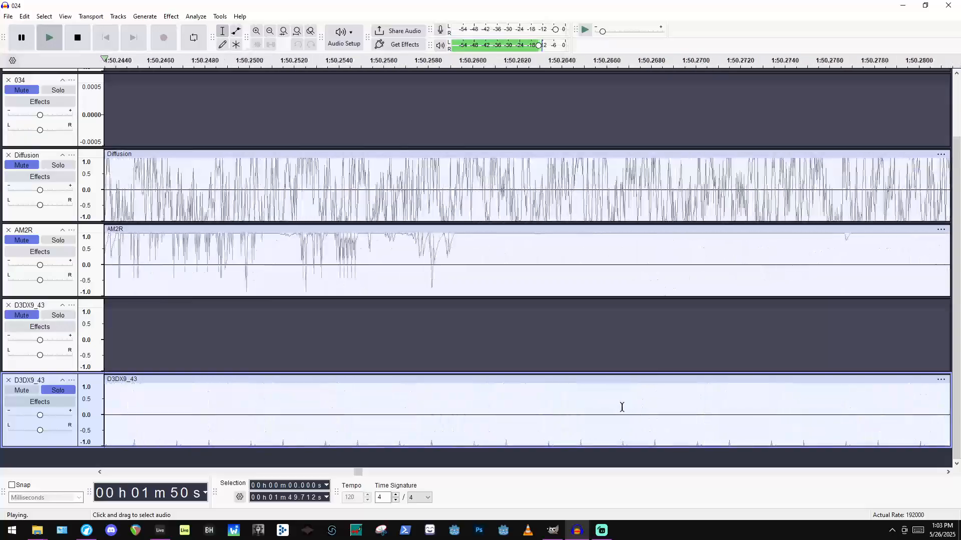
key("space")
Examine the repeating pattern in the soloed D3DX9_43 waveform near 1:50.05, selecting one cycle about 3 ms long.
scroll(491, 420, "down", 4)
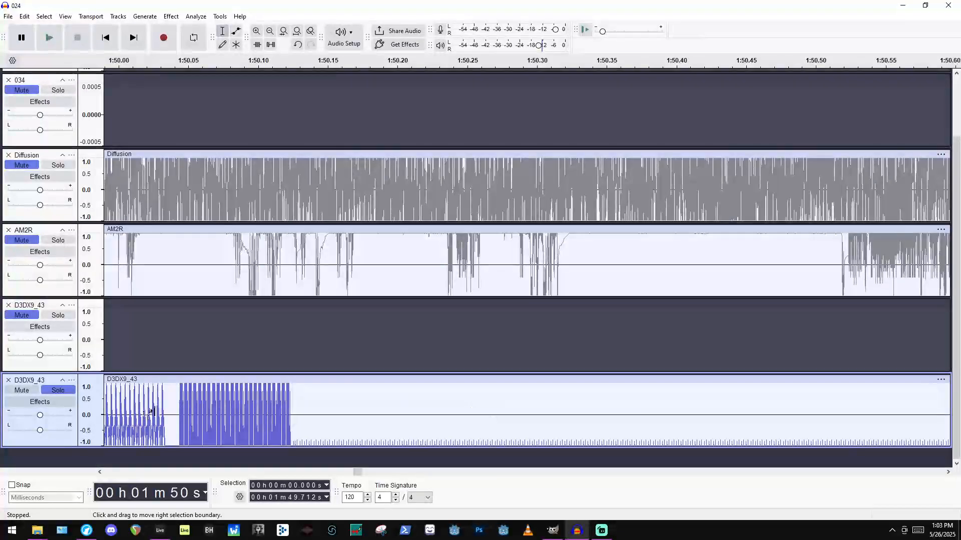
scroll(281, 416, "up", 5)
left_click_drag(291, 421, 384, 422)
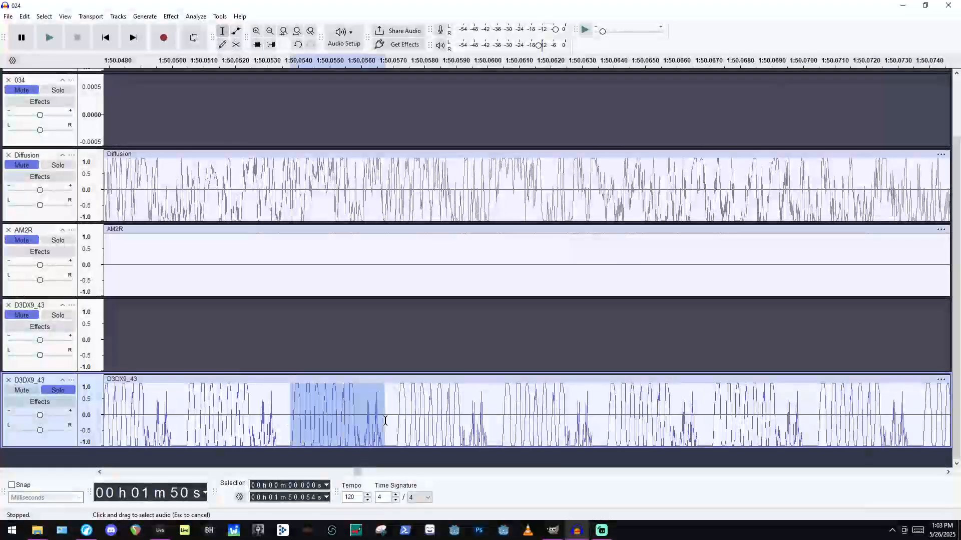
scroll(518, 424, "down", 7)
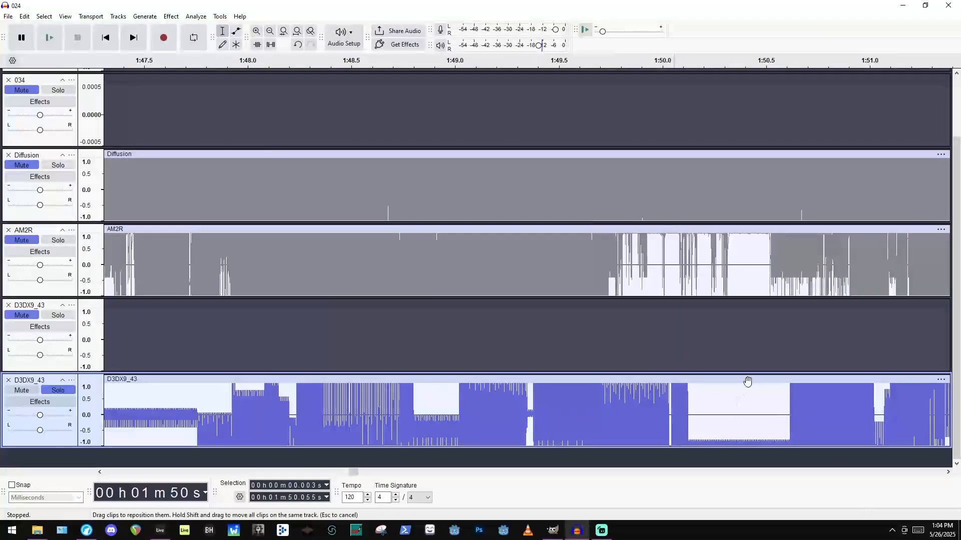
Play the soloed D3DX9_43 track from about 2:01.4 while examining its waveform up close, and stop playback.
scroll(886, 411, "down", 4)
left_click(884, 414)
key("space")
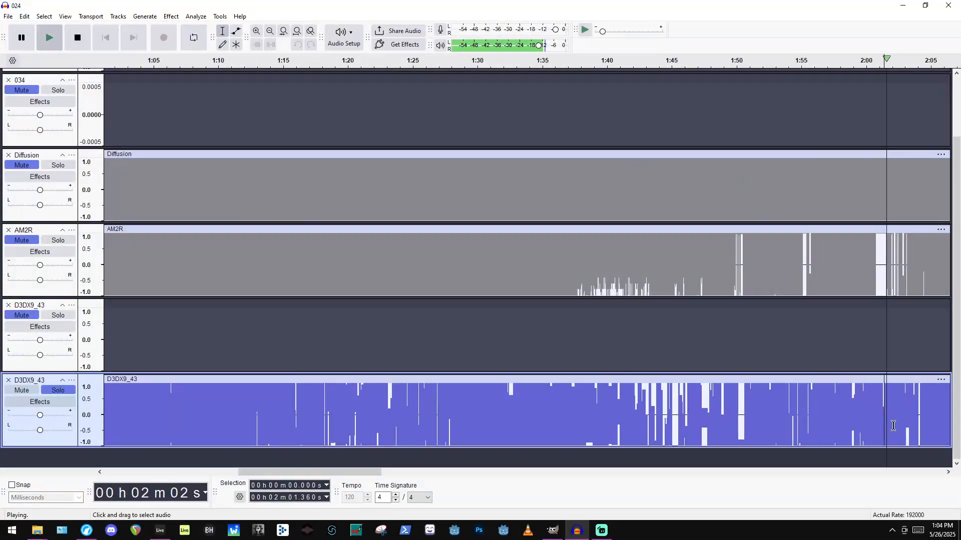
scroll(894, 426, "up", 5)
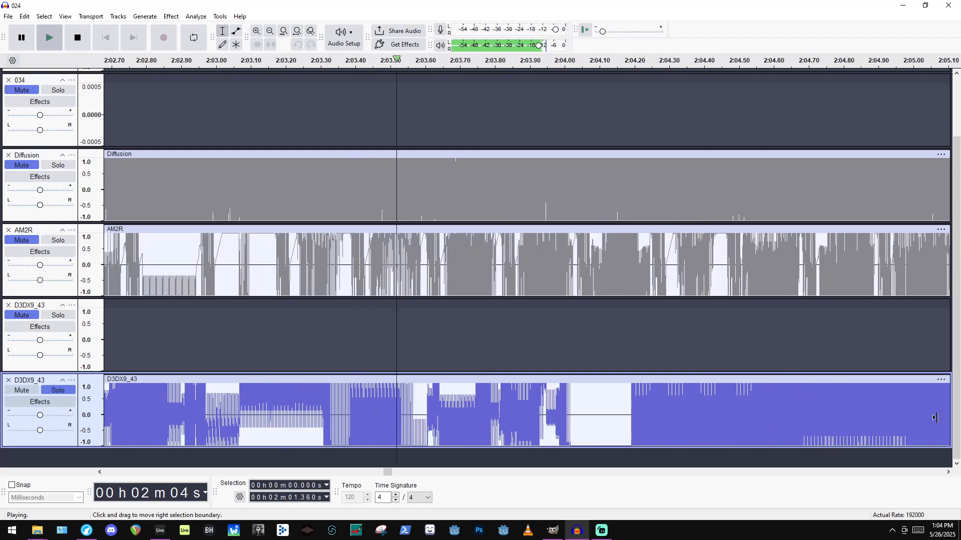
scroll(927, 416, "up", 4)
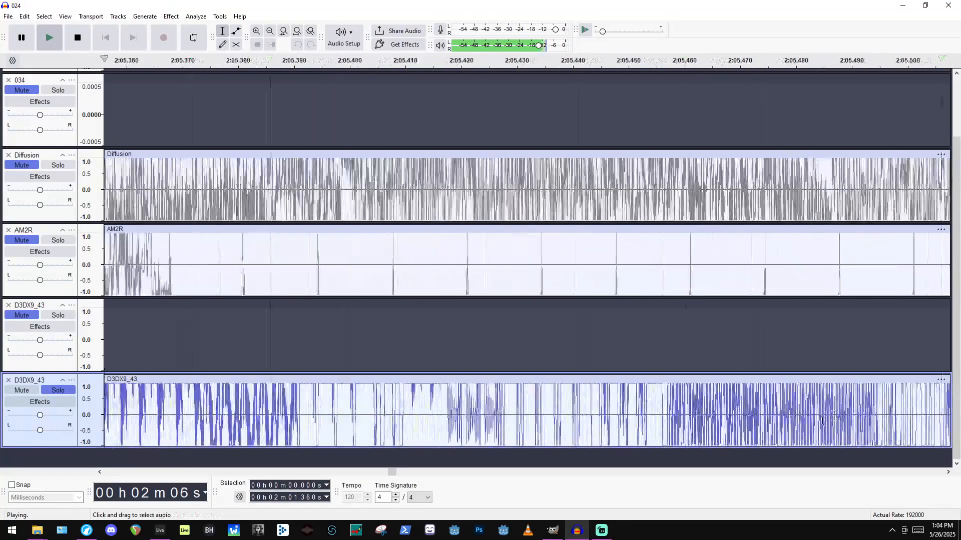
key("space")
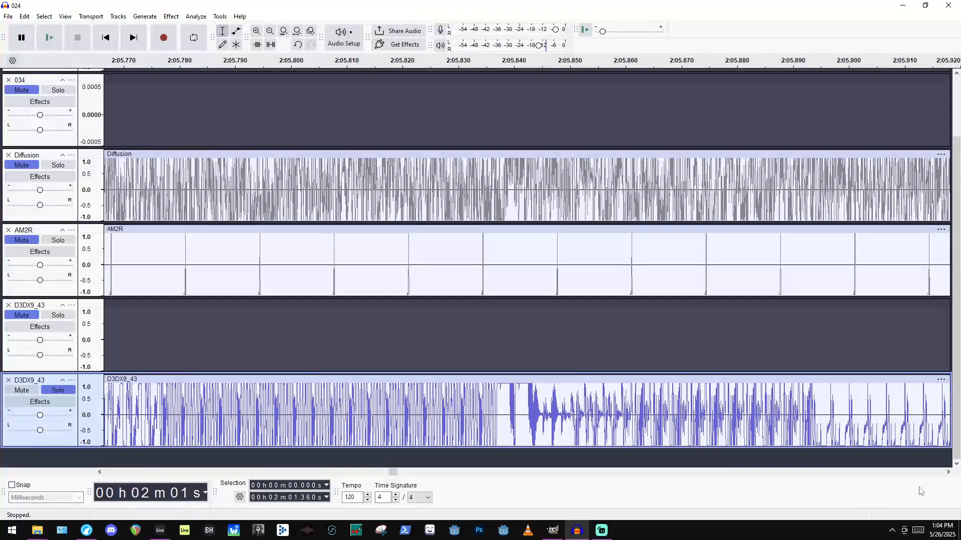
Solo the Diffusion track instead of D3DX9_43 and briefly play it from about 1:12.5.
scroll(740, 332, "down", 5)
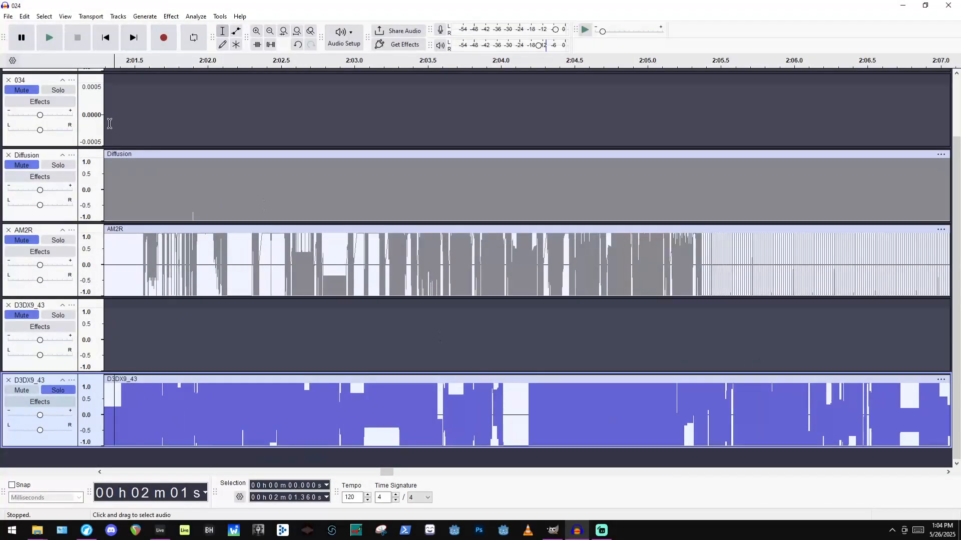
scroll(756, 249, "down", 7)
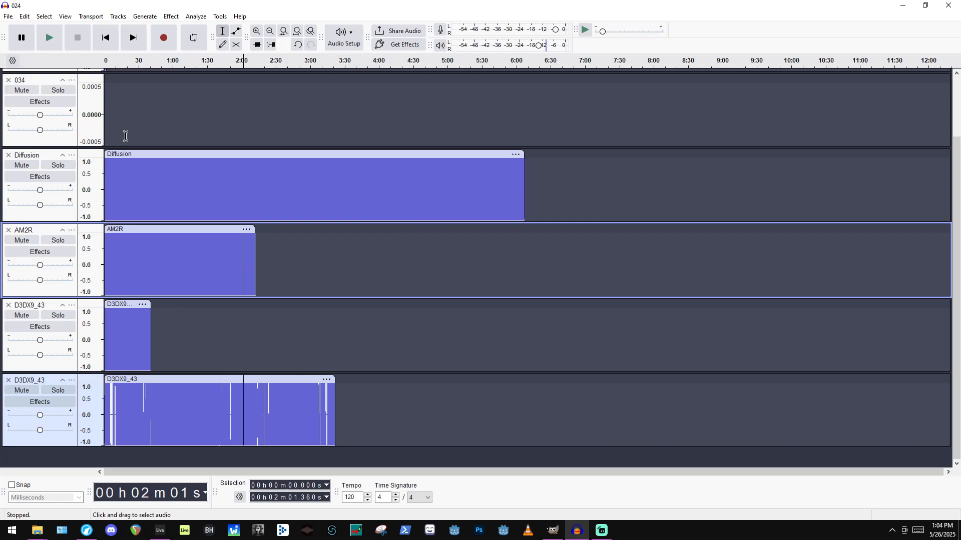
double_click(167, 160)
left_click(57, 166)
key("space")
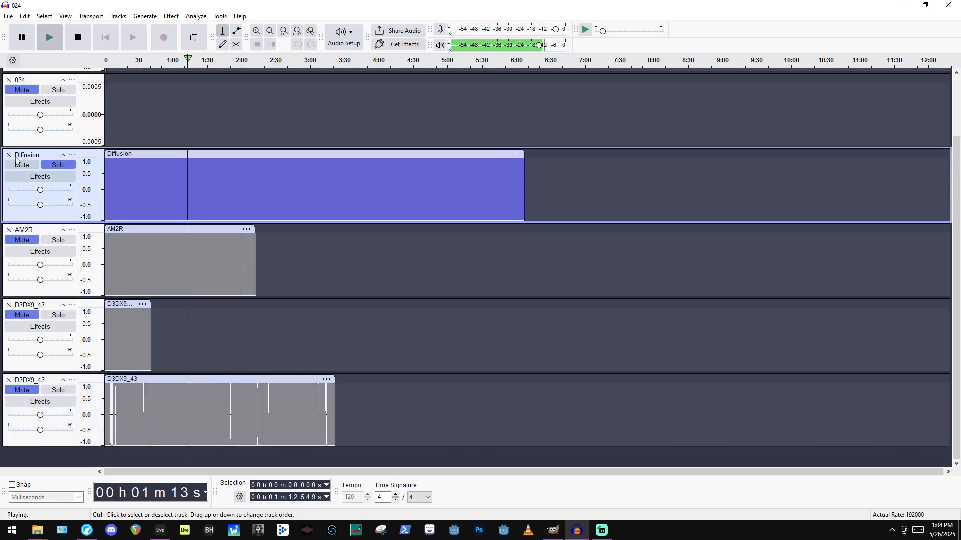
Remove the Diffusion track from the project and focus the 024 track.
key("Delete")
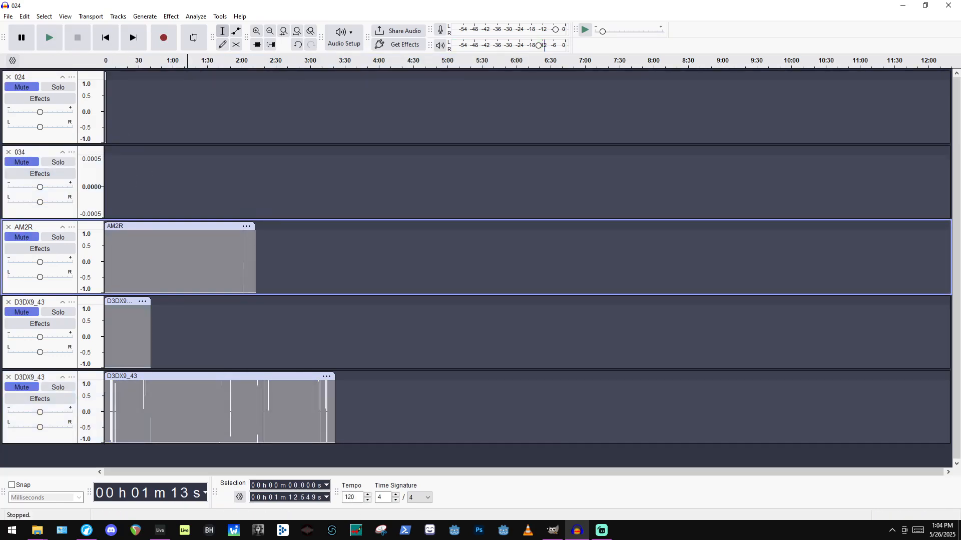
left_click(106, 88)
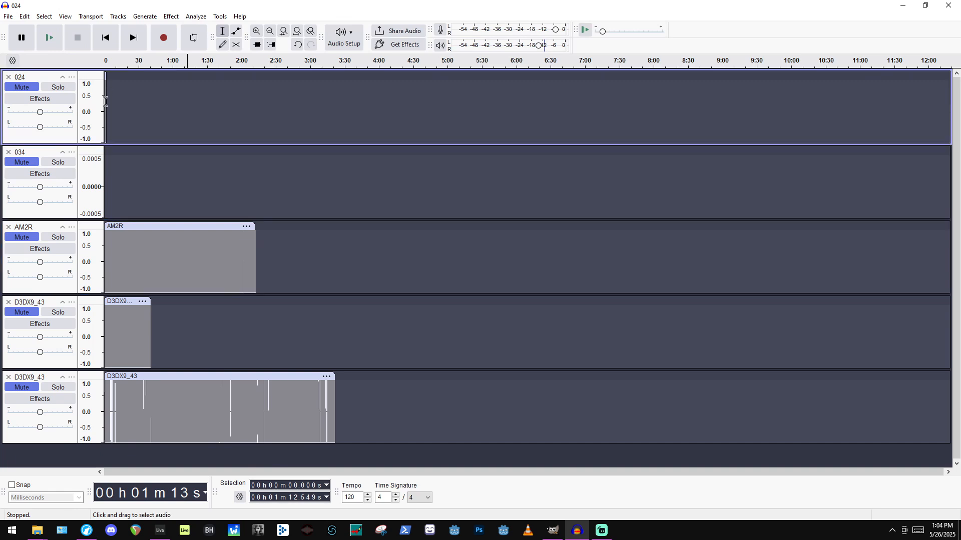
Solo the 034 track and briefly play it.
scroll(106, 100, "up", 10)
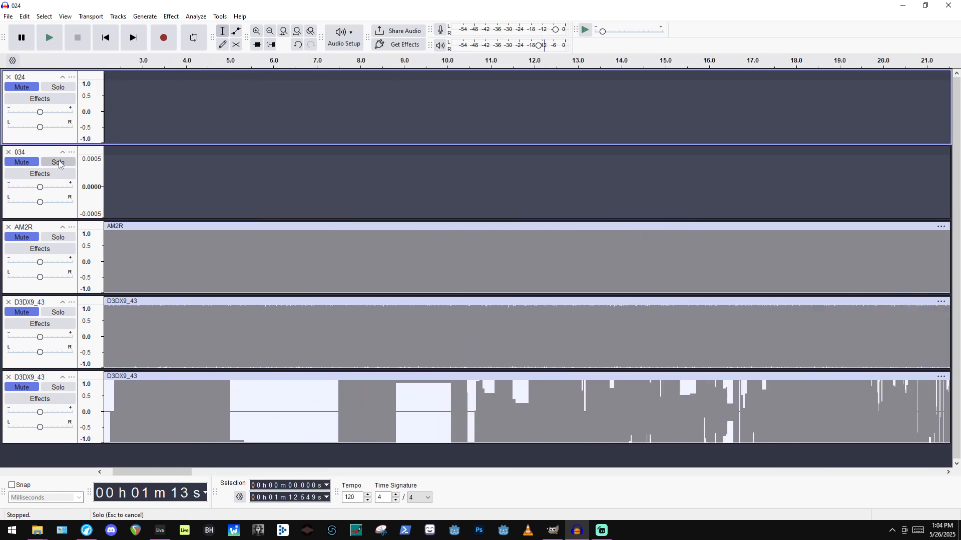
left_click(59, 163)
scroll(186, 173, "down", 3)
scroll(106, 173, "up", 3)
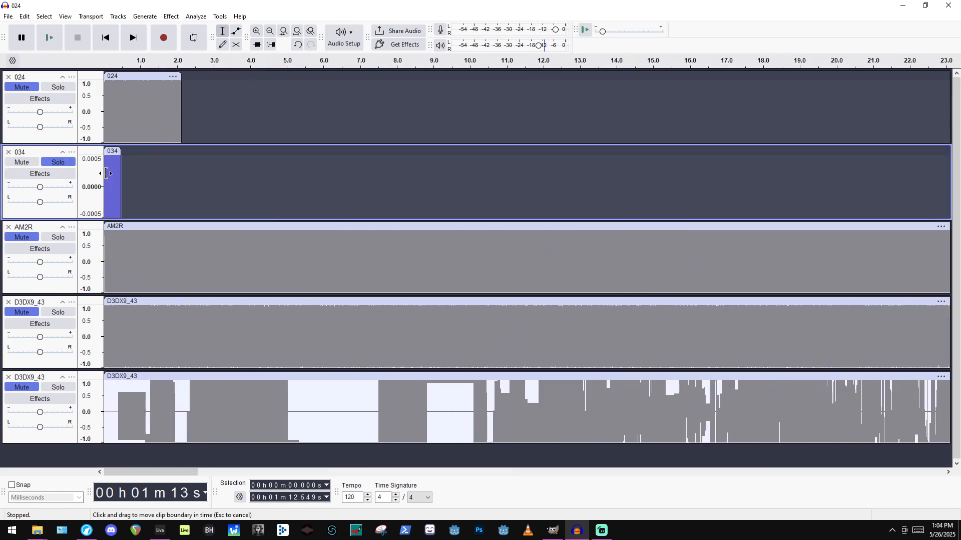
key("space")
key("space")
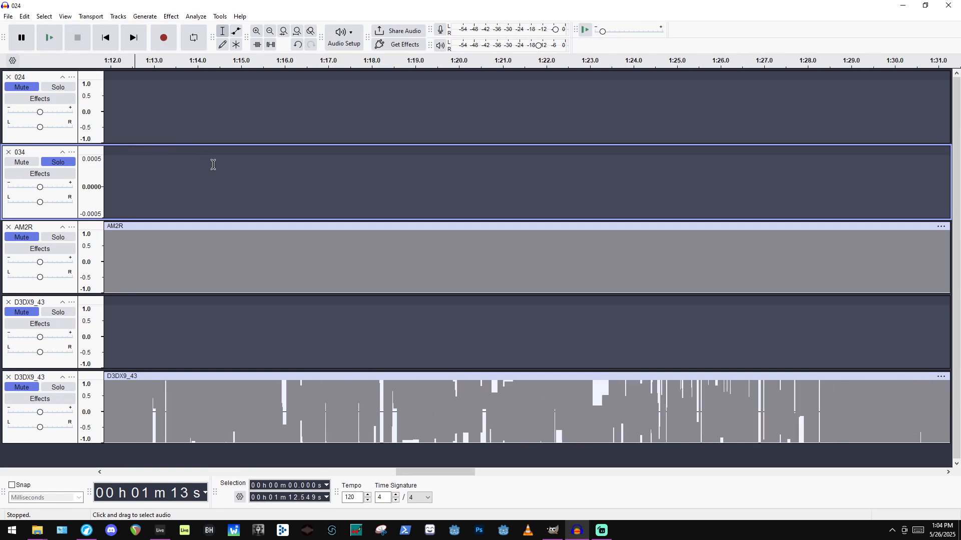
Return to the beginning of the timeline, select the 034 clip and play it.
scroll(174, 163, "down", 6)
scroll(110, 165, "down", 4)
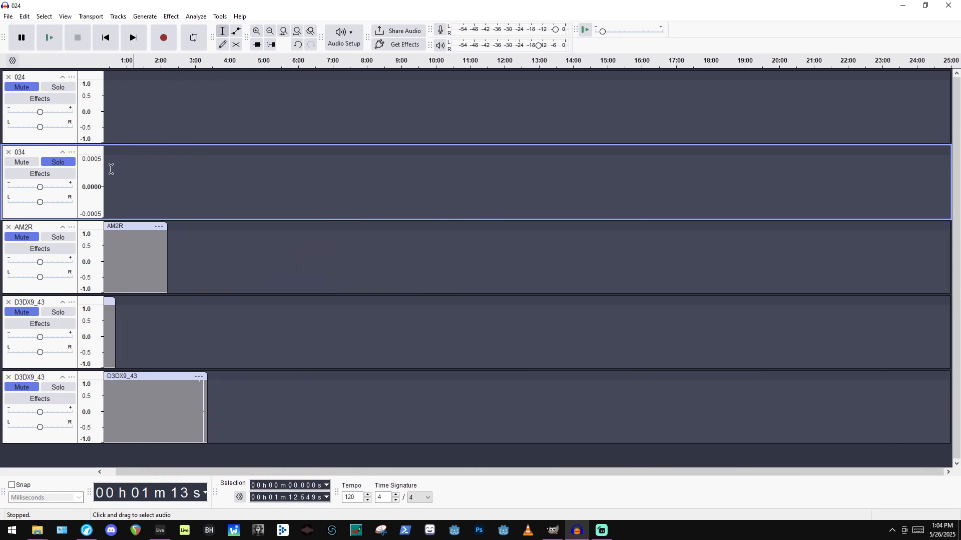
scroll(110, 155, "up", 11)
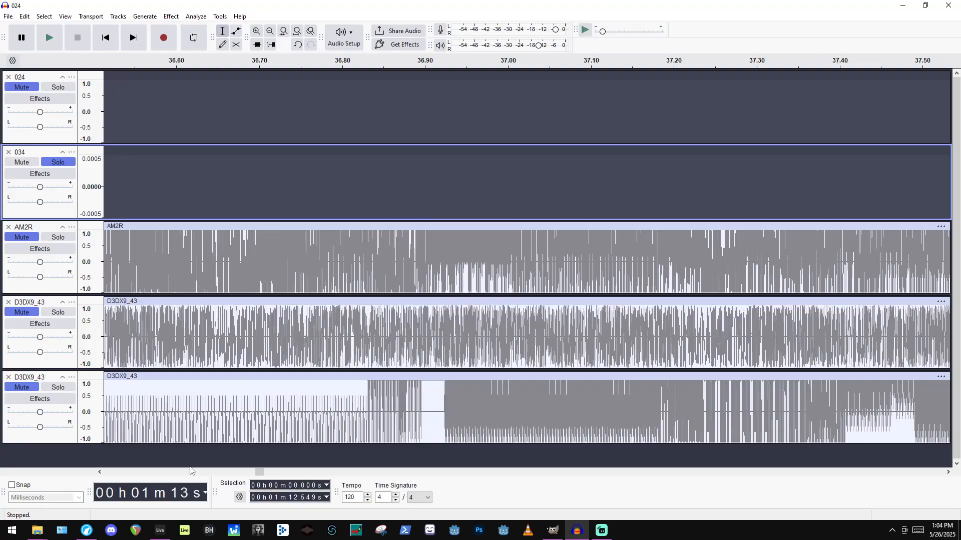
left_click_drag(260, 473, 98, 468)
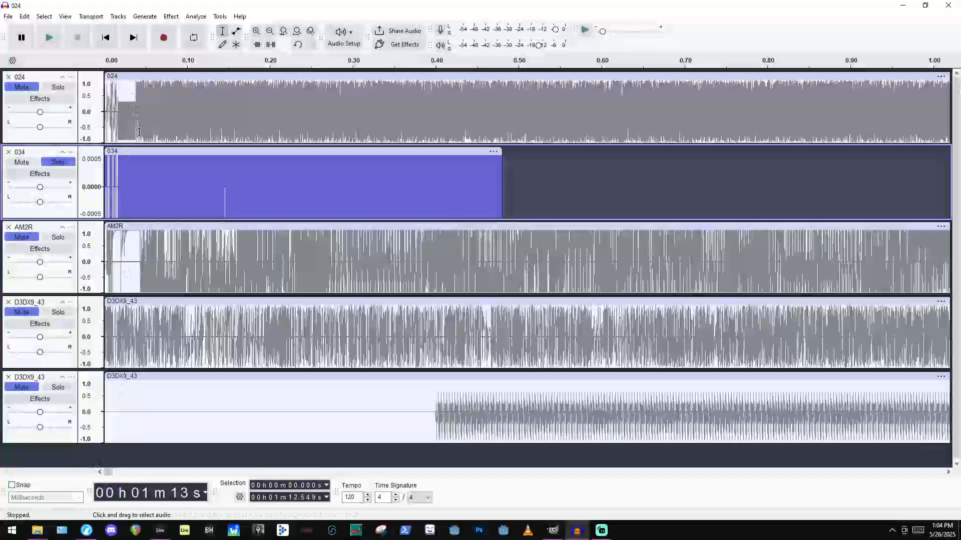
left_click(143, 155)
double_click(140, 155)
key("space")
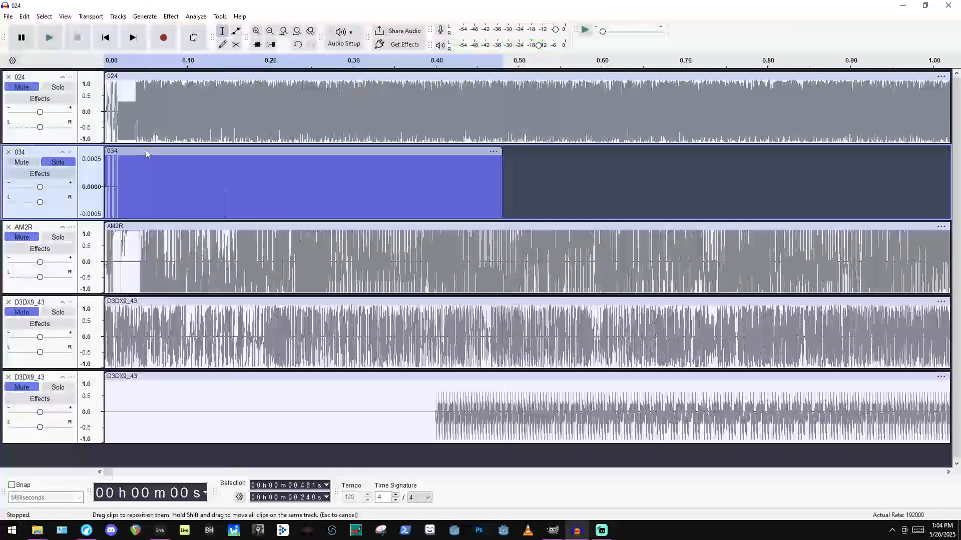
Solo the 024 track instead of 034, play it, replay it from about 1.3 s, and stop playback.
left_click(58, 87)
key("space")
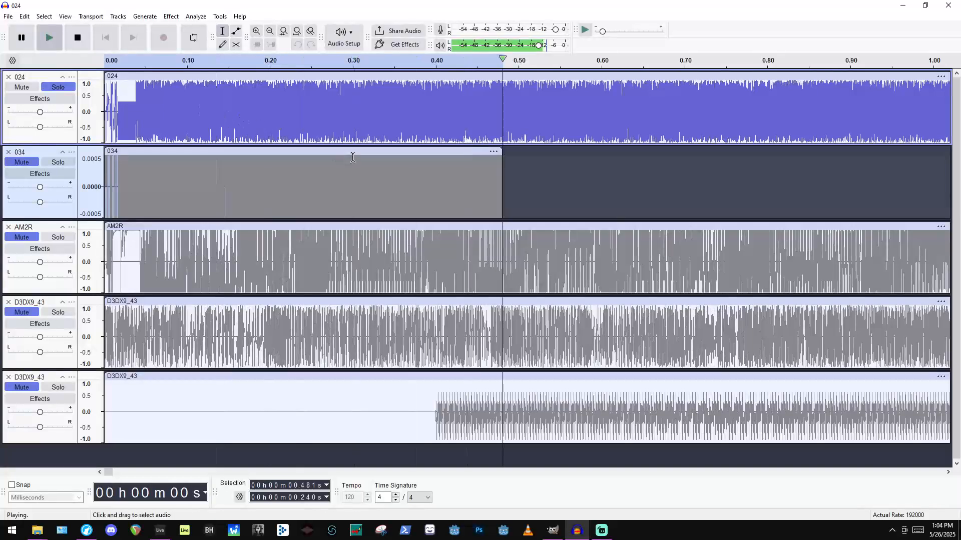
key("space")
scroll(431, 95, "down", 3)
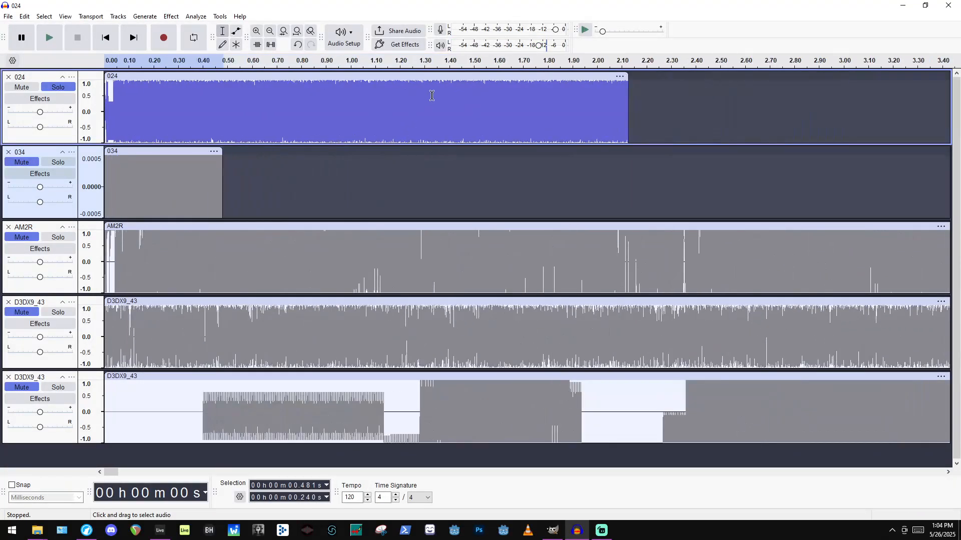
left_click(429, 88)
key("space")
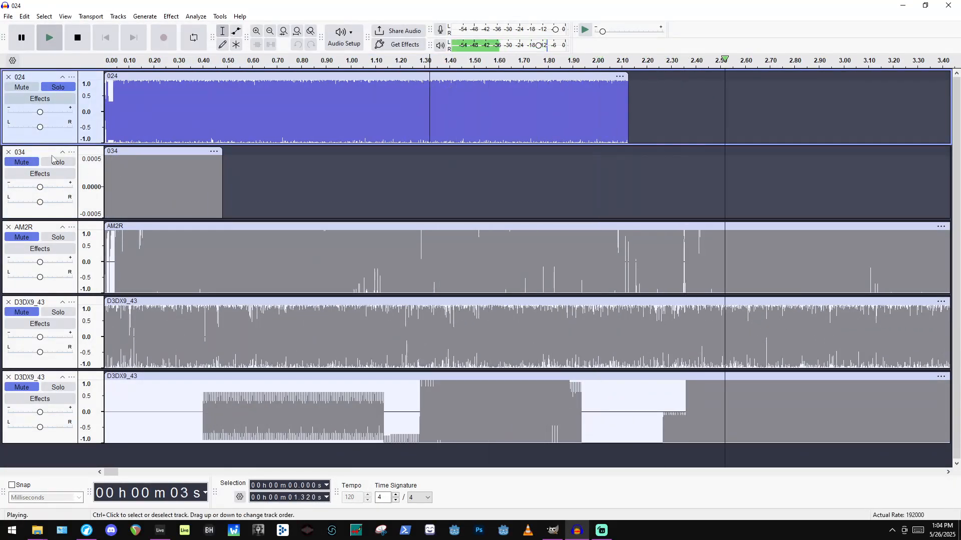
key("space")
Solo the shorter D3DX9_43 track, play it from about 1.3 s with the whole project in view, and stop playback.
left_click(58, 237)
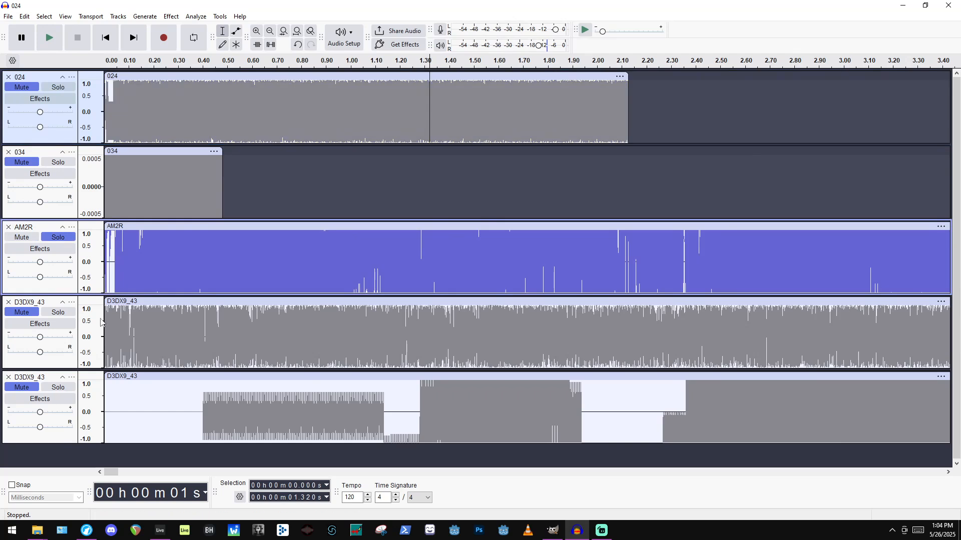
left_click(60, 314)
key("space")
key("space")
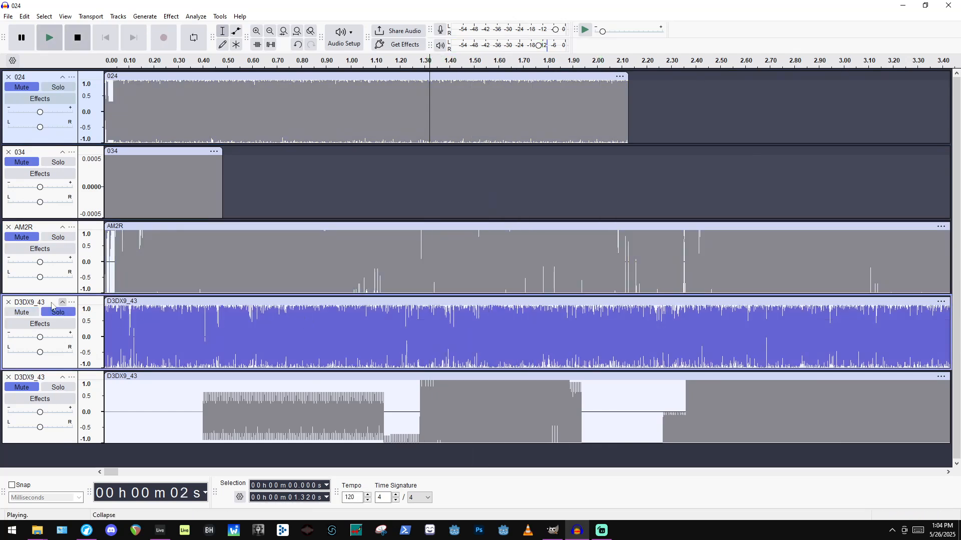
key("space")
scroll(616, 322, "down", 4)
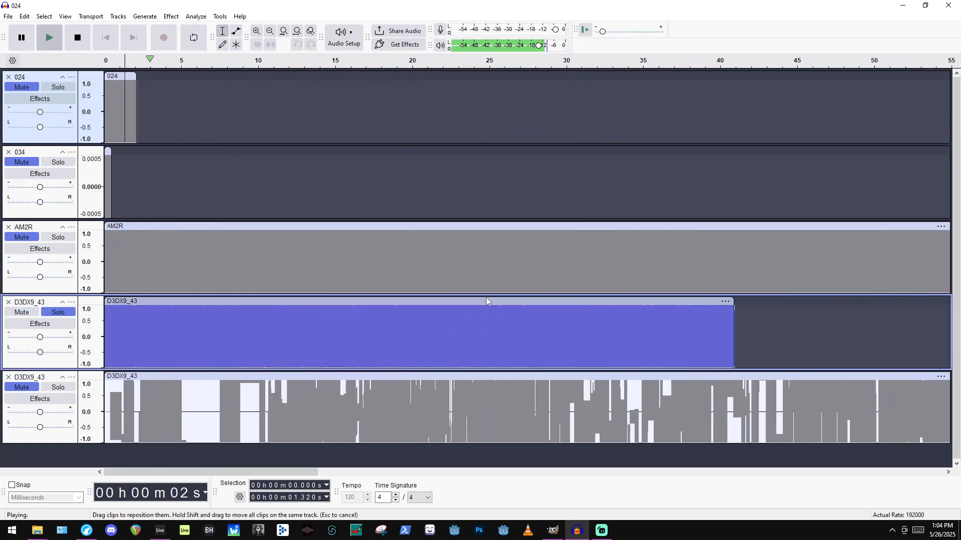
key("ctrl+f")
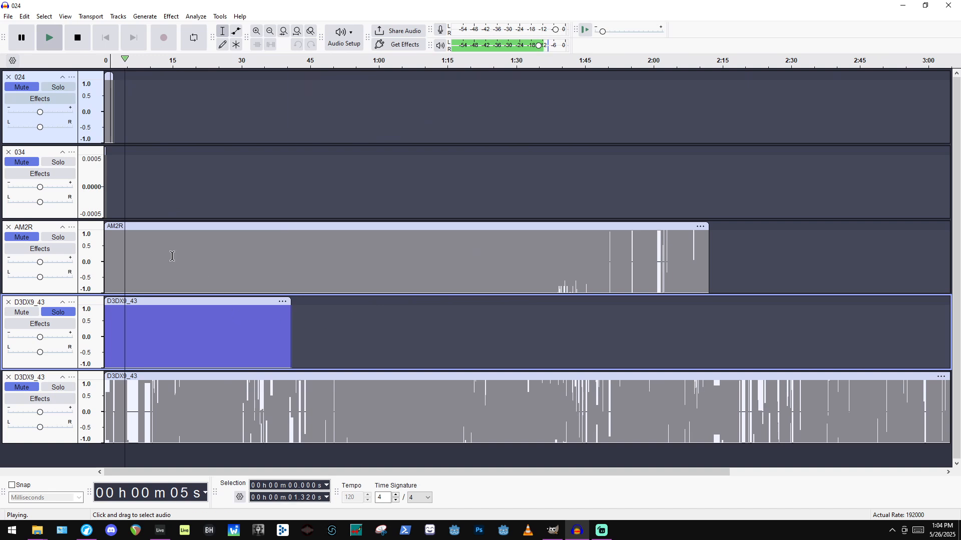
key("space")
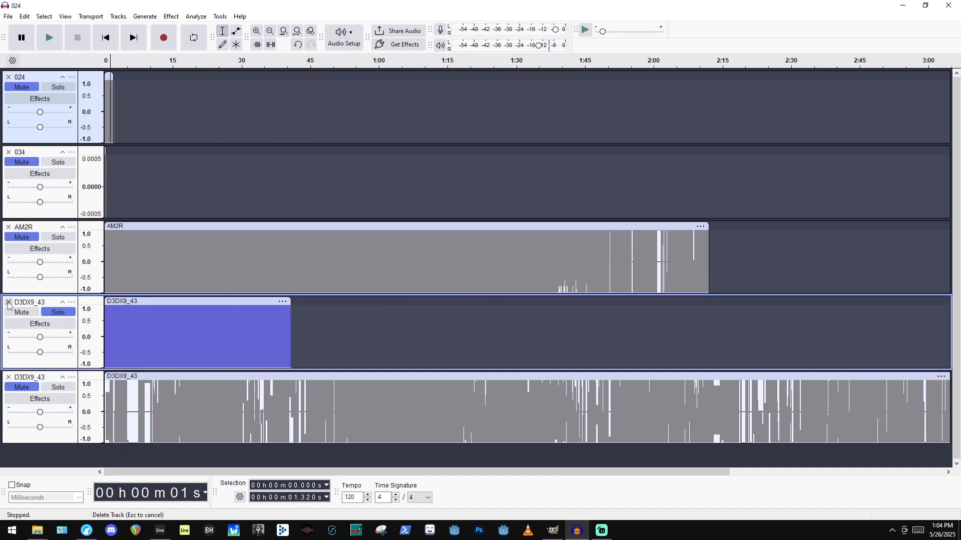
Start a raw data import, check the lang folder of AM2R_11, and go back up to the Games folder.
left_click(24, 16)
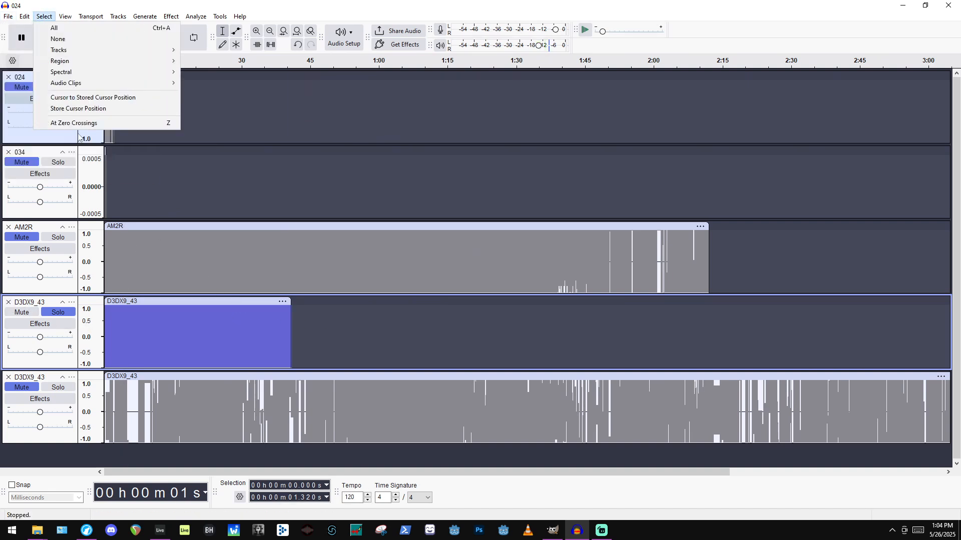
mouse_move(9, 16)
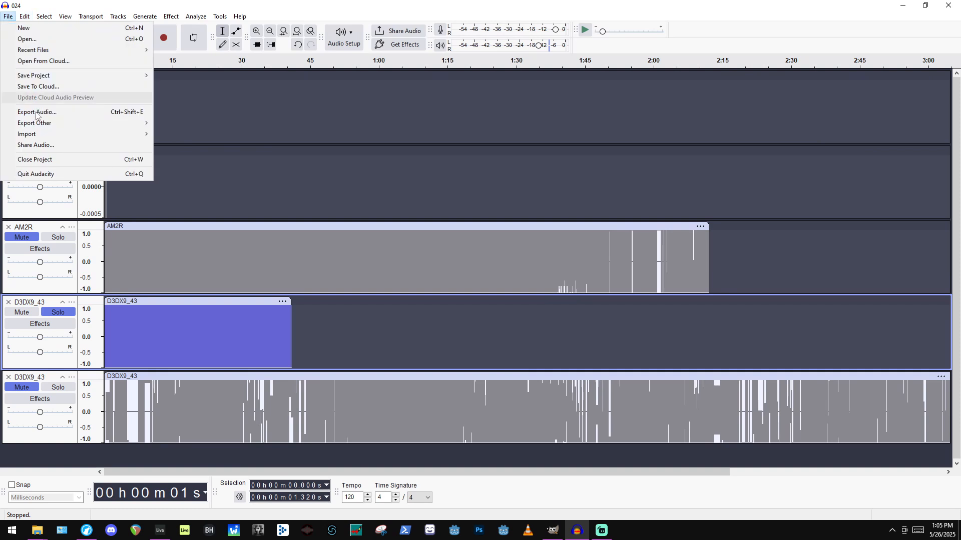
mouse_move(37, 134)
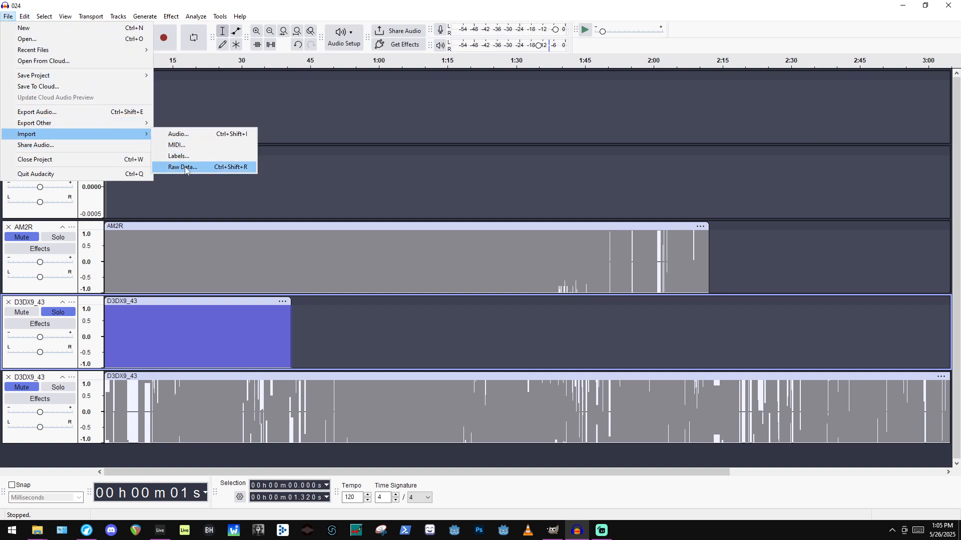
left_click(184, 167)
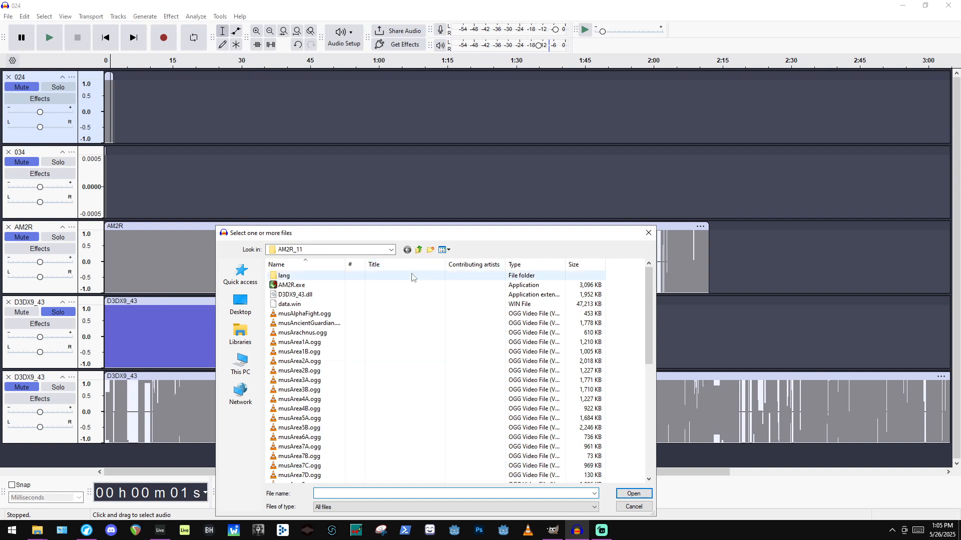
double_click(343, 277)
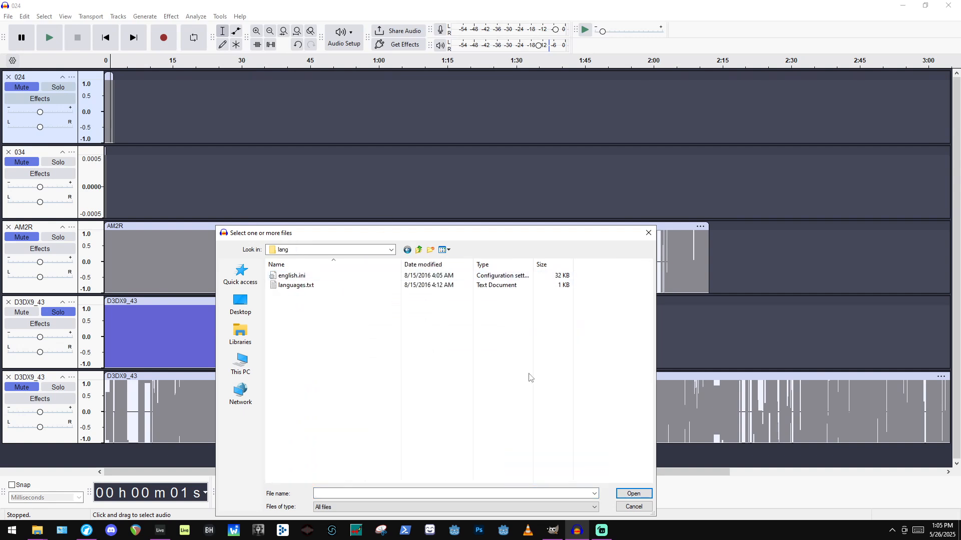
left_click(419, 250)
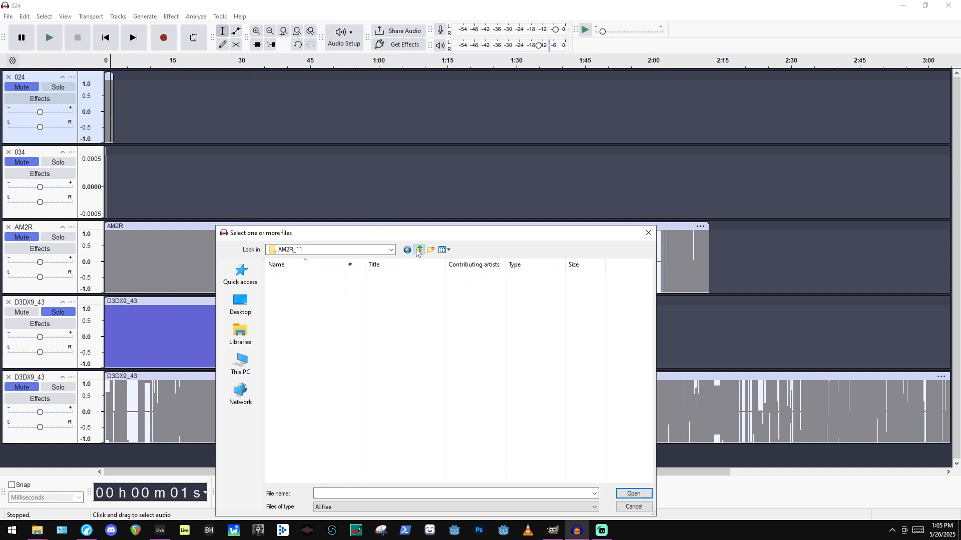
left_click(419, 251)
left_click(418, 250)
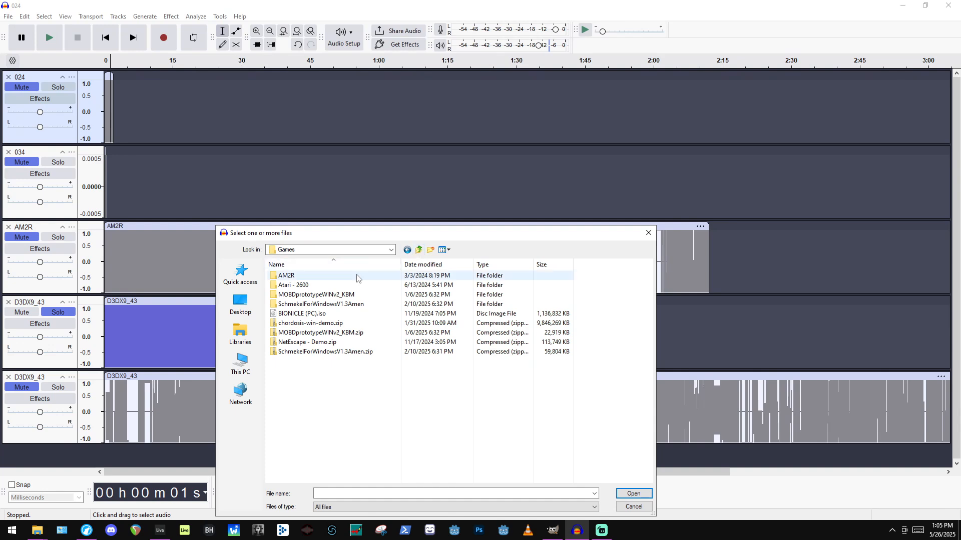
Choose Fatal Run (USA).a26 from the Atari - 2600 folder as the raw data file.
double_click(345, 286)
double_click(319, 276)
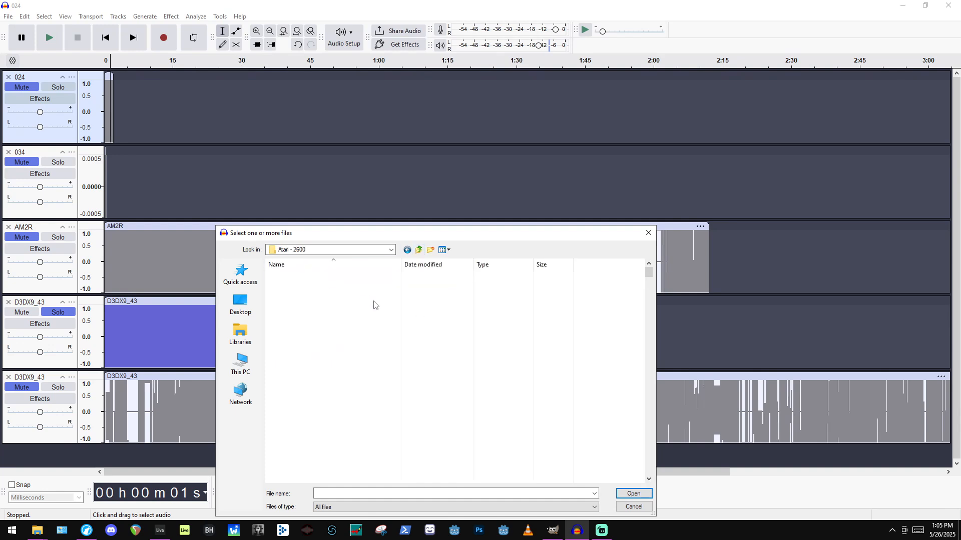
scroll(439, 372, "down", 15)
scroll(439, 371, "down", 20)
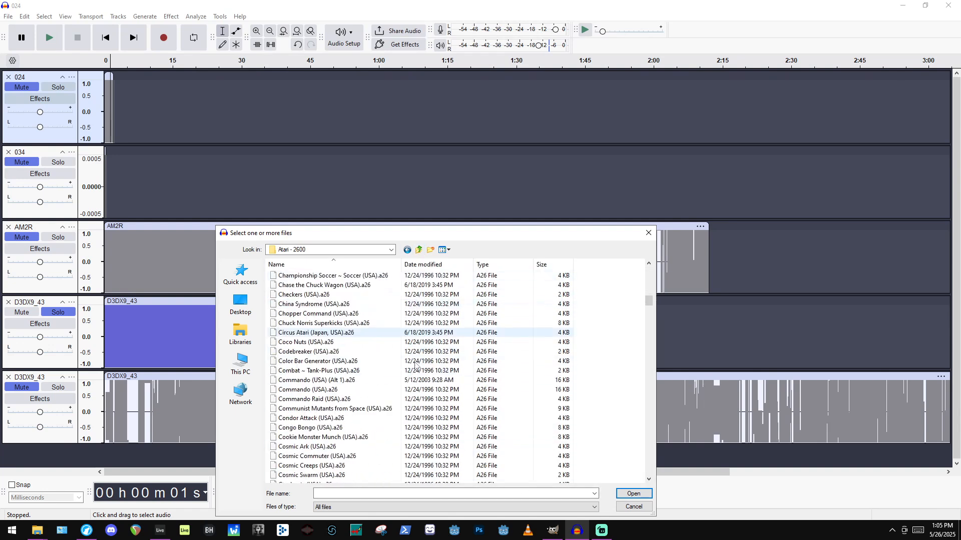
left_click(421, 399)
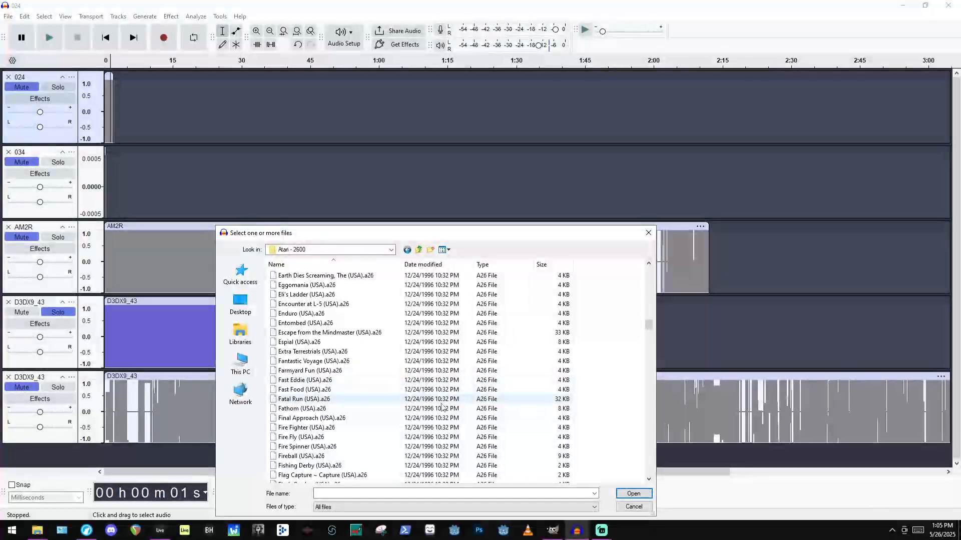
left_click(633, 494)
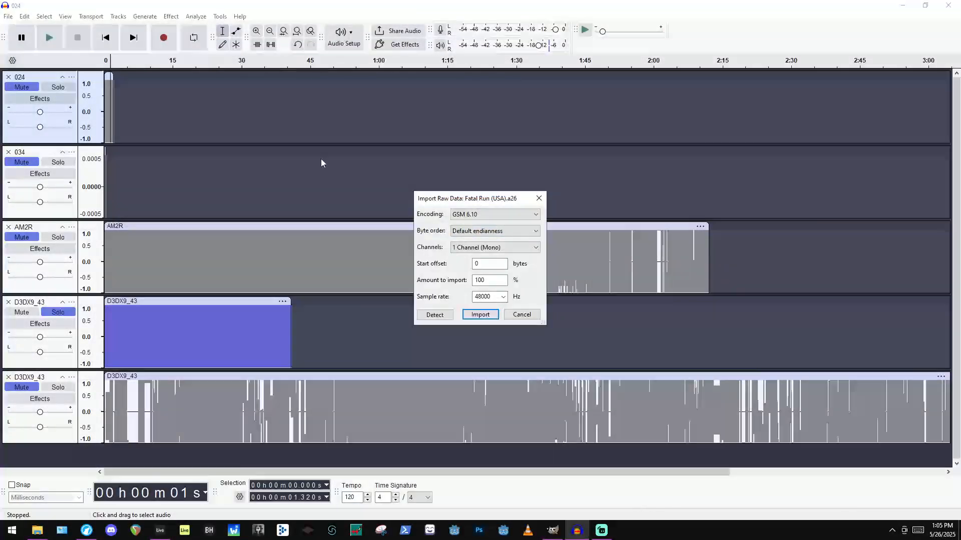
Set the encoding to 16kbs NMS ADPCM and import the Fatal Run raw data.
left_click(495, 214)
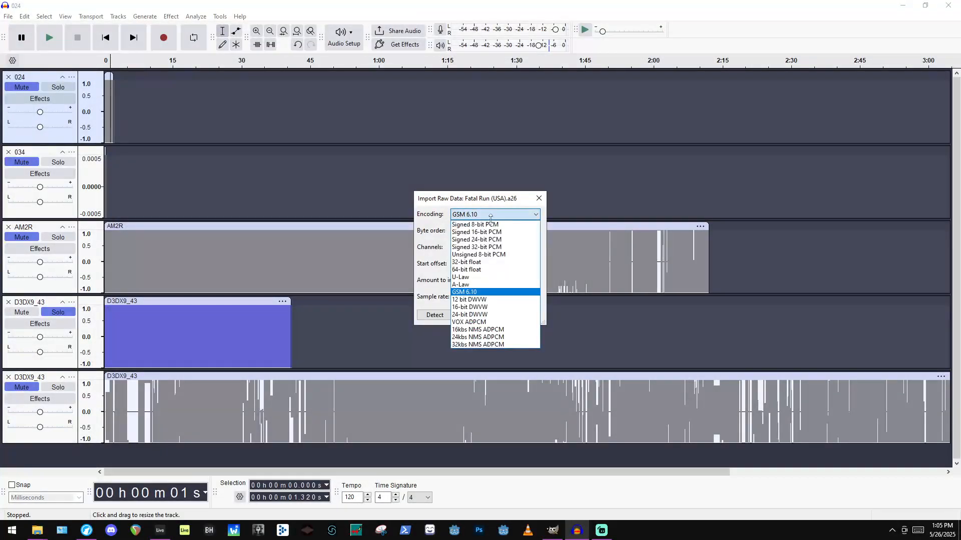
left_click(493, 330)
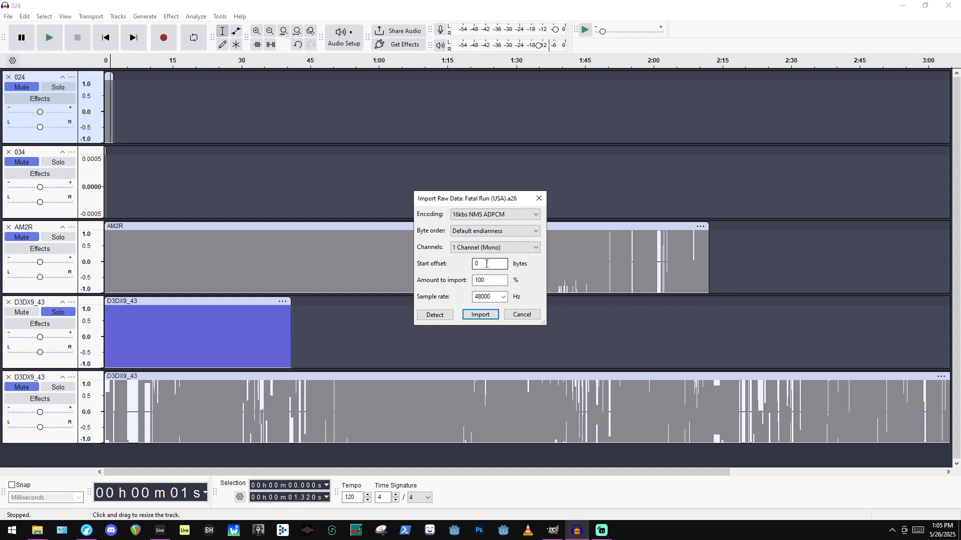
left_click(481, 314)
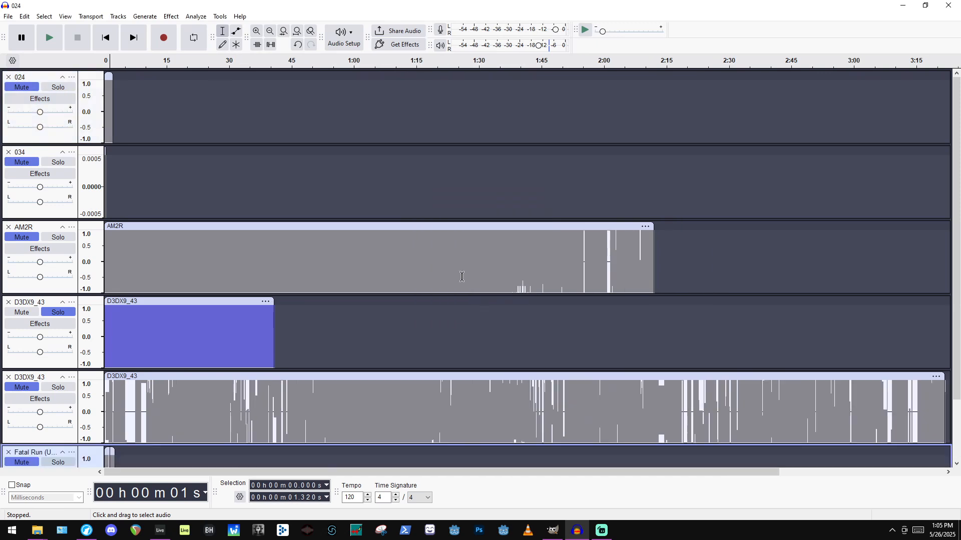
Solo the new Fatal Run track, select its clip and play it from the beginning.
scroll(31, 273, "down", 3)
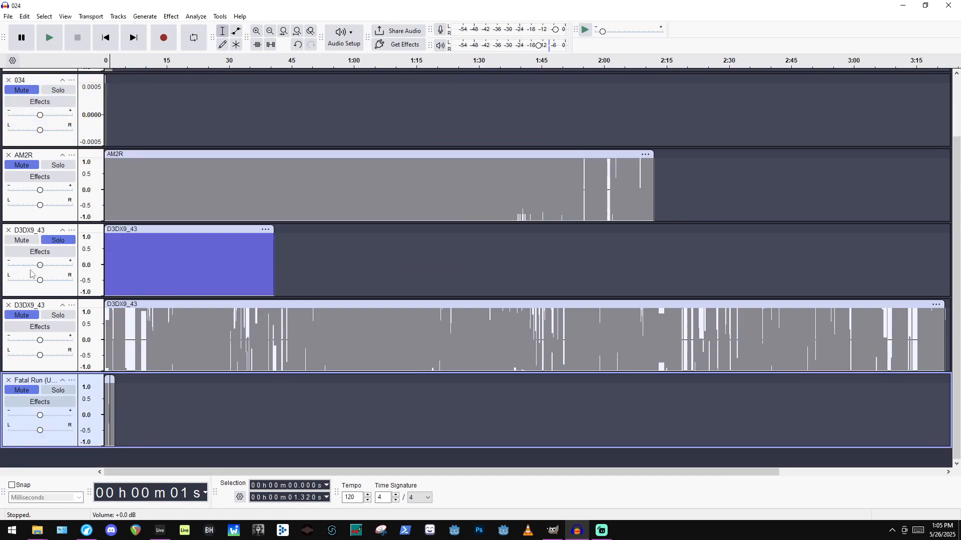
left_click(61, 395)
scroll(124, 406, "up", 5, "ctrl")
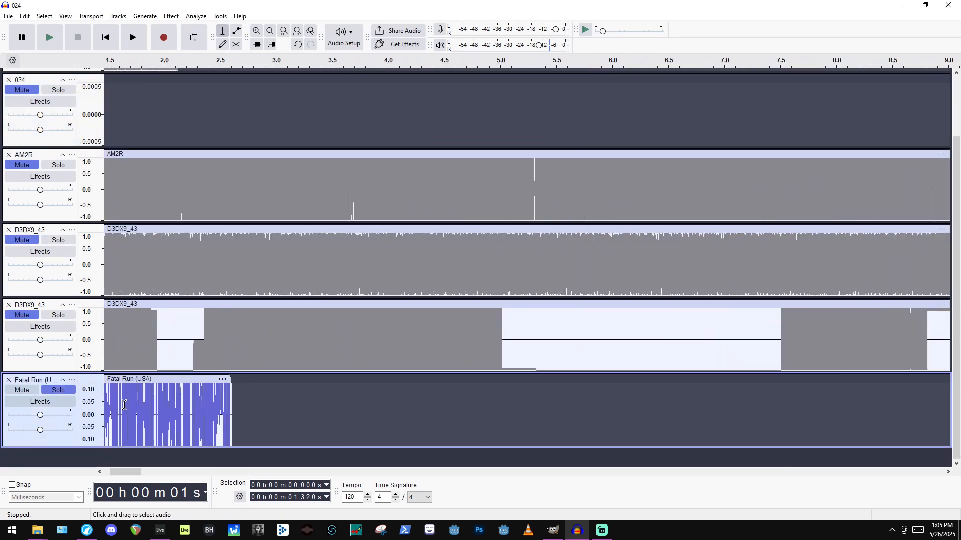
key("space")
key("space")
left_click(126, 380)
key("space")
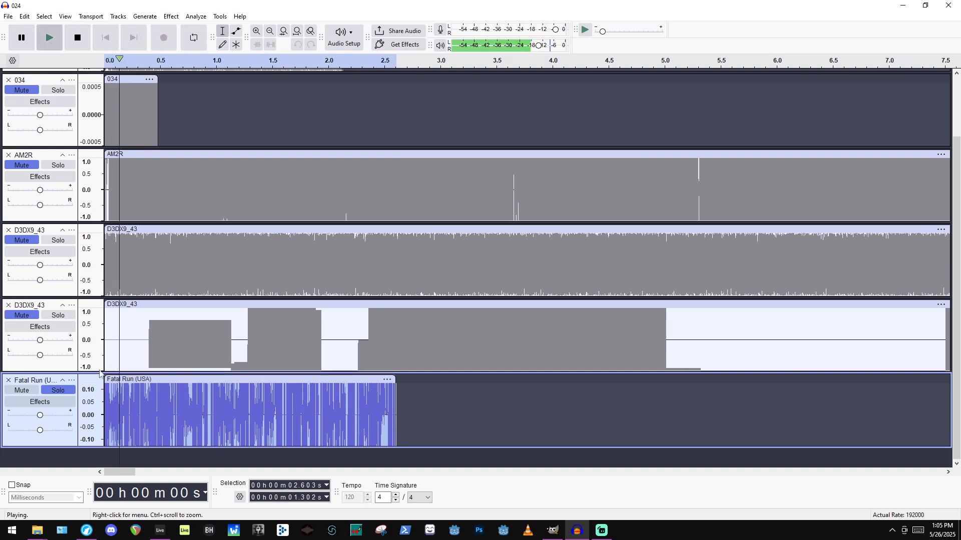
Adjust the Fatal Run track's vertical scale to the full -1.0 to 1.0 range while listening, and stop playback.
scroll(47, 360, "down", 2, "ctrl")
scroll(47, 359, "up", 3, "ctrl")
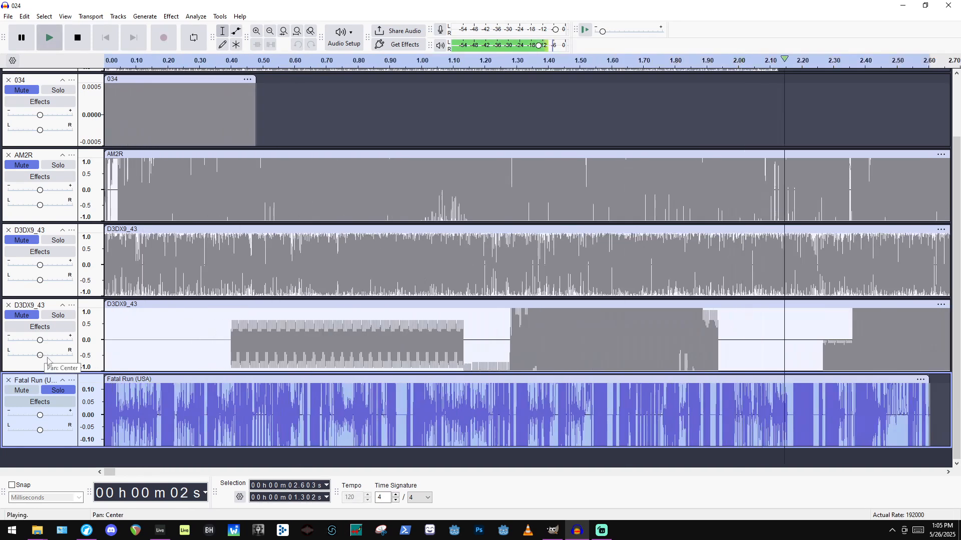
scroll(89, 417, "down", 4, "ctrl")
scroll(89, 417, "up", 1, "ctrl")
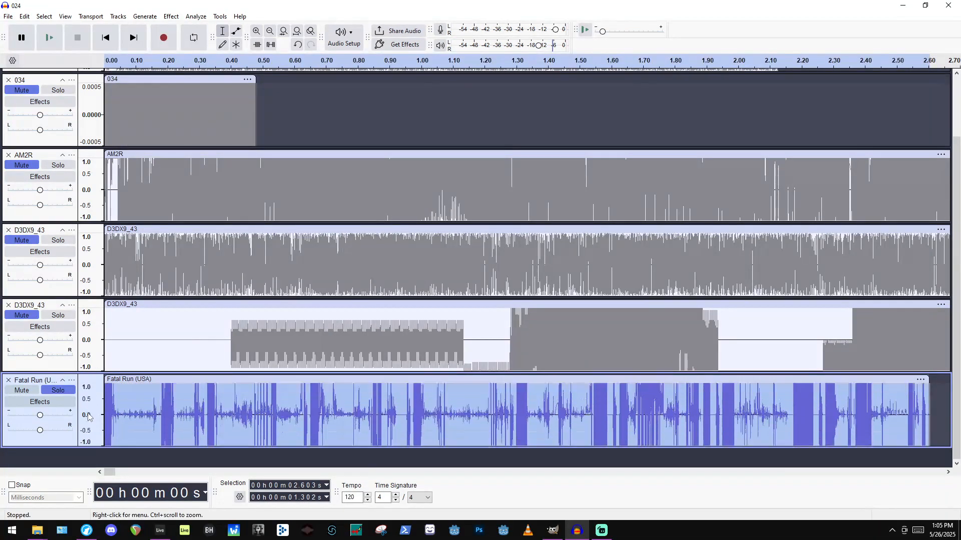
key("space")
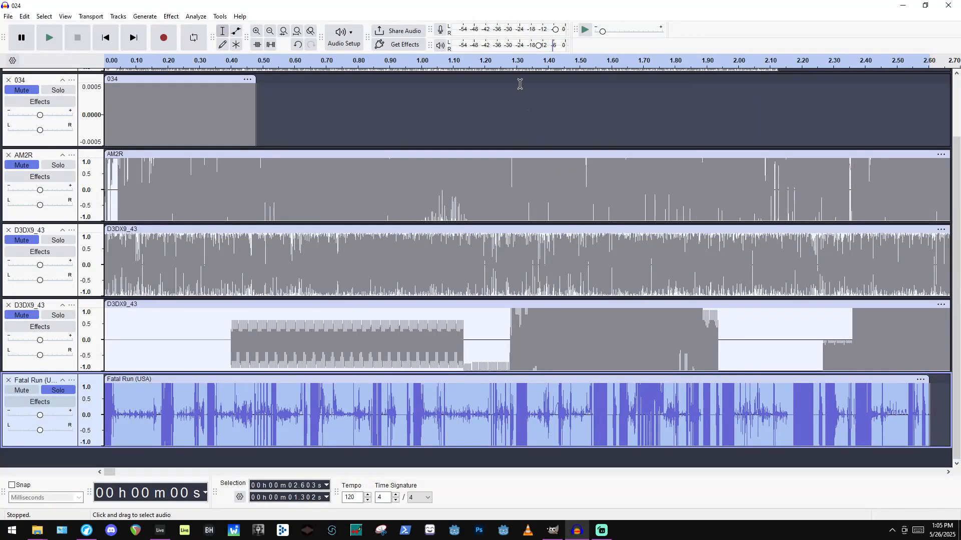
Lower the playback speed to 0.165x and play the selected Fatal Run clip at that speed.
left_click_drag(602, 31, 598, 32)
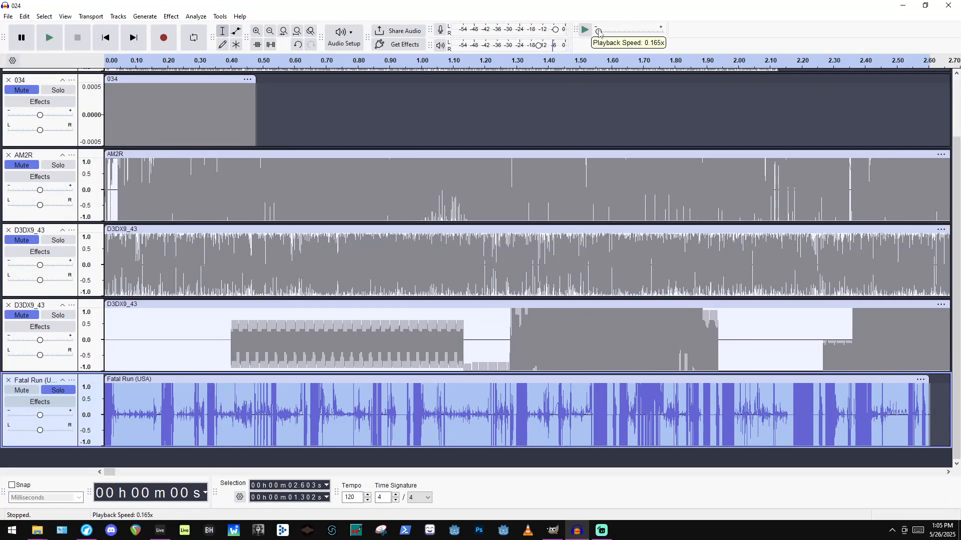
left_click(584, 31)
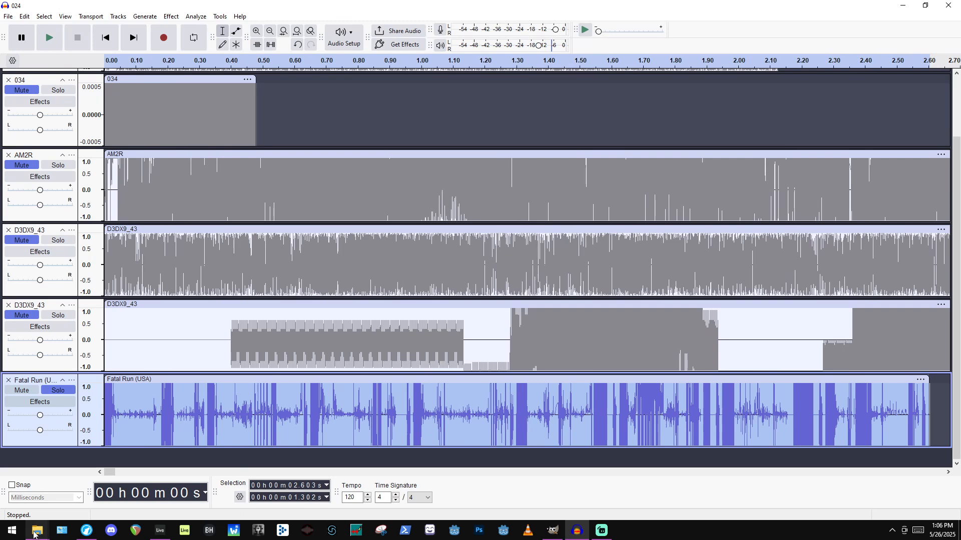
mouse_move(34, 535)
left_click(156, 486)
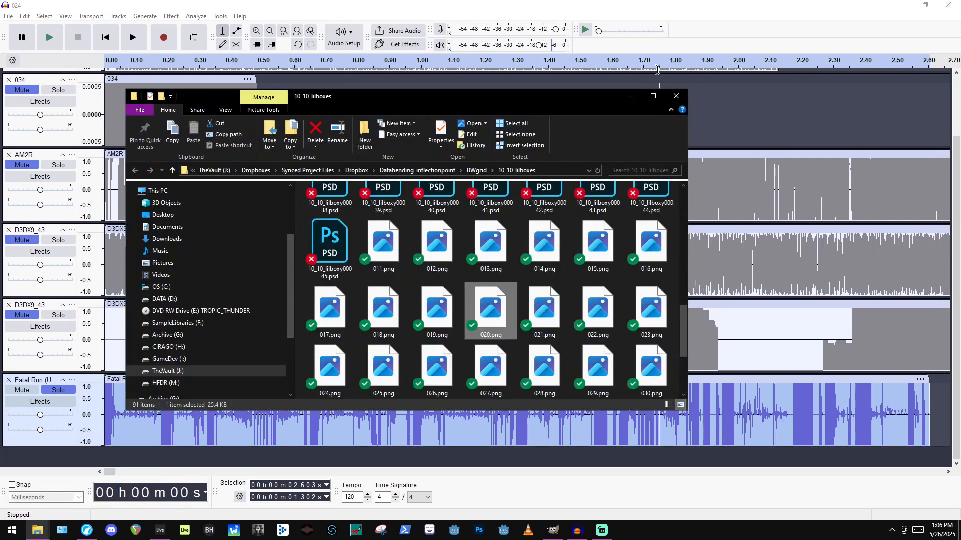
left_click(676, 96)
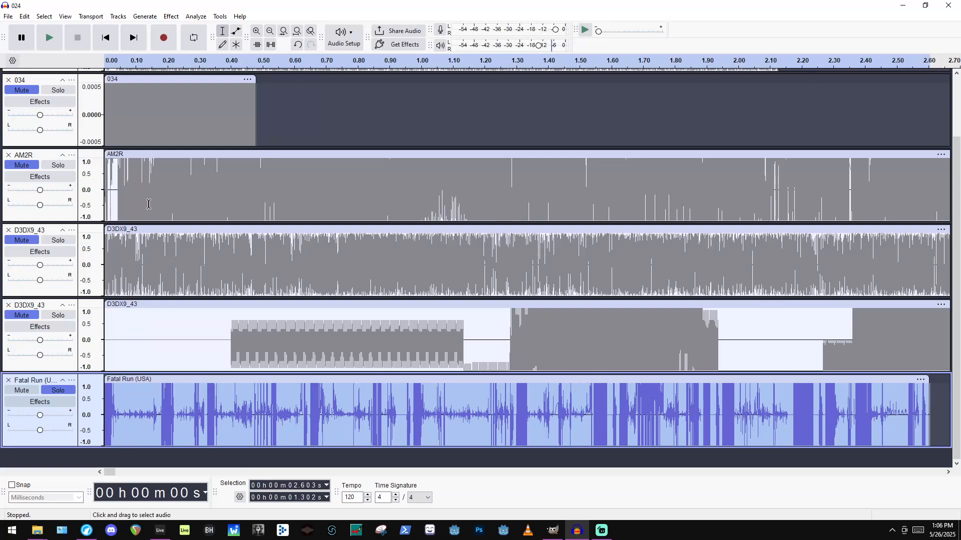
Turn off solo on the Fatal Run track and select the whole clip on the 034 track.
scroll(578, 311, "down", 7)
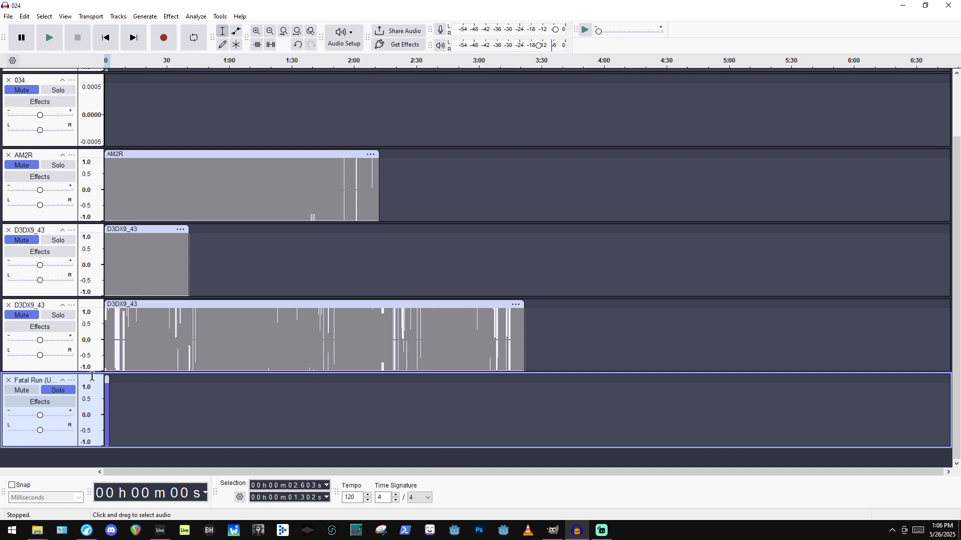
left_click(58, 390)
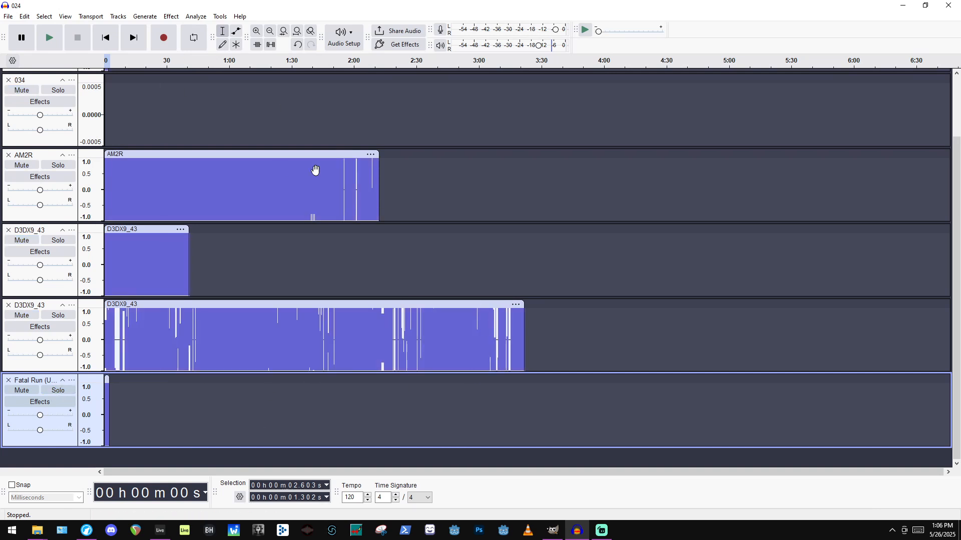
scroll(315, 170, "up", 2)
left_click(109, 168)
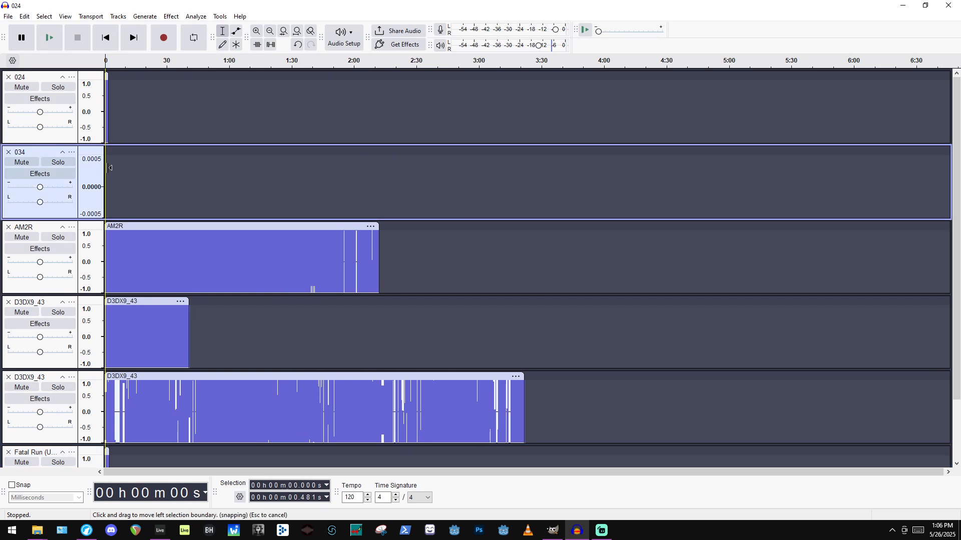
scroll(109, 168, "up", 4)
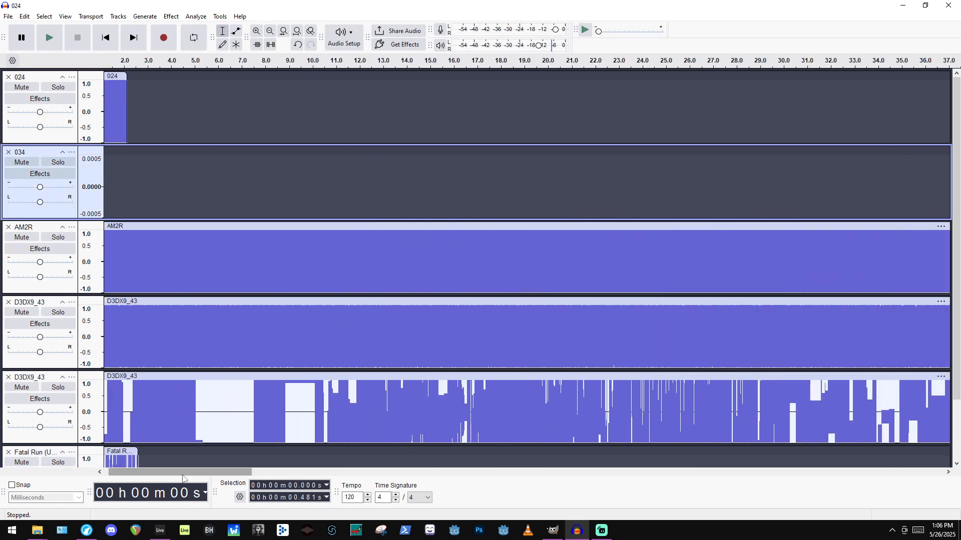
scroll(119, 164, "left", 2)
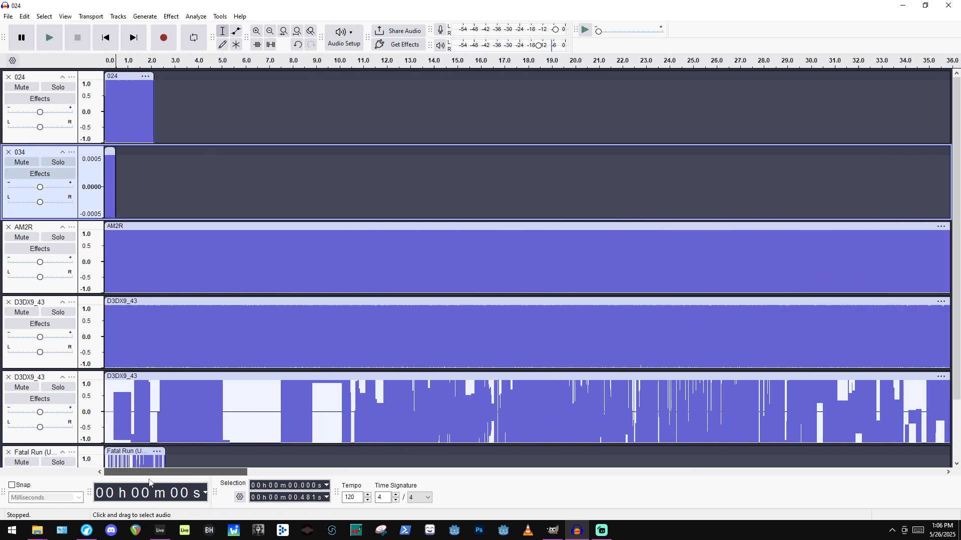
left_click(110, 155)
scroll(73, 273, "down", 2)
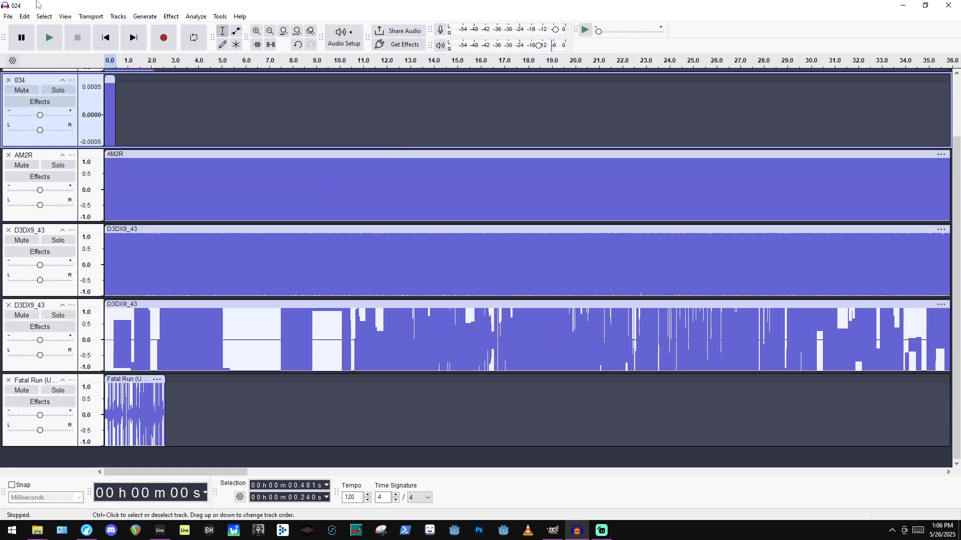
Start a raw data import and browse from TheVault (J:) through Dropboxes, Synced Project Files and Dropbox to the Databending_inflectionpoint folder.
left_click(9, 17)
mouse_move(73, 135)
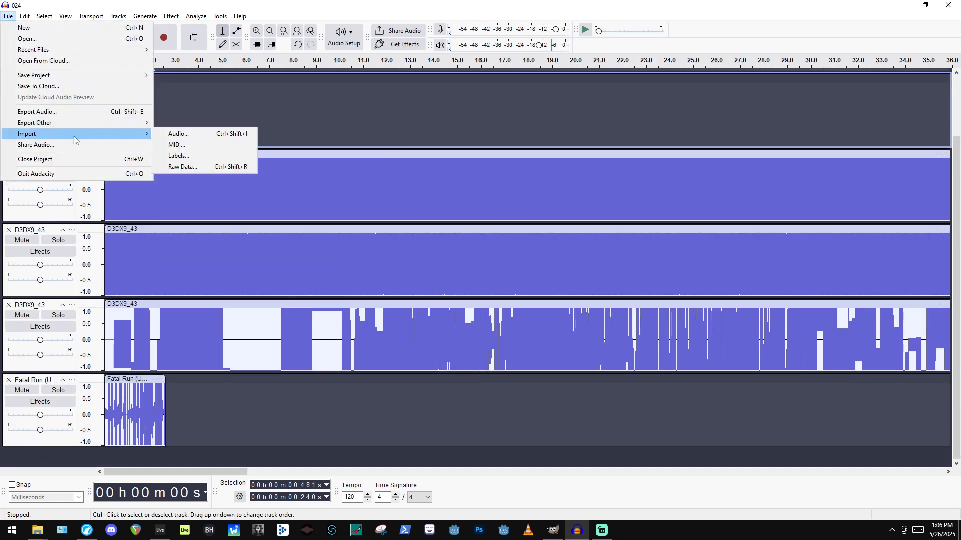
left_click(182, 167)
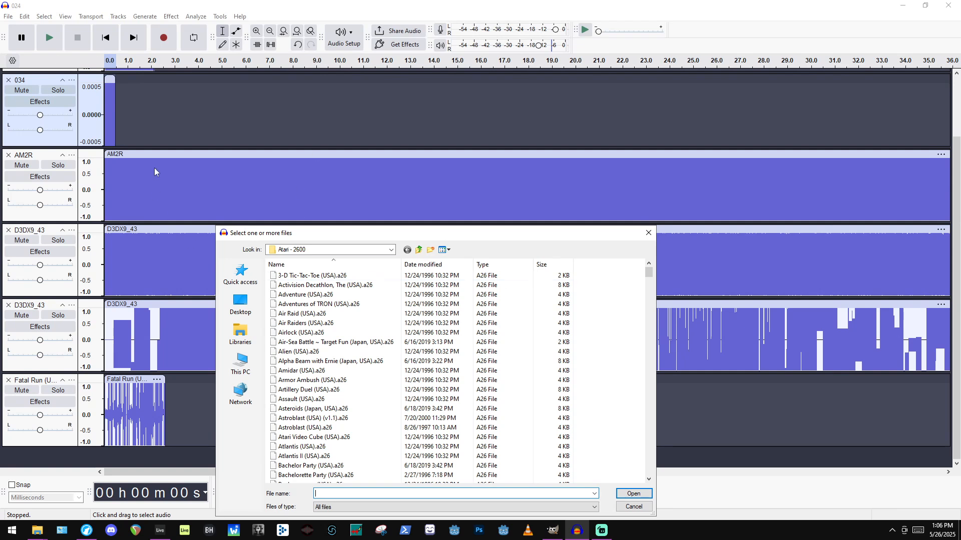
left_click(392, 250)
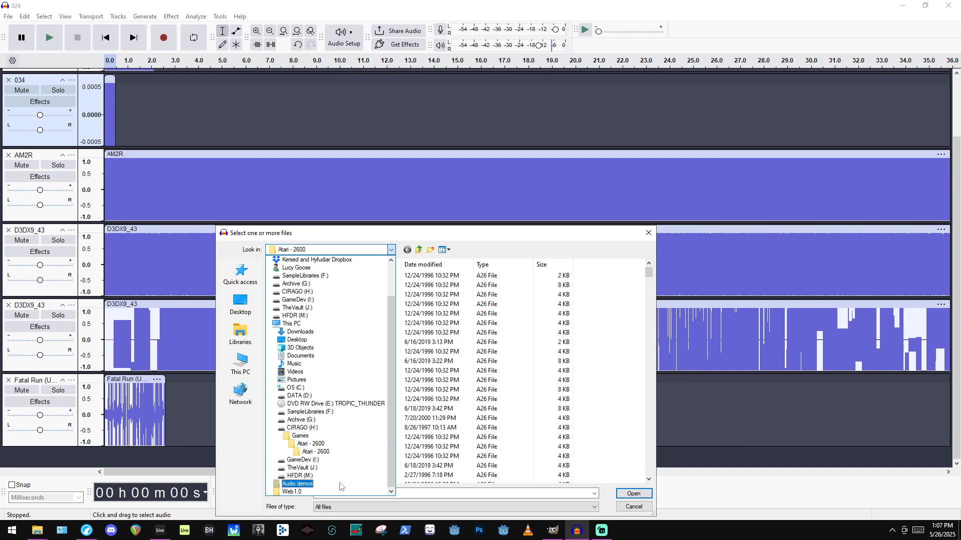
left_click(352, 471)
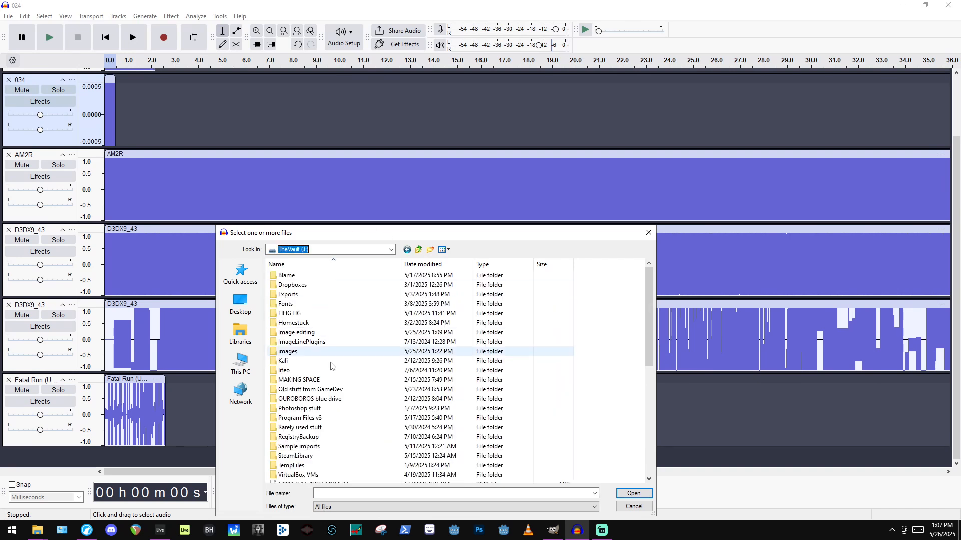
left_click(322, 287)
double_click(323, 286)
double_click(323, 285)
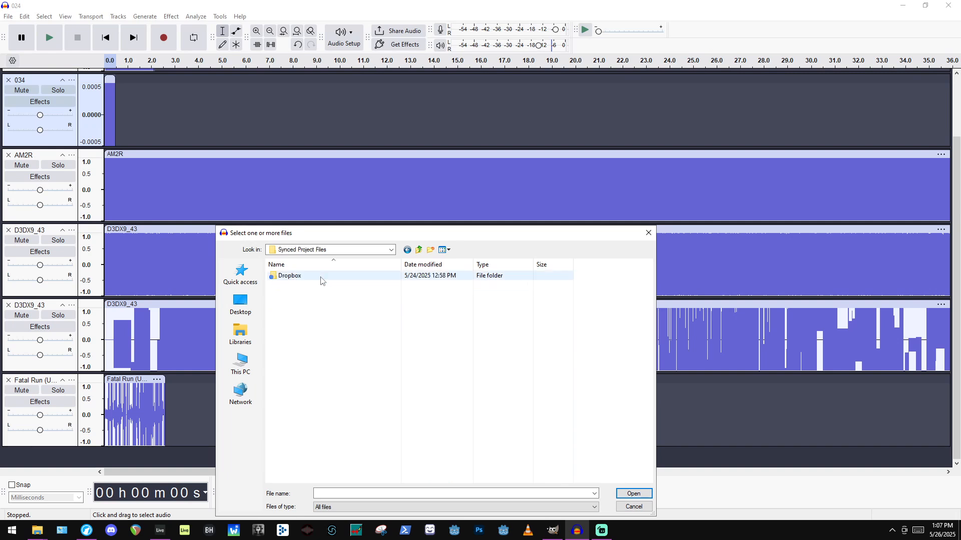
double_click(323, 277)
double_click(321, 303)
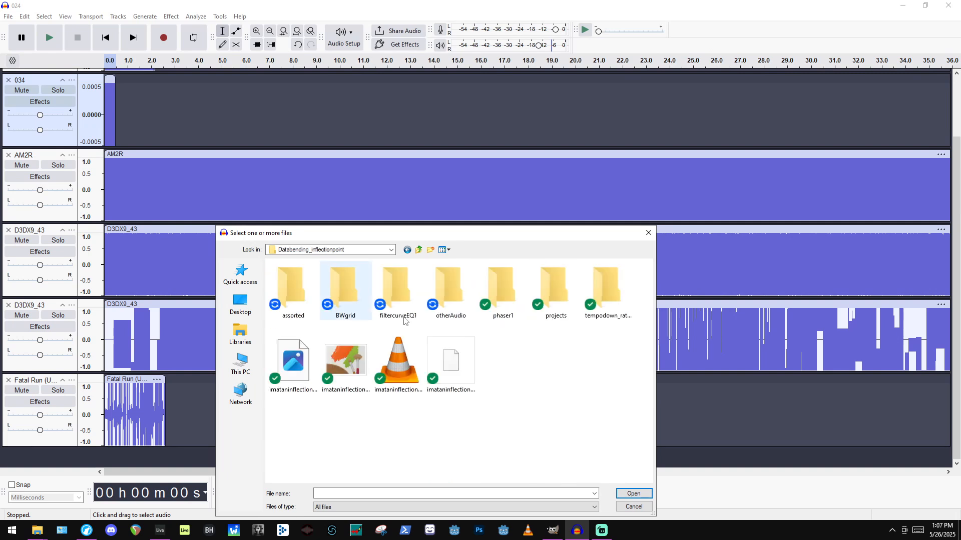
double_click(283, 284)
left_click(415, 352)
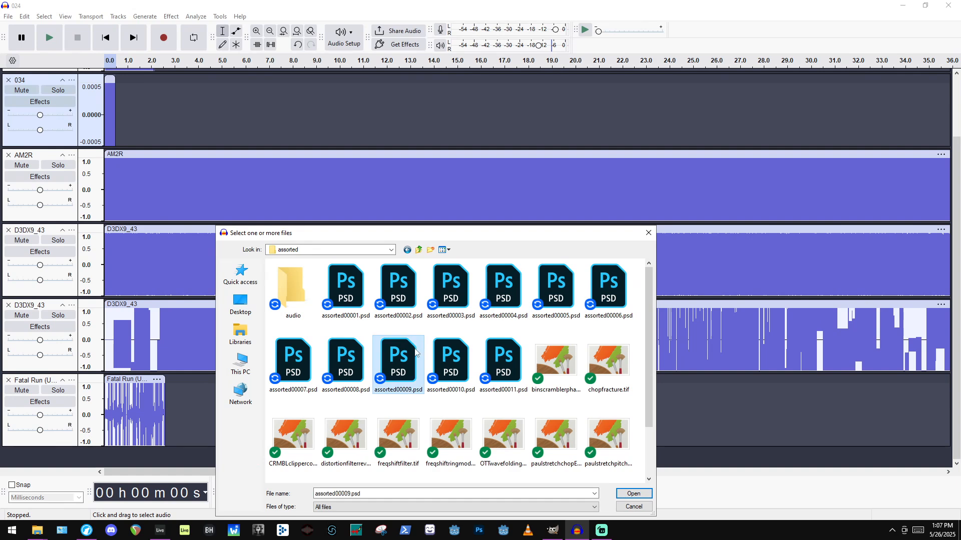
left_click(418, 253)
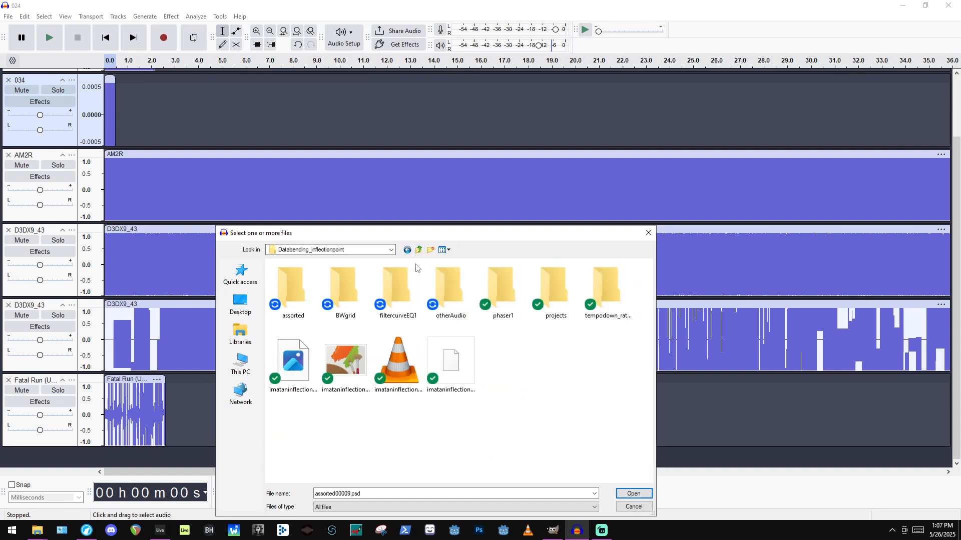
Choose 0_0_glitches00030.psd from the 0_0_glitches folder inside BWgrid as the raw data file.
double_click(346, 279)
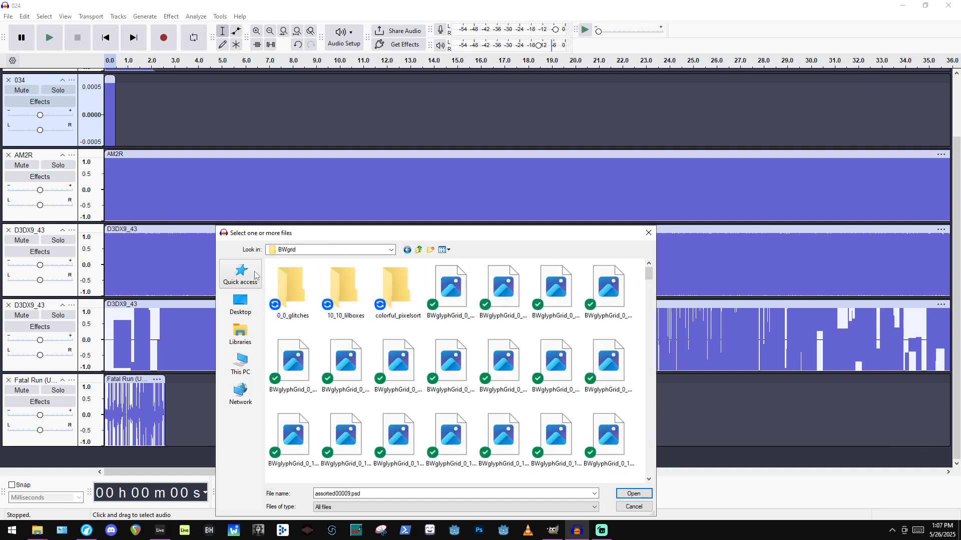
double_click(293, 288)
scroll(383, 317, "down", 5)
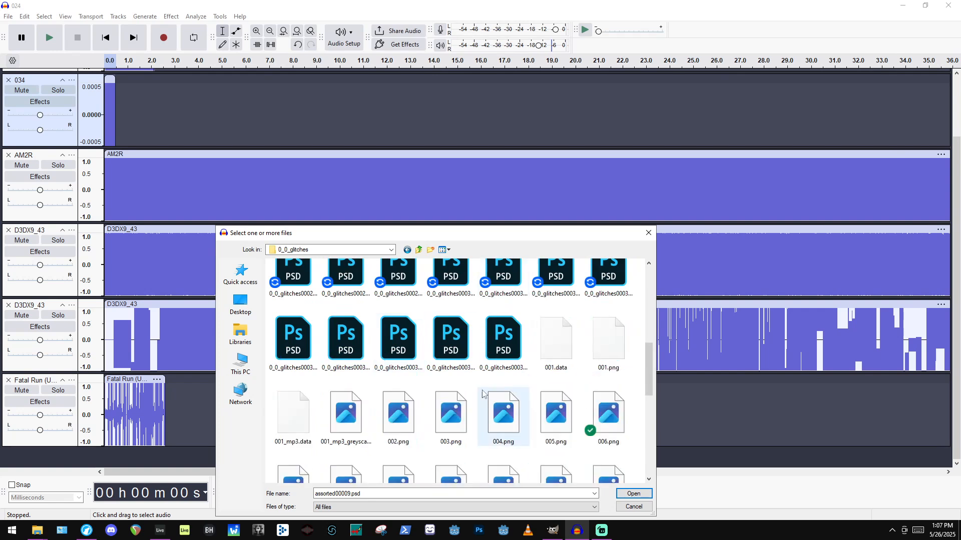
scroll(450, 370, "up", 1)
left_click(451, 378)
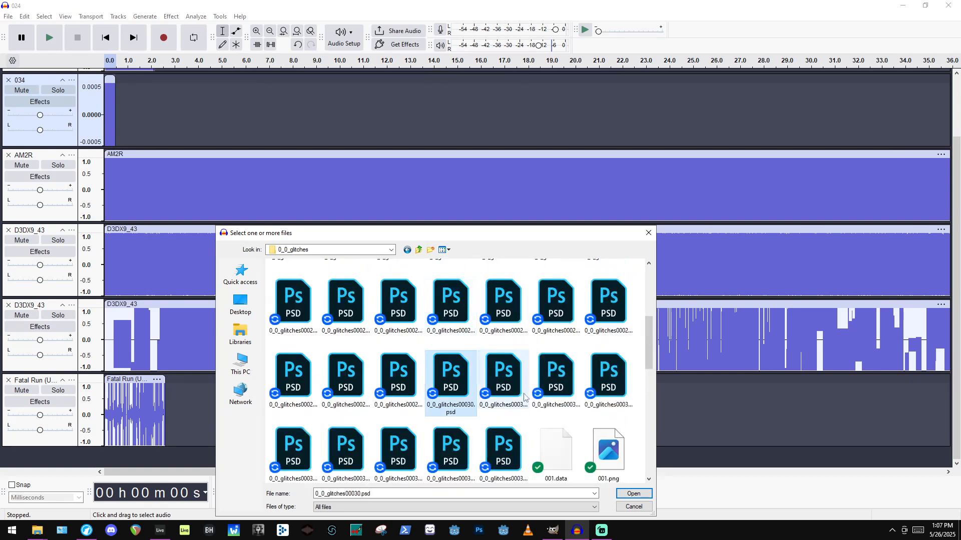
left_click(625, 496)
Set the encoding to Signed 8-bit PCM and import the 0_0_glitches00030 raw data.
left_click(493, 214)
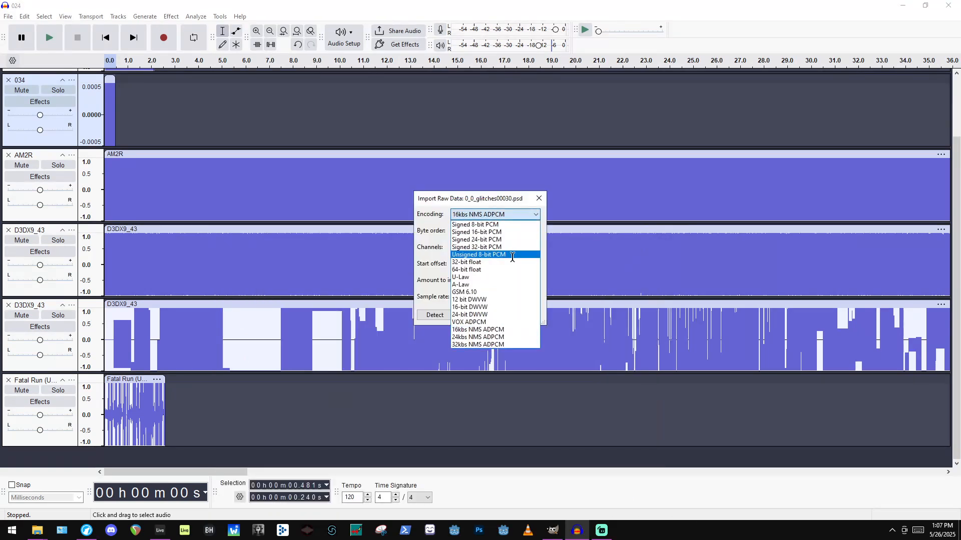
left_click(489, 224)
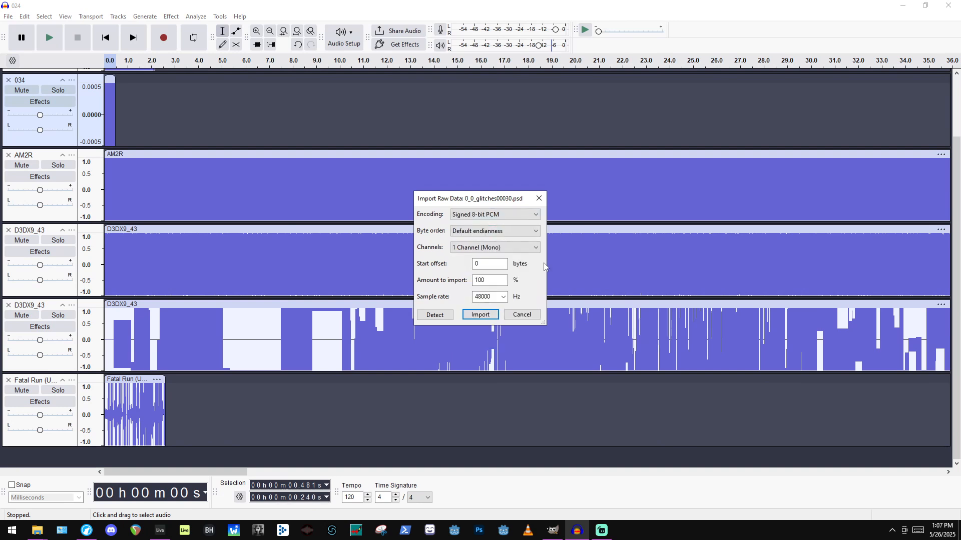
left_click(480, 314)
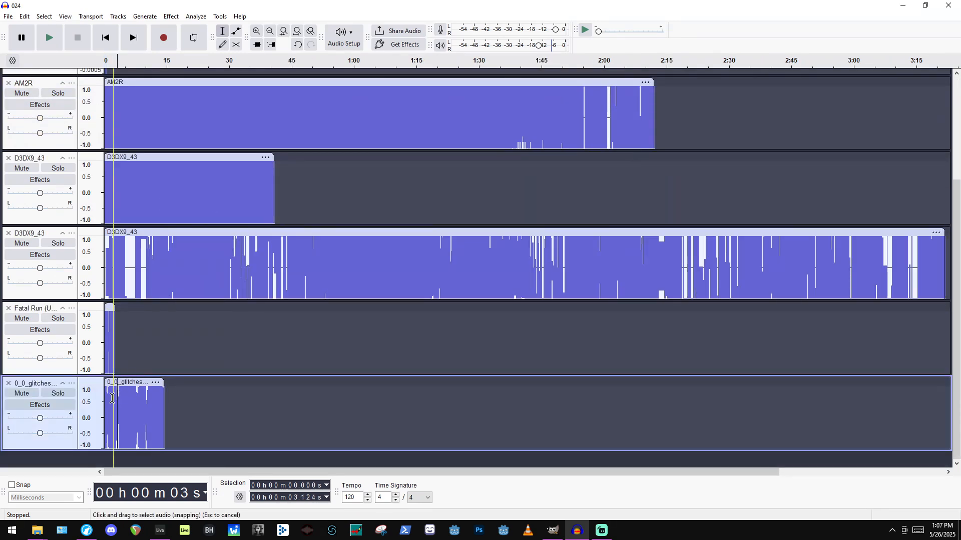
Select the 0_0_glitches00030 clip, solo its track, listen to it from the beginning and stop playback.
left_click(130, 380)
left_click(69, 393)
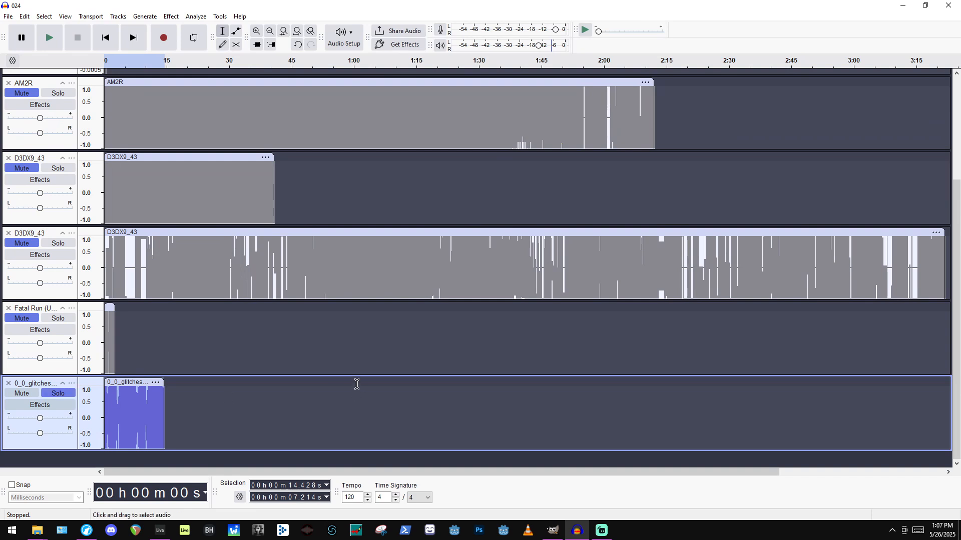
scroll(131, 350, "up", 3)
scroll(5, 324, "down", 3)
key("ctrl+1")
key("ctrl+1")
key("ctrl+1")
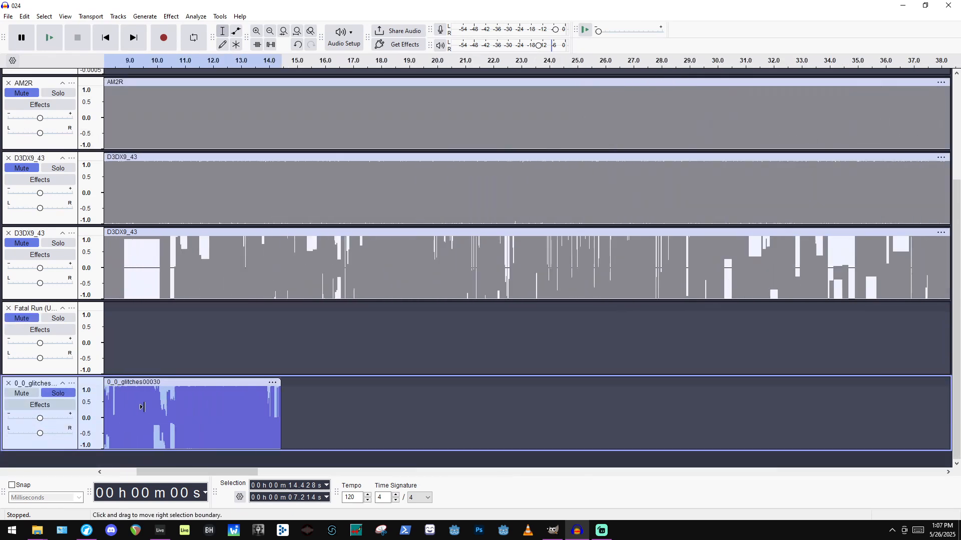
key("space")
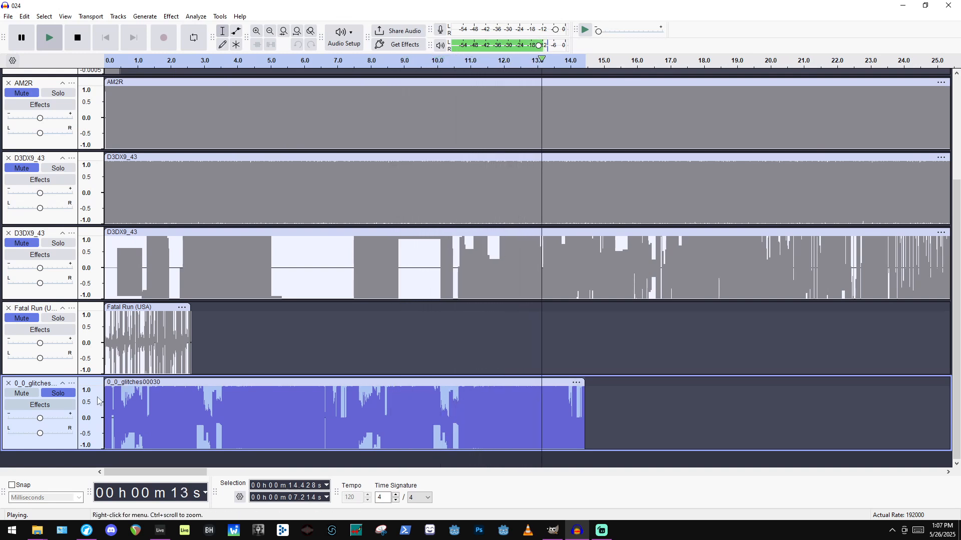
key("space")
Start another raw data import and choose 0_0_glitches00001.psd from the 0_0_glitches folder.
left_click(8, 16)
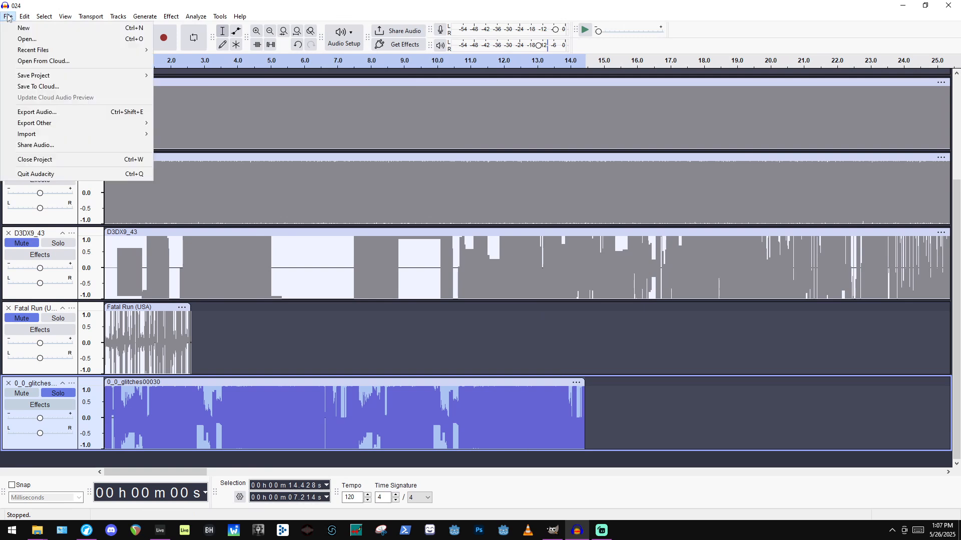
mouse_move(74, 134)
left_click(196, 156)
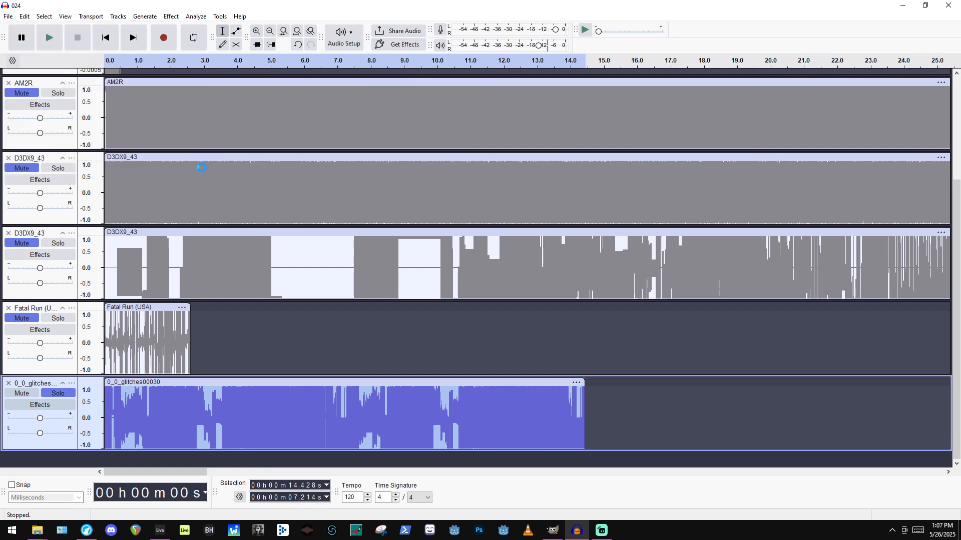
left_click(398, 293)
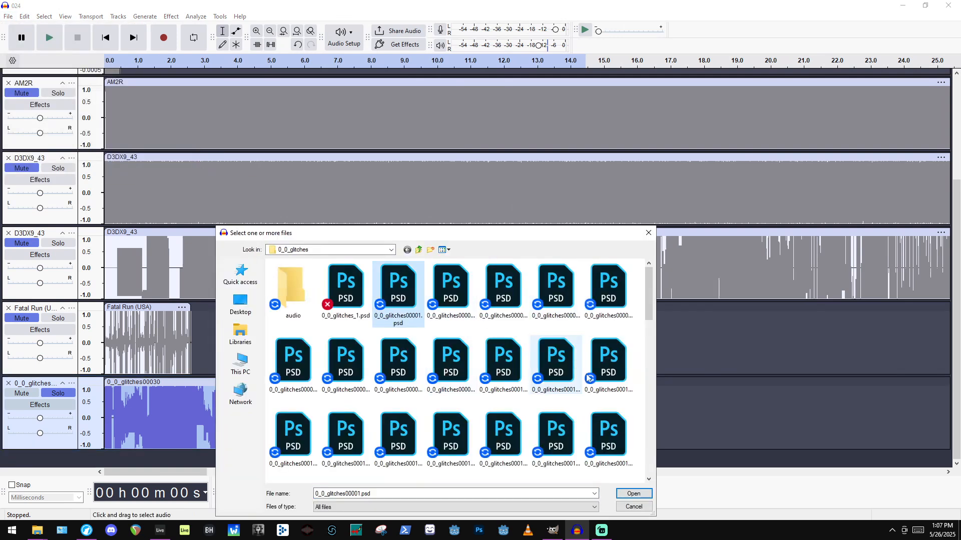
left_click(633, 494)
Set the encoding to VOX ADPCM and import the 0_0_glitches00001 raw data.
left_click(494, 214)
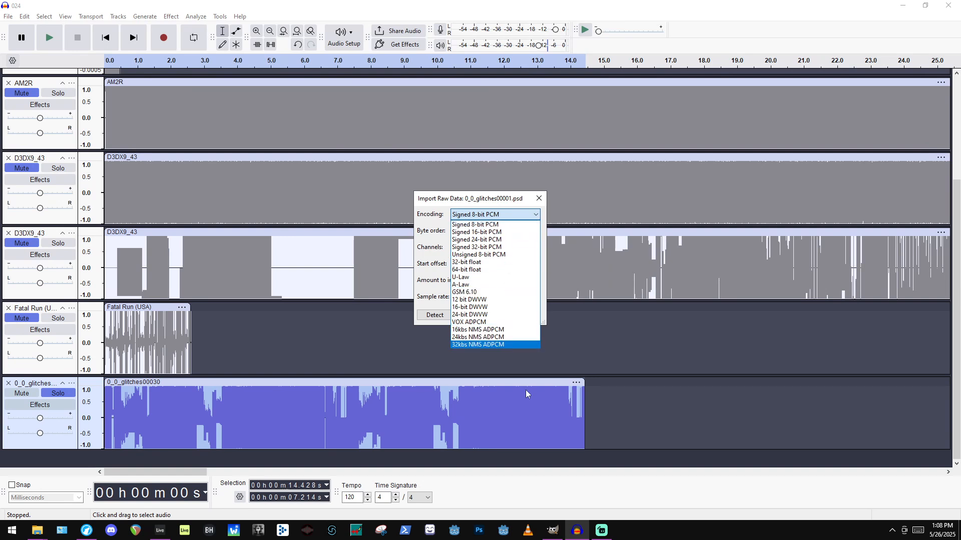
left_click(484, 322)
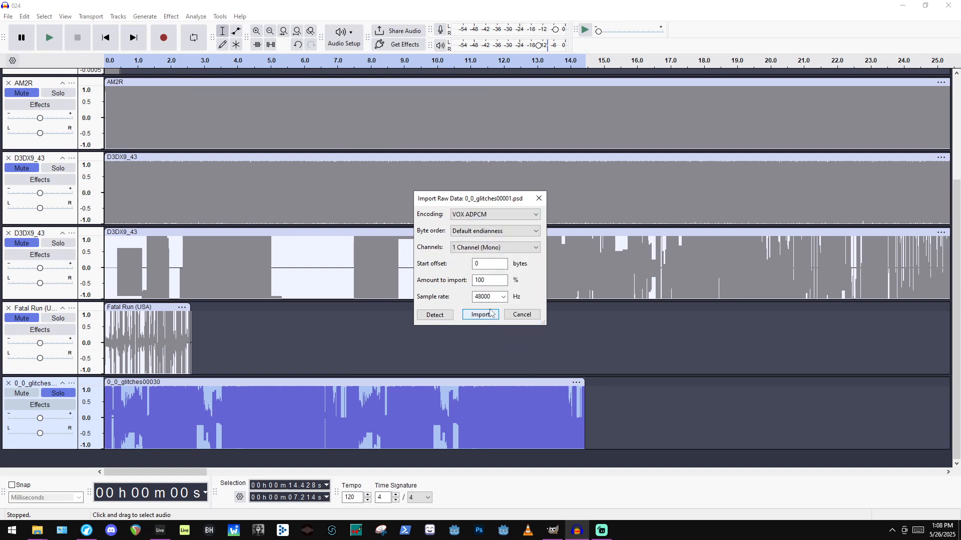
left_click(490, 314)
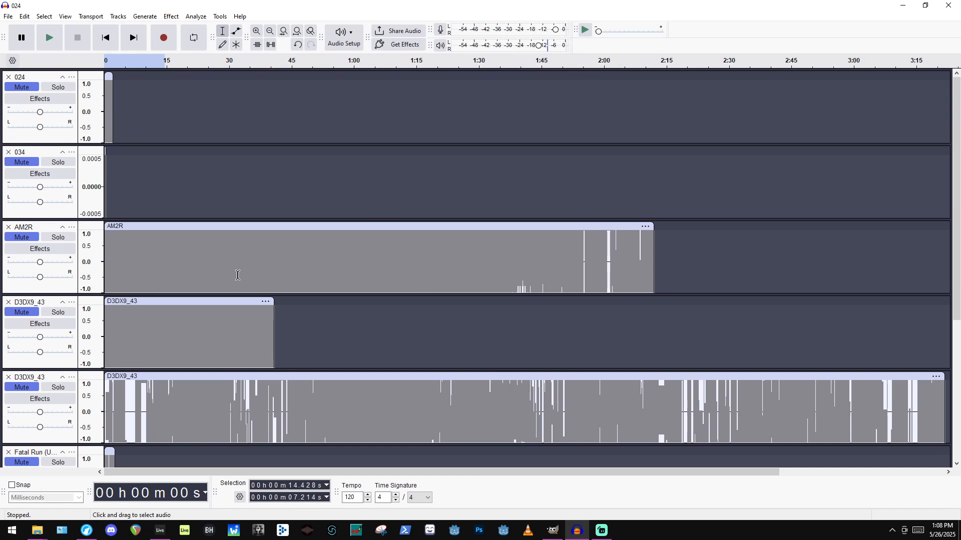
Solo the 0_0_glitches00001 track and play it from about 2.6 seconds.
scroll(237, 275, "down", 3)
left_click(115, 393)
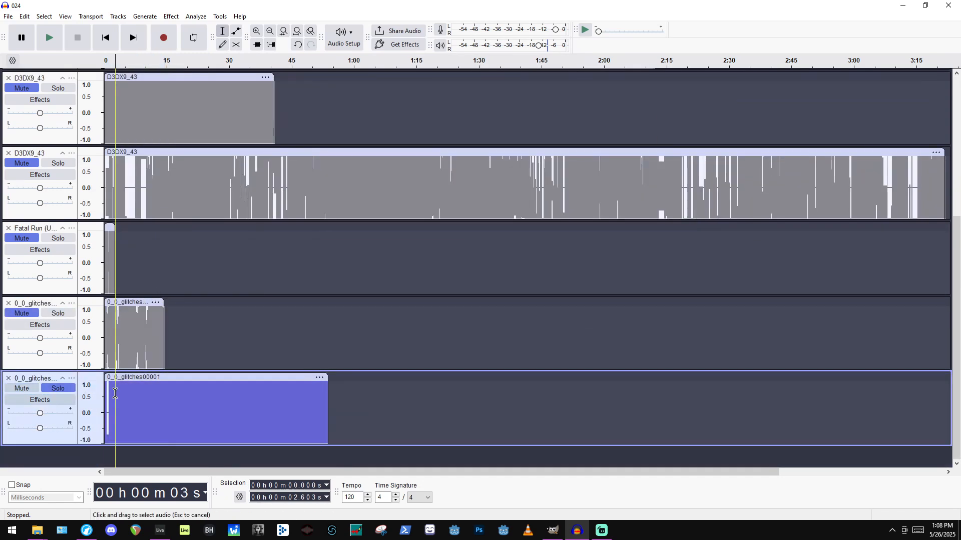
key("space")
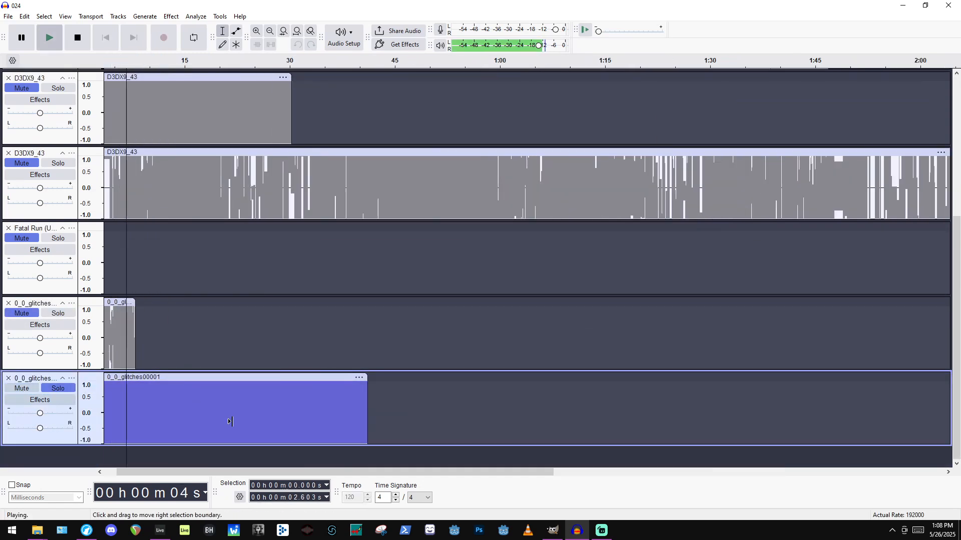
Listen to the 0_0_glitches00001 clip from about 21 seconds, stop playback and delete its track.
left_click_drag(229, 421, 596, 392)
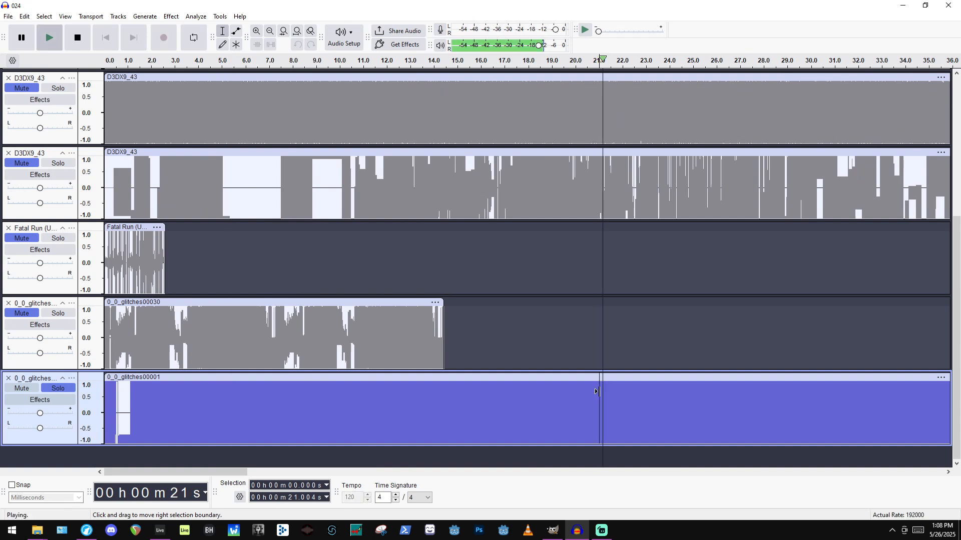
key("space")
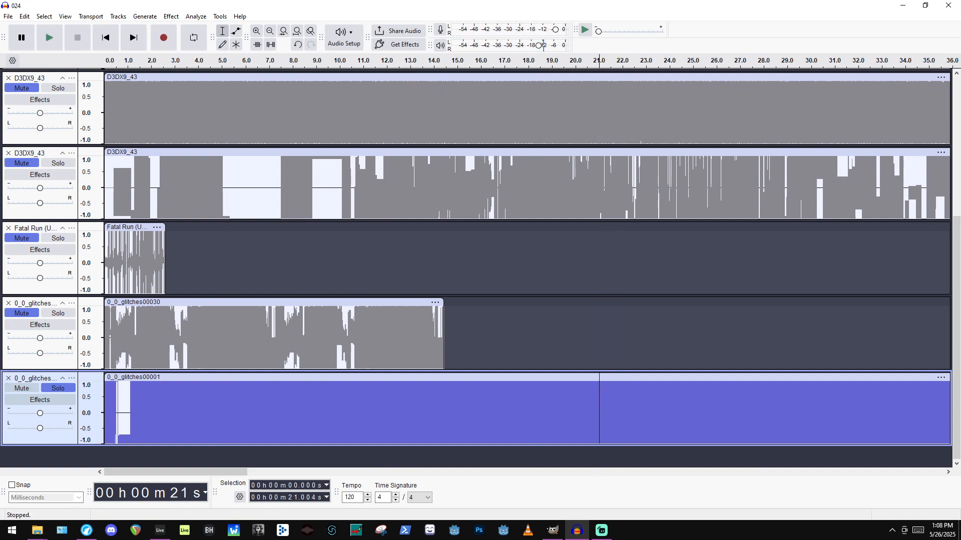
left_click(8, 378)
Start a raw data import and choose 0_0_glitches00010.psd from the 0_0_glitches folder.
left_click(10, 14)
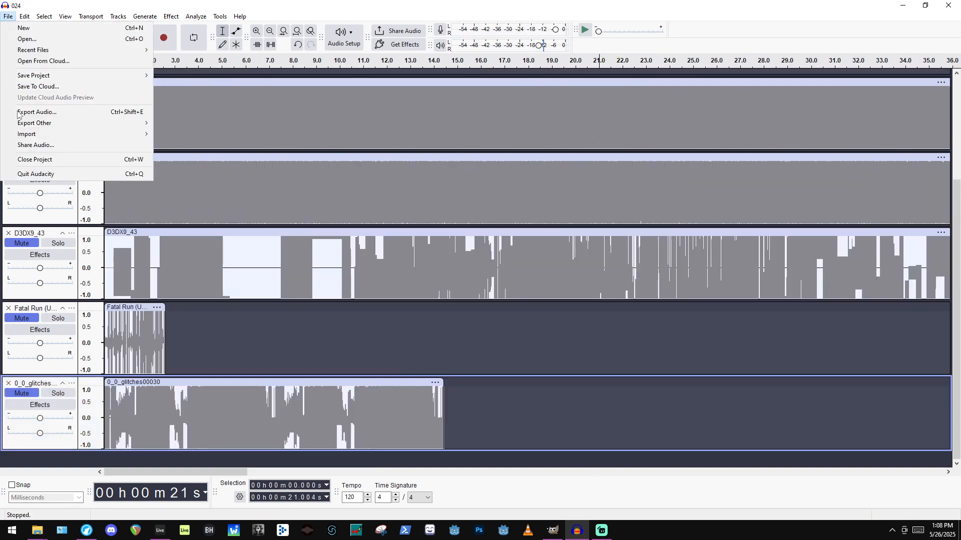
mouse_move(37, 136)
left_click(212, 170)
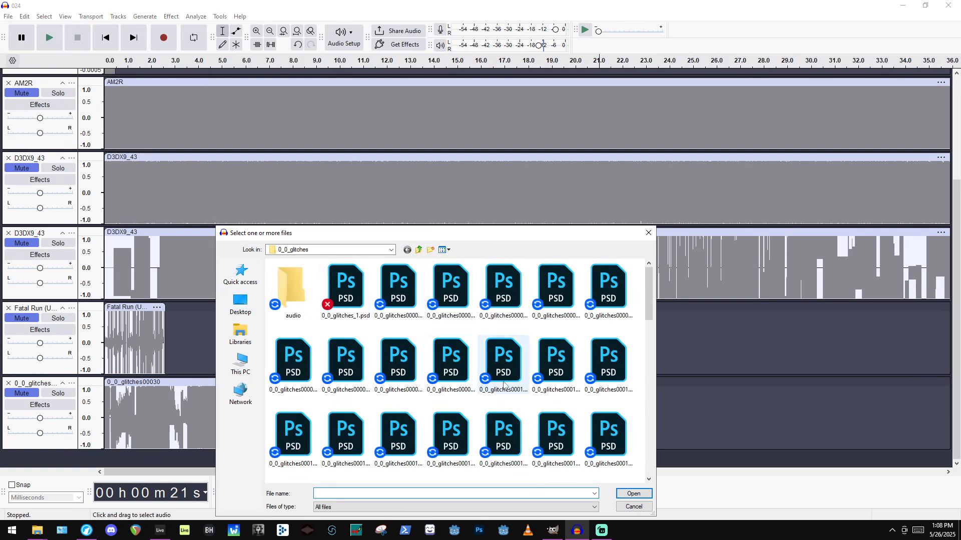
left_click(502, 362)
left_click(633, 494)
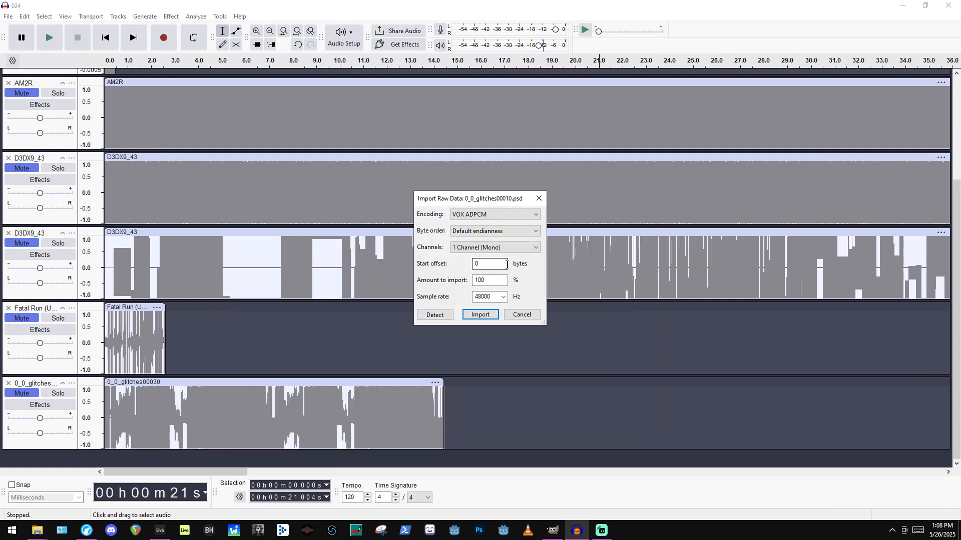
Set the encoding to 12 bit DWVW and import the 0_0_glitches00010 raw data.
left_click(488, 215)
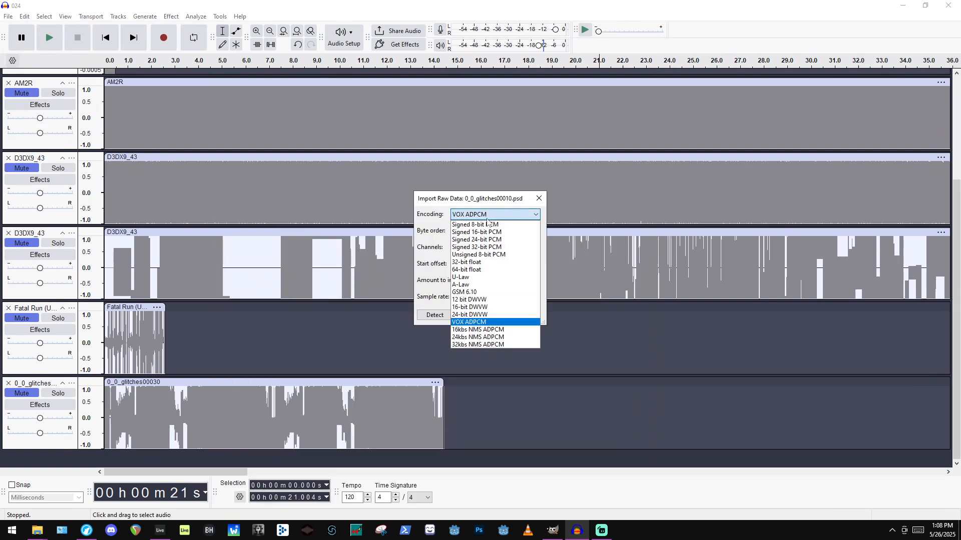
left_click(502, 300)
left_click(480, 315)
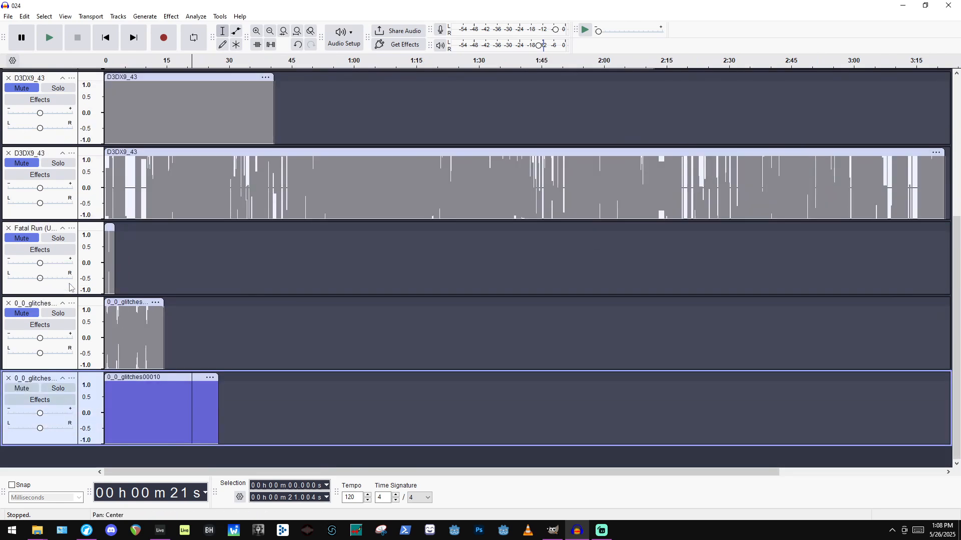
Solo the 0_0_glitches00010 track, listen to it from about 5.6 seconds, stop playback and delete the track.
left_click_drag(106, 413, 128, 414)
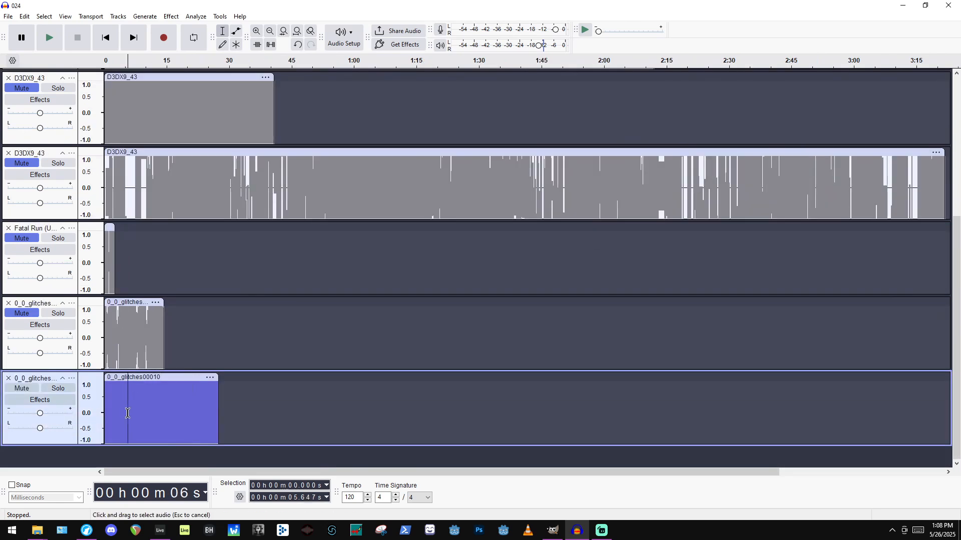
key("space")
left_click(71, 388)
key("space")
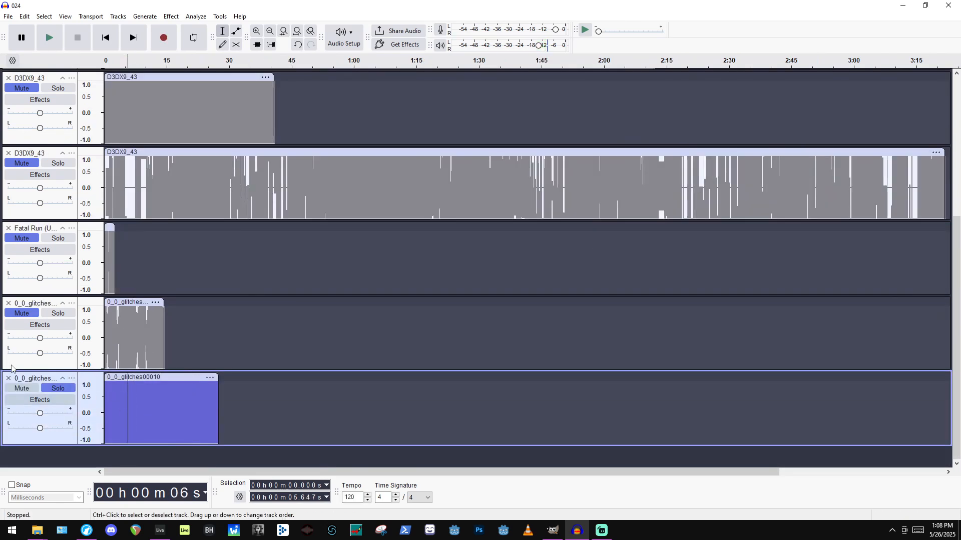
left_click(12, 371)
left_click(8, 379)
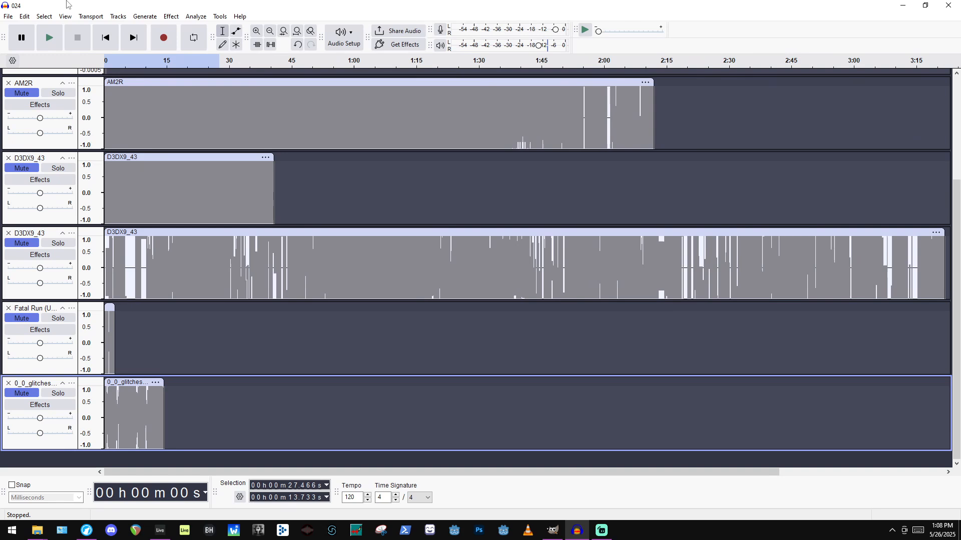
Start another raw data import and choose 0_0_glitches00029.psd from the 0_0_glitches folder.
left_click(11, 16)
mouse_move(70, 131)
left_click(222, 149)
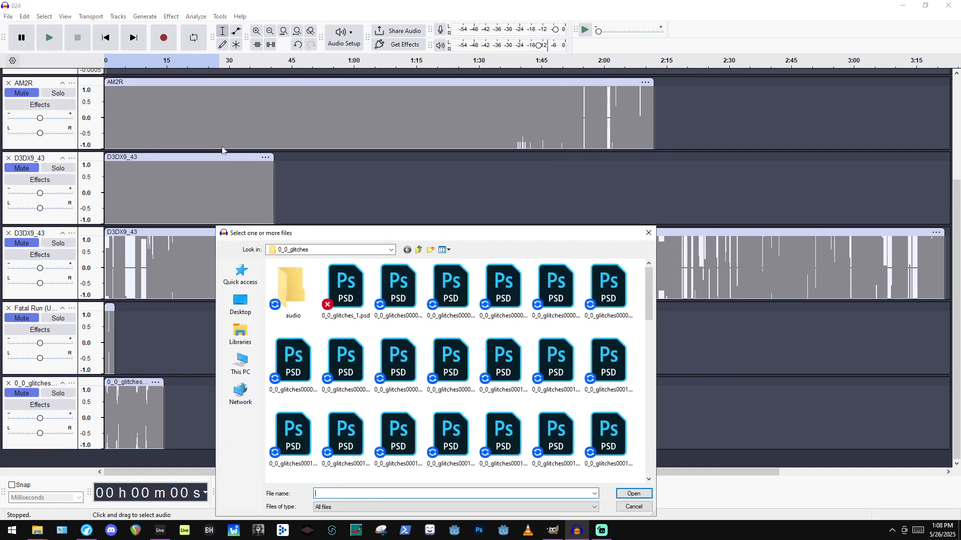
scroll(489, 325, "down", 3)
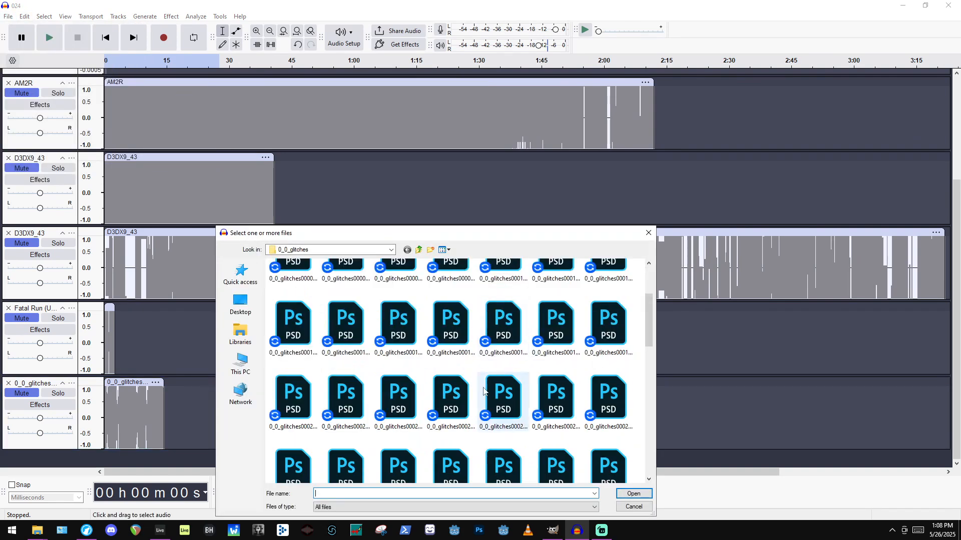
scroll(483, 392, "down", 1)
left_click(399, 368)
left_click(633, 494)
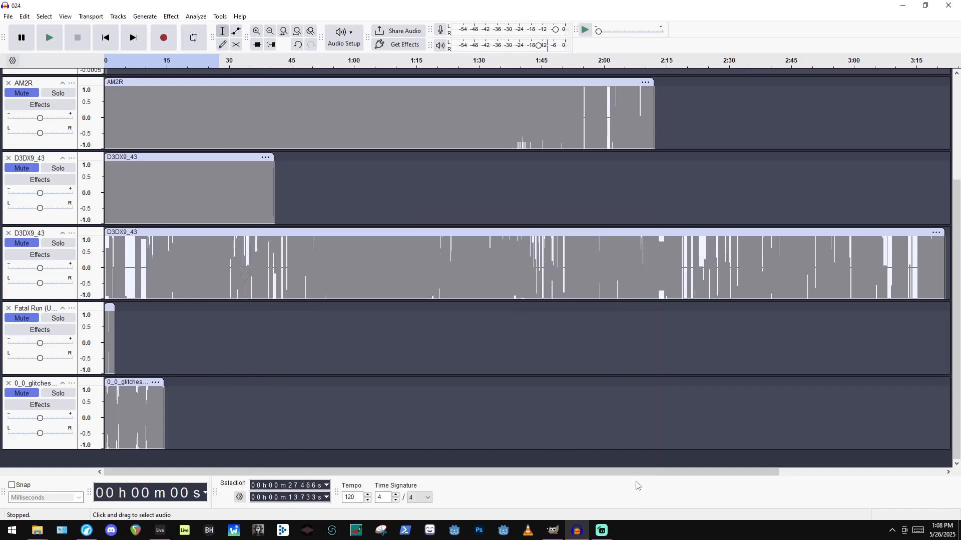
Set the encoding to U-Law and import the 0_0_glitches00029 raw data.
left_click(488, 216)
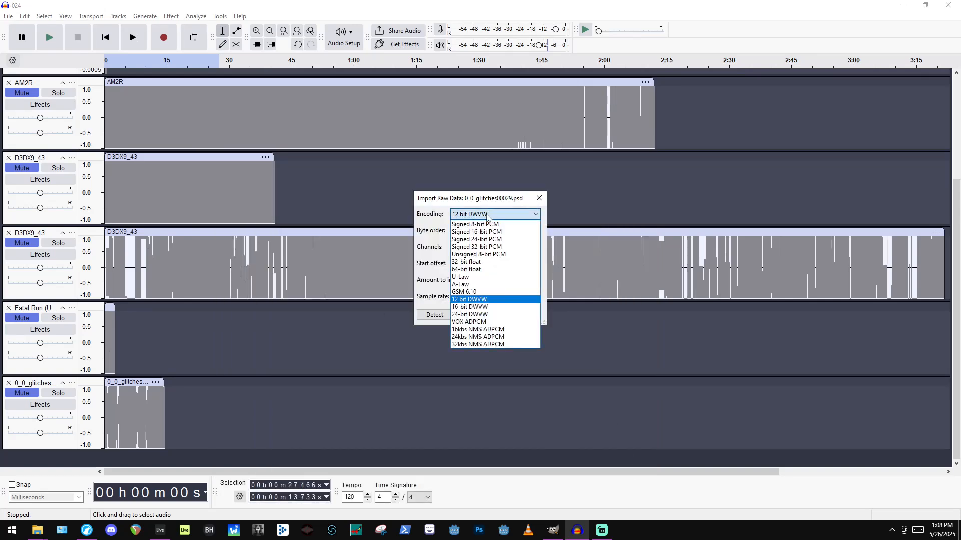
left_click(488, 285)
left_click(494, 317)
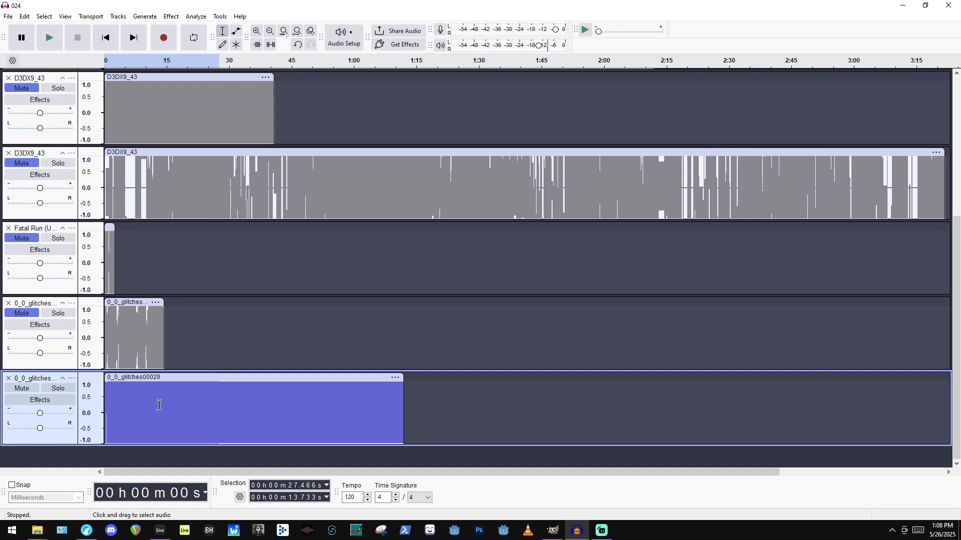
Solo the 0_0_glitches00029 track and listen to it from about 13.2 seconds and from about 54.3 seconds.
left_click(159, 405)
key("space")
key("space")
key("space")
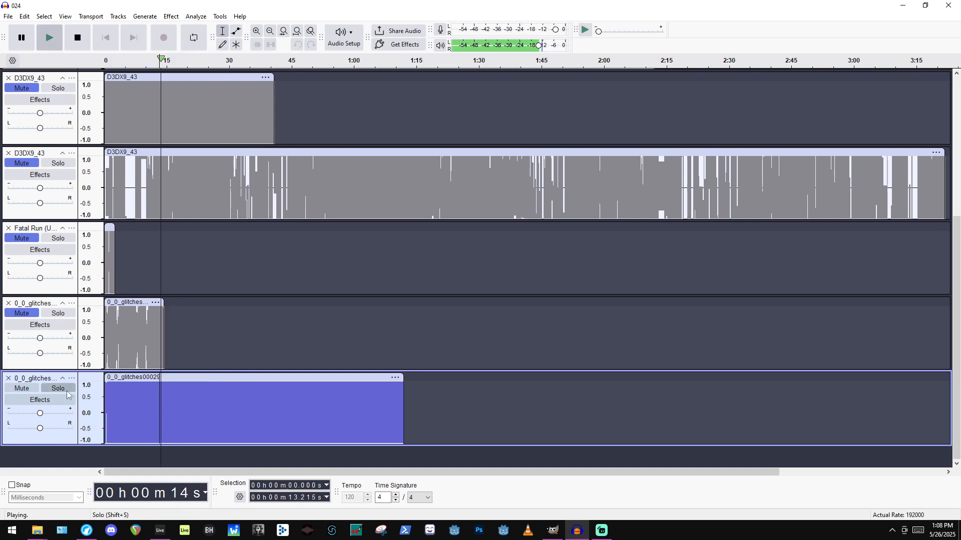
left_click(59, 389)
left_click(333, 410)
key("space")
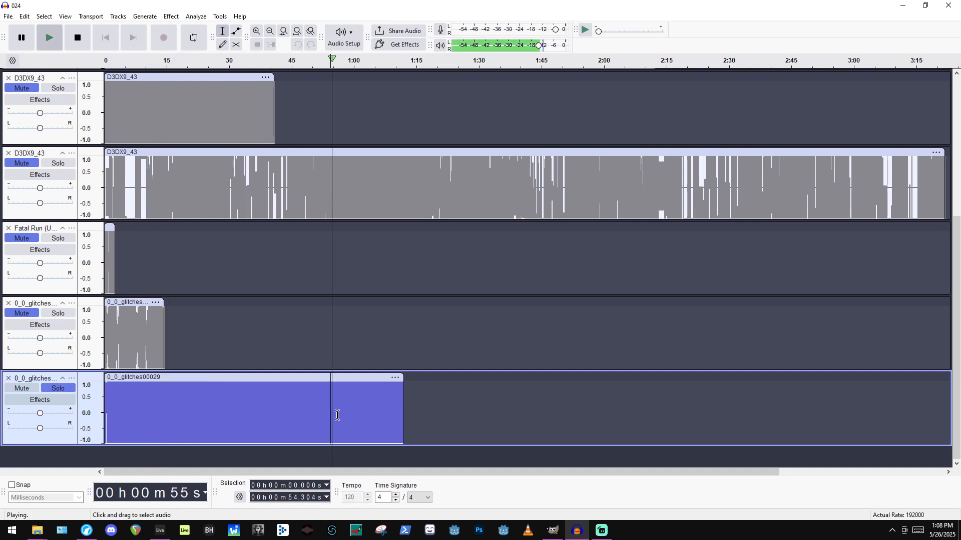
Play the 0_0_glitches00029 clip at altered speed and set the playback speed to about 0.276x.
scroll(337, 416, "up", 8)
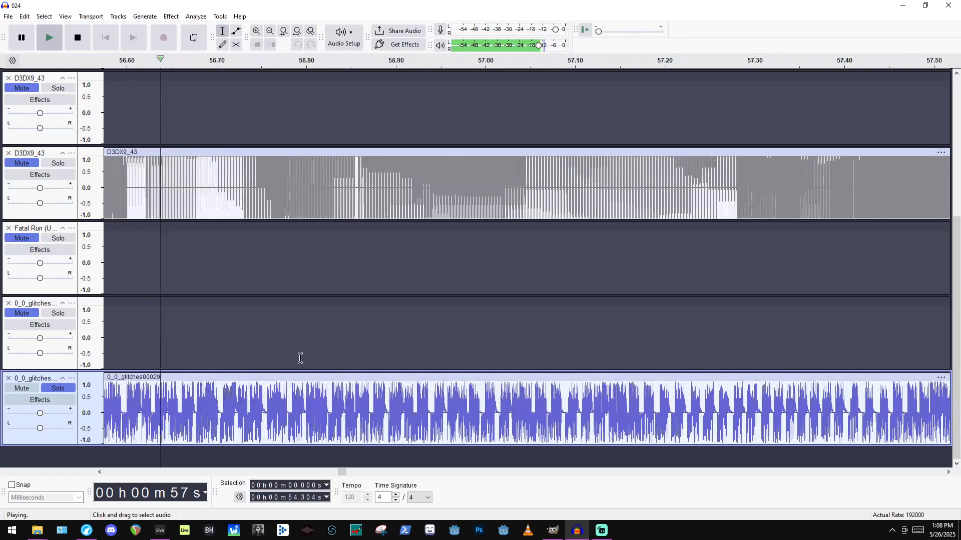
left_click(586, 31)
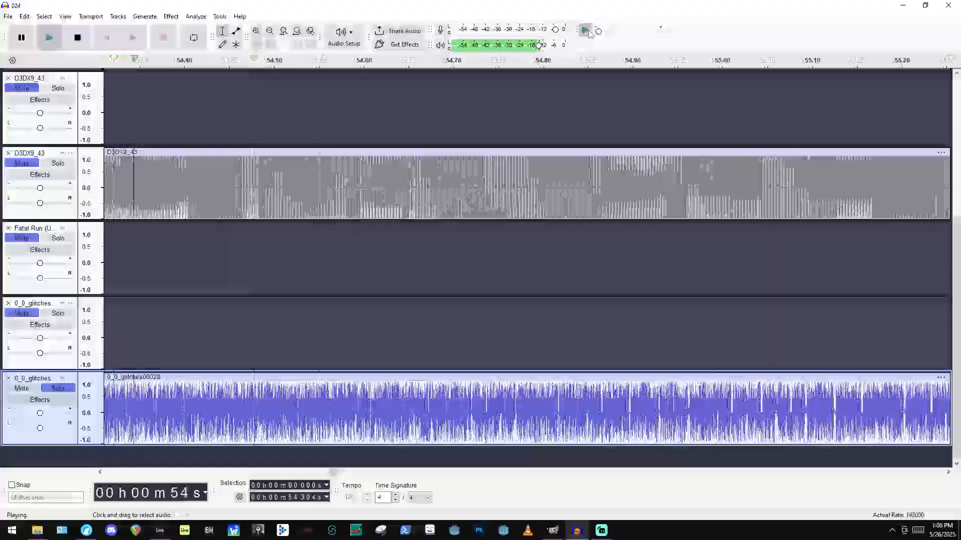
left_click_drag(599, 32, 603, 36)
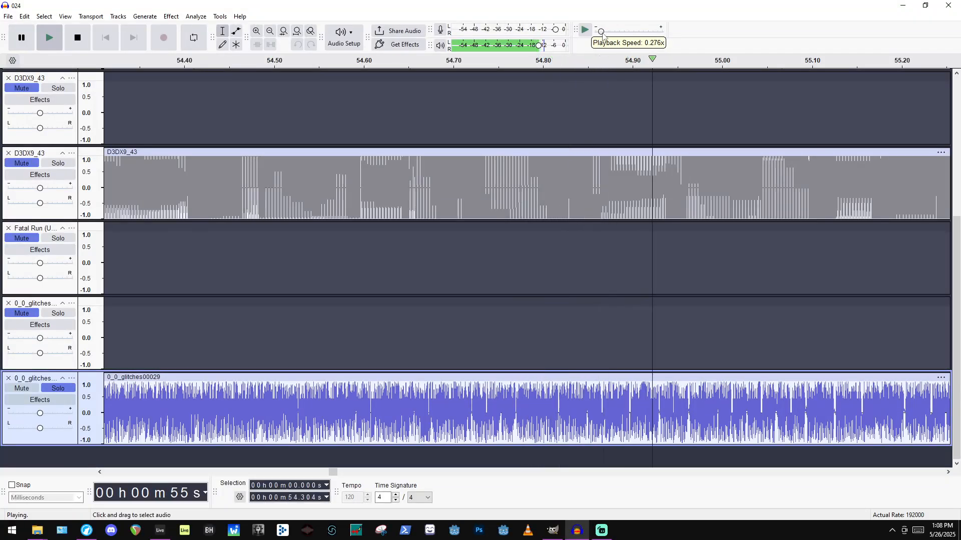
Play the 0_0_glitches00029 clip from about 57.7 seconds, stop playback and delete its track.
scroll(381, 355, "down", 3)
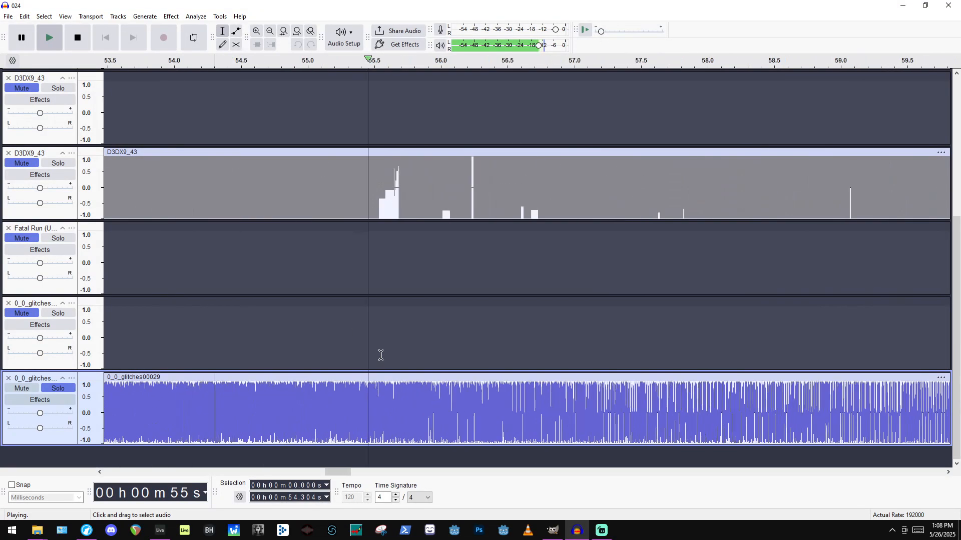
key("space")
left_click(662, 400)
key("space")
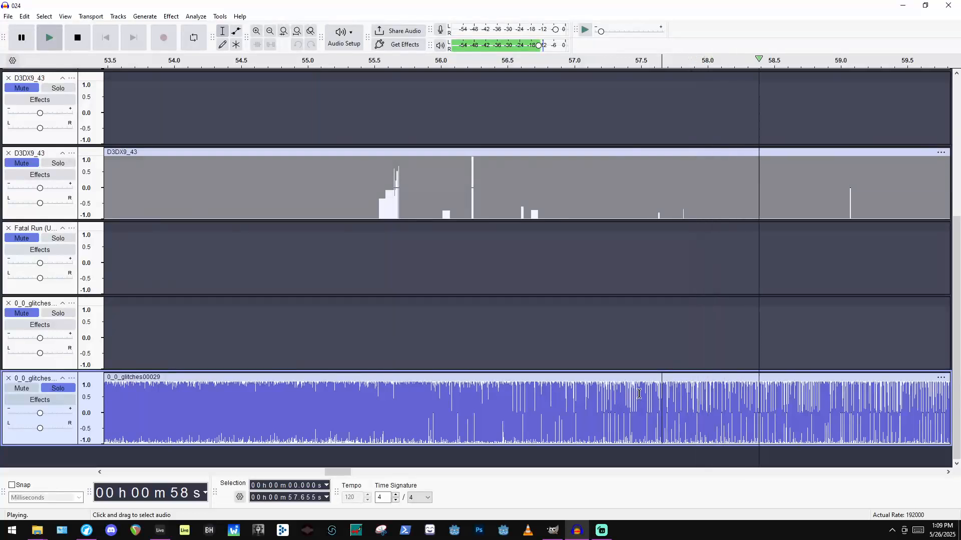
scroll(638, 402, "down", 5)
key("space")
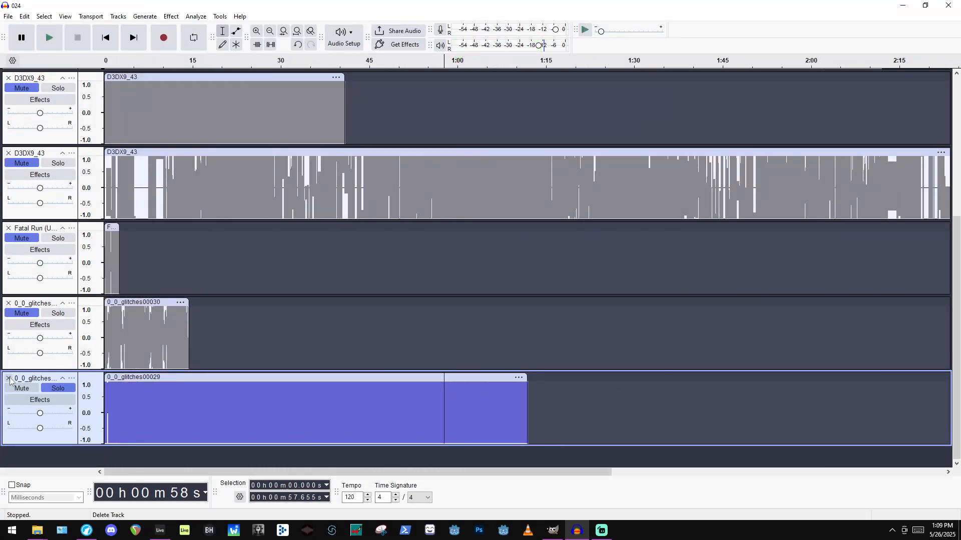
scroll(22, 380, "up", 2)
Start a raw data import and choose 10_10_lilboxy00035.psd from the 10_10_lilboxes folder inside BWgrid.
left_click(11, 16)
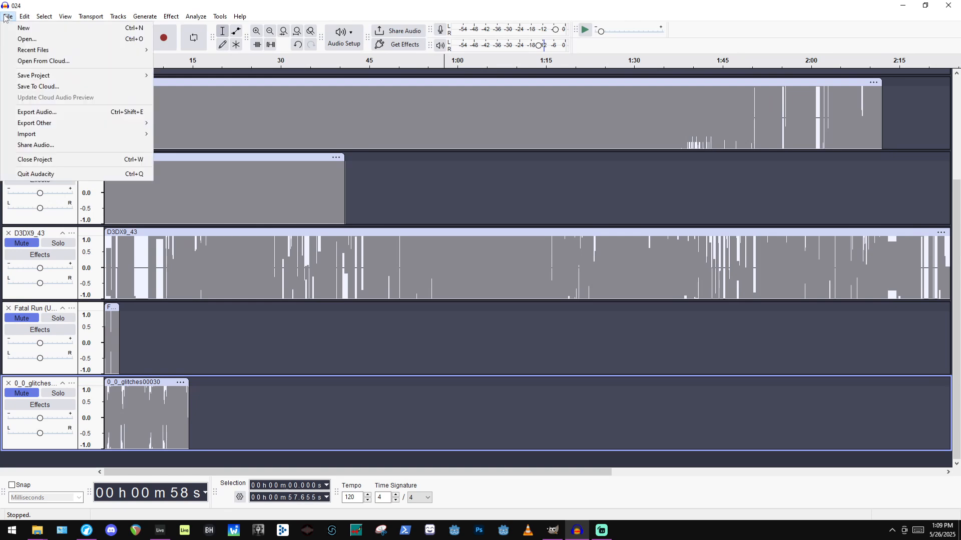
mouse_move(65, 134)
left_click(189, 171)
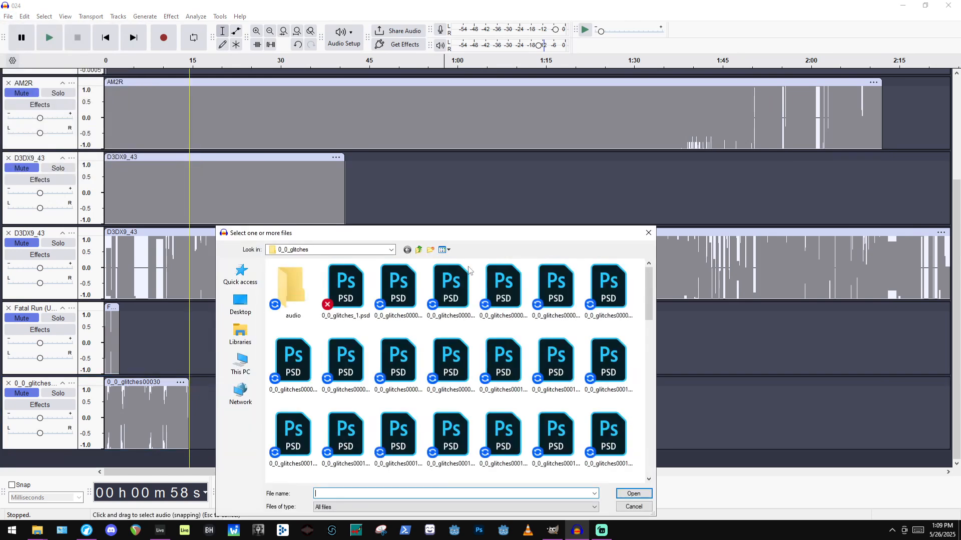
left_click(418, 252)
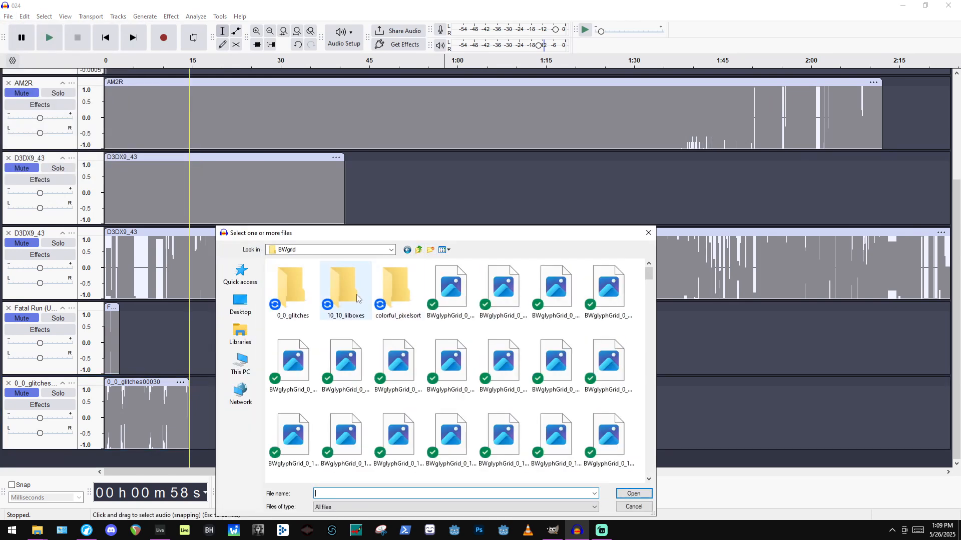
double_click(345, 286)
scroll(487, 374, "down", 7)
left_click(423, 321)
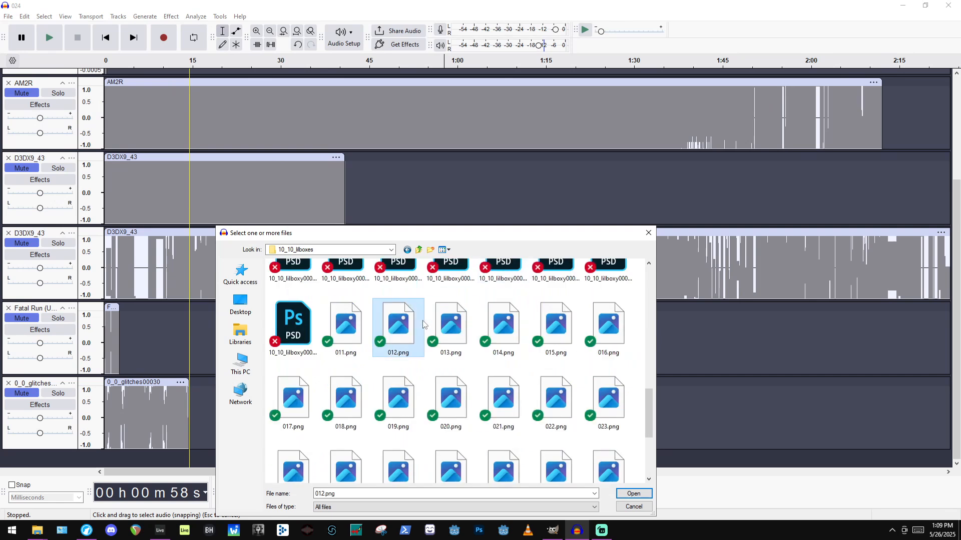
scroll(415, 338, "up", 3)
left_click(494, 403)
left_click(634, 494)
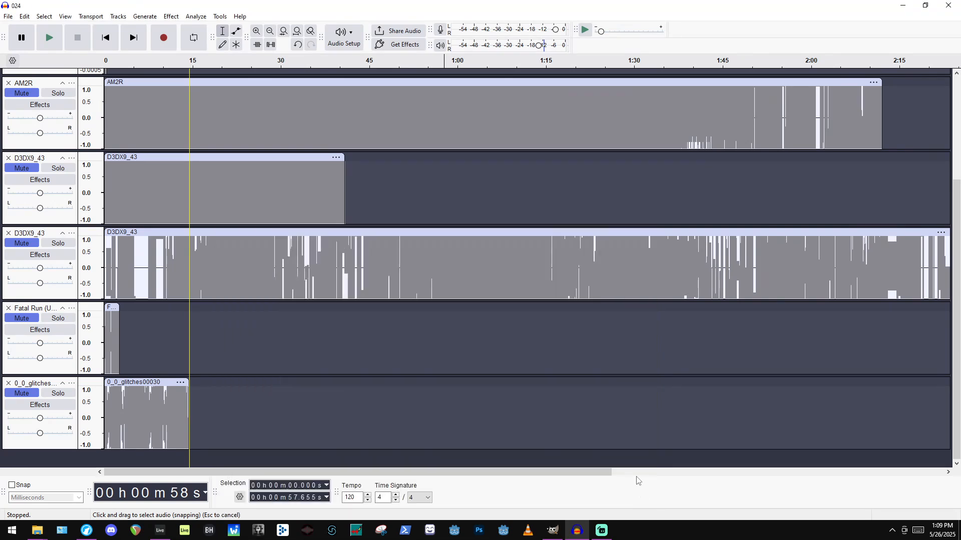
Set the encoding to Unsigned 8-bit PCM and import the 10_10_lilboxy00035 raw data.
left_click(503, 216)
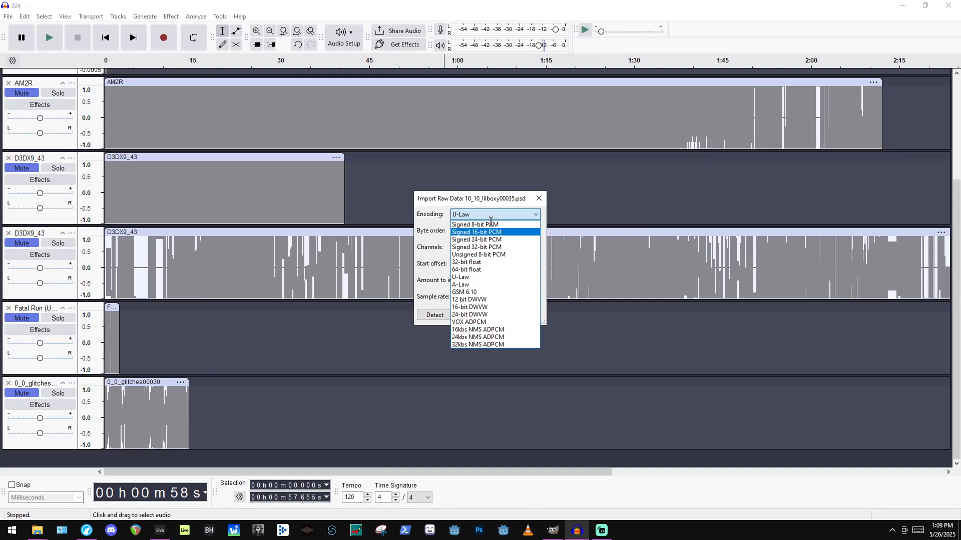
left_click(495, 255)
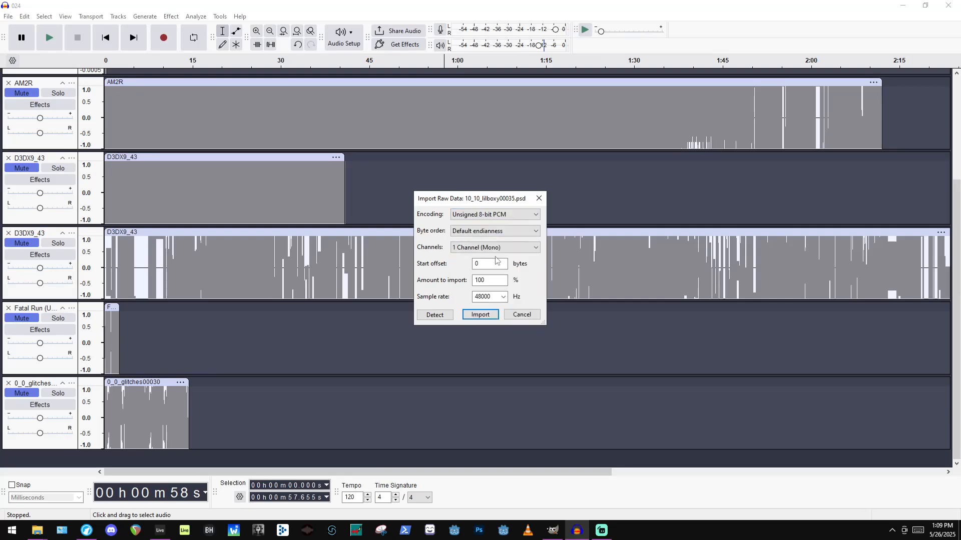
left_click(480, 315)
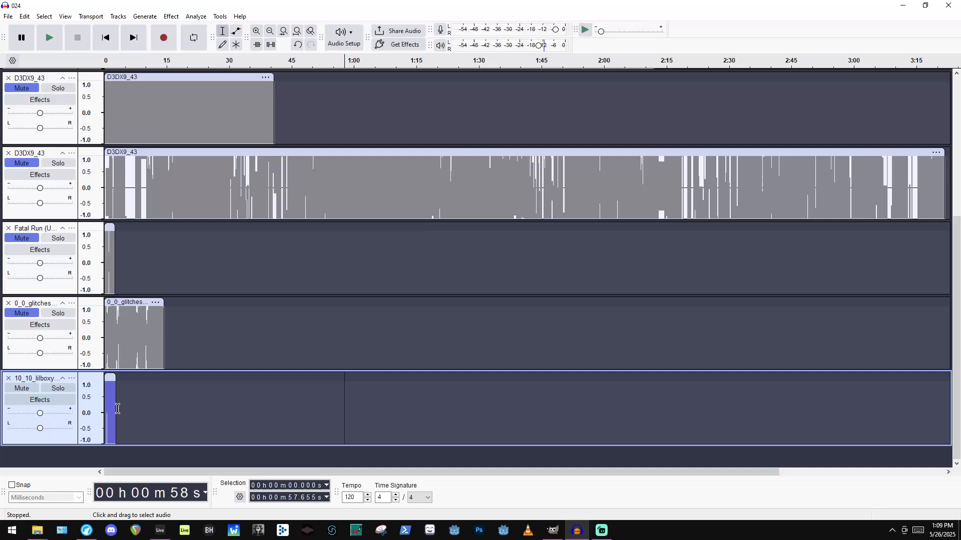
Solo the 10_10_lilboxy00035 track, select its clip, listen to it and stop playback.
left_click_drag(106, 408, 104, 407)
key("space")
scroll(118, 404, "up", 3)
scroll(118, 405, "up", 6)
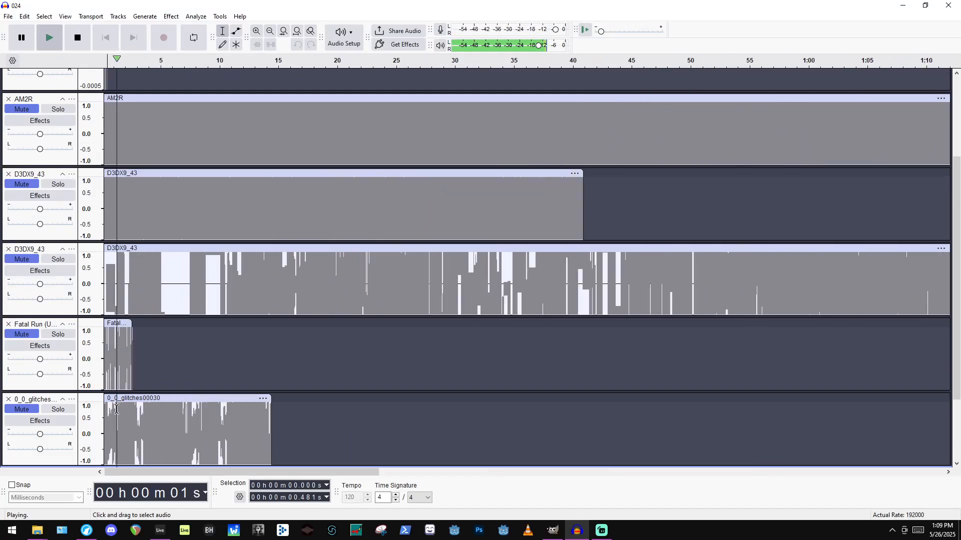
scroll(38, 350, "down", 3)
key("space")
key("space")
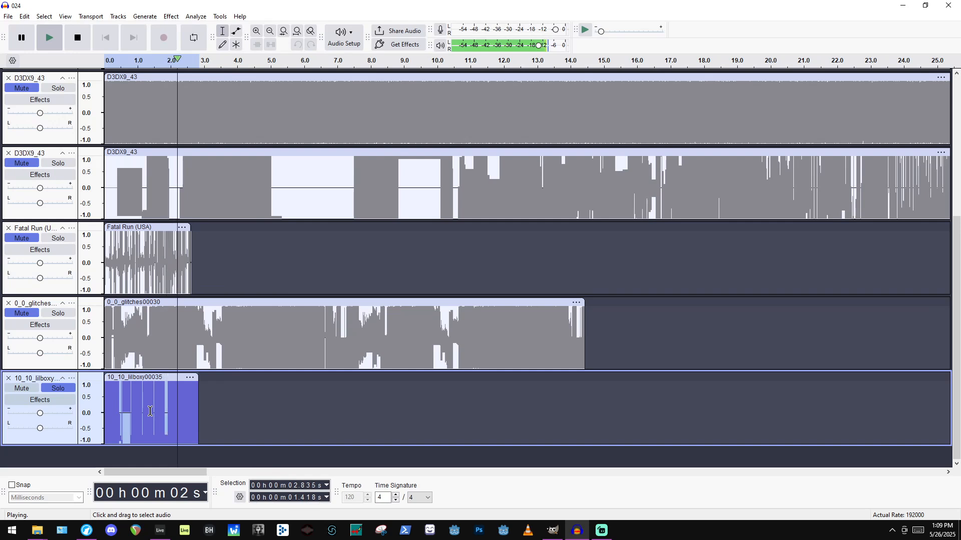
key("space")
key("space")
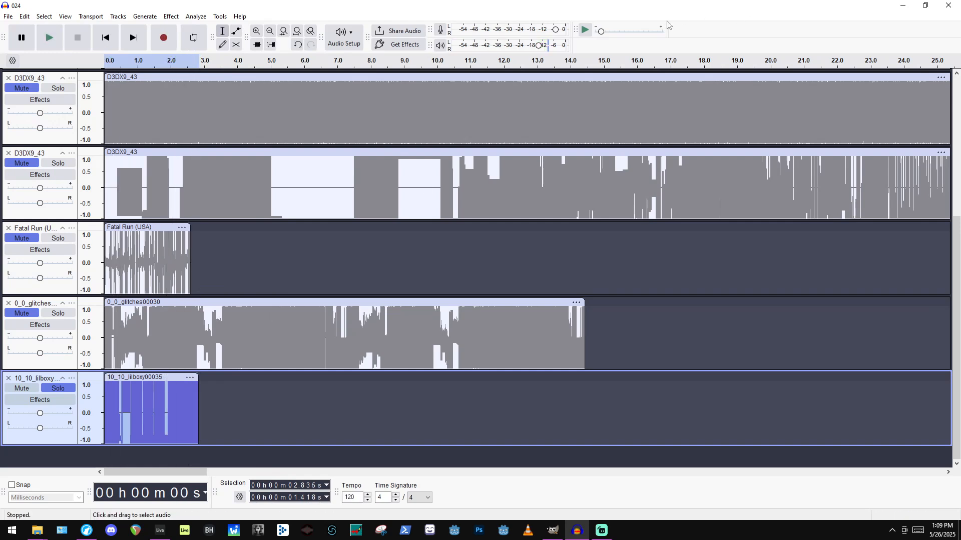
Play the selected 10_10_lilboxy00035 clip at the reduced playback speed and examine its waveform.
left_click(584, 30)
scroll(169, 169, "down", 3)
scroll(119, 167, "up", 2)
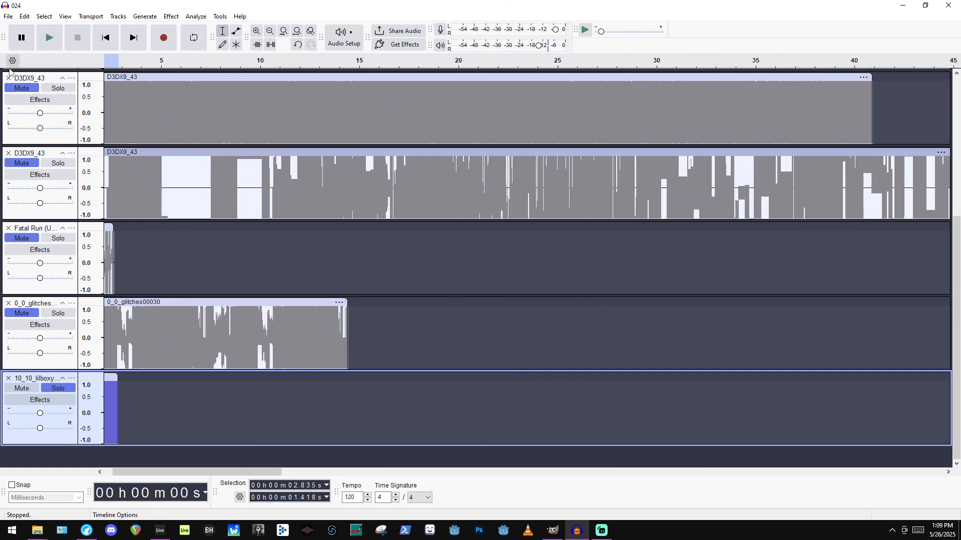
Unmute all tracks and turn off solo on the 10_10_lilboxy00035 track so that every track is audible.
left_click(17, 90)
left_click(56, 89)
left_click(56, 89)
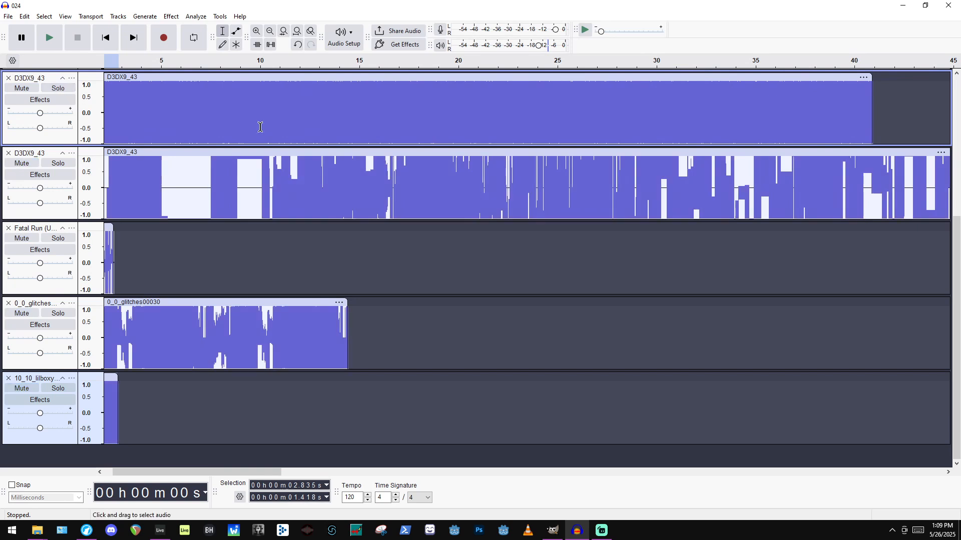
scroll(225, 125, "up", 5)
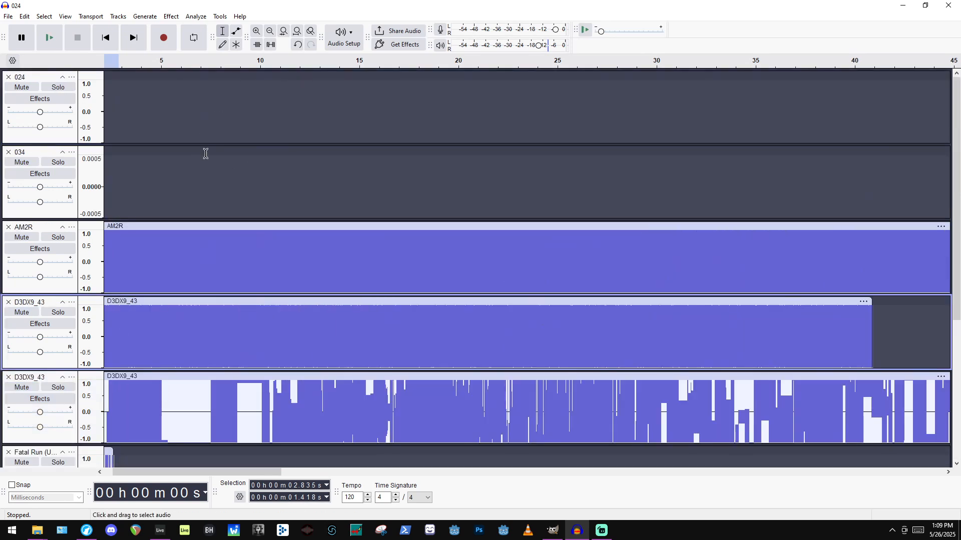
scroll(138, 155, "down", 2)
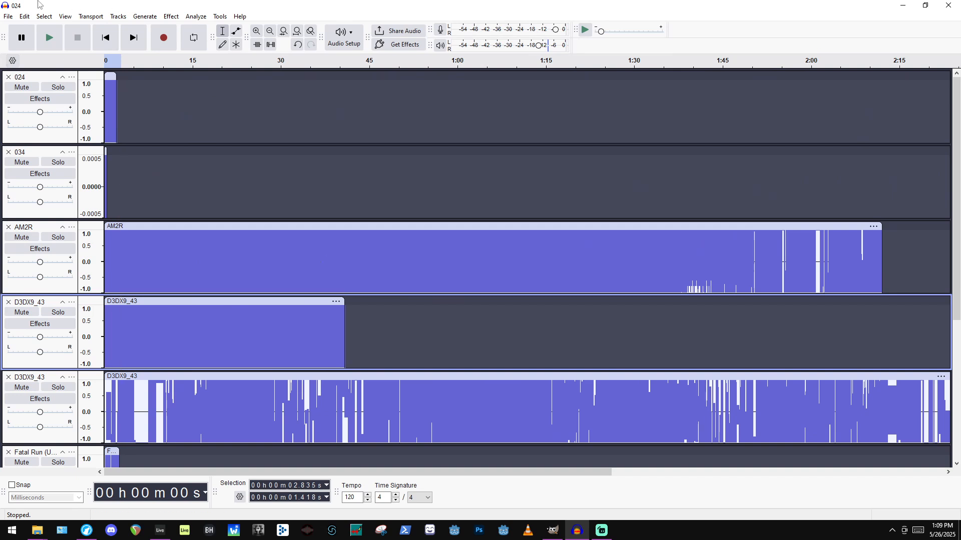
Export all tracks as separate FLAC files named by track into the GlitchVideo6 folder and dismiss the export report.
left_click(9, 17)
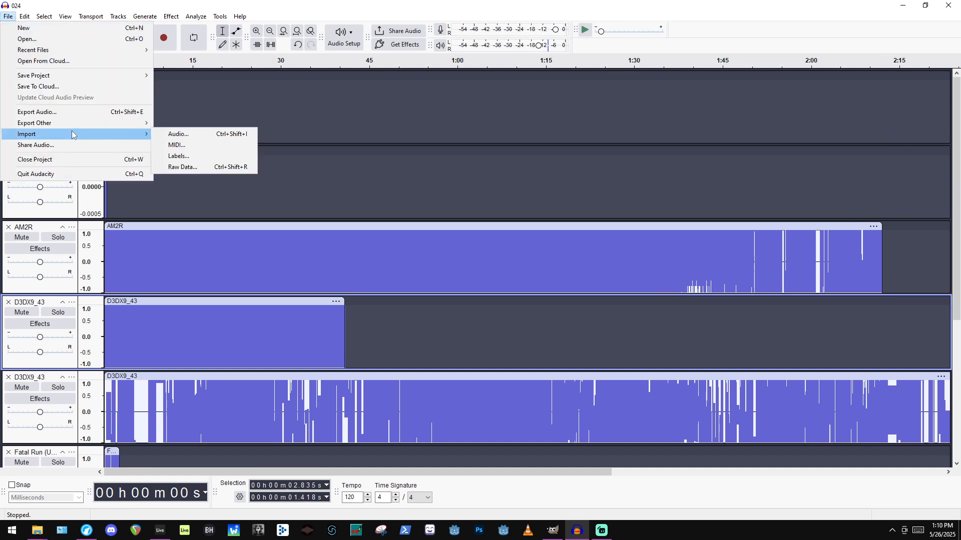
left_click(67, 111)
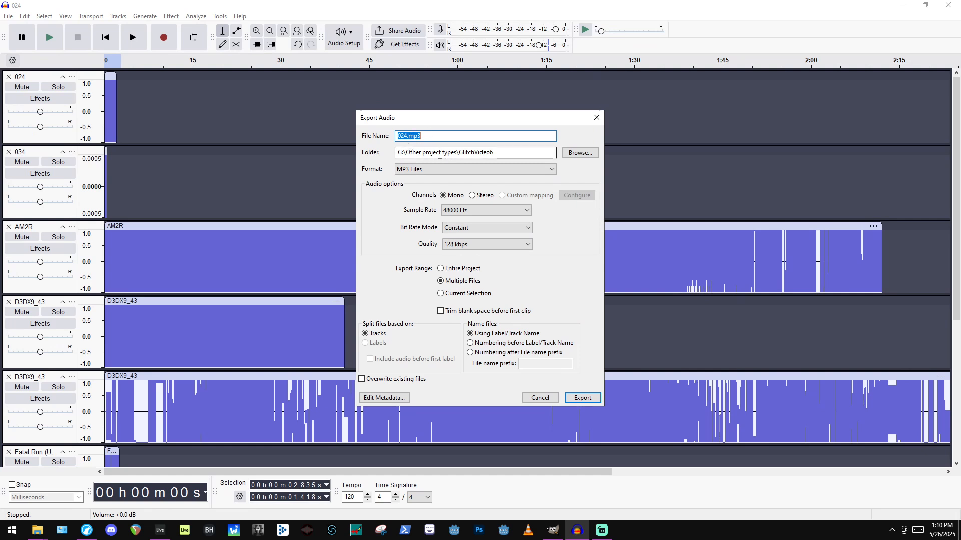
left_click(486, 168)
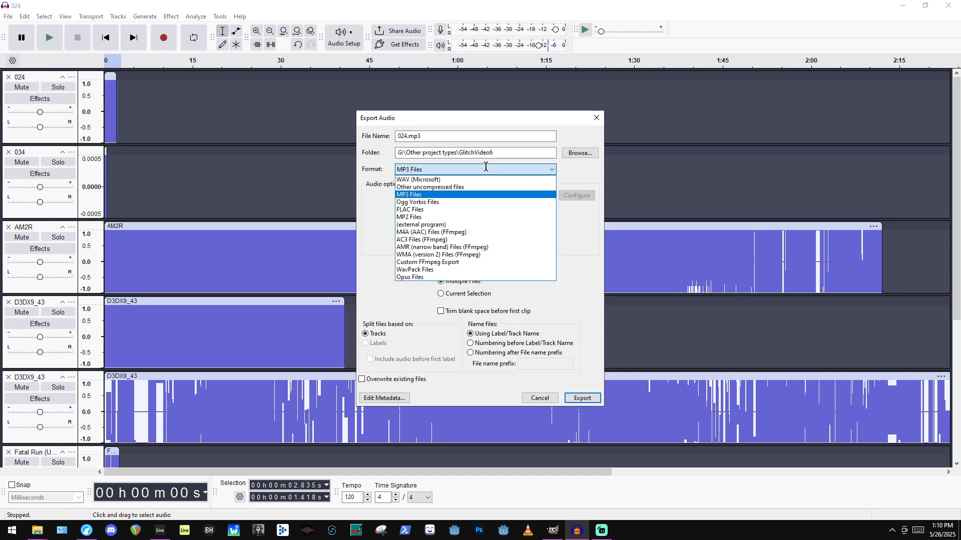
left_click(485, 168)
left_click(487, 170)
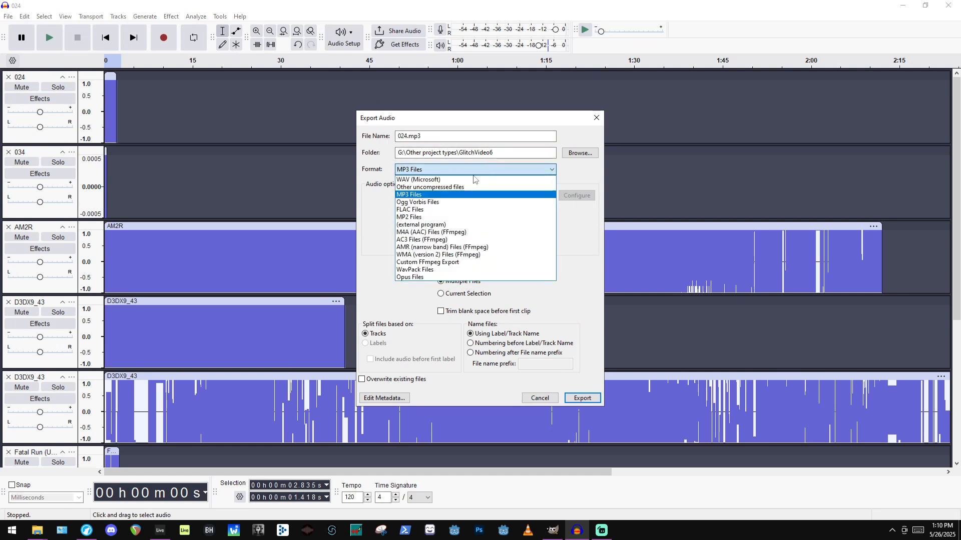
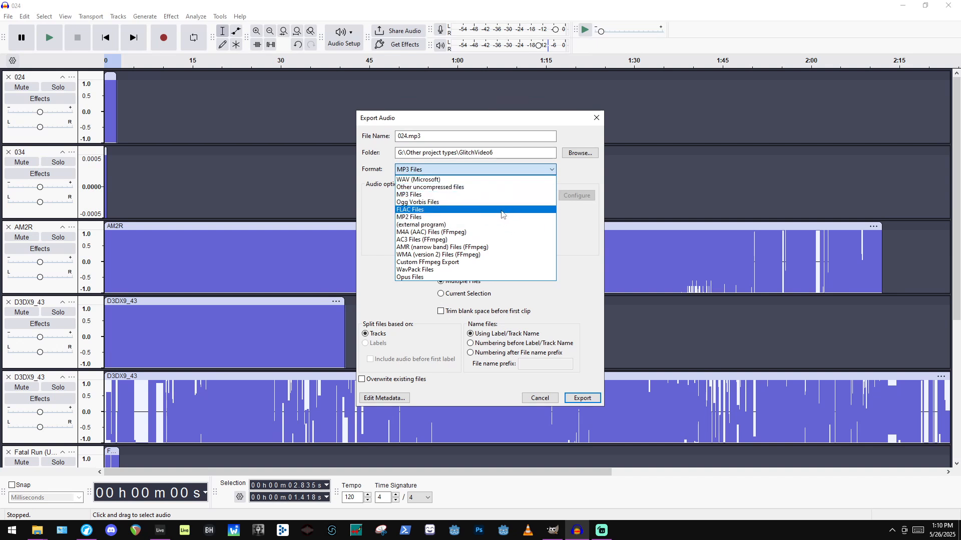
left_click(481, 211)
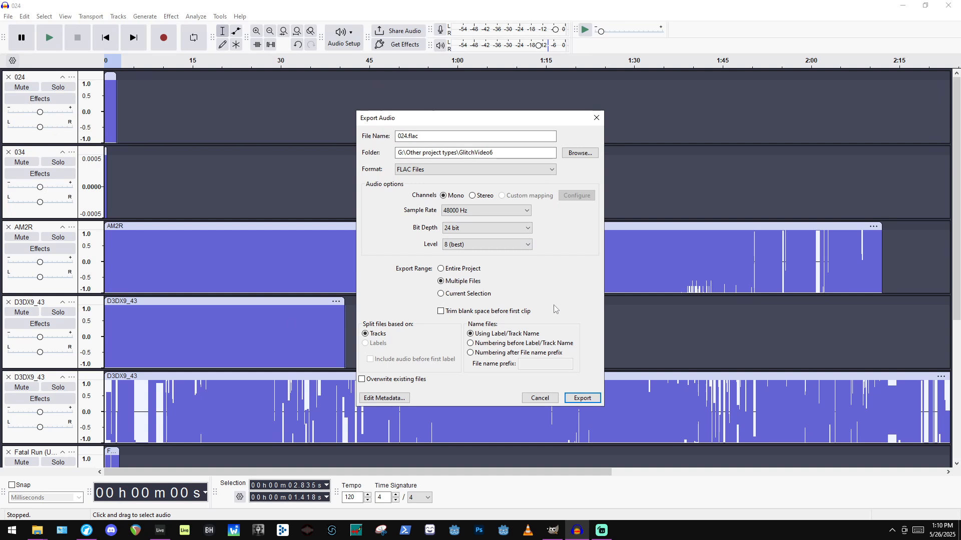
left_click(598, 398)
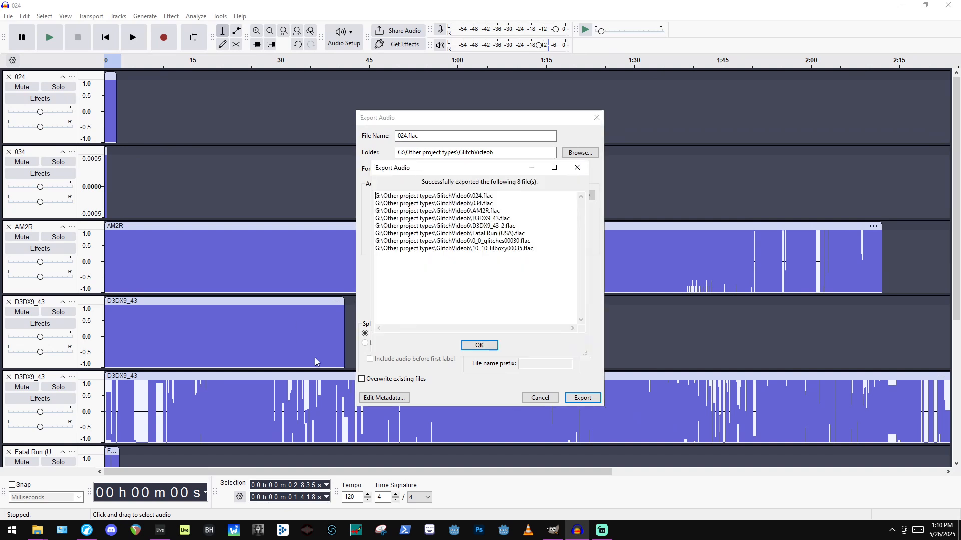
left_click(488, 348)
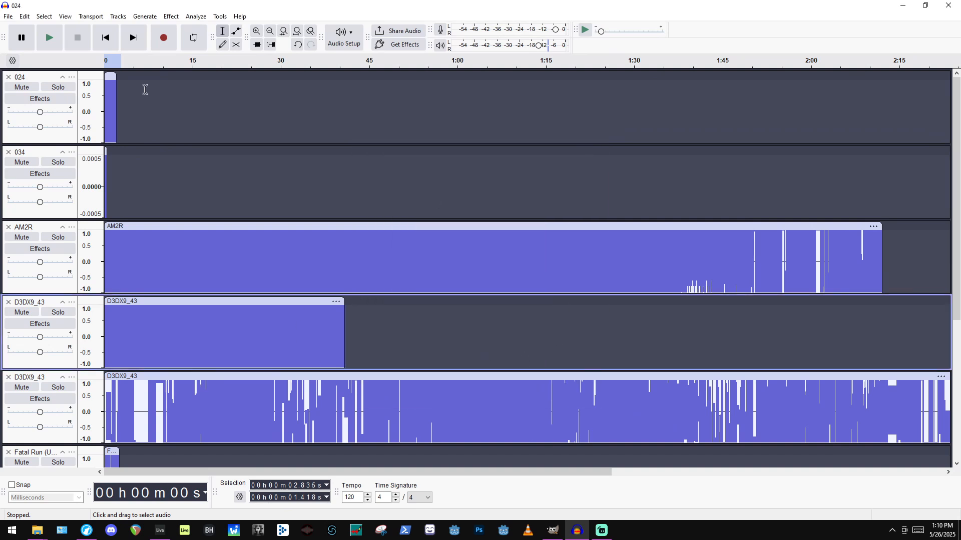
Switch to the web browser, load gimp.org in a new tab and open the download page for GIMP 3.0.4.
left_click(553, 529)
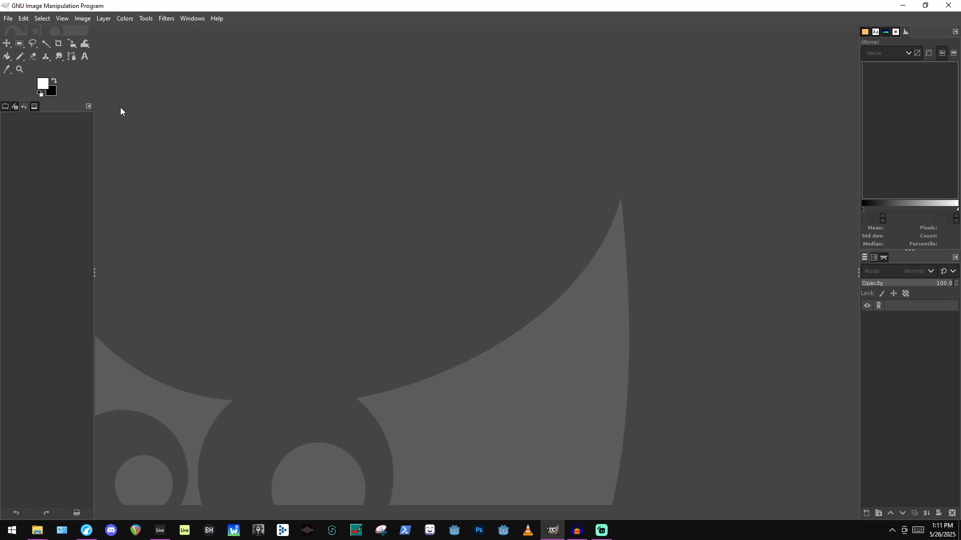
left_click(87, 530)
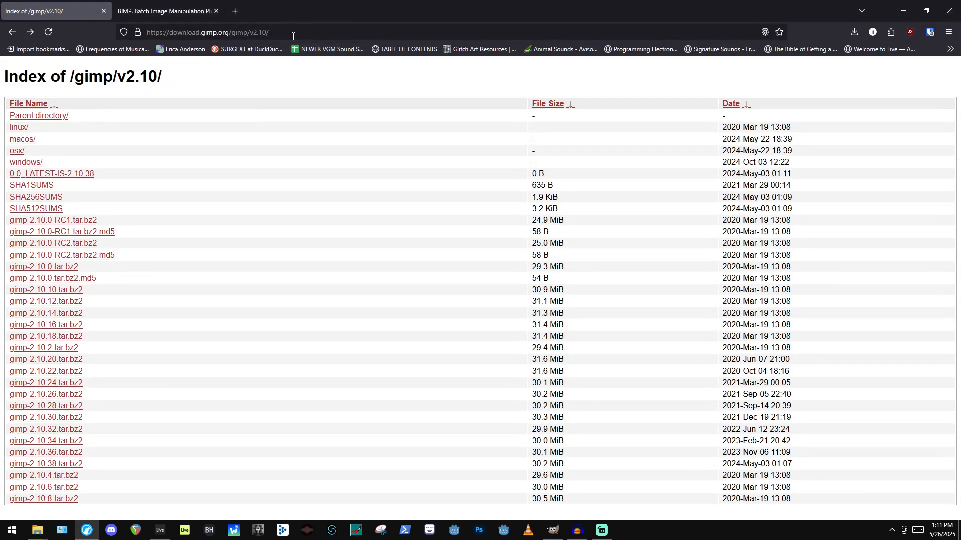
left_click(235, 11)
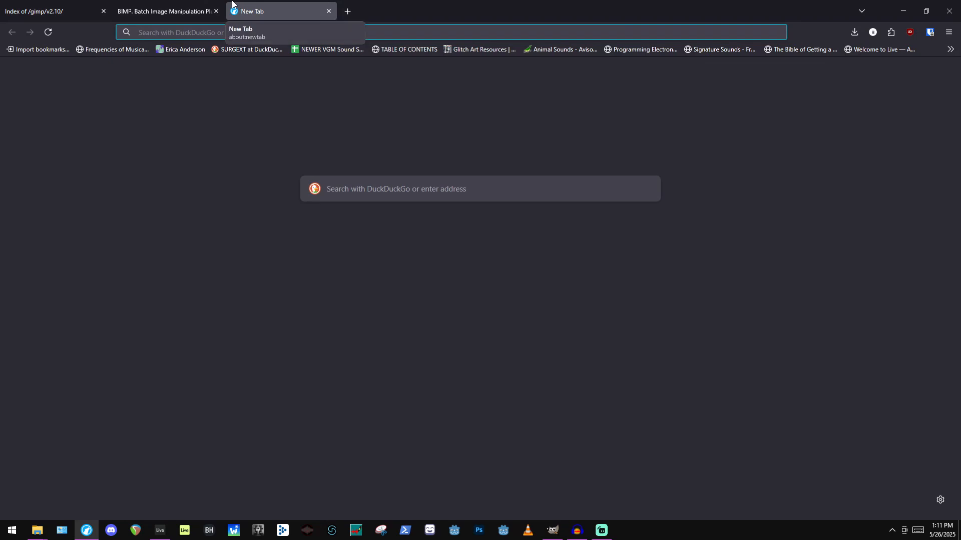
type("gimp.org")
key("Return")
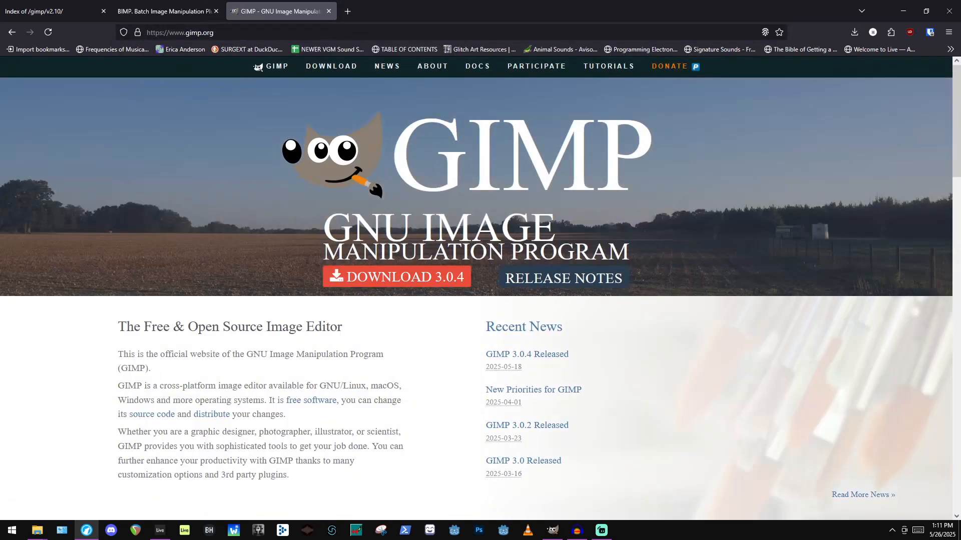
left_click(403, 279)
Find the Older Downloads section on the GIMP downloads page and open its download.gimp.org link to previous Windows installers.
scroll(438, 251, "down", 5)
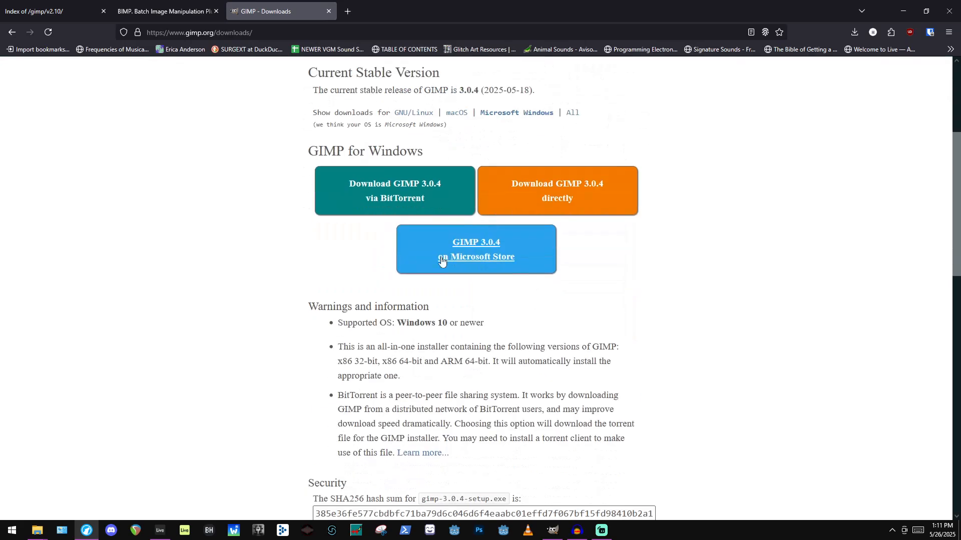
scroll(434, 229, "up", 5)
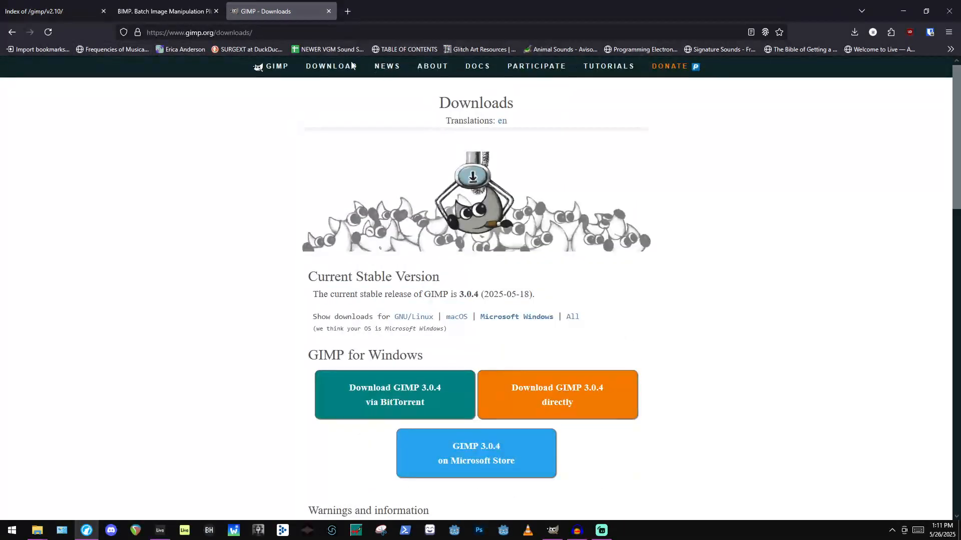
scroll(491, 143, "down", 5)
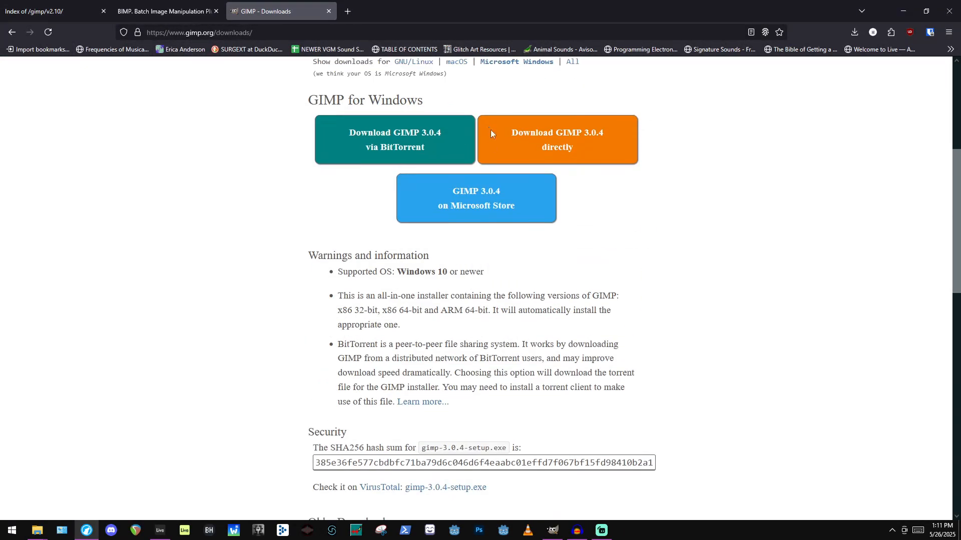
scroll(495, 148, "down", 10)
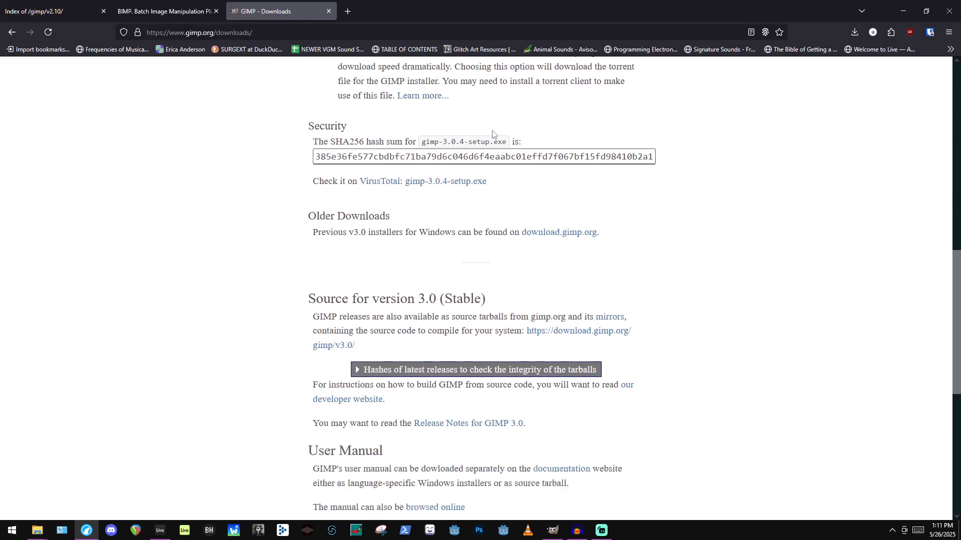
scroll(488, 148, "down", 3)
scroll(485, 258, "up", 7)
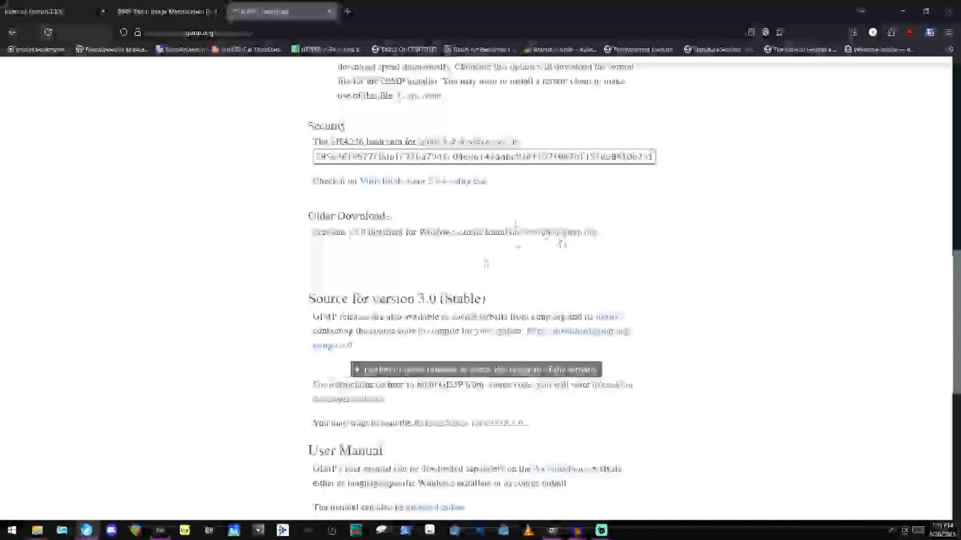
left_click_drag(323, 235, 456, 233)
left_click(355, 234)
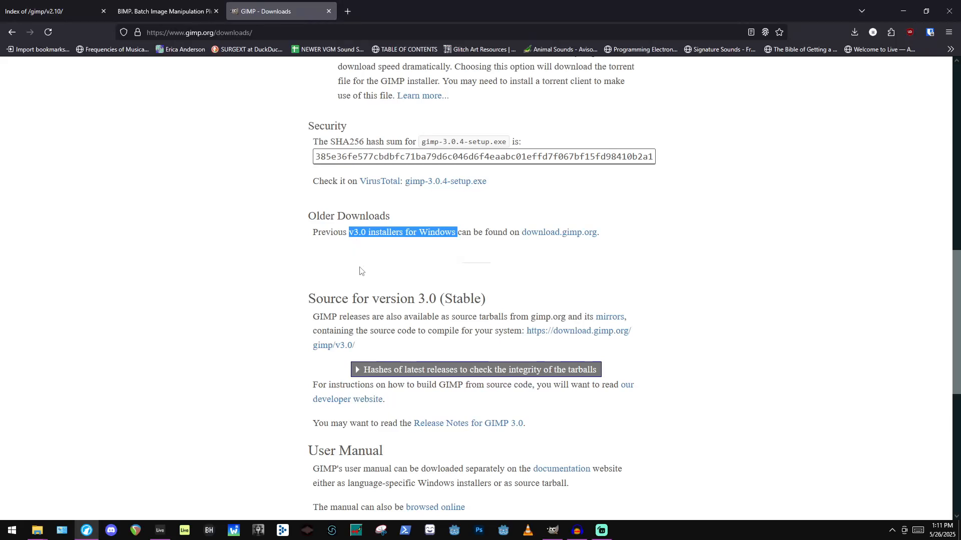
left_click(474, 233)
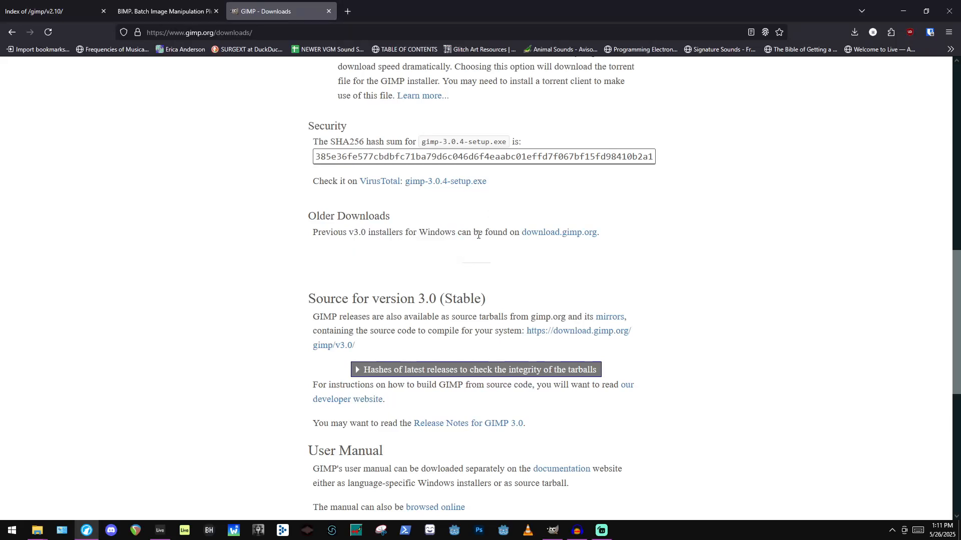
left_click(585, 232)
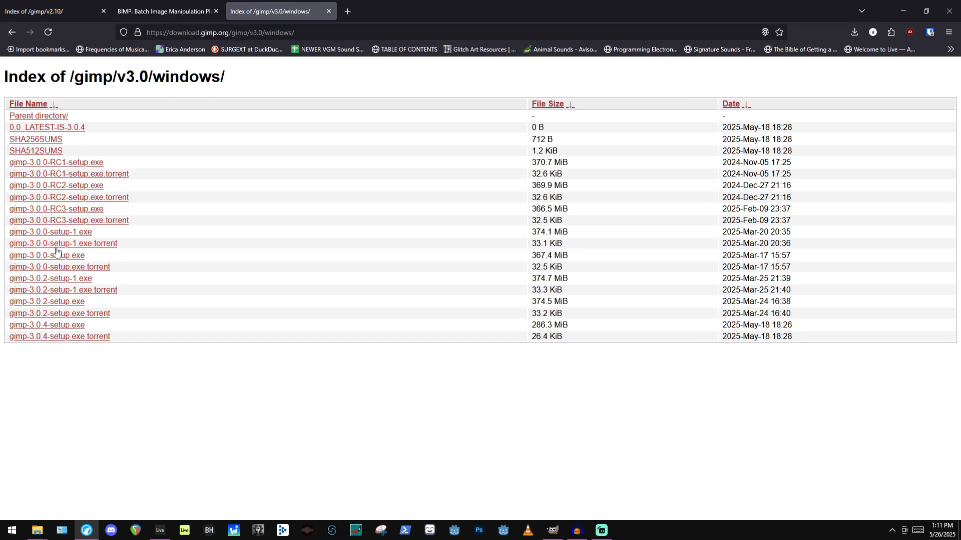
Go up to the main gimp directory index and open the windows folder inside v2.10.
left_click(44, 117)
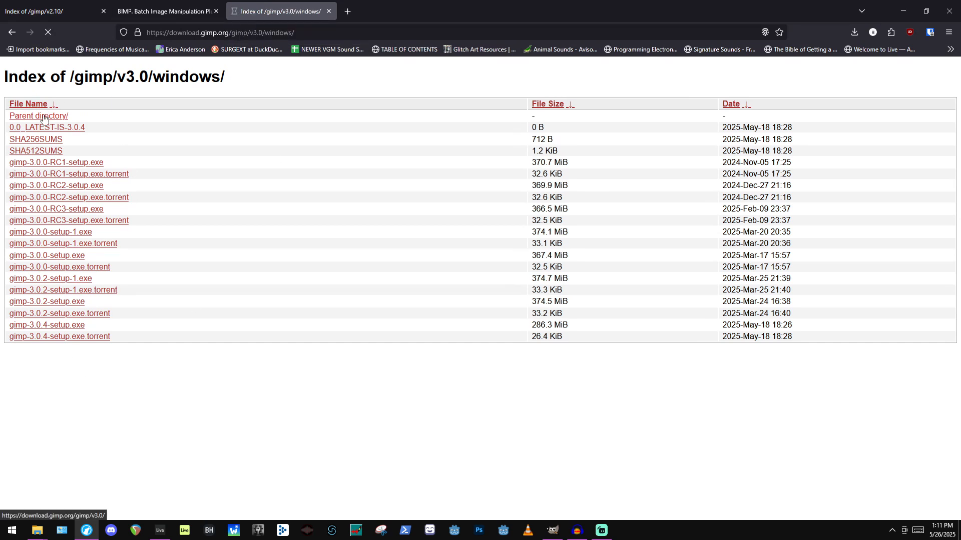
left_click(45, 118)
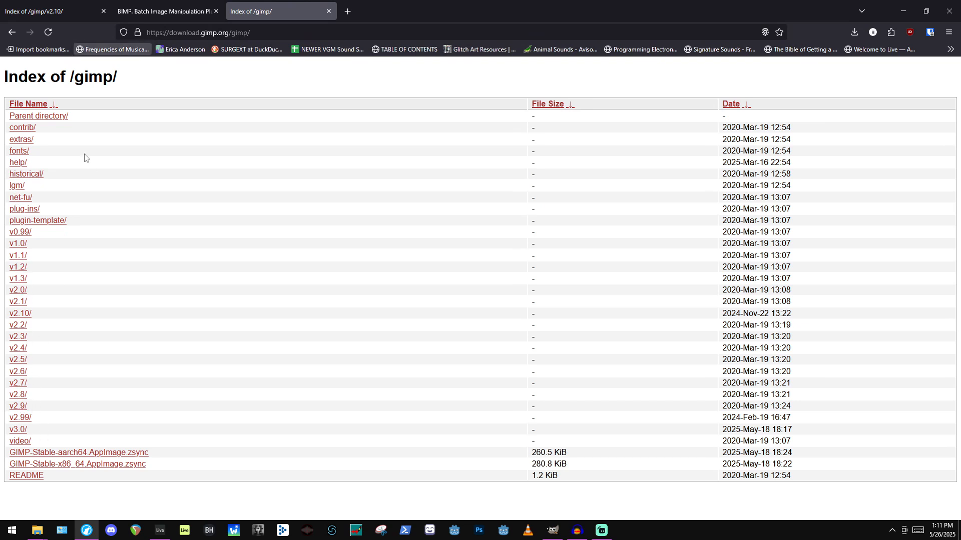
left_click(20, 315)
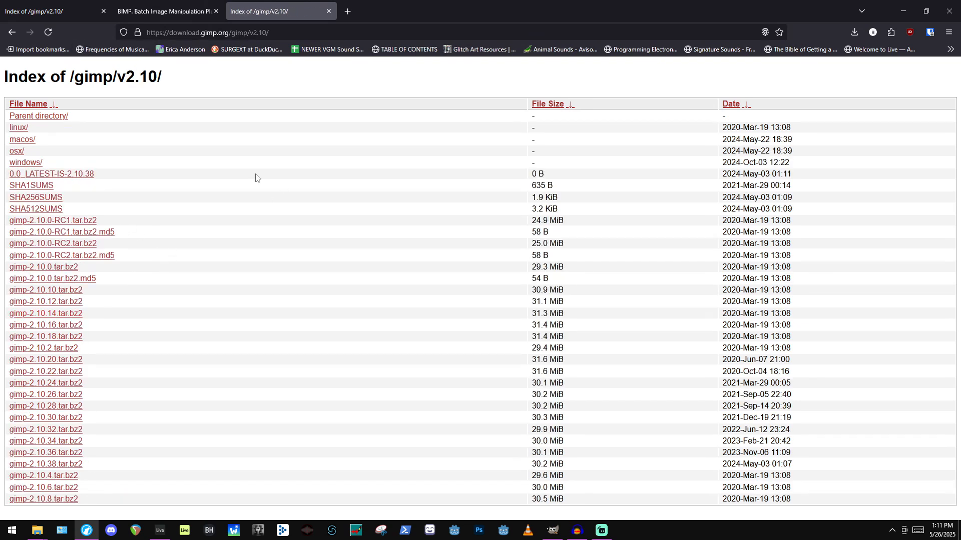
left_click(20, 164)
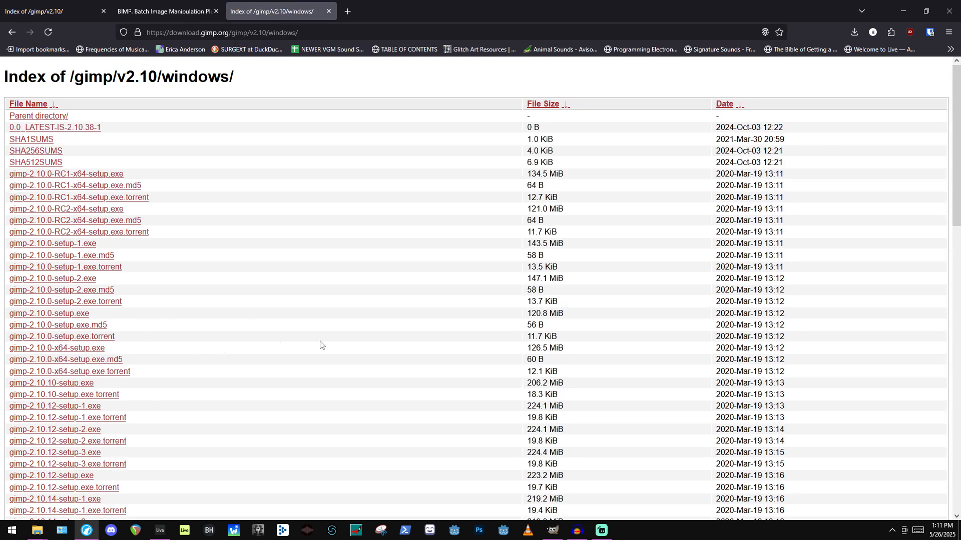
Examine the GIMP 2.10 Windows installer list and check the file size and date of gimp-2.10.38-setup-1.exe.
scroll(170, 250, "down", 12)
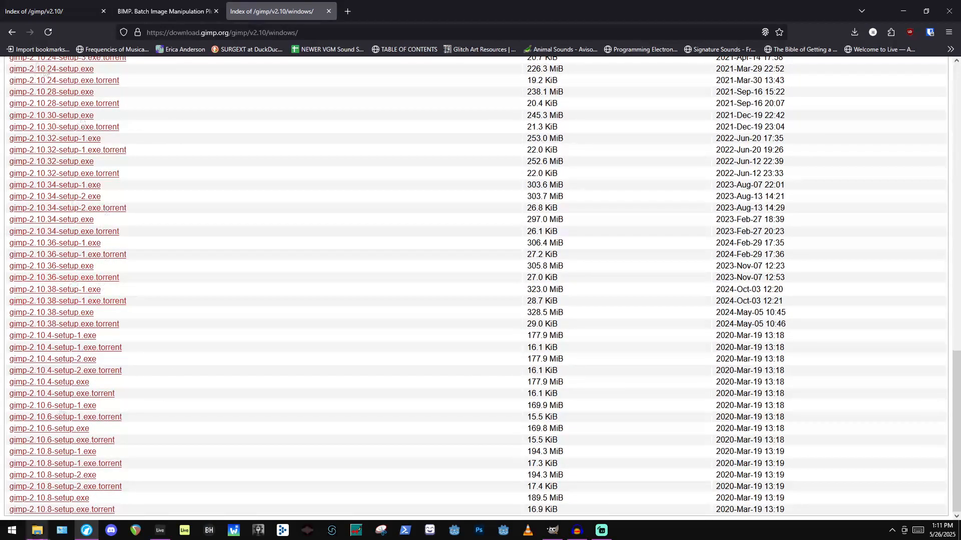
scroll(57, 309, "up", 15)
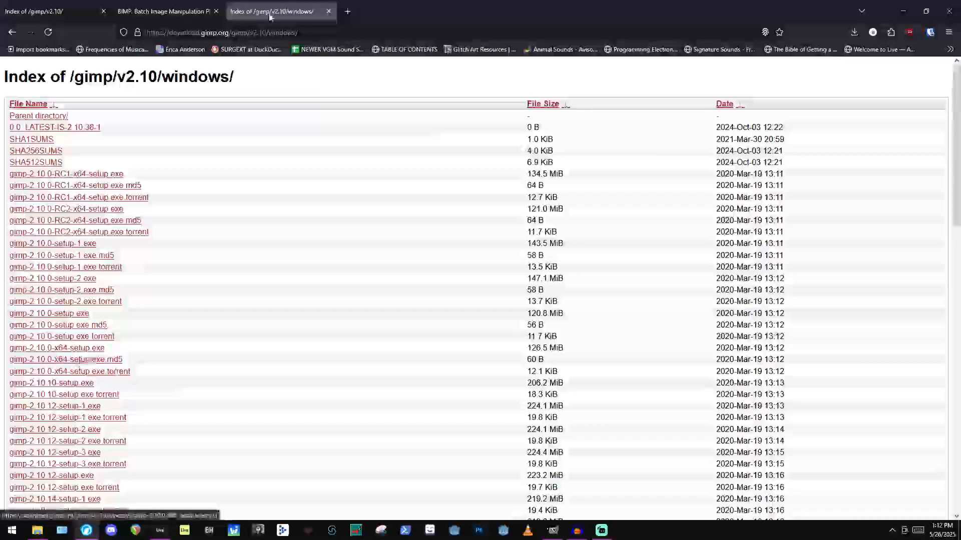
left_click(153, 5)
left_click(84, 4)
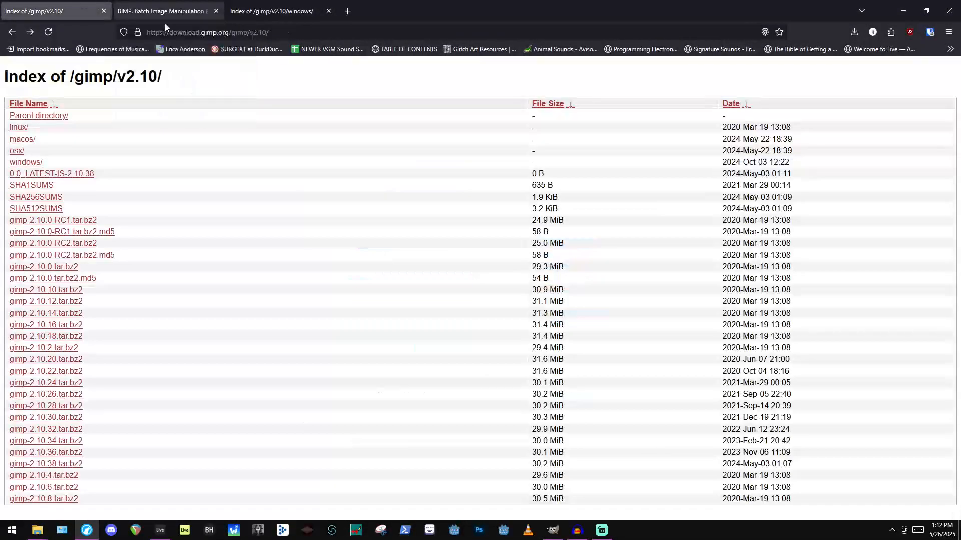
left_click(257, 11)
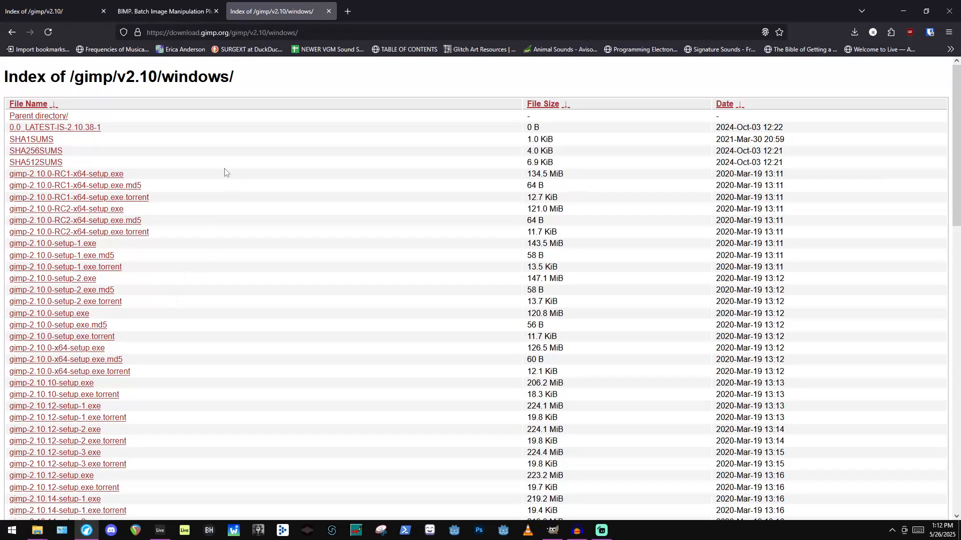
scroll(479, 408, "down", 10)
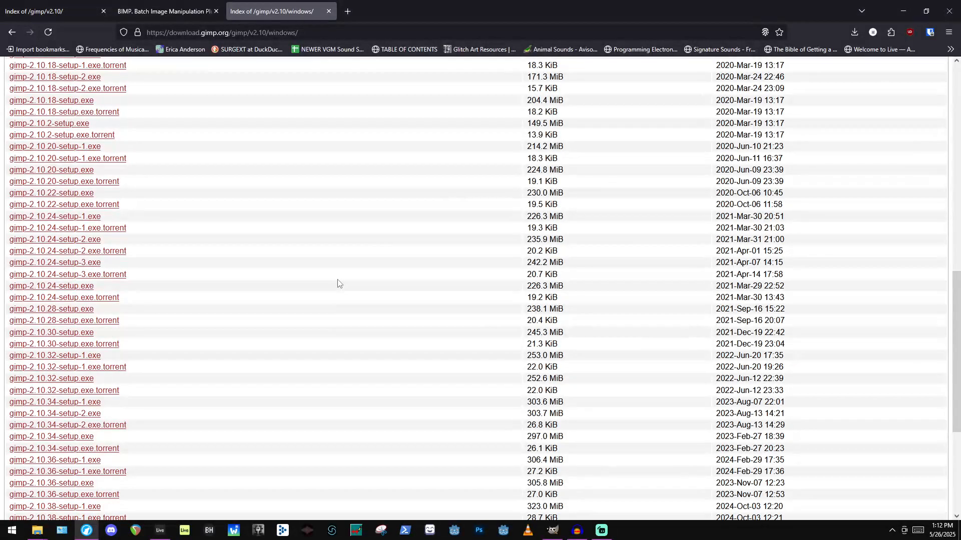
scroll(330, 265, "down", 4)
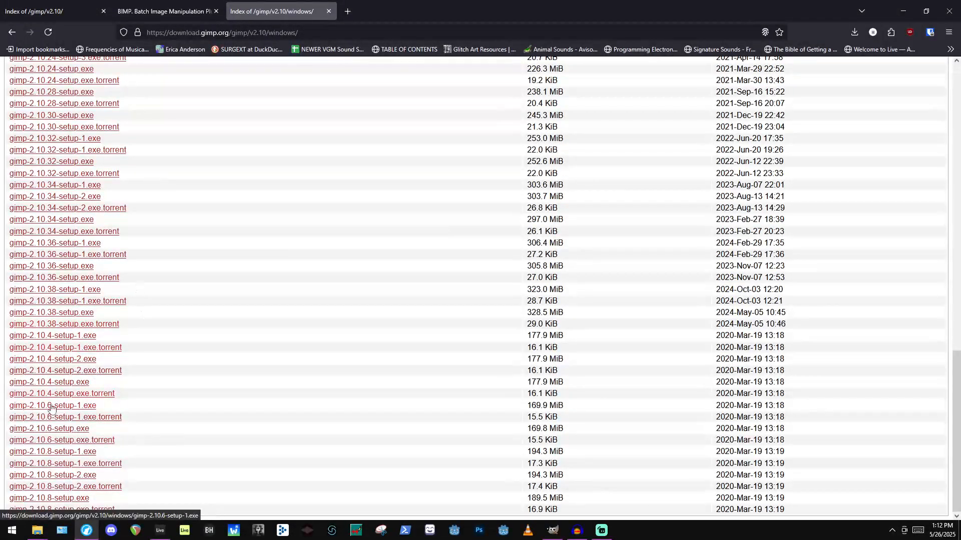
left_click_drag(161, 312, 18, 289)
left_click(184, 314)
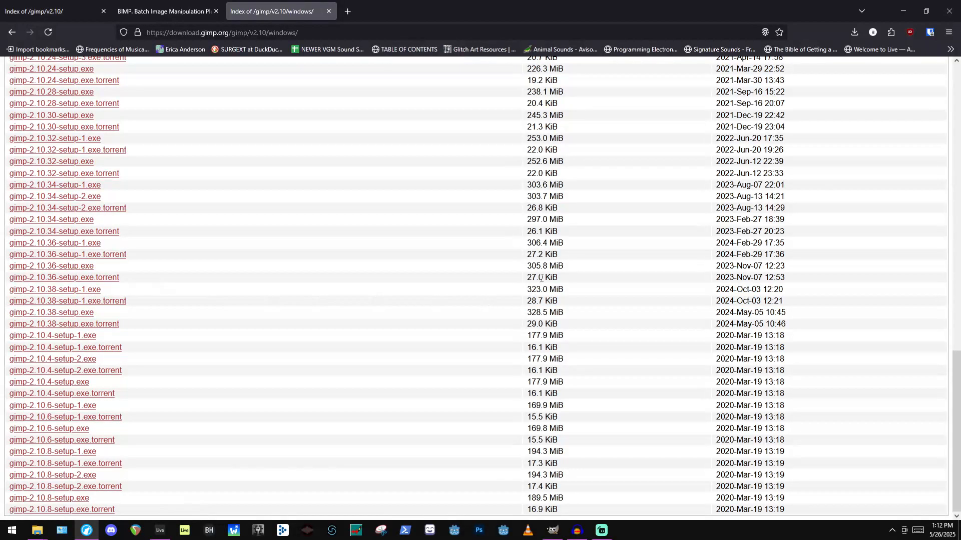
left_click_drag(519, 288, 755, 289)
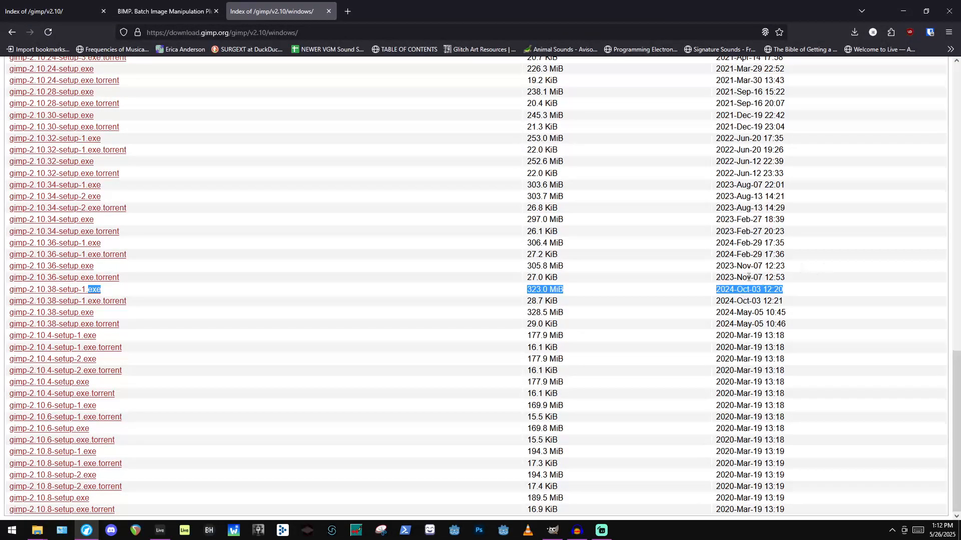
Clear the selection in the installer list and show the BIMP Batch Image Manipulation Plugin page.
left_click(594, 247)
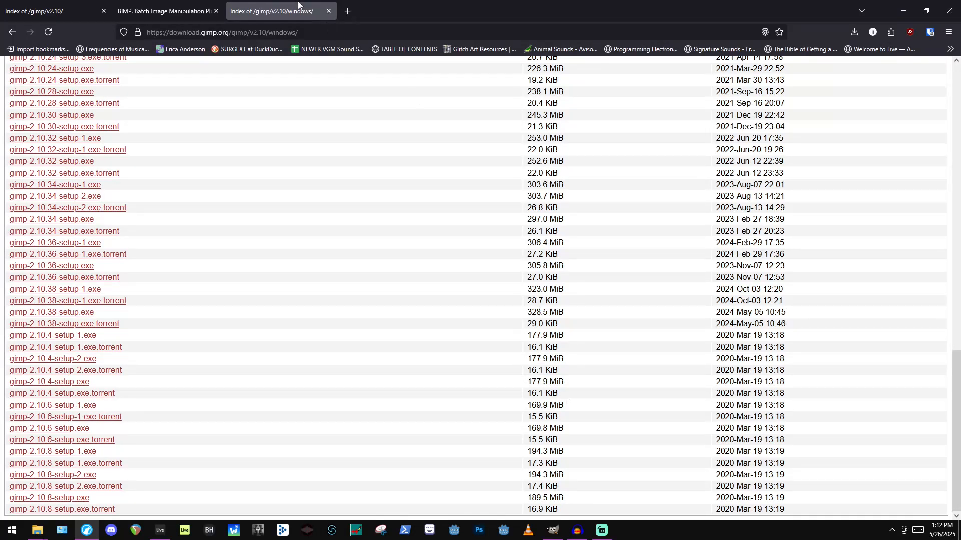
left_click(167, 7)
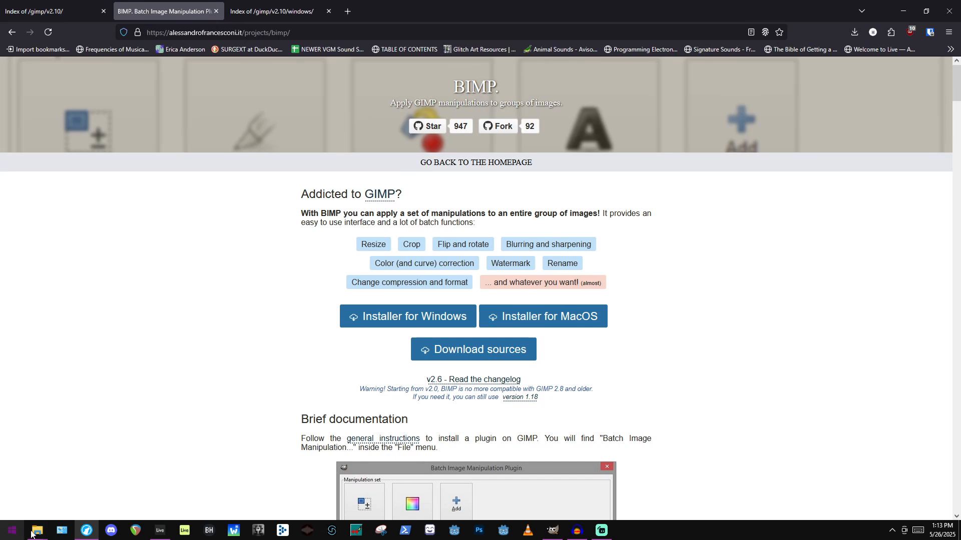
Switch to the GIMP folder in File Explorer and open sg-save-all.scm from the scripts folder inside 2.10.
mouse_move(42, 527)
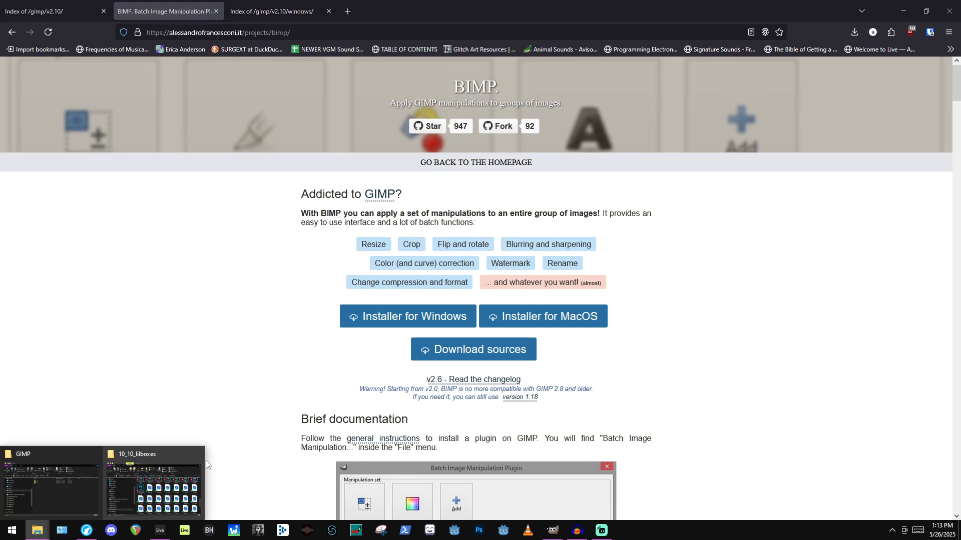
left_click(21, 486)
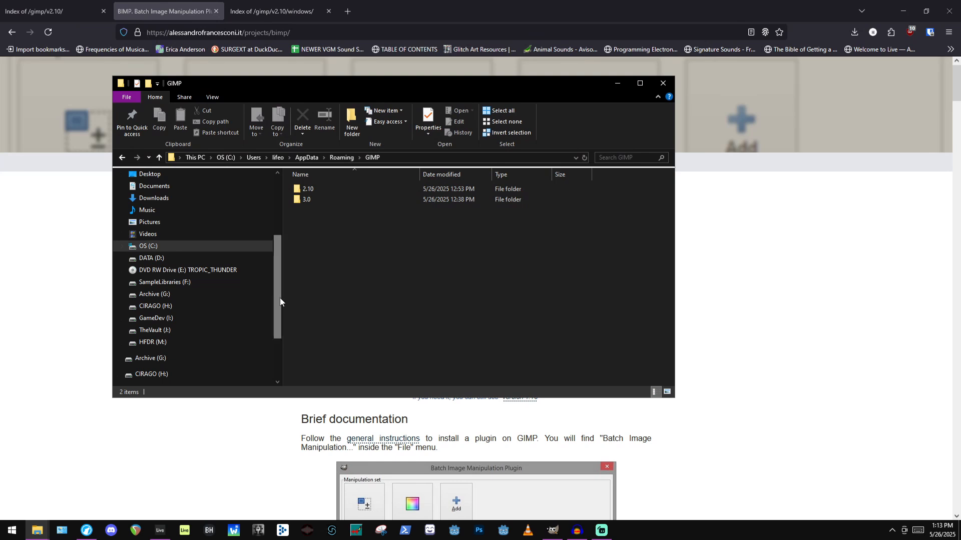
left_click(376, 197)
double_click(377, 190)
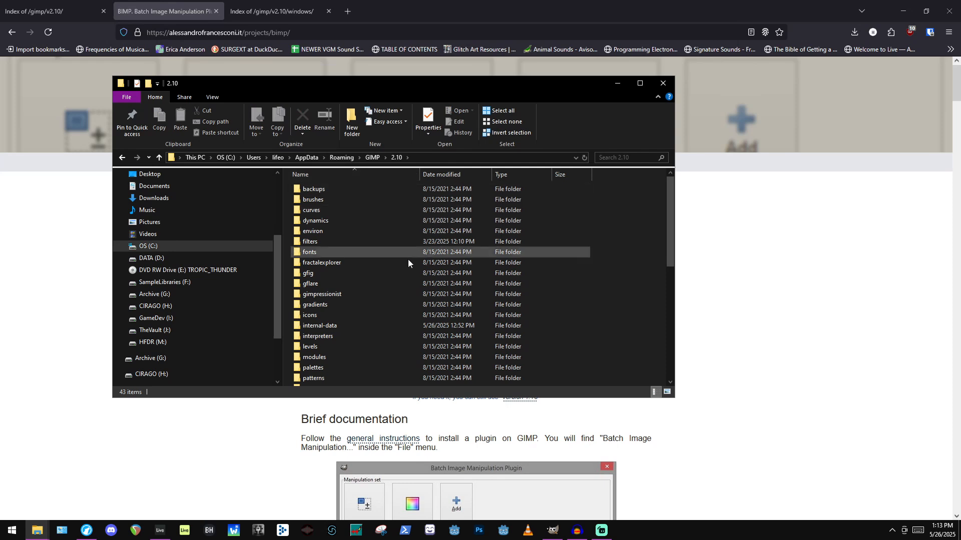
scroll(401, 259, "down", 8)
scroll(376, 231, "up", 4)
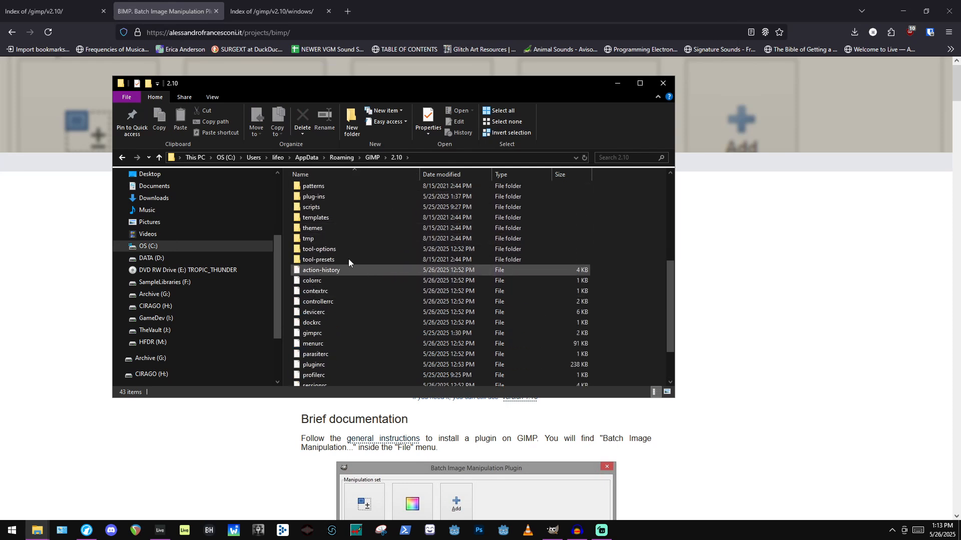
double_click(358, 207)
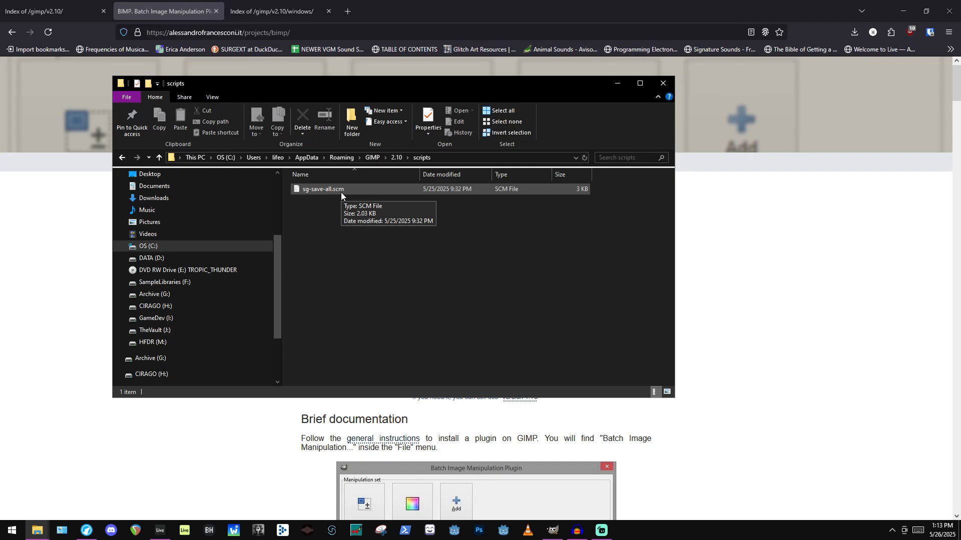
double_click(341, 192)
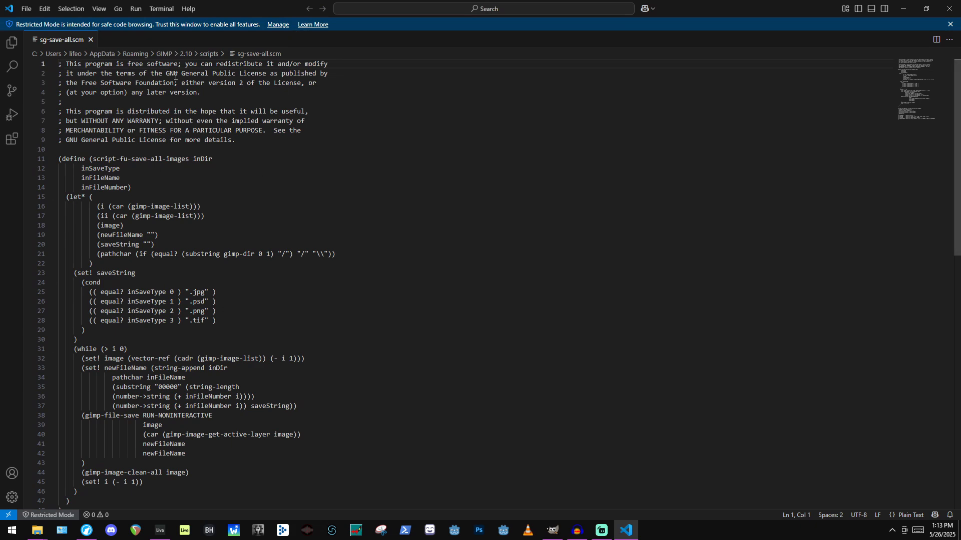
Read through the sg-save-all.scm script, from its license header to the script-fu-register block.
scroll(191, 185, "down", 2)
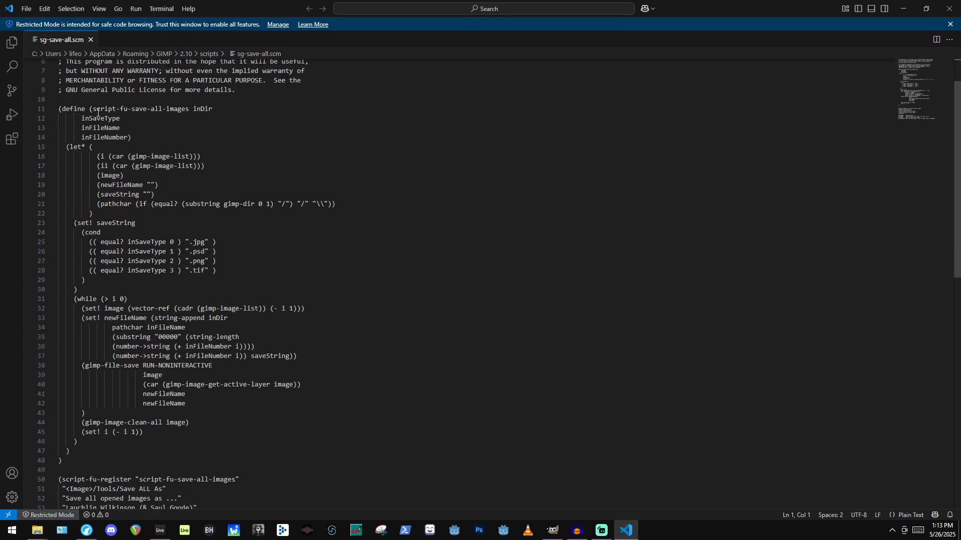
scroll(98, 112, "down", 6)
scroll(120, 117, "up", 5)
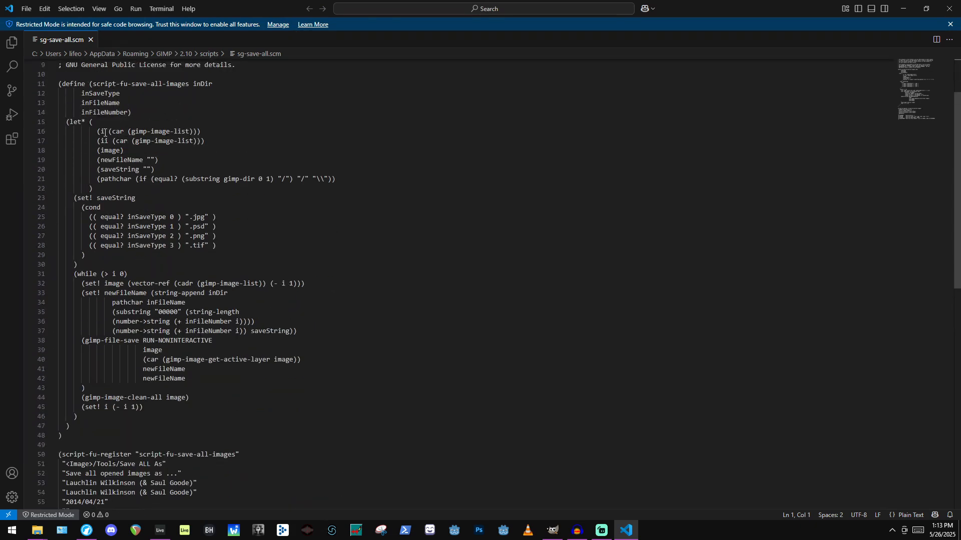
scroll(171, 277, "down", 5)
scroll(120, 300, "up", 6)
scroll(87, 121, "up", 1)
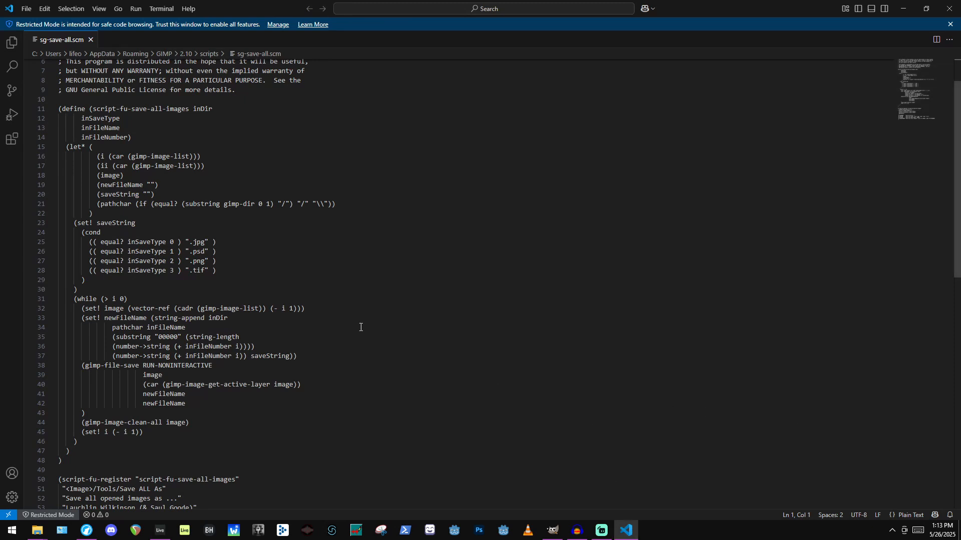
Locate the psd entries in the script's saveString conditions and in its Save File Type option list.
double_click(199, 252)
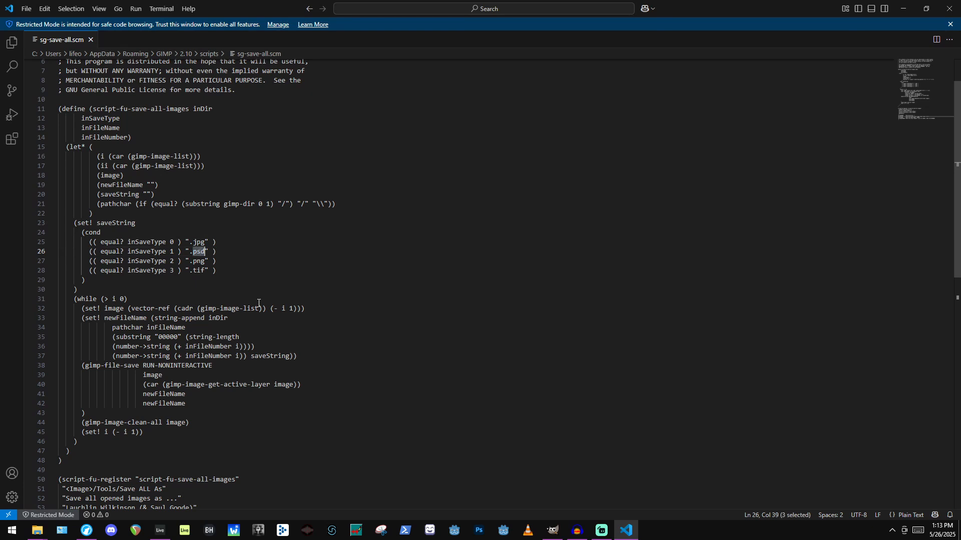
scroll(228, 417, "down", 2)
scroll(228, 417, "down", 2)
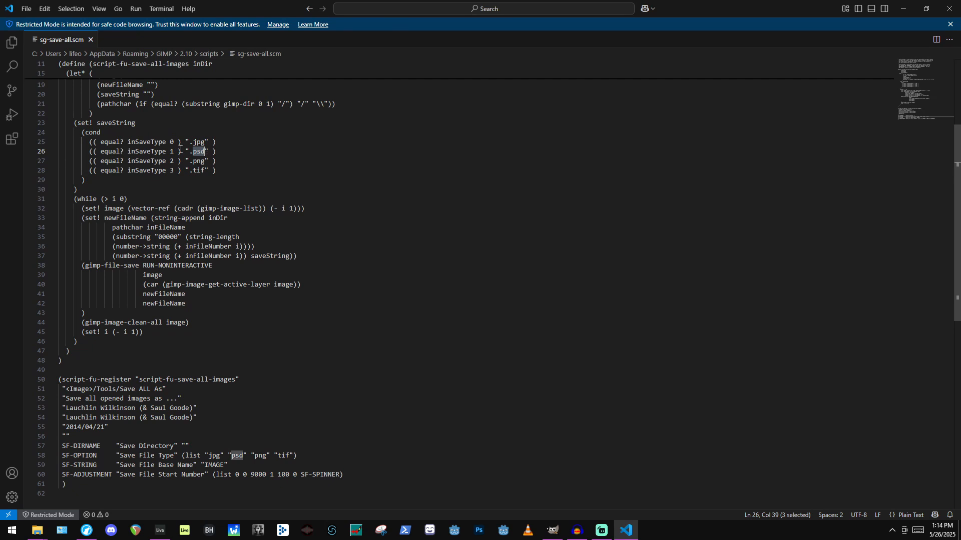
left_click(240, 453)
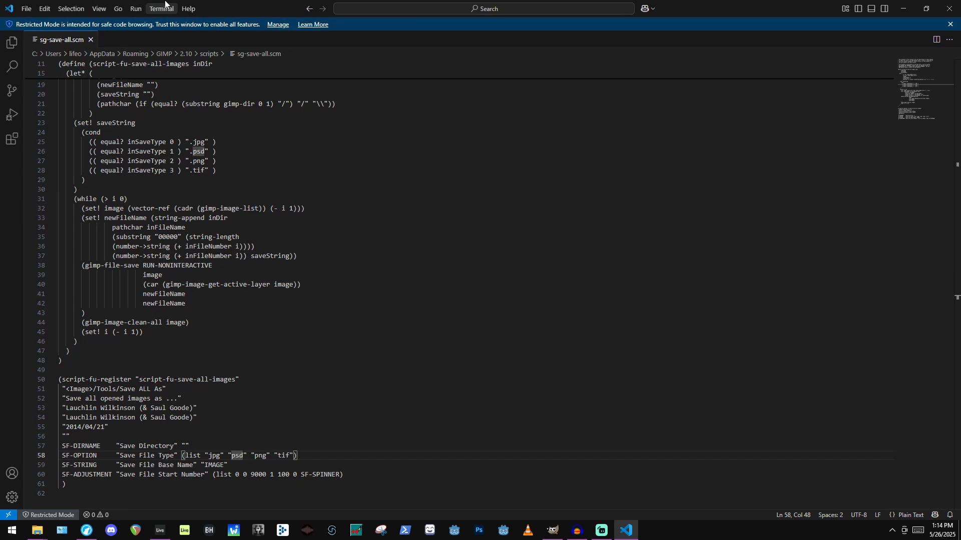
left_click(527, 284)
scroll(582, 254, "up", 5)
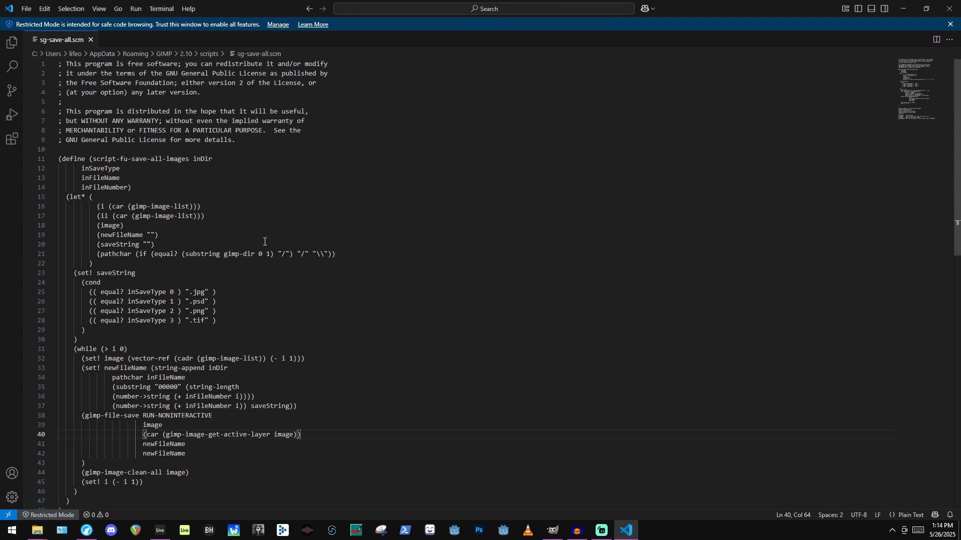
scroll(273, 246, "down", 5)
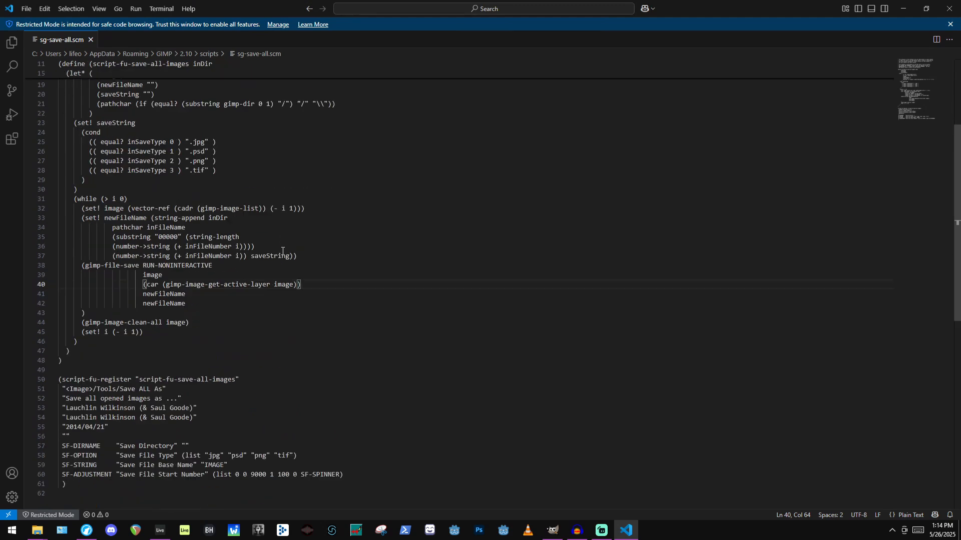
left_click(201, 151)
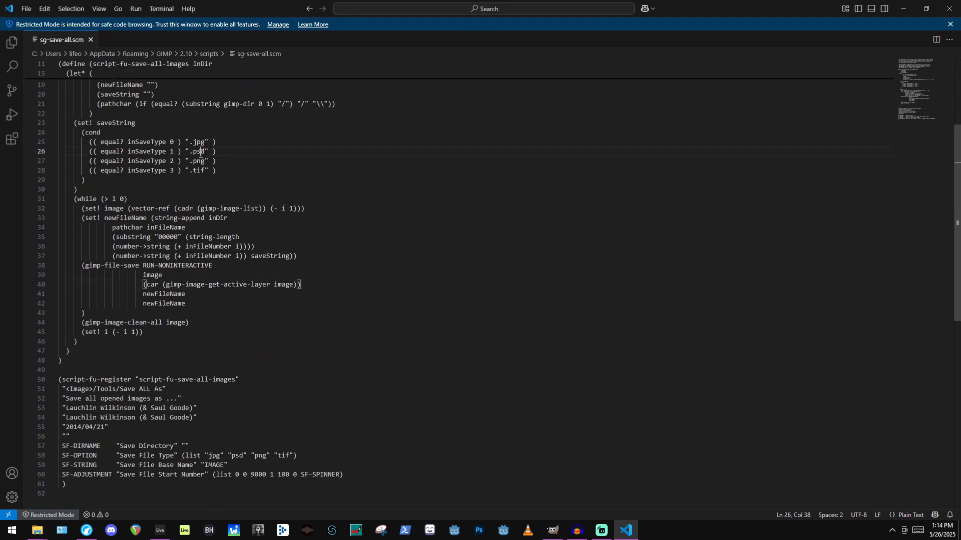
left_click(236, 456)
Review the whole script once more, from the first line down to the Save File Start Number setting.
scroll(349, 413, "up", 5)
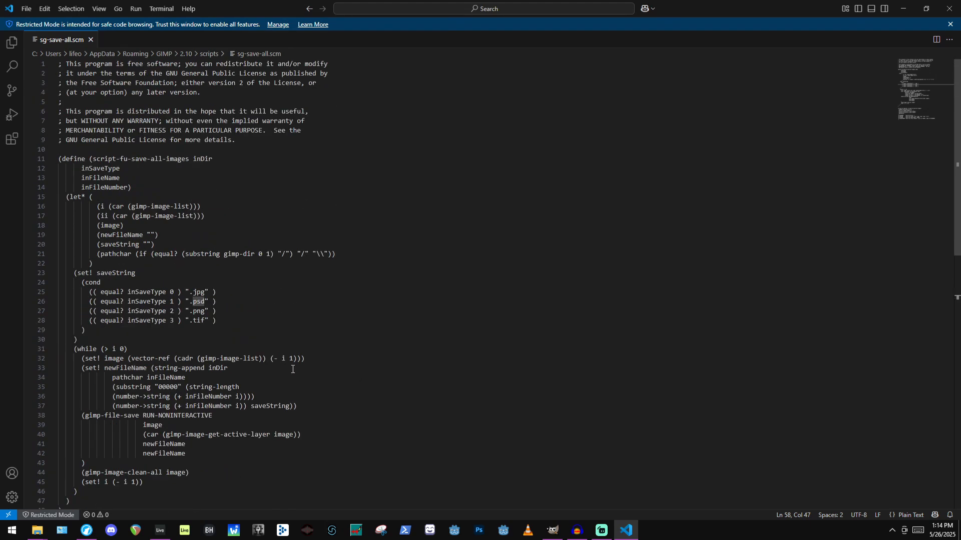
scroll(294, 362, "down", 3)
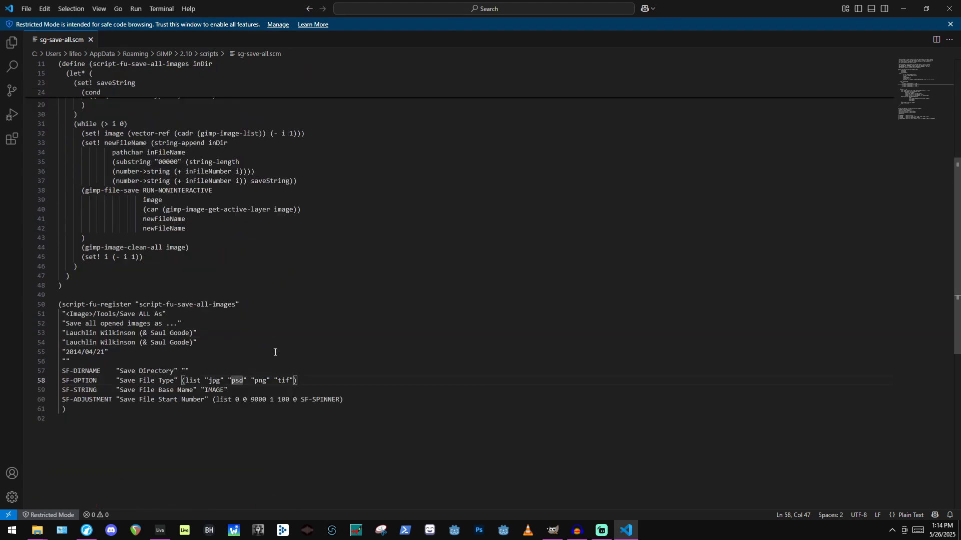
scroll(325, 326, "up", 2)
scroll(387, 260, "down", 15)
scroll(386, 280, "up", 8)
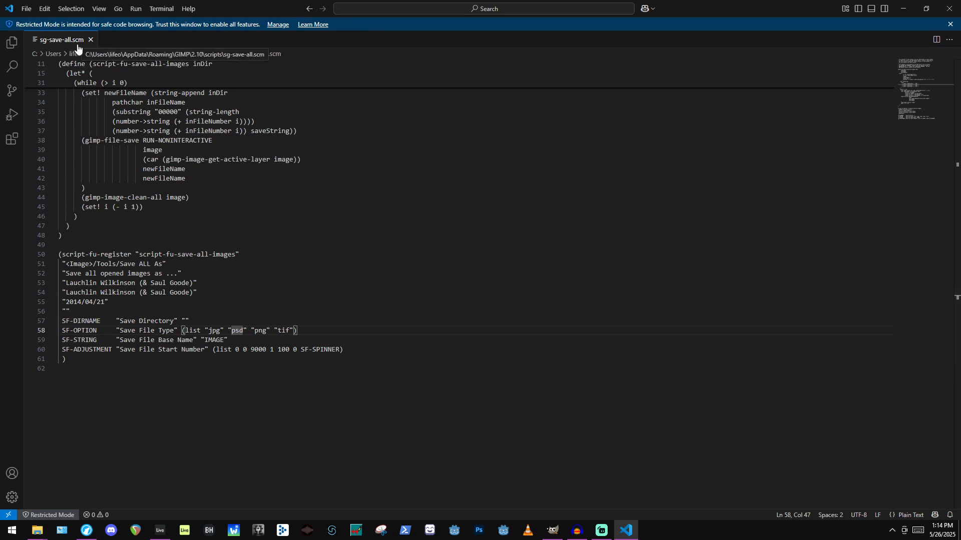
Bring the scripts folder window to the front in File Explorer and show its full path.
left_click(46, 533)
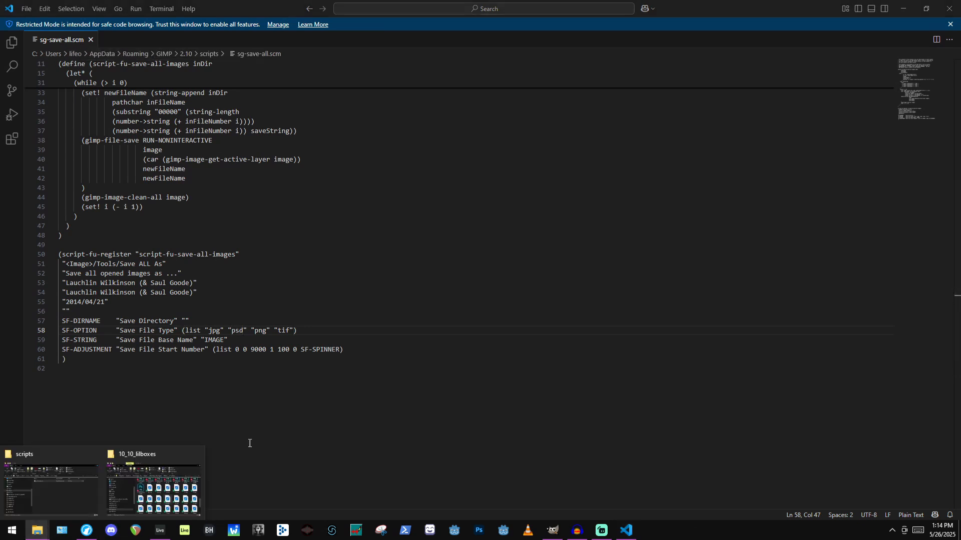
left_click(131, 477)
left_click(41, 535)
left_click(50, 485)
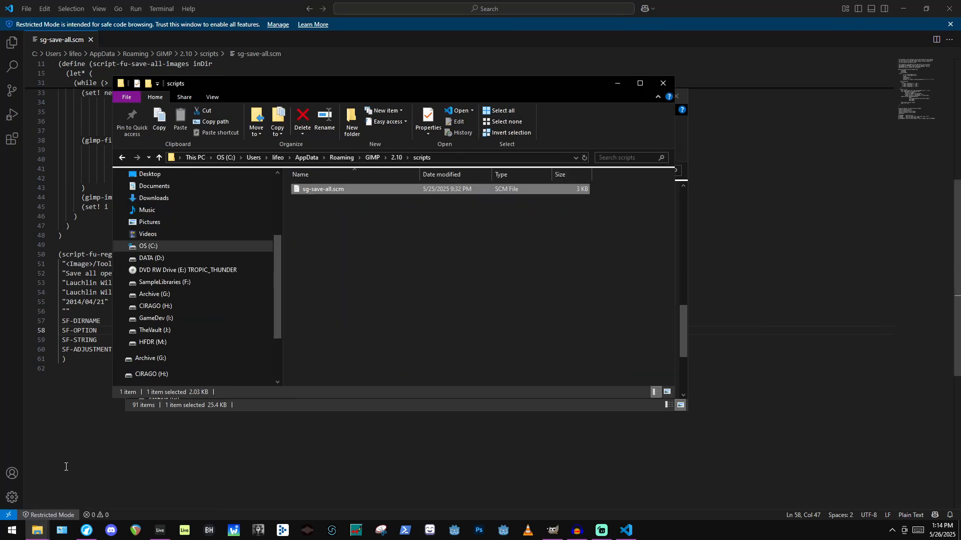
left_click(209, 157)
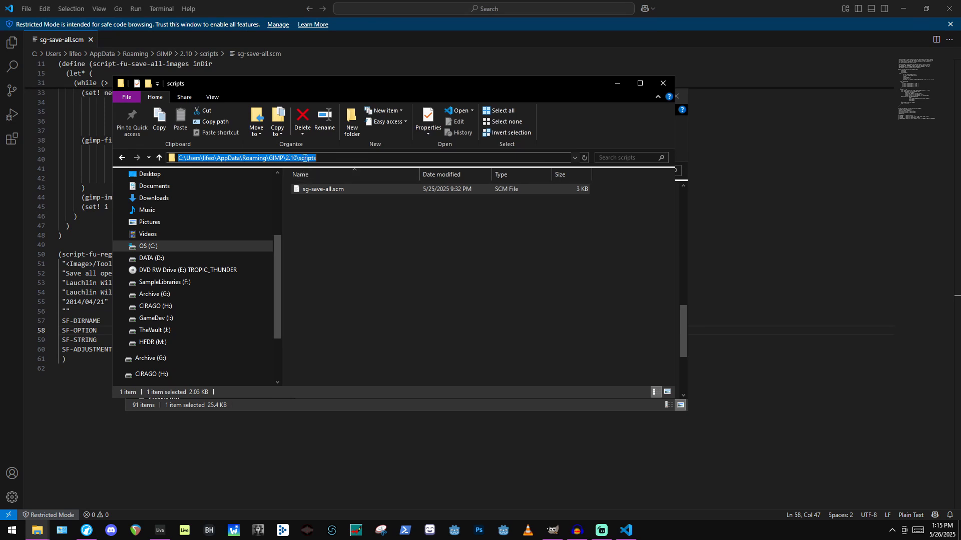
left_click(298, 267)
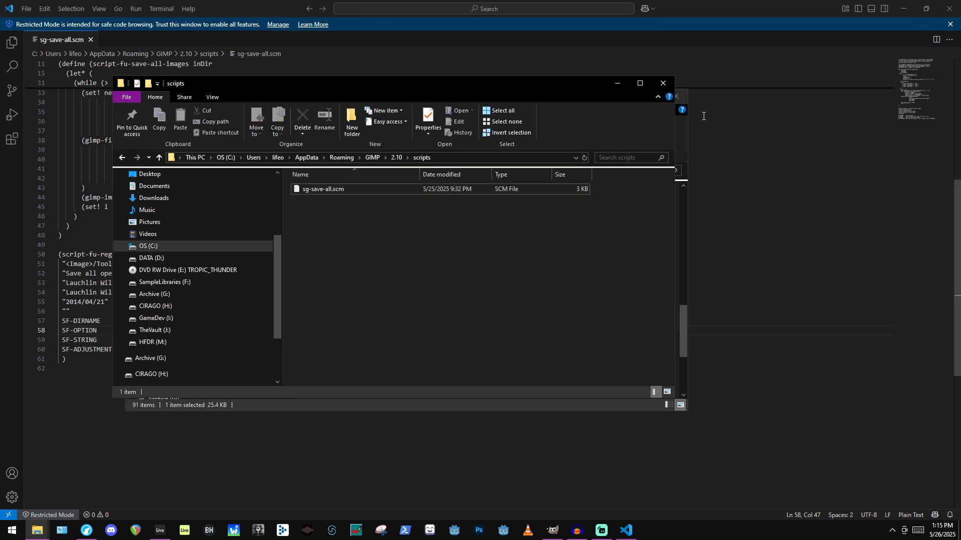
Switch to GIMP and look for the Batch Image Manipulation command among the file commands.
left_click(550, 532)
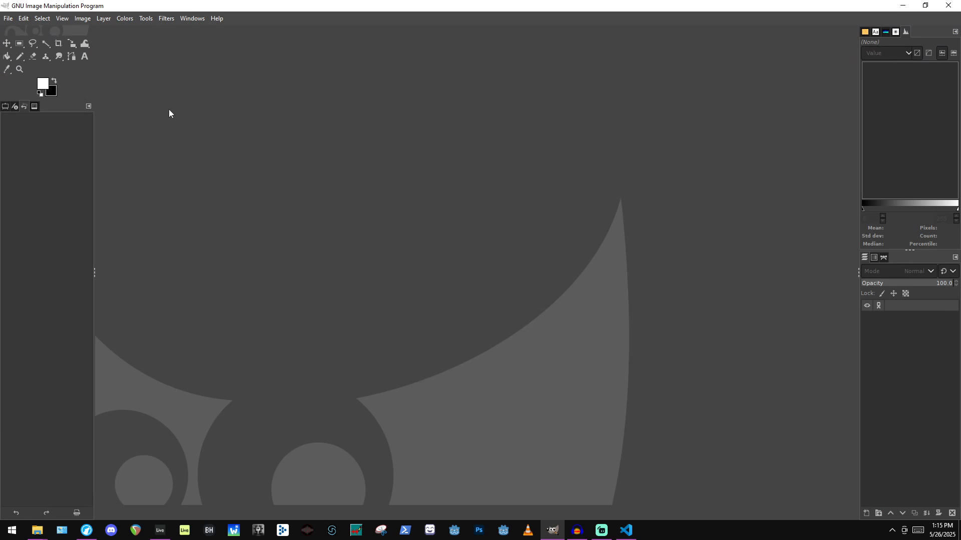
left_click(15, 18)
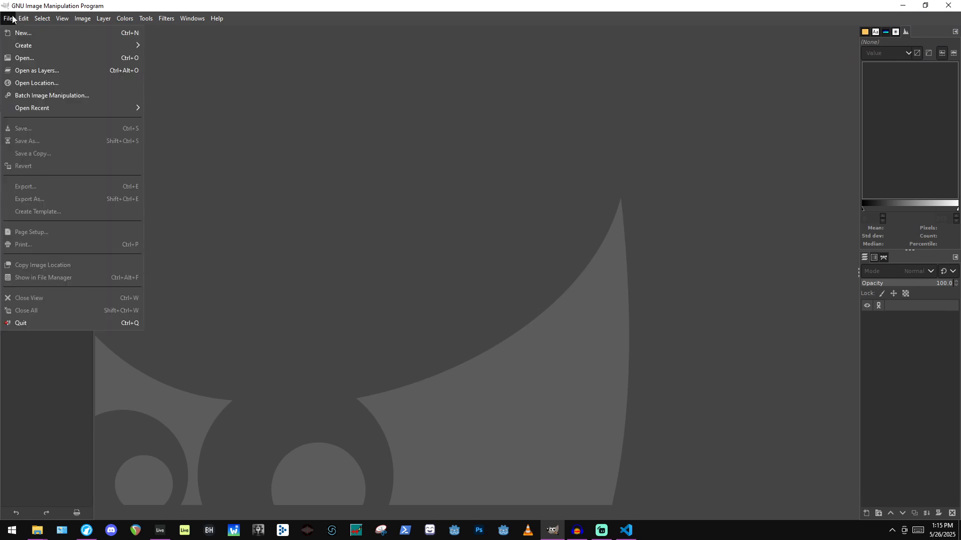
left_click(574, 187)
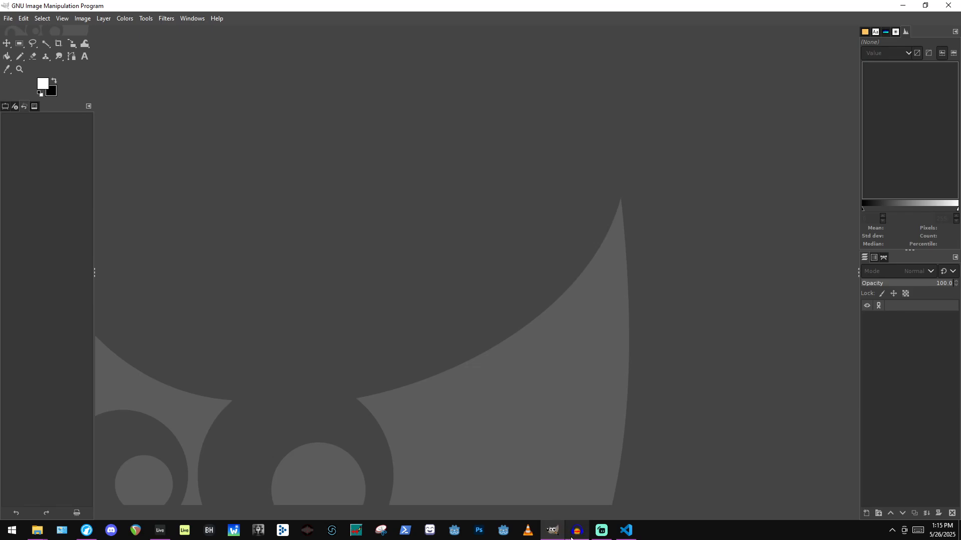
left_click(552, 530)
left_click(552, 531)
left_click(12, 530)
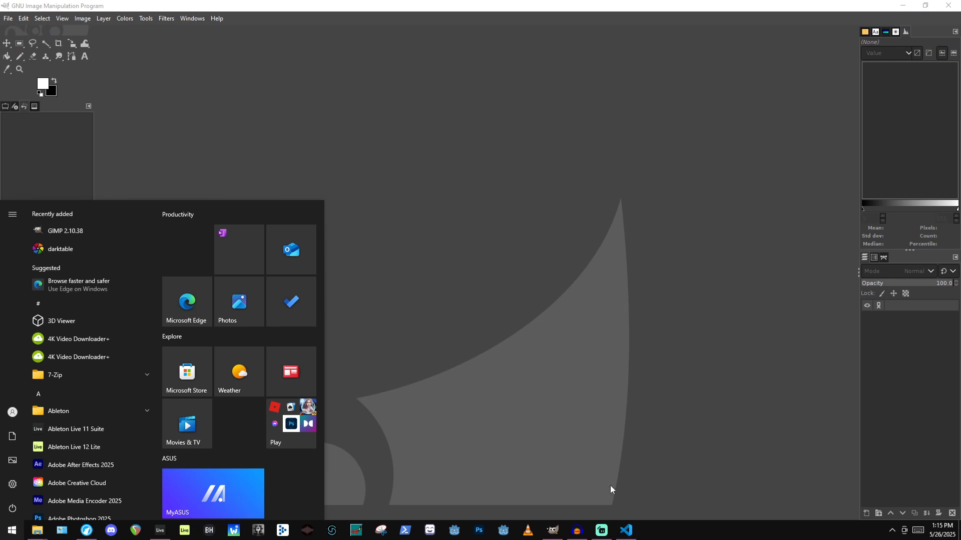
left_click(588, 401)
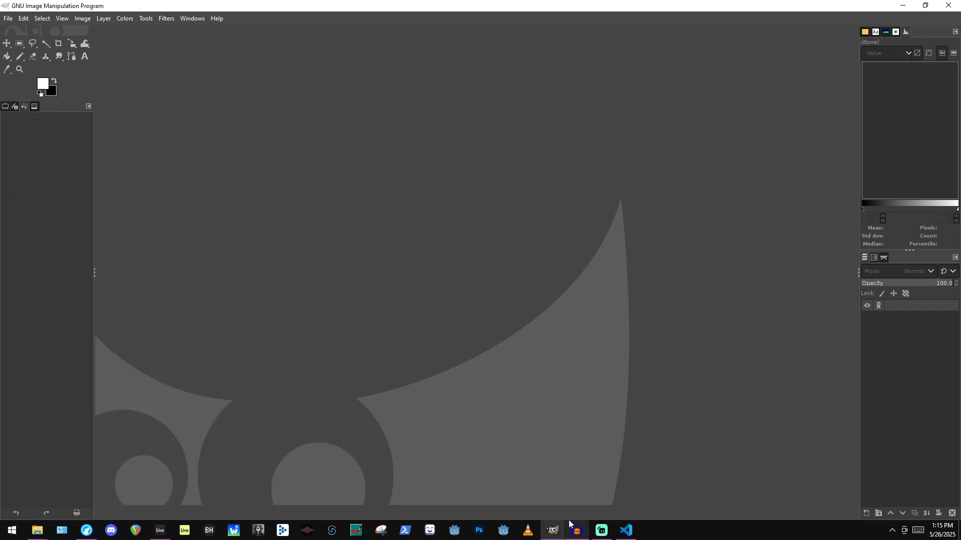
Check the installed GIMP version in the About GIMP dialog and close it.
left_click(216, 17)
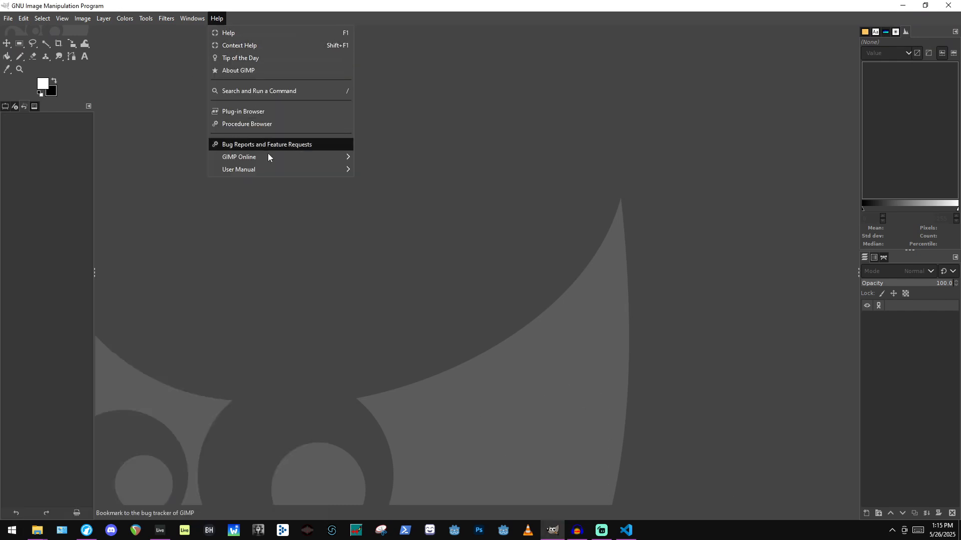
left_click(250, 73)
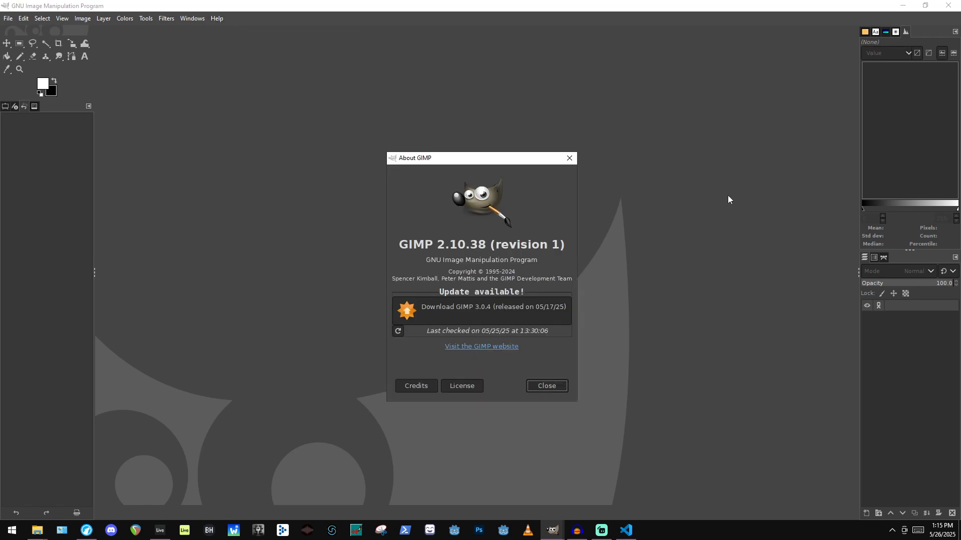
left_click(570, 159)
Search Windows for "gimp" to find the installed GIMP versions.
left_click(12, 531)
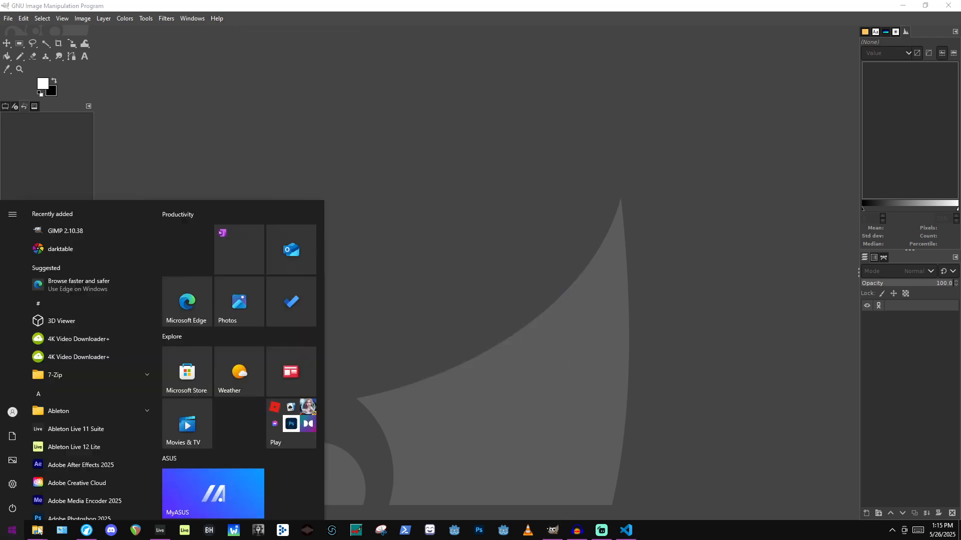
mouse_move(40, 531)
type("gimp")
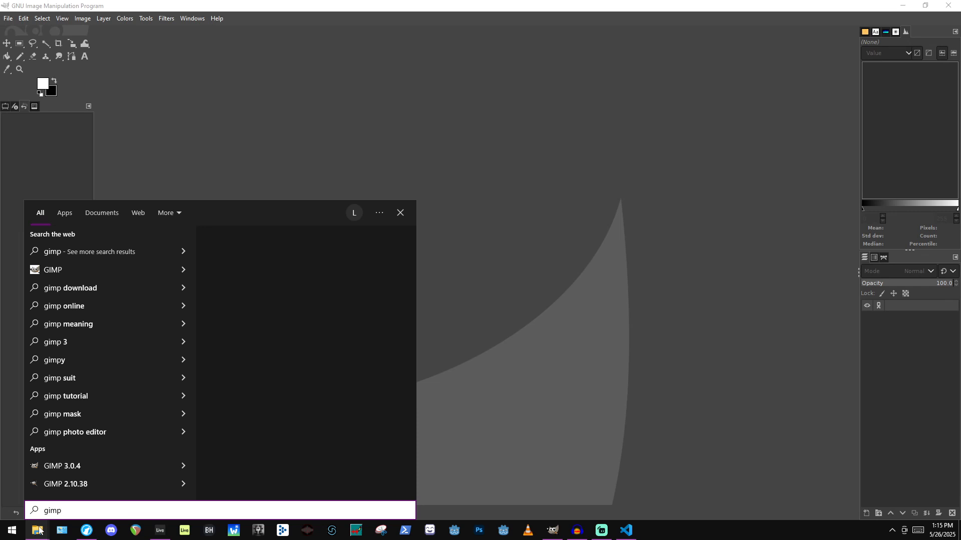
key("BackSpace")
key("BackSpace")
key("BackSpace")
key("BackSpace")
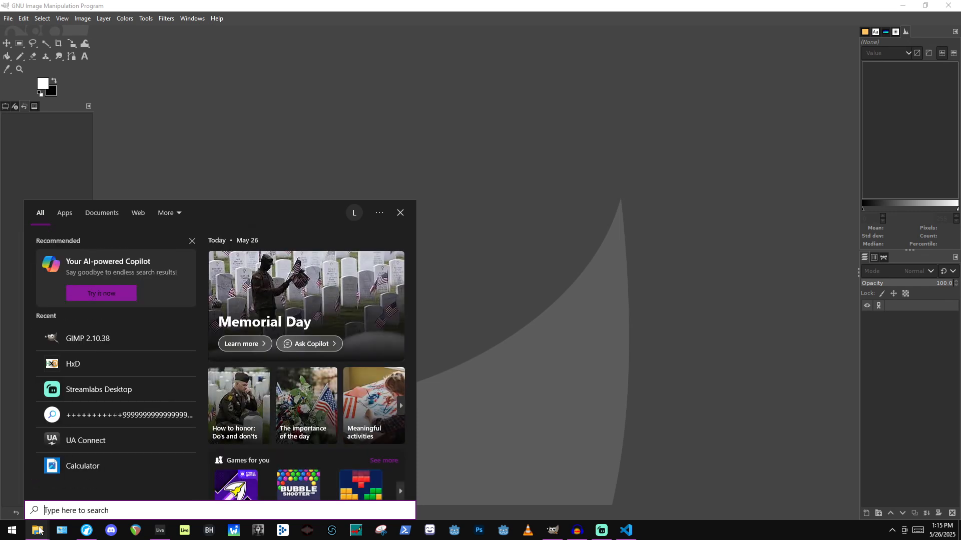
type("gimp")
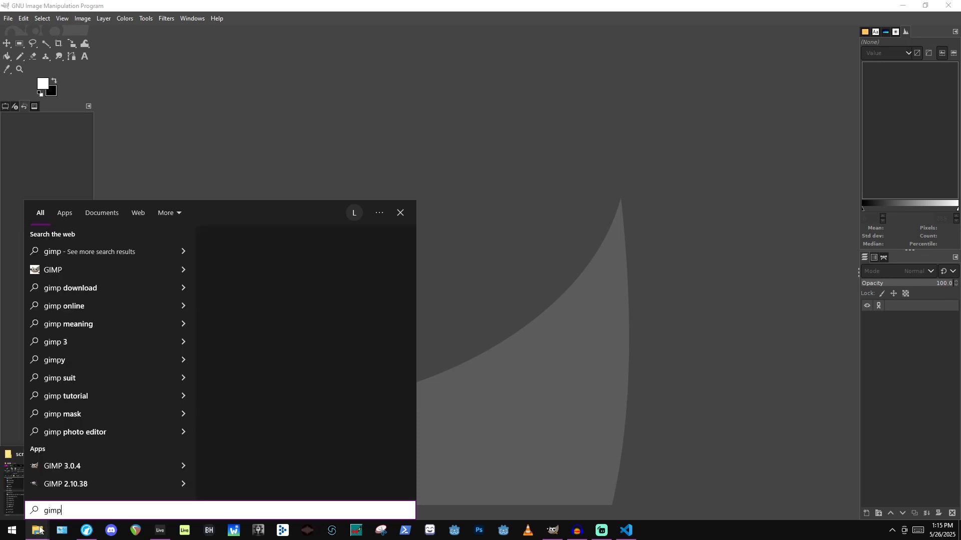
Repeat the Windows search for "gimp" to view both installed GIMP versions, and close the search.
left_click(86, 466)
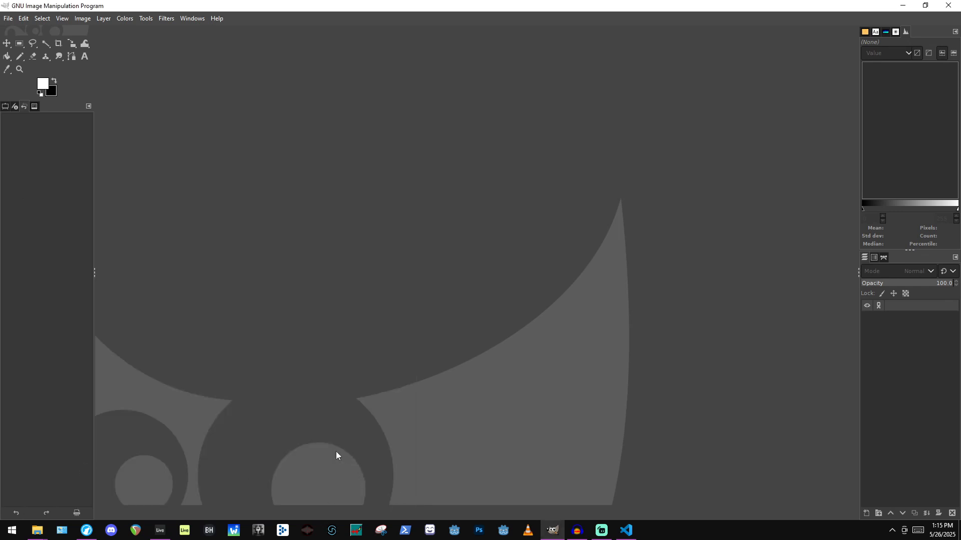
left_click(12, 530)
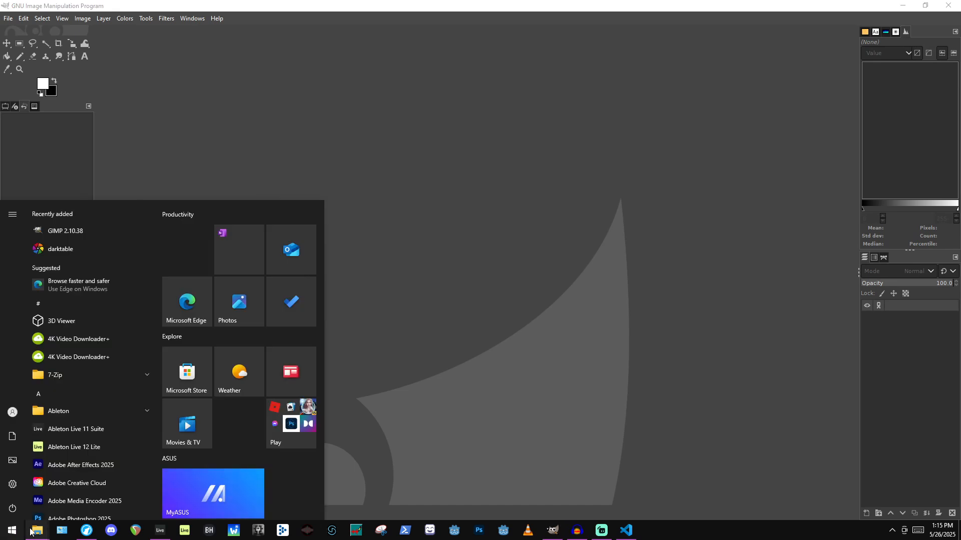
type("giomp")
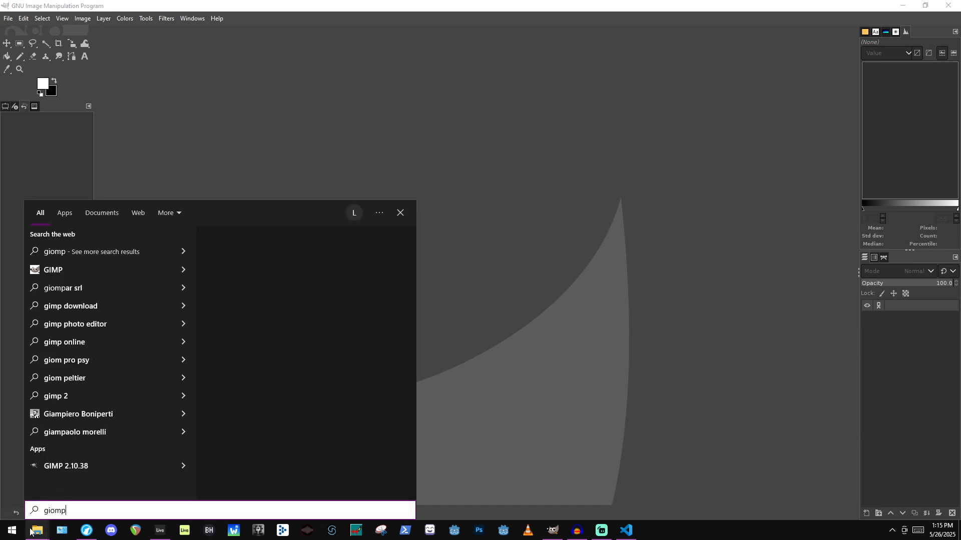
key("BackSpace")
key("BackSpace")
key("BackSpace")
type("mp")
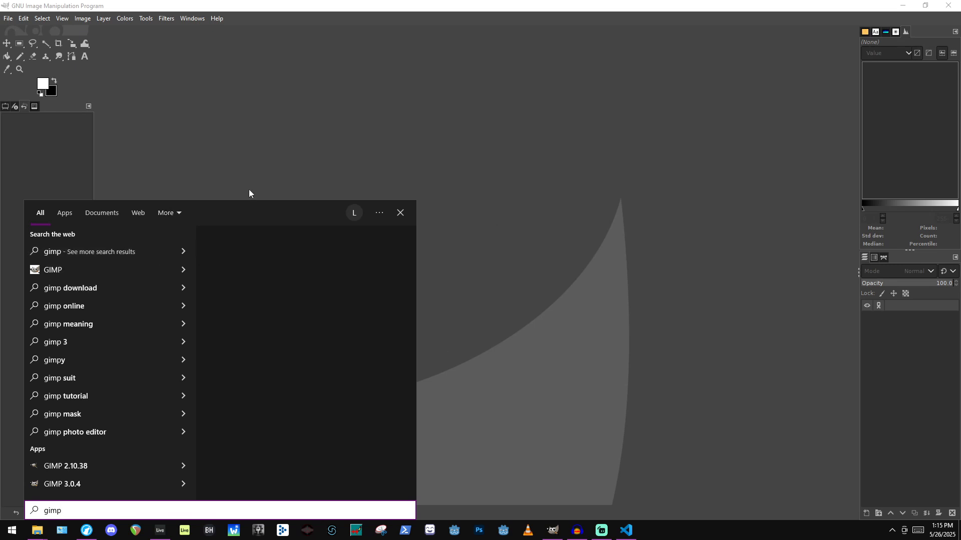
left_click(518, 223)
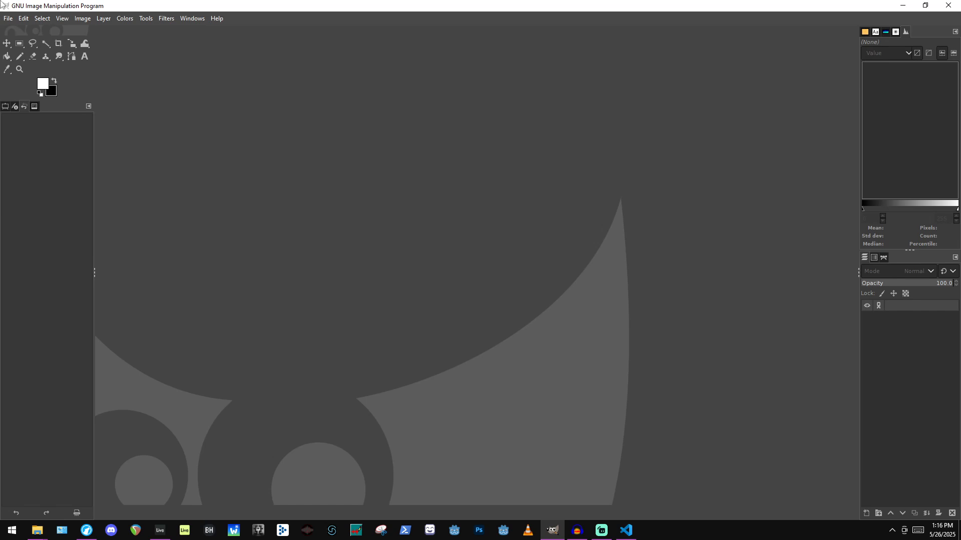
left_click(8, 18)
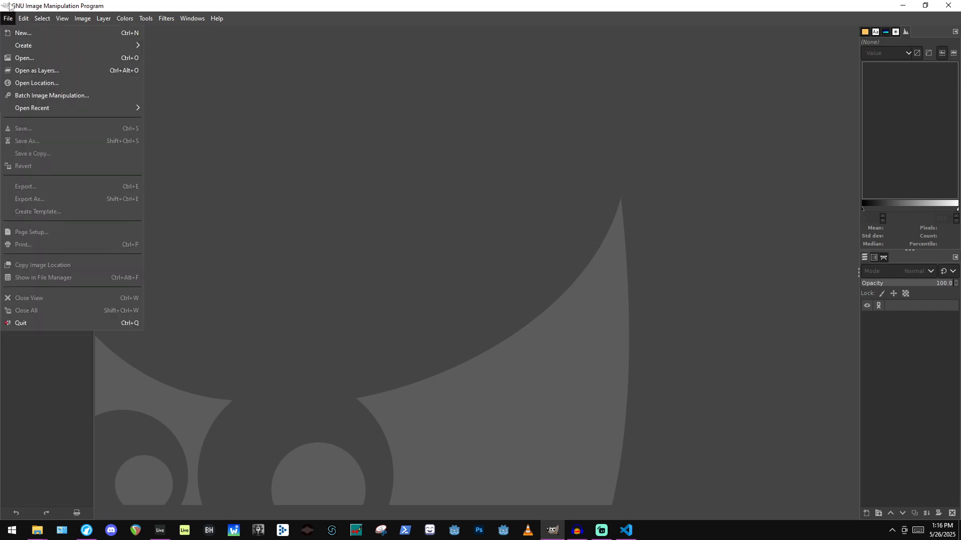
left_click(502, 322)
left_click(577, 531)
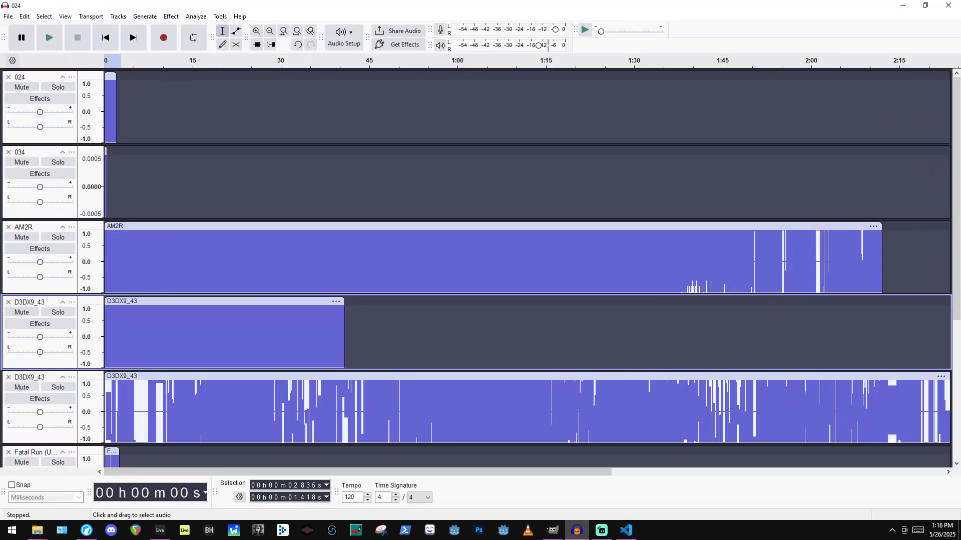
left_click(569, 533)
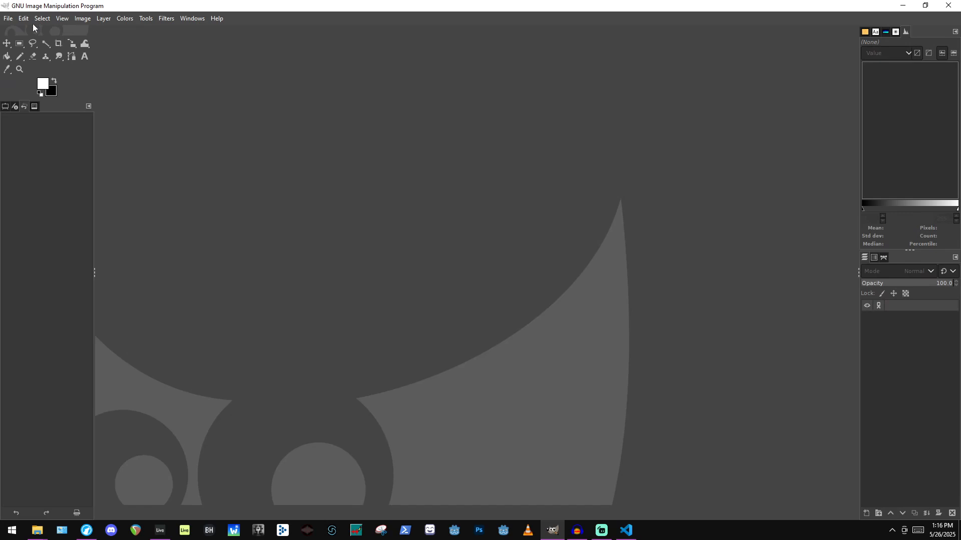
Switch to the 10_10_lilboxes File Explorer window and open the GlitchVideo6 folder under Other project types on the Archive (G:) drive.
left_click(38, 529)
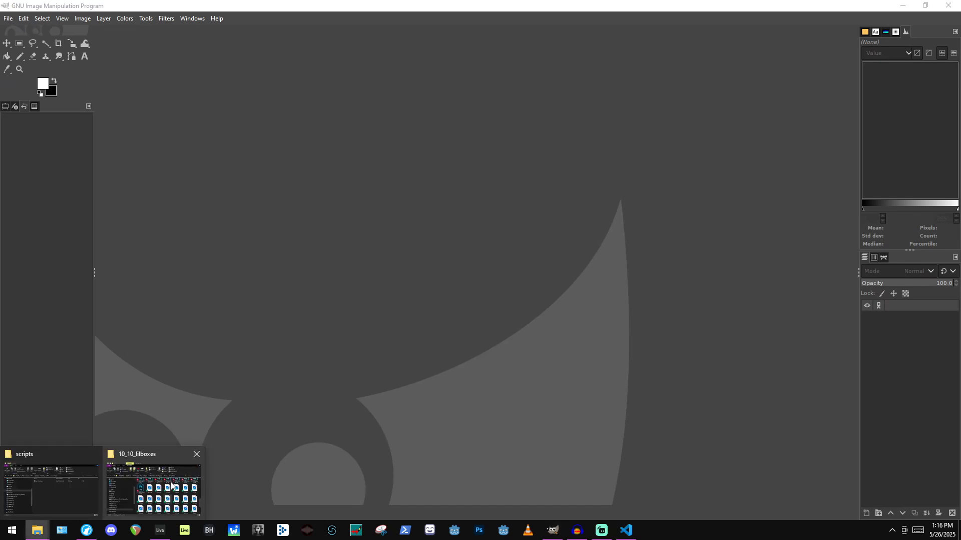
left_click(157, 494)
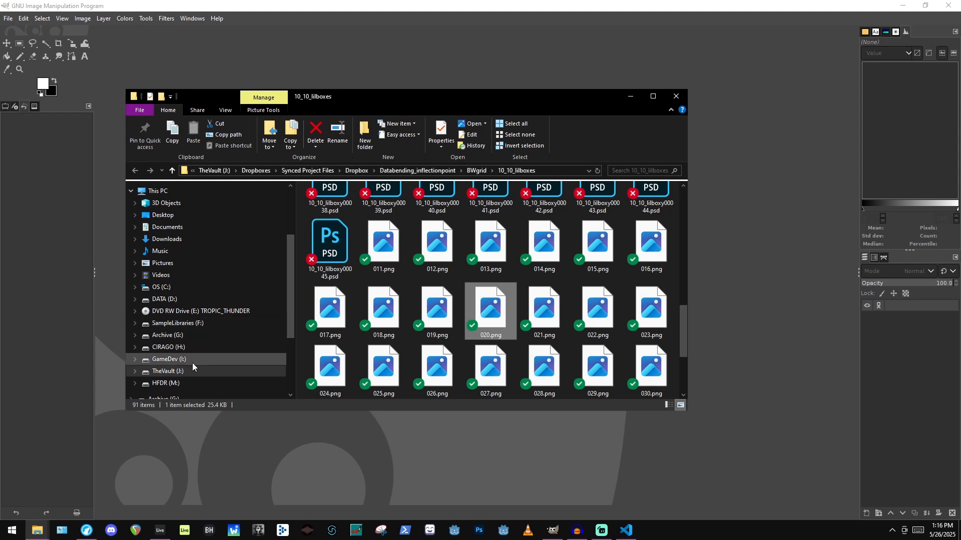
left_click(194, 336)
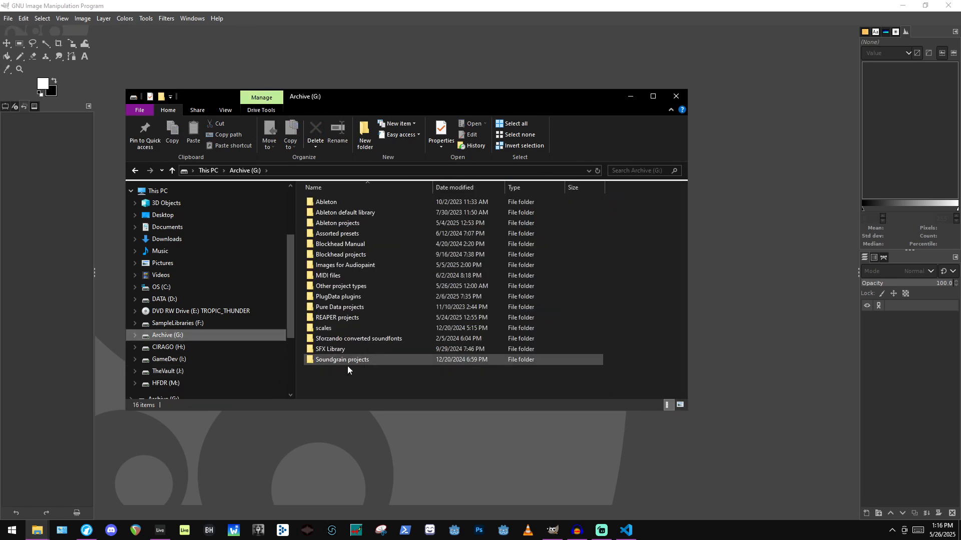
left_click(350, 287)
double_click(351, 287)
left_click(351, 202)
double_click(347, 213)
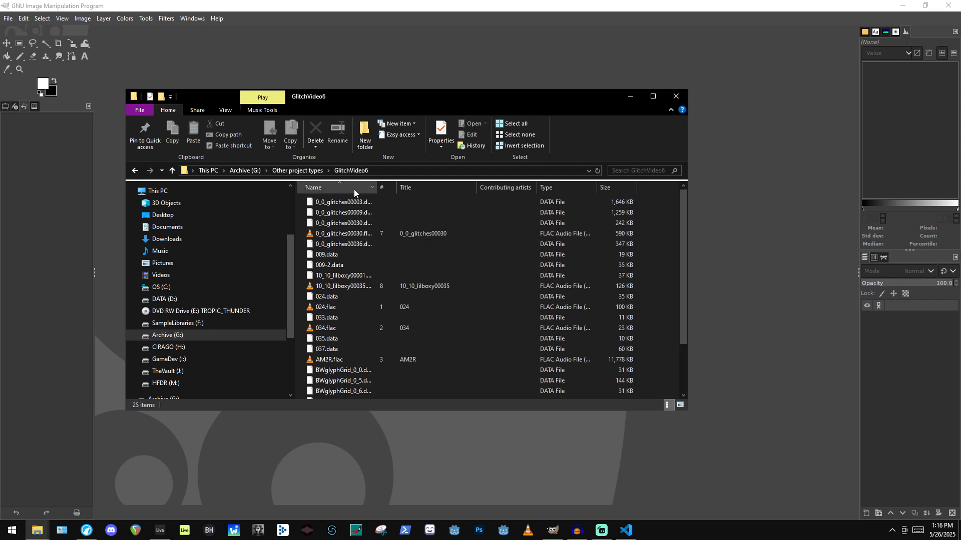
Create a new folder named olddata inside GlitchVideo6.
right_click(300, 203)
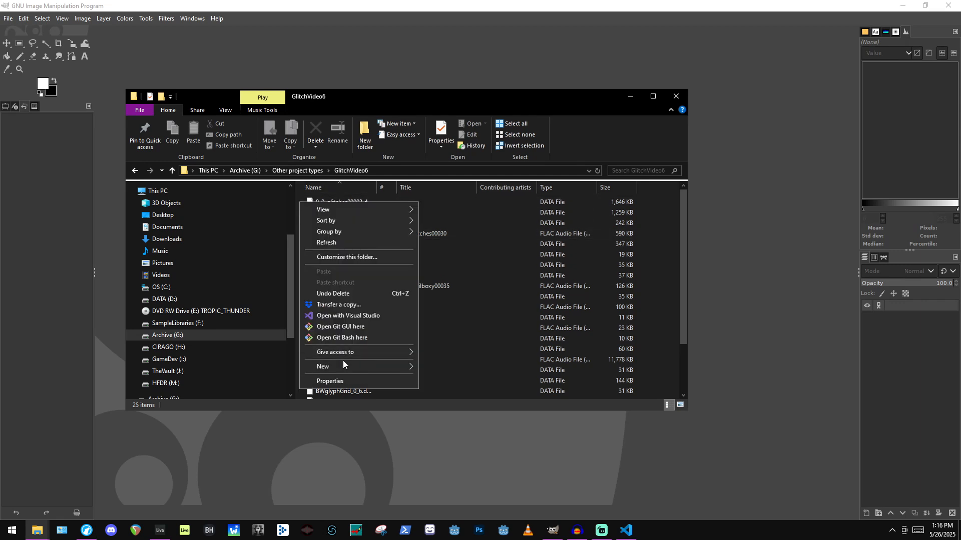
mouse_move(347, 367)
left_click(449, 368)
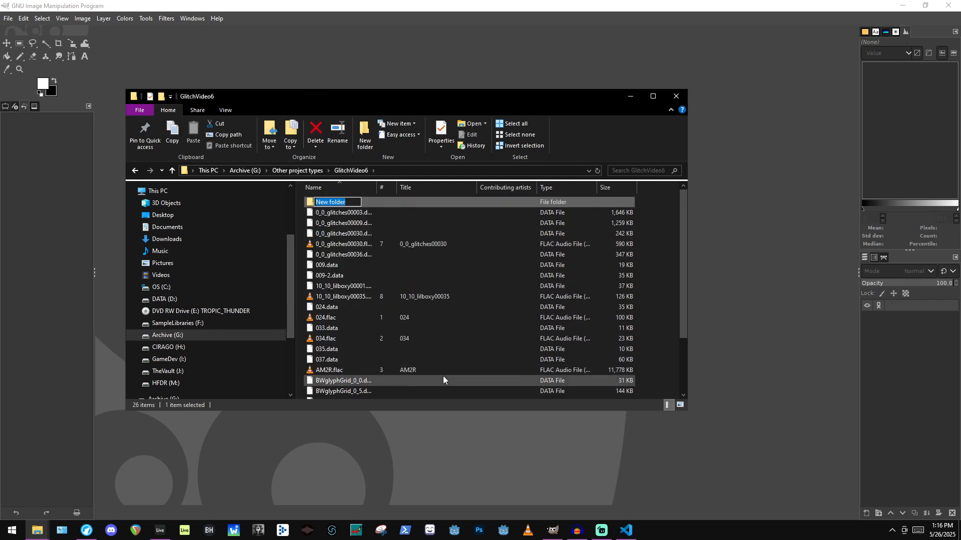
type("olddata")
Move all the loose .data files in GlitchVideo6 into the olddata folder.
left_click_drag(388, 210, 325, 203)
left_click(336, 224)
left_click(337, 255, "shift")
left_click_drag(351, 244, 332, 200)
left_click(329, 255)
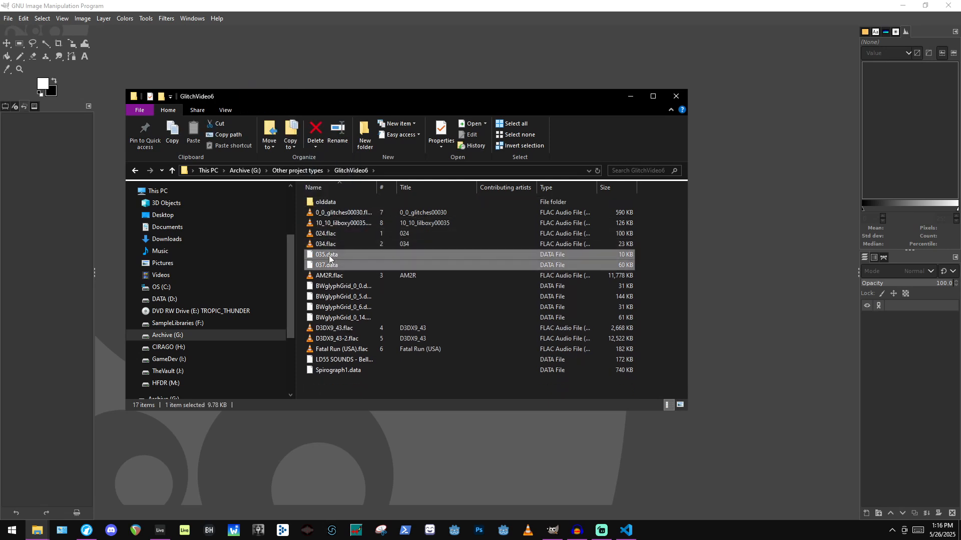
left_click_drag(329, 255, 335, 200)
left_click(339, 266)
left_click(342, 296, "shift")
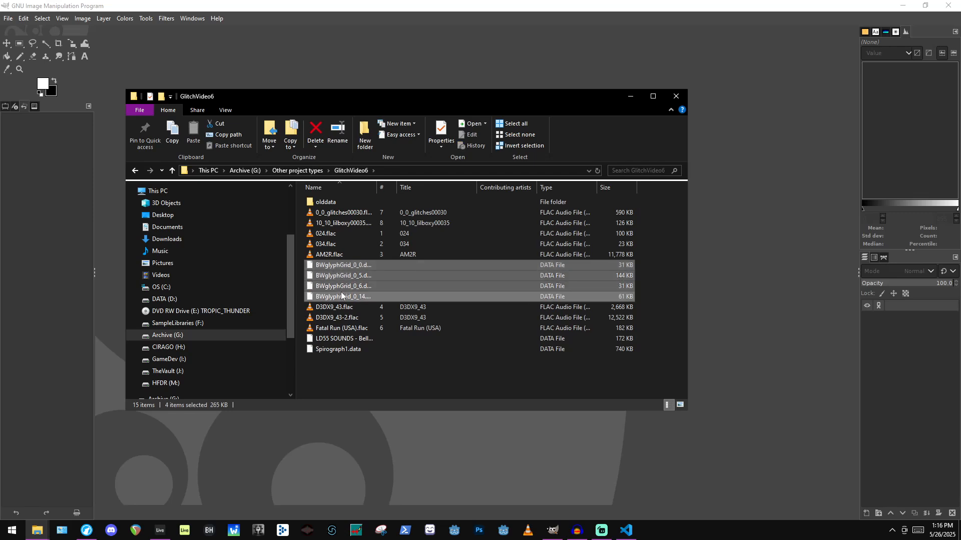
left_click_drag(342, 296, 330, 201)
left_click(341, 299)
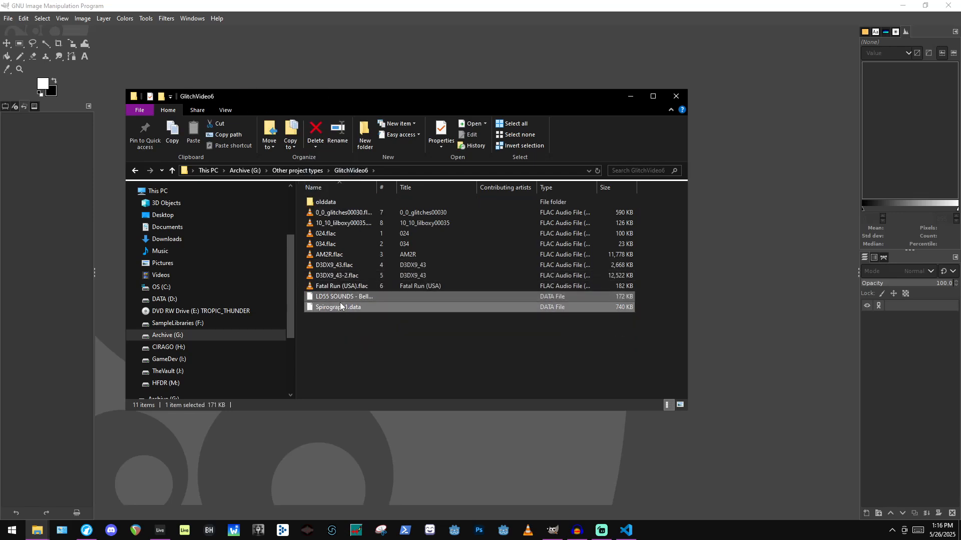
left_click(341, 306, "shift")
left_click_drag(341, 307, 347, 202)
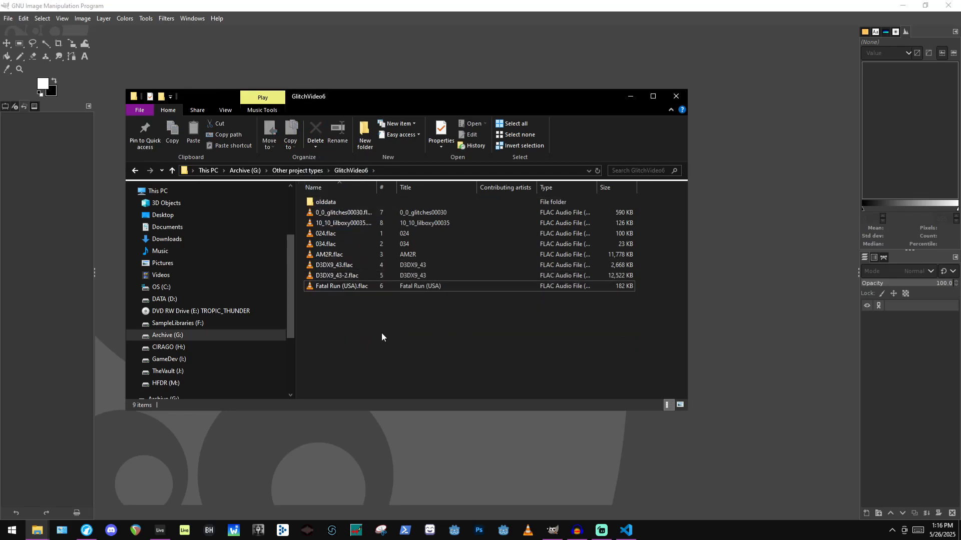
Create another folder in GlitchVideo6 and name it flacs.
left_click_drag(415, 331, 323, 211)
left_click(341, 311)
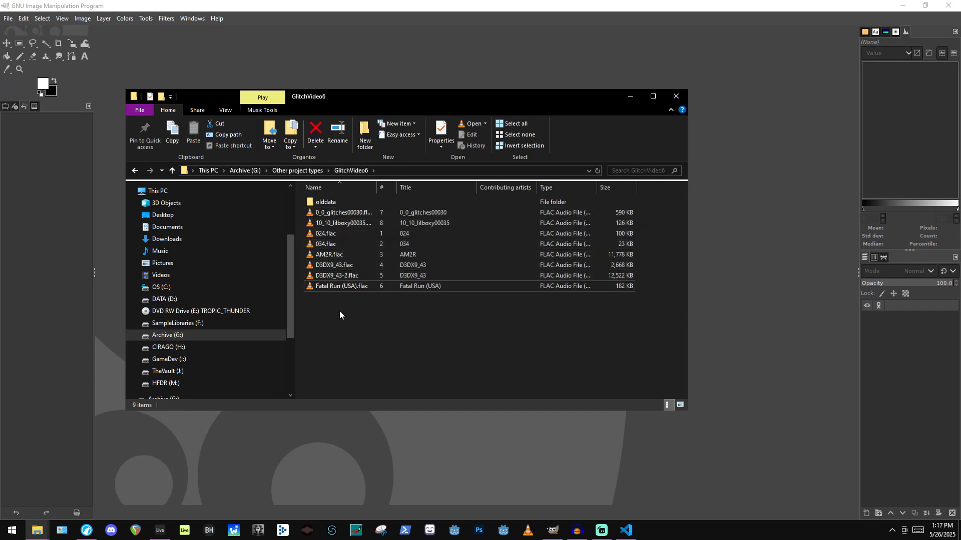
right_click(340, 311)
mouse_move(396, 470)
left_click(489, 396)
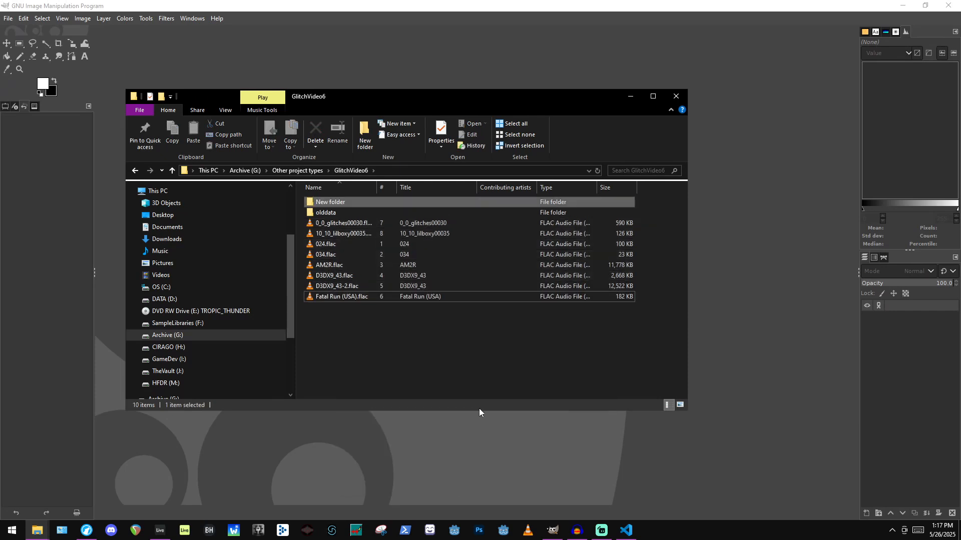
key("f")
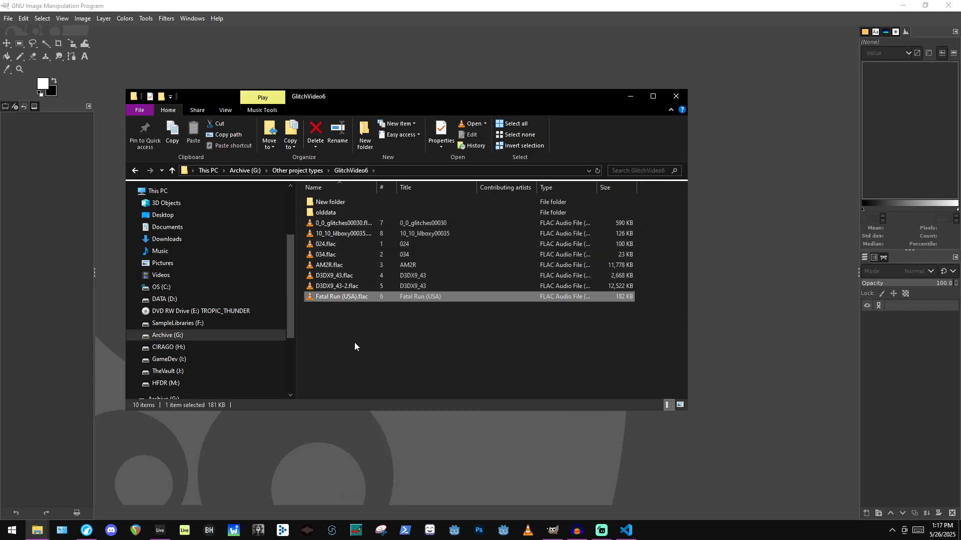
left_click(350, 207)
key("F2")
type("fl")
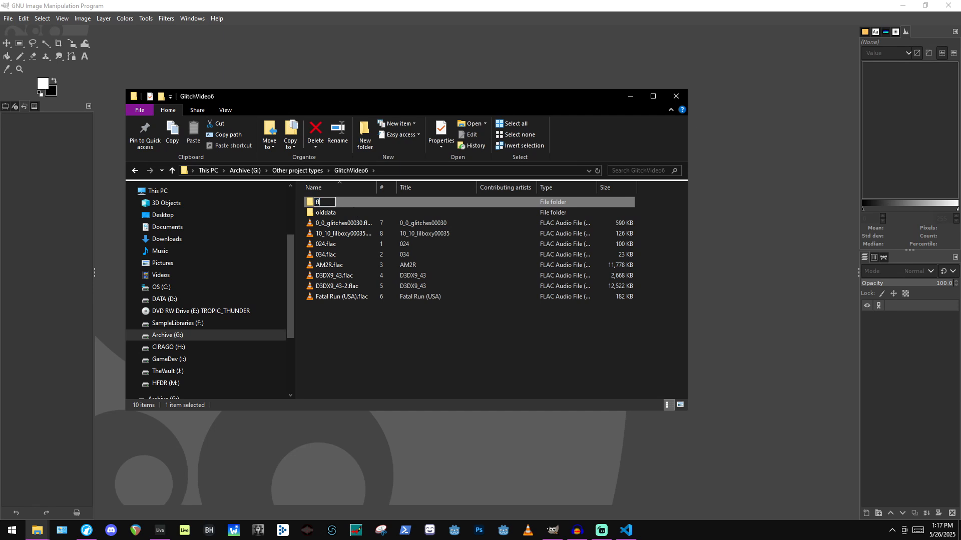
type("acs")
key("Return")
Move all the FLAC files in GlitchVideo6 into the flacs folder.
left_click_drag(374, 347, 334, 225)
left_click_drag(334, 225, 345, 243)
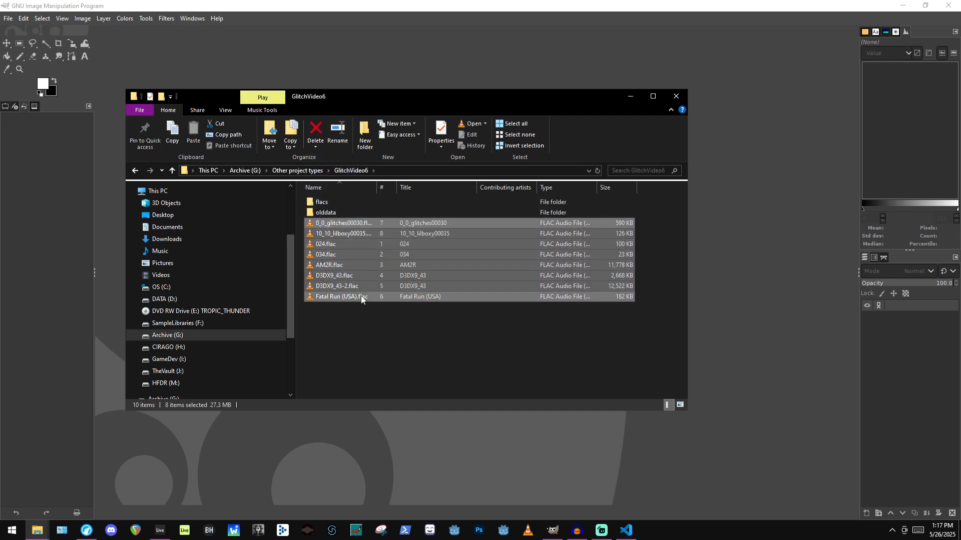
left_click_drag(384, 343, 334, 220)
right_click(334, 220)
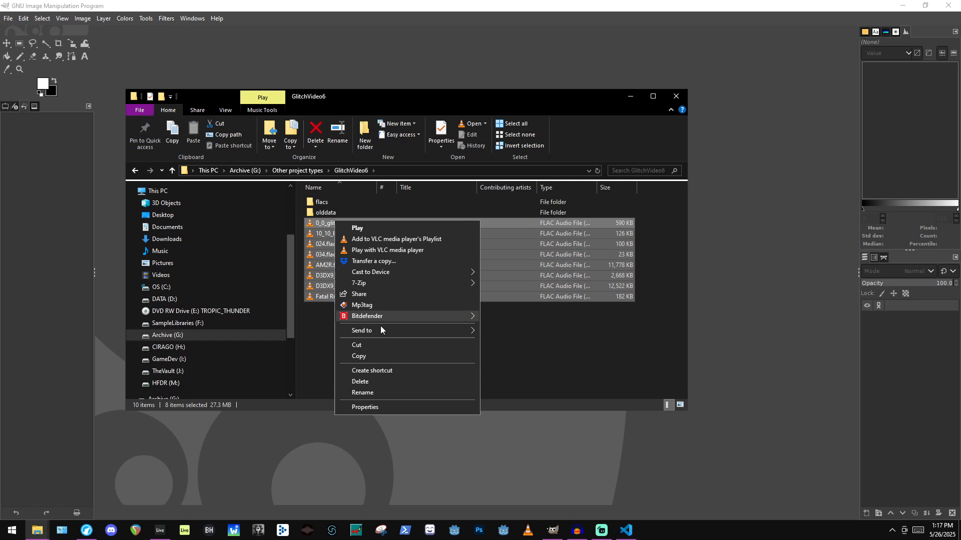
left_click(375, 359)
left_click_drag(373, 355, 332, 221)
left_click_drag(332, 221, 330, 201)
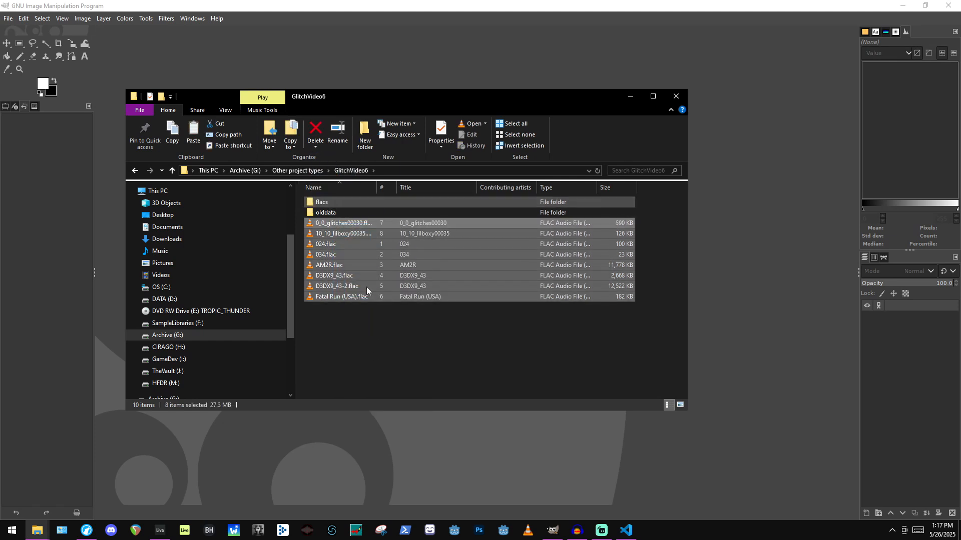
right_click(372, 305)
left_click(397, 359)
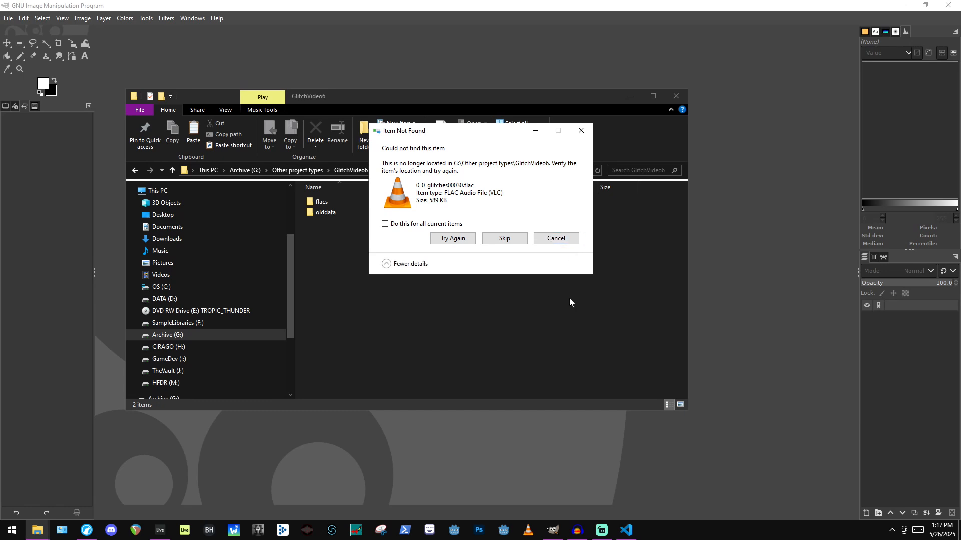
left_click(555, 238)
Copy all the FLAC files from the flacs folder and paste them back into GlitchVideo6.
double_click(336, 204)
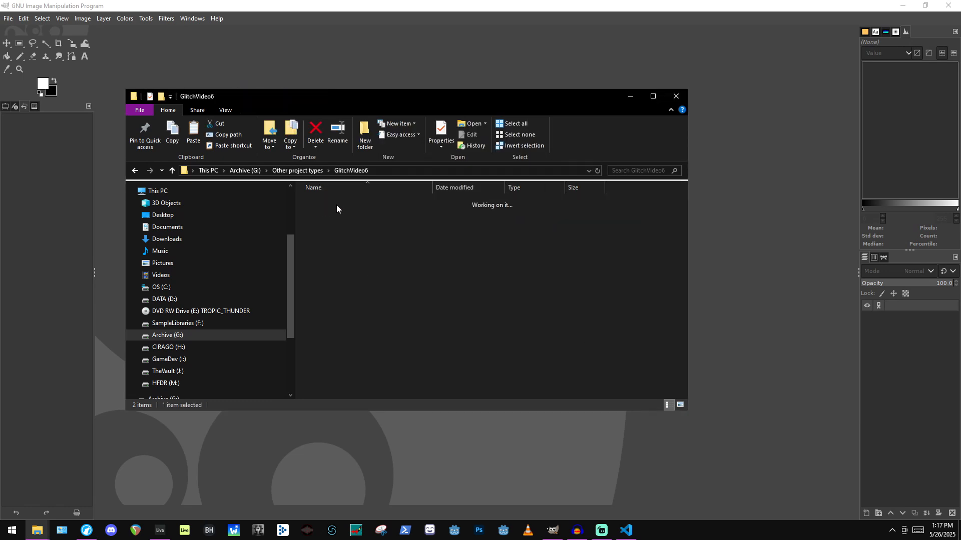
left_click_drag(403, 303, 296, 186)
right_click(371, 253)
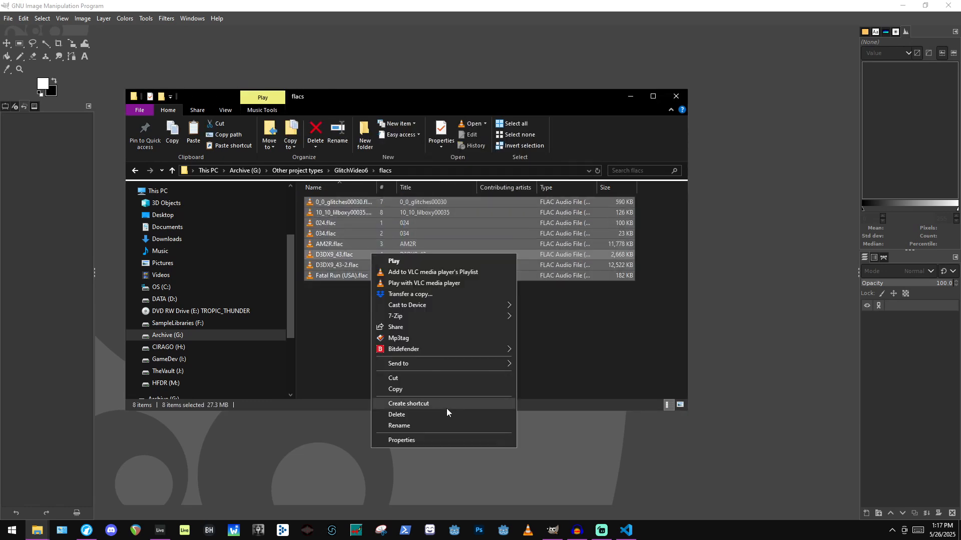
left_click(431, 390)
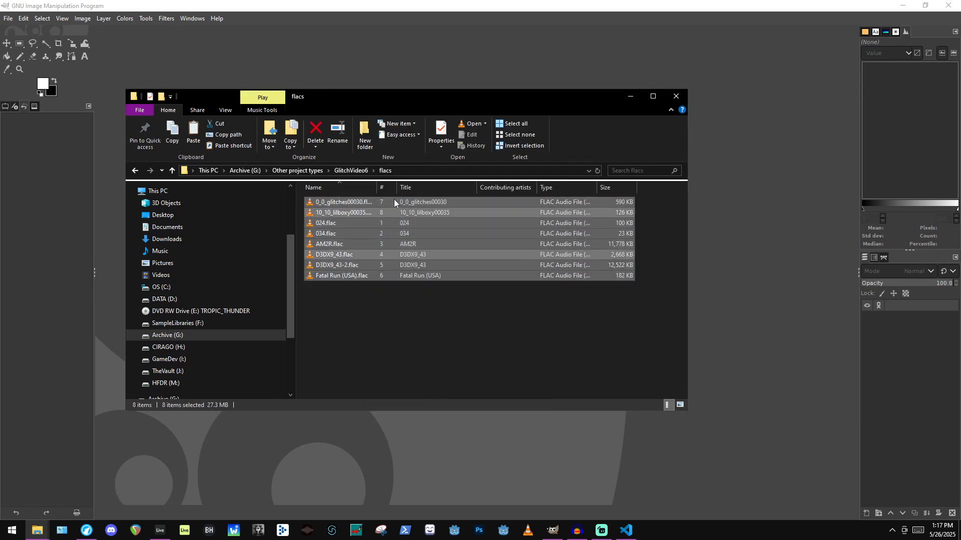
left_click(349, 170)
right_click(383, 313)
left_click(423, 386)
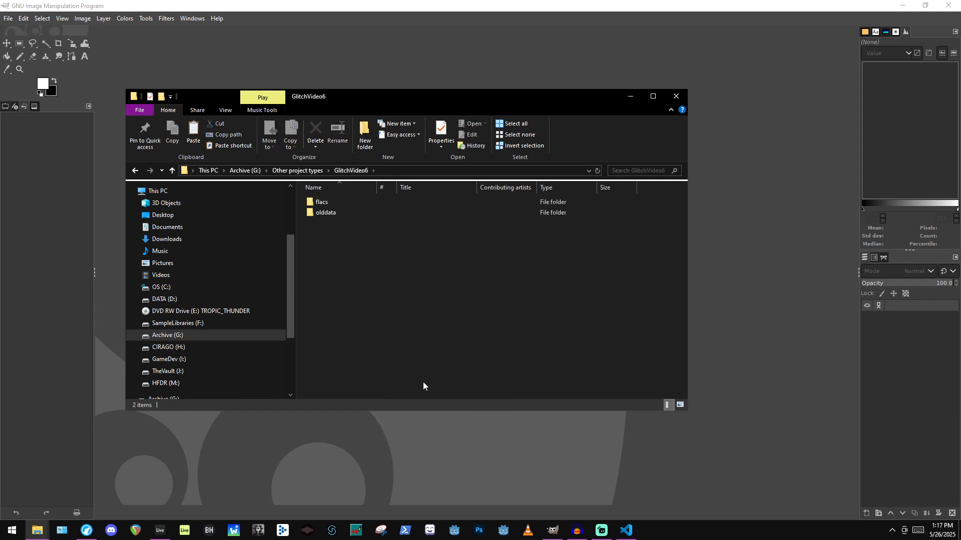
left_click(340, 358)
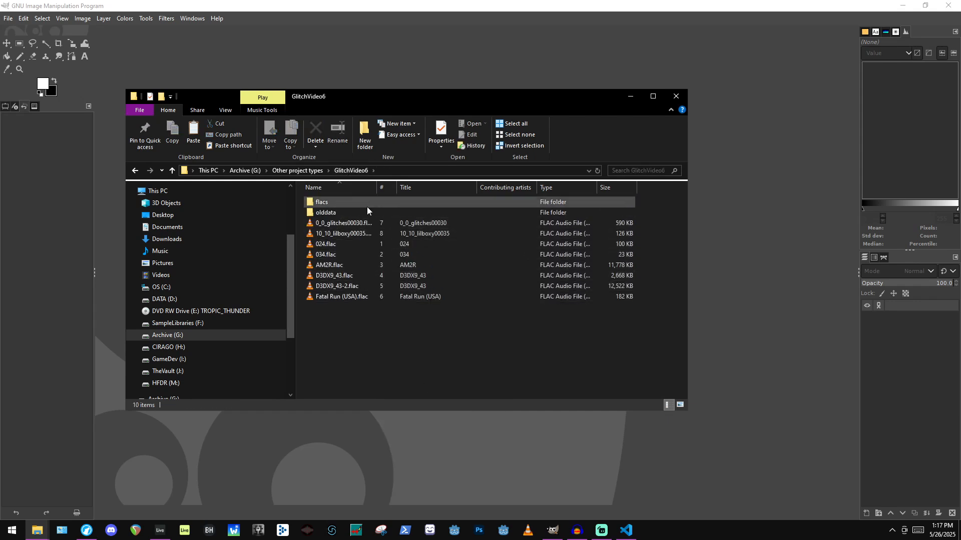
Rename 0_0_glitches00030.flac to 0_0_glitches00030.data, copying the new extension and accepting the extension change.
left_click(344, 223)
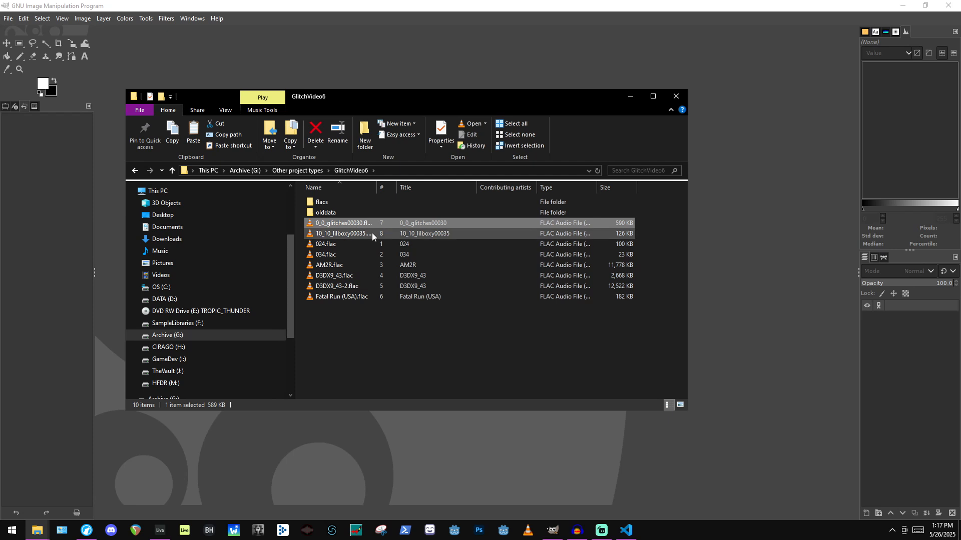
key("F2")
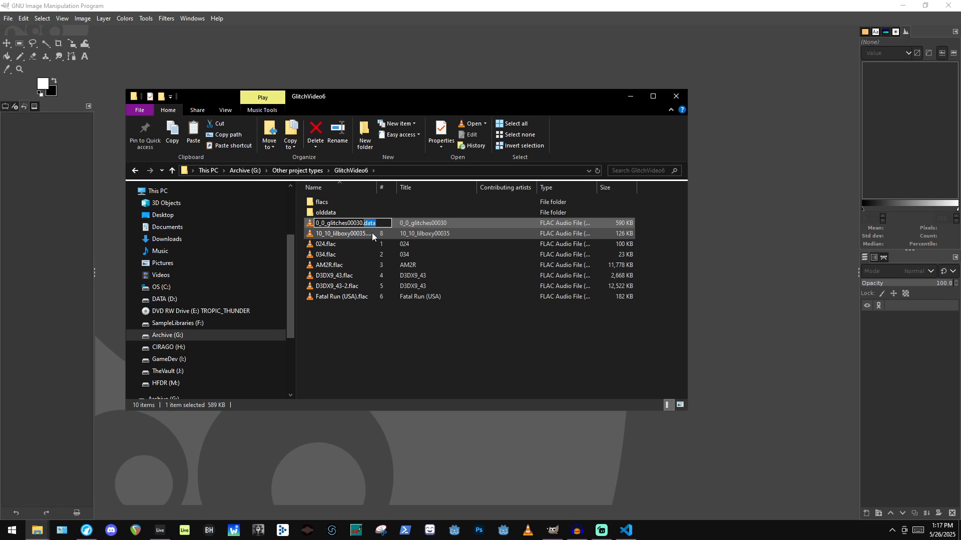
key("ctrl+c")
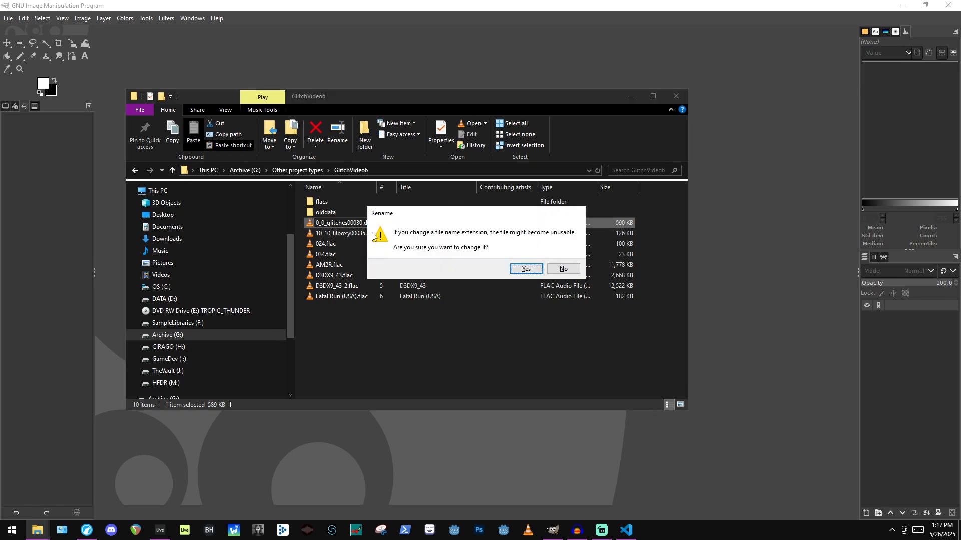
key("Return")
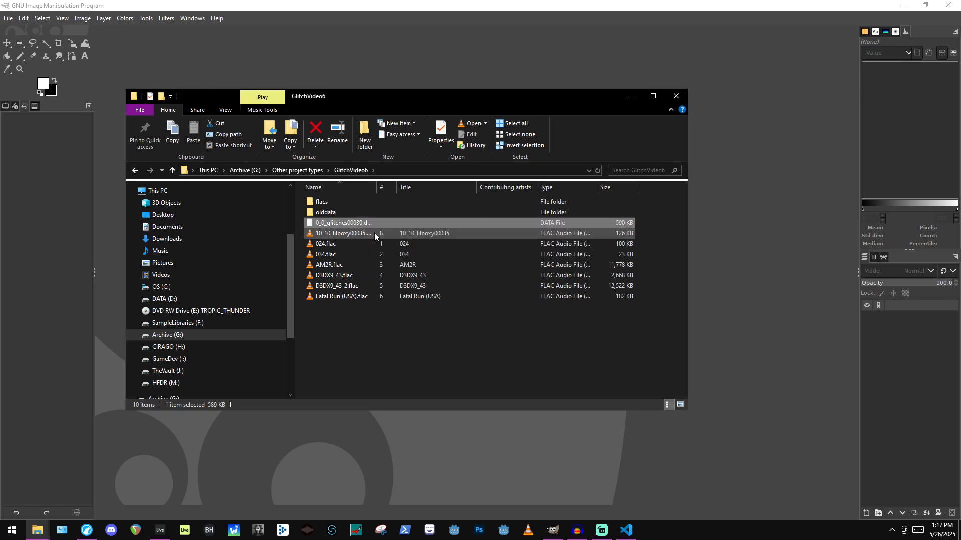
Rename 10_10_lilboxy00035.flac in GlitchVideo6 to 10_10_lilboxy00035.data and accept the extension change.
key("F2")
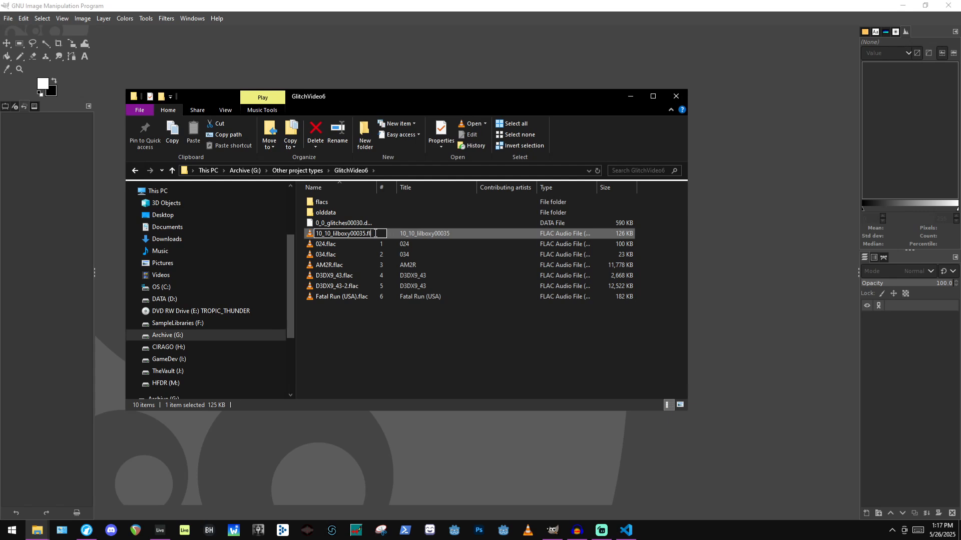
type("data")
key("Return")
key("Return")
Rename 024.flac in GlitchVideo6 to 024.data and accept the extension change.
key("Down")
key("F2")
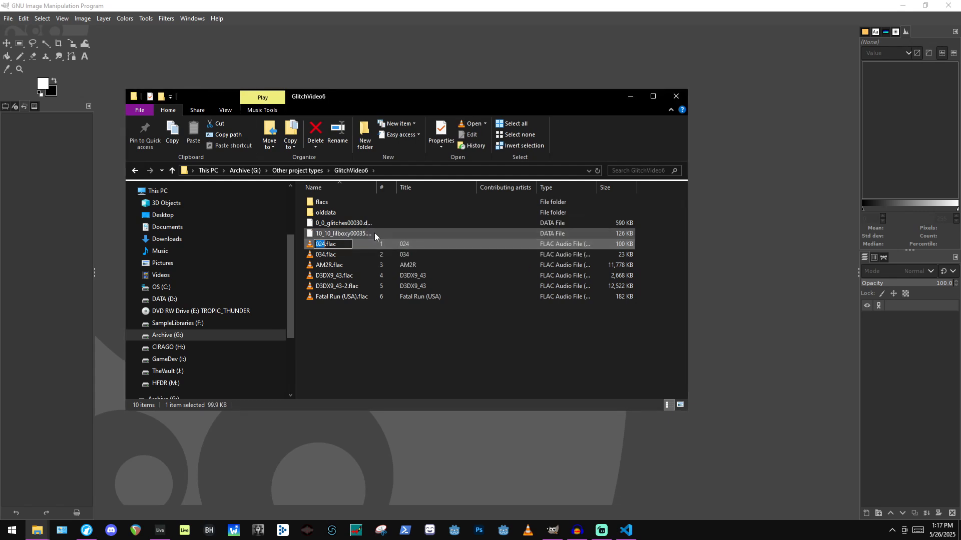
key("End")
key("BackSpace")
key("BackSpace")
key("BackSpace")
key("BackSpace")
type("data")
key("Return")
key("Return")
Rename 034.flac in GlitchVideo6 to 034.data and accept the extension change.
key("Down")
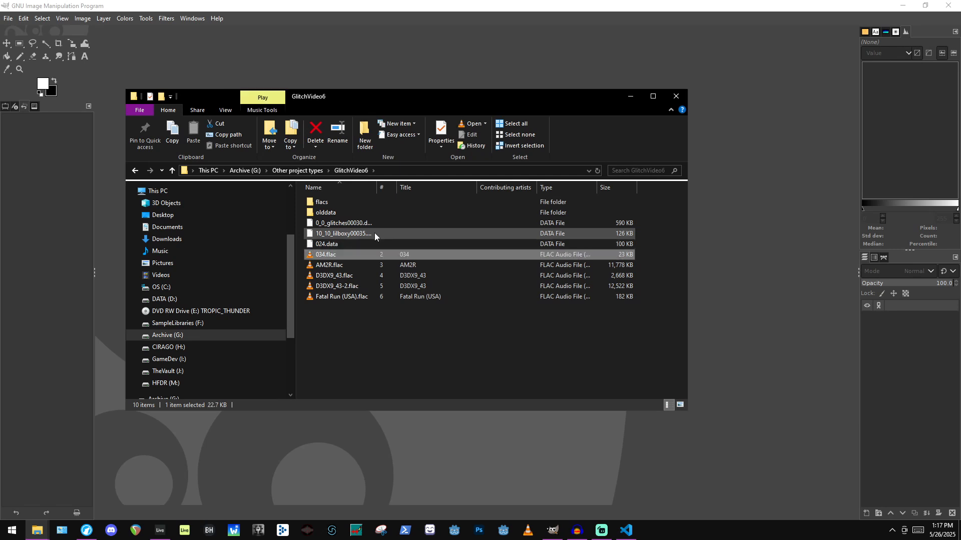
key("F2")
key("End")
key("BackSpace")
key("BackSpace")
key("BackSpace")
key("BackSpace")
type("data")
key("Return")
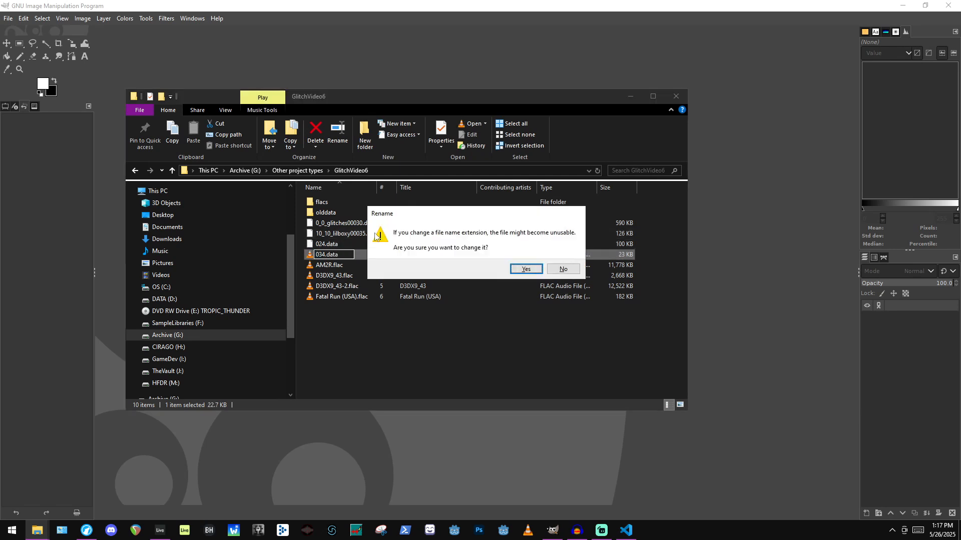
key("Return")
Rename AM2R.flac in GlitchVideo6 to AM2R.data and accept the extension change.
key("Down")
key("F2")
key("End")
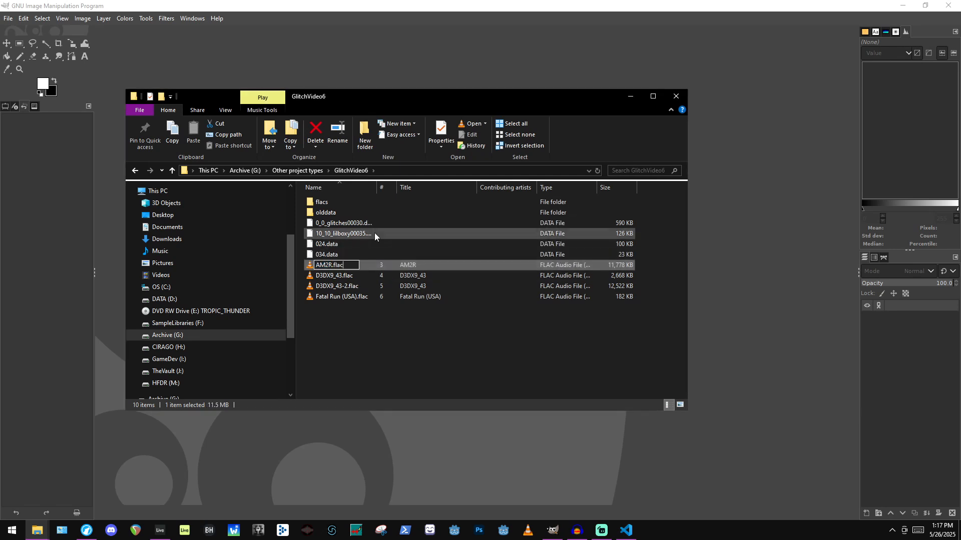
key("BackSpace")
key("BackSpace")
key("BackSpace")
key("BackSpace")
type("data")
key("Return")
key("Return")
Rename D3DX9_43.flac in GlitchVideo6 to D3DX9_43.data and accept the extension change.
key("Down")
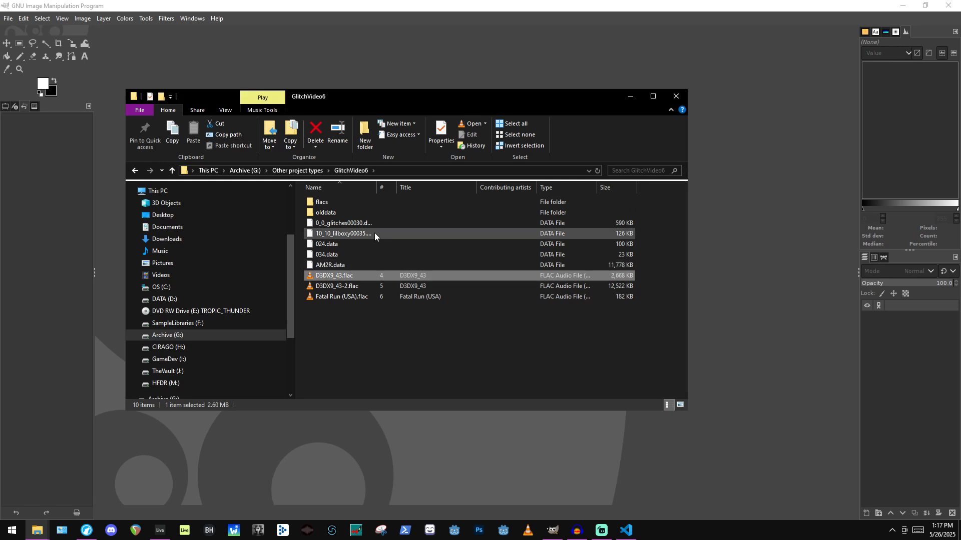
key("F2")
key("BackSpace")
key("BackSpace")
key("BackSpace")
key("BackSpace")
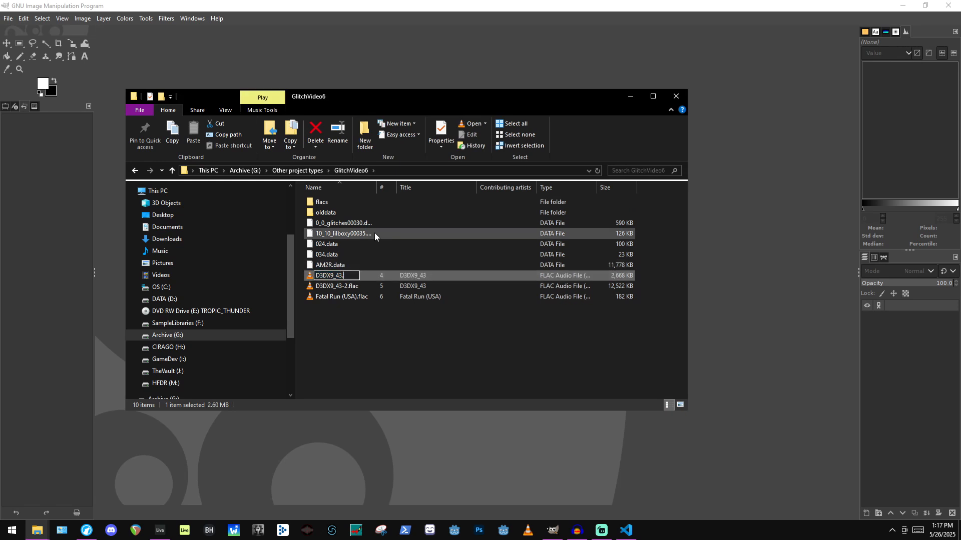
type("data")
key("Return")
key("Return")
Rename D3DX9_43-2.flac in GlitchVideo6 to D3DX9_43-2.data and accept the extension change.
key("Down")
key("F2")
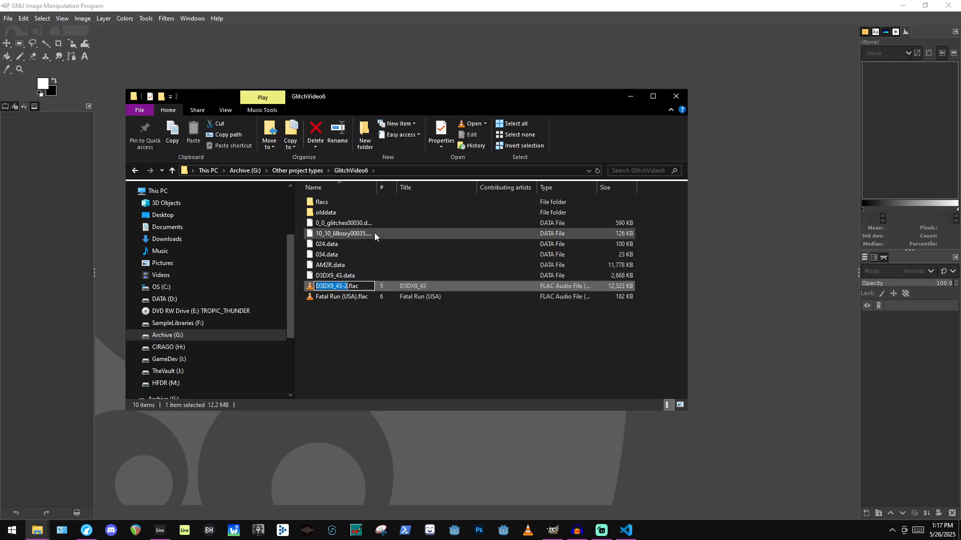
key("End")
key("BackSpace")
key("BackSpace")
key("BackSpace")
key("BackSpace")
type("data")
key("Return")
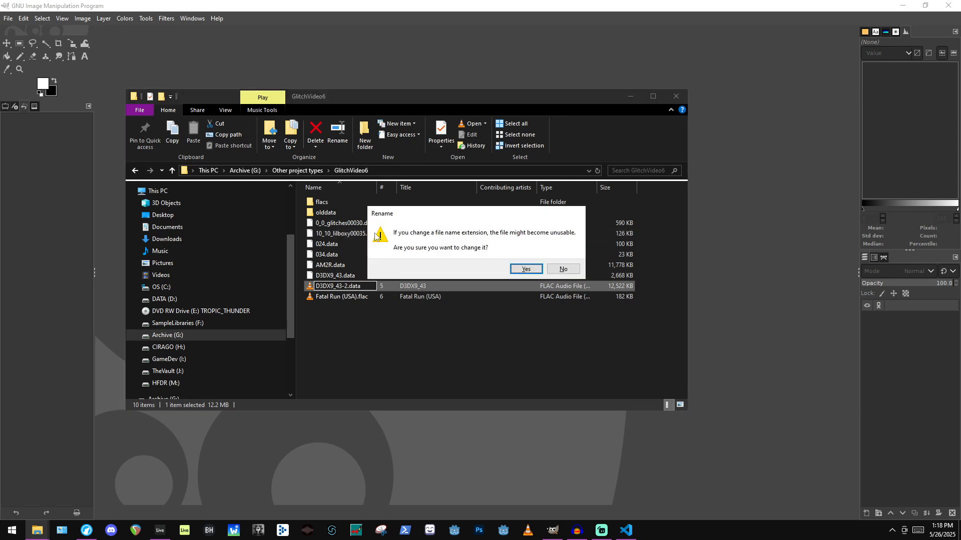
key("Return")
Rename Fatal Run (USA).flac in GlitchVideo6 to Fatal Run (USA).data and accept the extension change.
key("Down")
key("F2")
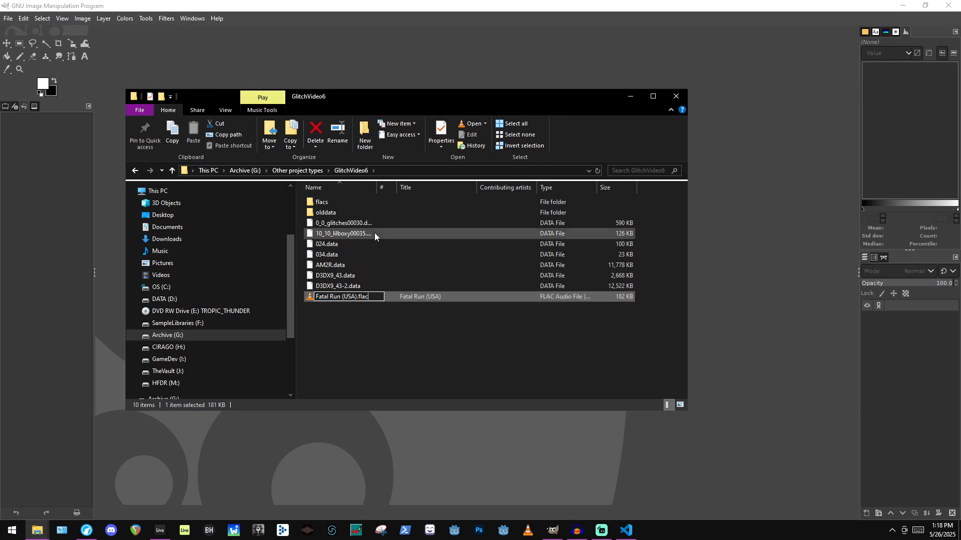
key("Delete")
key("Delete")
key("Delete")
key("Delete")
type("data")
key("Return")
key("Return")
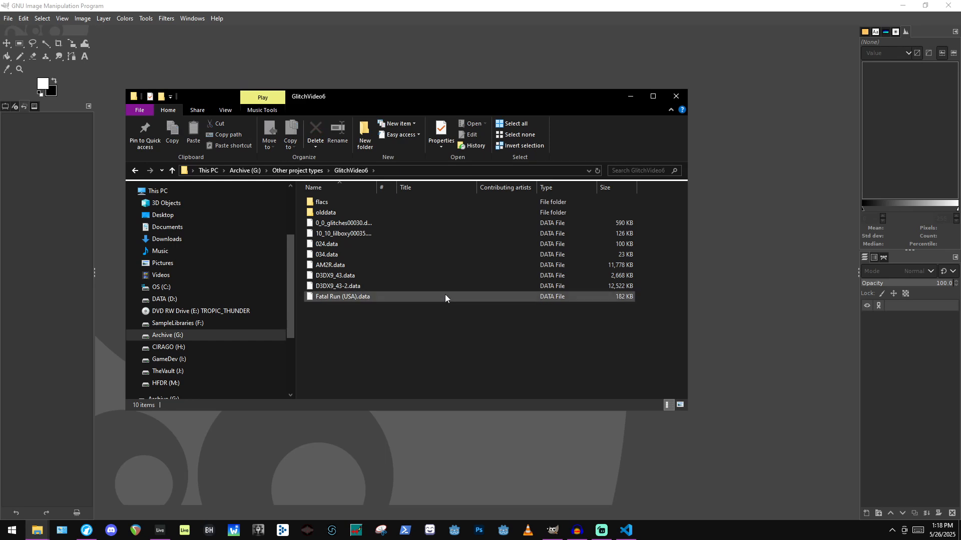
left_click_drag(414, 343, 389, 285)
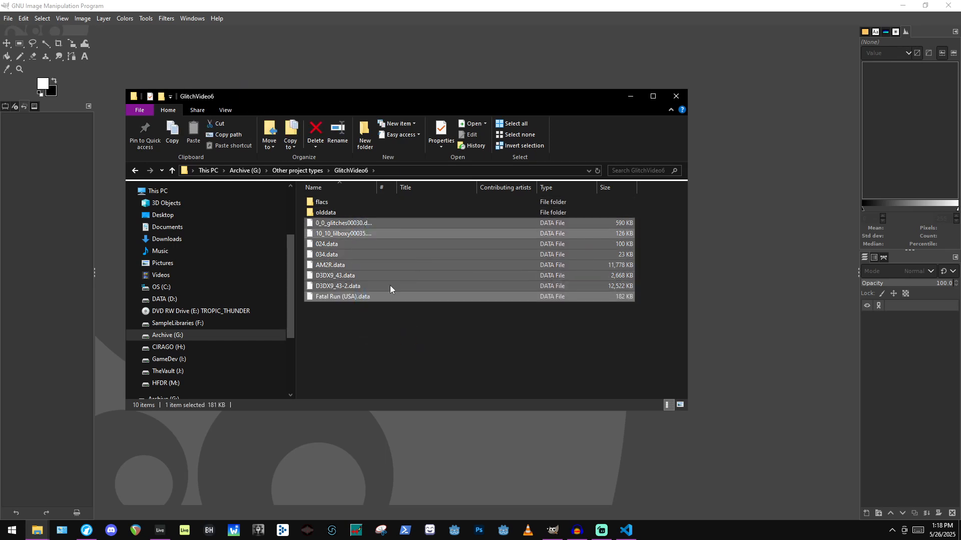
left_click(481, 341)
left_click(29, 7)
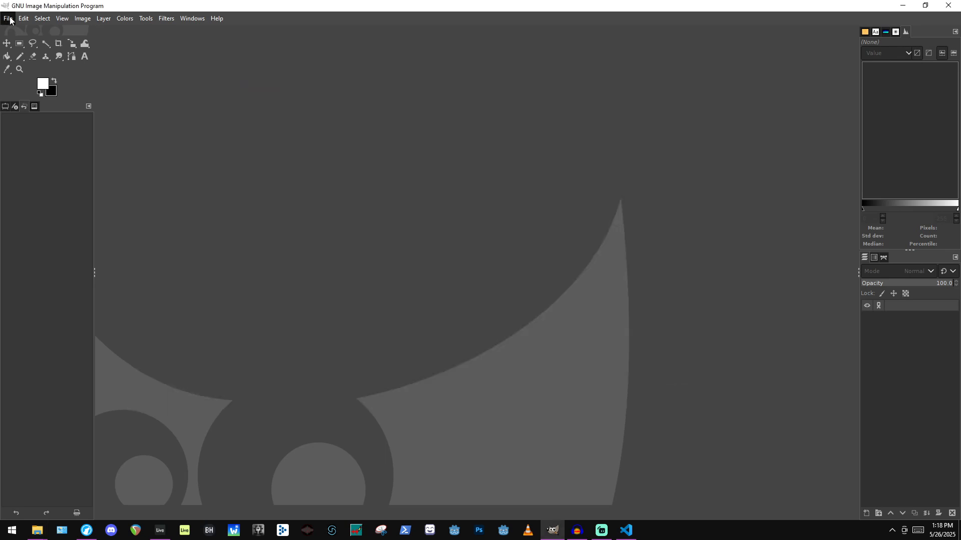
left_click(8, 18)
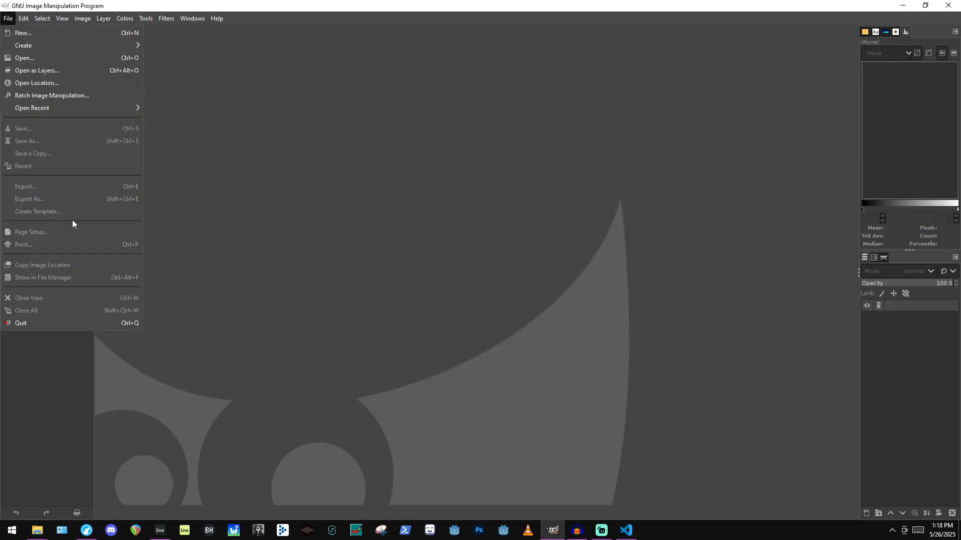
left_click(59, 59)
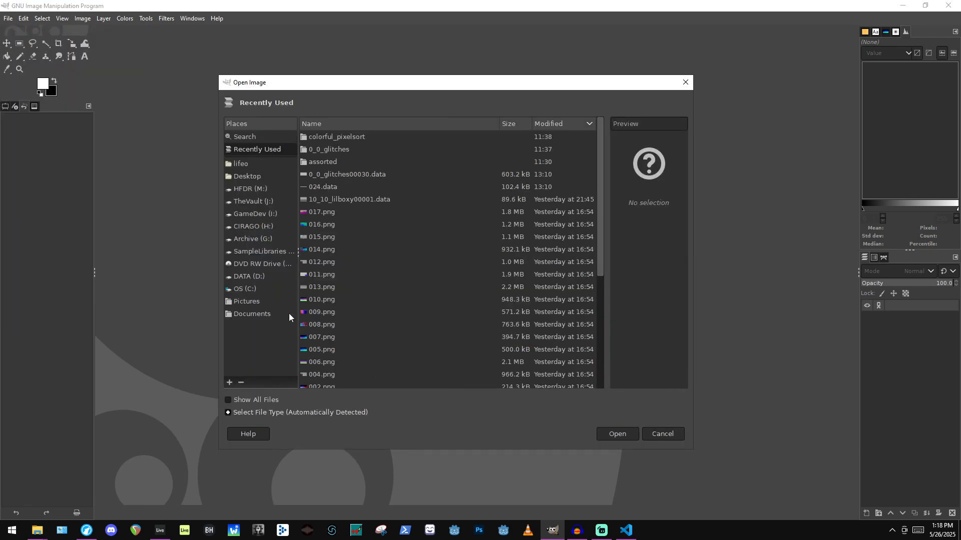
left_click(652, 432)
Load all the .data files from the GlitchVideo6 folder into GIMP and bring up the raw data import dialog.
mouse_move(37, 530)
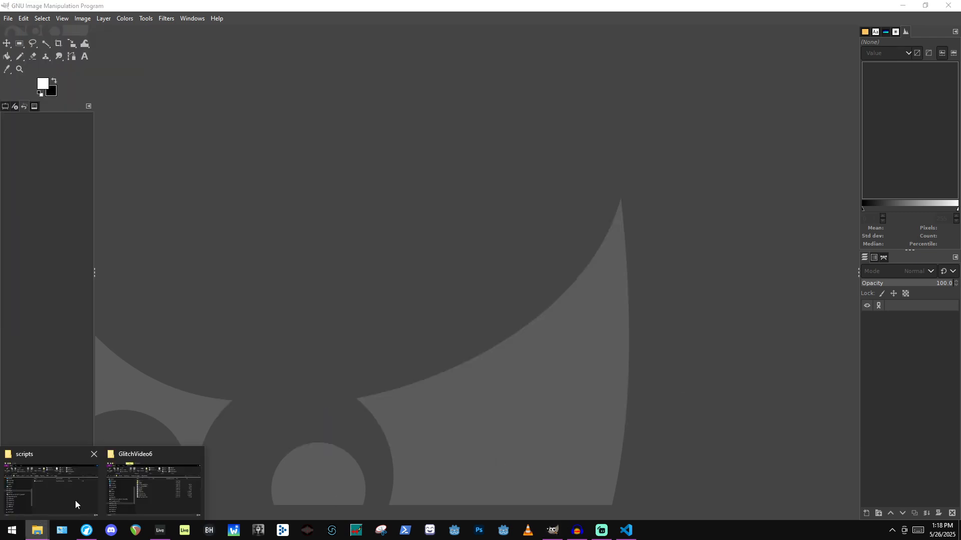
left_click(167, 478)
left_click_drag(415, 344, 320, 220)
left_click_drag(323, 233, 179, 63)
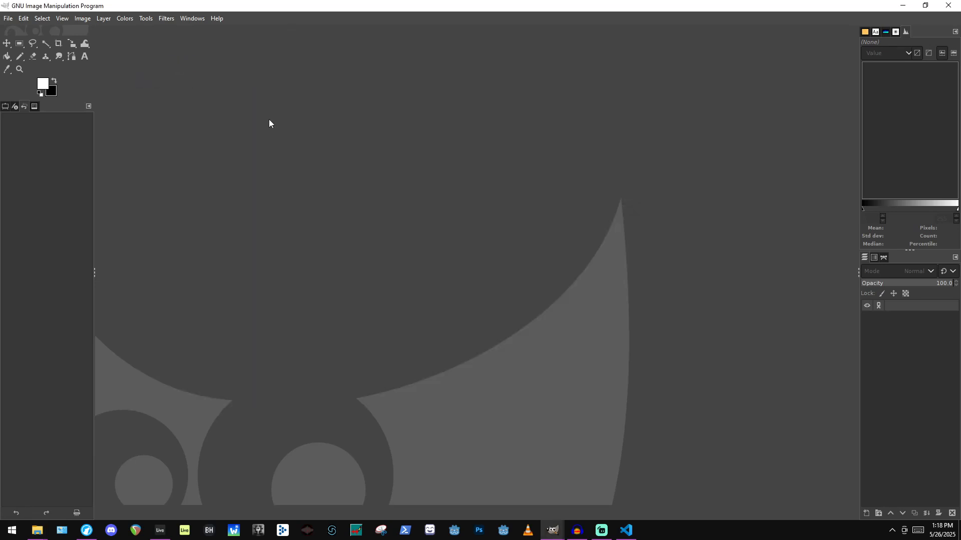
mouse_move(553, 529)
left_click(596, 482)
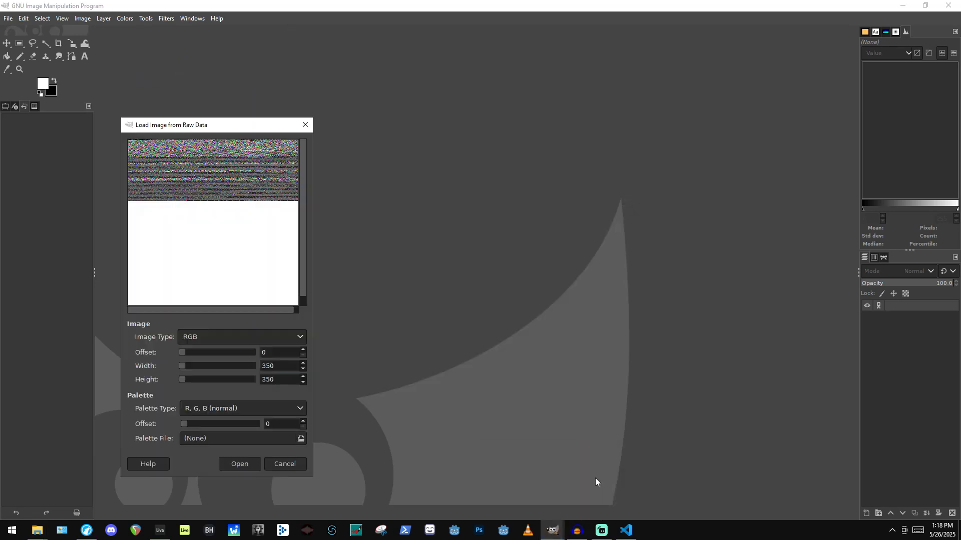
Set the image type of the raw data import to Planar RGB, and open the image type choices again.
left_click(216, 338)
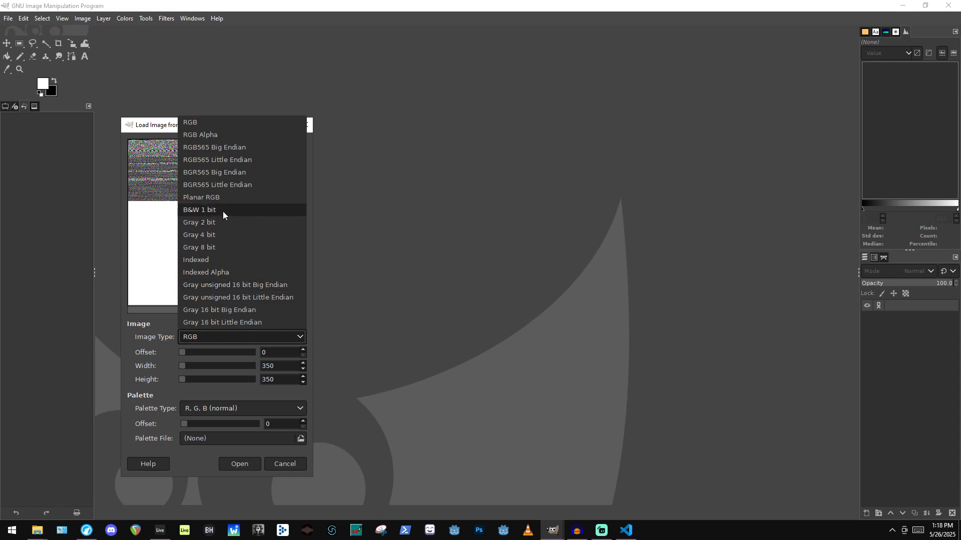
left_click(224, 207)
left_click(230, 338)
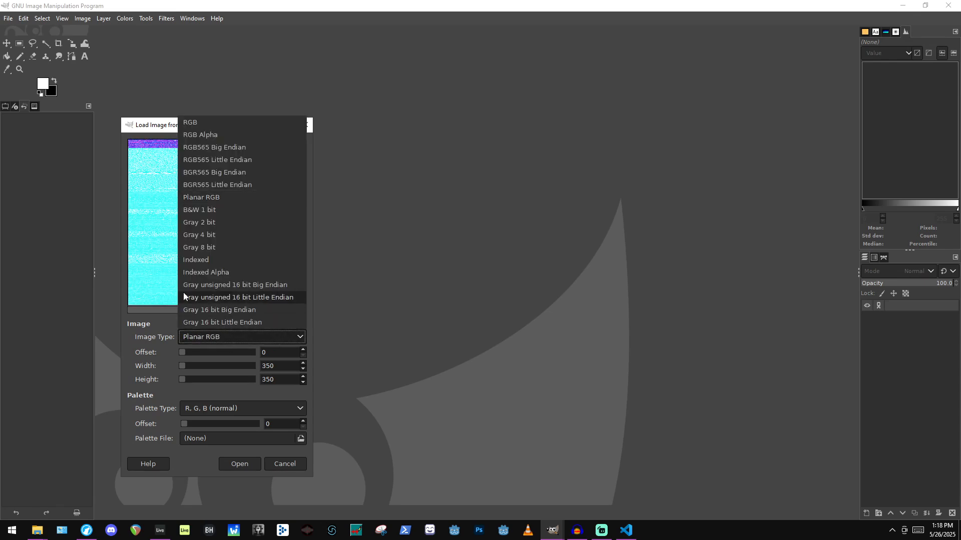
Preview the raw data with the image types BGR565 Big Endian, Indexed and Gray 2 bit.
left_click(148, 232)
left_click(213, 333)
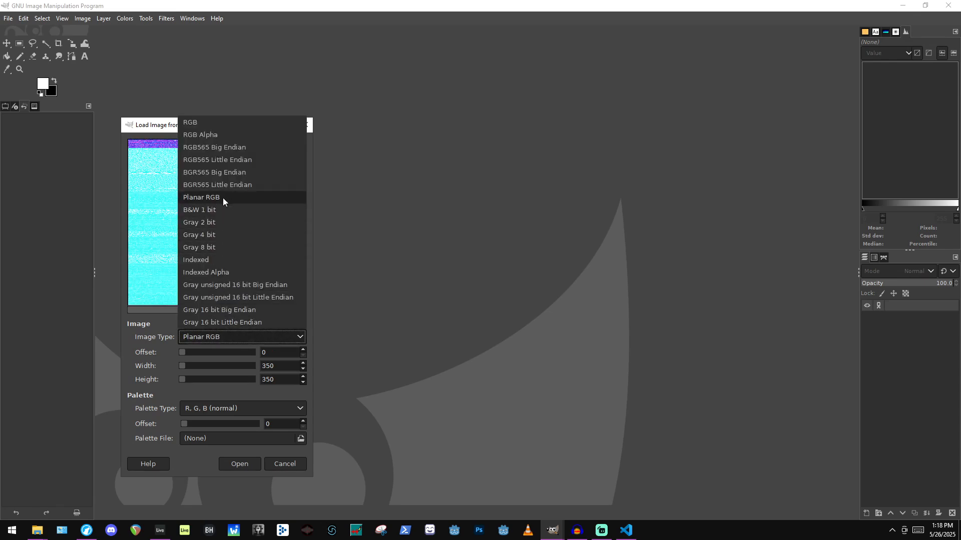
left_click(225, 174)
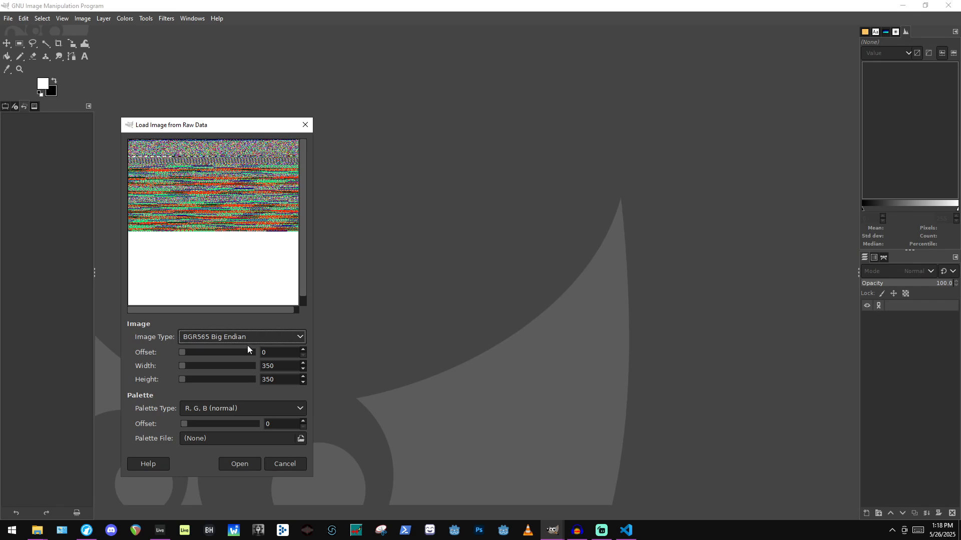
left_click(212, 338)
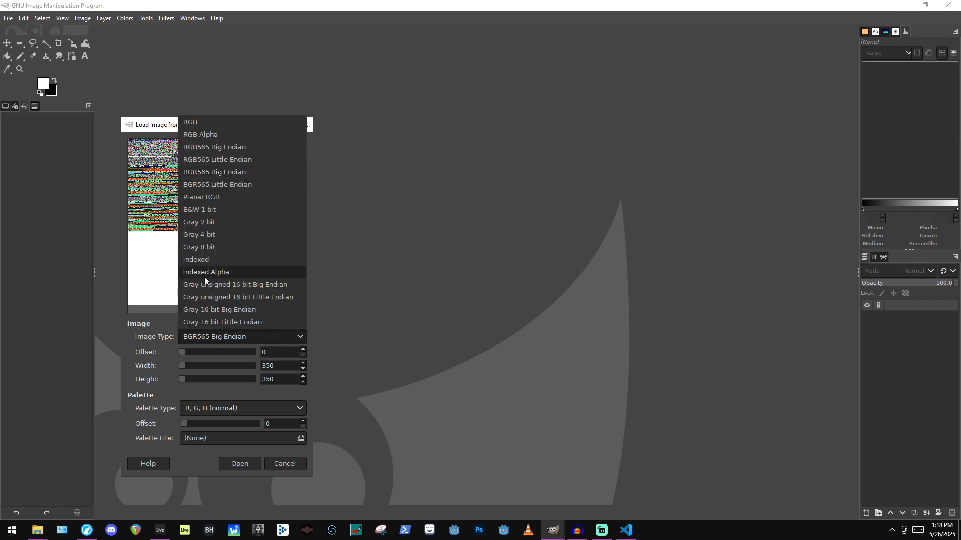
left_click(209, 260)
left_click(217, 335)
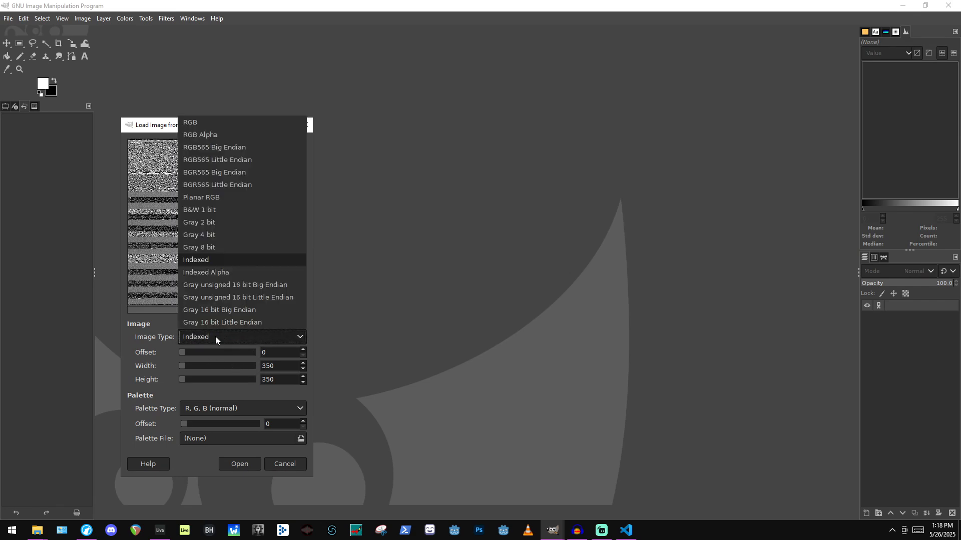
left_click(233, 221)
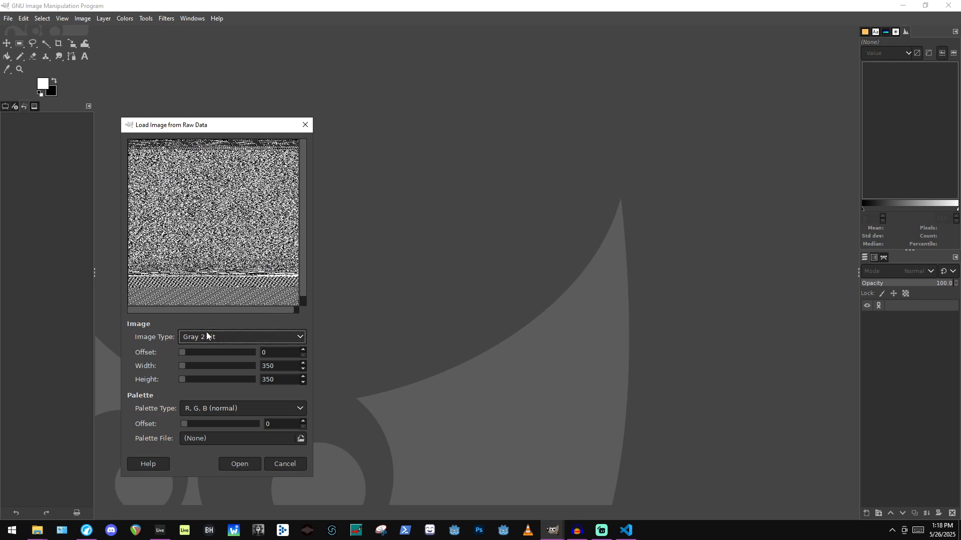
Try a width and height of 918 for the raw image and inspect different areas of its preview.
left_click(190, 366)
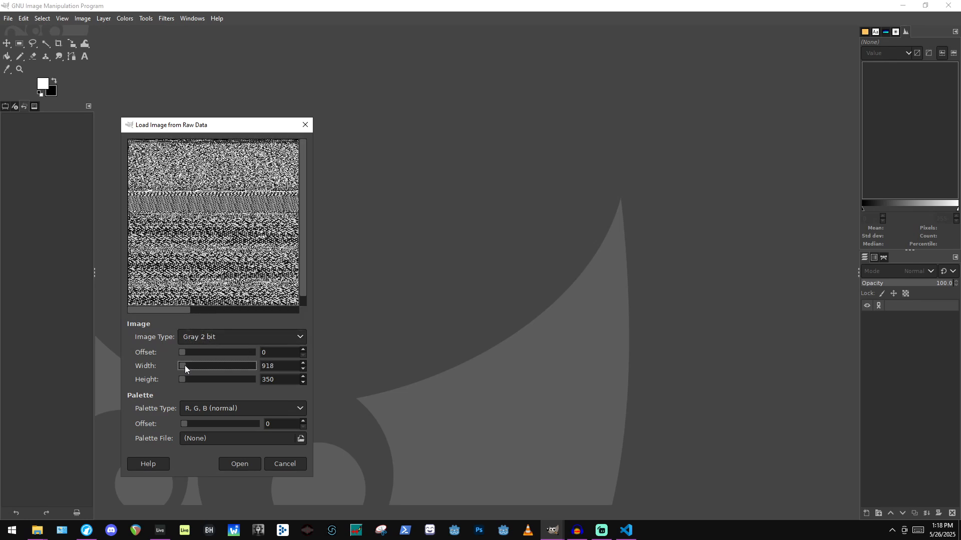
left_click(181, 380)
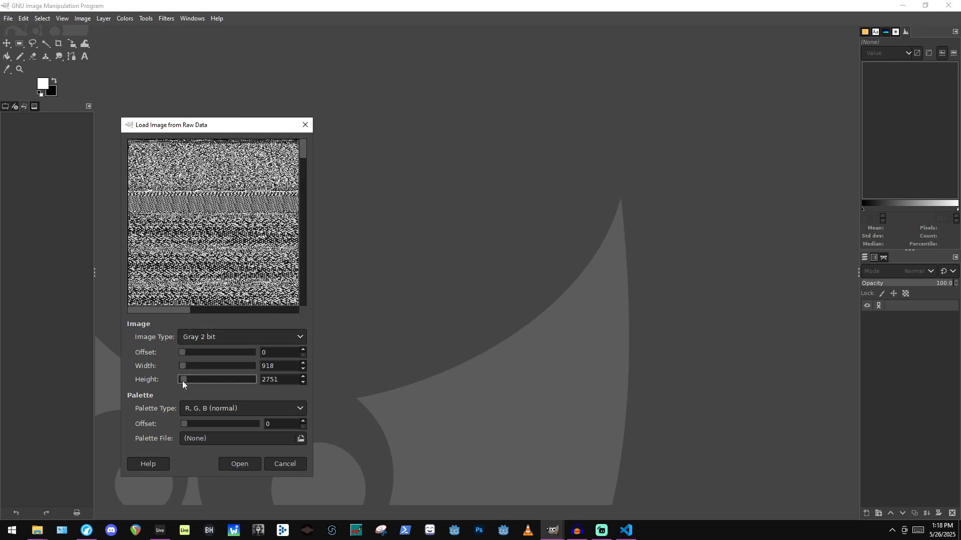
mouse_move(305, 147)
left_mouse_down()
mouse_move(305, 195)
mouse_move(296, 140)
left_mouse_up()
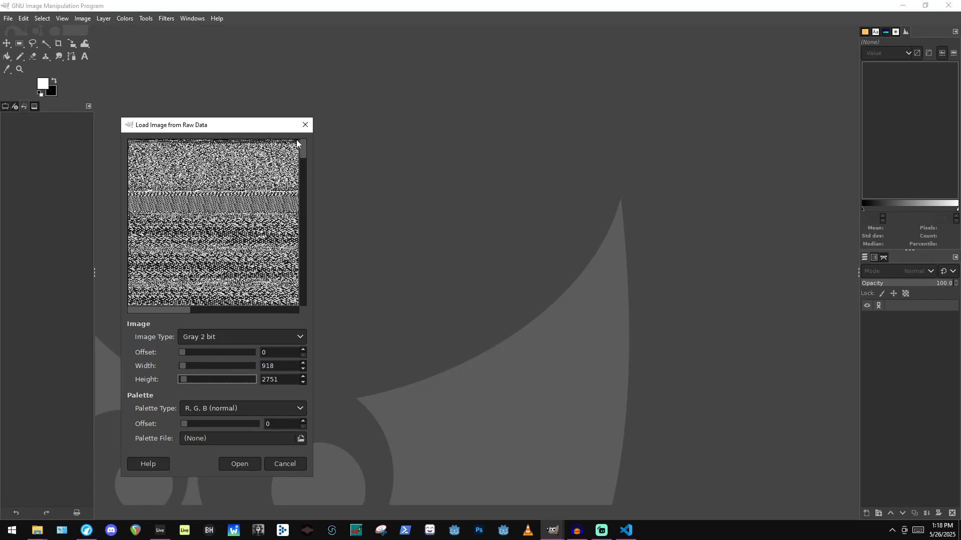
left_click(185, 381)
left_click(185, 381)
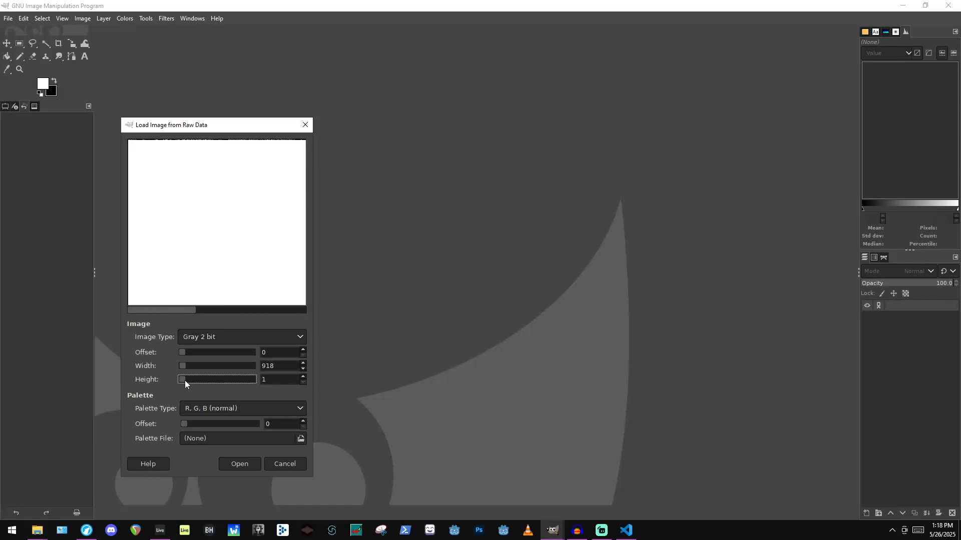
left_click(185, 381)
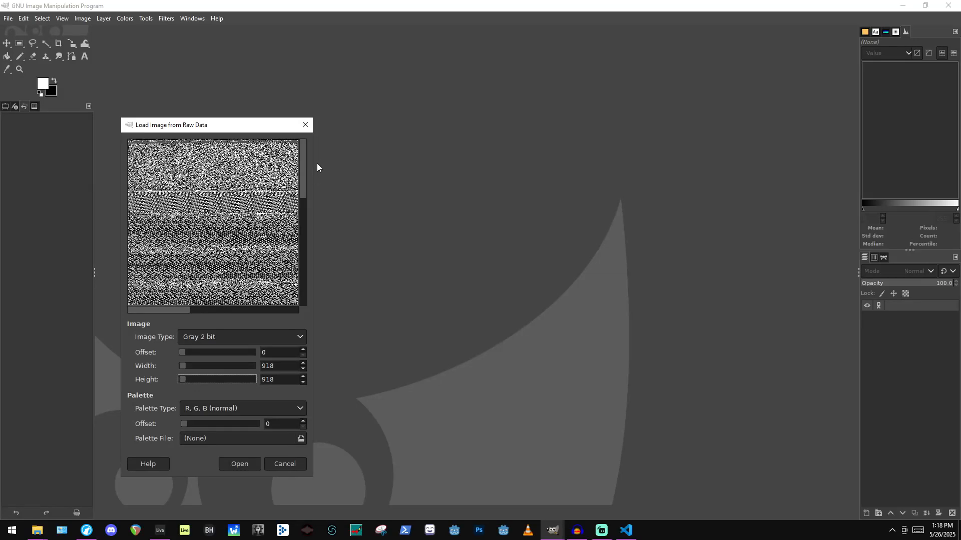
scroll(264, 280, "down", 5)
left_click_drag(160, 310, 273, 307)
scroll(205, 201, "up", 5)
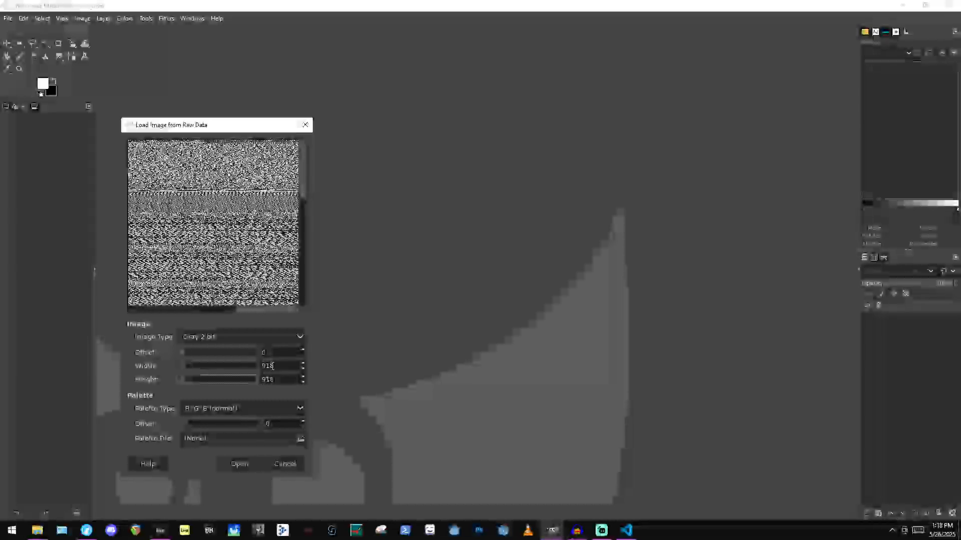
Set the raw image type to B&W 1 bit and examine the preview from top to bottom.
left_click(220, 335)
left_click(235, 209)
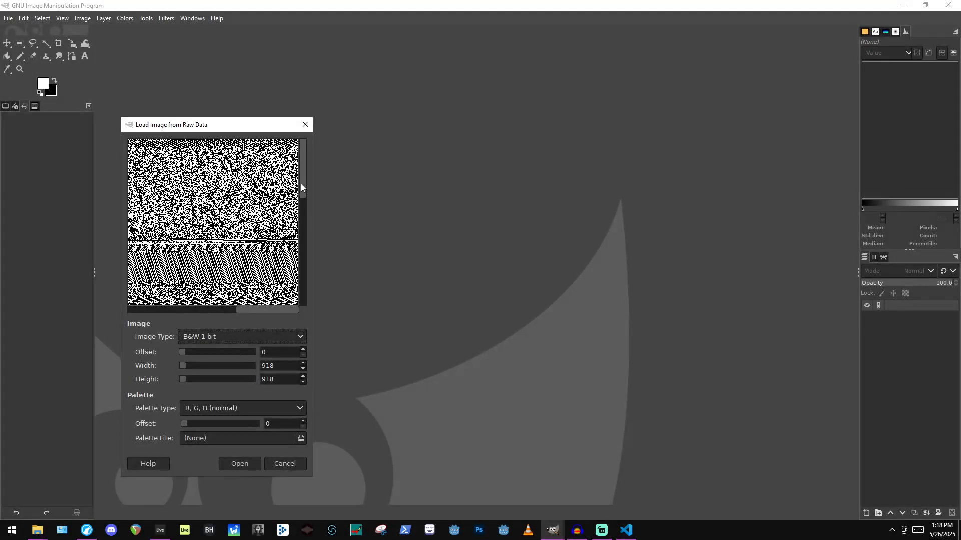
left_click_drag(302, 190, 265, 309)
left_click_drag(302, 274, 273, 159)
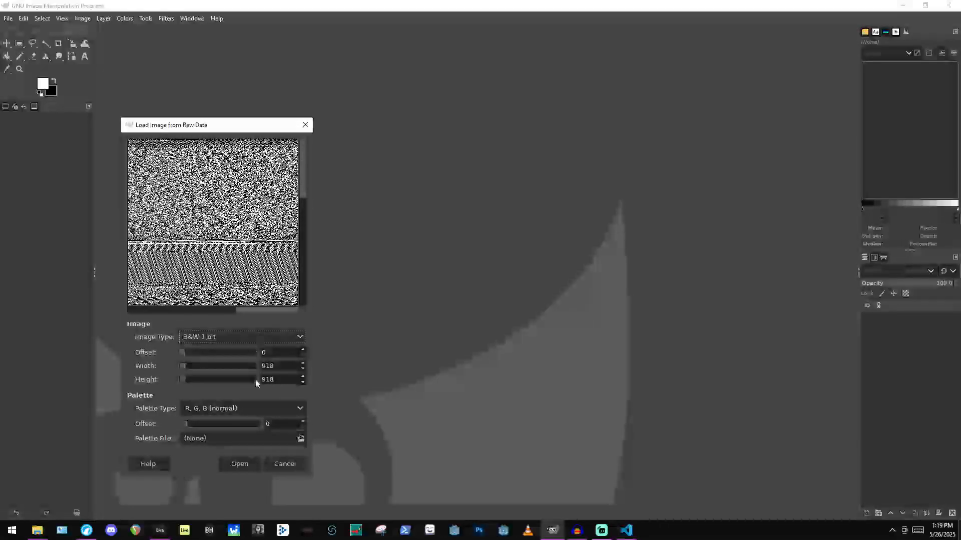
Set the raw image's width and height to 1000 and load it.
double_click(278, 366)
type("100")
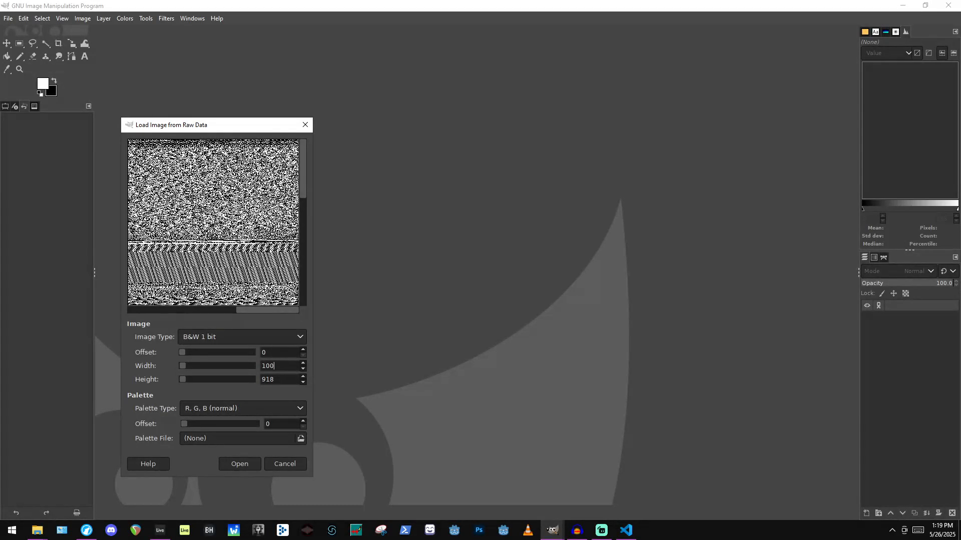
type("0")
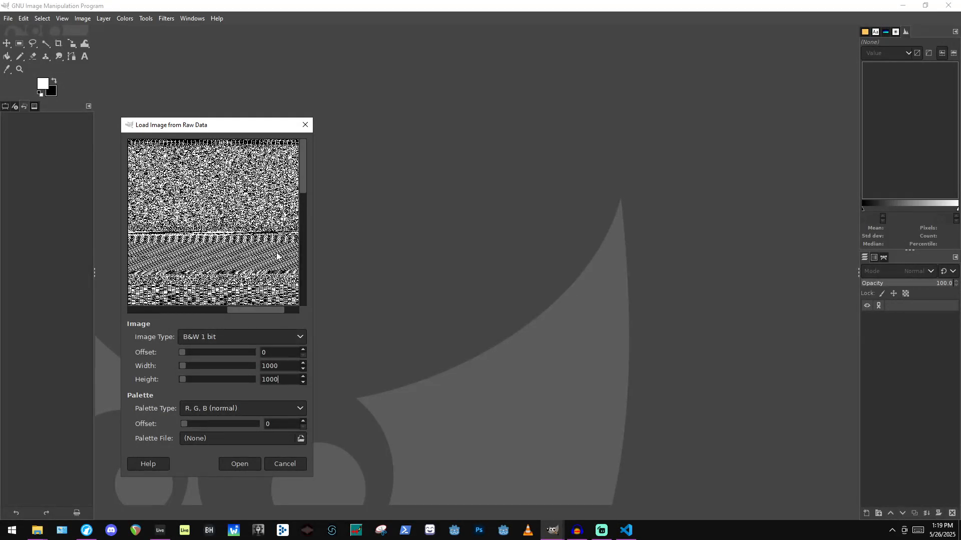
scroll(202, 233, "down", 8)
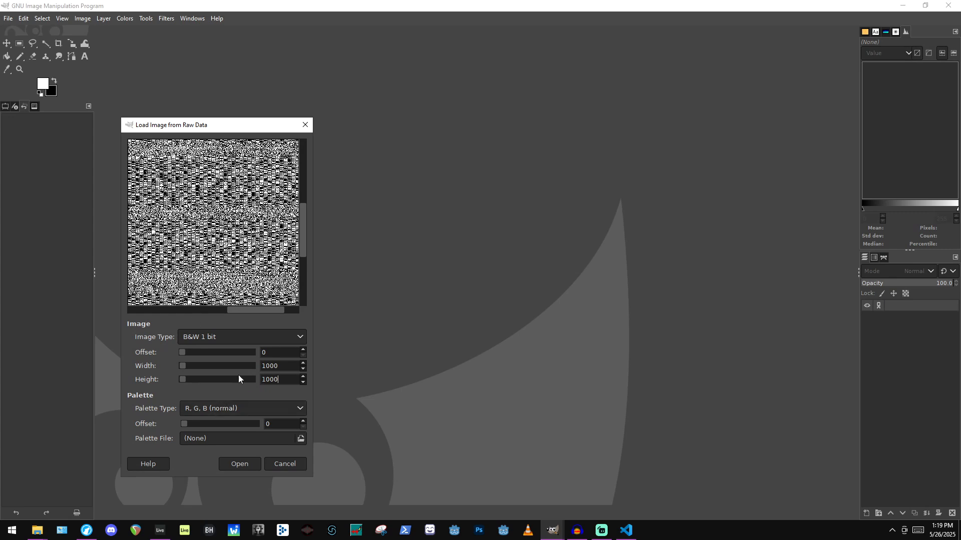
left_click(240, 465)
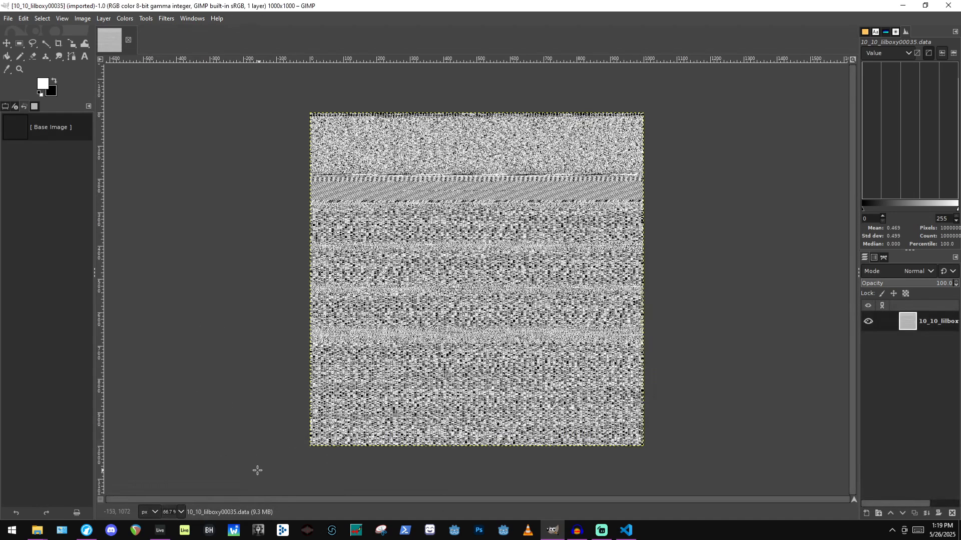
Import the remaining raw data files, including 024.data, 034.data, AM2R.data and D3DX9_43.data, as B&W 1 bit images 1000 pixels wide.
left_click(133, 364)
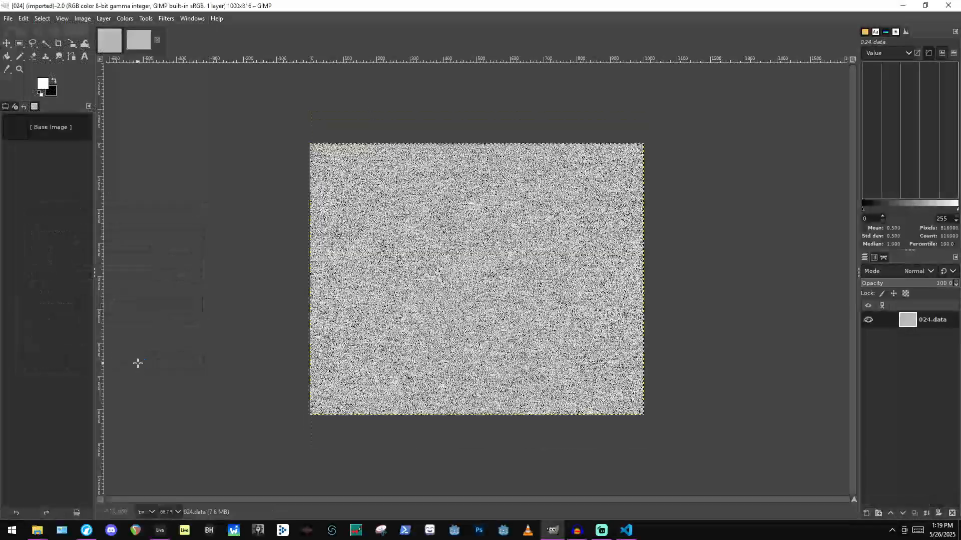
left_click(146, 385)
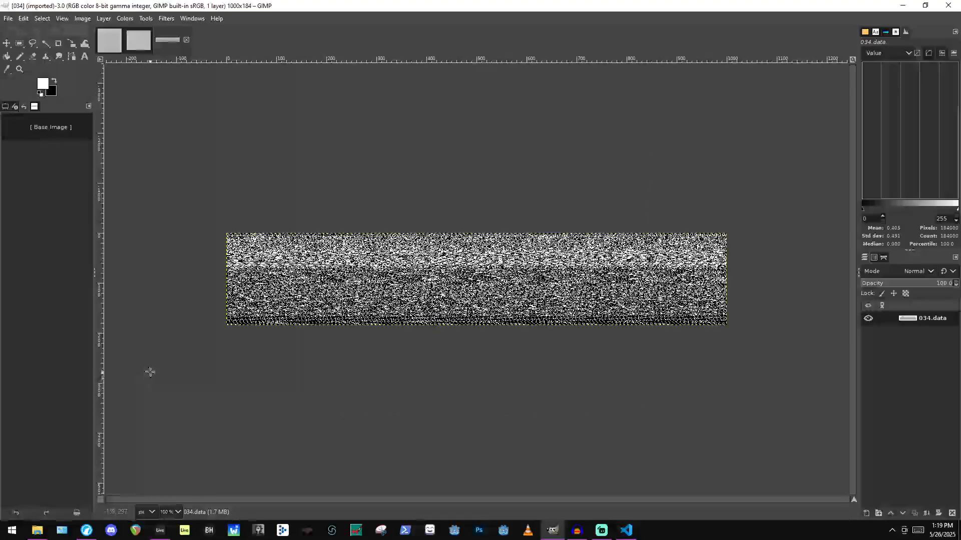
left_click(196, 413)
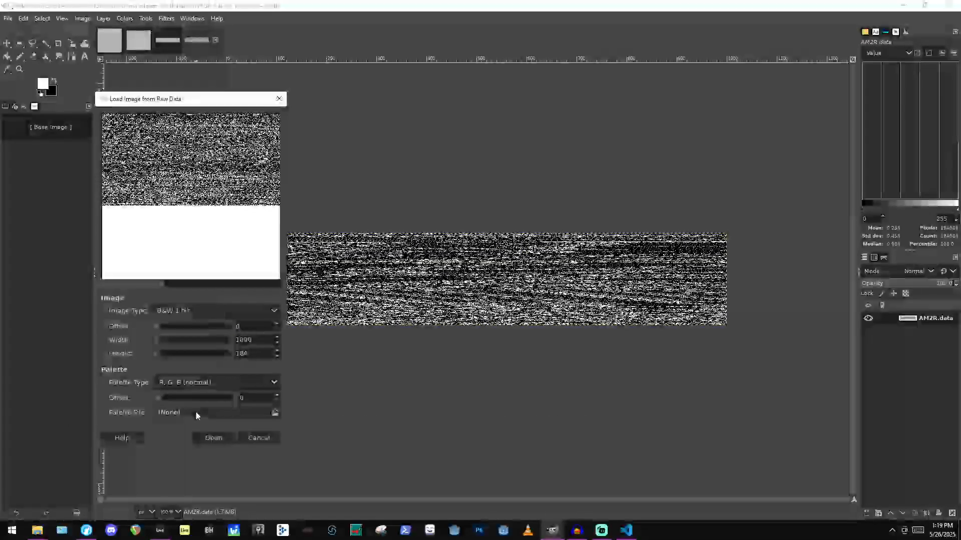
left_click(220, 438)
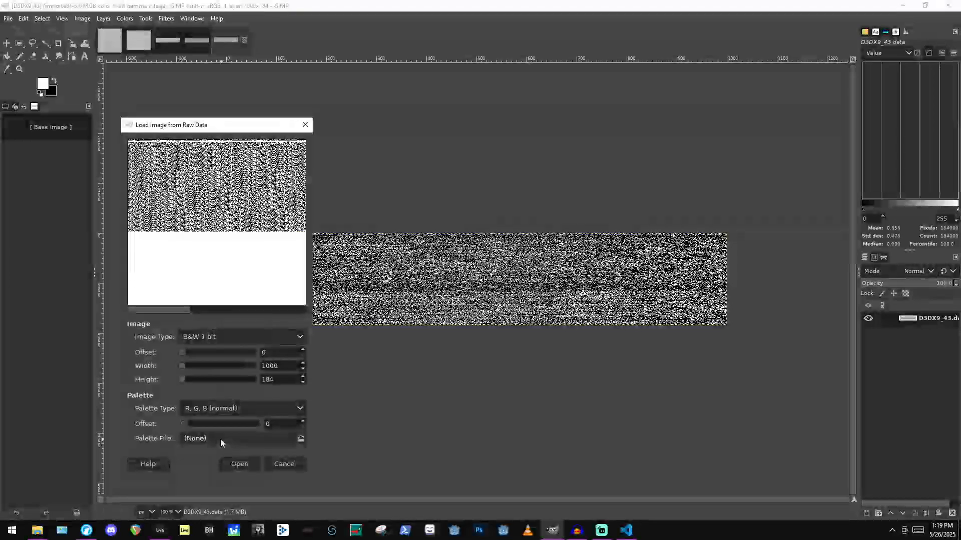
left_click(247, 460)
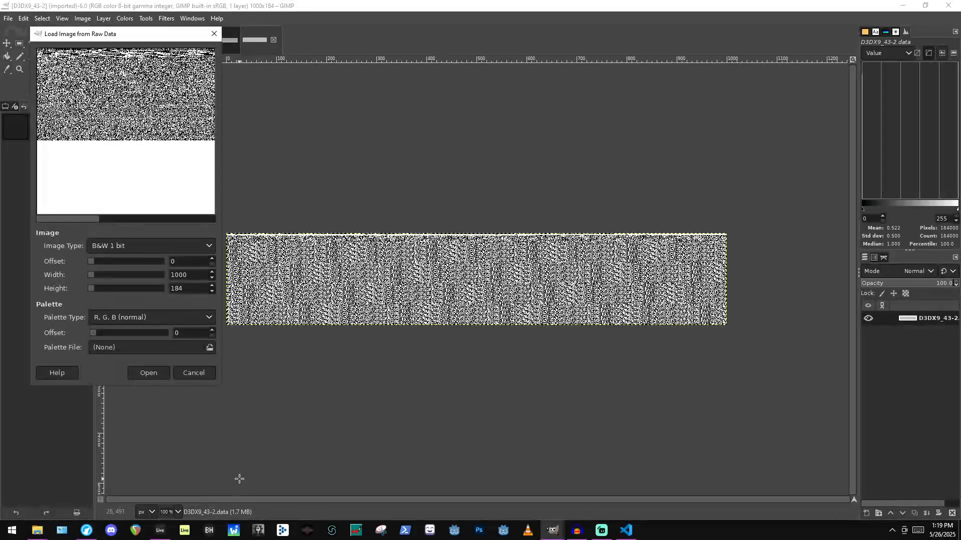
left_click(142, 373)
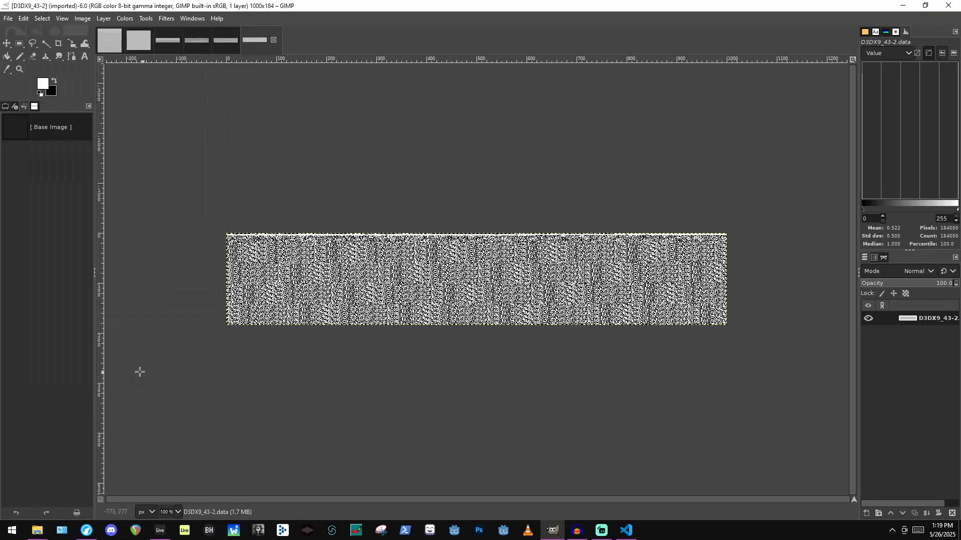
left_click(176, 399)
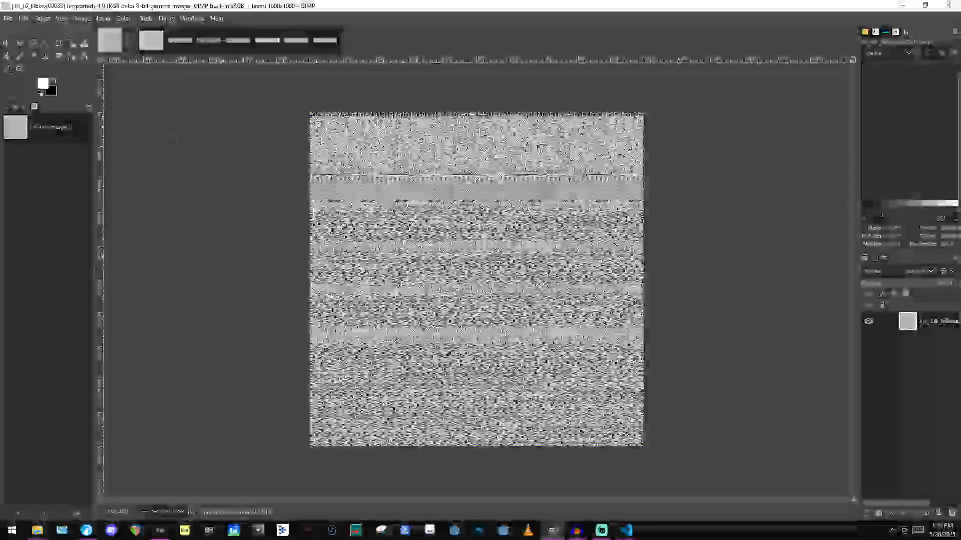
Start the Grid render filter on the 10_10_lilboxy00035 image with the line width and height set to 1.
scroll(494, 269, "up", 5)
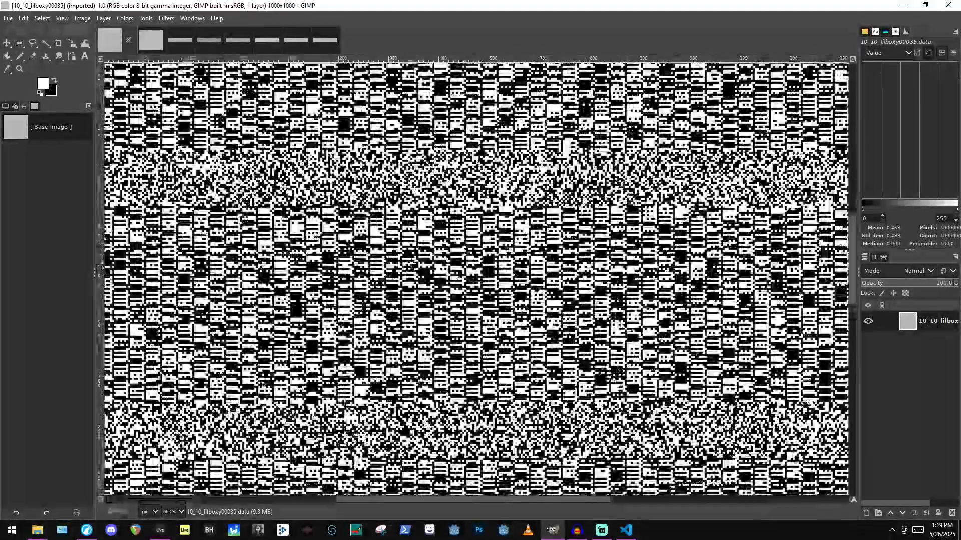
scroll(494, 269, "down", 4)
scroll(451, 269, "up", 3)
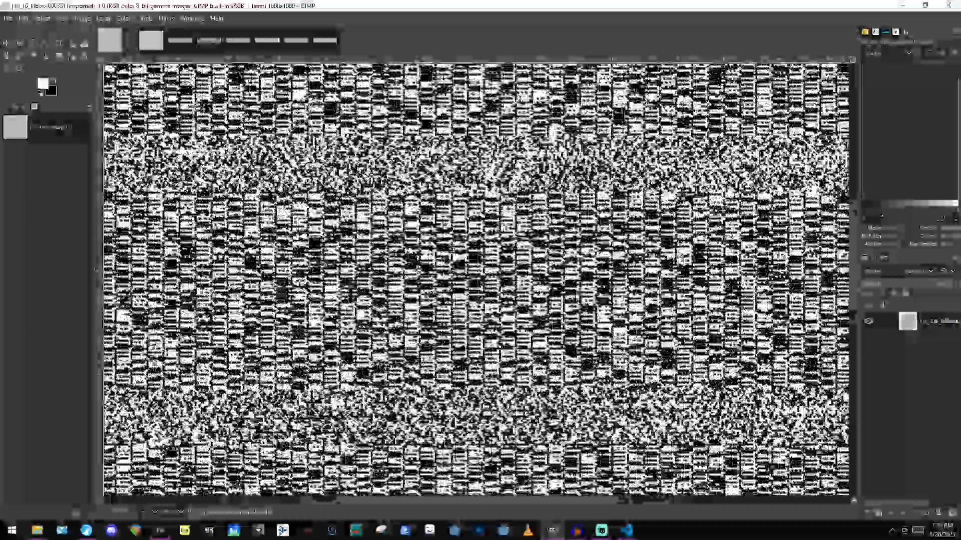
scroll(417, 212, "up", 6)
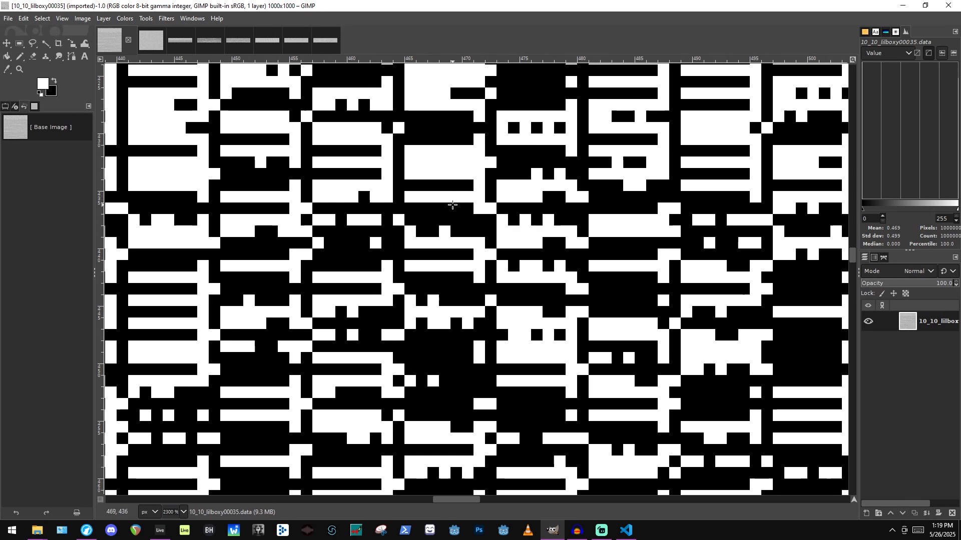
scroll(469, 186, "up", 5)
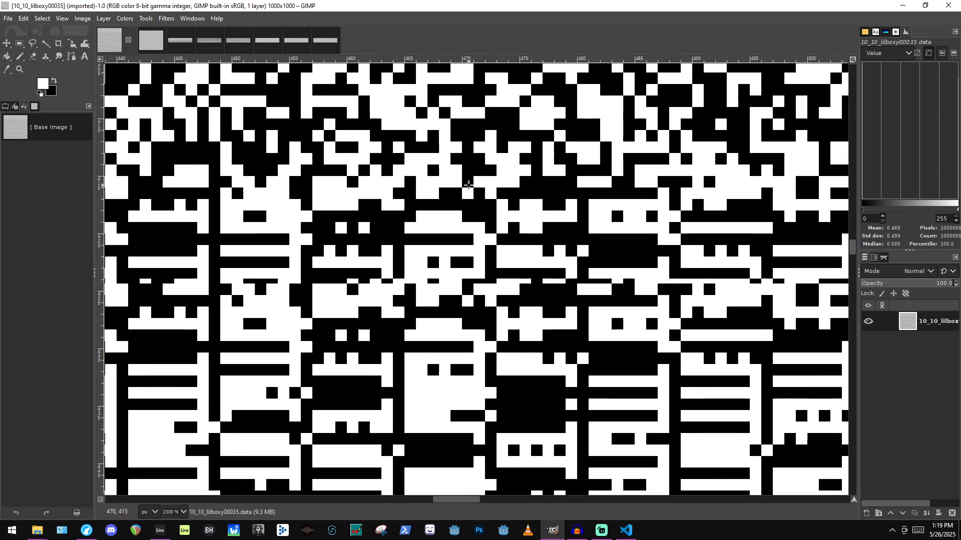
left_click(166, 18)
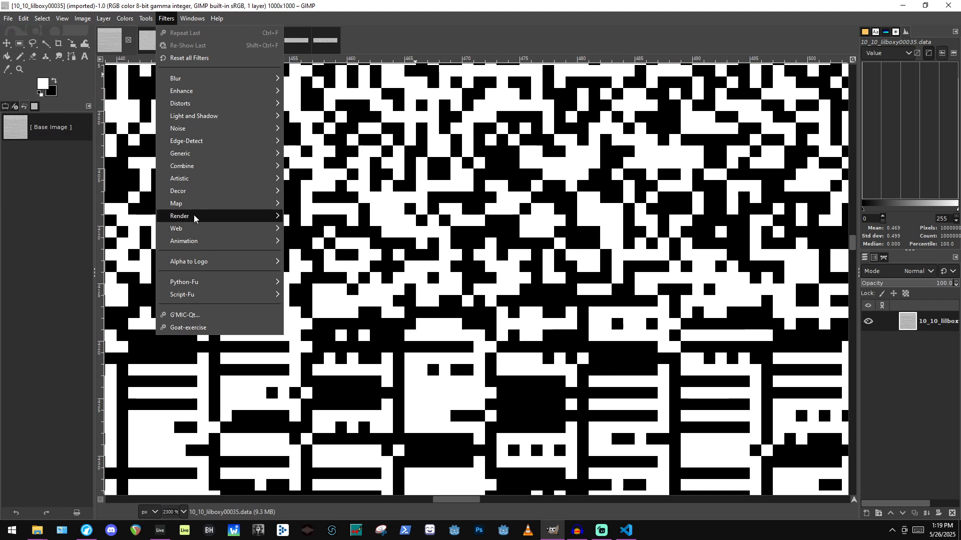
mouse_move(198, 216)
mouse_move(324, 242)
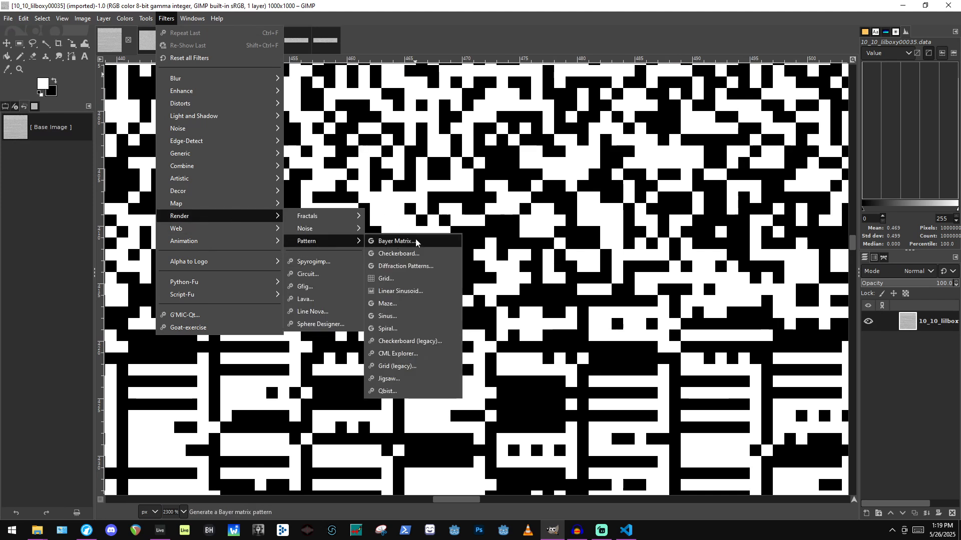
left_click(400, 281)
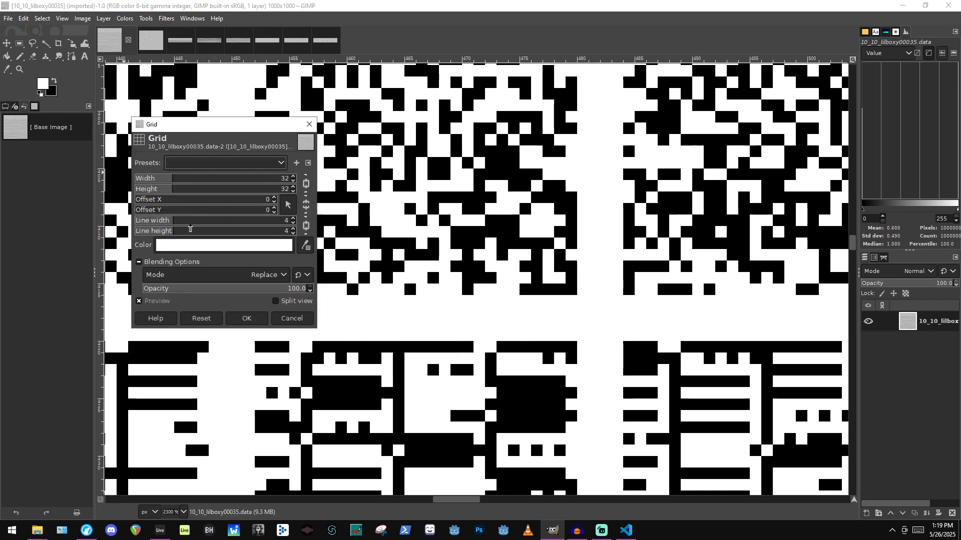
left_click(293, 224)
left_click(294, 224)
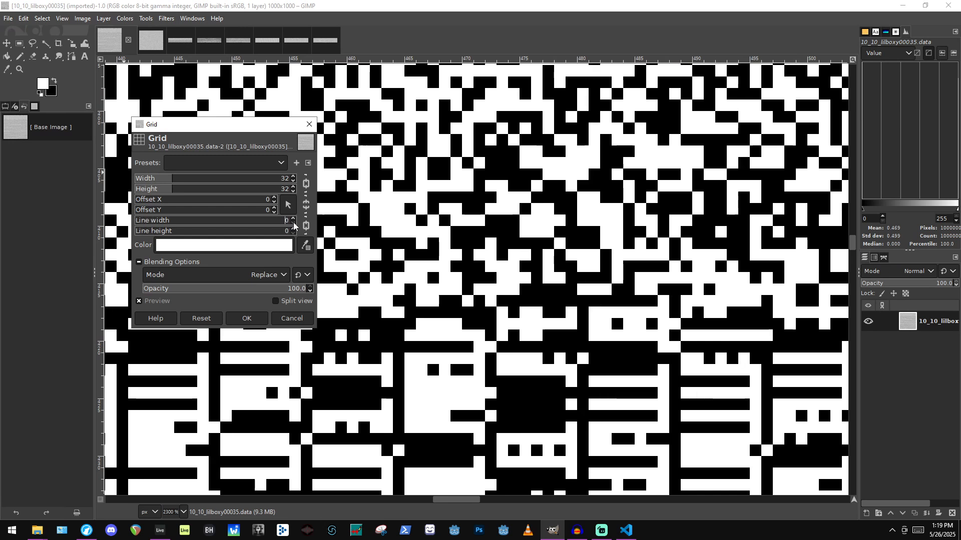
left_click(293, 223)
Reduce the grid spacing to 8 pixels in both width and height.
left_click(293, 191)
left_click(294, 191)
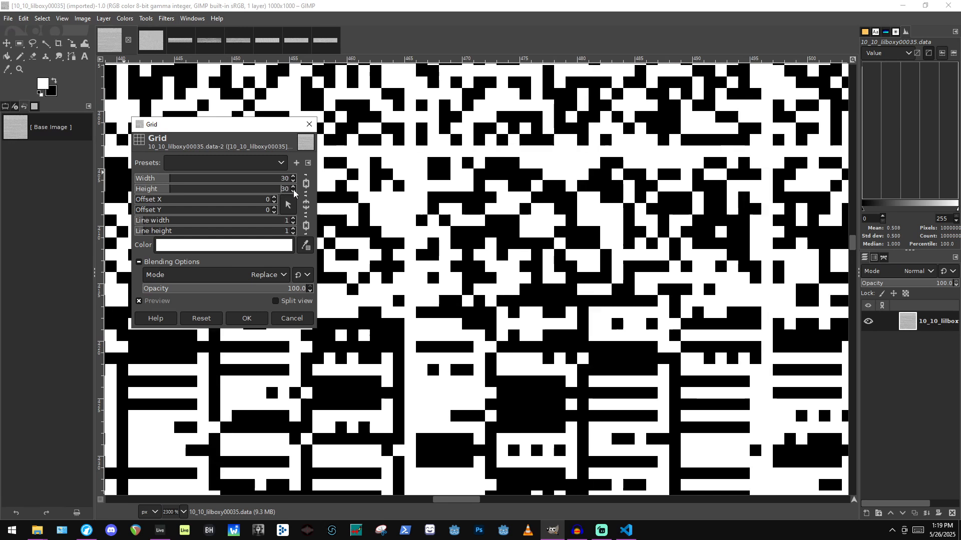
left_click(293, 191)
left_click(293, 191)
left_click(294, 191)
left_click(293, 192)
left_click(293, 191)
left_click(293, 191)
left_click(293, 191)
left_click(293, 191)
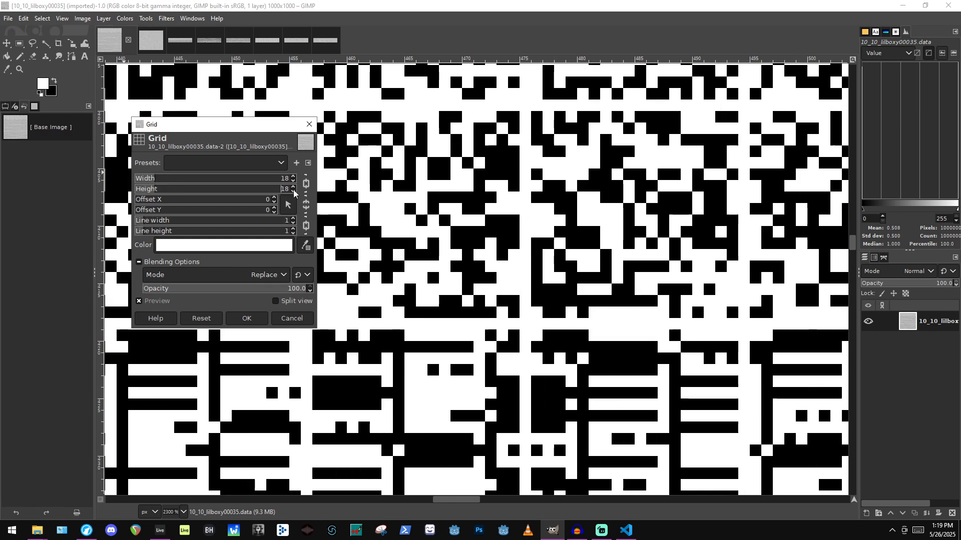
left_click(293, 191)
left_click(293, 192)
left_click(293, 191)
left_click(293, 191)
left_click(294, 191)
left_click(293, 191)
left_click(293, 191)
left_click(293, 191)
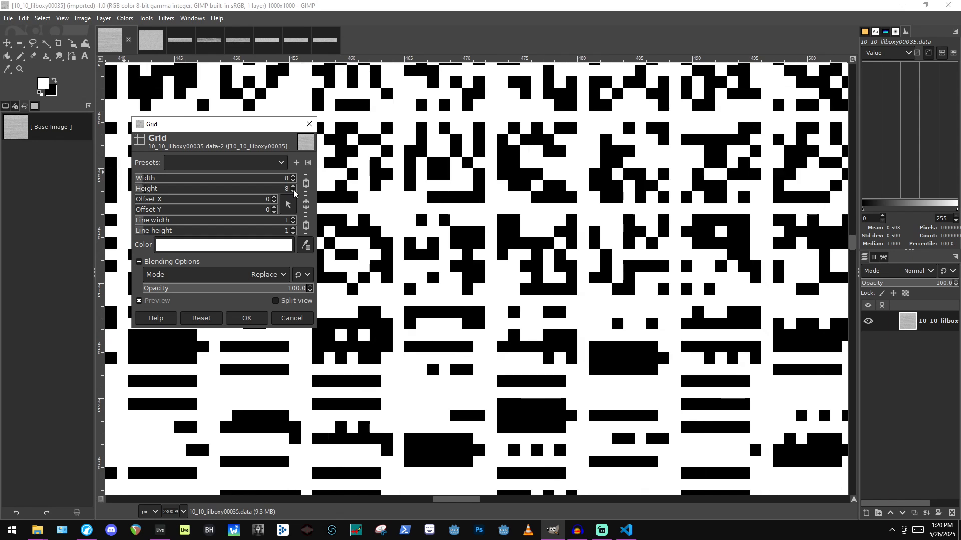
Set the grid color to black and apply the Grid filter to the 10_10_lilboxy00035 image.
scroll(482, 276, "down", 5)
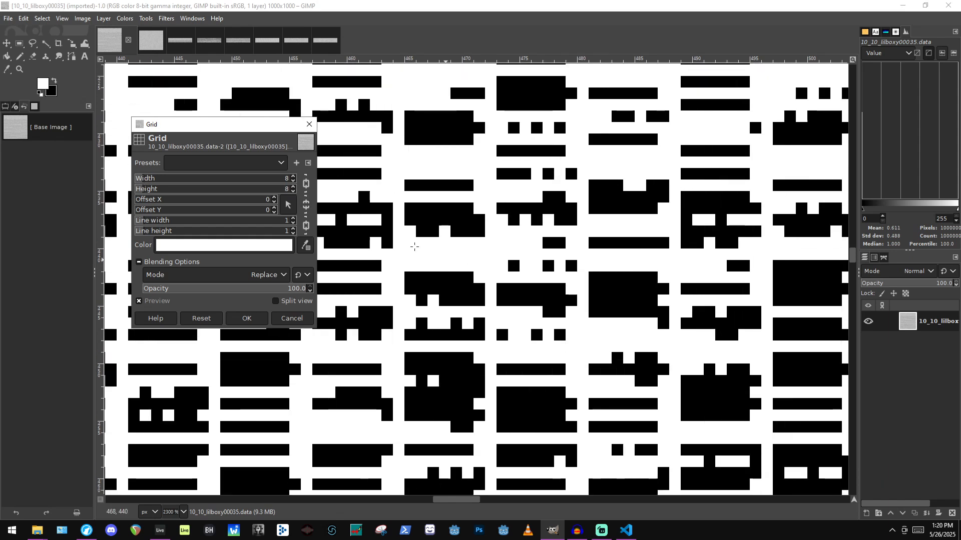
left_click(281, 245)
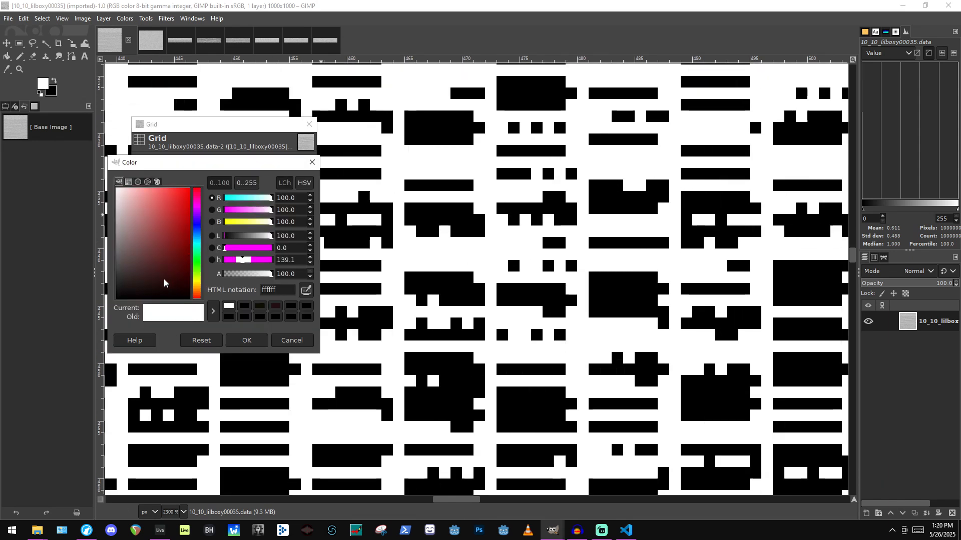
left_click_drag(164, 284, 345, 417)
left_click(245, 341)
scroll(331, 234, "down", 2)
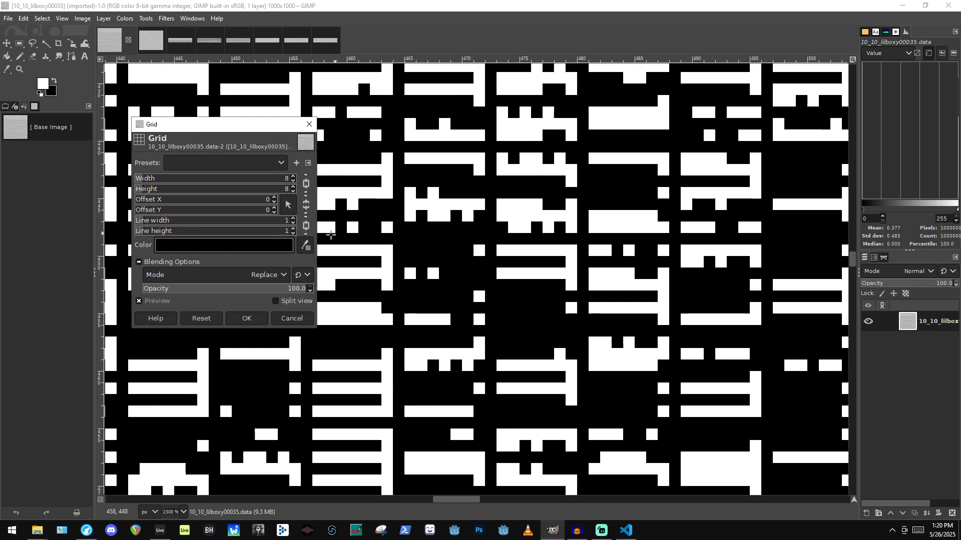
left_click(248, 318)
Examine the gridded pixel patterns across the 10_10_lilboxy00035 image, both close up and as a whole.
scroll(551, 200, "down", 2)
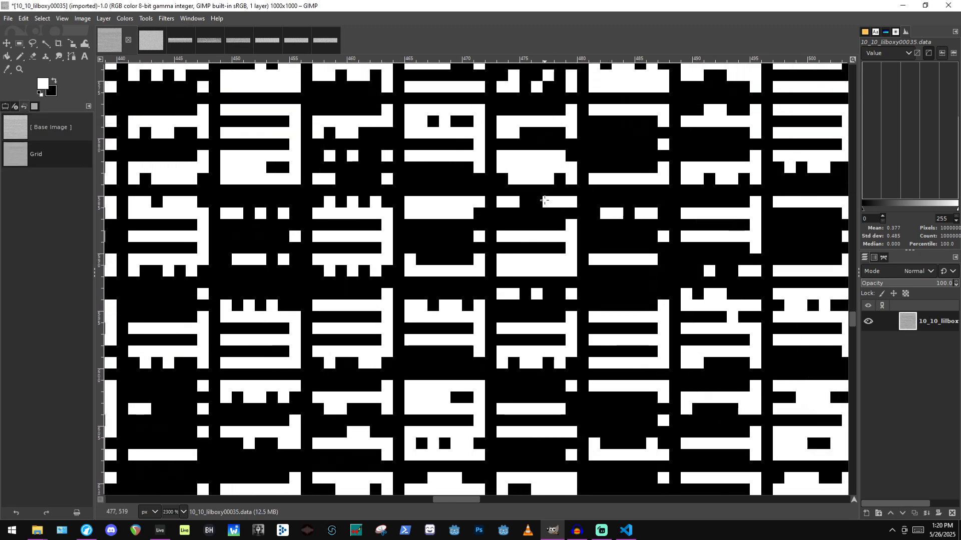
scroll(556, 170, "up", 7)
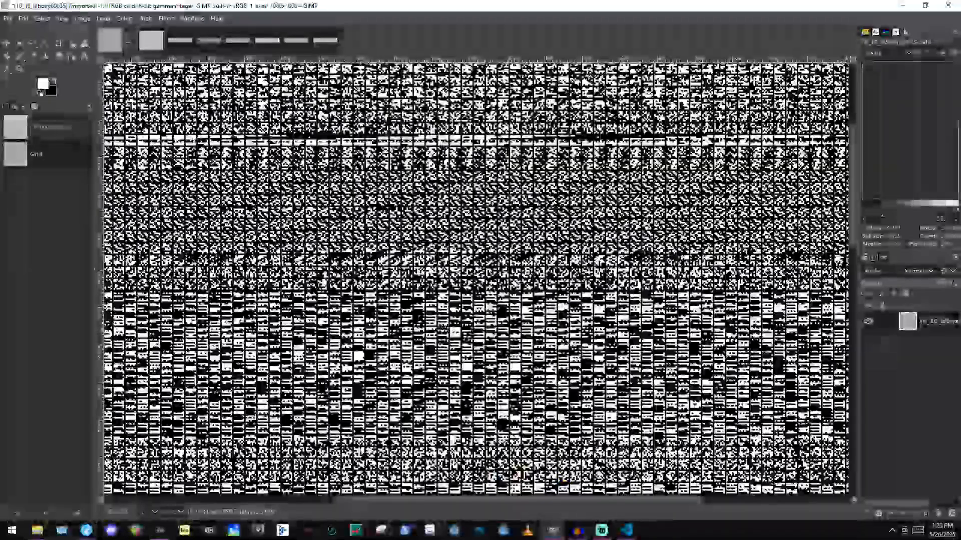
scroll(396, 243, "up", 3)
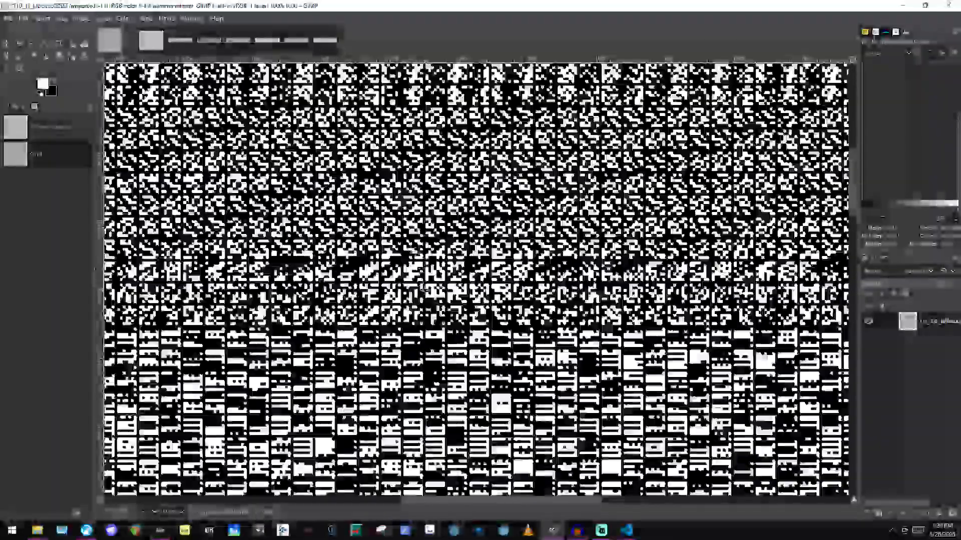
scroll(398, 243, "up", 3)
scroll(447, 255, "down", 8)
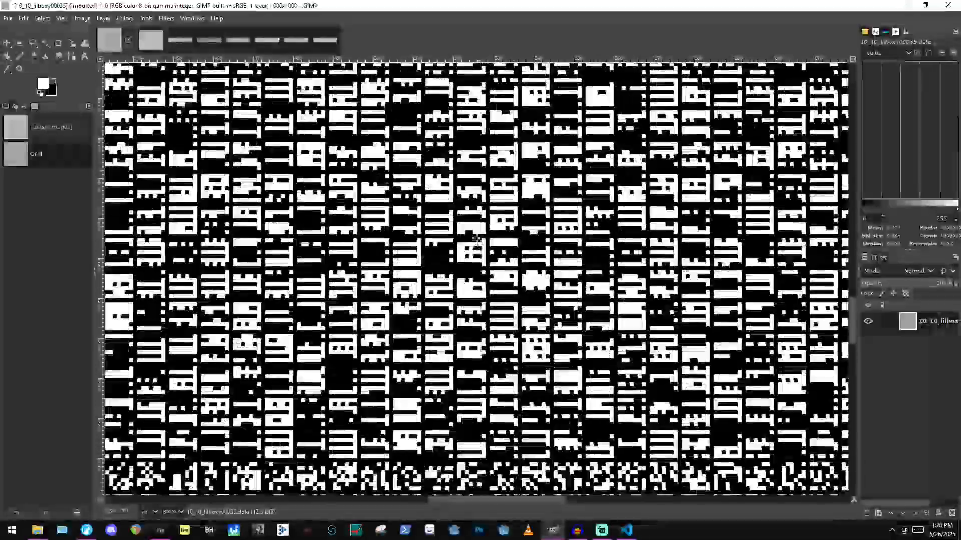
scroll(458, 247, "up", 2)
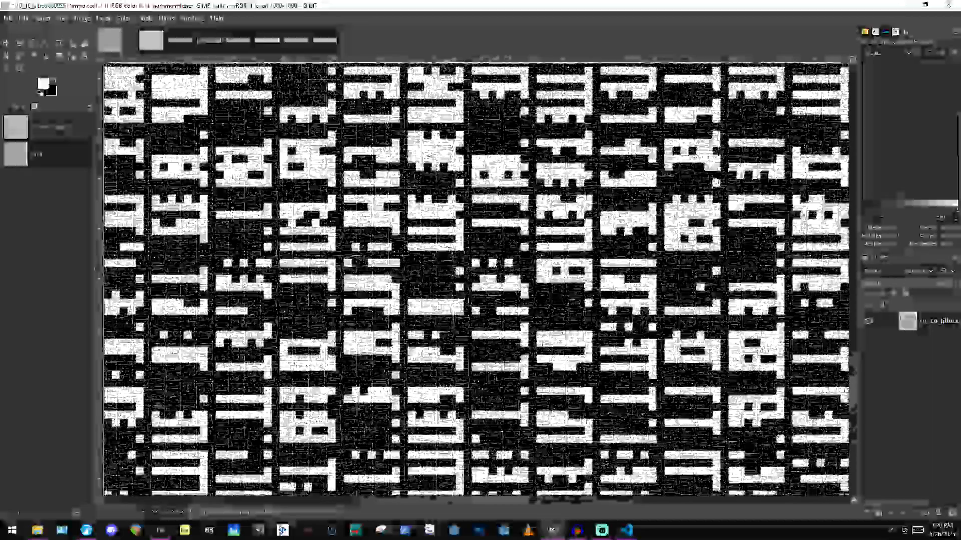
scroll(458, 247, "up", 4)
scroll(458, 247, "down", 8)
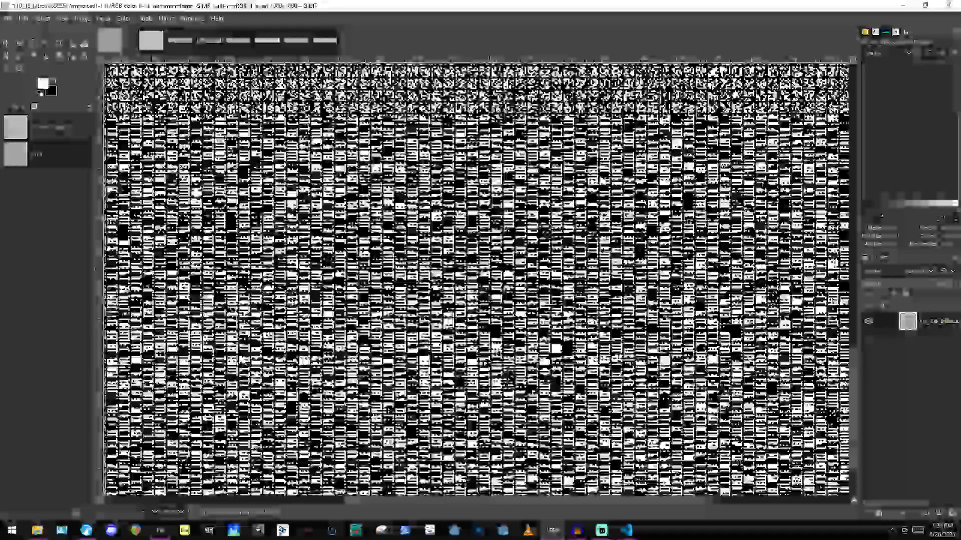
scroll(224, 193, "down", 3)
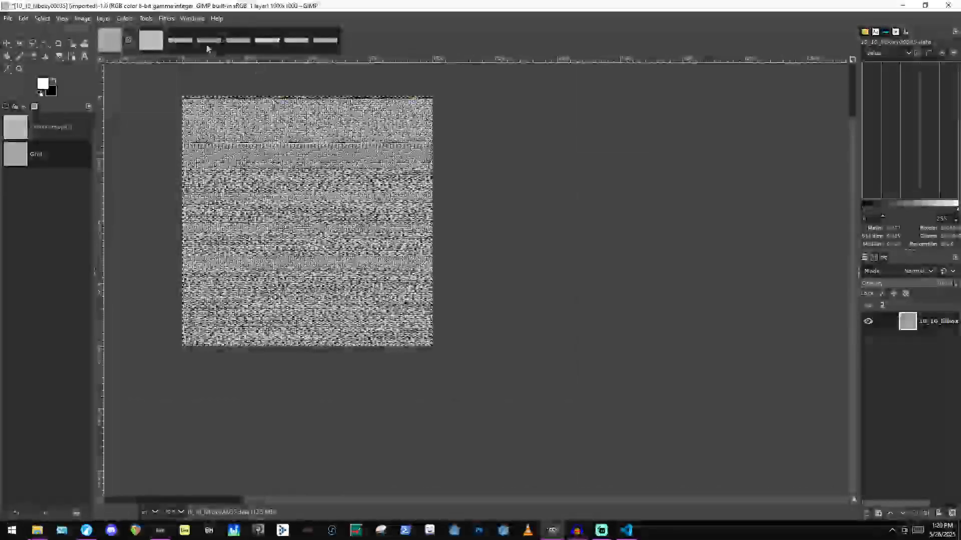
scroll(228, 150, "up", 6)
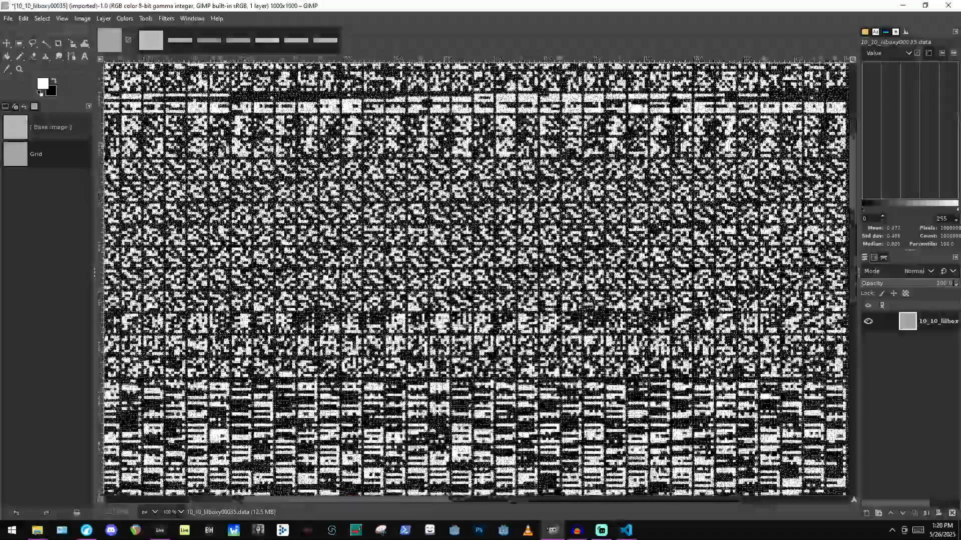
scroll(228, 150, "down", 5)
scroll(222, 152, "up", 6)
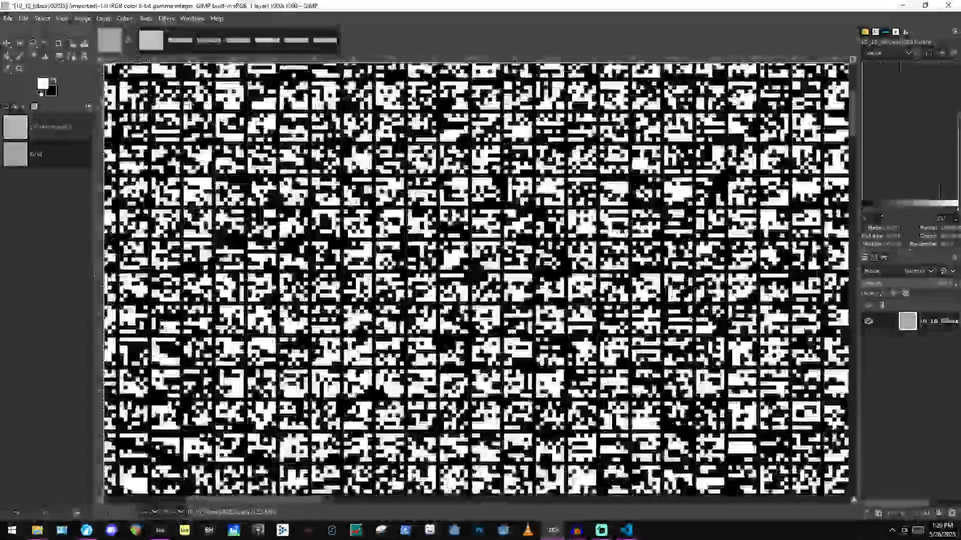
scroll(223, 152, "down", 8)
scroll(222, 152, "up", 6)
scroll(223, 152, "up", 3)
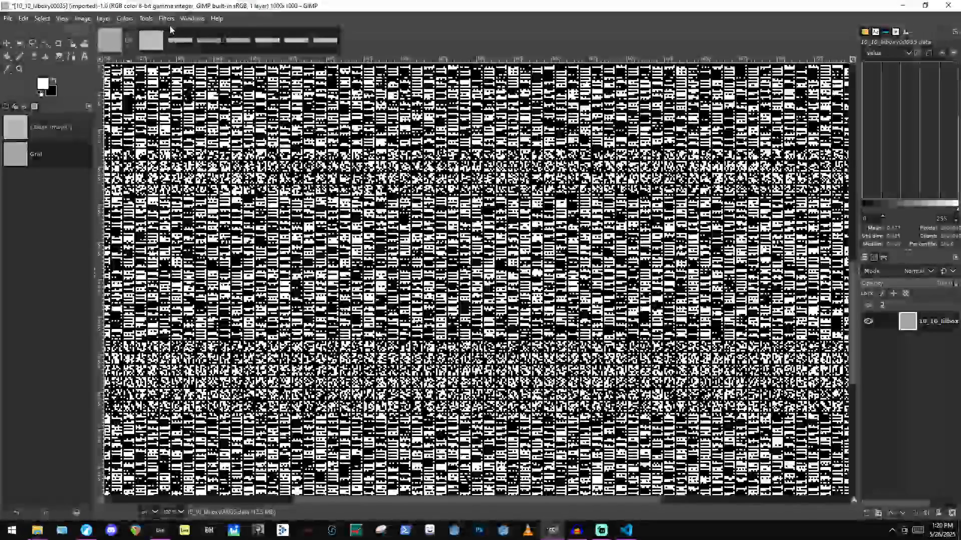
Look through the other imported raw images and examine the pixel pattern of 0_0_glitches00030 up close.
left_click(156, 40)
left_click(182, 40)
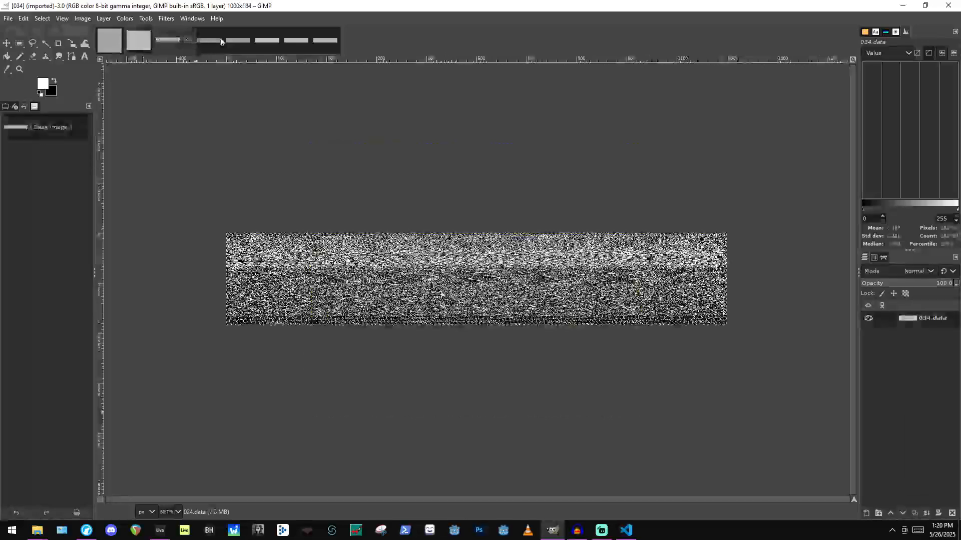
left_click(221, 42)
left_click(266, 42)
left_click(295, 42)
left_click(325, 42)
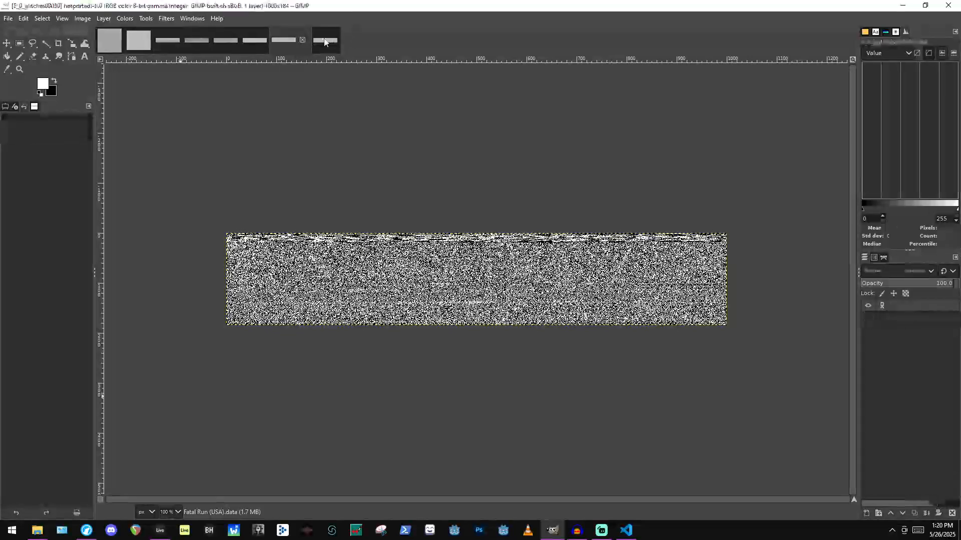
scroll(499, 267, "up", 8)
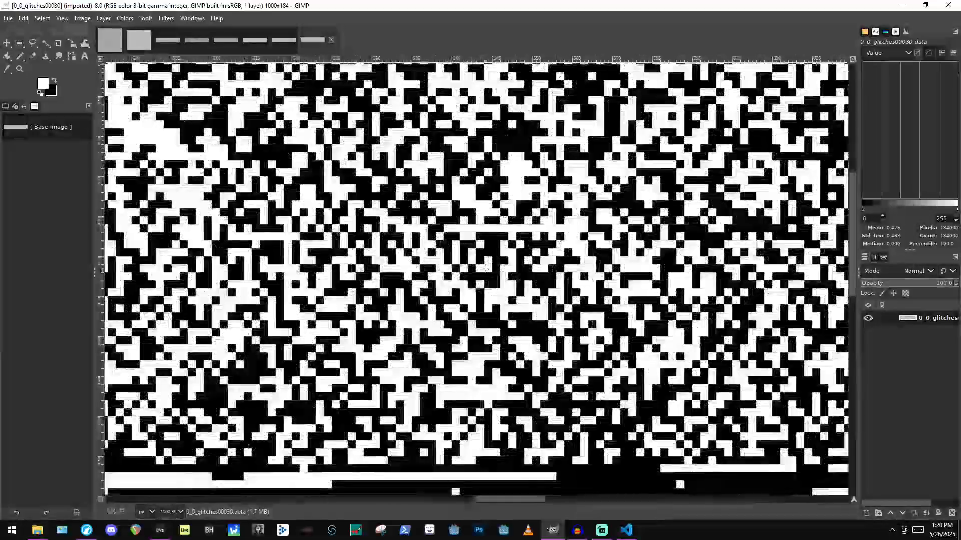
scroll(484, 267, "down", 8)
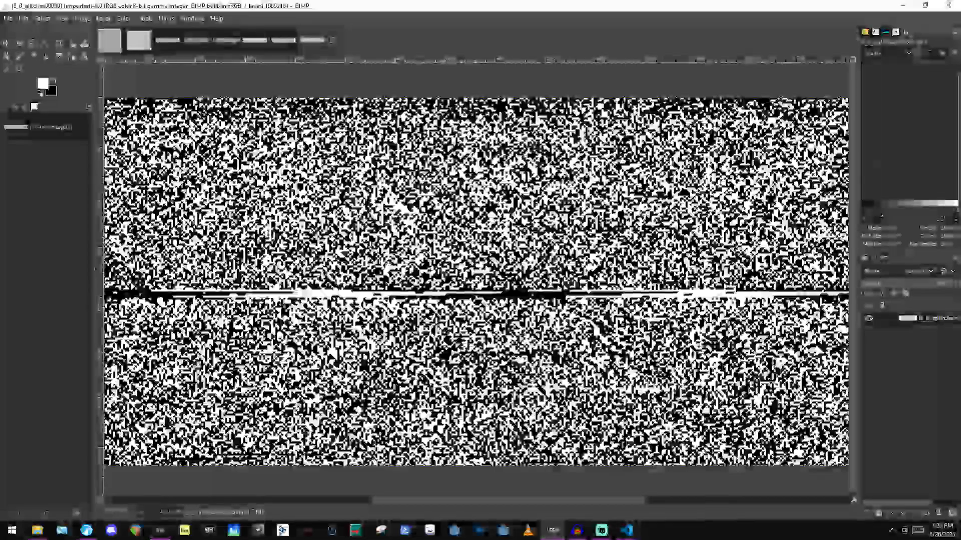
scroll(371, 243, "down", 5)
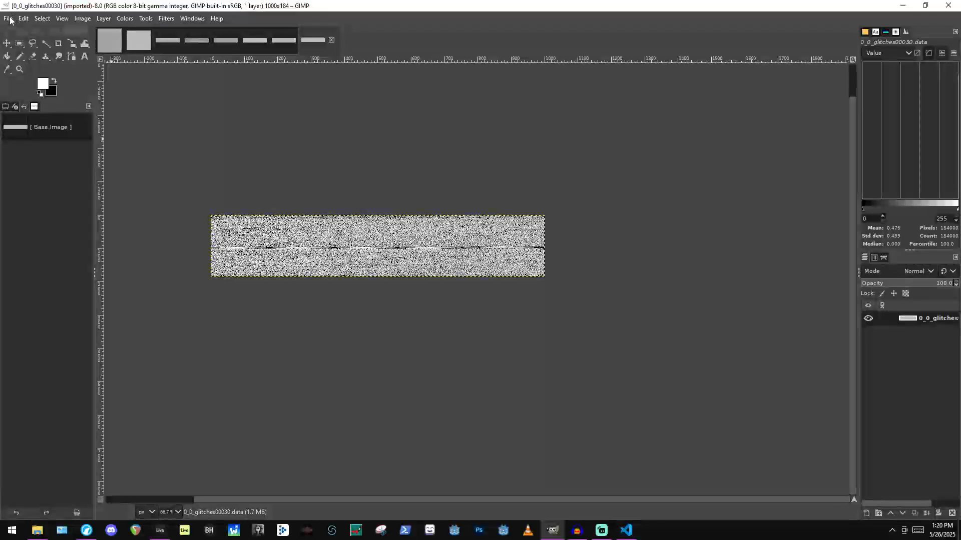
Start the Save ALL As script and browse to the GlitchVideo6 folder for its save directory.
key("ctrl+shift+f")
left_click(311, 123)
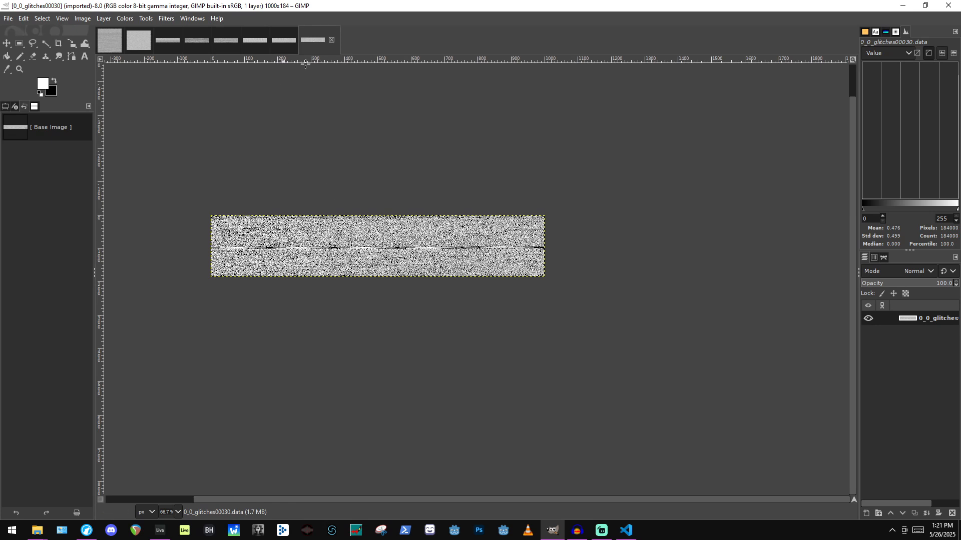
left_click(6, 20)
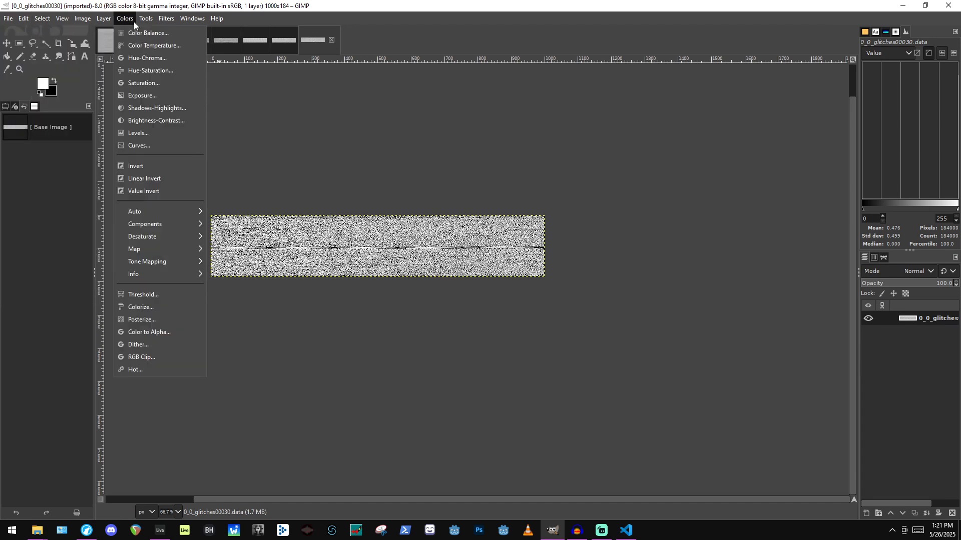
mouse_move(146, 18)
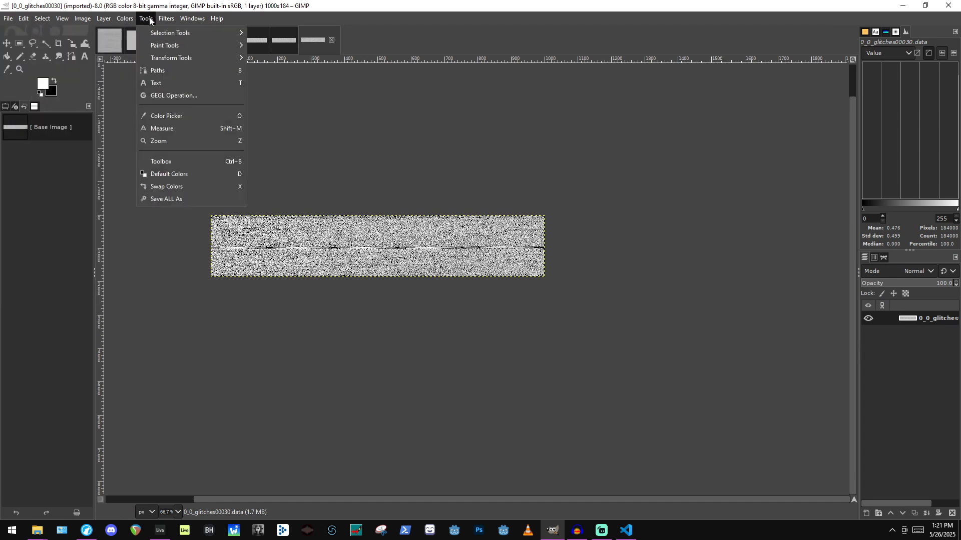
left_click(190, 200)
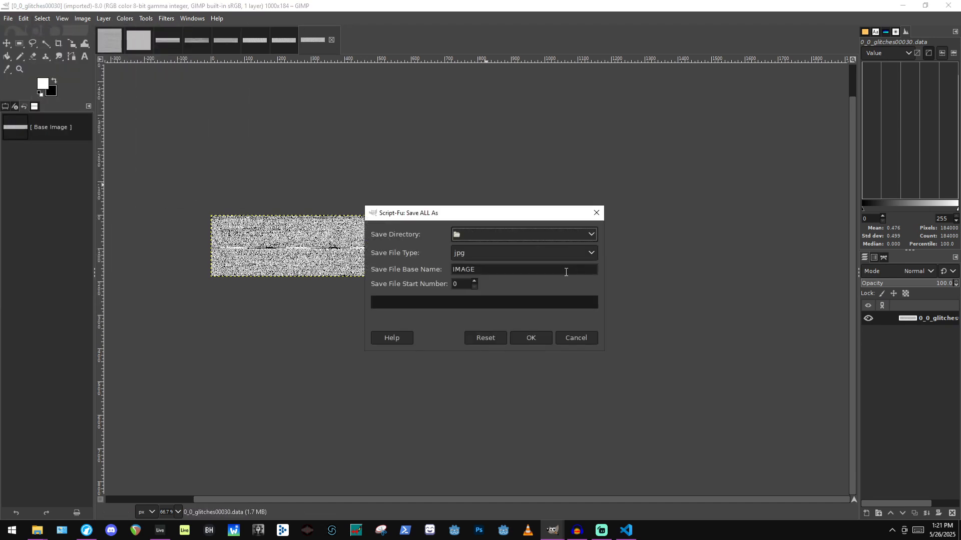
left_click_drag(457, 214, 418, 110)
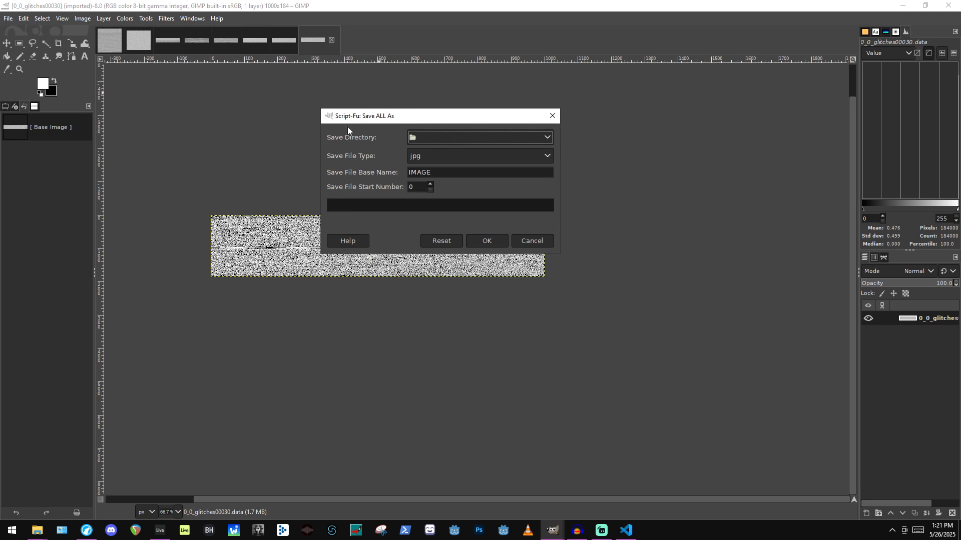
left_click(468, 139)
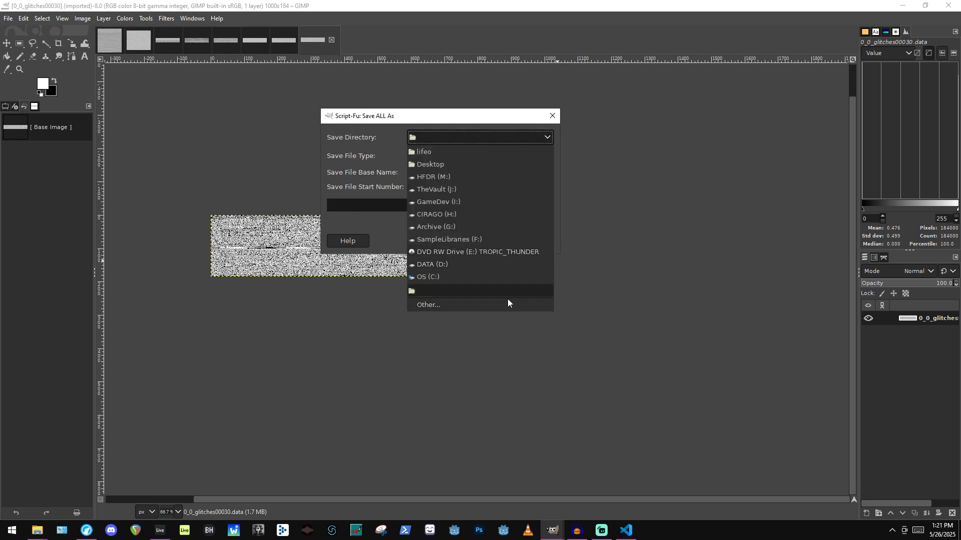
left_click(495, 302)
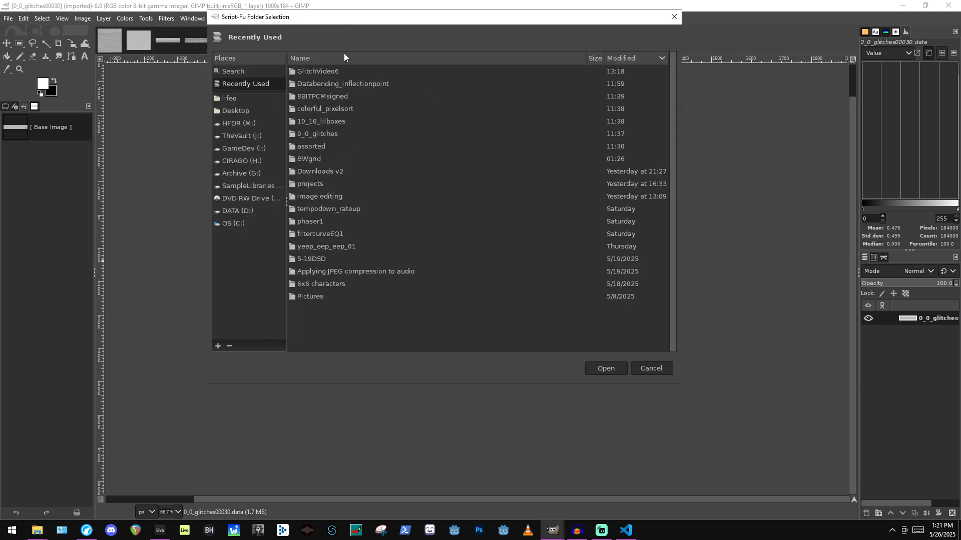
double_click(313, 71)
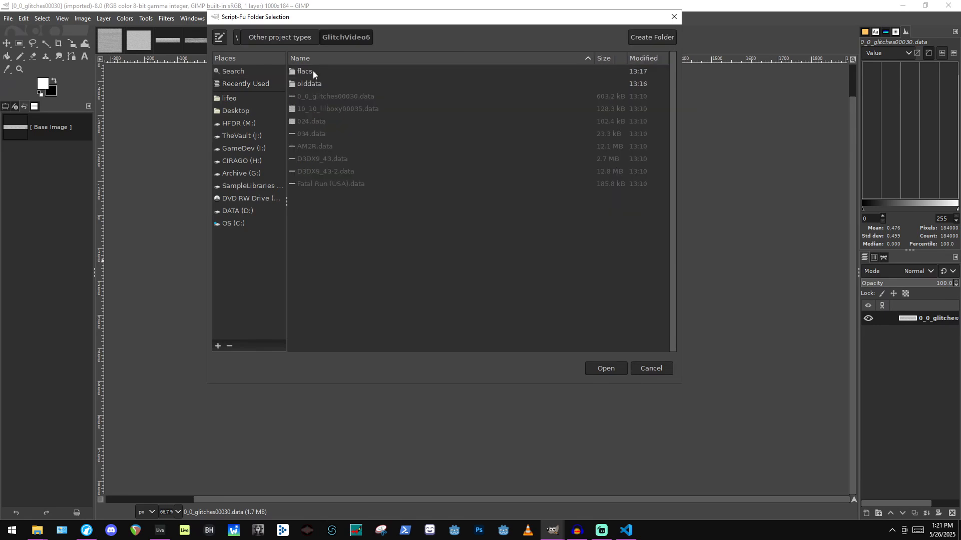
Create a folder named pngs inside GlitchVideo6 and choose it as the save directory.
right_click(438, 265)
left_click(531, 303)
left_click(656, 37)
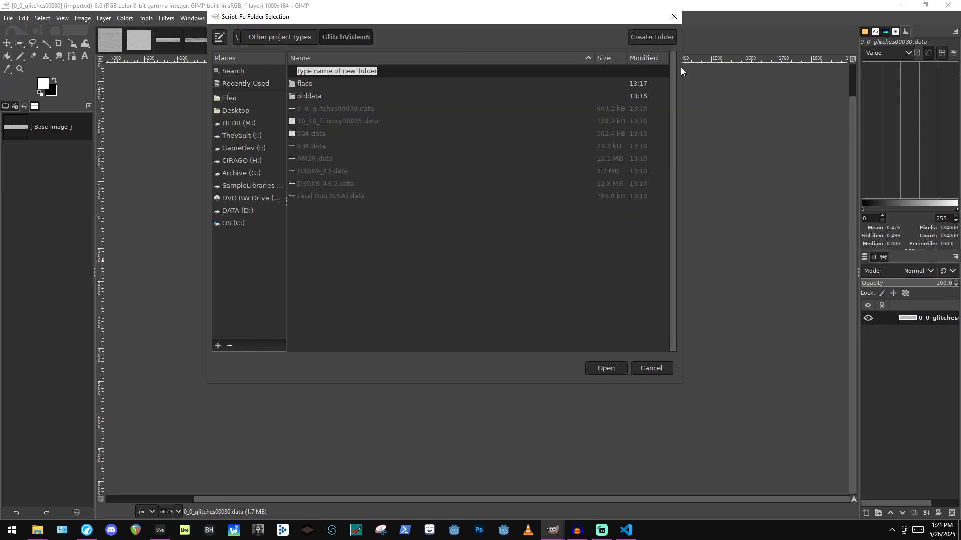
key("Return")
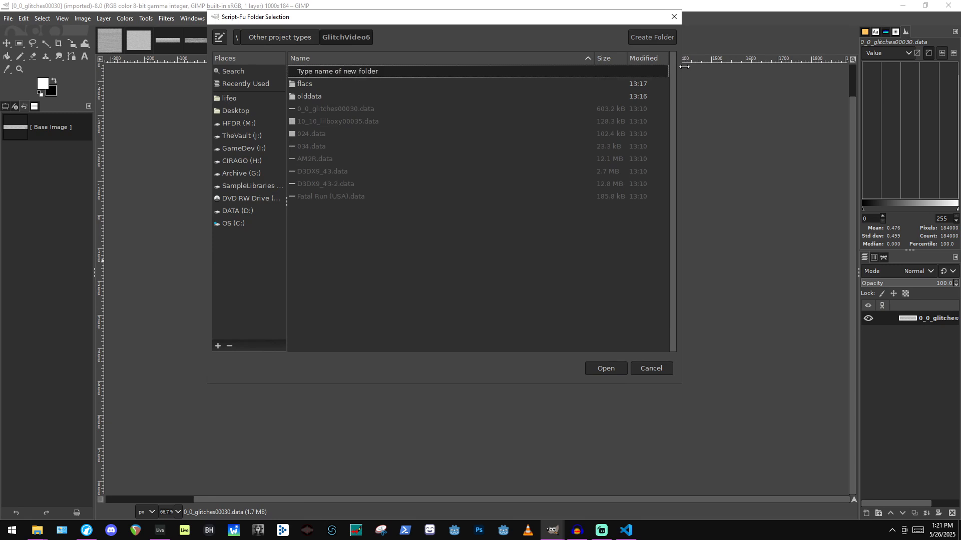
double_click(388, 70)
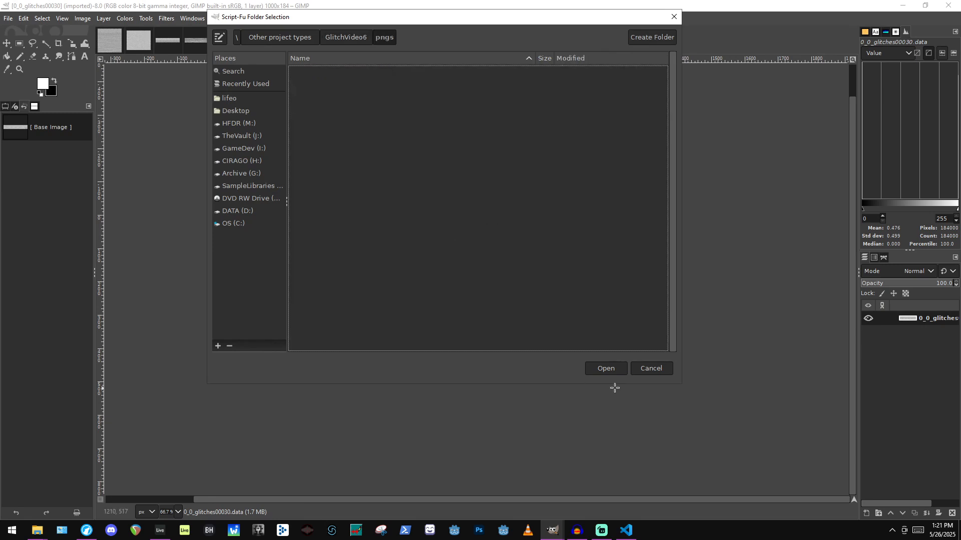
left_click(605, 369)
Save all open images as png files with the base name BW1BITpng.
left_click(459, 152)
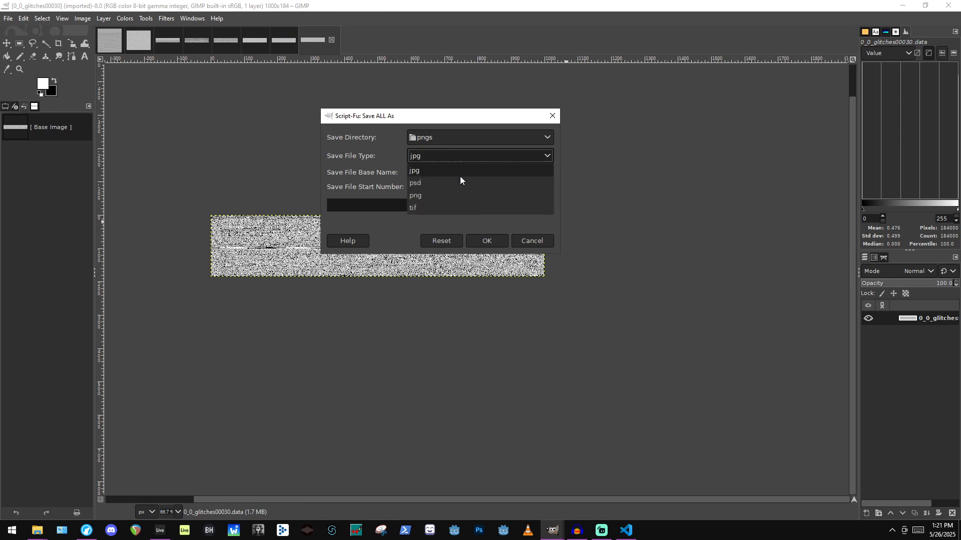
left_click(460, 197)
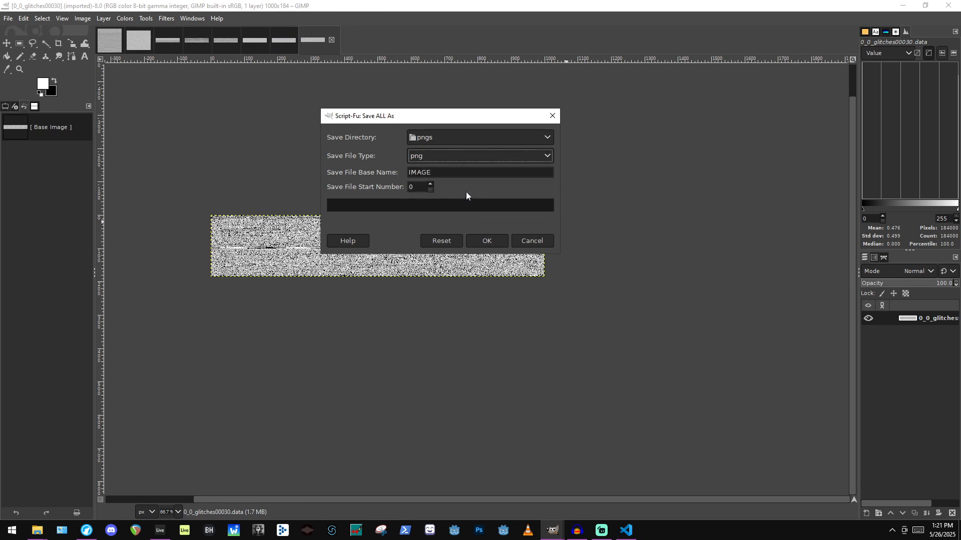
double_click(449, 171)
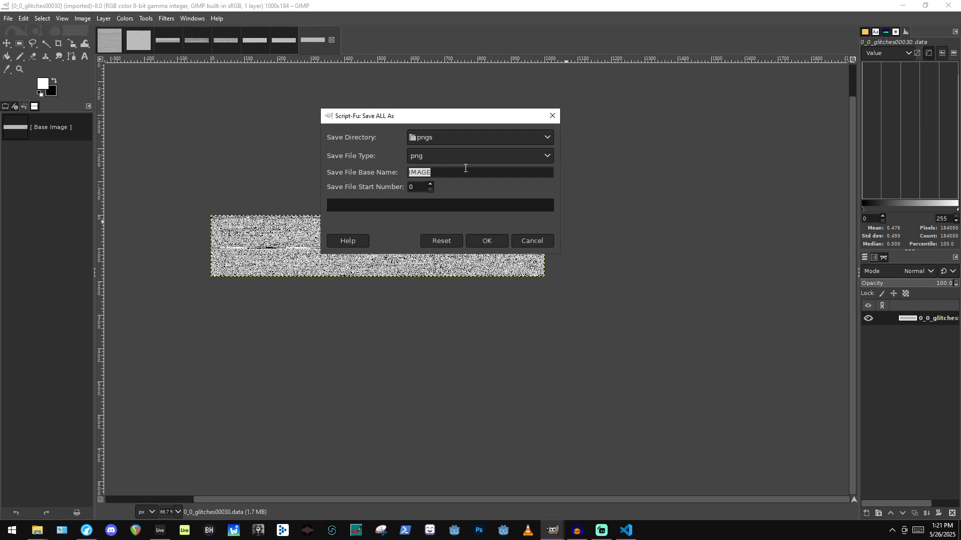
type("BW1BITpng")
left_click(477, 243)
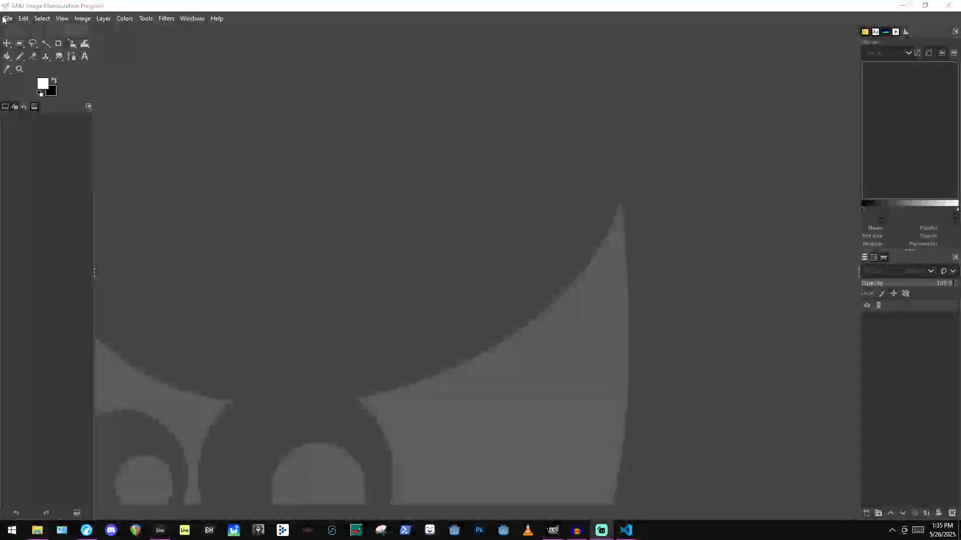
Start Batch Image Manipulation and add the pngs folder inside GlitchVideo6 as the input images.
left_click(4, 19)
left_click(10, 19)
left_click(10, 19)
left_click(42, 96)
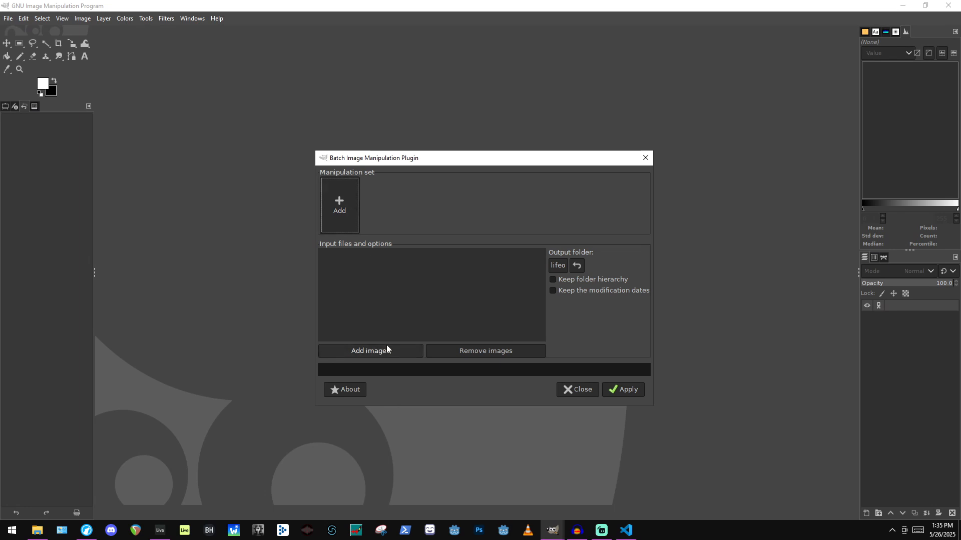
left_click(387, 350)
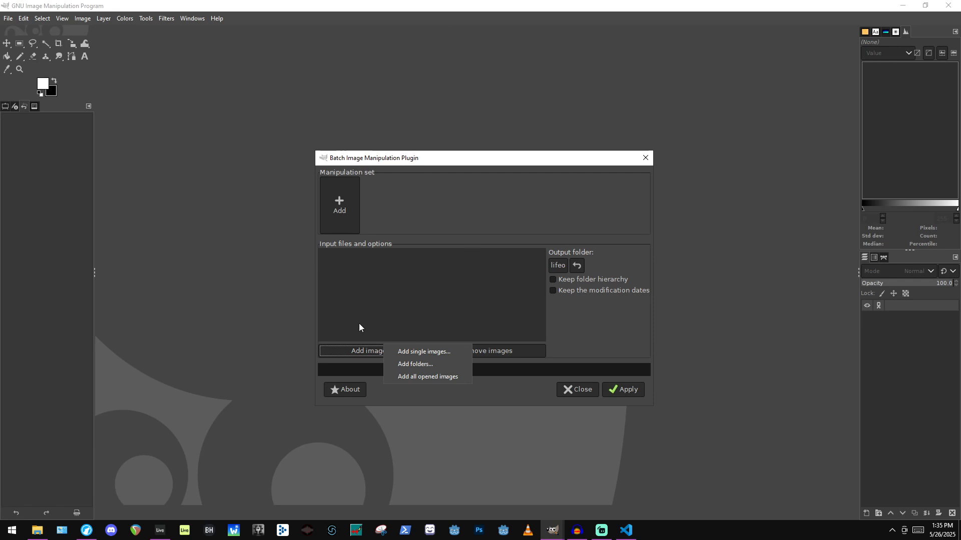
left_click(452, 363)
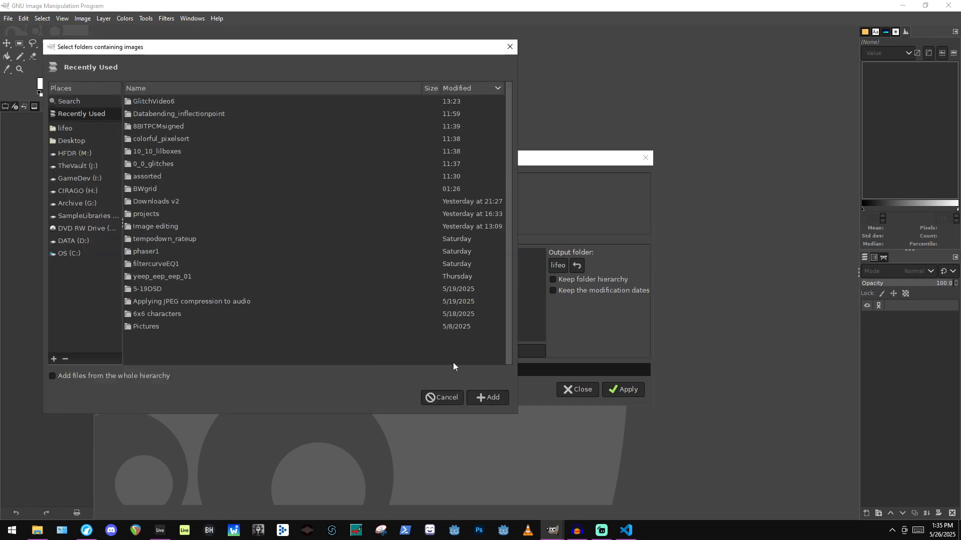
double_click(251, 102)
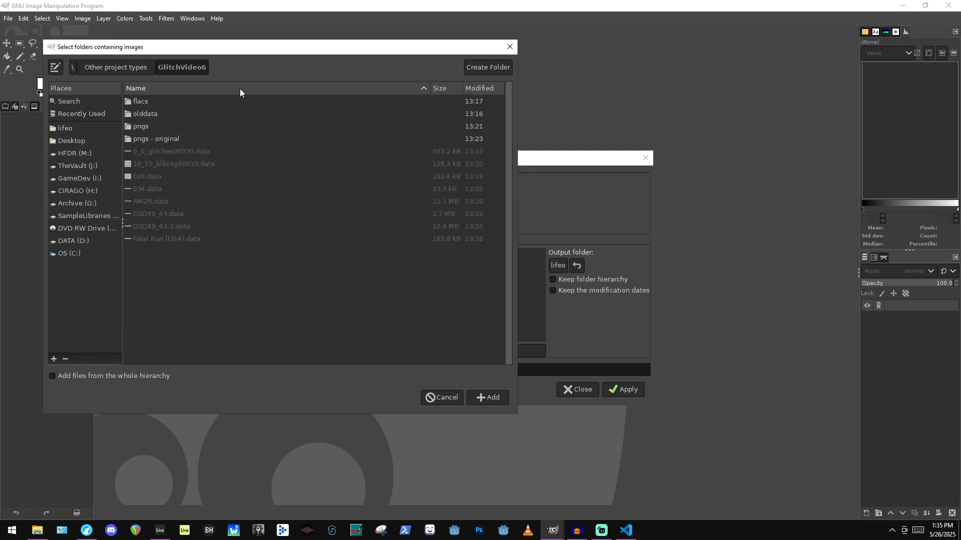
left_click(142, 127)
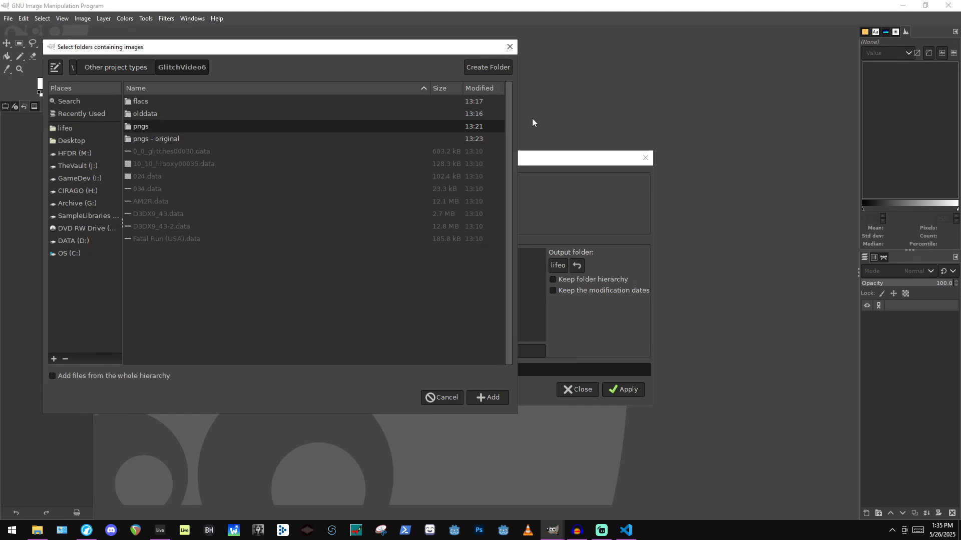
left_click(489, 399)
Set the batch output folder to the pngs folder inside GlitchVideo6.
left_click(557, 265)
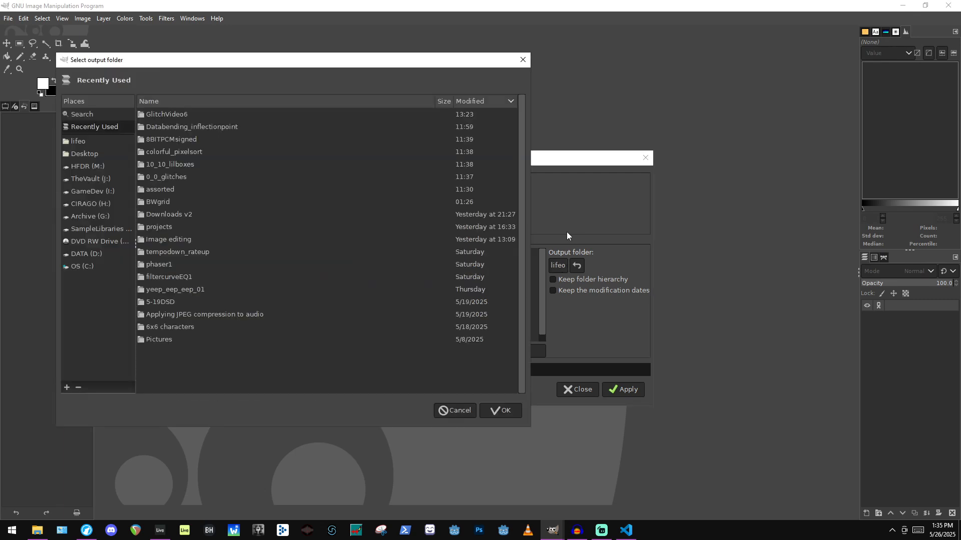
double_click(172, 118)
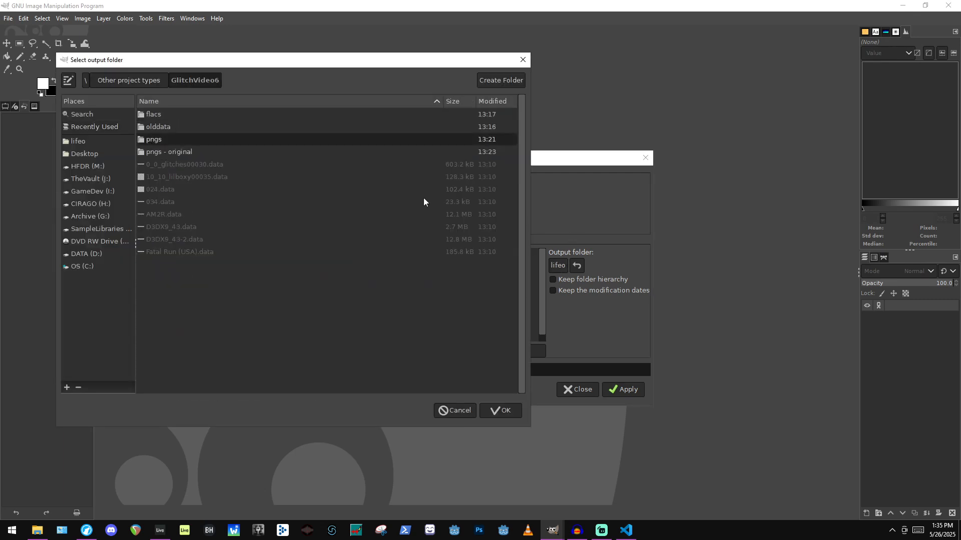
left_click(496, 410)
Add another GIMP procedure to the manipulation set and choose plug-in-wind for it.
left_click(329, 207)
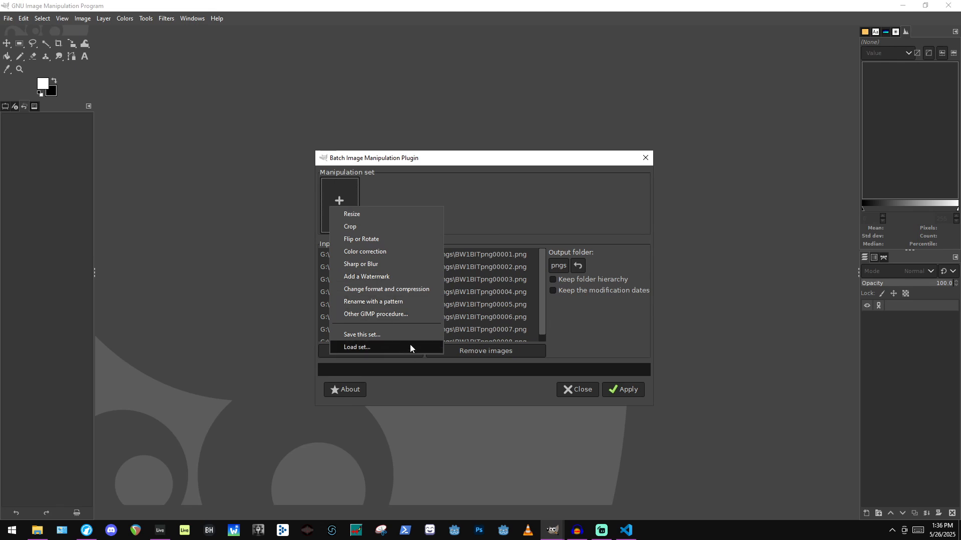
left_click(385, 314)
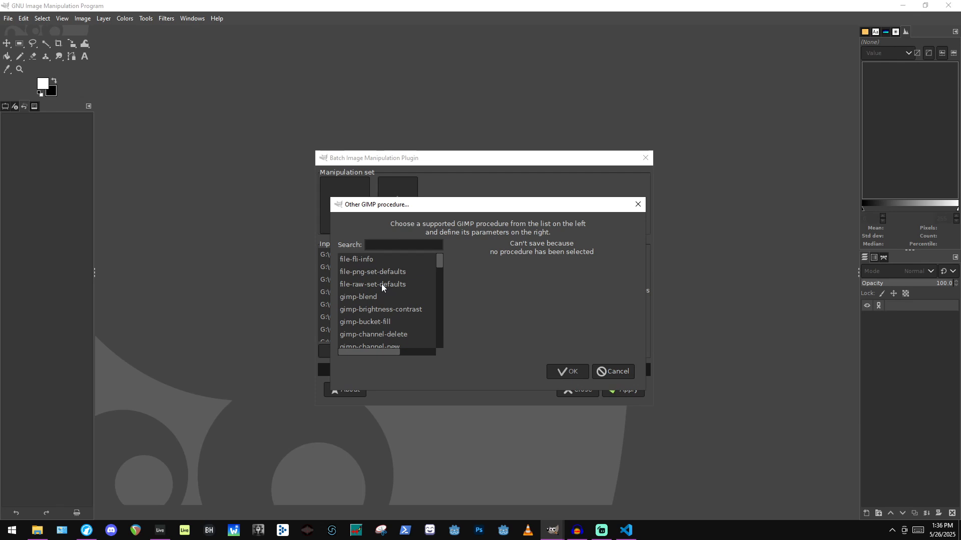
type("wind")
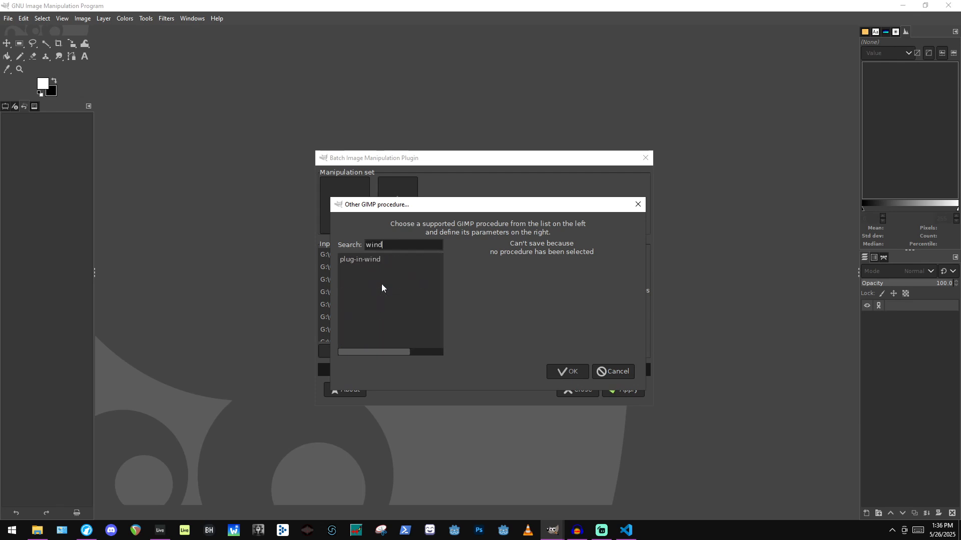
left_click(393, 261)
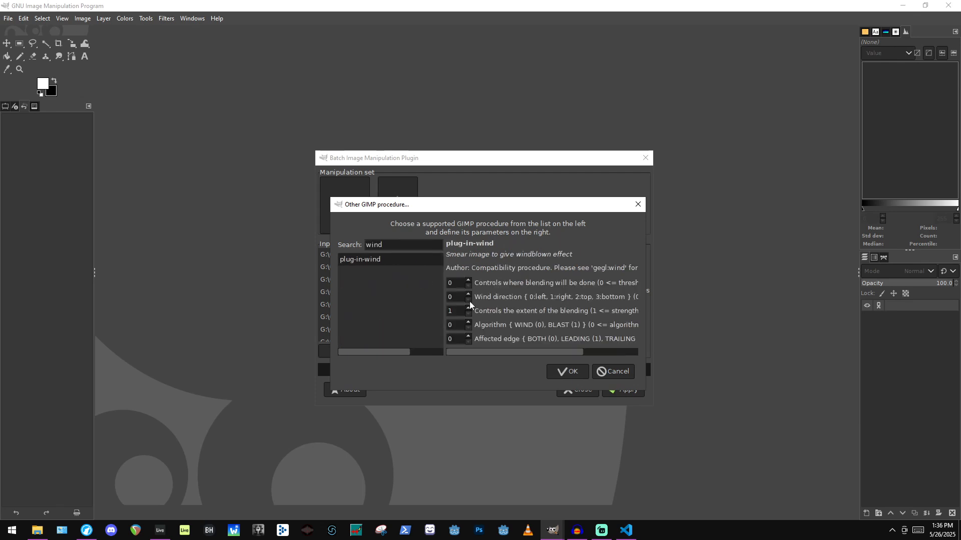
left_click_drag(569, 211, 407, 196)
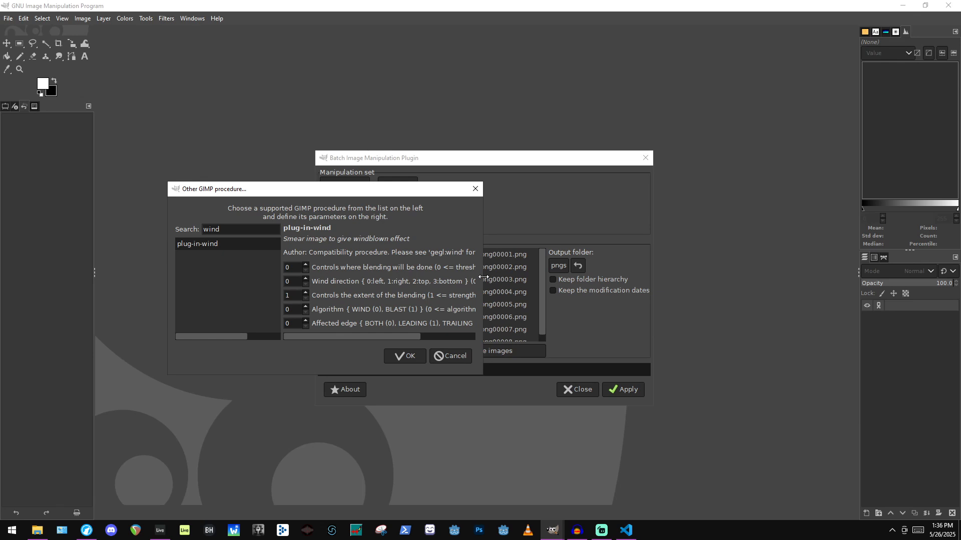
Set the wind procedure's blending threshold to 12 and its strength to 40, and accept it.
left_click(306, 266)
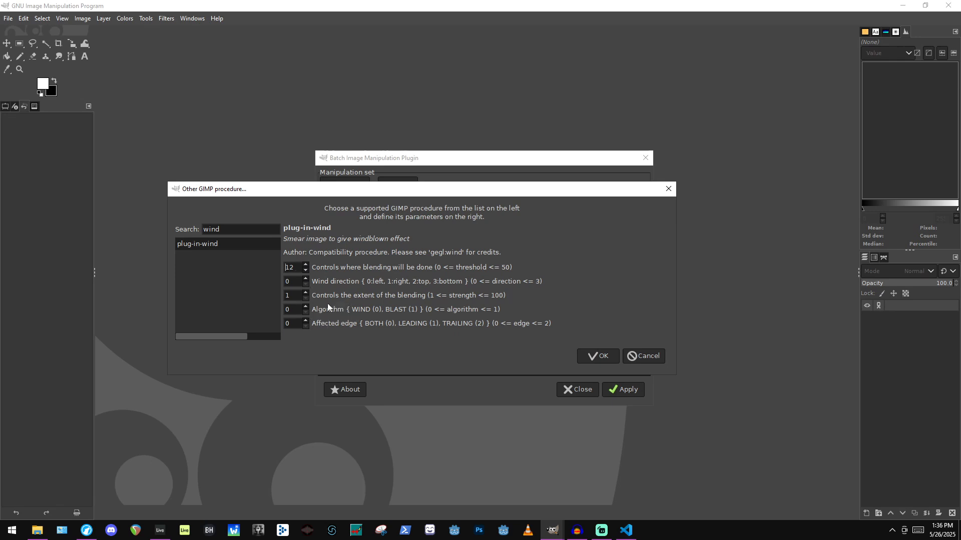
type("`````")
triple_click(294, 269)
type("110")
triple_click(300, 268)
type("12")
triple_click(288, 296)
type("40")
left_click(602, 360)
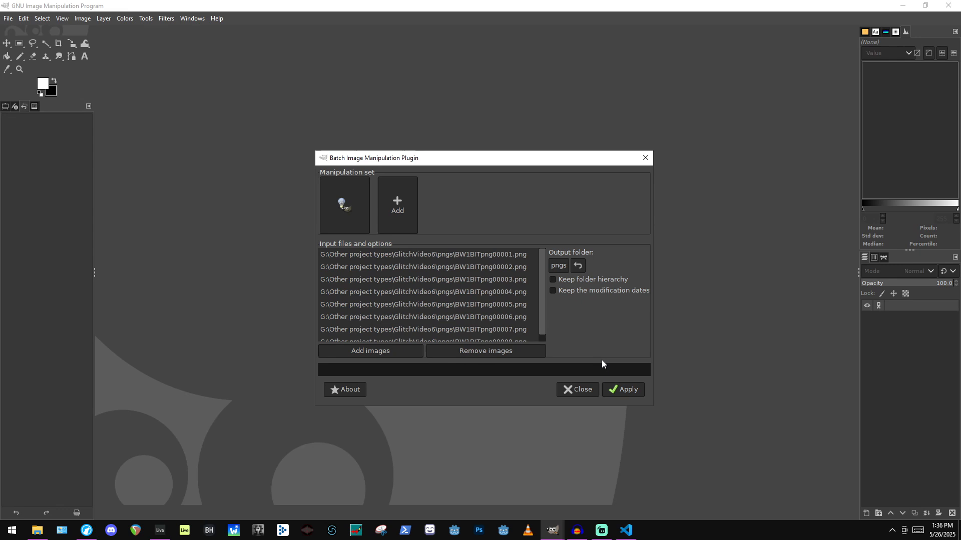
Add the plug-in-edge procedure to the manipulation set as a second manipulation.
left_click(415, 221)
left_click(456, 327)
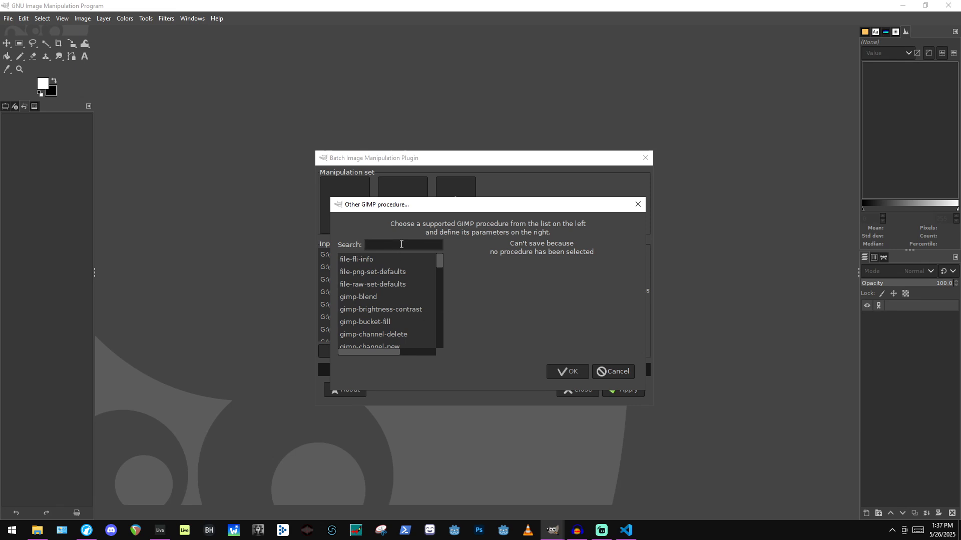
type("edge")
left_click(416, 260)
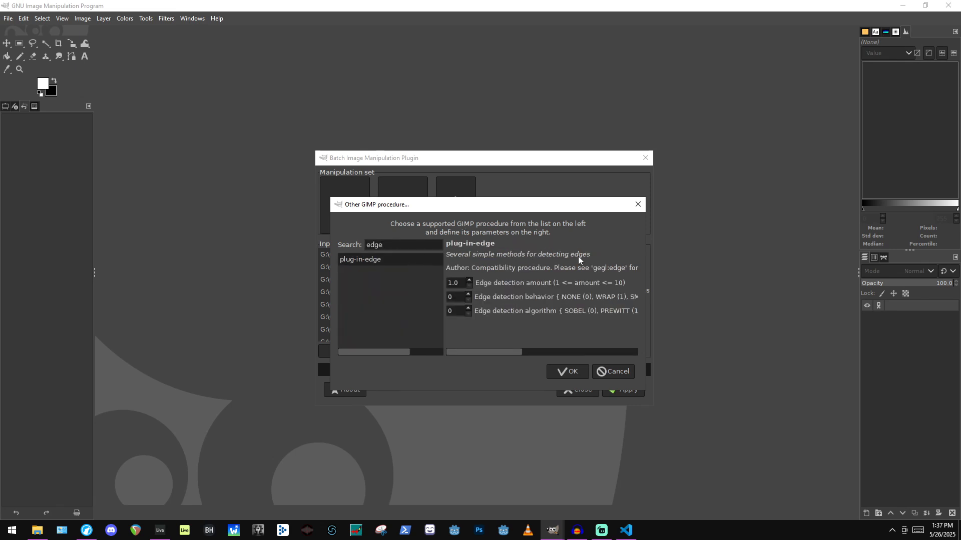
left_click_drag(533, 204, 379, 155)
left_click_drag(481, 234, 715, 266)
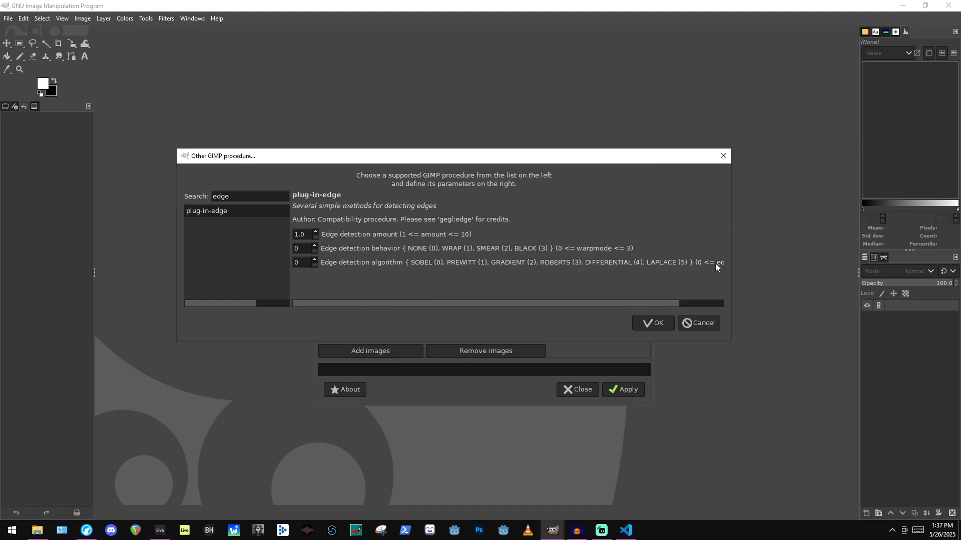
left_click_drag(306, 234, 293, 235)
left_click(650, 327)
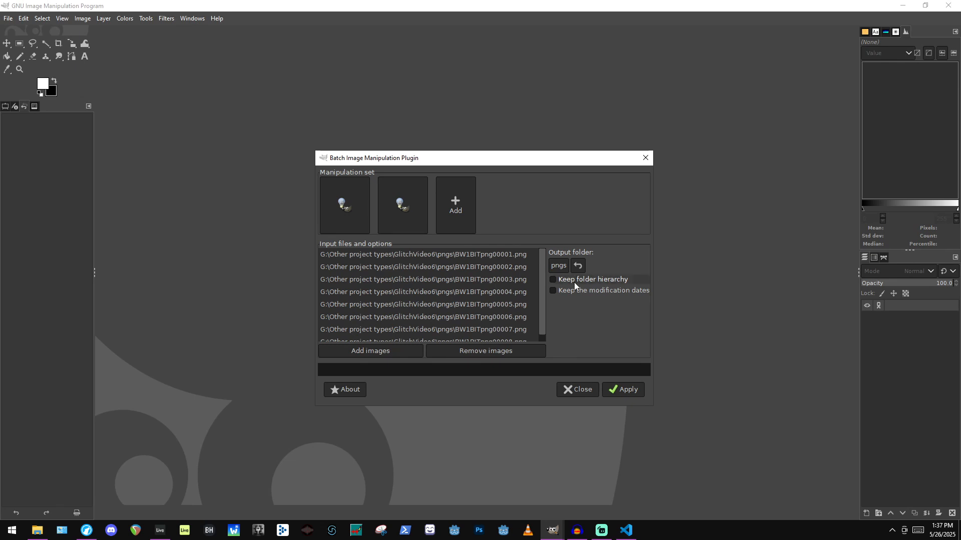
Apply the manipulation set to the images, always overwriting existing files, and close the batch plugin.
left_click(626, 392)
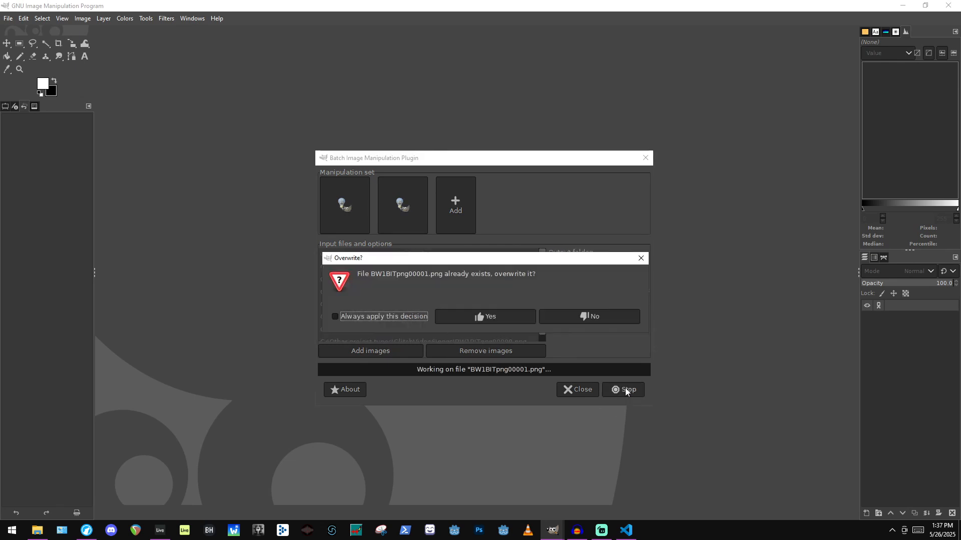
left_click(426, 316)
left_click(486, 319)
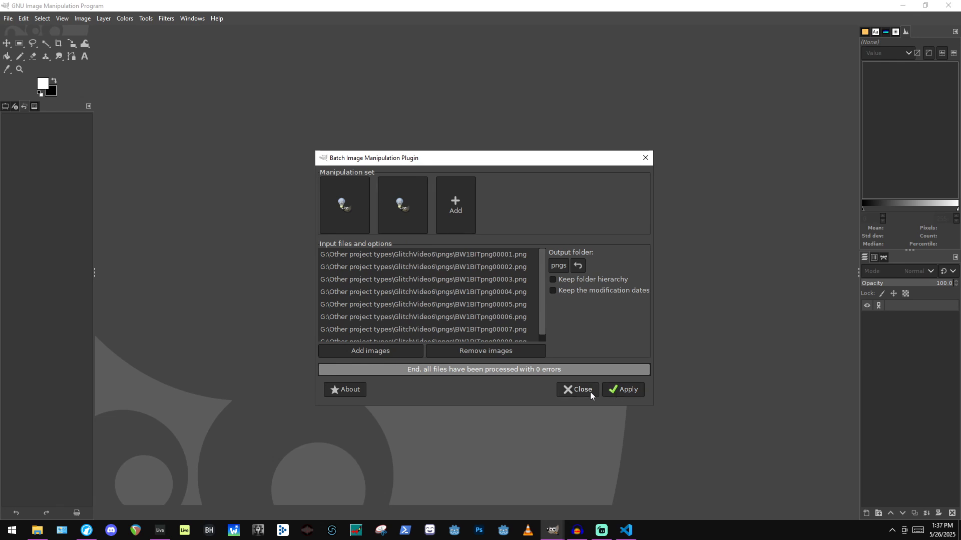
left_click(582, 390)
Open BW1BITpng00001.png through BW1BITpng00008.png from the pngs folder.
left_click(10, 20)
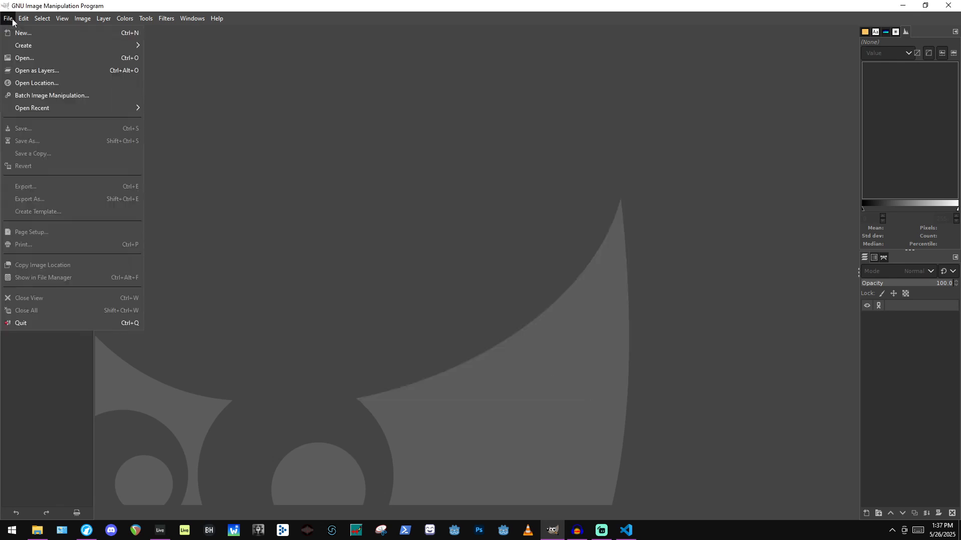
mouse_move(42, 18)
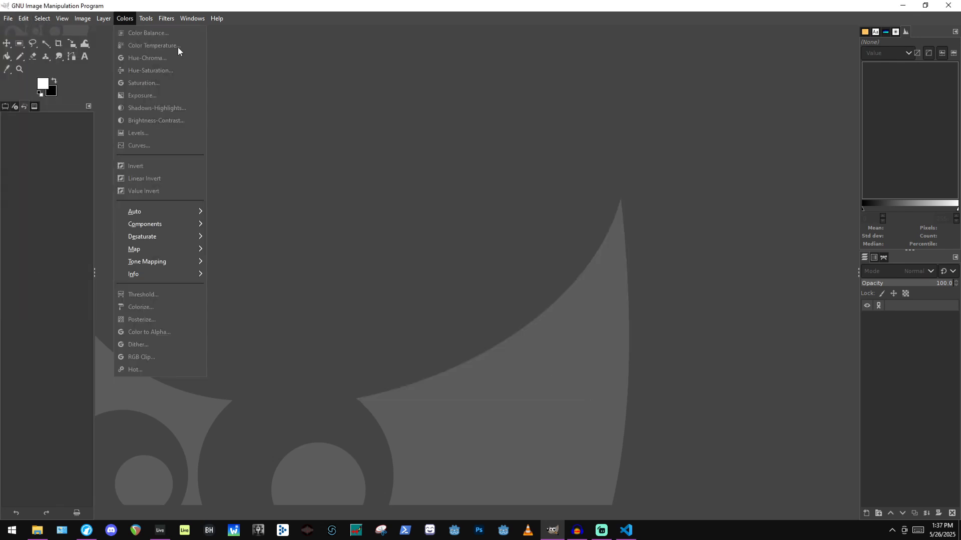
mouse_move(8, 19)
left_click(32, 58)
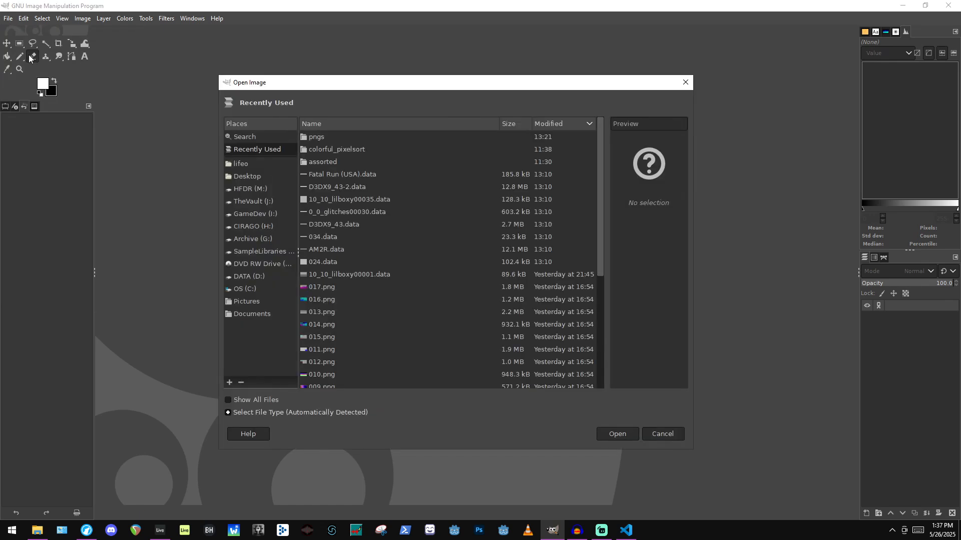
double_click(331, 137)
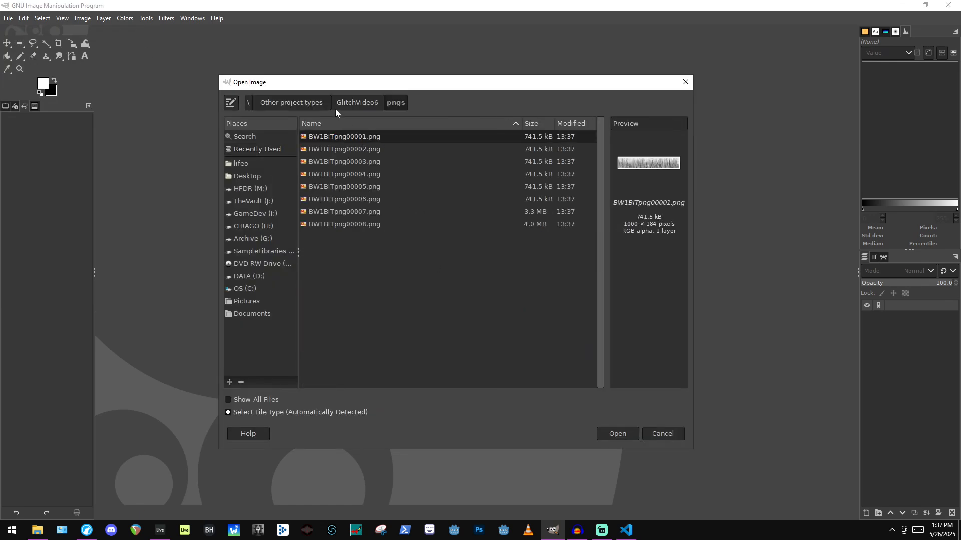
left_click(381, 224, "shift")
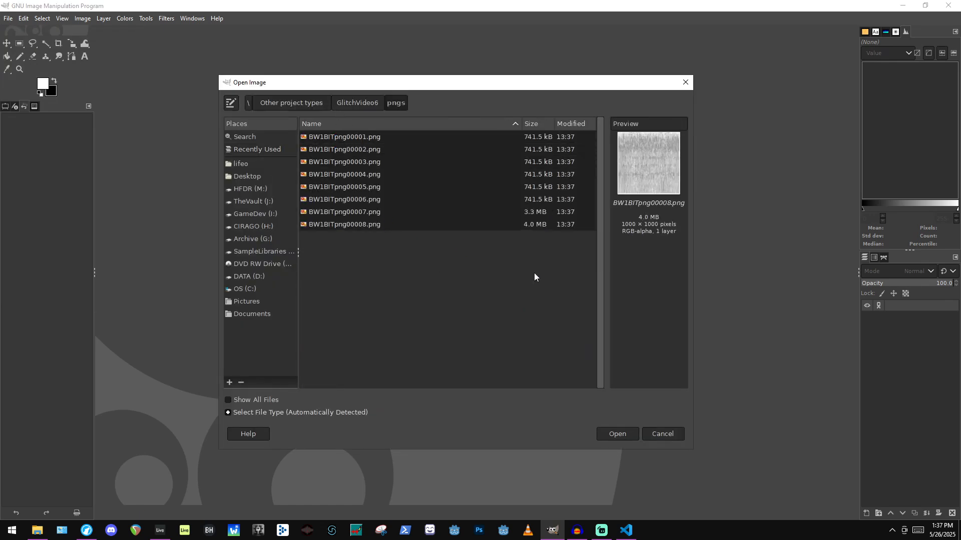
left_click(618, 434)
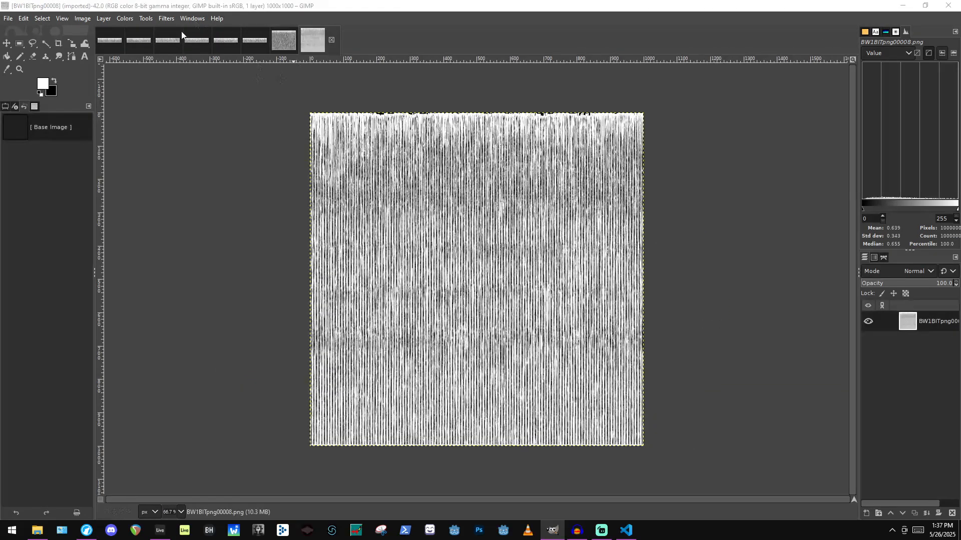
Look through the opened BW1BITpng images and examine the wind and edge effects up close.
left_click(117, 39)
scroll(412, 243, "up", 3)
scroll(399, 287, "down", 1)
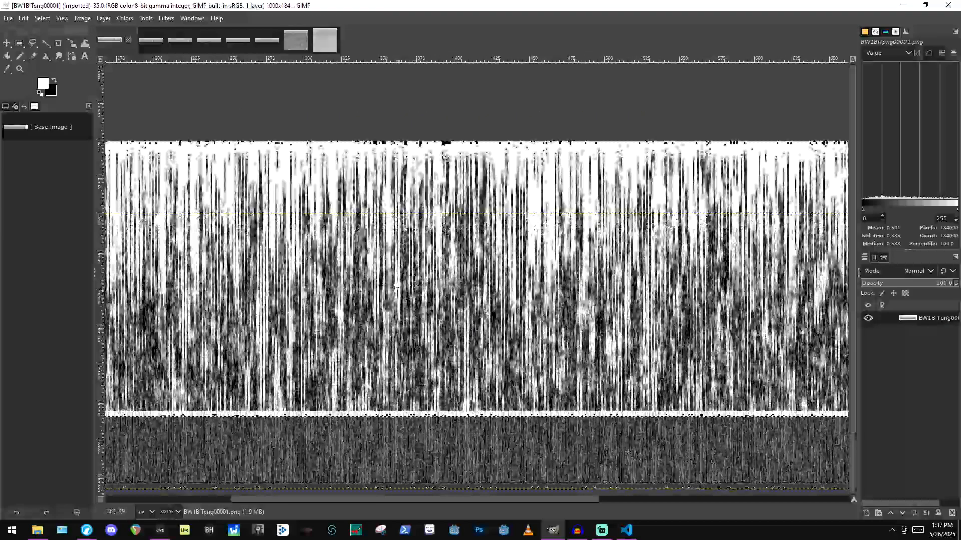
left_click(143, 43)
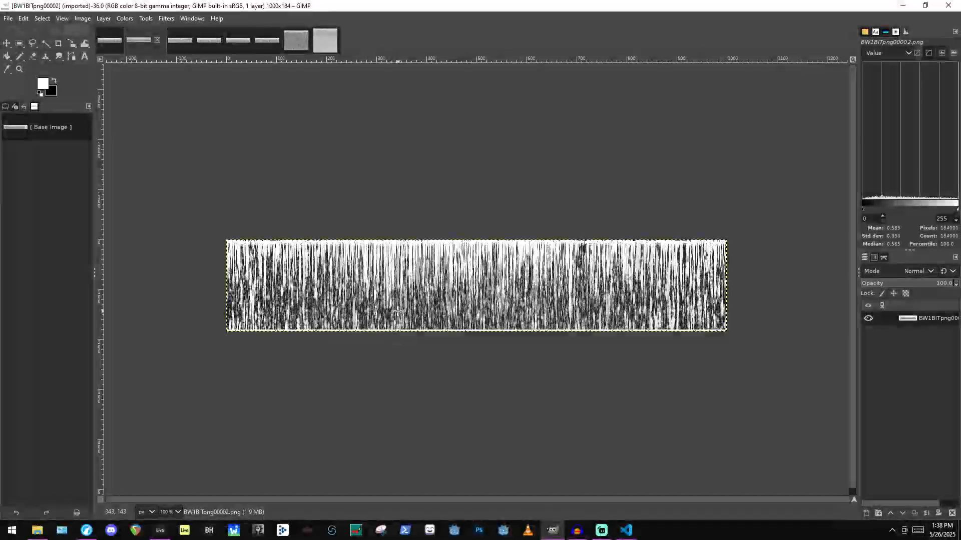
scroll(397, 311, "up", 5)
left_click(235, 37)
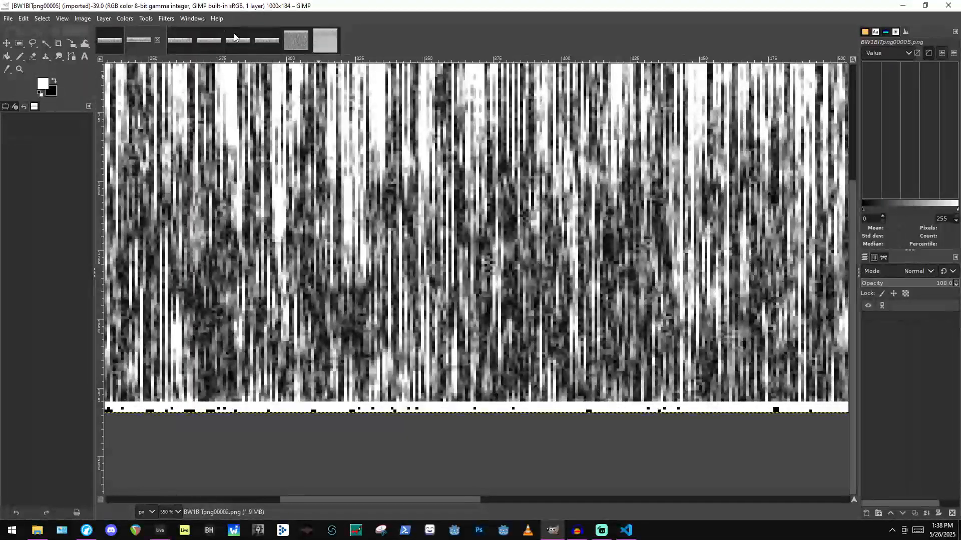
left_click(296, 40)
left_click(320, 41)
scroll(430, 290, "up", 5)
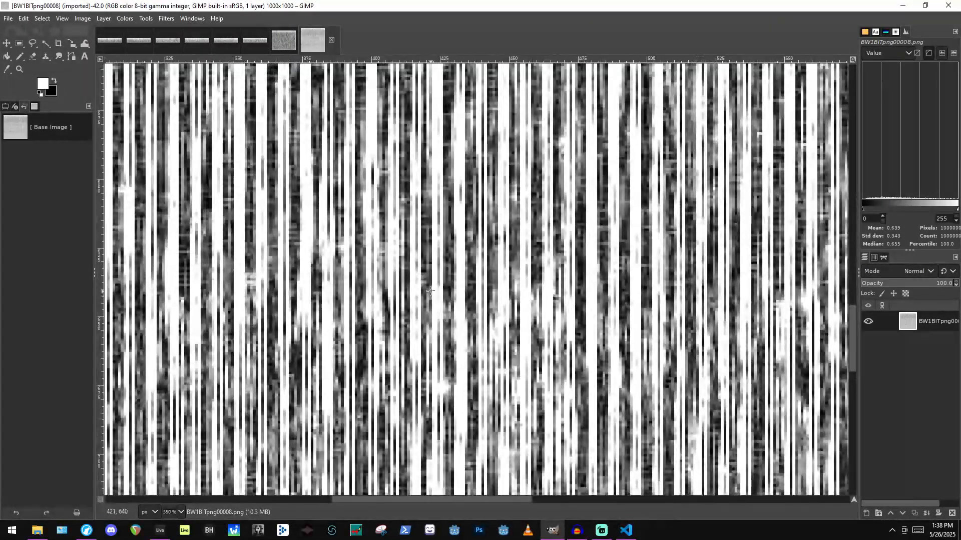
scroll(431, 291, "down", 6)
scroll(370, 101, "up", 6)
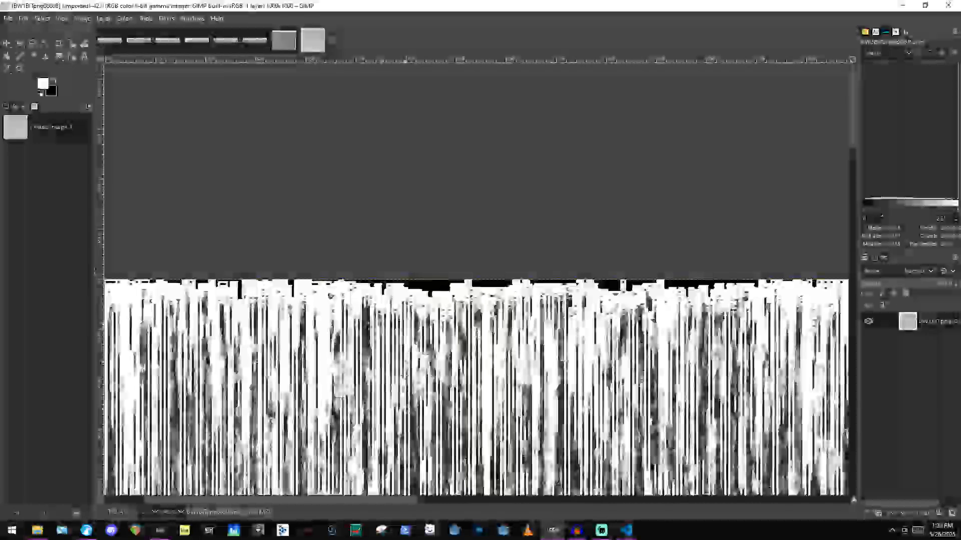
left_click(283, 43)
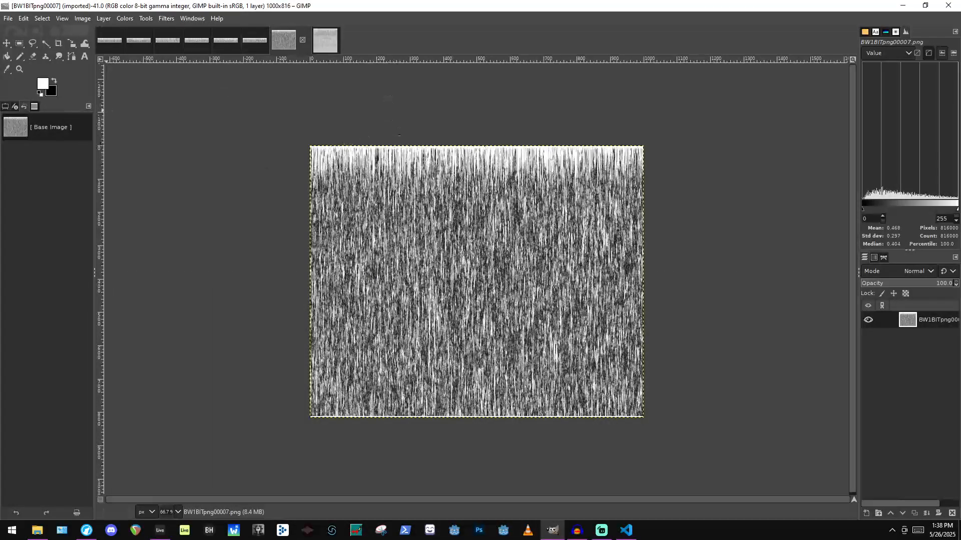
Set up Save ALL As for the open images with the psd file type and the base name BW1BITpsd.
left_click(124, 19)
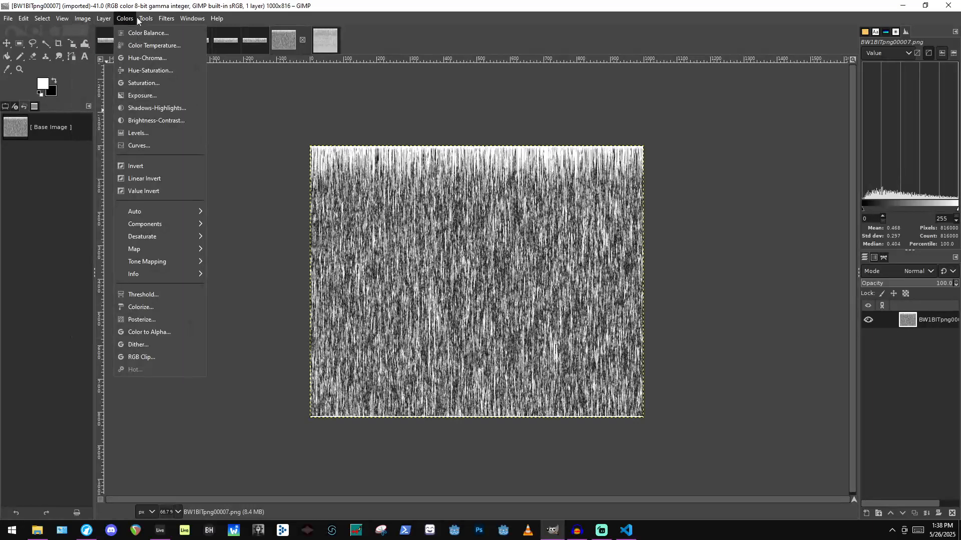
left_click(197, 199)
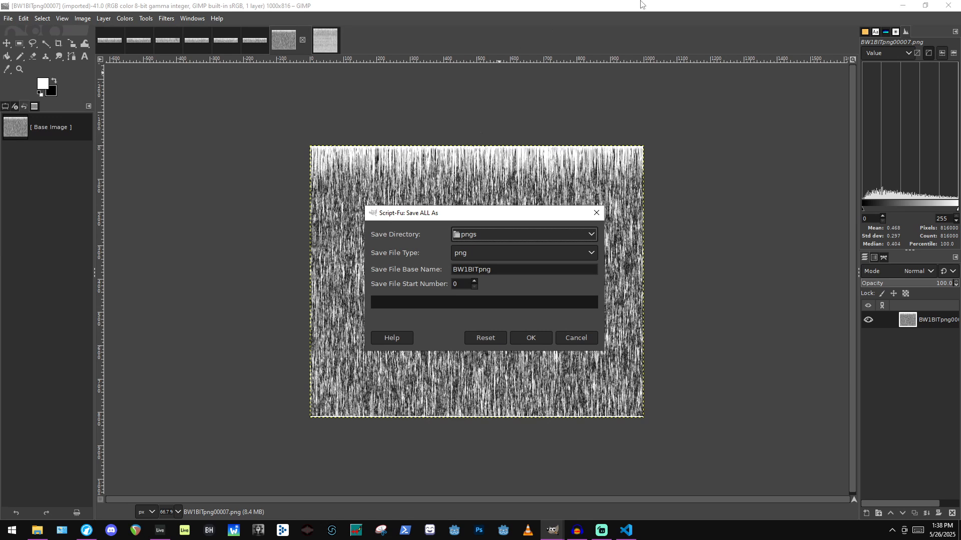
left_click(512, 253)
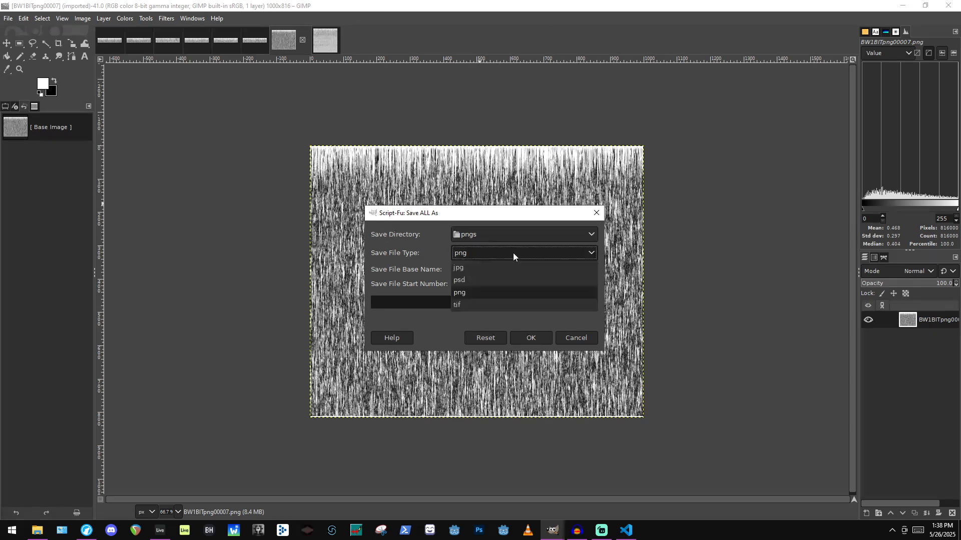
left_click(516, 282)
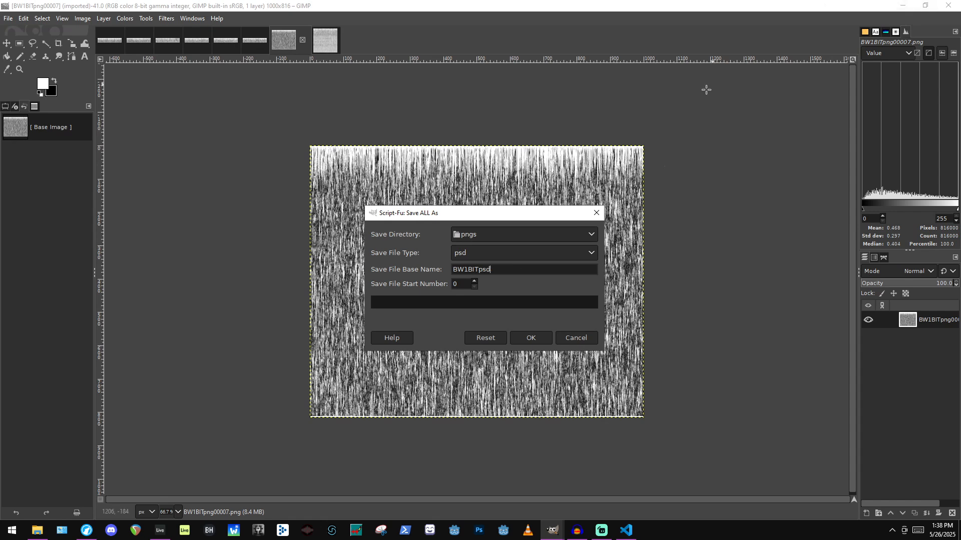
Create a folder named psd inside GlitchVideo6 as the save directory and save all the open images there.
left_click(524, 244)
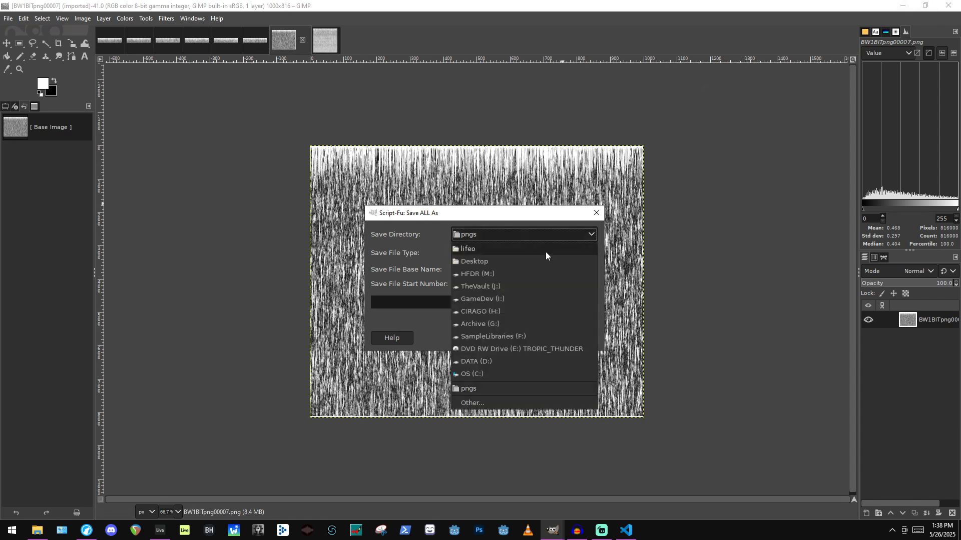
left_click(538, 402)
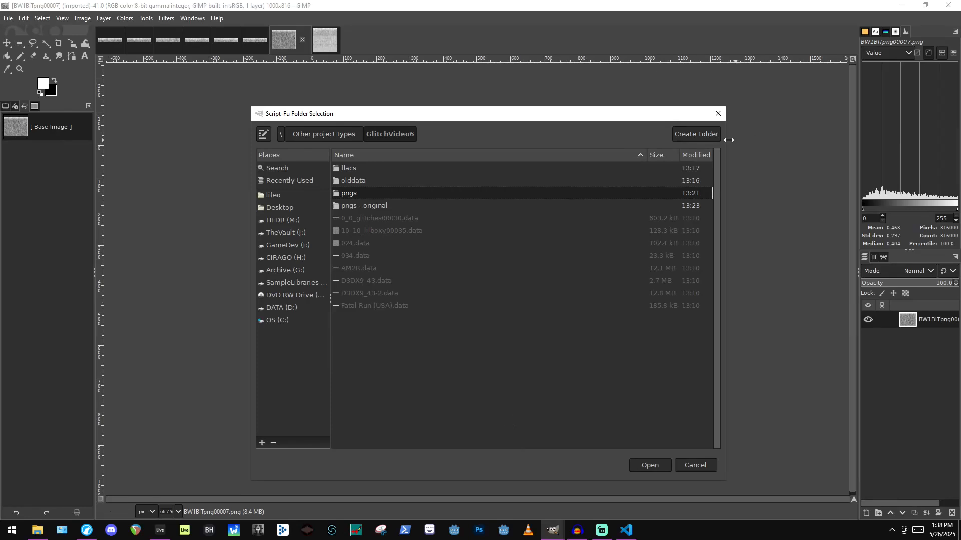
left_click(696, 134)
type("psd")
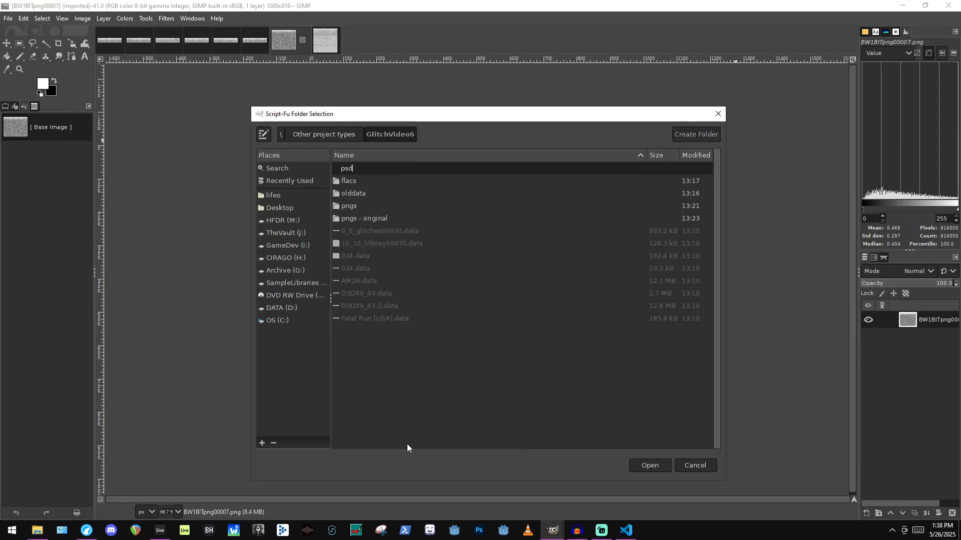
key("Return")
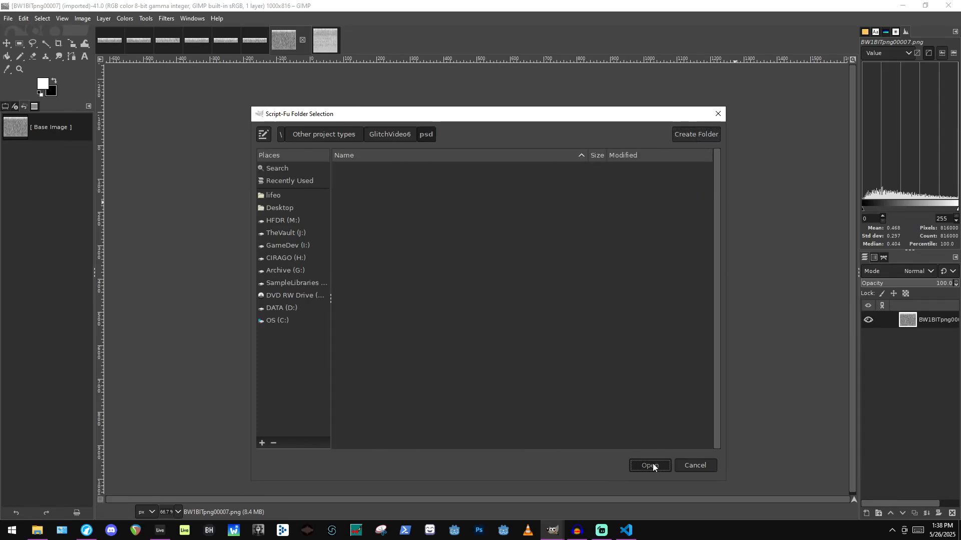
left_click(650, 466)
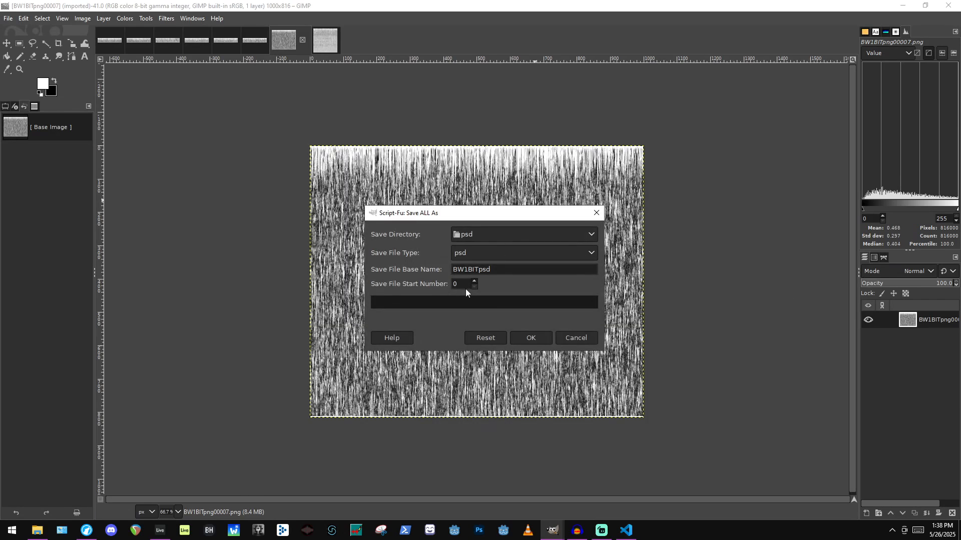
left_click(532, 340)
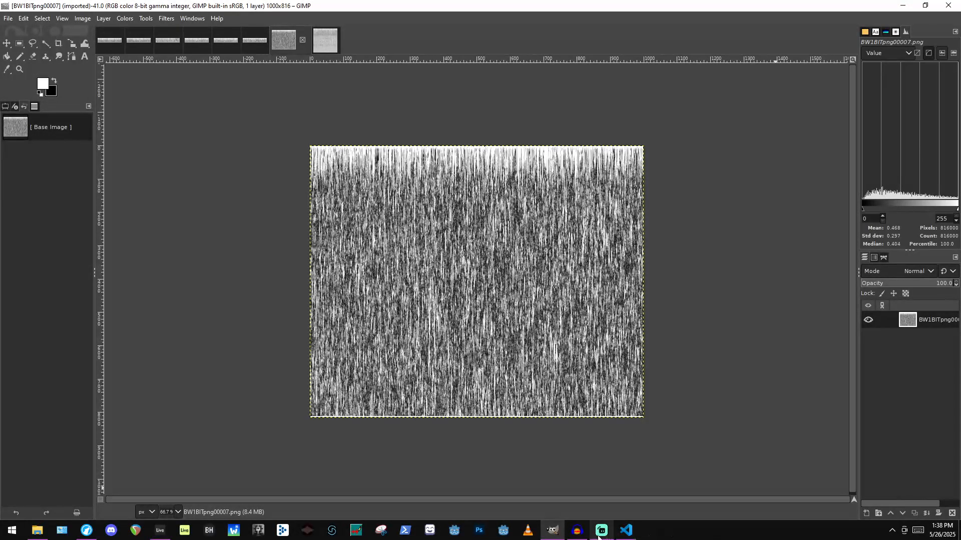
Switch to Audacity and remove all the existing audio tracks from the project.
left_click(576, 531)
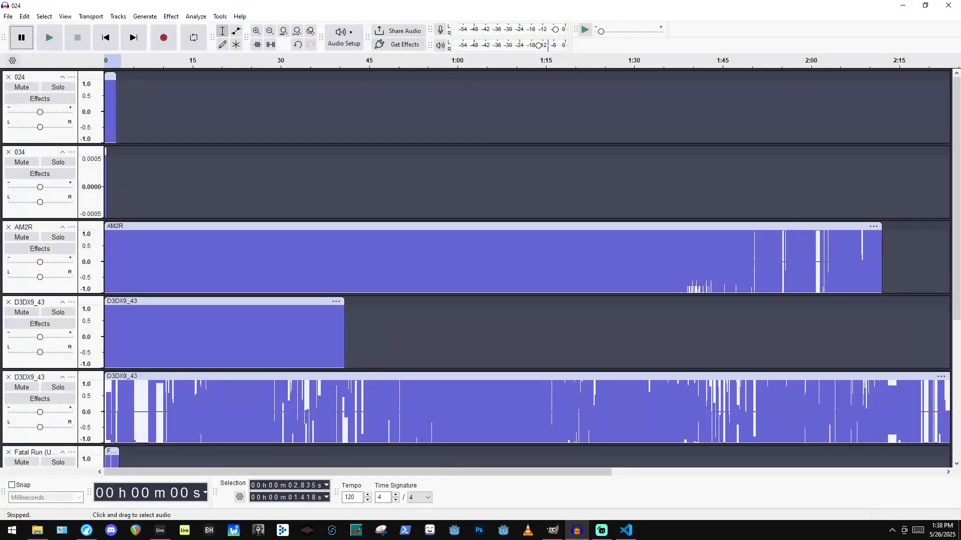
left_click(9, 77)
left_click(9, 78)
left_click(9, 77)
left_click(9, 77)
left_click(9, 78)
left_click(9, 78)
left_click(9, 77)
left_click(9, 78)
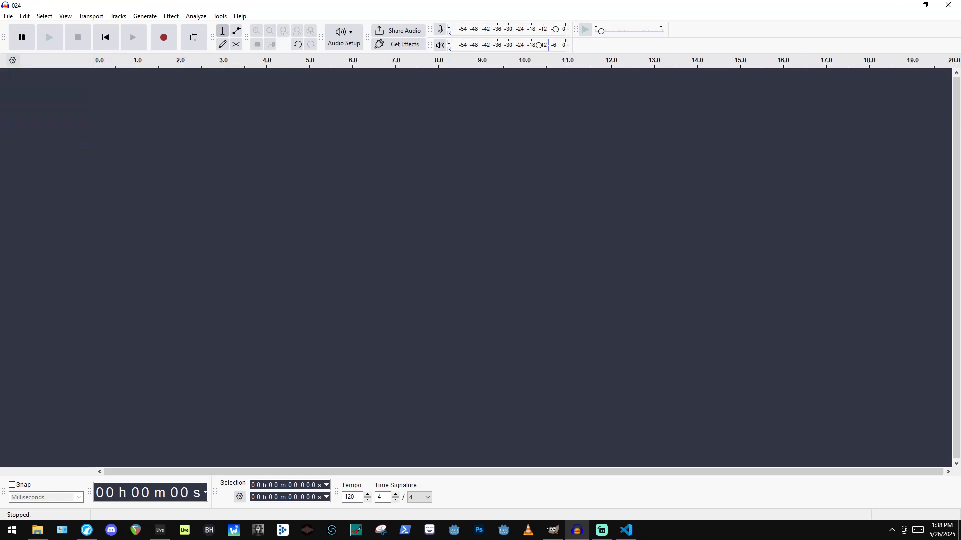
Choose BW1BITpsd00001.psd through BW1BITpsd00008.psd from the GlitchVideo6 psd folder on Archive (G:) for raw data import.
left_click(8, 16)
mouse_move(67, 135)
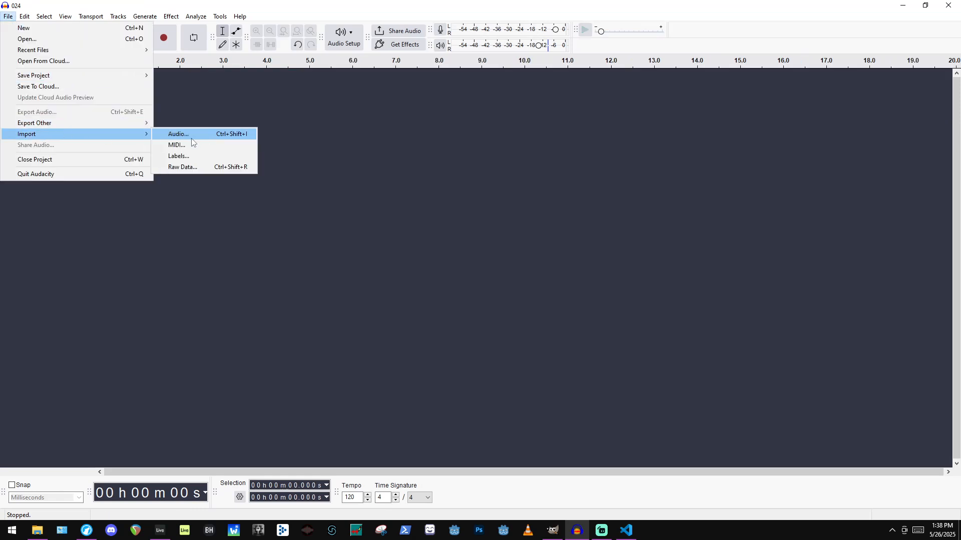
left_click(168, 131)
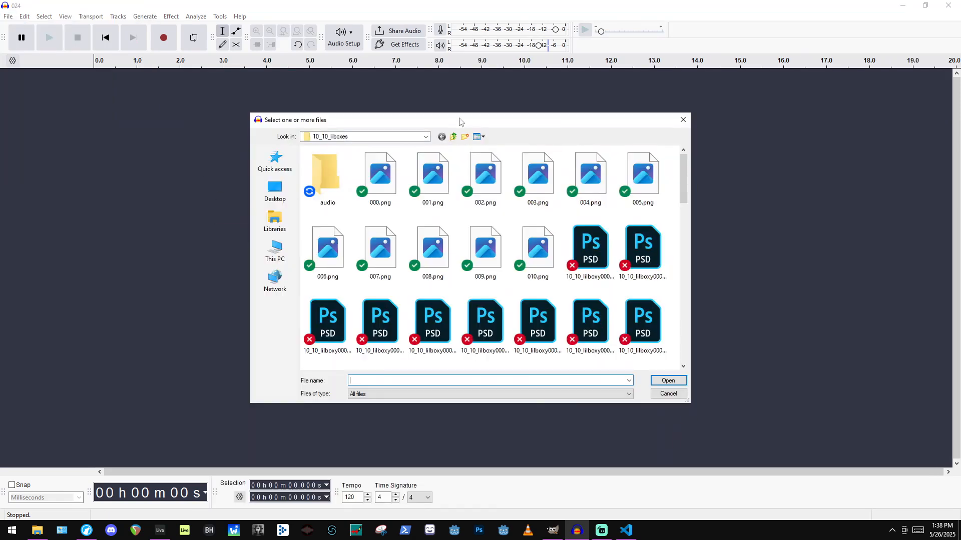
left_click(420, 137)
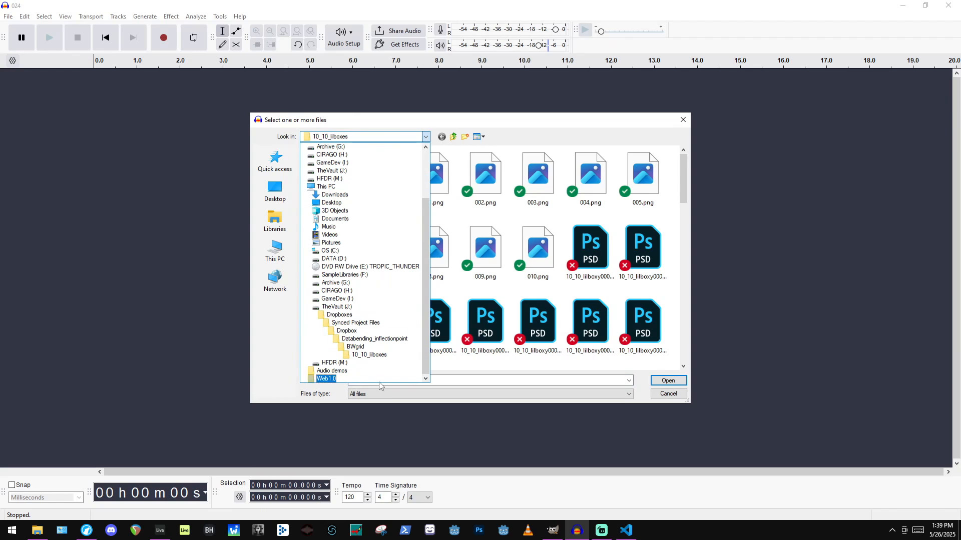
left_click(335, 283)
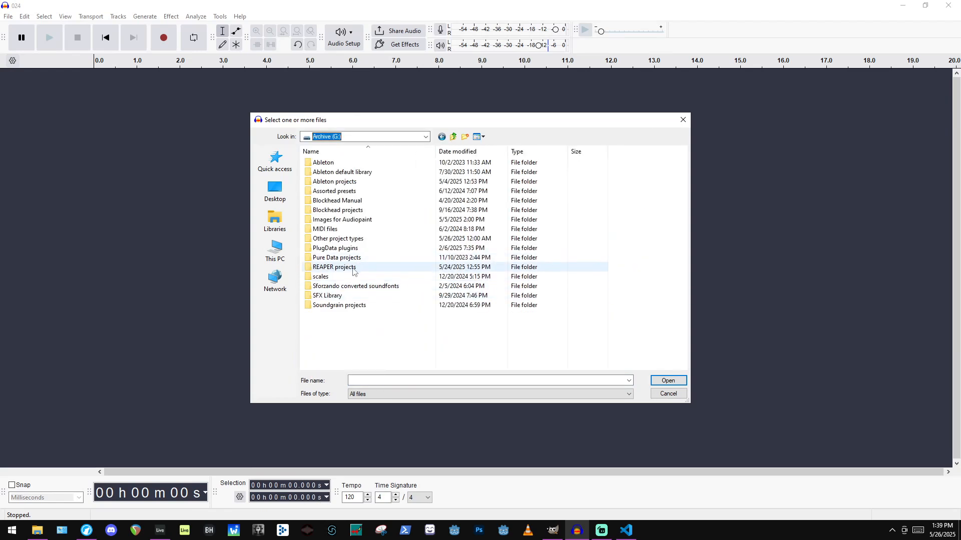
double_click(345, 239)
double_click(332, 181)
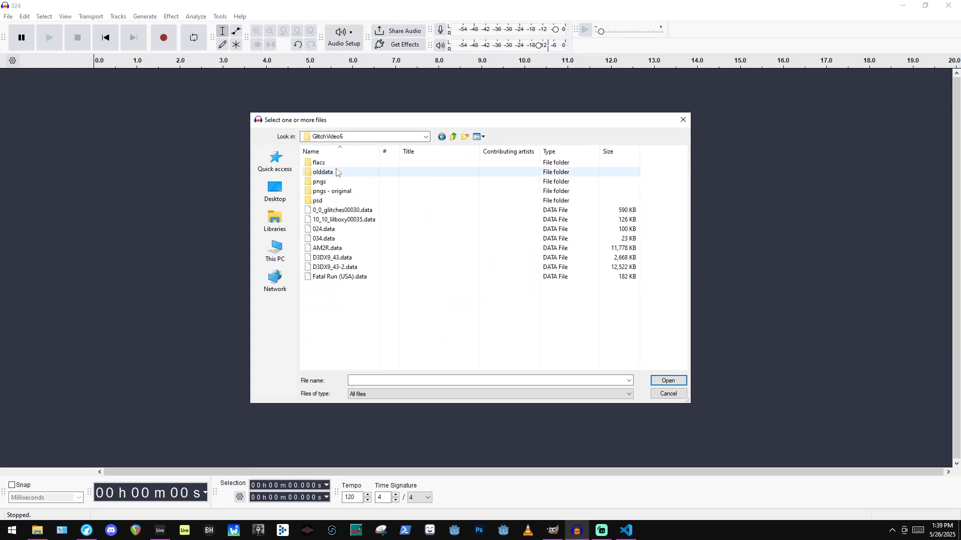
double_click(331, 201)
left_click(327, 206)
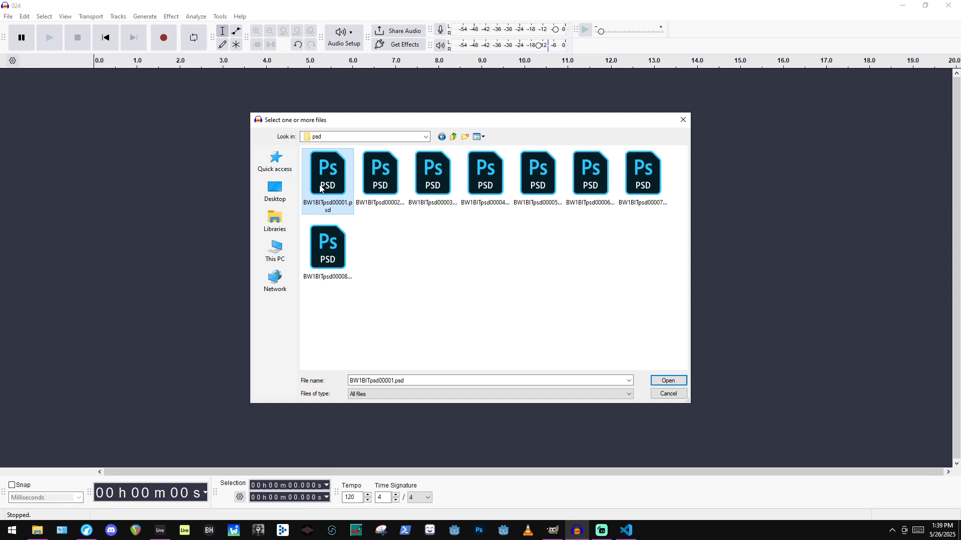
left_click(339, 279, "shift")
left_click(667, 380)
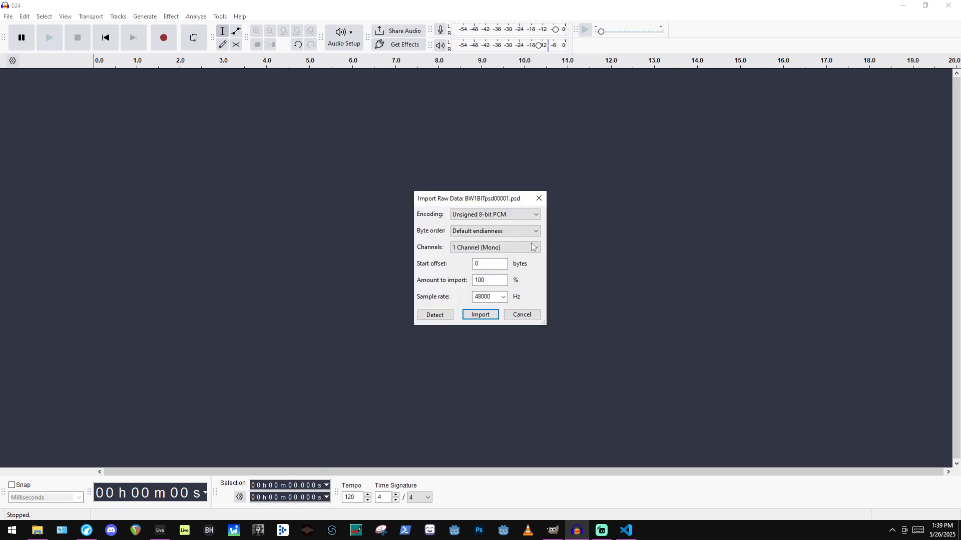
Import all eight PSD files as raw data with Unsigned 8-bit PCM encoding, default endianness, 1 channel (mono) and 48000 Hz.
left_click(497, 214)
left_click(503, 215)
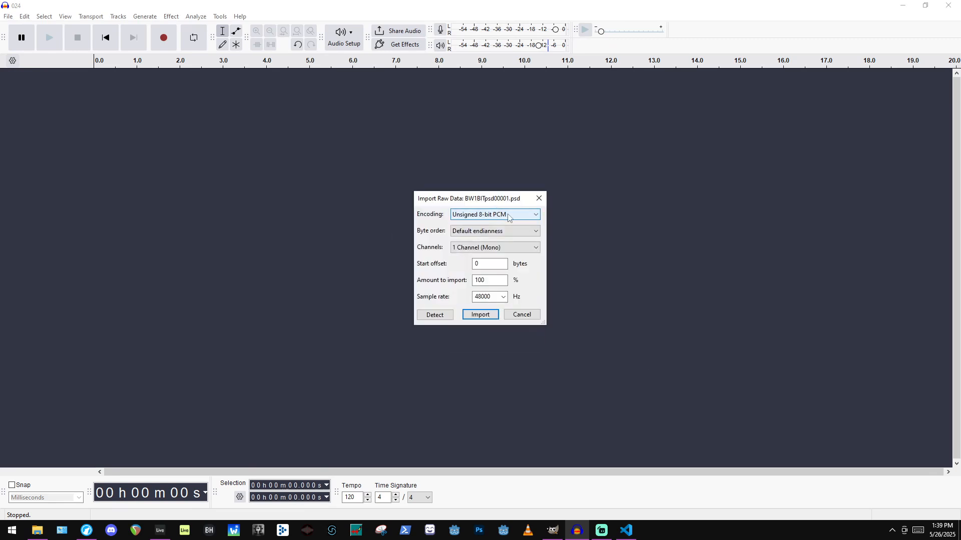
left_click(480, 314)
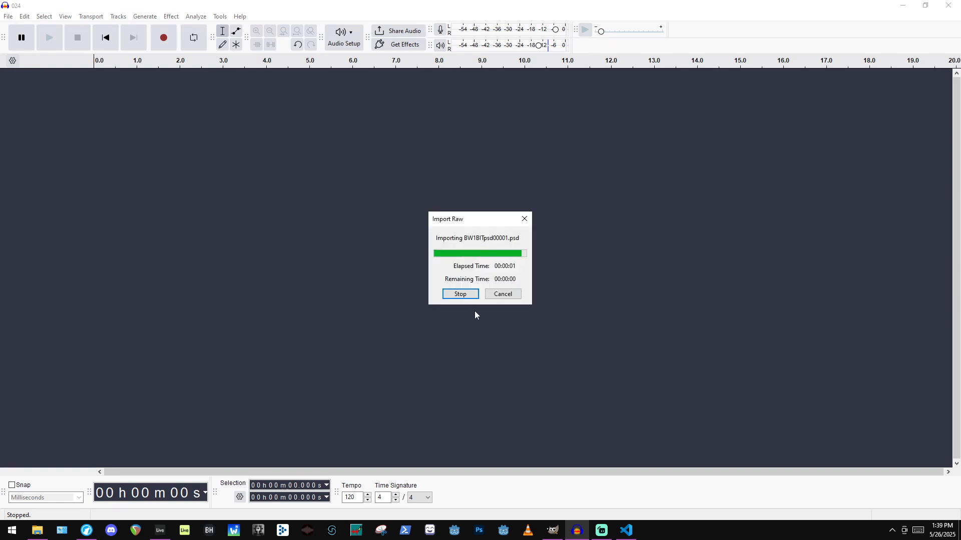
left_click(481, 315)
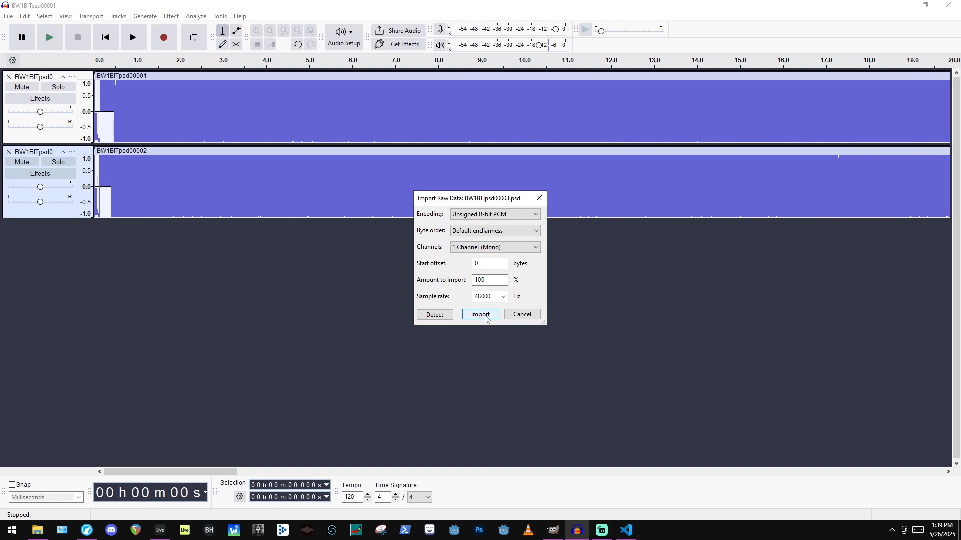
left_click(485, 317)
left_click(485, 317)
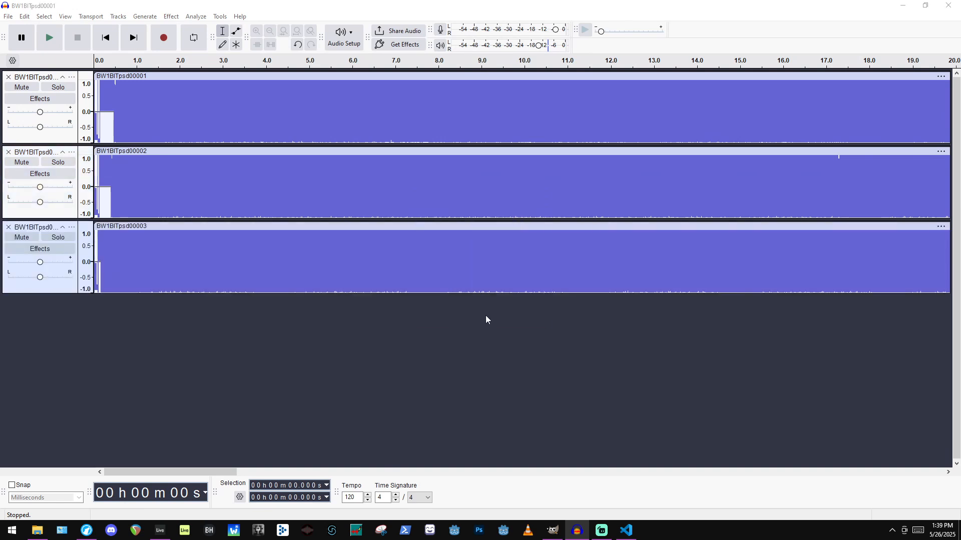
left_click(485, 317)
left_click(486, 318)
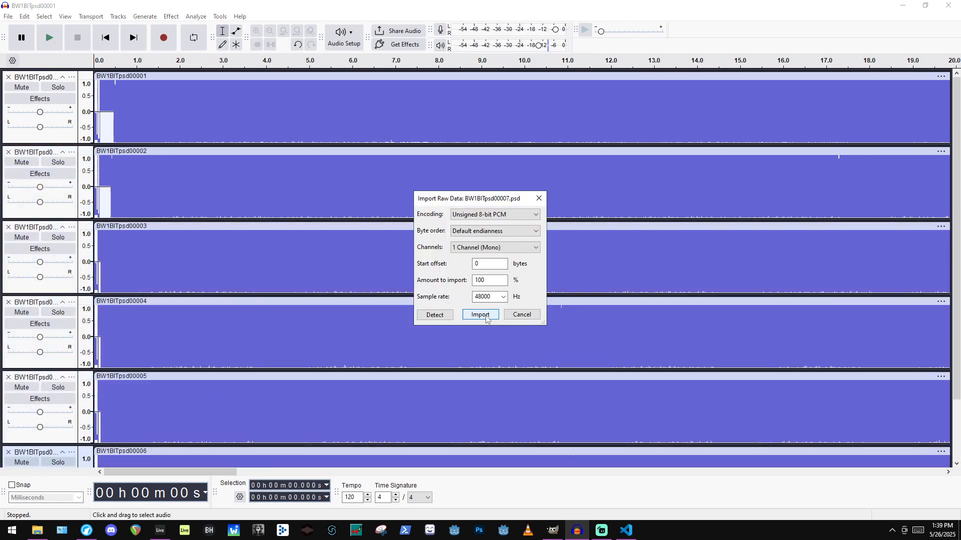
left_click(485, 317)
left_click(485, 317)
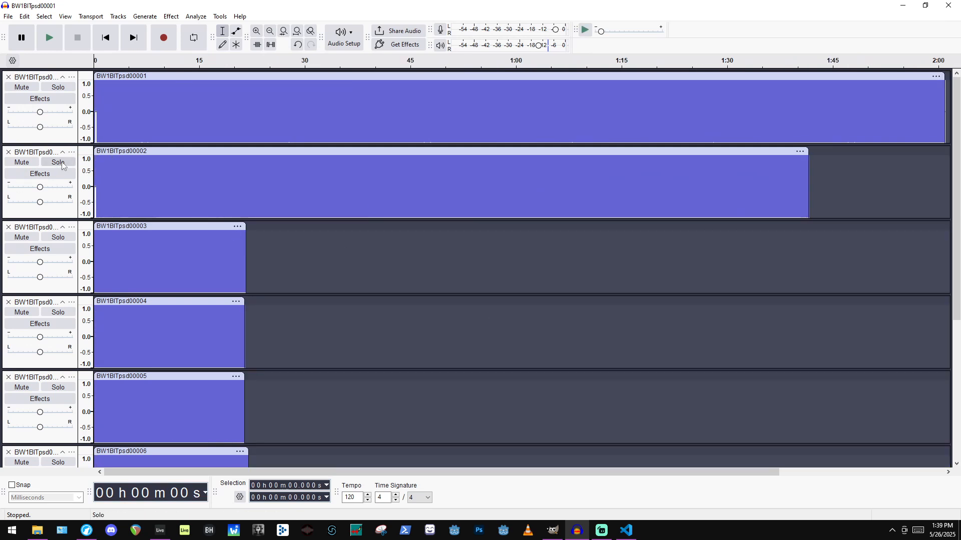
Listen to the imported audio, soloing tracks BW1BITpsd00003, BW1BITpsd00001, BW1BITpsd00007 and BW1BITpsd00008 in turn during playback.
left_click(68, 238)
key("space")
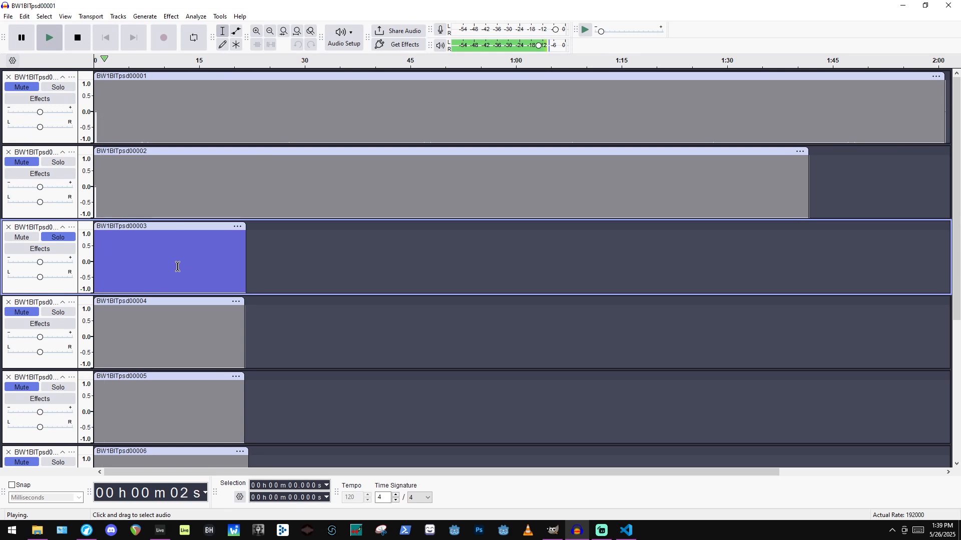
key("super")
left_click(620, 323)
scroll(177, 247, "up", 6)
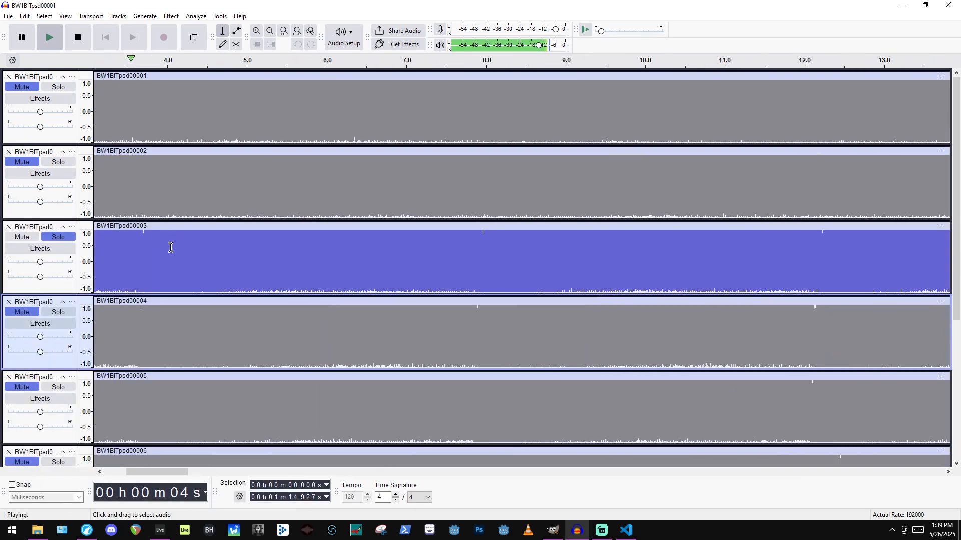
scroll(171, 248, "up", 3)
left_click(59, 88)
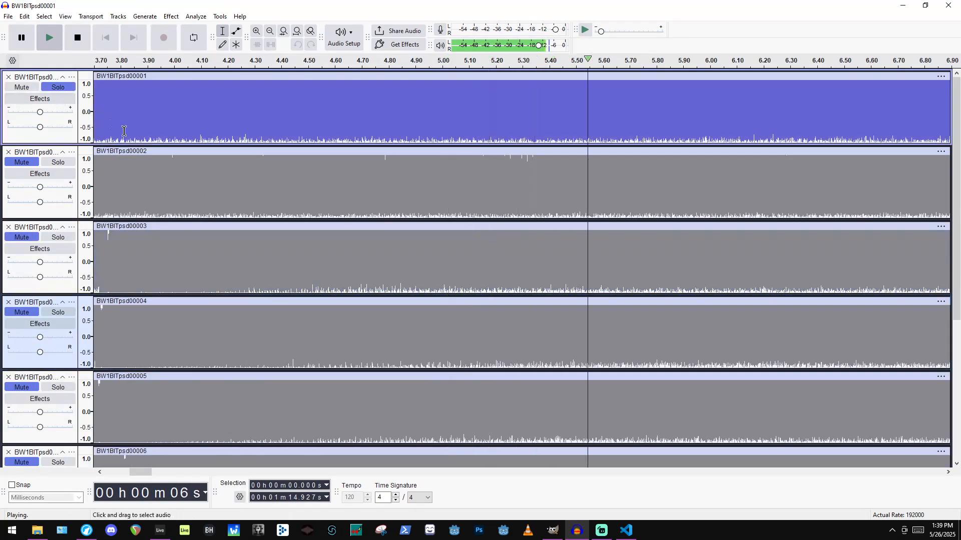
scroll(68, 286, "down", 5)
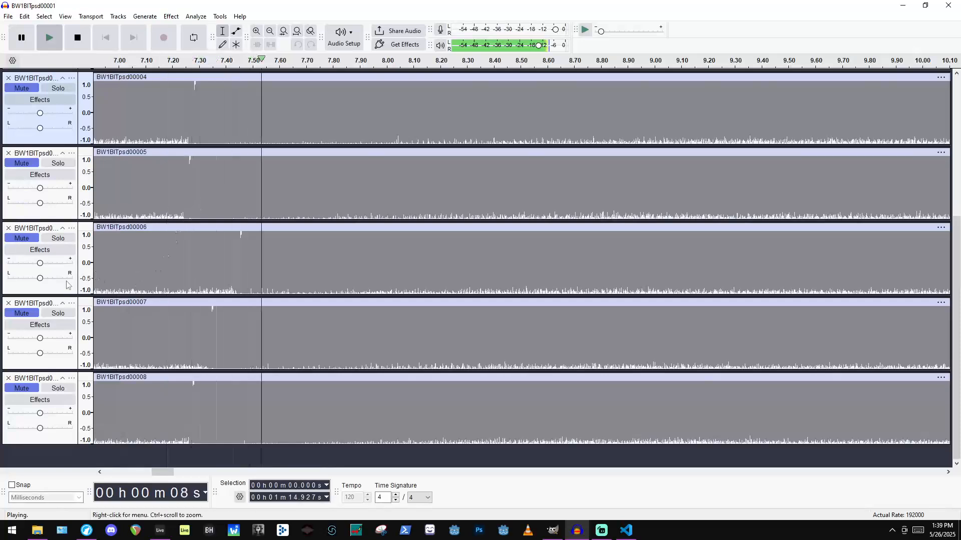
left_click(56, 313)
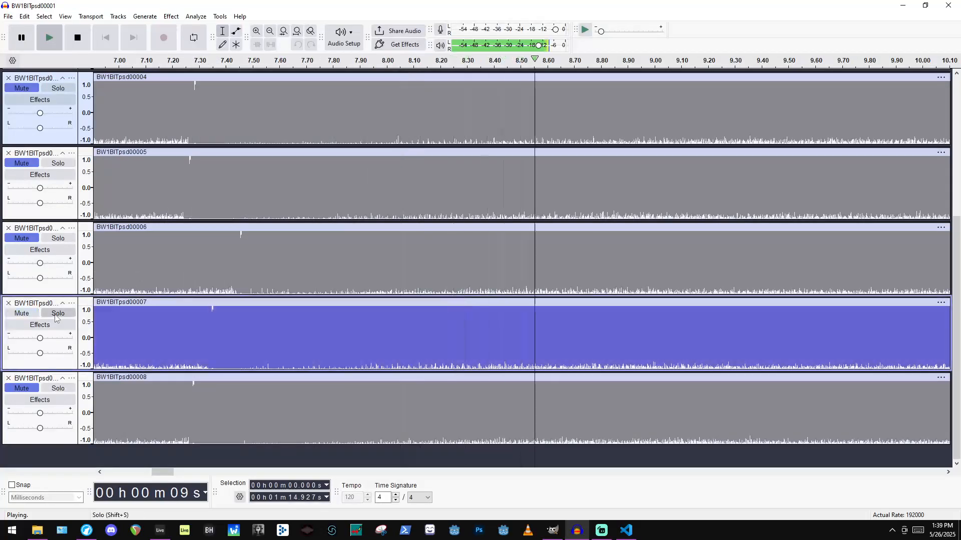
left_click(58, 388)
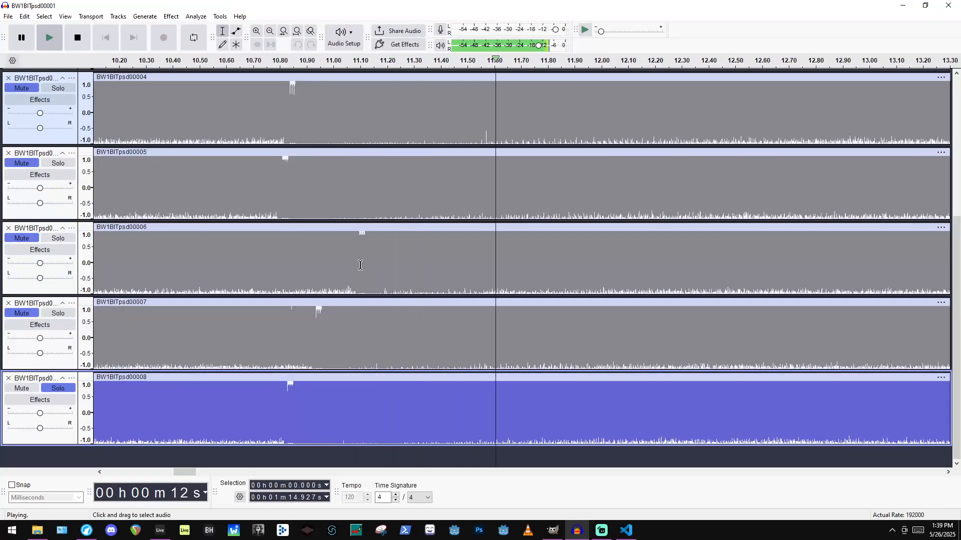
scroll(468, 253, "down", 4)
left_click(372, 403)
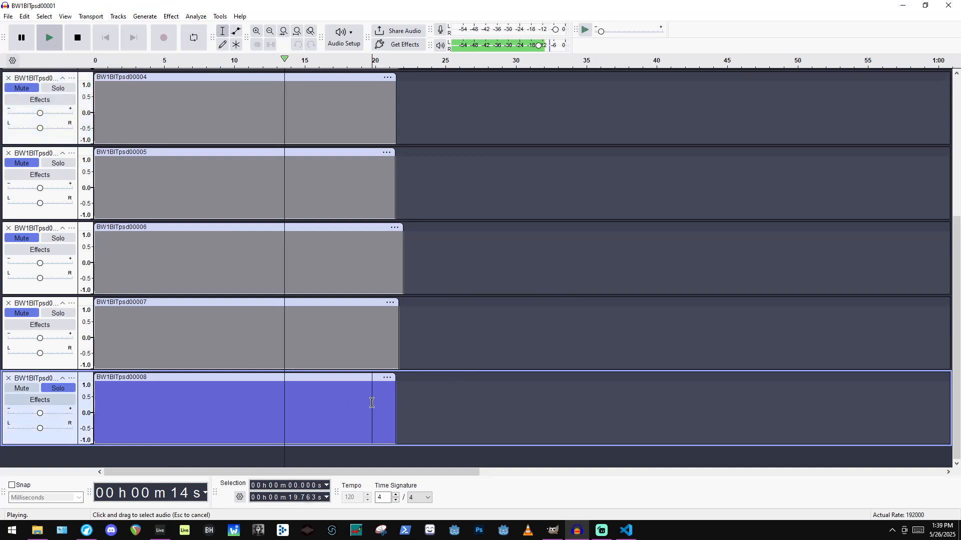
Choose BW1BITpsd00001.psd through BW1BITpsd00008.psd from the psd folder again for raw data import.
left_click(9, 18)
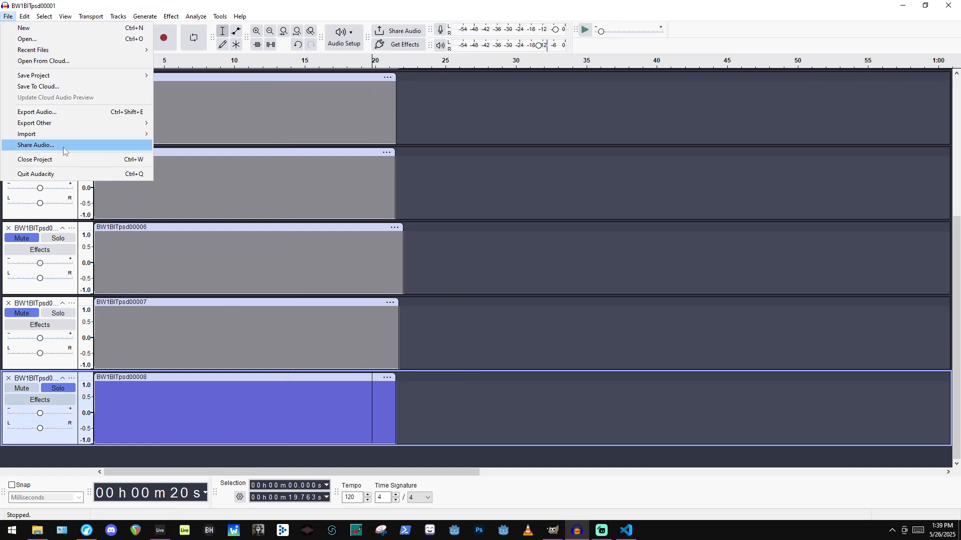
mouse_move(65, 133)
left_click(180, 167)
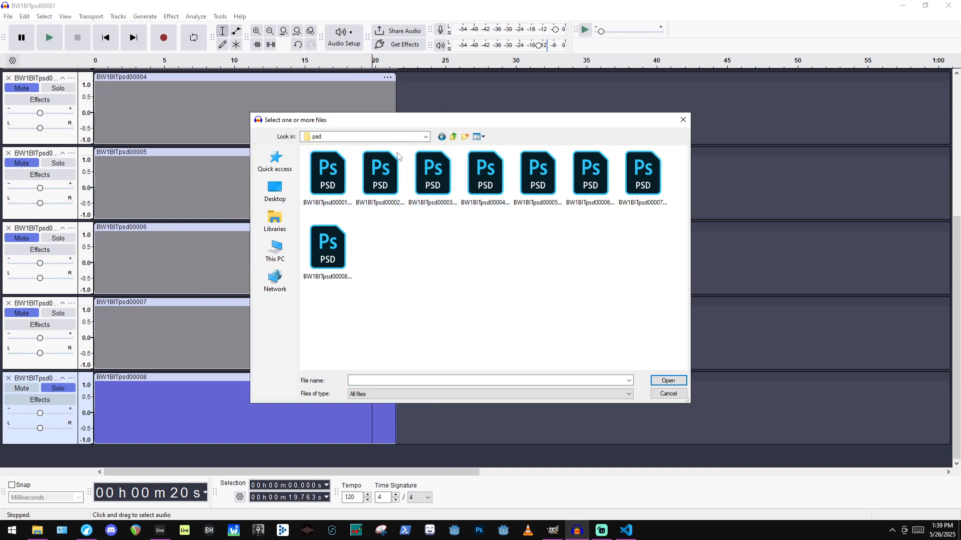
left_click(339, 174)
left_click(339, 265, "shift")
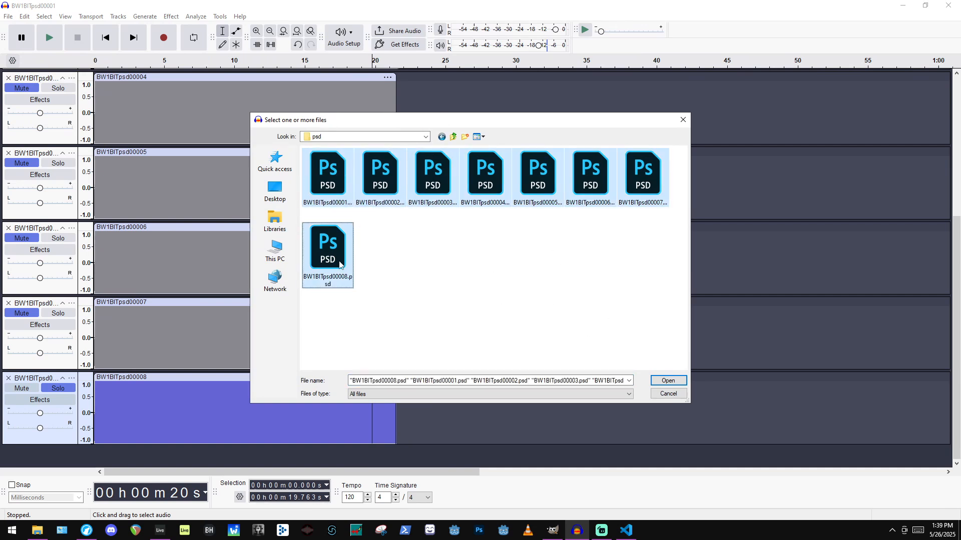
left_click(661, 377)
Import all eight PSD files as raw data with VOX ADPCM encoding, default endianness, 1 channel (mono) and 48000 Hz.
left_click(494, 215)
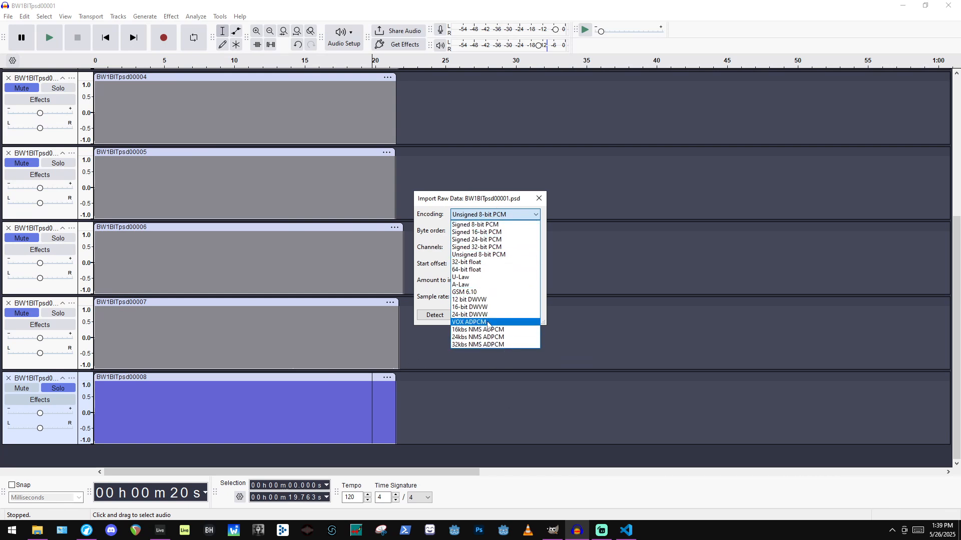
left_click(488, 323)
left_click(480, 315)
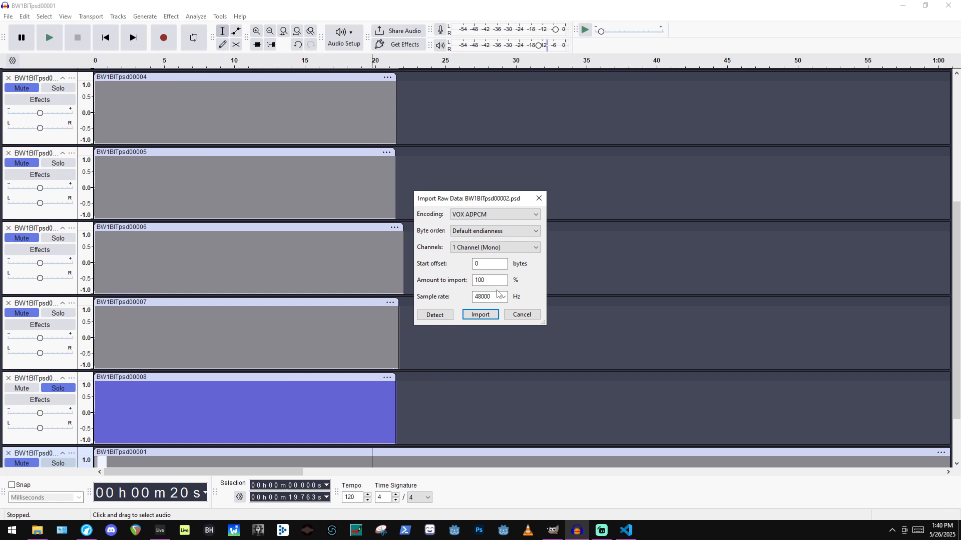
key("Return")
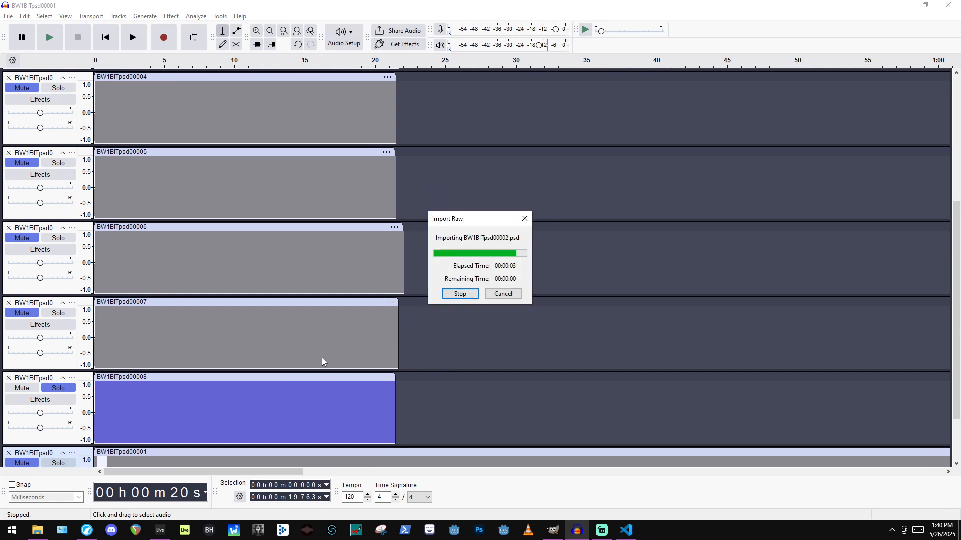
key("Return")
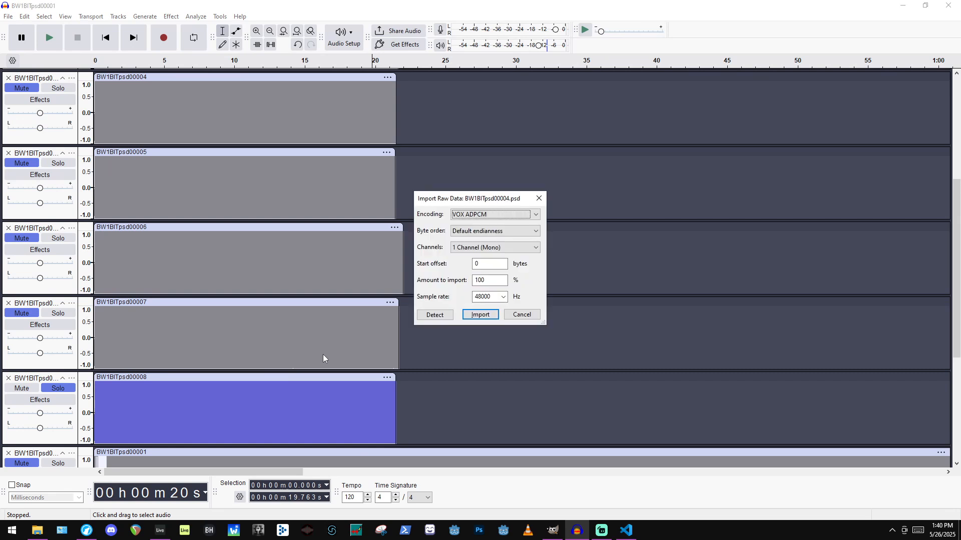
key("Return")
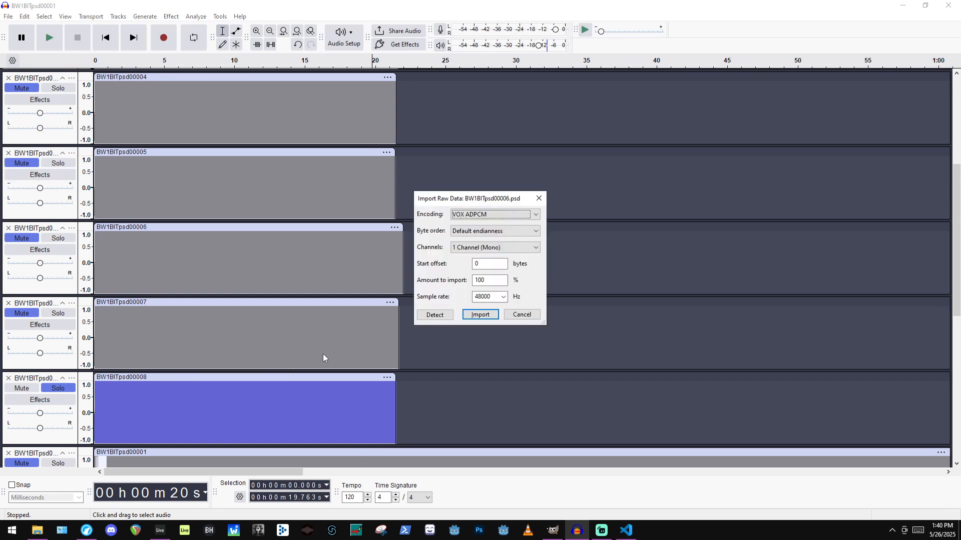
key("Return")
key("Return")
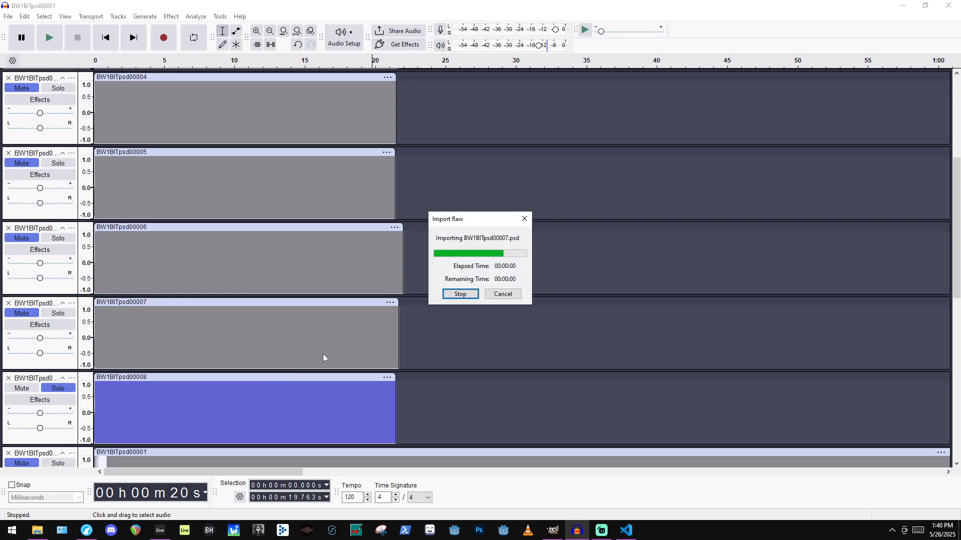
key("Return")
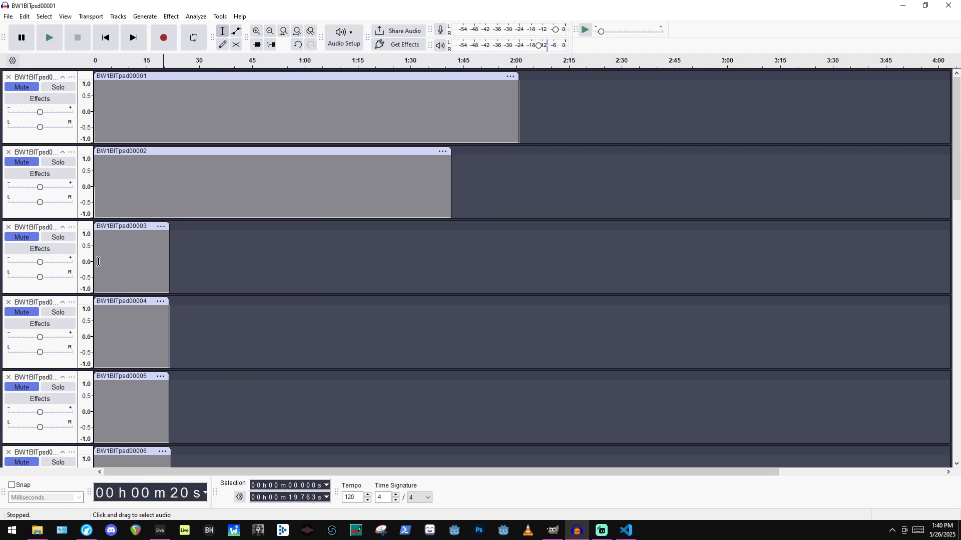
Play the earlier-imported BW1BITpsd00004 track soloed from about 7 s, inspect its waveform closely, and switch the solo to BW1BITpsd00003.
scroll(99, 262, "down", 1)
left_click(58, 280)
left_click(119, 295)
key("space")
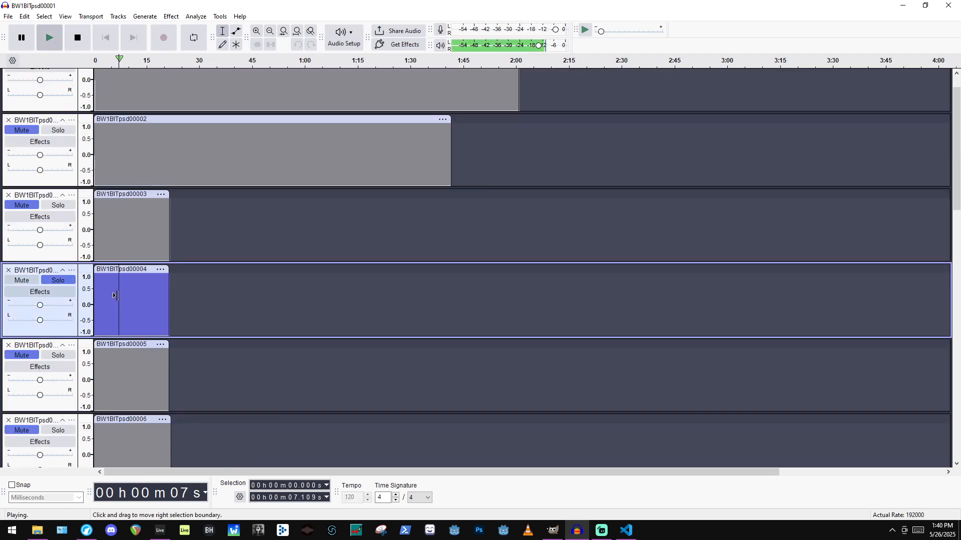
scroll(120, 303, "up", 4)
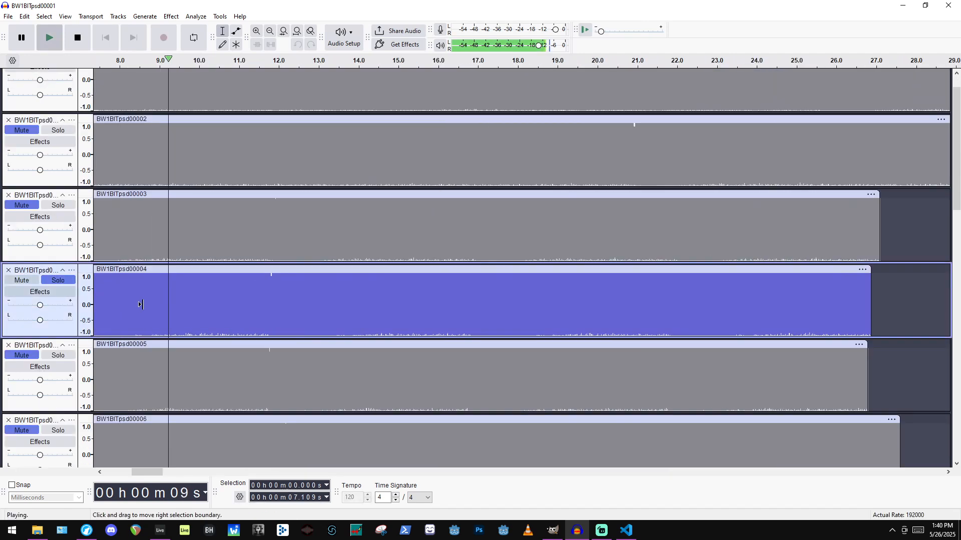
scroll(141, 305, "up", 3)
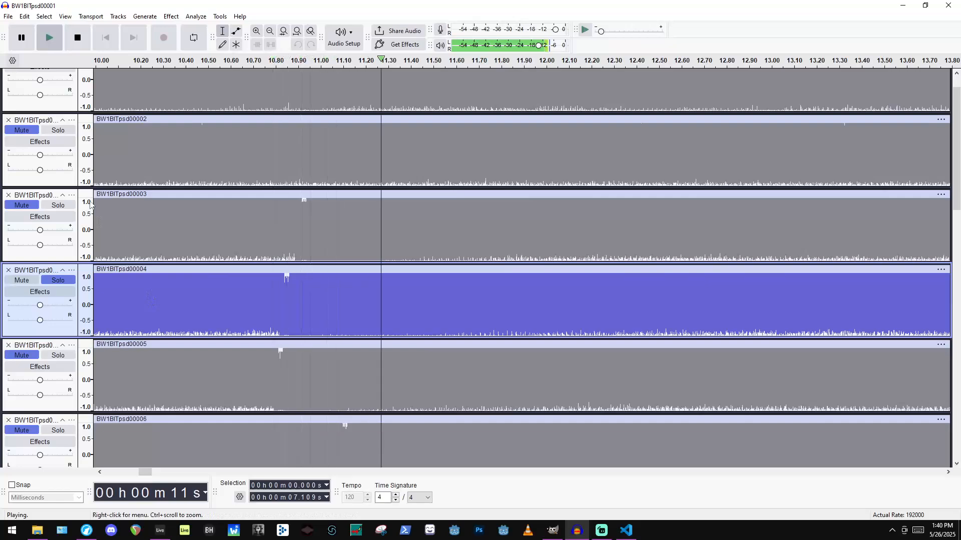
left_click(58, 206)
Listen to the VOX ADPCM tracks BW1BITpsd00007, BW1BITpsd00006 and BW1BITpsd00005 soloed in turn, and stop playback.
scroll(50, 230, "down", 20)
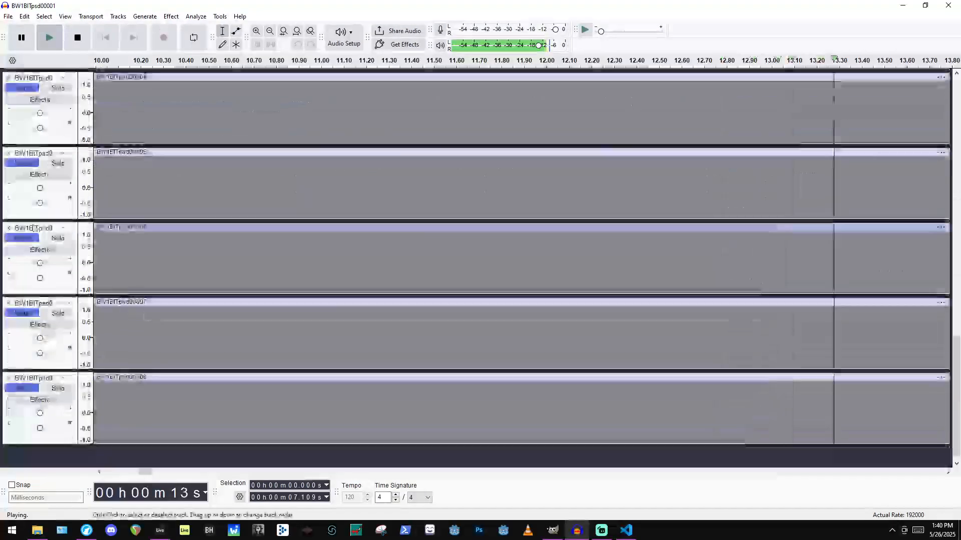
left_click(58, 313)
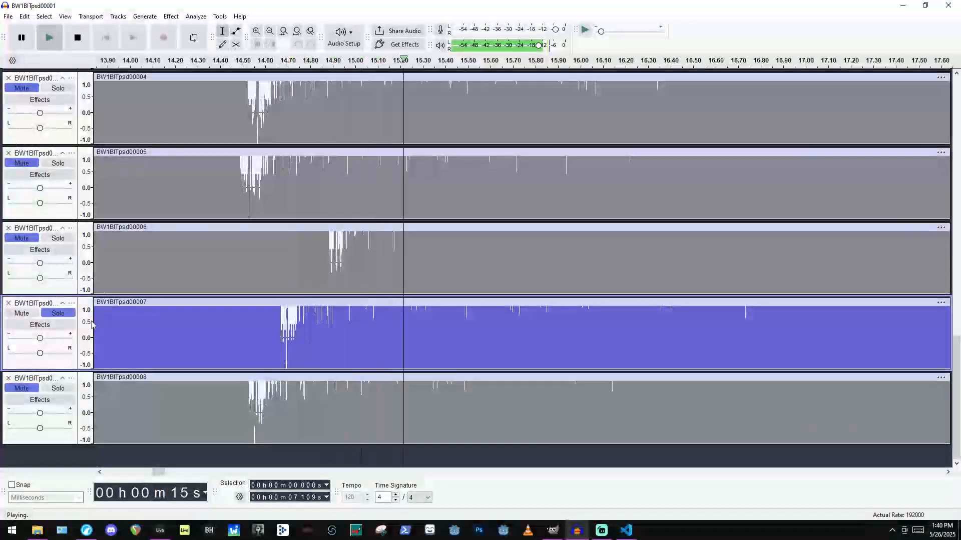
left_click(58, 238)
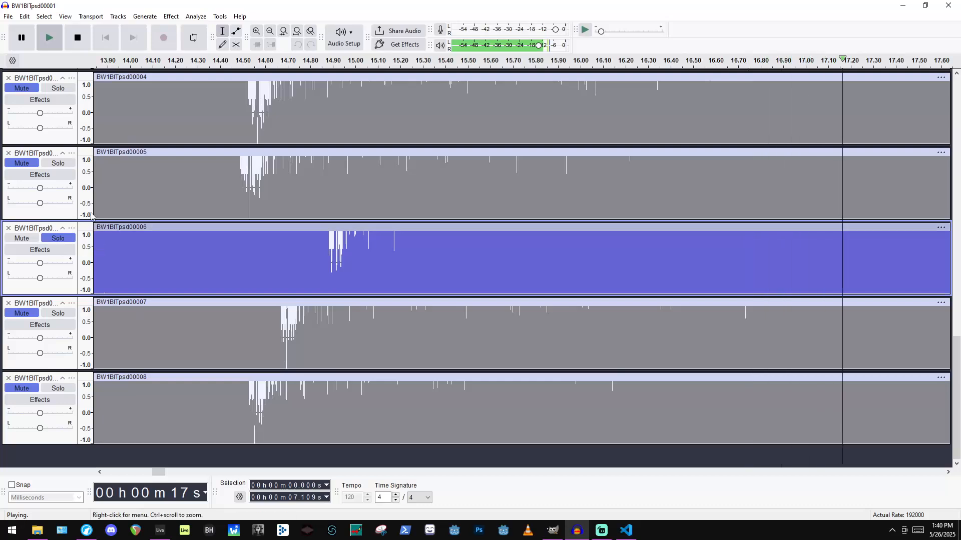
left_click(62, 165)
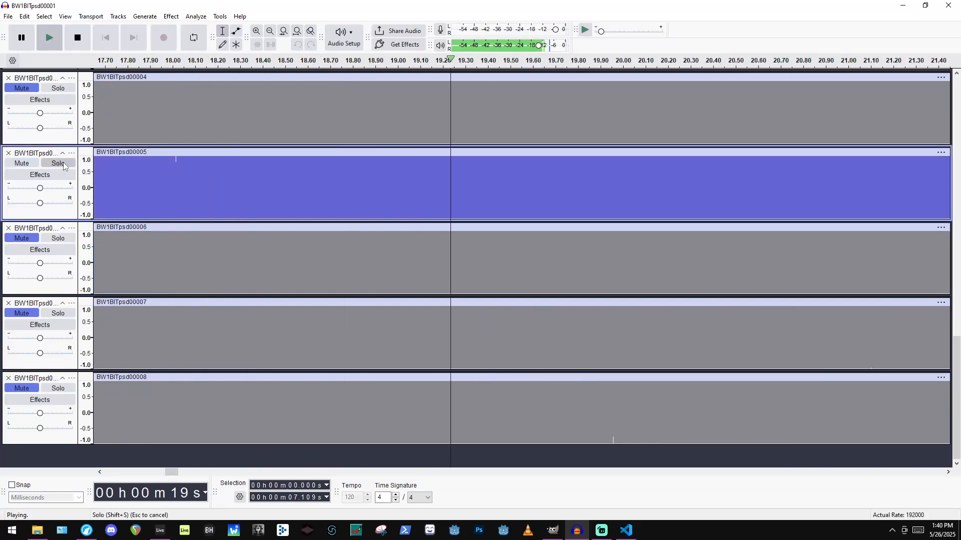
left_click(64, 166)
left_click(64, 167)
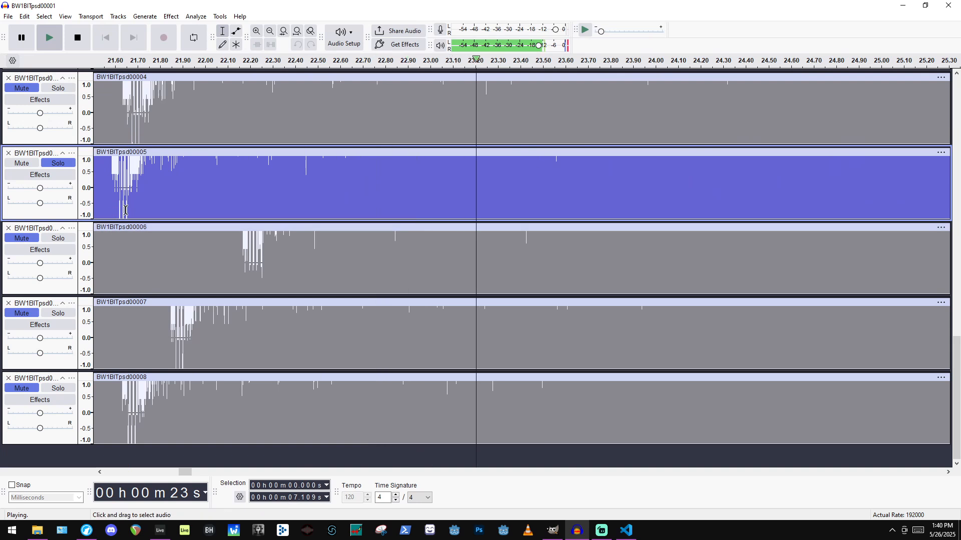
key("space")
scroll(319, 193, "down", 8, "ctrl")
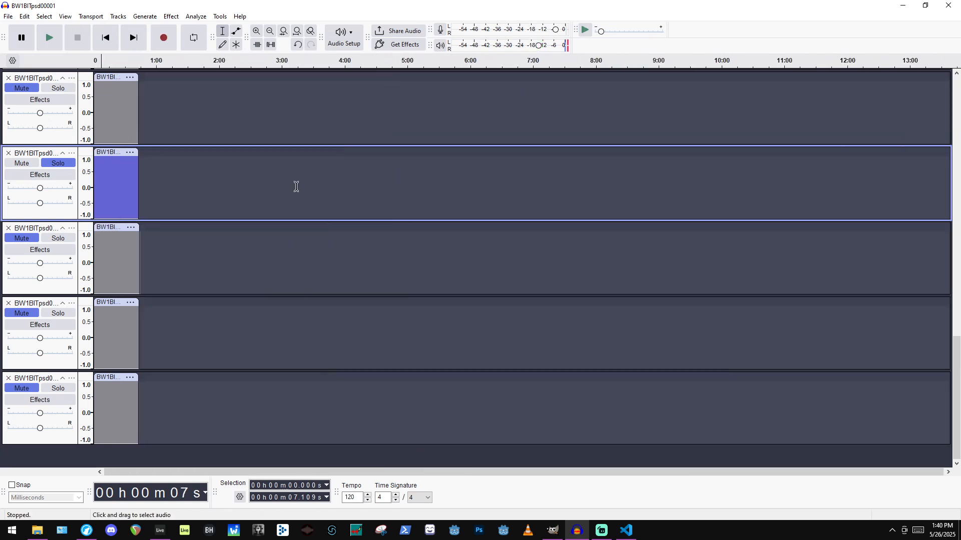
Extend the selection in the VOX ADPCM BW1BITpsd00005 track to about 22 s and turn off its solo.
left_click(118, 169)
left_click(58, 163)
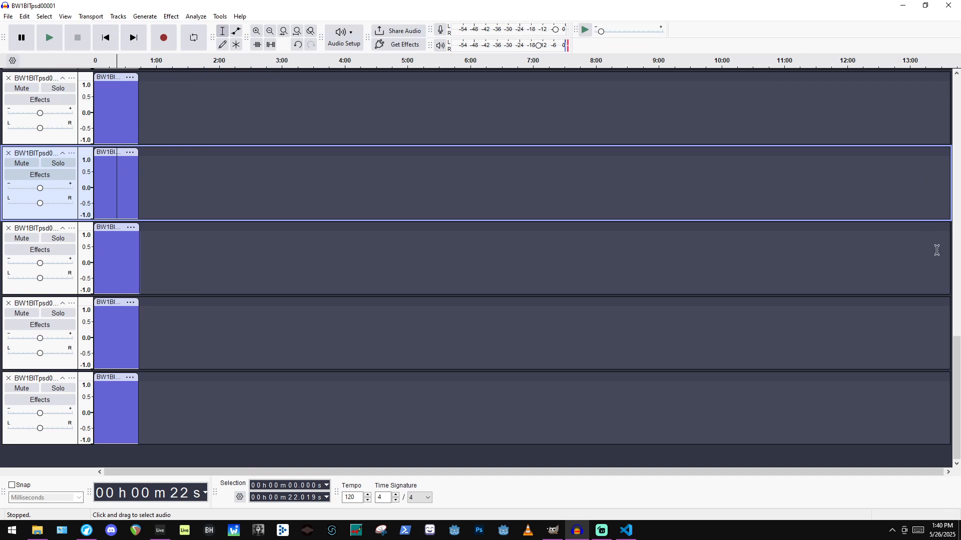
left_click_drag(956, 375, 949, 6)
scroll(127, 105, "up", 1, "ctrl")
scroll(128, 106, "up", 1, "ctrl")
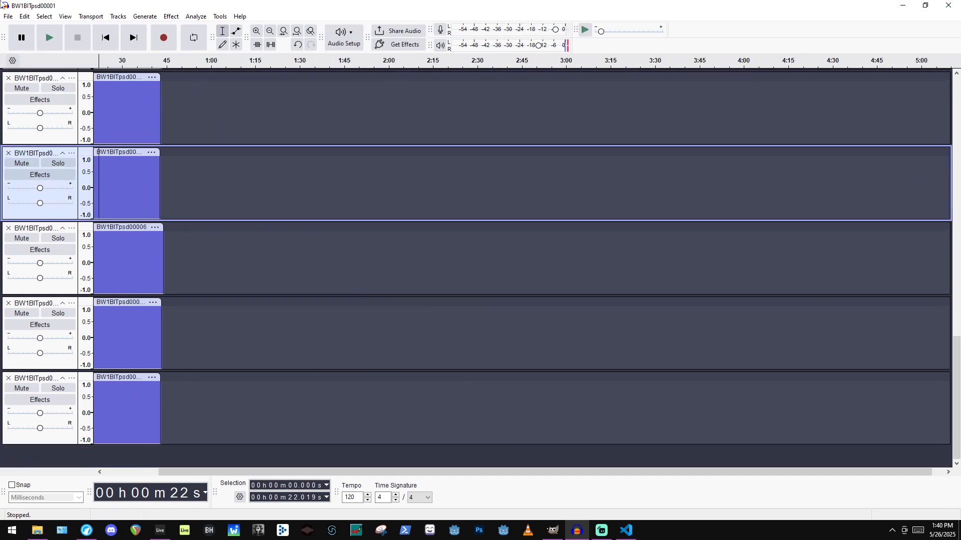
Start an audio export and create a folder named psdToAudio inside GlitchVideo6 on Archive (G:).
left_click(8, 16)
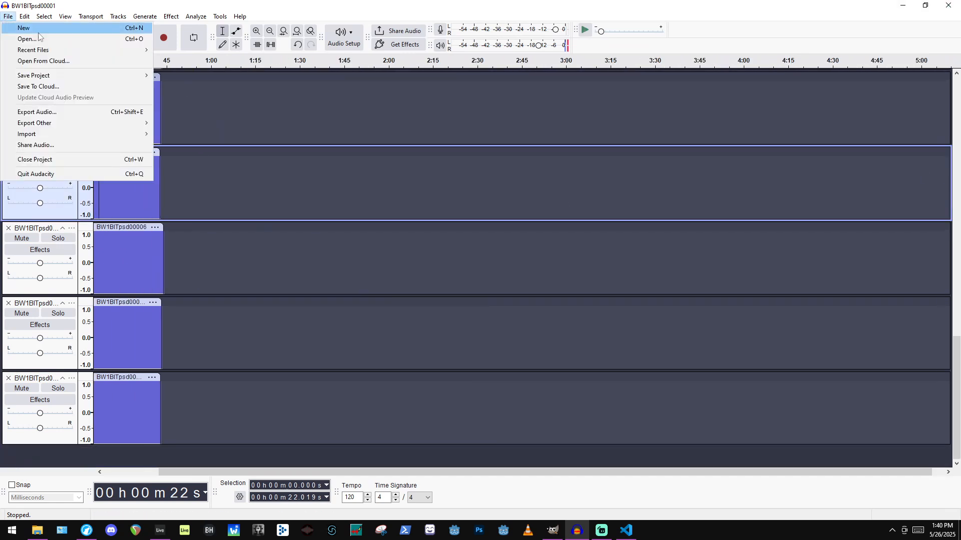
left_click(57, 112)
left_click(576, 153)
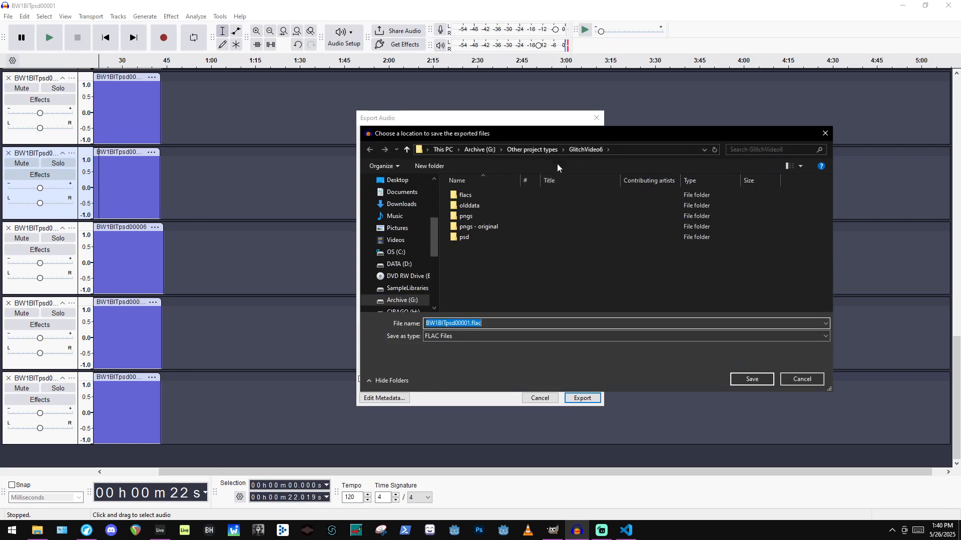
double_click(523, 205)
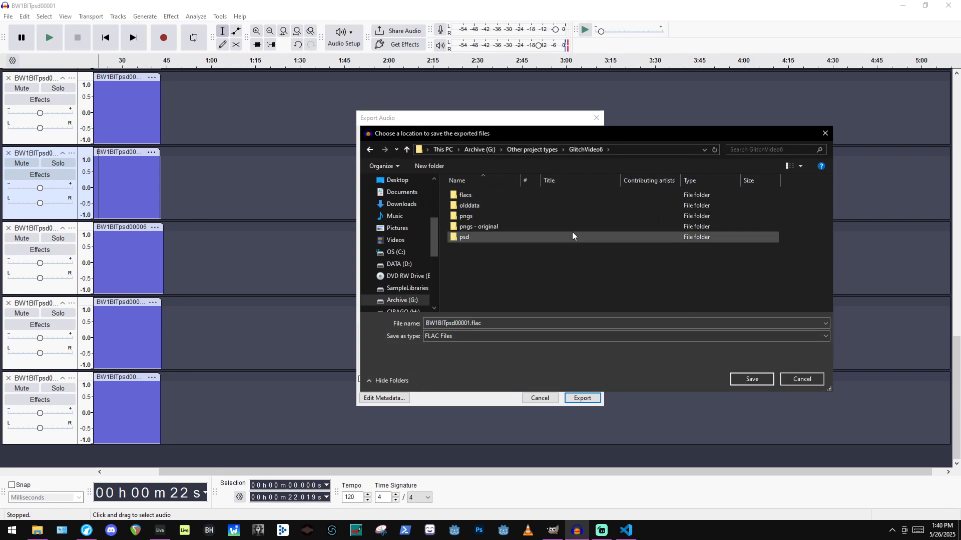
right_click(574, 276)
mouse_move(649, 431)
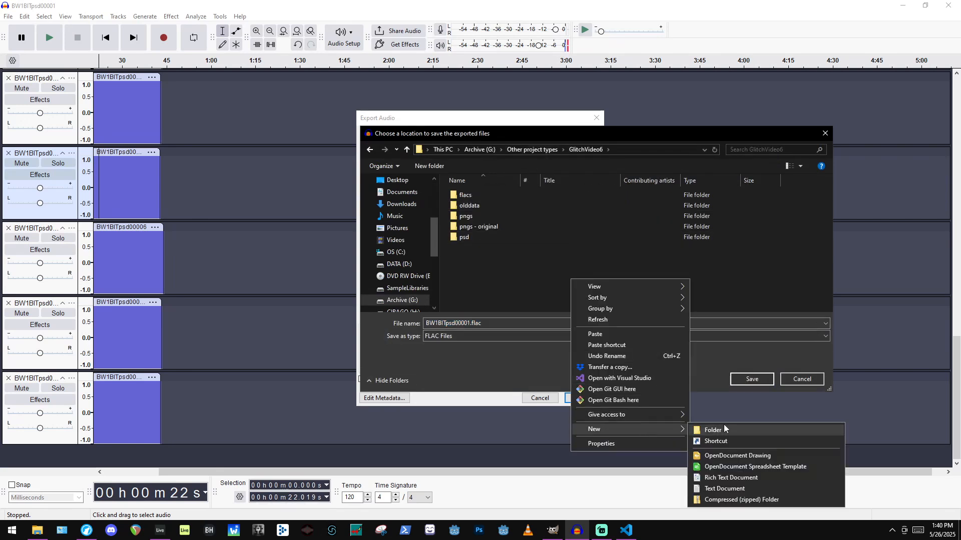
left_click(726, 429)
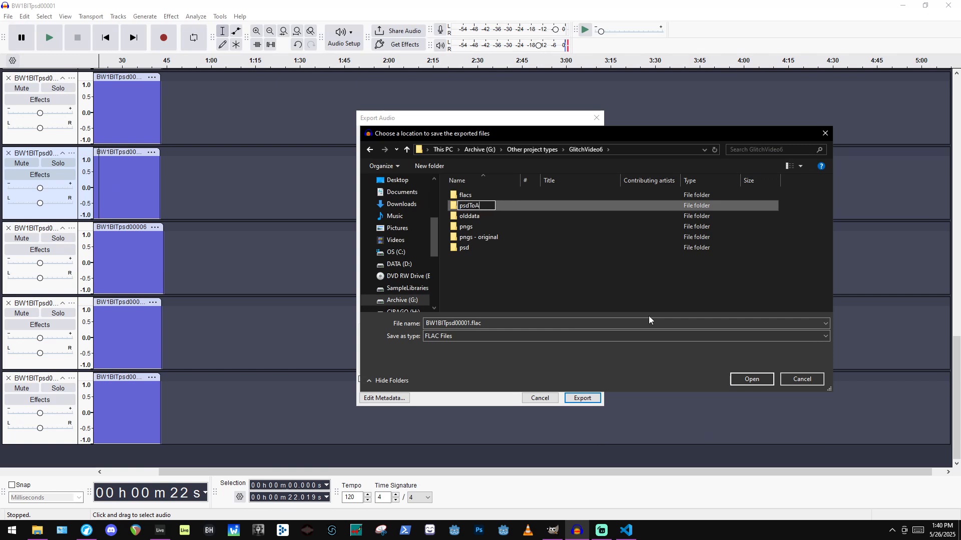
key("Return")
Set psdToAudio as the export folder and export the tracks as multiple mono FLAC files at 48000 Hz, 24 bit.
key("Return")
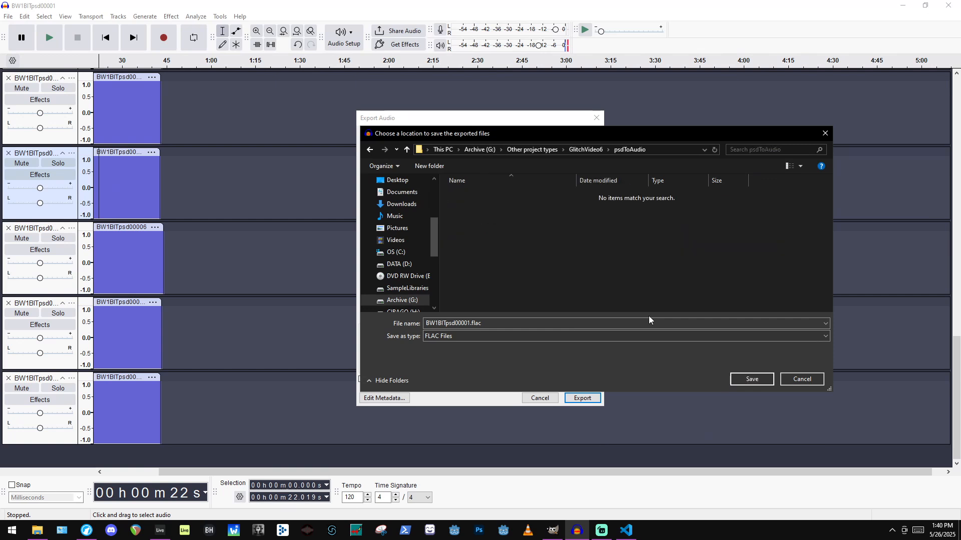
left_click(760, 383)
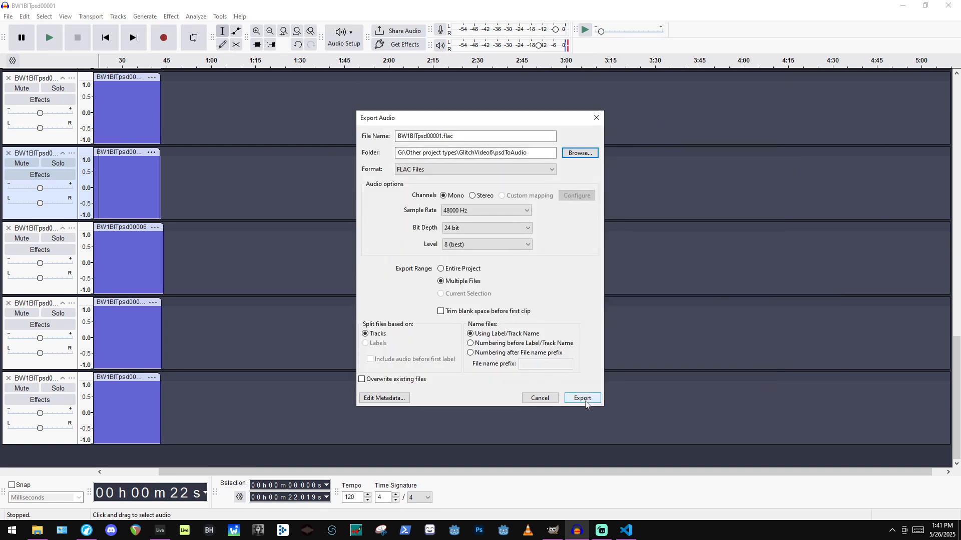
left_click(584, 399)
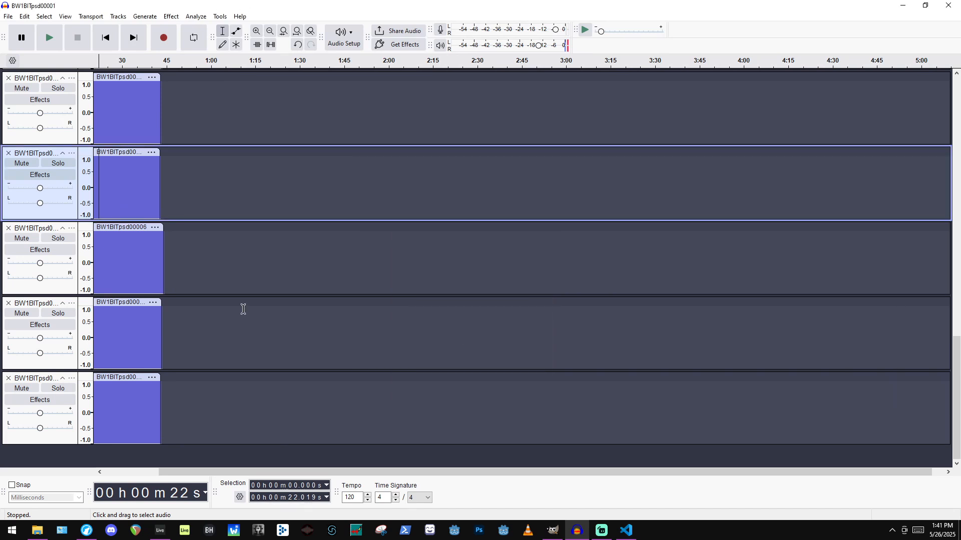
Export the tracks again to psdToAudio as multiple mono MP3 files at 48000 Hz, constant 128 kbps.
left_click(8, 16)
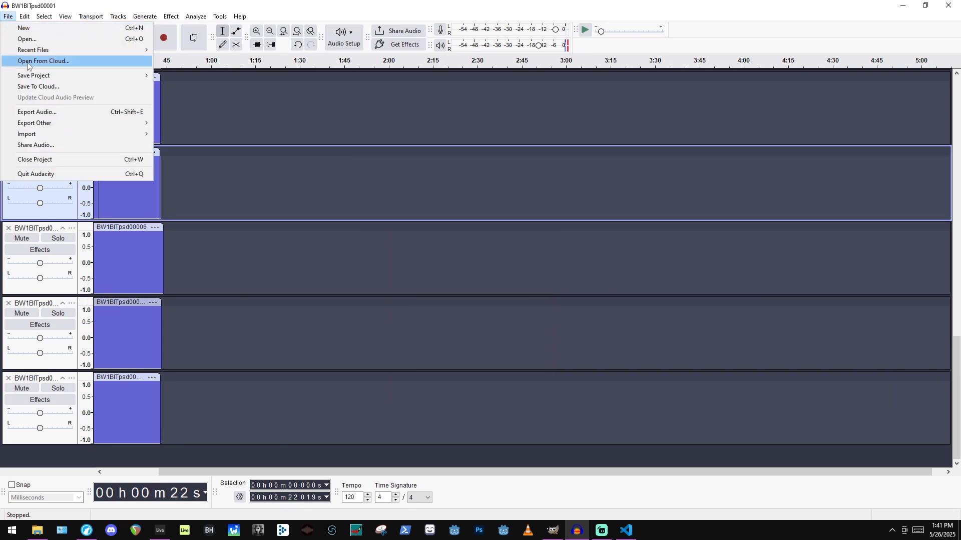
left_click(65, 114)
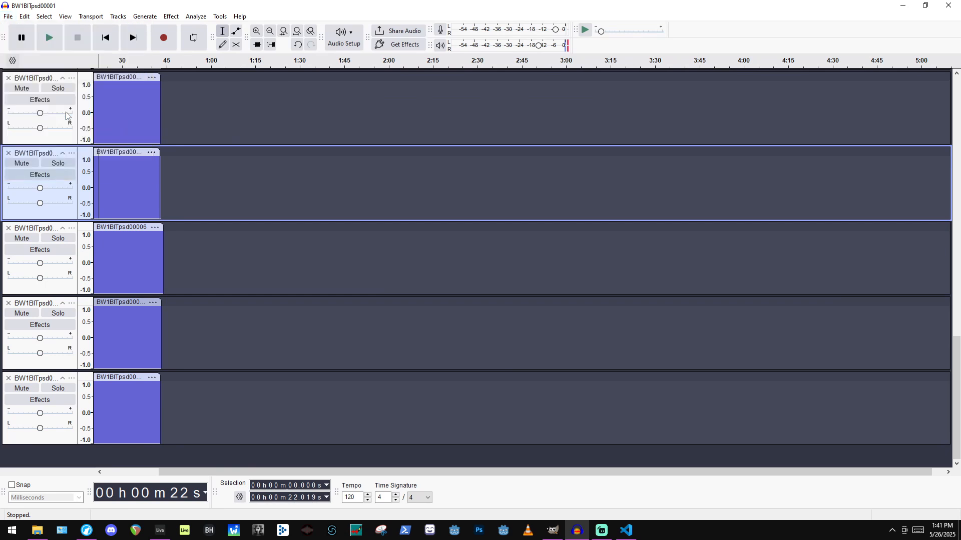
left_click(469, 172)
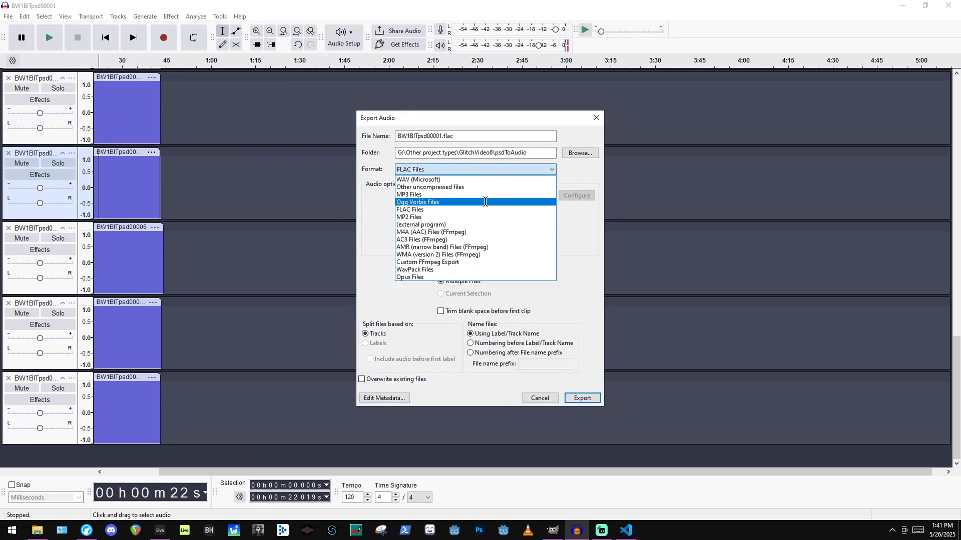
left_click(441, 195)
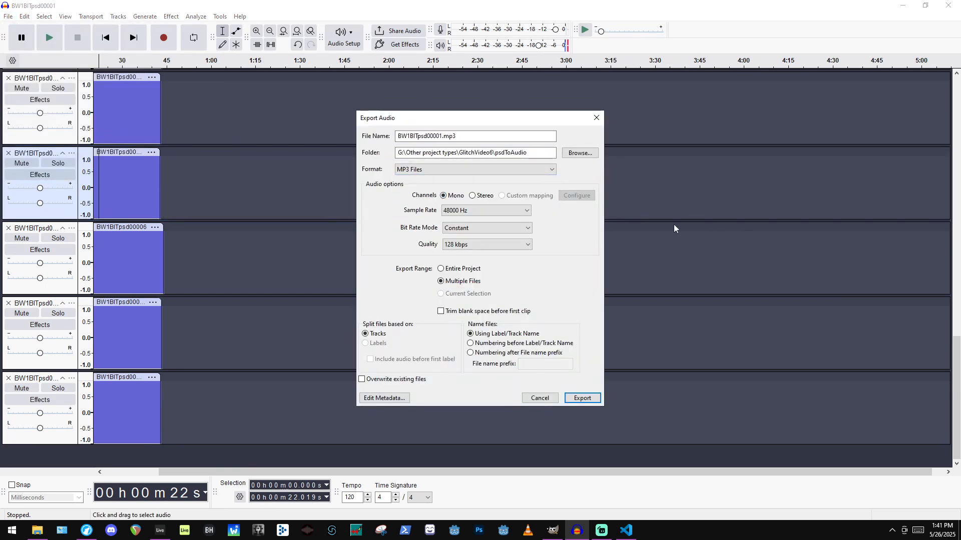
left_click(578, 401)
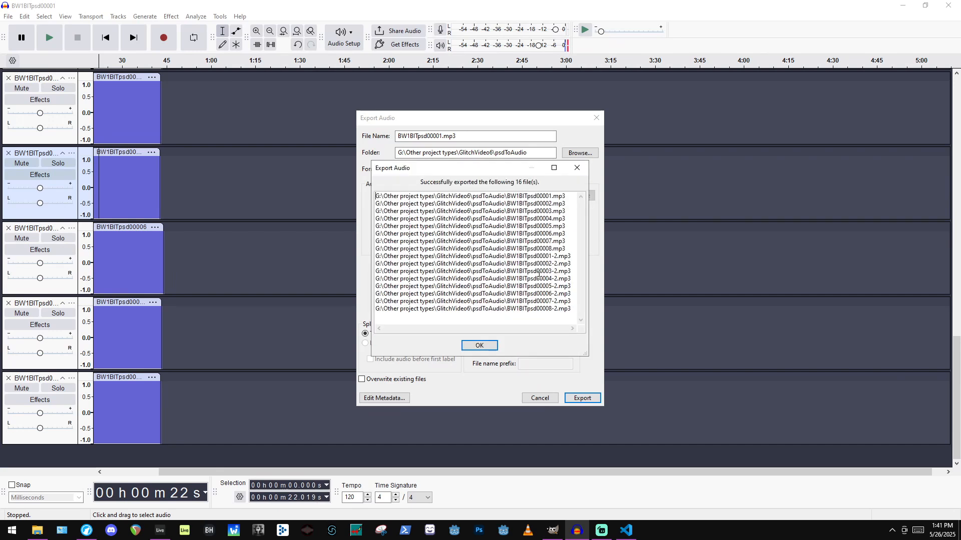
left_click(476, 345)
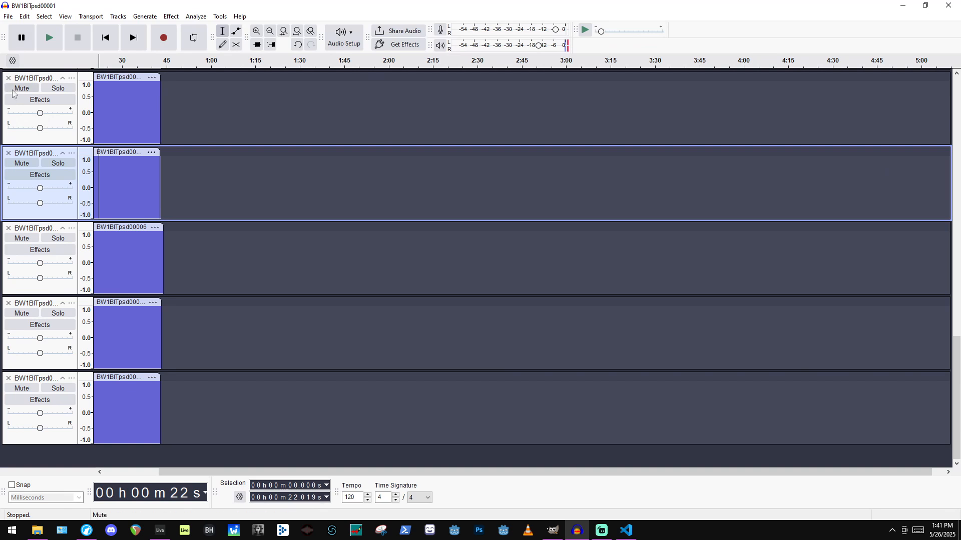
Switch to REAPER and start a new project.
scroll(300, 318, "down", 1)
scroll(300, 318, "up", 1)
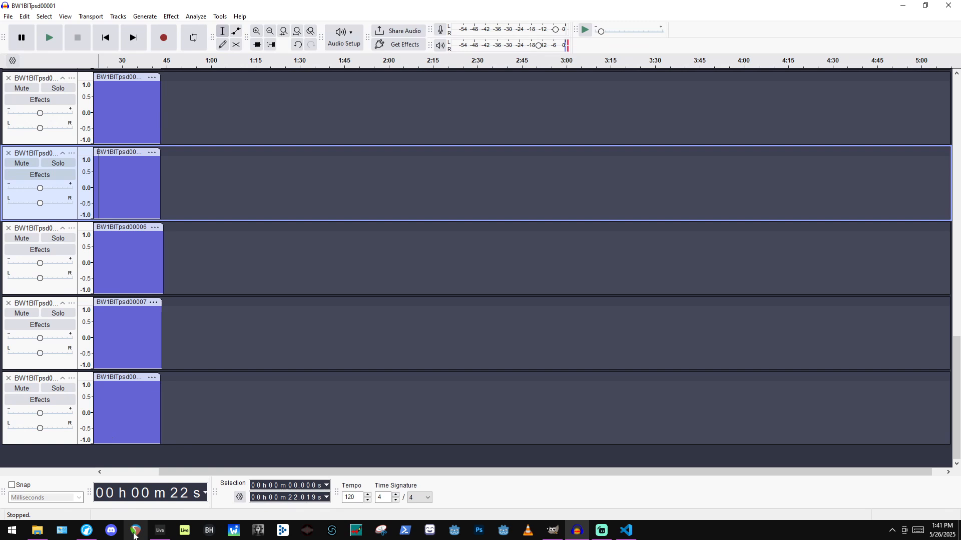
right_click(135, 534)
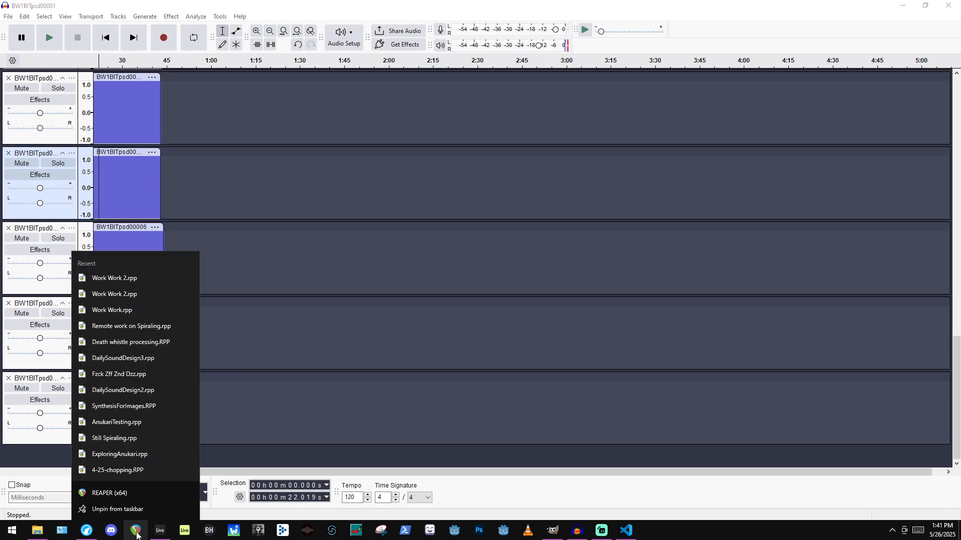
left_click(137, 534)
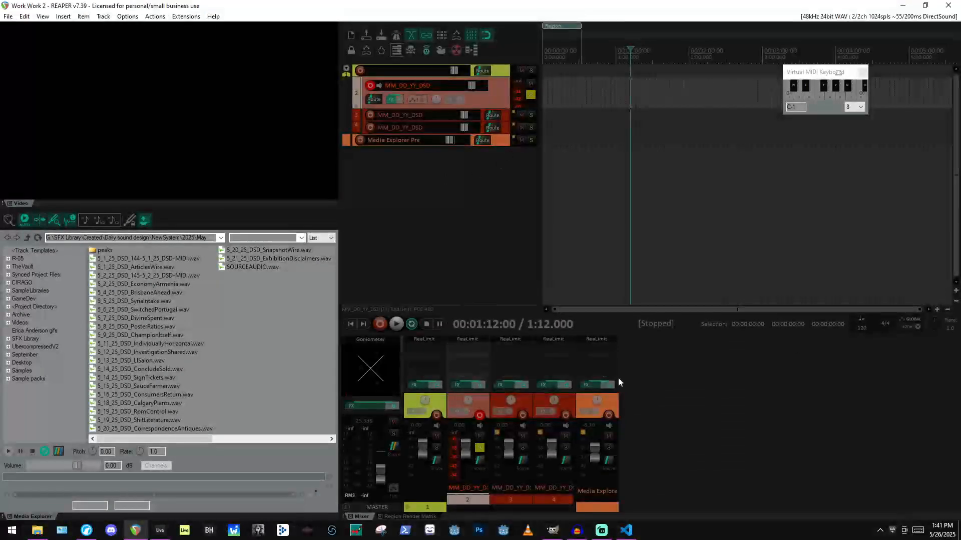
left_click(14, 19)
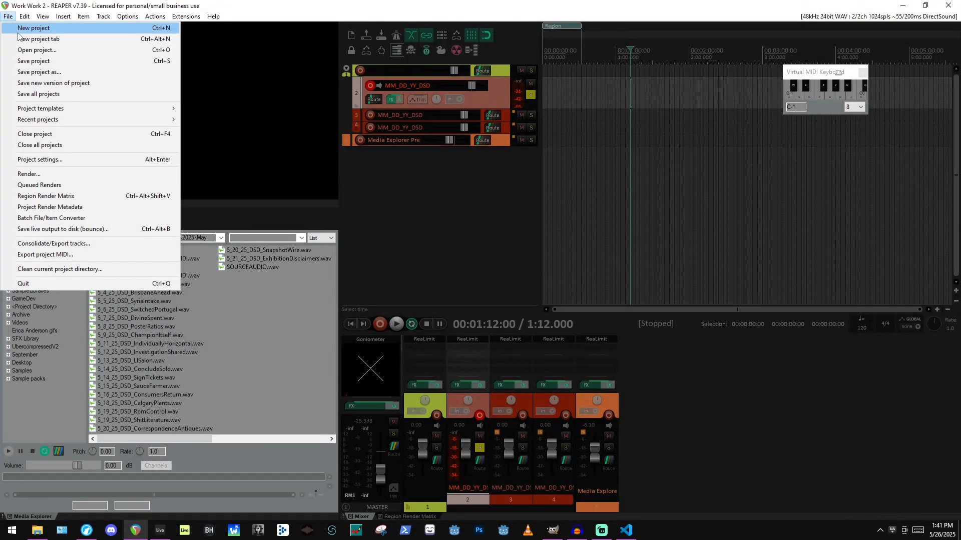
left_click(23, 26)
key("ctrl+s")
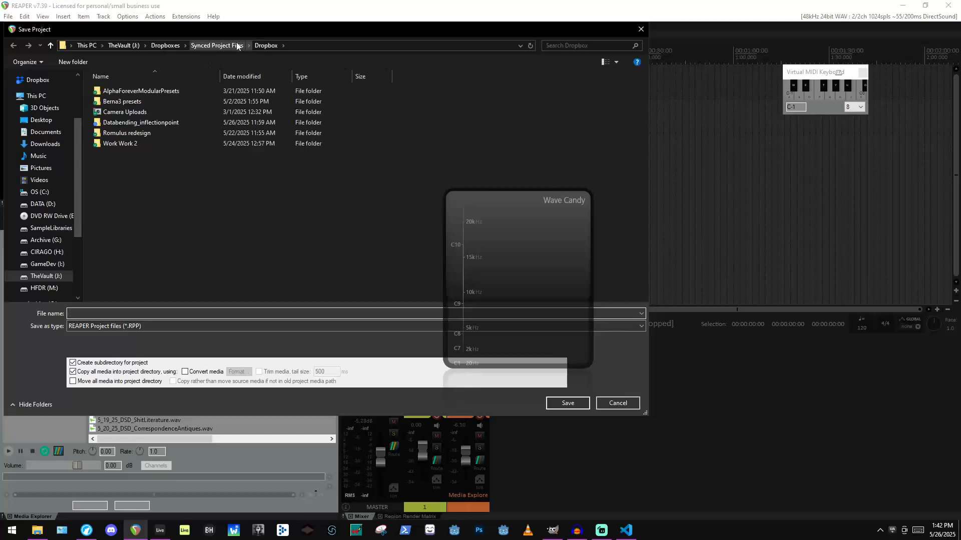
left_click(46, 240)
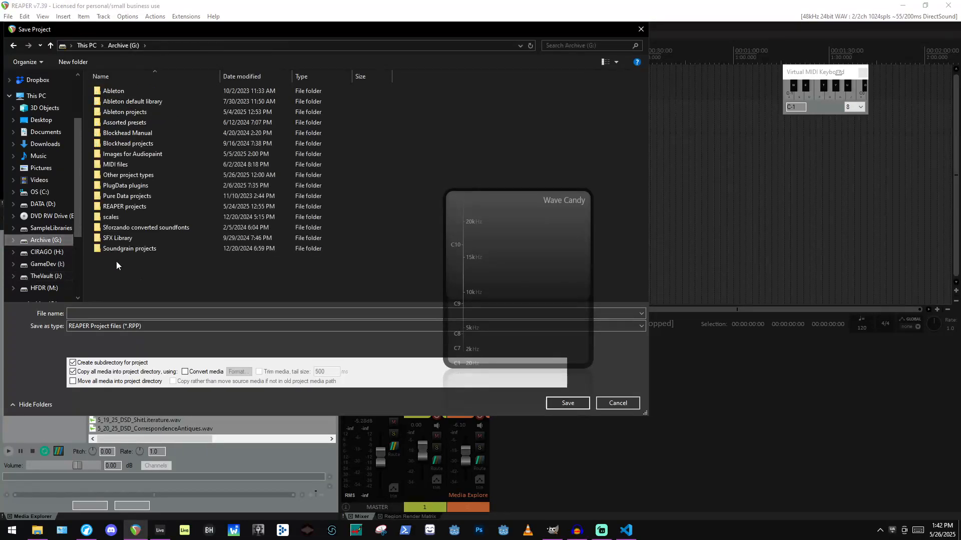
double_click(124, 206)
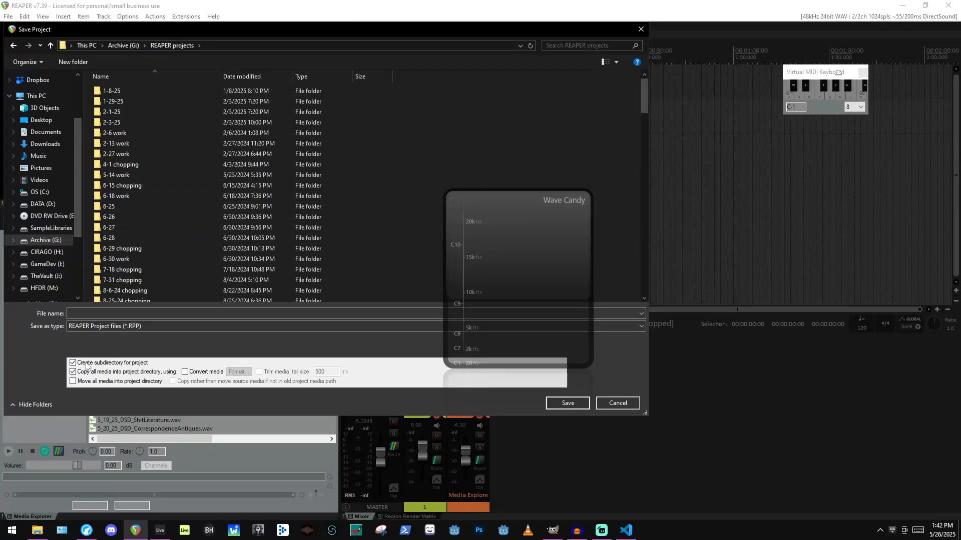
left_click(90, 314)
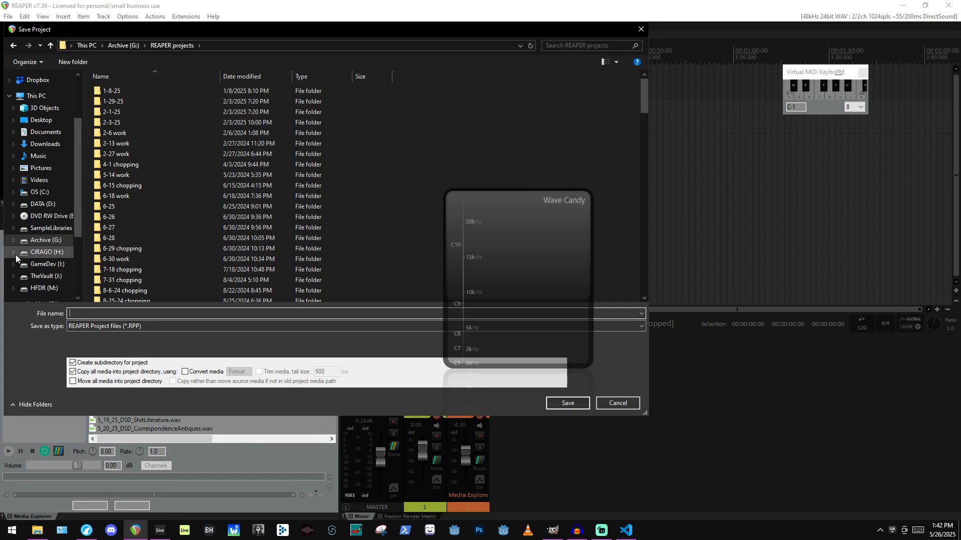
type("Gr")
key("BackSpace")
key("BackSpace")
left_click(623, 406)
key("alt+Return")
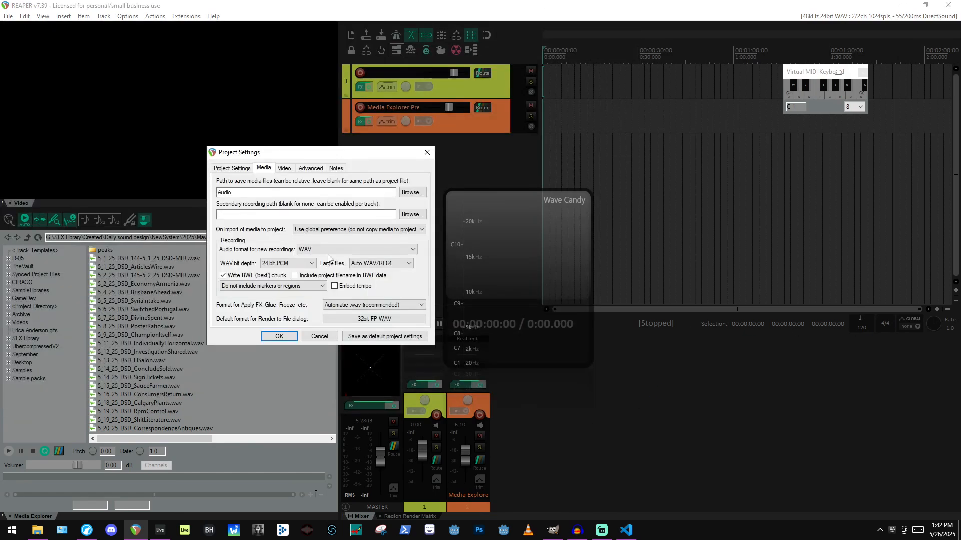
left_click(320, 338)
Open GlitchTutorial.rpp from the GlitchTutorial folder in REAPER projects on Archive (G:).
left_click(8, 16)
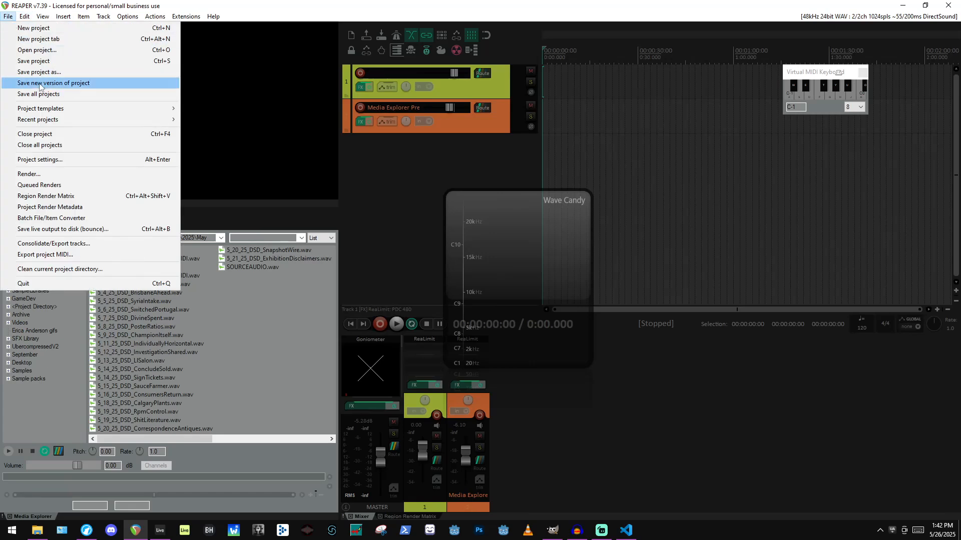
left_click(44, 52)
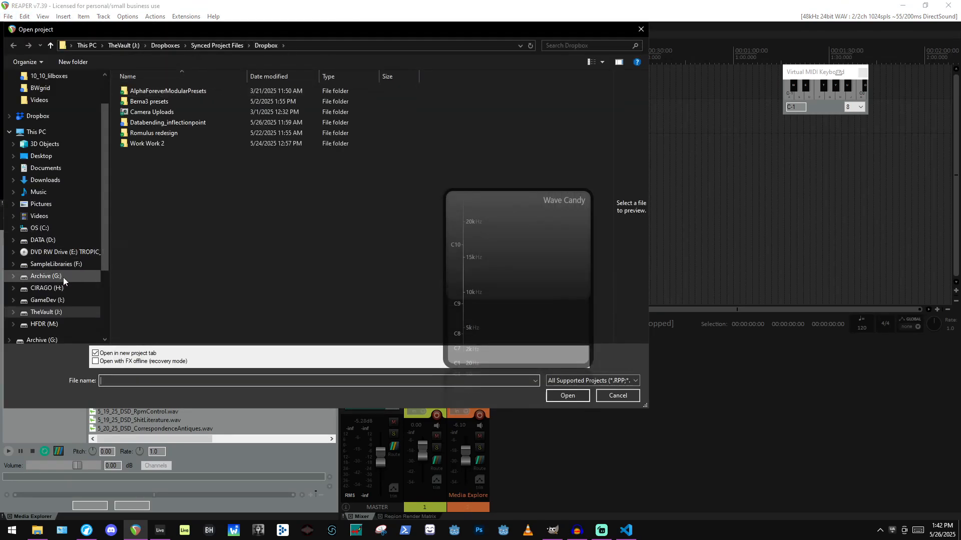
left_click(61, 281)
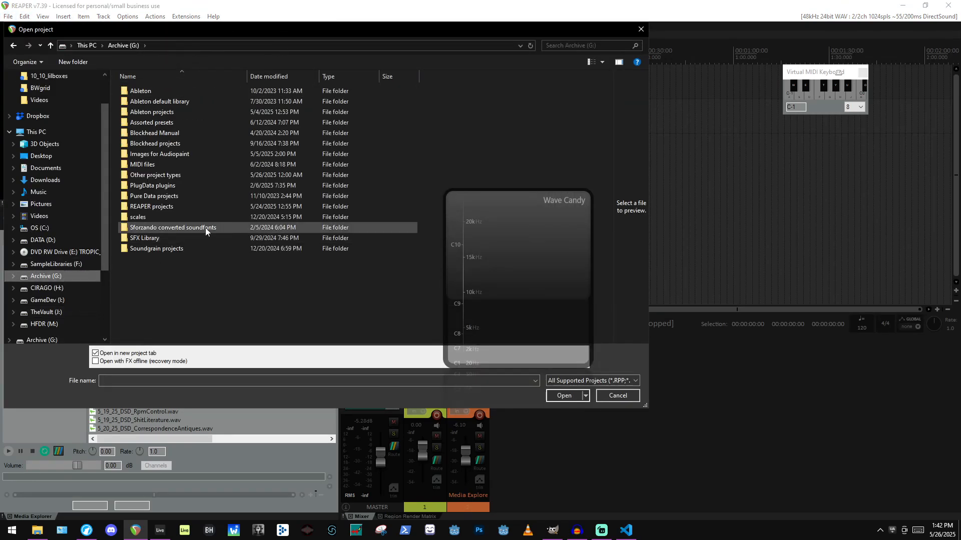
double_click(178, 208)
scroll(192, 202, "down", 20)
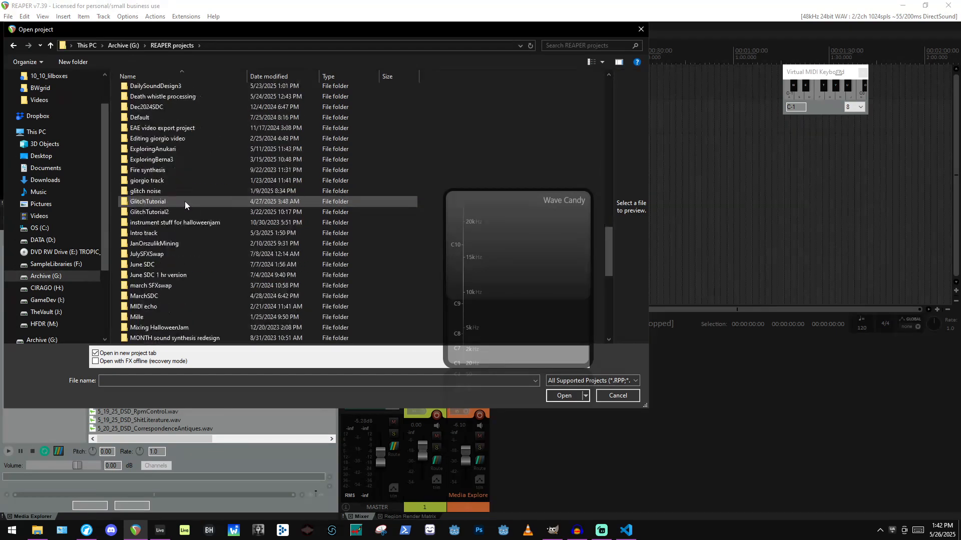
double_click(172, 210)
left_click(167, 99)
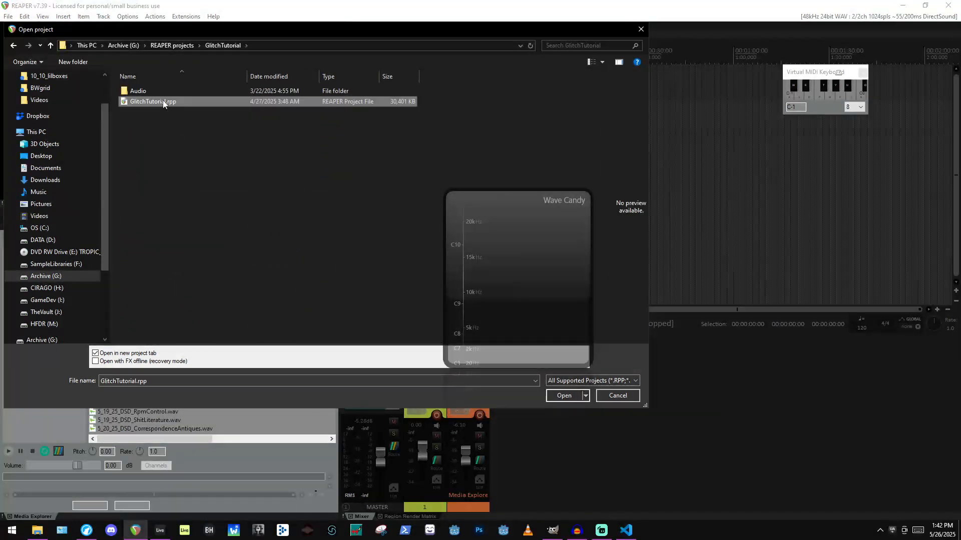
left_click(572, 394)
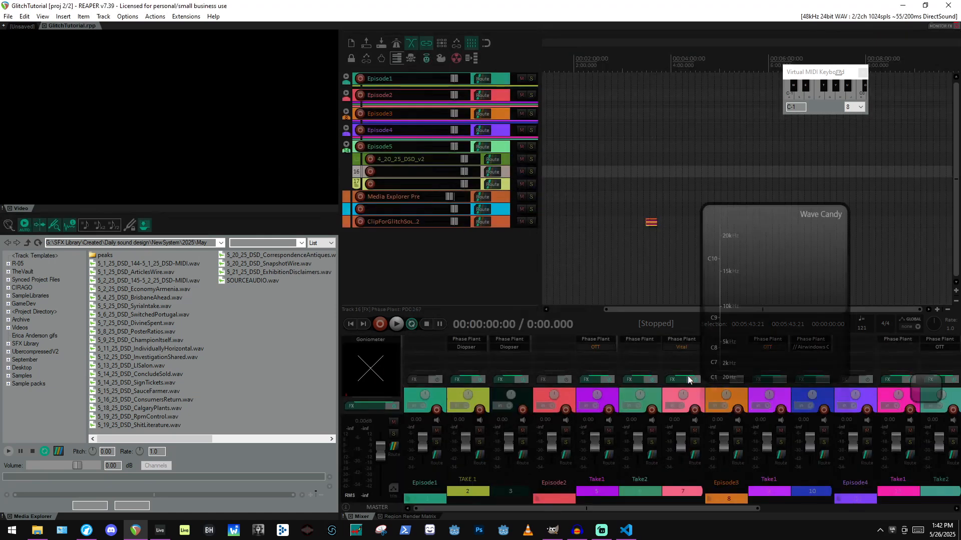
Collapse the Episode5 folder track, add a track named Episode6 and place it directly below Episode5.
left_click(403, 232)
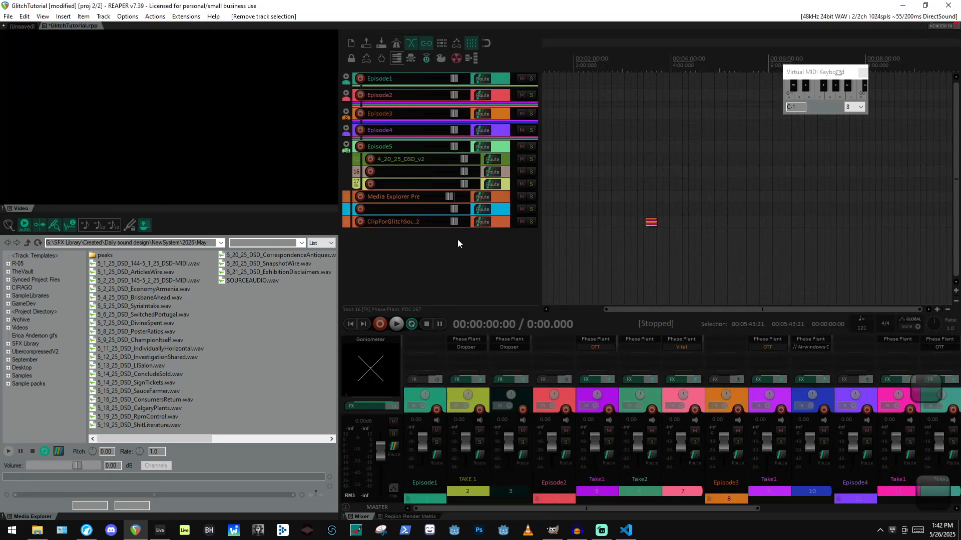
left_click(349, 148)
double_click(446, 232)
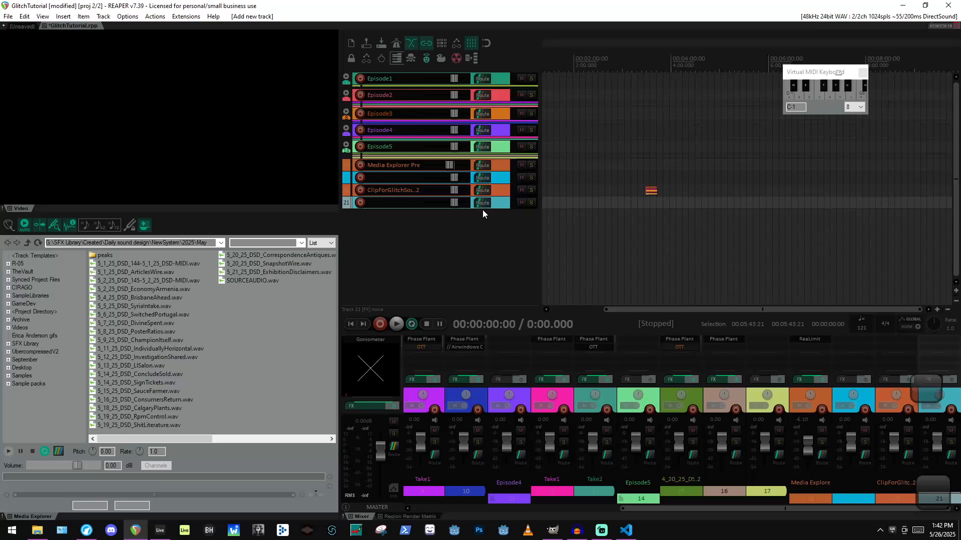
double_click(408, 202)
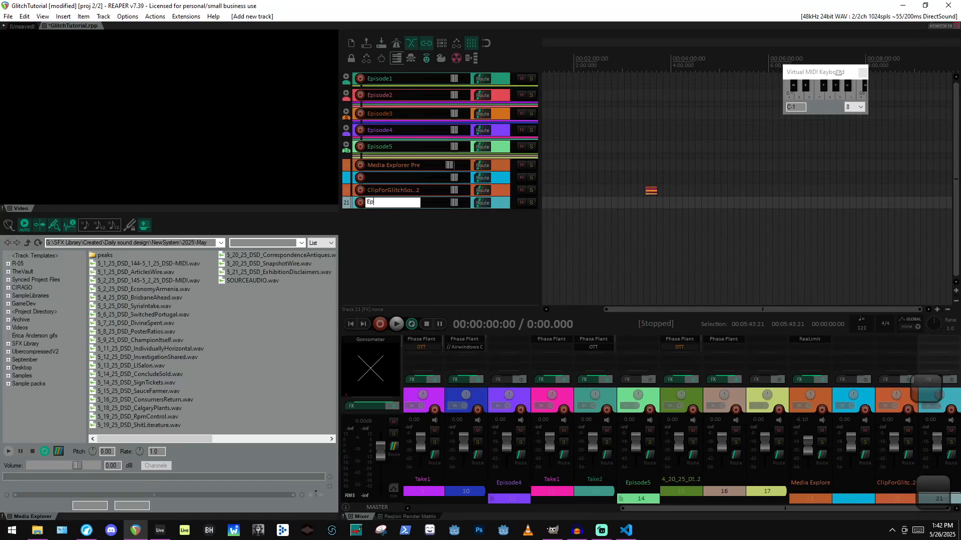
key("Return")
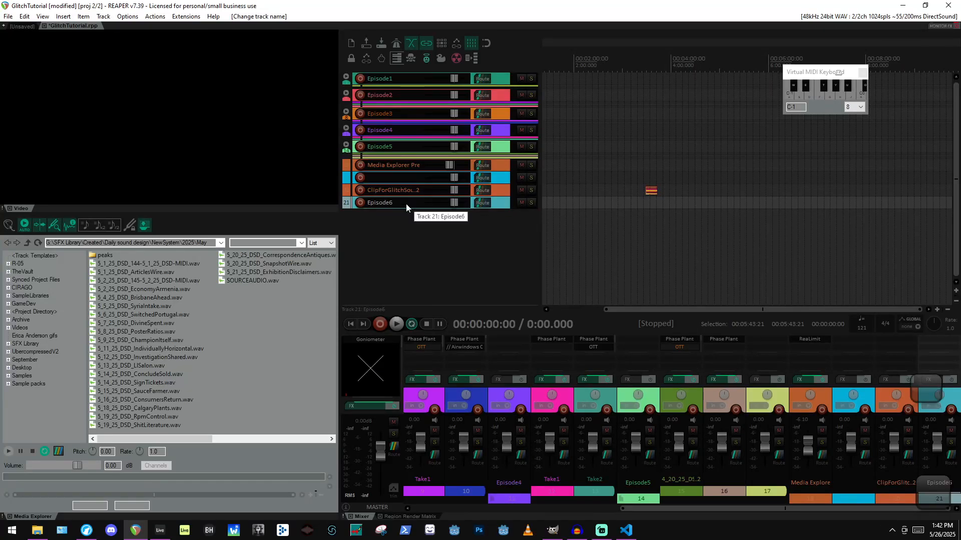
left_click_drag(508, 203, 437, 166)
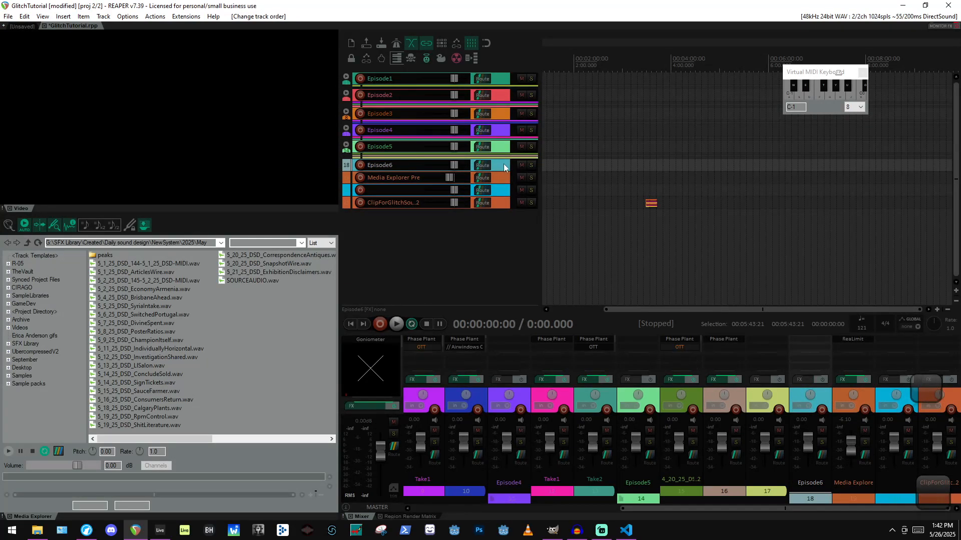
Add two tracks below Episode6, nest them inside it as child tracks and solo Episode6.
key("ctrl+t")
key("ctrl+t")
left_click(506, 179, "ctrl")
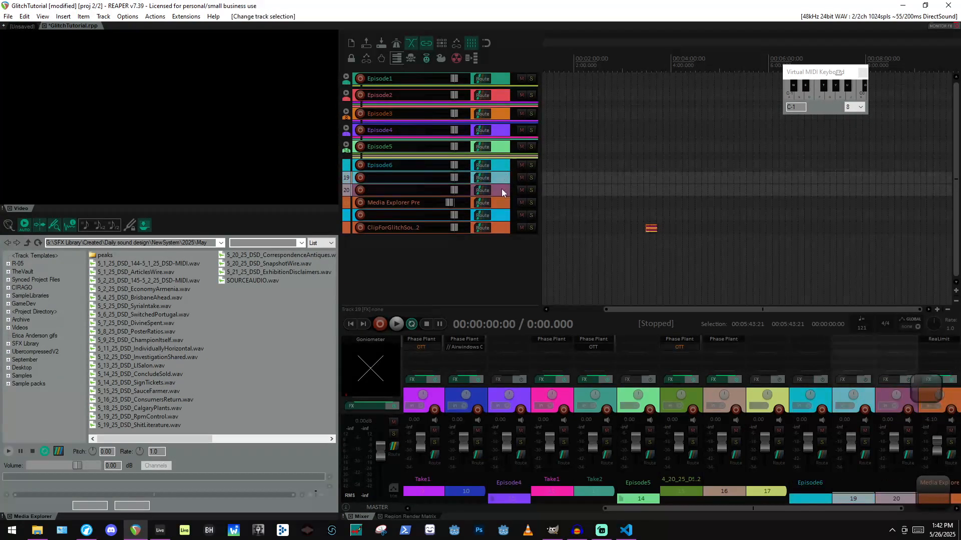
left_click_drag(500, 179, 366, 177)
left_click(531, 165)
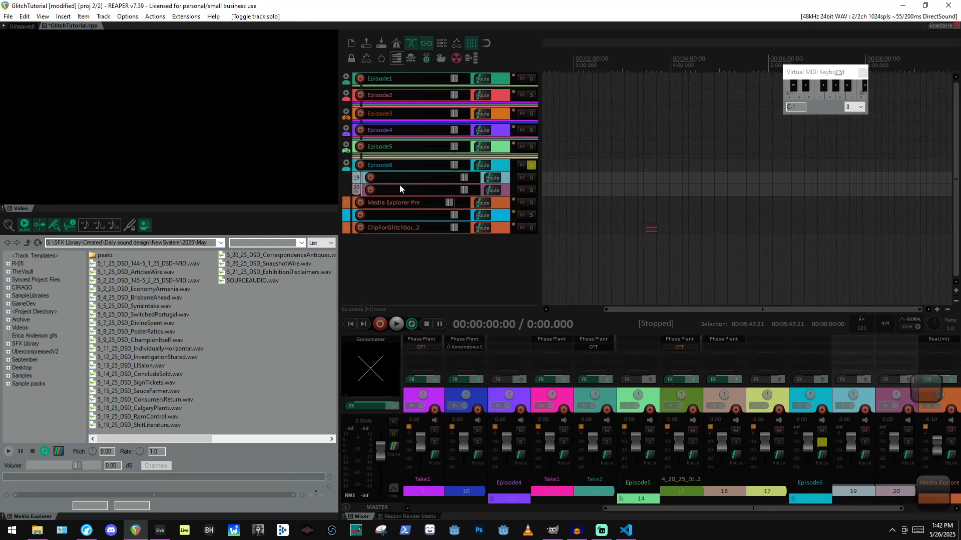
Place the edit cursor at about 1:11 on the first child track of Episode6.
scroll(461, 182, "up", 3)
left_click(609, 152)
scroll(722, 183, "down", 4)
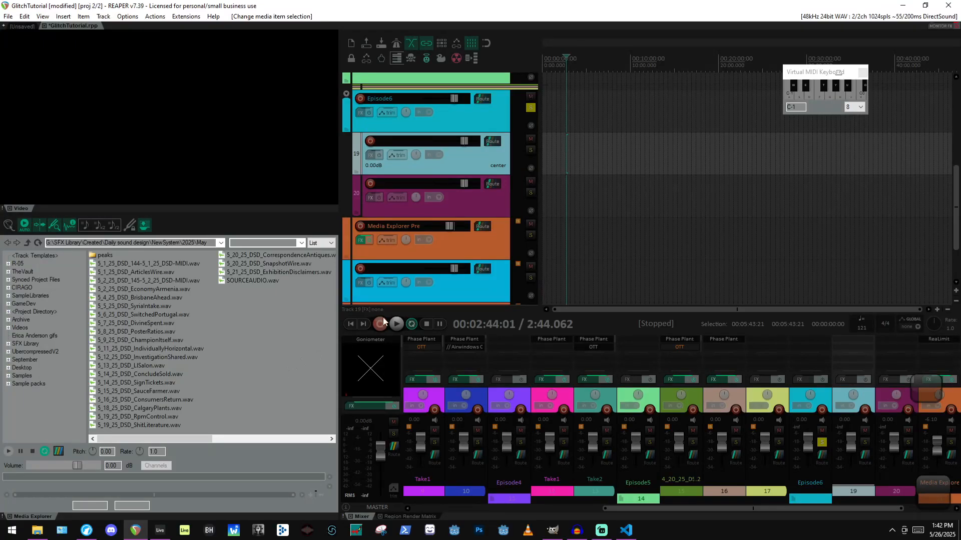
left_click(552, 157)
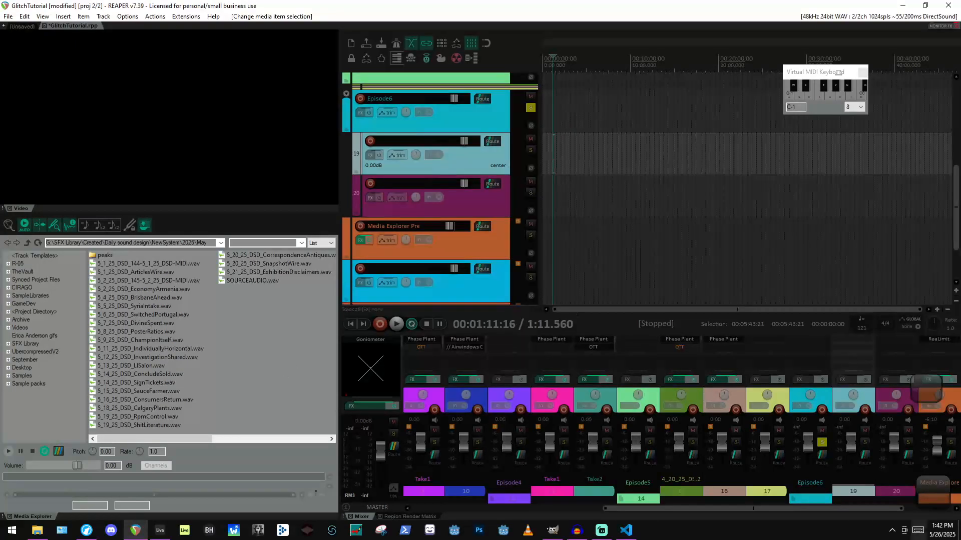
left_click(37, 530)
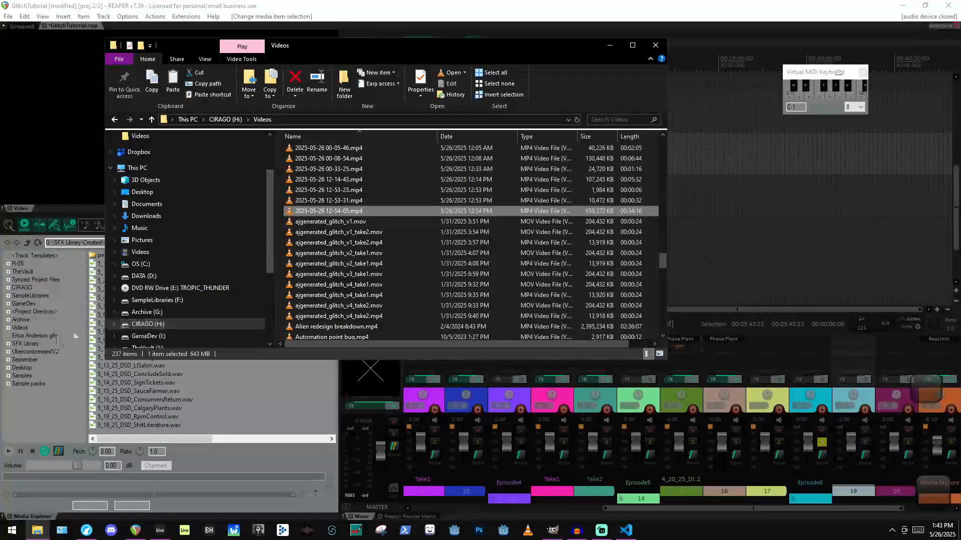
left_click(655, 45)
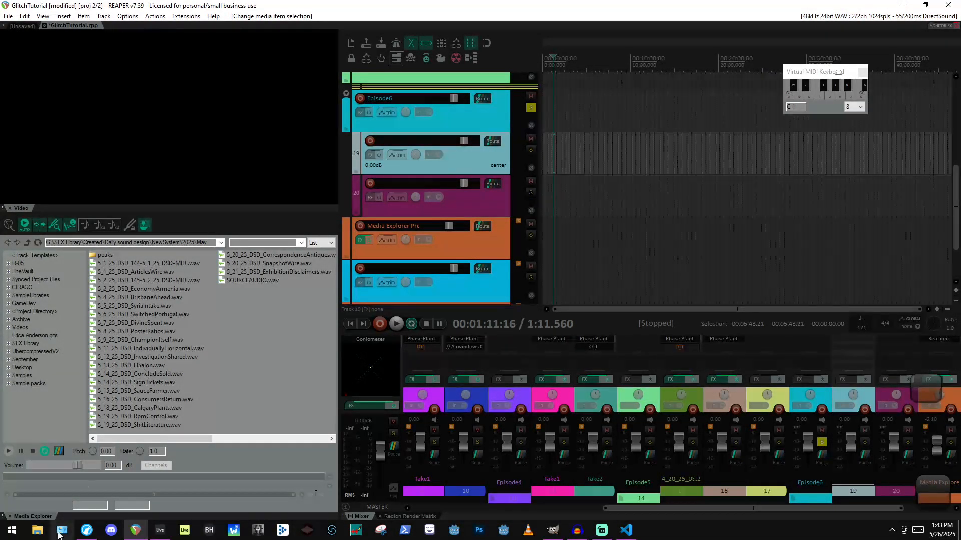
Switch to the web browser and open the "Databending and Datamoshing Audio" YouTube playlist in a new tab.
left_click(87, 530)
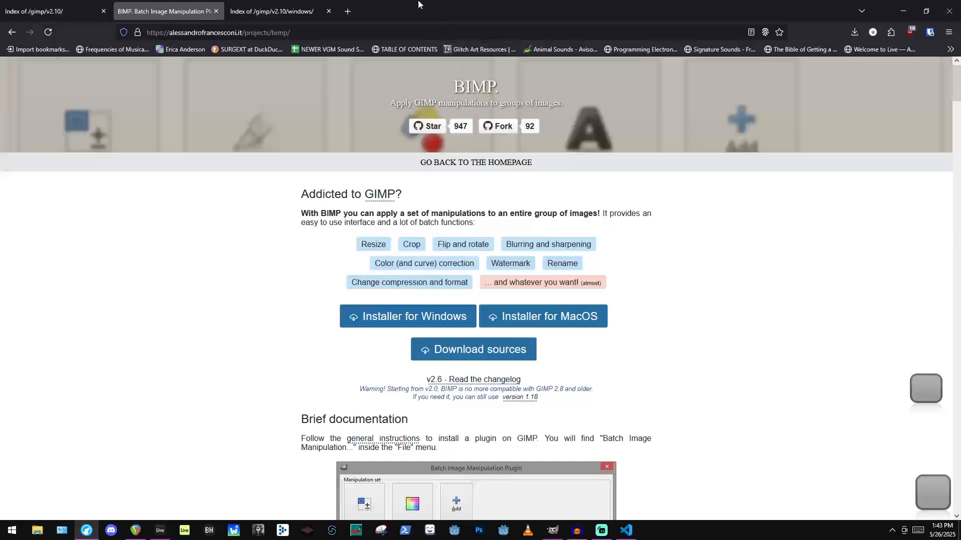
left_click(352, 6)
type("simon hut")
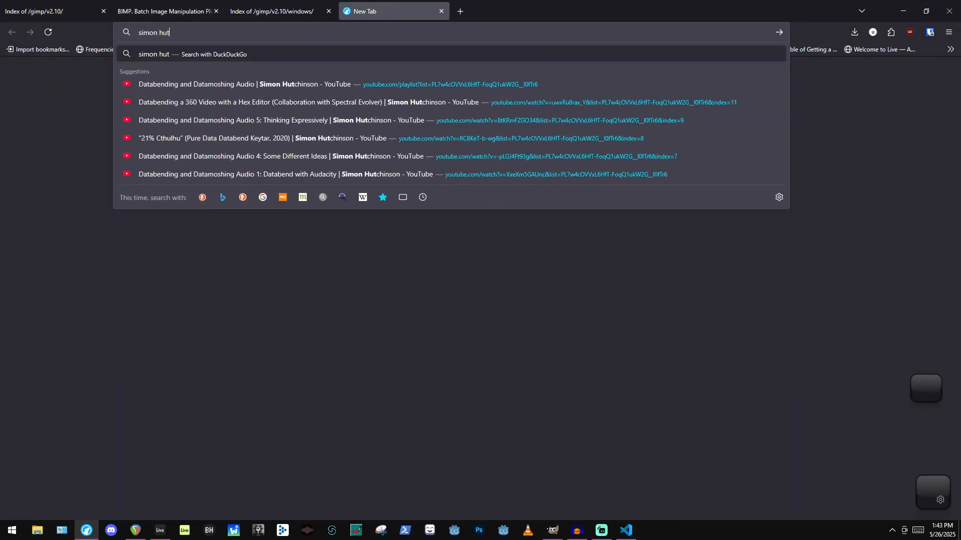
key("Down")
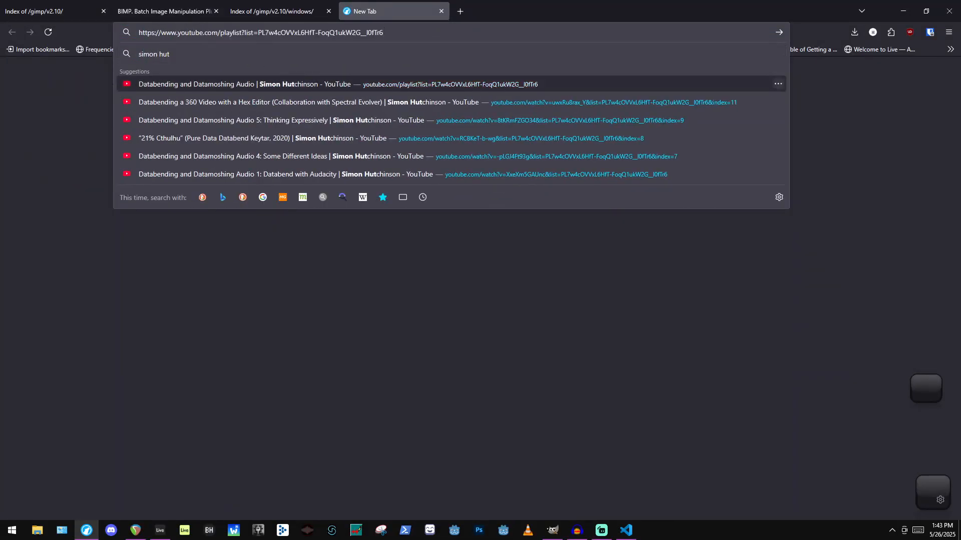
key("Return")
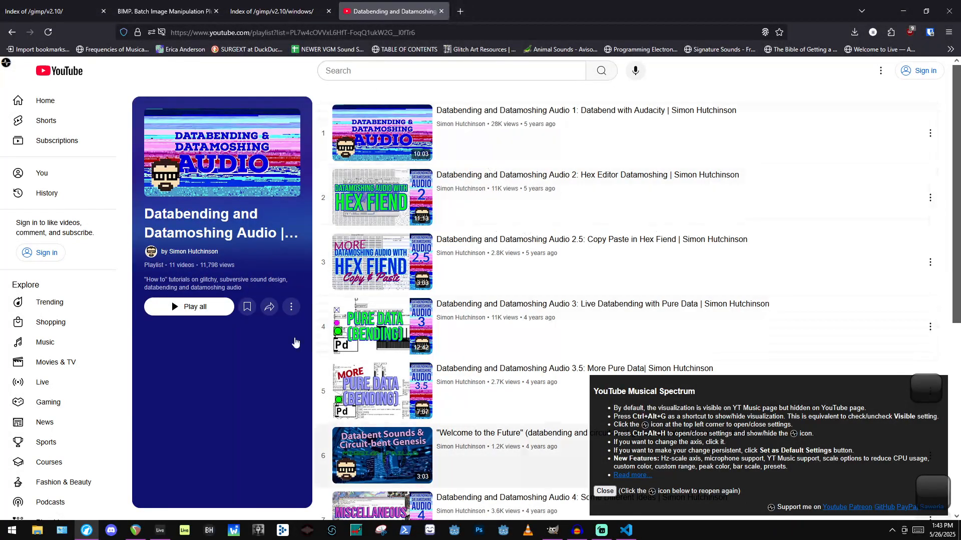
Look through the playlist, open the "2.5: Copy Paste in Hex Fiend" video and return to the playlist.
scroll(537, 189, "down", 6)
scroll(537, 189, "up", 6)
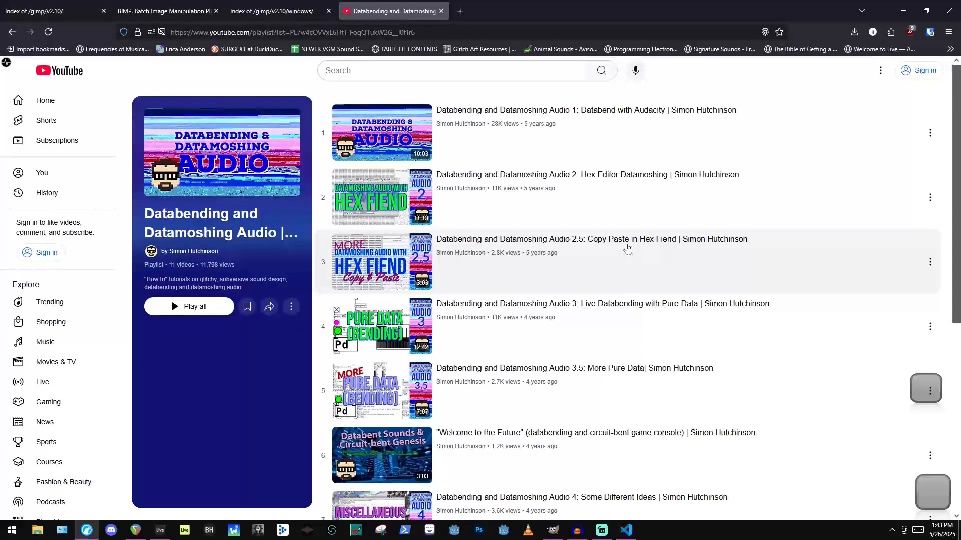
left_click_drag(536, 254, 531, 271)
left_click(531, 271)
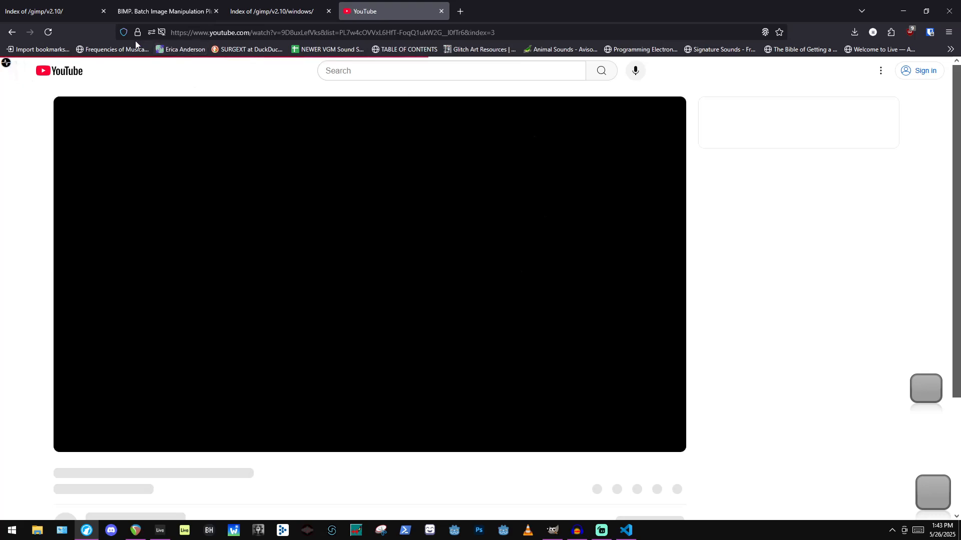
key("alt+Left")
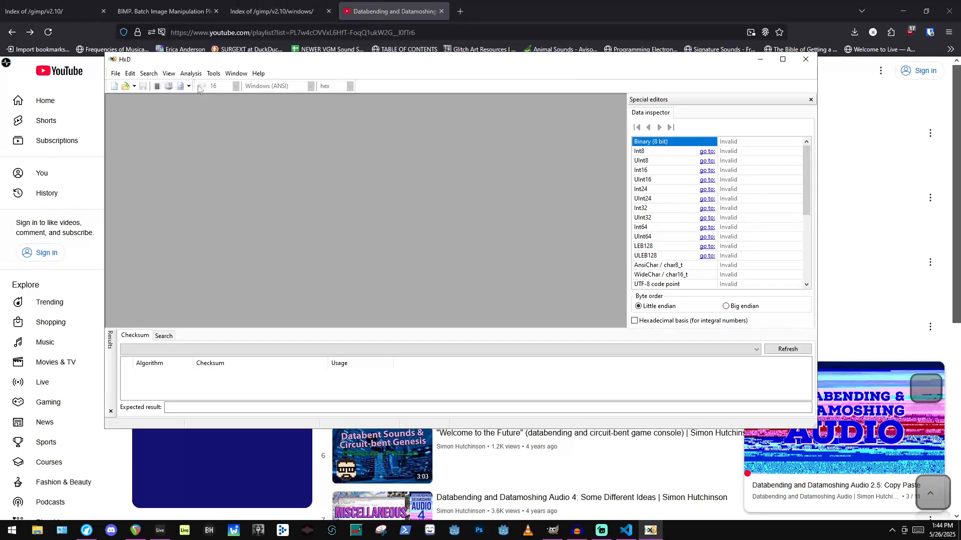
Move the HxD window aside and browse in File Explorer to the G: drive's Other project types > GlitchVideo6 > psdToAudio folder.
left_click_drag(210, 64, 351, 47)
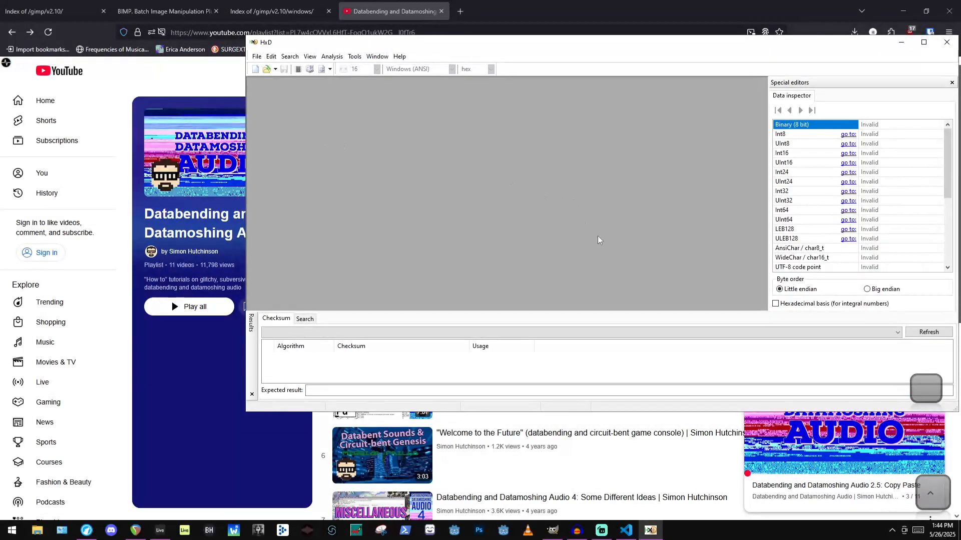
left_click_drag(314, 44, 287, 46)
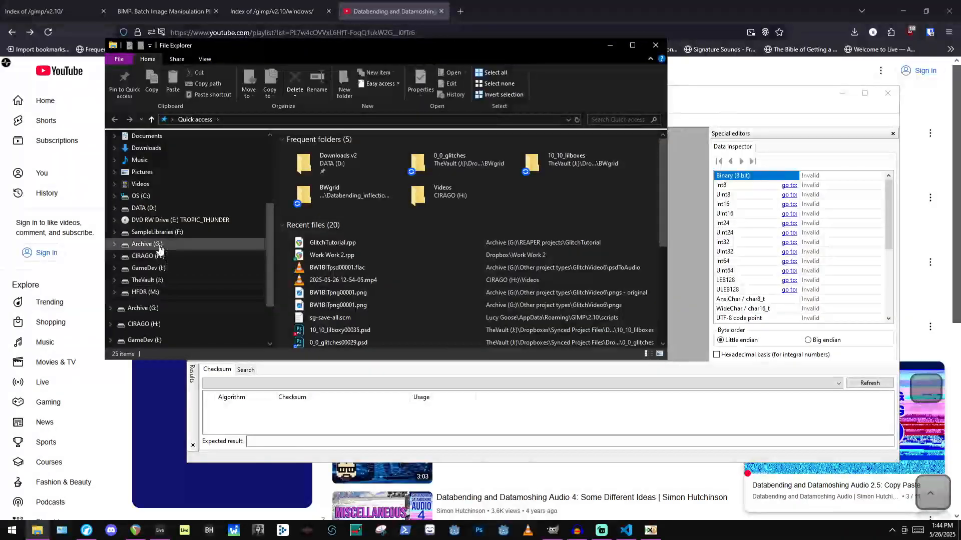
left_click(159, 246)
left_click(337, 238)
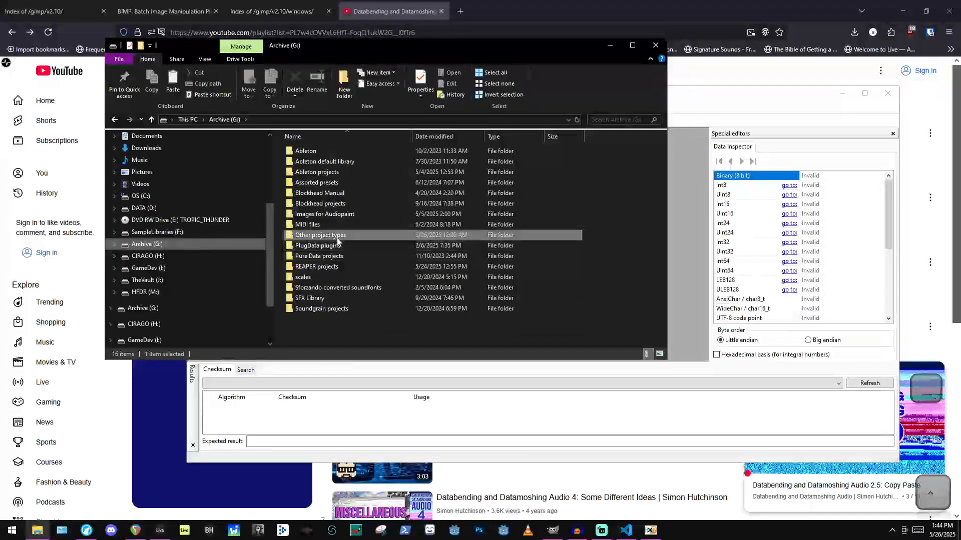
double_click(337, 240)
double_click(309, 166)
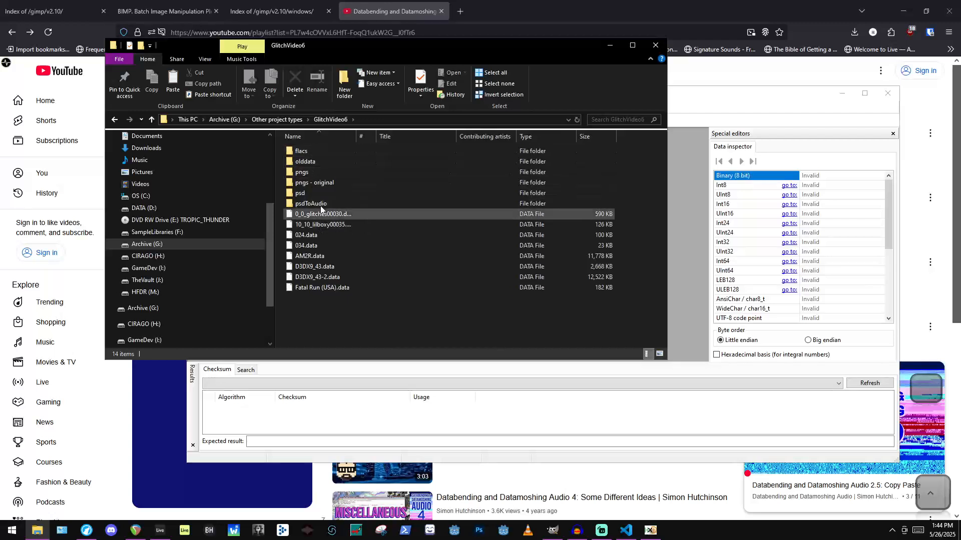
double_click(312, 150)
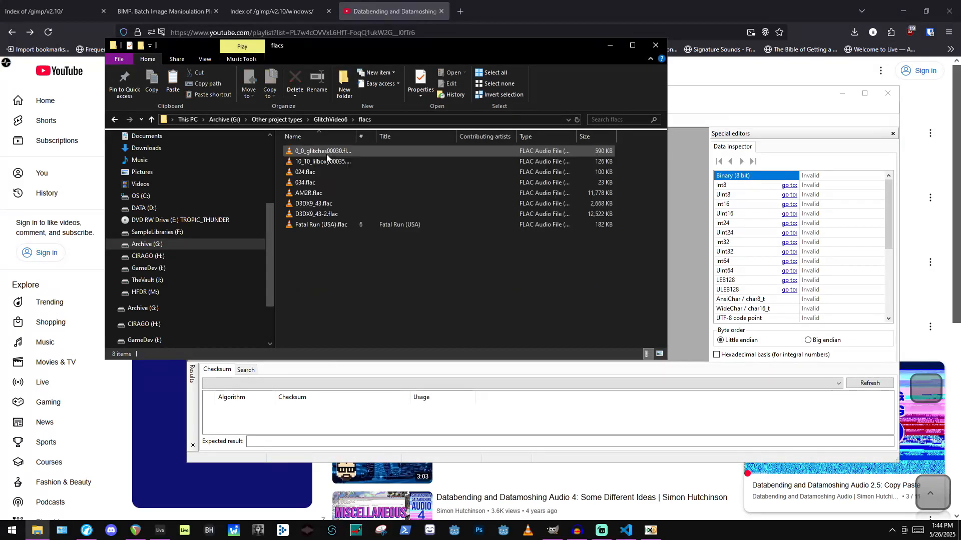
left_click(330, 119)
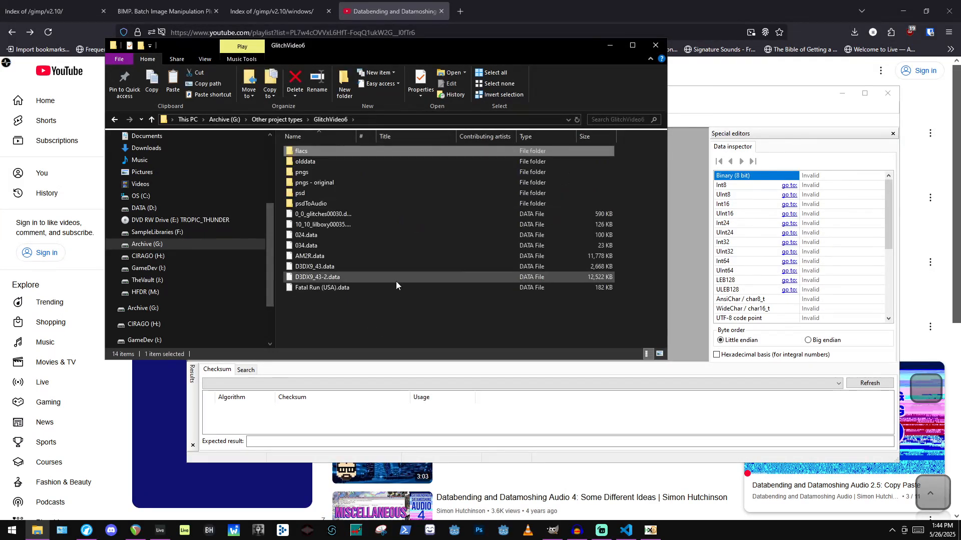
left_click(346, 200)
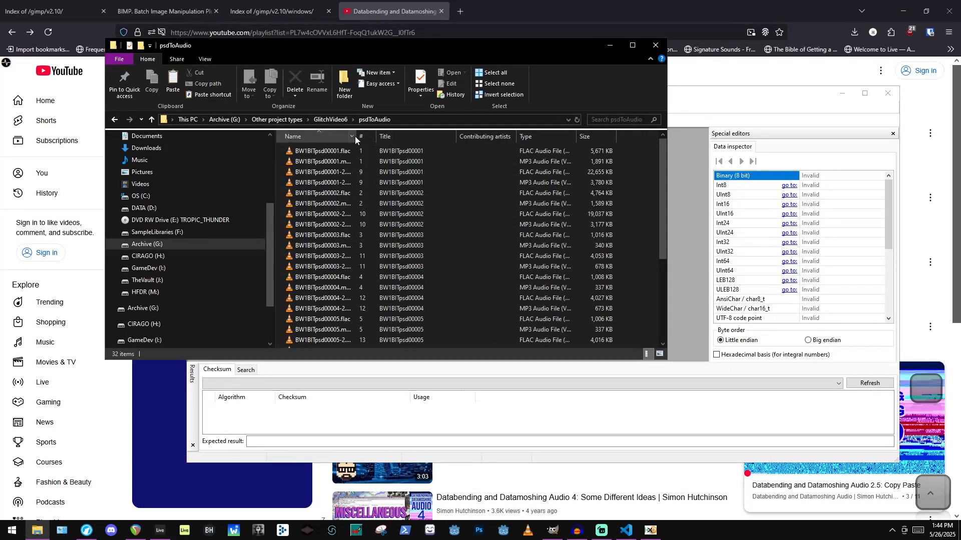
Widen the file name column and open BW1BITpsd00001.mp3 from the psdToAudio folder in HxD.
left_click_drag(355, 136, 452, 136)
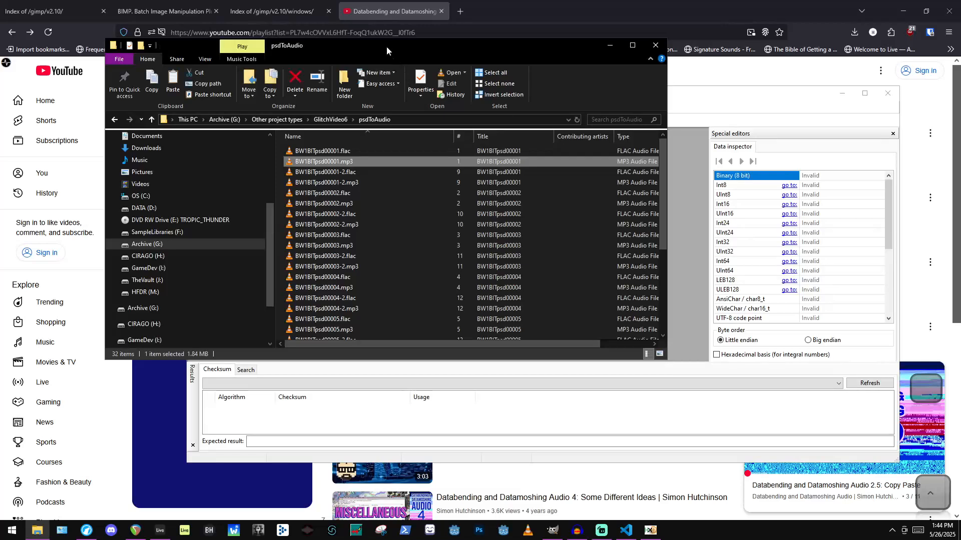
left_click_drag(386, 46, 820, 27)
left_click_drag(765, 142, 439, 196)
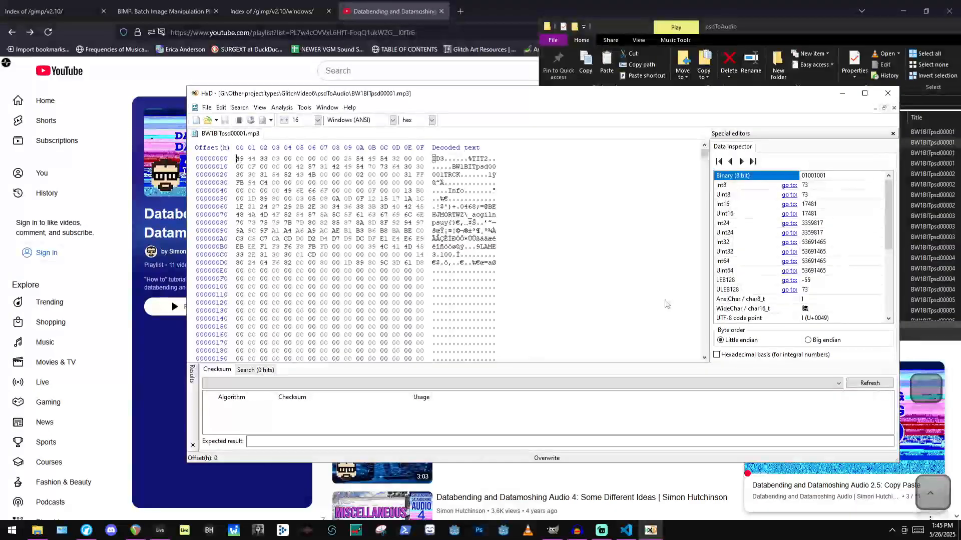
Examine the MP3's hex data and highlight the ID3, LAME and BW1BITpsd text in its header.
scroll(538, 312, "down", 6)
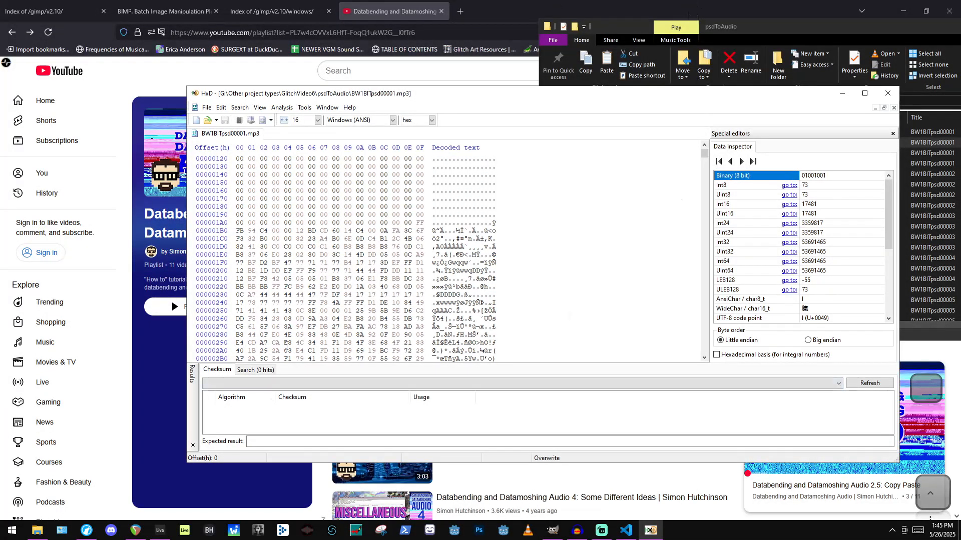
scroll(335, 236, "up", 2)
scroll(351, 260, "down", 20)
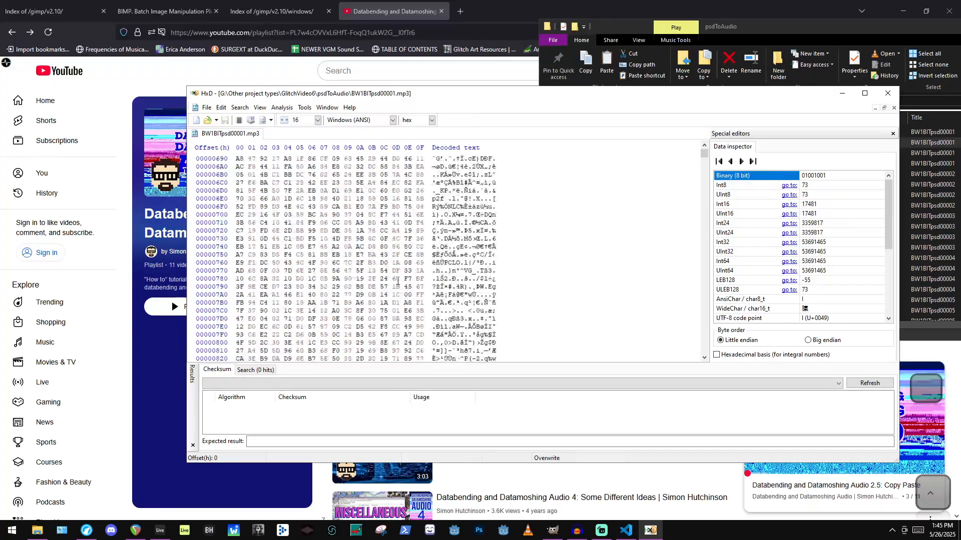
scroll(333, 220, "up", 16)
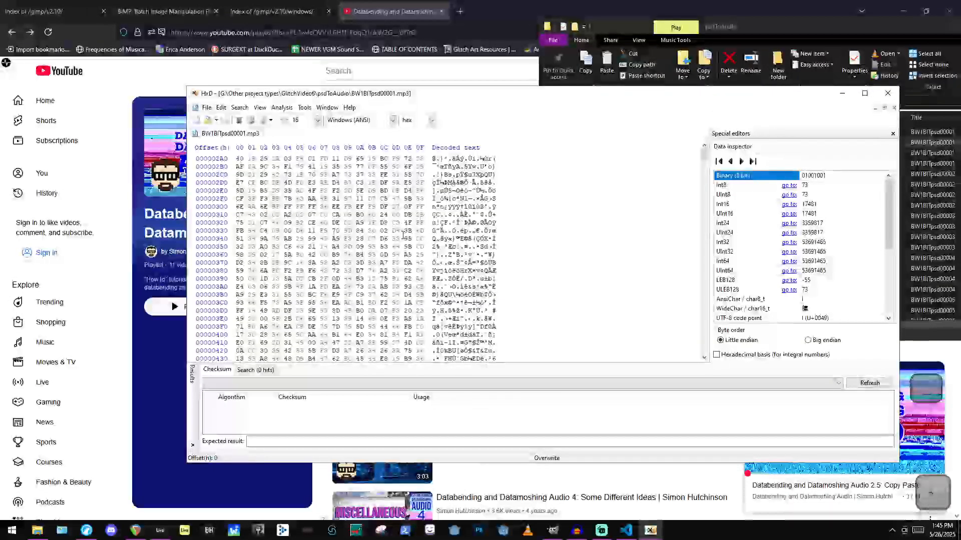
scroll(549, 212, "up", 14)
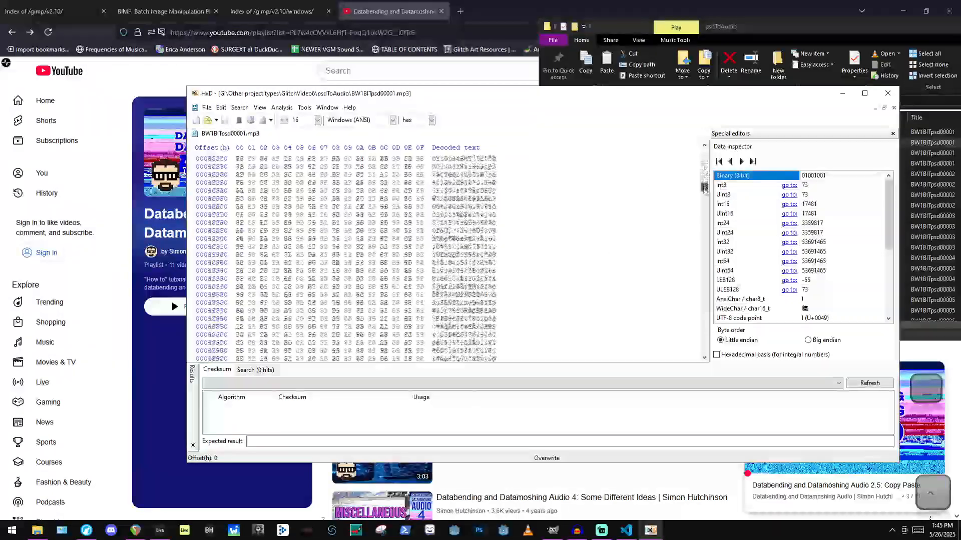
left_click_drag(705, 155, 657, 114)
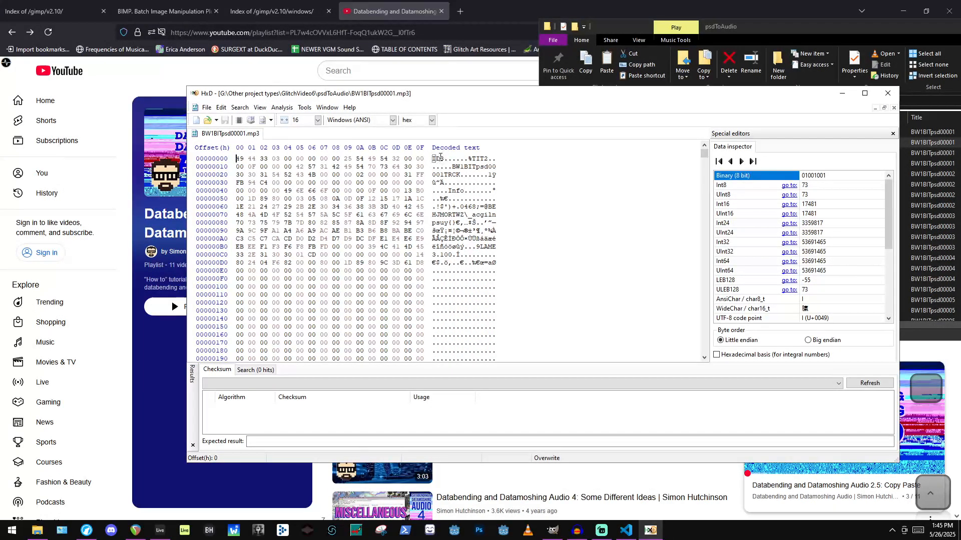
left_click_drag(434, 159, 473, 158)
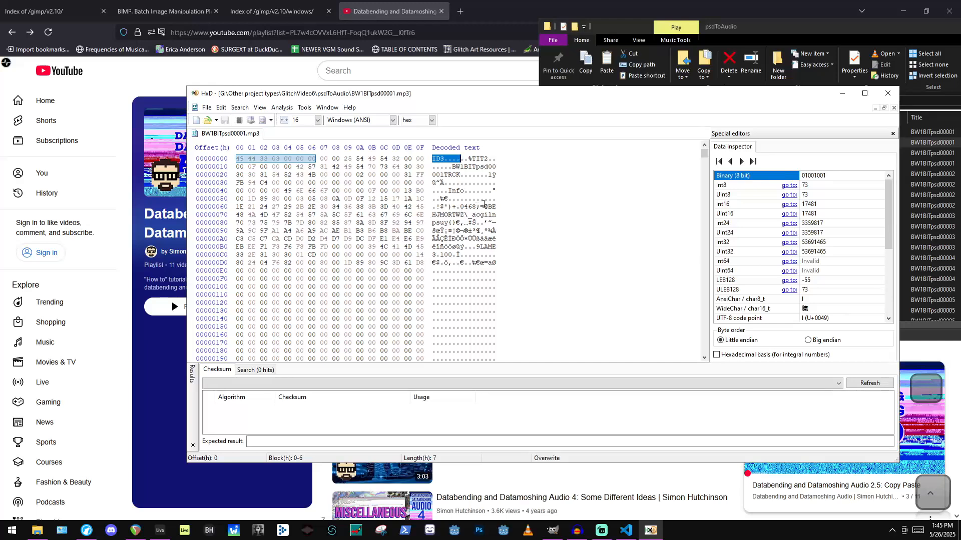
left_click_drag(496, 247, 481, 248)
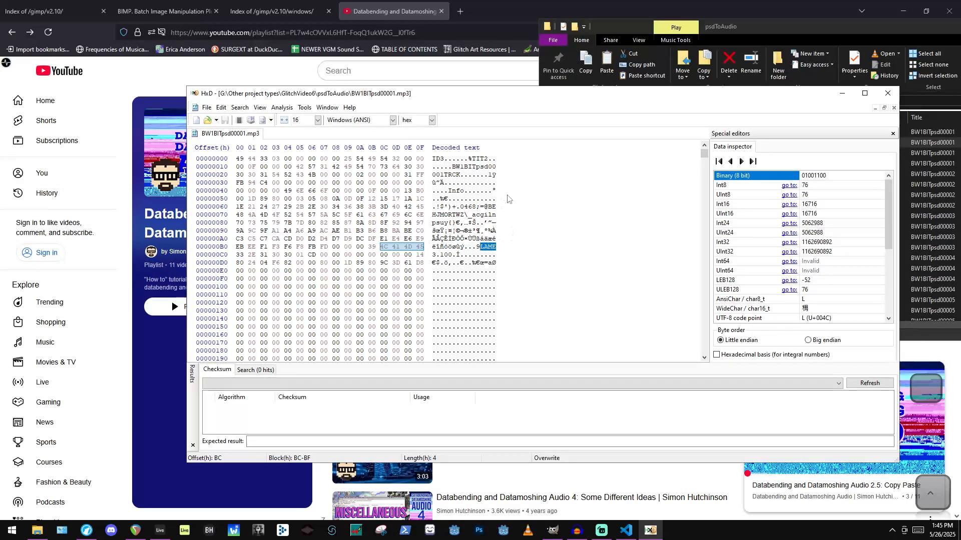
left_click(479, 247)
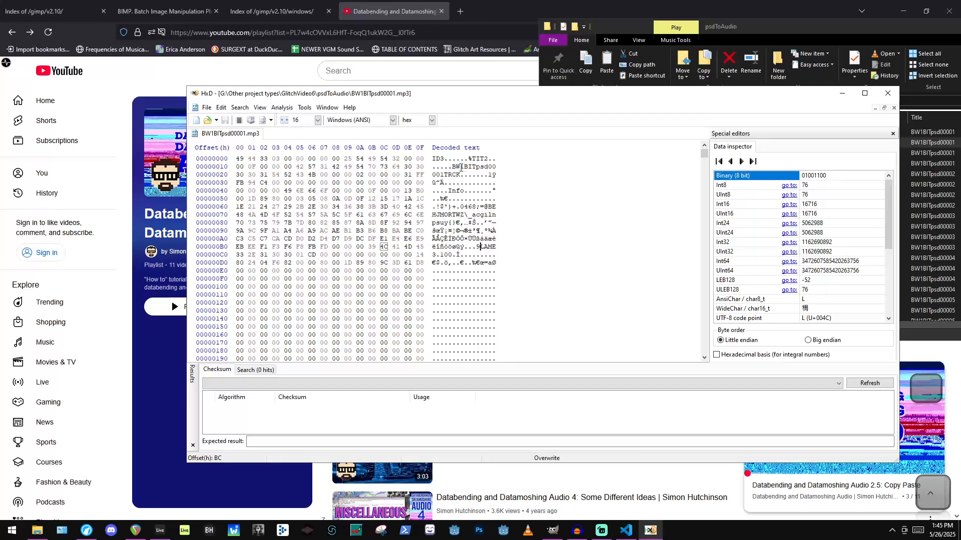
left_click_drag(456, 168, 485, 166)
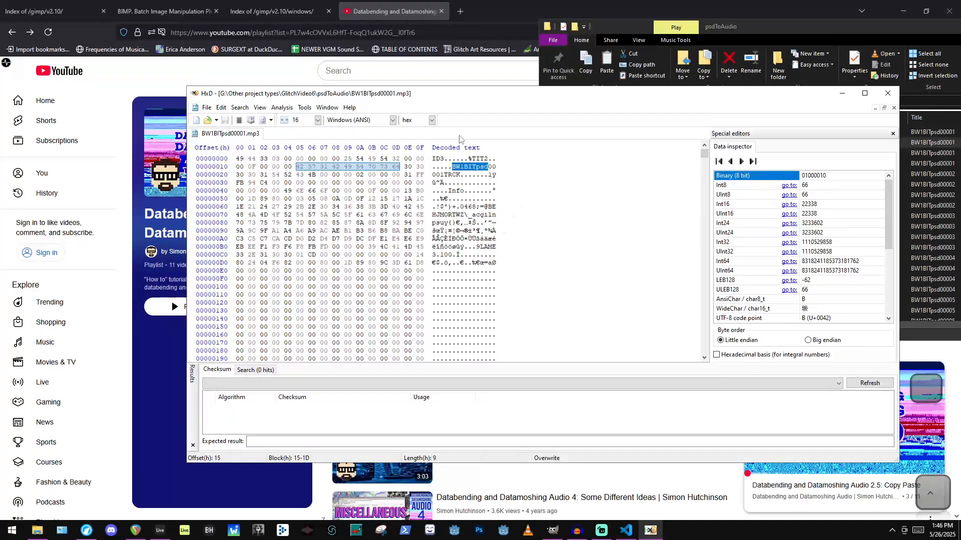
Look through the hex data beyond the header, at several points in the file, and return to where the audio data begins.
scroll(440, 215, "down", 9)
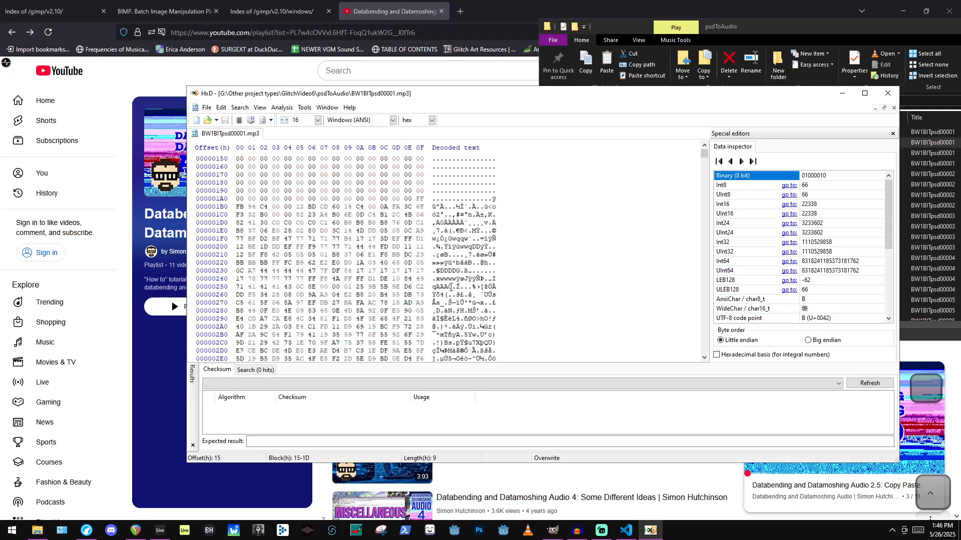
scroll(442, 219, "down", 12)
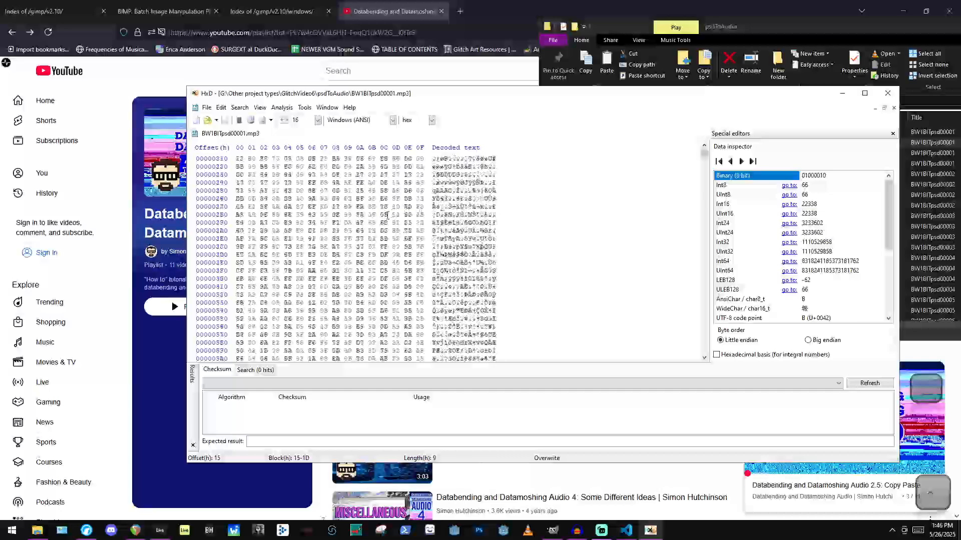
scroll(388, 215, "up", 6)
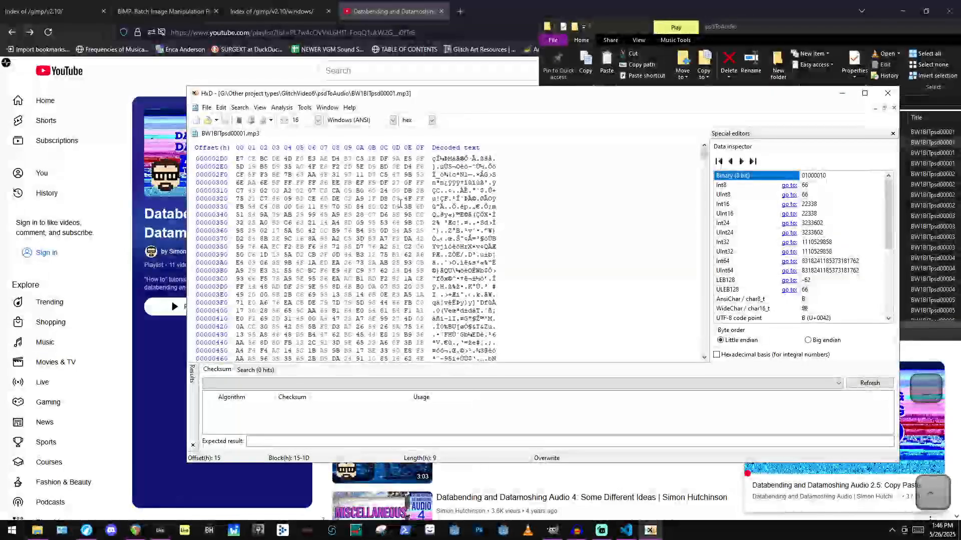
scroll(401, 204, "down", 20)
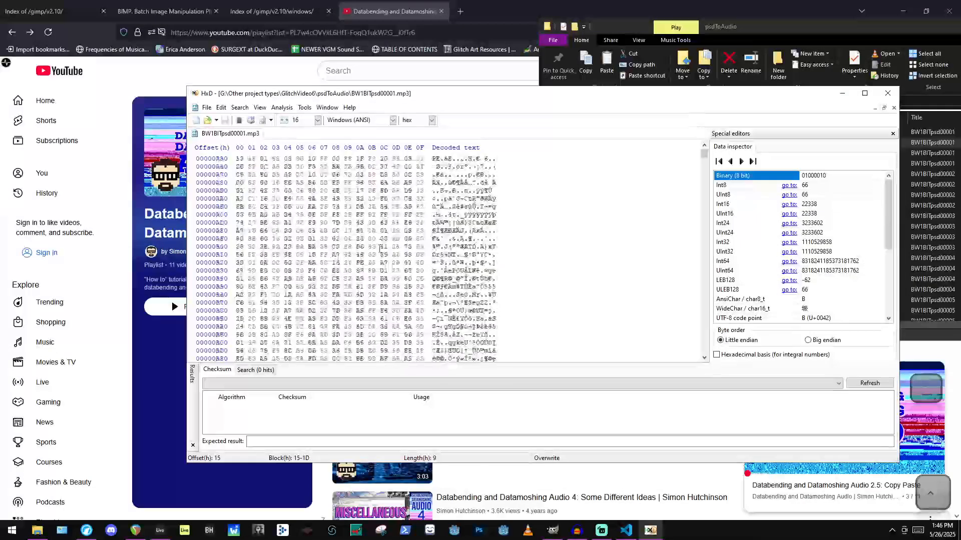
scroll(382, 248, "down", 20)
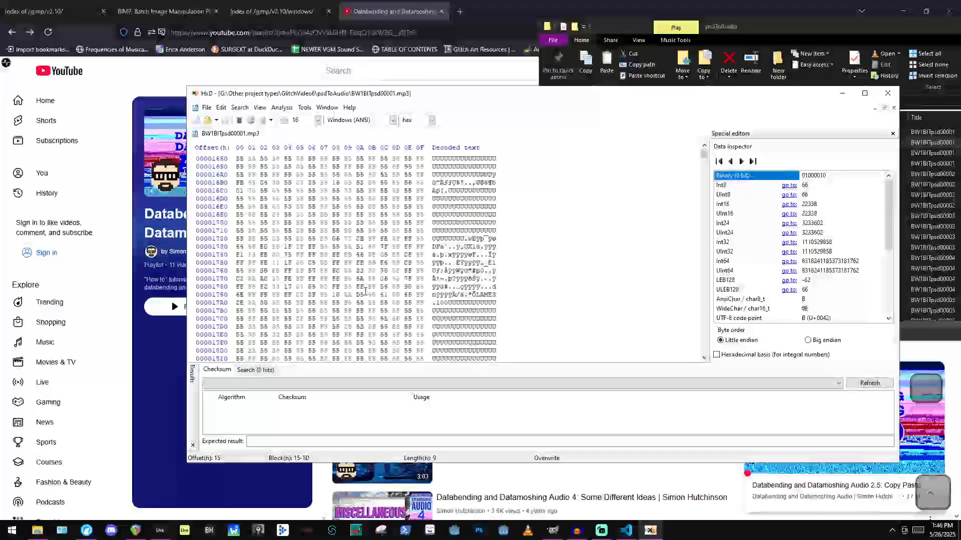
scroll(365, 291, "down", 20)
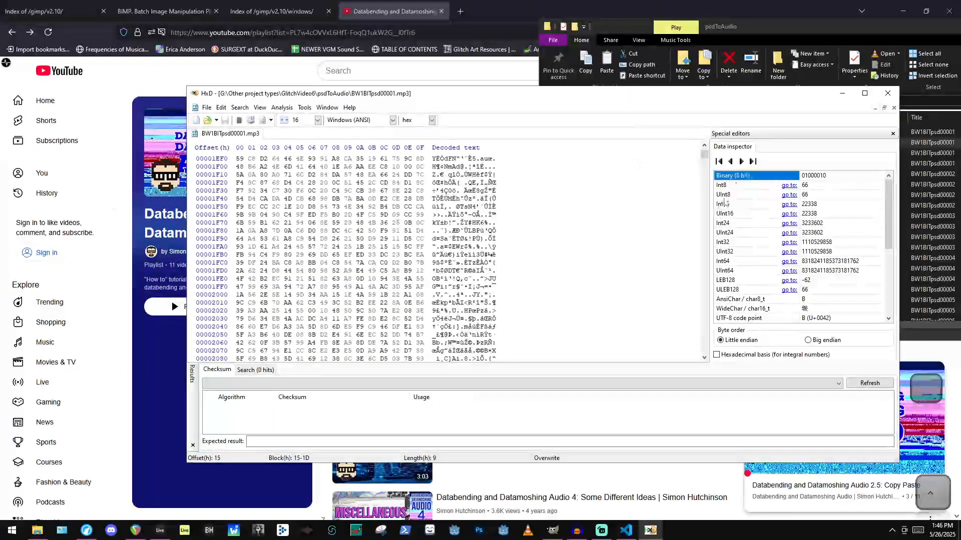
left_click_drag(705, 160, 702, 188)
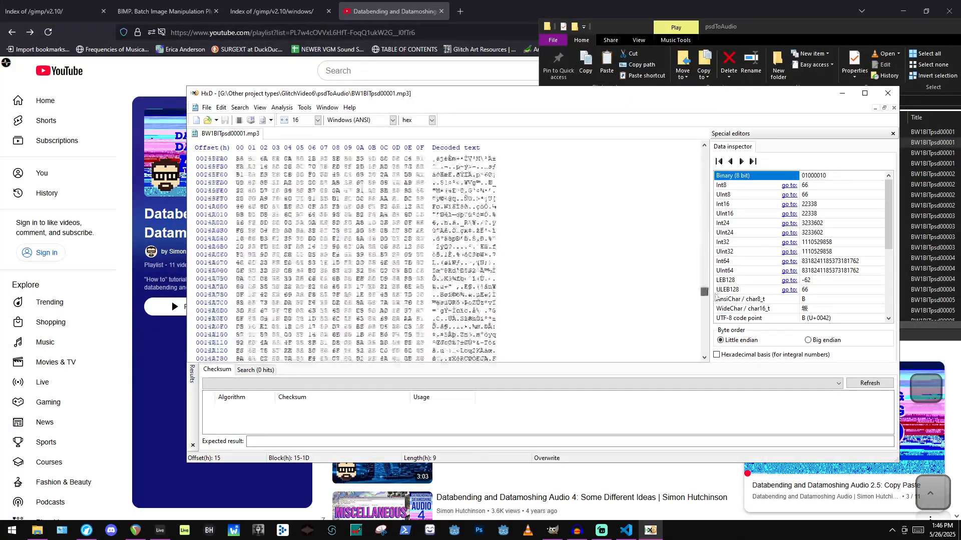
left_click_drag(716, 295, 701, 151)
scroll(435, 251, "down", 15)
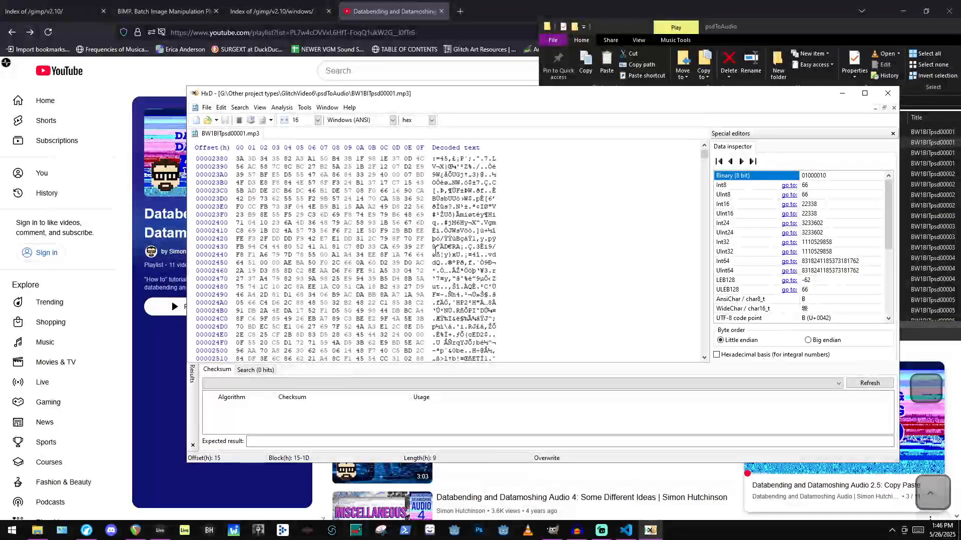
scroll(384, 241, "up", 6)
scroll(433, 224, "up", 6)
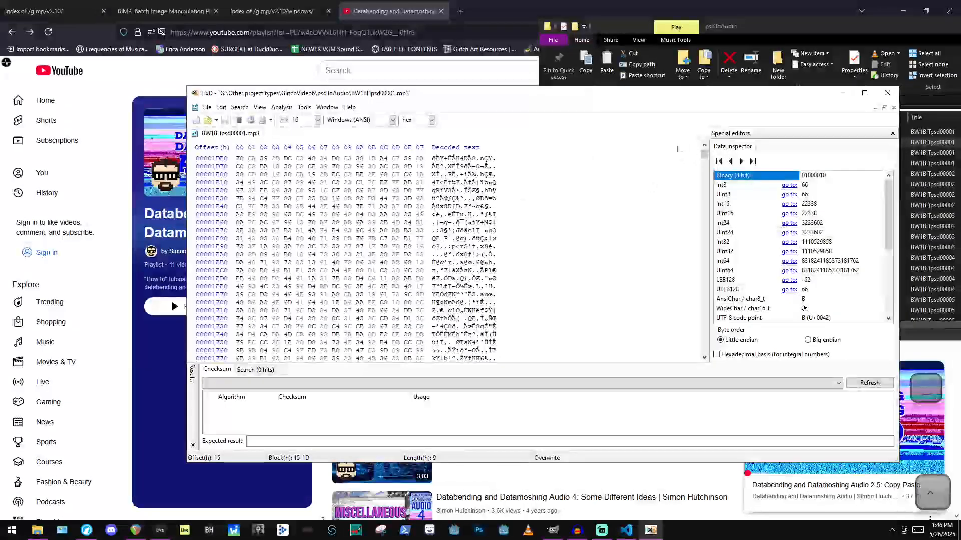
left_click_drag(704, 155, 709, 146)
scroll(351, 250, "down", 8)
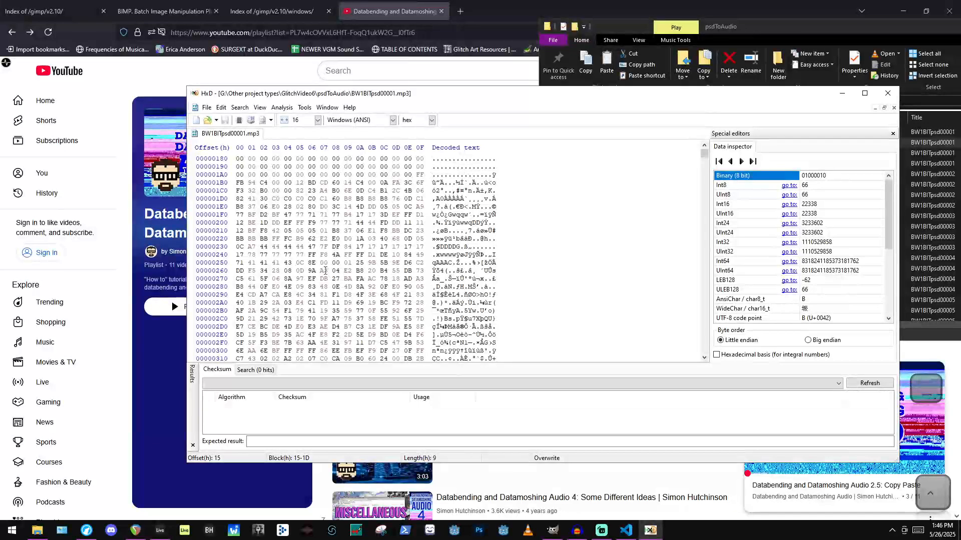
Overwrite scattered bytes past the header, starting at offset 275, with values such as 34 and 37.
left_click(299, 279)
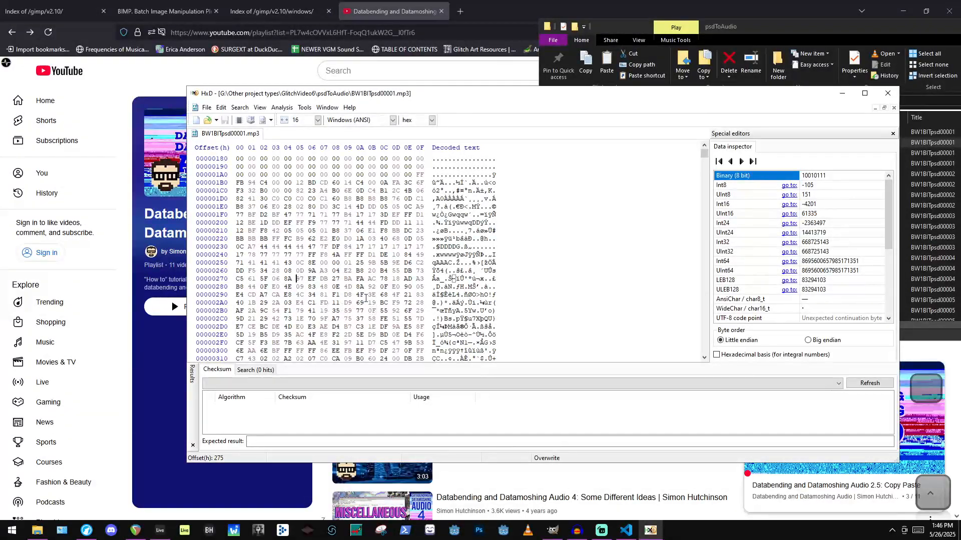
type("a")
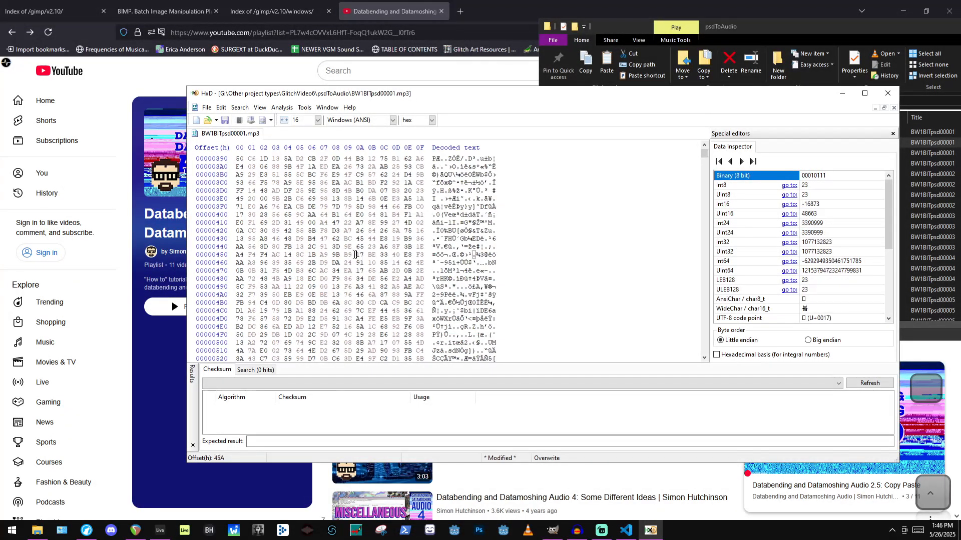
type("34")
scroll(354, 272, "down", 12)
left_click(343, 271)
type("37")
scroll(344, 285, "down", 20)
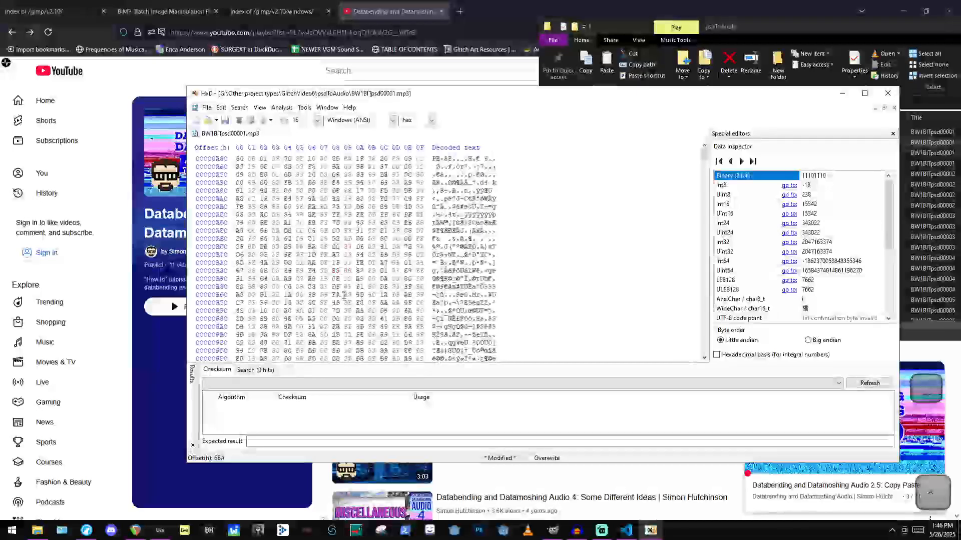
left_click(346, 295)
type("34")
scroll(348, 289, "down", 20)
left_click(347, 294)
type("34")
Overwrite scattered bytes between about offset 1300 and 2D7B with values such as 1, 34 and 43.
scroll(344, 305, "down", 13)
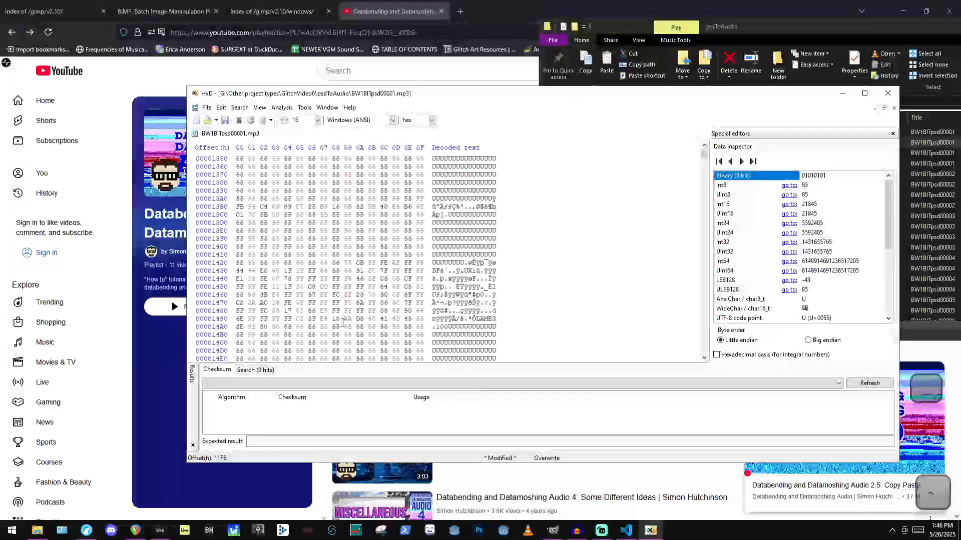
scroll(343, 323, "down", 11)
left_click(345, 326)
type("1")
scroll(346, 326, "down", 20)
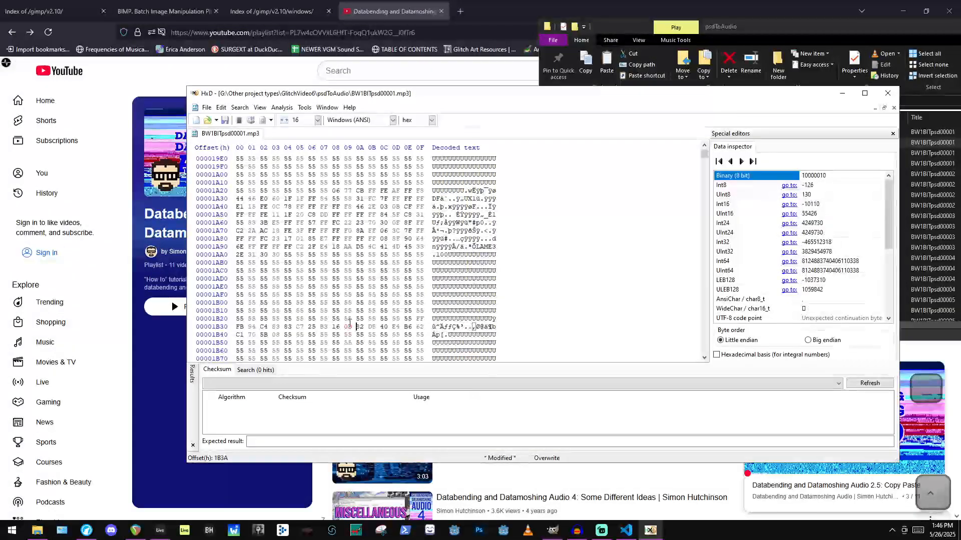
scroll(350, 323, "down", 20)
left_click(347, 317)
type("34")
scroll(353, 317, "down", 20)
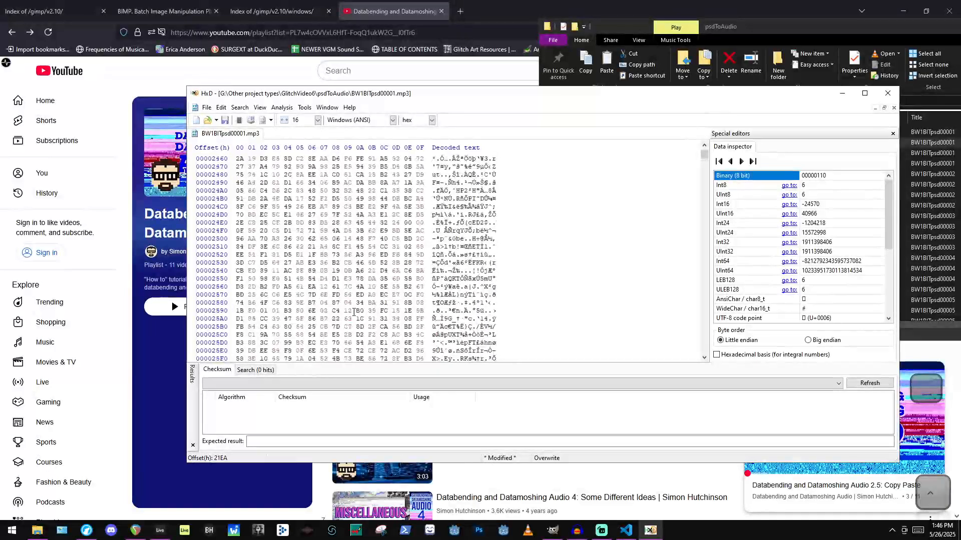
scroll(354, 312, "down", 20)
left_click(369, 286)
type("4")
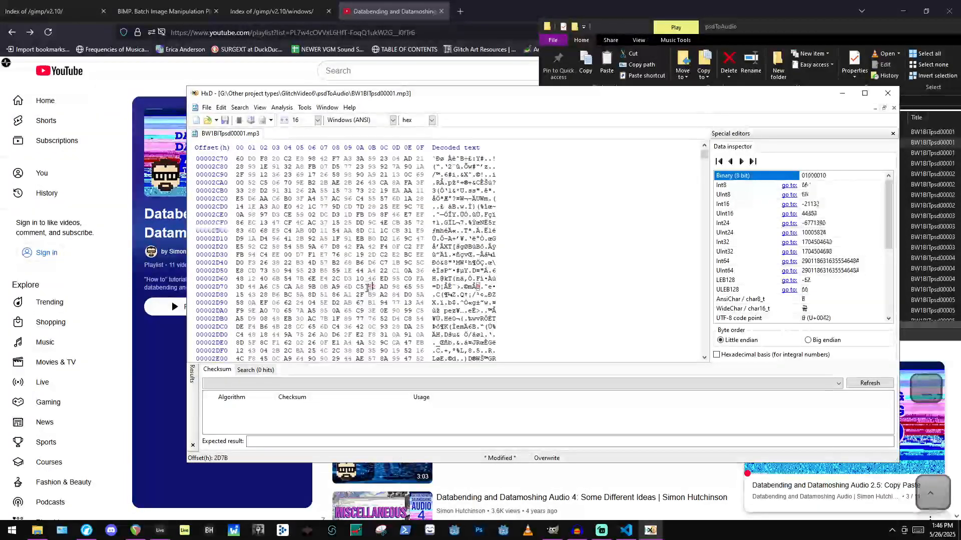
type("3")
Overwrite several scattered bytes in the data around offsets 57110 to 57600.
left_click_drag(704, 154, 704, 189)
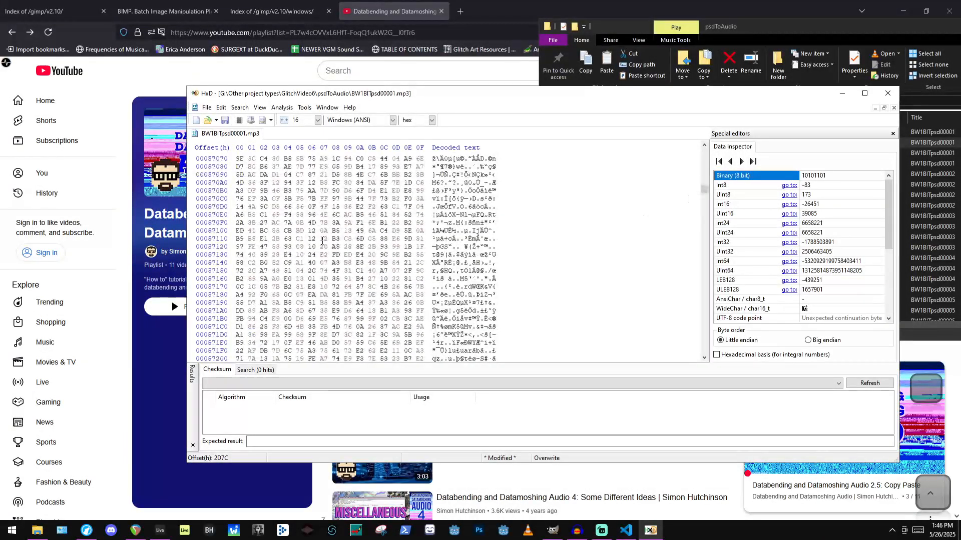
left_click(323, 239)
type("b1")
scroll(336, 299, "down", 9)
left_click(325, 319)
type("b3")
scroll(325, 318, "down", 15)
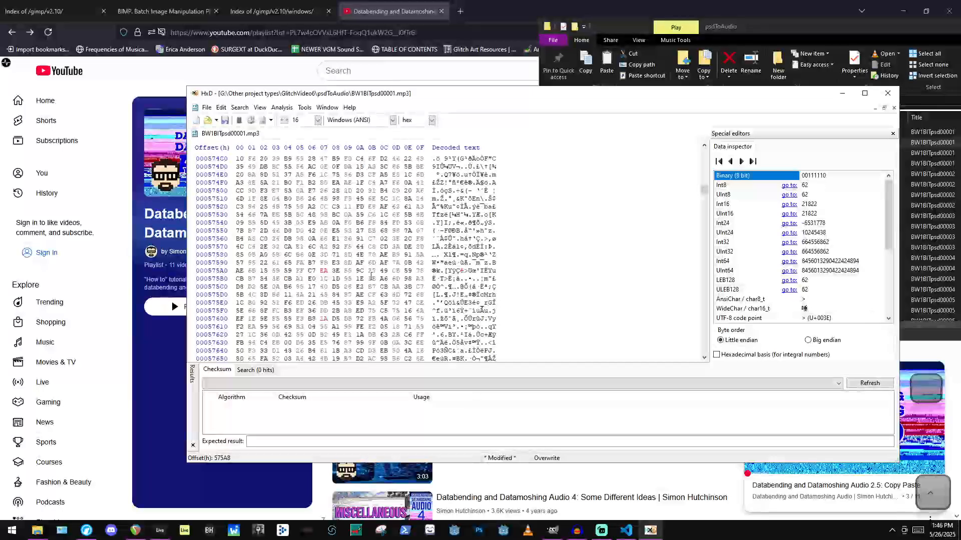
Overwrite a few bytes around offsets A3368 and A364A, plus one near offset 132030.
left_click_drag(706, 193, 708, 224)
left_click(358, 232)
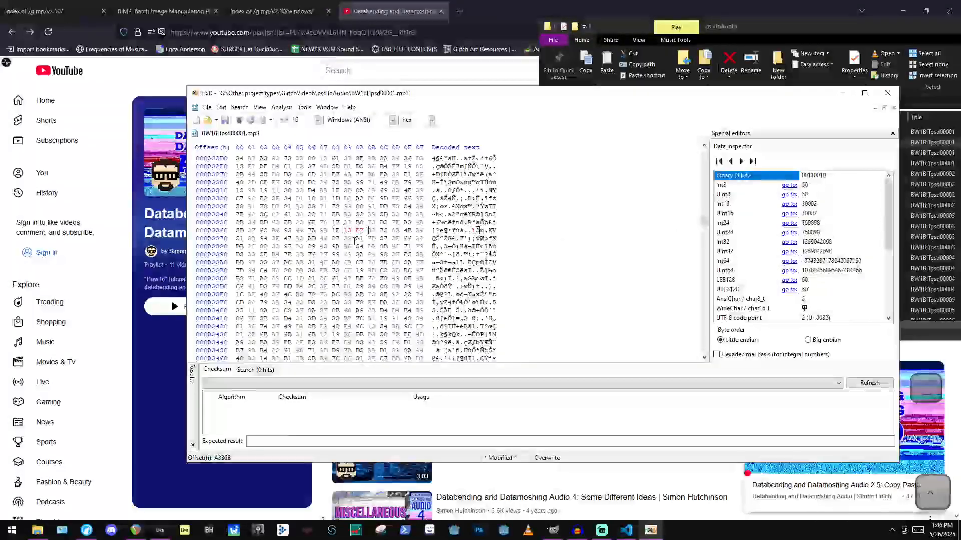
scroll(358, 320, "down", 8)
left_click(357, 336)
type("a")
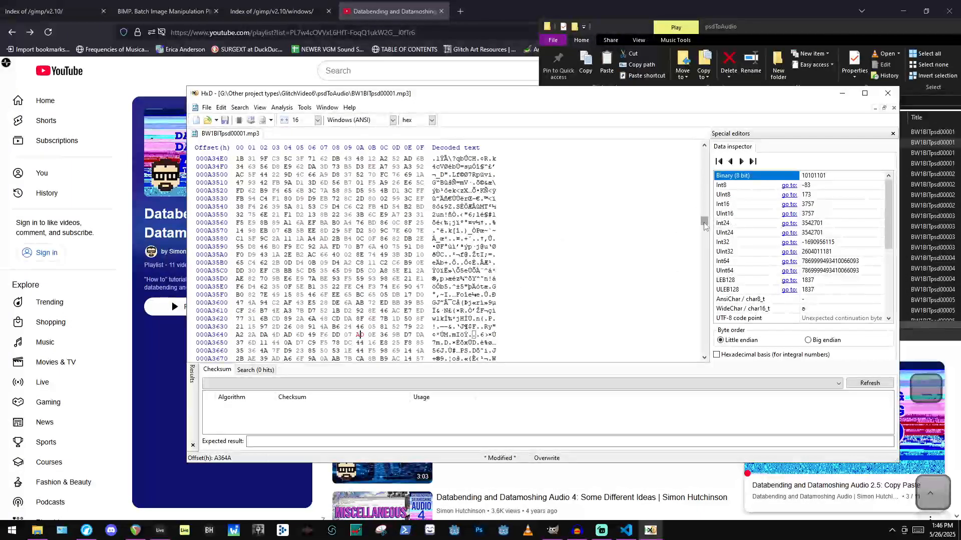
left_click_drag(704, 221, 705, 280)
left_click(299, 261)
scroll(397, 329, "down", 6)
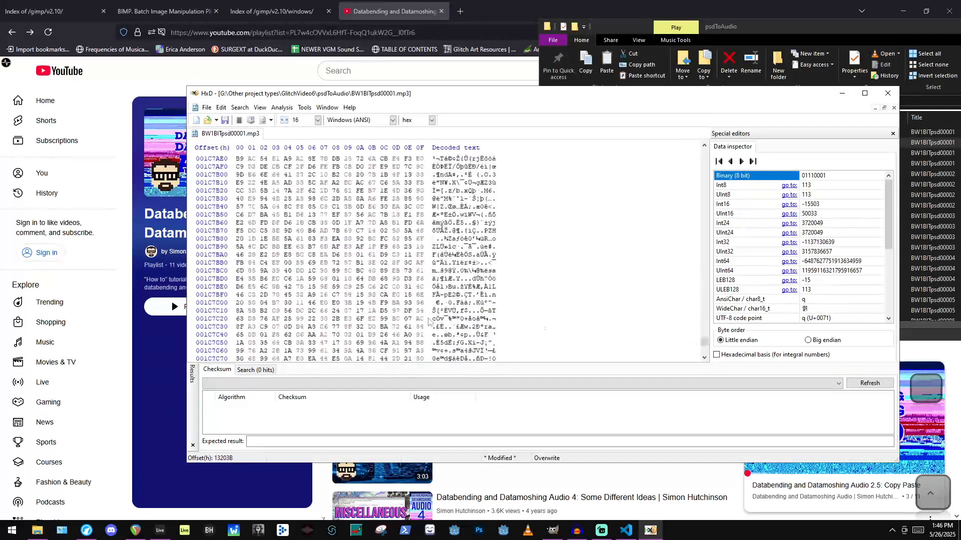
Overwrite scattered bytes near the end of the file, from about offset 1C7E60 to 1C8E40, including AD at 1C85E9.
scroll(411, 321, "down", 12)
left_click(346, 318)
scroll(358, 310, "down", 11)
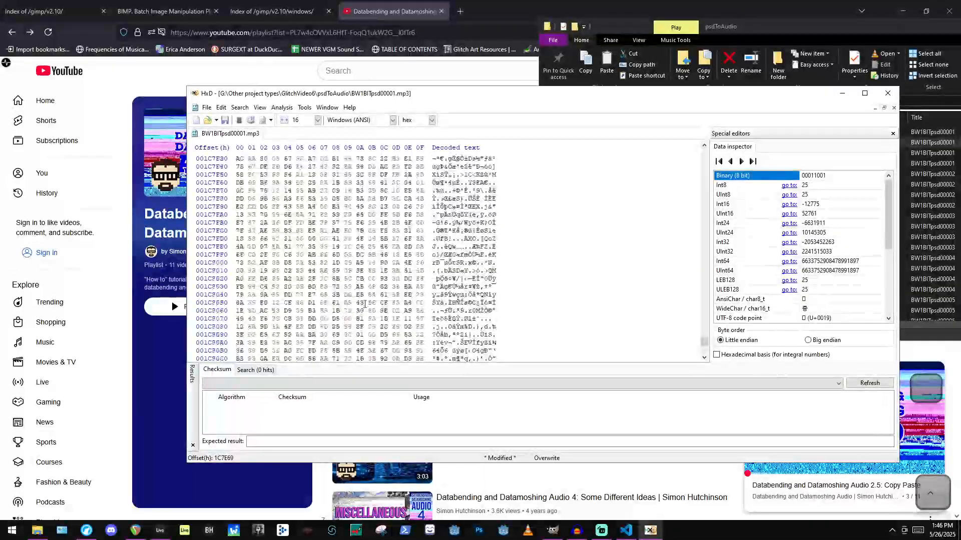
scroll(350, 310, "down", 14)
left_click(311, 326)
scroll(345, 316, "down", 15)
left_click(344, 318)
type("ad")
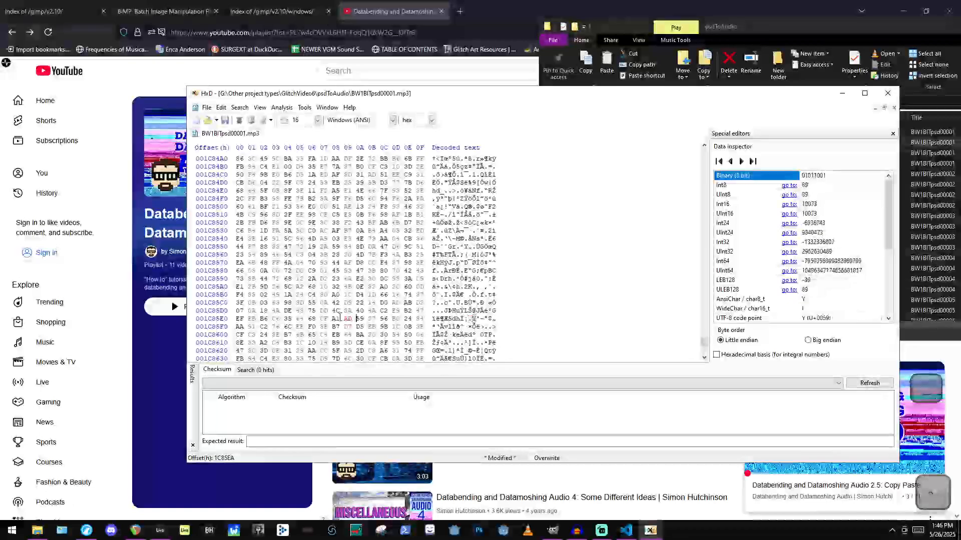
scroll(330, 320, "down", 20)
left_click(321, 326)
scroll(350, 319, "down", 11)
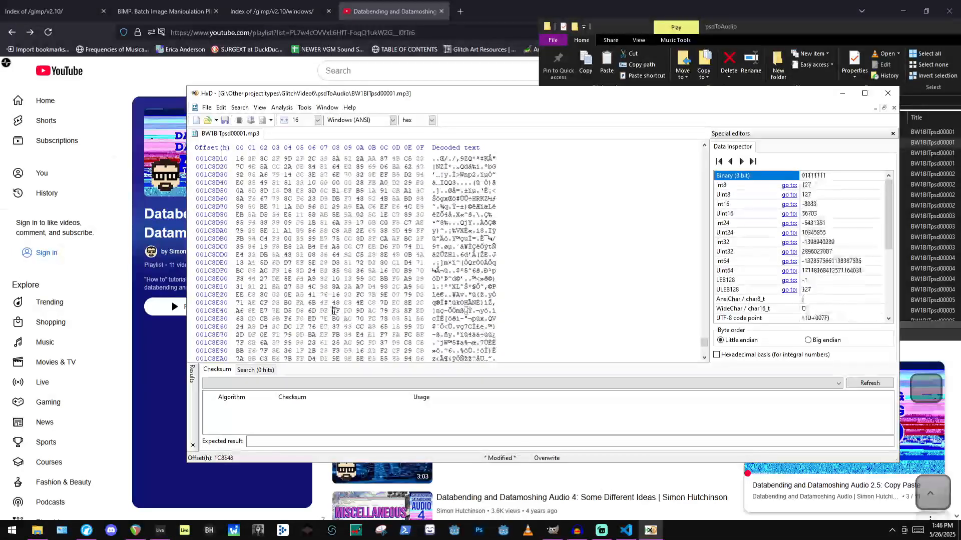
Change further single bytes at intervals between about offsets 1C9290 and 1CA376.
scroll(335, 313, "down", 20)
left_click(347, 319)
scroll(350, 323, "down", 20)
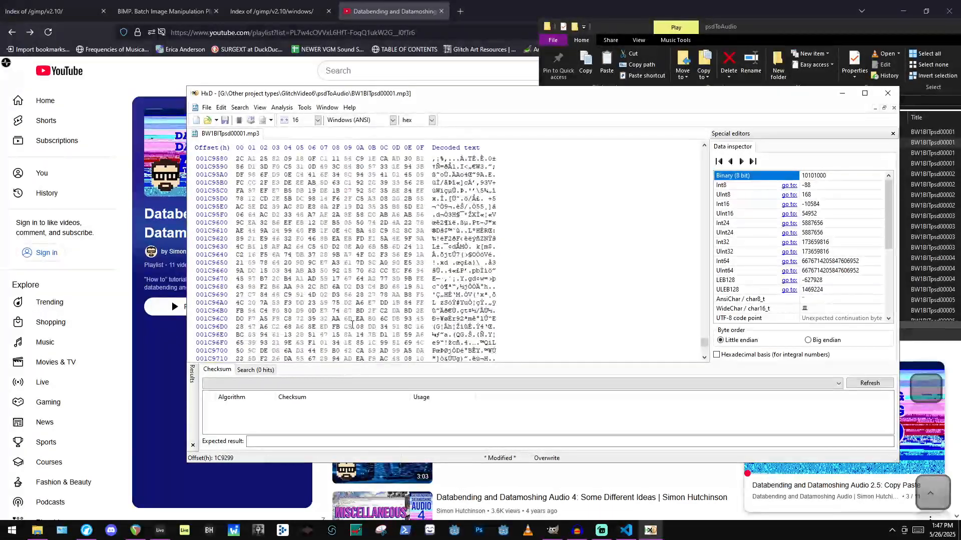
scroll(352, 322, "down", 20)
left_click(357, 320)
scroll(340, 315, "down", 13)
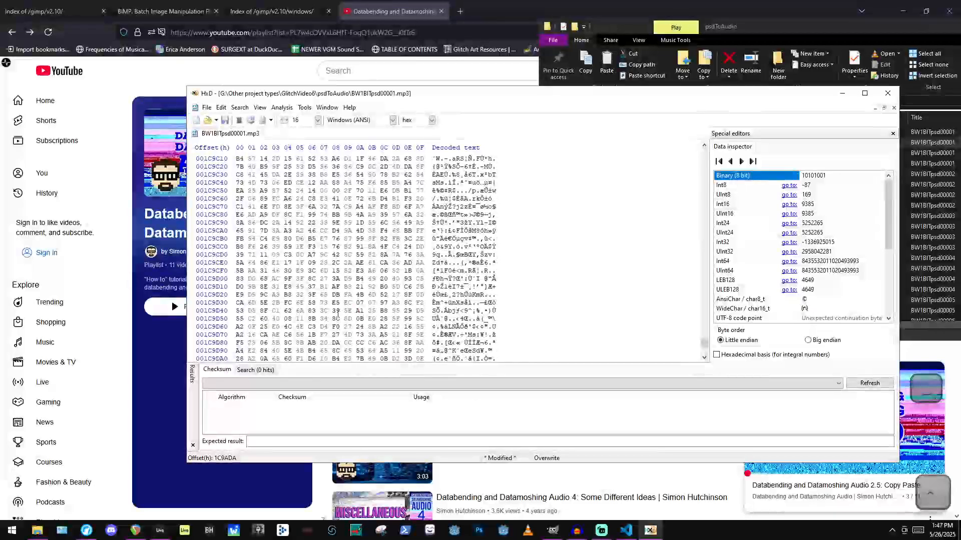
scroll(338, 315, "down", 20)
left_click(314, 321)
scroll(335, 323, "down", 9)
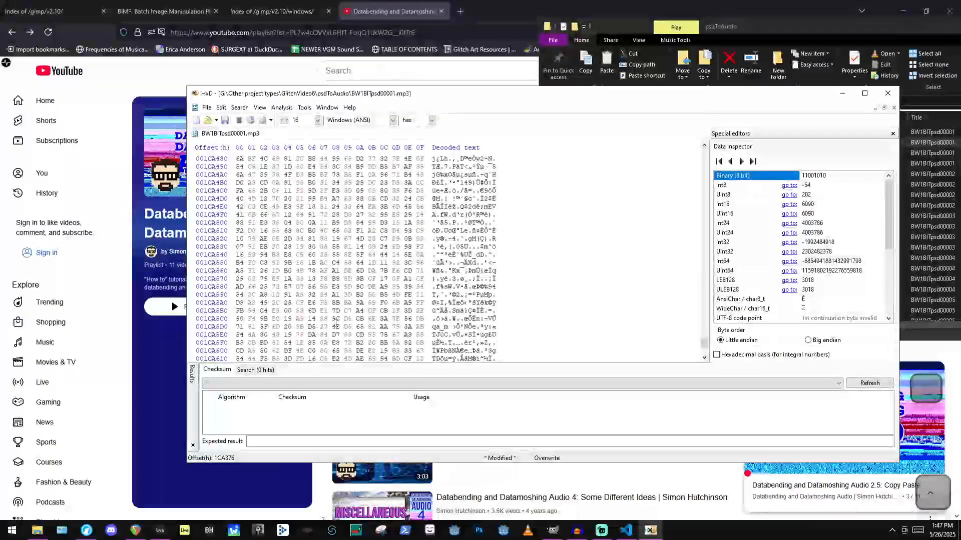
Overwrite single bytes around offsets 1CA9D8 and 1CAF28.
scroll(335, 320, "down", 20)
left_click(342, 297)
scroll(341, 297, "down", 6)
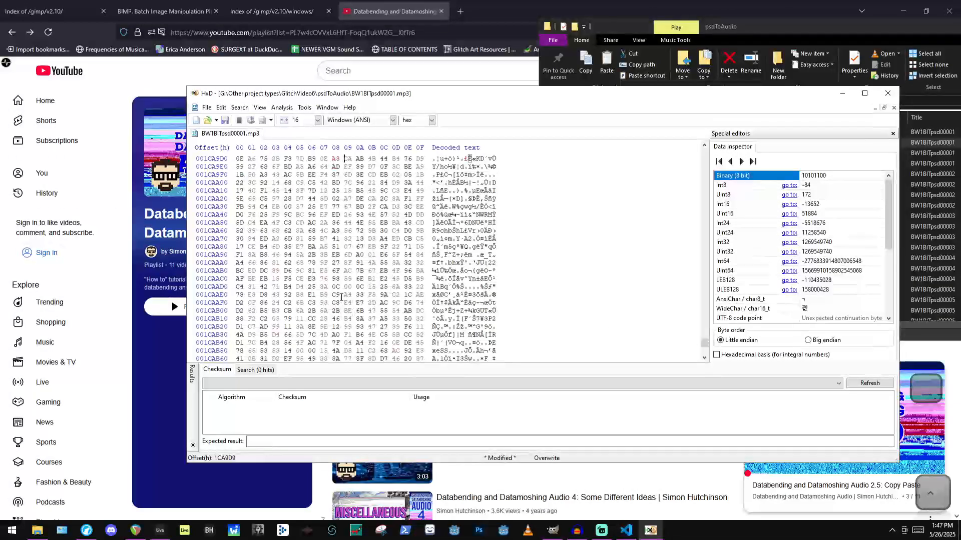
scroll(341, 298, "down", 20)
left_click(338, 231)
scroll(337, 232, "down", 4)
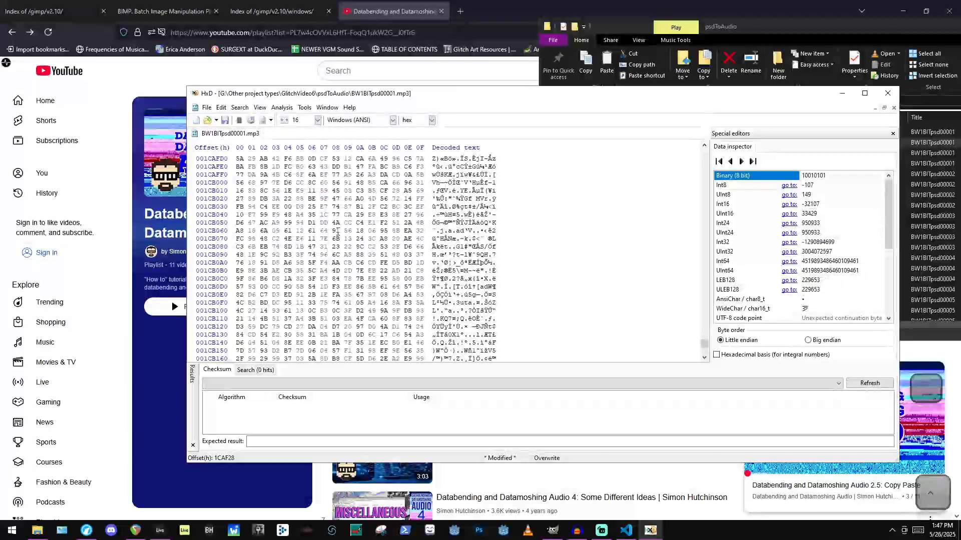
scroll(338, 232, "down", 11)
Copy the block 10F1B-10FDD near the start of the file and paste it repeatedly over the bytes that follow.
left_click_drag(704, 345, 686, 164)
left_click_drag(369, 199, 399, 295)
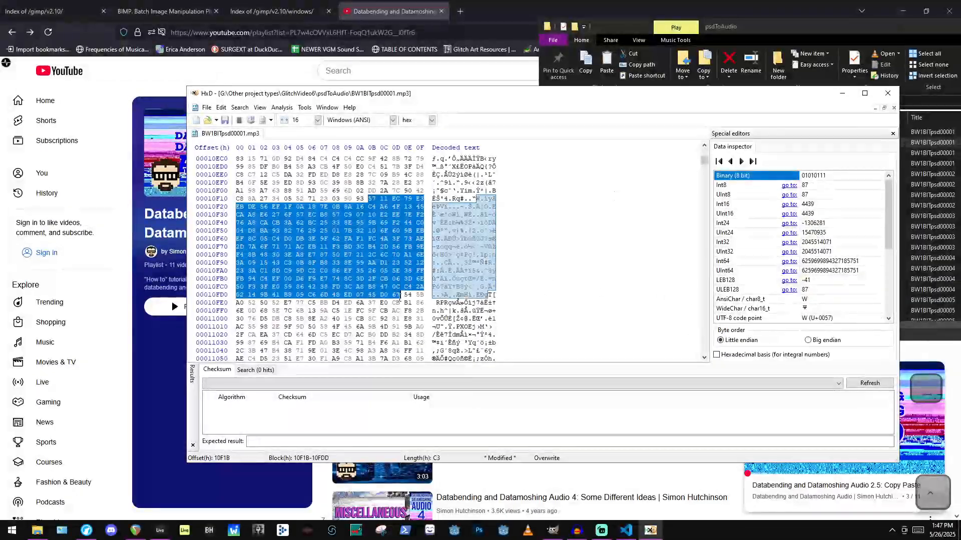
key("ctrl+v")
key("ctrl+v")
key("ctrl+v")
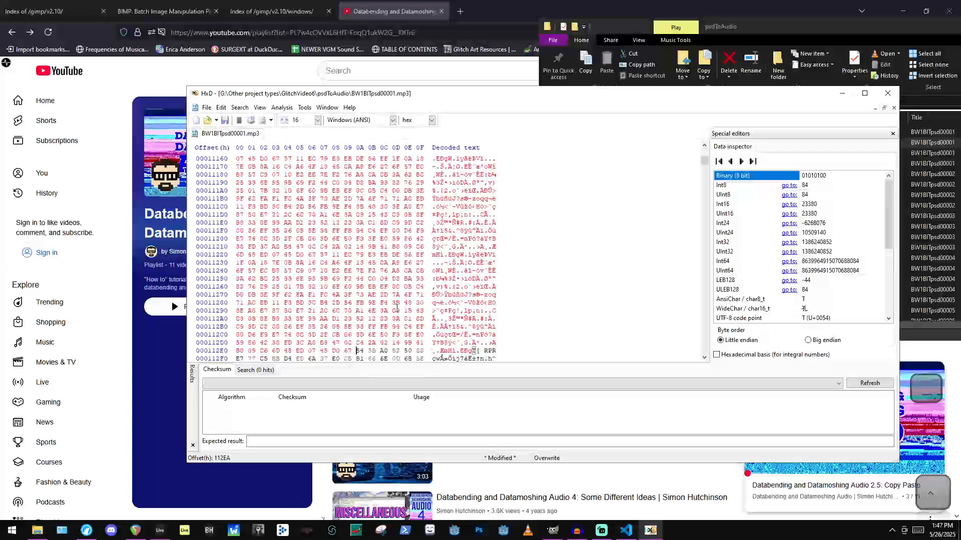
key("ctrl+v")
key("ctrl+v")
key("ctrl+v")
key("ctrl+v")
key("ctrl+v")
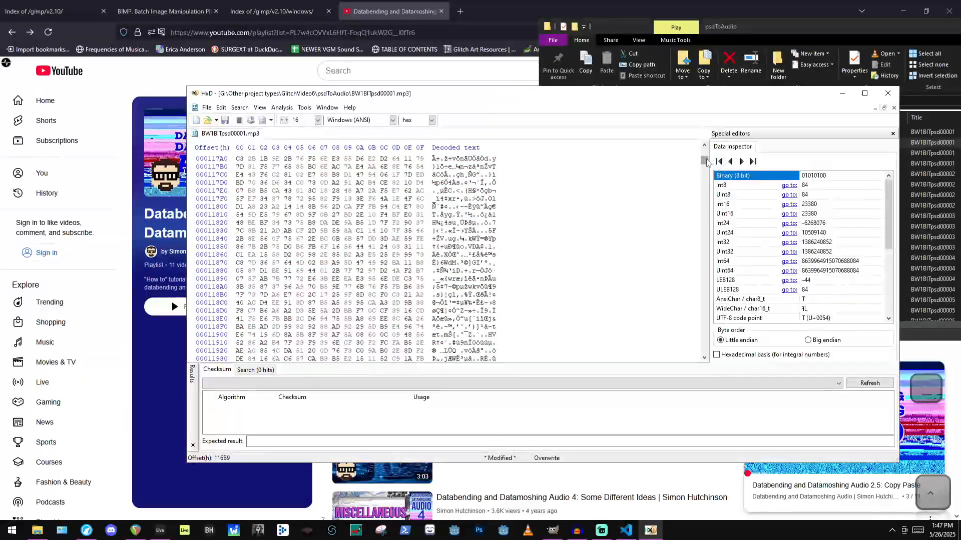
Paste the copied block repeatedly over the data around offset 7A350, up to about 7A9B0.
left_click_drag(705, 161, 705, 205)
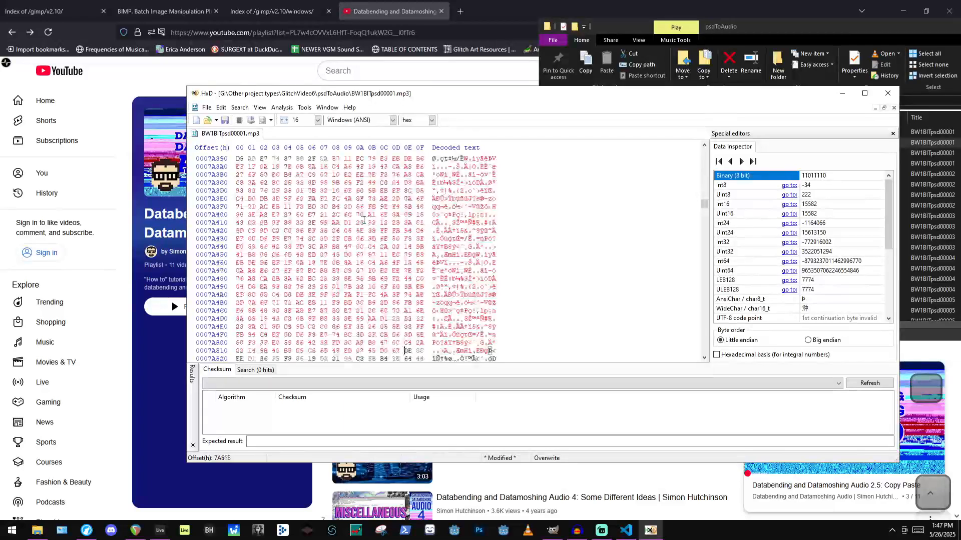
key("ctrl+v")
key("ctrl+v")
key("ctrl+v")
key("ctrl+v")
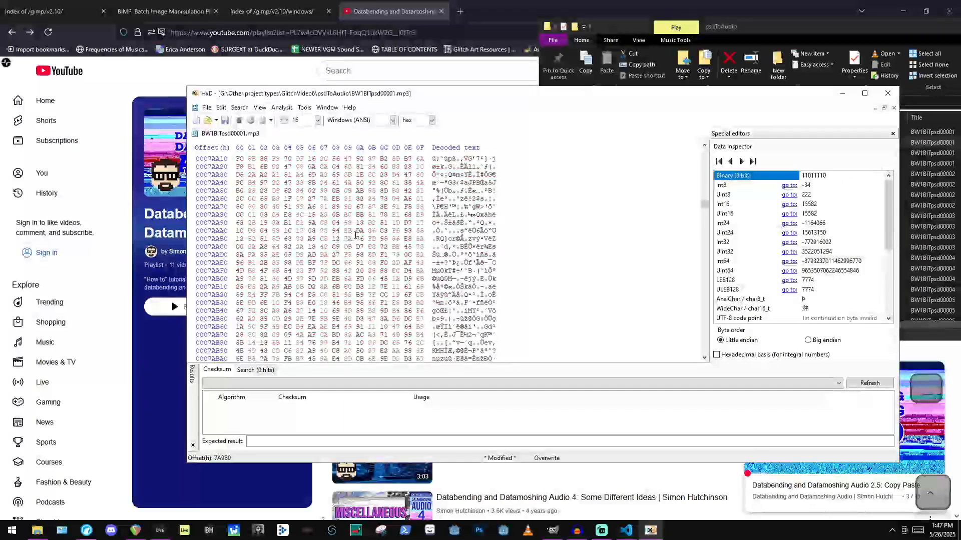
Copy a longer block starting around offset 7A900 and paste it repeatedly over the following data, up to about offset 89F67.
scroll(355, 236, "up", 7)
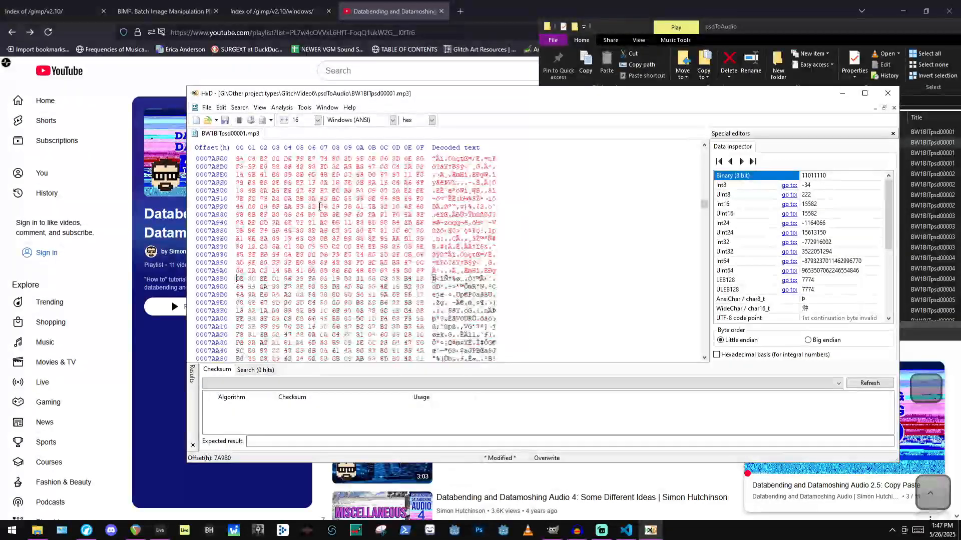
scroll(328, 200, "up", 2)
left_click_drag(346, 175, 382, 456)
key("ctrl+c")
key("ctrl+v")
key("ctrl+v")
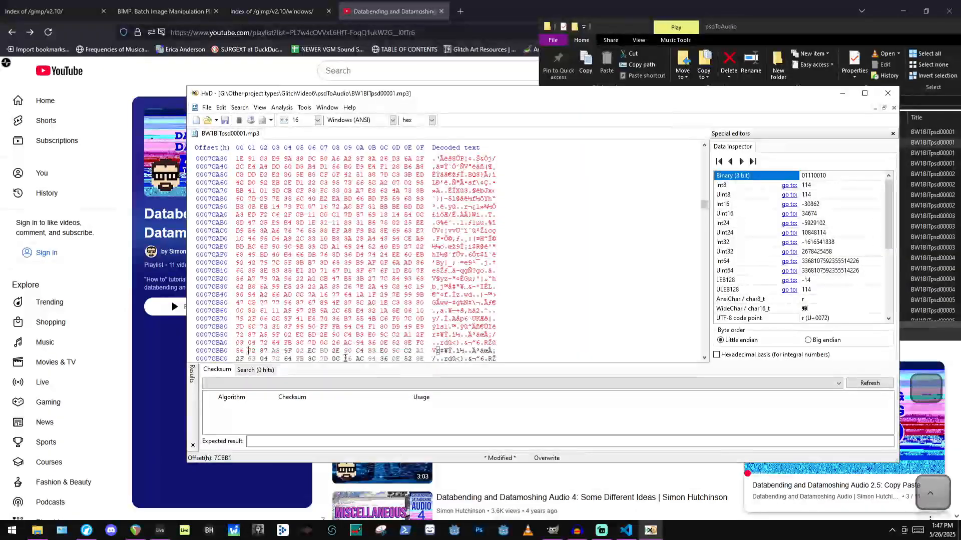
key("ctrl+v")
key("ctrl+v")
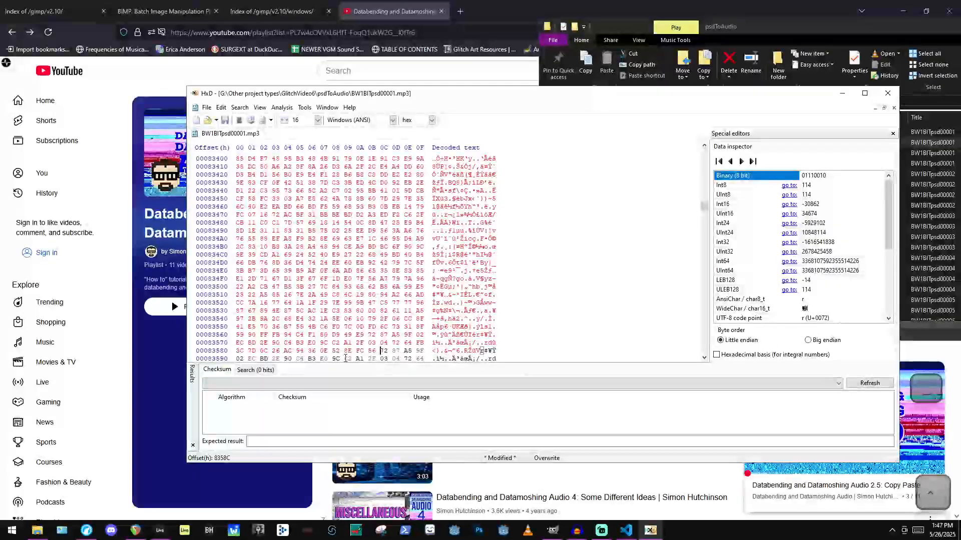
key("ctrl+v")
key("ctrl+v")
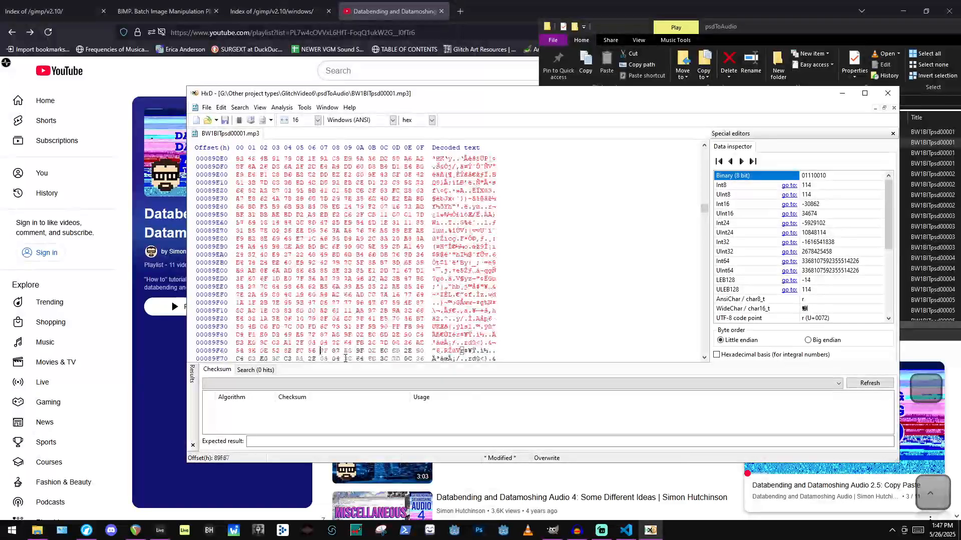
Copy the short block 8BAAC-8BABC and paste it many times in a row, up to offset 8BC44.
scroll(345, 358, "down", 20)
left_click_drag(382, 327, 385, 339)
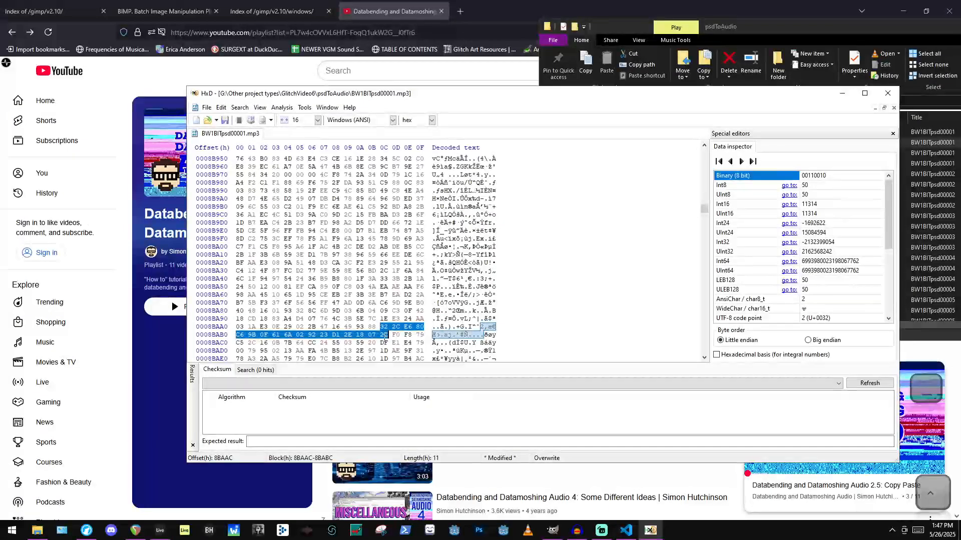
key("ctrl+c")
key("ctrl+v")
key("ctrl+v")
key("ctrl+v")
key("ctrl+v")
key("ctrl+v")
key("ctrl+v")
key("ctrl+v")
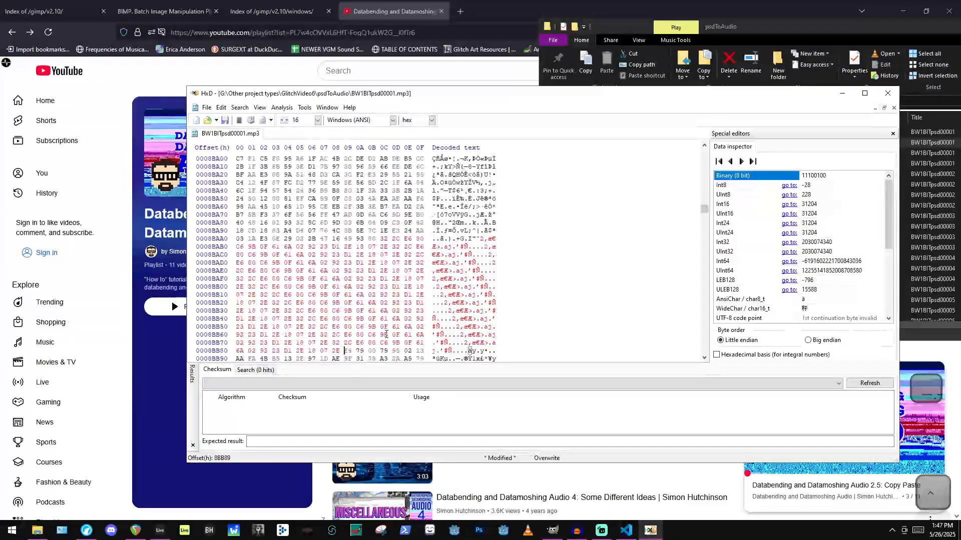
key("ctrl+v")
key("ctrl+v")
key("ctrl+v")
key("ctrl+v")
key("ctrl+v")
key("ctrl+v")
key("ctrl+v")
key("ctrl+v")
key("ctrl+v")
key("ctrl+v")
key("ctrl+v")
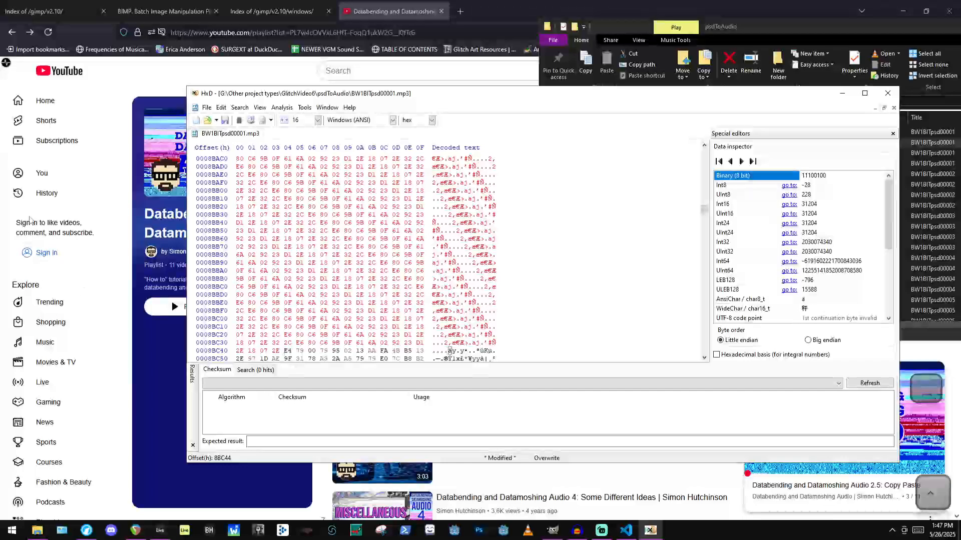
Copy the block 8BA89-8CABF and paste it several times over the data that follows.
scroll(345, 221, "up", 3)
left_click_drag(348, 199, 376, 367)
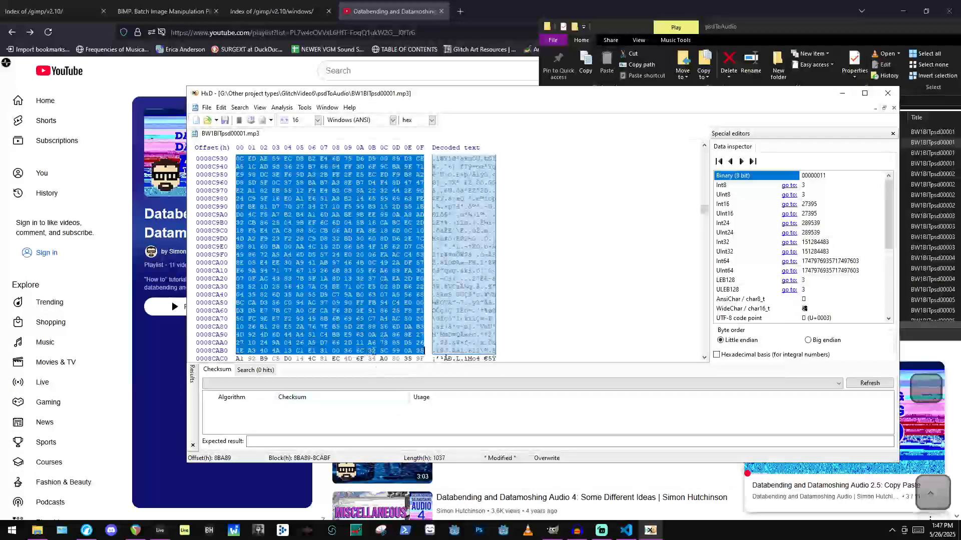
key("ctrl+c")
key("ctrl+v")
key("ctrl+v")
key("ctrl+v")
key("ctrl+v")
Copy a short block near offset 133810 and paste it repeatedly over the data up to offset 133F4C.
left_click_drag(704, 210, 704, 276)
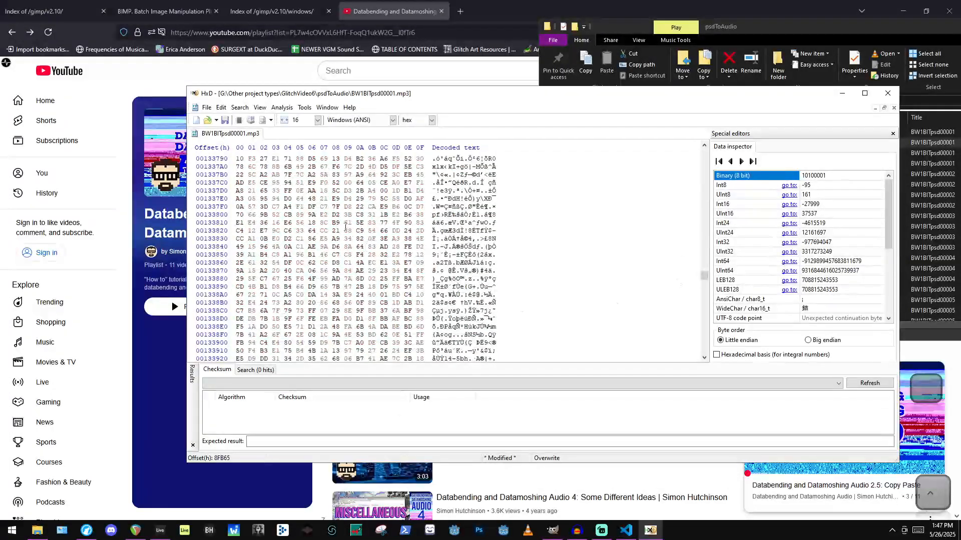
key("ctrl+v")
key("ctrl+v")
key("ctrl+v")
key("ctrl+v")
key("ctrl+v")
key("ctrl+v")
key("ctrl+v")
key("ctrl+v")
key("ctrl+v")
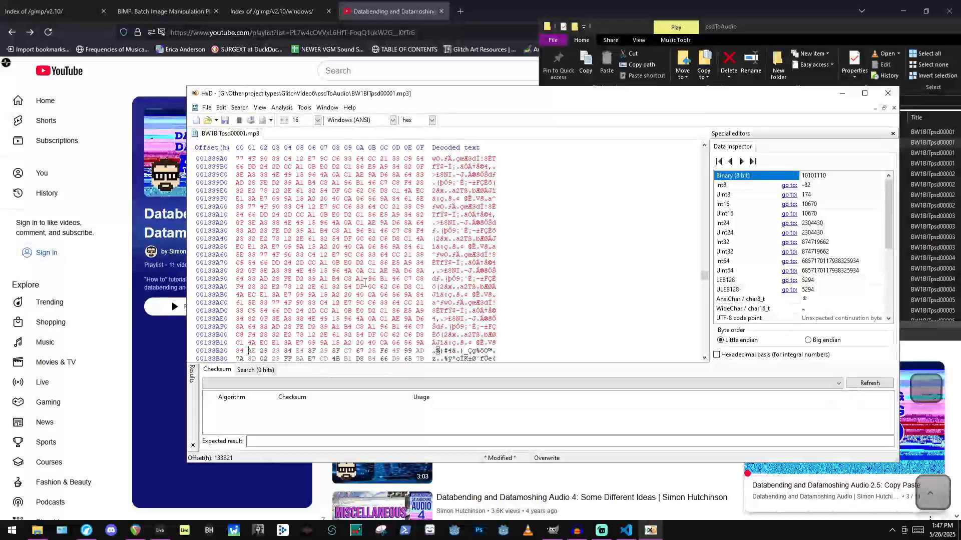
key("ctrl+v")
key("ctrl+v")
key("ctrl+v")
key("ctrl+v")
key("ctrl+v")
key("ctrl+v")
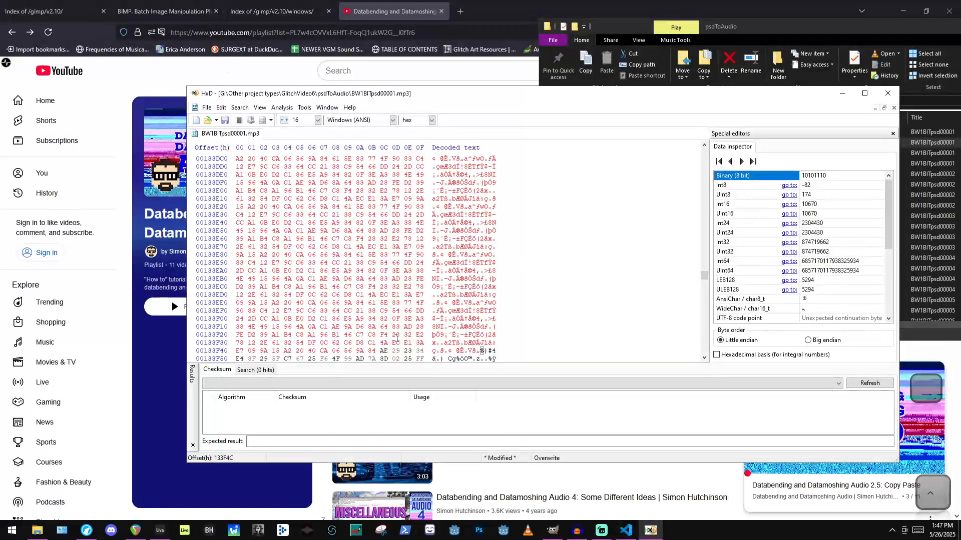
Copy the block 133F96-134104 and paste it several times in a row, up to offset 134890.
scroll(373, 295, "down", 11)
left_click_drag(396, 343, 348, 159)
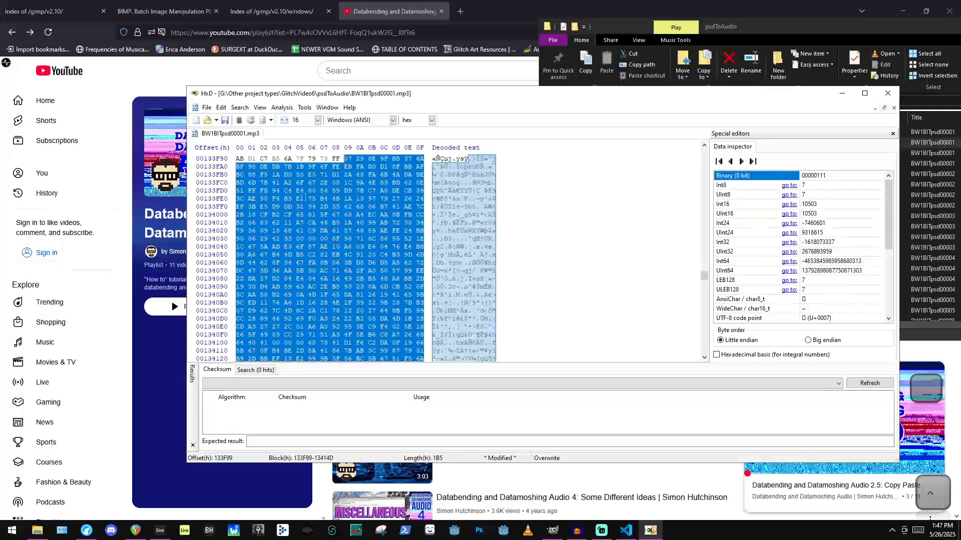
left_click_drag(296, 175, 309, 159)
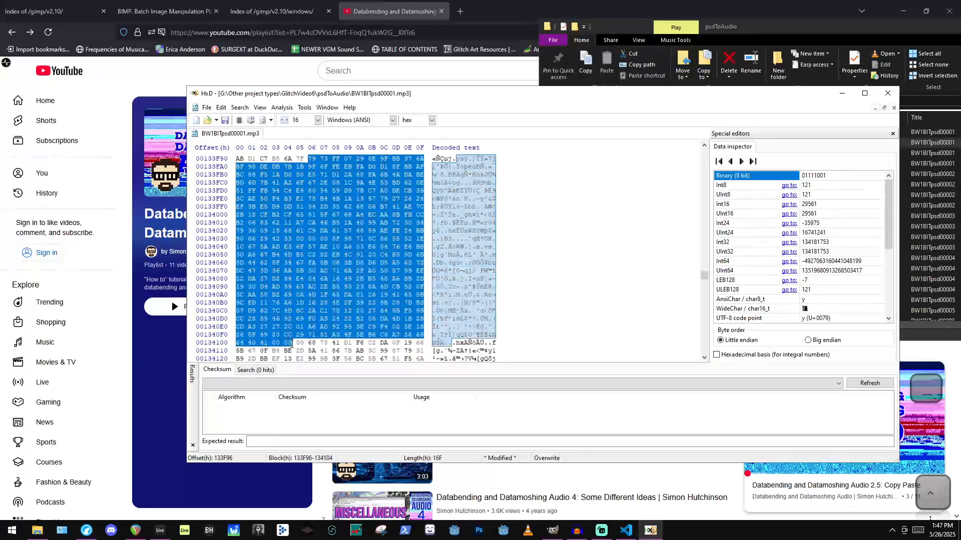
key("ctrl+v")
key("ctrl+v")
key("ctrl+v")
key("ctrl+v")
key("ctrl+v")
key("ctrl+v")
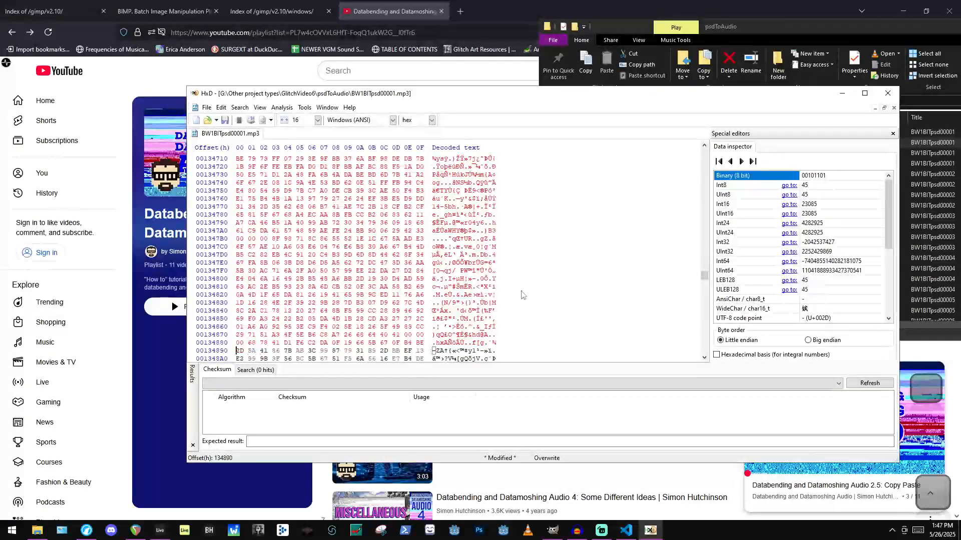
Copy a longer block from the data after offset 17C100 and paste it repeatedly in that area, up to offset 1800BB.
left_click_drag(704, 276, 705, 304)
left_click(331, 255)
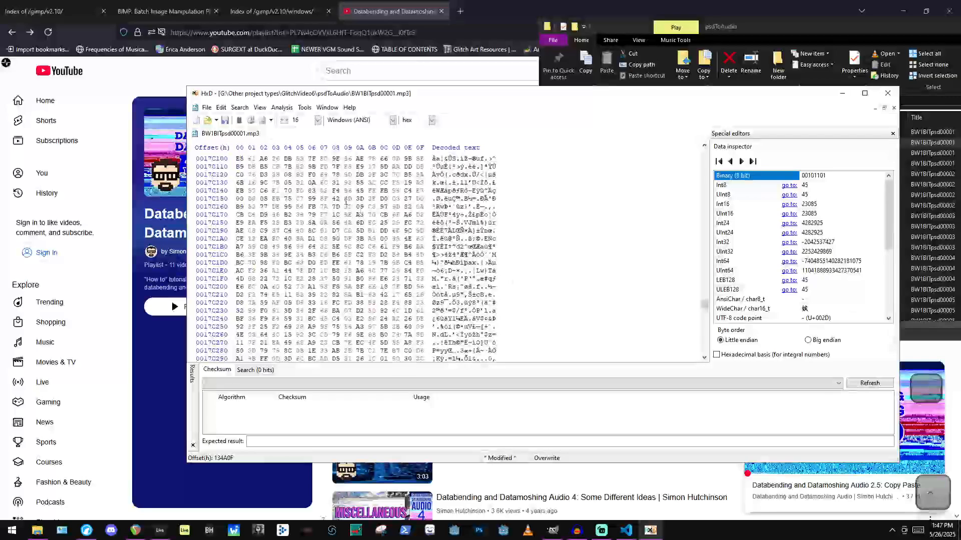
key("ctrl+v")
key("ctrl+v")
key("ctrl+v")
scroll(331, 254, "down", 6)
left_click_drag(369, 337, 295, 156)
key("ctrl+c")
left_click(321, 285)
key("ctrl+v")
key("ctrl+v")
key("ctrl+v")
key("ctrl+v")
key("ctrl+v")
key("ctrl+v")
key("ctrl+v")
key("ctrl+v")
key("ctrl+v")
key("ctrl+v")
key("ctrl+v")
key("ctrl+v")
key("ctrl+v")
key("ctrl+v")
key("ctrl+v")
key("ctrl+v")
key("ctrl+v")
key("ctrl+v")
key("ctrl+v")
key("ctrl+v")
key("ctrl+v")
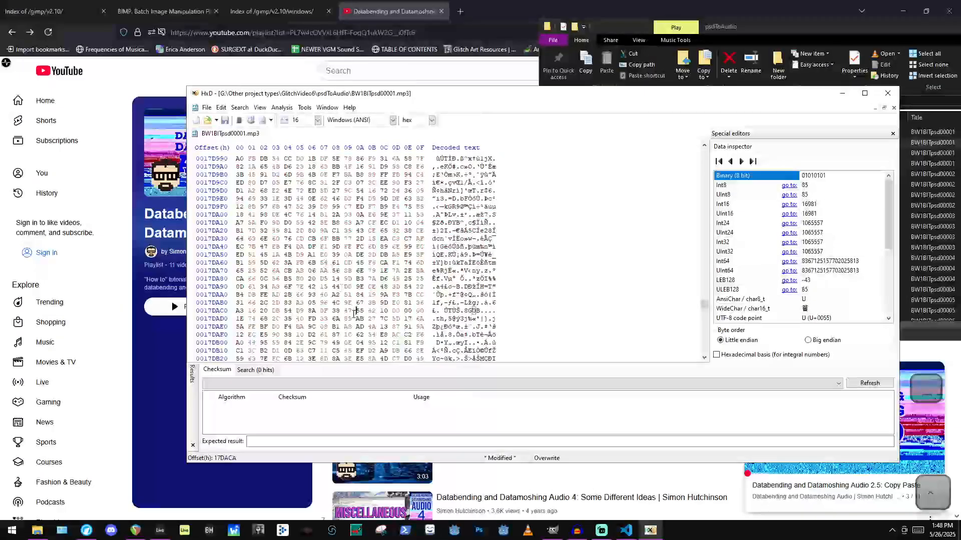
key("ctrl+v")
key("ctrl+v")
key("ctrl+v")
key("ctrl+v")
key("ctrl+v")
key("ctrl+v")
key("ctrl+v")
key("ctrl+v")
key("ctrl+v")
key("ctrl+v")
key("ctrl+v")
key("ctrl+v")
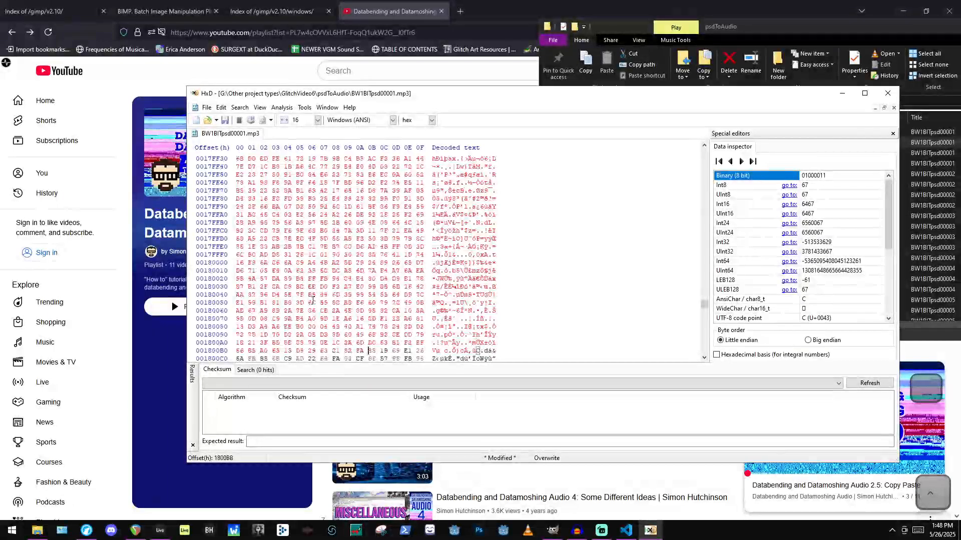
Paste the copied block into the data after offset 1B8100, up to offset 1BBEE6.
key("ctrl+v")
key("ctrl+v")
key("ctrl+v")
key("ctrl+v")
key("ctrl+v")
key("ctrl+v")
key("ctrl+v")
key("ctrl+v")
key("ctrl+v")
key("ctrl+v")
key("ctrl+v")
key("ctrl+v")
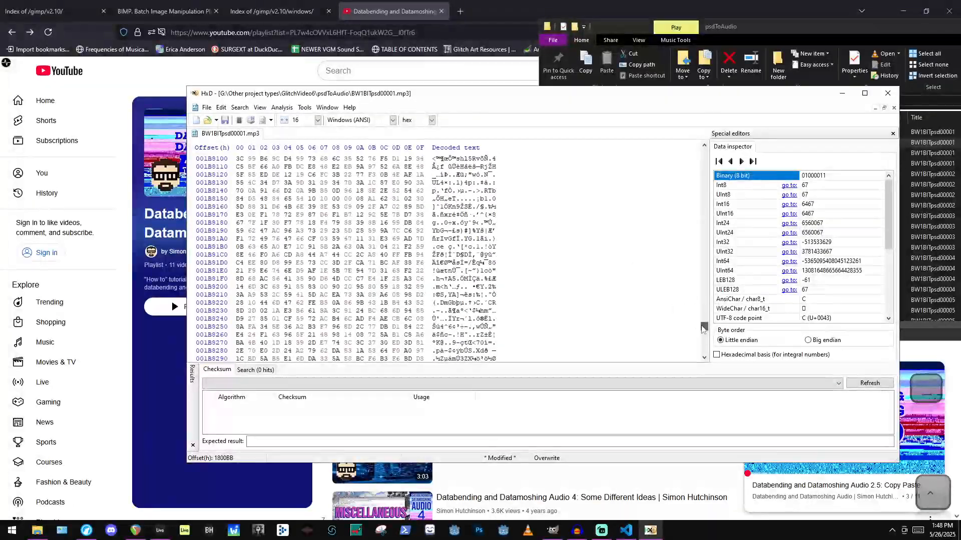
key("ctrl+v")
key("ctrl+v")
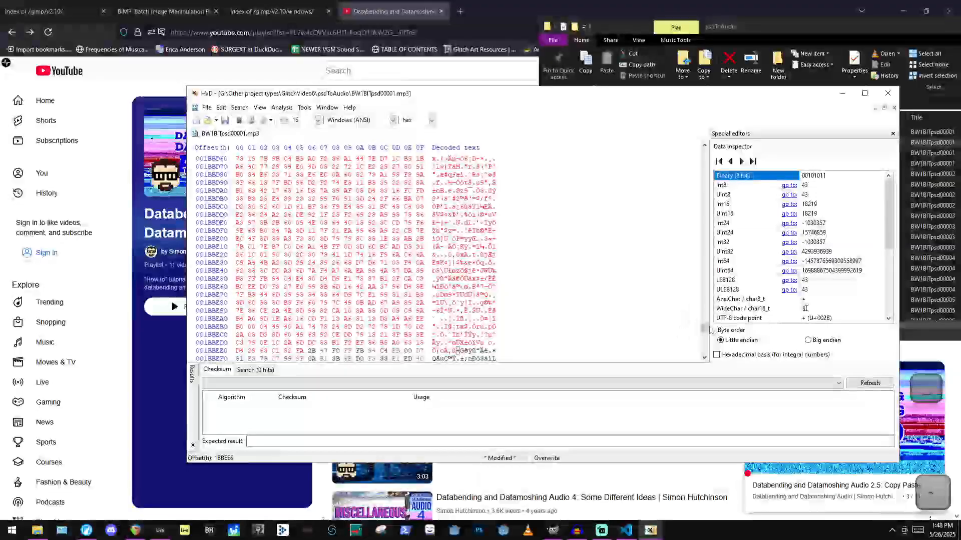
Paste the copied block near the end of the file, from about offset 1F2540 up to 1F3862.
left_click_drag(704, 329, 704, 354)
scroll(371, 243, "up", 5)
scroll(300, 204, "up", 5)
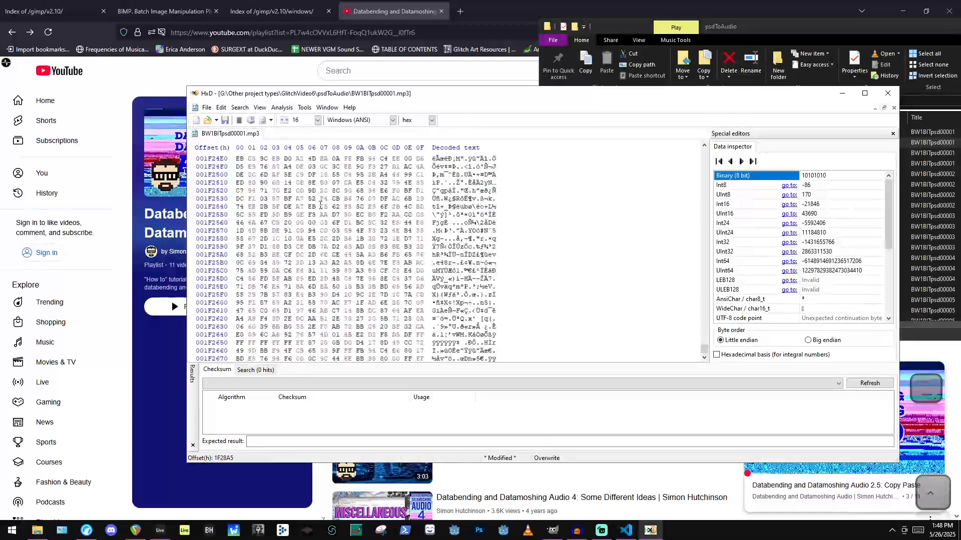
left_click(310, 206)
key("ctrl+v")
key("ctrl+v")
key("ctrl+v")
key("ctrl+v")
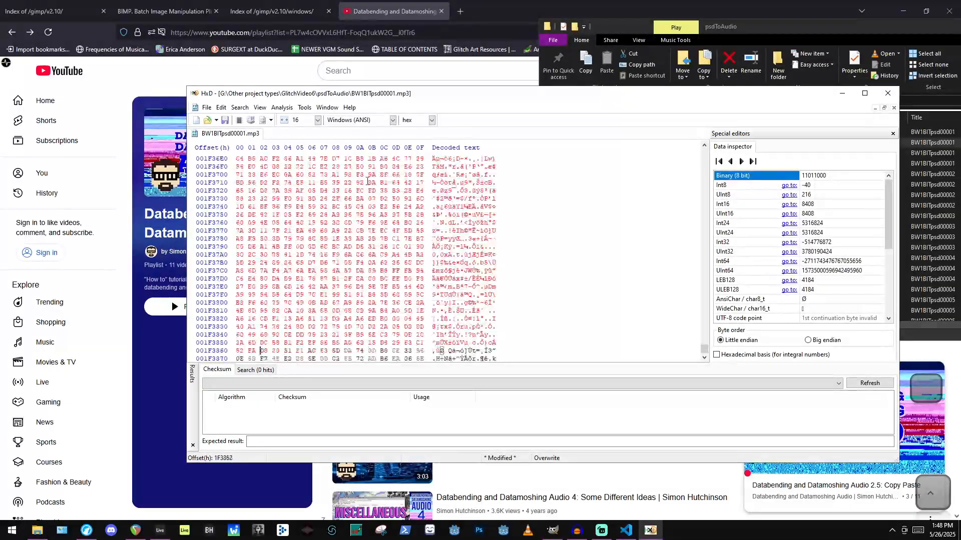
Go back to the data before offset 1E2E00 and paste the copied block there, up to offset 1E2F8C.
scroll(314, 207, "up", 20)
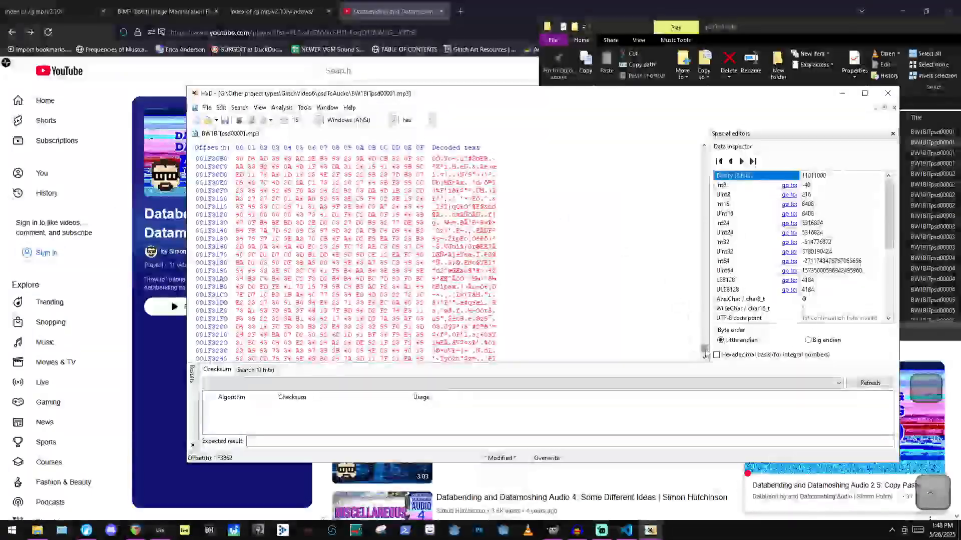
left_click_drag(704, 351, 705, 343)
left_click(326, 219)
key("ctrl+v")
key("ctrl+v")
key("ctrl+v")
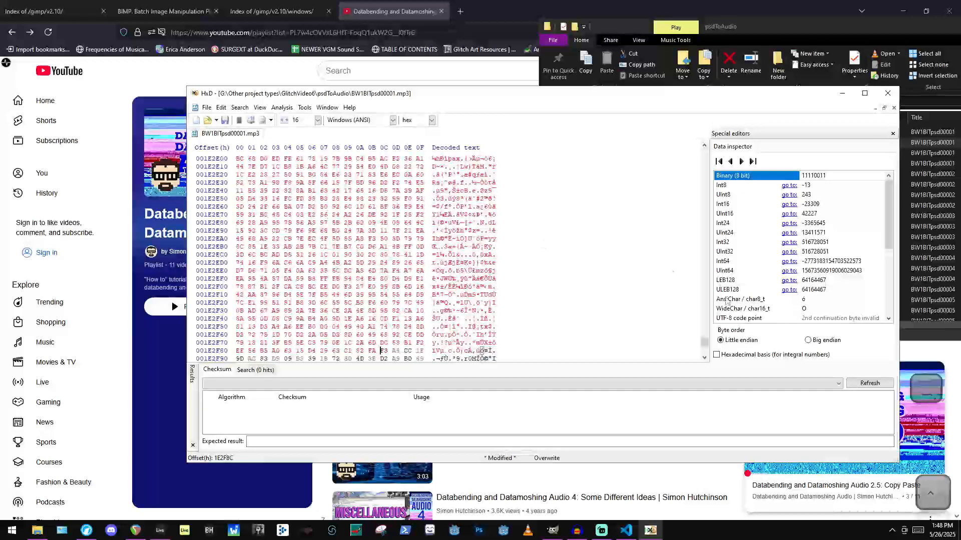
Examine the AA padding at the end of the file and the pasted data that precedes it.
scroll(675, 303, "down", 10)
left_click_drag(704, 344, 704, 356)
scroll(368, 209, "up", 5)
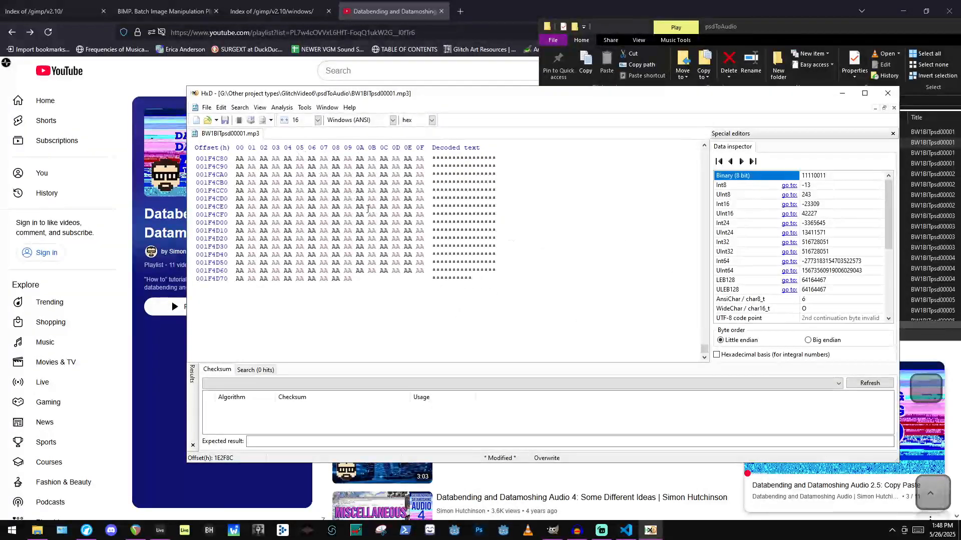
scroll(370, 223, "up", 7)
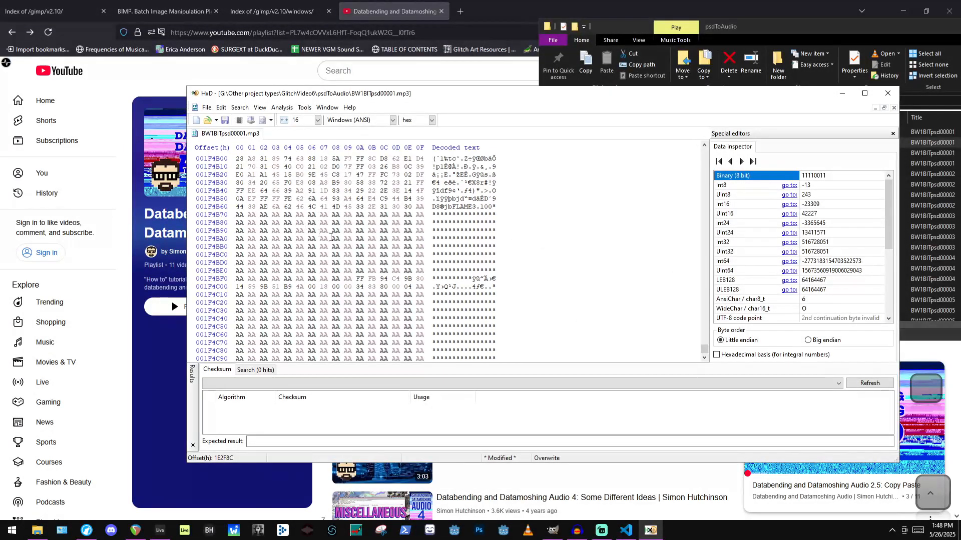
left_click_drag(237, 214, 427, 410)
scroll(372, 199, "up", 10)
scroll(371, 198, "up", 12)
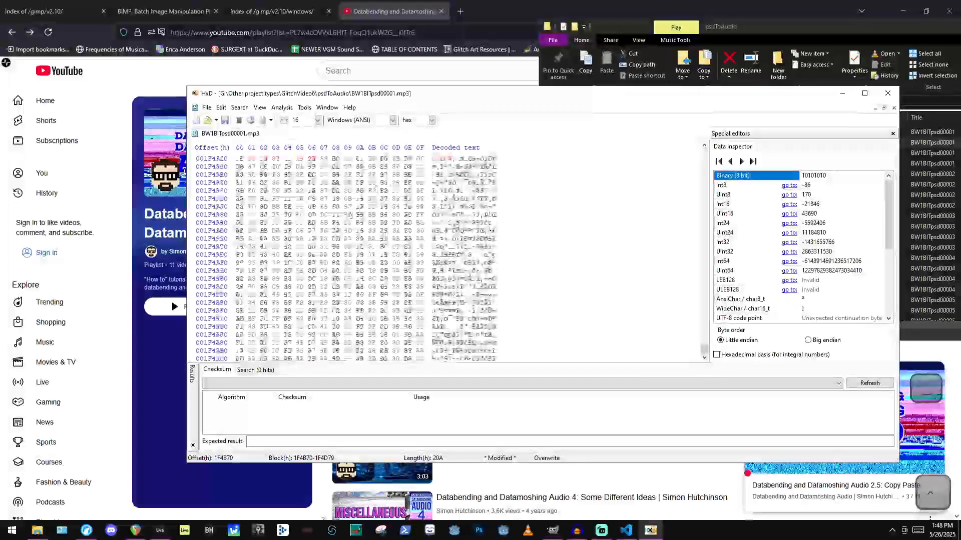
left_click(348, 222)
scroll(369, 187, "up", 7)
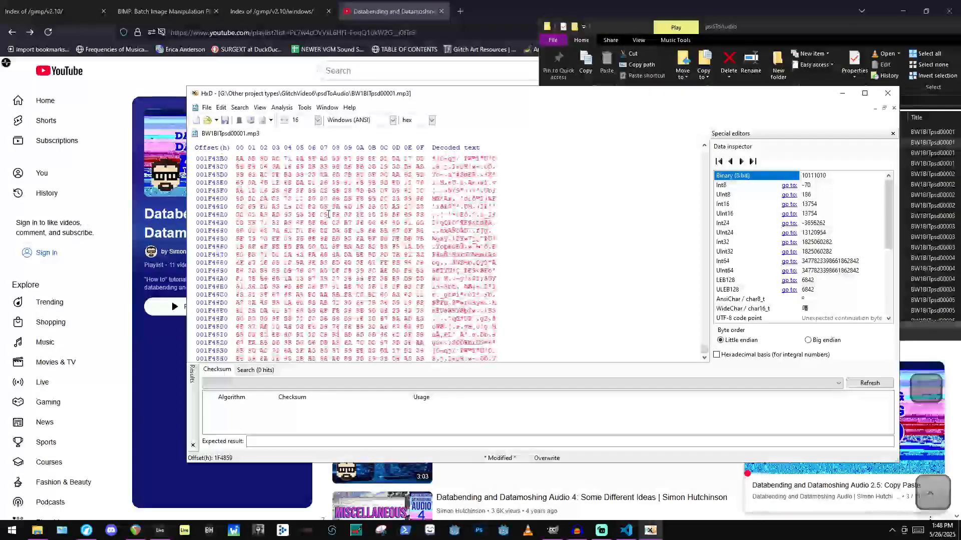
scroll(369, 187, "up", 20)
left_click(323, 255)
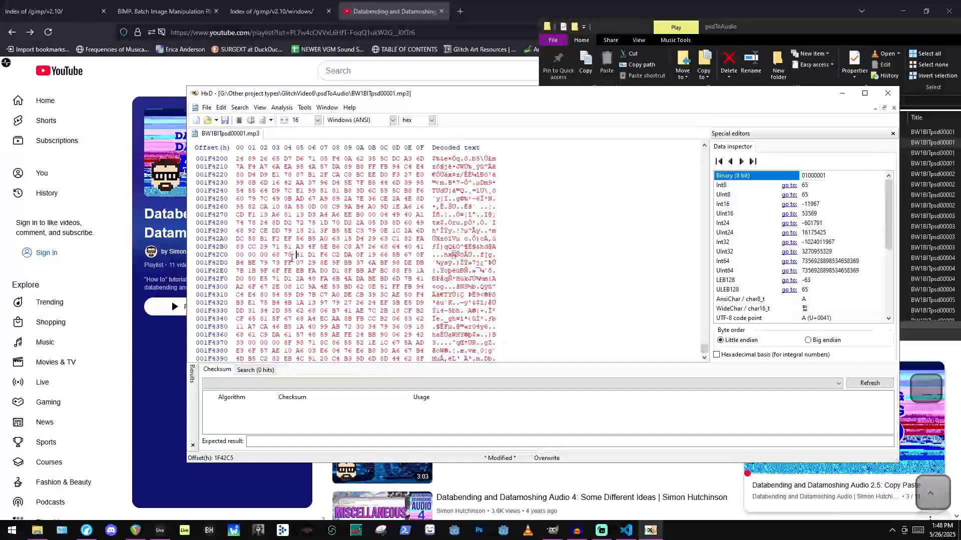
scroll(391, 208, "up", 13)
scroll(391, 209, "up", 3)
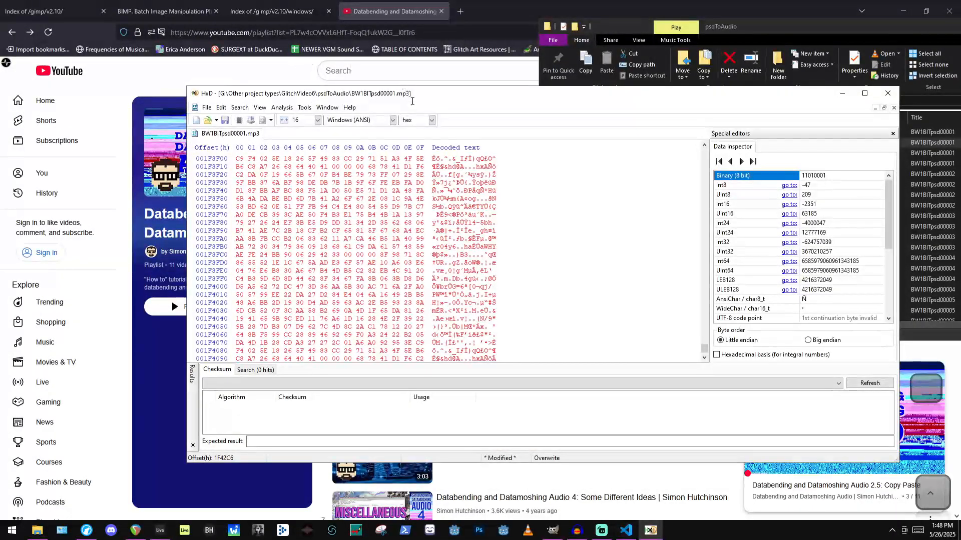
Save BW1BITpsd00001.mp3, move the hex editor window aside and look through the files in the psdToAudio folder.
left_click_drag(399, 100, 387, 102)
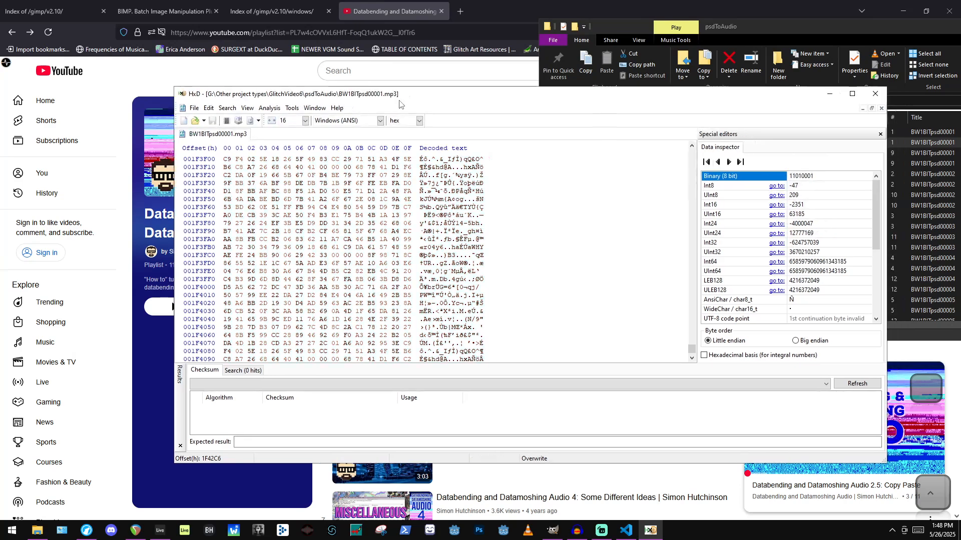
key("ctrl+s")
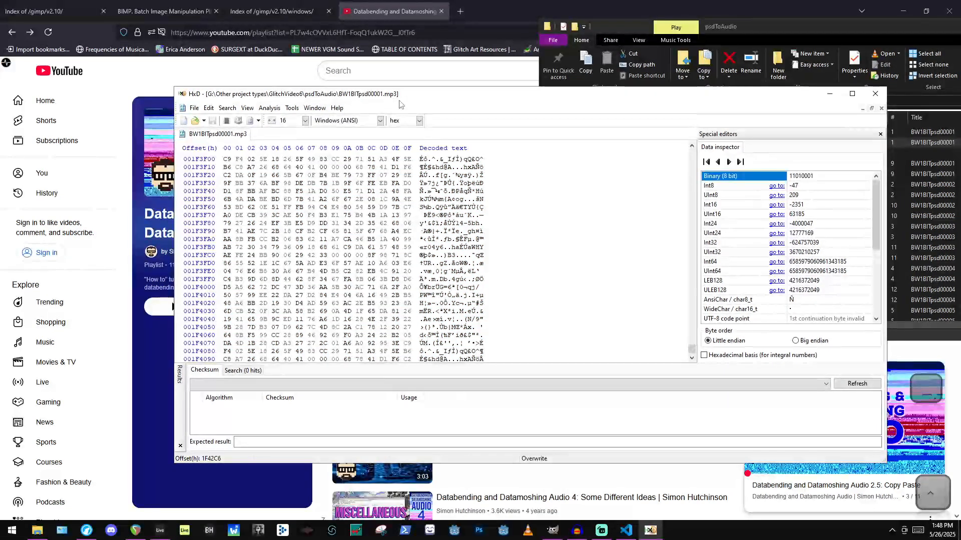
left_click_drag(399, 104, 294, 107)
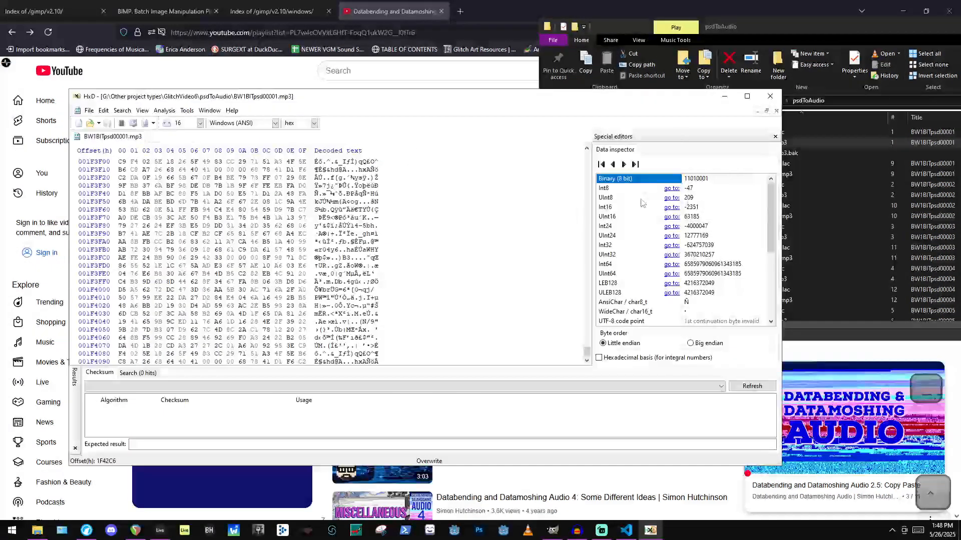
left_click(851, 31)
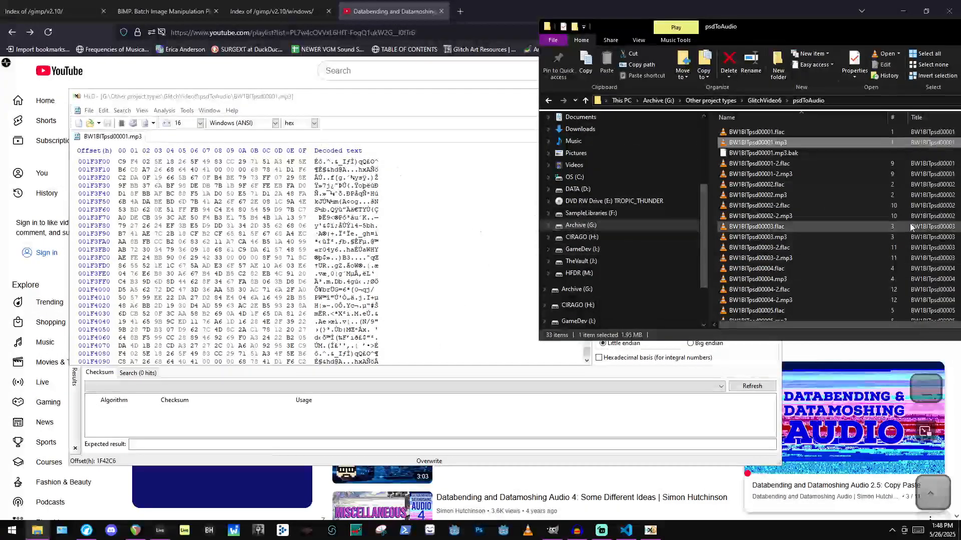
scroll(806, 189, "down", 5)
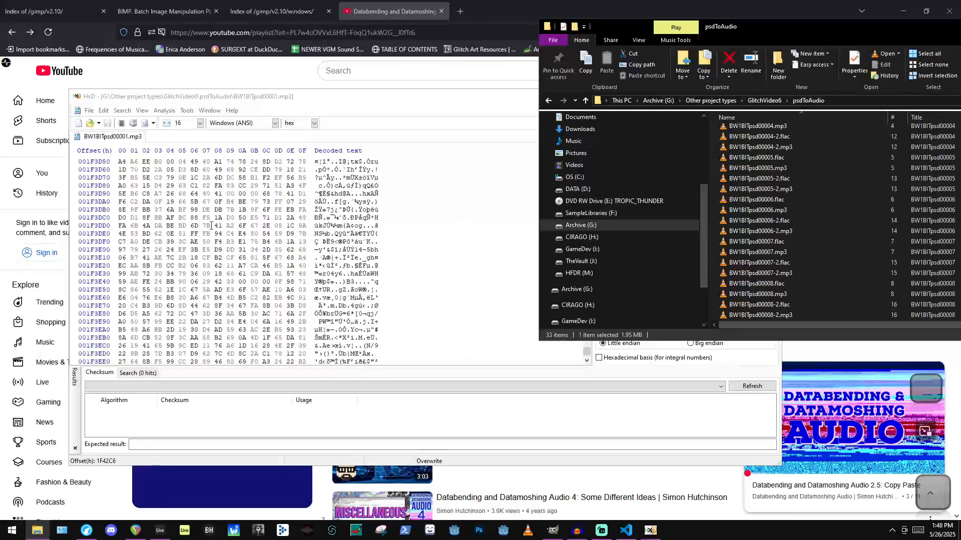
Return to the hex editor and paste the copied block once more at offset 1F3A7A.
left_click(281, 98)
scroll(218, 284, "up", 20)
left_click(242, 179)
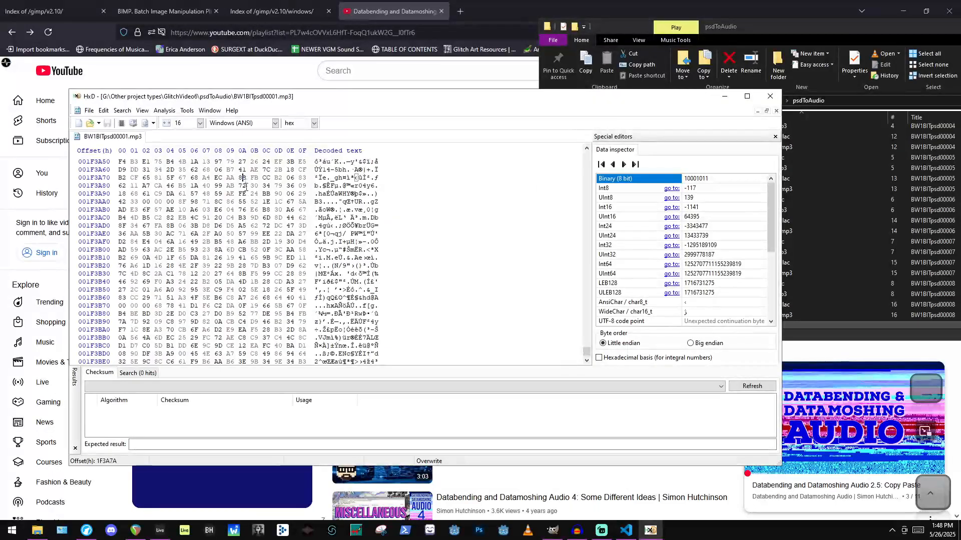
key("ctrl+v")
scroll(305, 337, "up", 7)
scroll(305, 337, "down", 18)
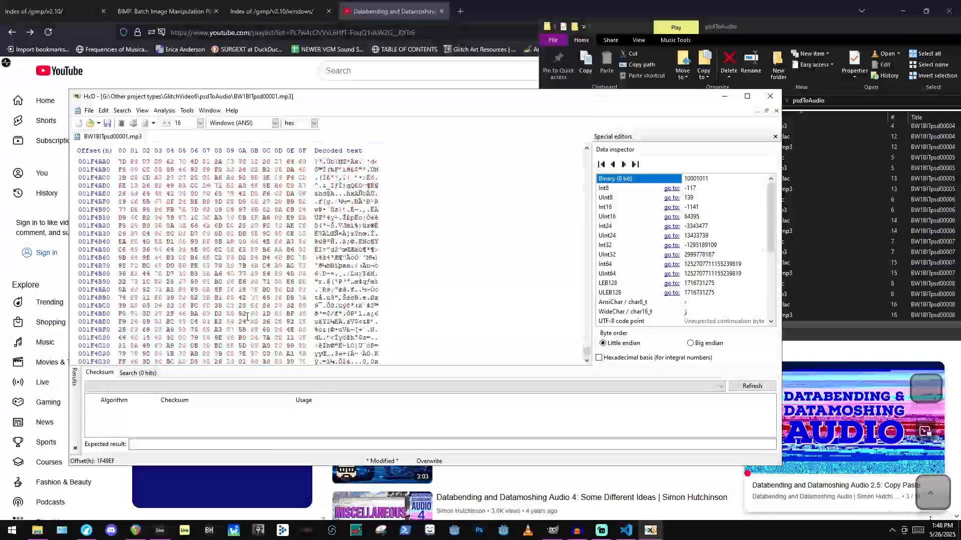
Overwrite individual bytes further down towards the end of the file, entering DA at about offset 1F5248.
left_click(242, 304)
key("ctrl+v")
scroll(214, 209, "down", 11)
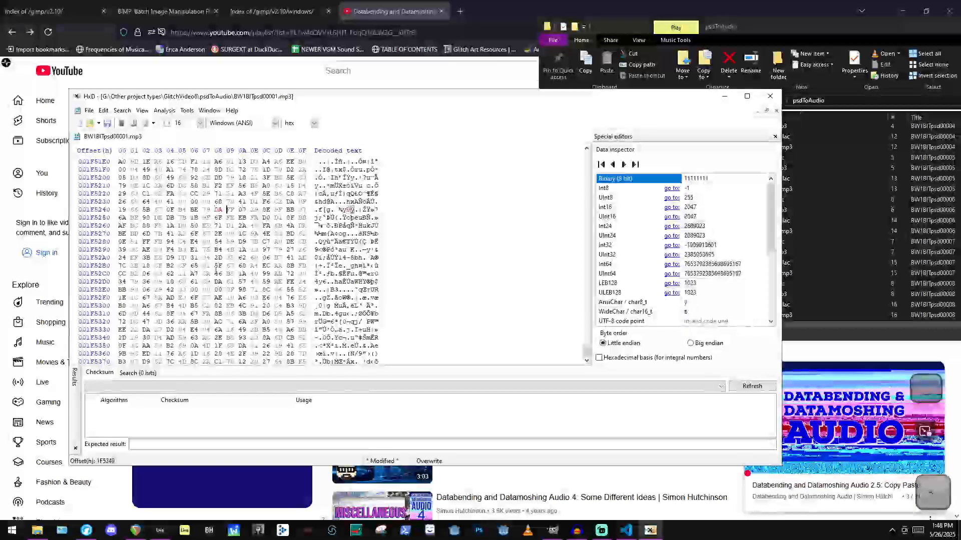
scroll(214, 209, "down", 11)
left_click(228, 234)
key("ctrl+v")
Copy the short block 1F5469-1F54BB and paste it three times in a row.
left_click_drag(228, 217, 264, 257)
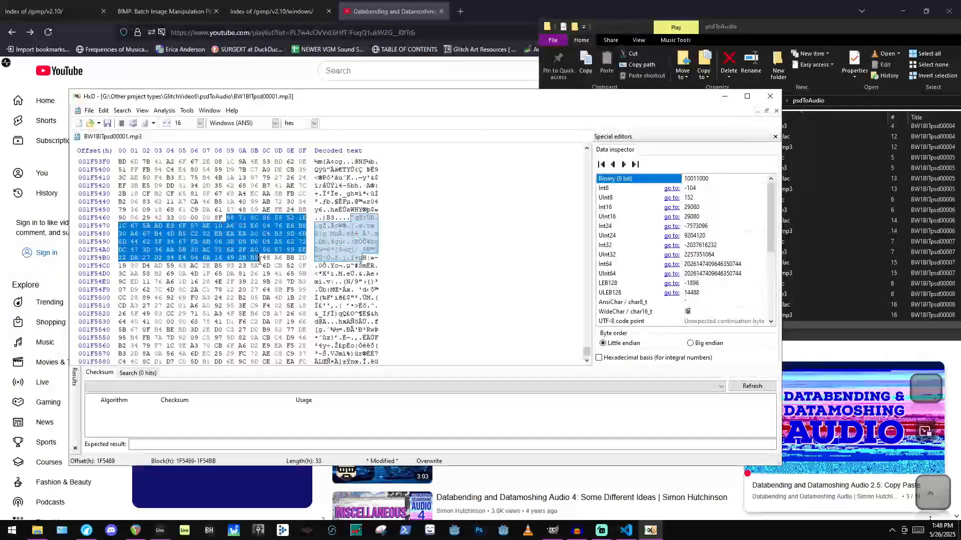
key("ctrl+c")
key("ctrl+v")
key("ctrl+v")
key("ctrl+v")
scroll(254, 287, "down", 10)
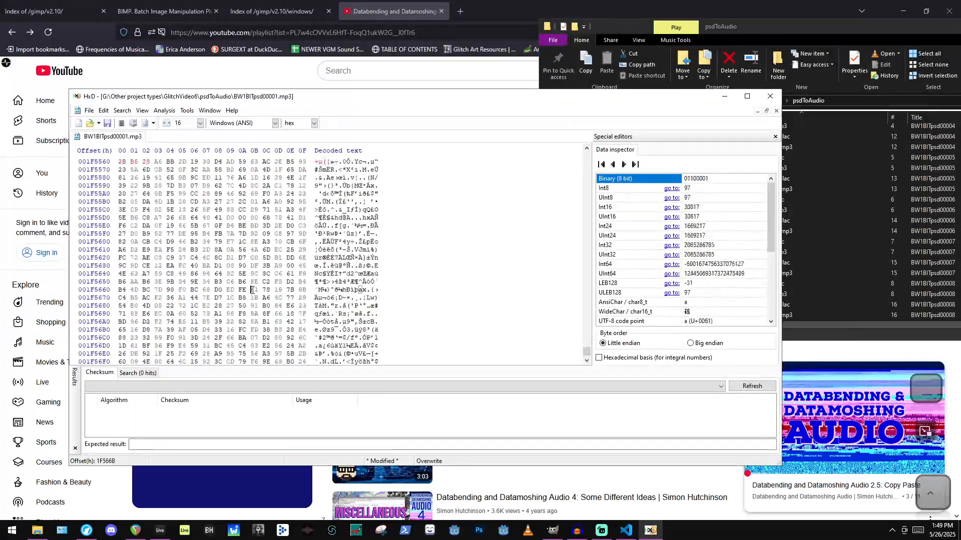
Edit the data around offsets 1F5A7C and 1F5C8C near the end of the file.
scroll(254, 286, "down", 18)
left_click(249, 307)
key("ctrl+v")
key("ctrl+v")
key("ctrl+v")
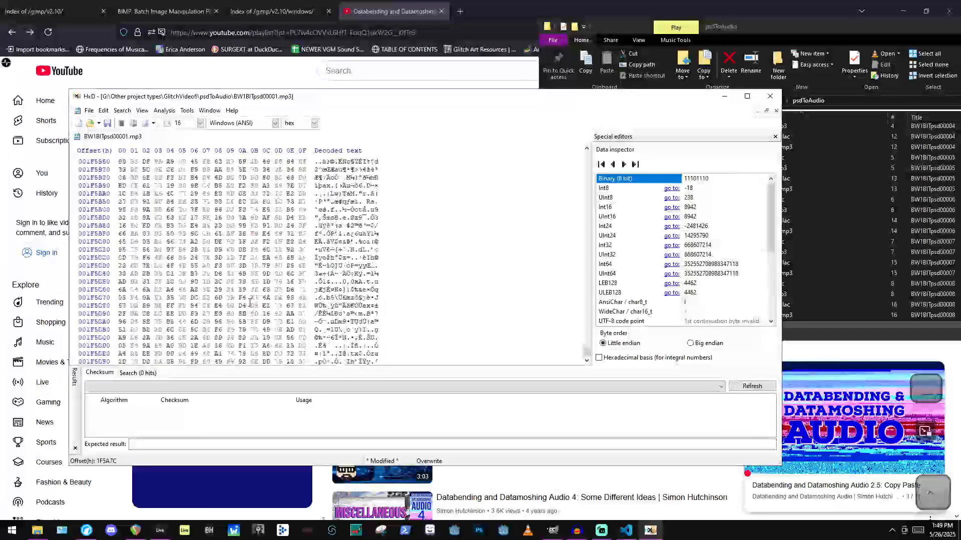
scroll(259, 312, "down", 15)
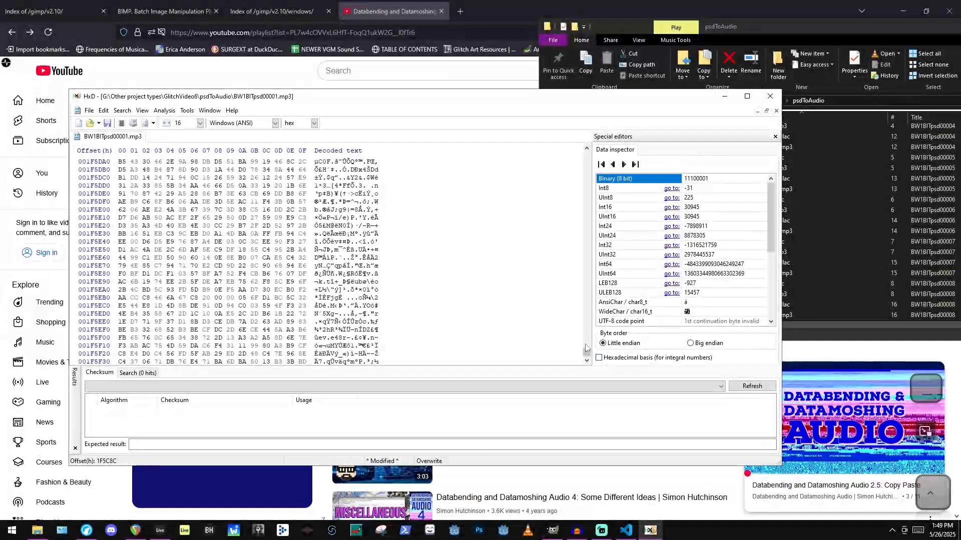
Go back to the middle of the file and overwrite the data from offset B6677 with FDA.
left_click_drag(589, 356, 587, 227)
left_click(205, 226)
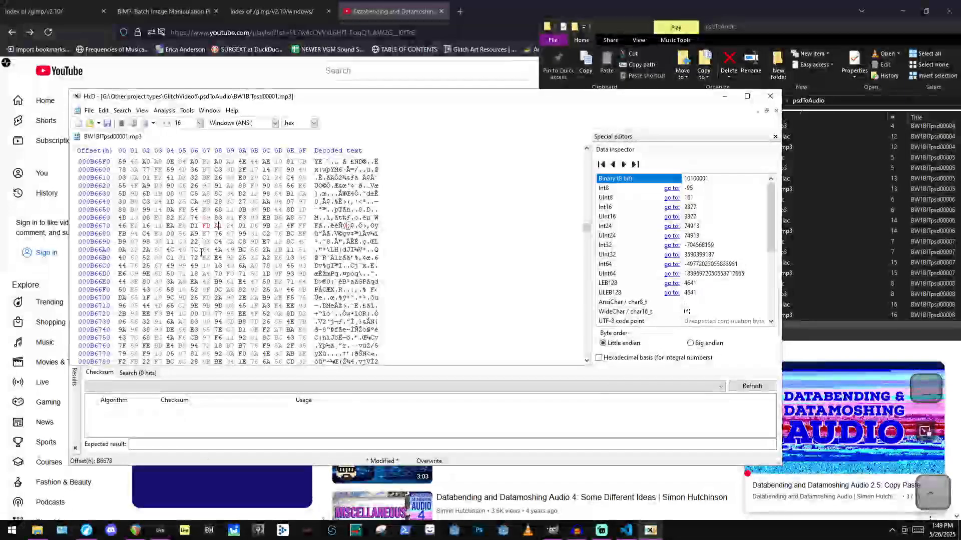
key("ctrl+v")
key("ctrl+v")
scroll(219, 274, "down", 13)
Overwrite a few bytes near offset B6A96 and enter 2E 51 2F from offset B6E79.
left_click(218, 275)
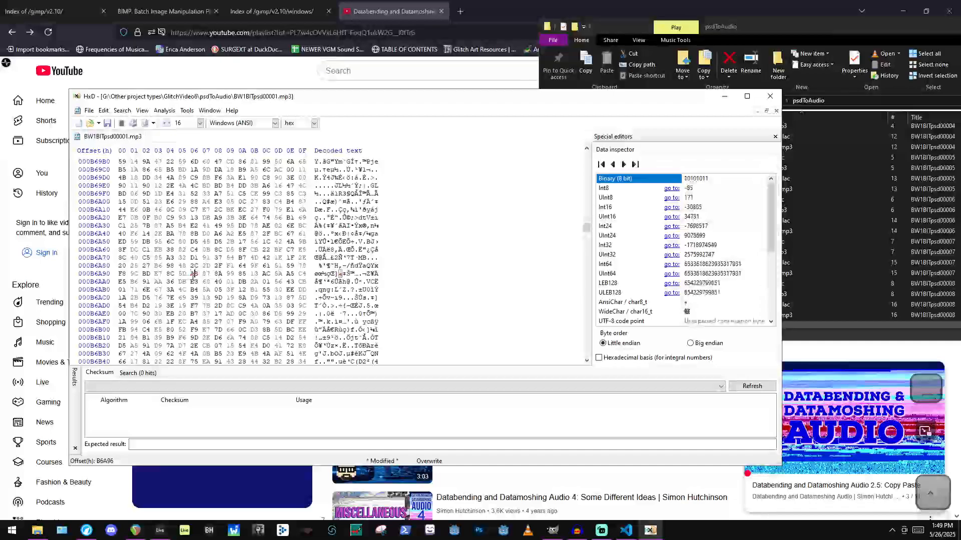
type("2e5")
scroll(218, 280, "down", 19)
left_click(221, 314)
type("2e5")
scroll(221, 315, "down", 15)
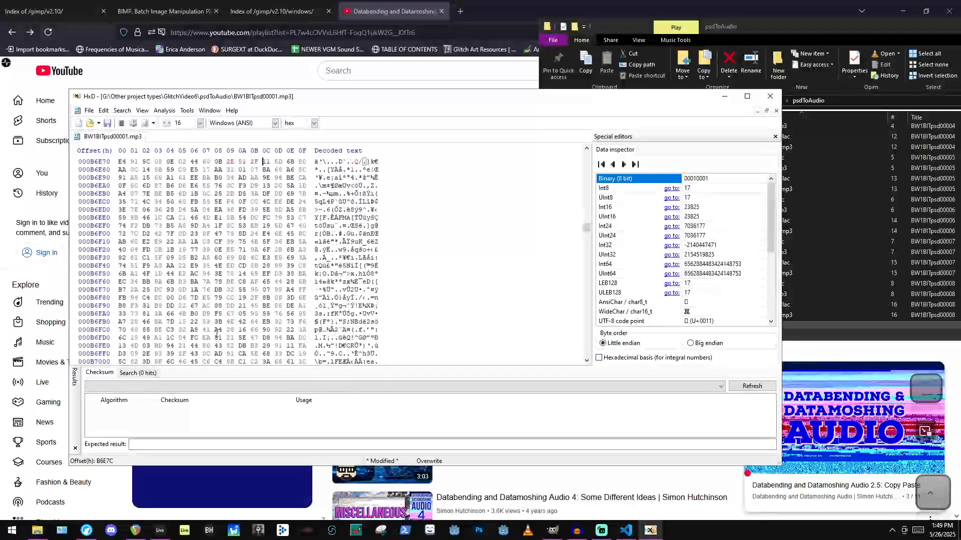
Overwrite bytes just before offset B7579 and enter DBA from offset B7789.
left_click(229, 315)
scroll(228, 315, "down", 11)
scroll(228, 315, "down", 16)
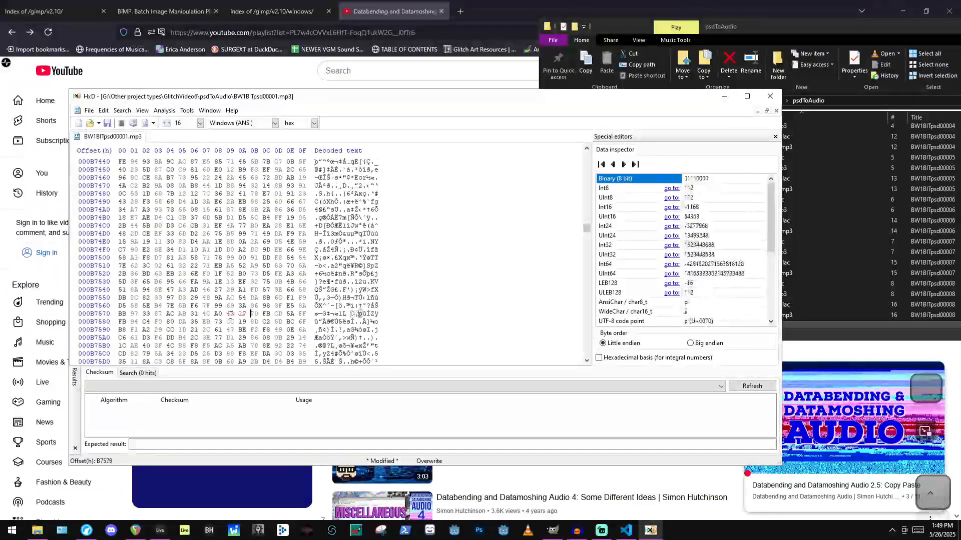
left_click(230, 314)
type("dba")
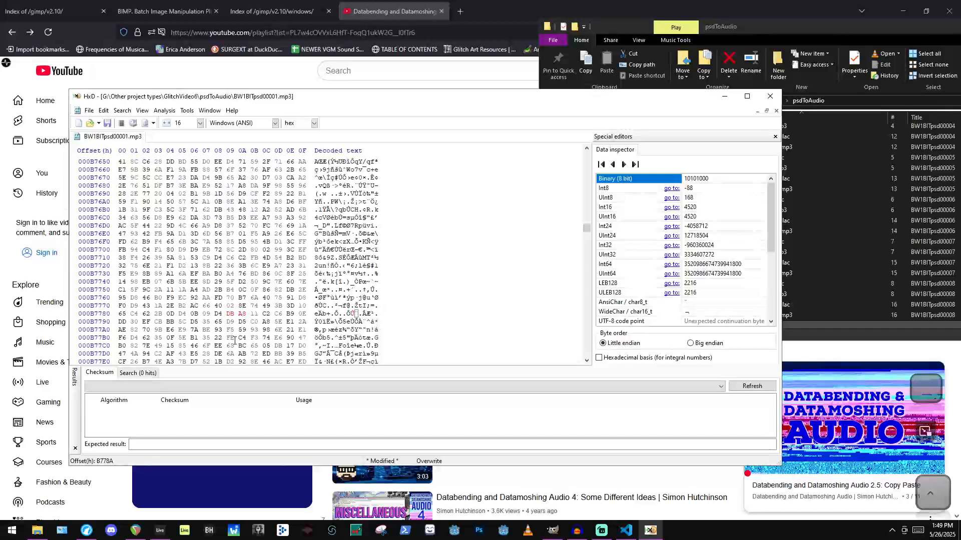
Save the hex-edited MP3, then switch to File Explorer and locate BW1BITpsd00001.mp3 in the psdToAudio folder.
key("ctrl+s")
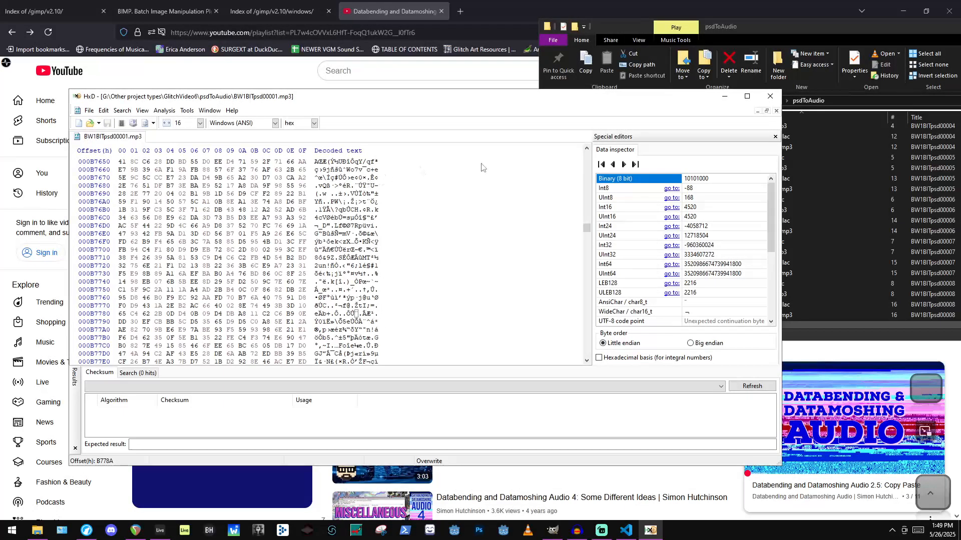
left_click(627, 69)
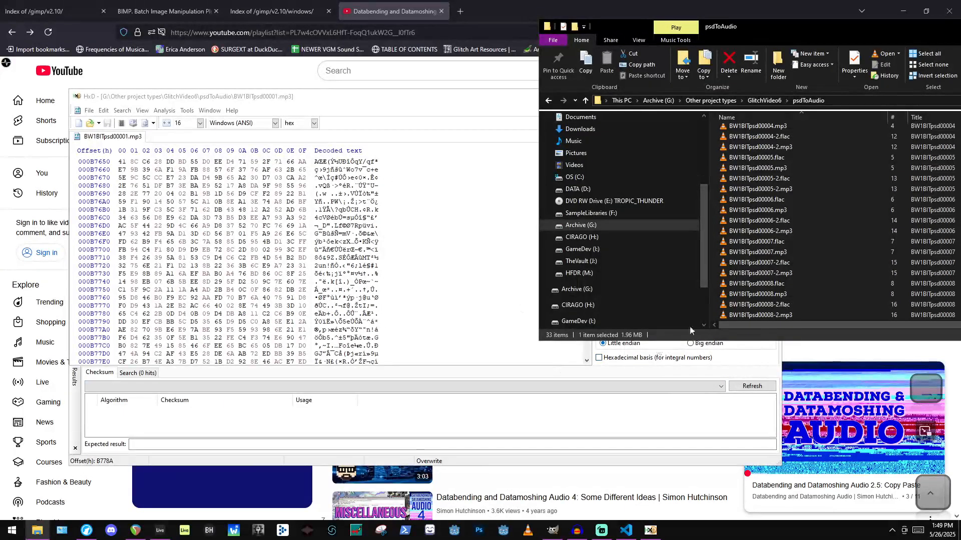
scroll(816, 271, "up", 5)
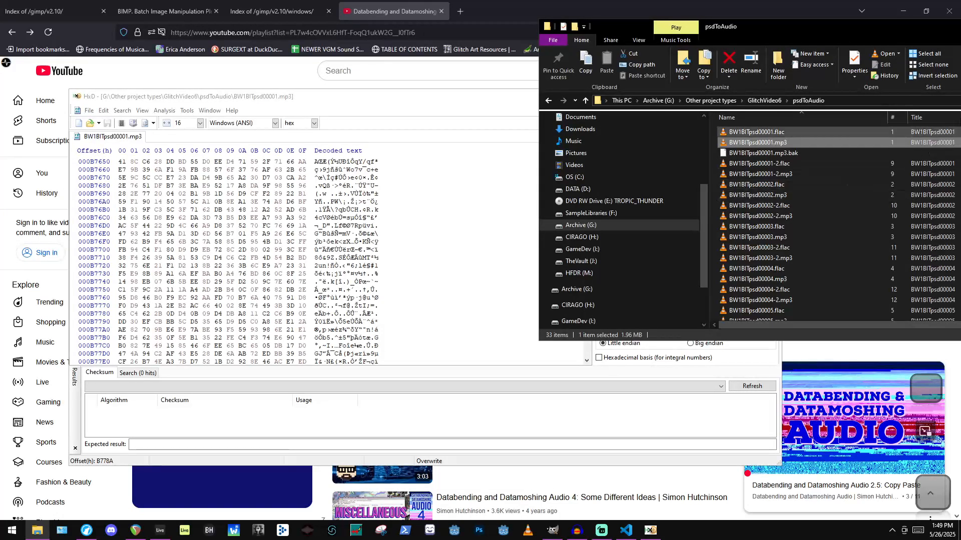
left_click_drag(750, 26, 483, 66)
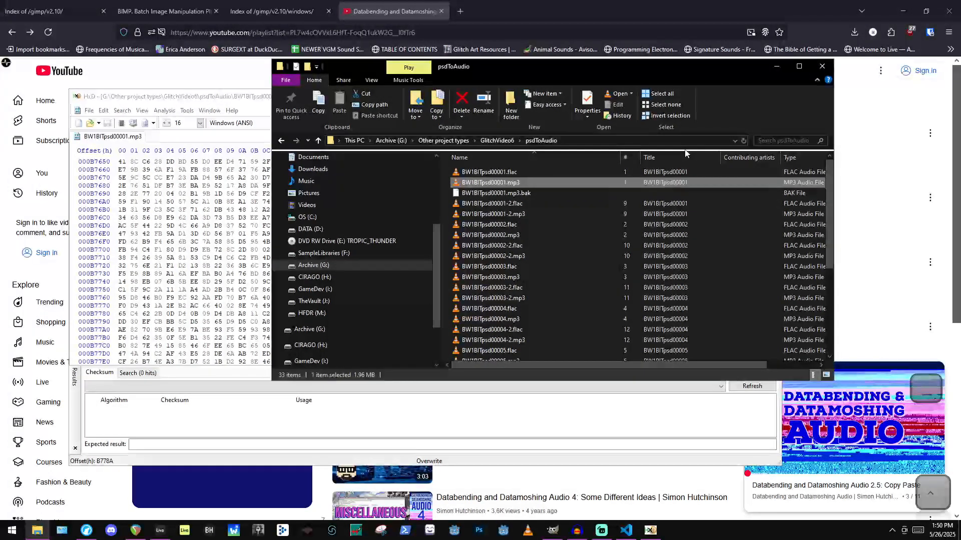
left_click(63, 535)
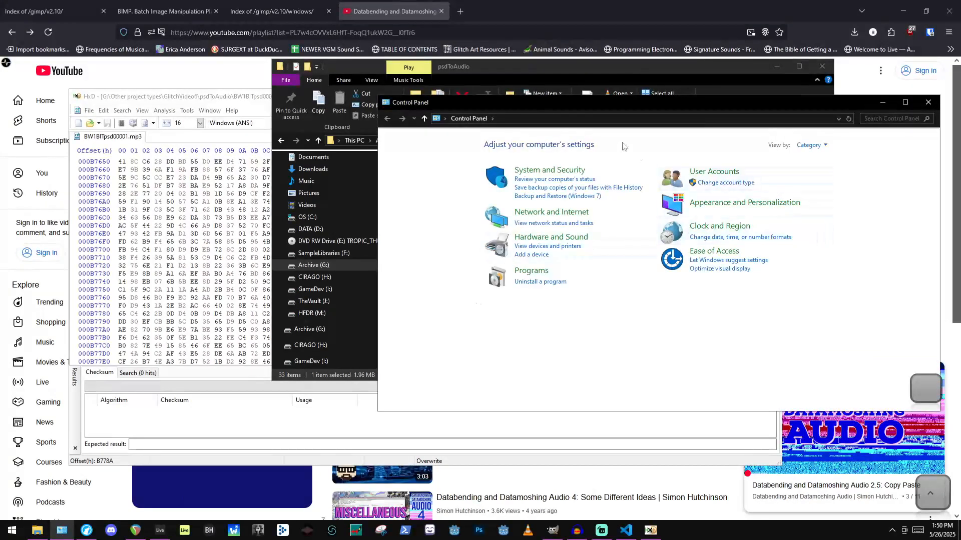
left_click(518, 117)
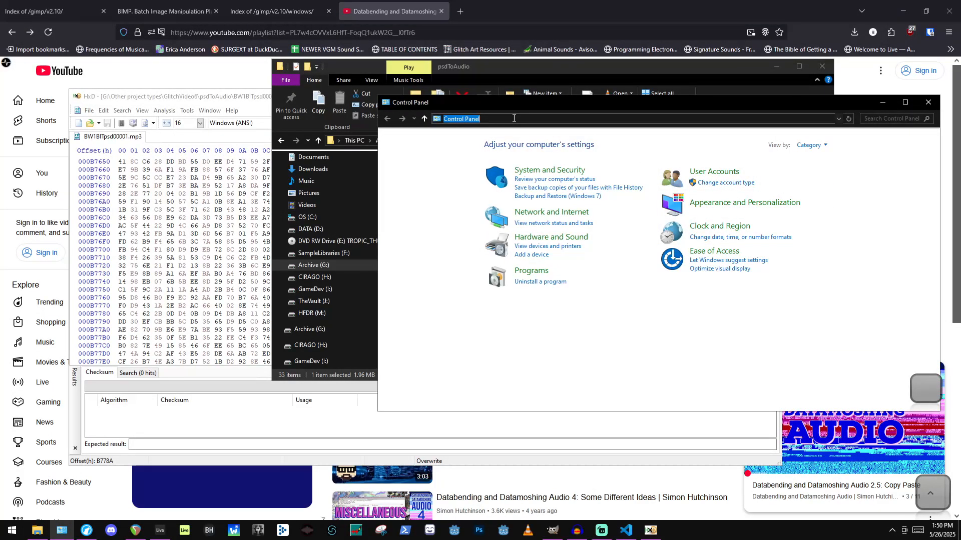
type("C")
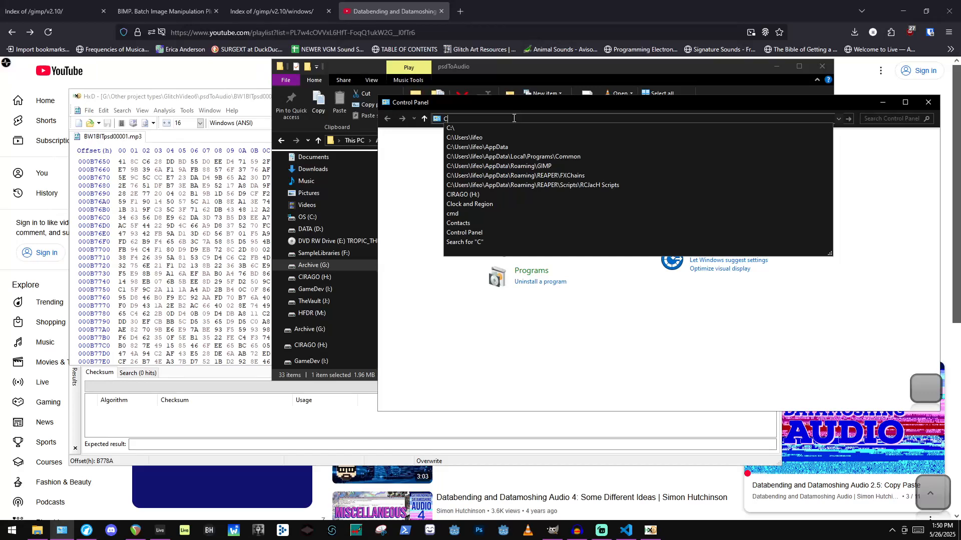
left_click(514, 128)
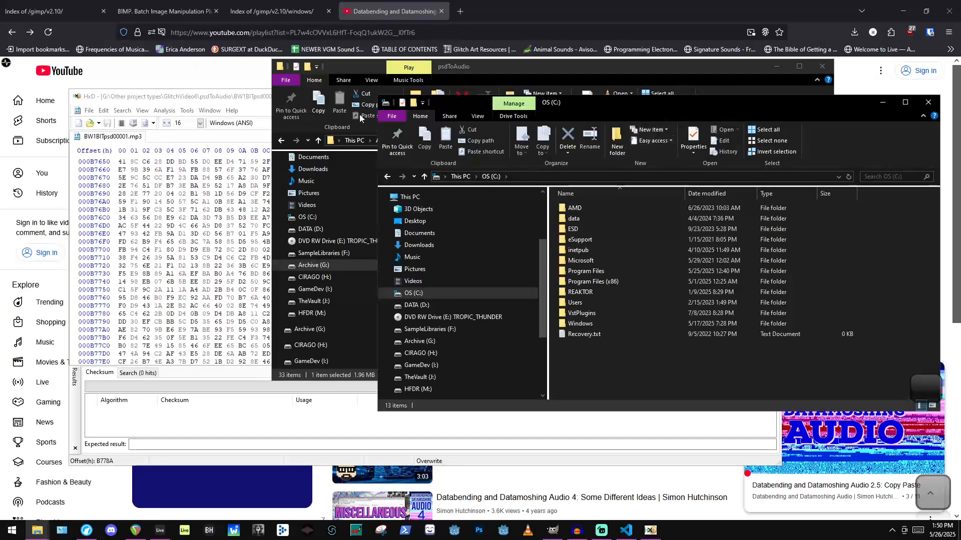
left_click(61, 530)
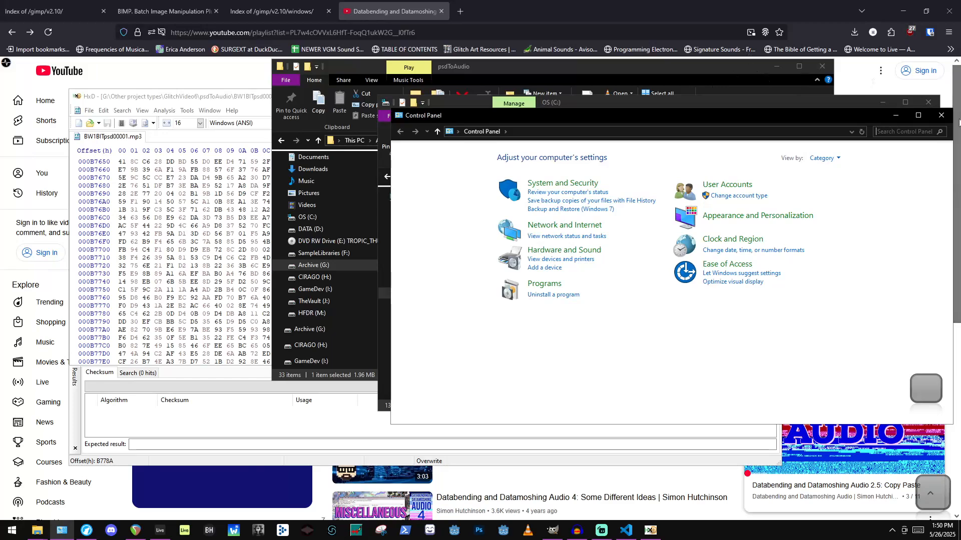
left_click(940, 115)
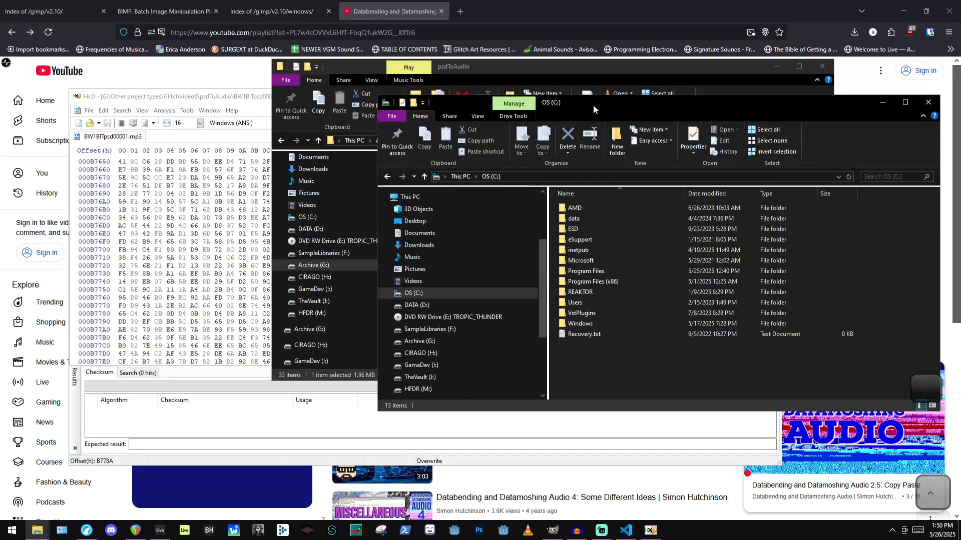
left_click_drag(593, 104, 477, 104)
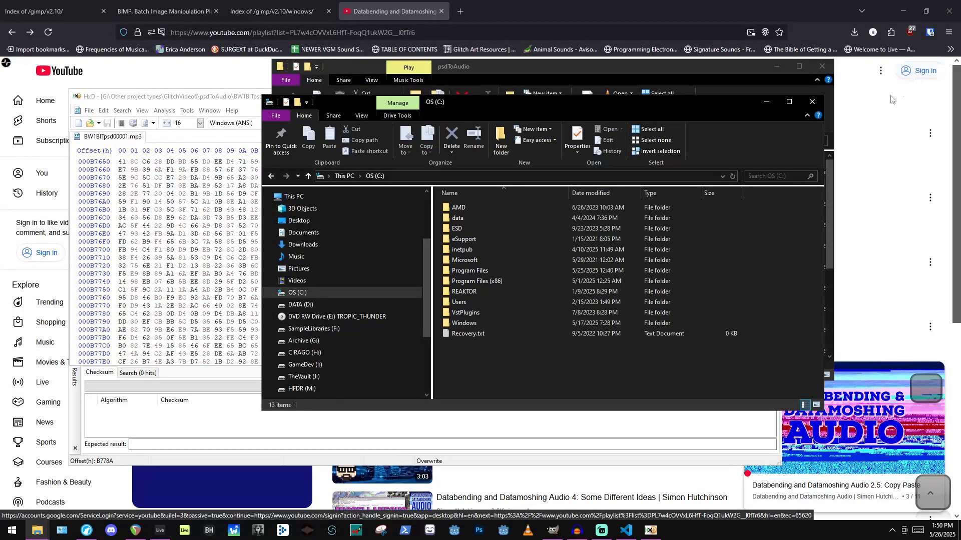
left_click(812, 102)
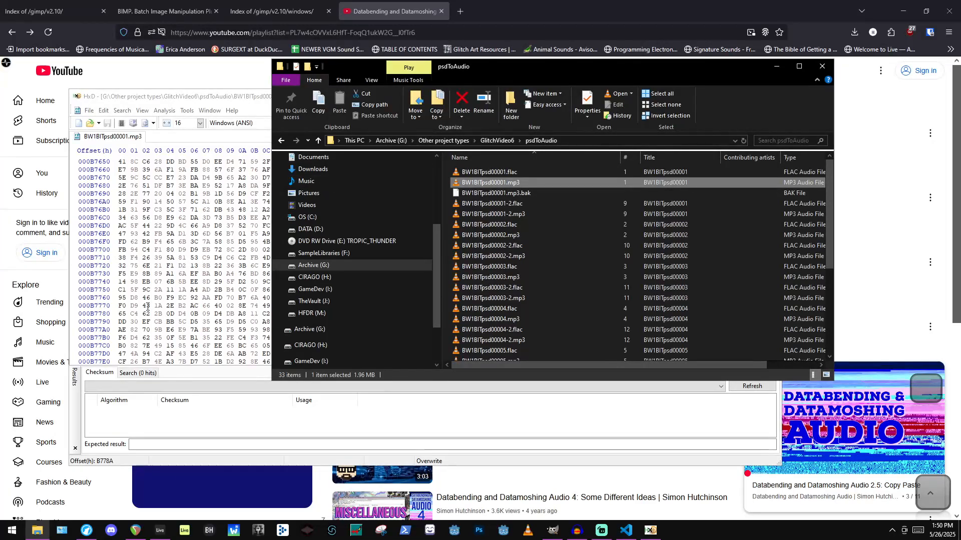
scroll(548, 288, "down", 6)
scroll(202, 208, "down", 11)
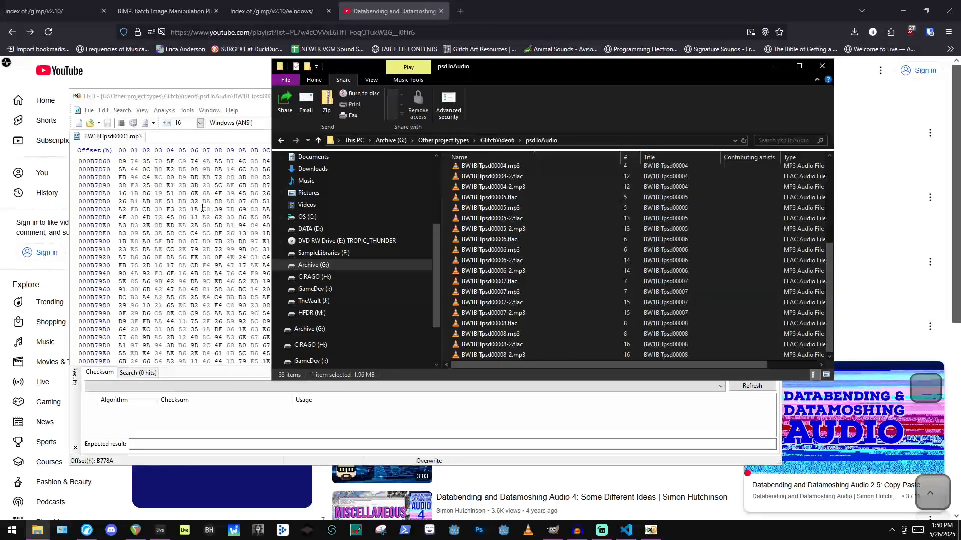
scroll(197, 213, "down", 20)
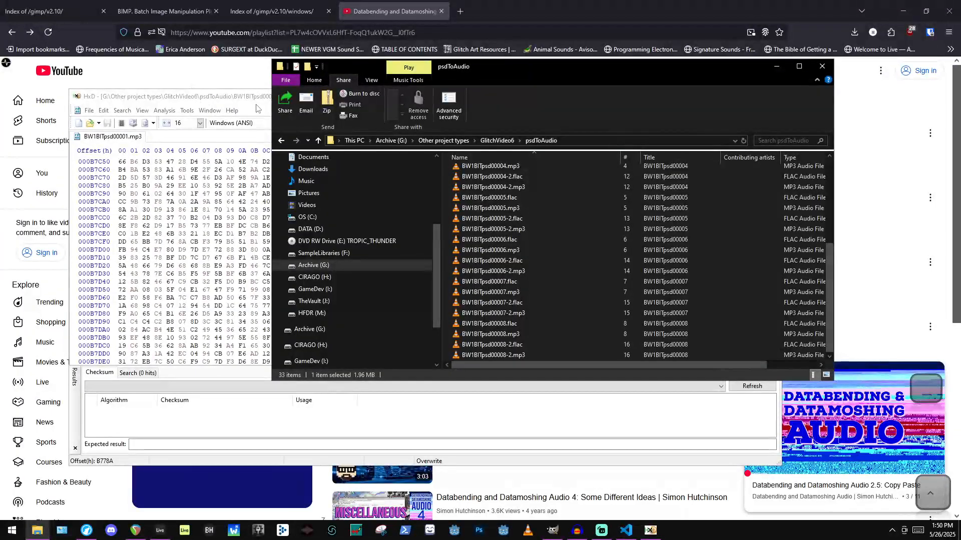
scroll(607, 226, "up", 5)
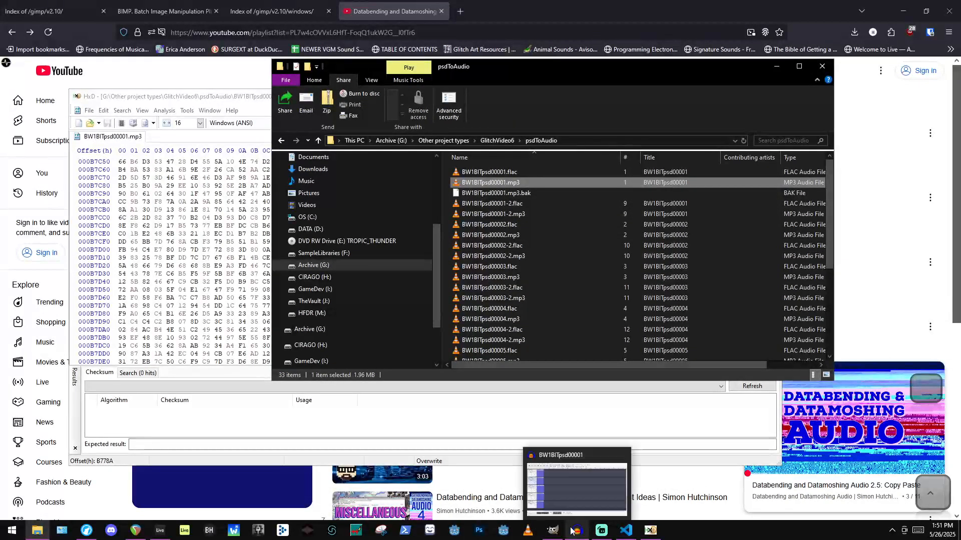
Switch to REAPER and insert BW1BITpsd00001.mp3 from the psdToAudio folder on empty track 19 below Episode6, starting at about 0:54.5.
left_click(139, 531)
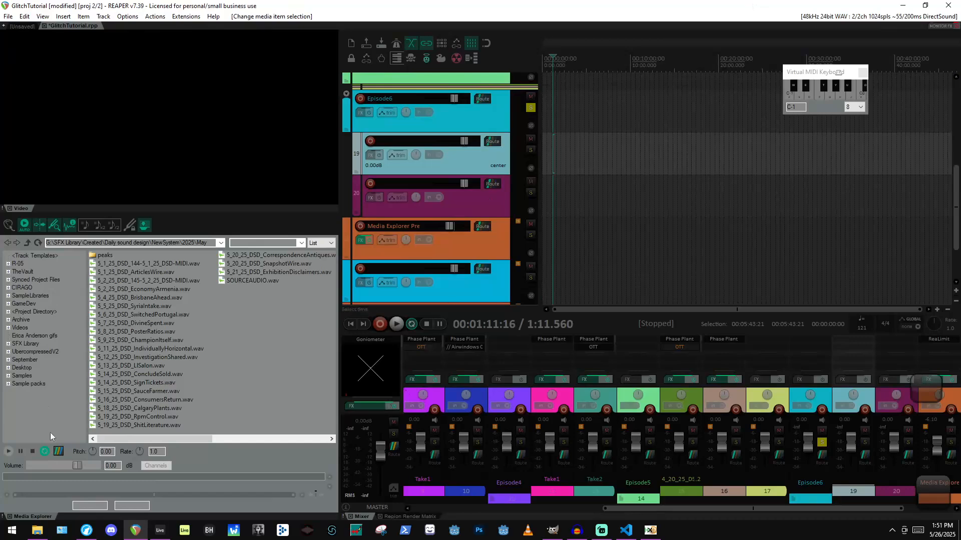
left_click(36, 532)
left_click_drag(505, 145, 372, 245)
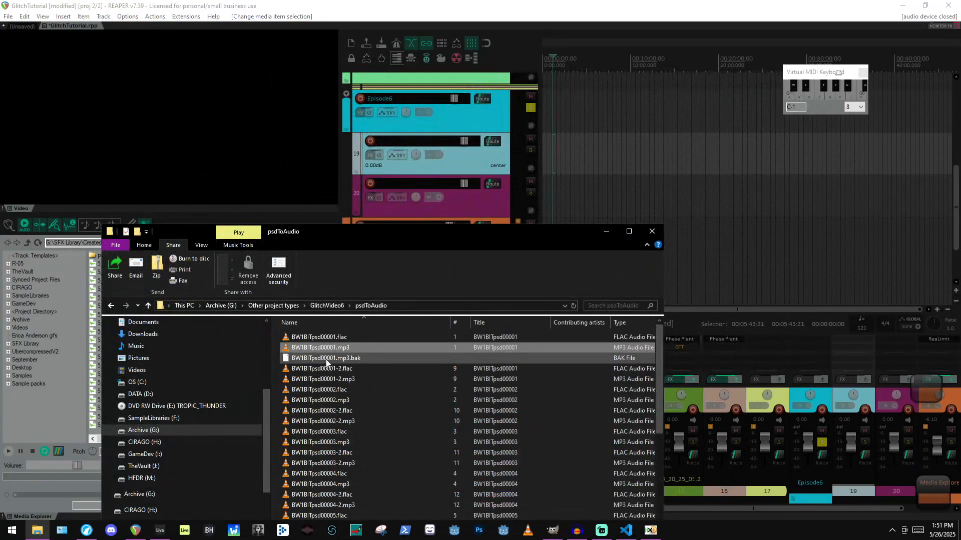
left_click_drag(332, 350, 699, 153)
scroll(705, 155, "up", 5)
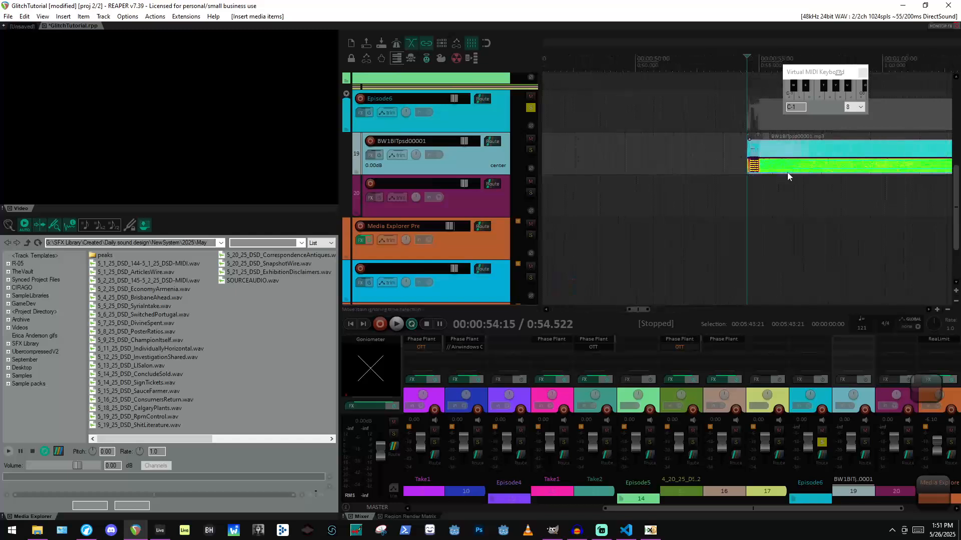
Solo the BW1BITpsd00001 track and add the ReaLimit (Cockos) limiter to its effects.
left_click(380, 152)
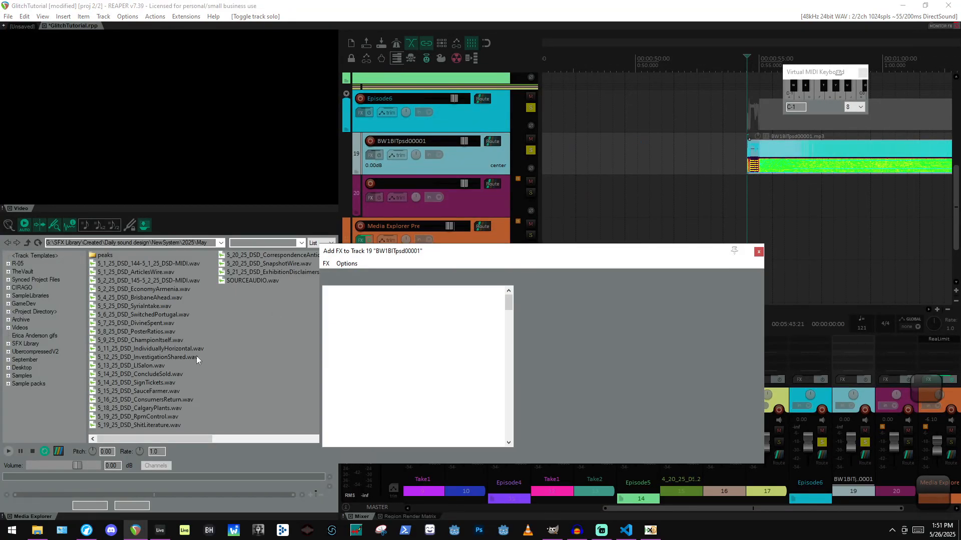
scroll(248, 342, "right", 2)
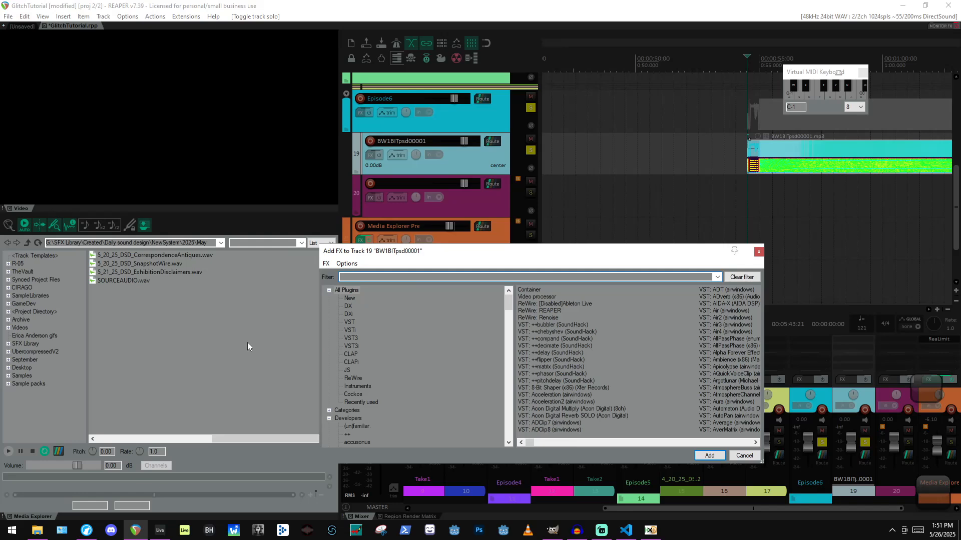
type("limit")
key("Down")
key("Down")
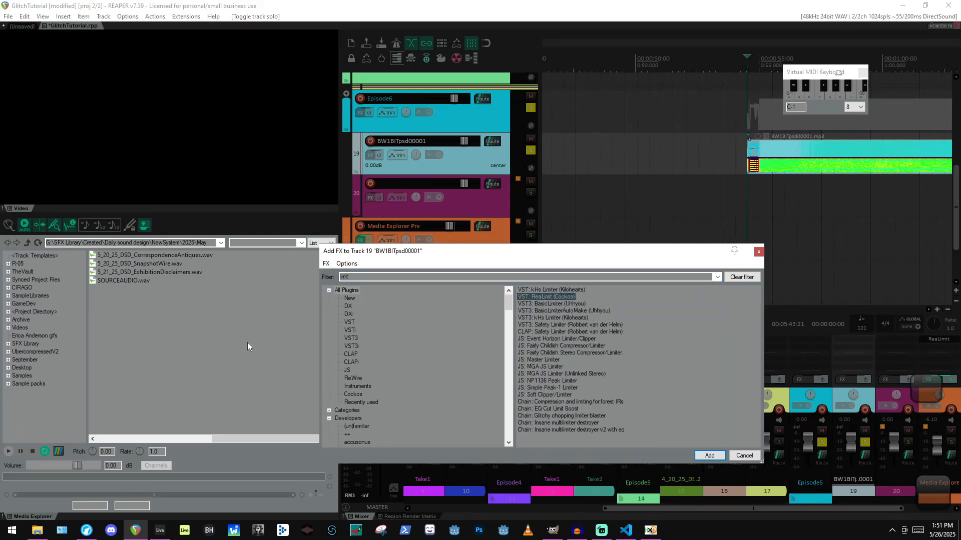
key("Return")
Play the datamoshed MP3 from its start, then listen from just before the first glitch near 1:14.
key("space")
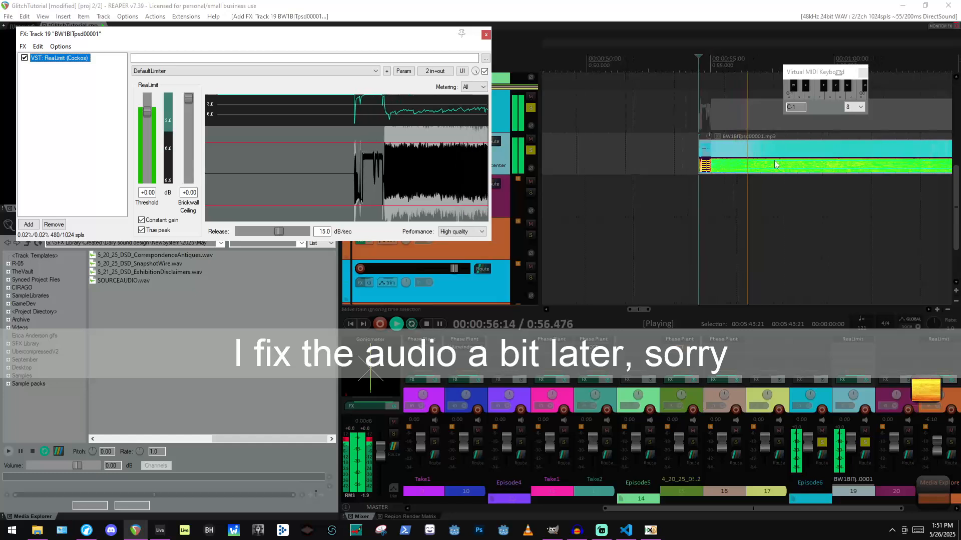
scroll(691, 180, "down", 5)
scroll(691, 180, "up", 3)
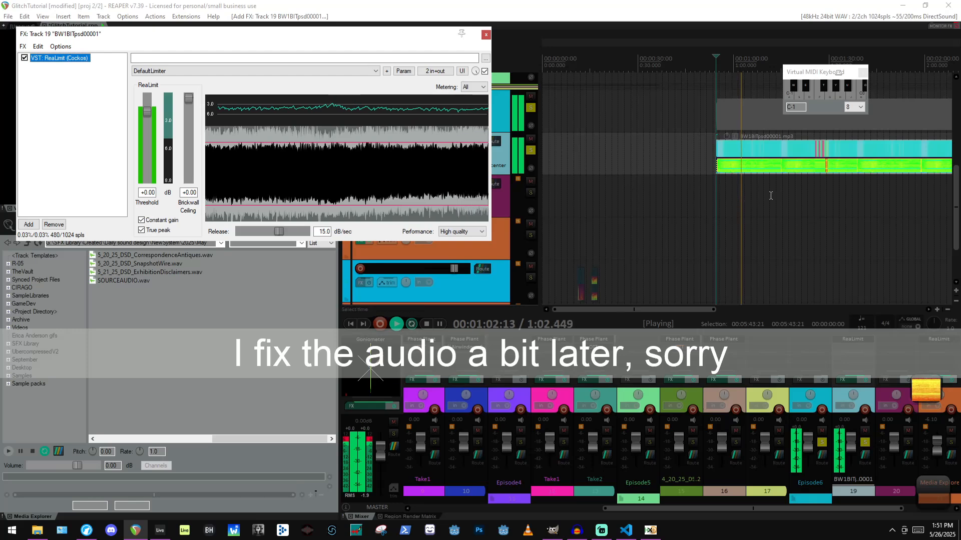
scroll(845, 142, "up", 4)
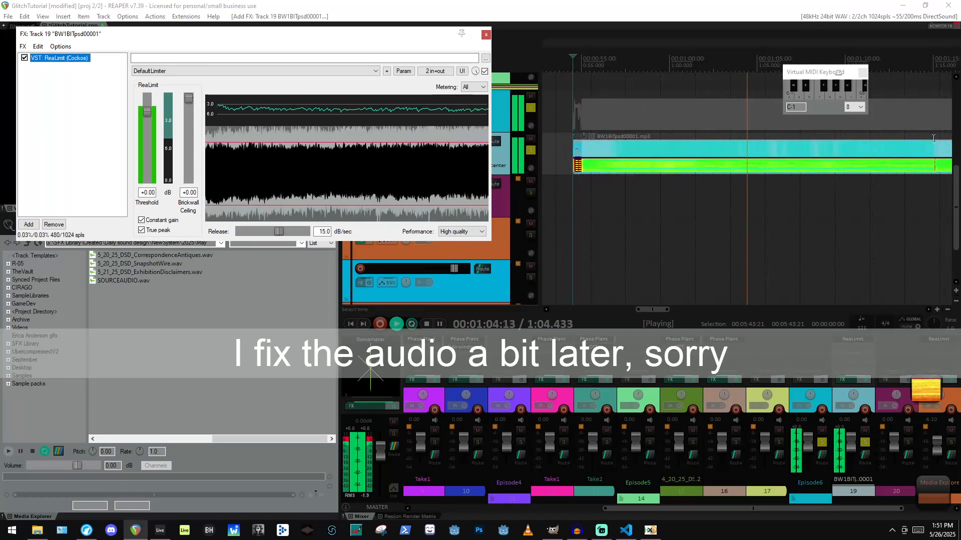
left_click(907, 154)
key("space")
key("space")
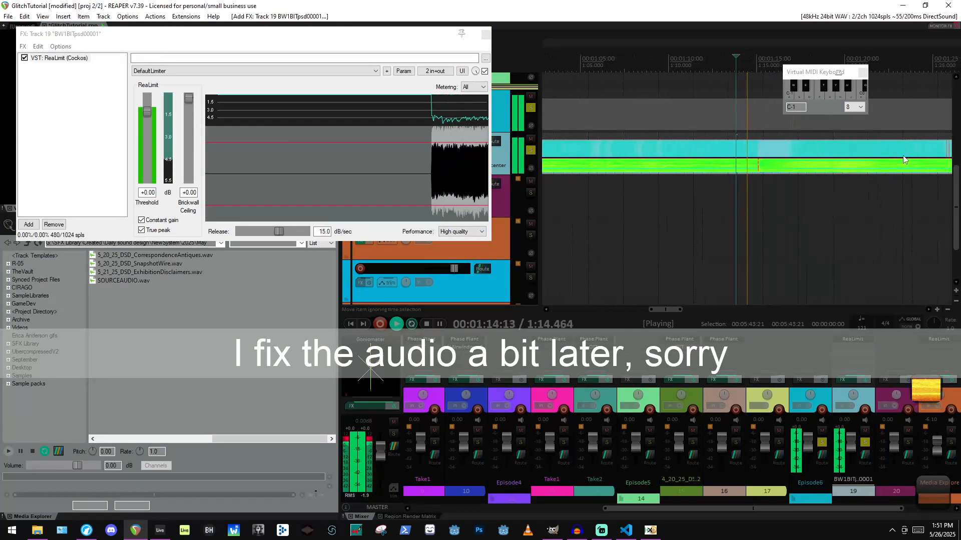
Zoom in on the repeating glitch section around 1:26 to 1:30 and play it from its beginning.
scroll(771, 176, "down", 3)
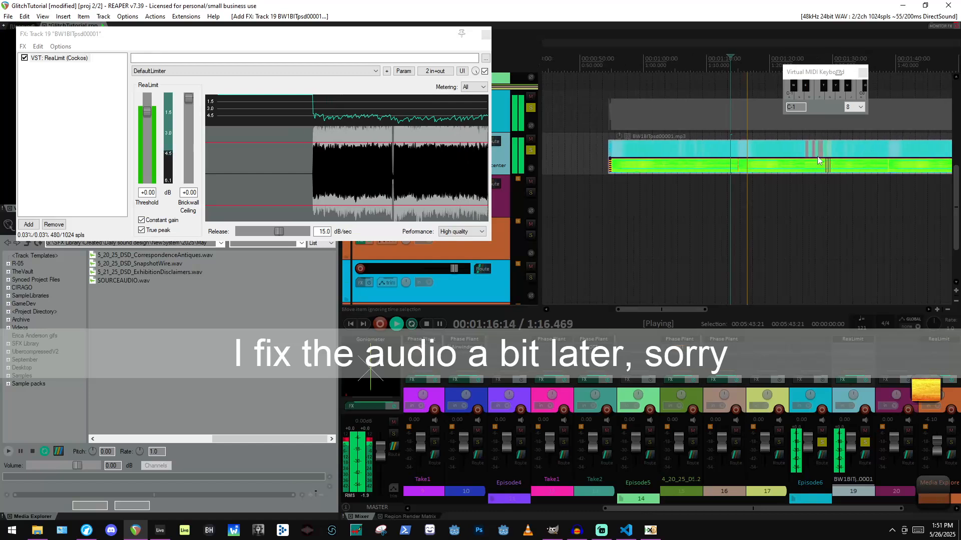
scroll(813, 160, "up", 6)
key("space")
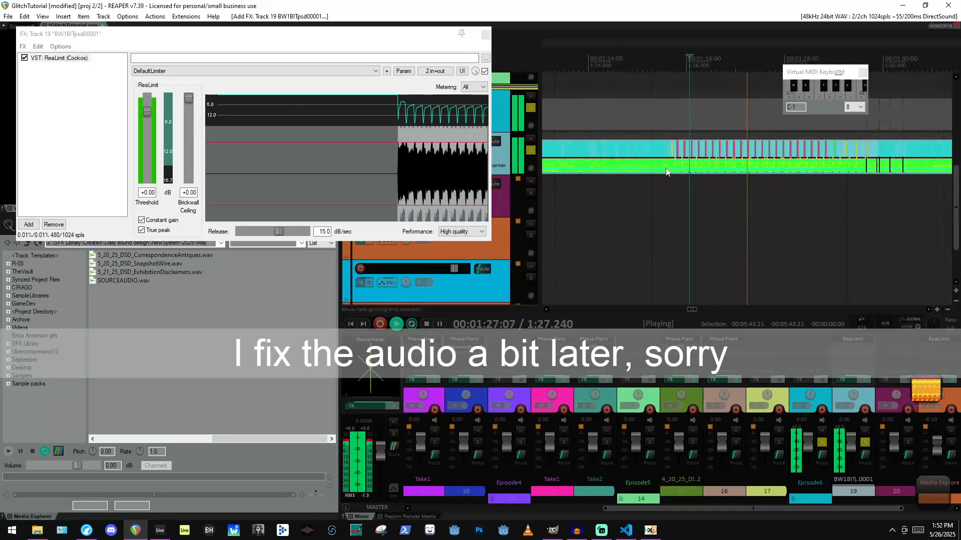
left_click(628, 159)
key("space")
key("space")
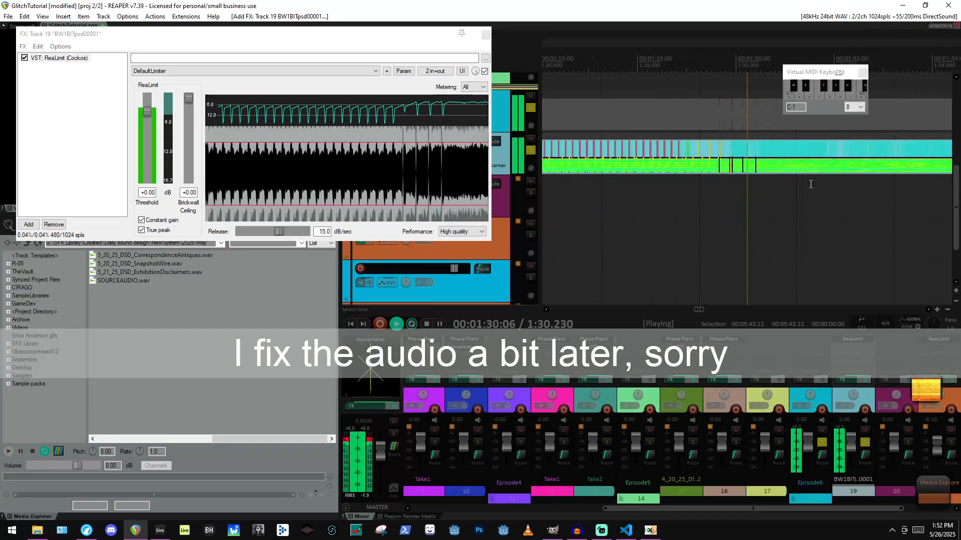
Listen to the glitches near 1:58 and 2:30 in the rest of the MP3, then stop playback.
scroll(790, 175, "down", 6)
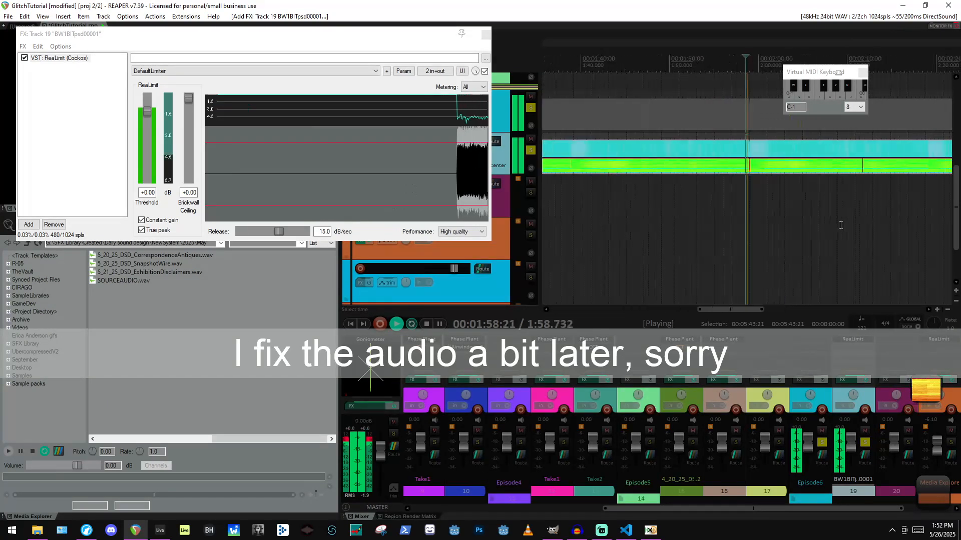
scroll(810, 240, "up", 5)
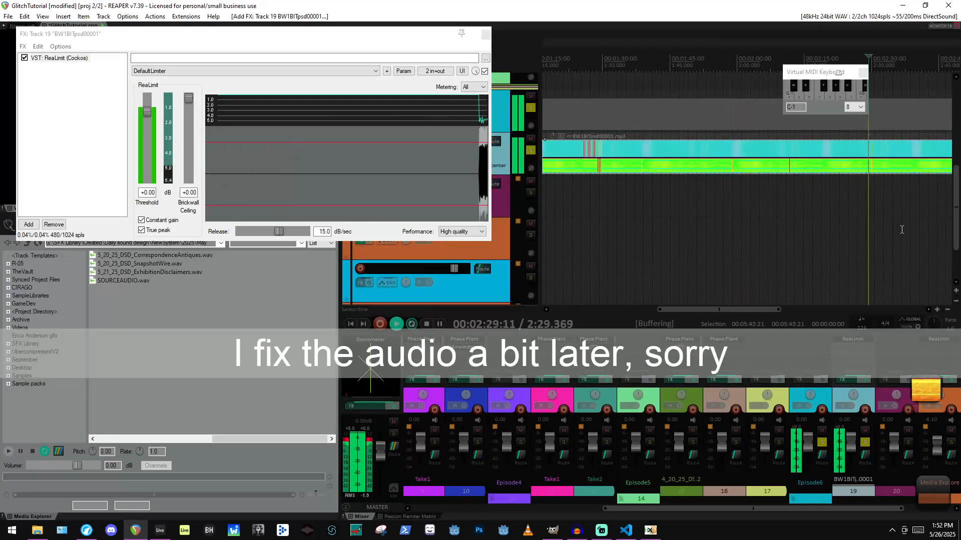
scroll(902, 229, "up", 6)
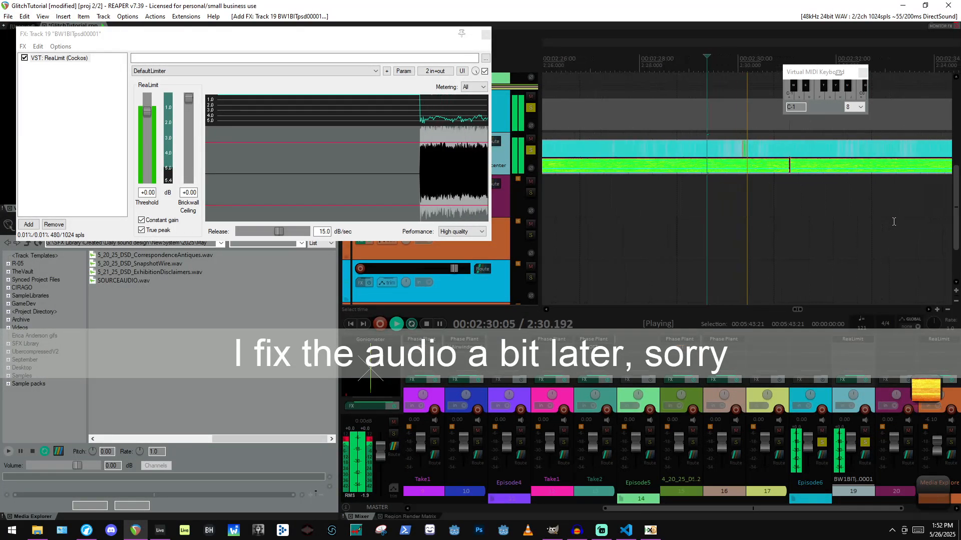
scroll(852, 172, "down", 6)
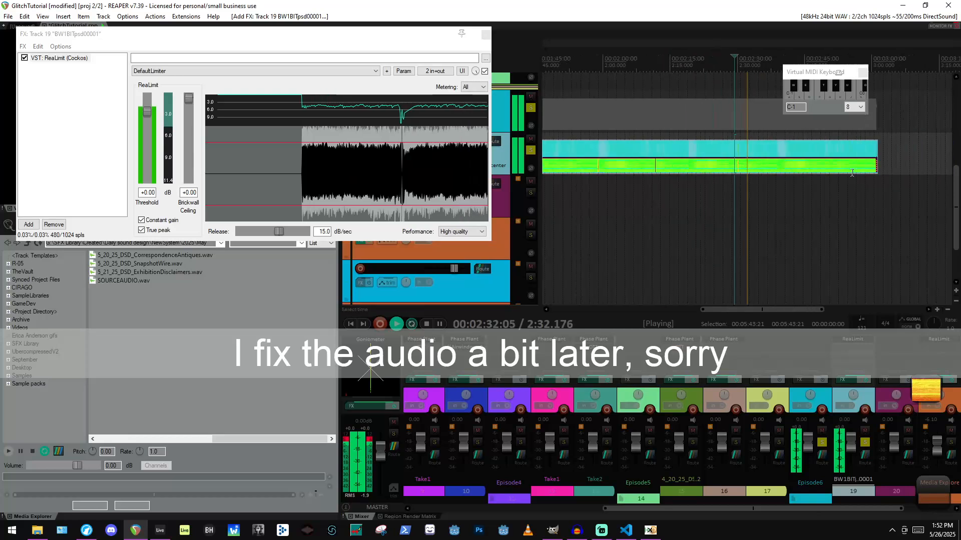
key("space")
Zoom in on the glitch just after 2:30 and replay it up close.
scroll(851, 168, "up", 6)
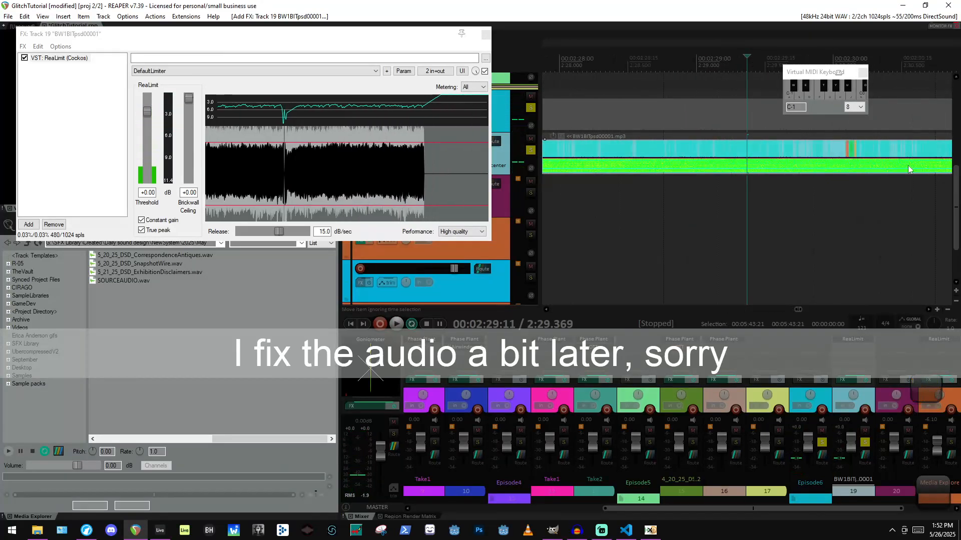
scroll(881, 169, "down", 1)
left_click(854, 174)
key("space")
scroll(831, 182, "up", 5)
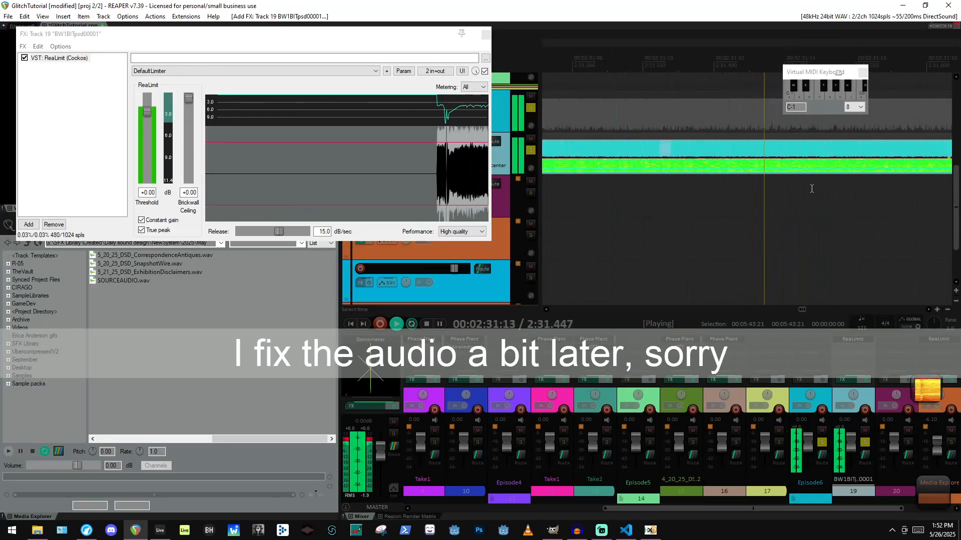
key("space")
scroll(757, 188, "up", 2)
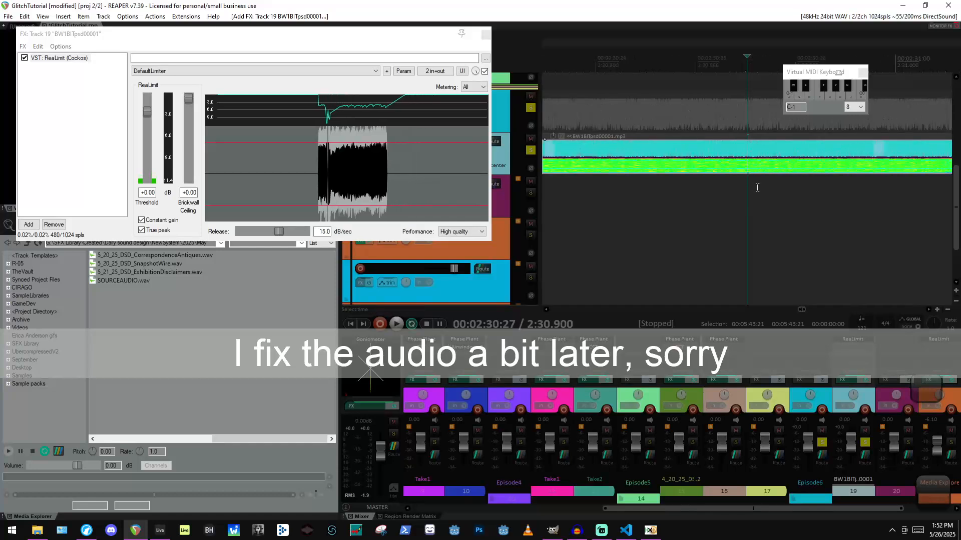
Listen to the glitch section of the MP3 around 2:54, then stop playback.
scroll(782, 173, "down", 10)
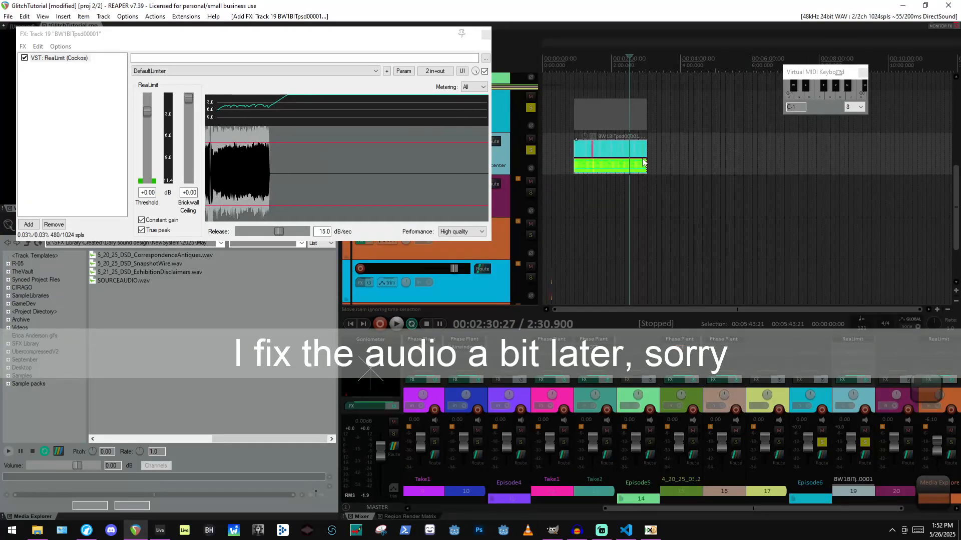
scroll(644, 162, "up", 10)
left_click(714, 165)
key("space")
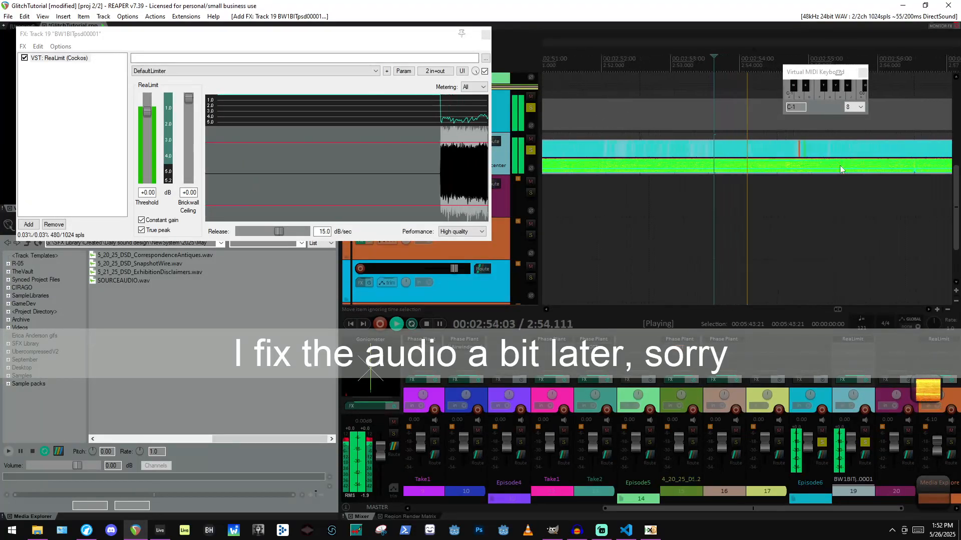
key("space")
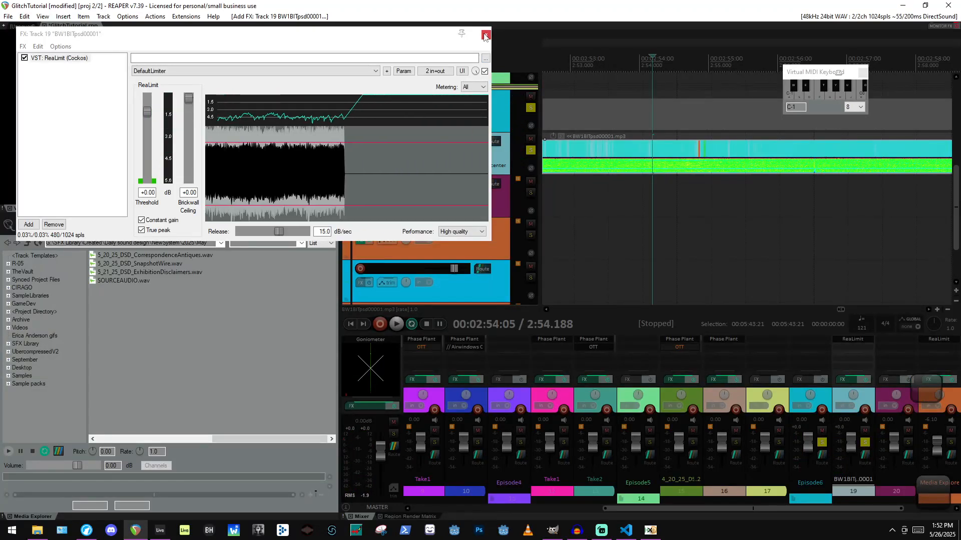
Close the ReaLimit effects window and delete the datamoshed MP3 item from track 19.
left_click(485, 35)
left_click(598, 191)
key("Delete")
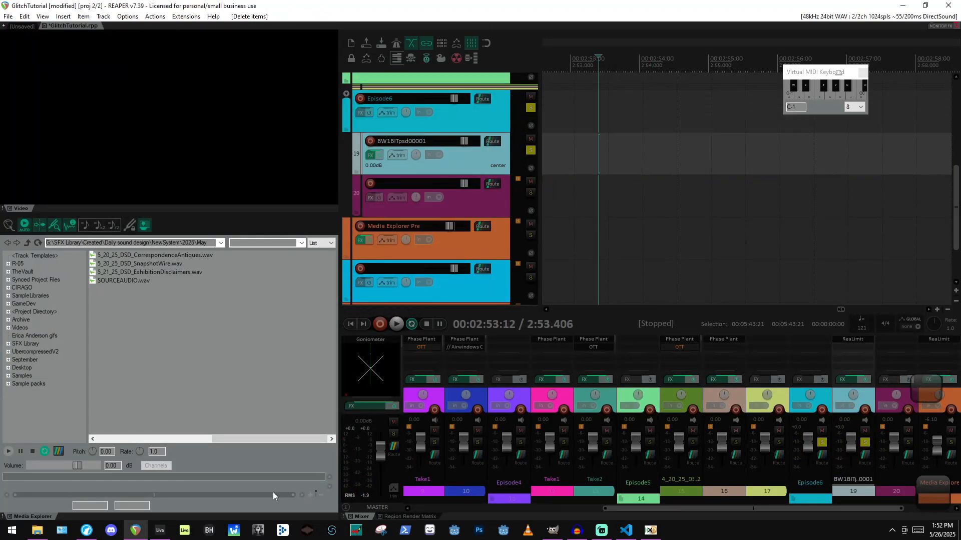
Switch to the psdToAudio folder in File Explorer and preview BW1BITpsd00002.mp3 and BW1BITpsd00003.flac in VLC.
left_click(38, 530)
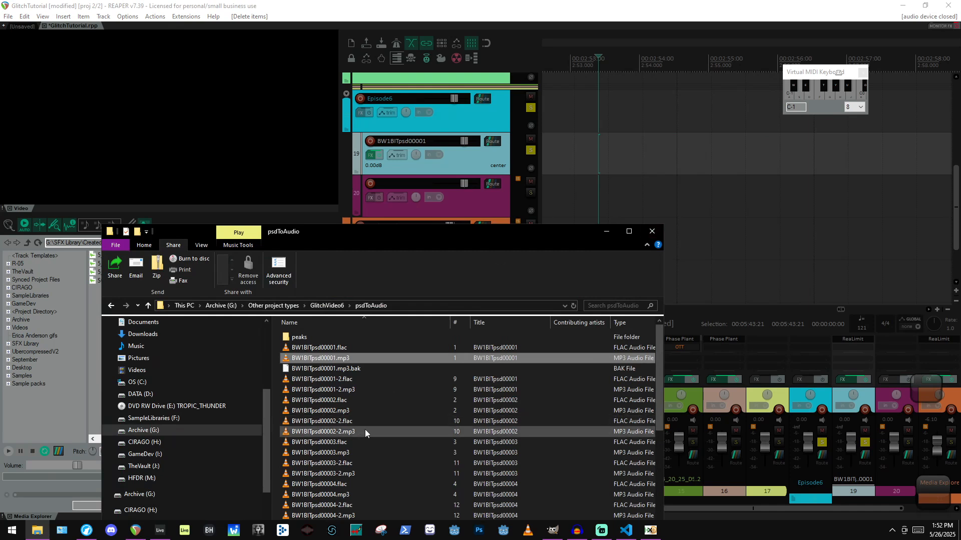
left_click(346, 413)
double_click(331, 411)
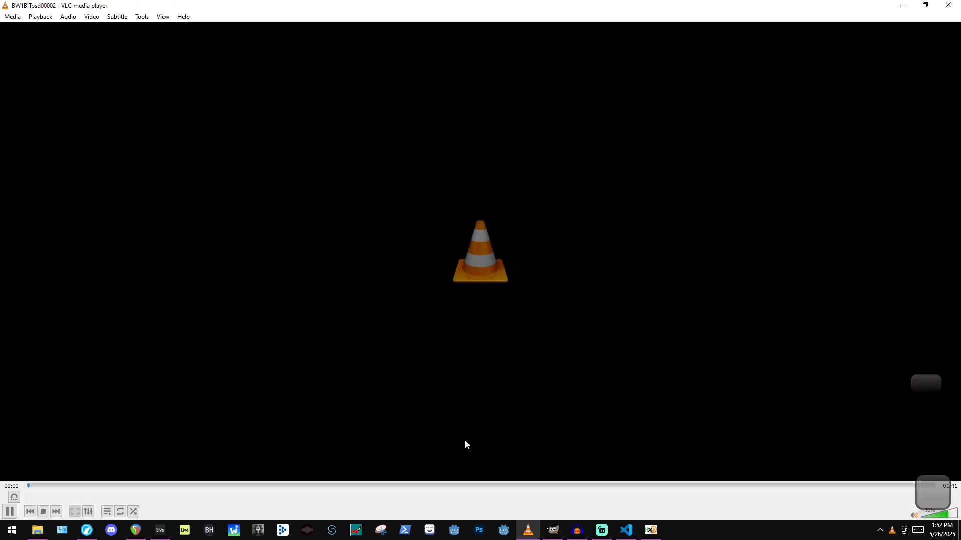
key("ctrl+q")
scroll(398, 425, "down", 1)
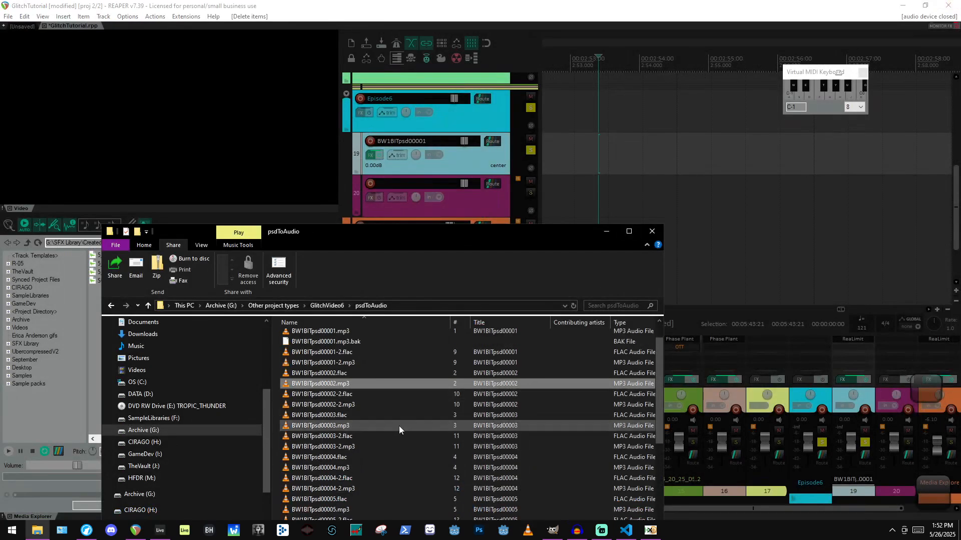
left_click(335, 416)
double_click(334, 417)
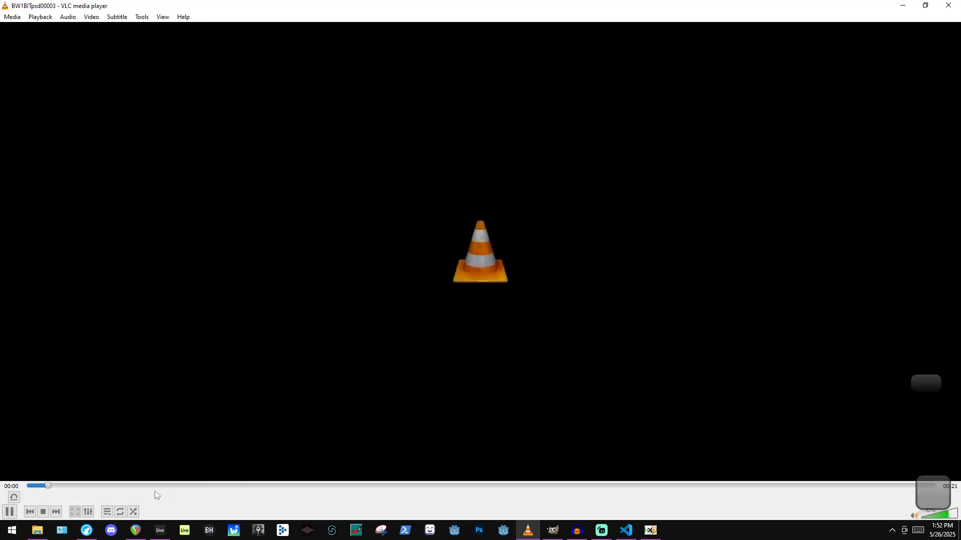
key("ctrl+q")
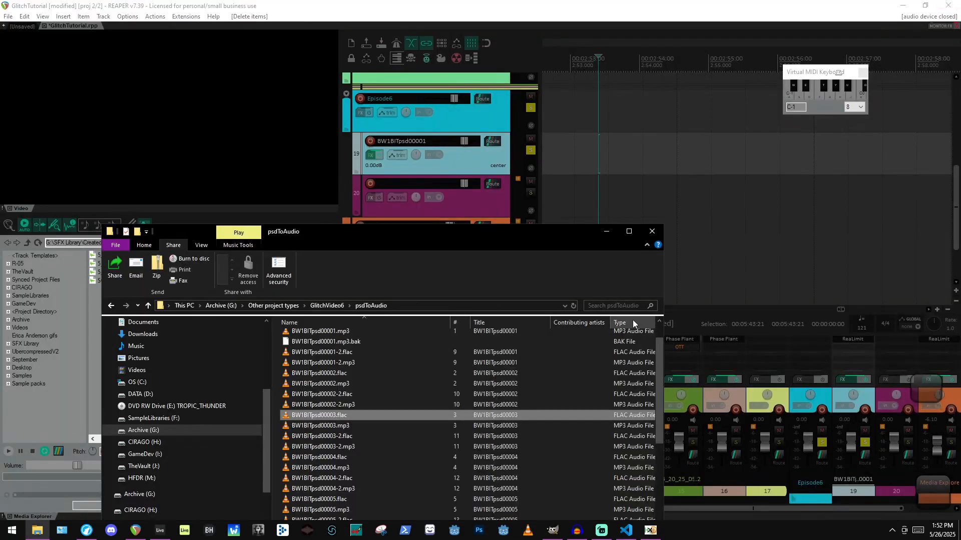
Preview BW1BITpsd00005-2.mp3 from the psdToAudio folder in VLC, then close the player.
left_click_drag(439, 225, 477, 58)
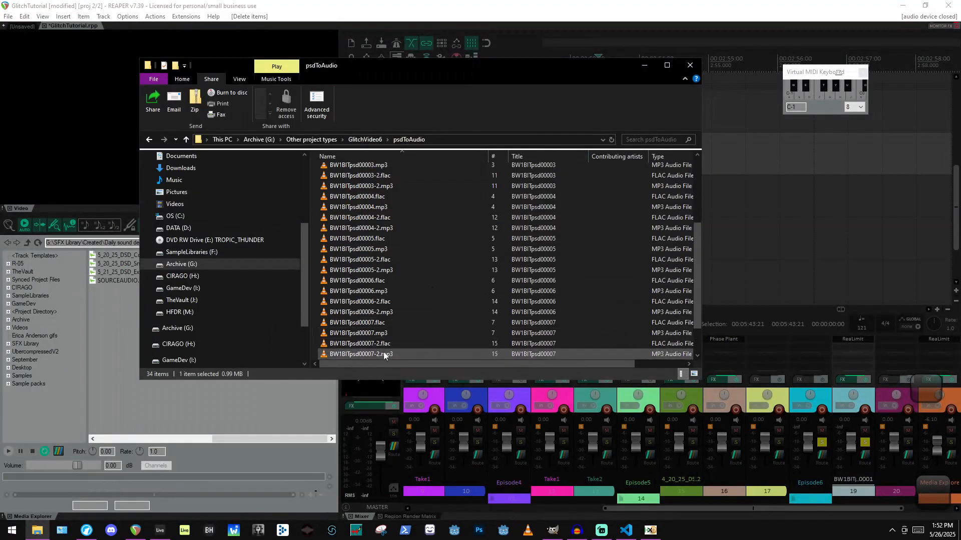
left_click(374, 273)
double_click(374, 273)
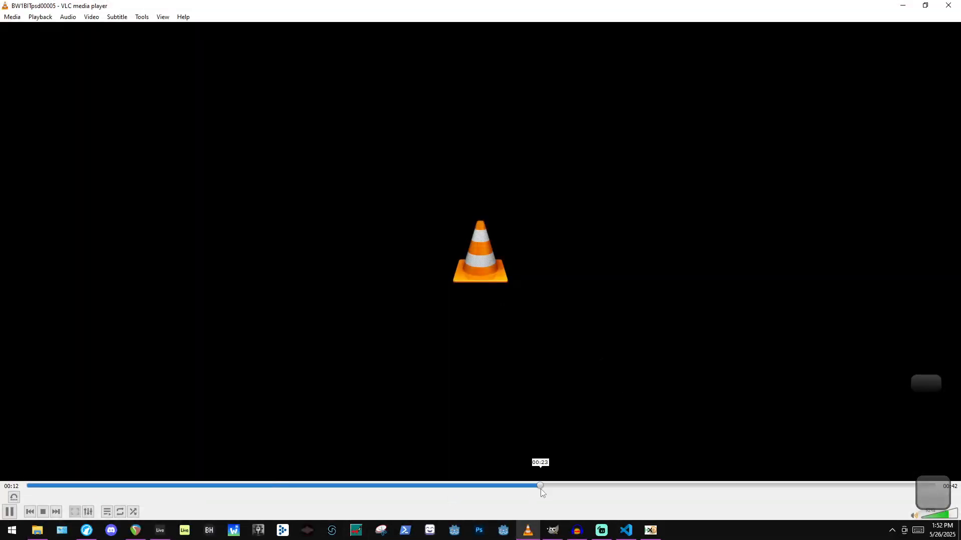
key("ctrl+q")
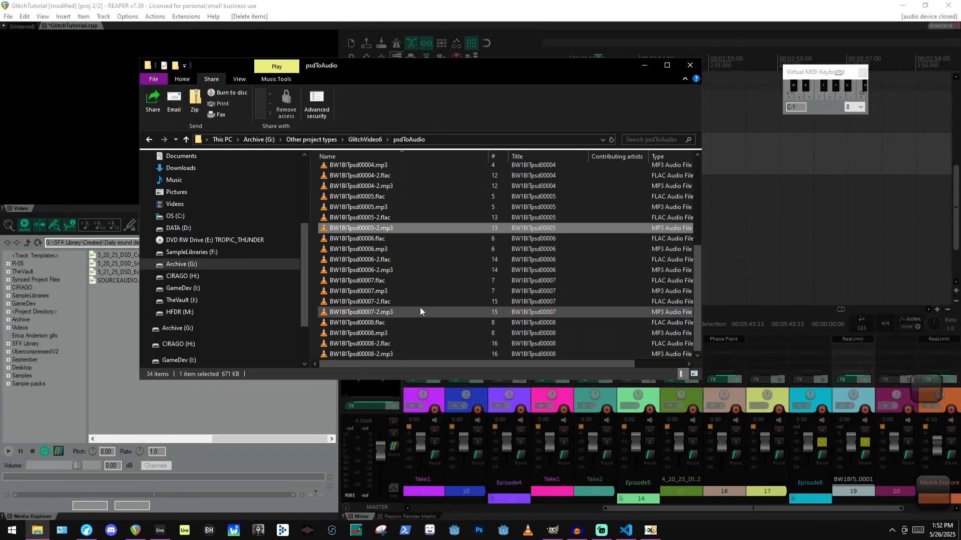
Go to the flacs folder inside GlitchVideo6 and preview 024.flac and D3DX9_43-2.flac in VLC.
left_click(377, 139)
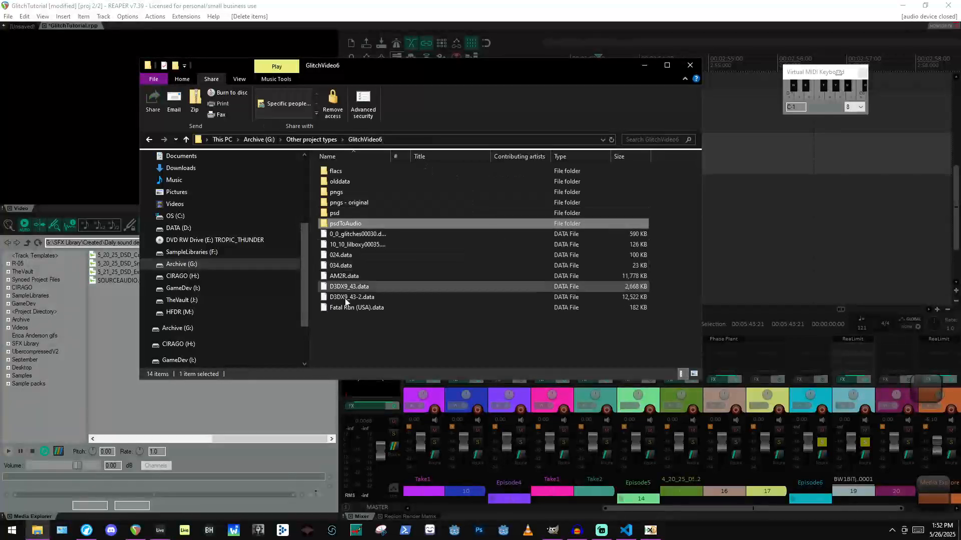
left_click(368, 170)
double_click(368, 170)
double_click(376, 191)
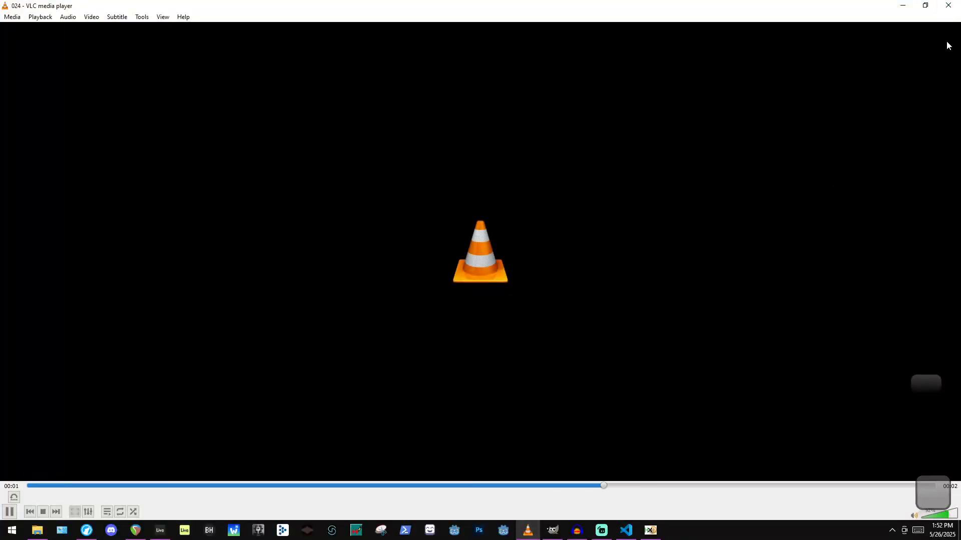
left_click(949, 5)
left_click(432, 235)
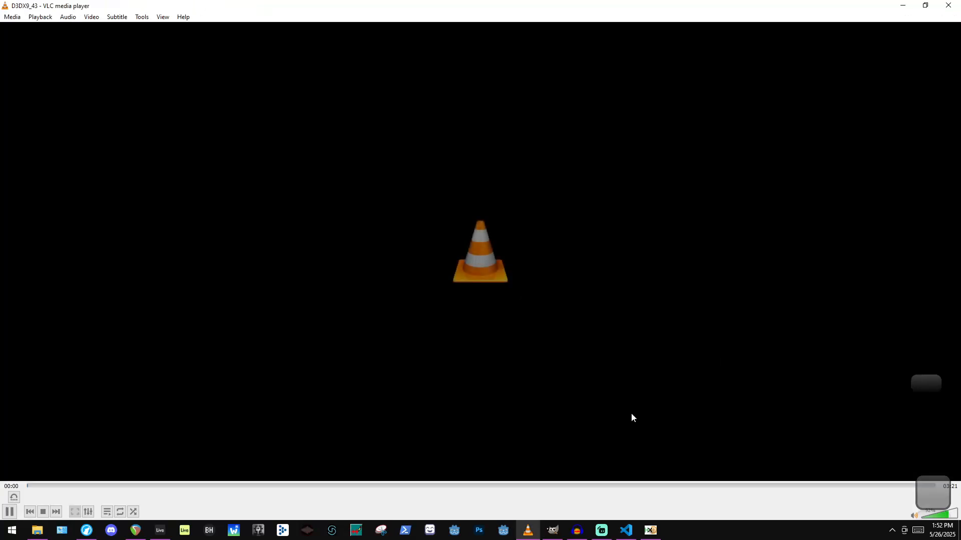
left_click(948, 5)
left_click(501, 267)
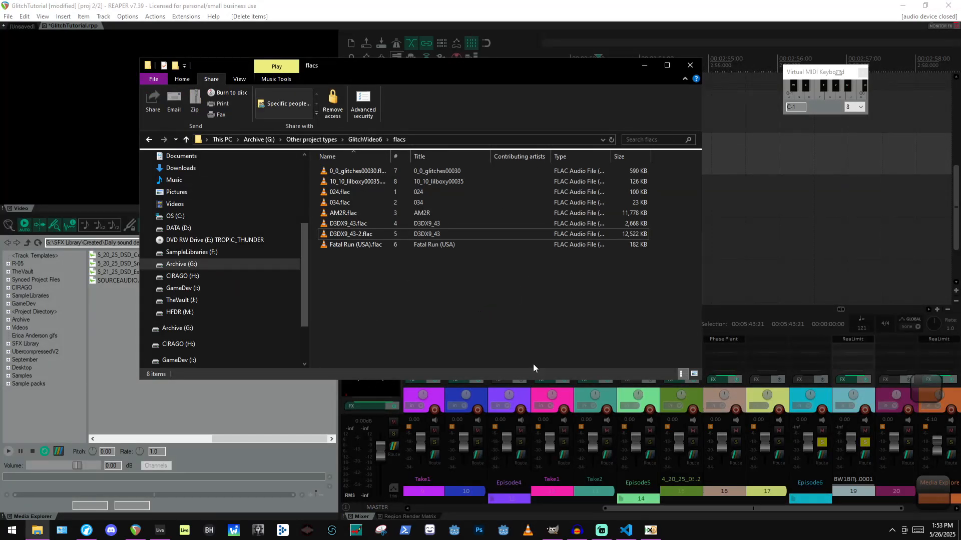
Switch to Audacity, solo the BW1BITpsd00003 track and audition it.
left_click(577, 530)
scroll(56, 118, "up", 20)
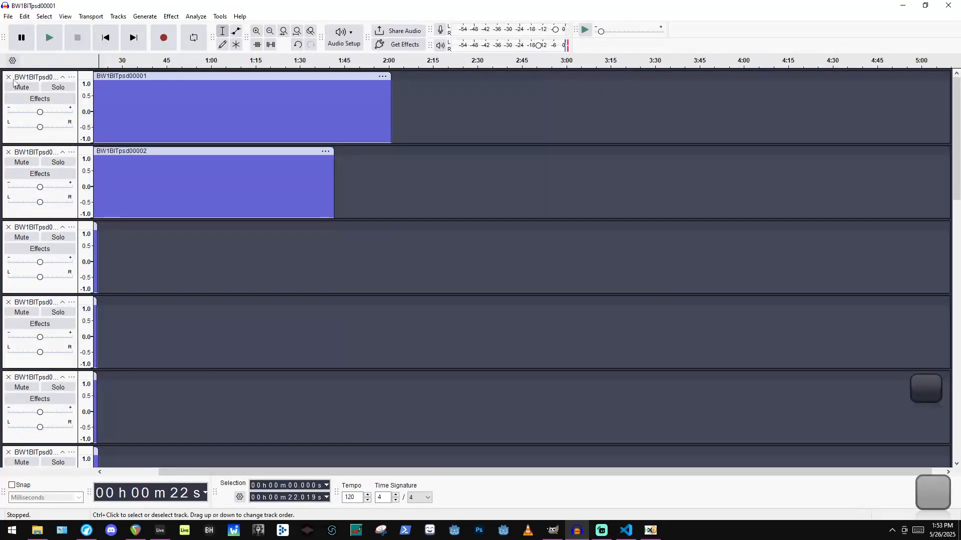
left_click(58, 237)
key("space")
key("space")
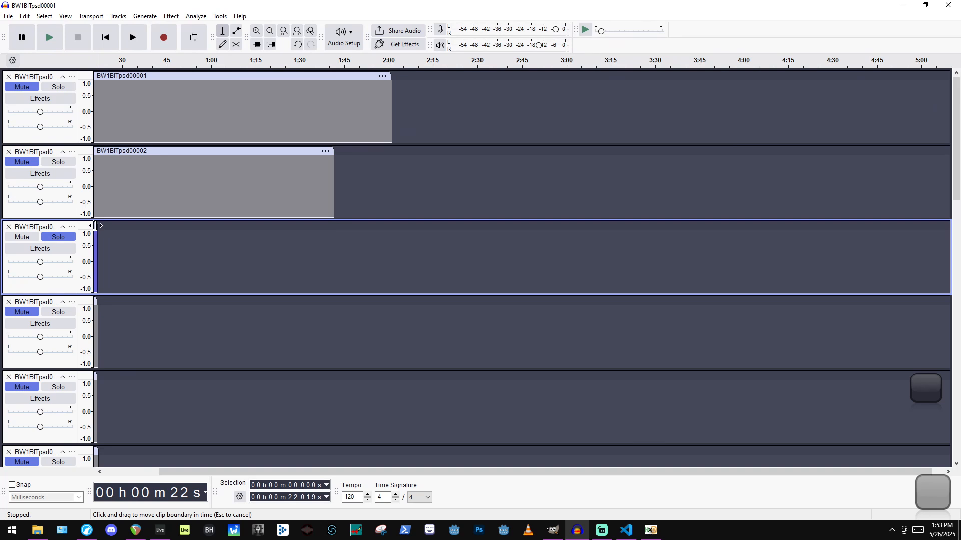
key("space")
key("space")
double_click(96, 252)
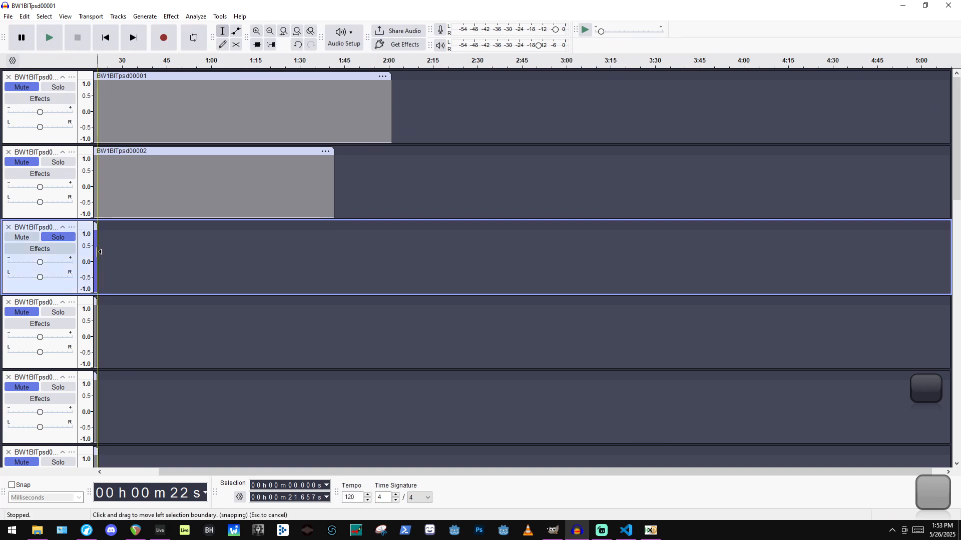
scroll(96, 251, "up", 6)
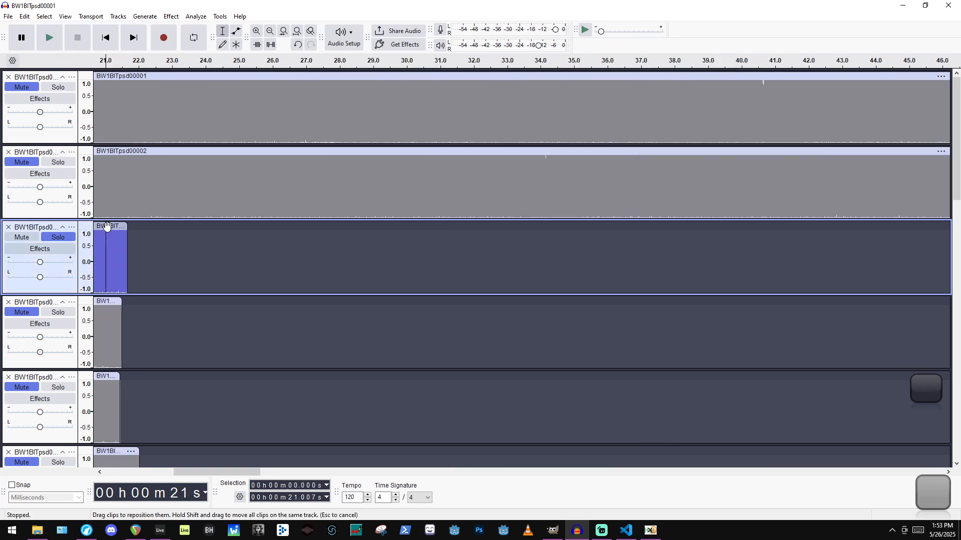
key("space")
key("space")
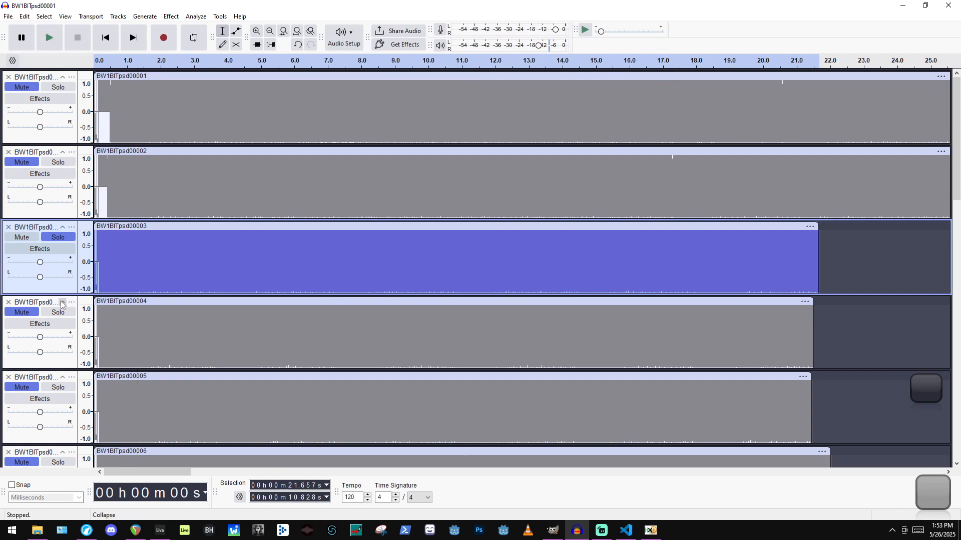
Solo the BW1BITpsd00004 track and audition it briefly.
left_click(59, 312)
key("space")
key("space")
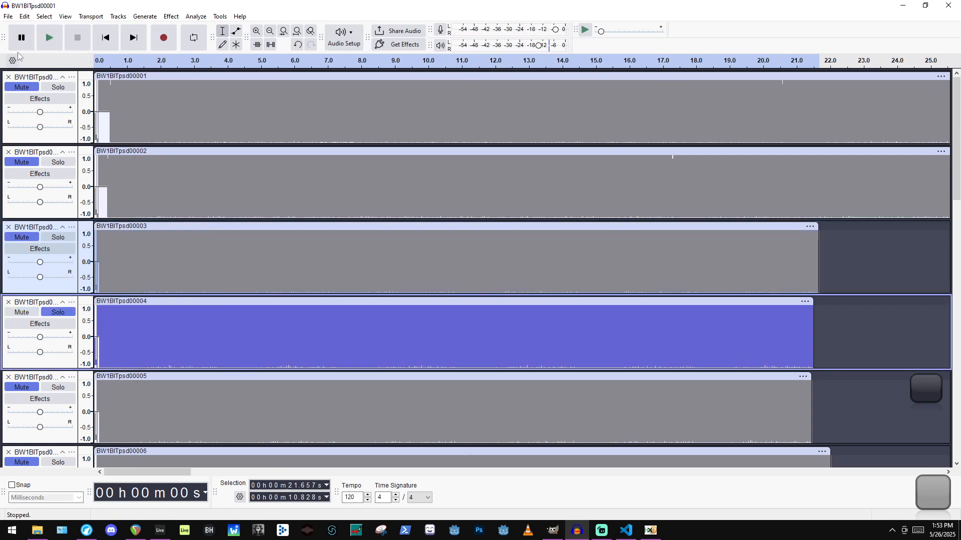
Create a new empty project and close the BW1BITpsd00001 project without saving its changes.
left_click(15, 17)
left_click(30, 25)
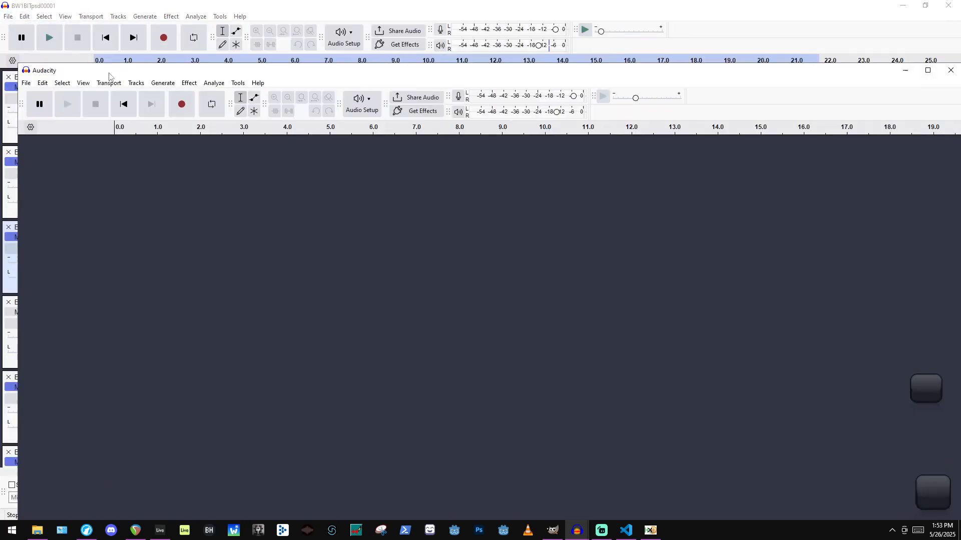
left_click(190, 7)
key("ctrl+w")
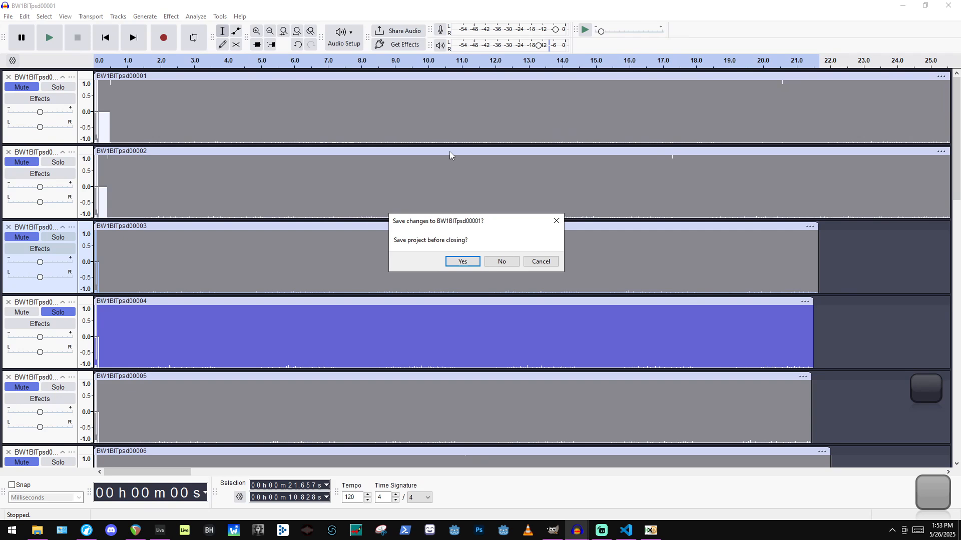
left_click(502, 262)
double_click(323, 74)
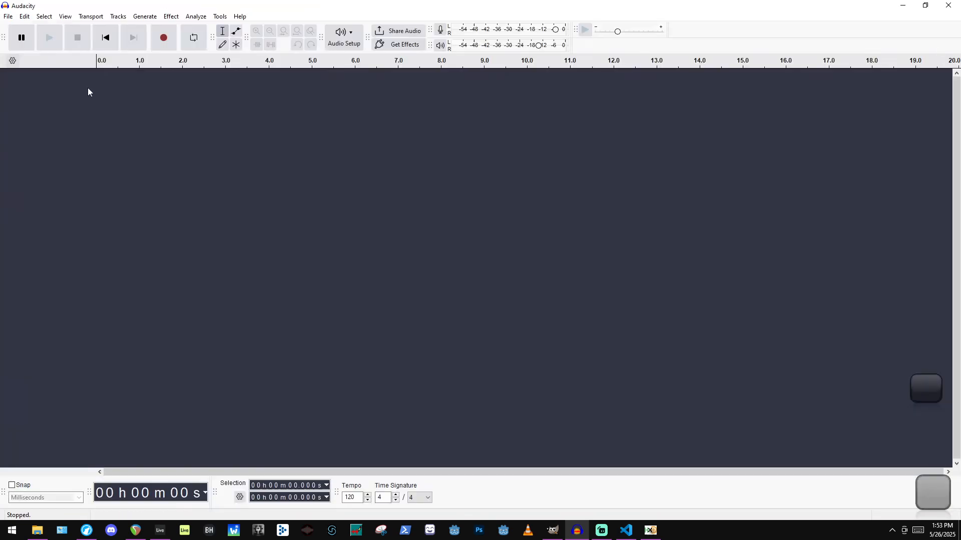
Import all eight FLAC files from the GlitchVideo6 flacs folder into the empty project.
left_click(8, 16)
left_click(335, 239)
left_click(38, 529)
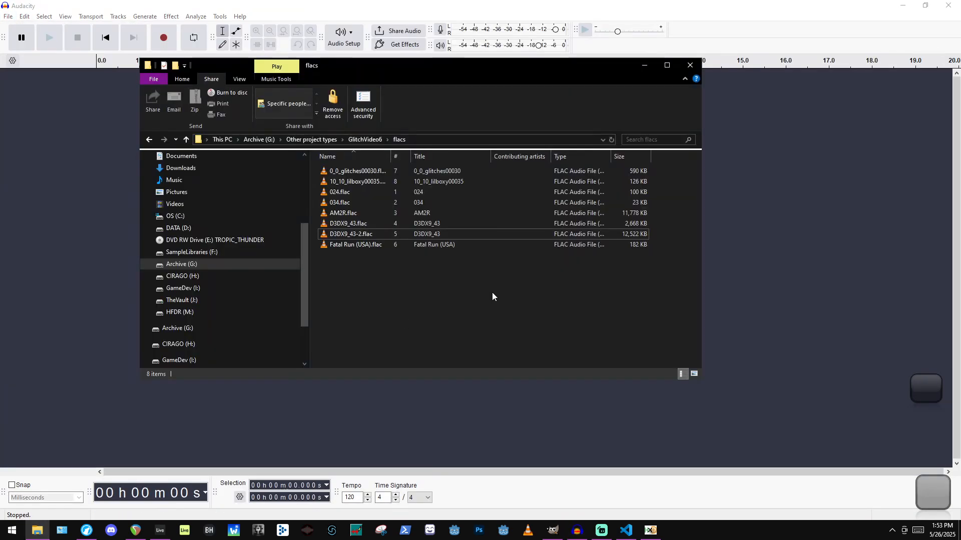
left_click_drag(489, 287, 346, 130)
left_click_drag(425, 233, 804, 216)
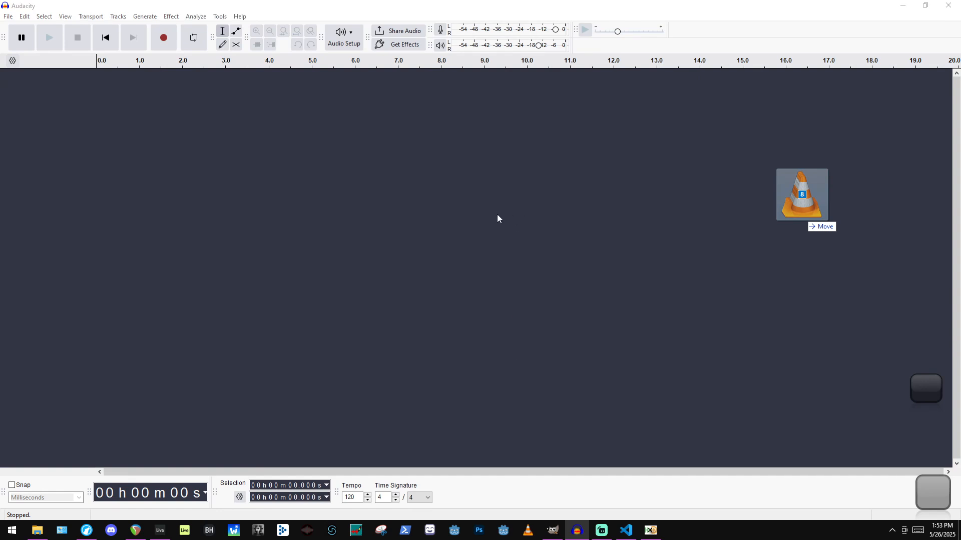
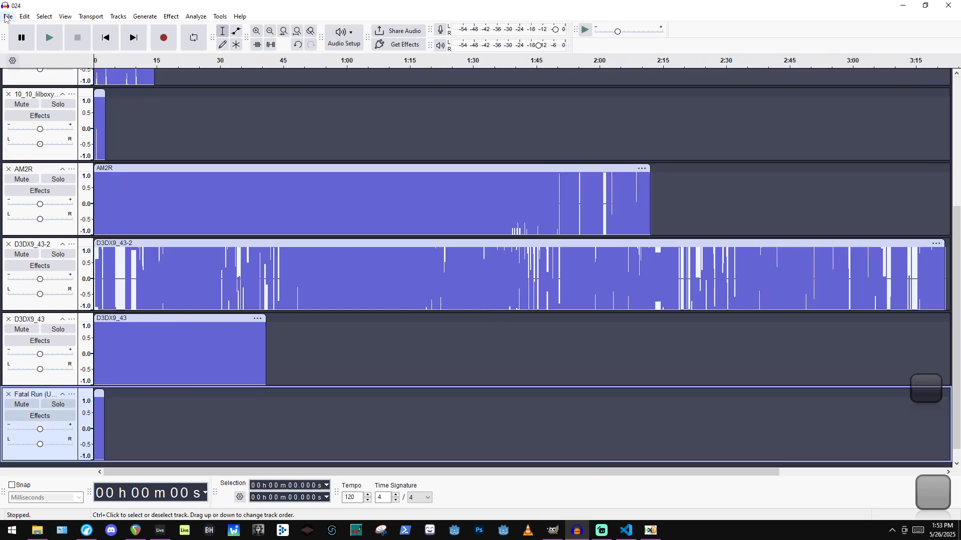
Export every track as a separate mono 128 kbps MP3 into the GlitchVideo6 flacs folder, then minimize Audacity.
left_click(8, 16)
left_click(34, 112)
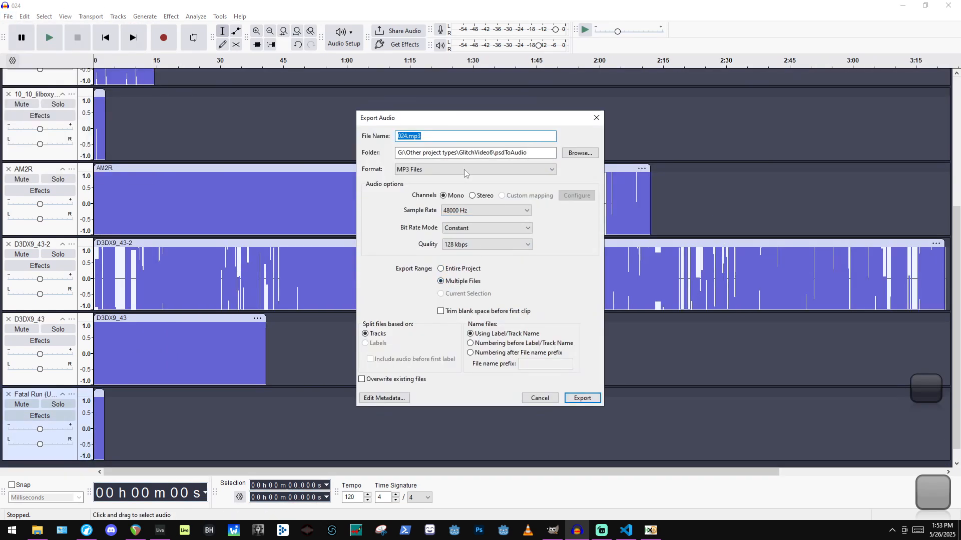
left_click(583, 153)
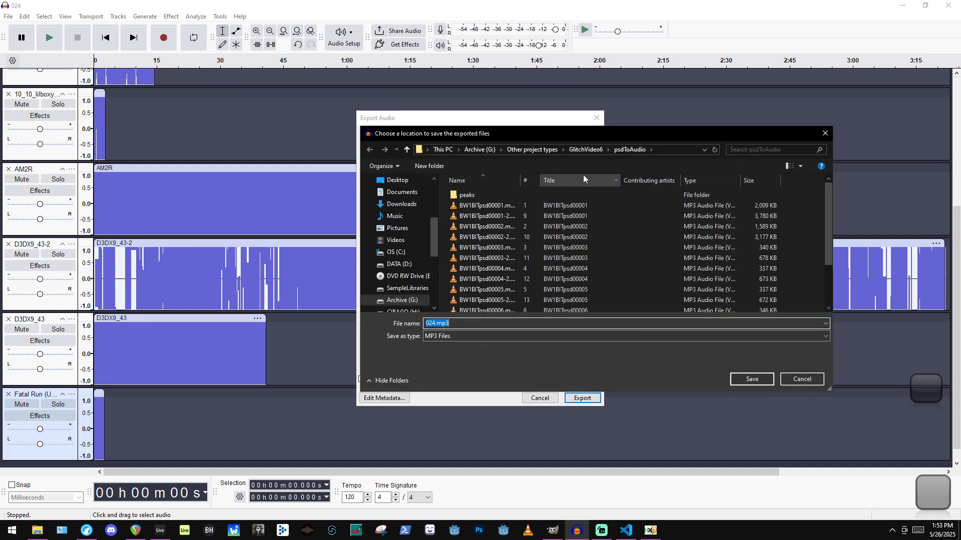
left_click(585, 150)
double_click(491, 199)
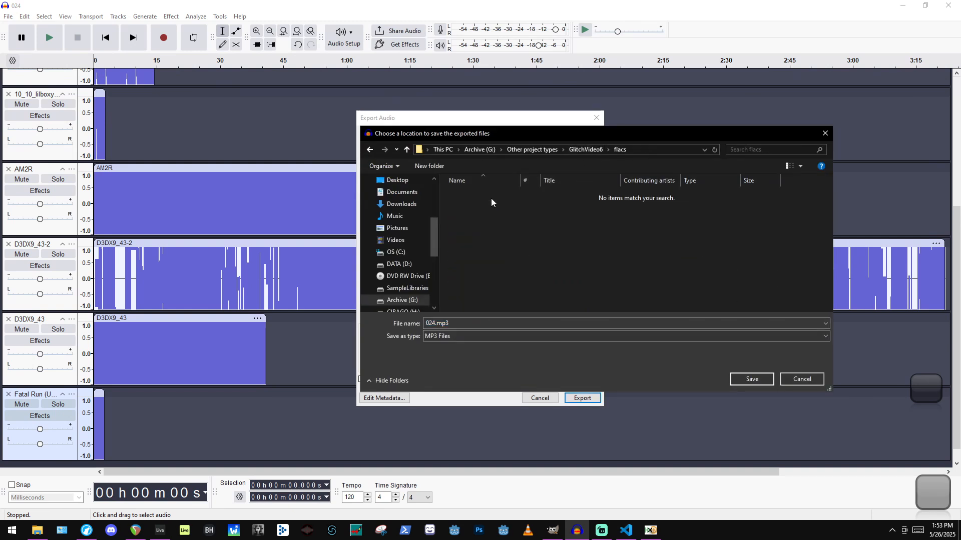
left_click(744, 381)
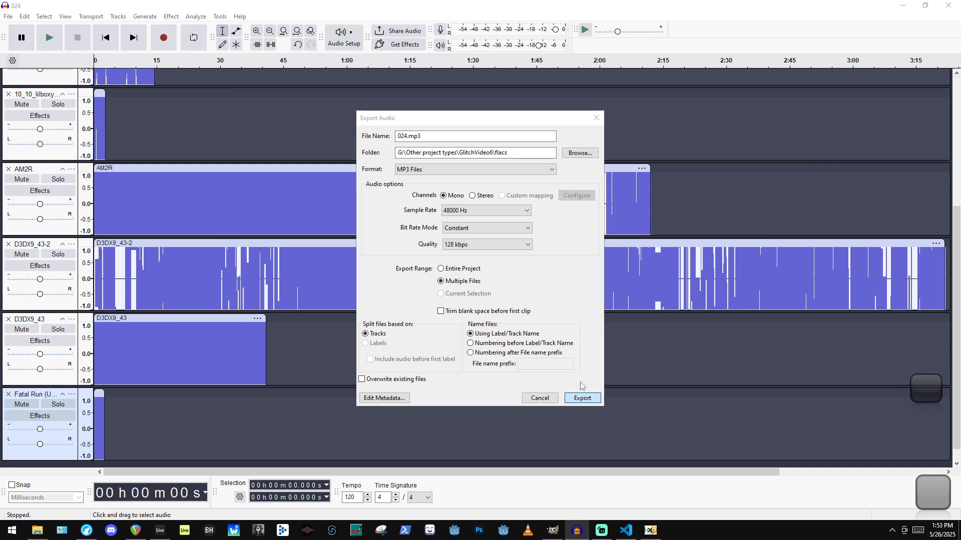
left_click(582, 398)
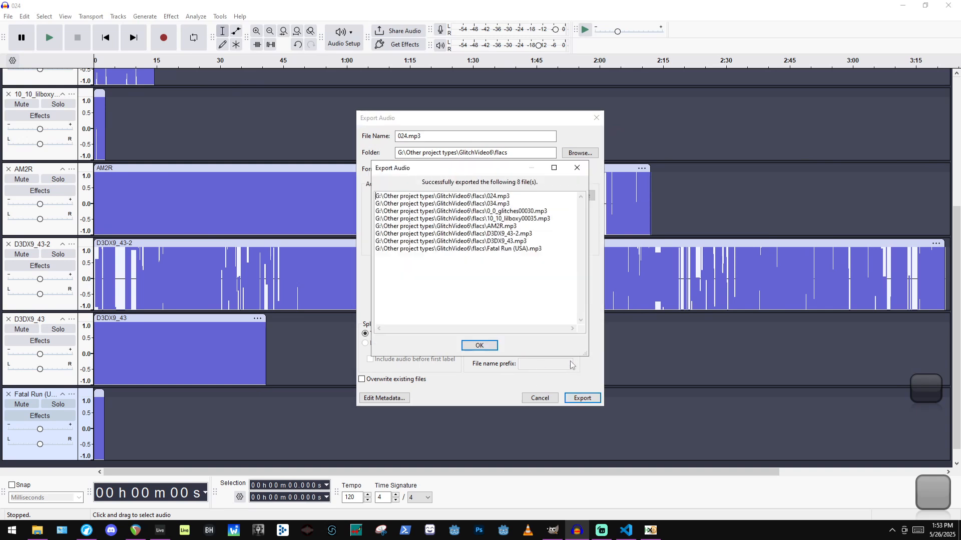
key("Return")
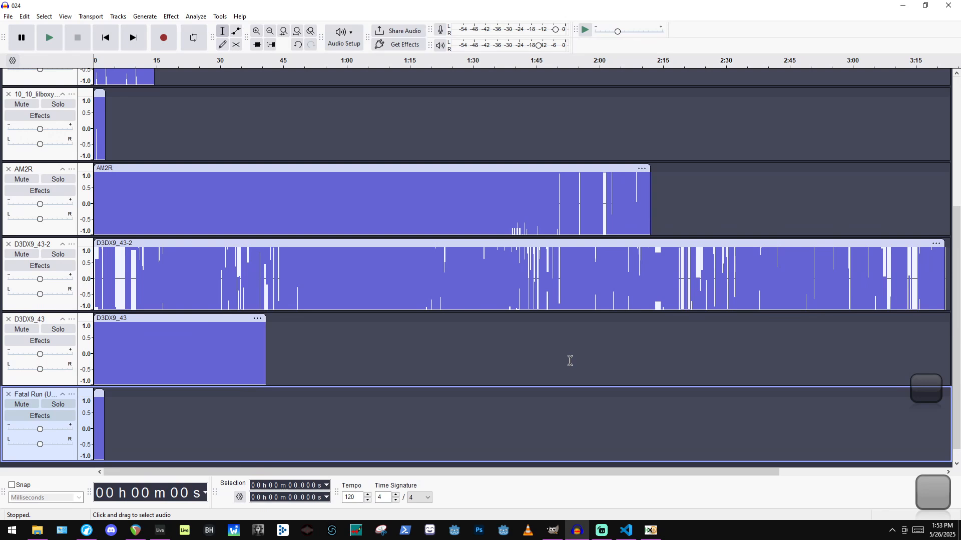
left_click(907, 5)
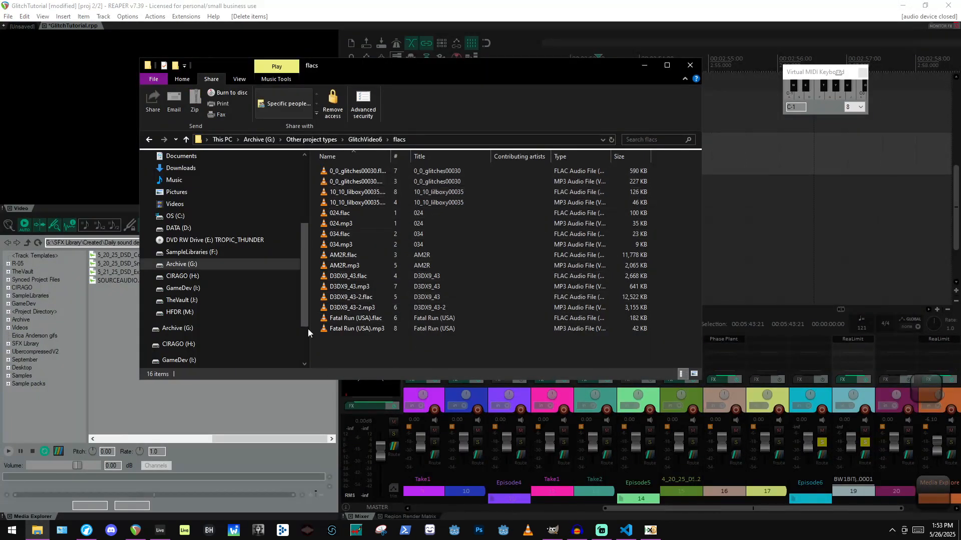
Audition 034.mp3 from the flacs folder in VLC, and close the player.
double_click(356, 246)
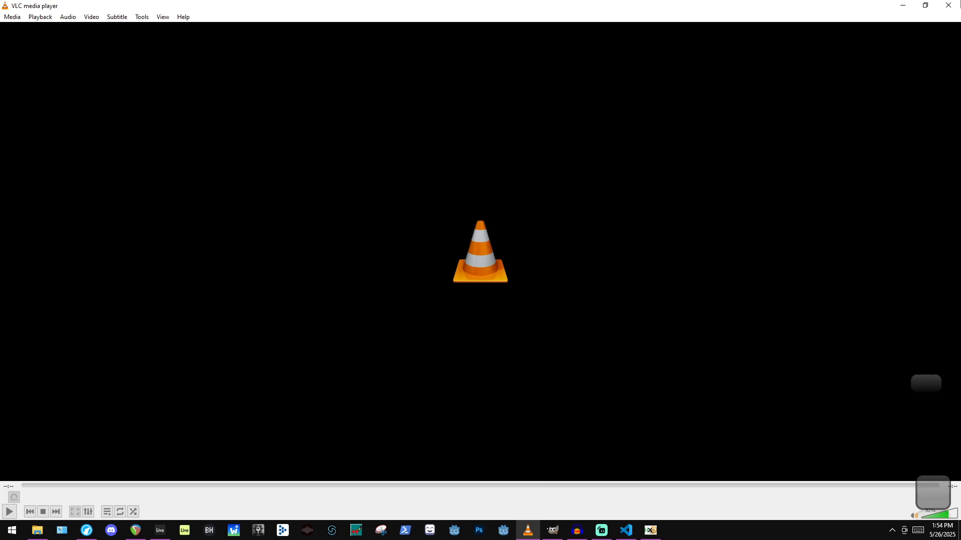
left_click(960, 1)
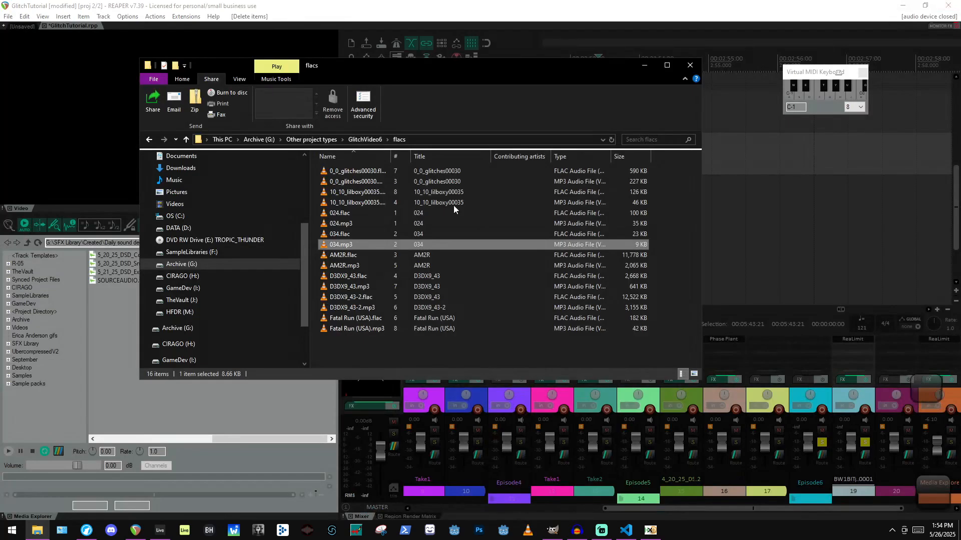
Switch to HxD, open 034.mp3 from the flacs folder in it, and close the BW1BITpsd00001.mp3 file.
right_click(365, 244)
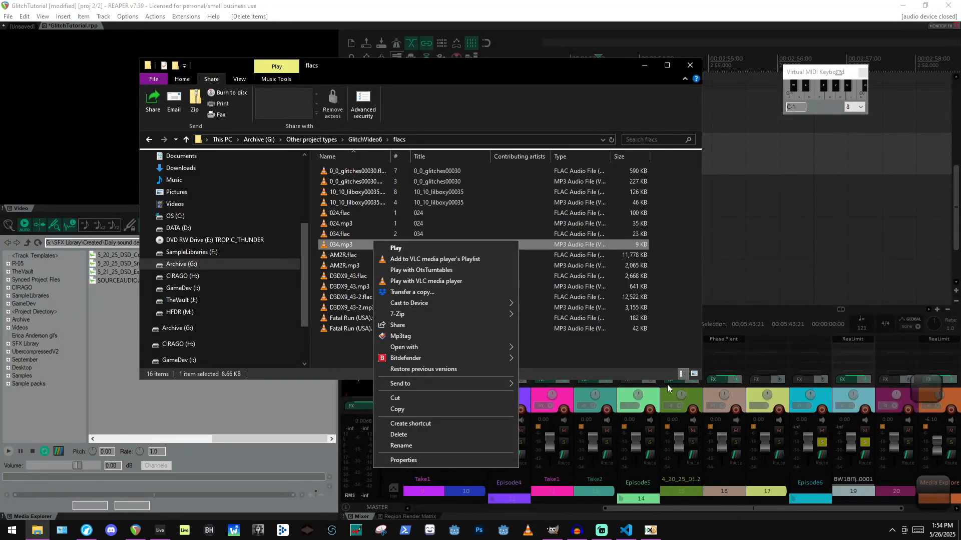
left_click(651, 533)
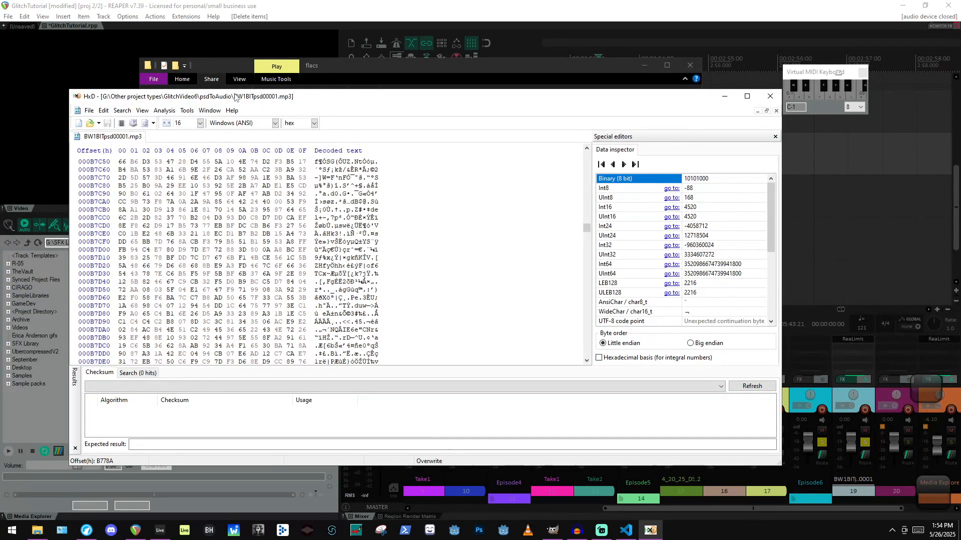
left_click_drag(235, 97, 485, 269)
left_click_drag(339, 246, 504, 374)
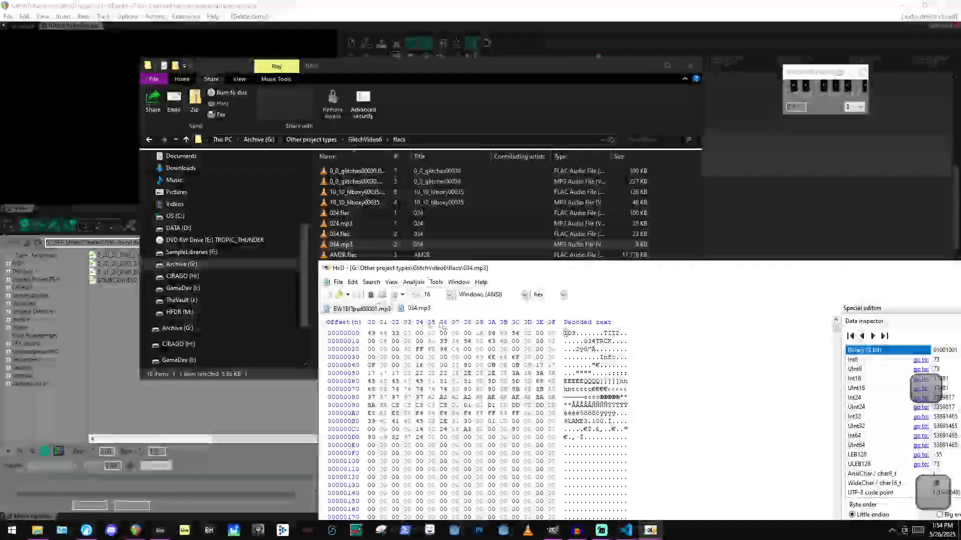
middle_click(344, 309)
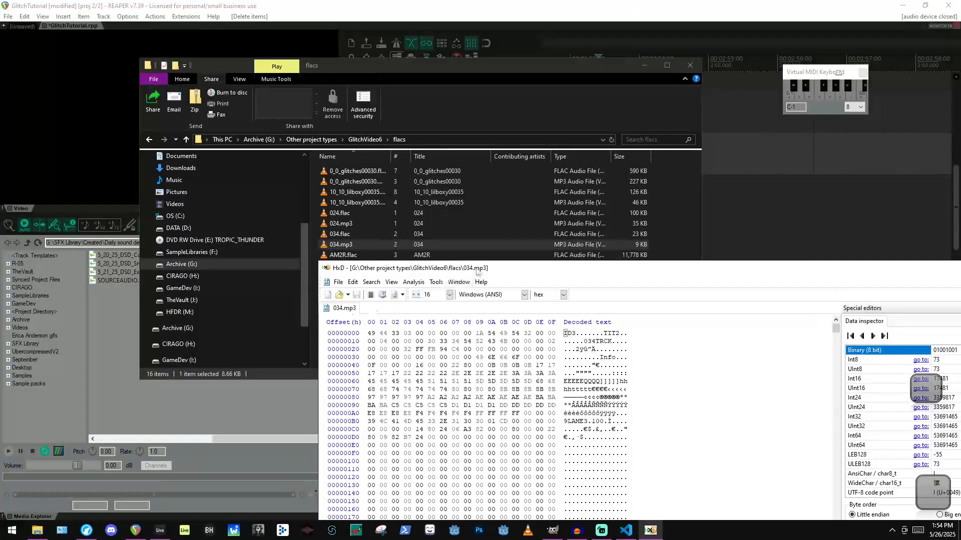
left_click_drag(476, 272, 273, 77)
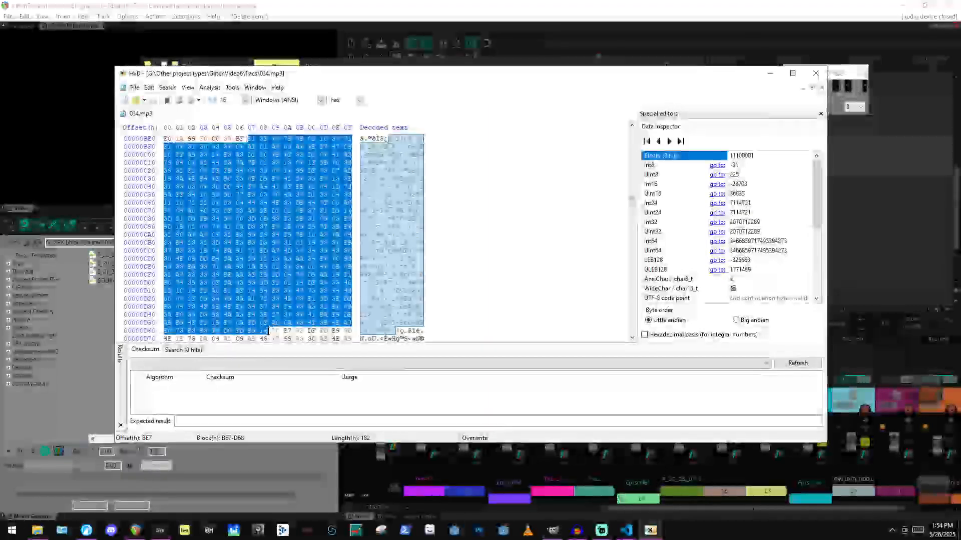
Duplicate the block of bytes starting at offset BE7 repeatedly in 034.mp3.
key("ctrl+v")
key("ctrl+v")
key("ctrl+v")
key("ctrl+v")
key("ctrl+v")
key("ctrl+v")
key("ctrl+v")
Copy a block of bytes starting near offset 2170 and paste it four times in place.
left_click_drag(632, 233, 633, 271)
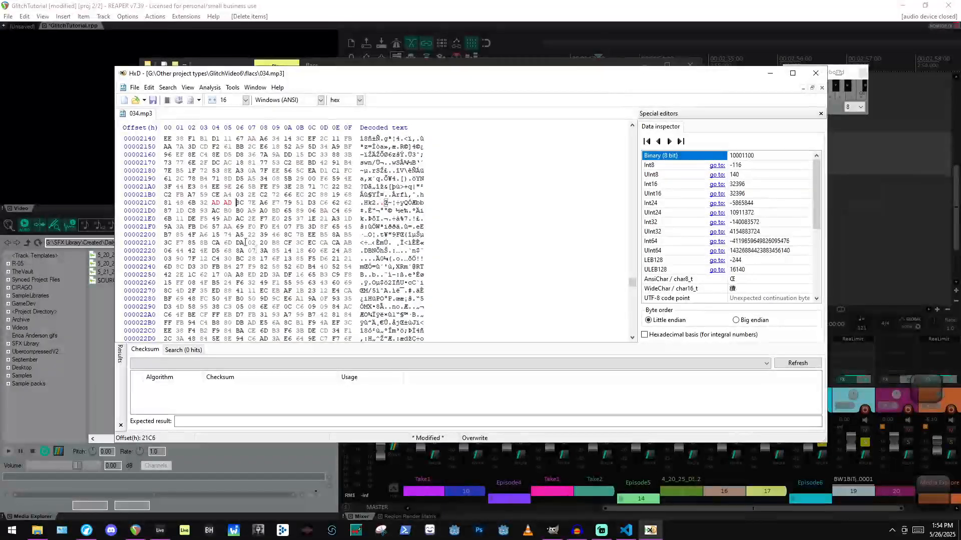
left_click_drag(204, 162, 264, 330)
key("ctrl+c")
key("ctrl+v")
key("ctrl+v")
key("ctrl+v")
key("ctrl+v")
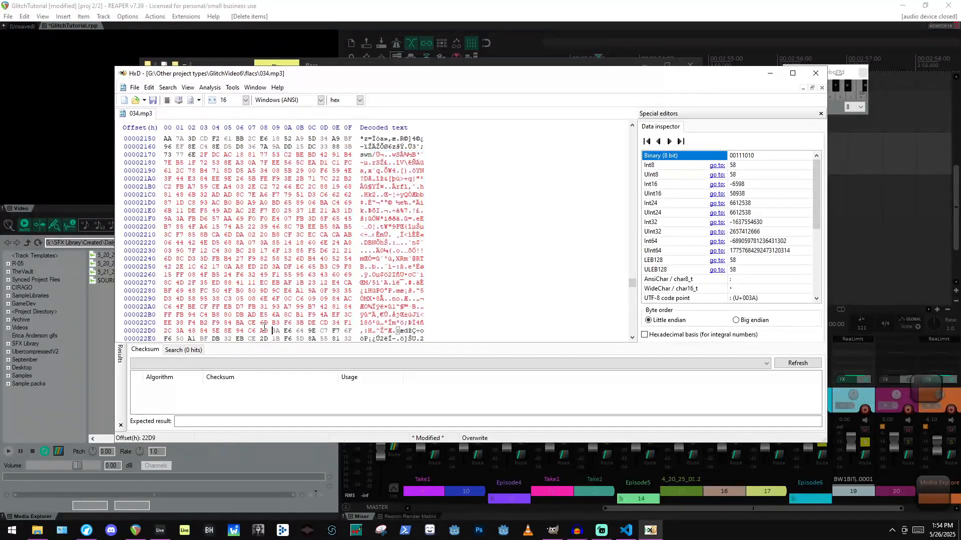
Copy the block at offsets 2785-287C and paste it eight times in succession.
scroll(266, 325, "down", 10)
left_click_drag(236, 251, 266, 299)
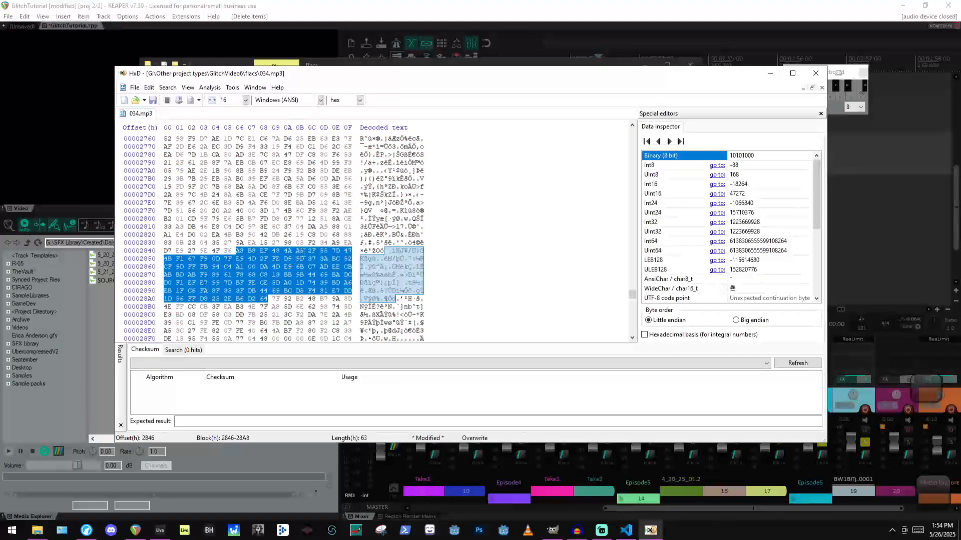
left_click_drag(225, 155, 315, 275)
key("ctrl+c")
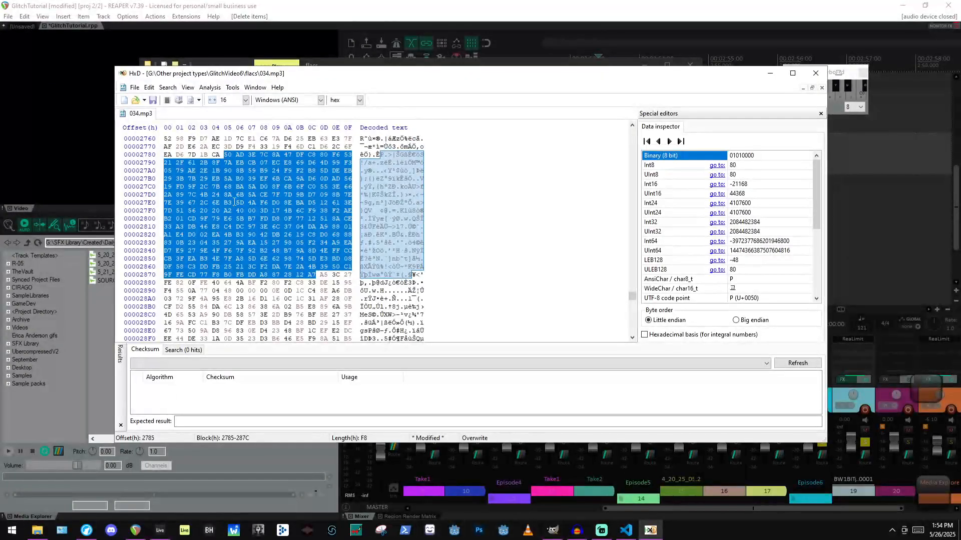
key("ctrl+v")
key("ctrl+v")
key("ctrl+v")
key("ctrl+v")
key("ctrl+v")
key("ctrl+v")
key("ctrl+v")
key("ctrl+v")
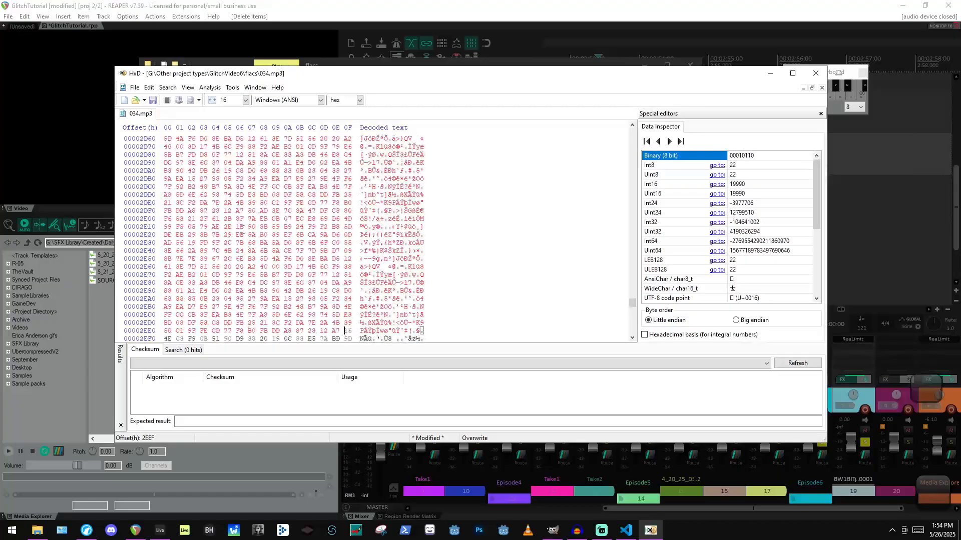
Copy a block of bytes ending near offset 2E90 and paste it twice.
left_click_drag(282, 293, 215, 96)
key("ctrl+c")
key("ctrl+v")
key("ctrl+v")
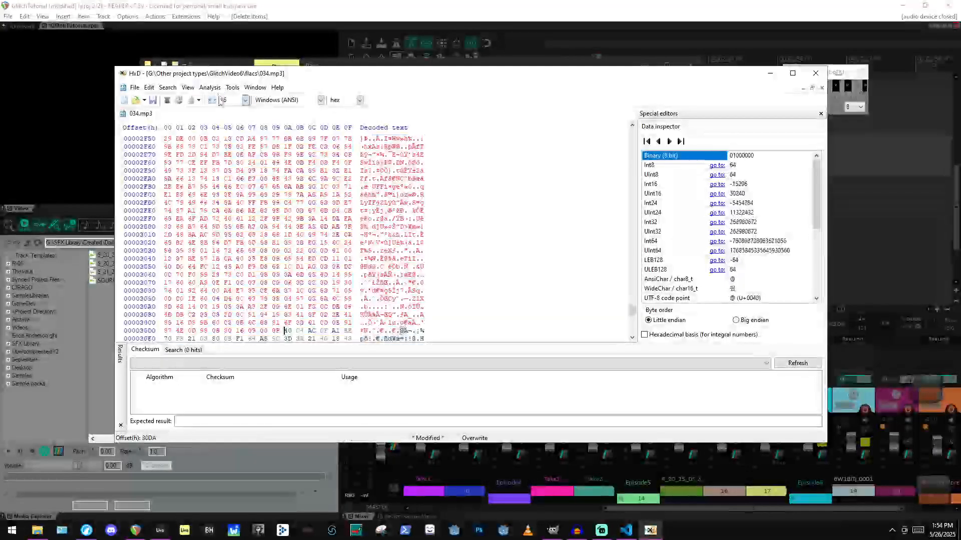
Copy the block at offsets 32E7-34E7 and paste it three times.
left_click_drag(250, 203, 255, 351)
key("ctrl+c")
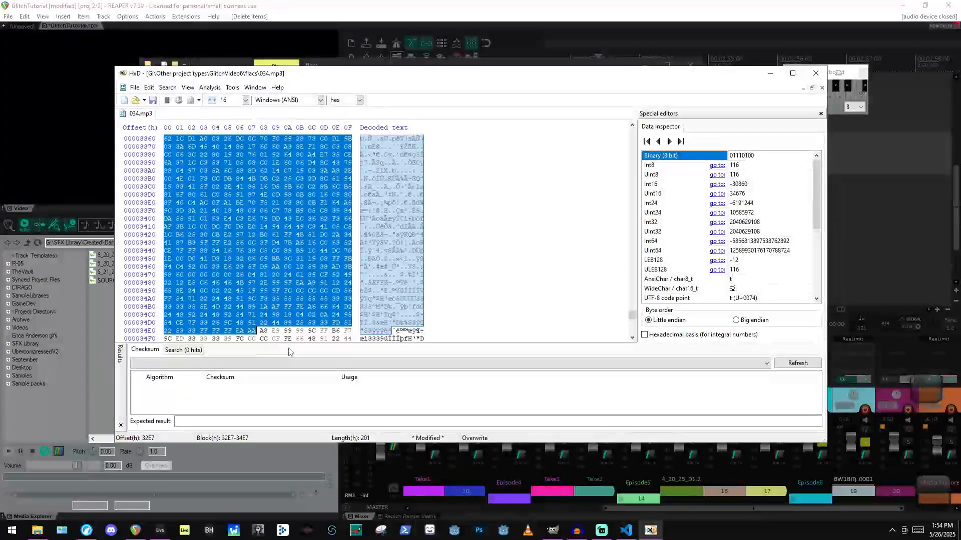
key("ctrl+v")
key("ctrl+v")
key("ctrl+v")
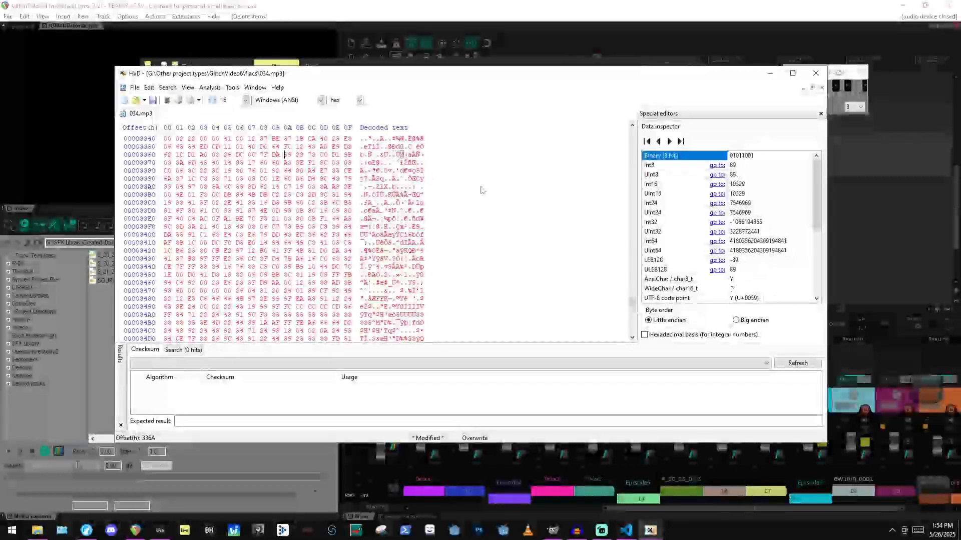
Go back to an earlier part of the file and duplicate a short block of bytes near offset 1AC0 repeatedly.
left_click_drag(632, 301, 632, 266)
left_click_drag(380, 219, 376, 218)
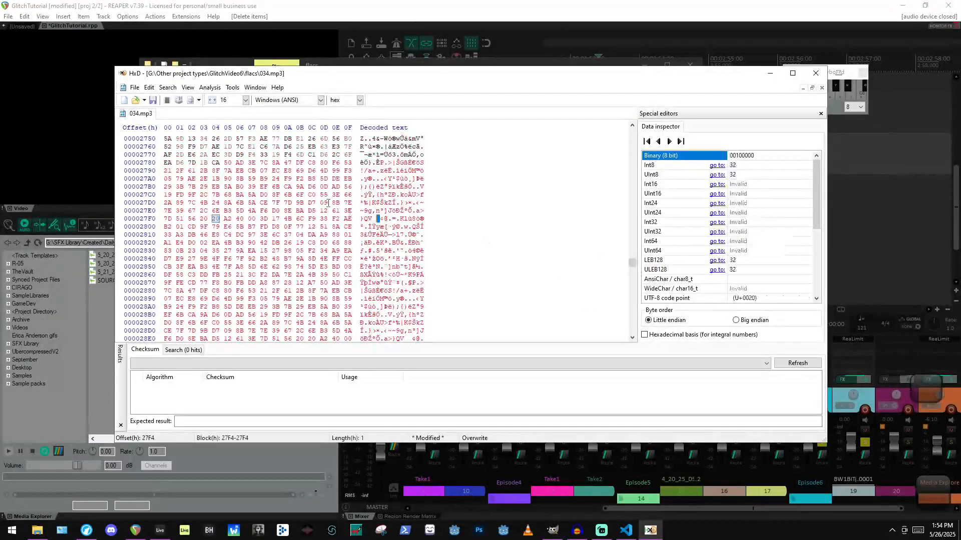
scroll(260, 179, "up", 19)
left_click(259, 177)
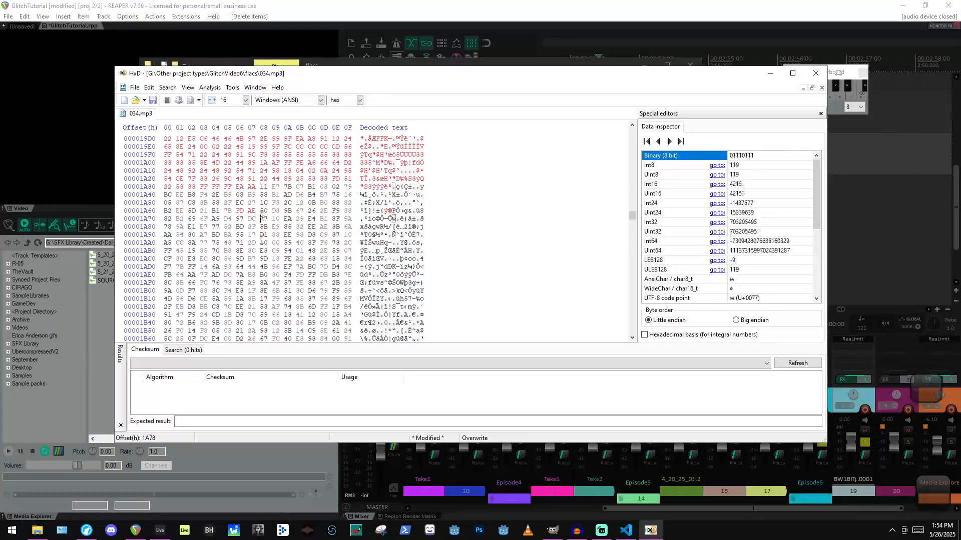
left_click_drag(276, 259, 300, 295)
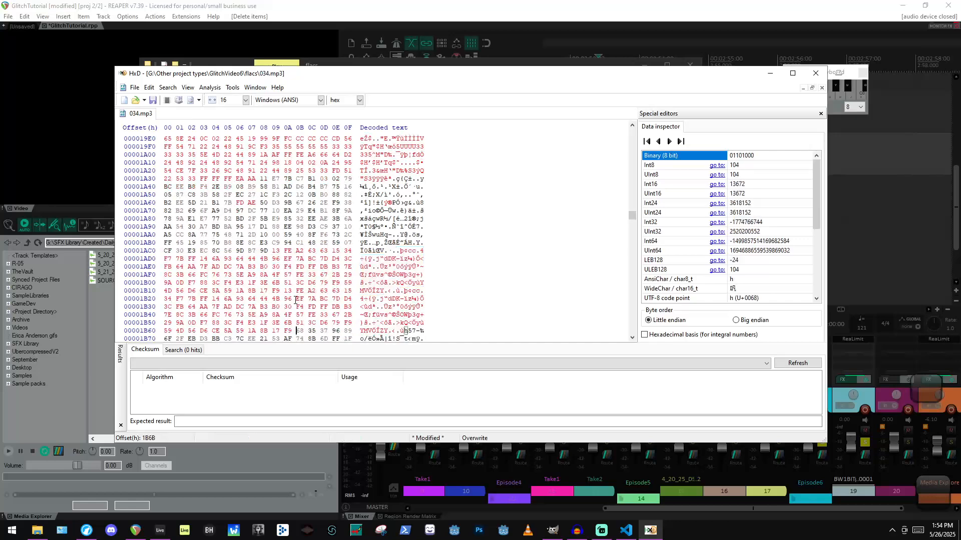
key("ctrl+v")
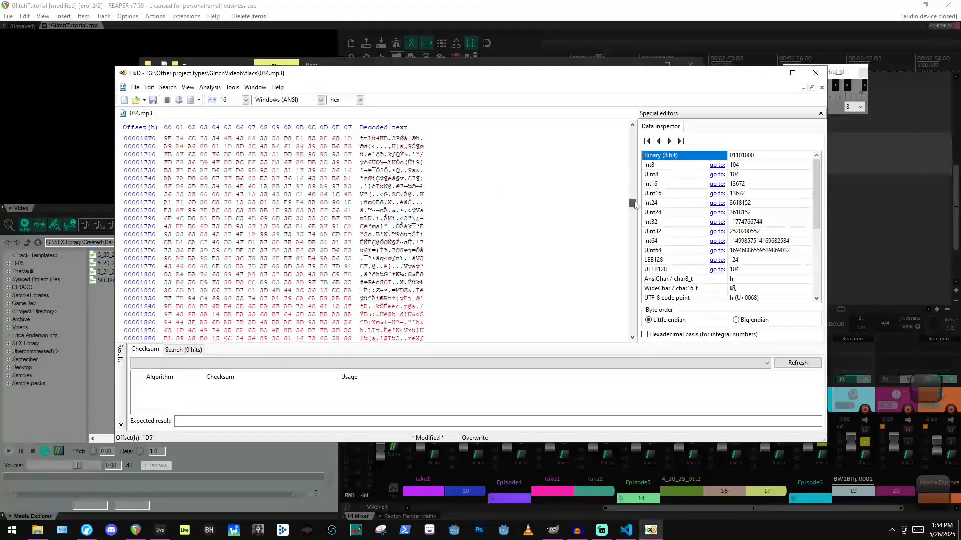
Copy the block between about offsets 1700 and 17C0 and paste it four times.
left_click_drag(247, 147, 281, 243)
key("ctrl+c")
key("ctrl+v")
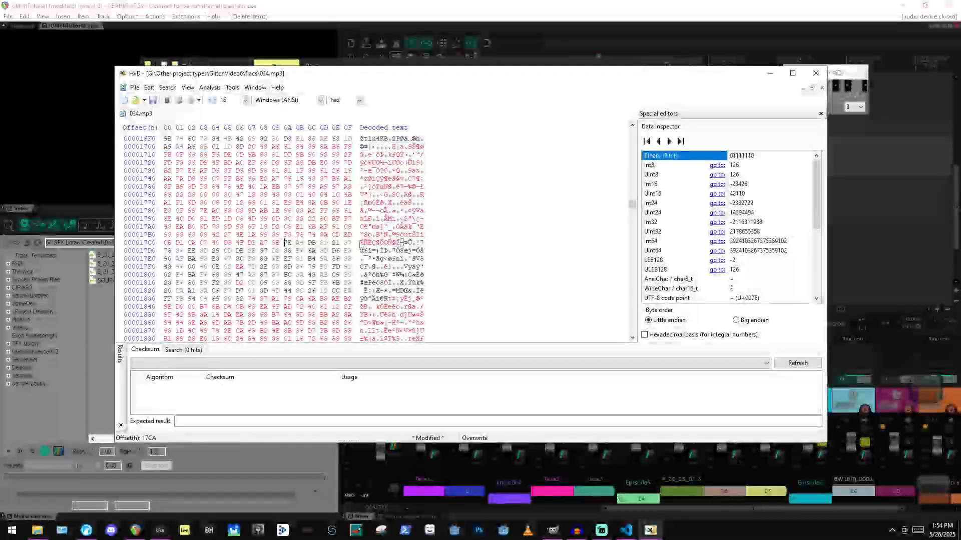
key("ctrl+v")
key("ctrl+v")
key("ctrl+v")
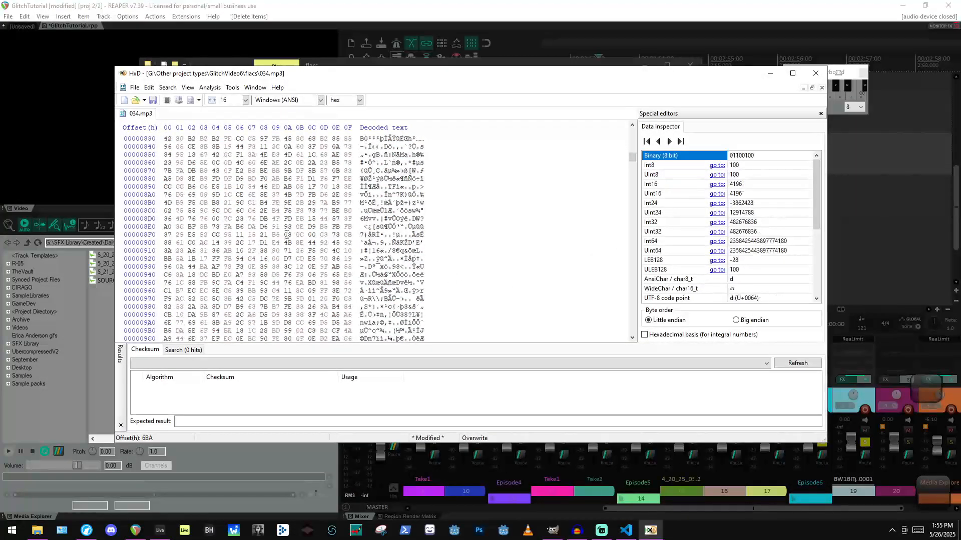
Overwrite the bytes starting at offset 9B7 with the hex digits 14331.
scroll(286, 235, "down", 4)
left_click(251, 234)
type("14331")
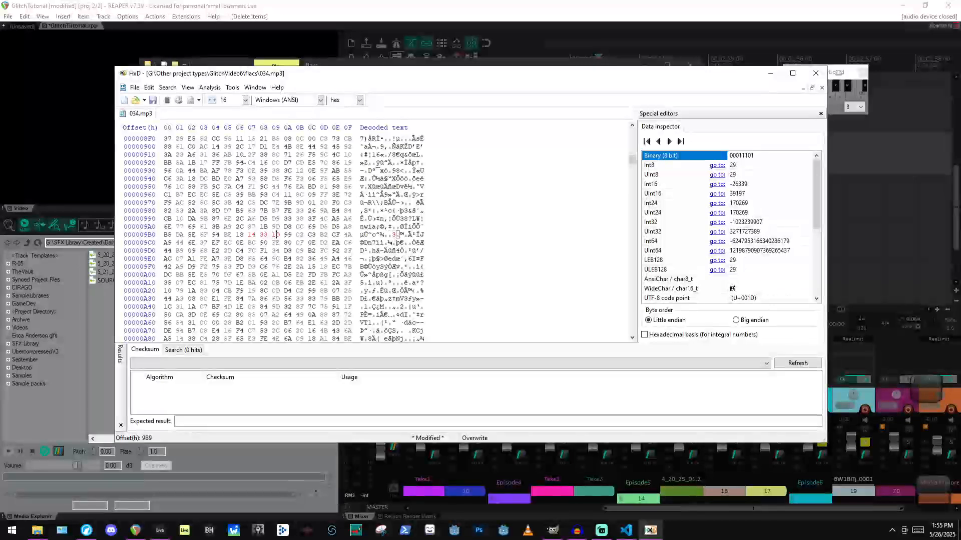
Copy the block between about offsets 920 and A40, paste it three times, and place the cursor at offset CB7.
left_click_drag(248, 162, 306, 306)
key("ctrl+c")
key("ctrl+v")
key("ctrl+v")
key("ctrl+v")
scroll(250, 219, "down", 7)
left_click(252, 179)
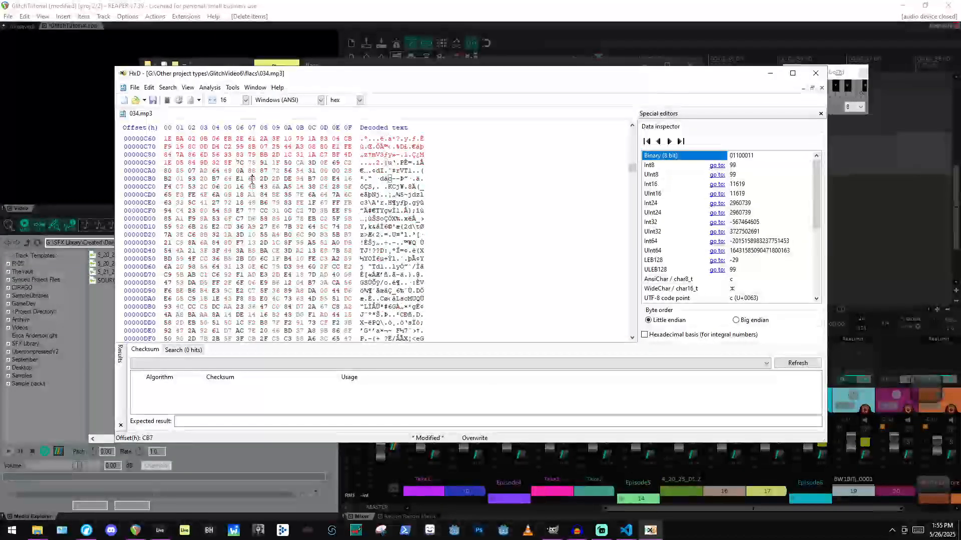
Copy a block of bytes starting near offset CE0 in 034.mp3 and paste it repeatedly over the bytes that follow.
scroll(255, 195, "down", 5)
left_click(264, 211)
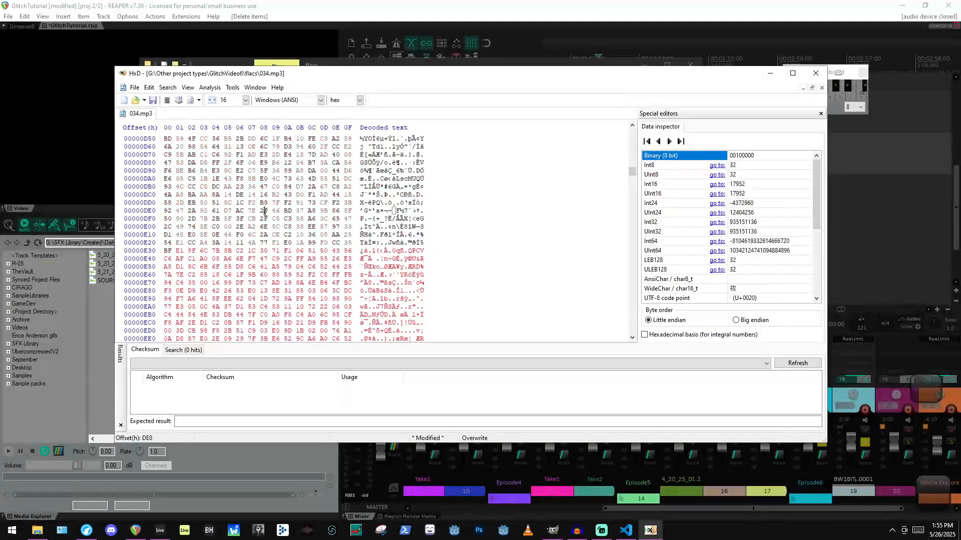
scroll(263, 186, "up", 5)
left_click_drag(273, 203, 297, 257)
key("ctrl+c")
key("ctrl+v")
key("ctrl+v")
key("ctrl+v")
key("ctrl+v")
key("ctrl+v")
key("ctrl+v")
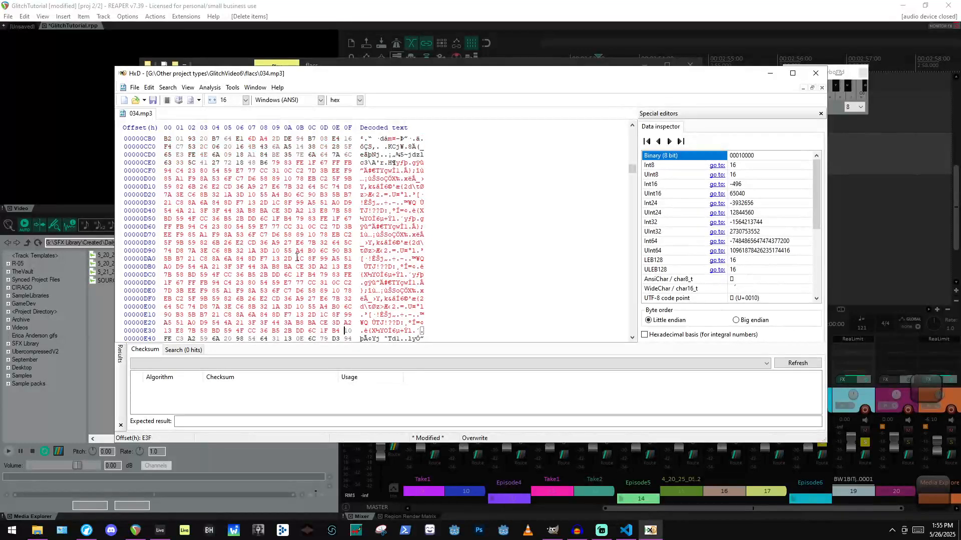
key("ctrl+v")
key("ctrl+v")
Copy a larger block from about offset F00 to 1030, paste it repeatedly over the following bytes, and save 034.mp3.
left_click_drag(297, 163, 316, 259)
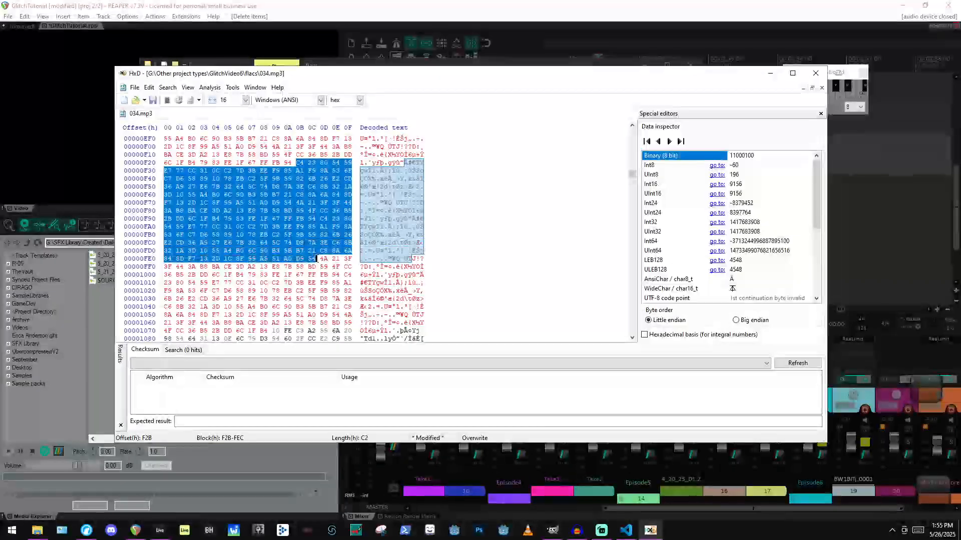
left_click_drag(237, 146, 279, 300)
key("ctrl+c")
key("ctrl+v")
key("ctrl+v")
key("ctrl+v")
key("ctrl+v")
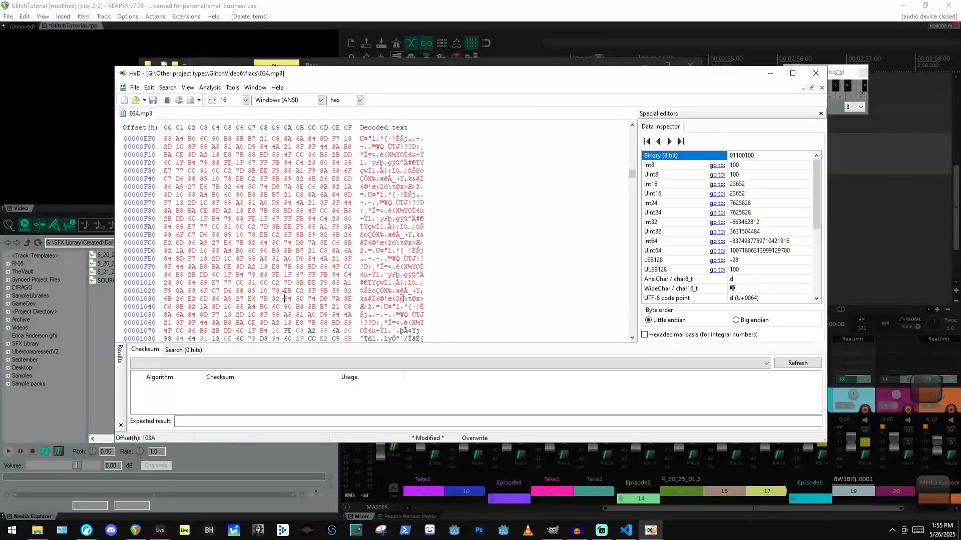
key("ctrl+v")
key("ctrl+v")
key("ctrl+v")
key("ctrl+v")
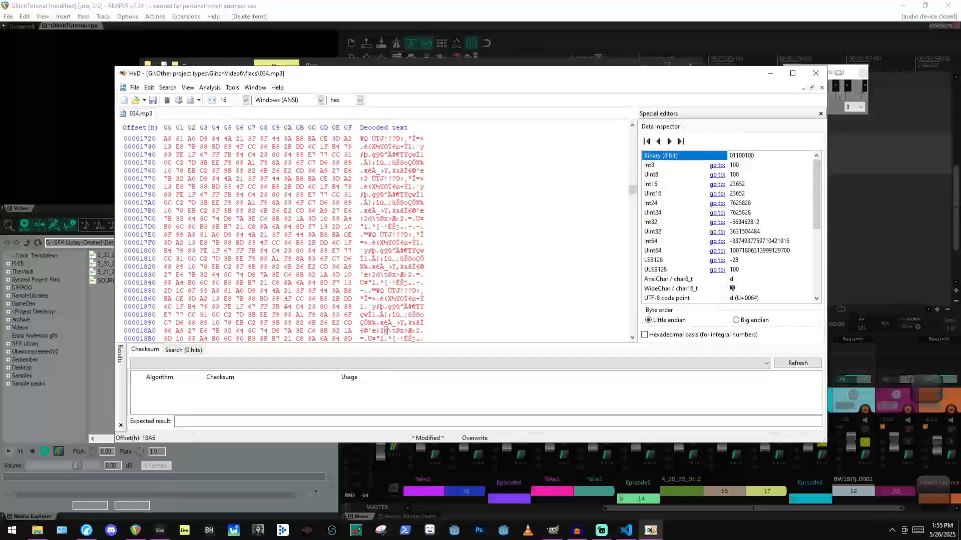
key("ctrl+s")
Switch to REAPER and add 034.mp3 and 034.flac from the flacs folder to the BW1BITpsd00001 track.
left_click(380, 48)
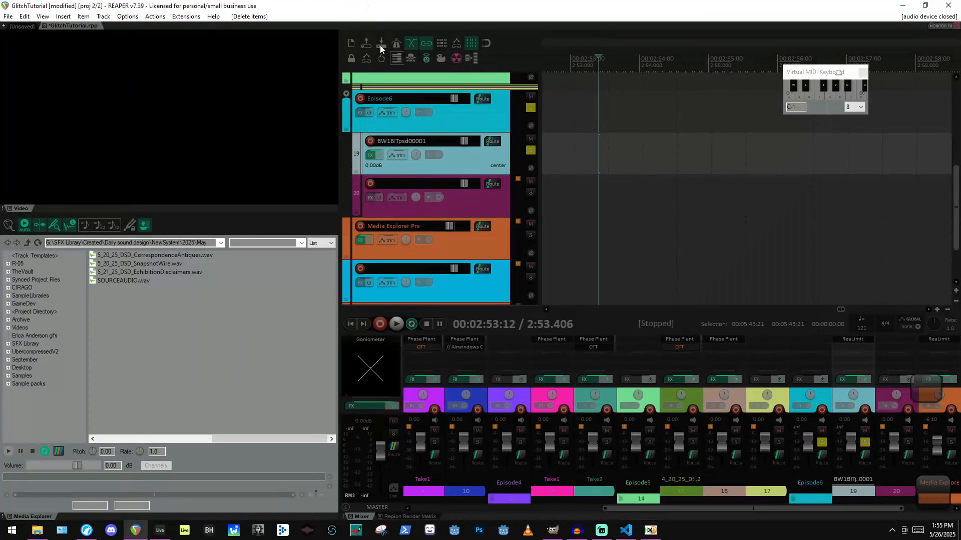
left_click(39, 531)
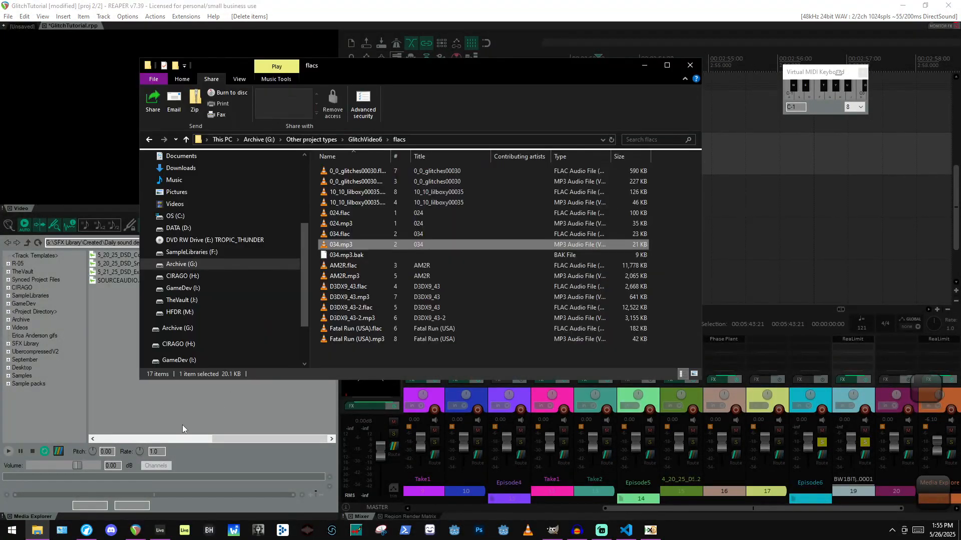
left_click_drag(344, 244, 735, 150)
left_click_drag(345, 244, 621, 153)
Play the 034.flac and 034.mp3 clips on the timeline to compare how they sound.
left_click(882, 150)
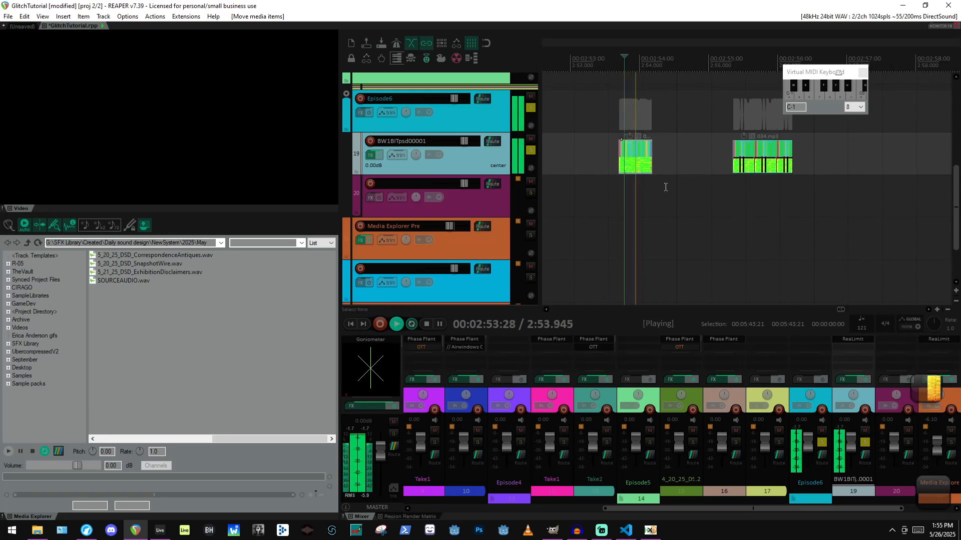
scroll(655, 170, "down", 3)
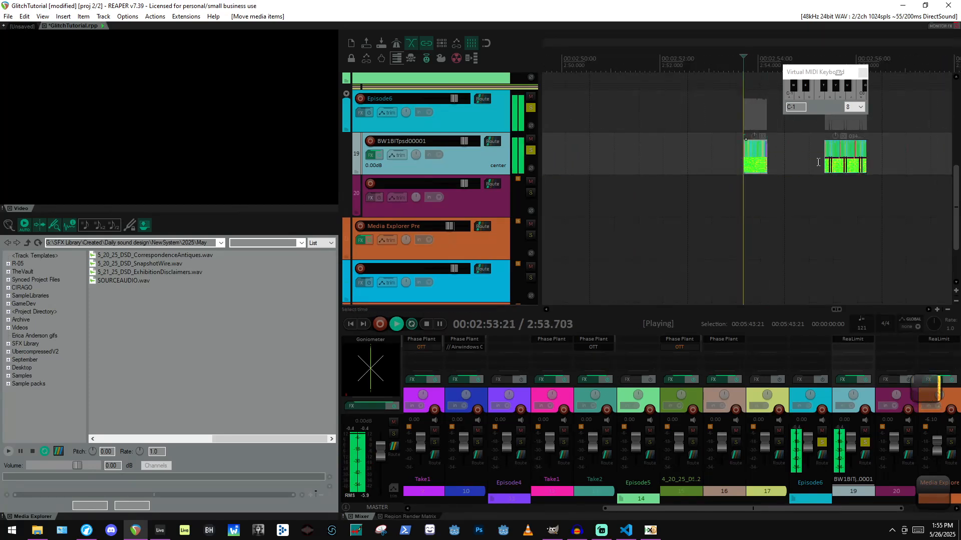
scroll(798, 152, "up", 4)
left_click(873, 155)
key("space")
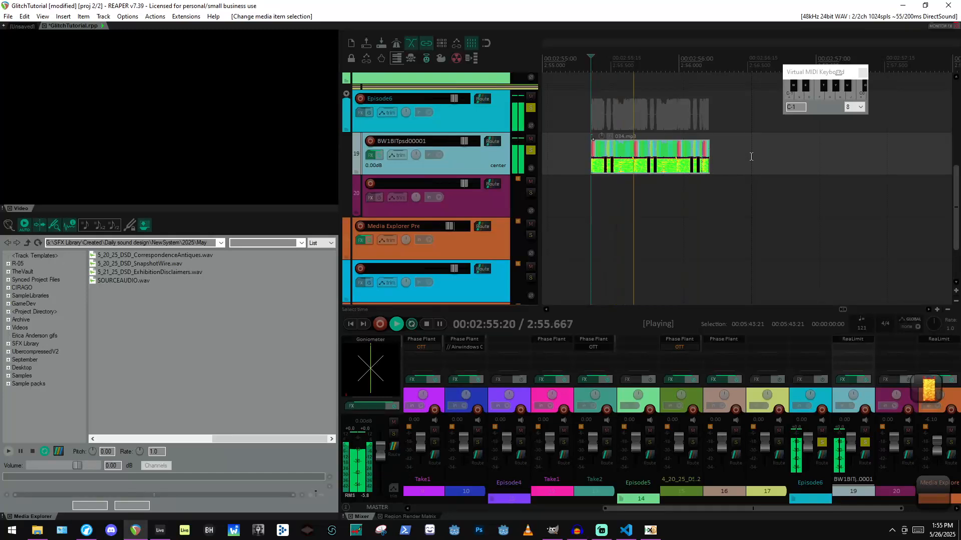
key("space")
scroll(699, 162, "up", 4)
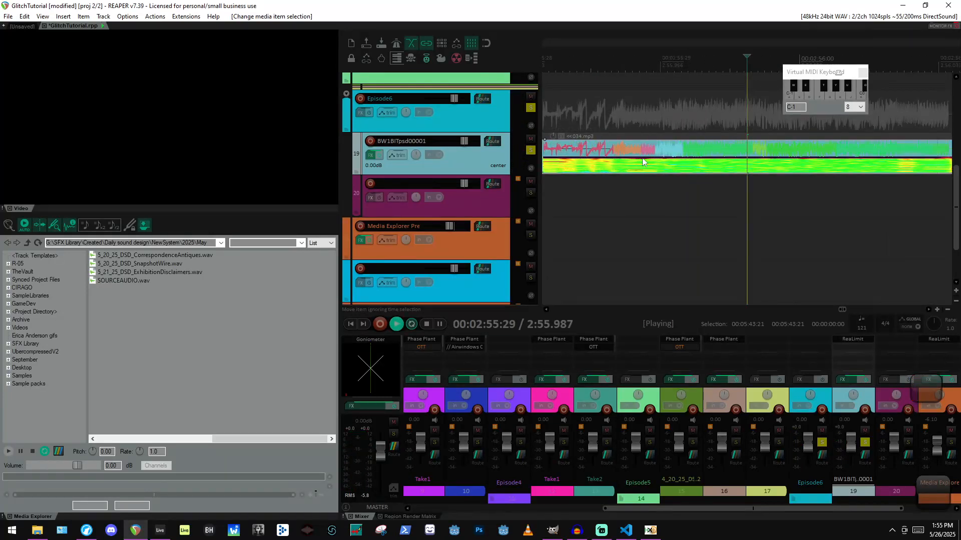
scroll(643, 160, "down", 5)
key("space")
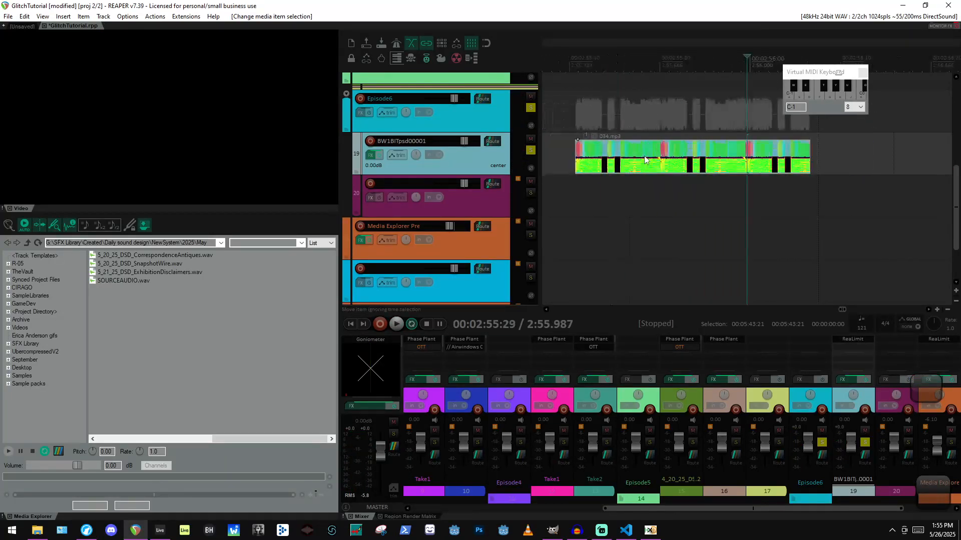
Replay the 034.mp3 clip from within its length and examine the repeating sections of its waveform up close.
left_click(658, 154)
key("space")
scroll(656, 154, "down", 4)
key("space")
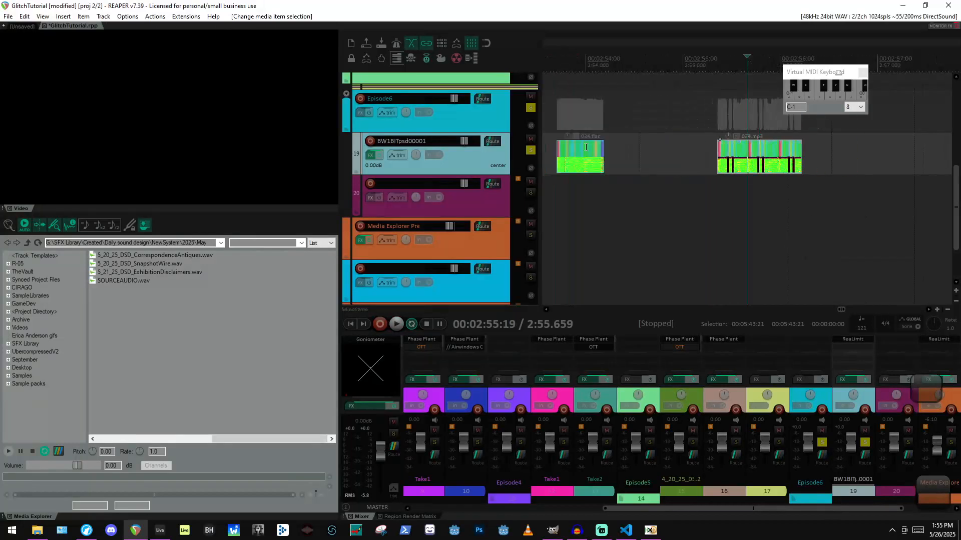
key("space")
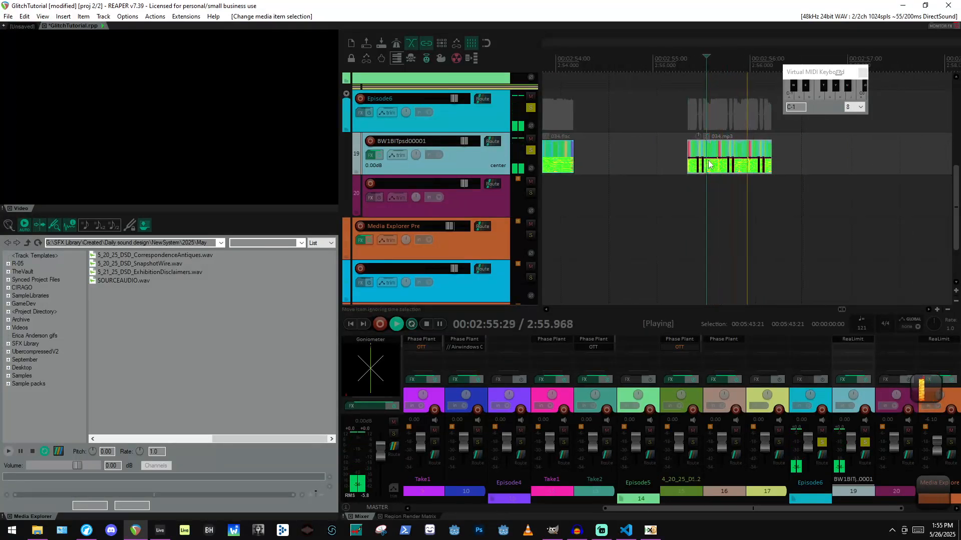
scroll(728, 168, "up", 4)
scroll(728, 168, "up", 6)
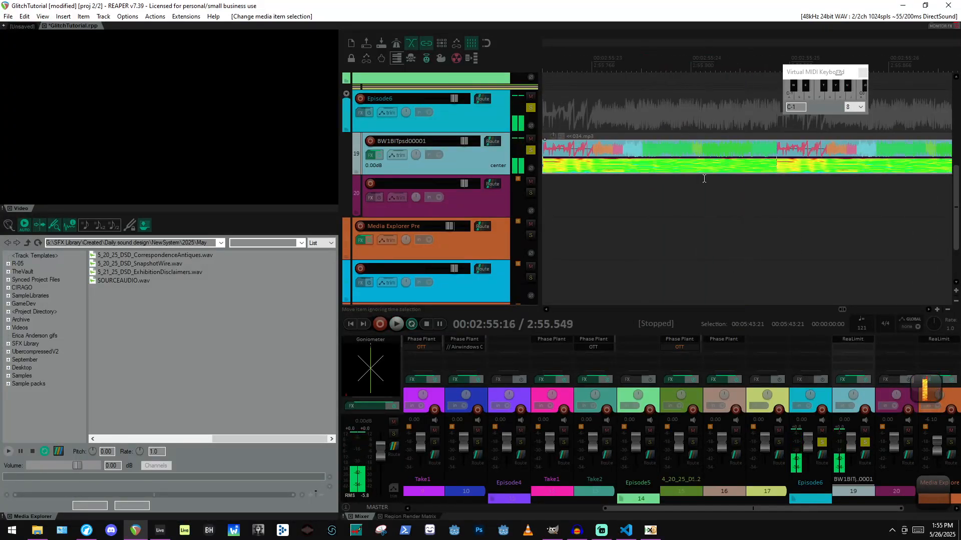
Switch to Audacity and import 034.mp3 from the flacs folder as a new track.
left_click(577, 531)
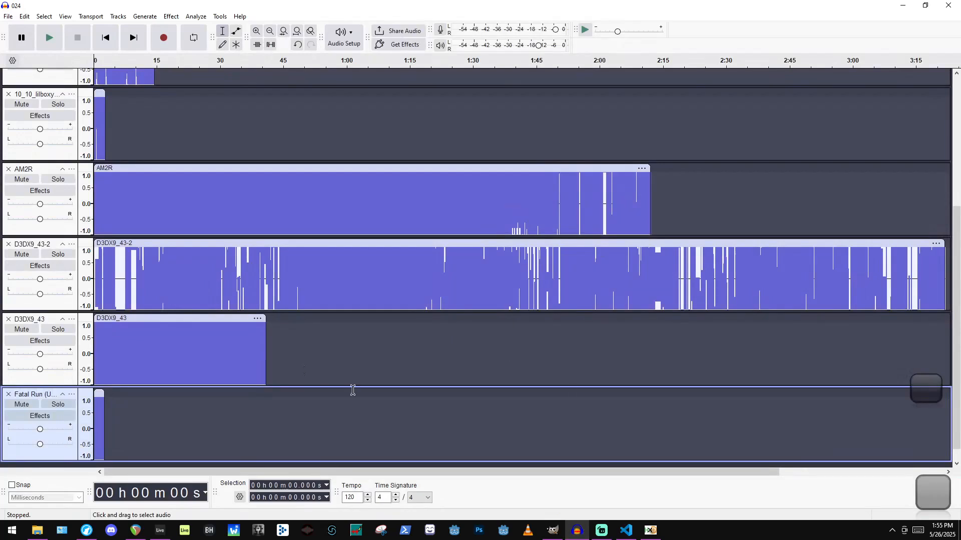
scroll(271, 411, "down", 1)
left_click(37, 530)
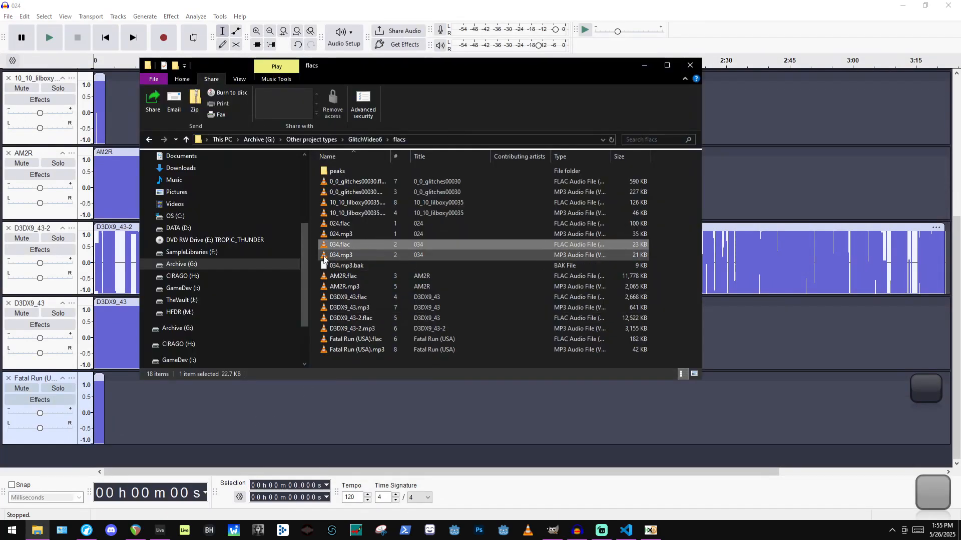
left_click_drag(348, 256, 249, 456)
scroll(99, 390, "up", 5)
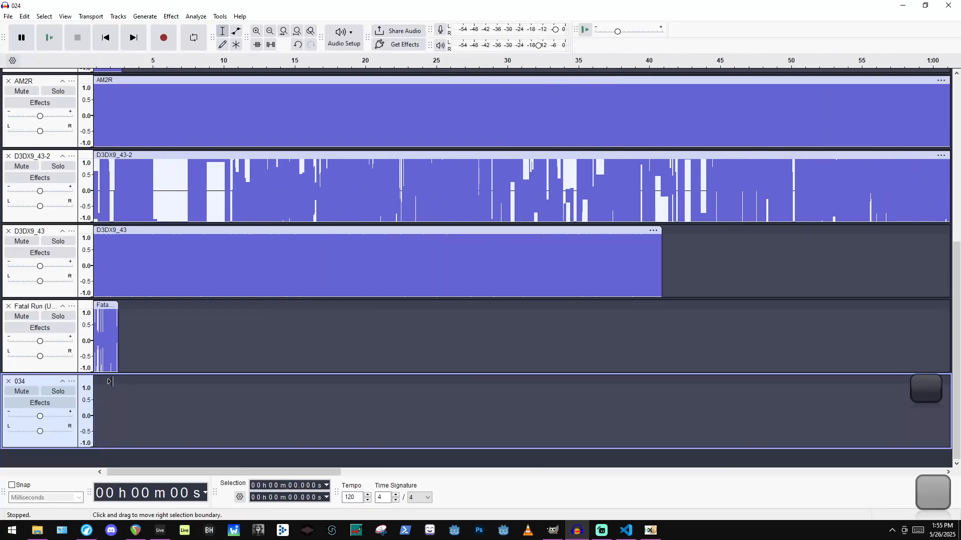
Solo the 034 track and listen to its audio.
left_click(58, 391)
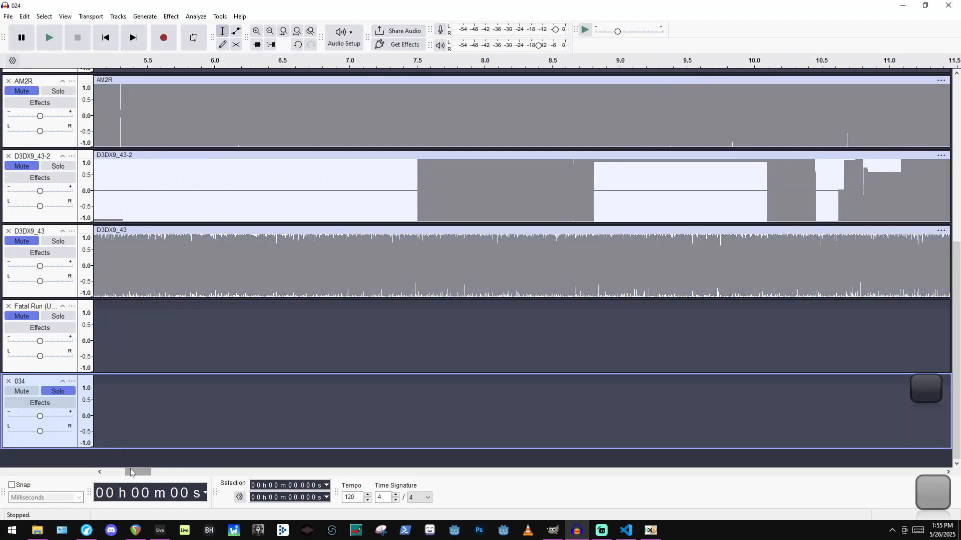
left_click_drag(136, 472, 90, 474)
key("space")
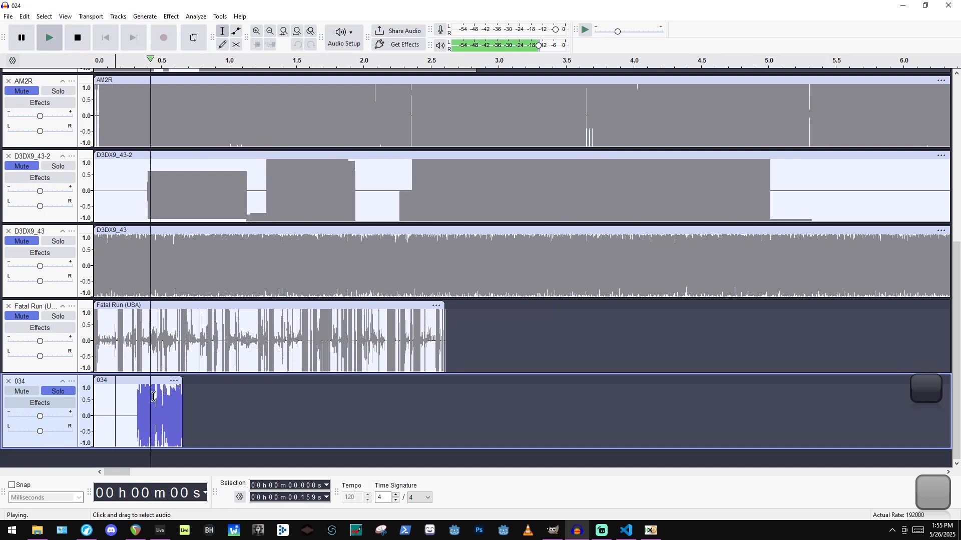
key("space")
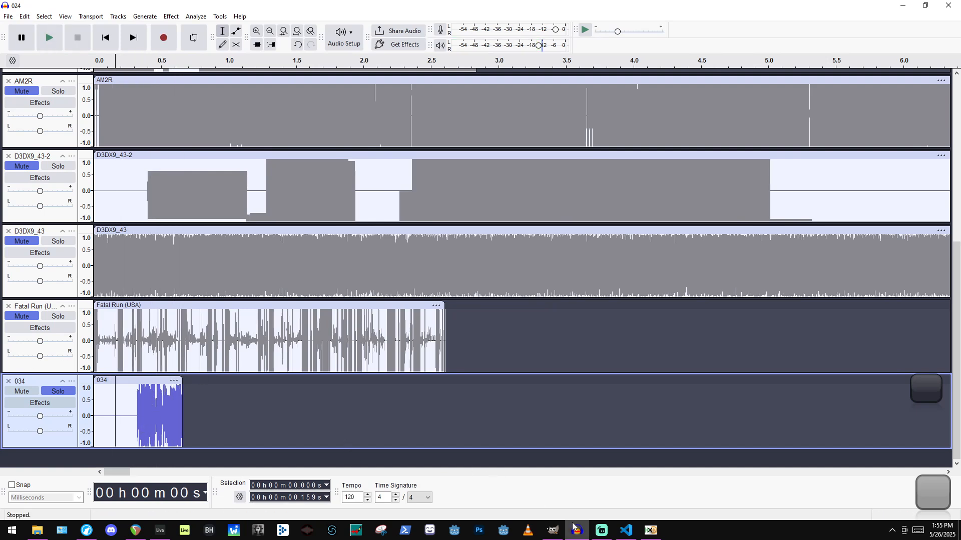
Switch to HxD and open AM2R.mp3 from the flacs folder in it.
left_click(661, 530)
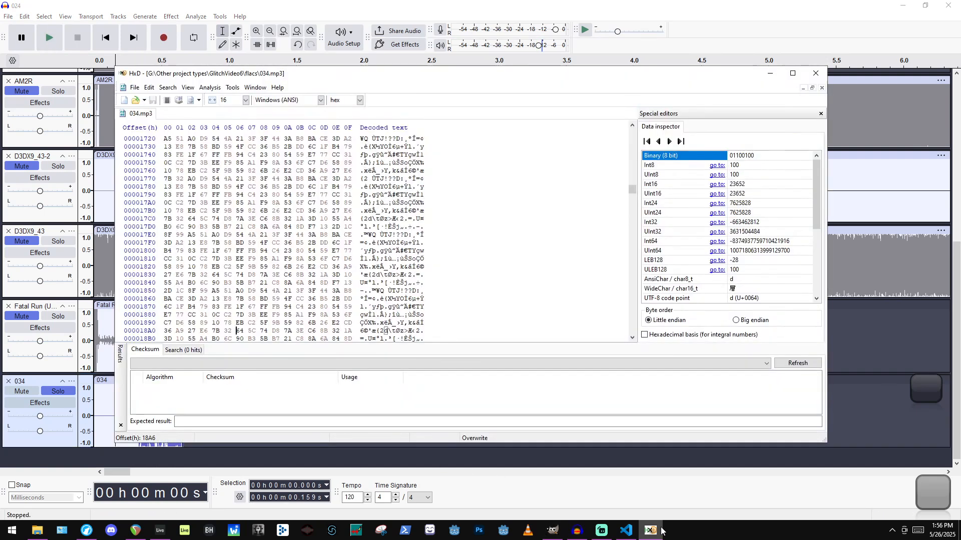
scroll(300, 190, "up", 20)
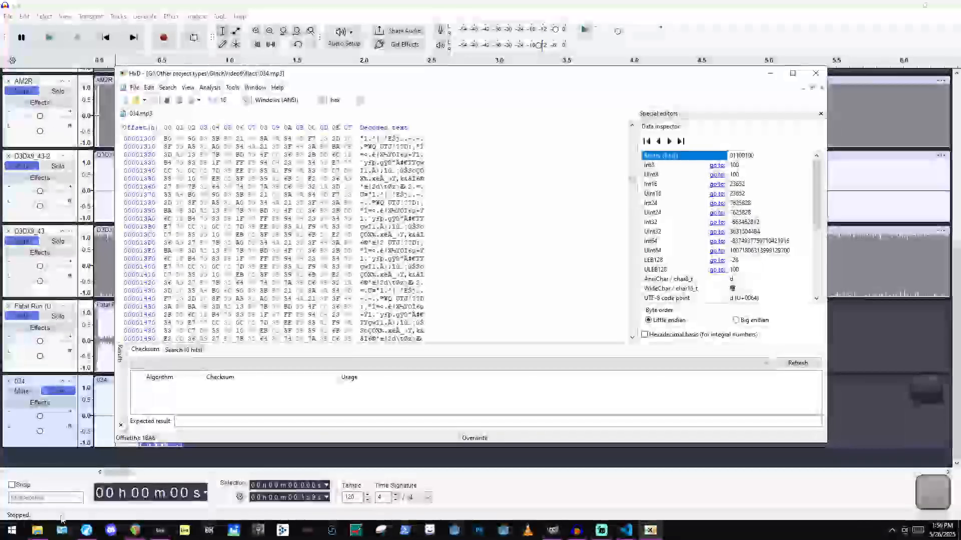
left_click(38, 530)
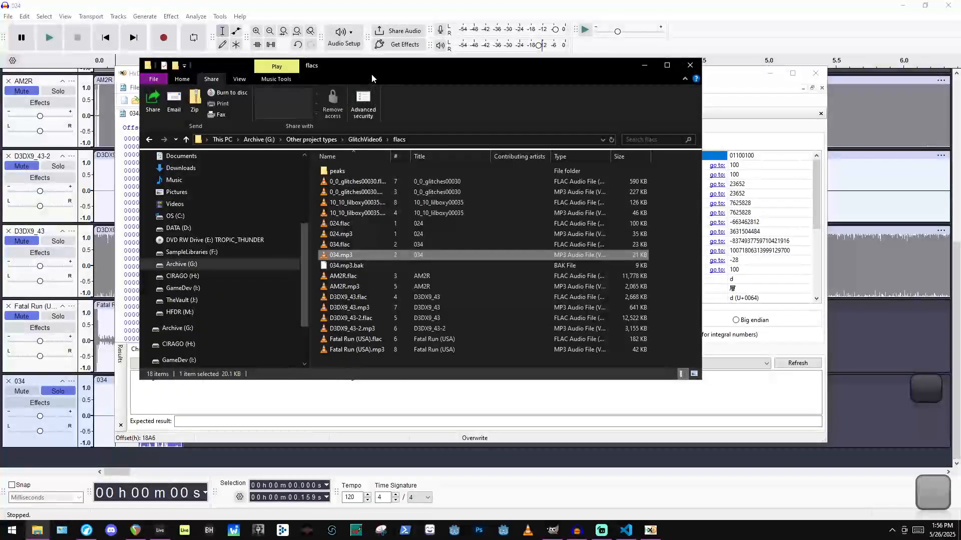
left_click_drag(373, 68, 607, 60)
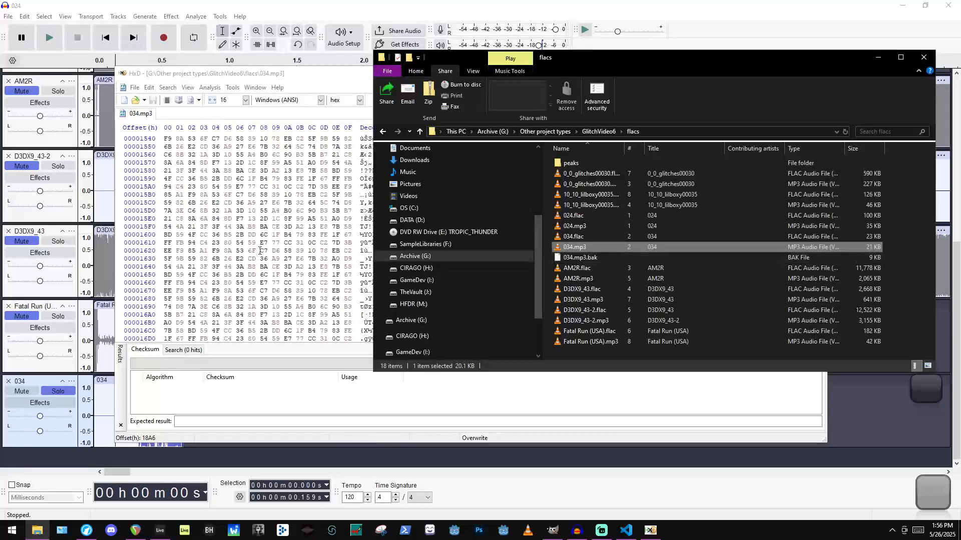
left_click(607, 276)
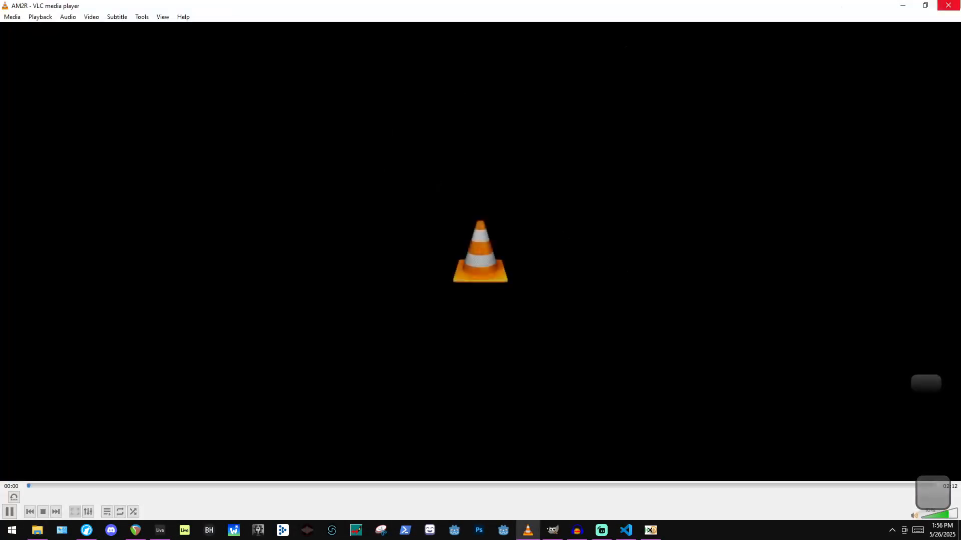
left_click(950, 4)
left_click(592, 271)
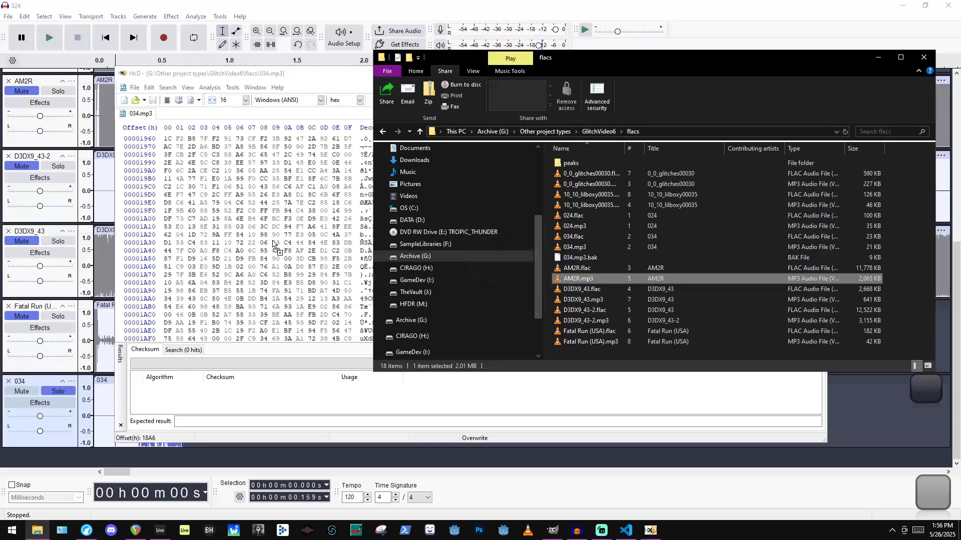
left_click_drag(275, 245, 275, 245)
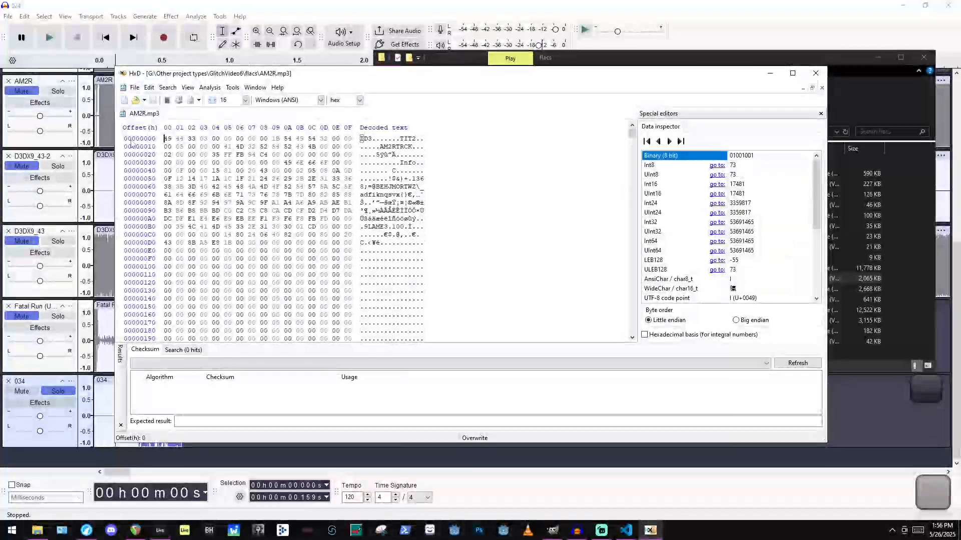
Copy the bytes from offset 2E6 to 4FA in AM2R.mp3 and paste them repeatedly over the following data.
scroll(234, 199, "down", 13)
left_click_drag(236, 203, 290, 338)
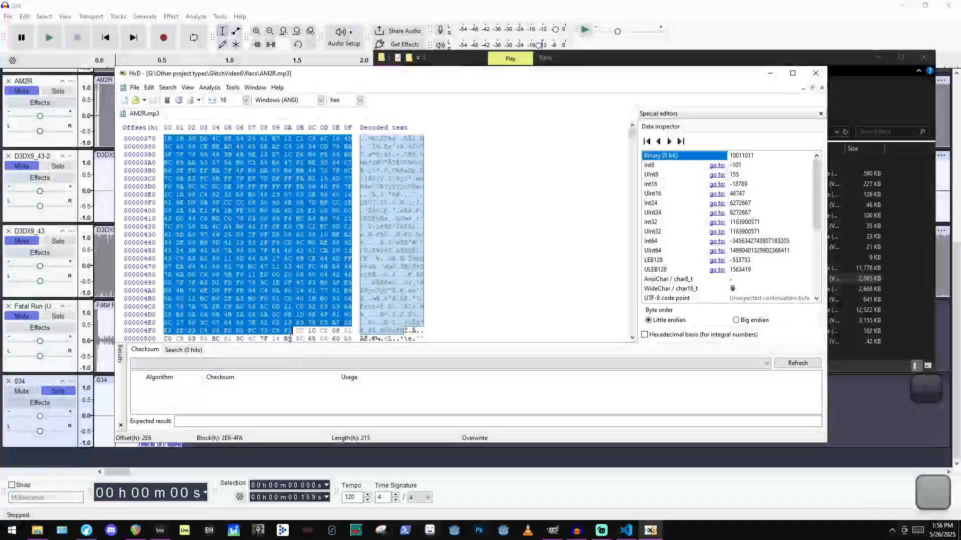
key("ctrl+v")
key("ctrl+v")
key("ctrl+v")
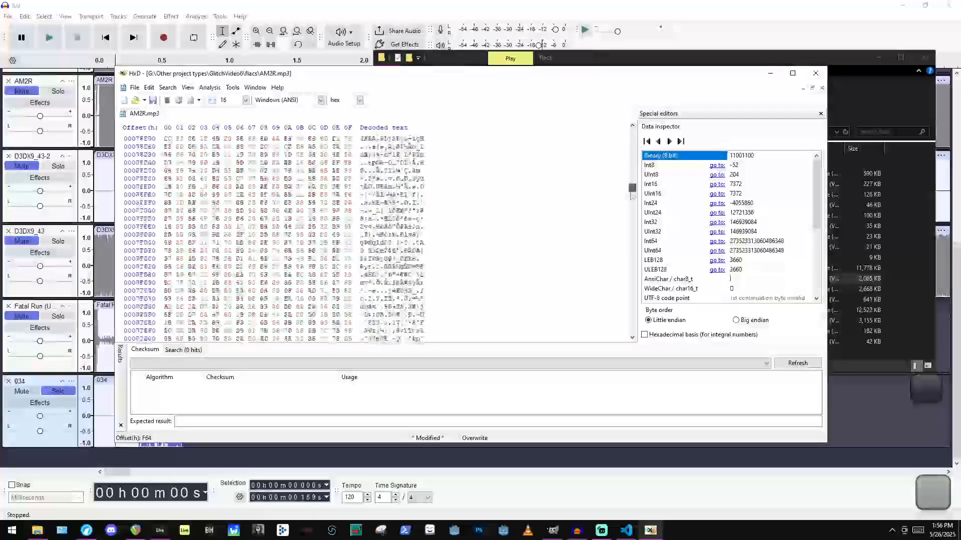
Paste the copied byte block repeatedly at a point about a third of the way through AM2R.mp3.
left_click_drag(631, 194, 631, 201)
left_click(274, 187)
key("ctrl+v")
key("ctrl+v")
Copy the bytes from offset AAC49 to AAEFE and paste them repeatedly over the data that follows.
scroll(273, 185, "down", 3)
left_click_drag(274, 185, 325, 419)
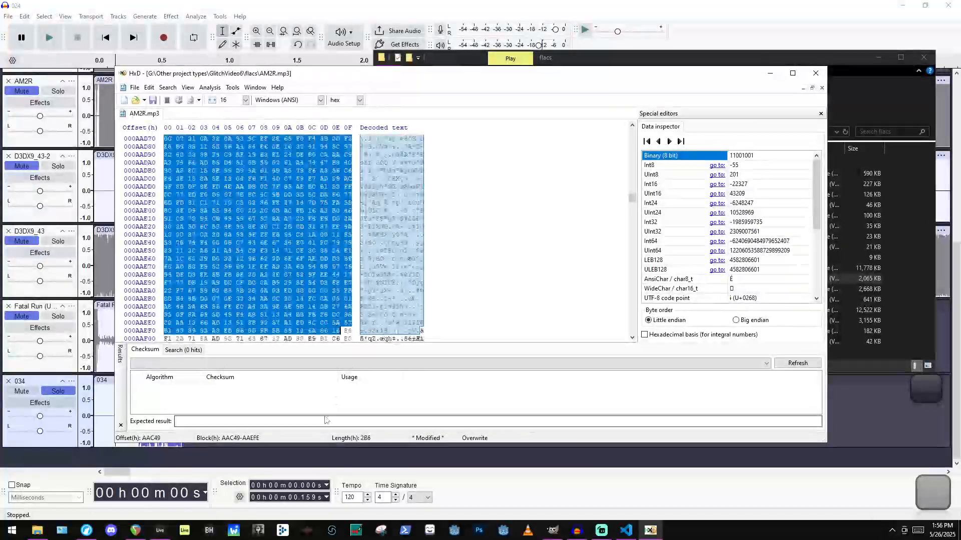
key("ctrl+c")
key("ctrl+v")
key("ctrl+v")
key("ctrl+v")
key("ctrl+v")
key("ctrl+v")
key("ctrl+v")
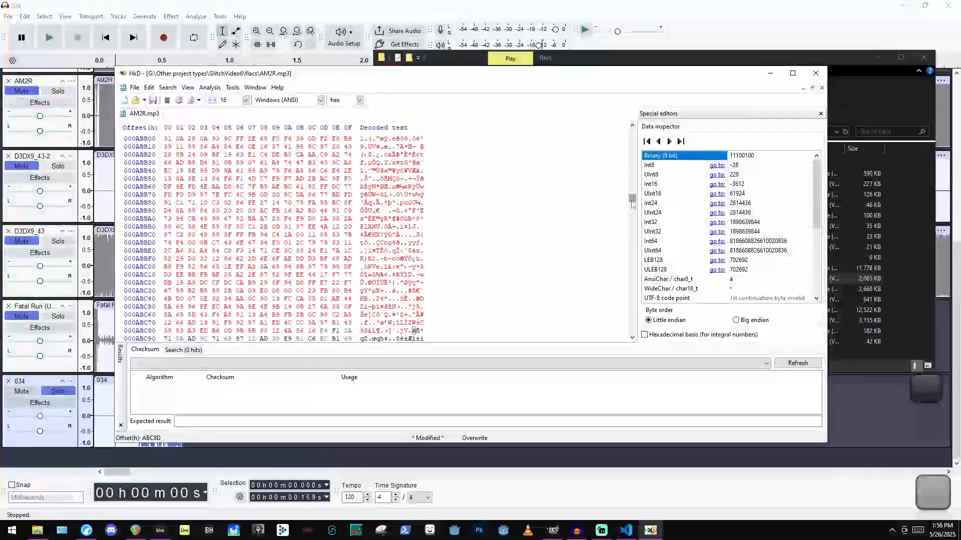
Copy a block of about eleven rows near offset 148900, paste it many times over the following bytes, and return to the file's start.
left_click_drag(631, 200, 632, 259)
left_click_drag(309, 203, 336, 291)
key("ctrl+c")
key("ctrl+v")
key("ctrl+v")
key("ctrl+v")
key("ctrl+v")
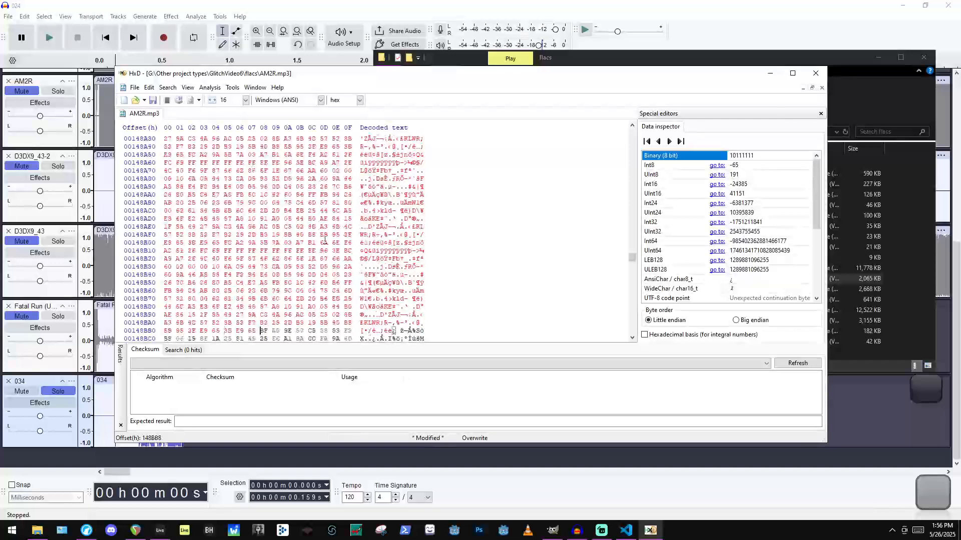
key("ctrl+v")
key("ctrl+v")
key("ctrl+v")
key("ctrl+v")
key("ctrl+v")
key("ctrl+v")
key("ctrl+v")
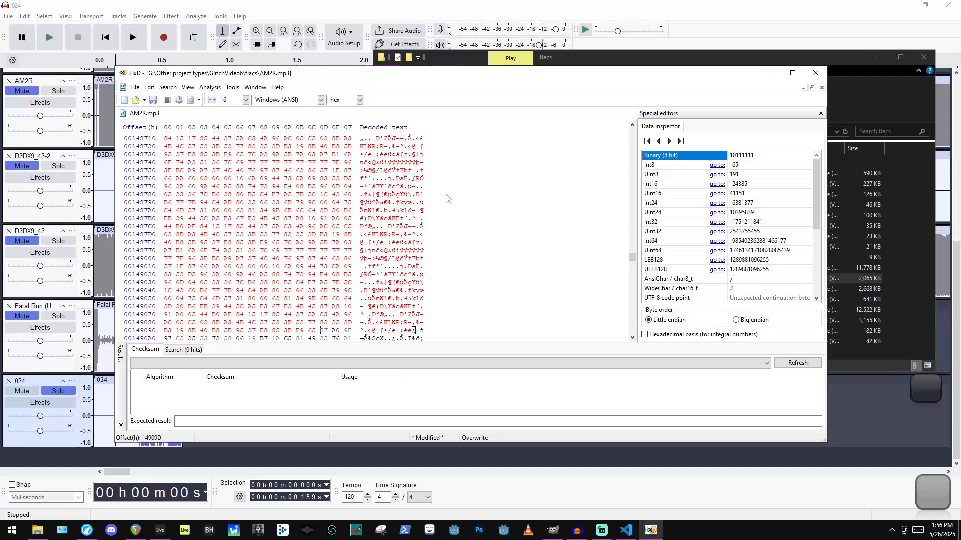
left_click_drag(642, 84, 624, 123)
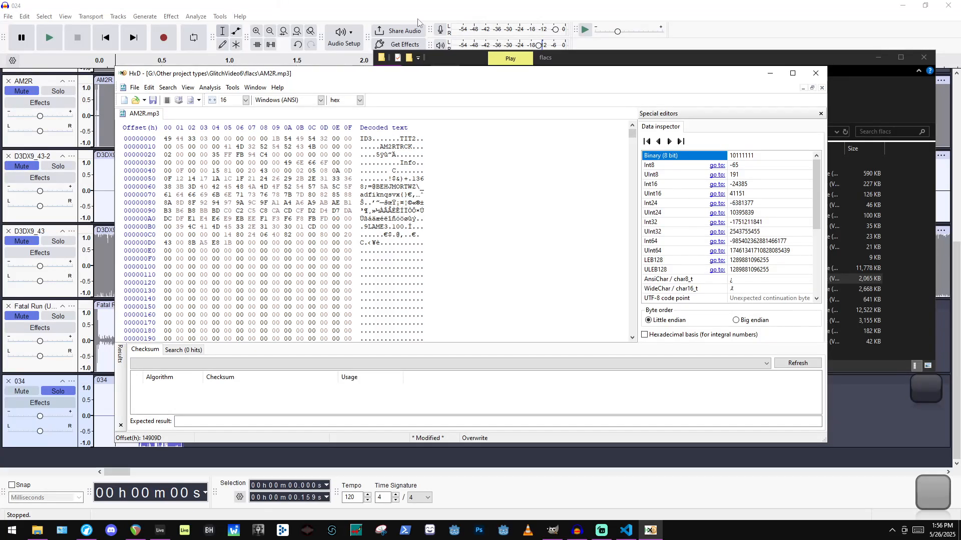
Overwrite scattered bytes around the middle of AM2R.mp3, between about offsets E6BC0 and E6FC0, with random hex digits.
left_click_drag(631, 135, 633, 222)
left_click(236, 177)
type("dab")
scroll(289, 184, "down", 9)
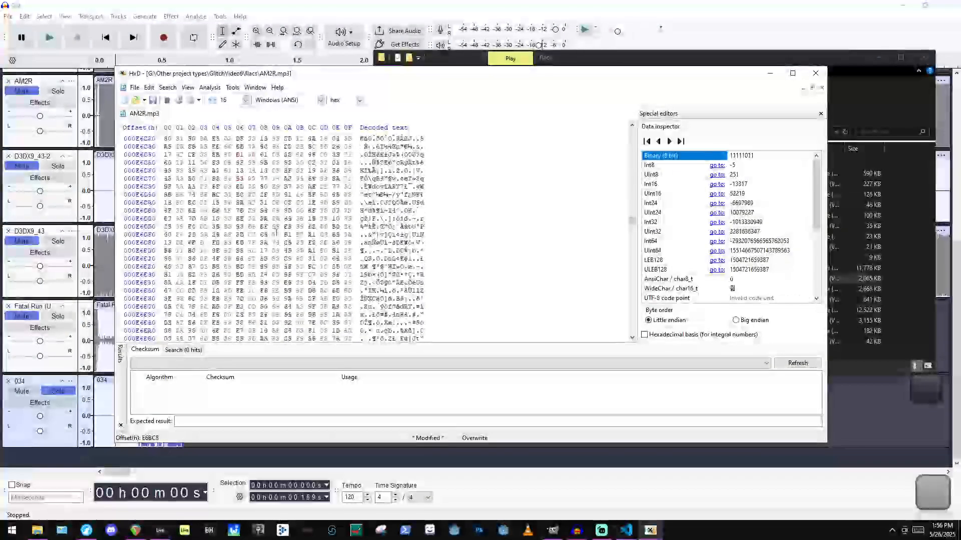
left_click(275, 226)
type("dab")
scroll(284, 235, "down", 9)
left_click(297, 250)
type("d")
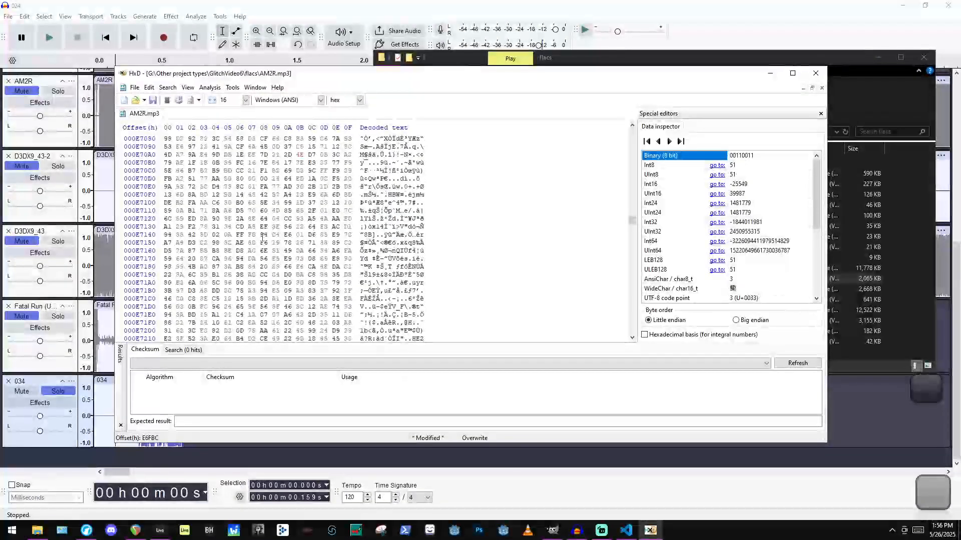
Overwrite the bytes at offset E72F9 with 8D AD and alter another spot further down with similar digits.
scroll(299, 235, "down", 18)
left_click(275, 235)
type("8dab")
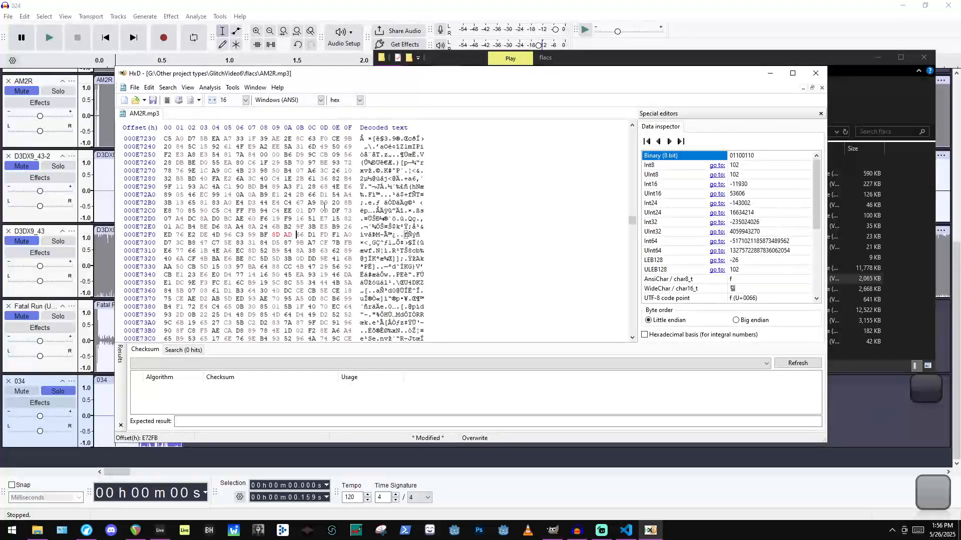
scroll(276, 241, "down", 9)
left_click(260, 251)
type("8dab")
scroll(255, 281, "down", 12)
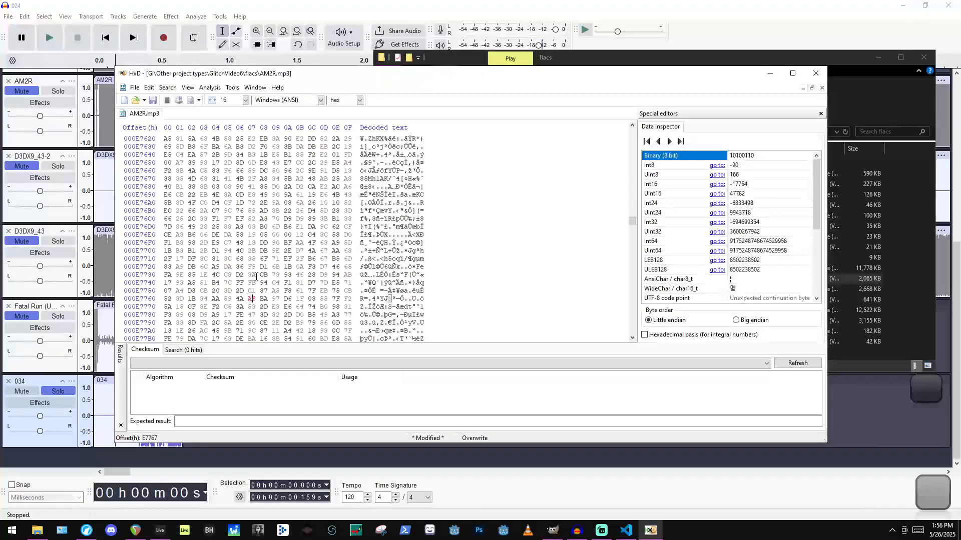
Change a few more isolated bytes between about offsets E78D0 and E7C82, including setting offset E7C81 to 12.
scroll(248, 295, "down", 8)
left_click(277, 292)
type("242")
scroll(288, 295, "down", 9)
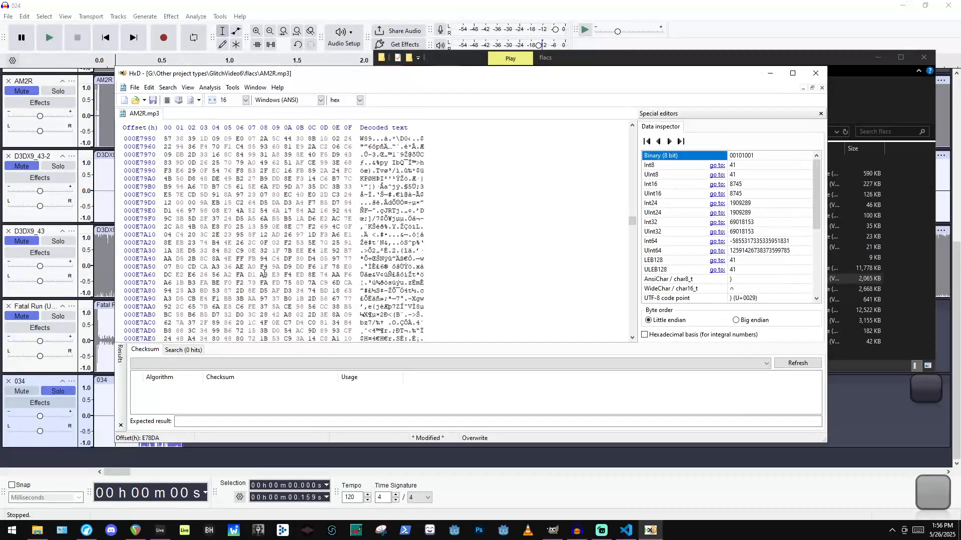
left_click(264, 268)
scroll(251, 280, "down", 10)
left_click(180, 307)
type("13")
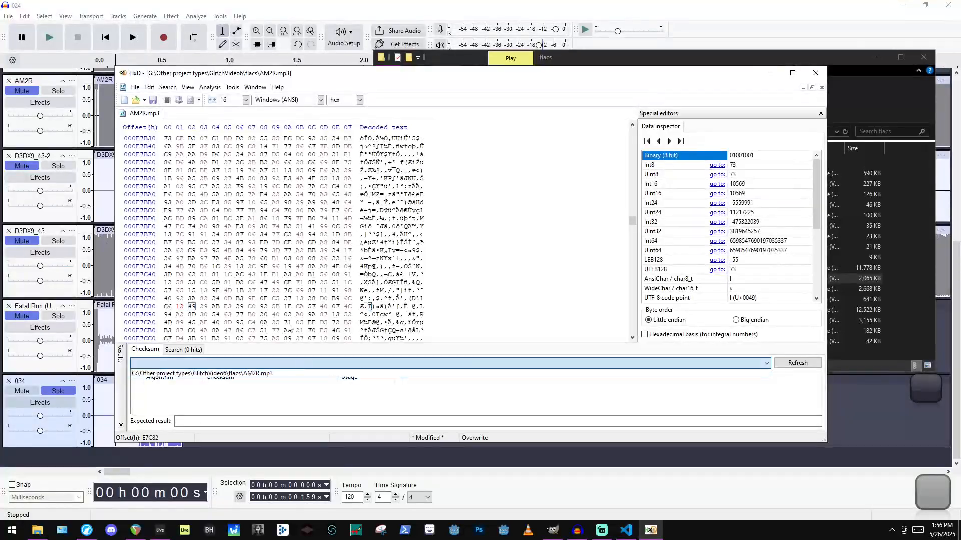
Alter a byte near offset E7FF9, overwrite the bytes from offset E8388 with AF C3 42, and return to the file's start.
scroll(223, 289, "down", 19)
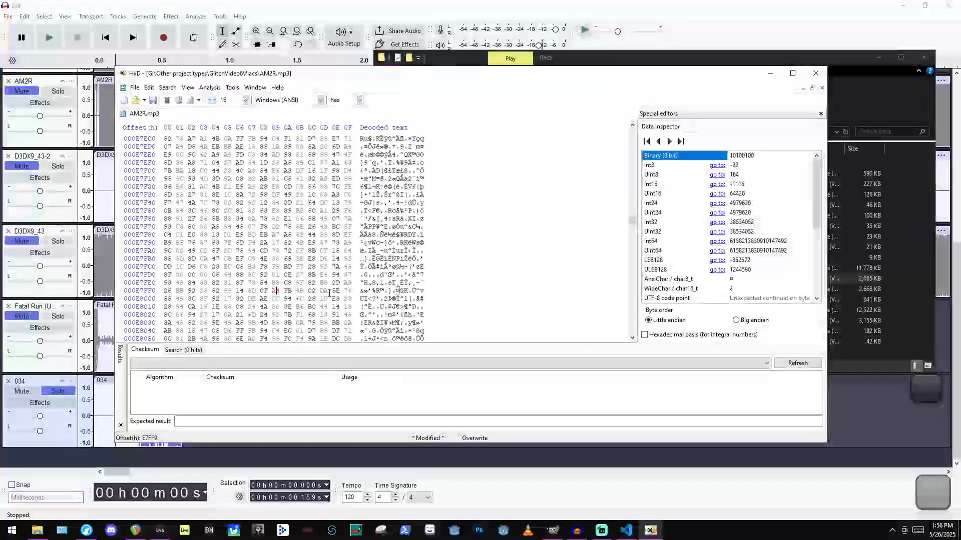
scroll(275, 292, "down", 19)
left_click(264, 290)
type("AFC342")
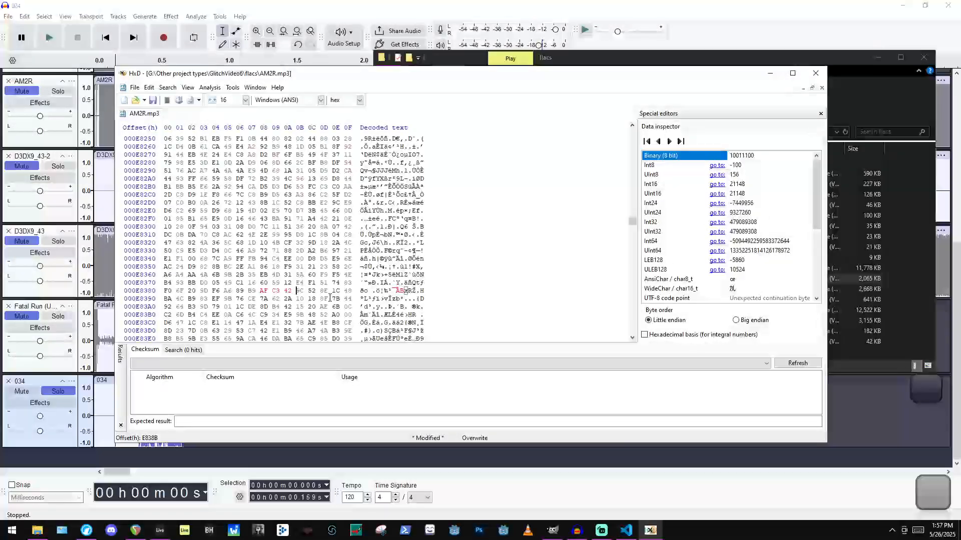
scroll(331, 297, "up", 11)
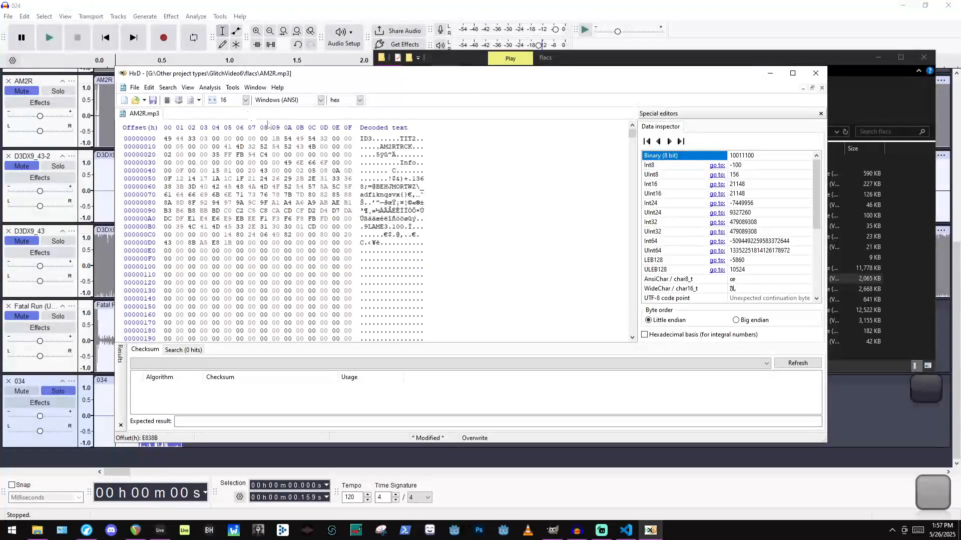
Search forward through AM2R.mp3 for the hex value 8B.
left_click(188, 87)
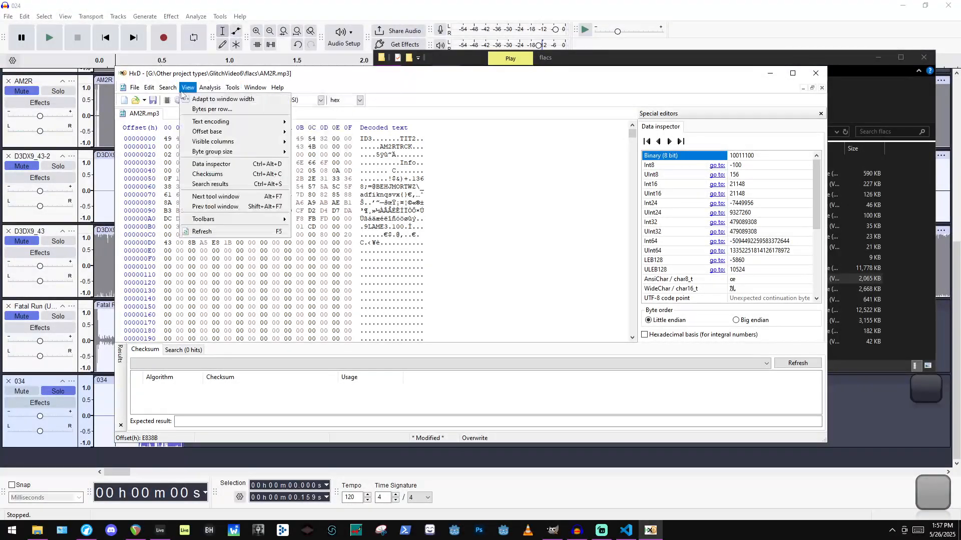
mouse_move(168, 88)
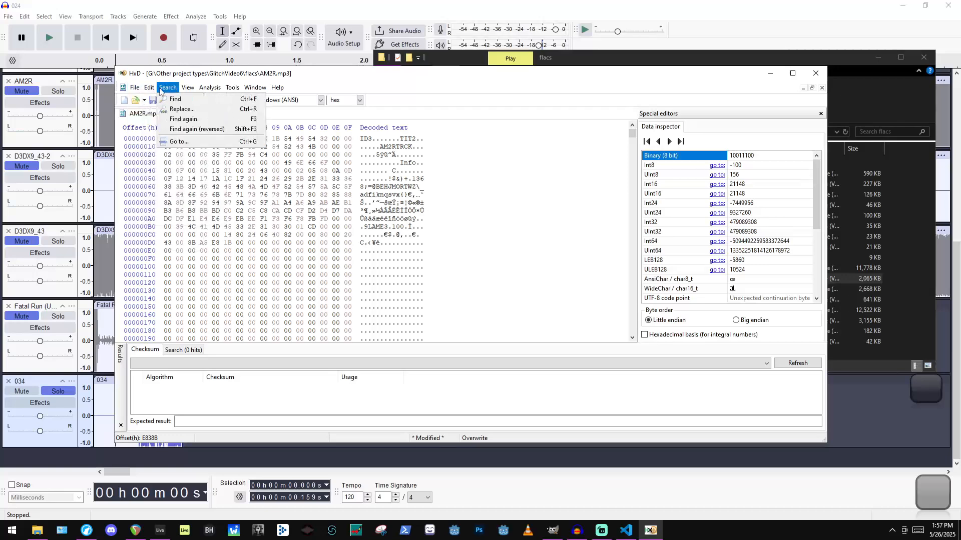
left_click(175, 98)
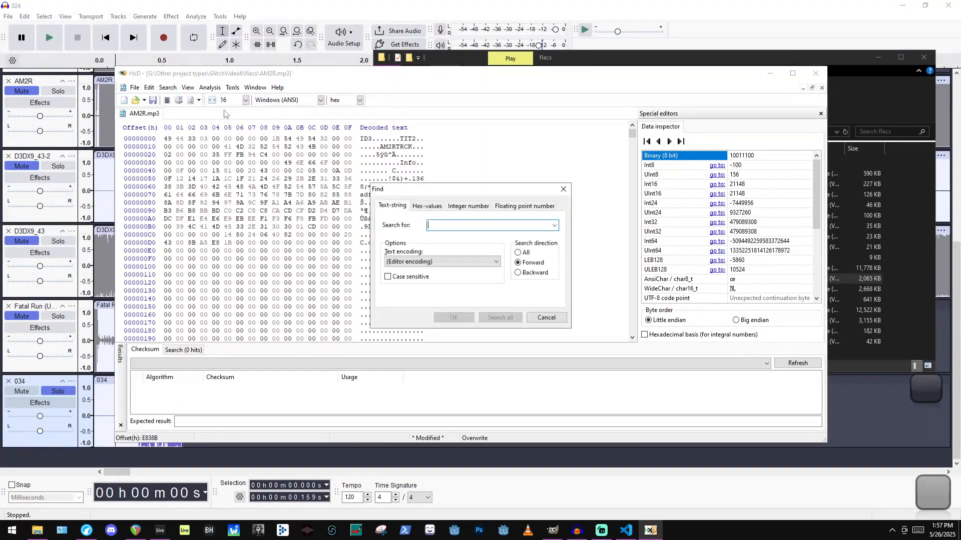
left_click_drag(497, 195, 536, 187)
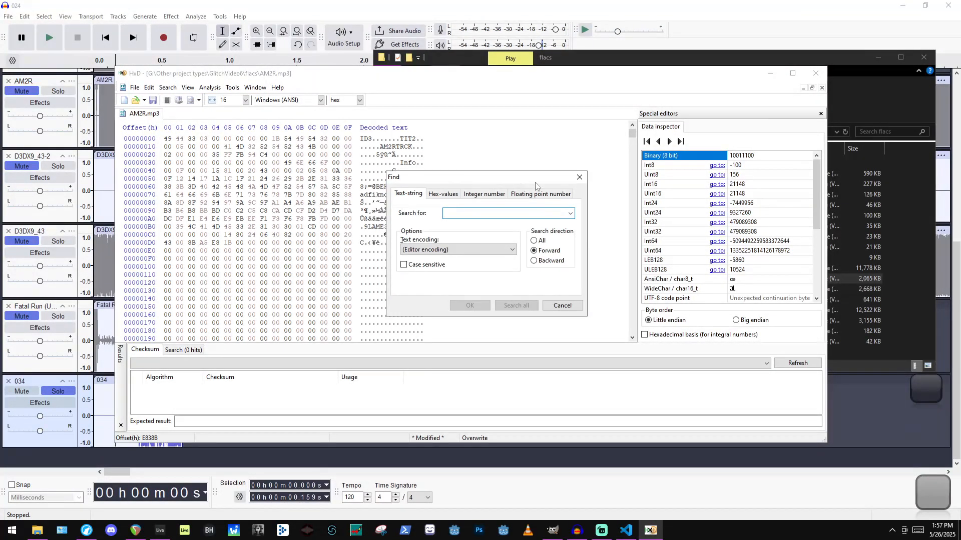
left_click(444, 195)
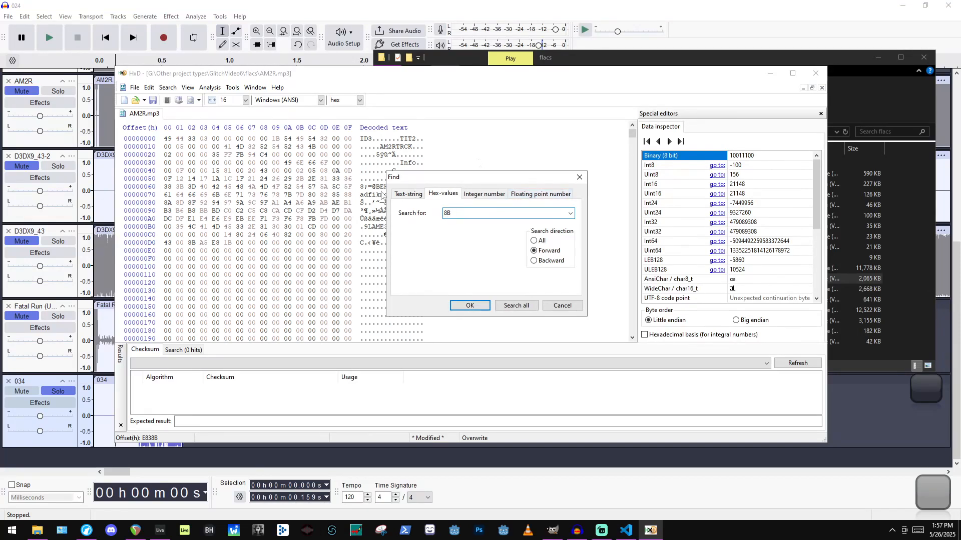
left_click(470, 306)
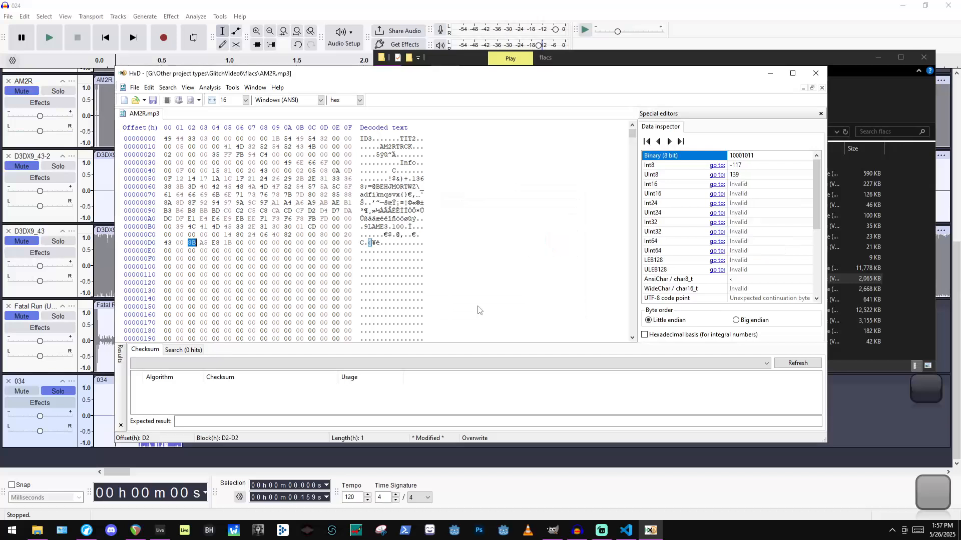
Search the whole file for the hex value 8F, with the search direction set to All.
left_click(228, 88)
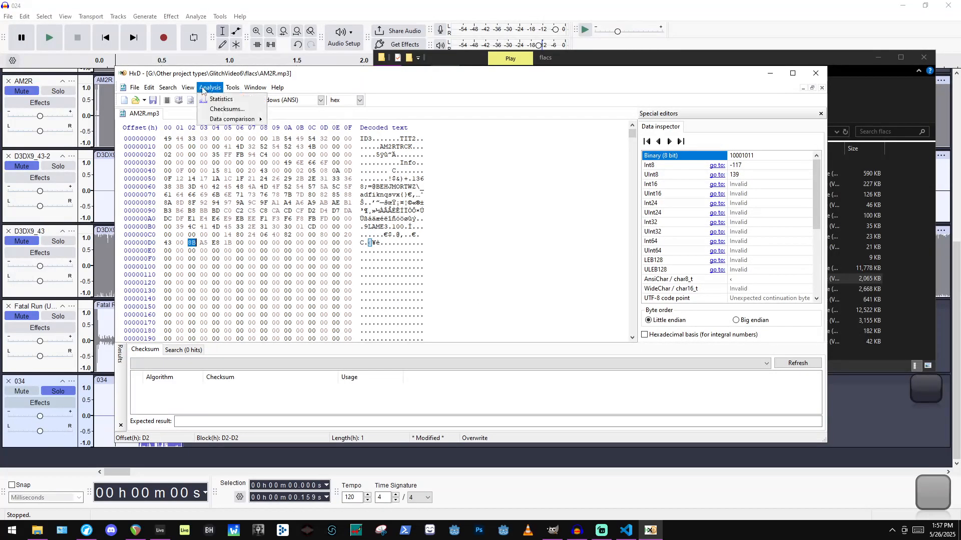
mouse_move(172, 89)
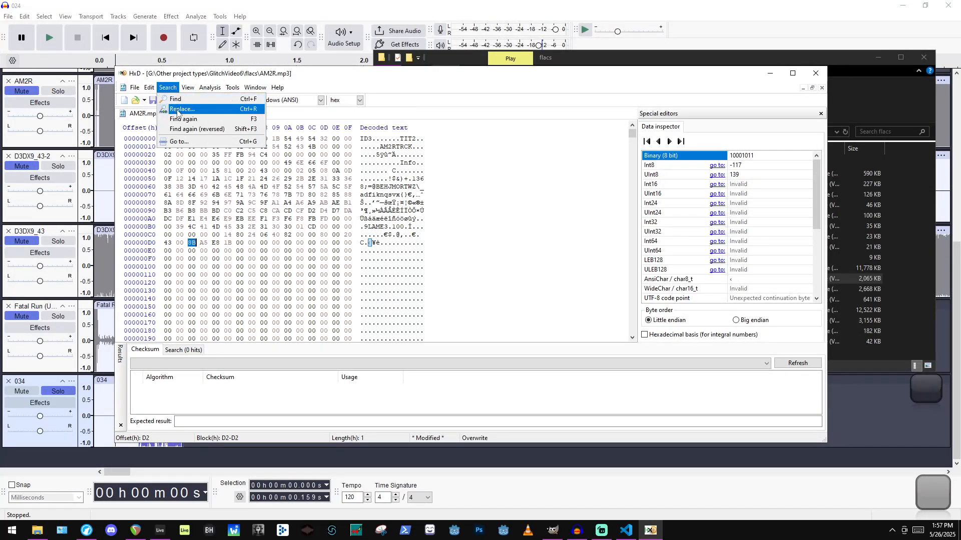
left_click(175, 98)
right_click(469, 211)
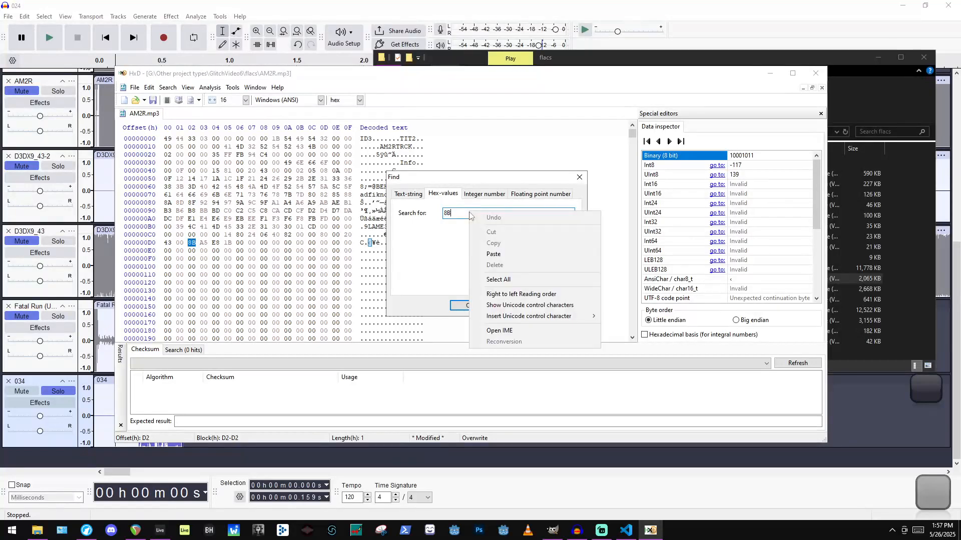
left_click(469, 211)
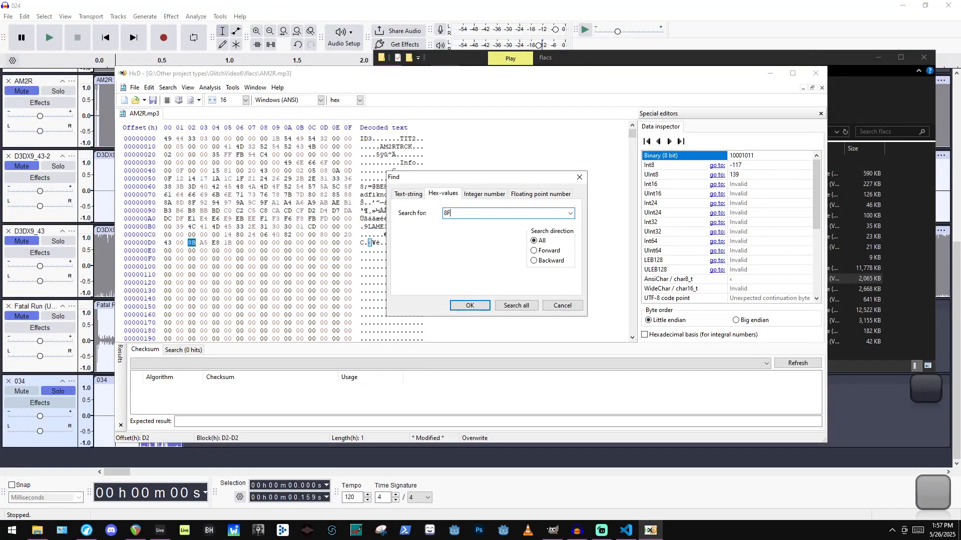
type("F")
key("Return")
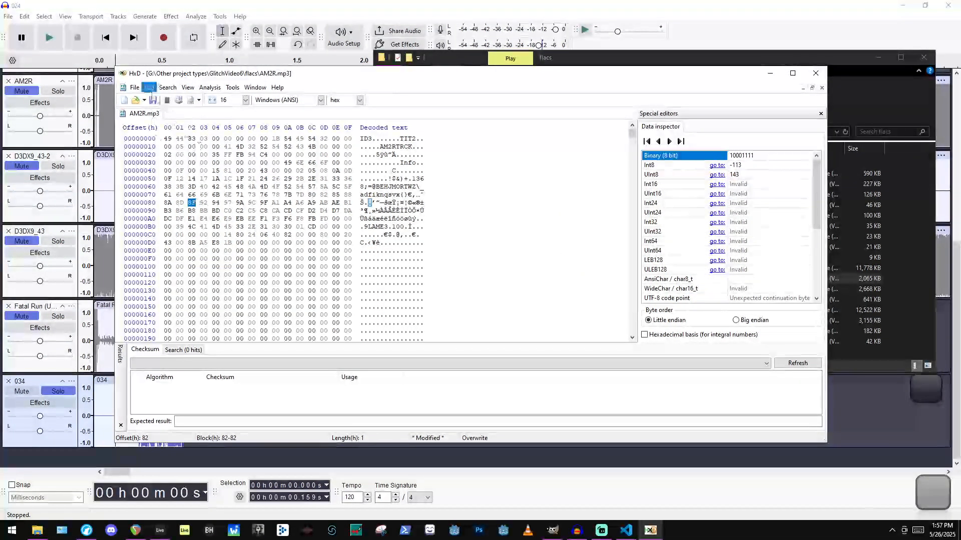
left_click(150, 88)
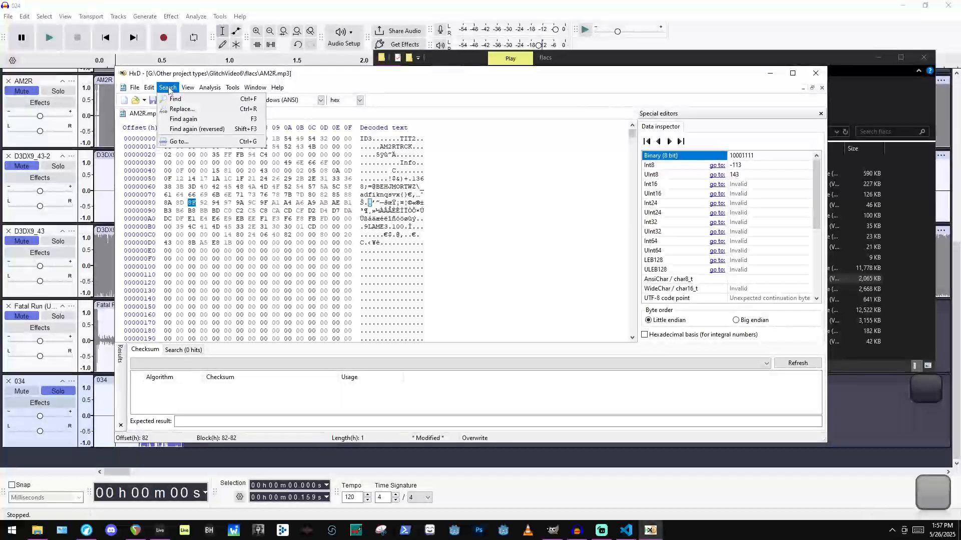
left_click(168, 92)
type("F")
key("ctrl+f")
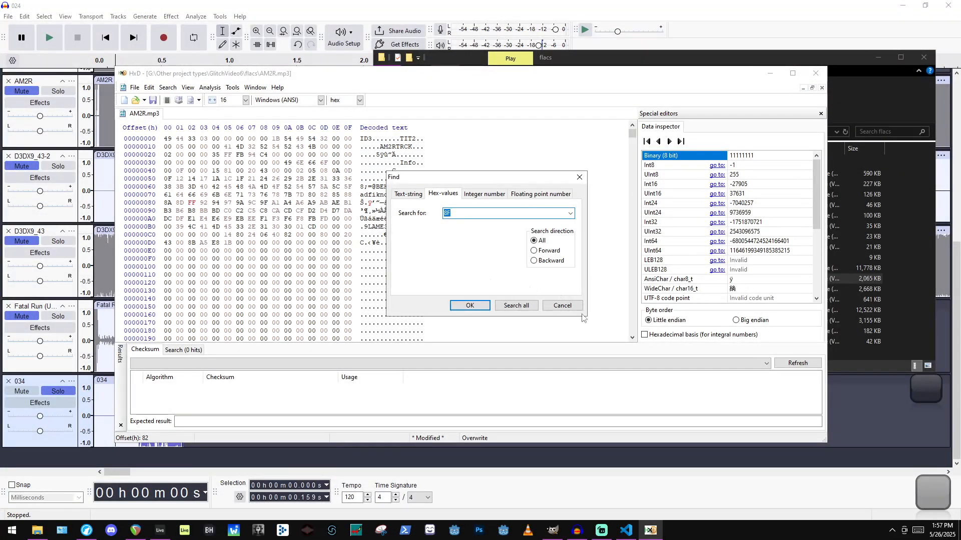
left_click(560, 308)
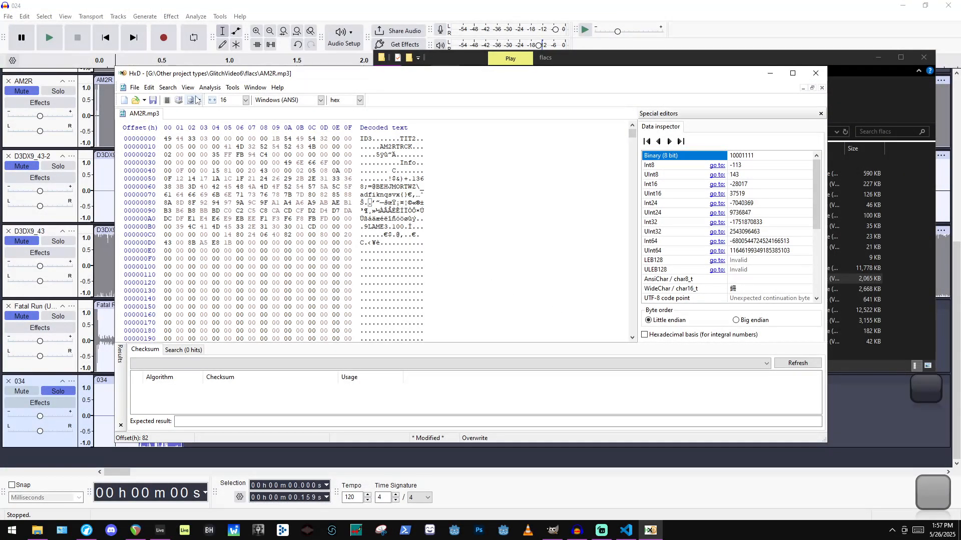
Find the hex value 9D in the file and replace all its occurrences with A4 in every direction.
key("ctrl+f")
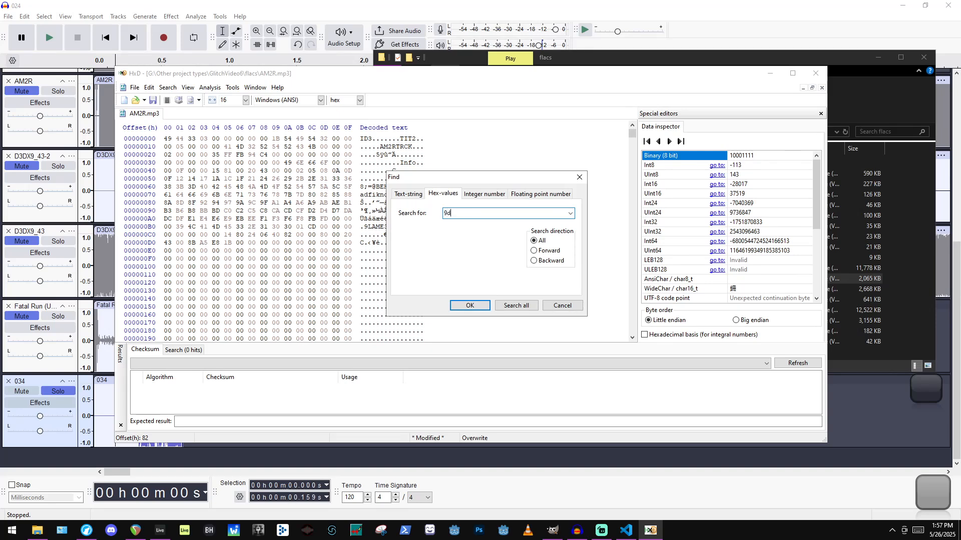
left_click(474, 309)
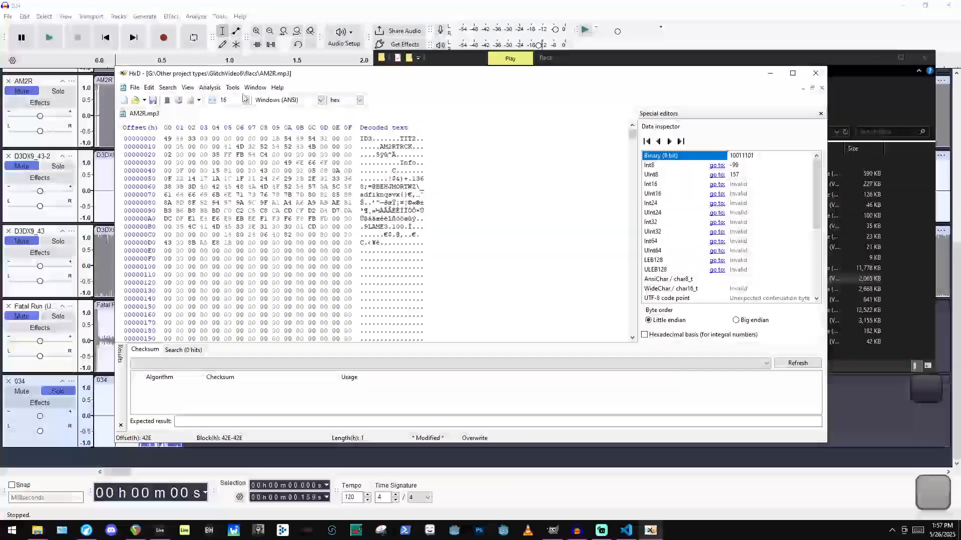
left_click(188, 87)
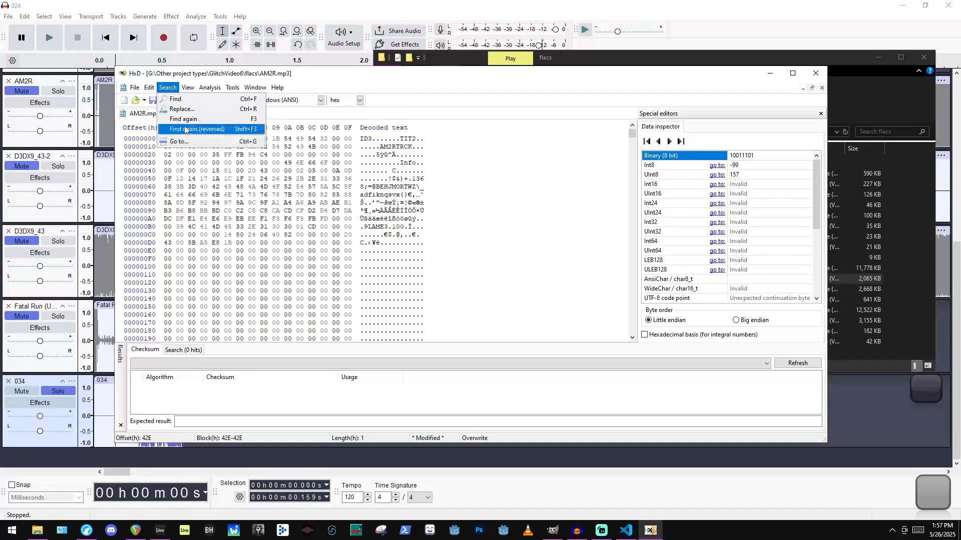
left_click(173, 111)
left_click(428, 194)
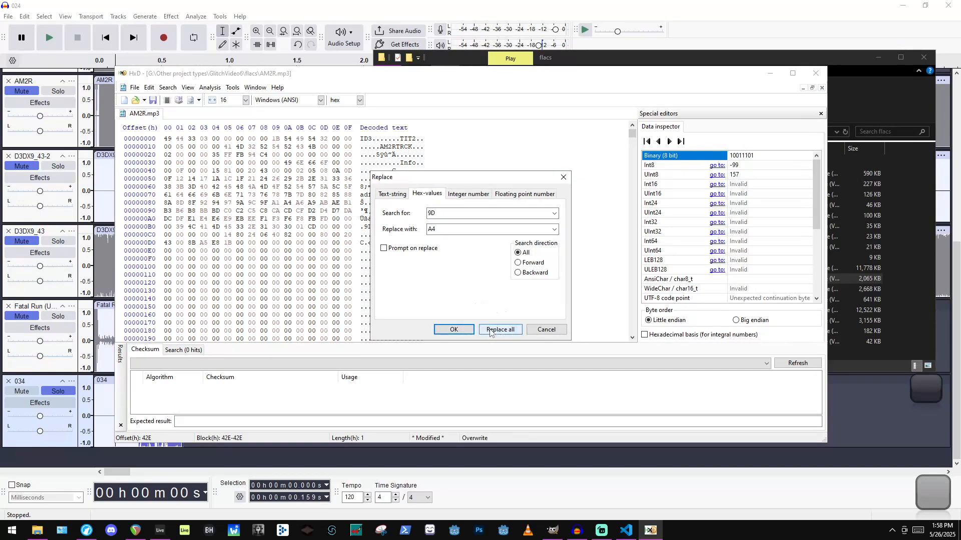
left_click(490, 331)
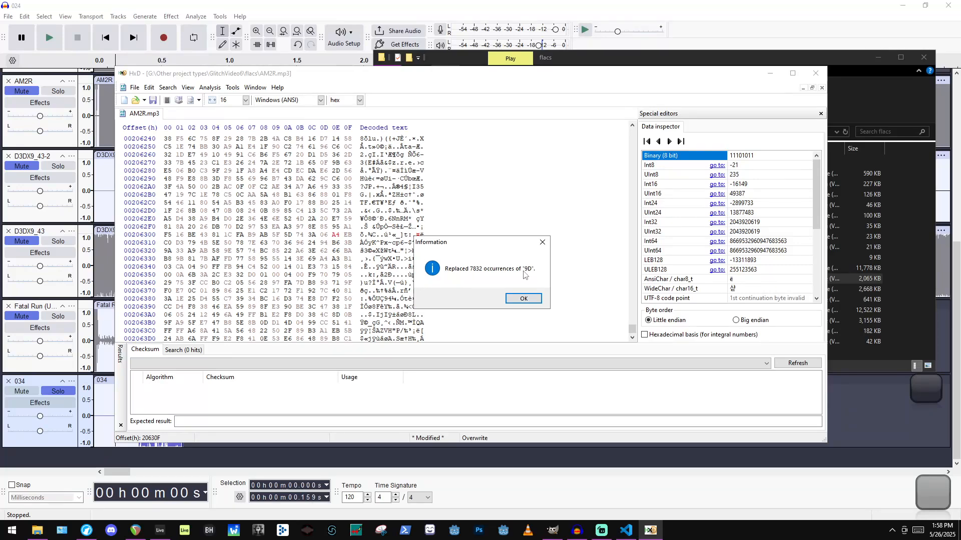
left_click(524, 298)
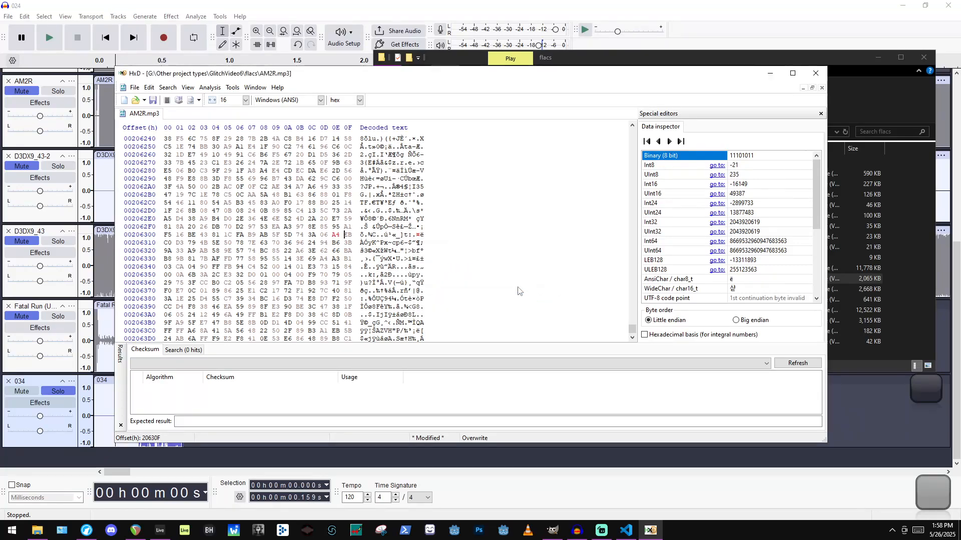
Copy the bytes from offset 206168 to 20623A near the file's end and paste them repeatedly over the data that follows.
scroll(326, 285, "down", 9)
scroll(338, 206, "up", 14)
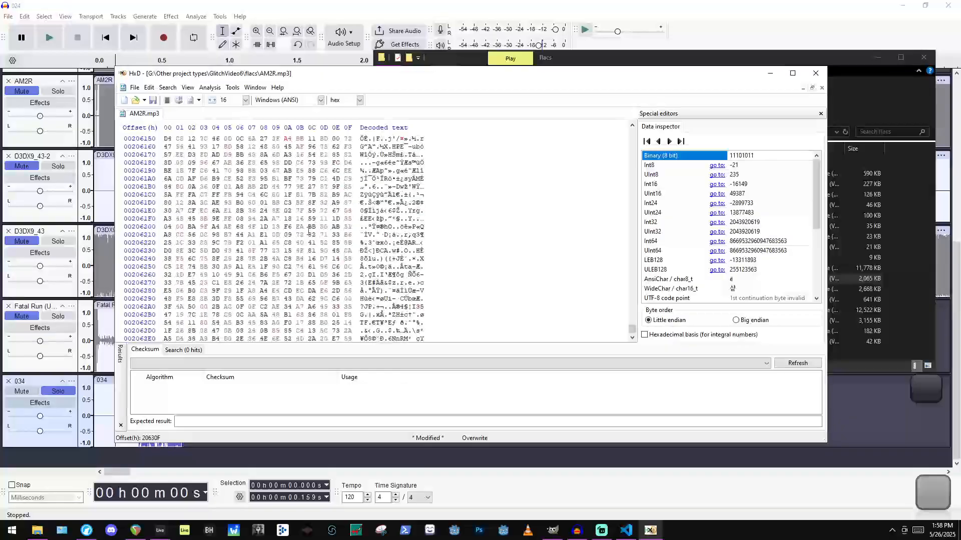
left_click_drag(262, 147, 305, 252)
key("ctrl+c")
key("ctrl+v")
key("ctrl+v")
key("ctrl+v")
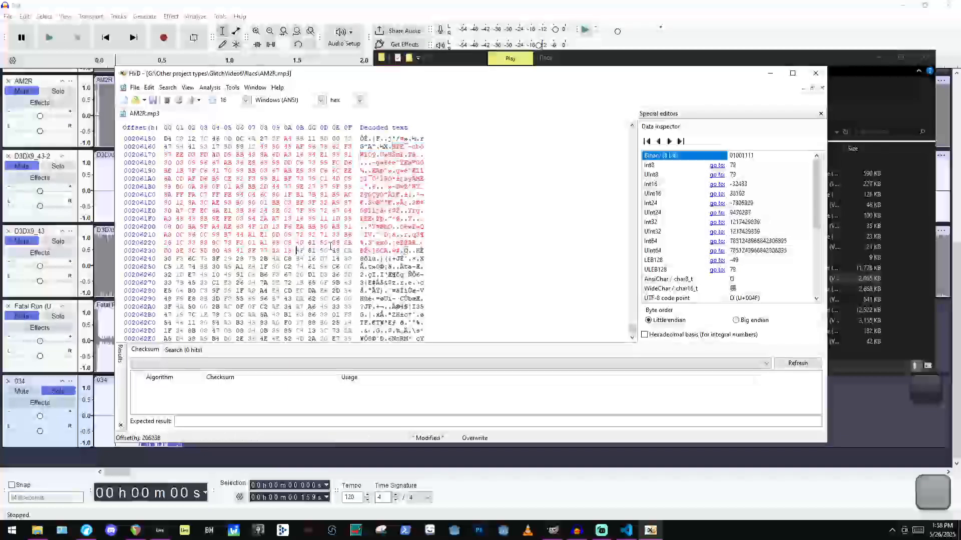
scroll(448, 256, "down", 20)
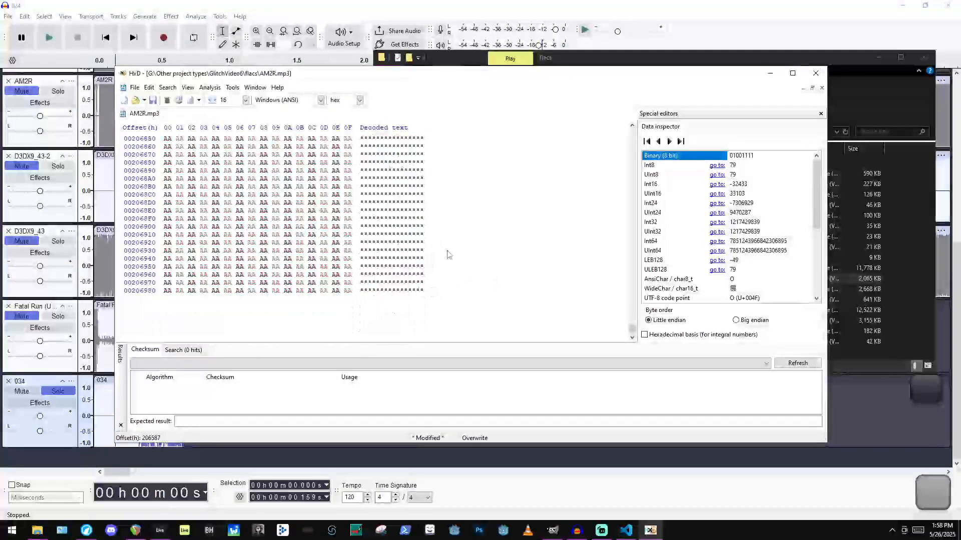
Paste the copied byte block repeatedly over the data starting near offset 205EDA.
scroll(347, 278, "up", 13)
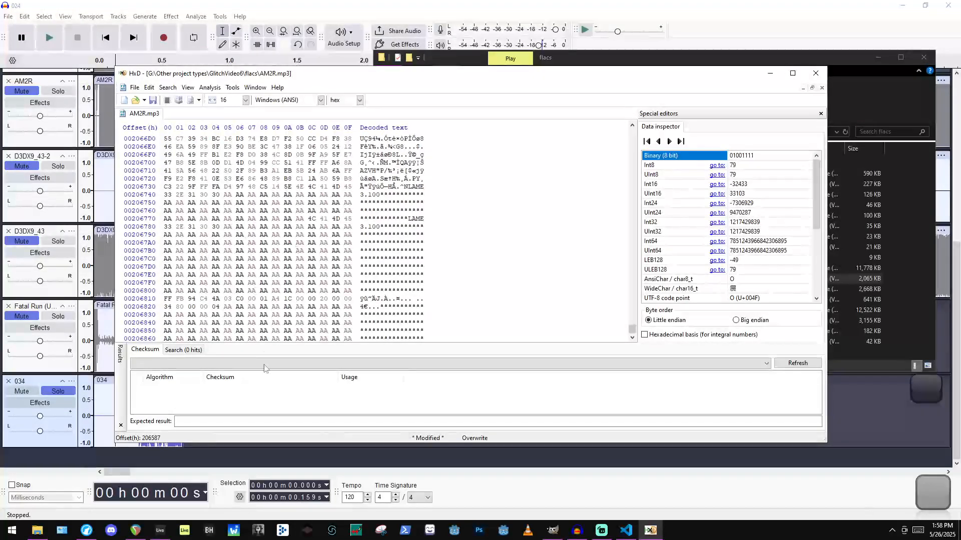
scroll(284, 251, "up", 20)
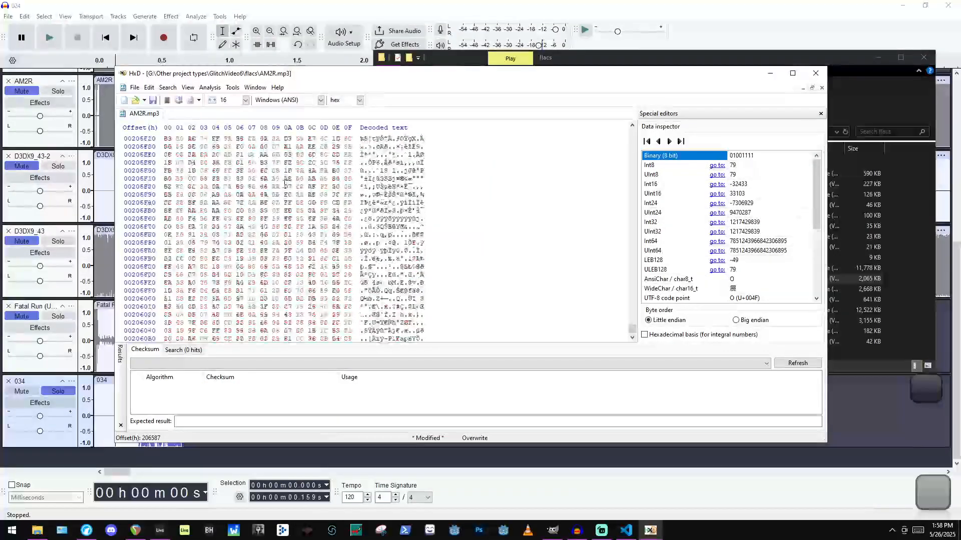
left_click(290, 147)
key("ctrl+v")
key("ctrl+v")
key("ctrl+v")
scroll(331, 210, "up", 20)
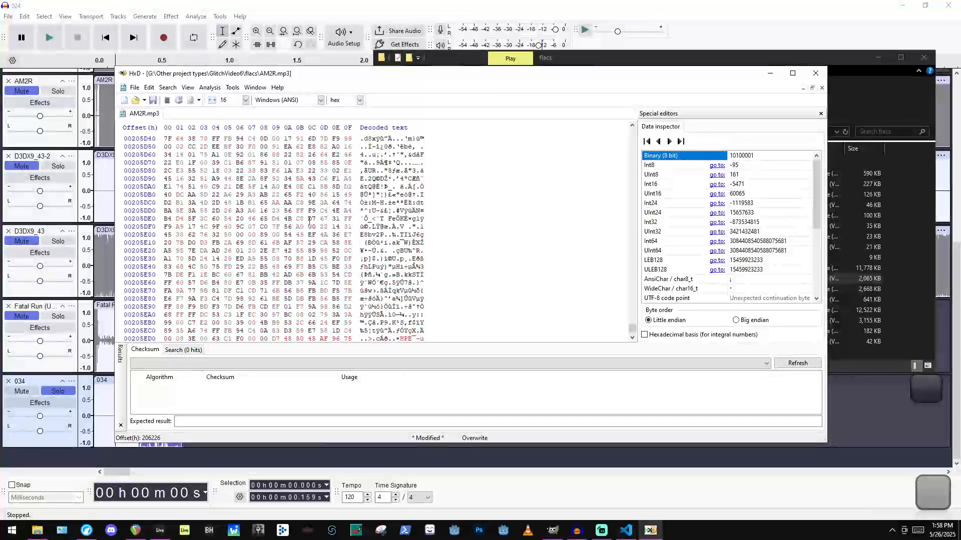
Copy a large byte block starting near offset 2052B4 and paste it repeatedly over the data that follows, up to about offset 20A82A.
left_click_drag(331, 282, 212, 70)
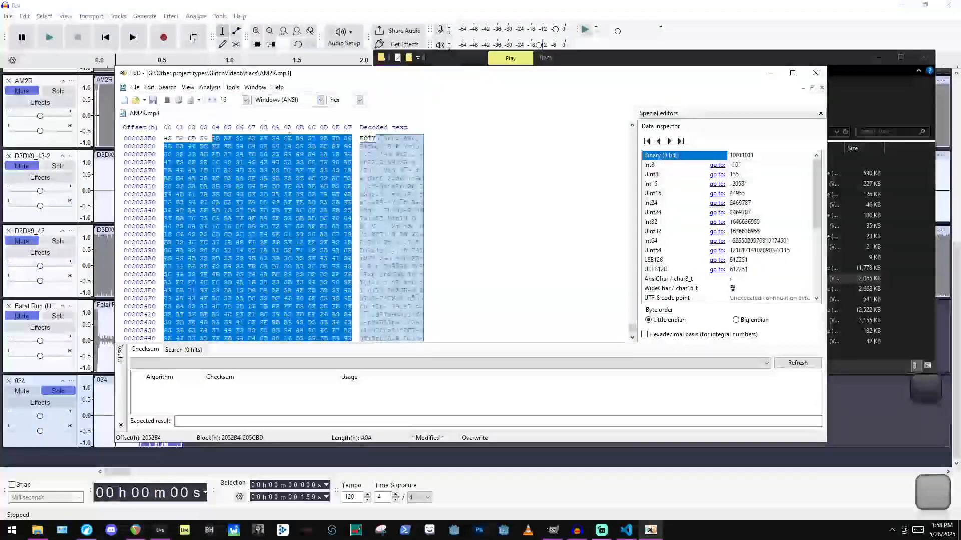
key("ctrl+c")
key("ctrl+v")
key("ctrl+v")
scroll(346, 187, "up", 8)
left_click_drag(346, 235, 329, 276)
key("ctrl+v")
key("ctrl+v")
key("ctrl+v")
key("ctrl+v")
key("ctrl+c")
key("ctrl+v")
key("ctrl+x")
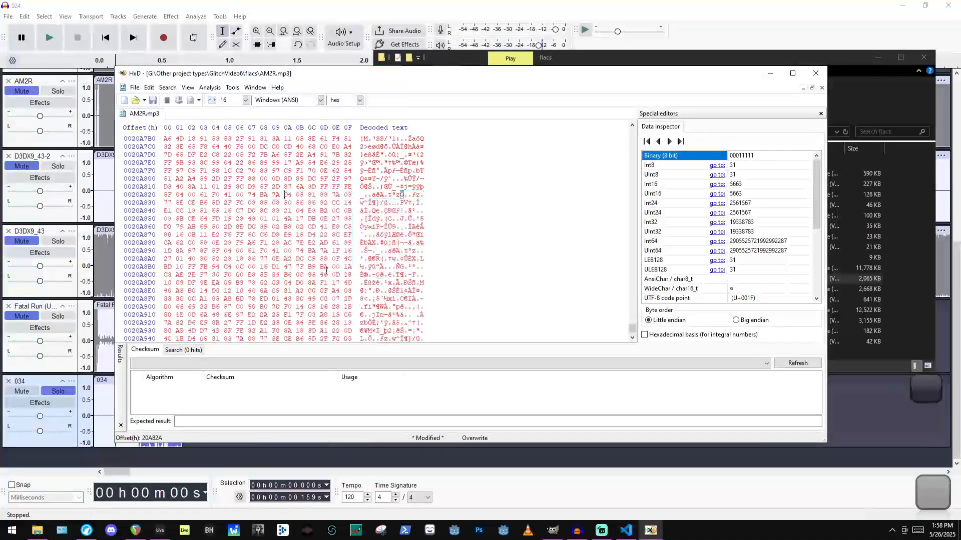
Copy the bytes from offset 79E79 to 7A12B and paste them repeatedly over the following data, up to about offset 7AE08.
scroll(294, 180, "up", 20)
scroll(294, 179, "up", 20)
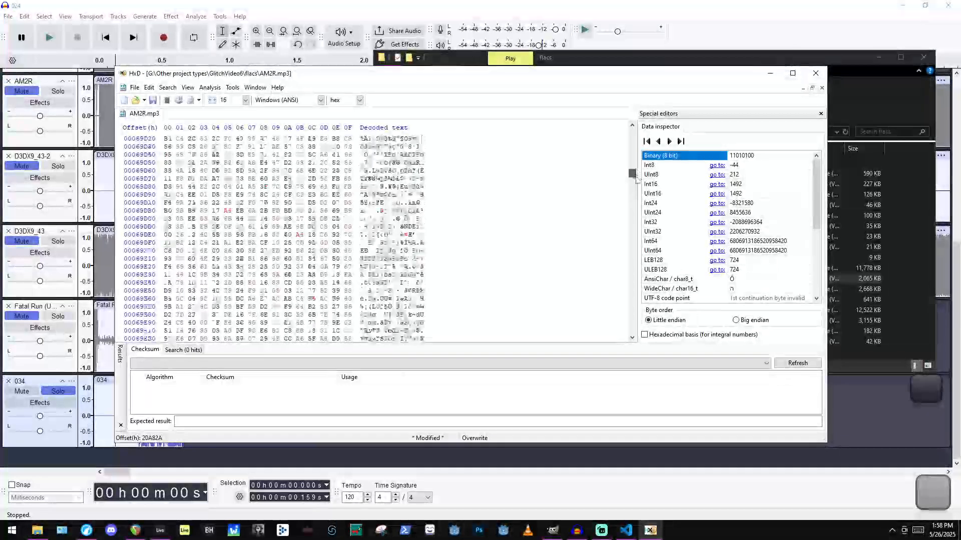
scroll(271, 186, "down", 9)
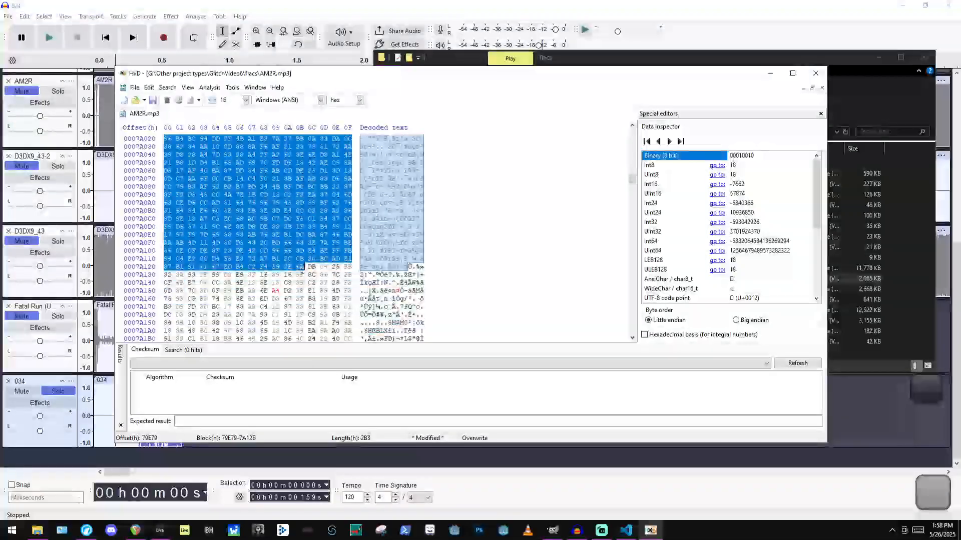
left_click(272, 187)
key("ctrl+v")
key("ctrl+v")
key("ctrl+v")
key("ctrl+v")
key("ctrl+v")
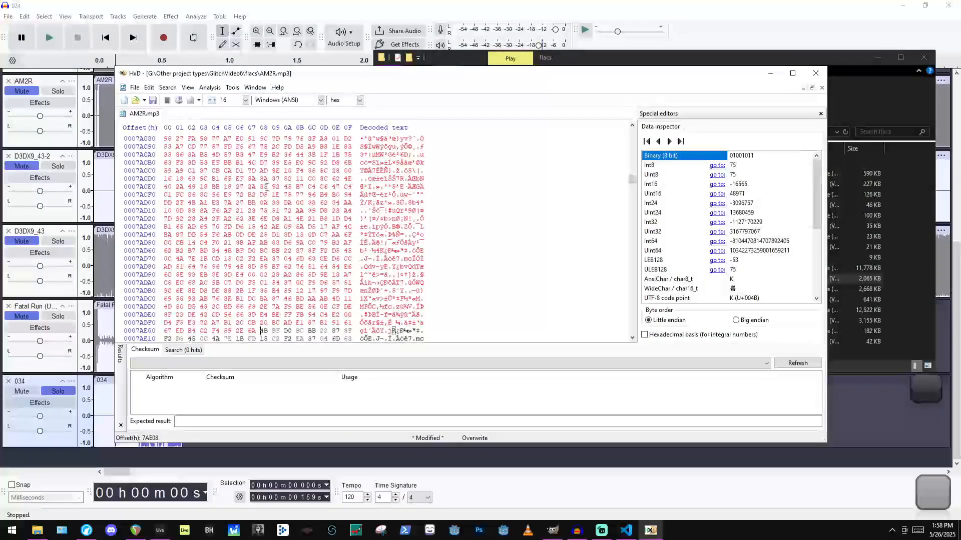
Paste the copied byte block repeatedly over further data beyond offset 7AE08, ending near offset 7B96E.
scroll(266, 195, "down", 8)
left_click(266, 201)
key("ctrl+v")
key("ctrl+v")
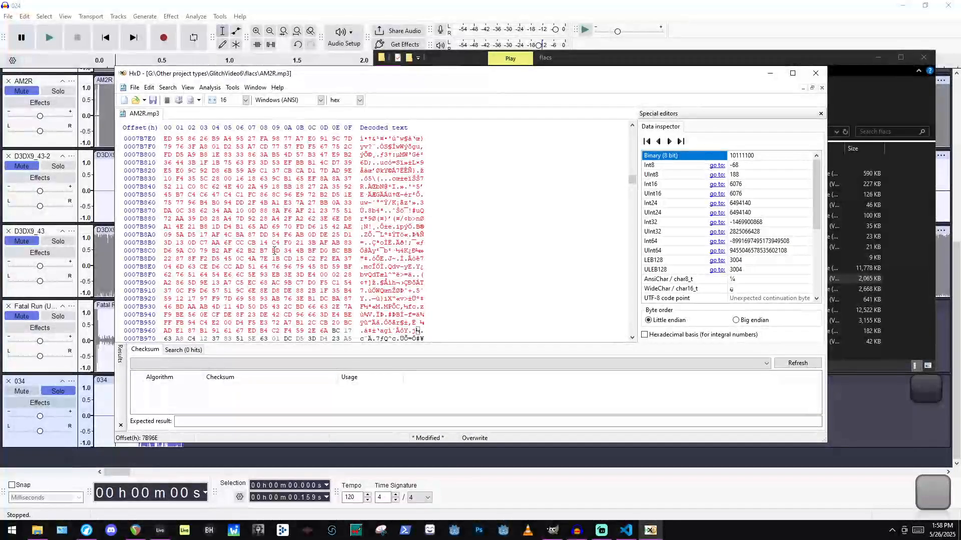
key("ctrl+v")
key("ctrl+v")
key("ctrl+v")
key("ctrl+v")
key("ctrl+v")
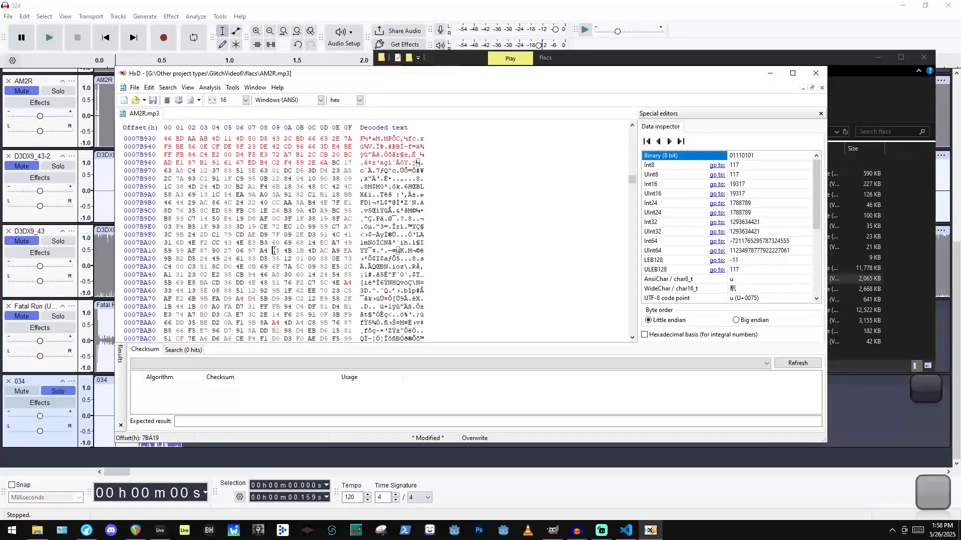
Copy a short byte block after offset 7BA19, paste it repeatedly over the data up to offset 7C1C7, and save AM2R.mp3.
left_click_drag(275, 253, 265, 218)
key("Delete")
key("ctrl+v")
key("ctrl+v")
key("ctrl+v")
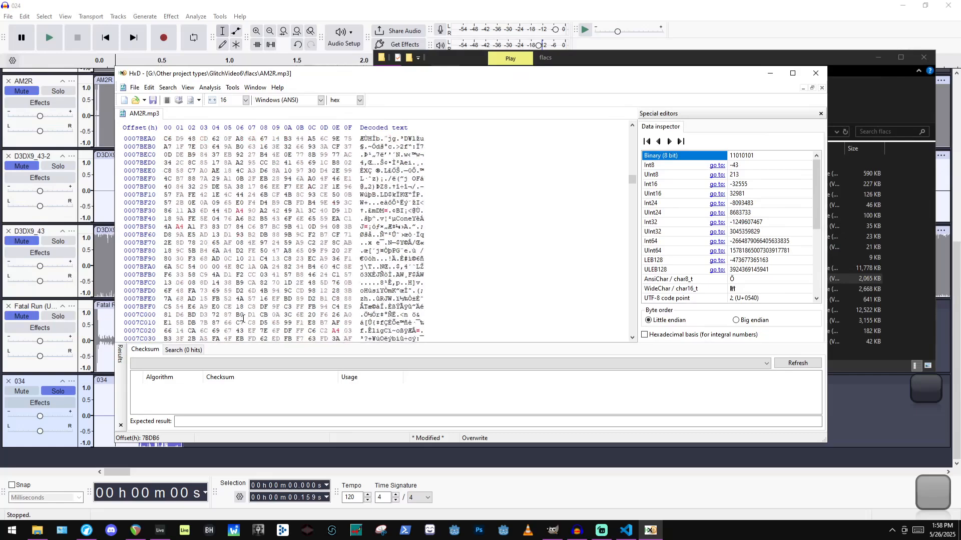
key("ctrl+v")
key("ctrl+v")
key("ctrl+v")
key("ctrl+v")
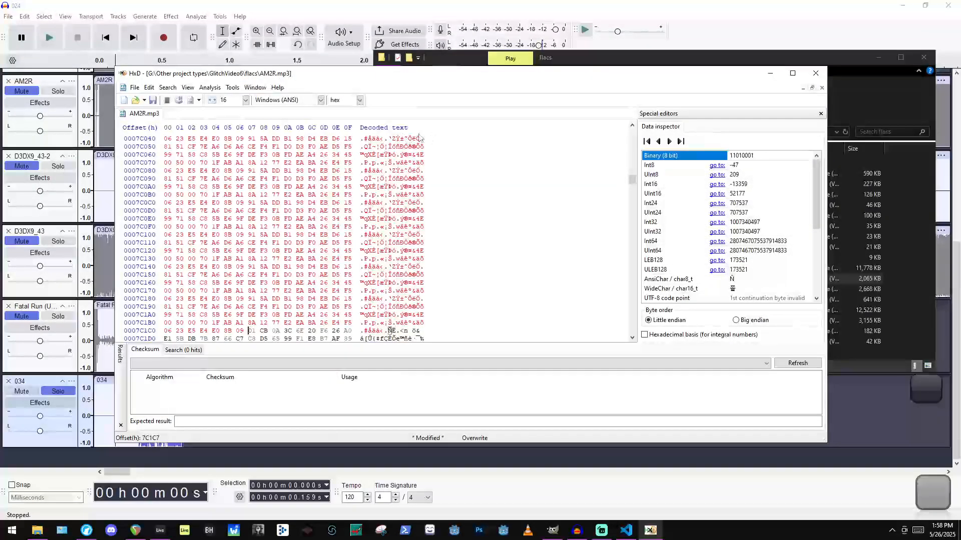
key("ctrl+s")
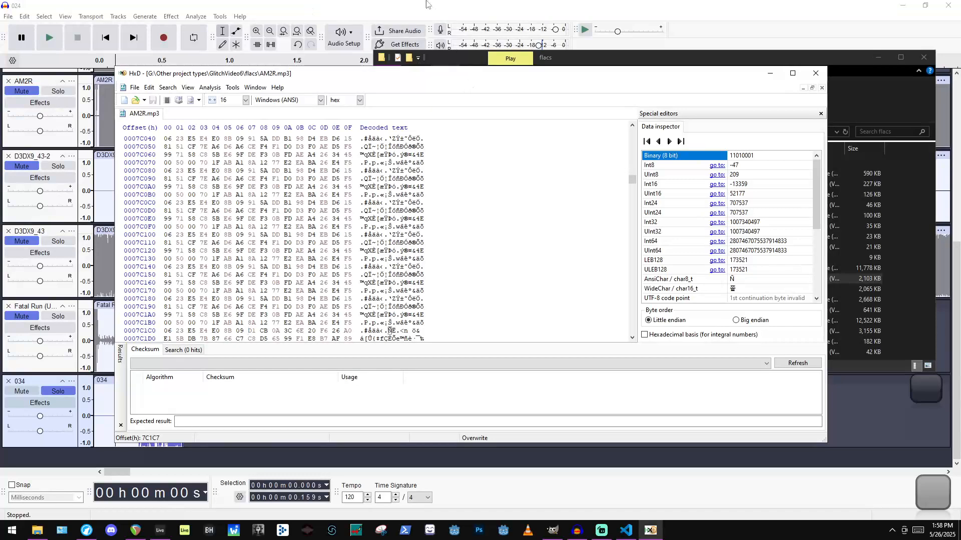
Switch to REAPER and insert AM2R.flac and AM2R.mp3 from the flacs folder on the BW1BITpsd00001 track, after the existing items.
left_click(427, 4)
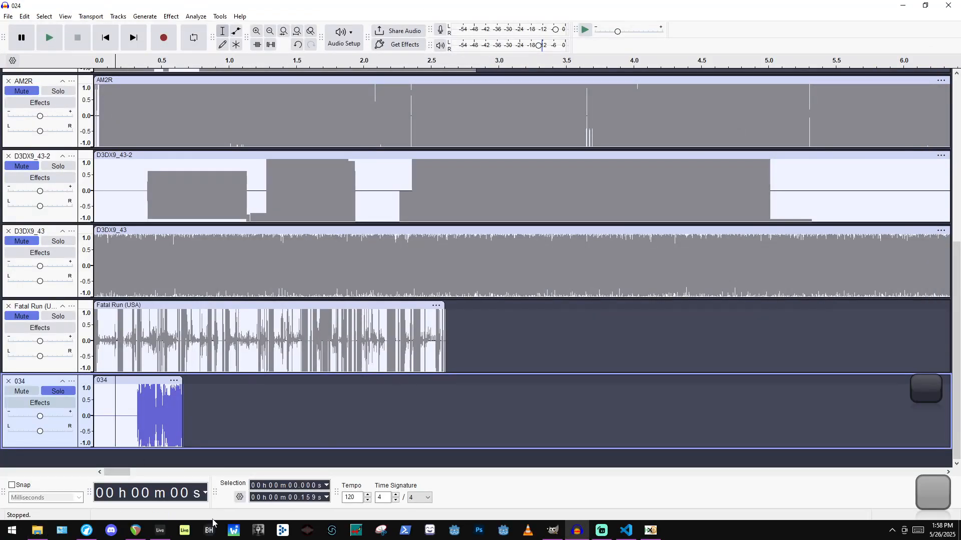
left_click(135, 531)
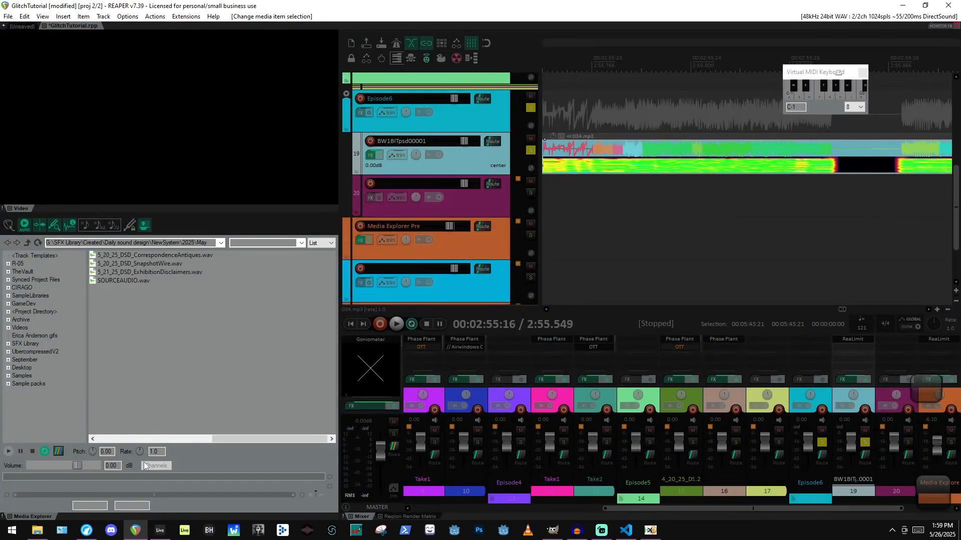
scroll(730, 131, "down", 5)
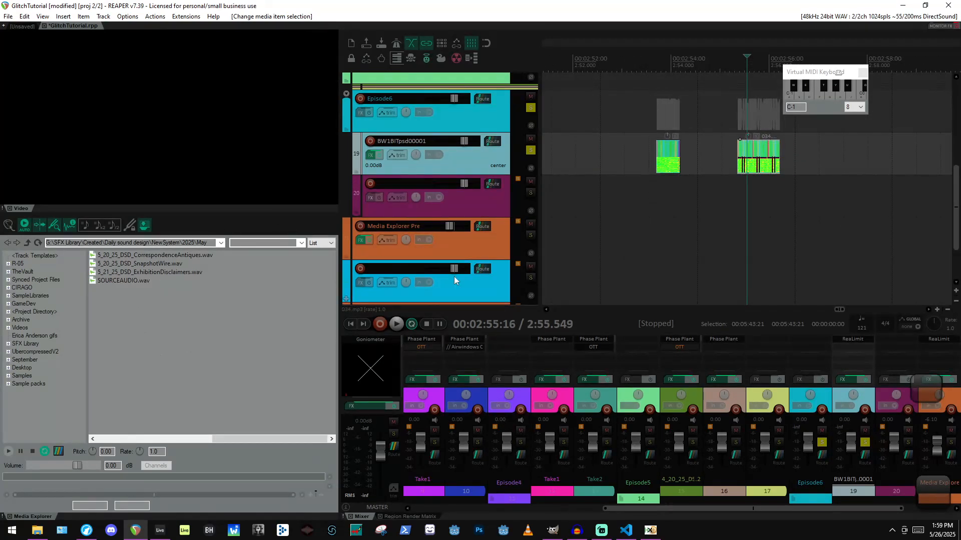
left_click(42, 536)
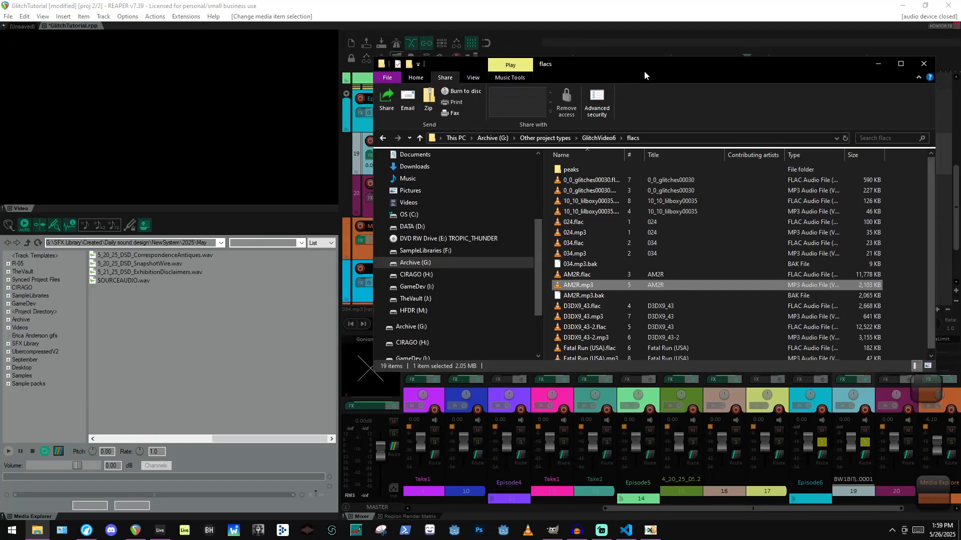
left_click_drag(644, 71, 238, 223)
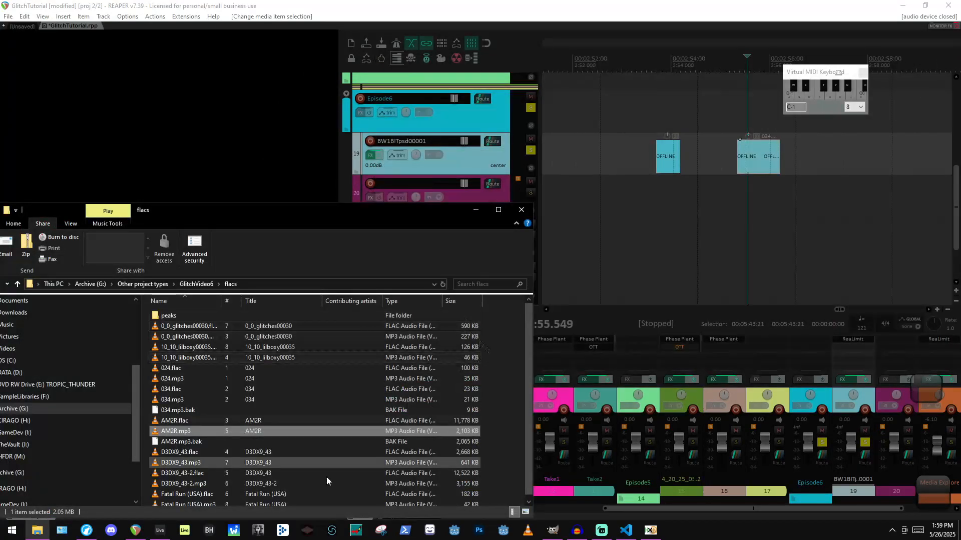
left_click(176, 423, "shift")
left_click_drag(177, 422, 815, 157)
left_click(498, 298)
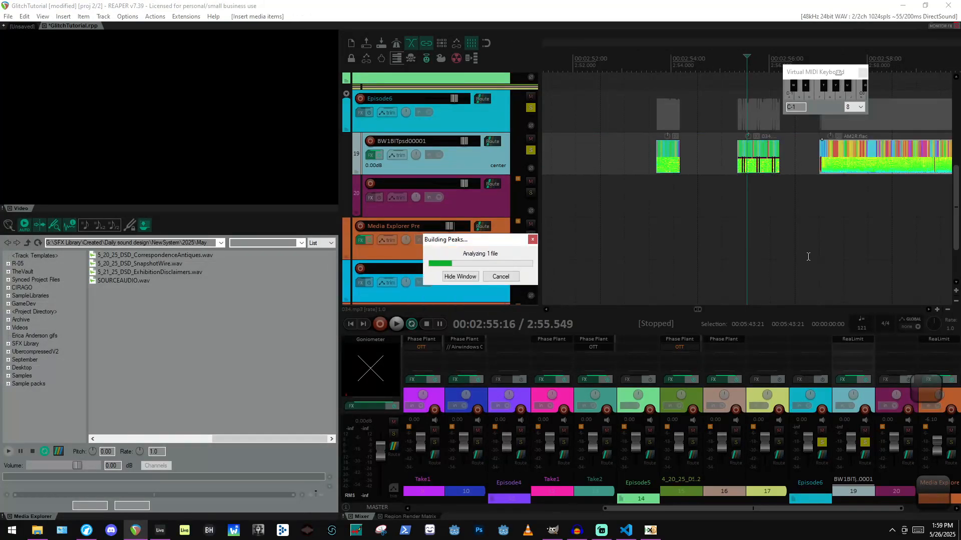
Move the AM2R.mp3 item later on its track to leave a gap after AM2R.flac.
scroll(797, 175, "down", 12)
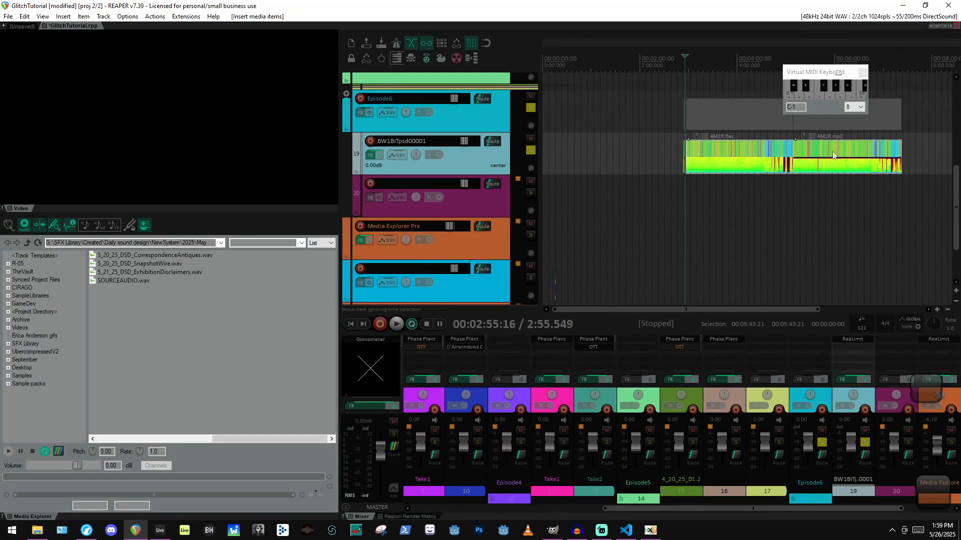
left_click_drag(833, 152, 859, 166)
left_click(766, 161)
scroll(768, 162, "up", 5)
scroll(642, 162, "down", 3)
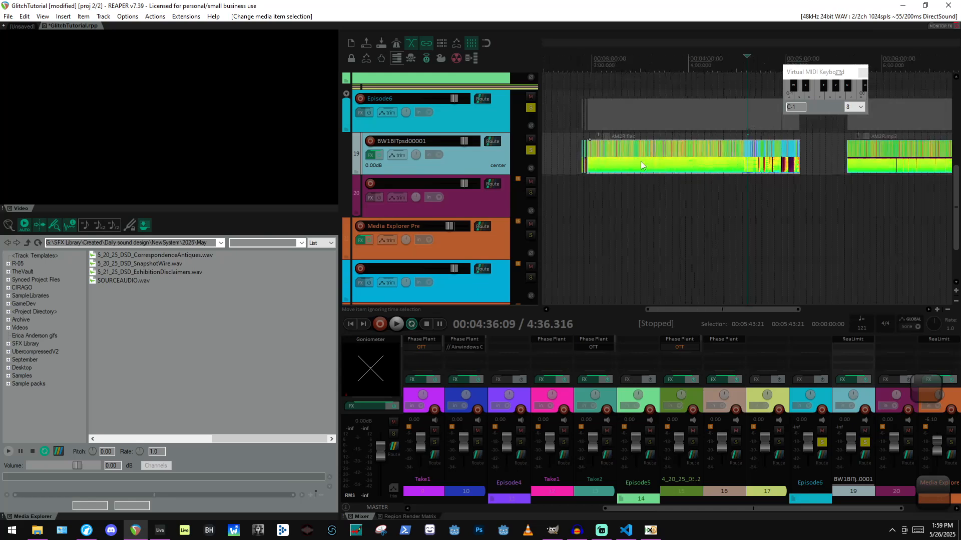
Play AM2R.flac from about 3:19 to check the sound.
left_click(623, 162)
key("space")
key("space")
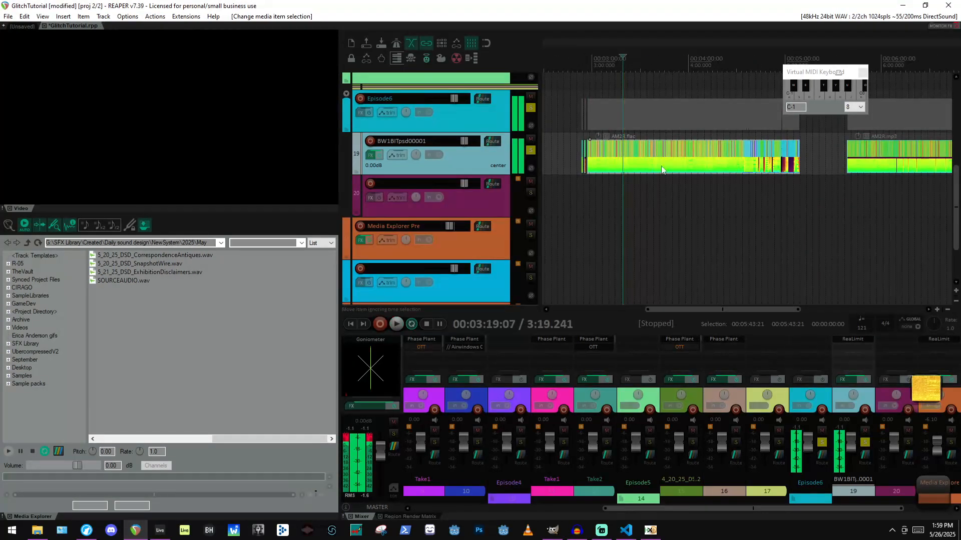
Set REAPER's audio output device to CABLE Input (VB-Audio Virtual Cable) in the preferences and apply it.
left_click(376, 472)
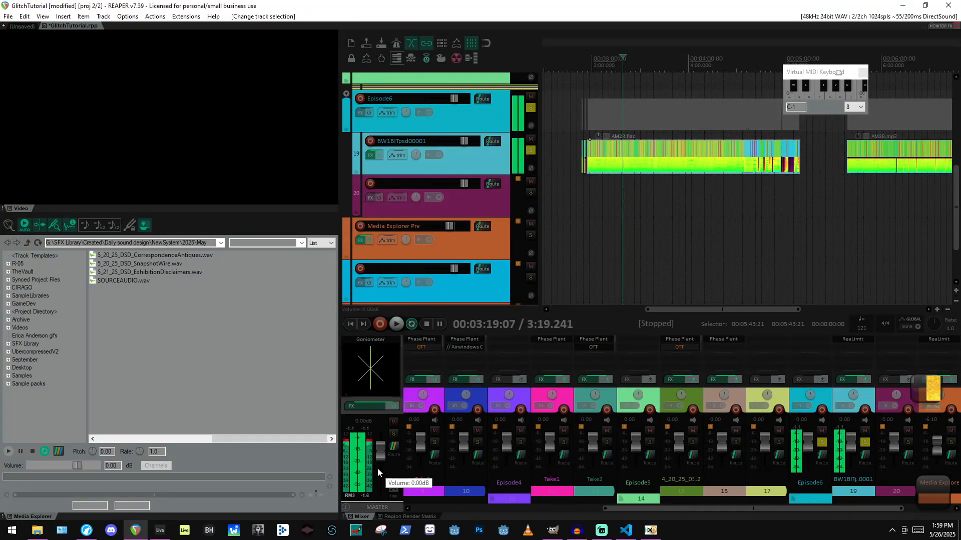
left_click(128, 16)
left_click(243, 440)
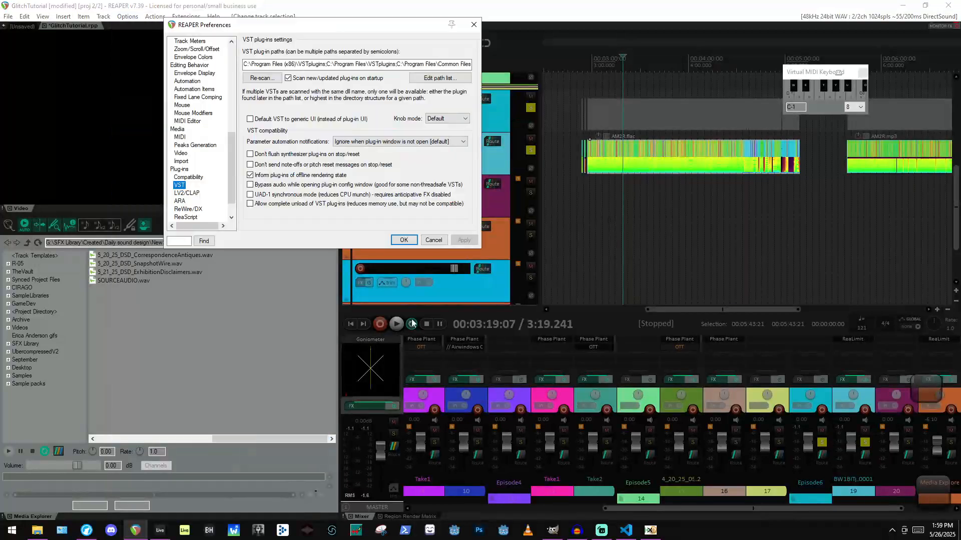
scroll(210, 83, "up", 5)
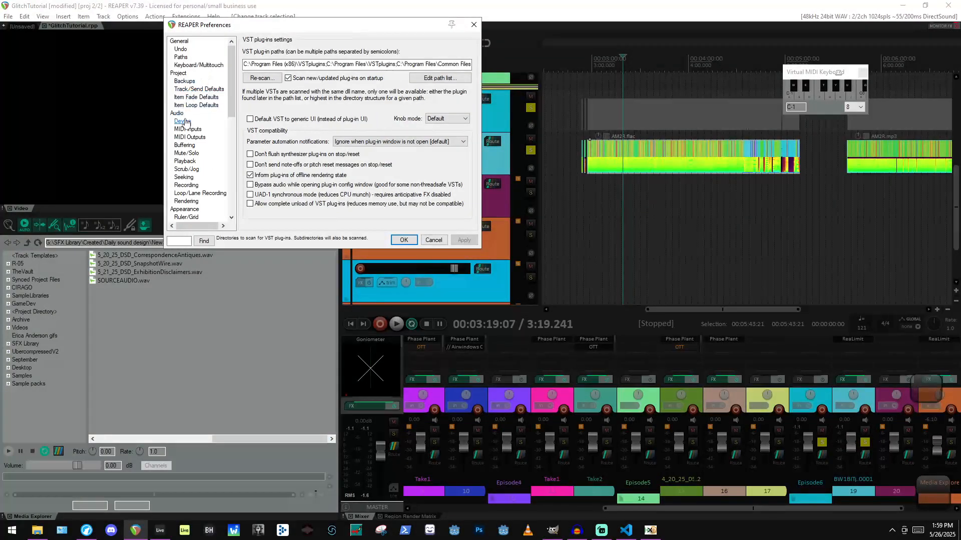
left_click(182, 121)
left_click(332, 86)
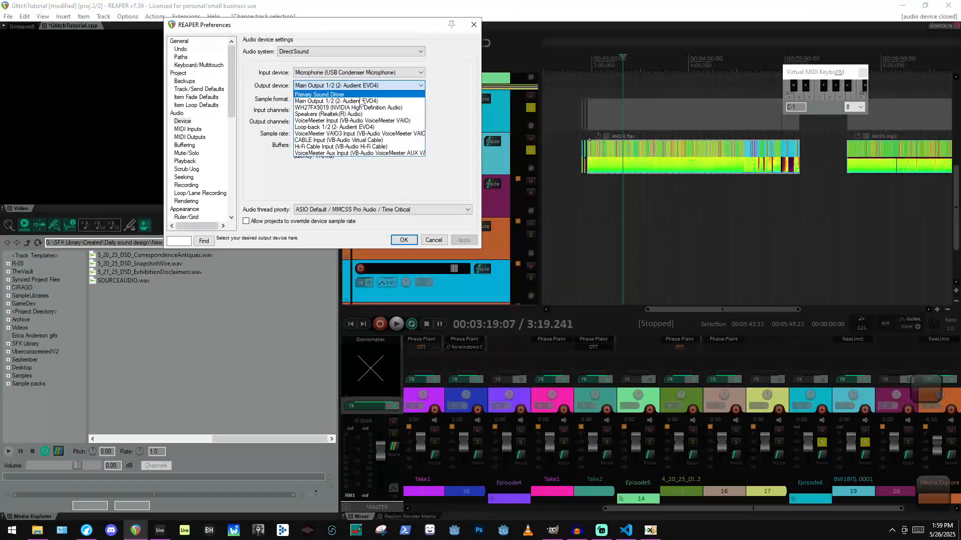
left_click(325, 140)
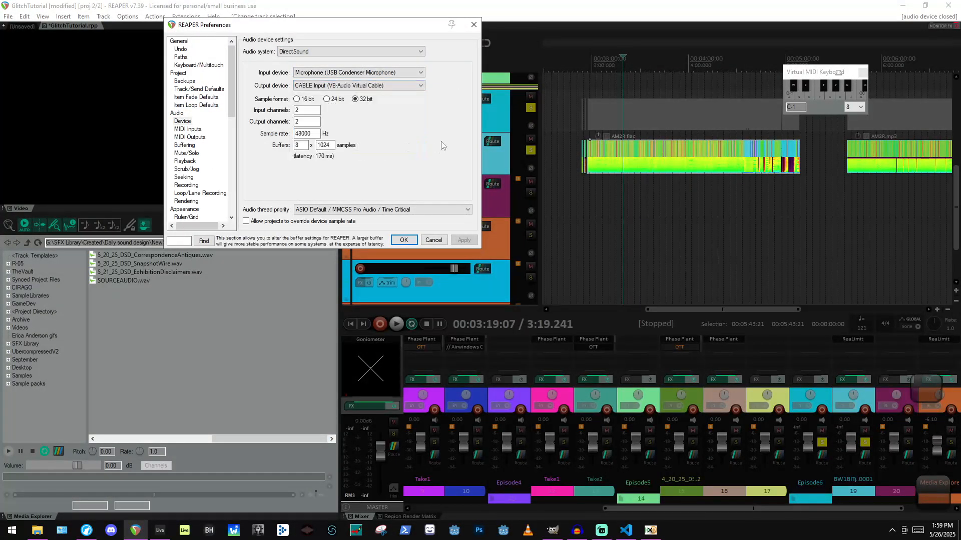
left_click(403, 240)
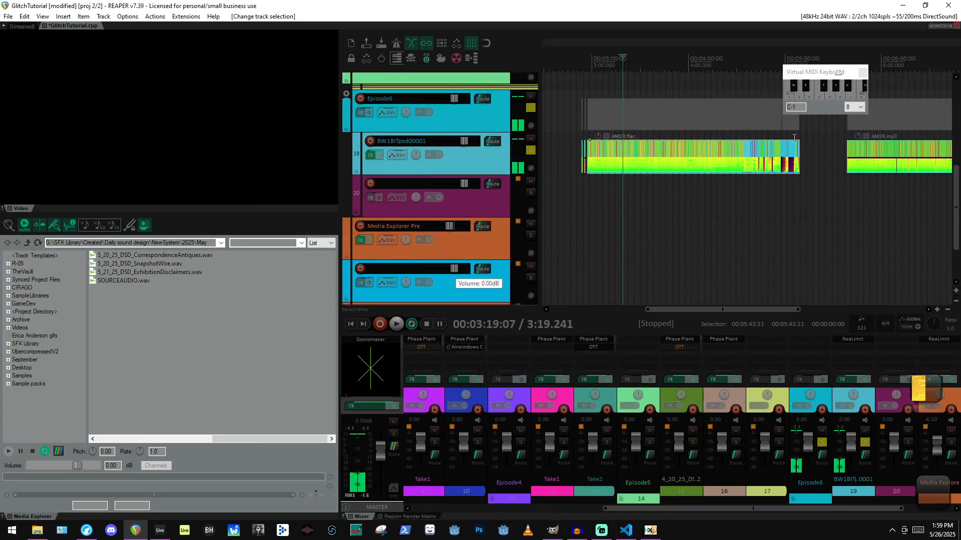
Audition the closing section of AM2R.flac, including the part around 4:42.
left_click(756, 163)
key("space")
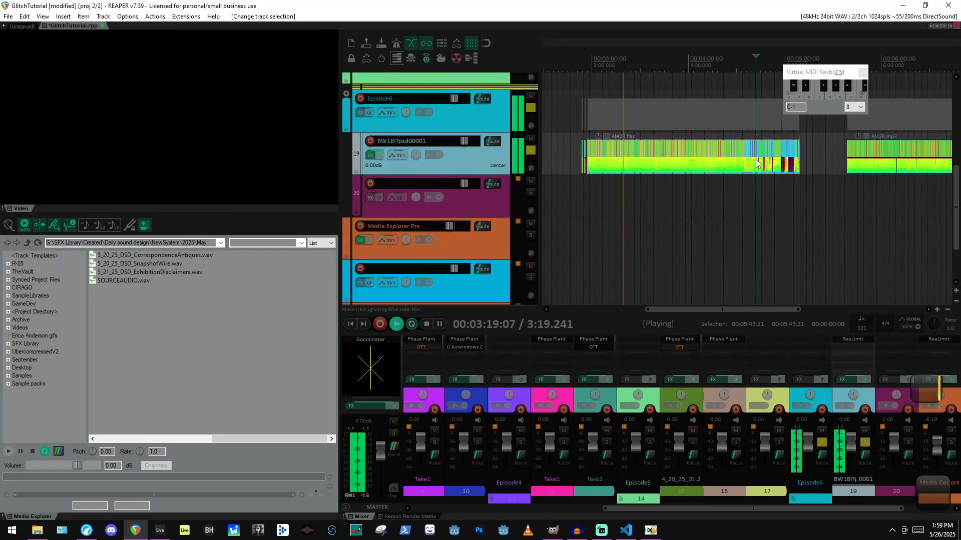
key("space")
scroll(752, 150, "up", 14)
key("space")
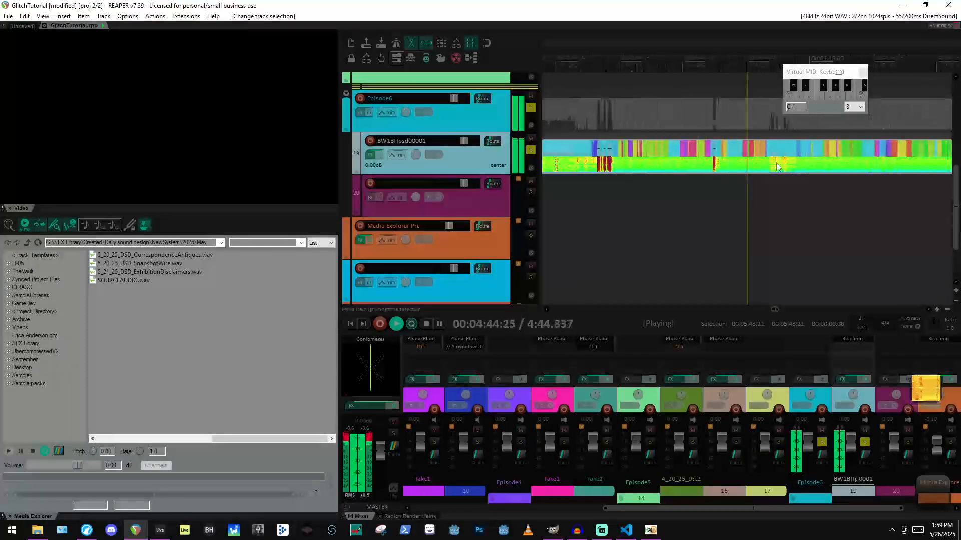
scroll(773, 167, "down", 5)
key("space")
scroll(772, 168, "down", 10)
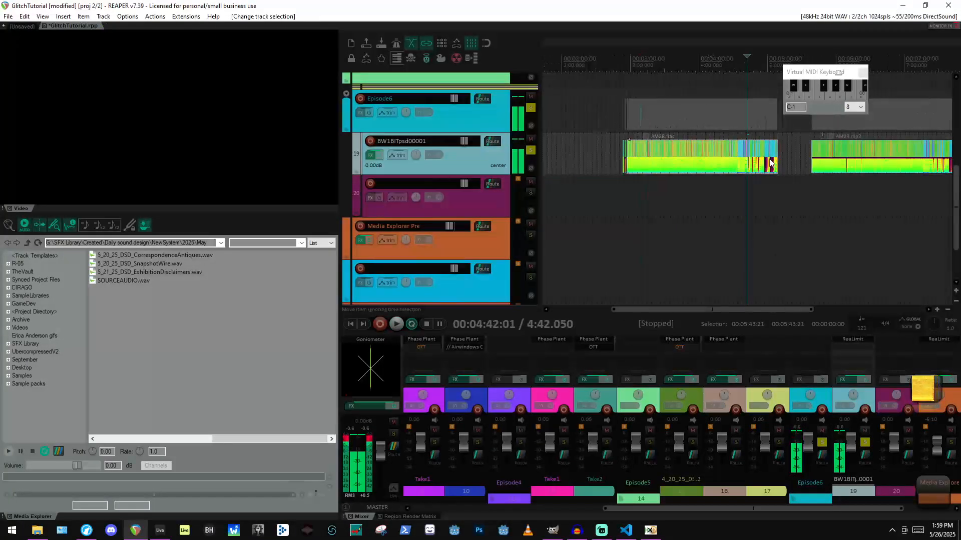
Audition the glitched AM2R.mp3 from about 7:29, near the end of the item.
left_click(729, 157)
scroll(729, 157, "up", 12)
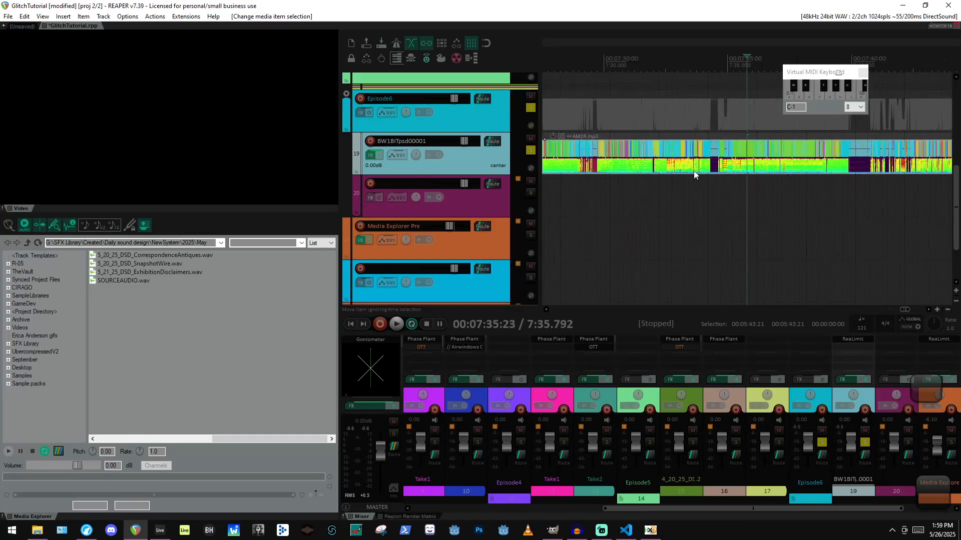
left_click(593, 146)
key("space")
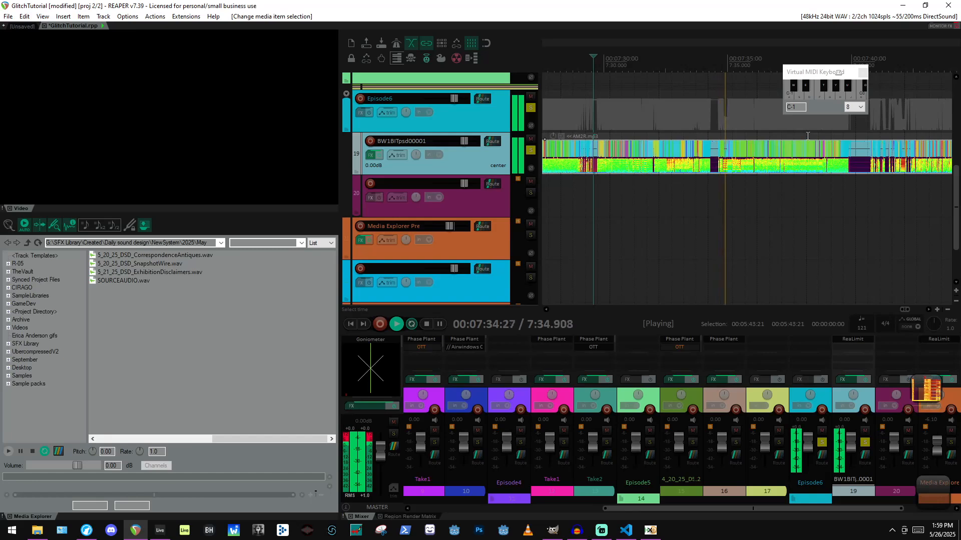
key("space")
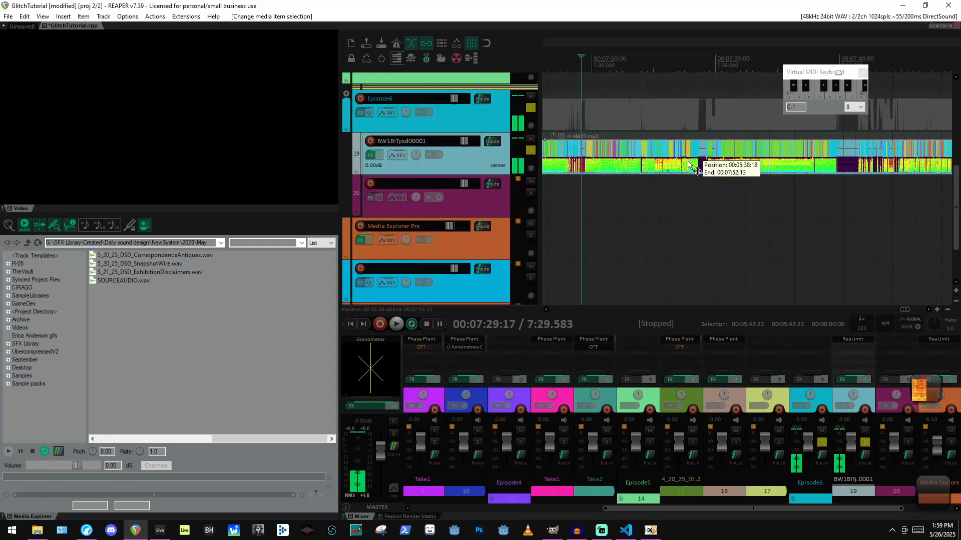
Audition AM2R.mp3 from about 7:34 and from its middle at about 6:32.
left_click(689, 155)
key("space")
key("space")
scroll(729, 145, "up", 8)
key("space")
scroll(736, 145, "down", 8)
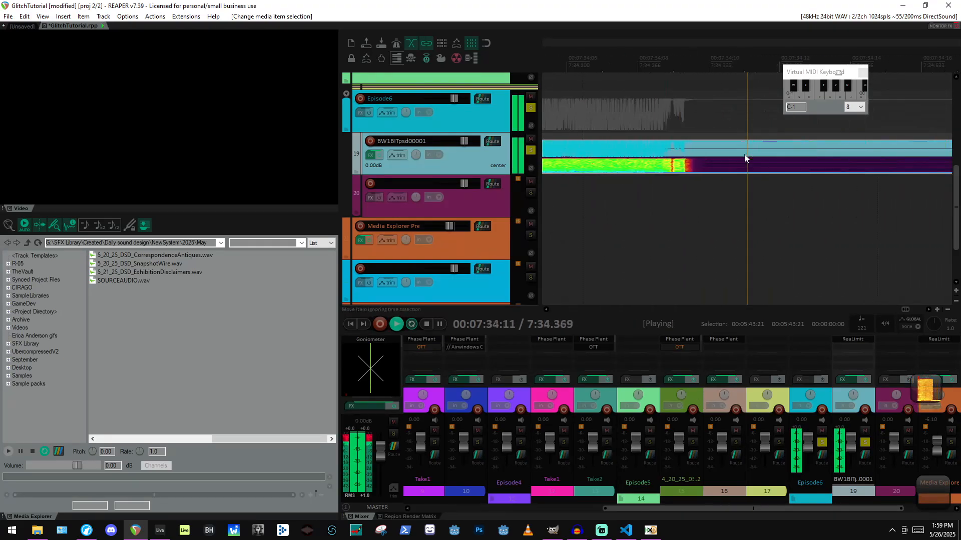
scroll(877, 137, "down", 10)
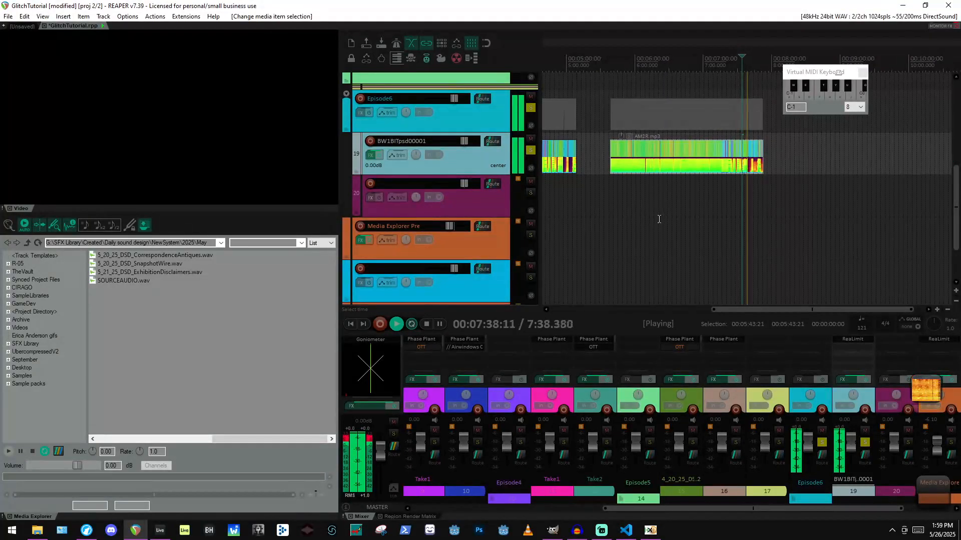
key("space")
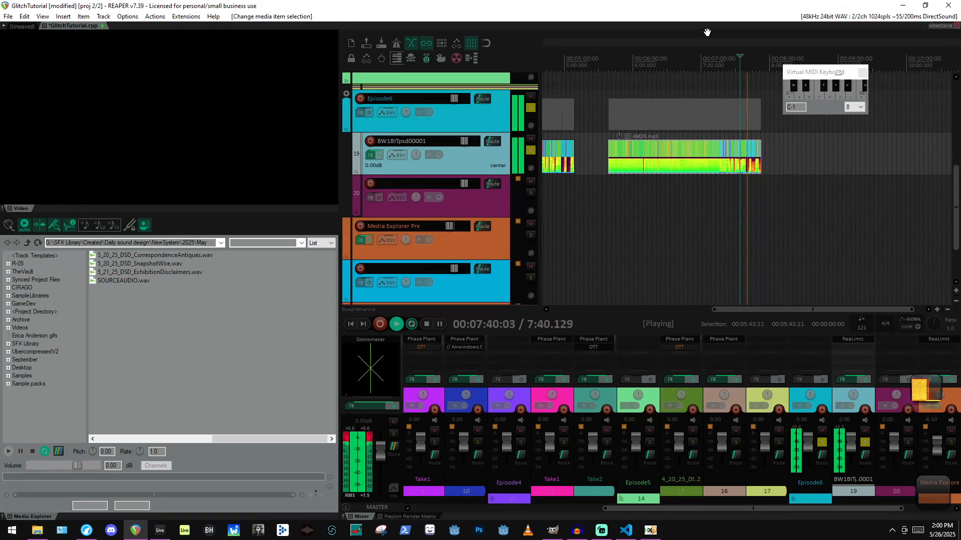
left_click(669, 171)
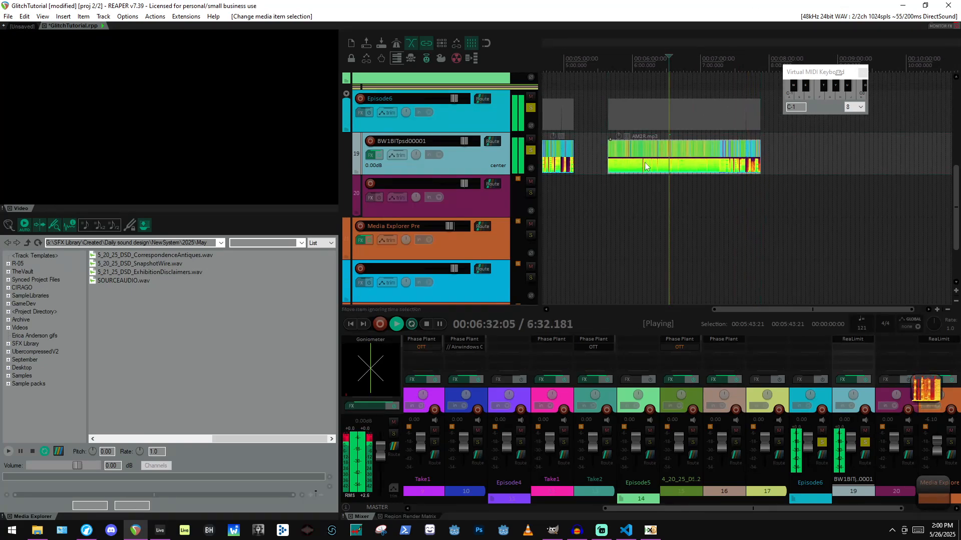
Audition the glitched AM2R.mp3 from about 6:09, near the start of the item.
left_click(649, 170)
key("space")
scroll(650, 172, "up", 10)
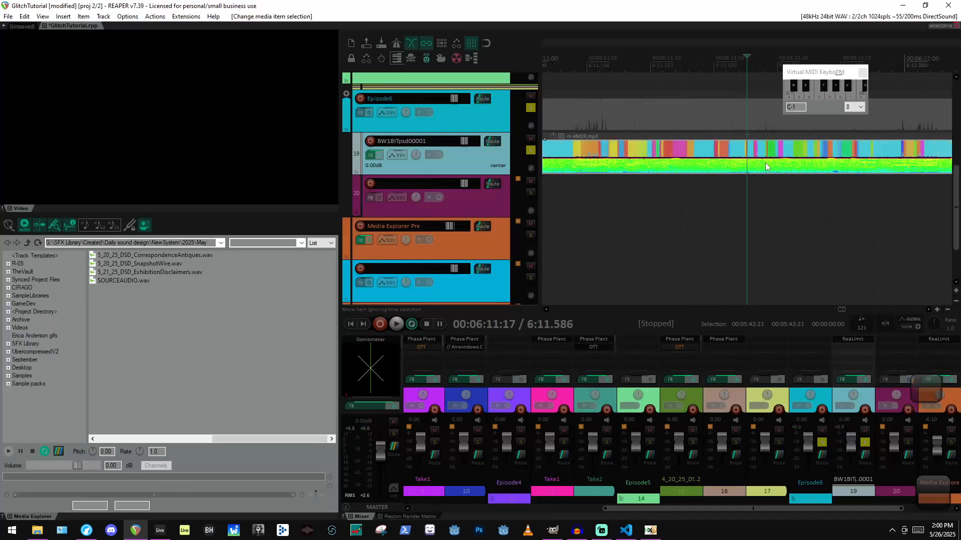
left_click(561, 165)
key("space")
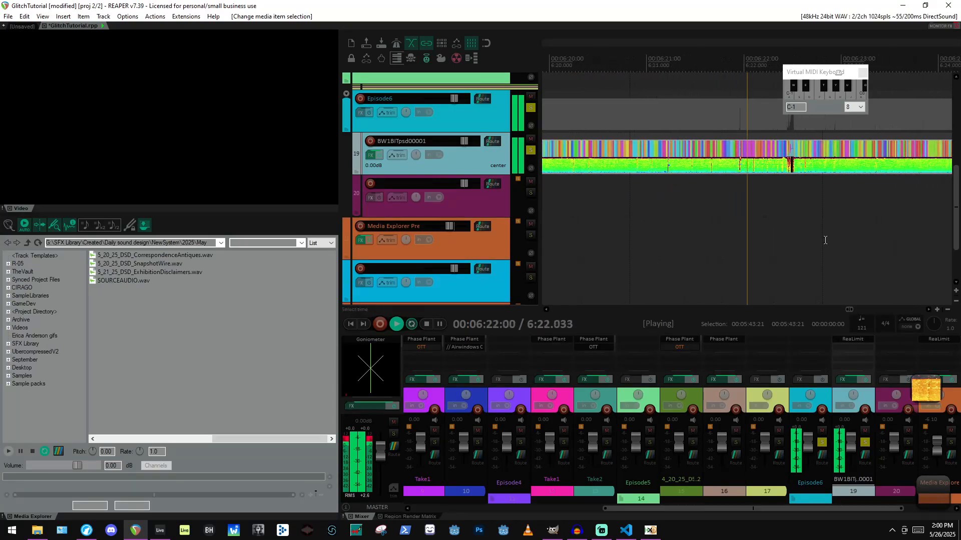
scroll(753, 179, "down", 3)
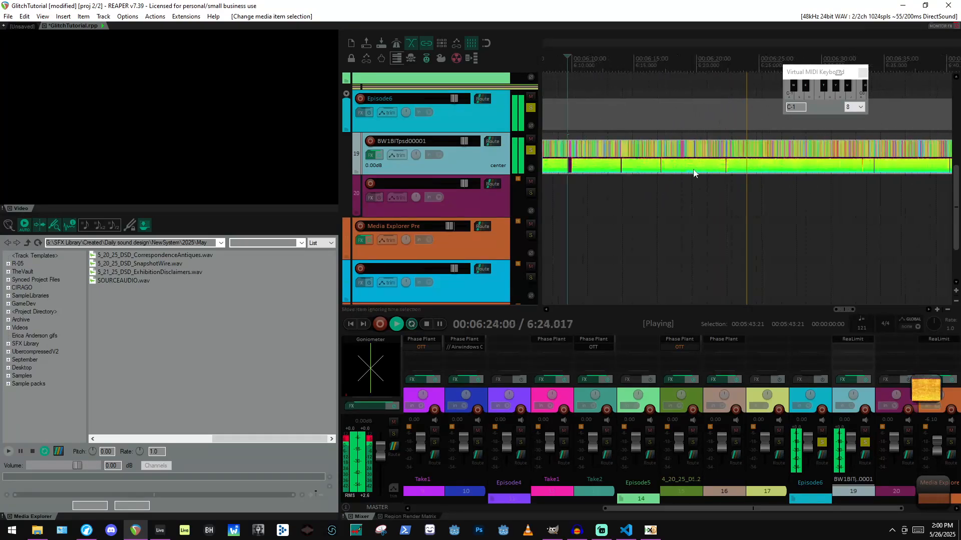
scroll(748, 168, "down", 5)
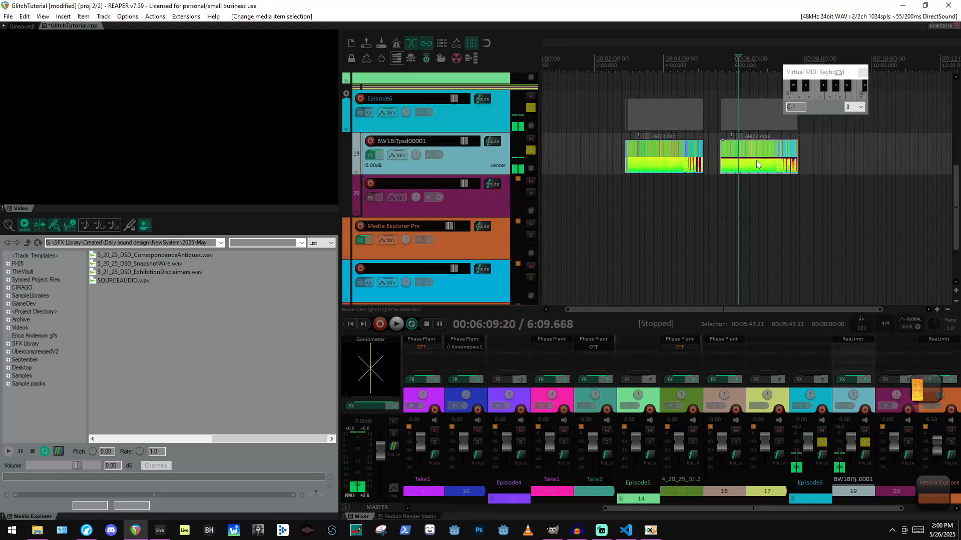
Switch to HxD and examine the header bytes at the very start of AM2R.mp3.
left_click(644, 534)
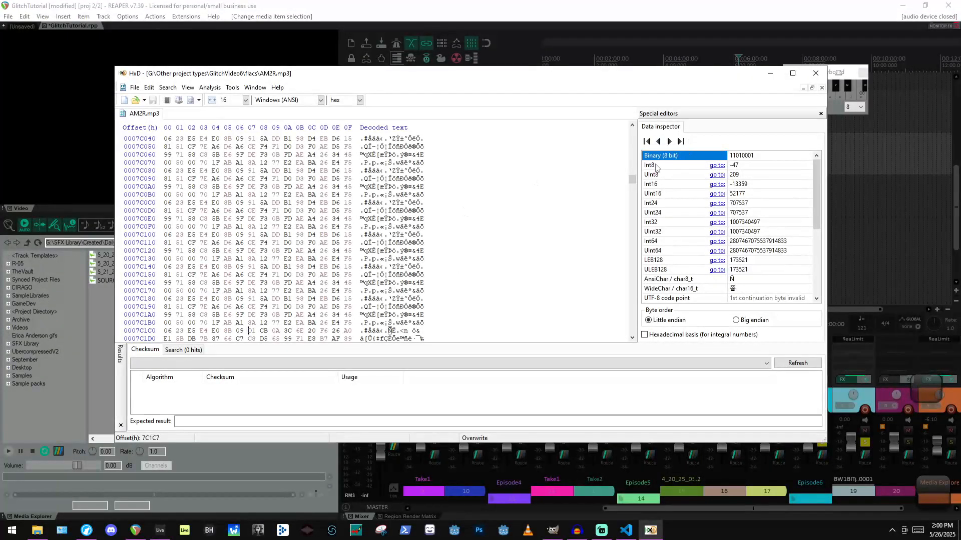
left_click_drag(632, 184, 646, 127)
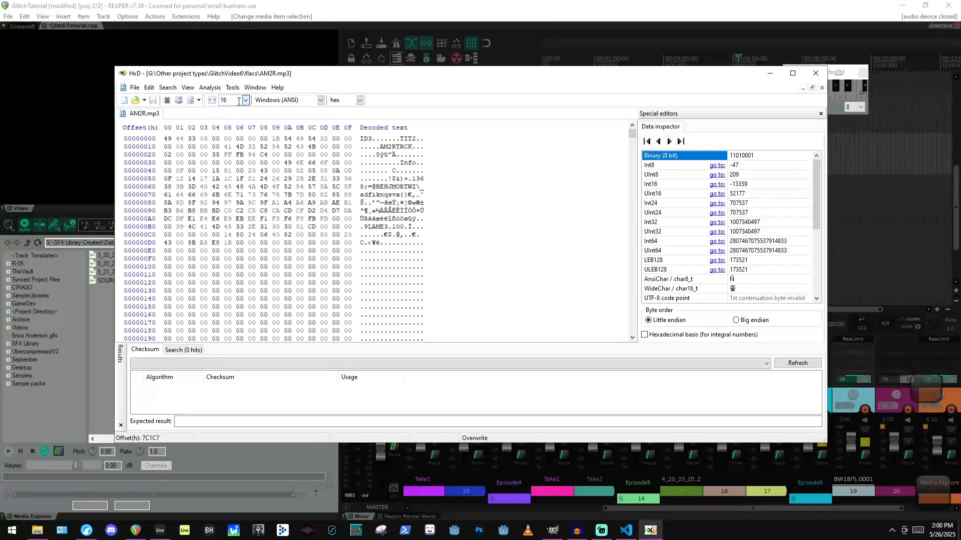
scroll(253, 142, "down", 4)
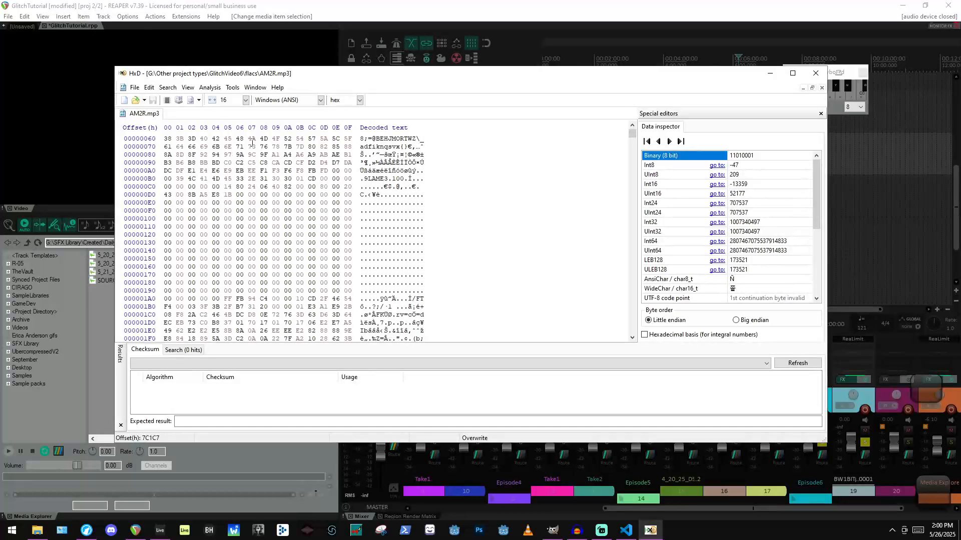
scroll(252, 142, "up", 4)
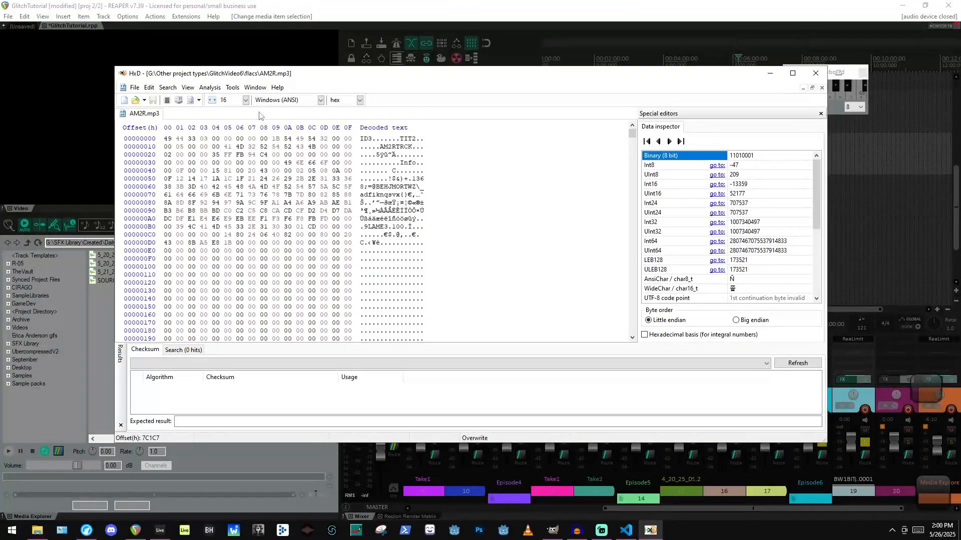
mouse_move(172, 90)
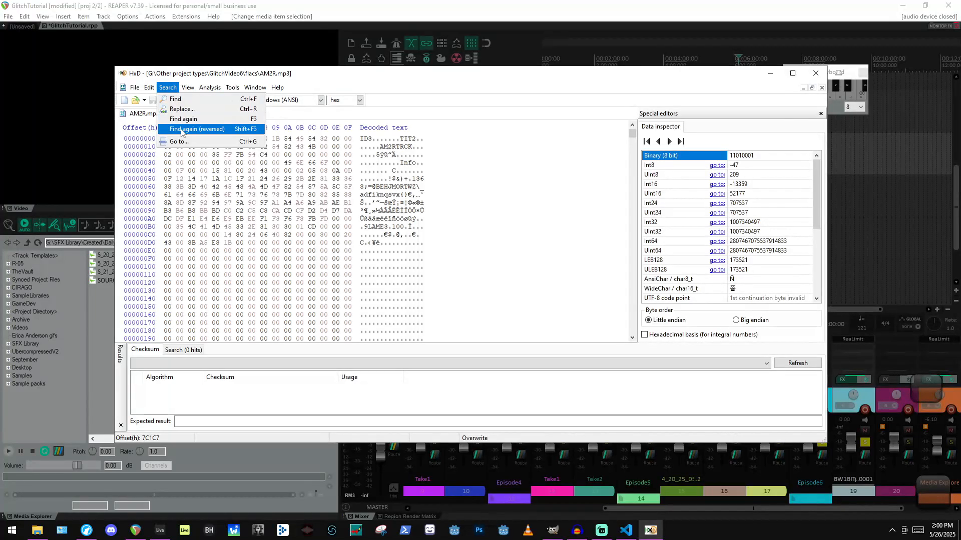
left_click(193, 110)
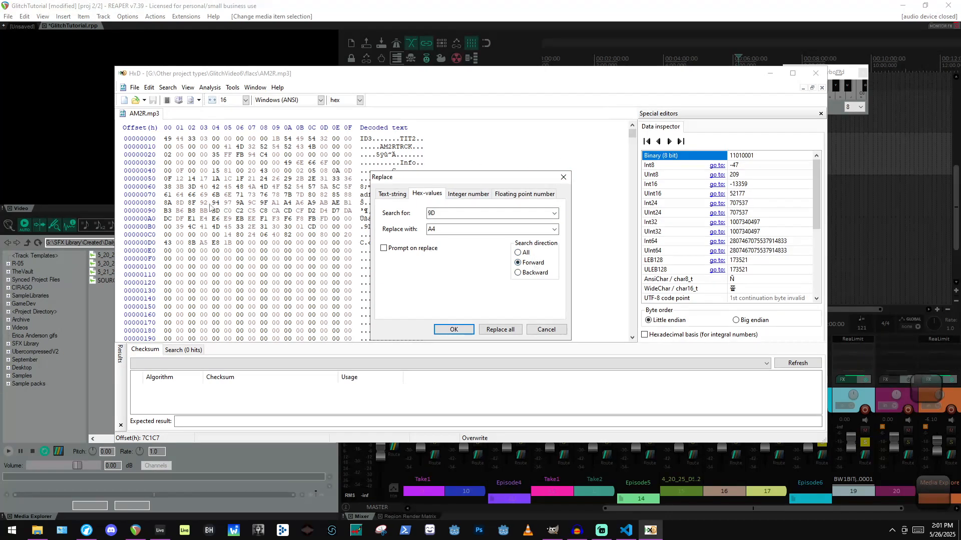
left_click(546, 330)
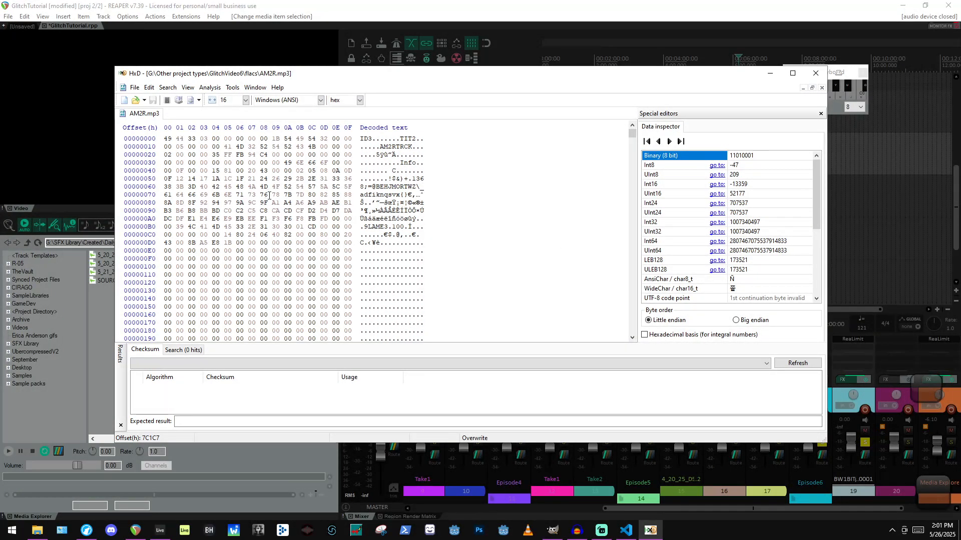
Examine the audio data that follows the zero-filled block after AM2R.mp3's header.
scroll(269, 196, "down", 6)
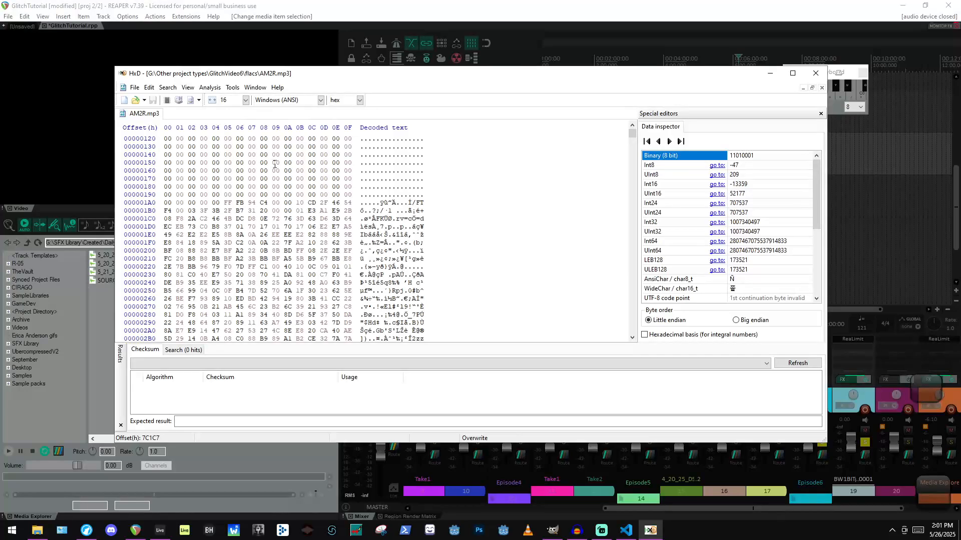
scroll(274, 165, "down", 2)
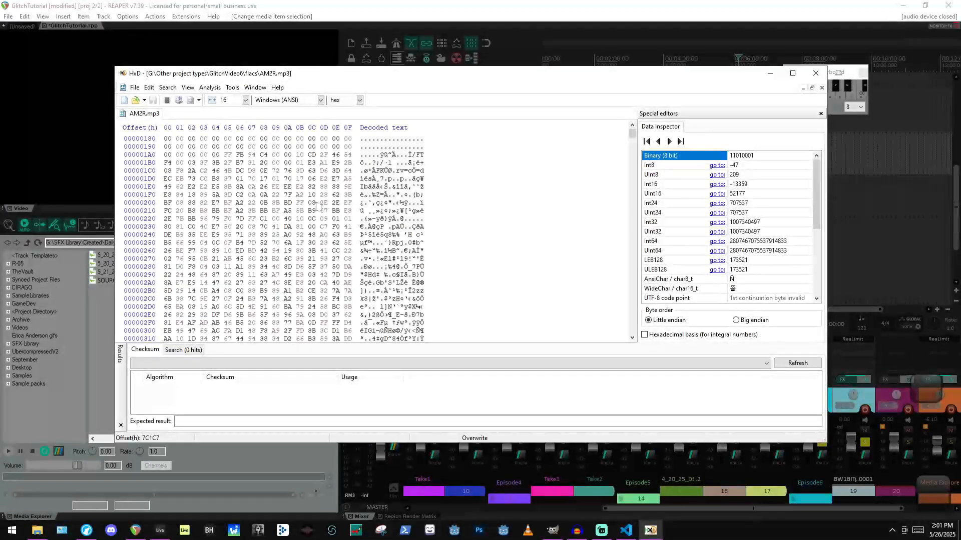
left_click(209, 88)
mouse_move(168, 87)
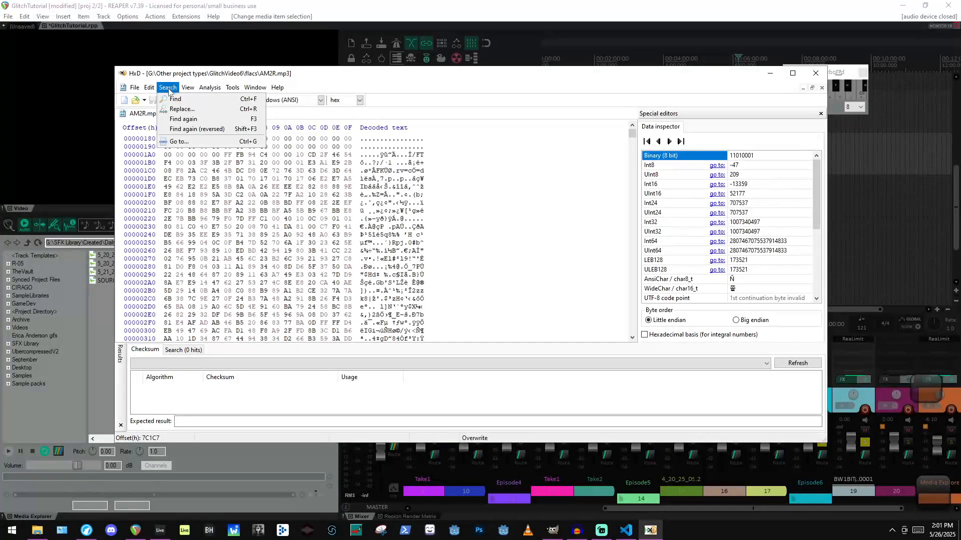
left_click(195, 83)
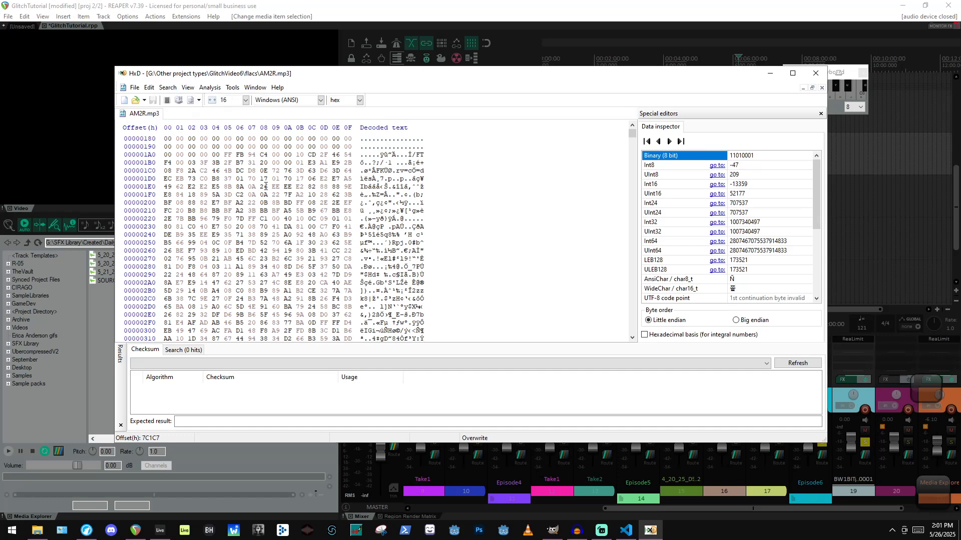
scroll(260, 186, "down", 2)
Start a hex-value replacement in AM2R.mp3 that searches for 48, entering C as the first digit of the replacement.
left_click(192, 90)
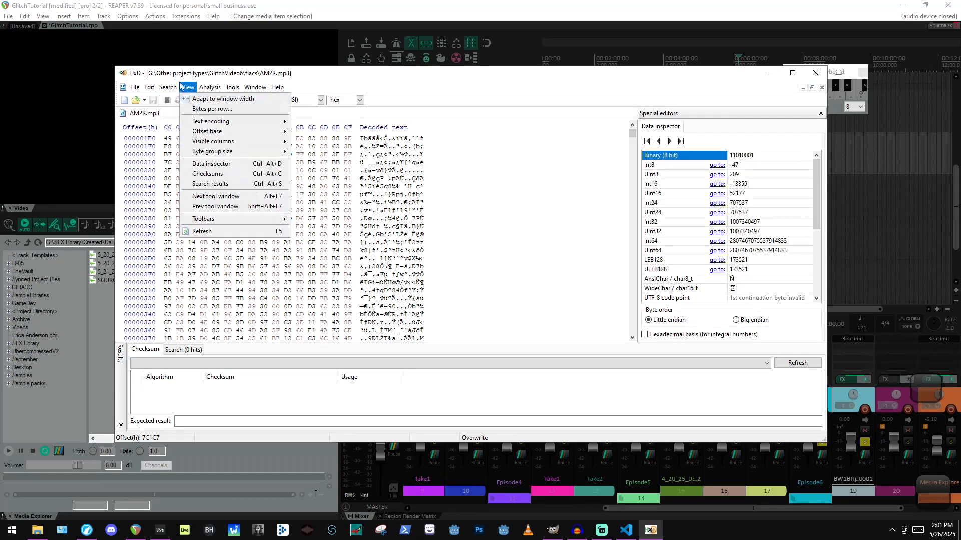
mouse_move(171, 88)
left_click(189, 108)
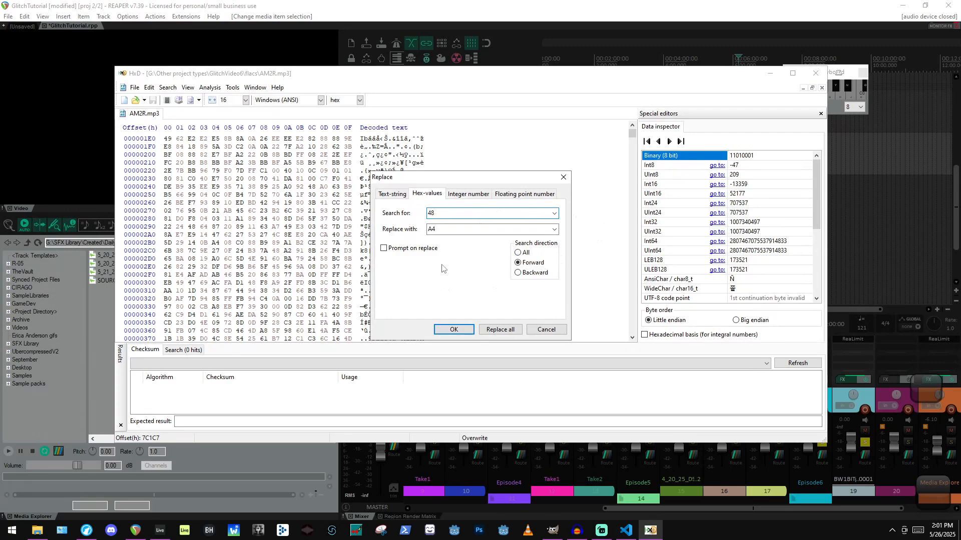
key("Tab")
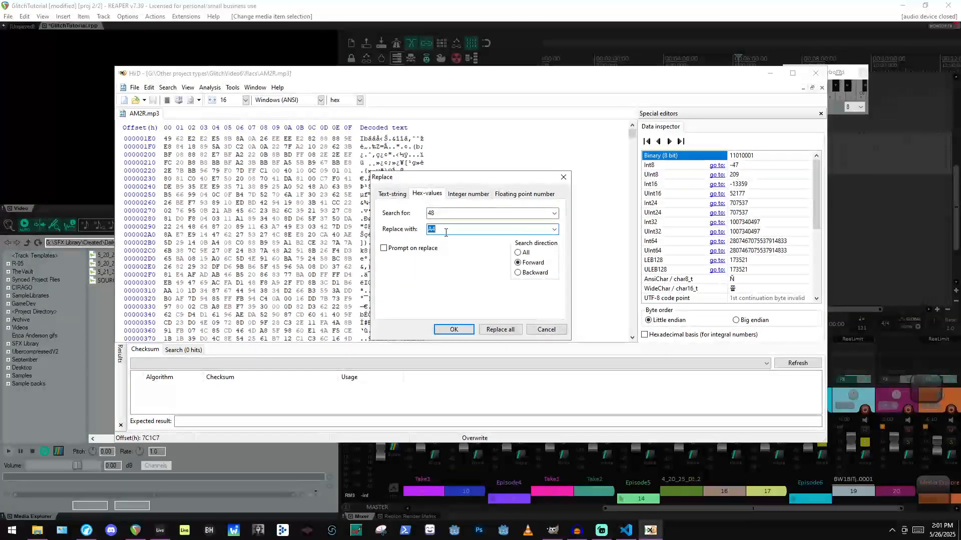
type("C")
Switch to REAPER, delete the AM2R.mp3 item from the timeline, and bring up the flacs folder in File Explorer.
left_click(739, 13)
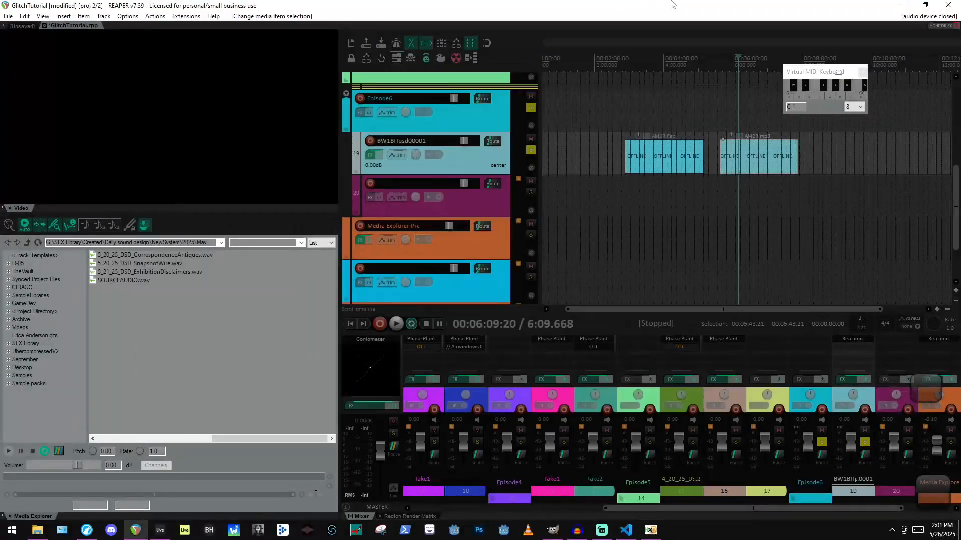
left_click(776, 155)
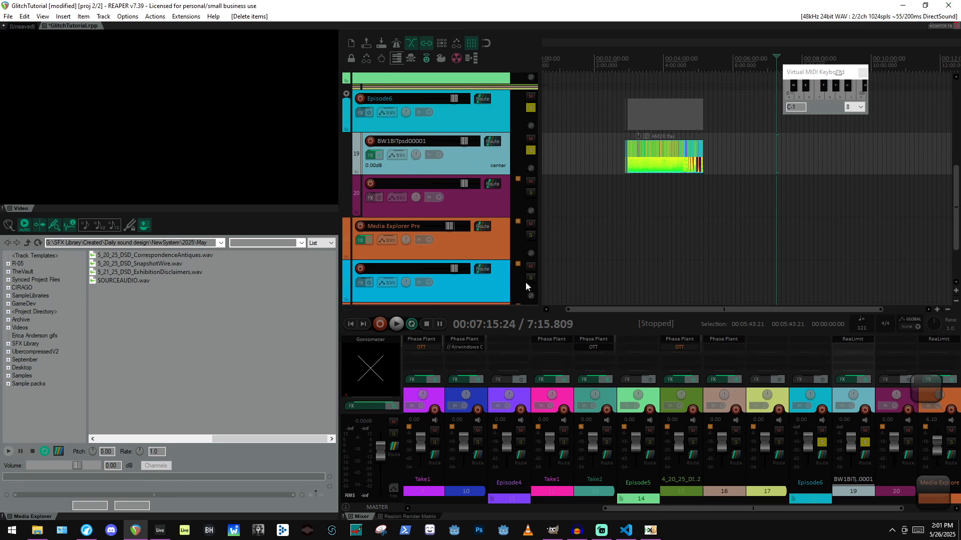
left_click(39, 531)
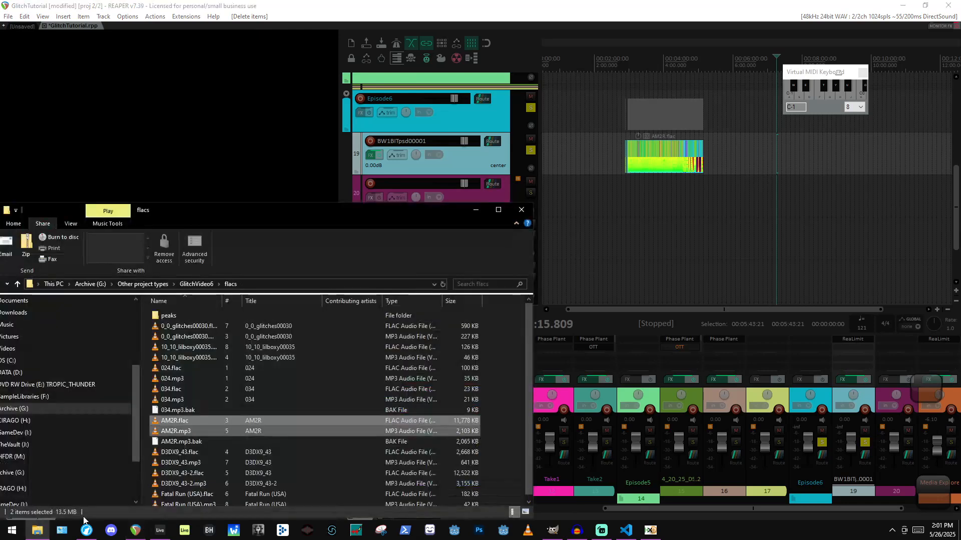
Return to HxD, complete the replacement value as C8, and replace all occurrences of 48 in AM2R.mp3.
left_click(650, 532)
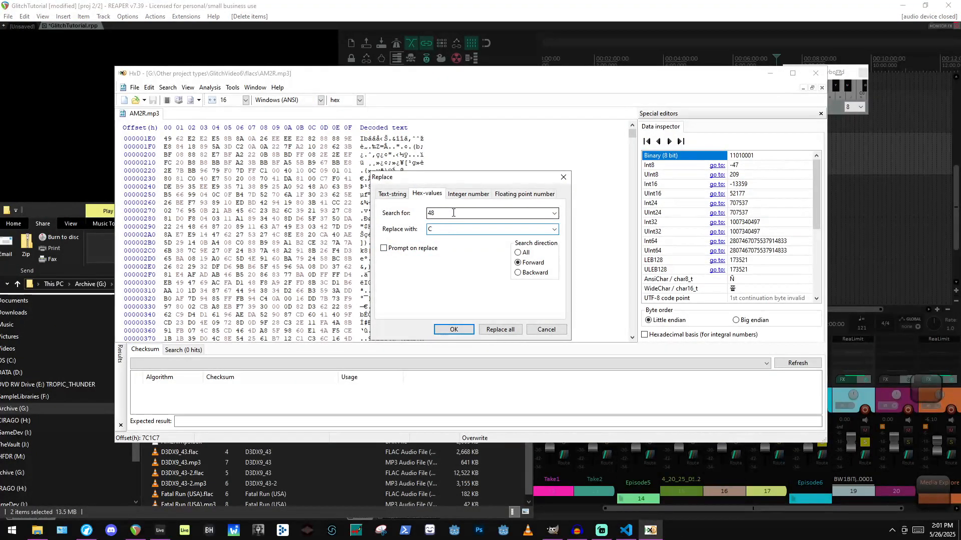
type("8")
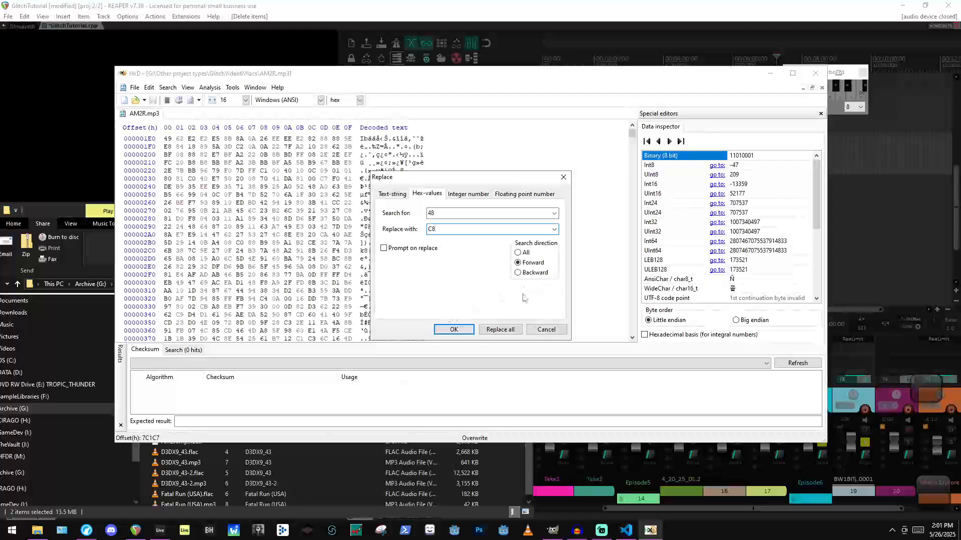
left_click(500, 329)
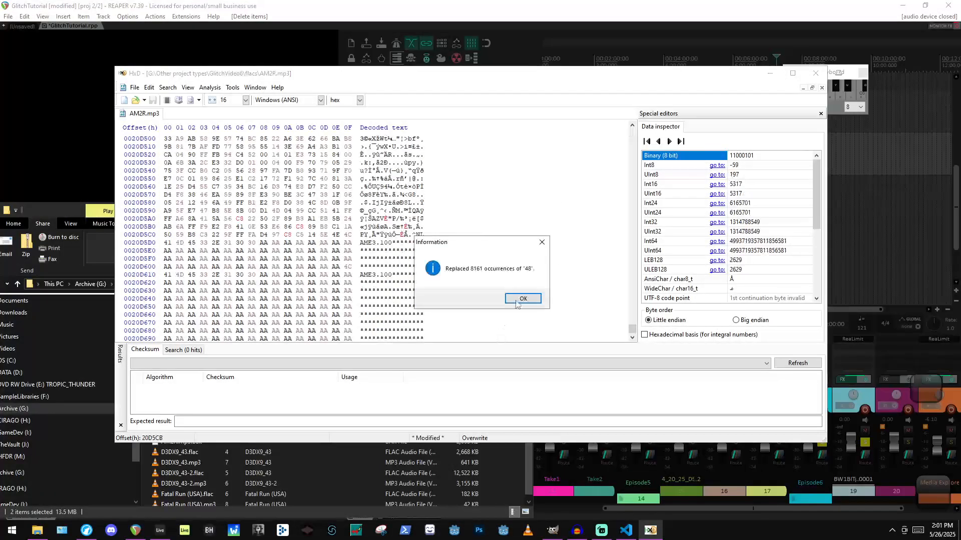
left_click(523, 299)
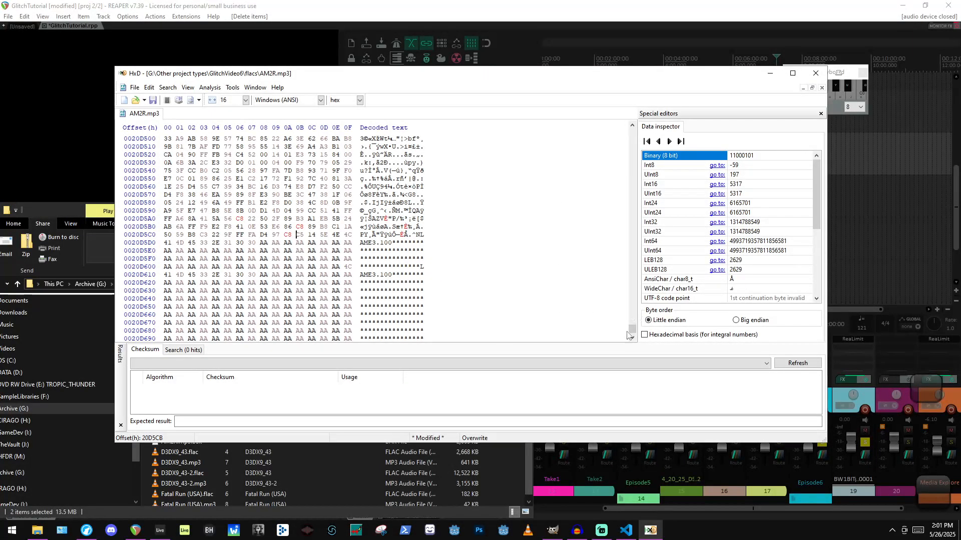
Examine the modified AM2R.mp3 at its header and around the LAME3.100 padding near its end, and return to REAPER.
left_click_drag(632, 329, 651, 126)
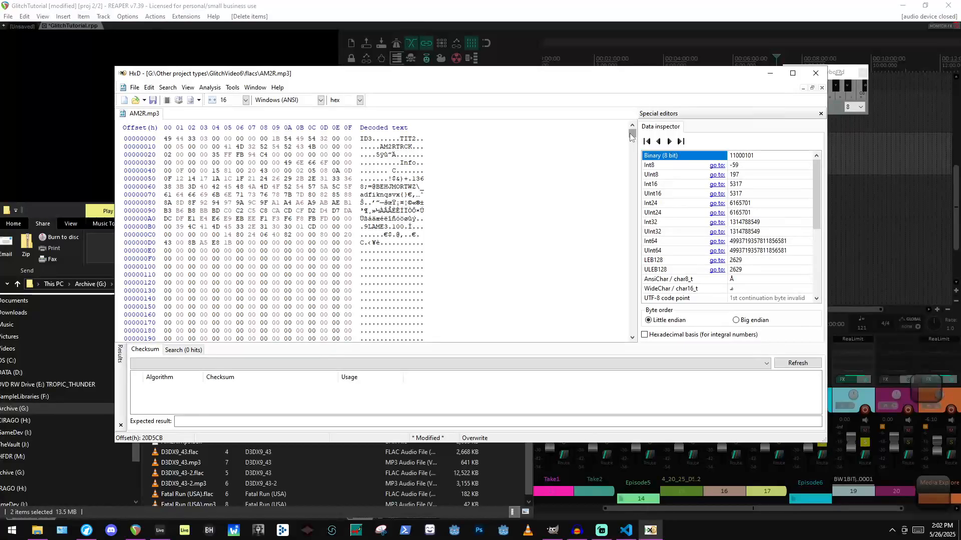
left_click_drag(632, 138, 626, 333)
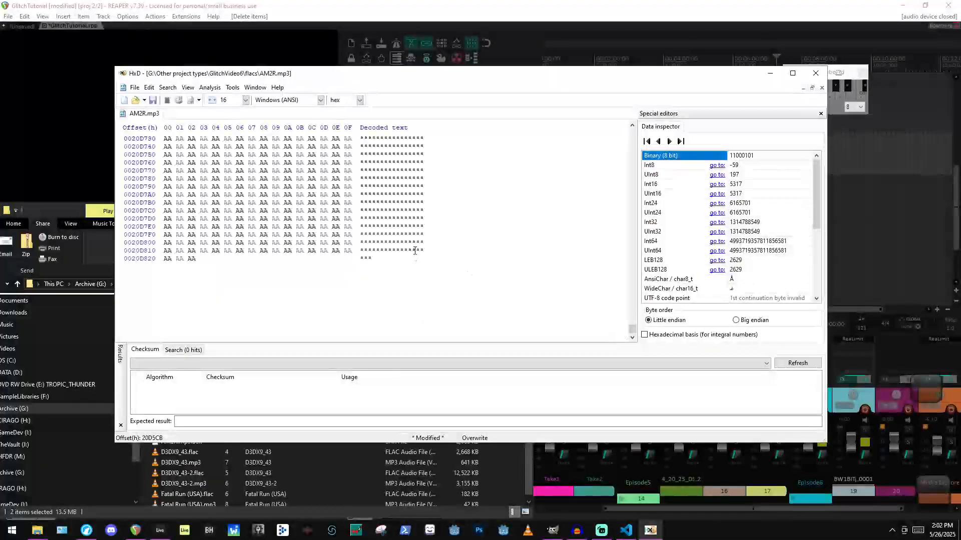
scroll(191, 179, "up", 3)
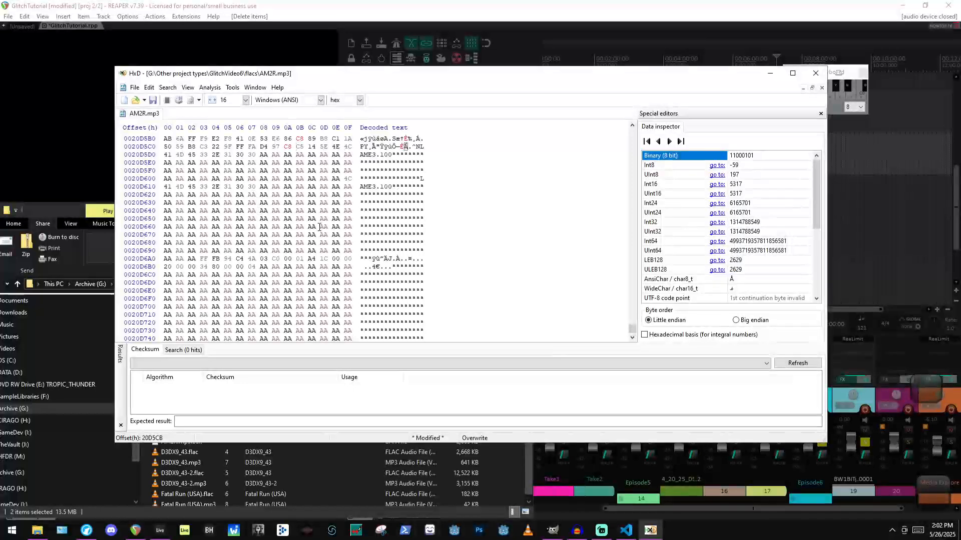
scroll(302, 218, "up", 2)
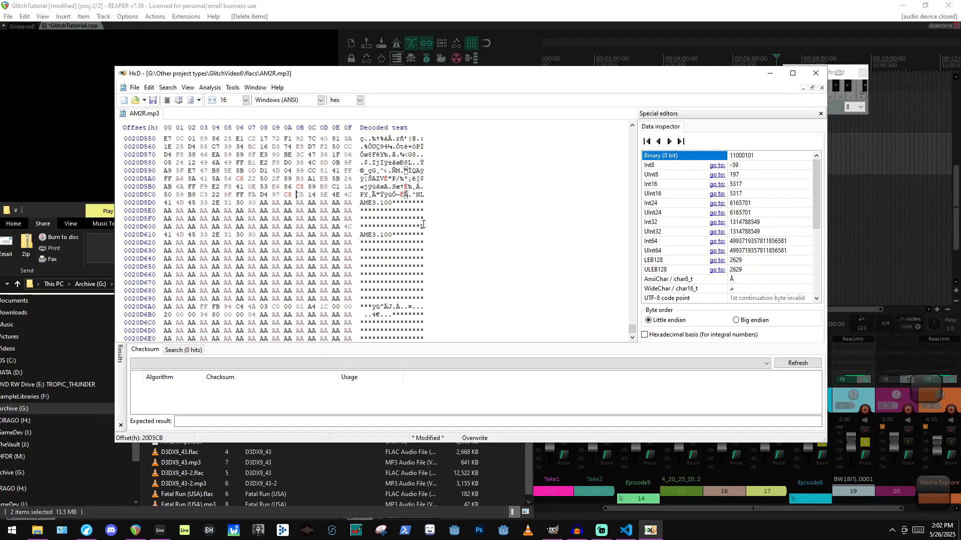
left_click_drag(422, 227, 394, 241)
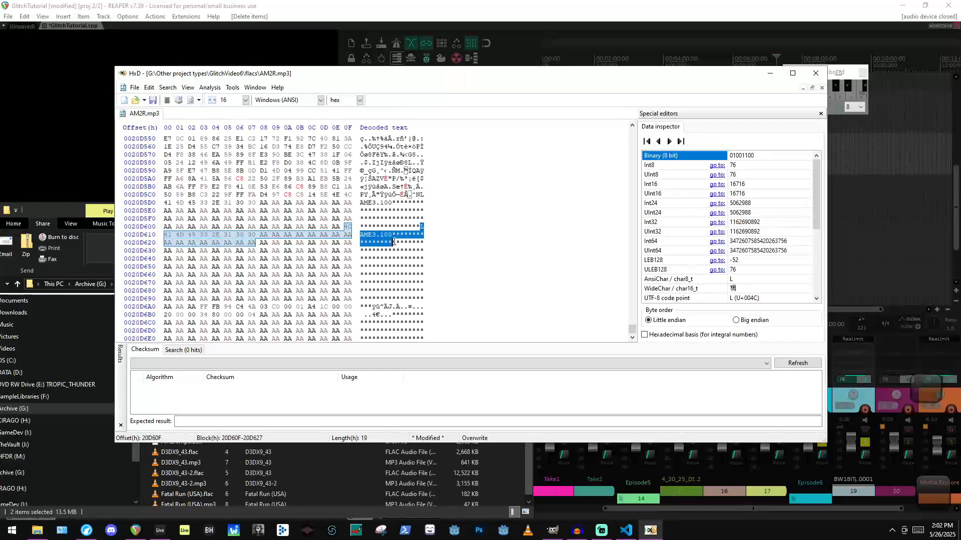
left_click(402, 235)
scroll(401, 235, "down", 6)
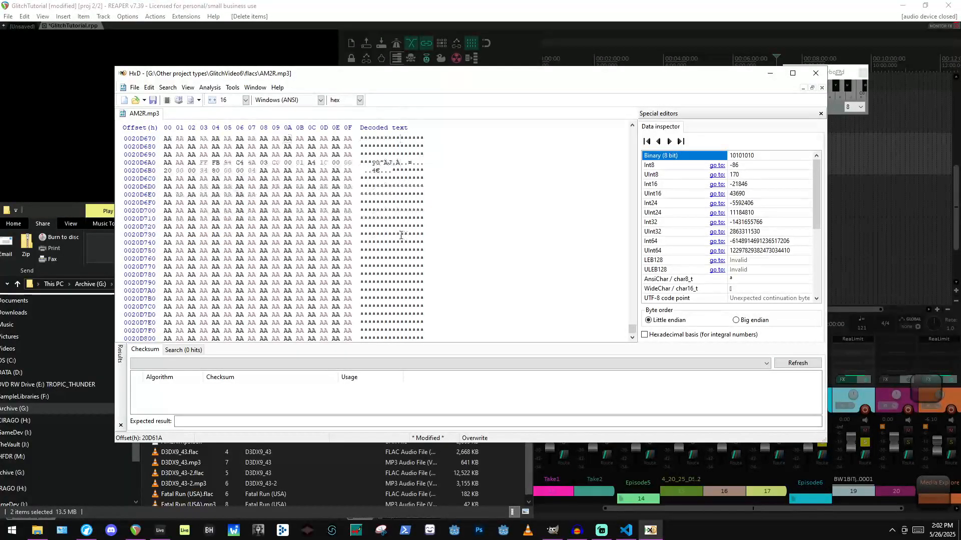
scroll(400, 187, "up", 4)
scroll(235, 215, "up", 2)
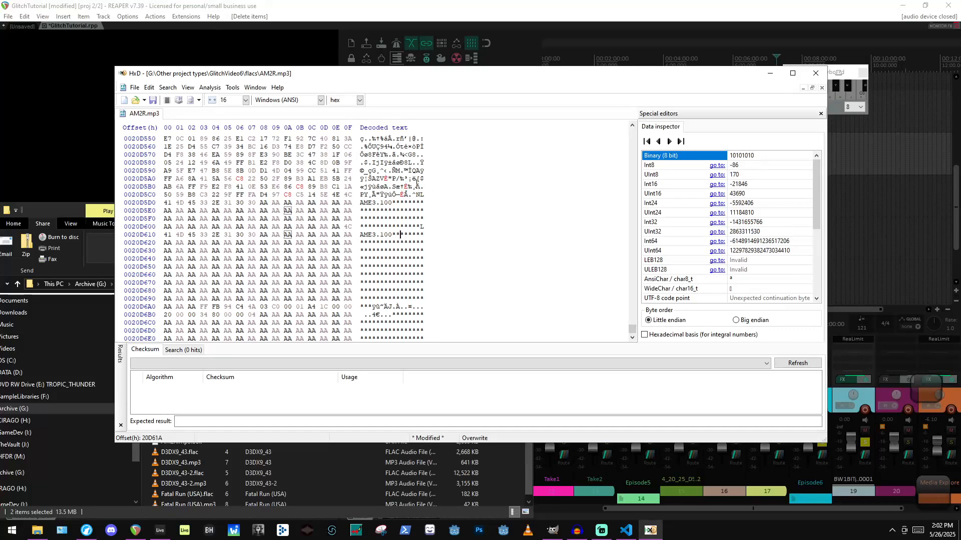
scroll(259, 206, "up", 6)
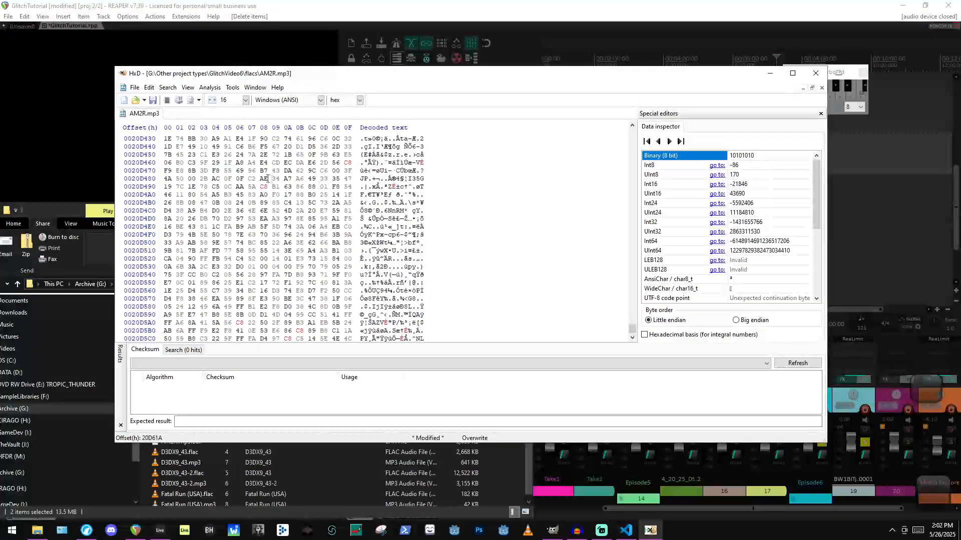
scroll(264, 187, "down", 5)
scroll(265, 187, "up", 5)
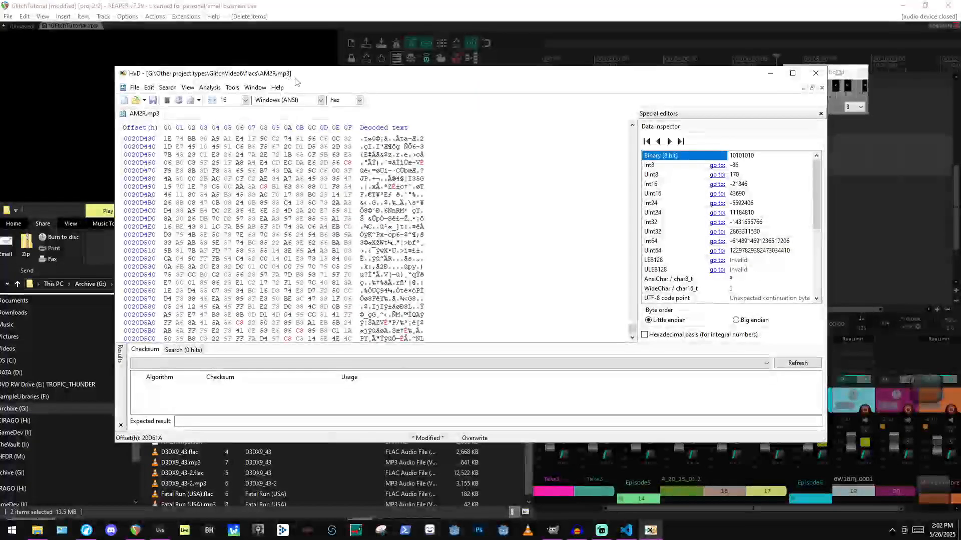
left_click(546, 26)
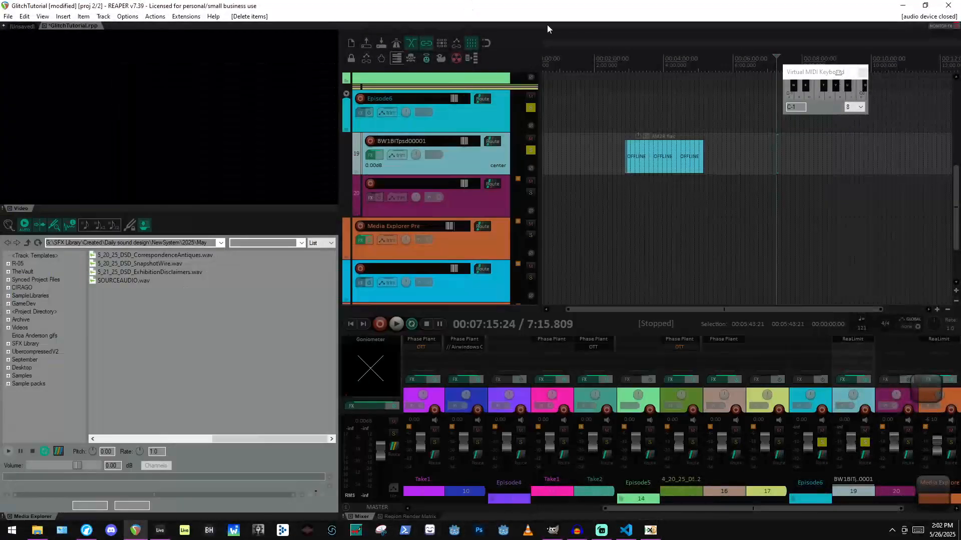
Insert the modified AM2R.mp3 from the flacs folder onto REAPER's BW1BITpsd00001 track, after the AM2R.flac item.
left_click(33, 531)
left_click(181, 431)
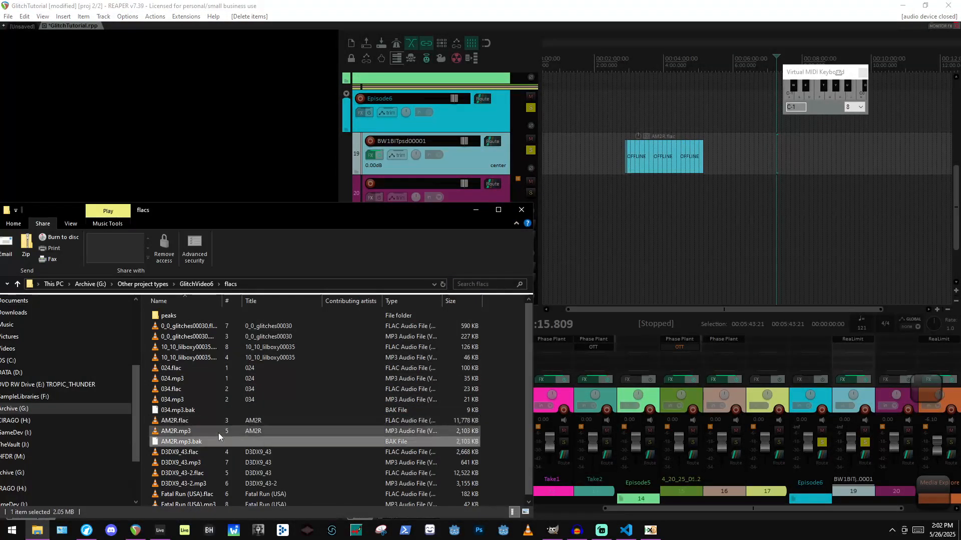
left_click_drag(183, 438, 727, 159)
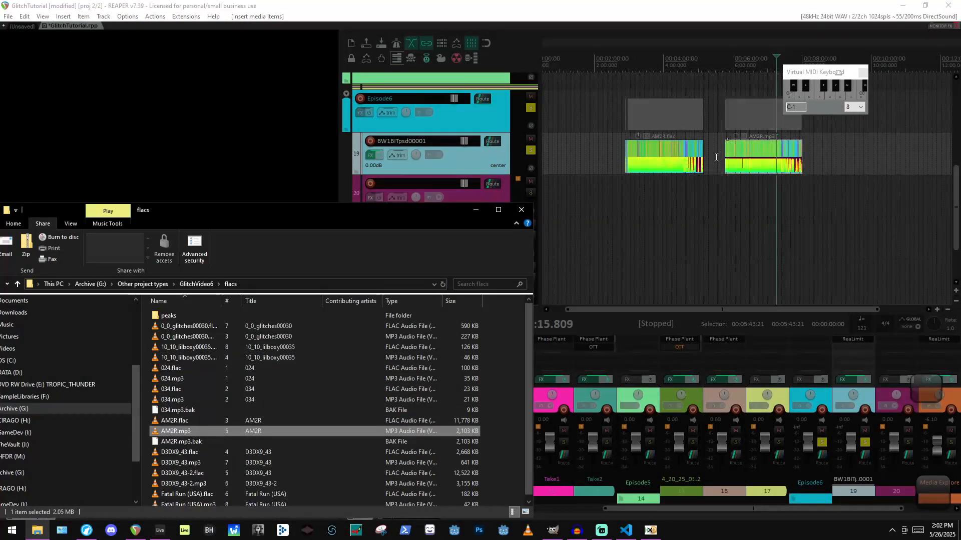
Play the modified AM2R.mp3 item and examine its spectrogram at several zoom levels.
key("space")
scroll(759, 160, "up", 8)
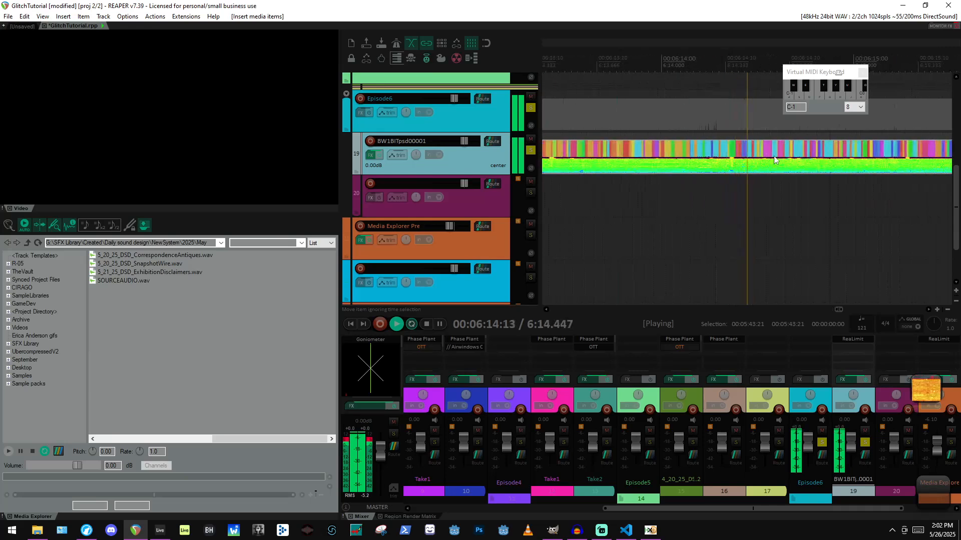
scroll(773, 157, "down", 5)
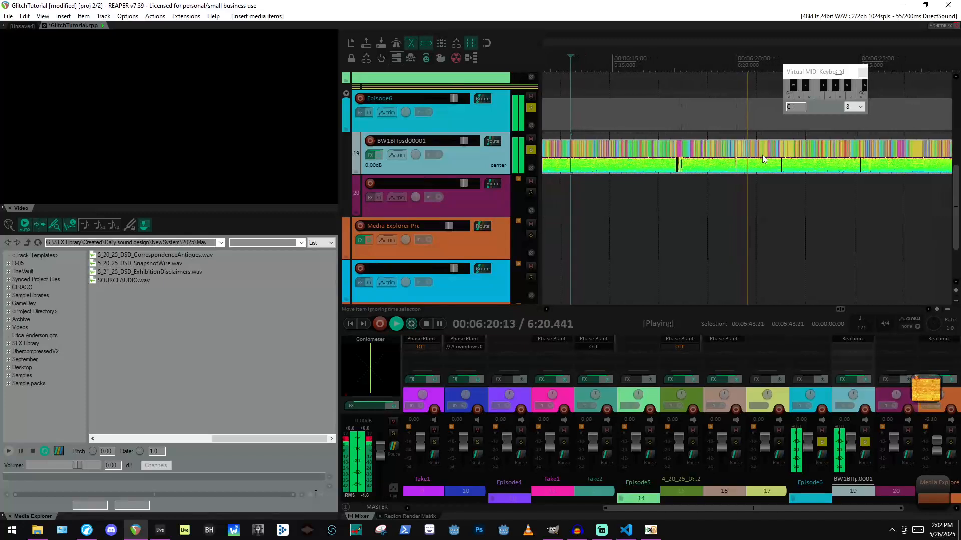
scroll(763, 162, "down", 3)
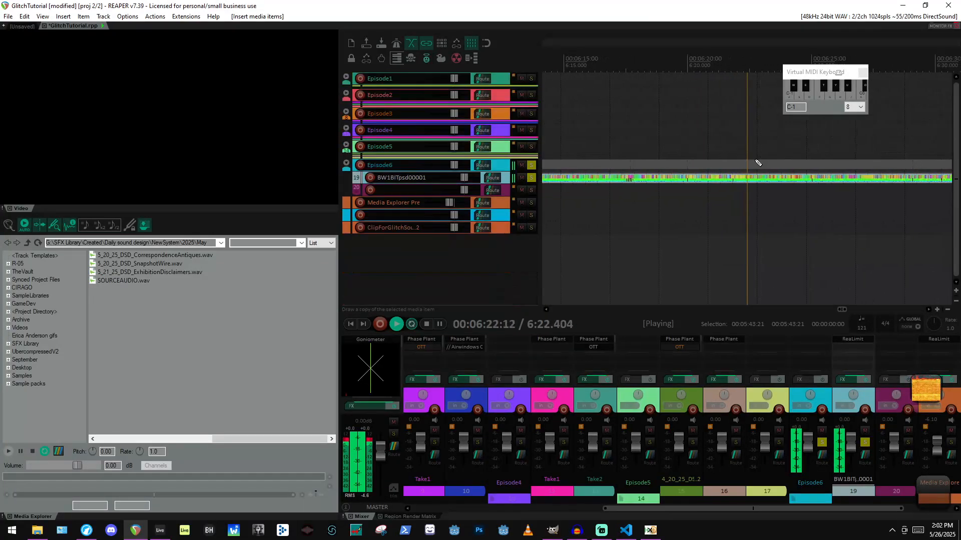
scroll(755, 163, "up", 2)
scroll(395, 180, "up", 3)
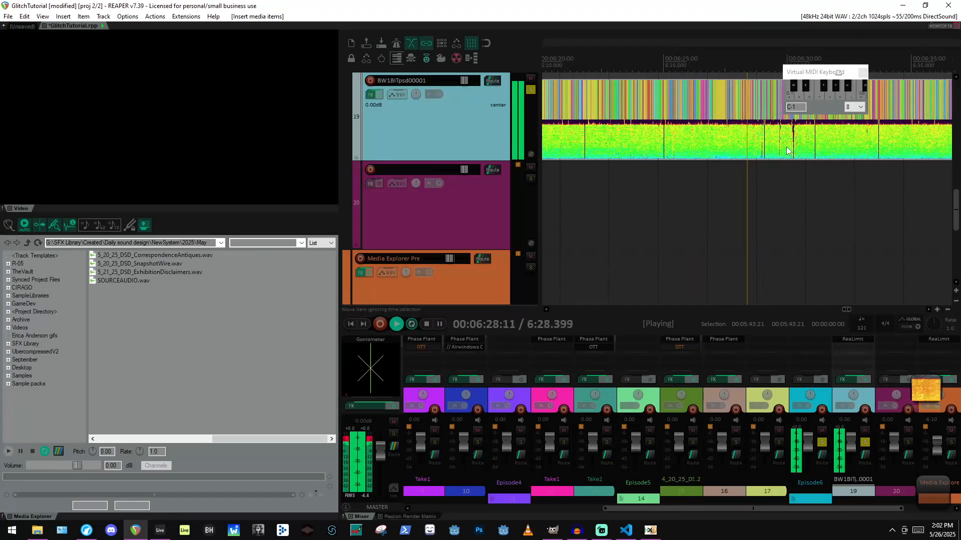
scroll(787, 151, "up", 3)
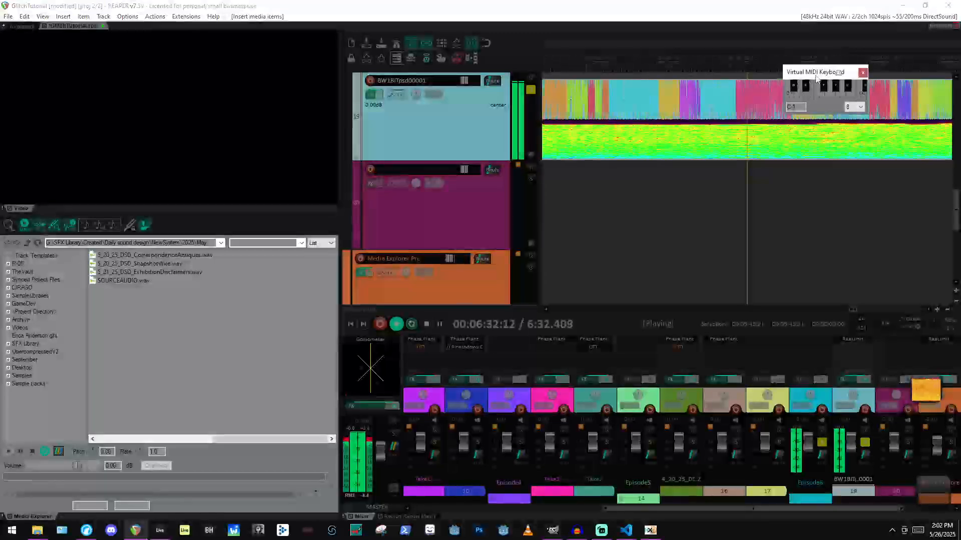
Move the Virtual MIDI Keyboard off the timeline and enlarge the BW1BITpsd00001 track's height to fill the track area.
left_click_drag(820, 72, 721, 310)
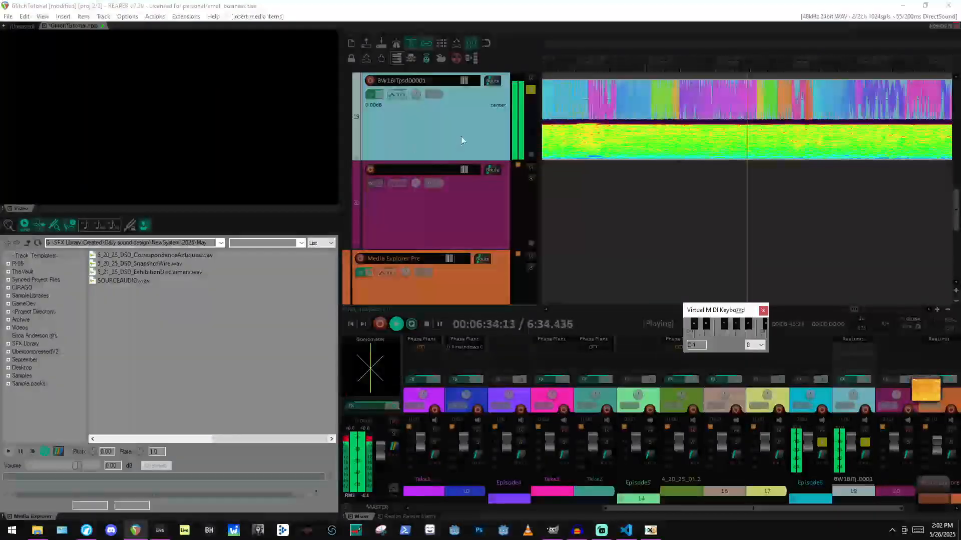
left_click(460, 161)
left_click_drag(459, 160, 461, 299)
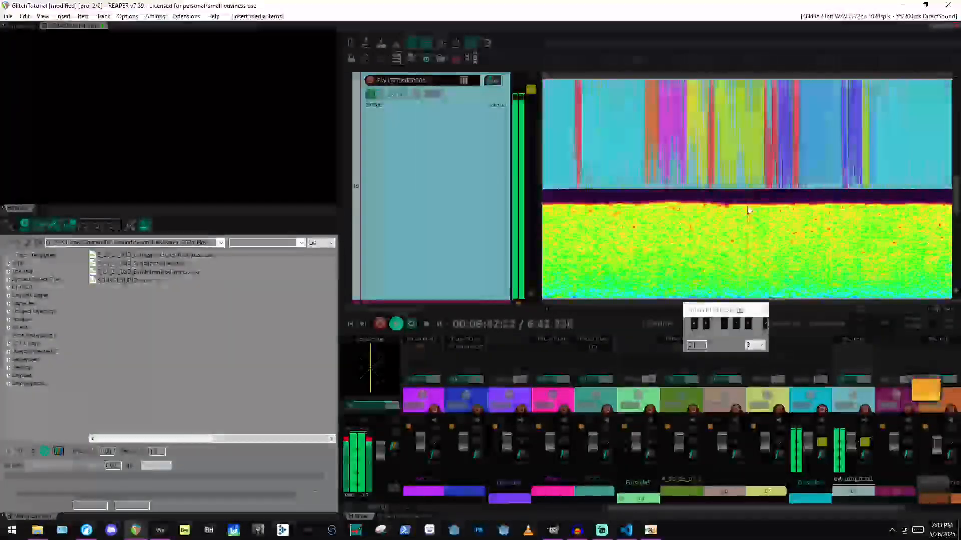
Audition AM2R.mp3 from 7:30 onward and compare its full spectrogram with that of AM2R.flac.
scroll(446, 209, "down", 1)
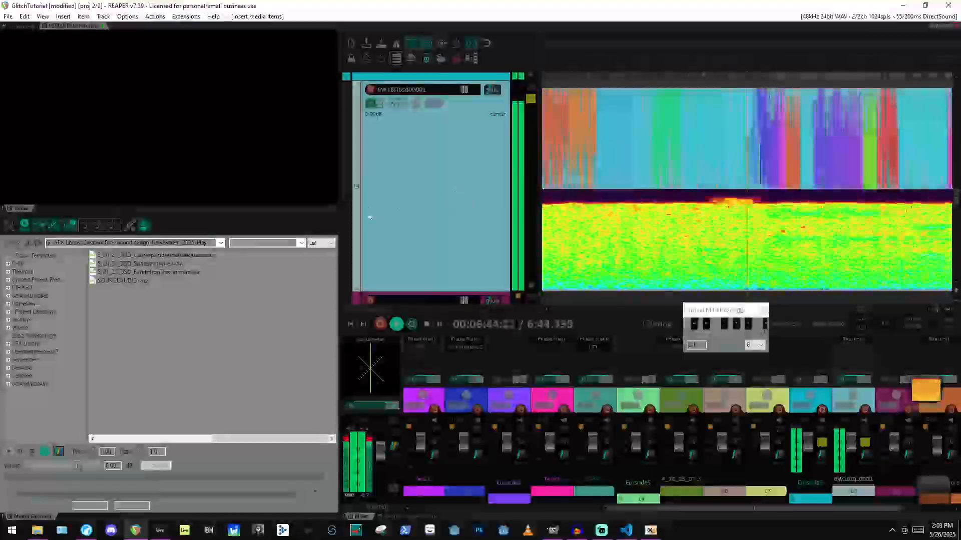
scroll(817, 134, "down", 3)
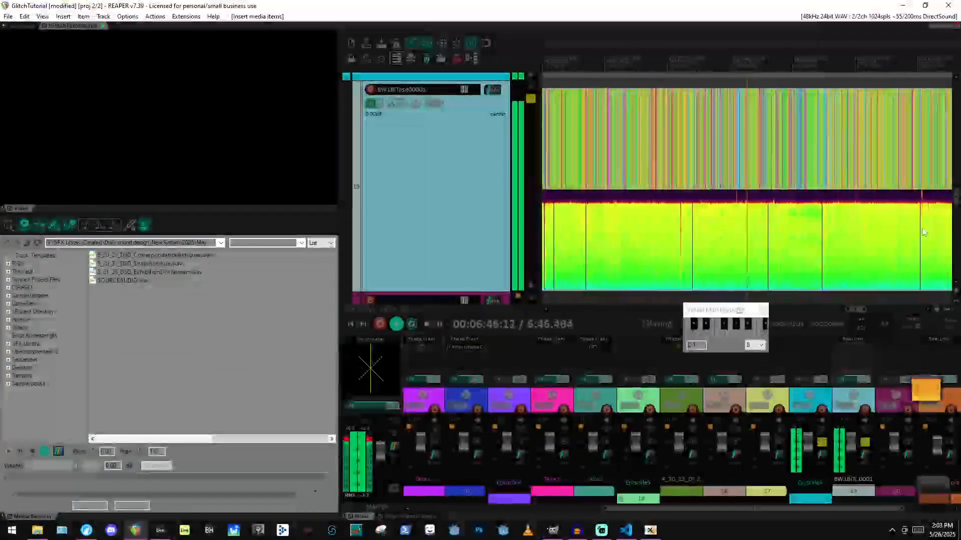
key("space")
scroll(818, 215, "up", 5)
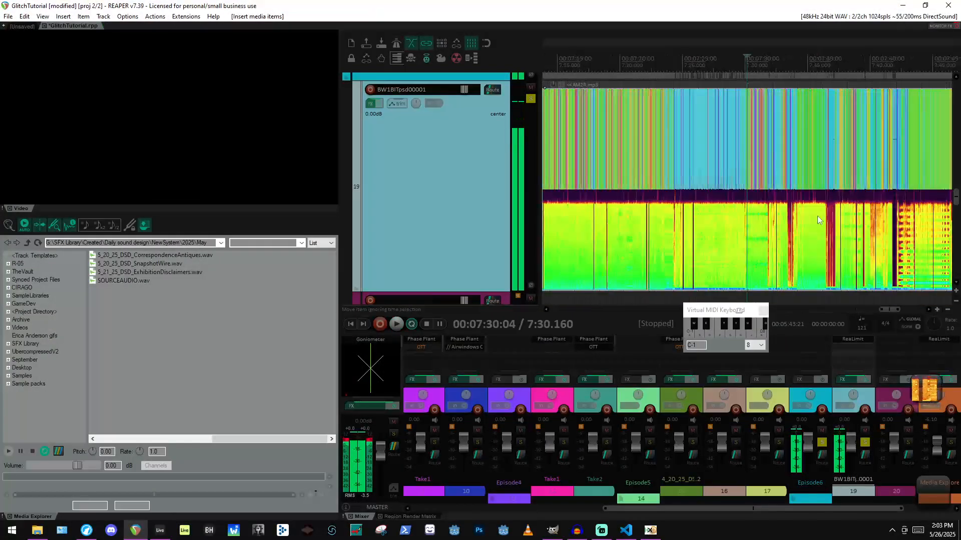
key("space")
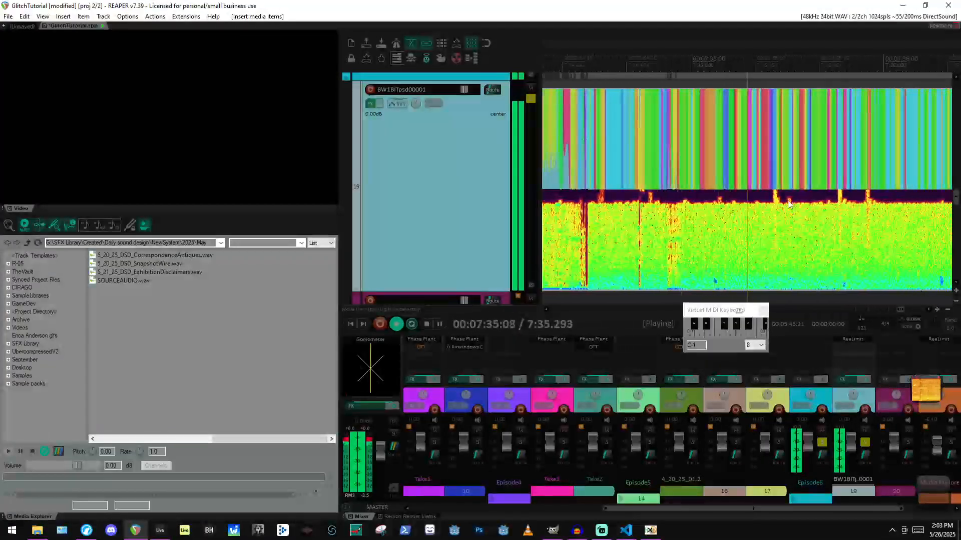
key("space")
scroll(749, 161, "down", 8)
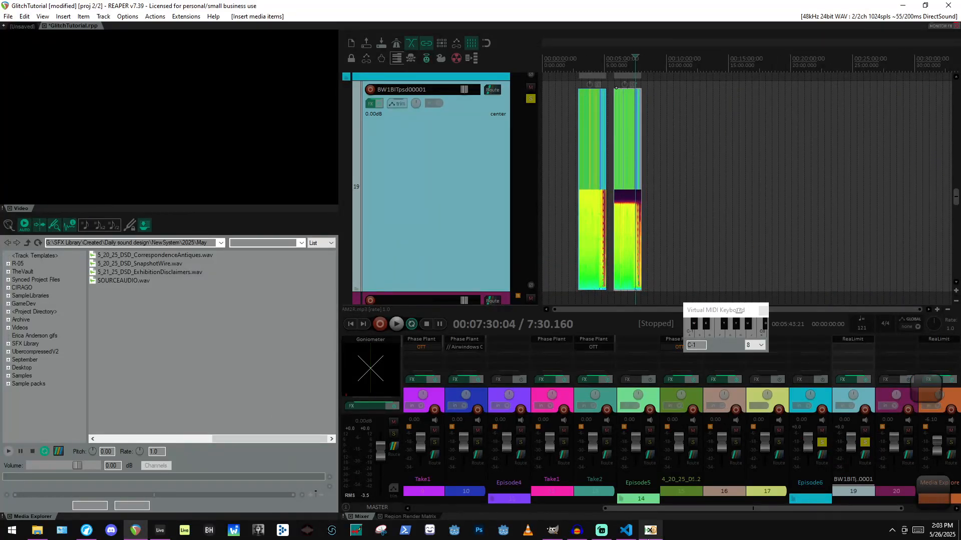
Switch to the flacs folder, preview D3DX9_43-2.flac in VLC, and close the player.
key("alt+Tab")
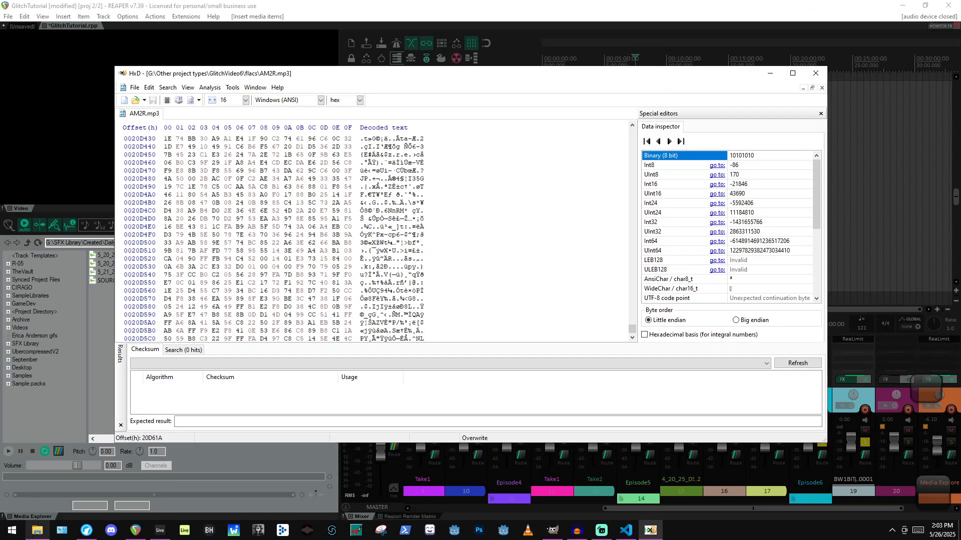
key("alt+Tab")
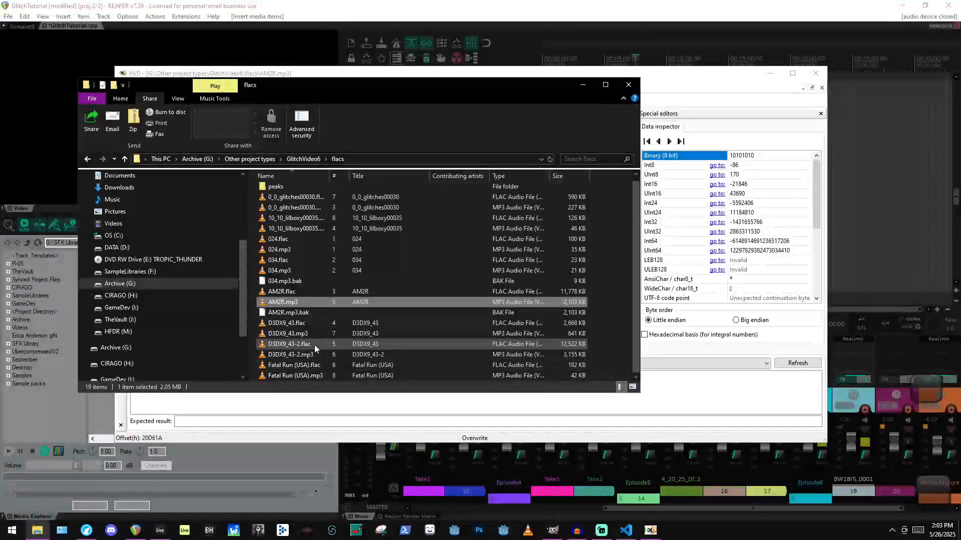
double_click(314, 344)
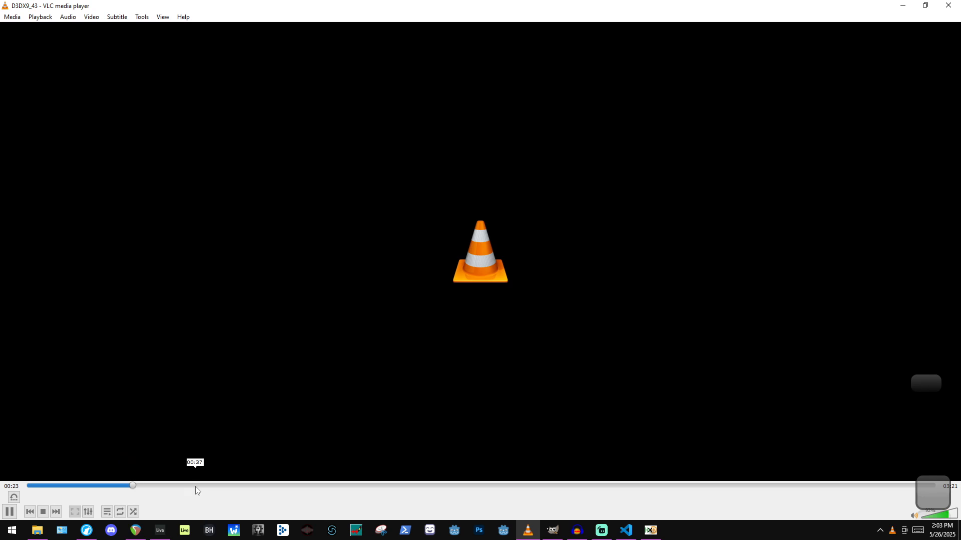
left_click(948, 5)
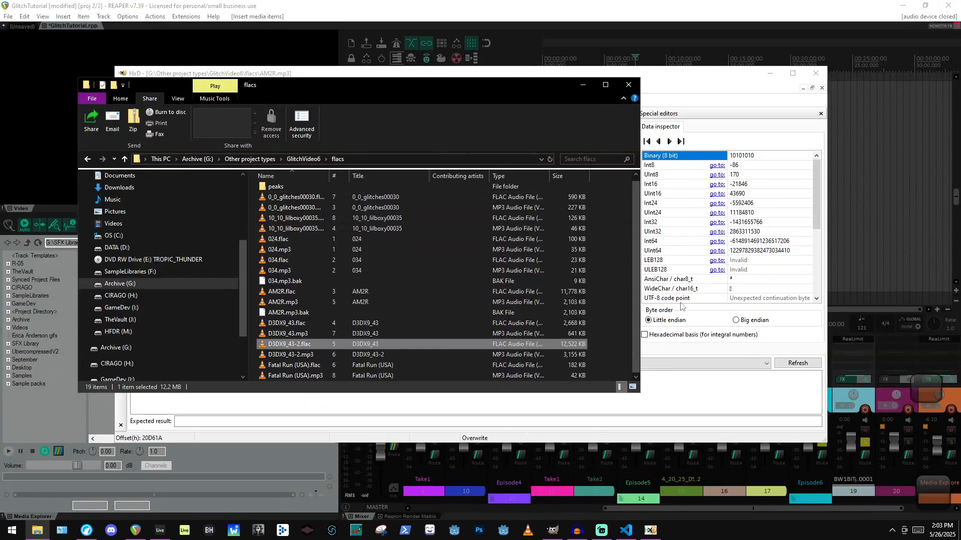
Open D3DX9_43-2.flac from the flacs folder in HxD and close AM2R.mp3 there.
left_click_drag(500, 97, 635, 343)
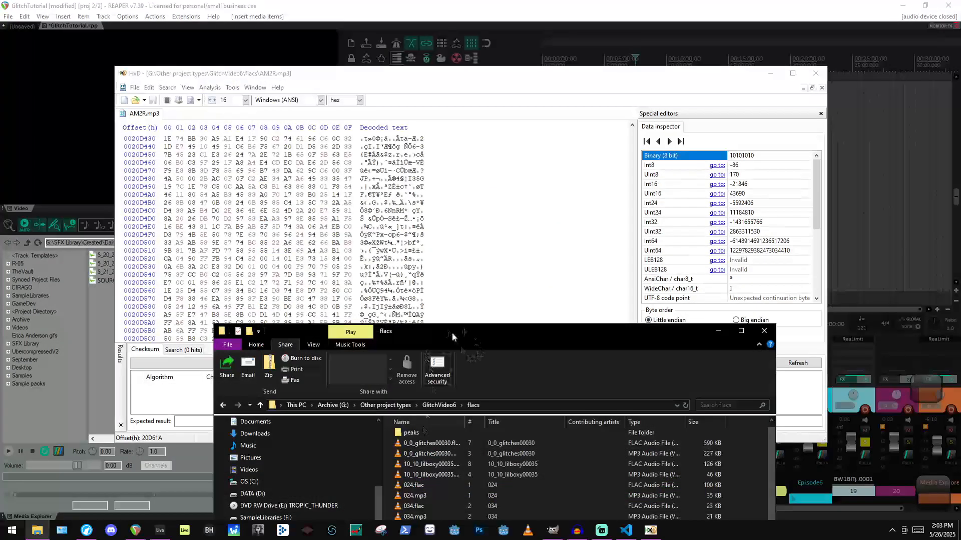
left_click_drag(452, 332, 452, 106)
left_click_drag(425, 368, 205, 230)
right_click(148, 115)
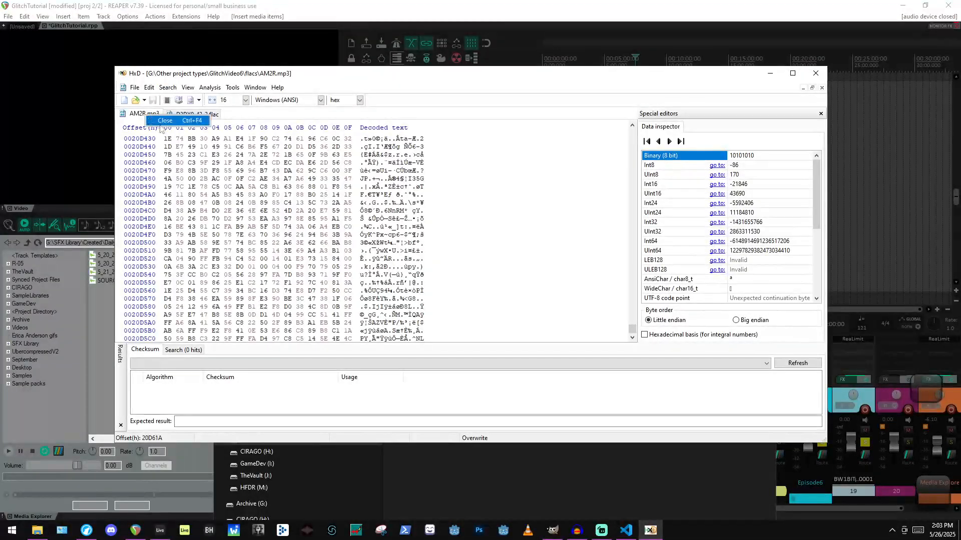
left_click(165, 121)
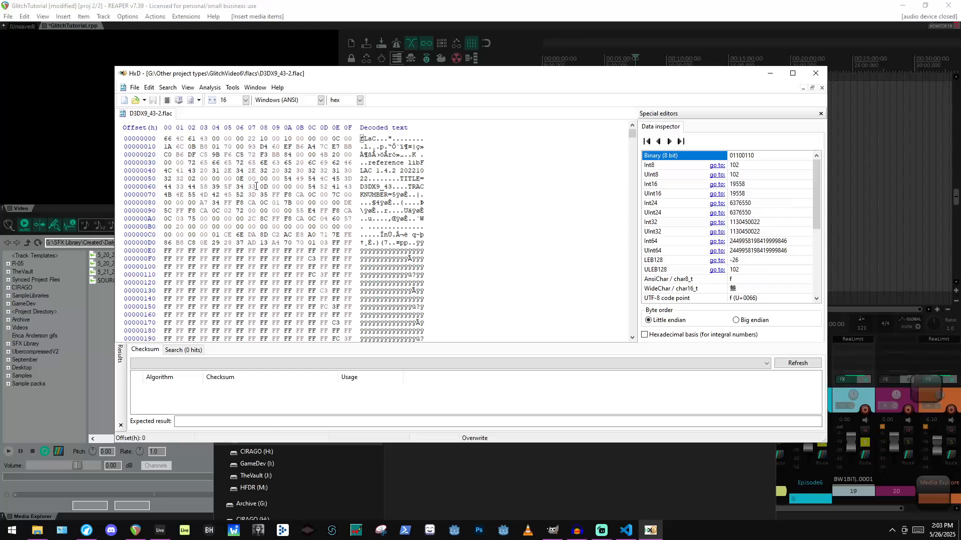
Examine the bytes of D3DX9_43-2.flac from its header to the end of the file and back near the start.
scroll(260, 179, "down", 4)
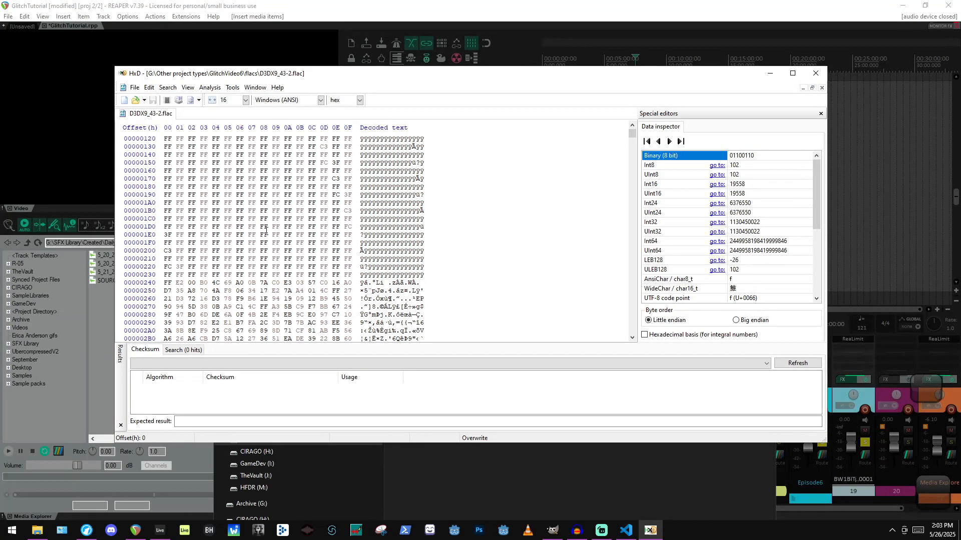
scroll(265, 230, "down", 4)
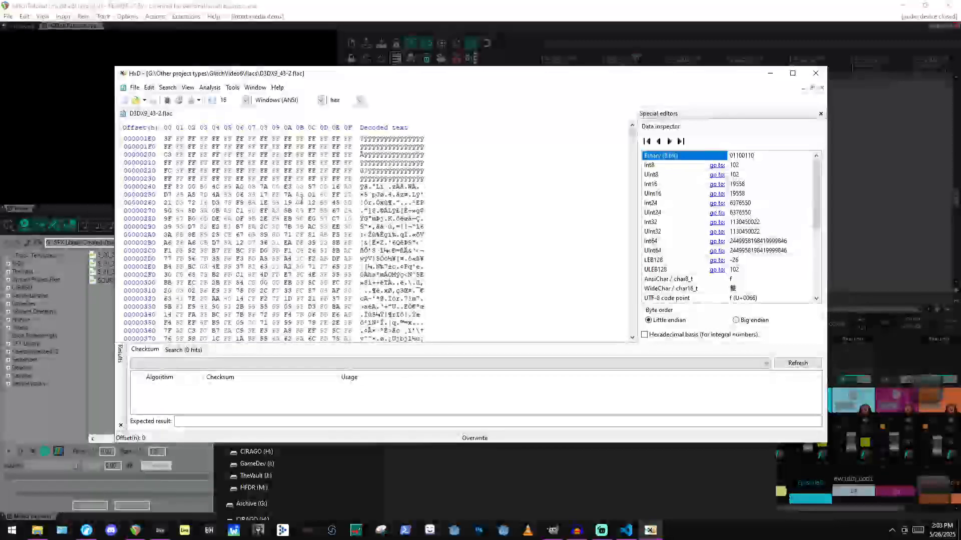
scroll(346, 182, "down", 14)
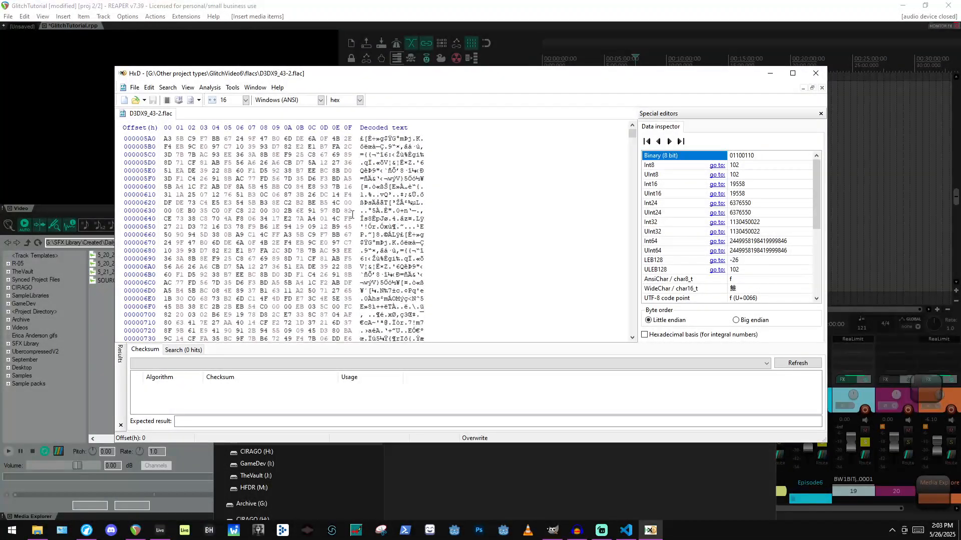
left_click_drag(632, 134, 617, 345)
scroll(189, 169, "up", 7)
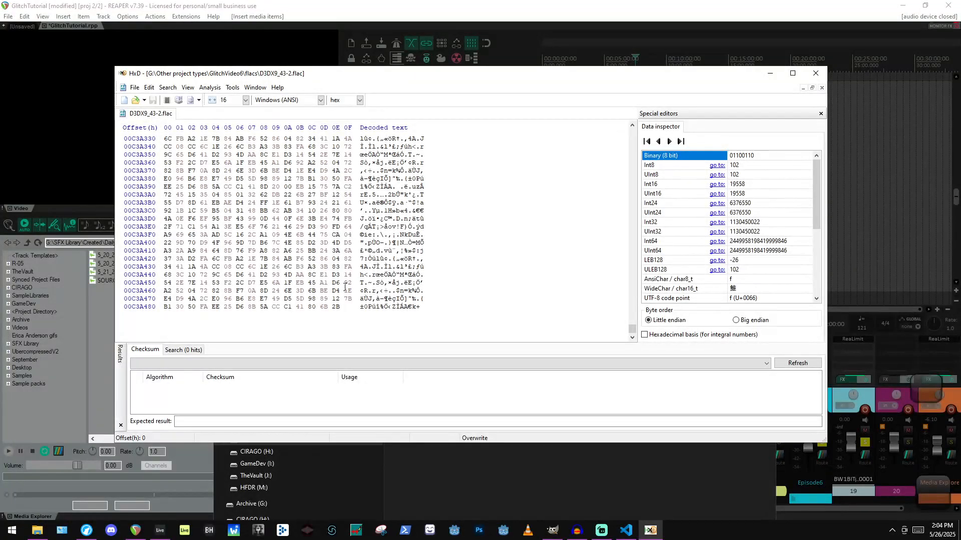
scroll(345, 287, "up", 10)
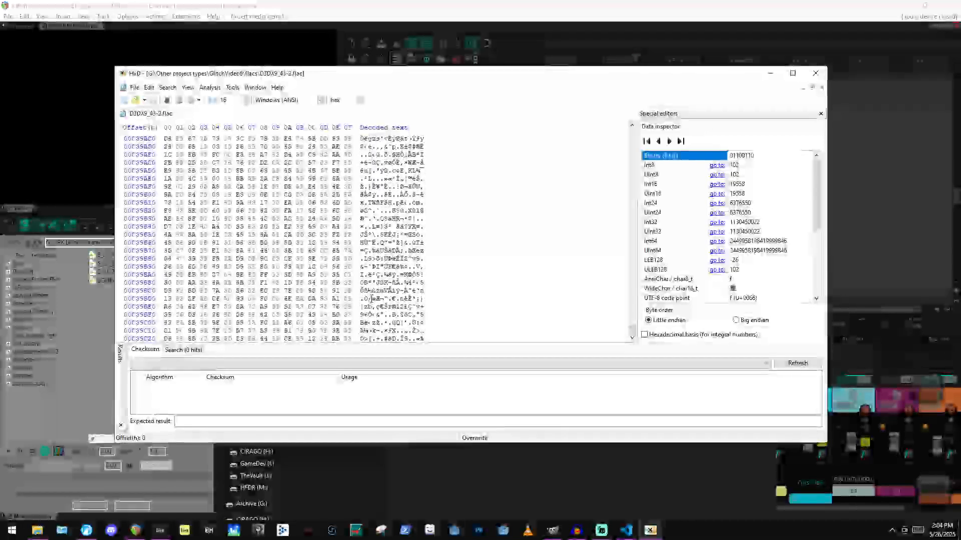
scroll(373, 297, "up", 3)
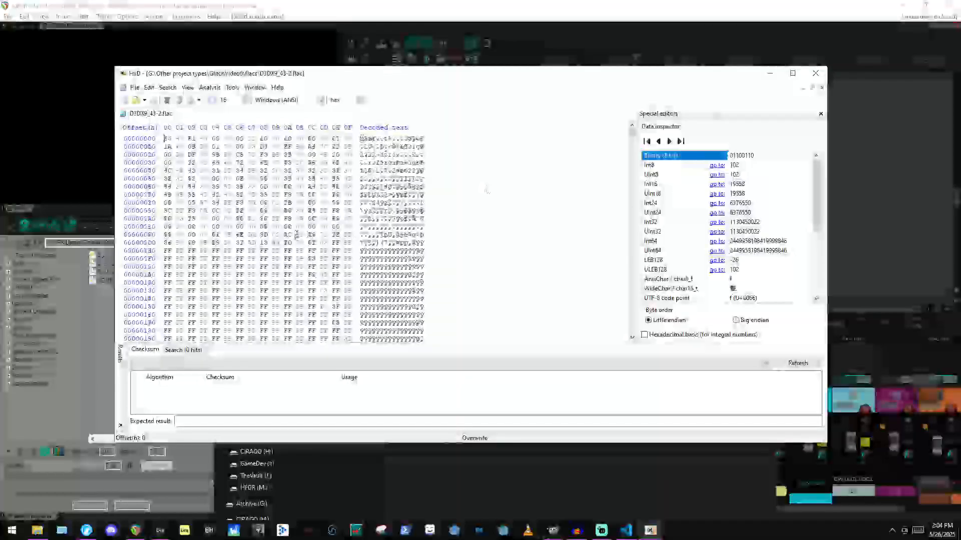
scroll(295, 236, "down", 13)
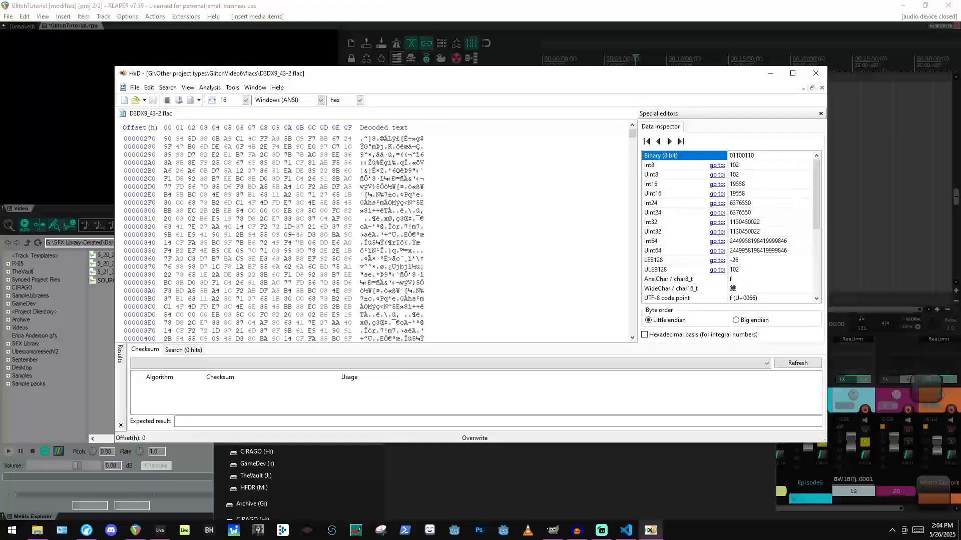
Replace hex value 48 with C8 in D3DX9_43-2.flac, searching forward without prompting on replace.
left_click(210, 88)
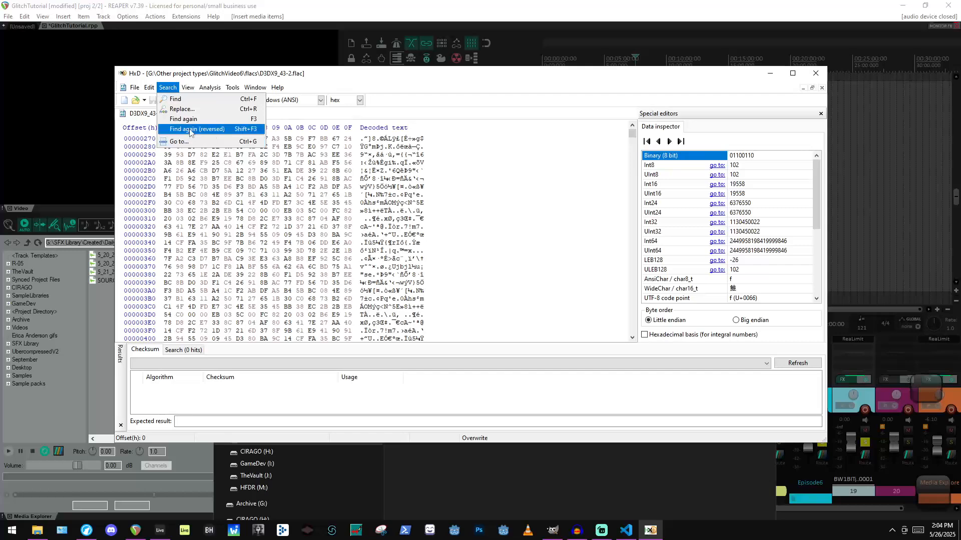
left_click(178, 110)
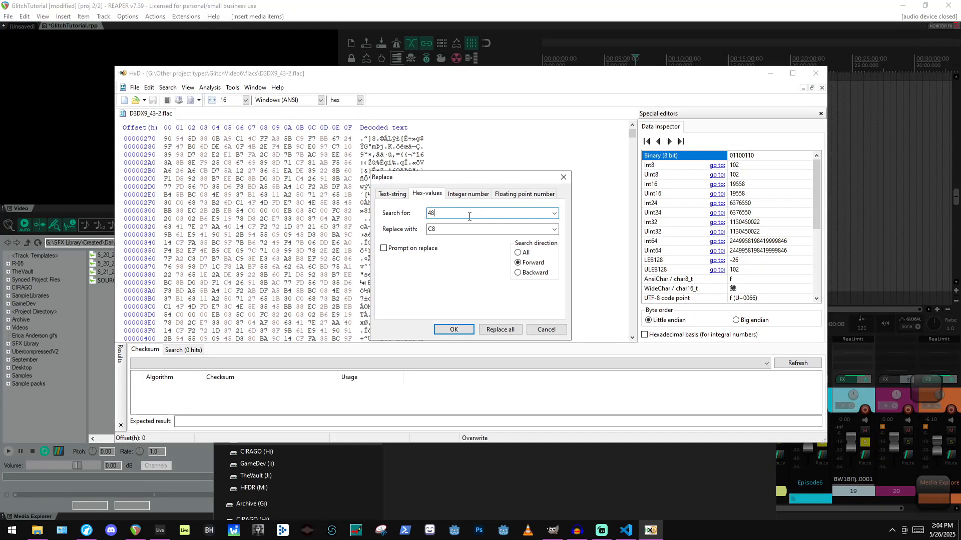
left_click(454, 330)
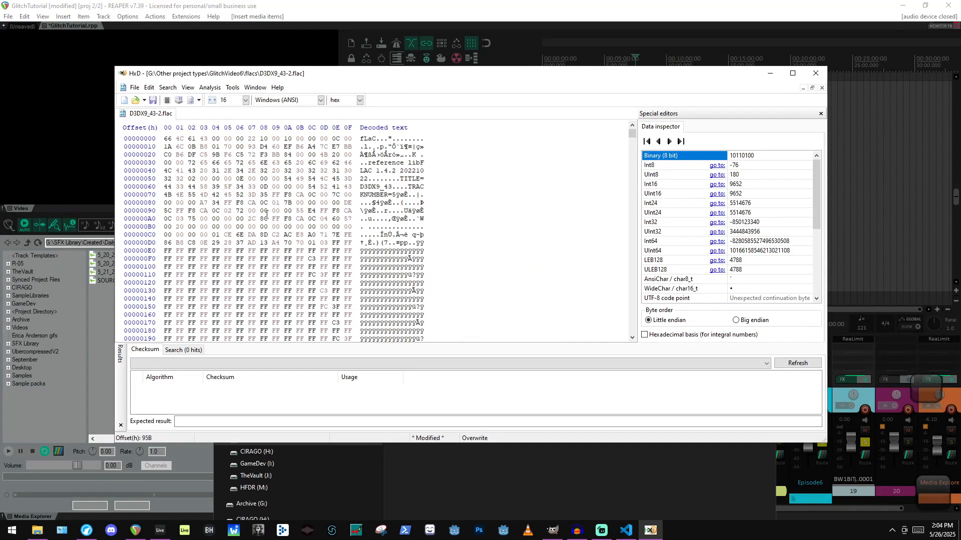
Replace all remaining occurrences of hex value 48 with C8 in D3DX9_43-2.flac, searching forward.
scroll(314, 224, "down", 20)
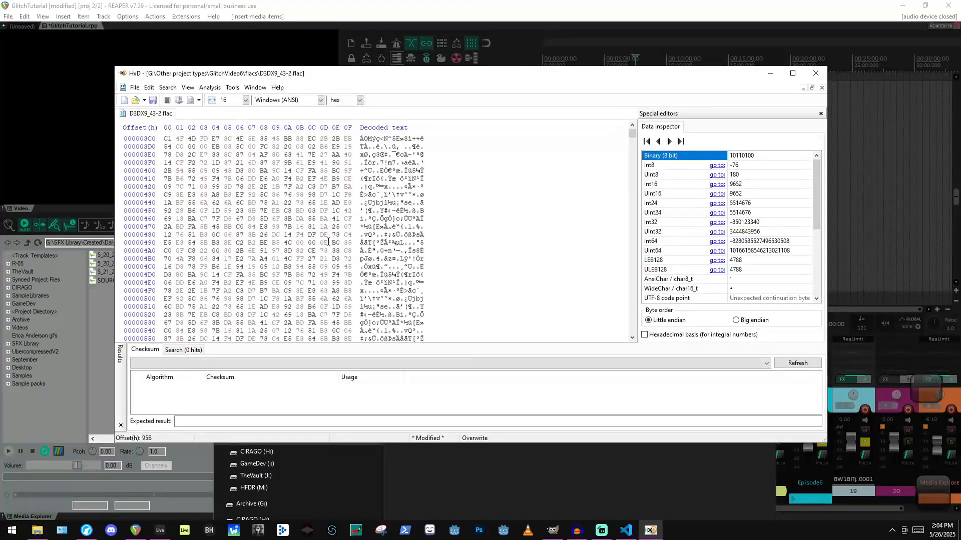
left_click(150, 88)
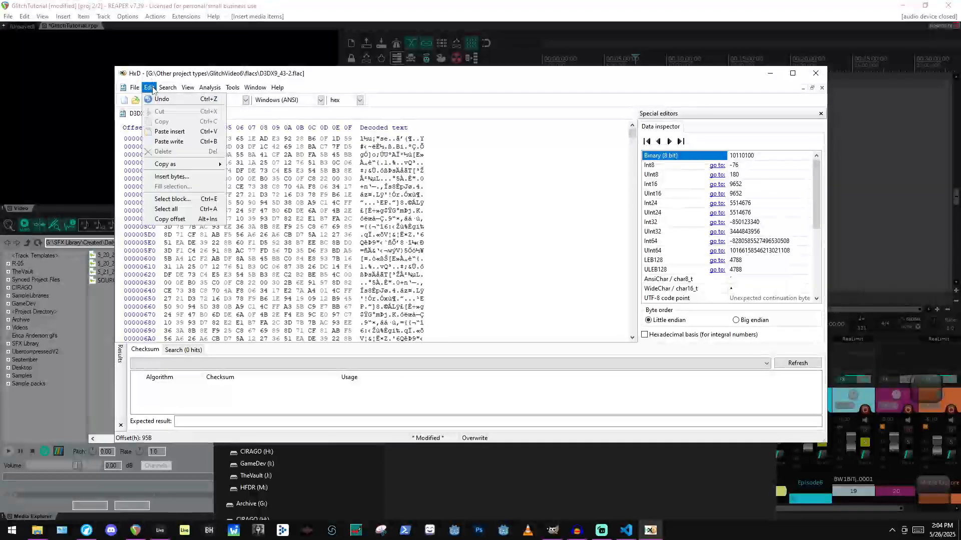
left_click(491, 238)
scroll(440, 235, "up", 6)
scroll(437, 235, "up", 8)
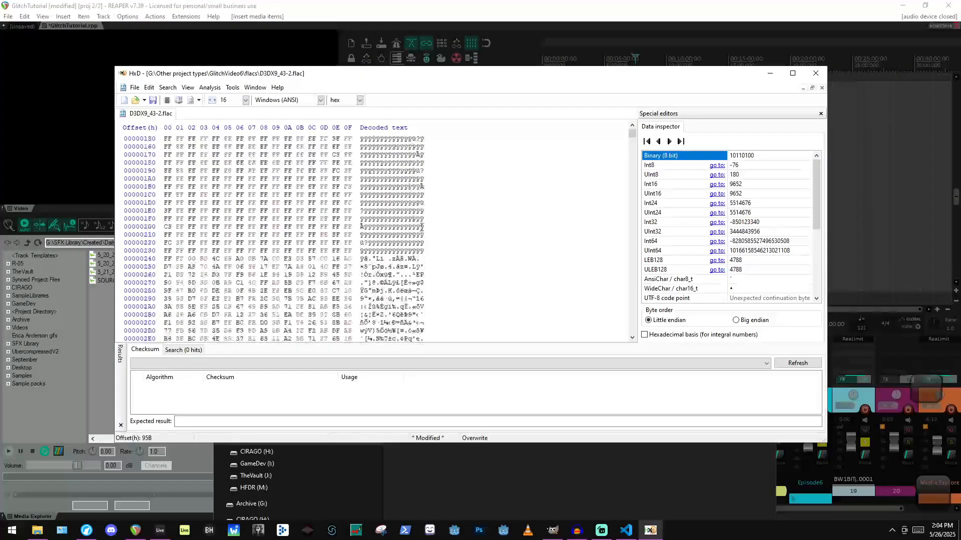
scroll(406, 230, "down", 1)
left_click(167, 88)
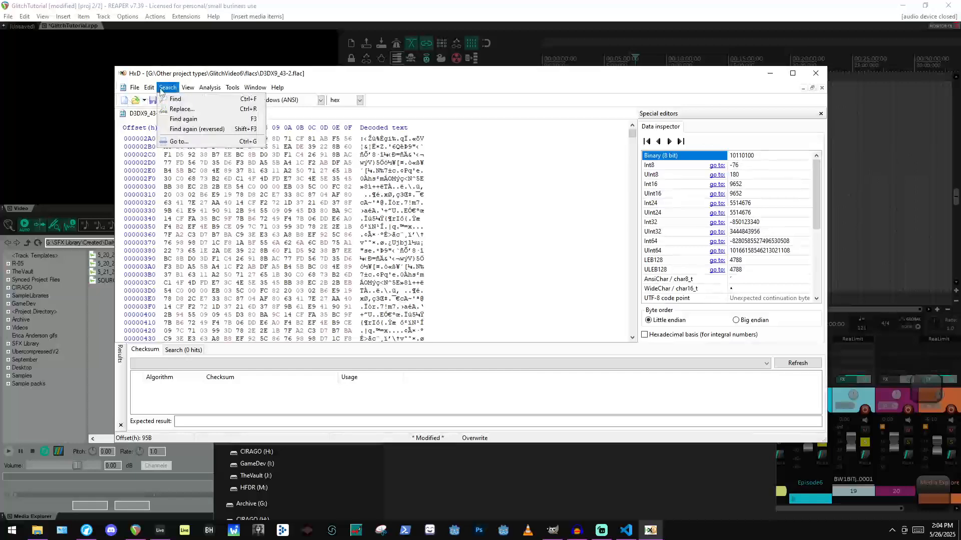
left_click(181, 109)
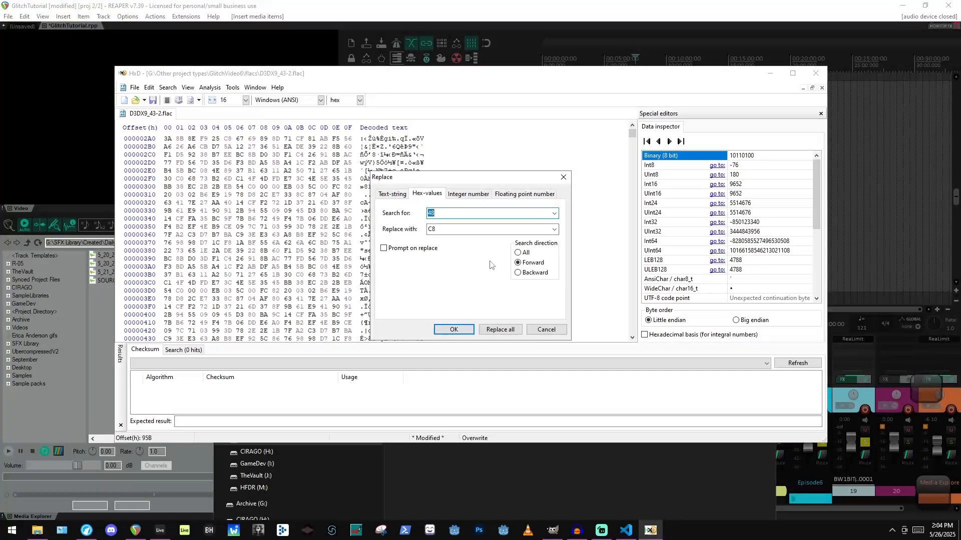
left_click(517, 330)
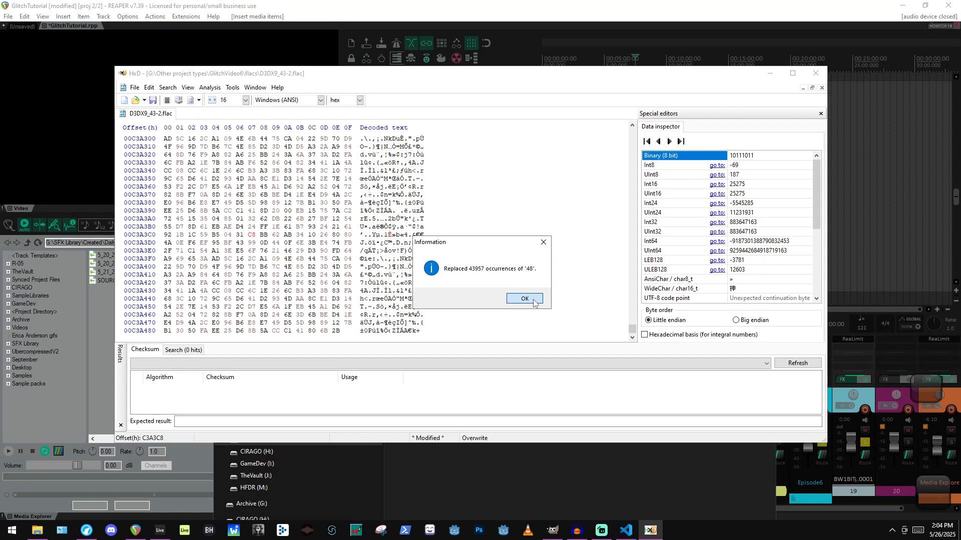
left_click(524, 299)
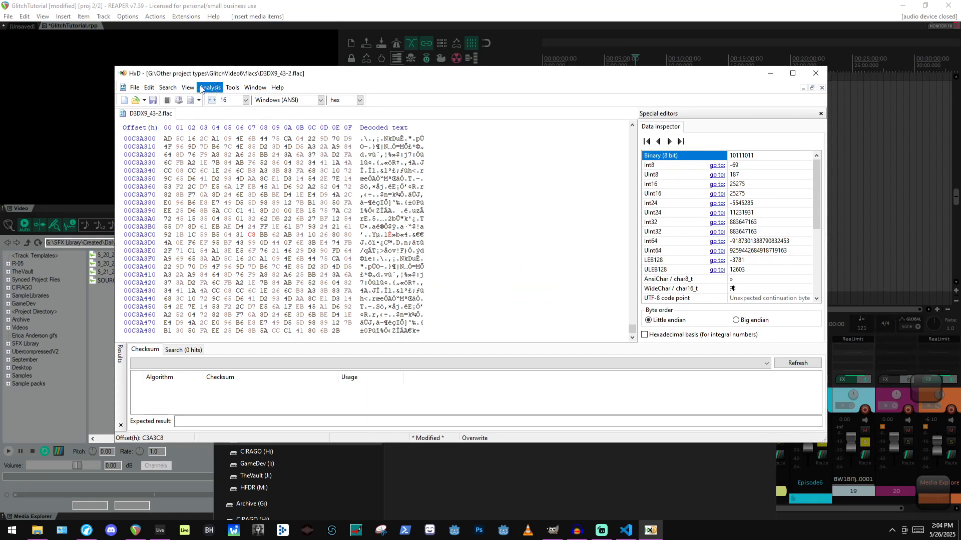
Inspect the bytes just after the FF padding near the file's start, checking offsets 245 and 255.
scroll(385, 233, "up", 7)
left_click_drag(632, 329, 607, 118)
scroll(274, 226, "down", 3)
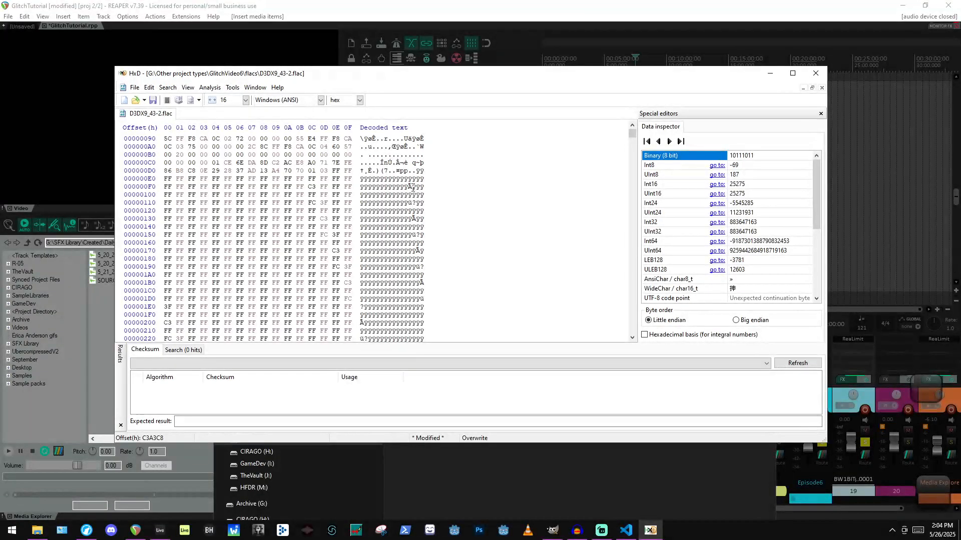
scroll(220, 205, "down", 5)
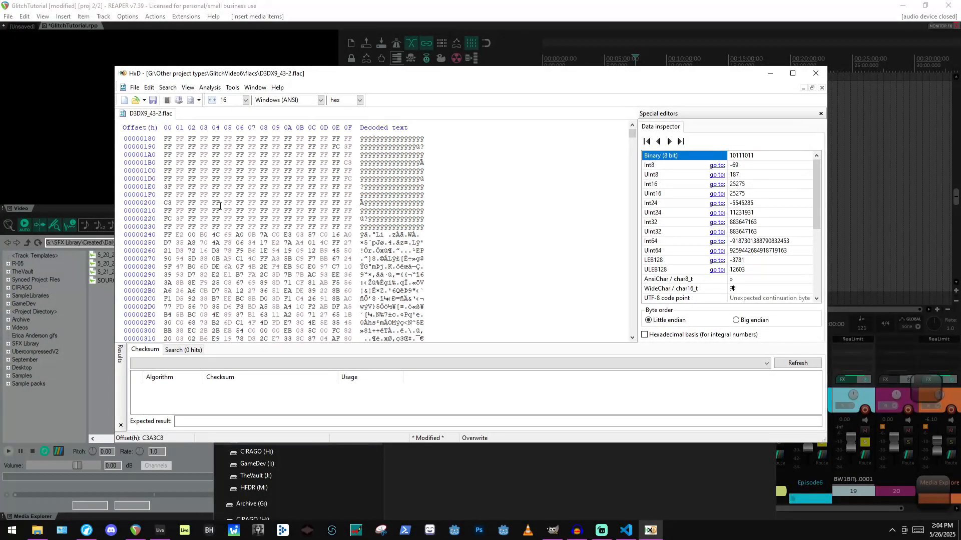
double_click(228, 234)
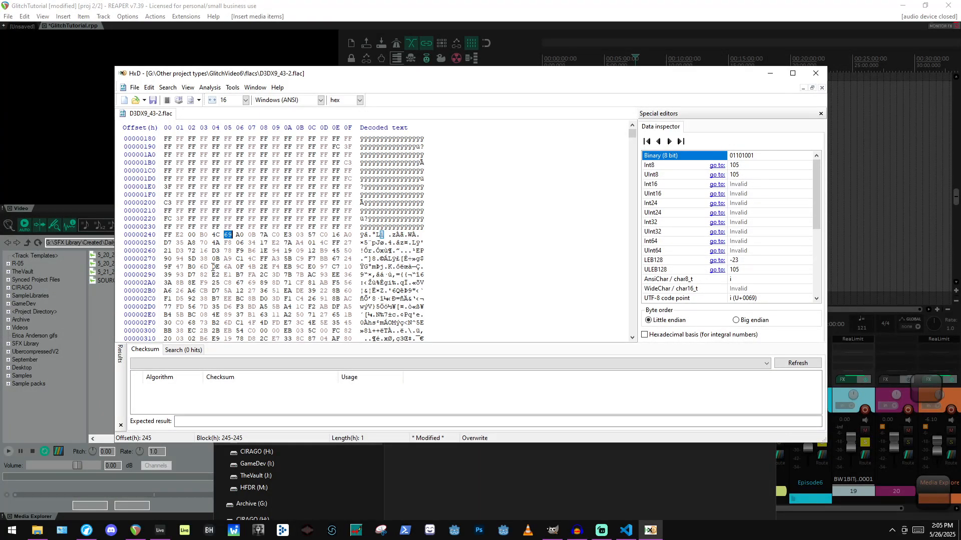
double_click(228, 243)
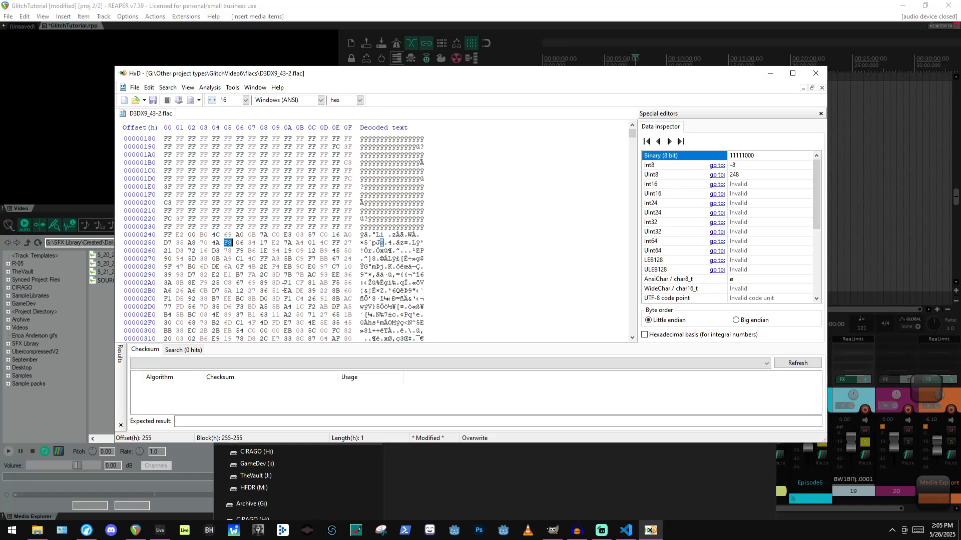
scroll(308, 316, "down", 20)
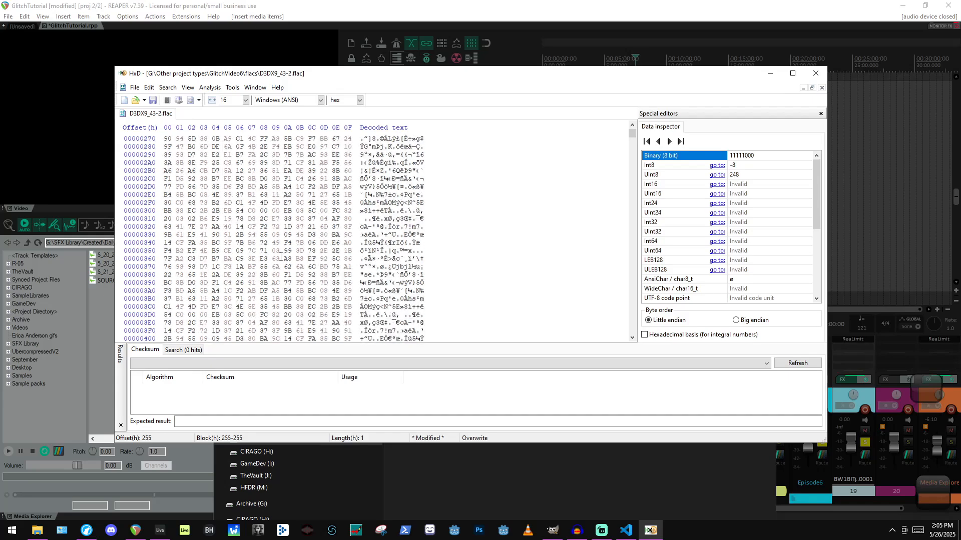
scroll(309, 254, "up", 20)
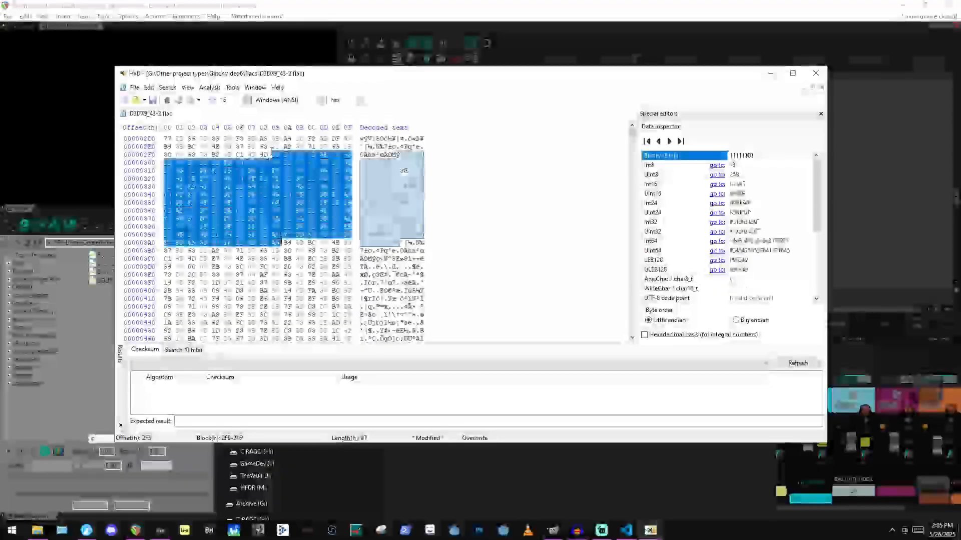
Select the byte block from offset 602 to 131C and paste copied data repeatedly through the early audio data.
scroll(305, 279, "down", 10)
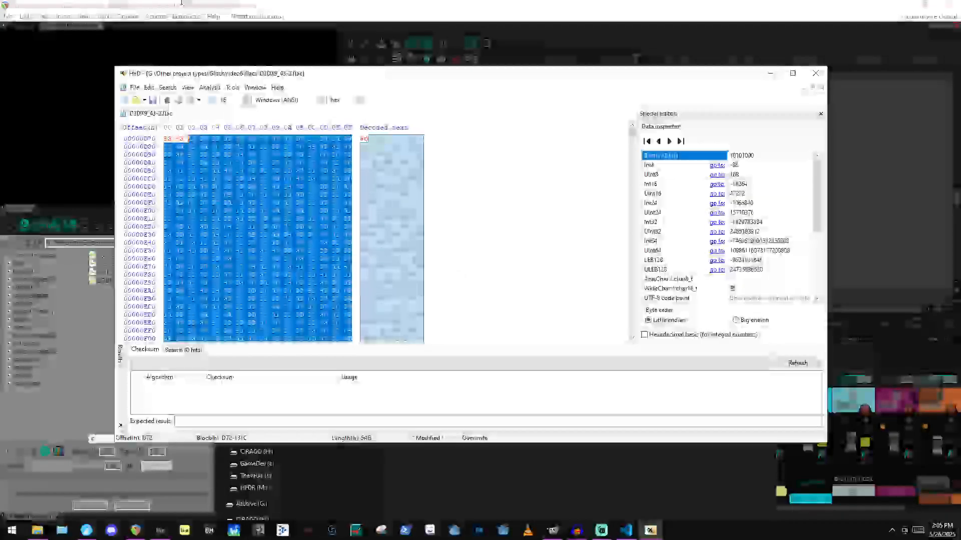
left_click_drag(182, 2, 182, 45)
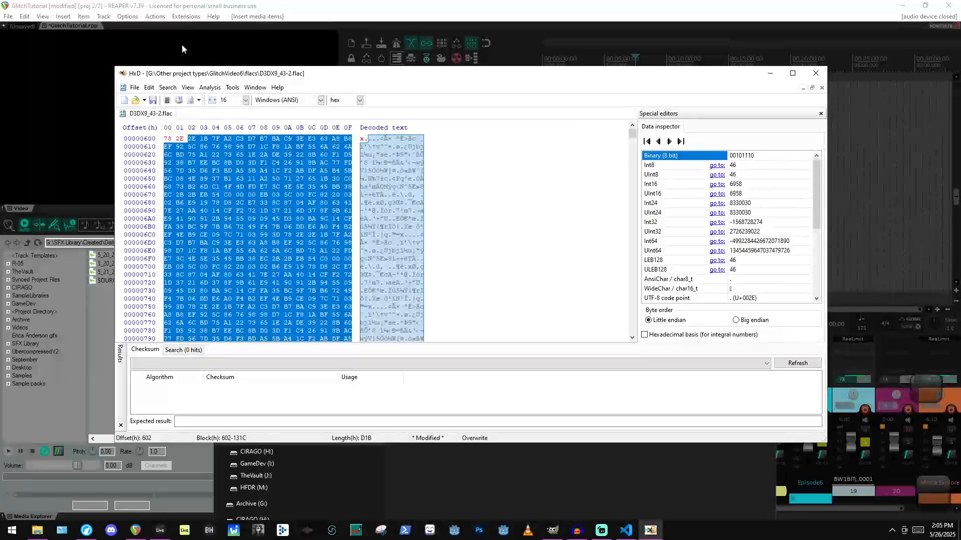
key("ctrl+v")
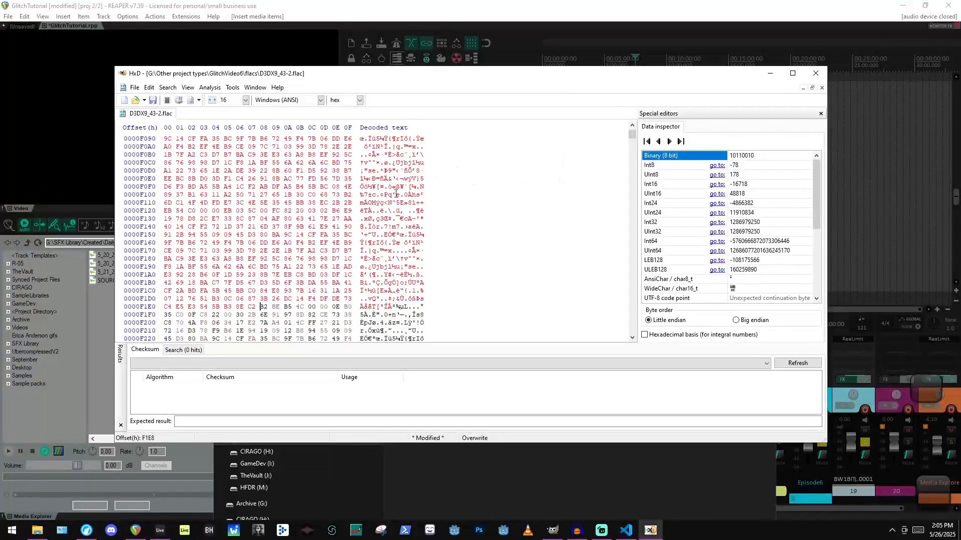
Copy another block of bytes beyond the pasted data and paste it several times in a row.
scroll(260, 222, "down", 8)
left_click_drag(261, 222, 256, 283)
key("ctrl+c")
key("ctrl+v")
key("ctrl+v")
key("ctrl+v")
key("ctrl+v")
key("ctrl+v")
key("ctrl+v")
key("ctrl+v")
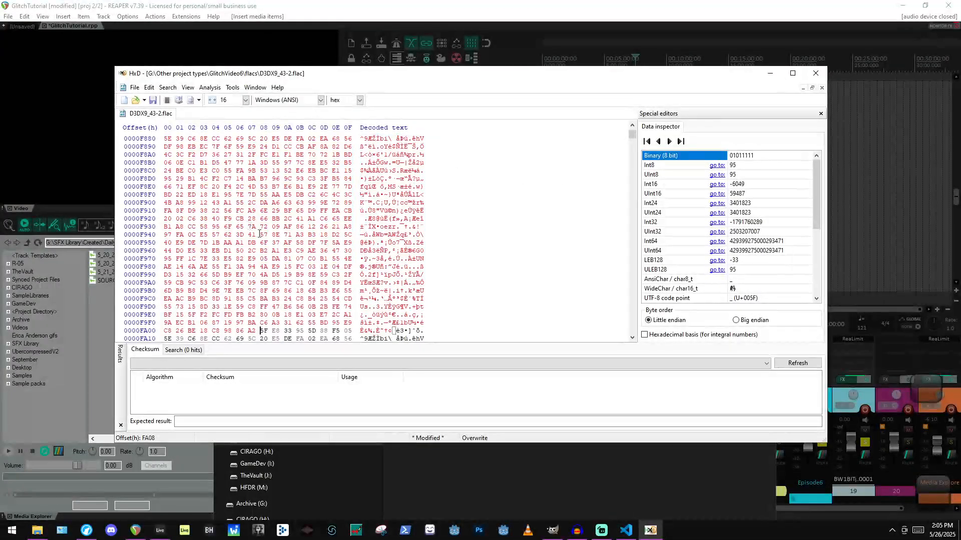
Overwrite scattered bytes by hand further down, entering DA at offset 109CA and 12 34 at offset 11739.
left_click(284, 261)
type("DA 7C 8E E5 32 B5")
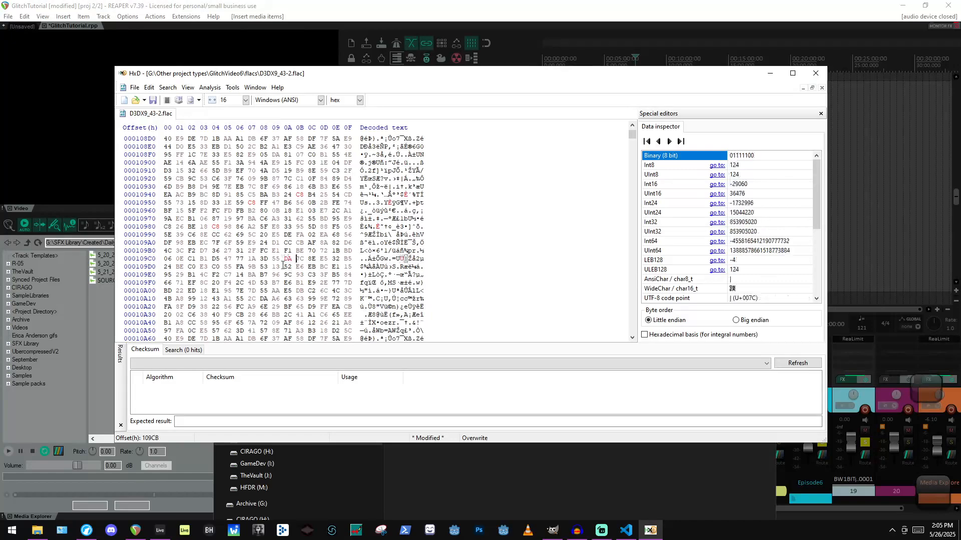
scroll(276, 297, "down", 14)
left_click(276, 282)
type("3C")
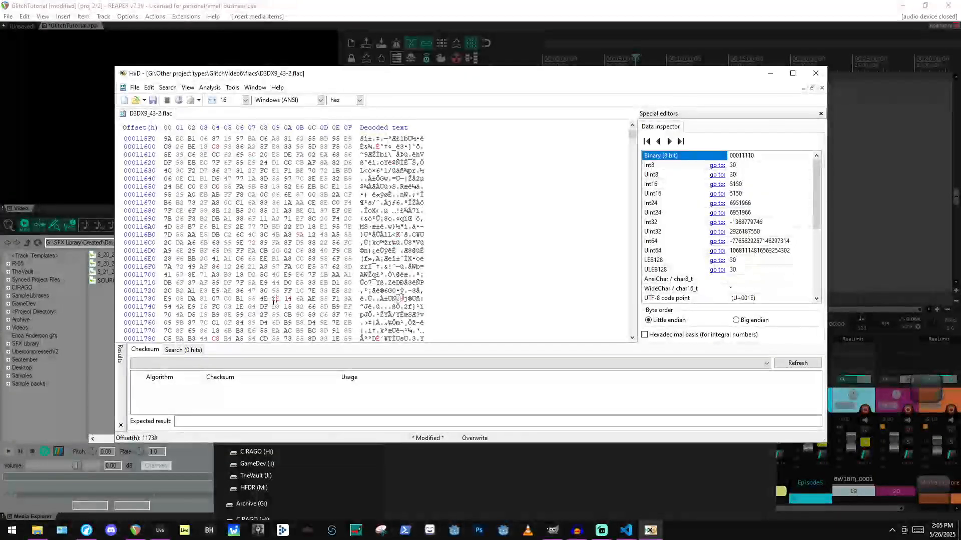
left_click_drag(274, 306, 350, 339)
left_click(299, 315)
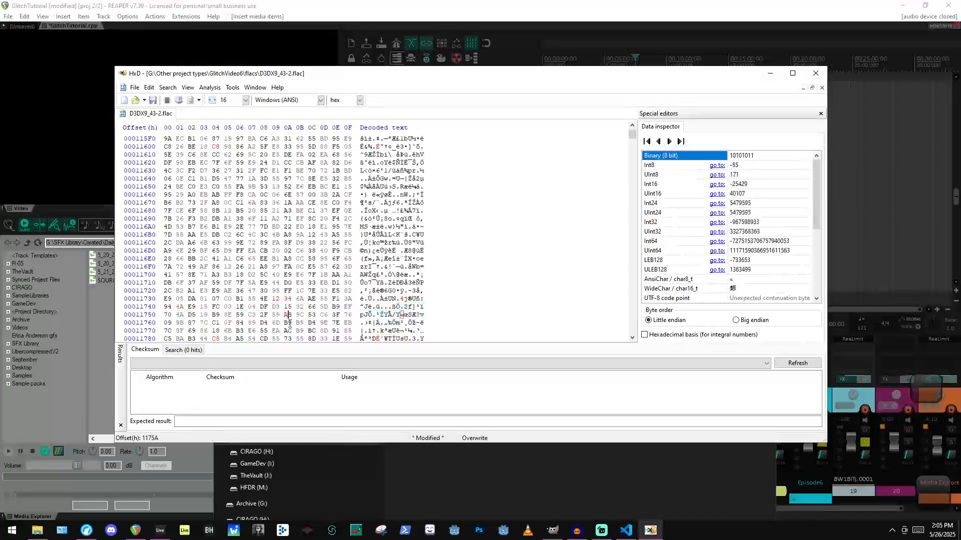
Overwrite more individual bytes from offset 11664 onward, entering 15 at offset 122F8.
right_click(227, 288)
left_click(250, 329)
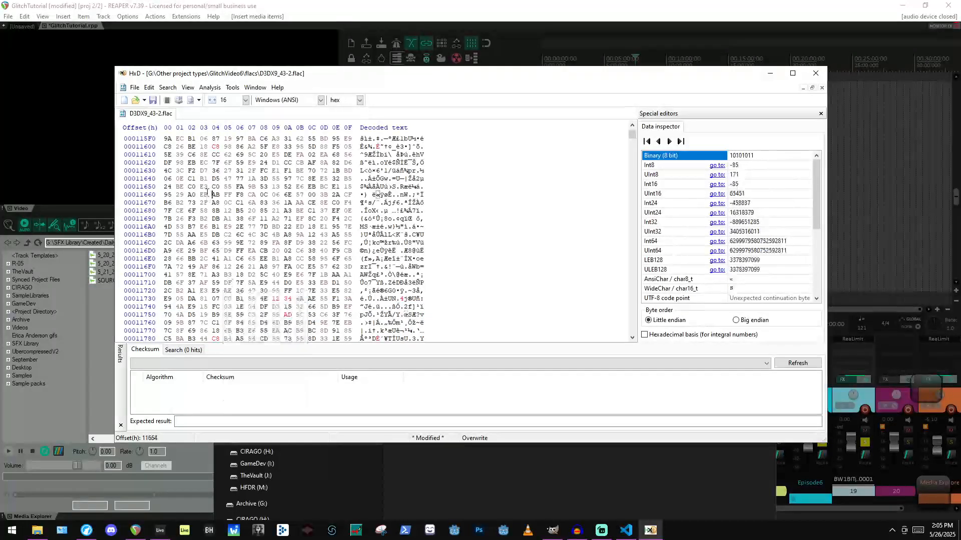
left_click(290, 298)
scroll(281, 295, "down", 14)
left_click(264, 295)
scroll(263, 295, "down", 14)
left_click(261, 298)
type("15")
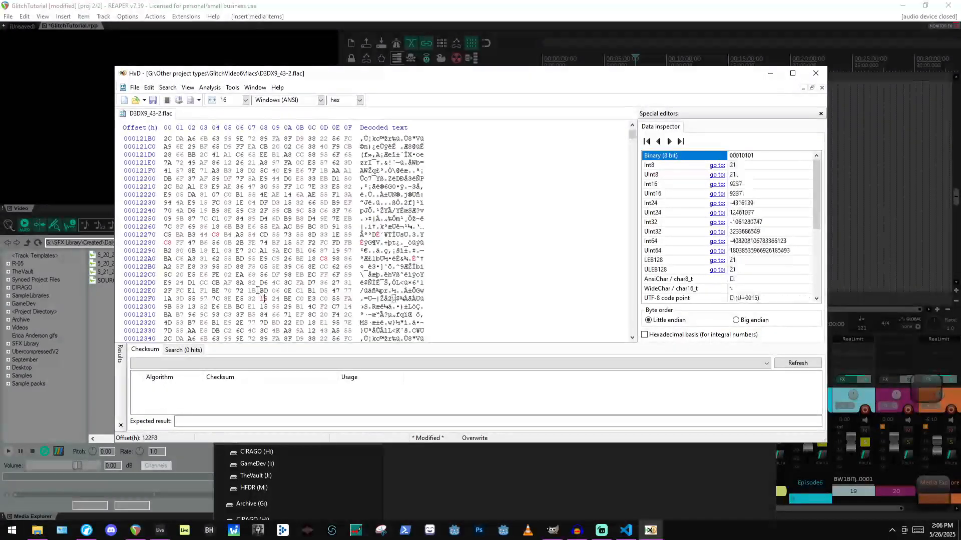
type("2")
left_click(252, 235)
scroll(255, 235, "down", 11)
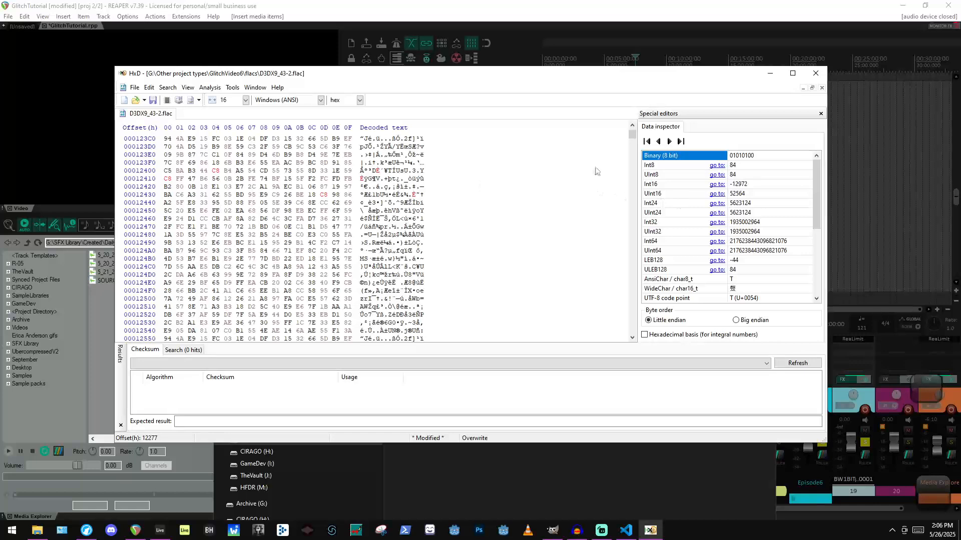
Return to the start of the data and replace all occurrences of hex value B5 with 48, searching forward.
left_click_drag(631, 135, 635, 128)
scroll(225, 151, "down", 7)
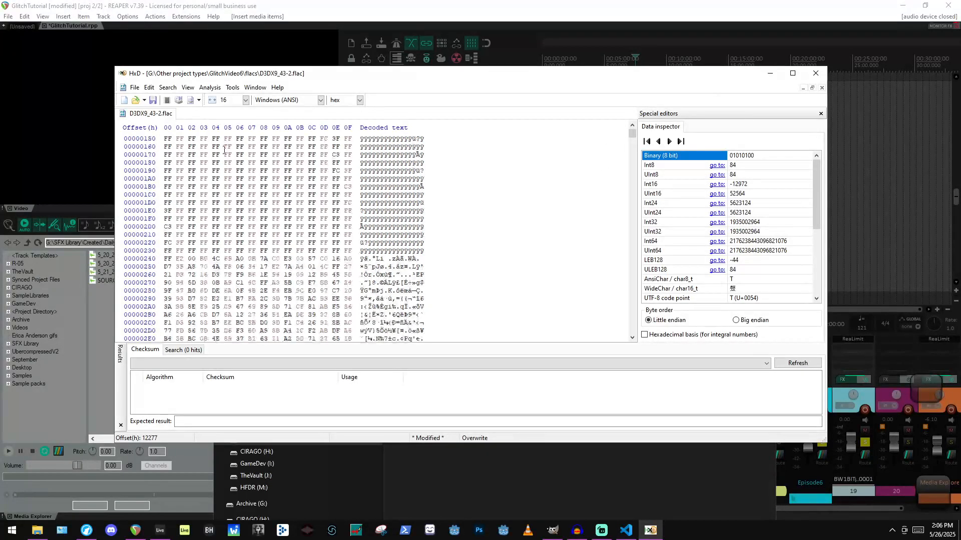
scroll(224, 150, "down", 6)
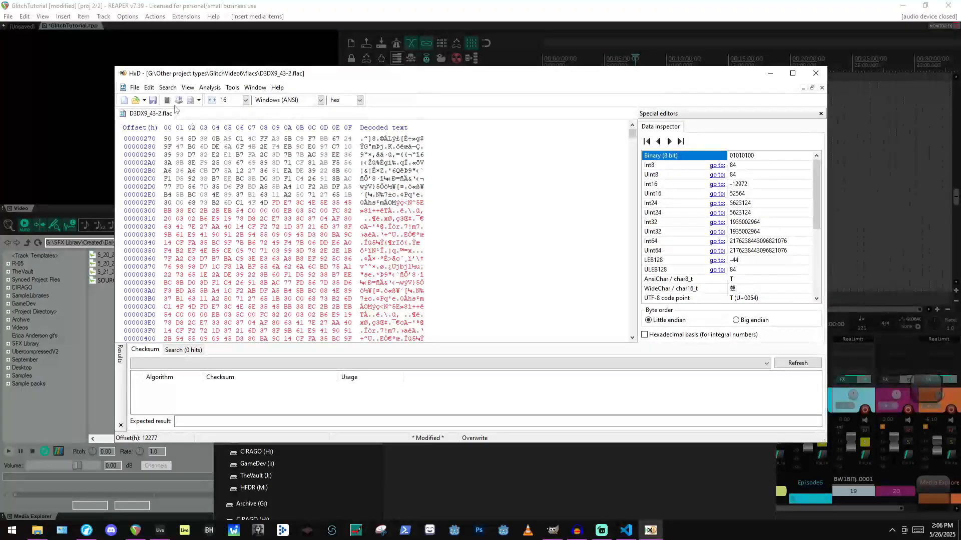
left_click(188, 87)
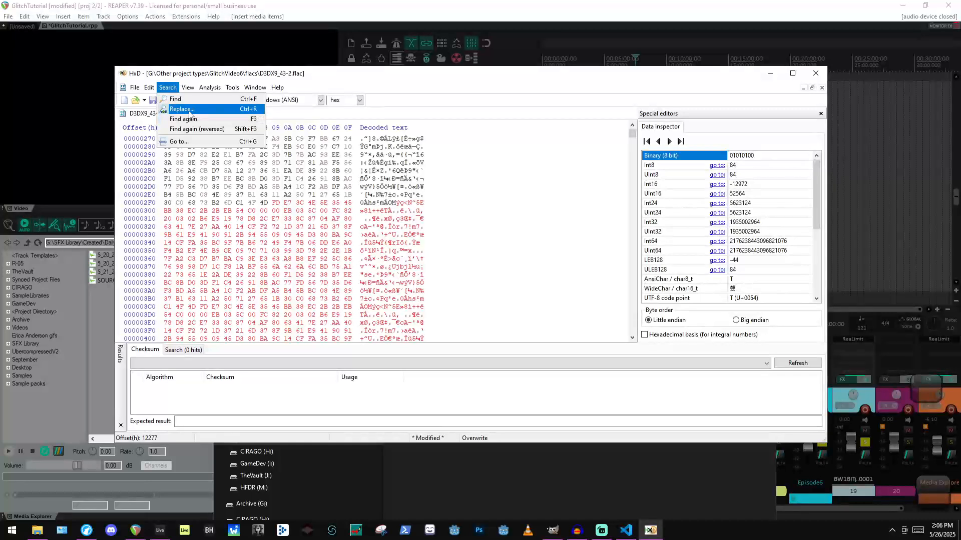
left_click(189, 113)
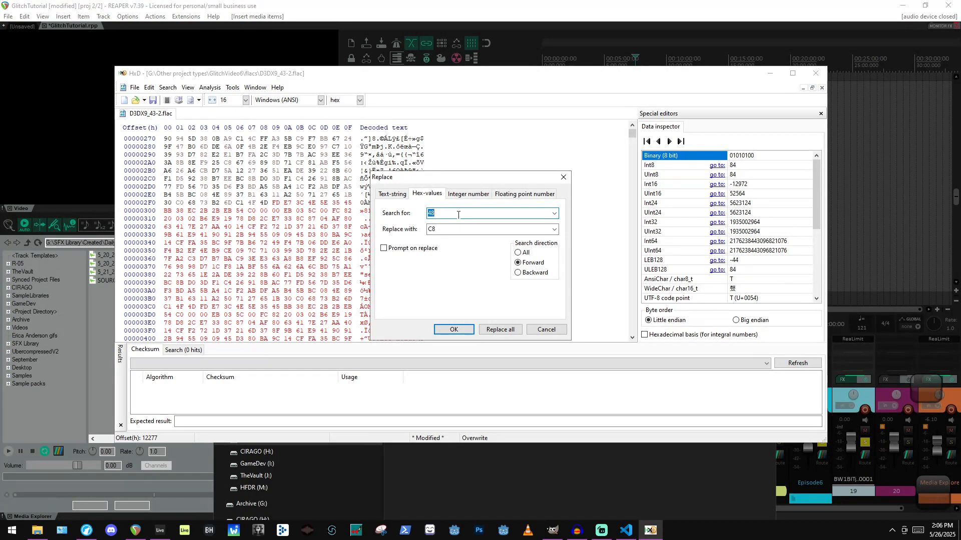
type("5")
left_click(476, 229)
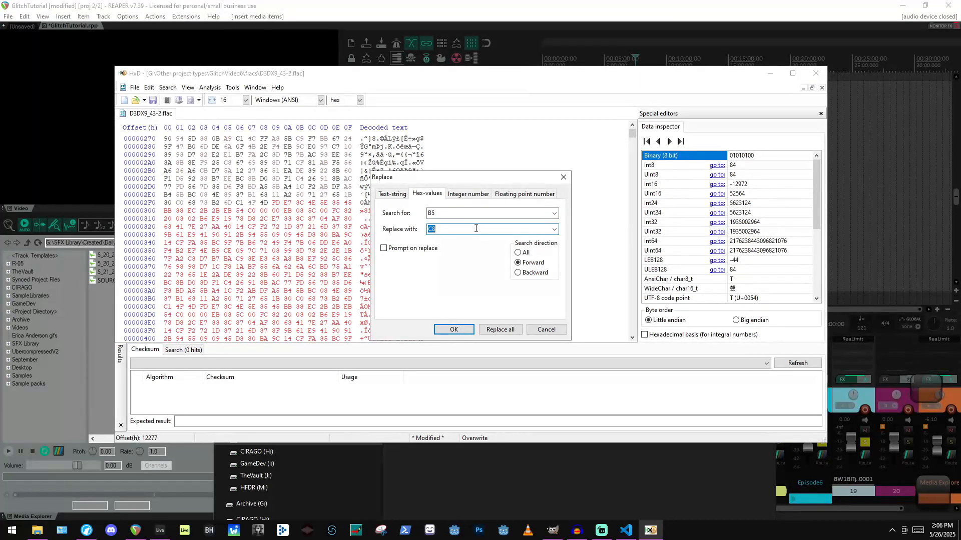
type("48")
left_click(502, 330)
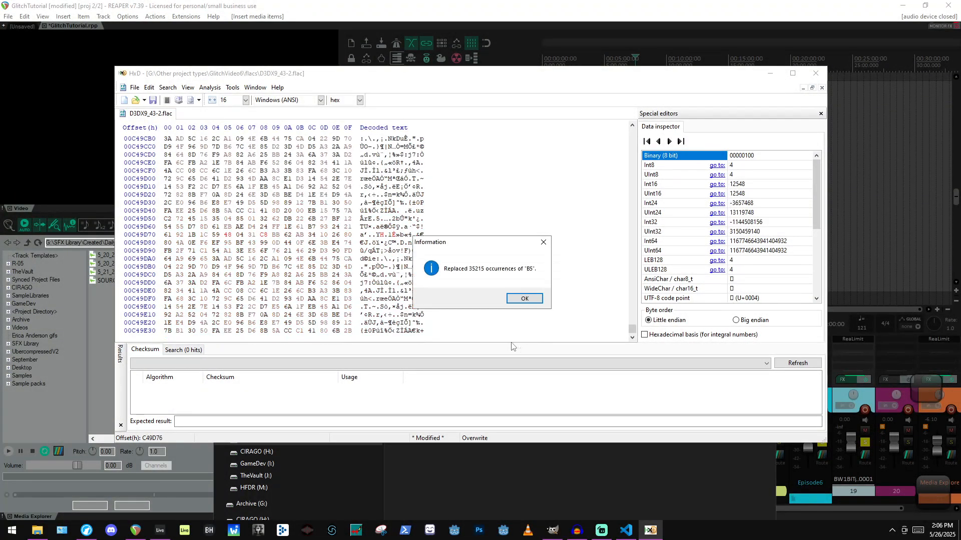
left_click(523, 299)
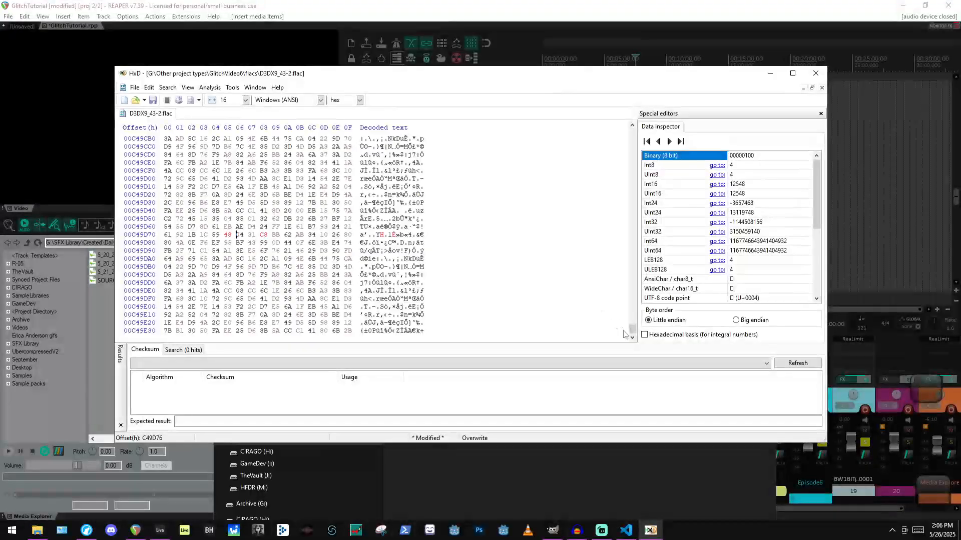
Replace all occurrences of hex value 92 with B8 in D3DX9_43-2.flac, searching forward without prompting.
left_click_drag(631, 330, 625, 212)
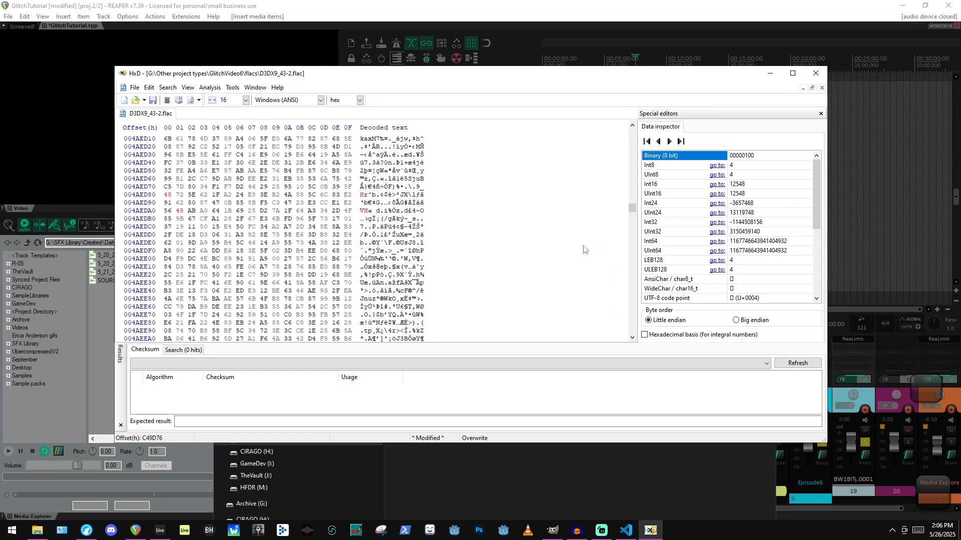
scroll(366, 284, "down", 17)
scroll(366, 284, "down", 9)
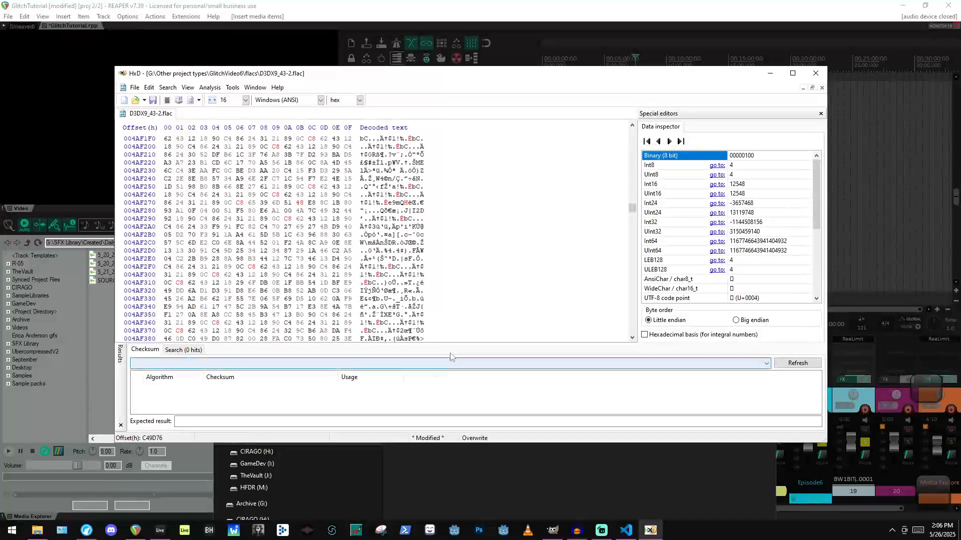
scroll(361, 284, "down", 14)
left_click(217, 87)
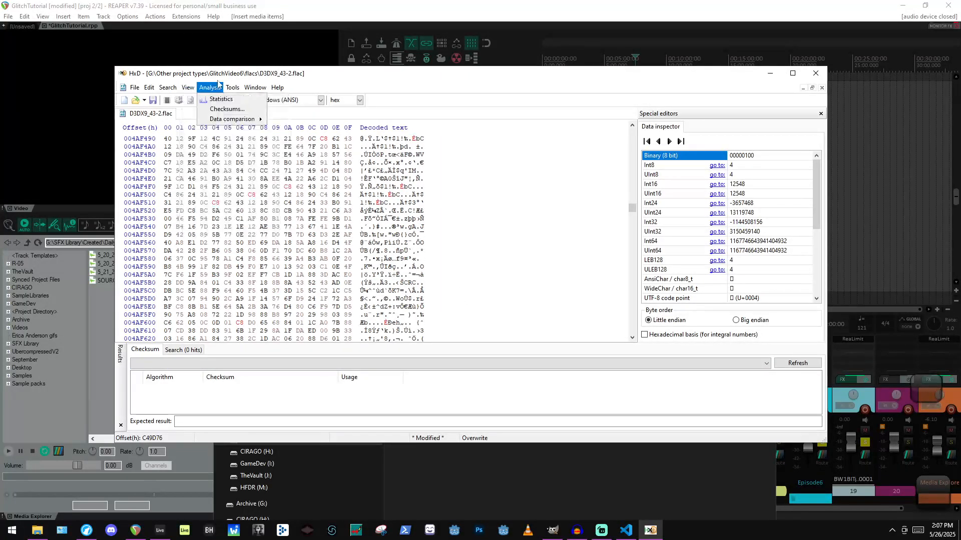
mouse_move(170, 92)
left_click(181, 109)
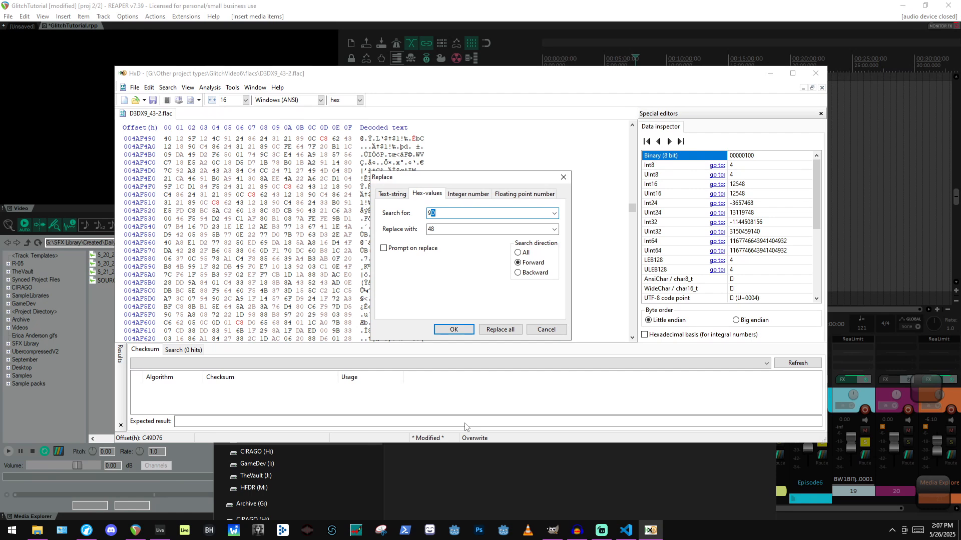
type("2w")
left_click(470, 233)
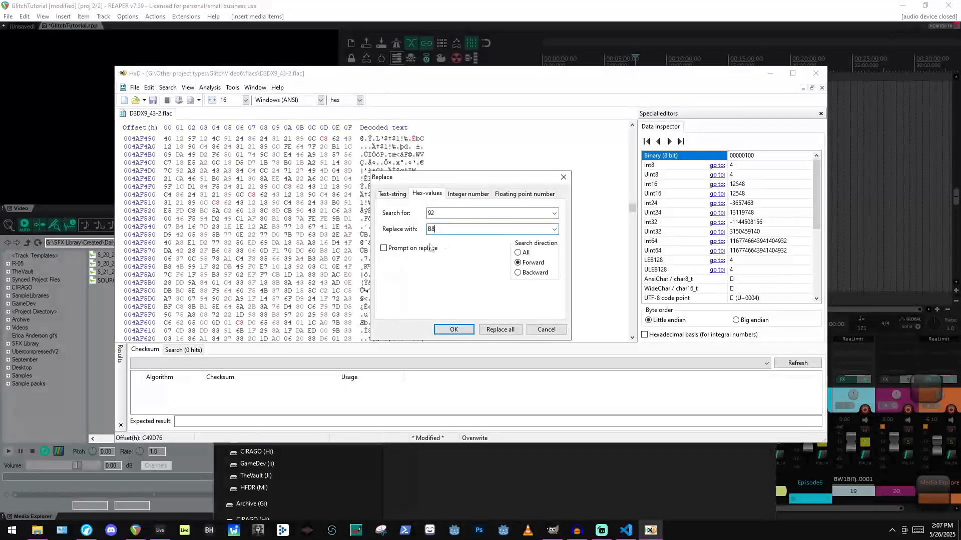
left_click(500, 329)
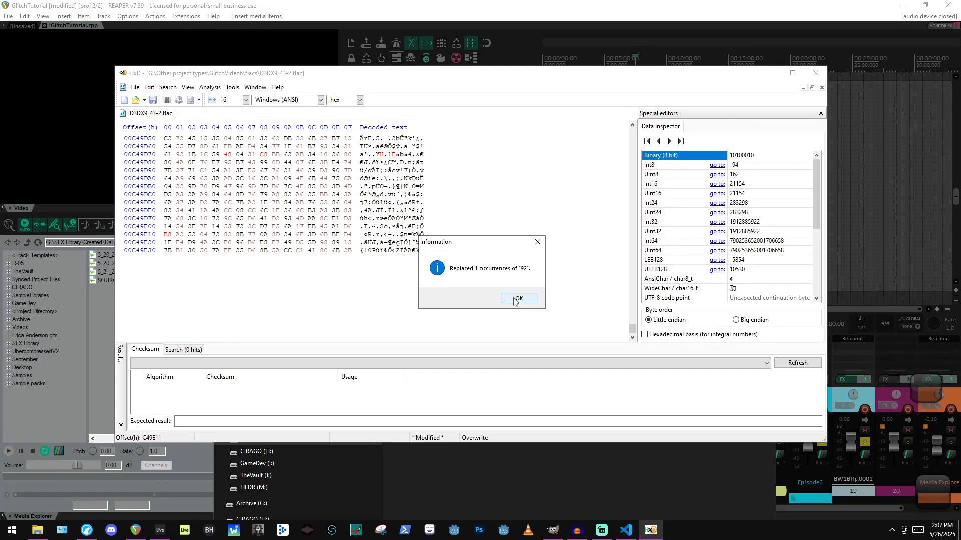
left_click(515, 302)
left_click(515, 301)
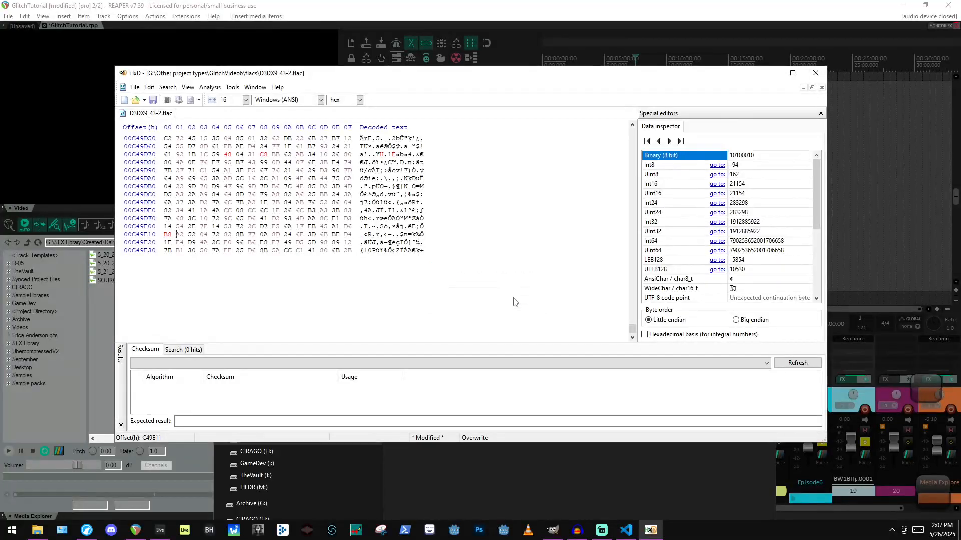
Examine the modified bytes from the start of the file to its end to judge how far the edits reach.
left_click_drag(629, 334, 616, 153)
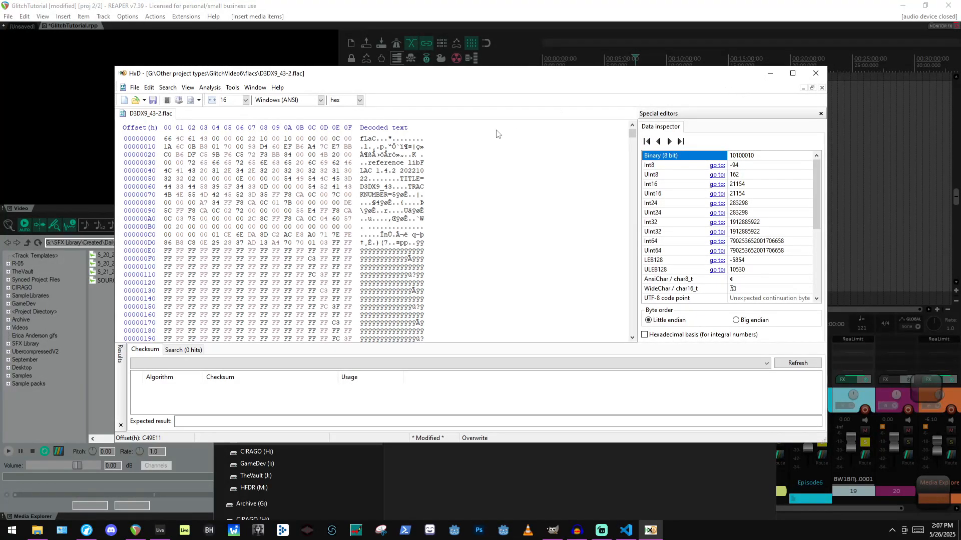
scroll(523, 173, "down", 10)
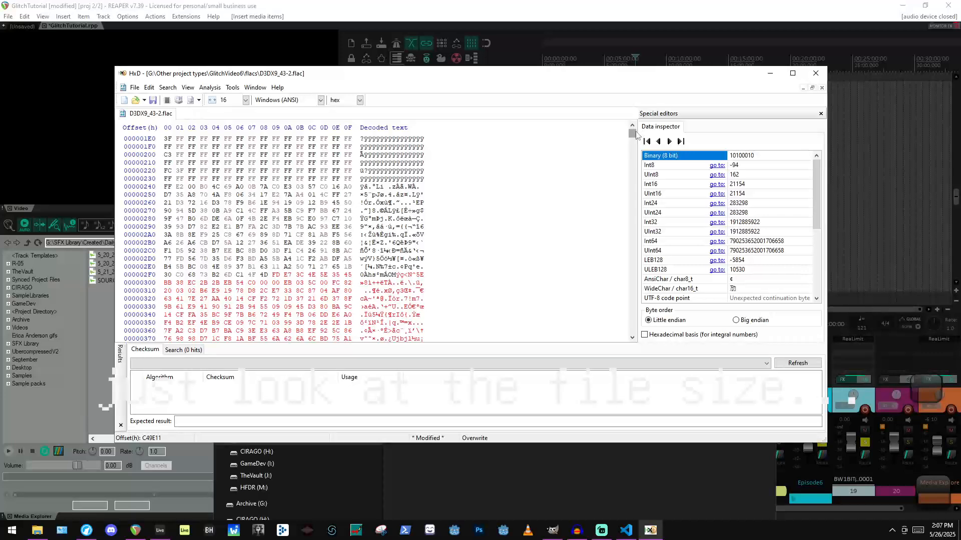
left_click_drag(632, 133, 632, 134)
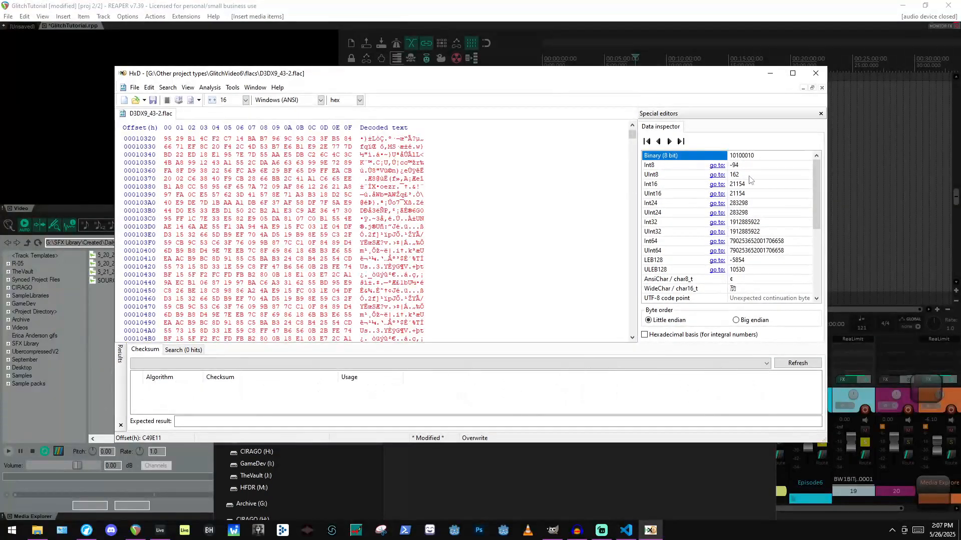
left_click_drag(632, 135, 648, 329)
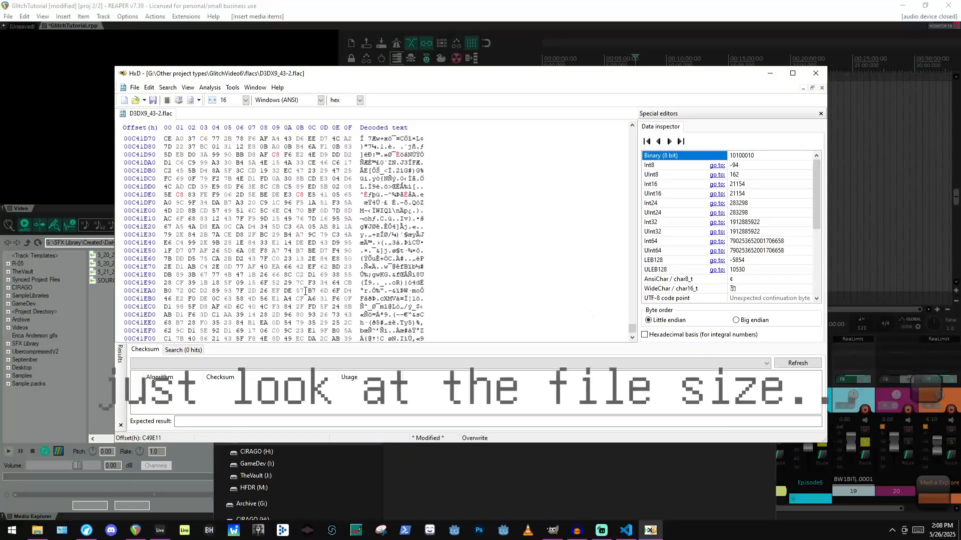
scroll(217, 224, "down", 15)
scroll(217, 224, "down", 5)
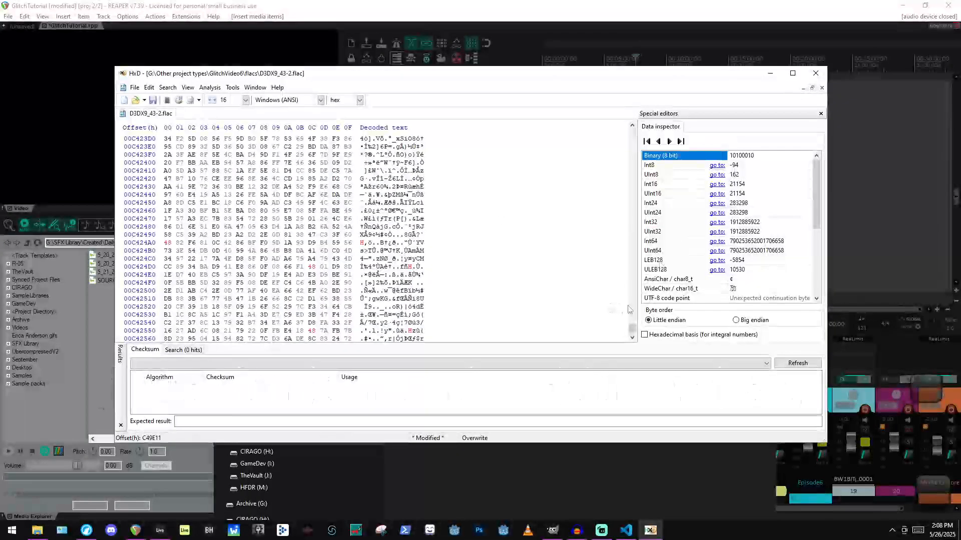
left_click_drag(634, 328, 634, 328)
scroll(170, 189, "up", 2)
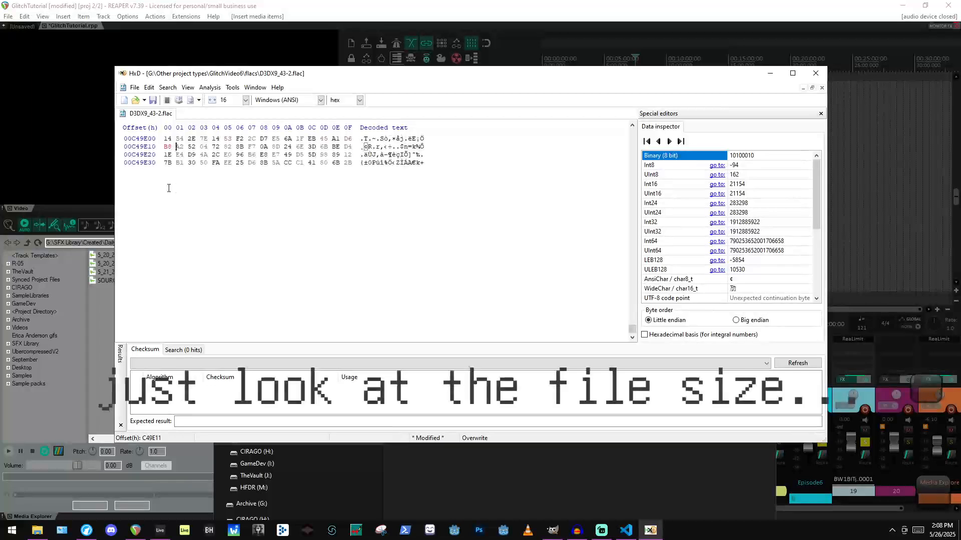
scroll(144, 179, "up", 1)
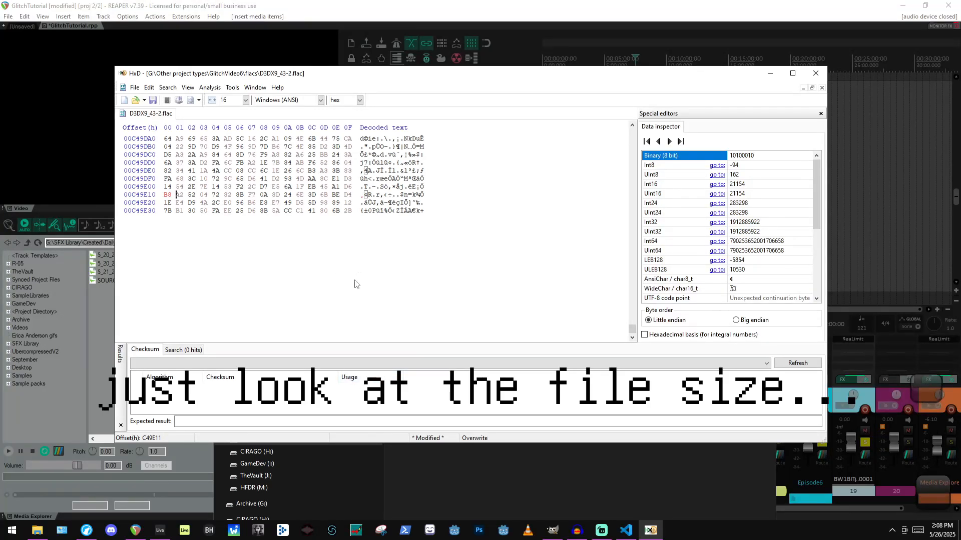
scroll(356, 283, "up", 20)
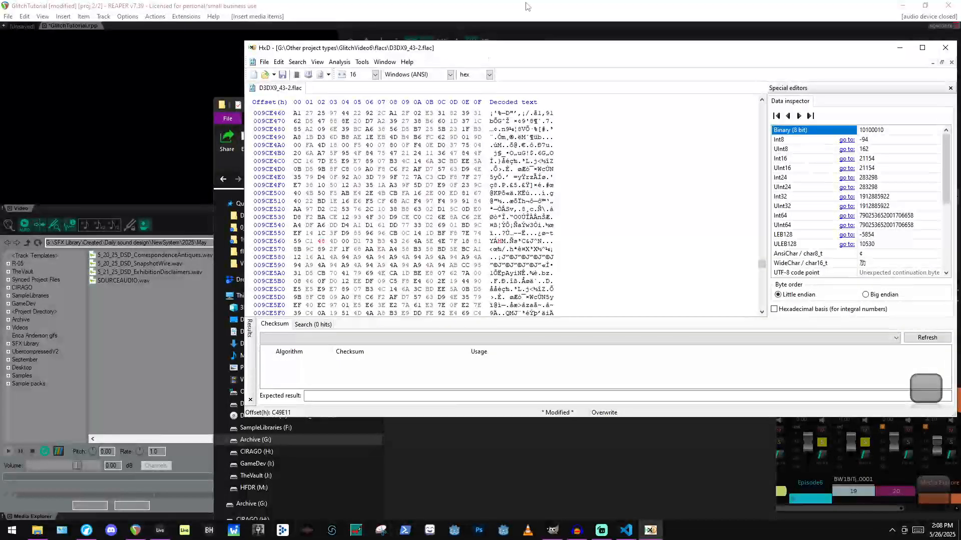
Save the edited FLAC and insert D3DX9_43-2.flac from File Explorer onto the BW1BITpsd00001 track in REAPER.
left_click_drag(440, 57, 429, 70)
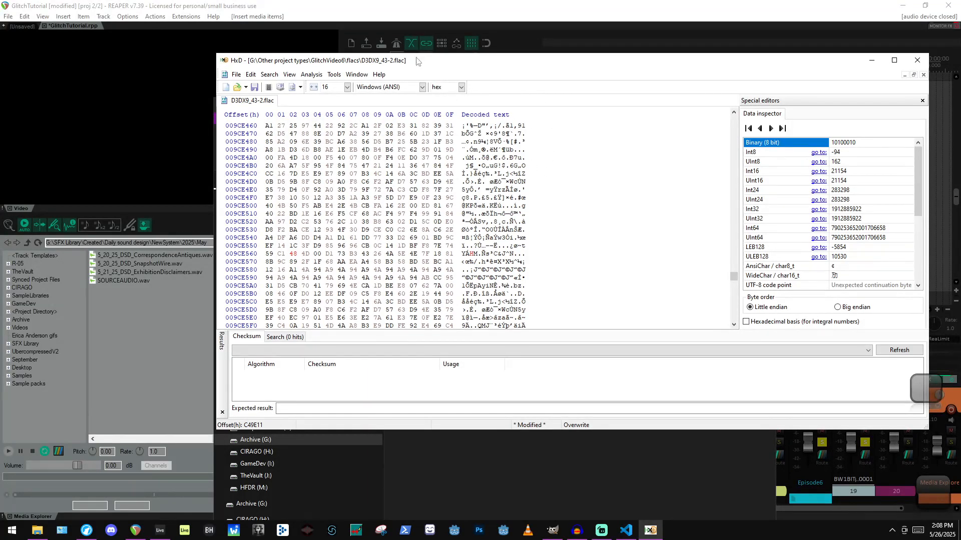
key("ctrl+s")
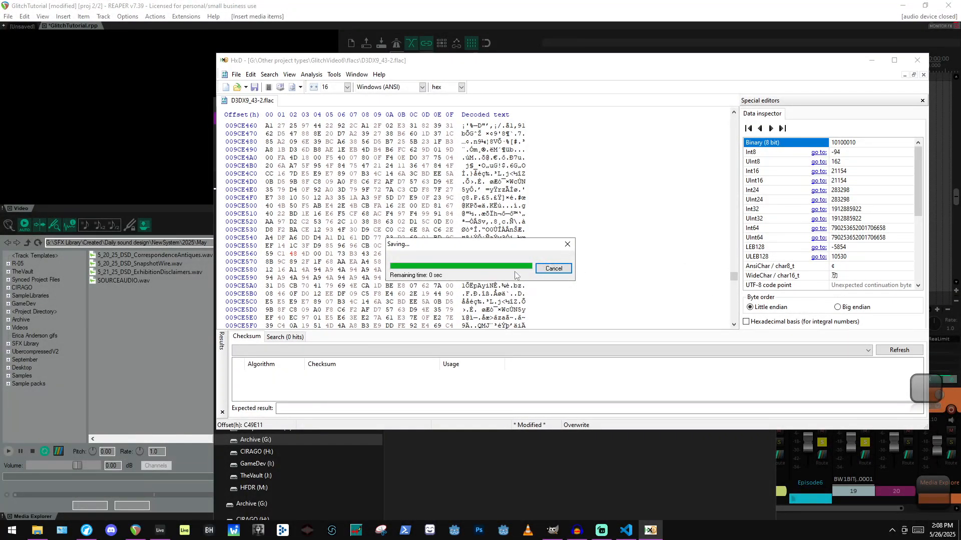
left_click(321, 5)
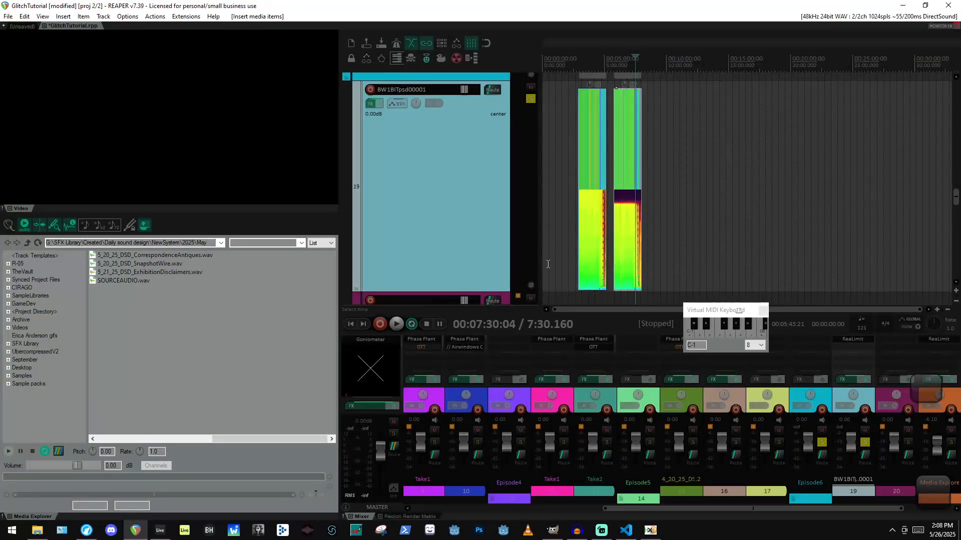
left_click(37, 530)
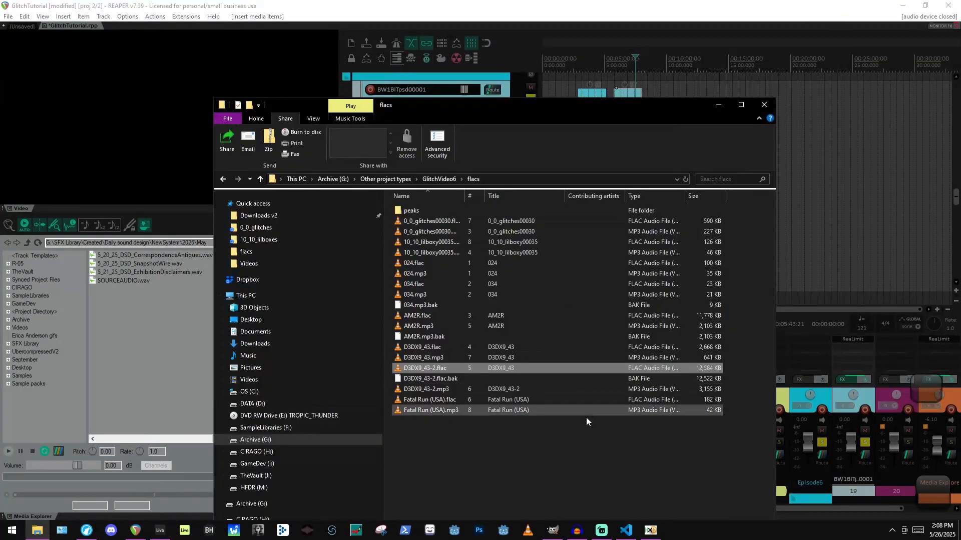
left_click_drag(448, 372, 829, 190)
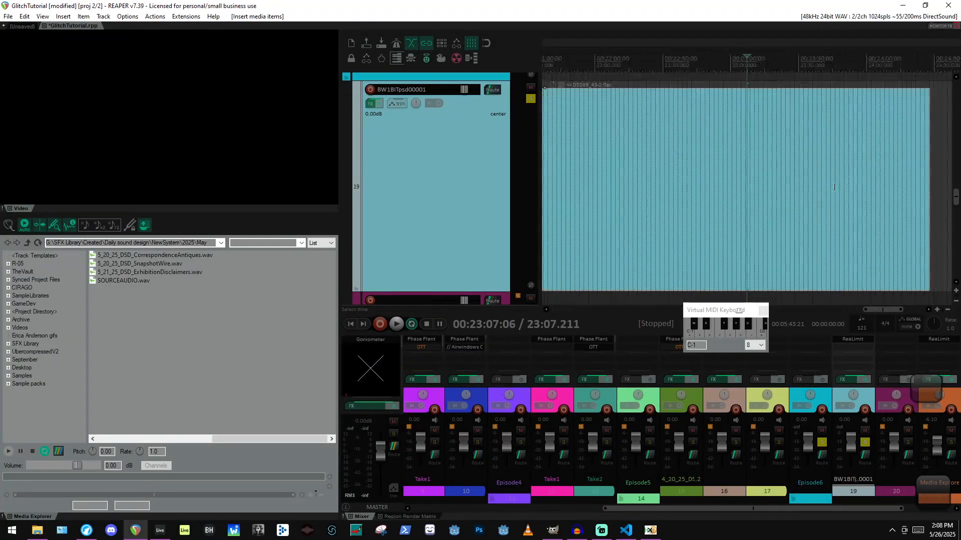
Add the JS DC Filter effect to the inserted D3DX9_43-2.flac item.
scroll(793, 199, "down", 3)
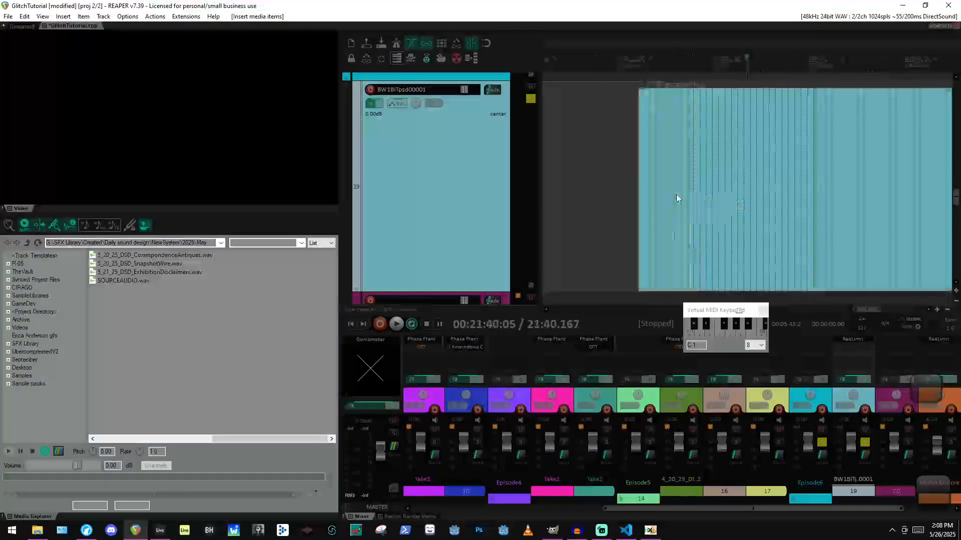
scroll(521, 196, "up", 5)
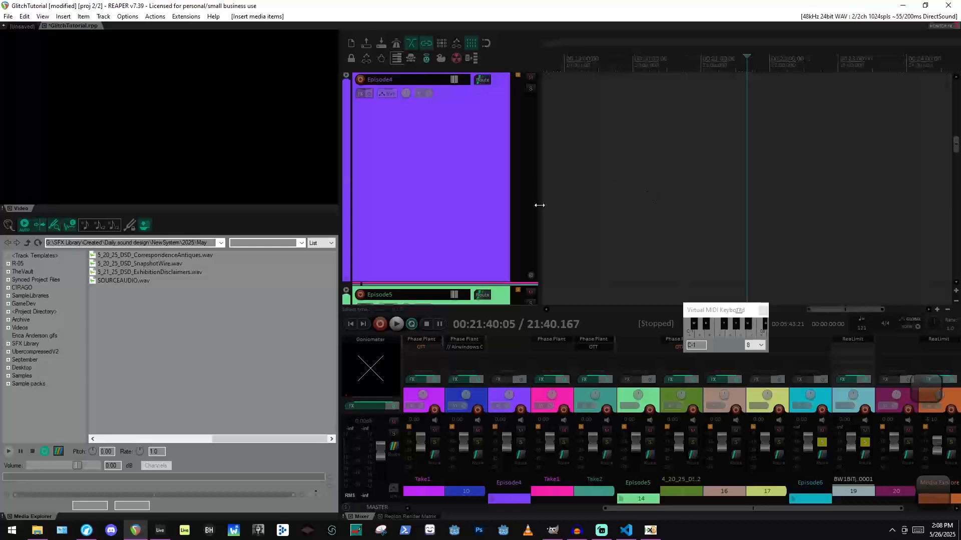
scroll(442, 190, "down", 5)
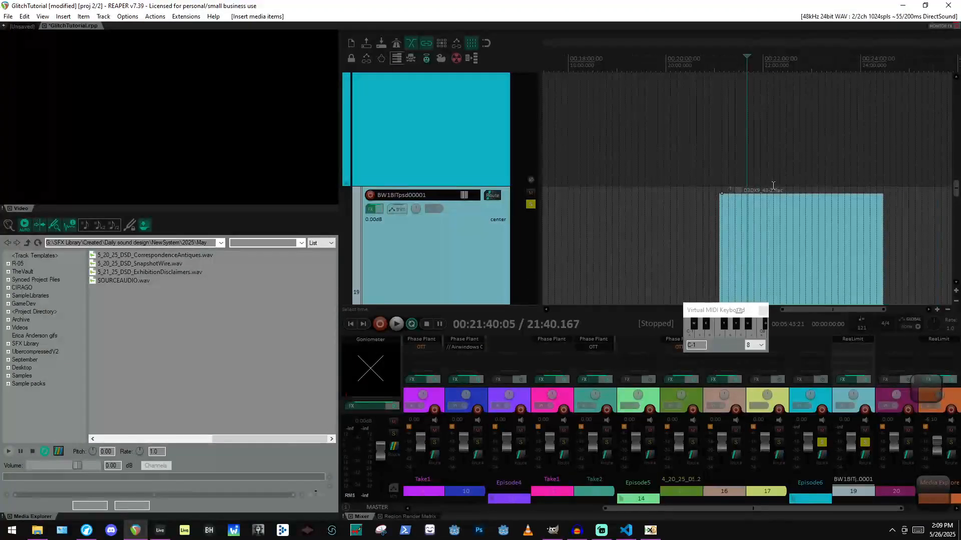
scroll(491, 220, "down", 3)
scroll(853, 193, "up", 4)
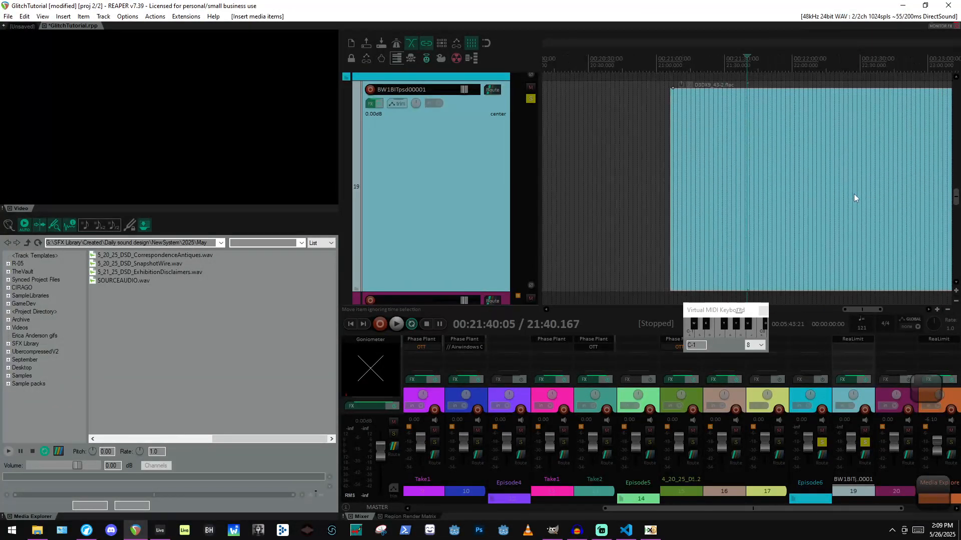
scroll(847, 196, "down", 4)
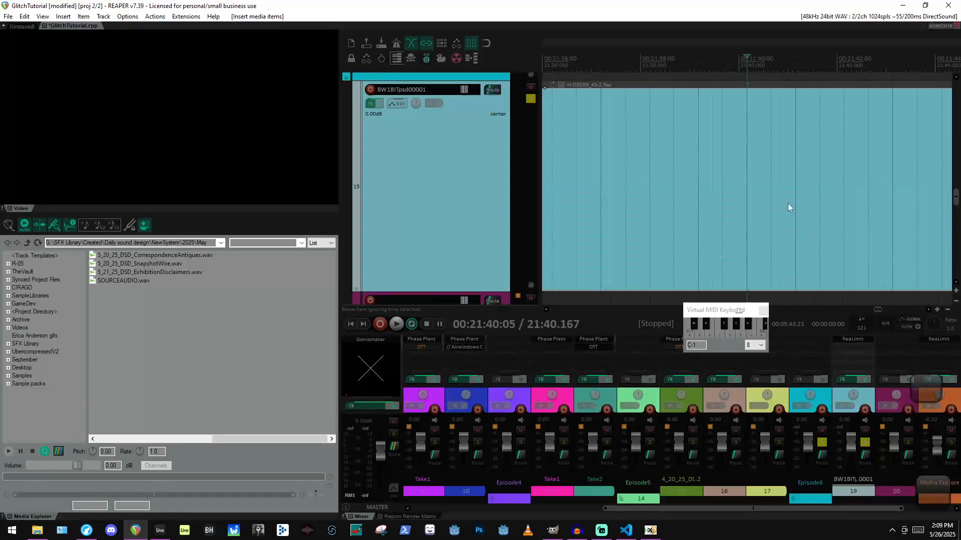
left_click(641, 174)
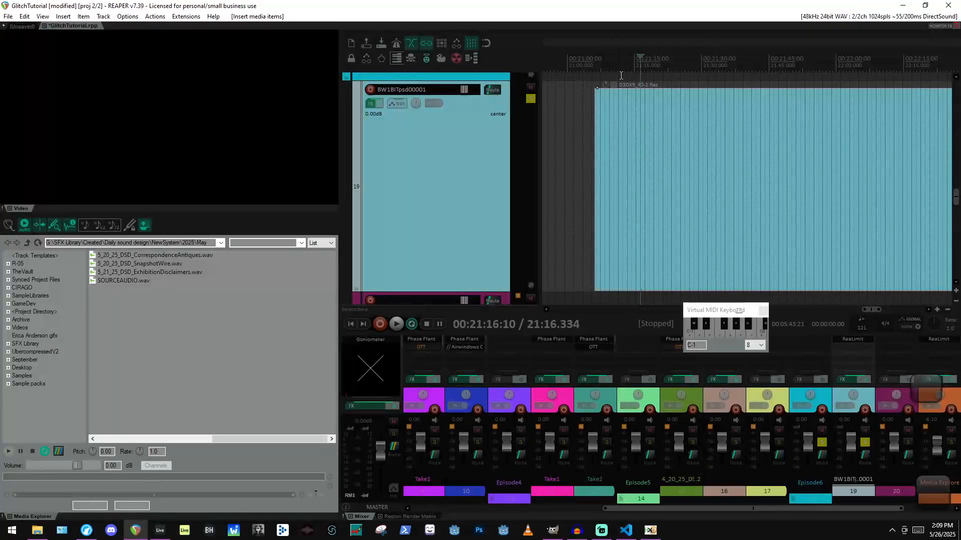
left_click(764, 114)
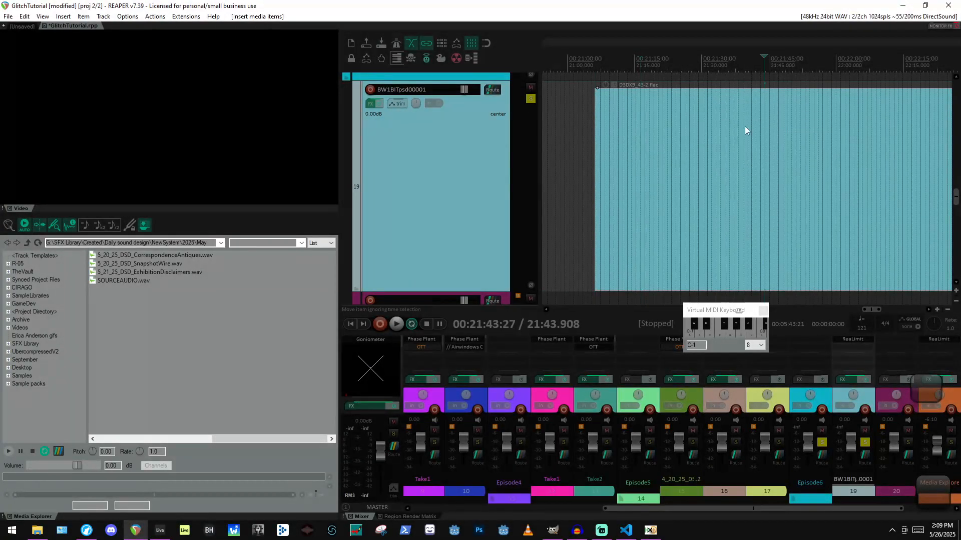
left_click(614, 86)
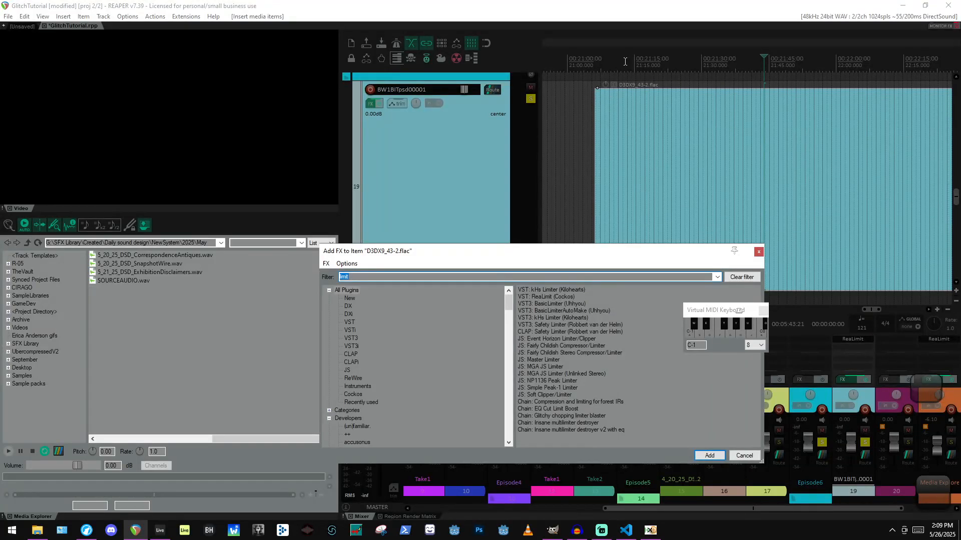
type("dc filter")
key("Return")
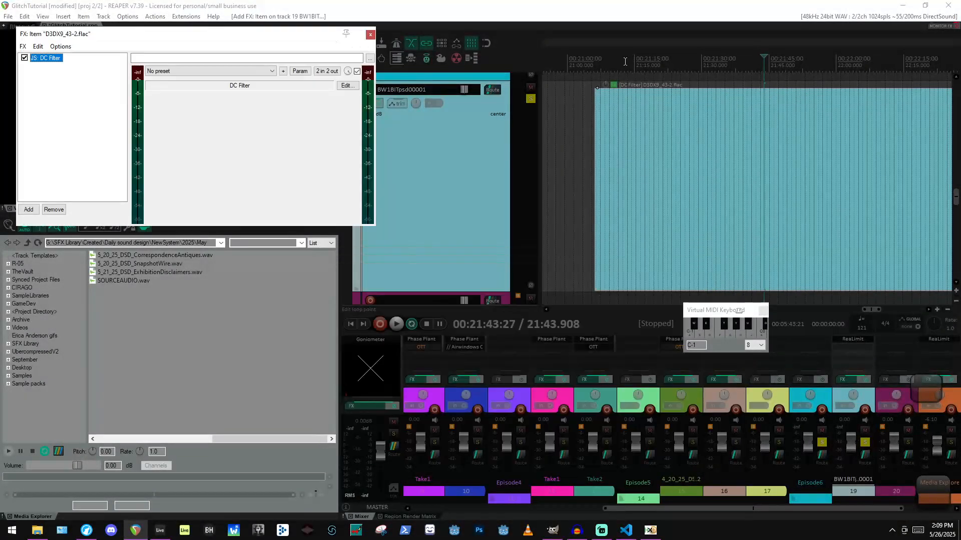
Add the ReaLimit limiter after the DC Filter in the item's effects chain and close the effects window.
double_click(52, 107)
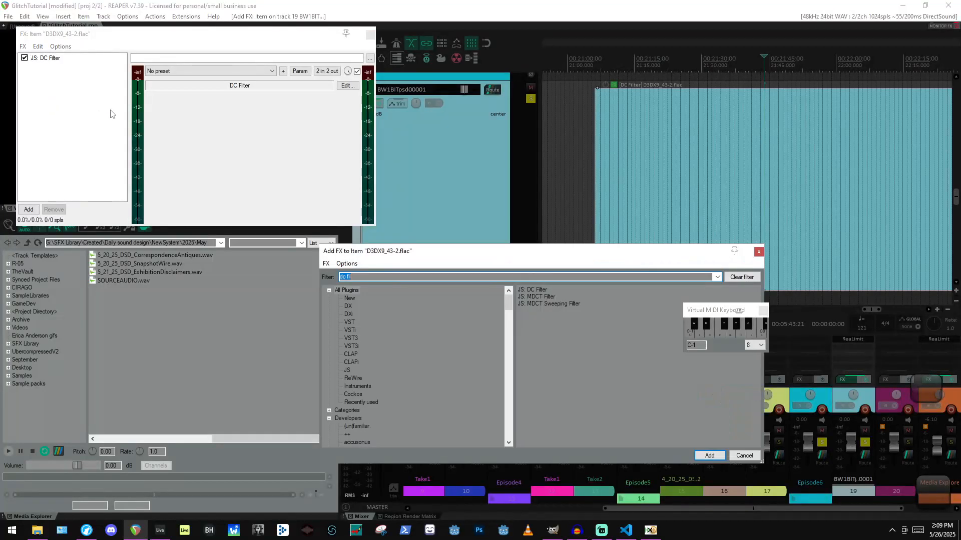
type("limit")
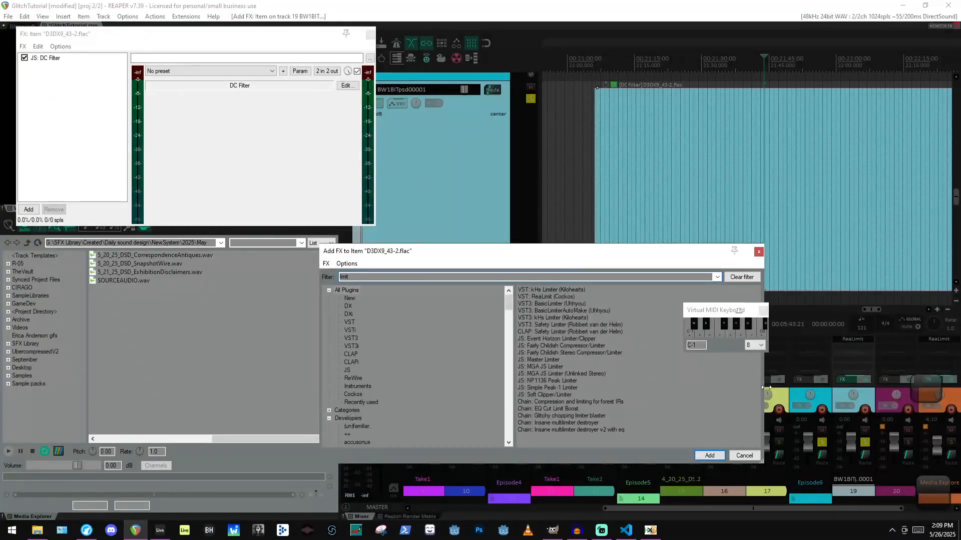
double_click(560, 298)
left_click(489, 36)
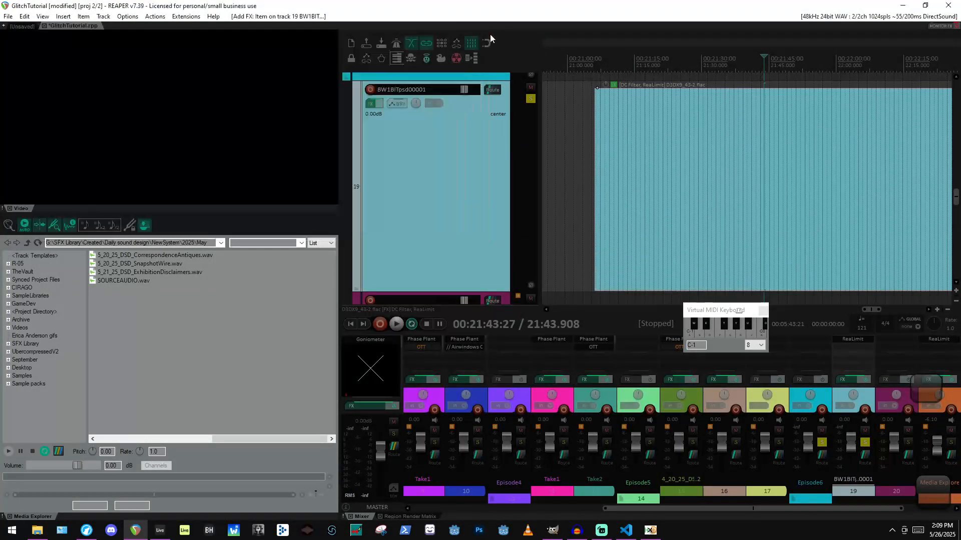
key("ctrl+alt+shift+super")
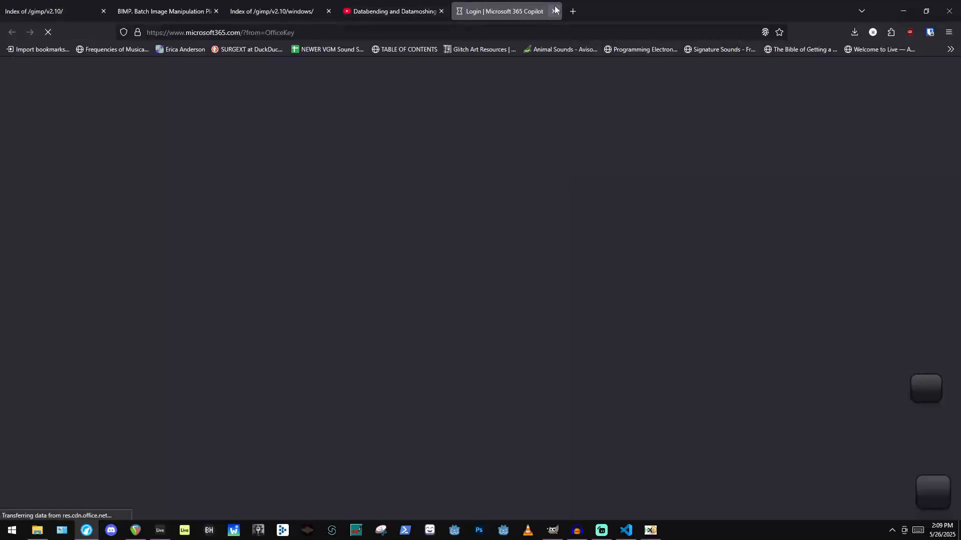
left_click(554, 11)
left_click(903, 11)
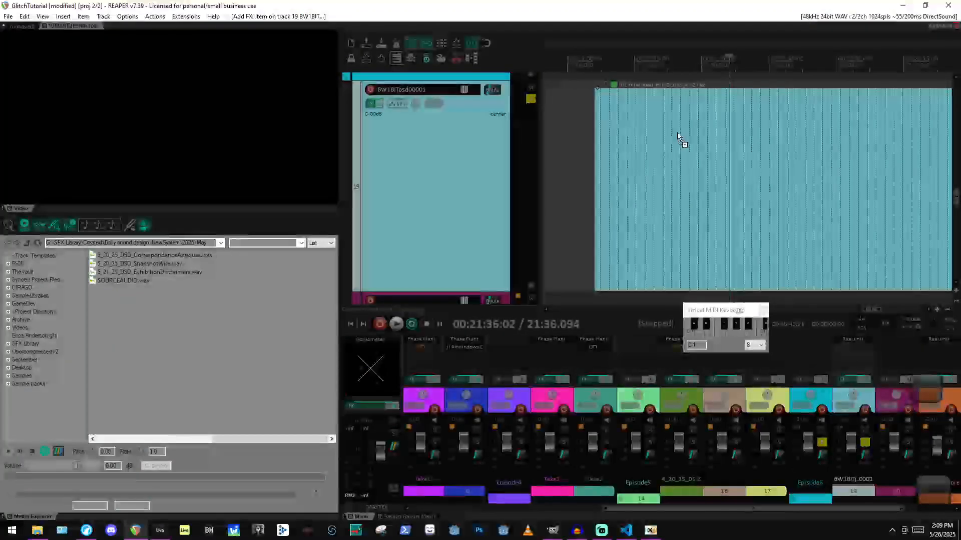
Apply the effects chain to the D3DX9_43-2.flac item and crop it to the rendered take.
key("ctrl+shift+f")
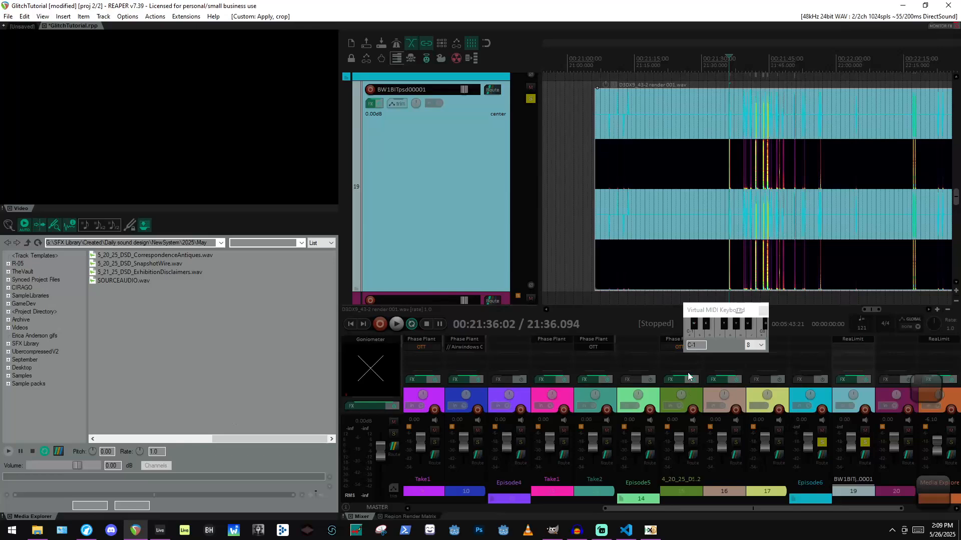
Play the glitch bursts in the D3DX9_43-2 render 001.wav item between about 21:36 and 21:43 and stop playback.
scroll(800, 173, "down", 10)
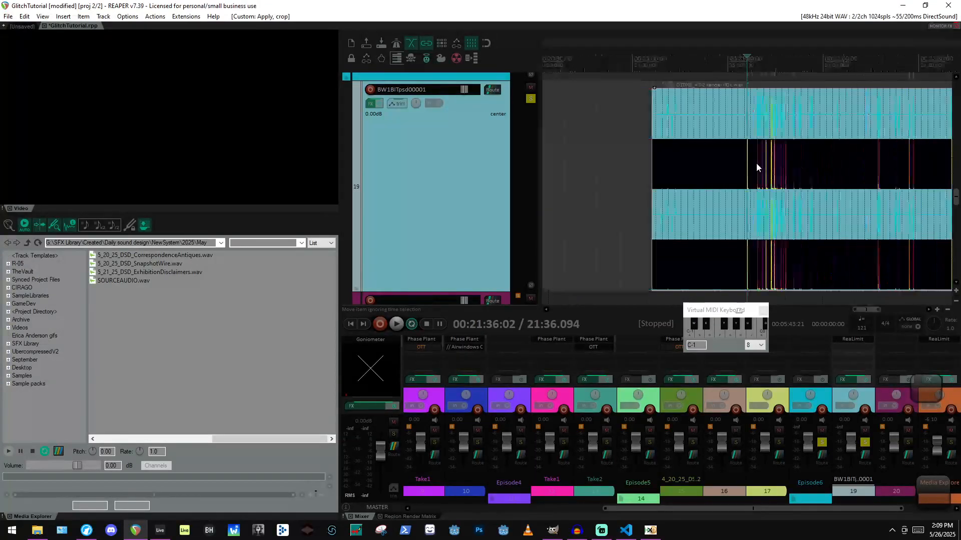
scroll(754, 166, "up", 10)
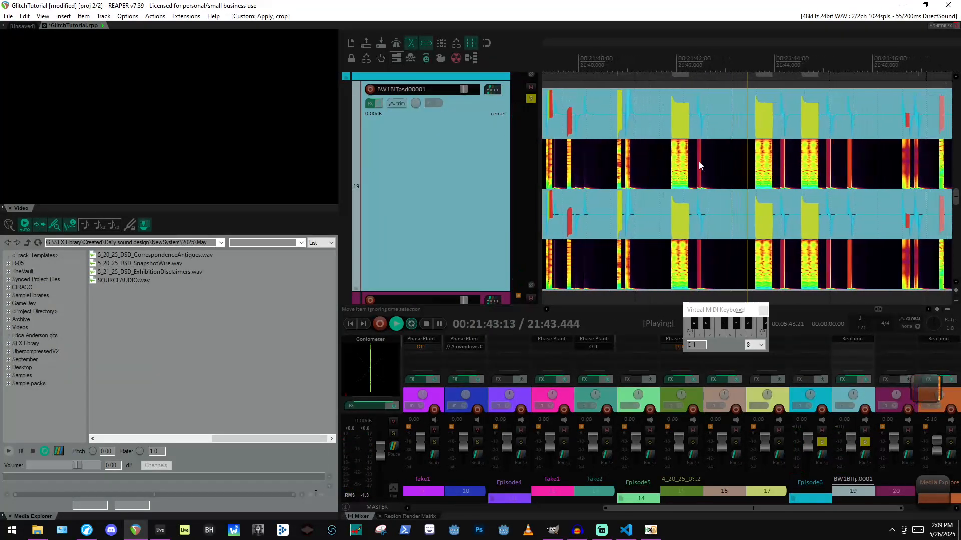
key("space")
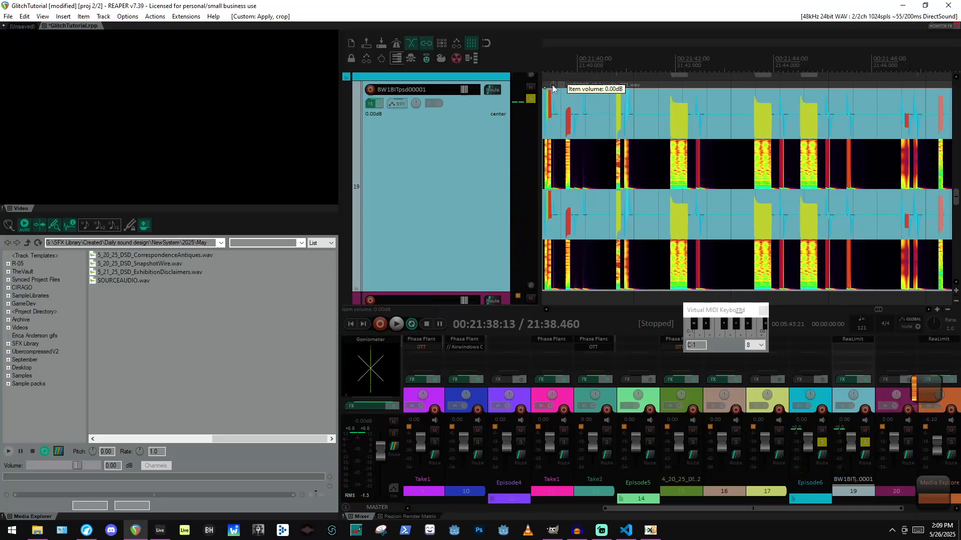
scroll(832, 191, "up", 10)
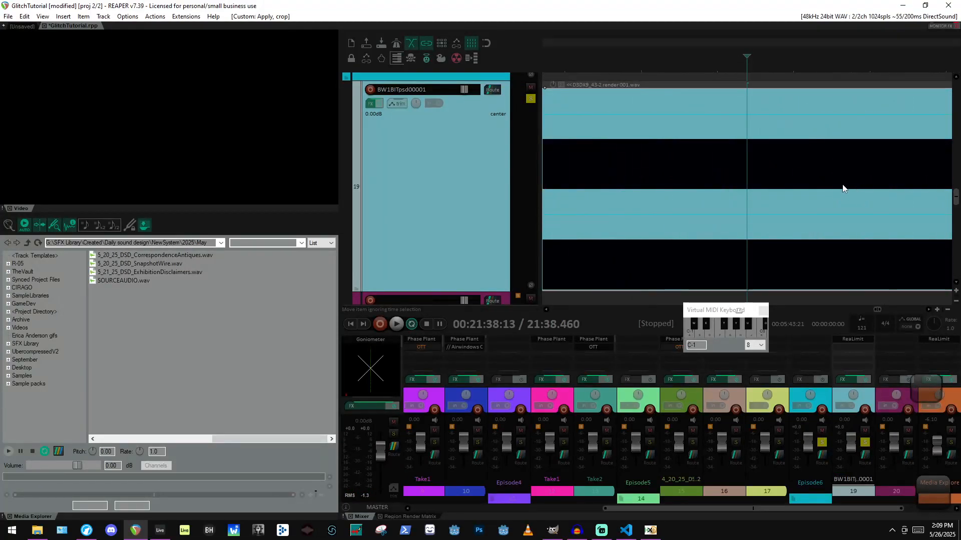
scroll(821, 226, "down", 8)
key("space")
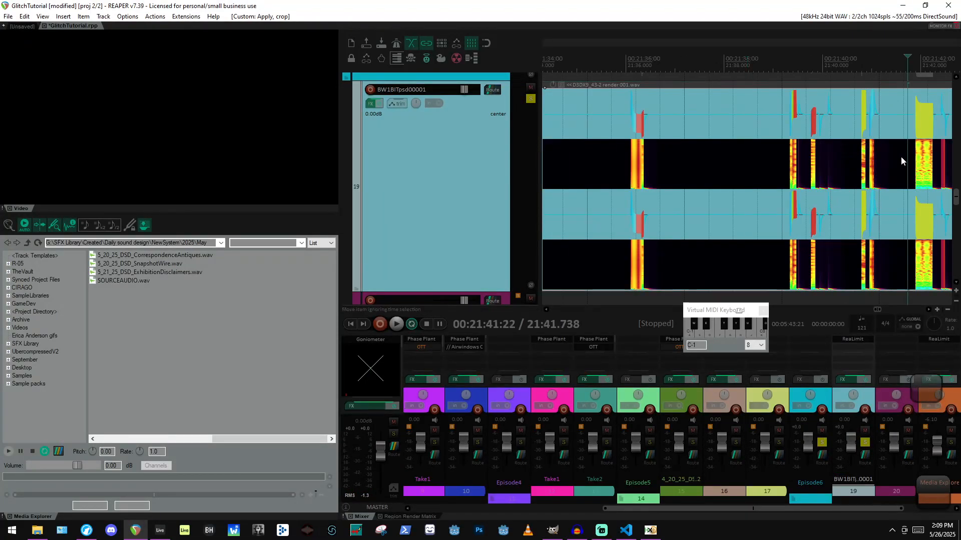
key("space")
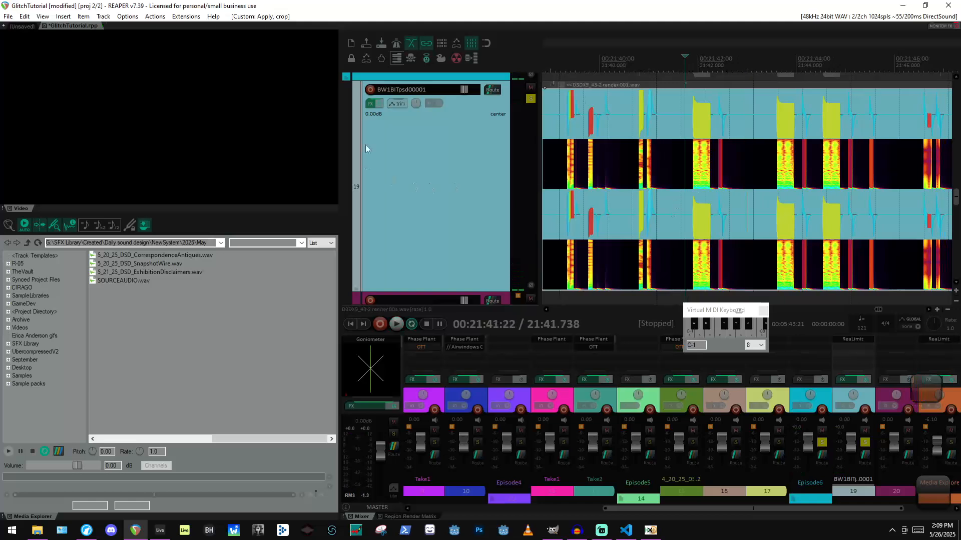
Inspect the ReaLimit settings in the BW1BITpsd00001 track's effects chain and close the effects window.
left_click(371, 103)
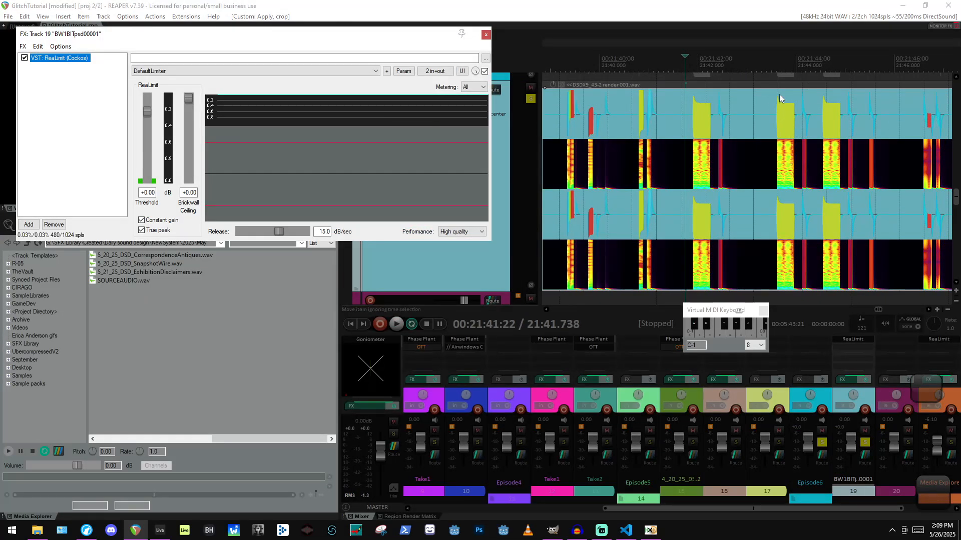
left_click_drag(724, 124, 737, 119)
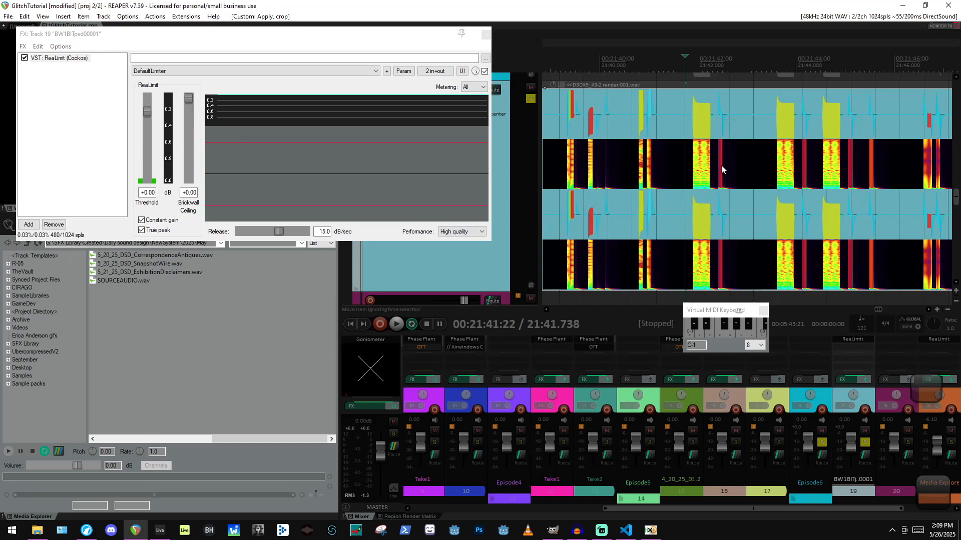
left_click(485, 34)
Play the pair of loud bursts in the rendered item from about 22:17.
scroll(738, 174, "down", 5)
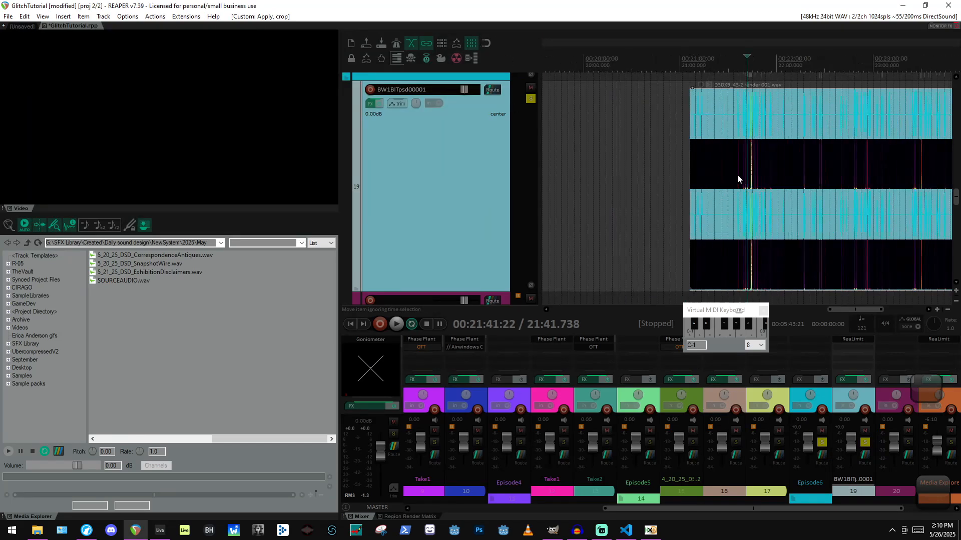
scroll(927, 162, "up", 2)
scroll(900, 135, "down", 5)
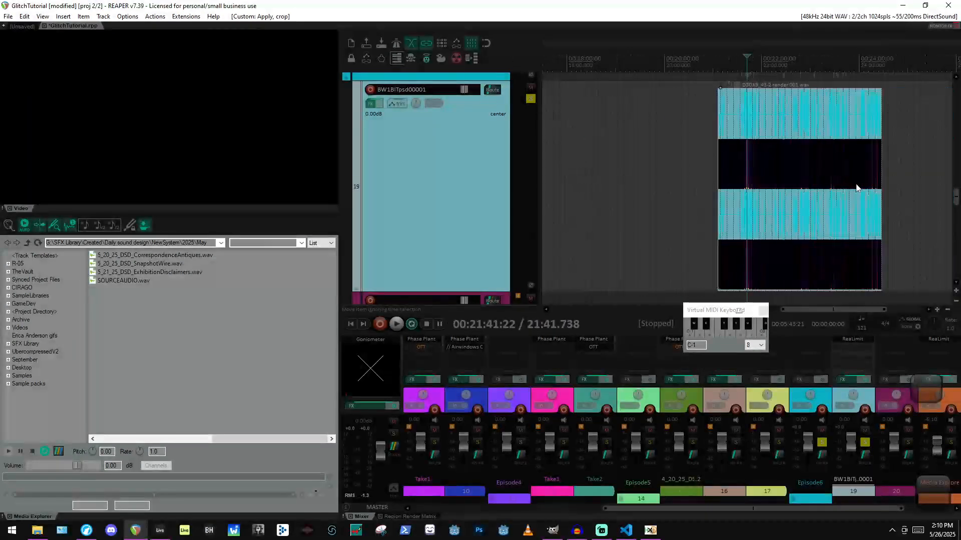
left_click(902, 111)
key("space")
scroll(881, 120, "up", 5)
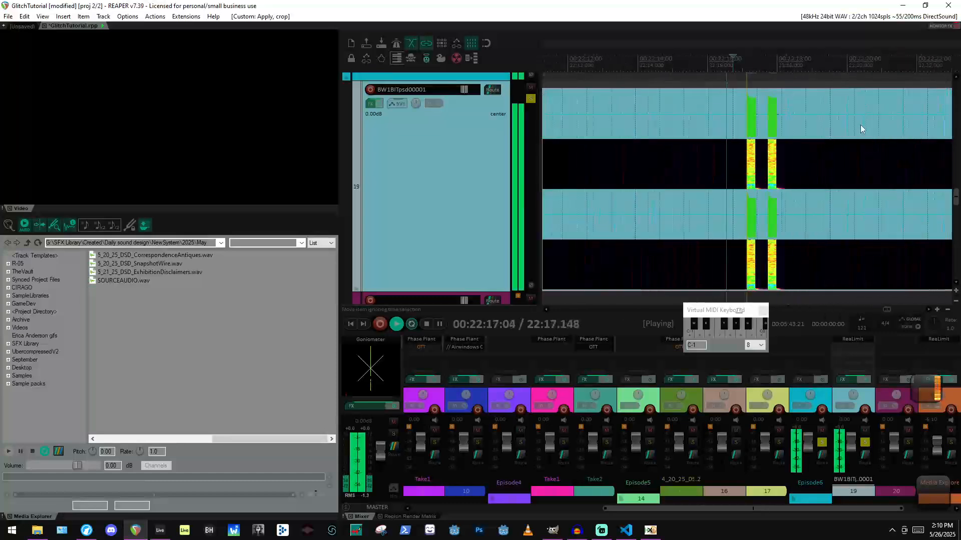
Play the sparse bursts in the rendered item from about 22:26 to 22:41 and stop playback.
scroll(858, 128, "down", 5)
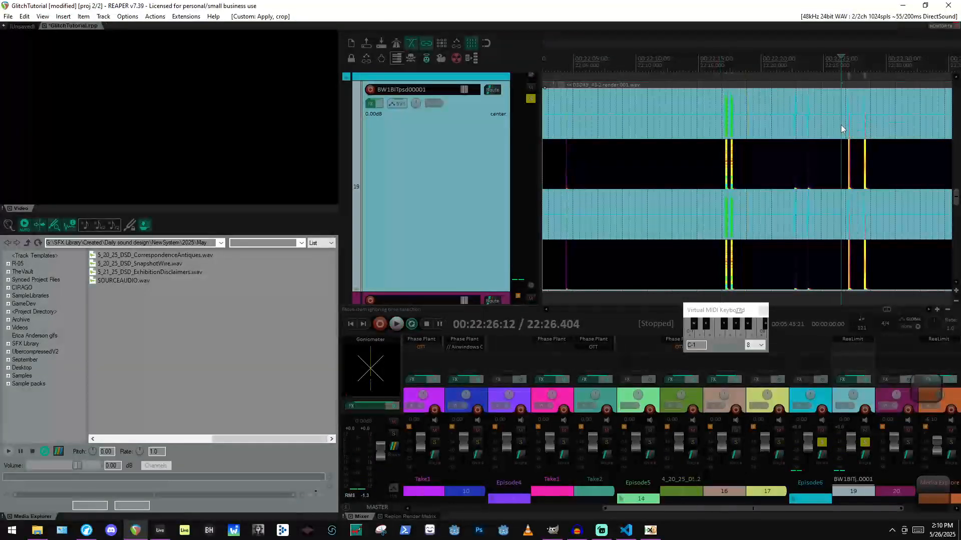
scroll(801, 119, "up", 8)
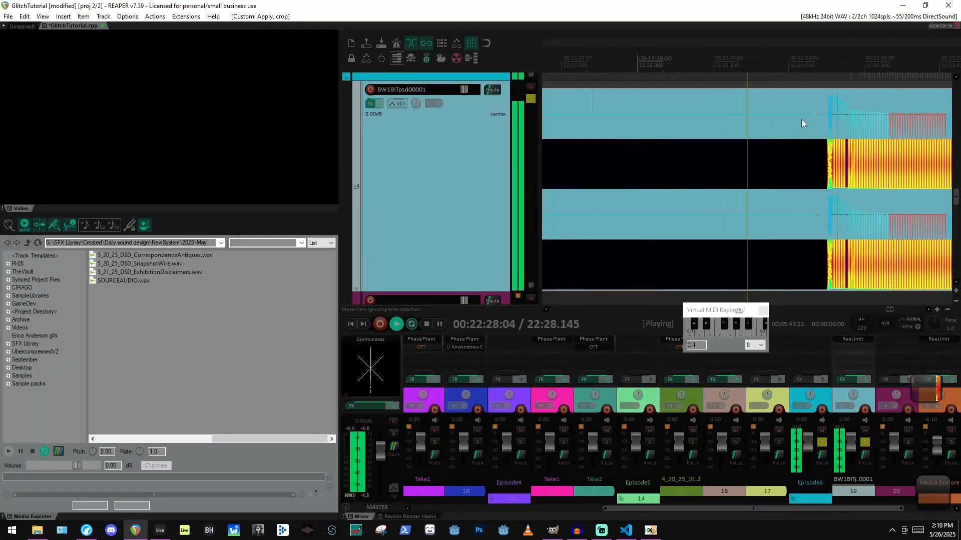
scroll(801, 120, "down", 4)
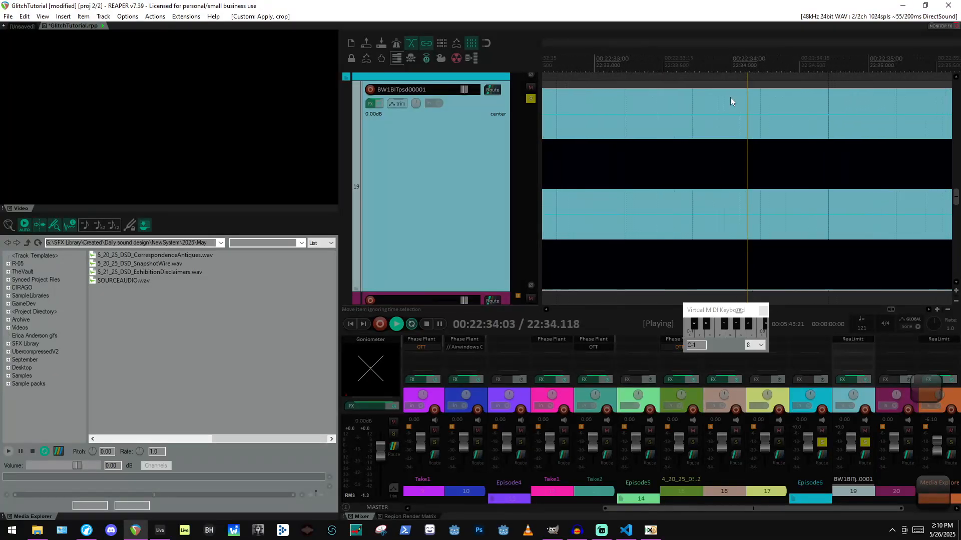
scroll(730, 100, "down", 5)
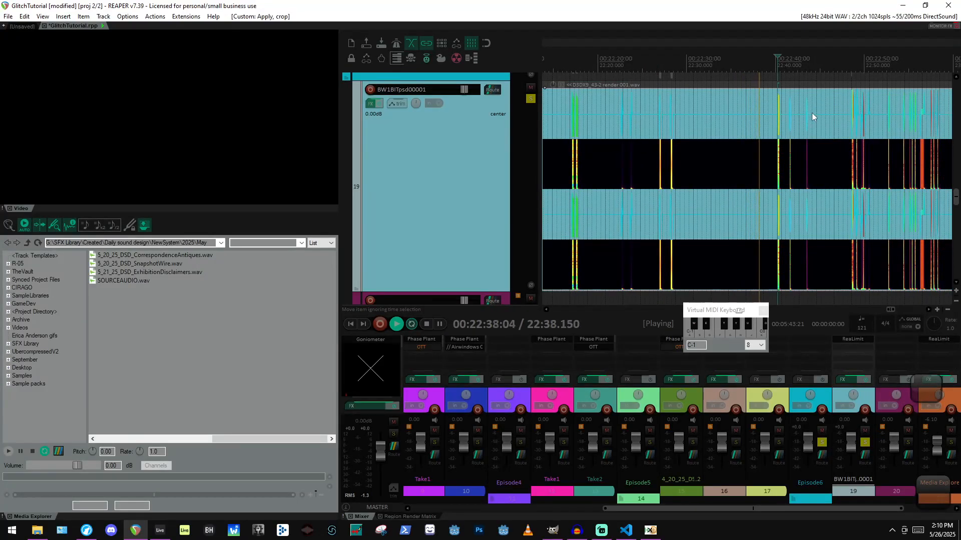
scroll(748, 103, "up", 7)
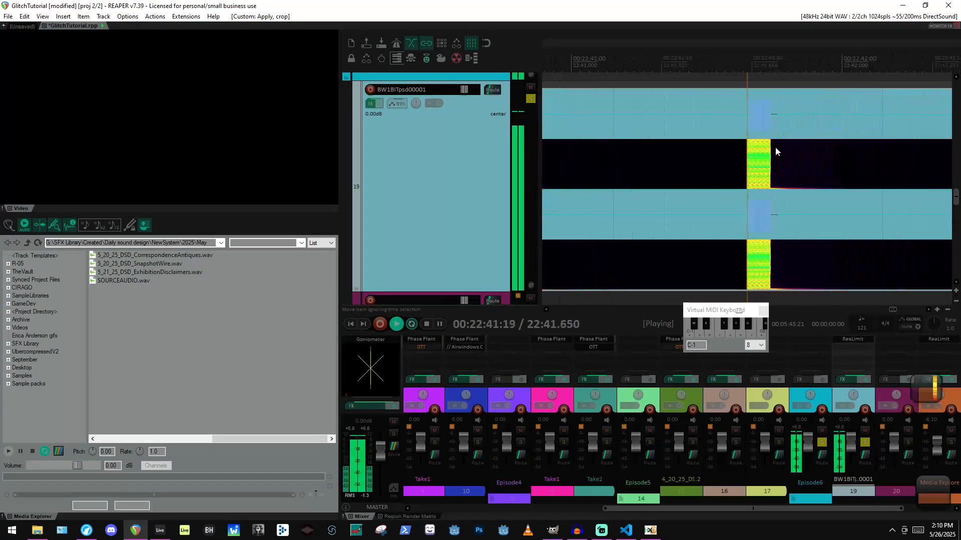
key("space")
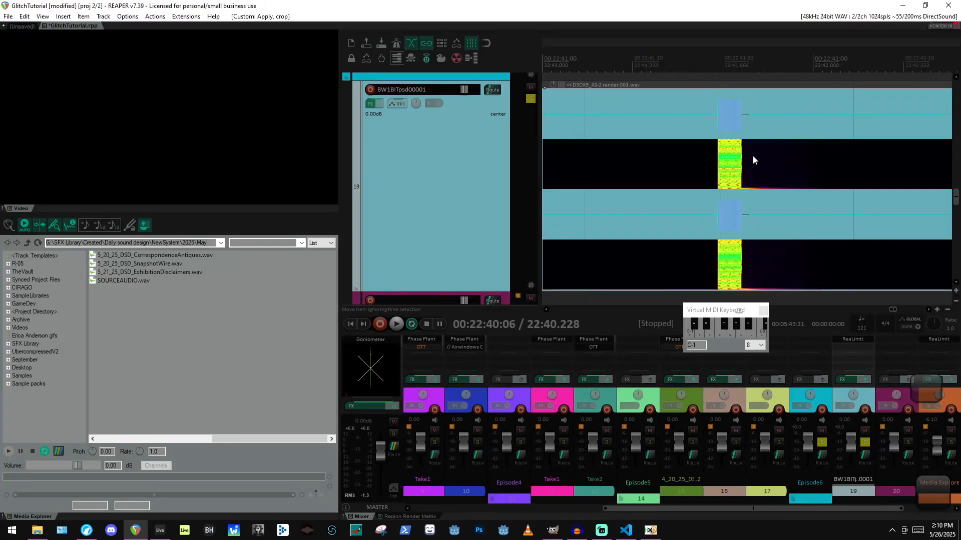
scroll(753, 159, "up", 4)
scroll(752, 167, "down", 10)
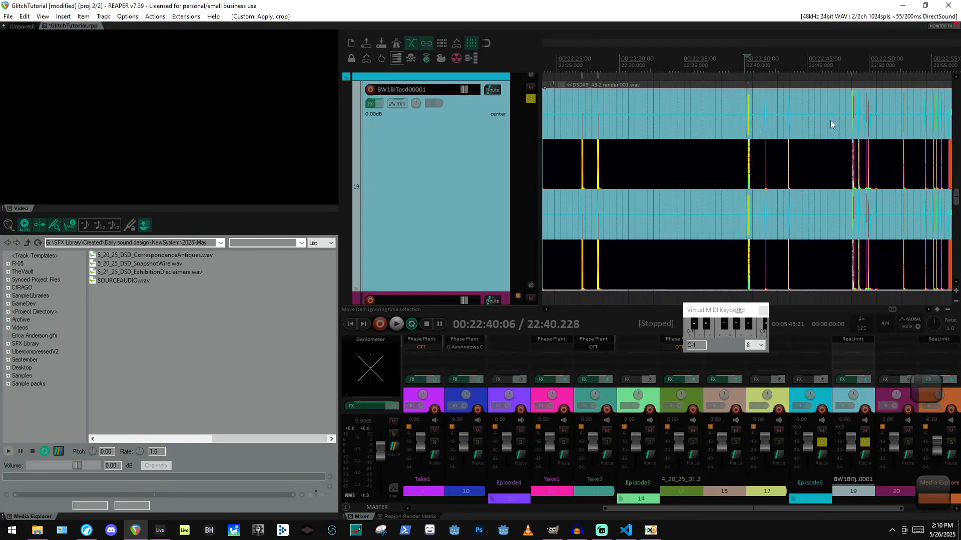
Play the dense cluster of bursts in the rendered item from about 22:48 and stop playback.
left_click(852, 116)
key("space")
scroll(857, 143, "up", 6)
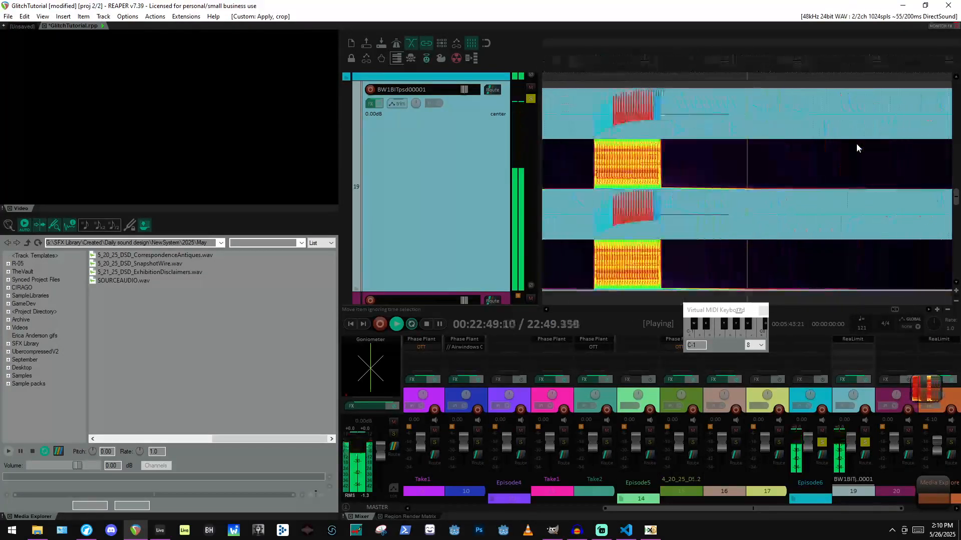
scroll(853, 151, "down", 4)
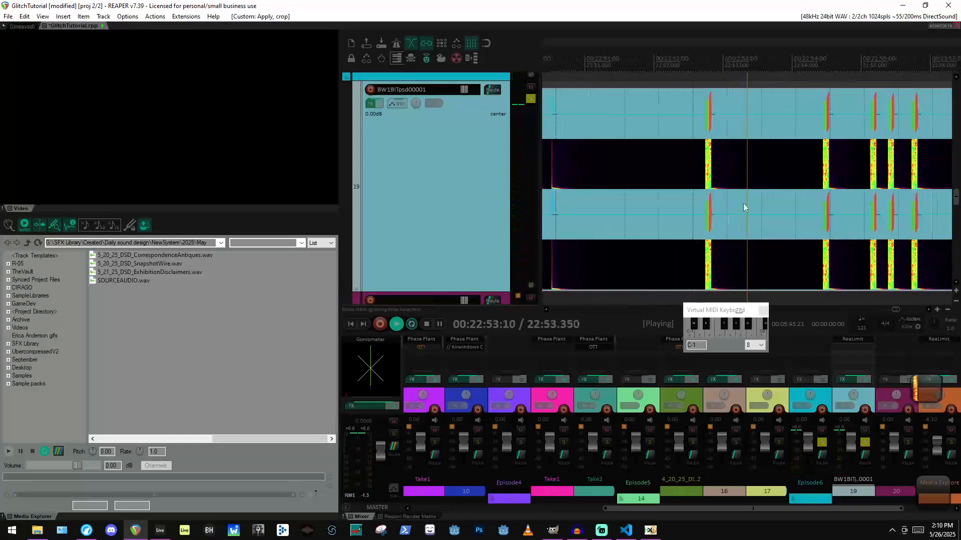
key("space")
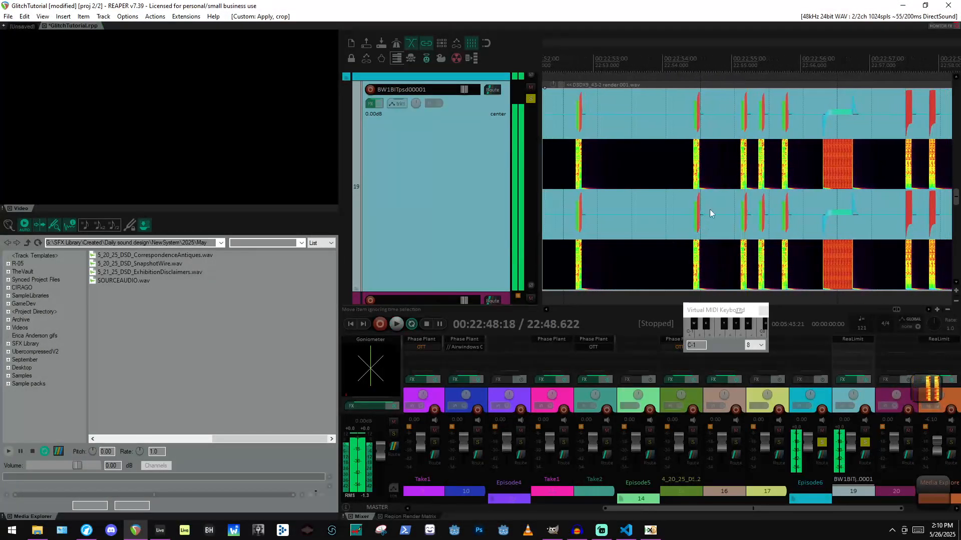
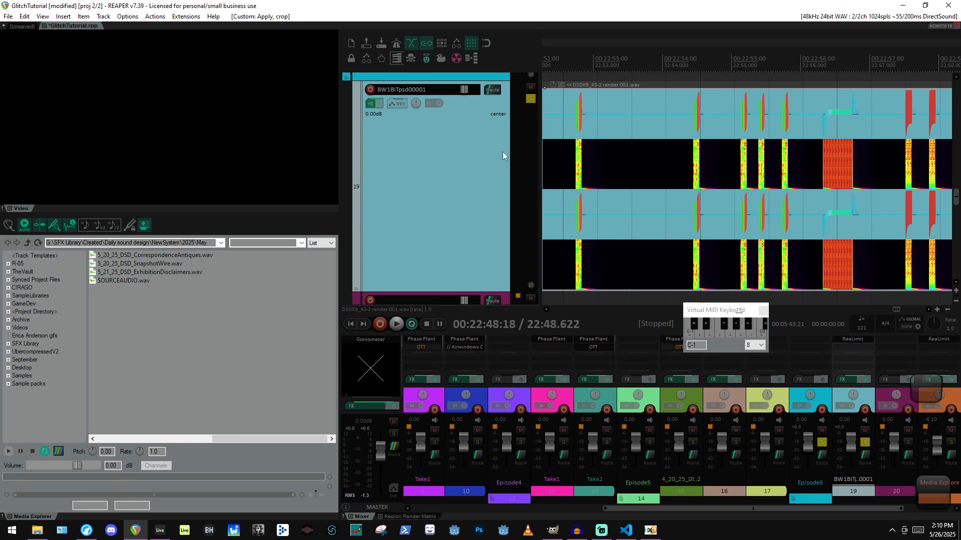
Examine the start of the burst cluster near 22:48 up close and play it again.
scroll(740, 182, "down", 3)
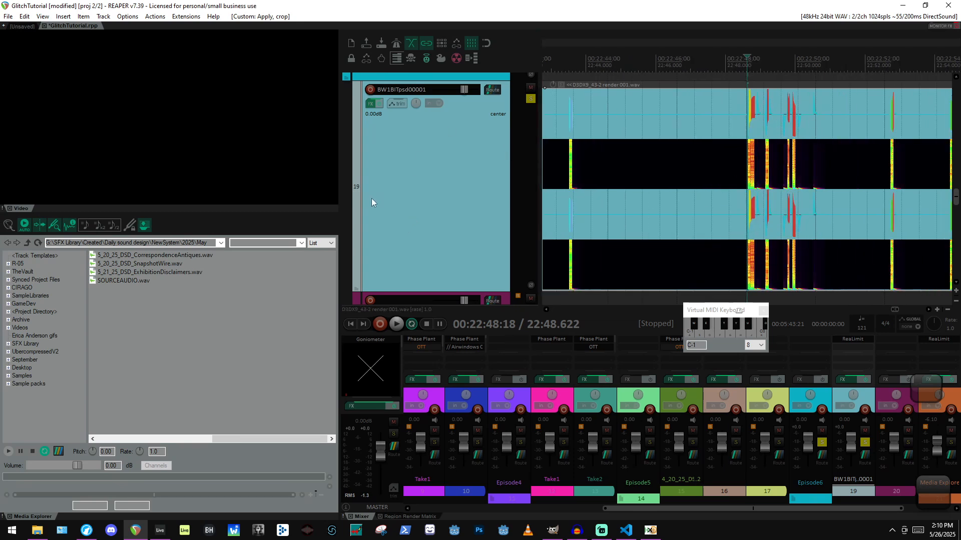
scroll(796, 157, "up", 10)
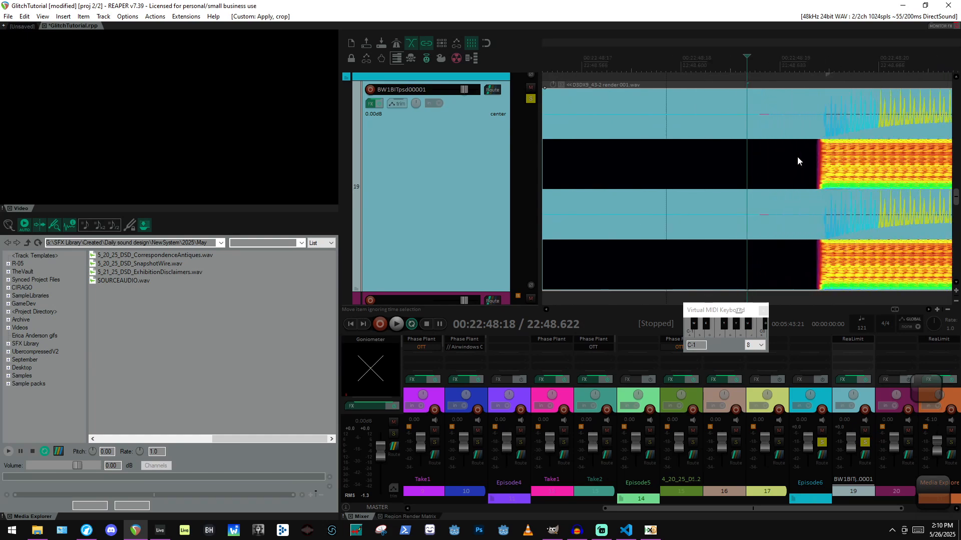
scroll(839, 166, "down", 10)
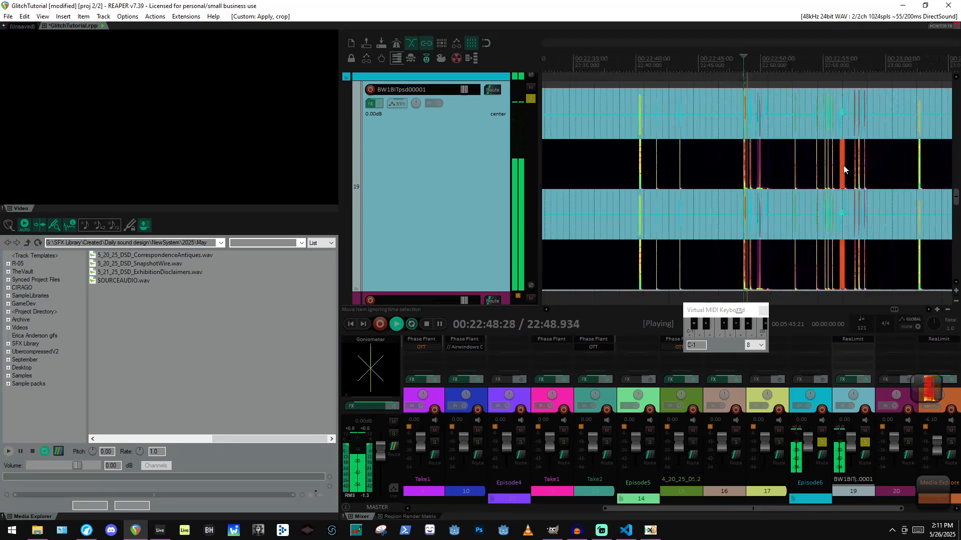
Play the bursts in the rendered item around 23:22 to 23:27, stop playback and review the whole item.
scroll(779, 120, "up", 5)
left_click(779, 120)
scroll(779, 120, "up", 8)
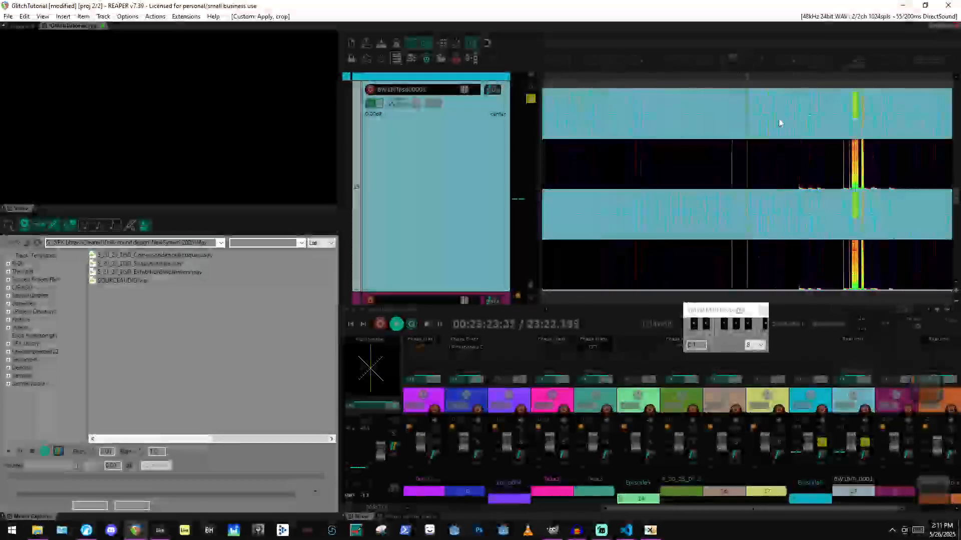
left_click(710, 150)
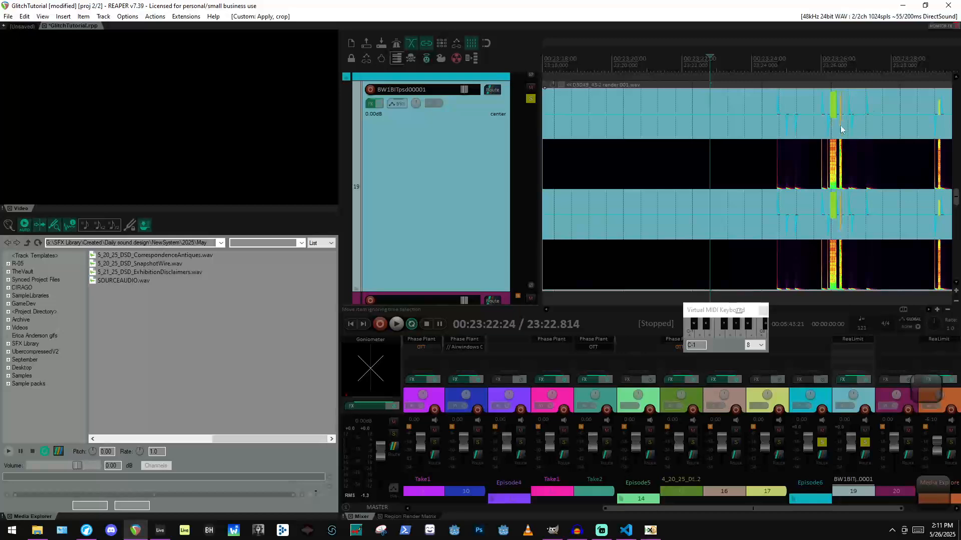
left_click(828, 125)
key("space")
scroll(847, 118, "up", 5)
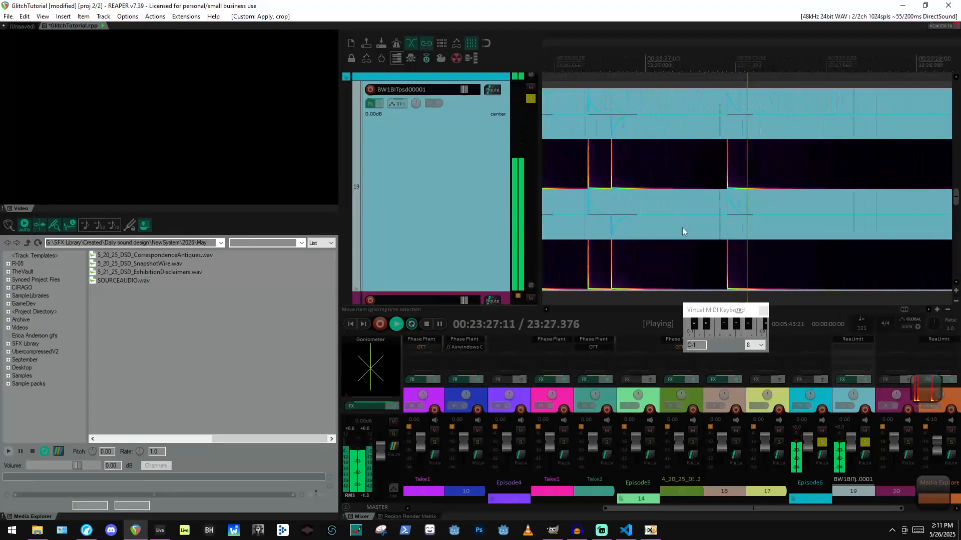
key("space")
scroll(644, 165, "down", 10)
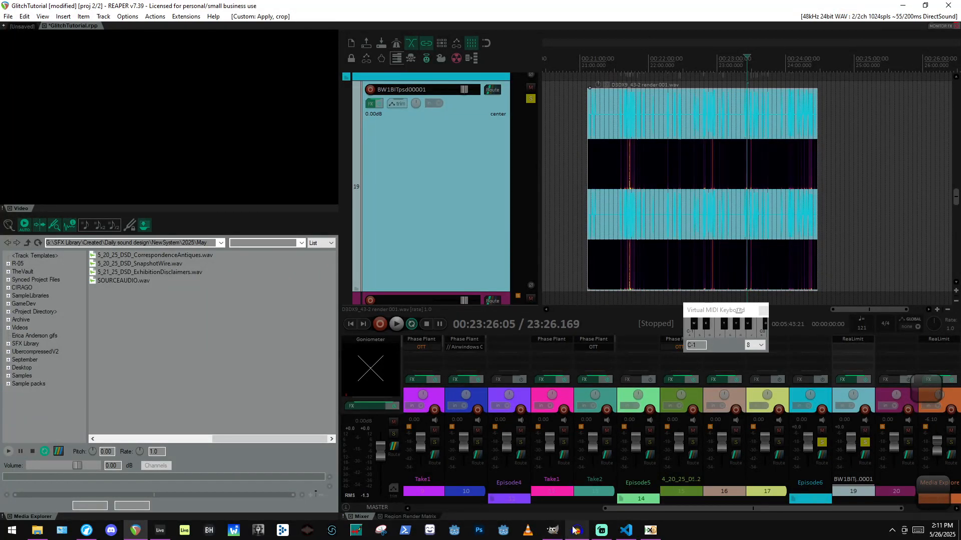
Preview 0_0_glitches00030.flac from the flacs folder in VLC, close the player and open the file in HxD.
left_click(650, 530)
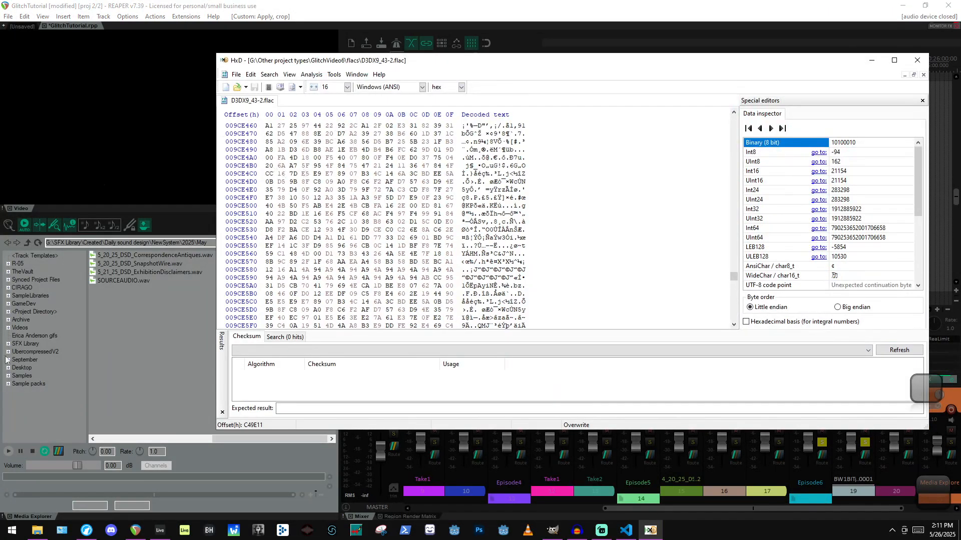
left_click(37, 530)
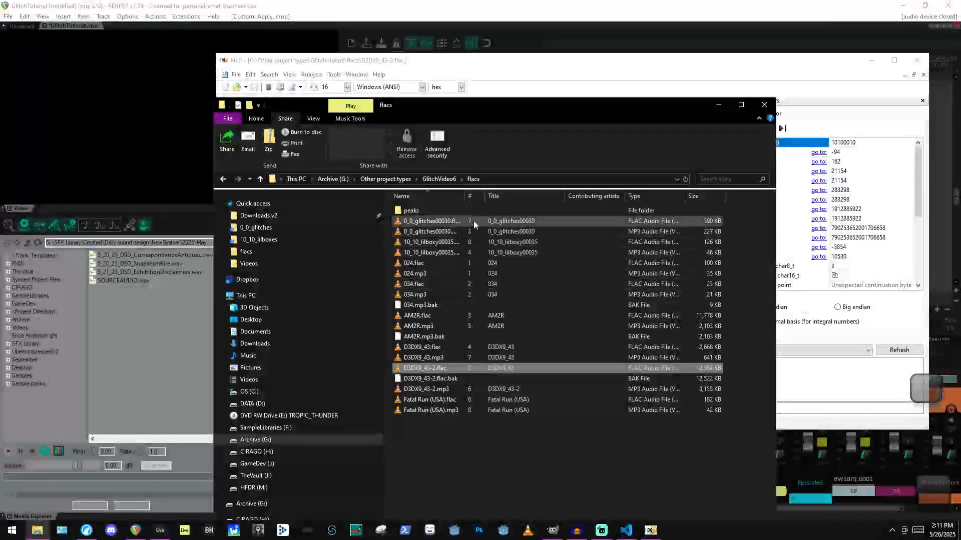
left_click(473, 220)
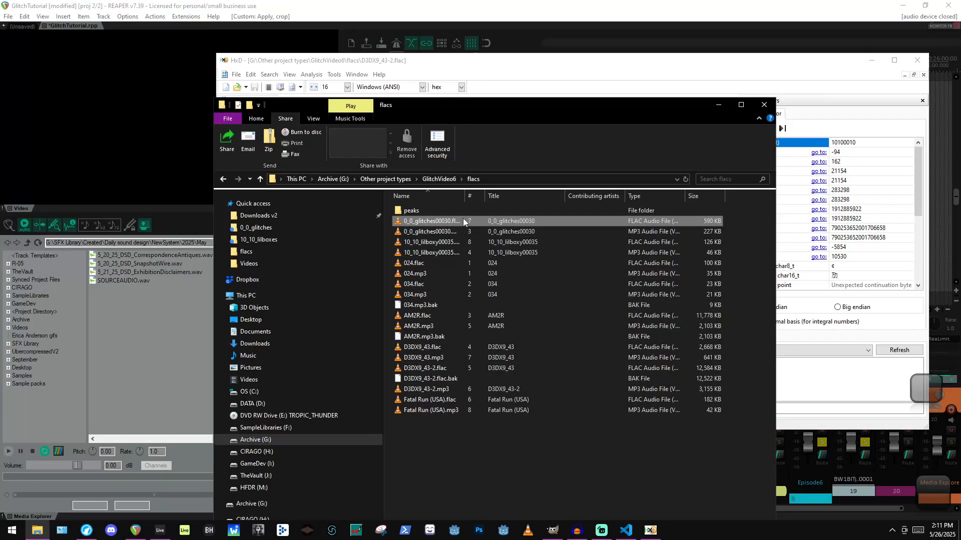
double_click(464, 218)
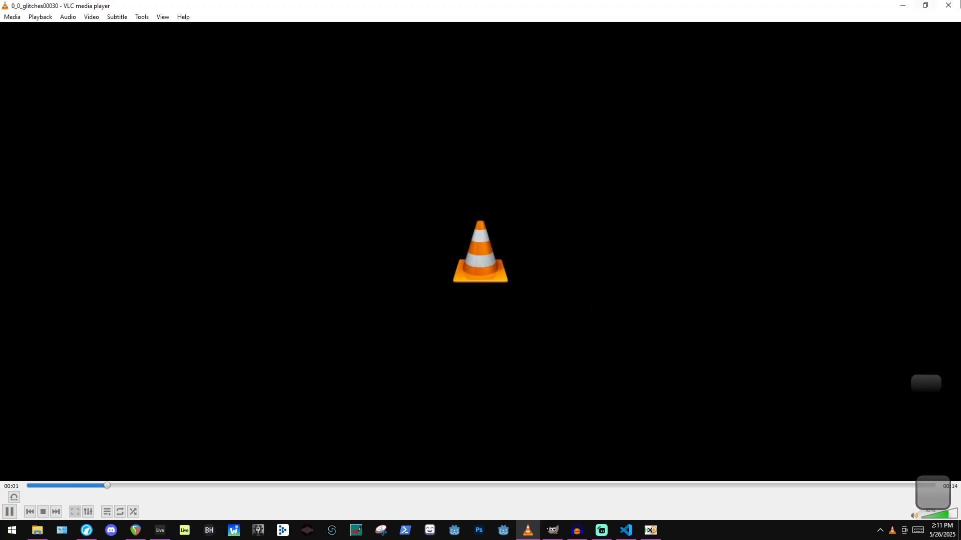
left_click(958, 3)
left_click_drag(478, 108, 485, 199)
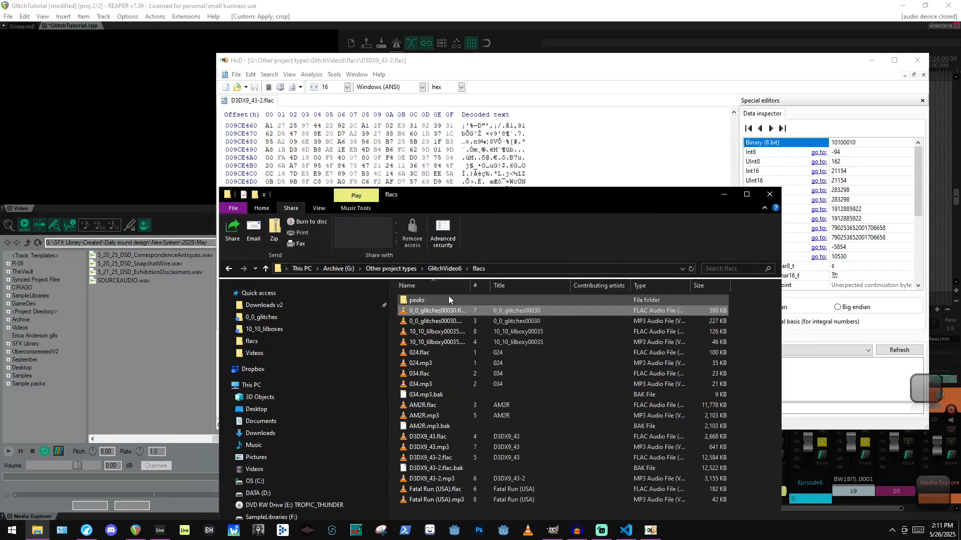
left_click_drag(436, 311, 383, 167)
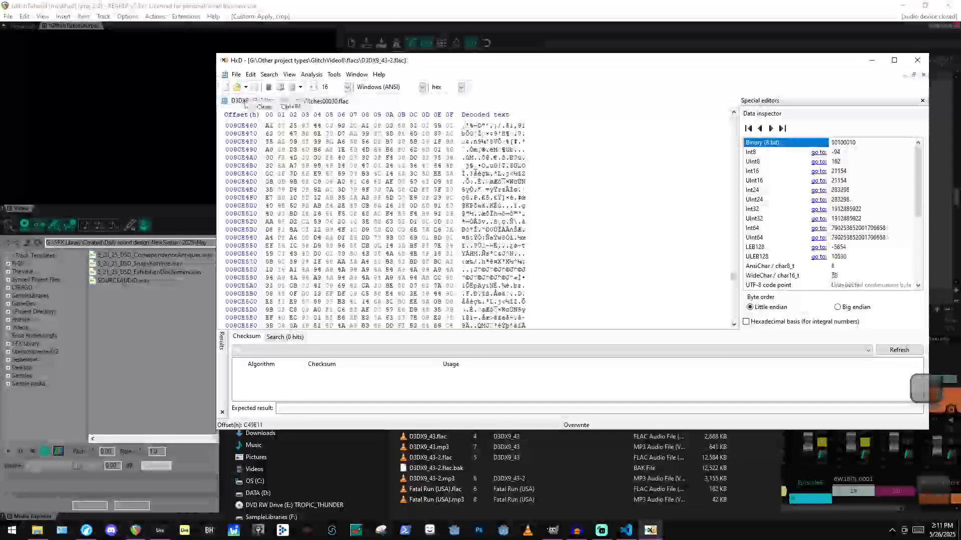
Close D3DX9_43-2.flac and examine the bytes of 0_0_glitches00030.flac from its header past the run of repeated 31 bytes.
left_click(250, 103)
scroll(304, 155, "down", 7)
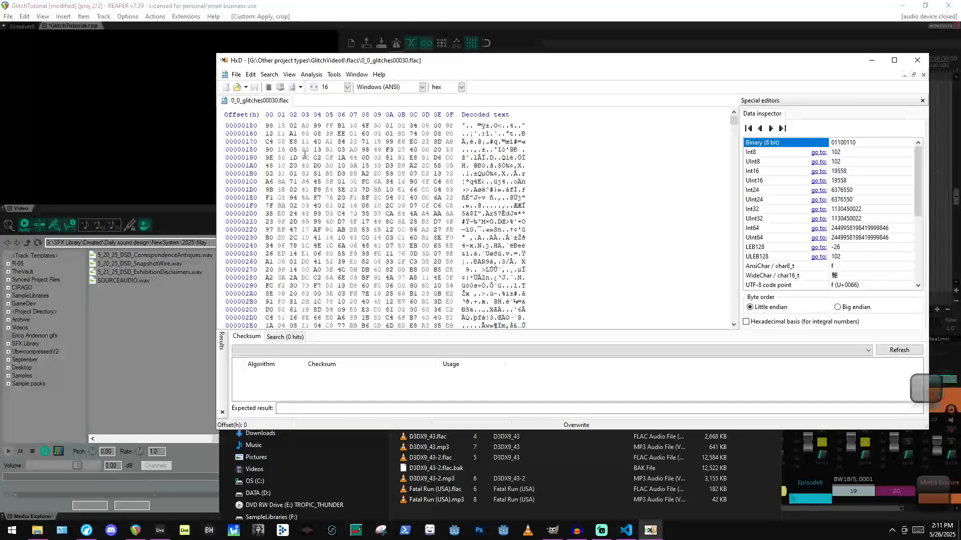
scroll(305, 155, "up", 7)
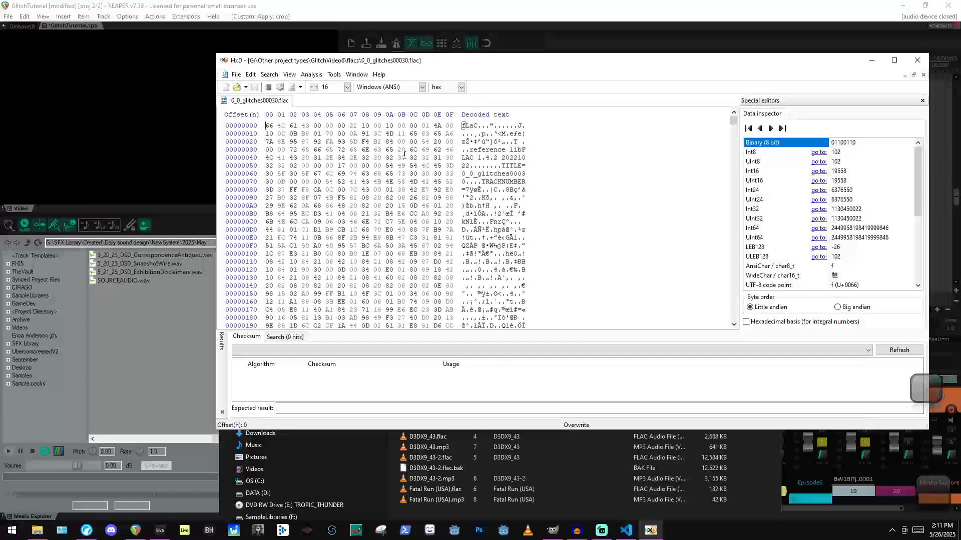
scroll(404, 156, "down", 3)
scroll(402, 160, "up", 6)
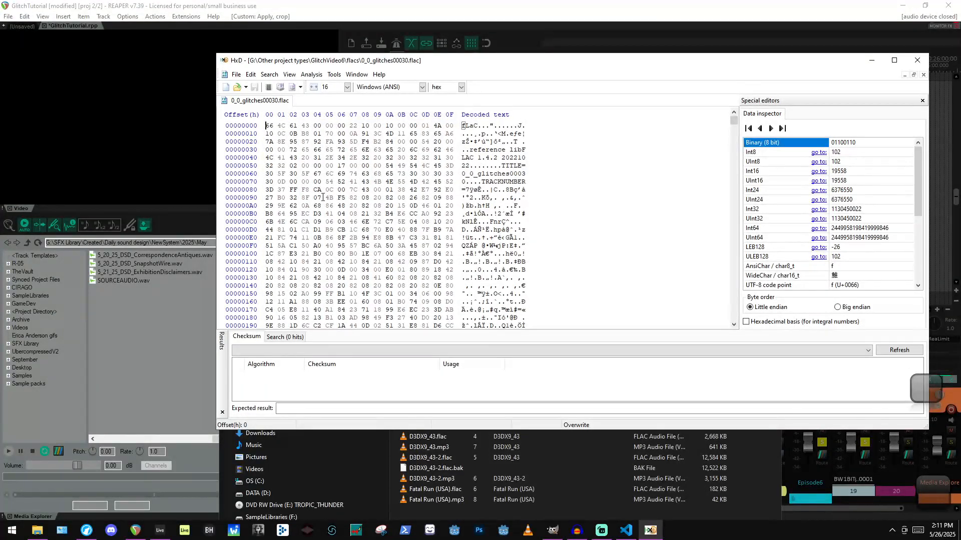
scroll(334, 199, "down", 14)
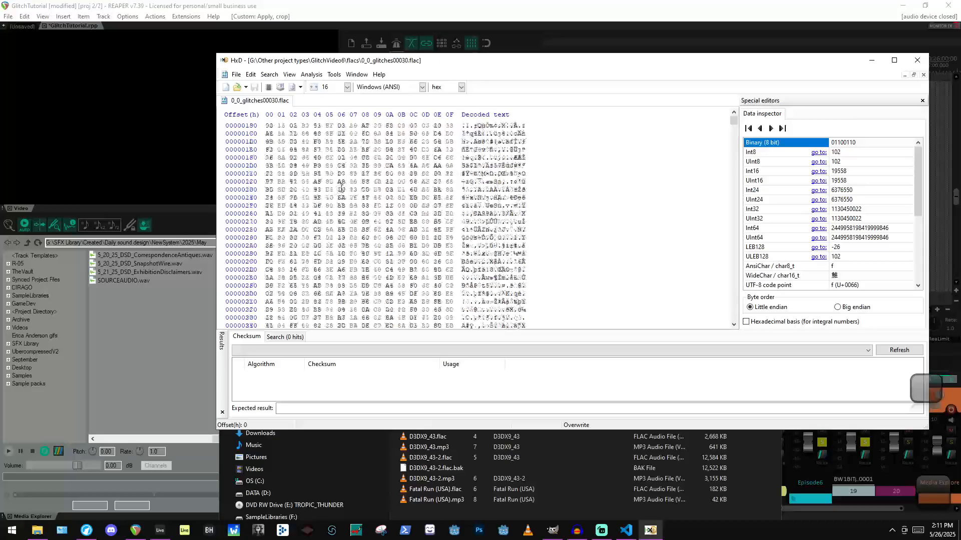
scroll(343, 188, "down", 10)
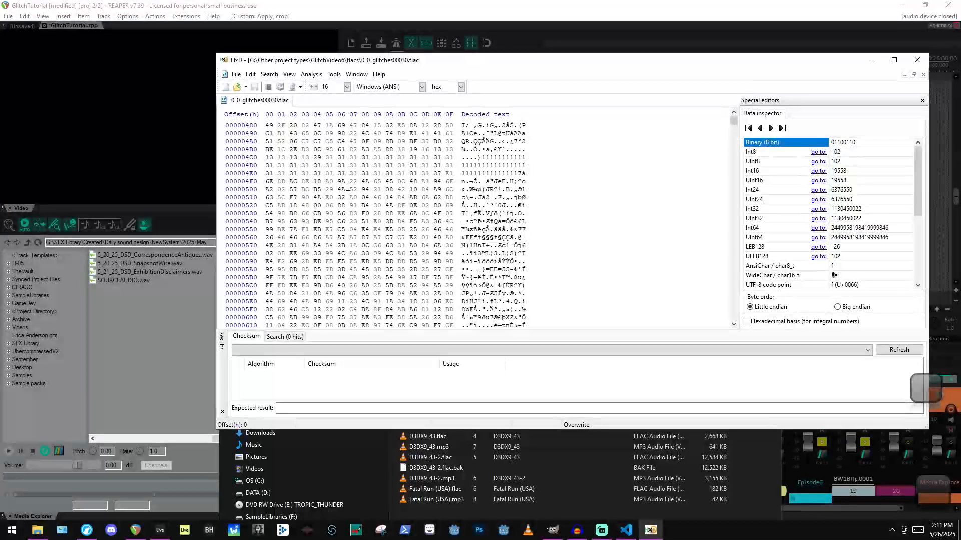
left_click_drag(278, 164, 410, 165)
left_click(410, 166)
scroll(400, 160, "down", 4)
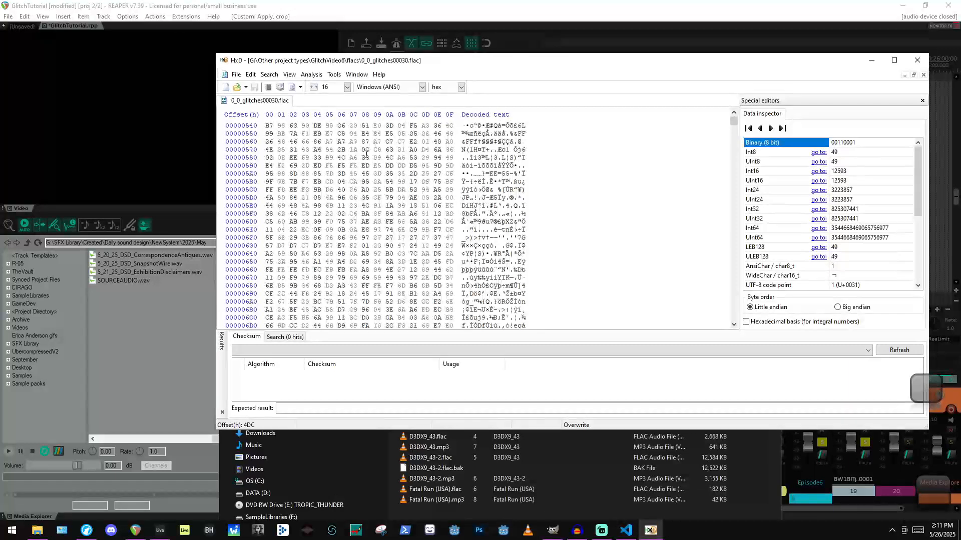
Replace all forward occurrences of hex value 92 with B8 in 0_0_glitches00030.flac.
left_click(270, 74)
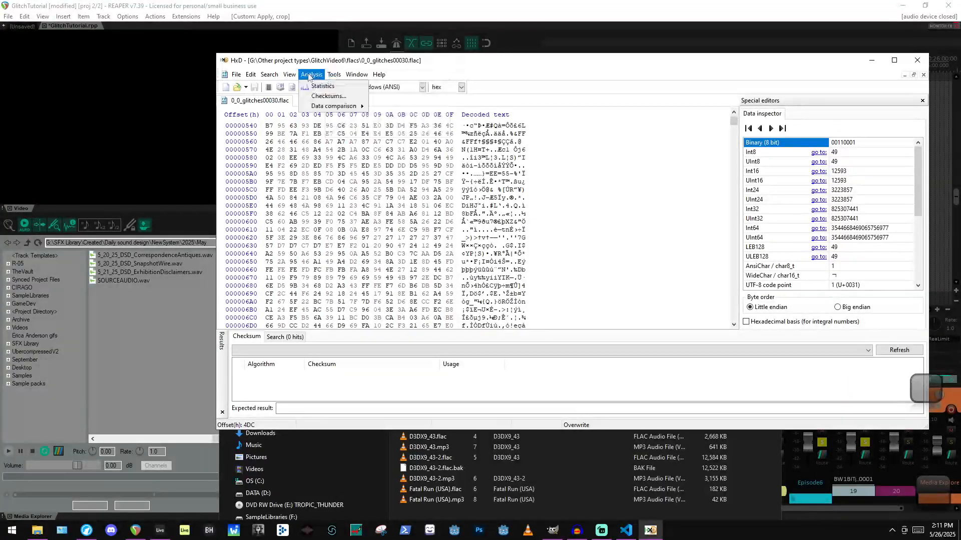
left_click(287, 98)
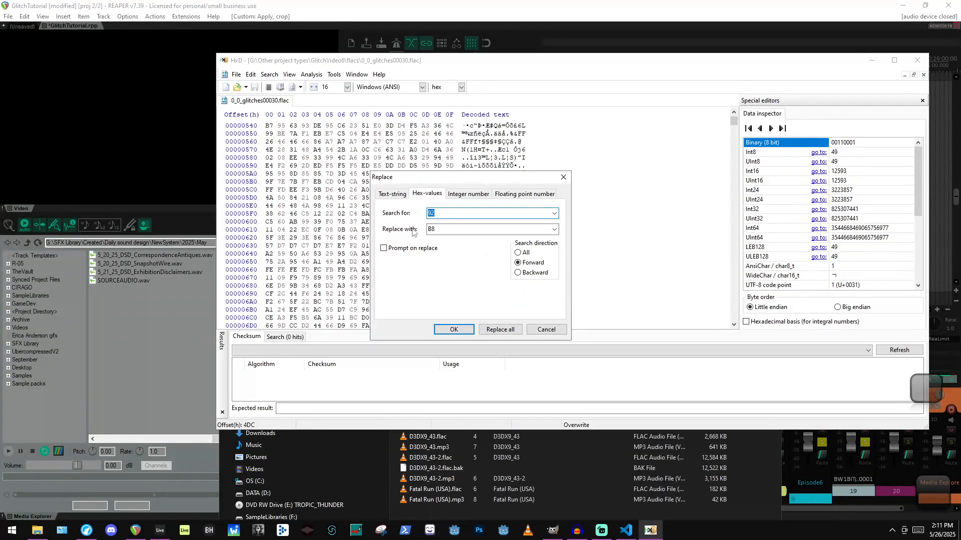
left_click(500, 329)
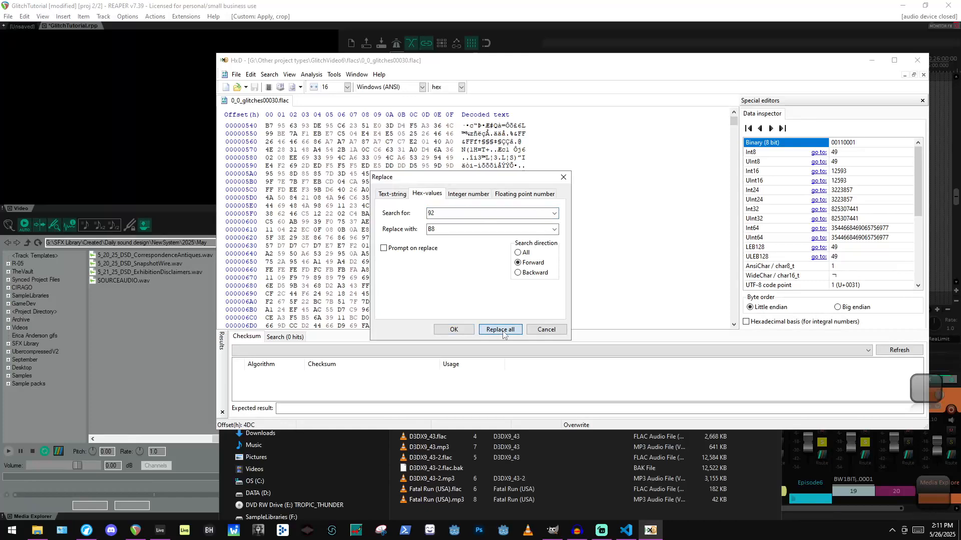
left_click(523, 299)
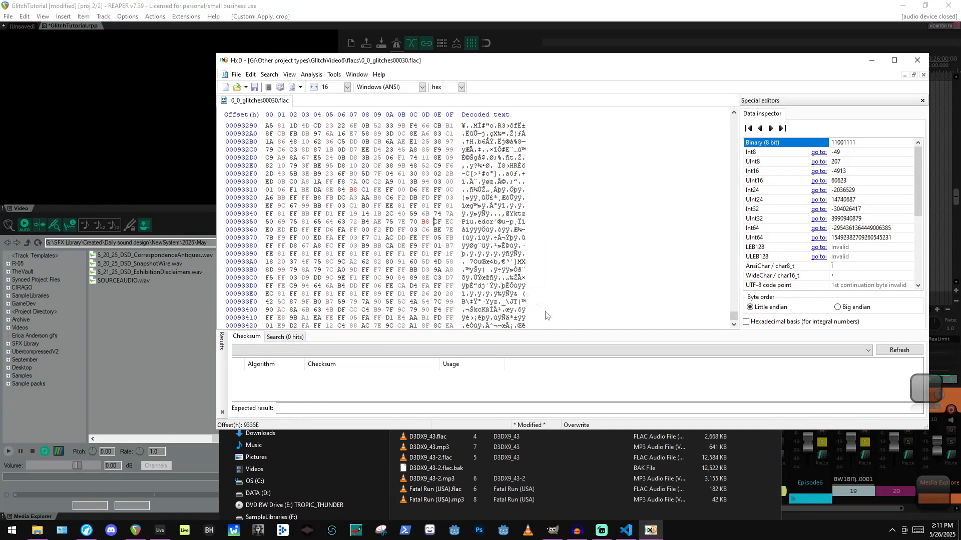
left_click(269, 74)
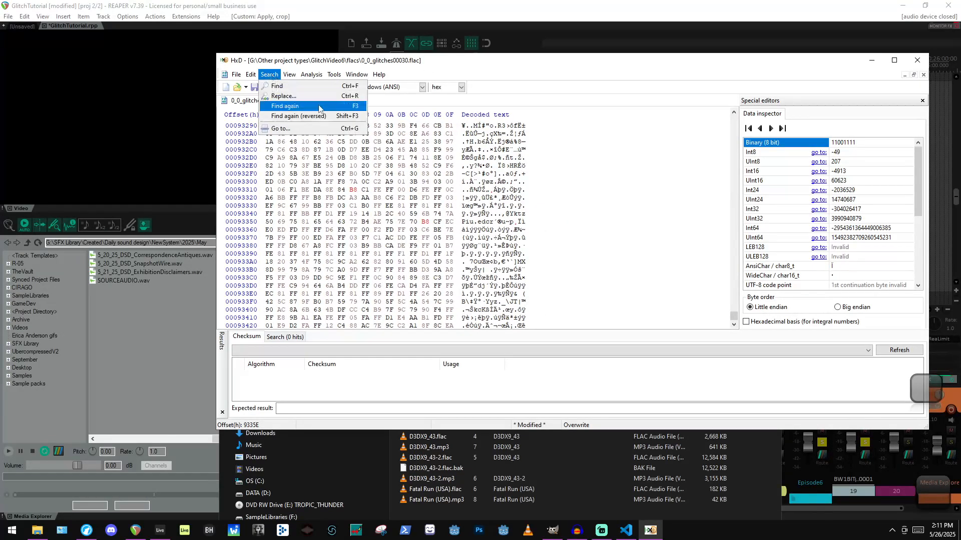
left_click(284, 95)
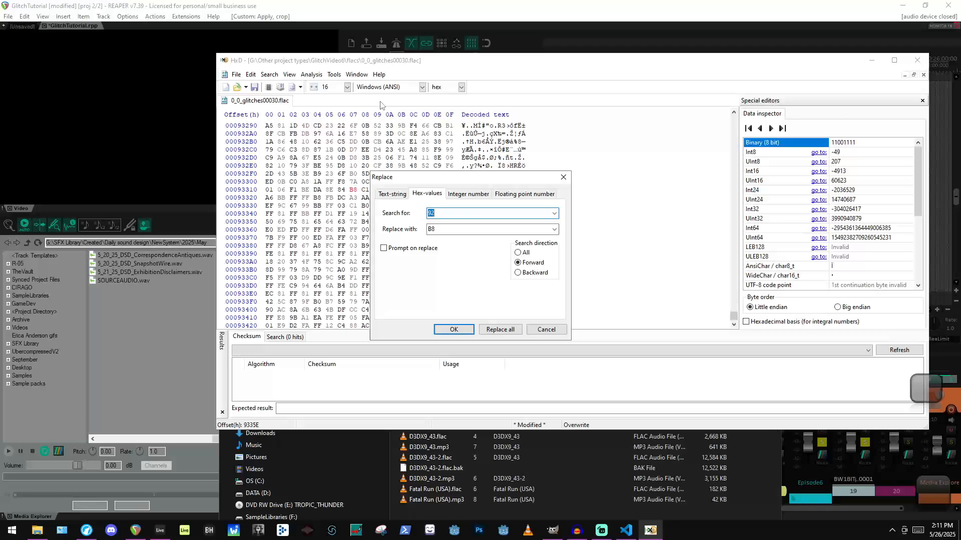
left_click(561, 178)
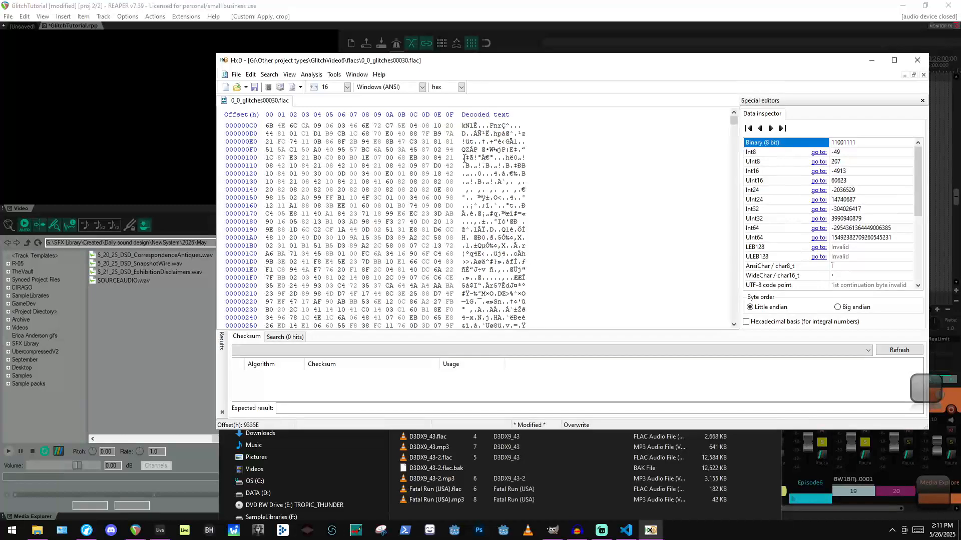
Review the replaced bytes back towards the start of the file and try to repeat the last search in reverse.
scroll(465, 158, "up", 4)
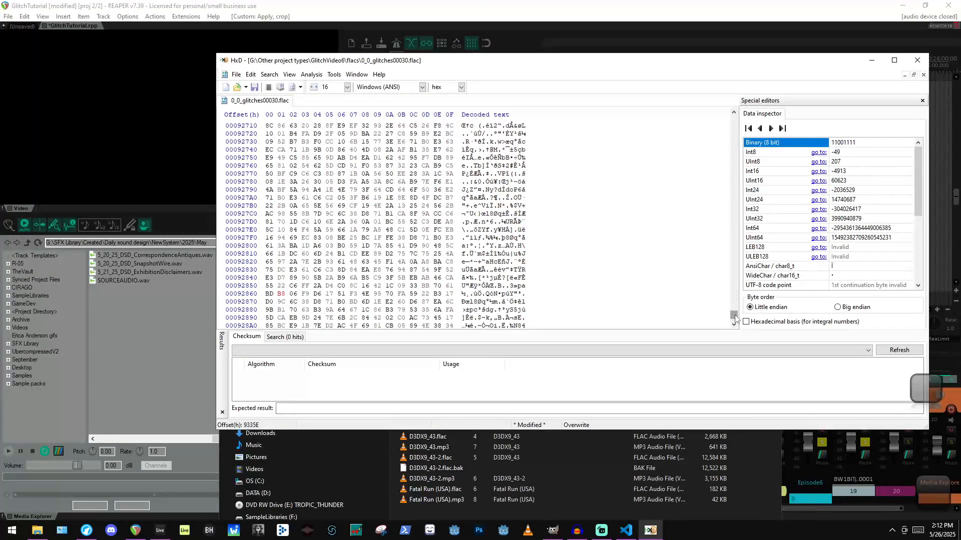
left_click_drag(734, 317, 732, 127)
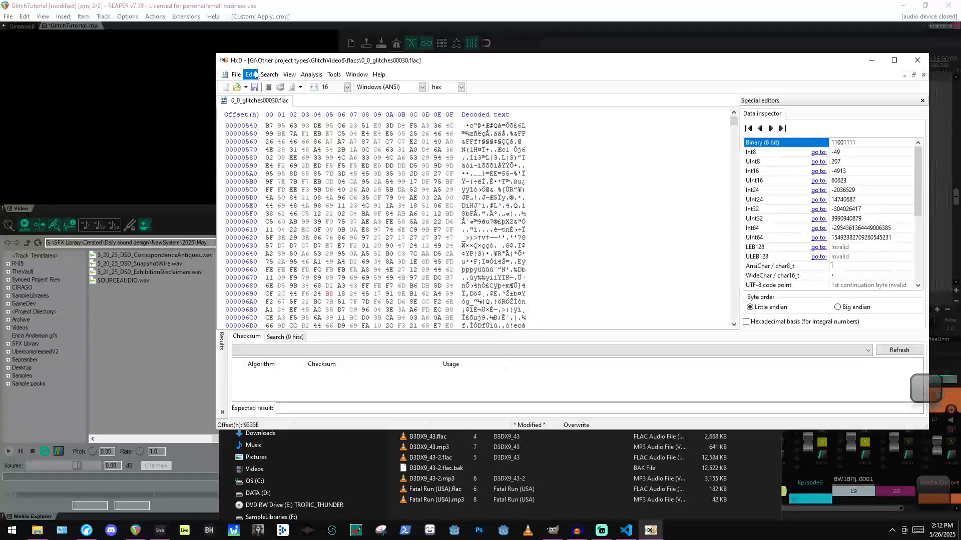
left_click(255, 74)
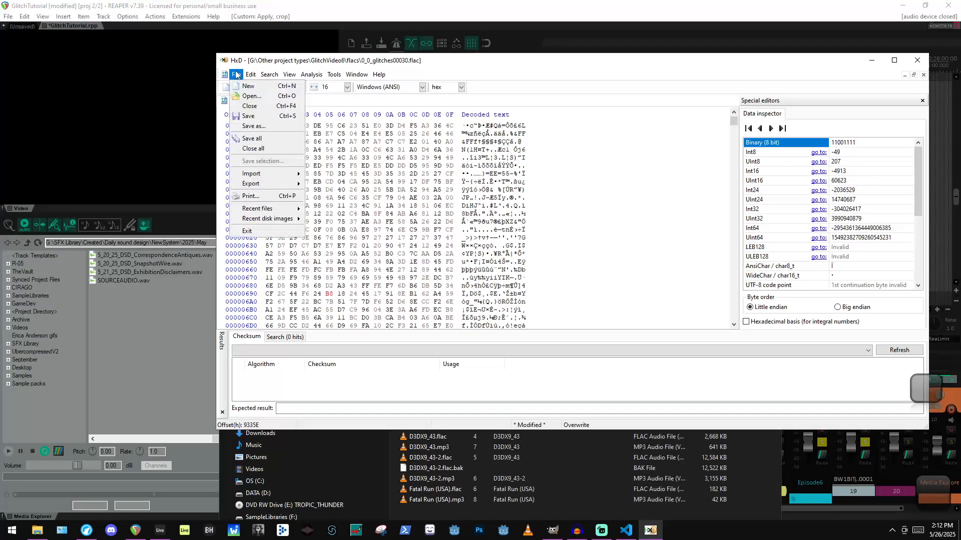
left_click(312, 74)
mouse_move(272, 76)
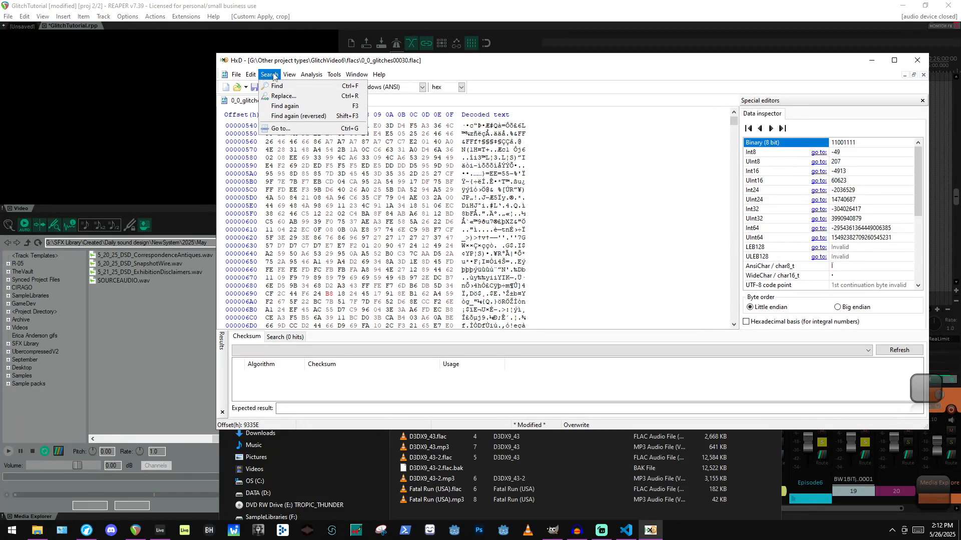
left_click(298, 118)
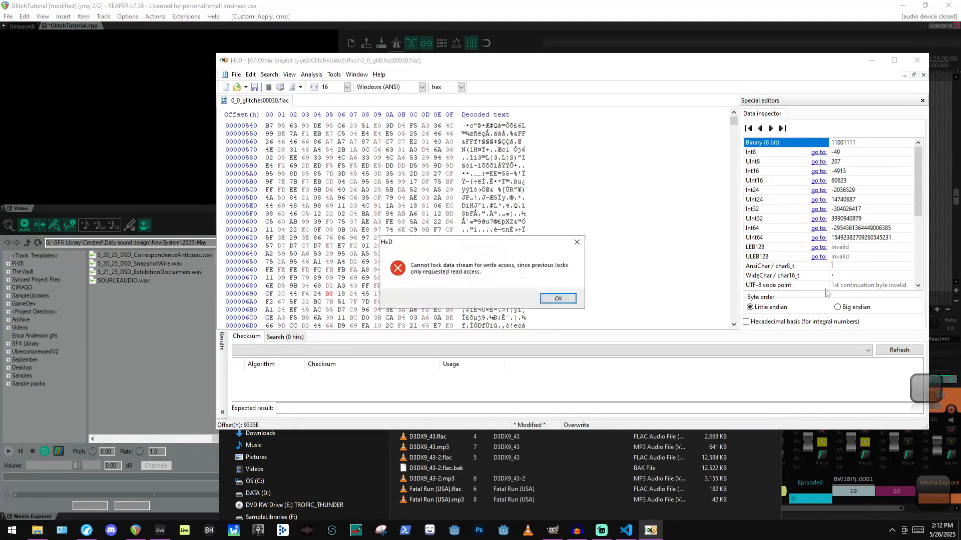
left_click(557, 298)
Replace all forward occurrences of hex value C2 with 9B in 0_0_glitches00030.flac.
left_click(270, 74)
left_click(278, 96)
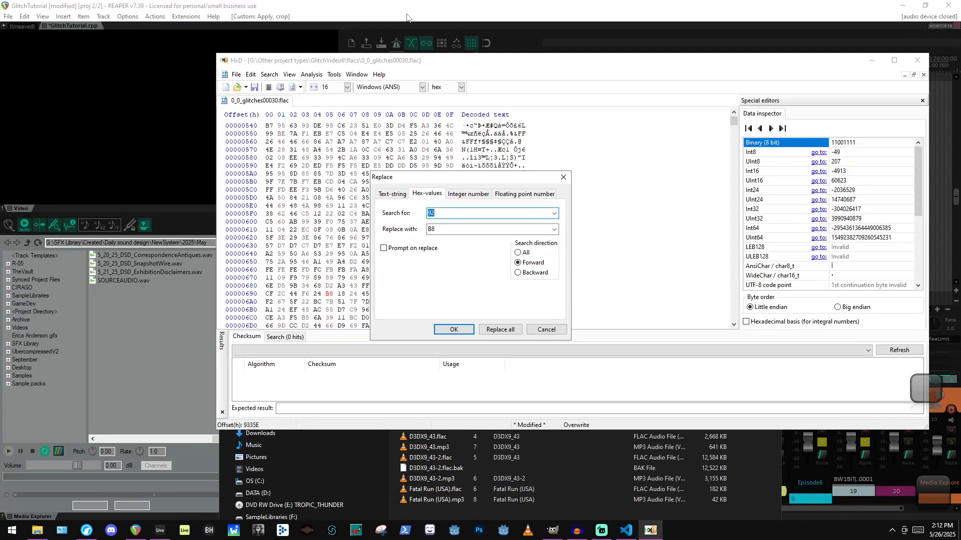
key("Tab")
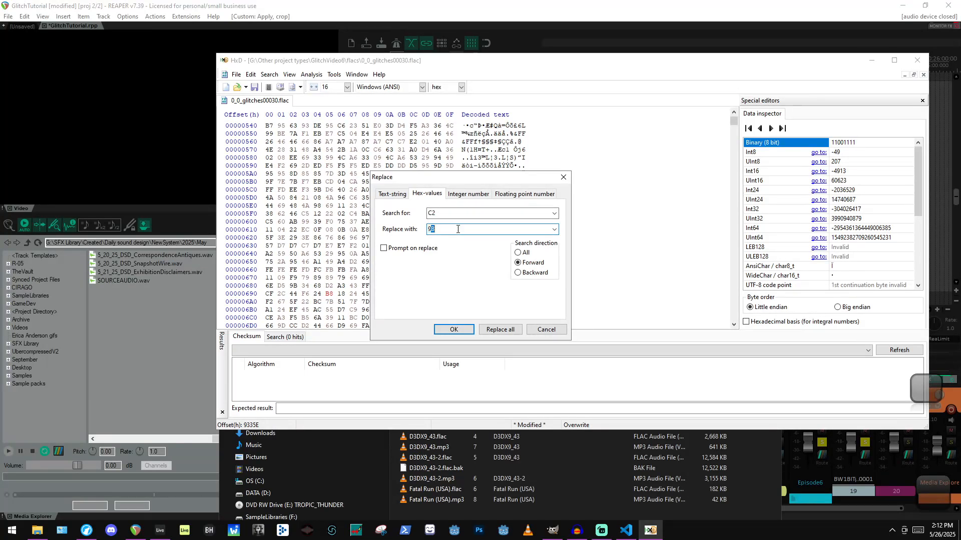
left_click(500, 329)
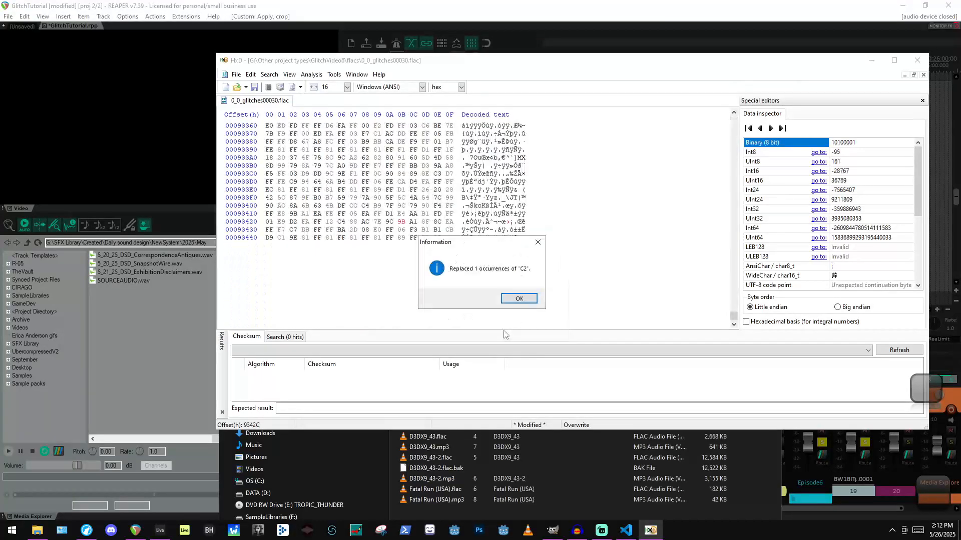
left_click(519, 299)
Return to the start of the file and try the forward replacement of all C2 bytes with 9B once more.
left_click_drag(734, 316, 744, 116)
scroll(514, 182, "down", 5)
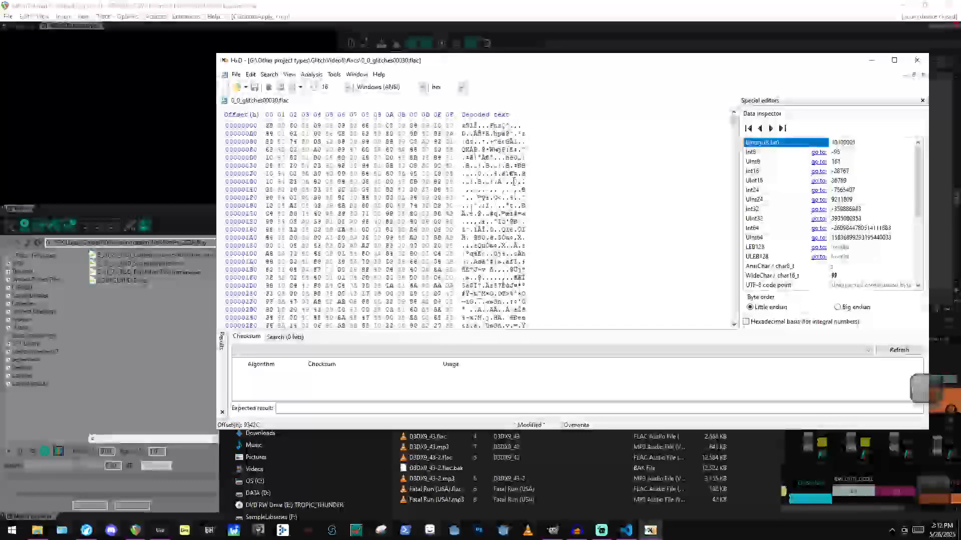
scroll(514, 181, "down", 3)
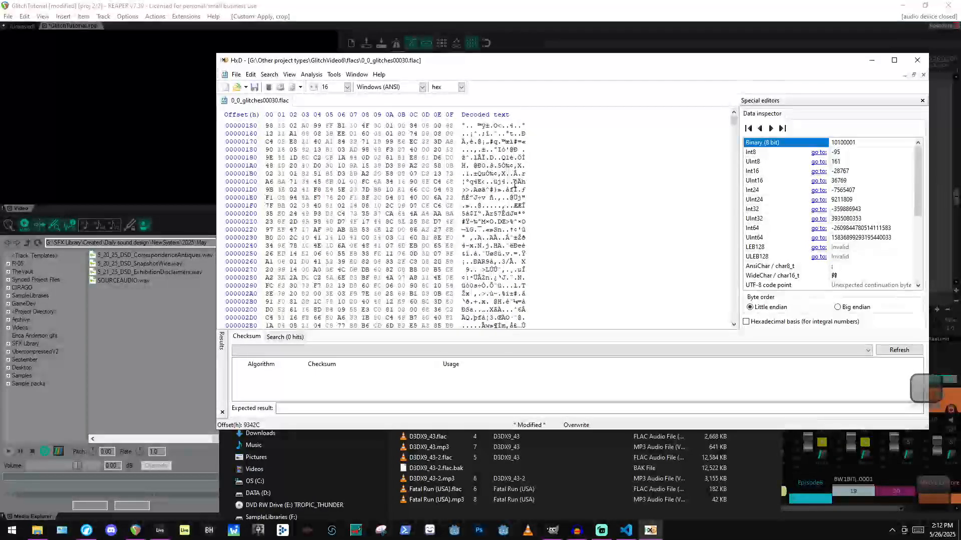
scroll(514, 186, "down", 1)
left_click(270, 74)
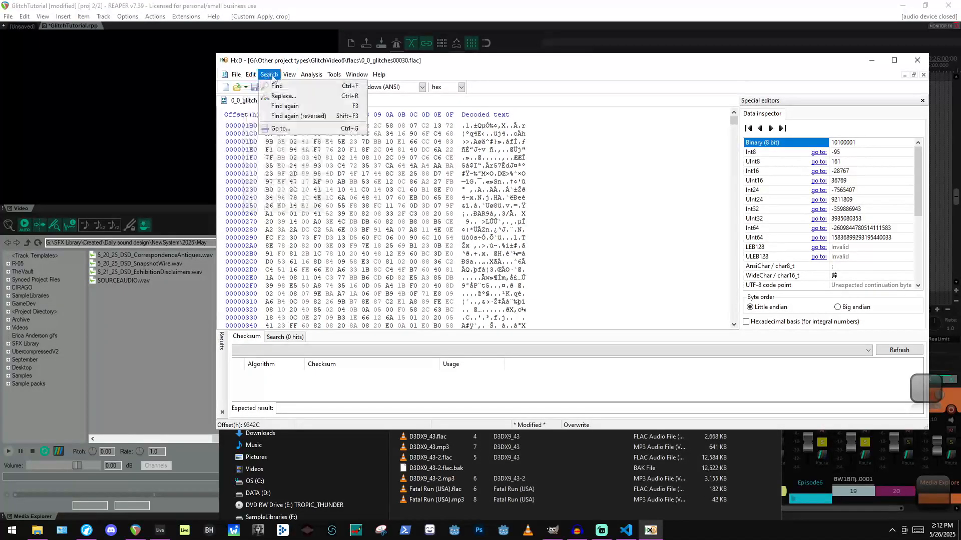
left_click(290, 96)
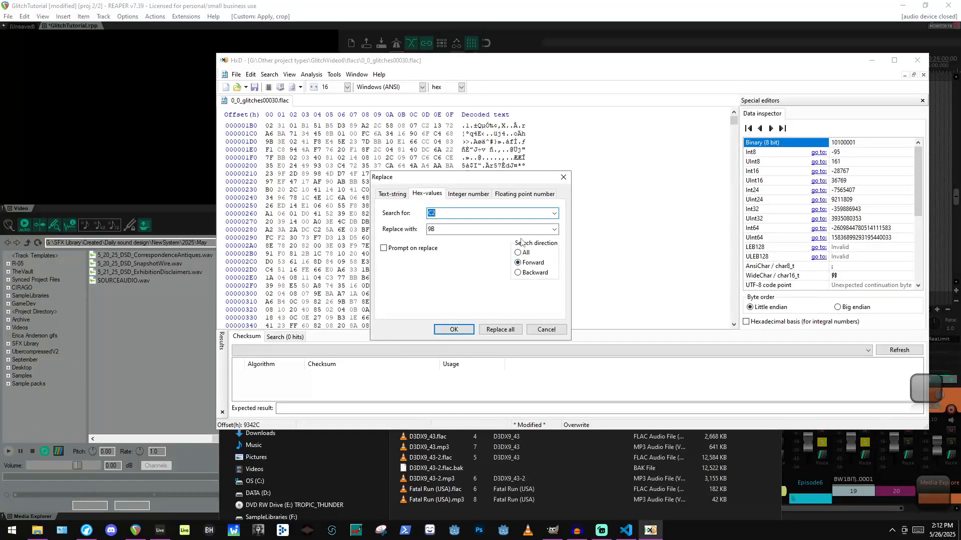
left_click(501, 329)
left_click(499, 301)
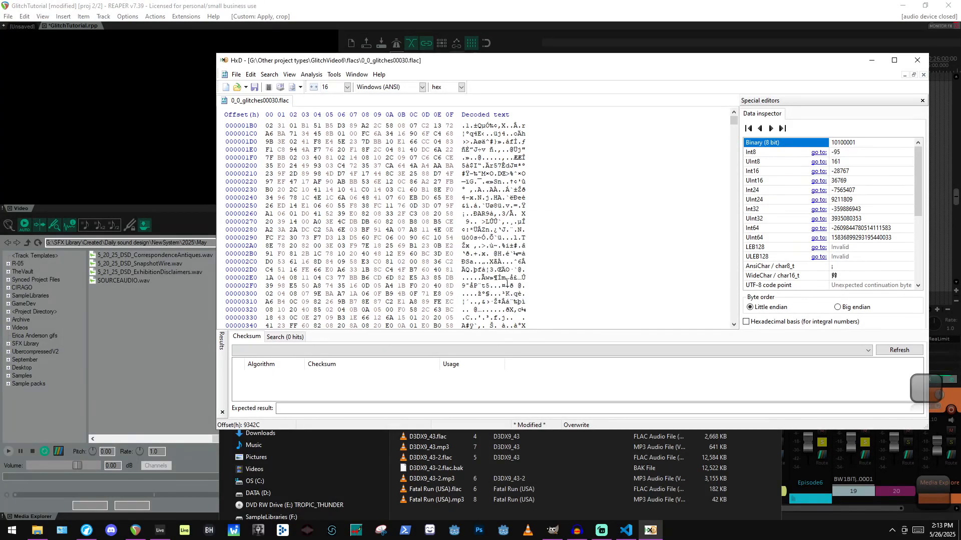
Review the modified bytes back up to the file header and save 0_0_glitches00030.flac.
scroll(683, 116, "down", 5)
left_click_drag(734, 120, 722, 74)
scroll(576, 189, "up", 12)
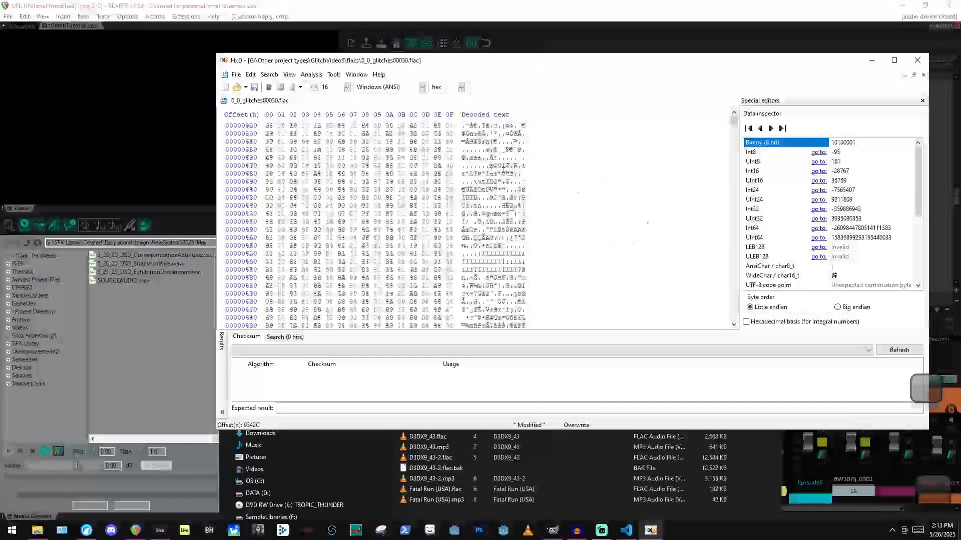
left_click(435, 180)
scroll(435, 168, "up", 9)
scroll(434, 168, "up", 11)
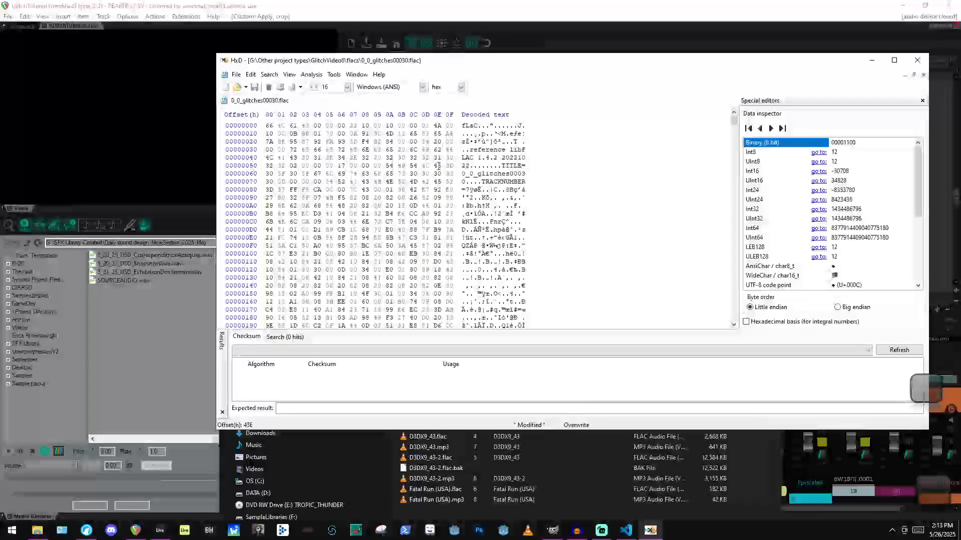
left_click(398, 182)
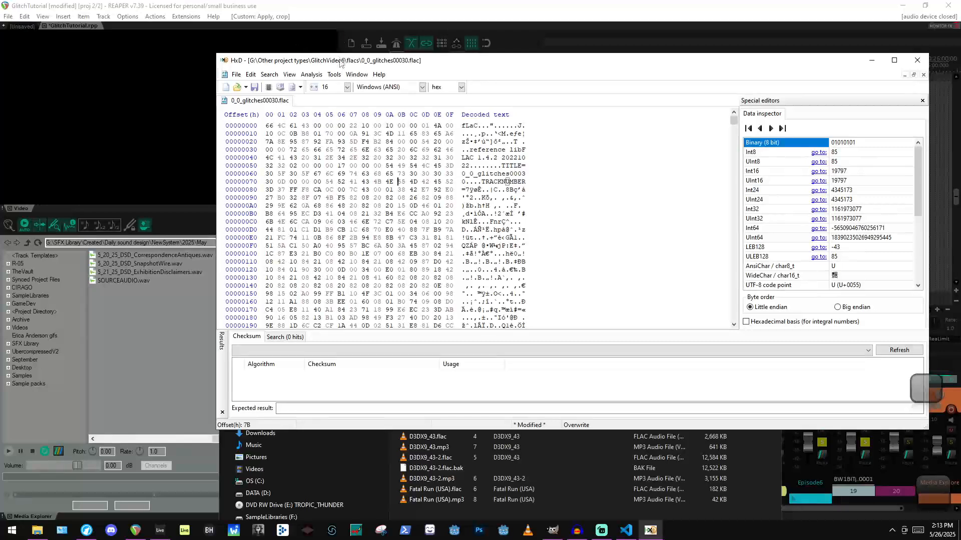
left_click_drag(339, 60, 325, 142)
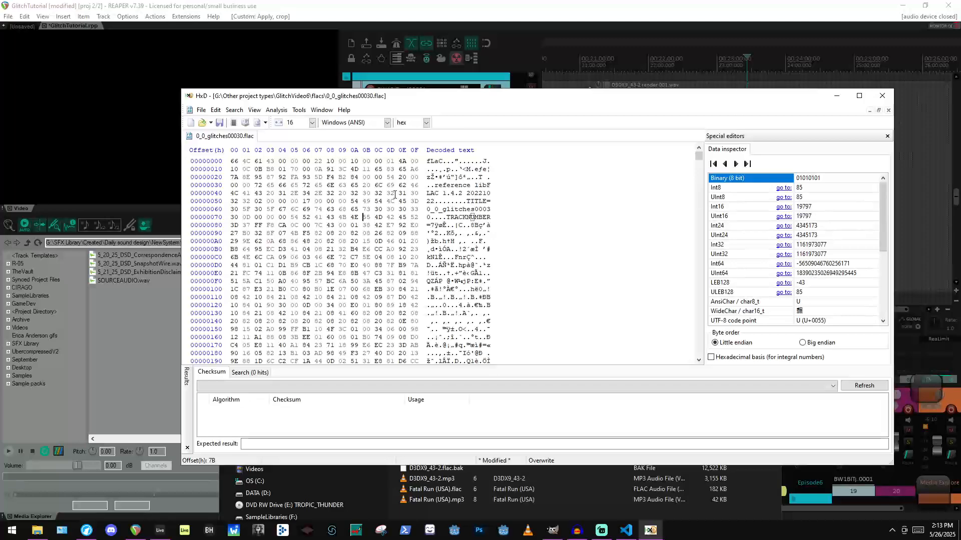
key("ctrl+s")
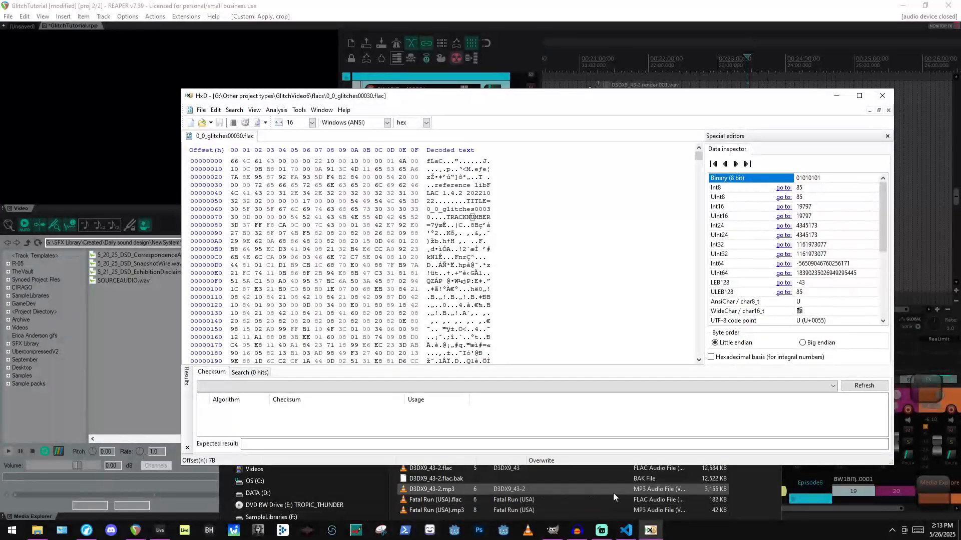
Move the HxD window clear of the flacs folder window and select D3DX9_43-2.flac in that folder.
left_click(616, 499)
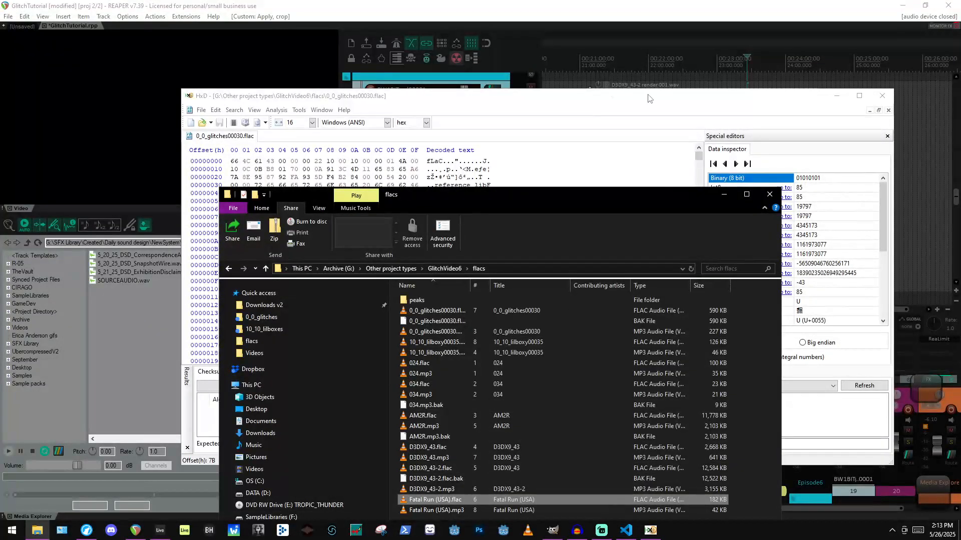
left_click_drag(648, 95, 0, 110)
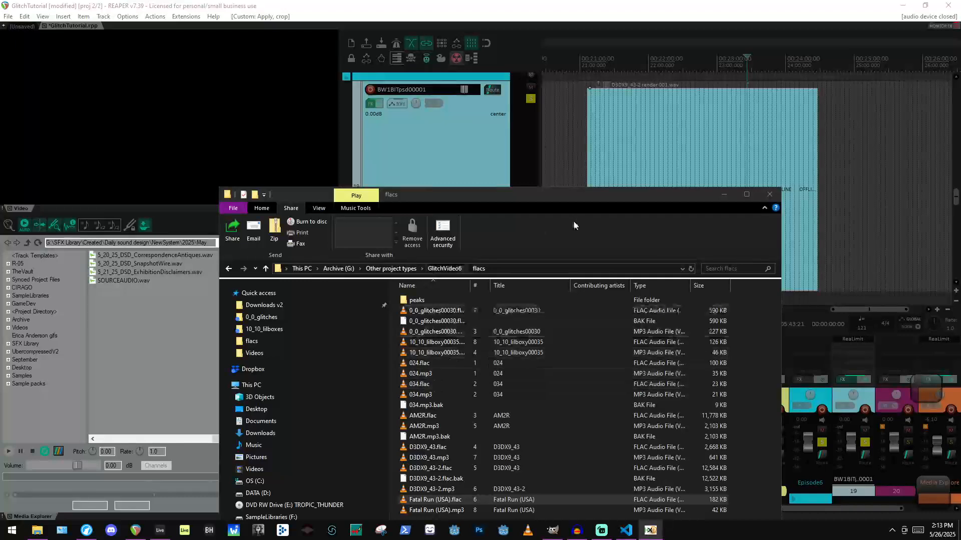
left_click(443, 511)
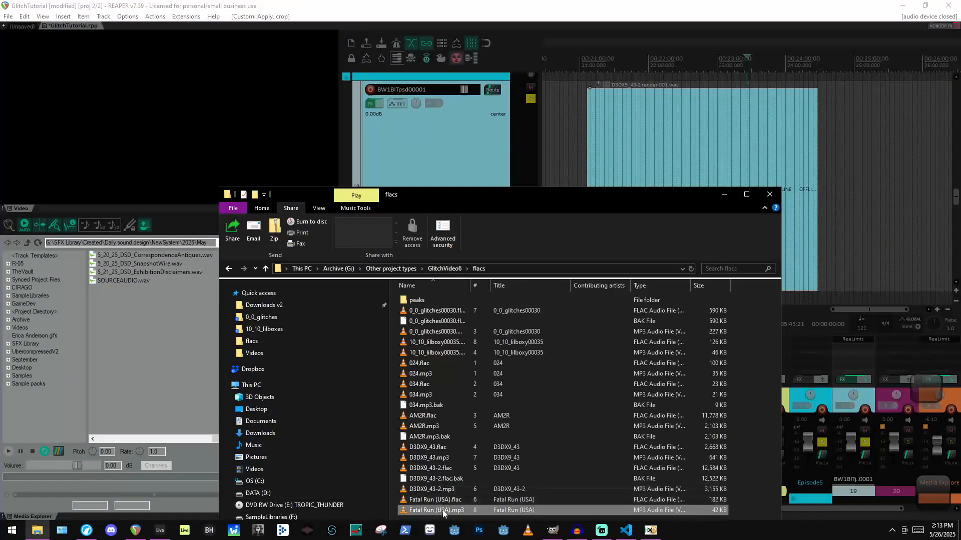
left_click(440, 469)
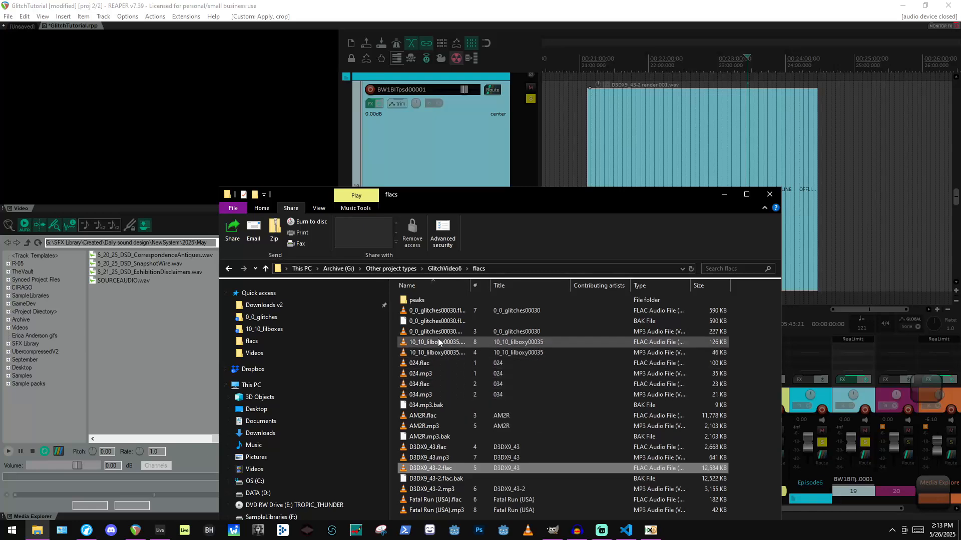
Insert 0_0_glitches00030.flac from the flacs folder onto the BW1BITpsd00001 track, after the D3DX9_43-2 render.
left_click(453, 311)
left_click_drag(437, 315, 845, 155)
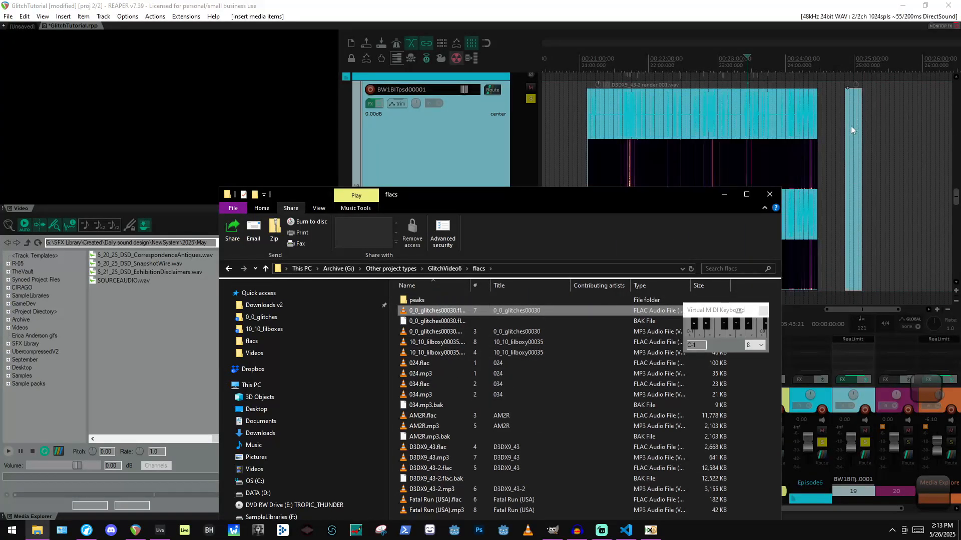
scroll(851, 126, "up", 5)
scroll(838, 160, "down", 2)
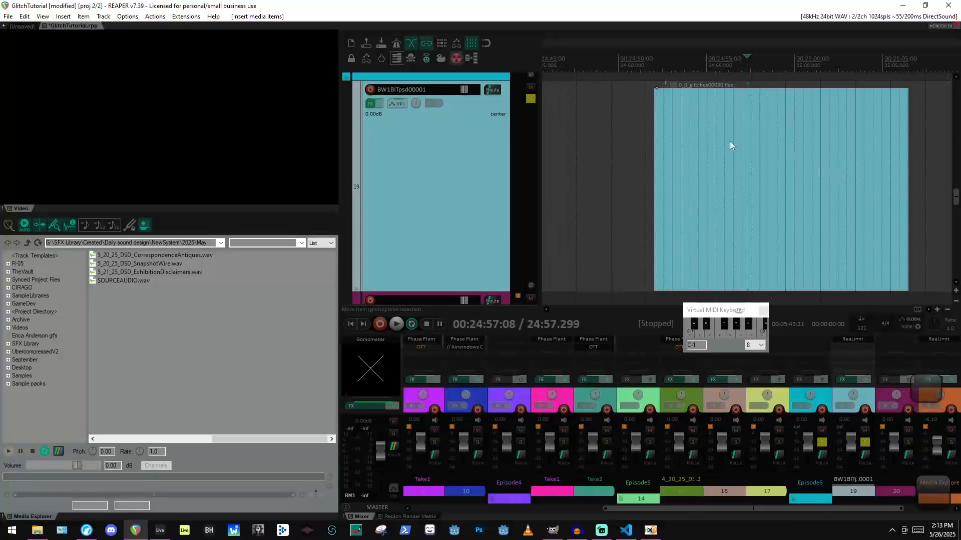
scroll(761, 145, "down", 8)
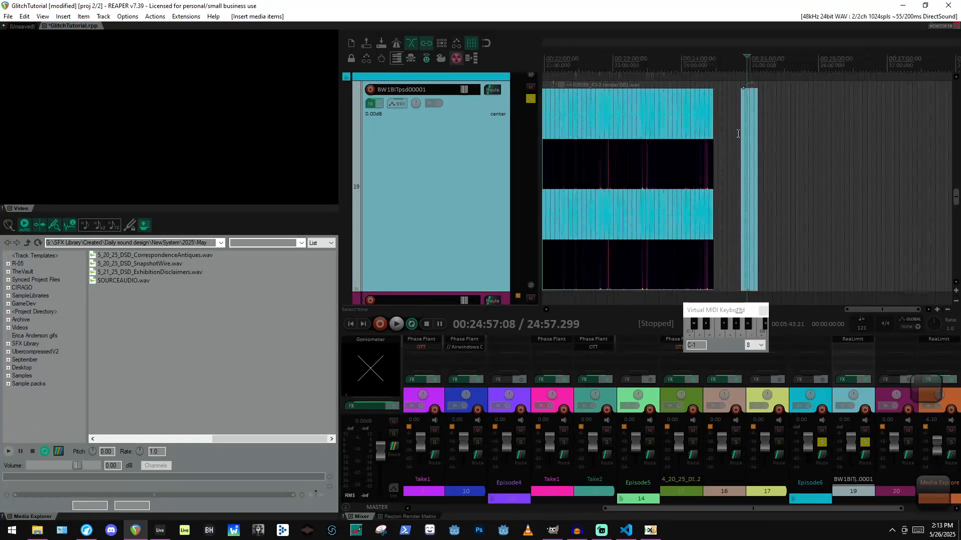
scroll(740, 130, "up", 8)
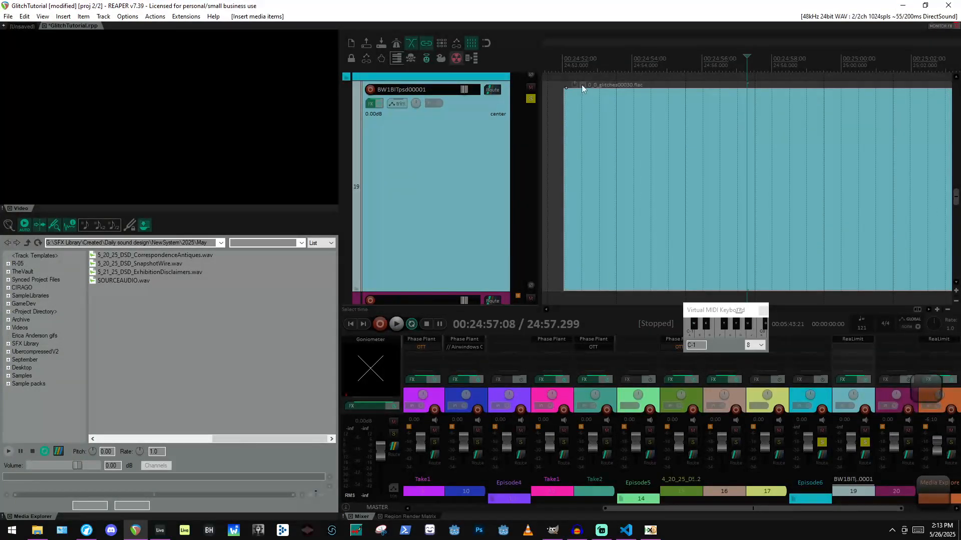
Add JS: DC Filter and ReaLimit to the 0_0_glitches00030.flac item and render the effects into a new cropped take.
left_click(582, 85)
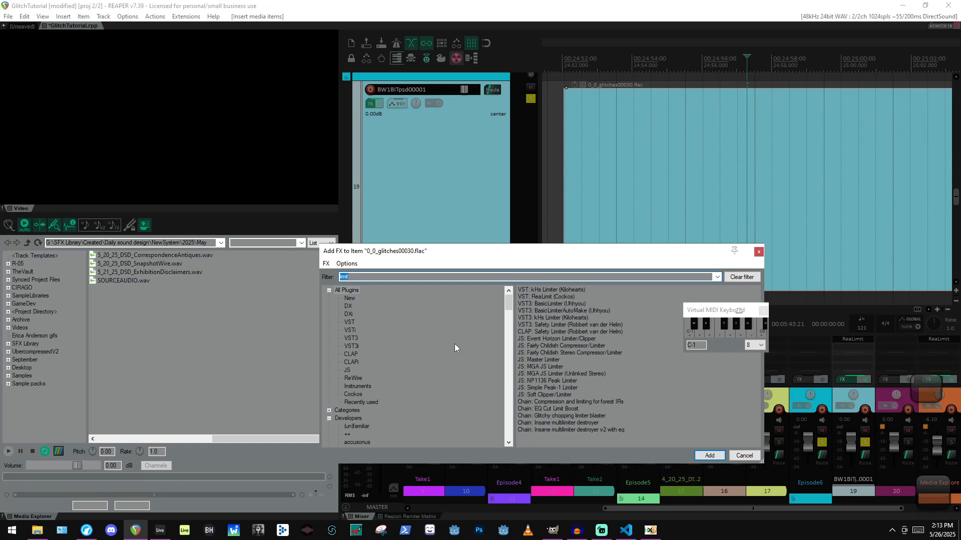
type("dc filt")
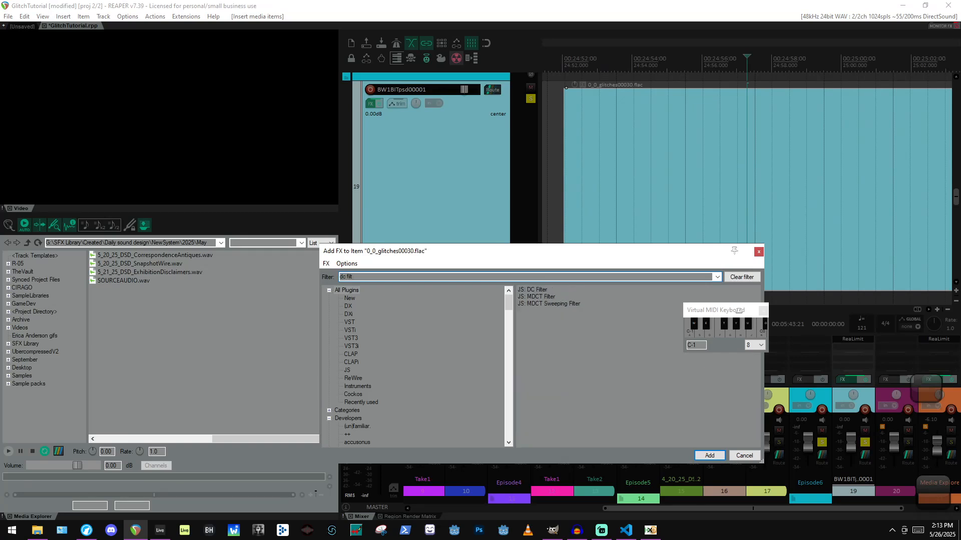
key("Return")
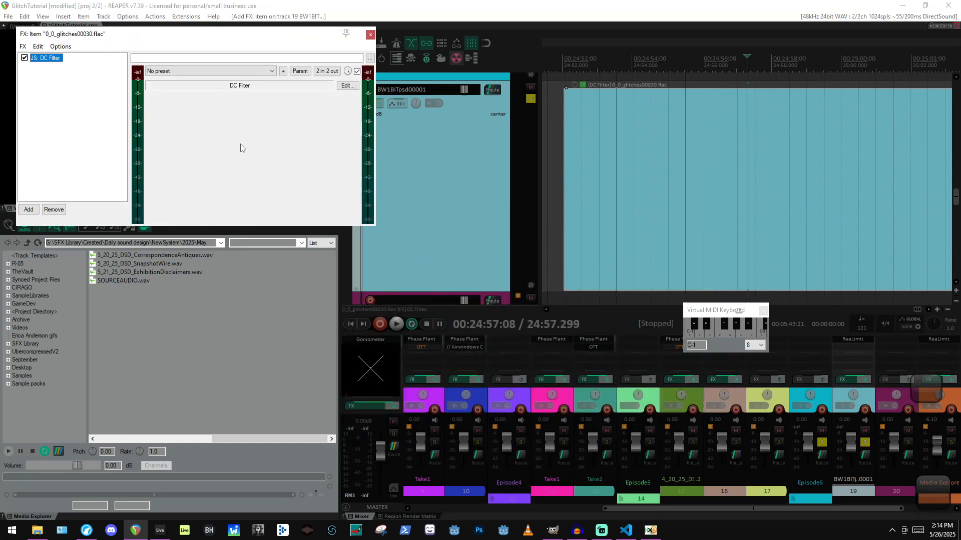
double_click(82, 112)
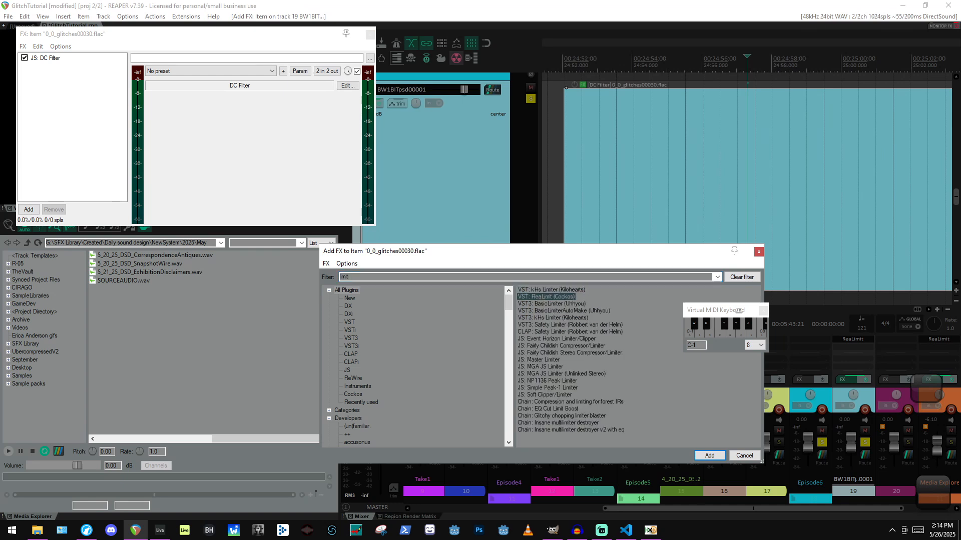
key("Return")
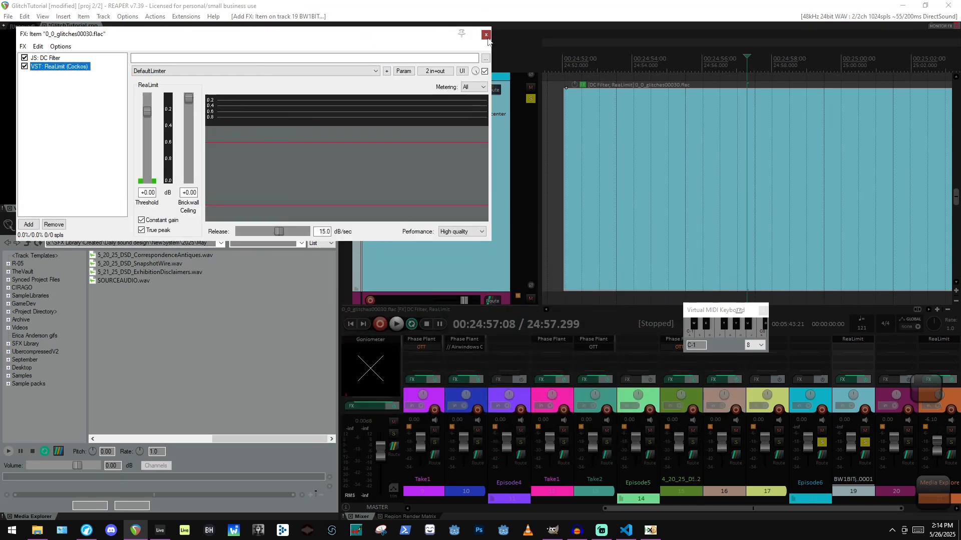
left_click(630, 148)
key("ctrl+shift+f")
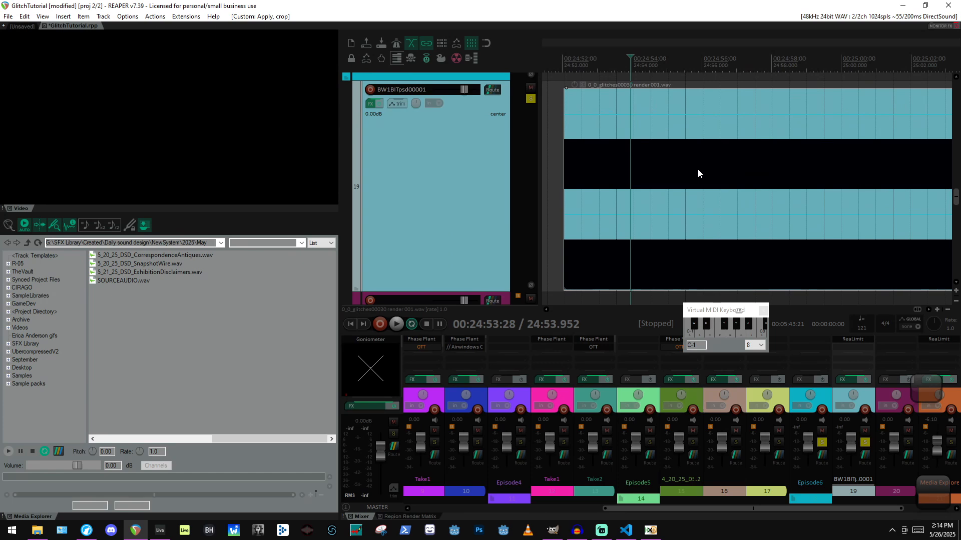
Play the rendered 0_0_glitches00030 item from about 25:00 and stop playback.
scroll(718, 234, "down", 4)
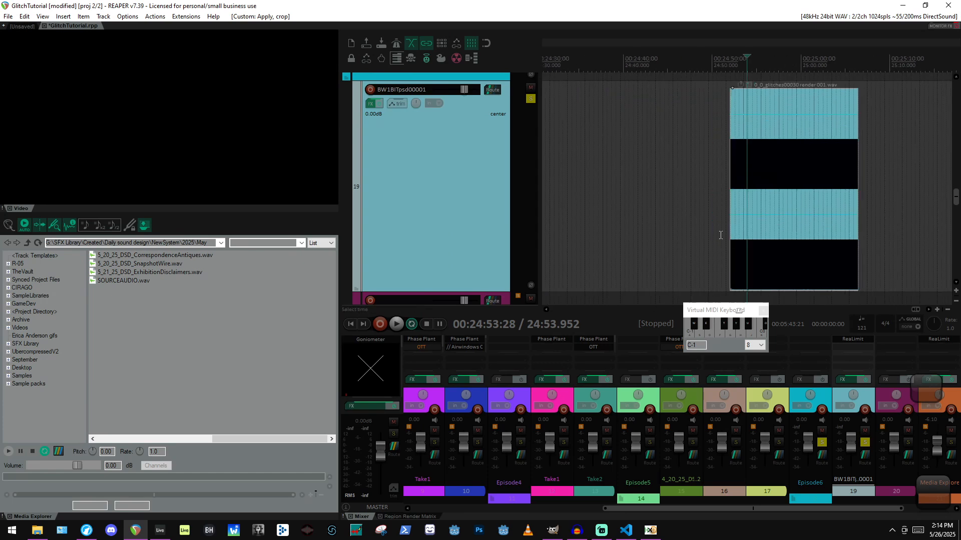
left_click(803, 160)
key("space")
scroll(825, 150, "up", 7)
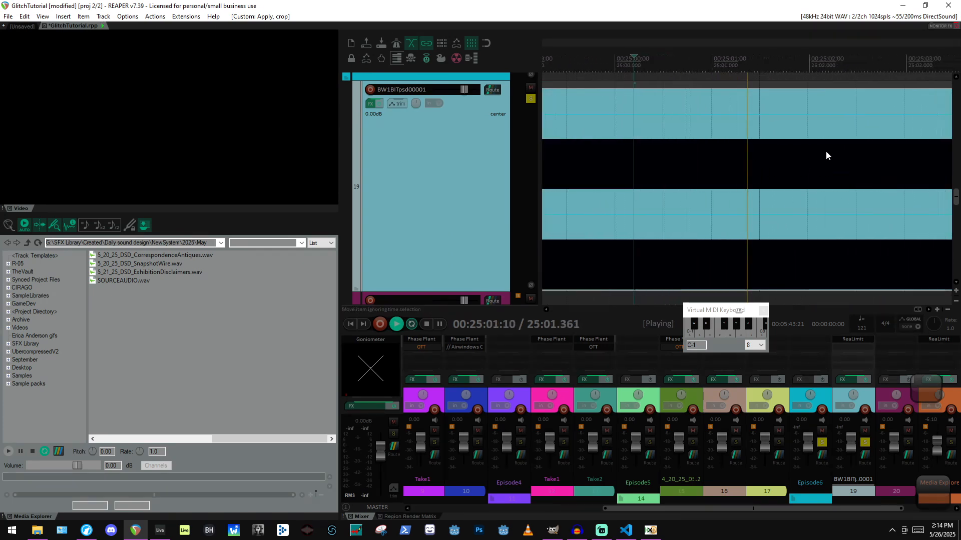
scroll(825, 151, "down", 6)
key("space")
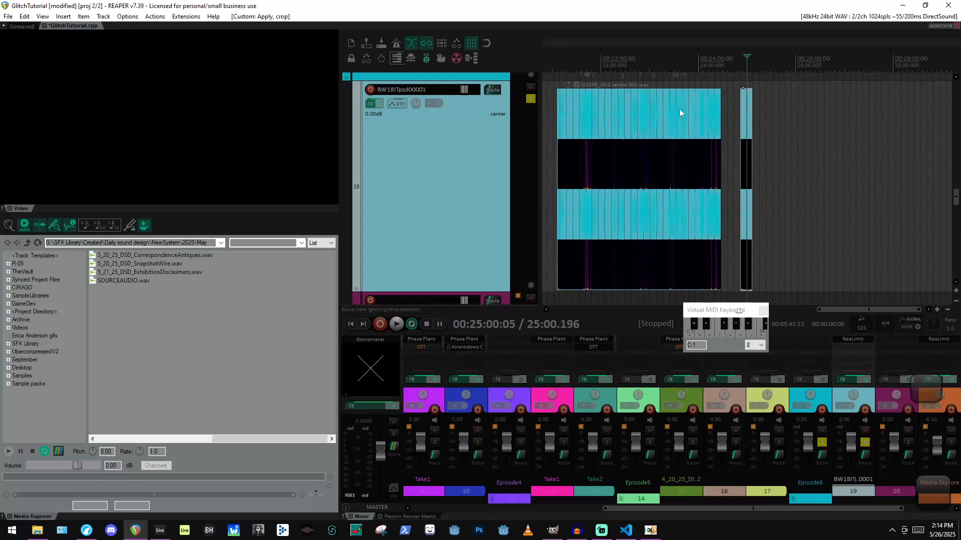
Compare the D3DX9_43-2 render with the AM2R.flac and AM2R.mp3 items earlier on the track.
left_click(644, 136)
scroll(672, 133, "down", 3)
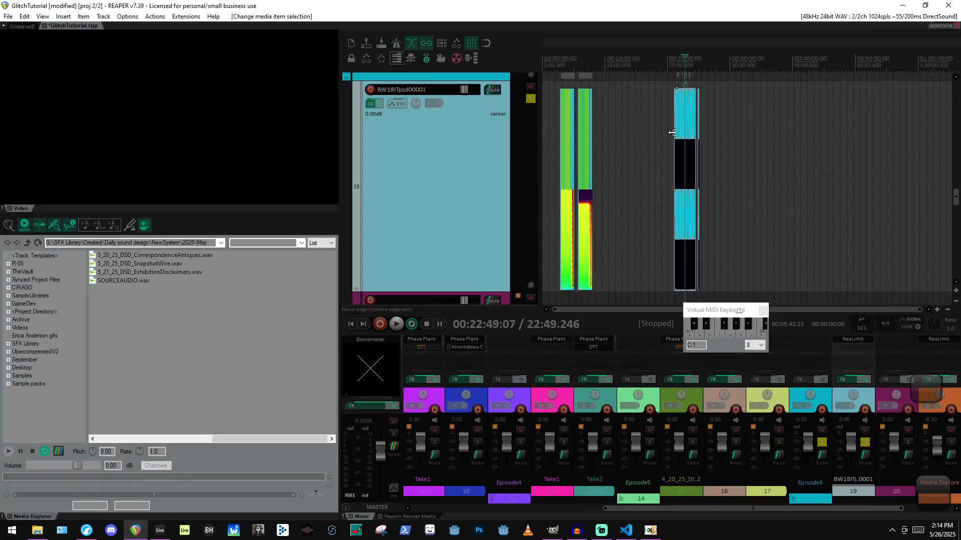
left_click(587, 152)
scroll(583, 160, "up", 3)
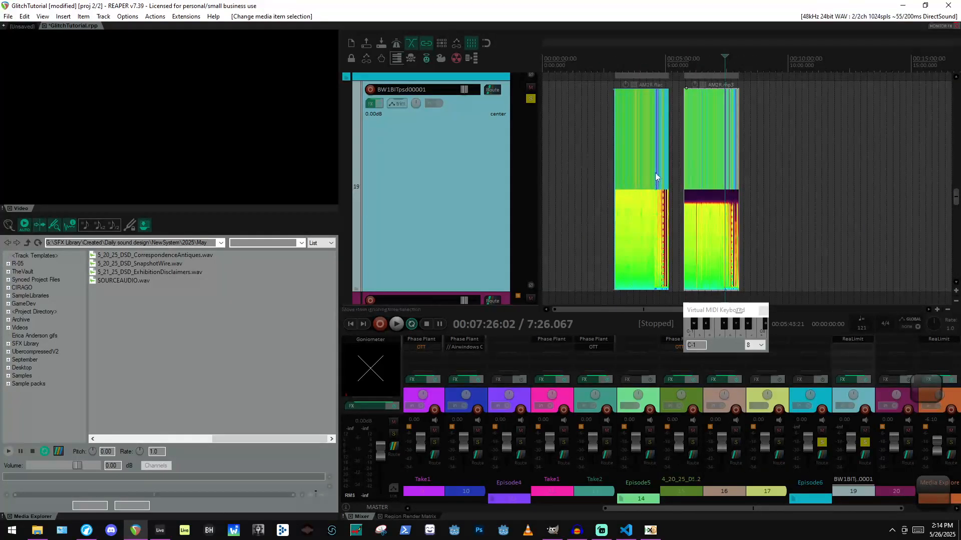
scroll(666, 175, "up", 3)
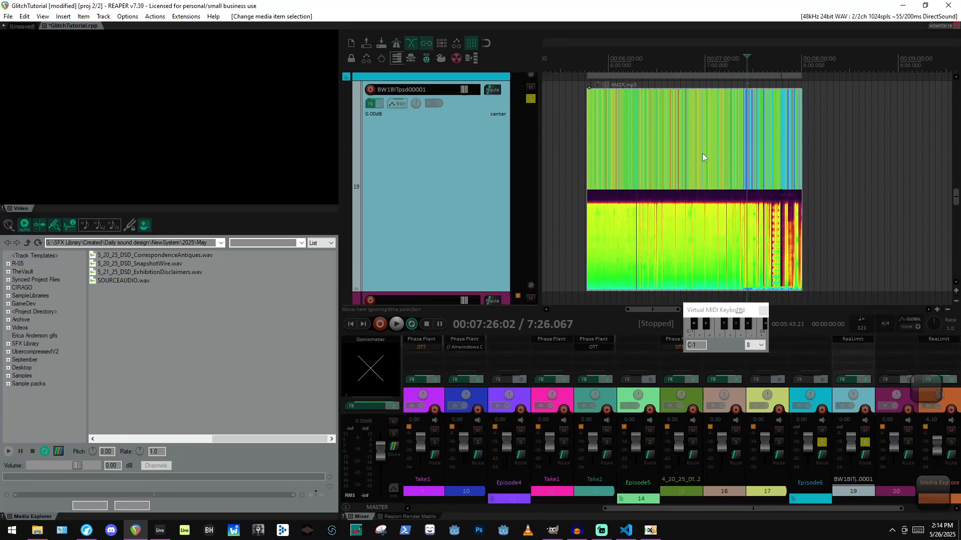
scroll(622, 149, "down", 5)
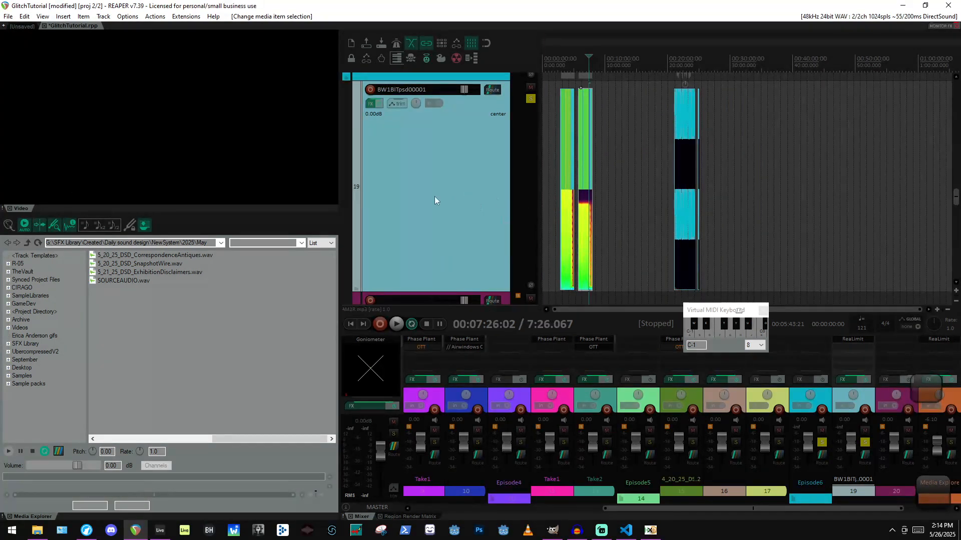
Bring up the flacs folder window, move it clear of the timeline and sort its files by type in descending order.
left_click(37, 531)
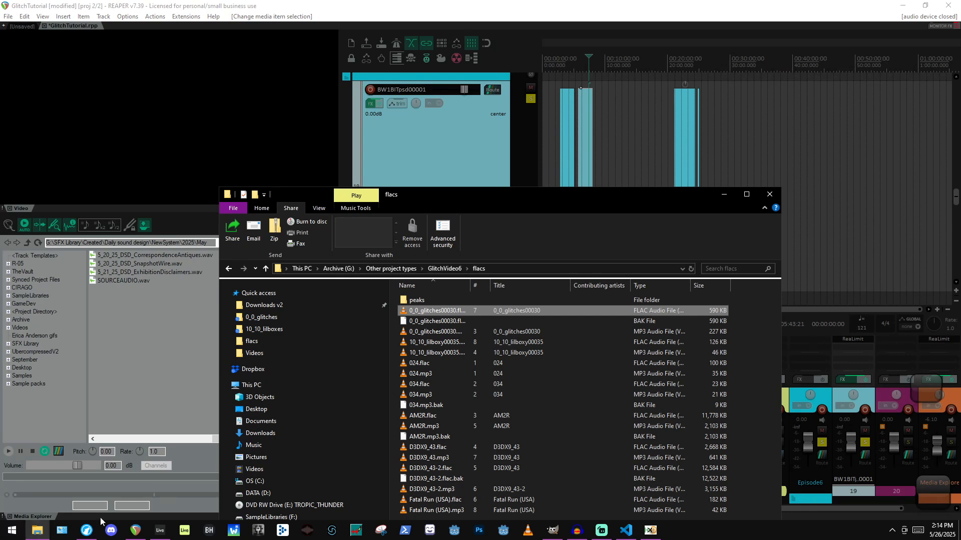
left_click_drag(465, 187, 234, 72)
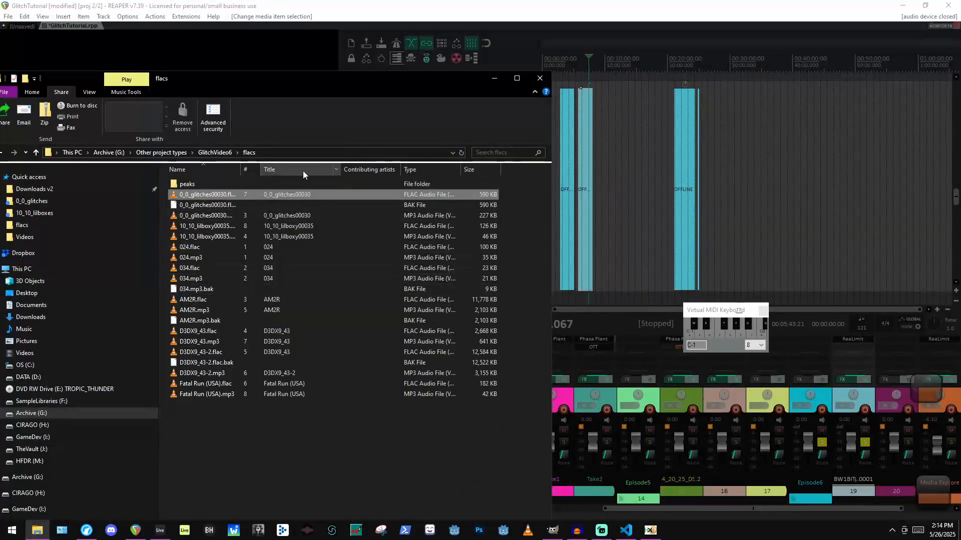
left_click(434, 171)
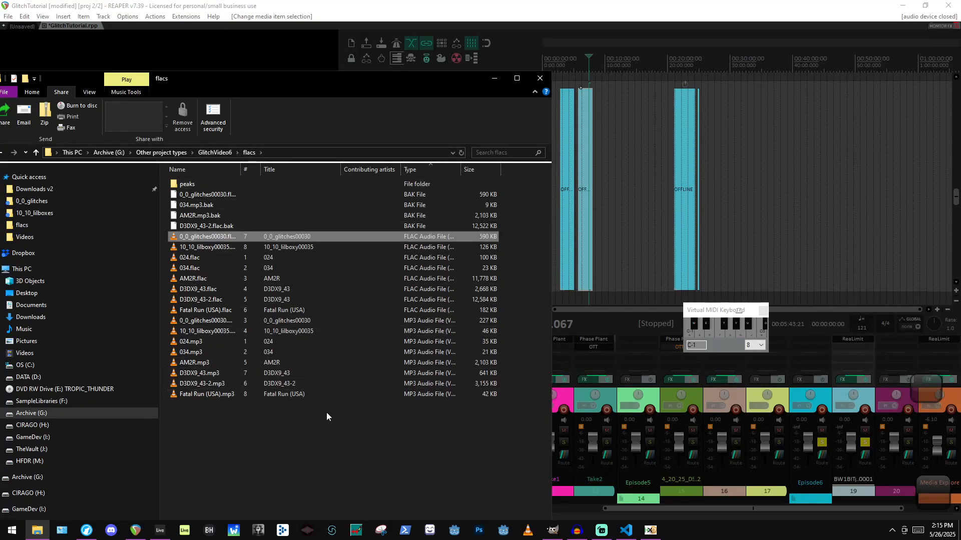
left_click(324, 394, "shift")
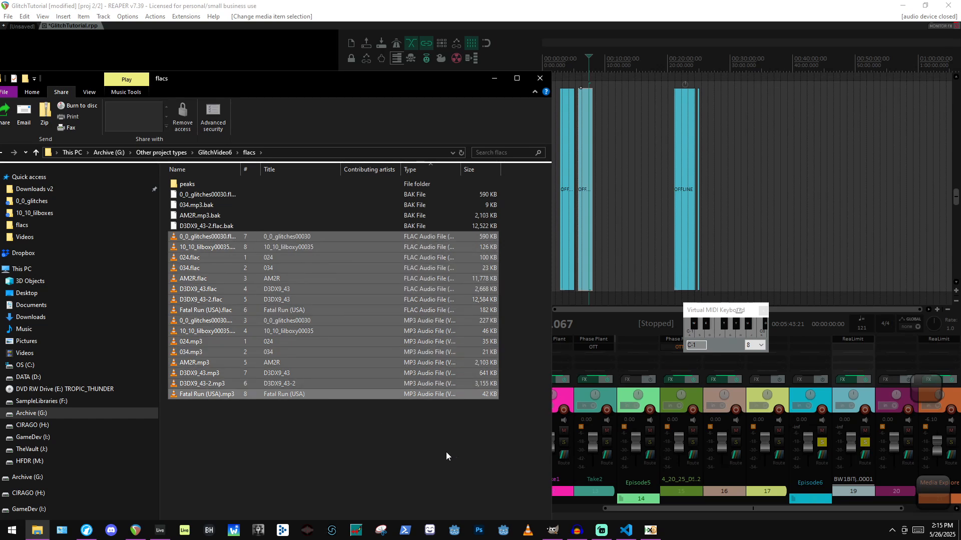
left_click(312, 439)
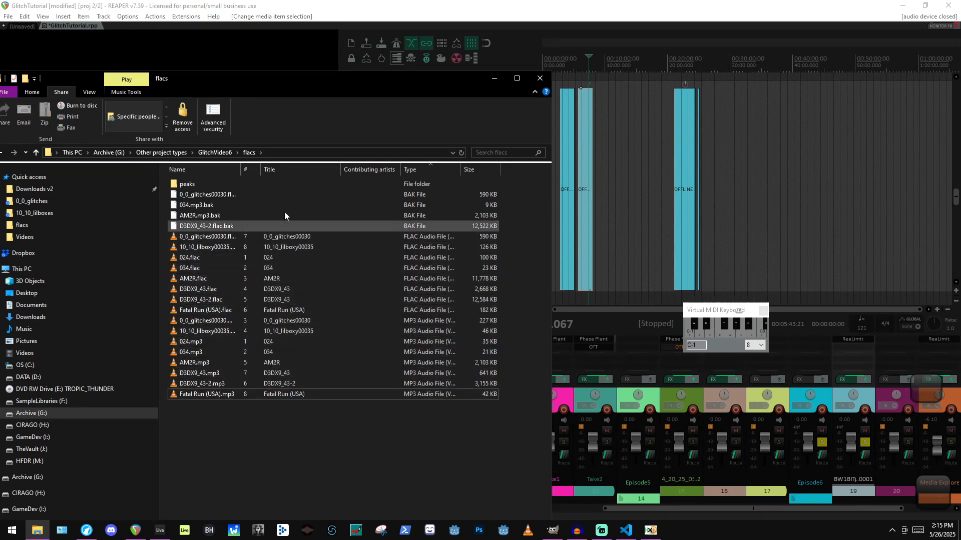
left_click(422, 172)
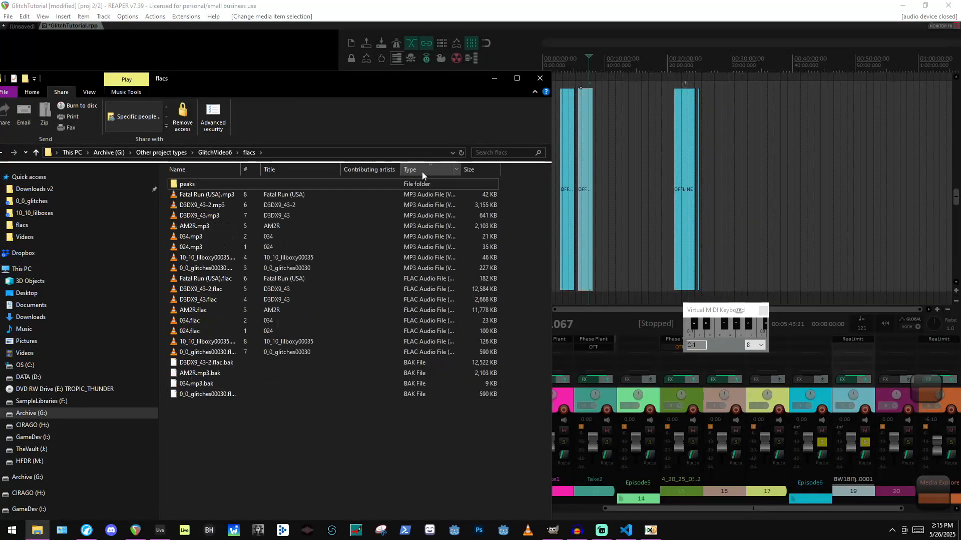
Insert all MP3 files from the flacs folder, Fatal Run (USA).mp3 through the 0_0_glitches00030 MP3, onto the BW1BITpsd00001 track.
left_click(418, 195)
left_click(416, 268, "shift")
left_click_drag(415, 268, 706, 174)
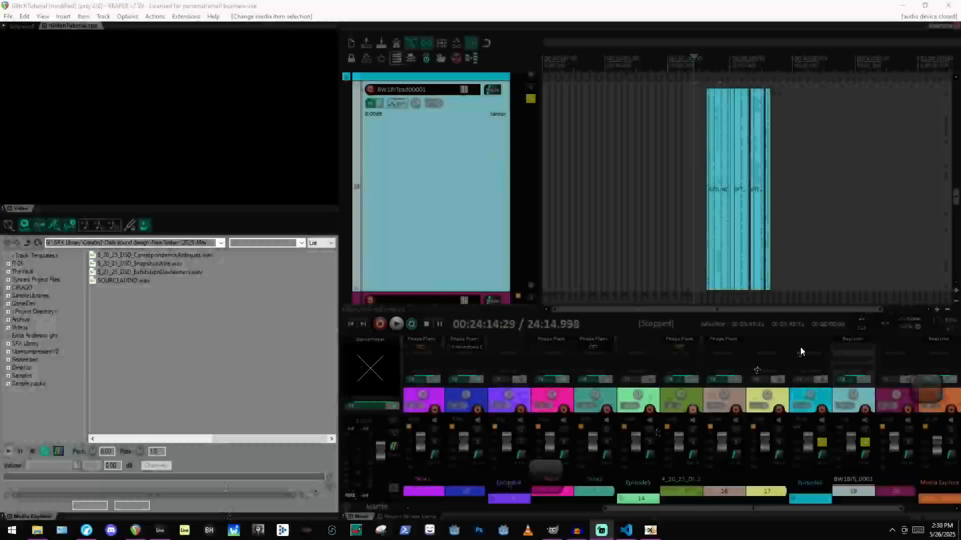
Select the group of MP3 items on the BW1BITpsd00001 track and open the dynamic split settings for them.
left_click_drag(759, 195, 608, 183)
left_click_drag(730, 159, 602, 168)
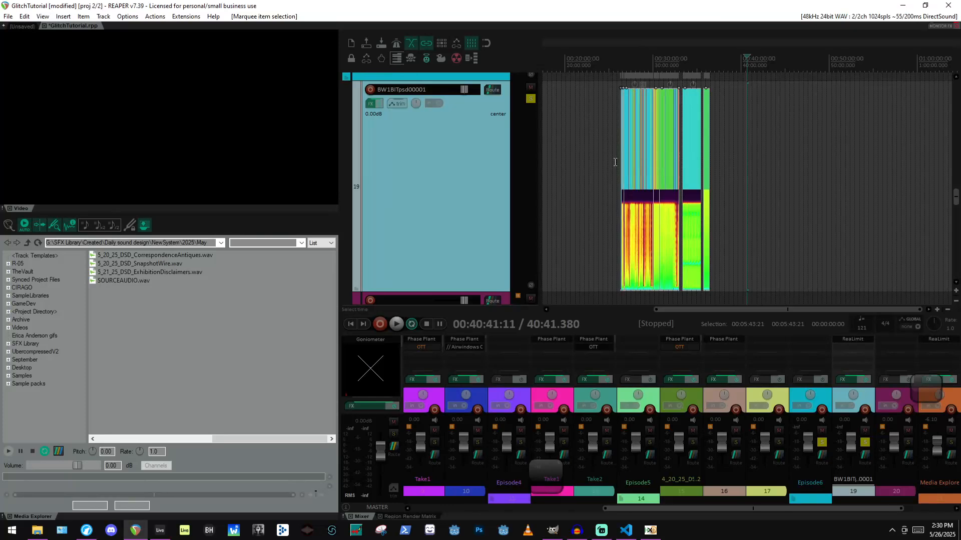
key("d")
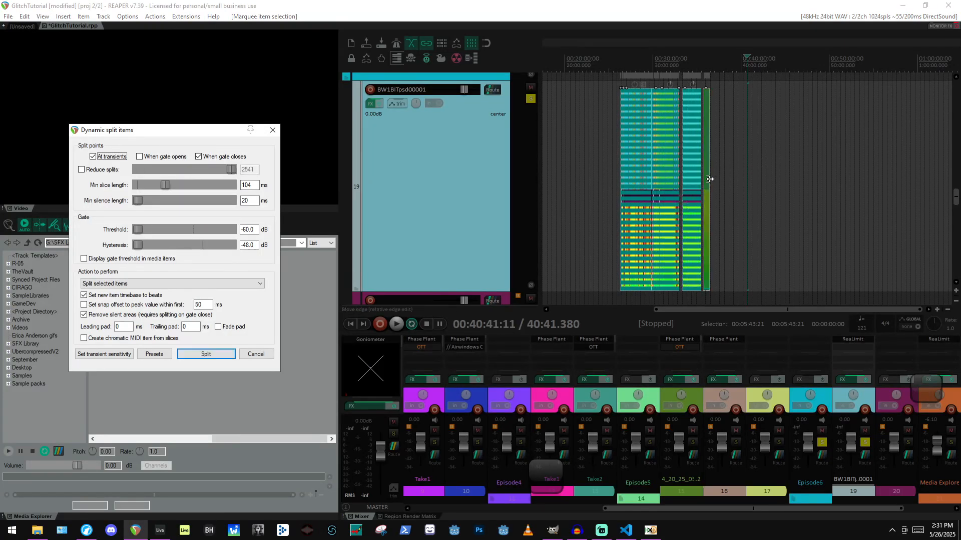
Examine the proposed dynamic split points across the selected items, especially AM2R.mp3 around 31:29, with the split dialog moved aside.
scroll(686, 185, "up", 5)
scroll(620, 181, "down", 2)
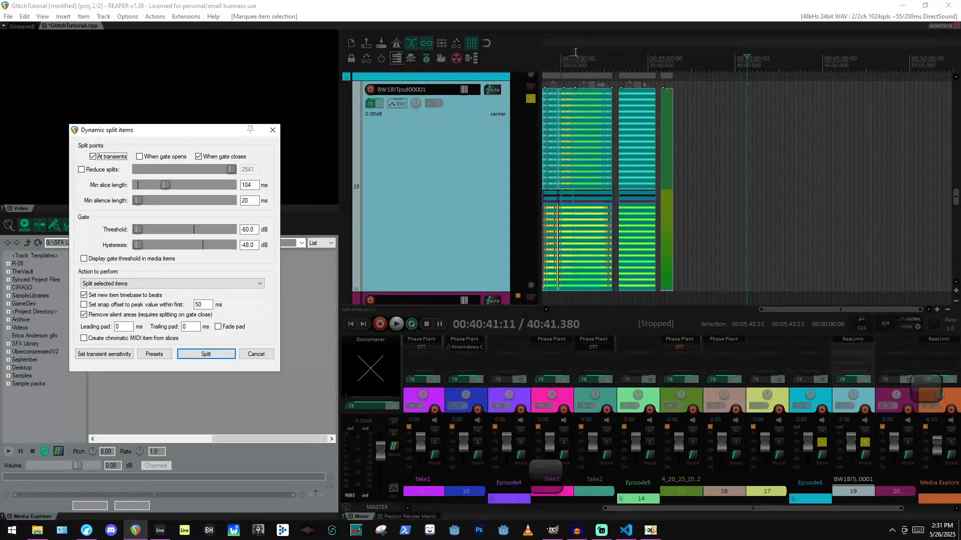
scroll(626, 150, "down", 3)
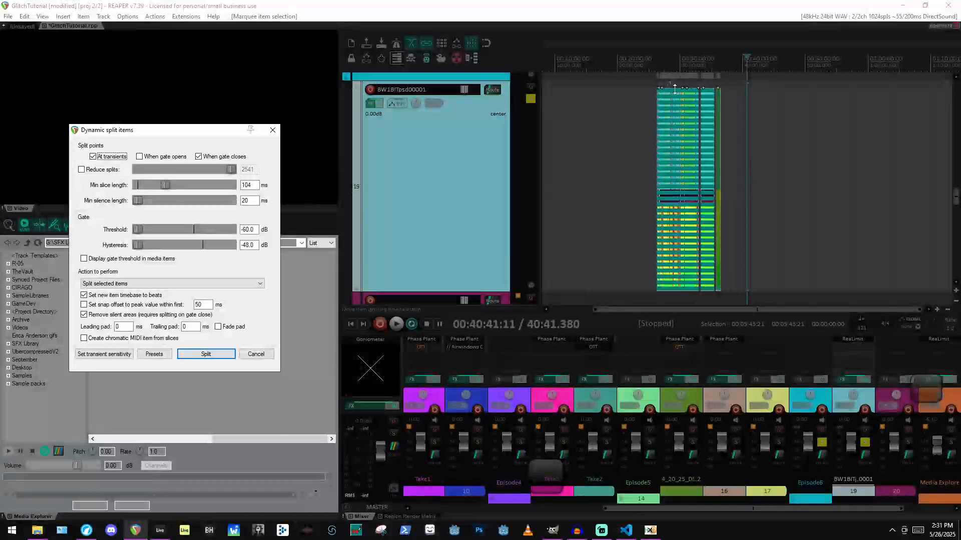
scroll(665, 112, "up", 3)
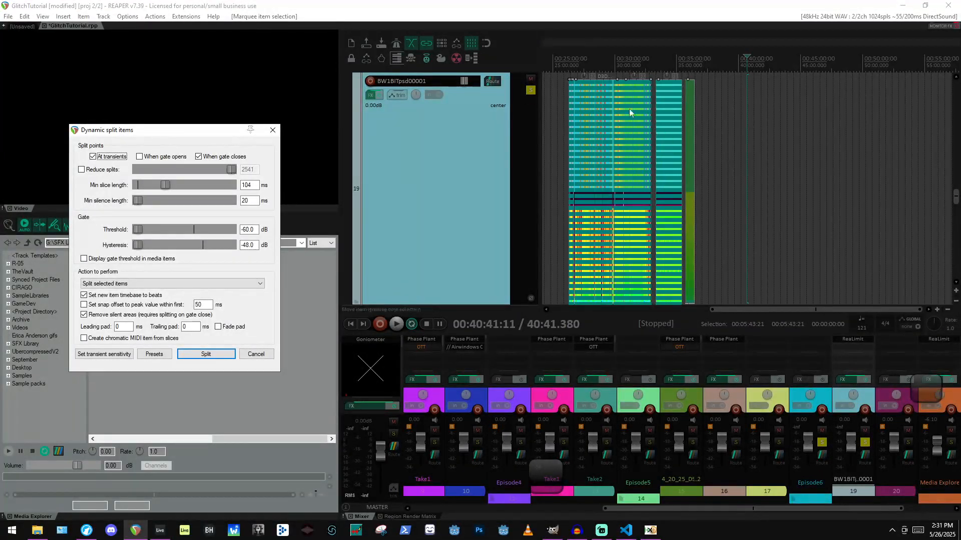
left_click(634, 59)
scroll(654, 106, "up", 4)
scroll(654, 108, "up", 2)
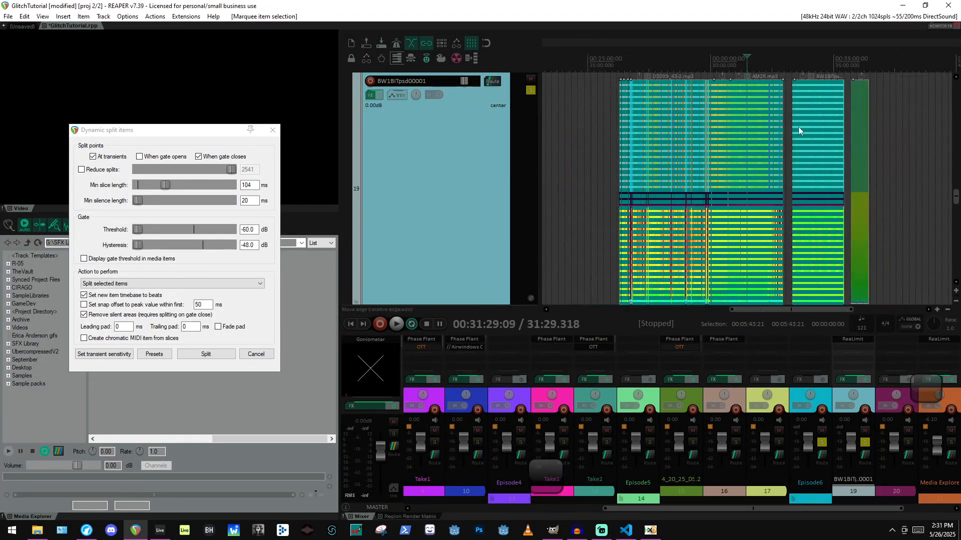
scroll(816, 96, "down", 2)
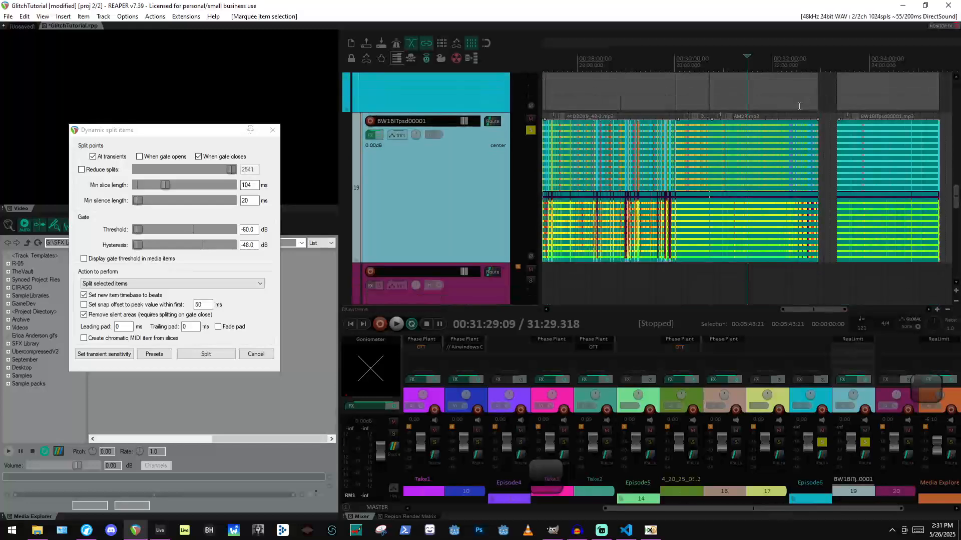
scroll(700, 141, "down", 4)
scroll(790, 157, "up", 3)
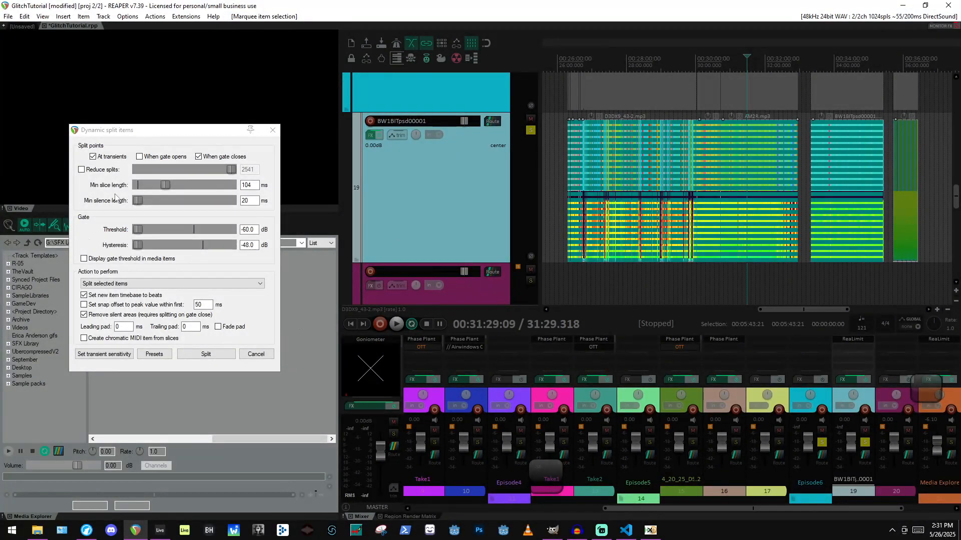
left_click_drag(134, 131, 233, 97)
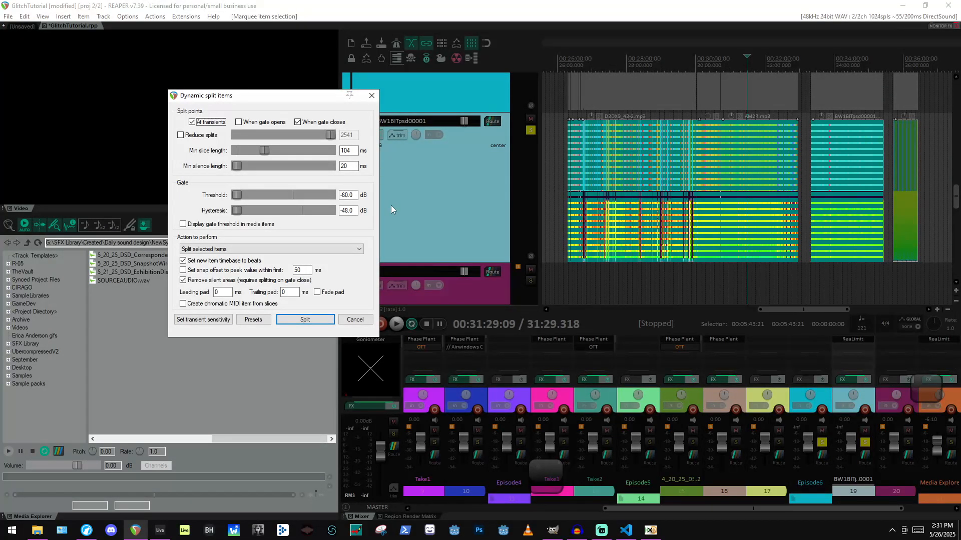
scroll(717, 154, "up", 5)
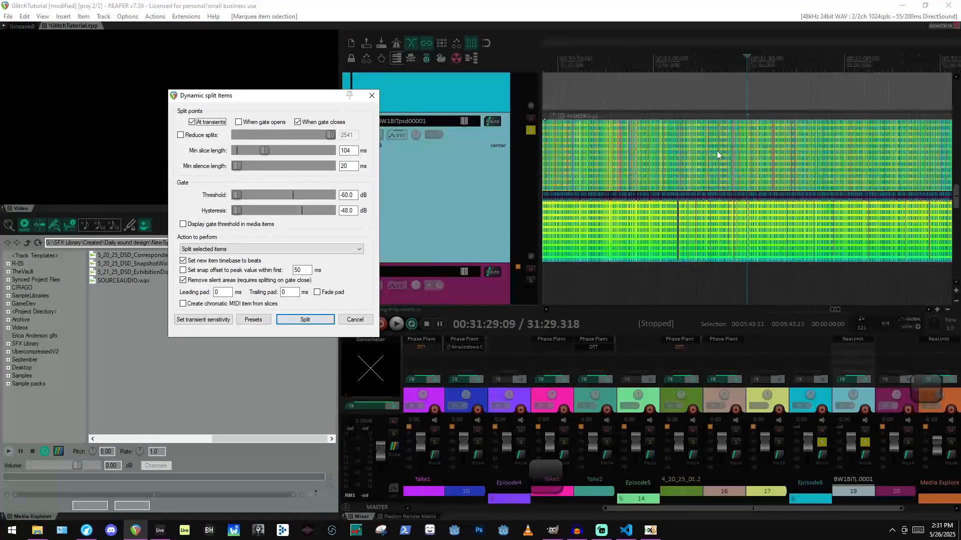
scroll(716, 151, "up", 5)
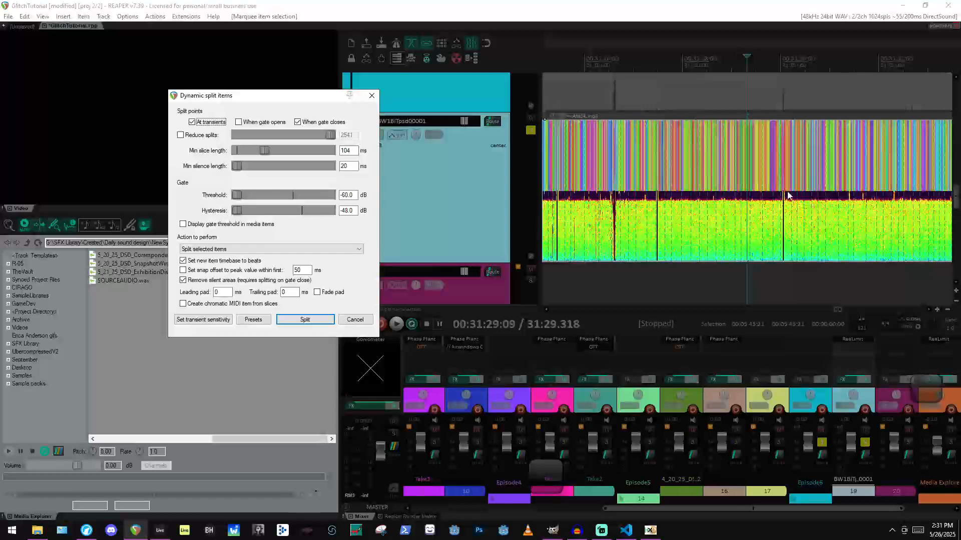
Examine the proposed dynamic split points in D3DX9_43-2.mp3 around 27:20, including its spectral view.
scroll(690, 198, "down", 2)
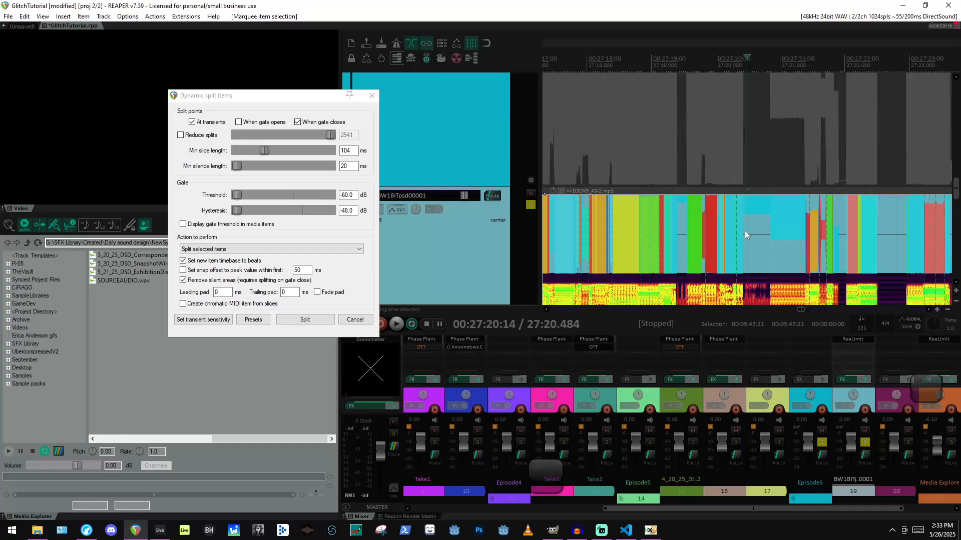
scroll(721, 213, "up", 3)
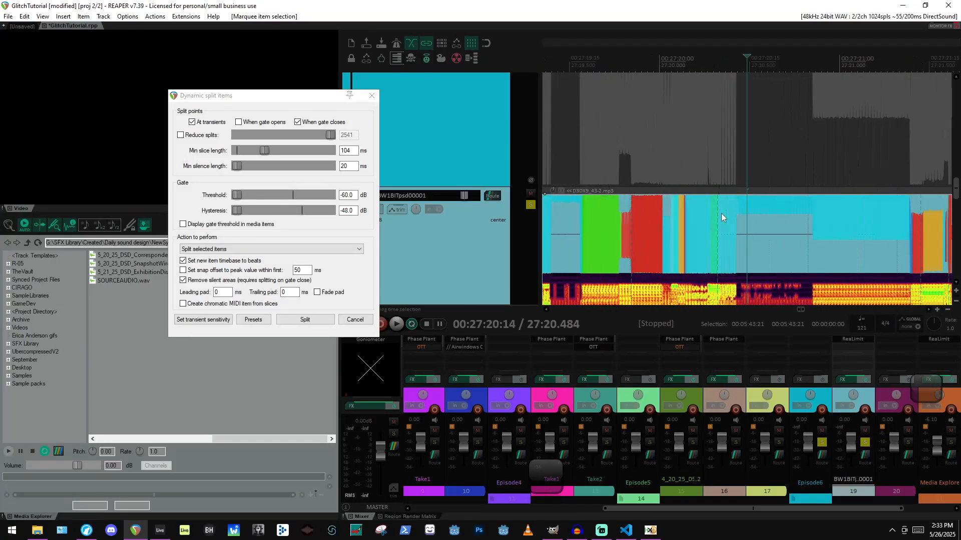
scroll(737, 236, "down", 5)
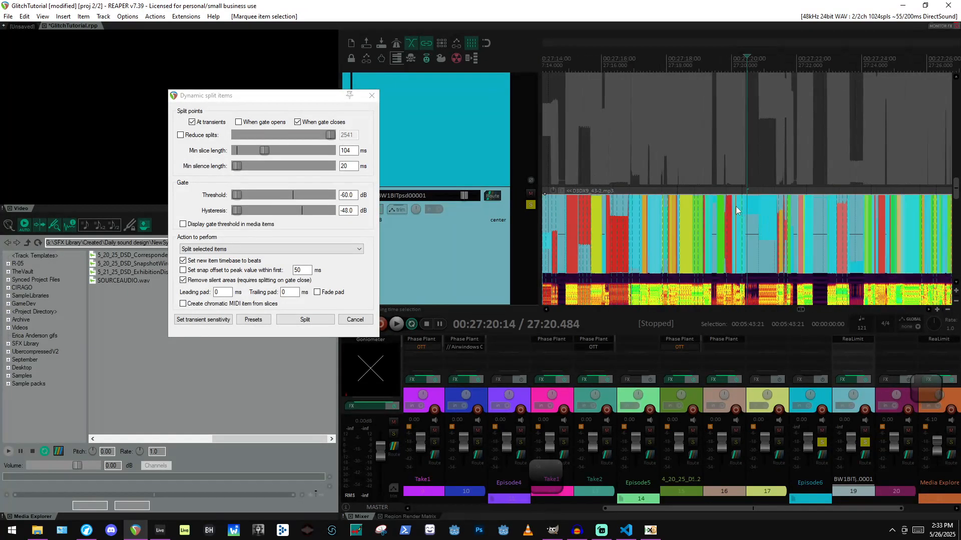
scroll(467, 148, "down", 2)
scroll(486, 163, "up", 2)
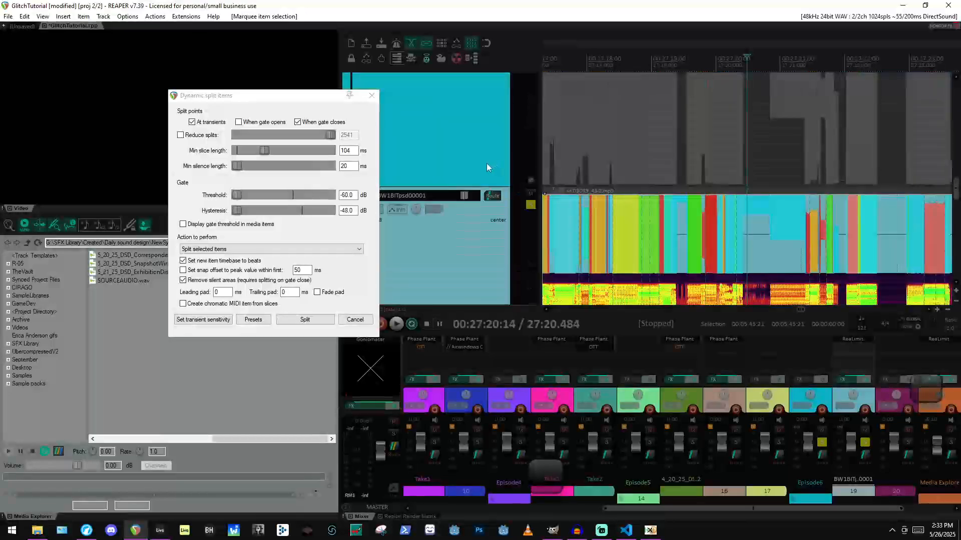
scroll(481, 171, "down", 1)
scroll(481, 174, "down", 1)
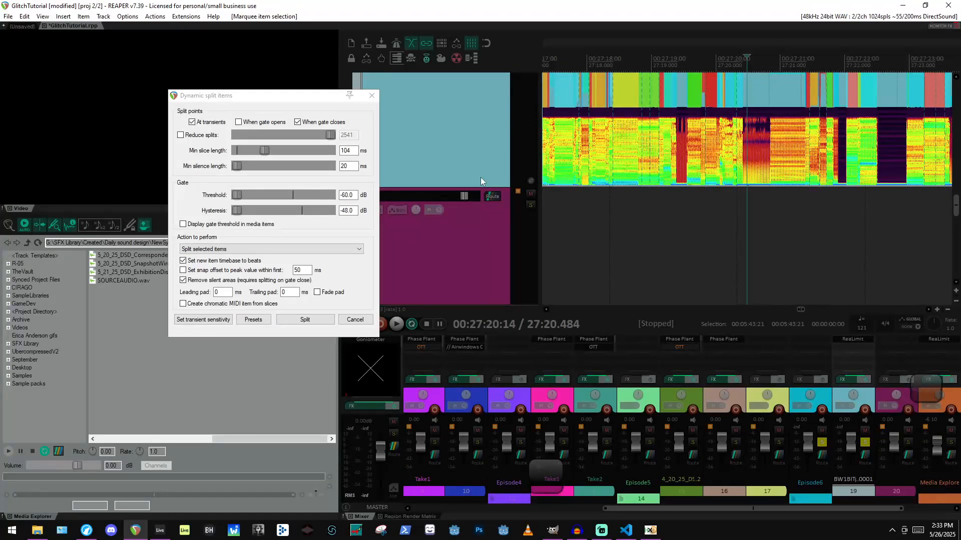
Set the minimum slice length for the dynamic split to 100 ms.
mouse_move(261, 149)
left_mouse_down()
mouse_move(239, 153)
mouse_move(275, 151)
mouse_move(266, 152)
left_mouse_up()
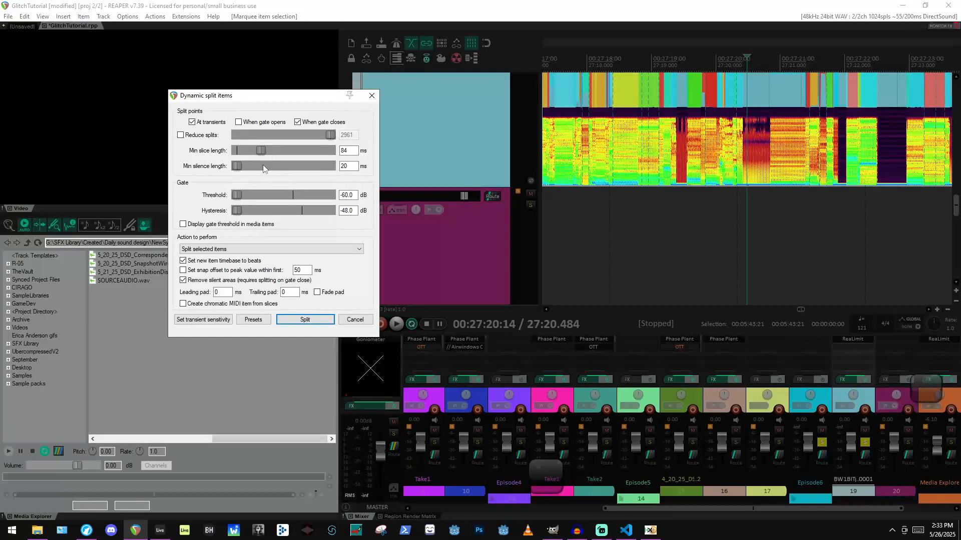
scroll(706, 163, "down", 5)
scroll(718, 152, "down", 3)
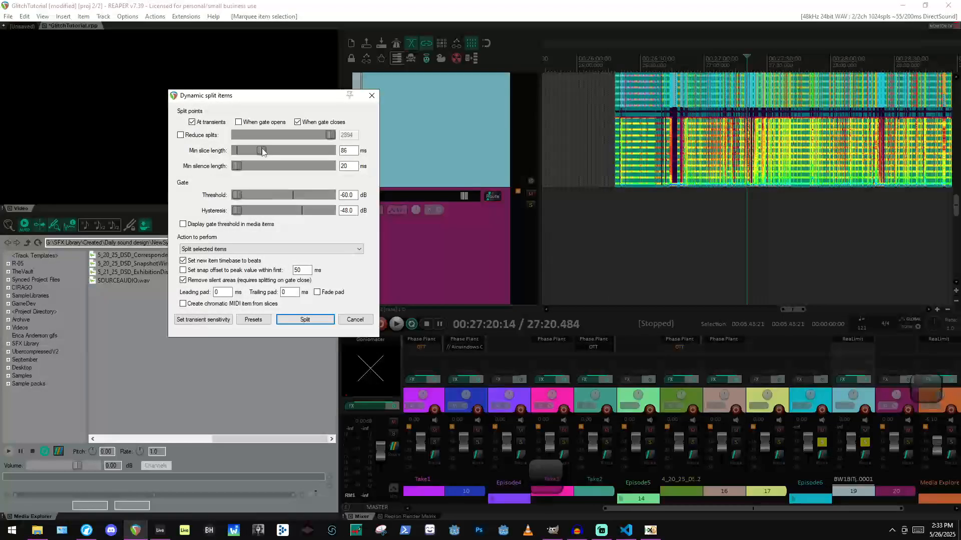
left_click_drag(262, 151, 264, 152)
scroll(750, 160, "up", 3)
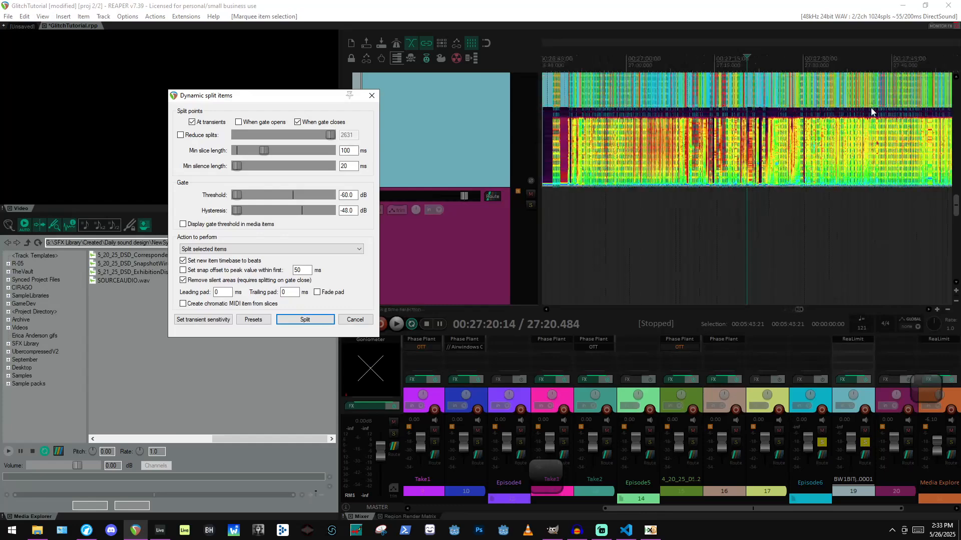
Audition D3DX9_43-2.mp3 around 27:20 and 27:26 and compare the sound with the proposed split points.
left_click(743, 150)
key("space")
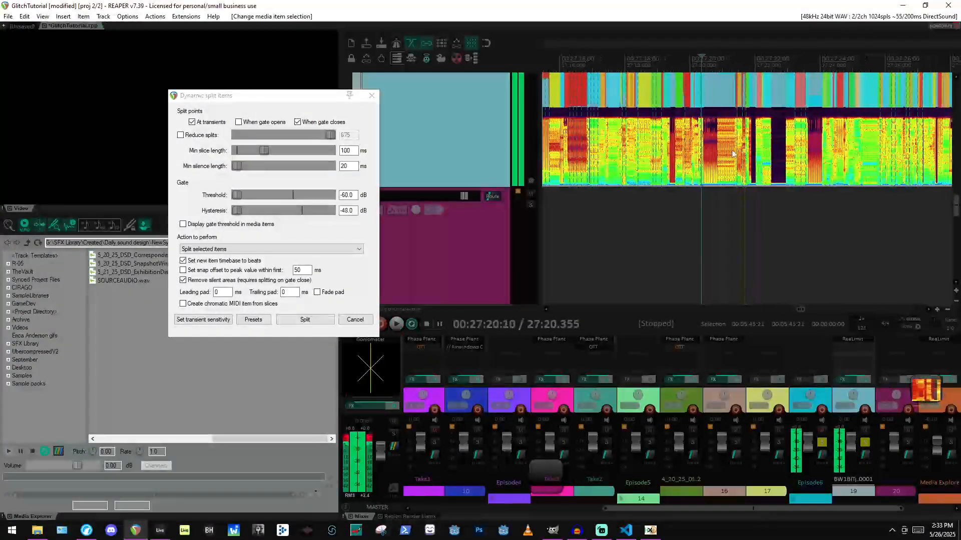
key("space")
scroll(708, 146, "up", 2)
scroll(941, 159, "down", 2)
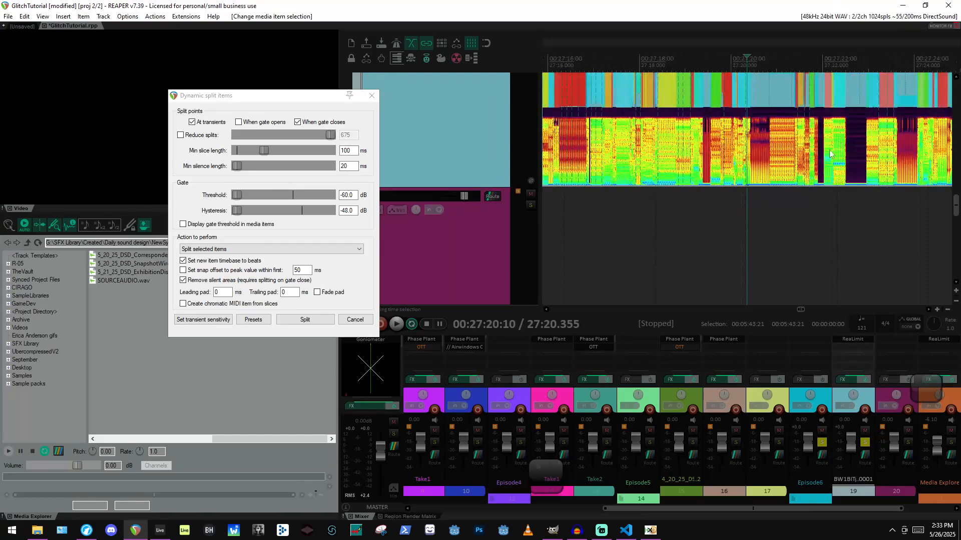
scroll(638, 146, "down", 3)
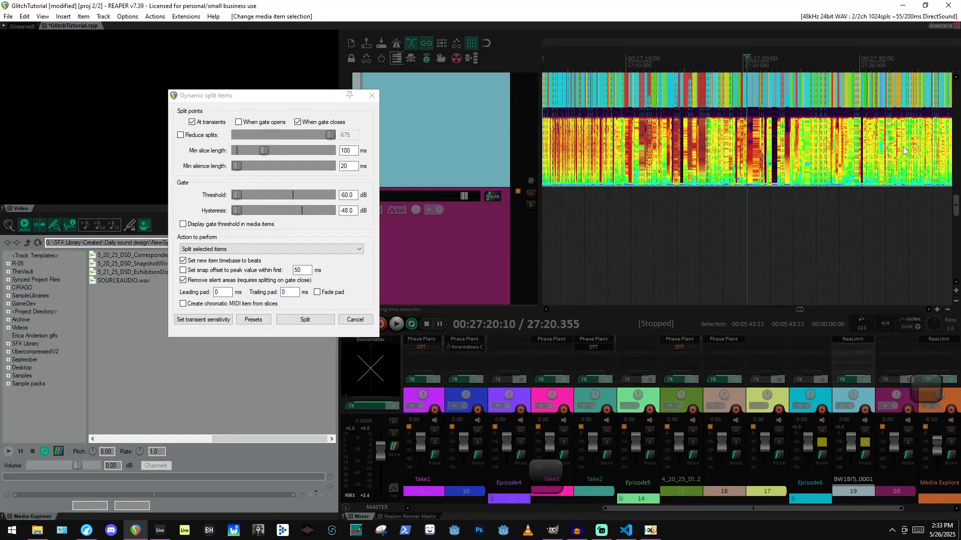
left_click(817, 137)
scroll(818, 138, "up", 2)
key("space")
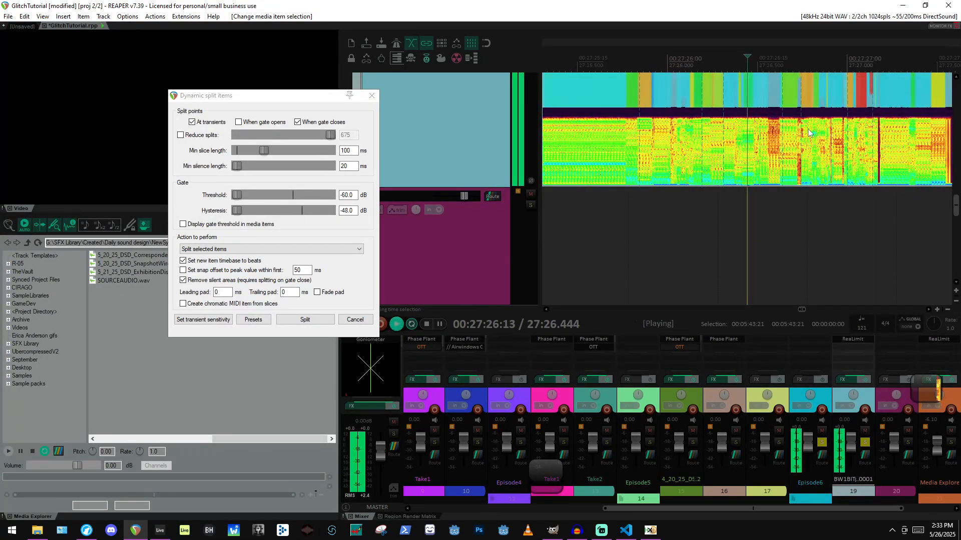
key("space")
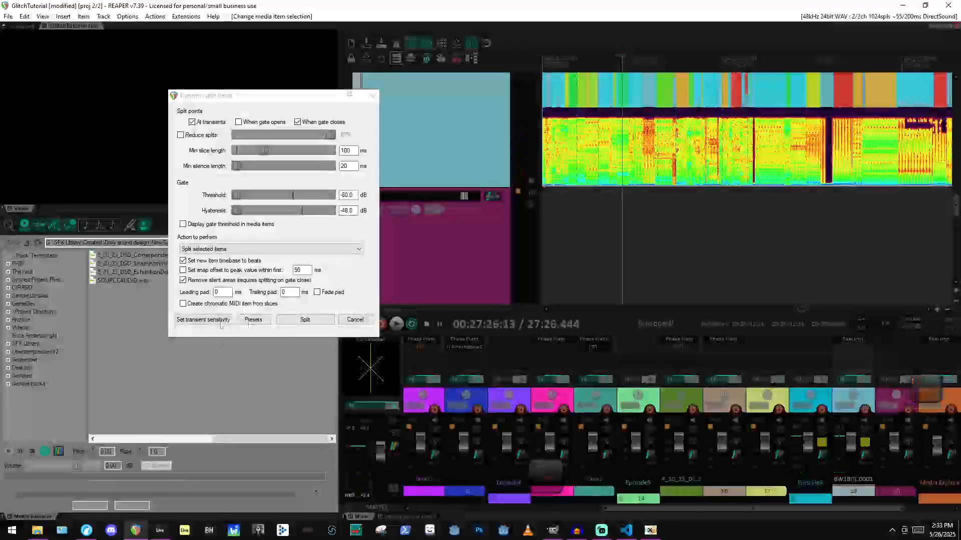
Set the minimum slice length to 74 ms and reselect the whole group of MP3 items.
left_click_drag(256, 148, 254, 152)
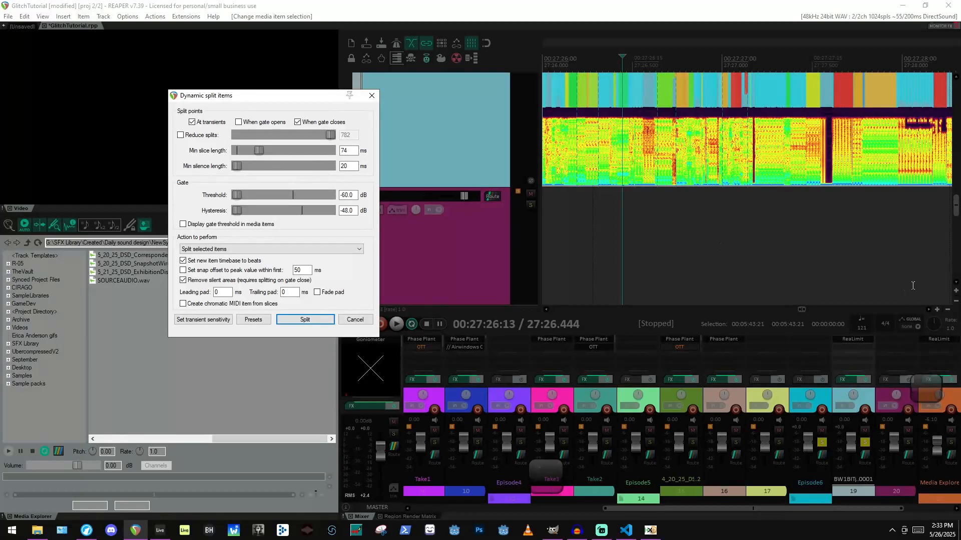
scroll(843, 254, "down", 12)
scroll(831, 136, "up", 2)
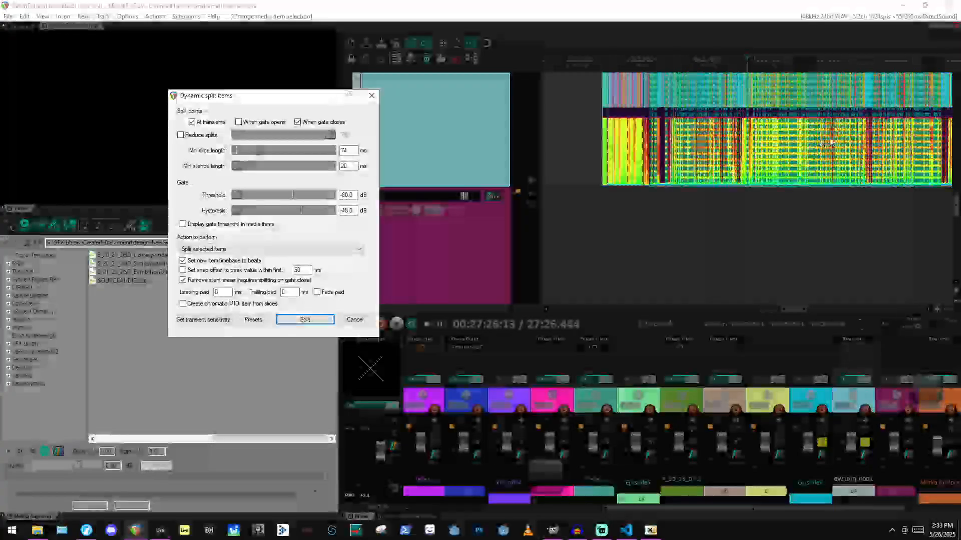
scroll(828, 144, "down", 5)
key("Return")
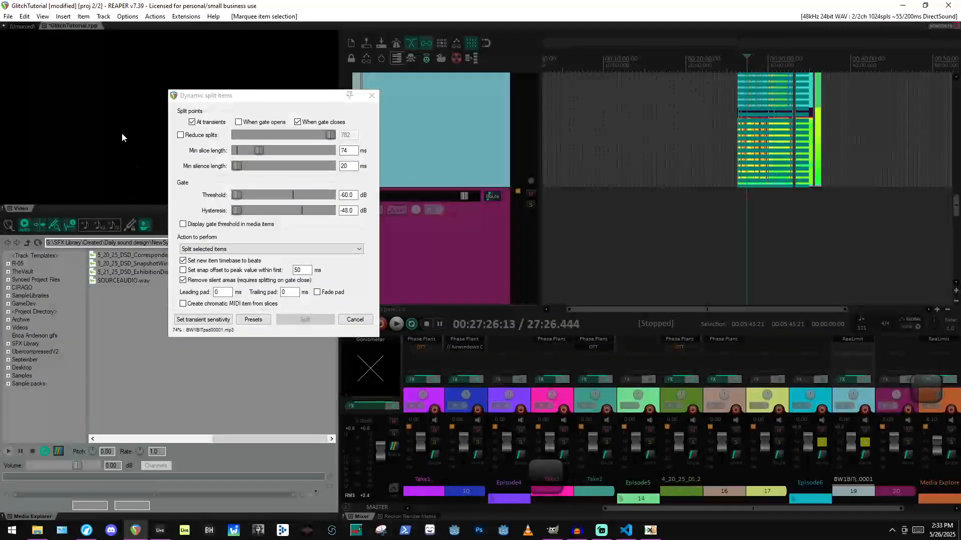
Open the transient detection settings and place their window beside the dynamic split dialog, with the MP3 items in view.
left_click(223, 326)
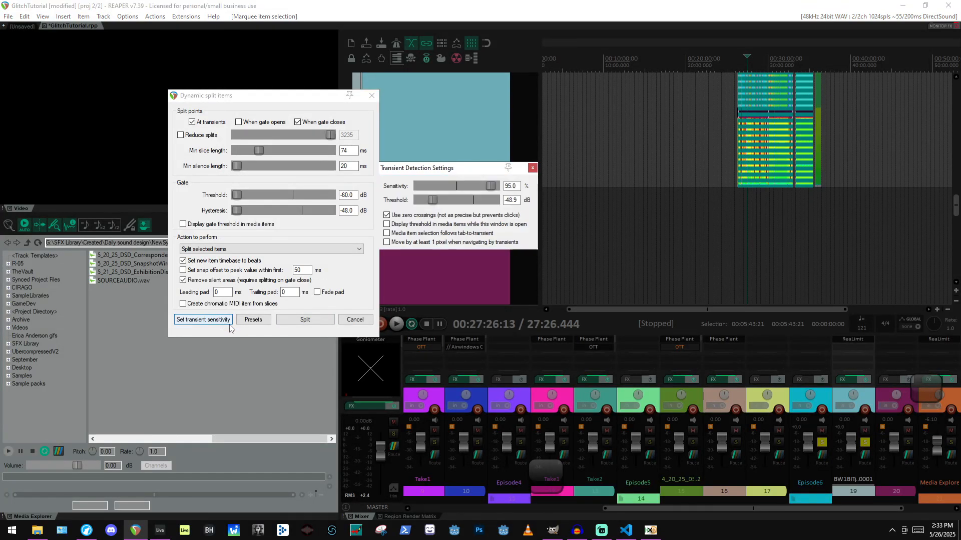
left_click_drag(445, 170, 471, 133)
scroll(791, 126, "up", 4)
scroll(791, 126, "up", 2)
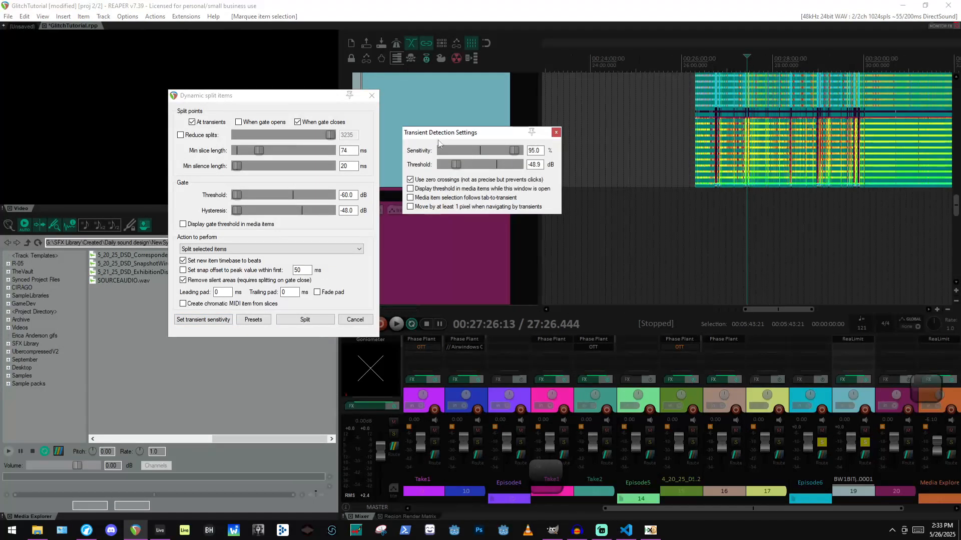
scroll(801, 145, "up", 6)
left_click_drag(956, 197, 949, 190)
scroll(886, 180, "up", 3)
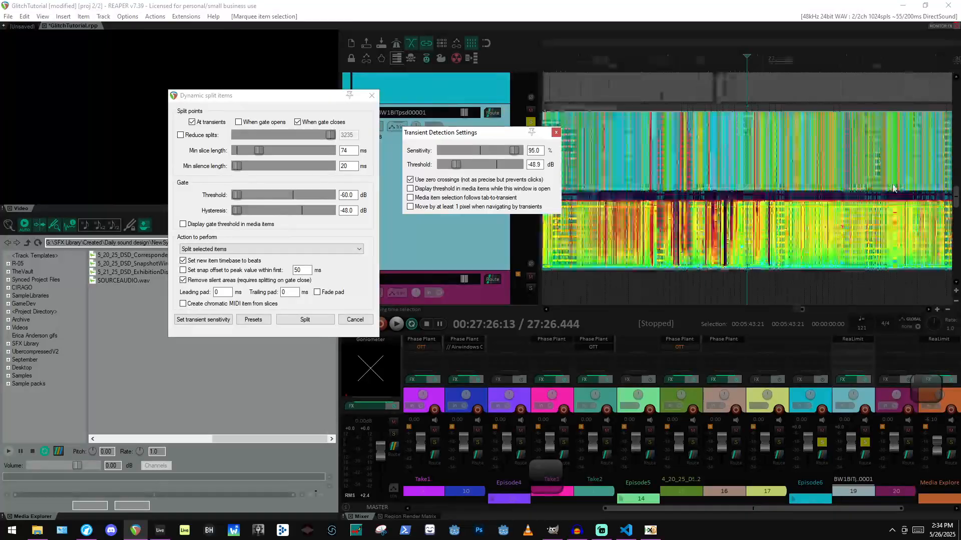
Try transient sensitivities of 0% and 100% and compare the resulting split points across the items.
left_click_drag(514, 150, 396, 162)
scroll(913, 205, "down", 5)
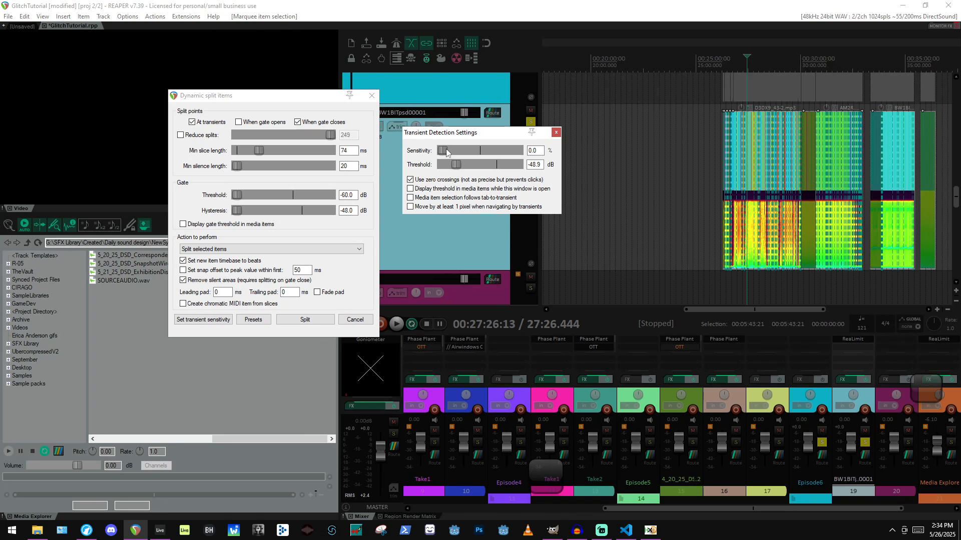
left_click_drag(447, 153, 529, 153)
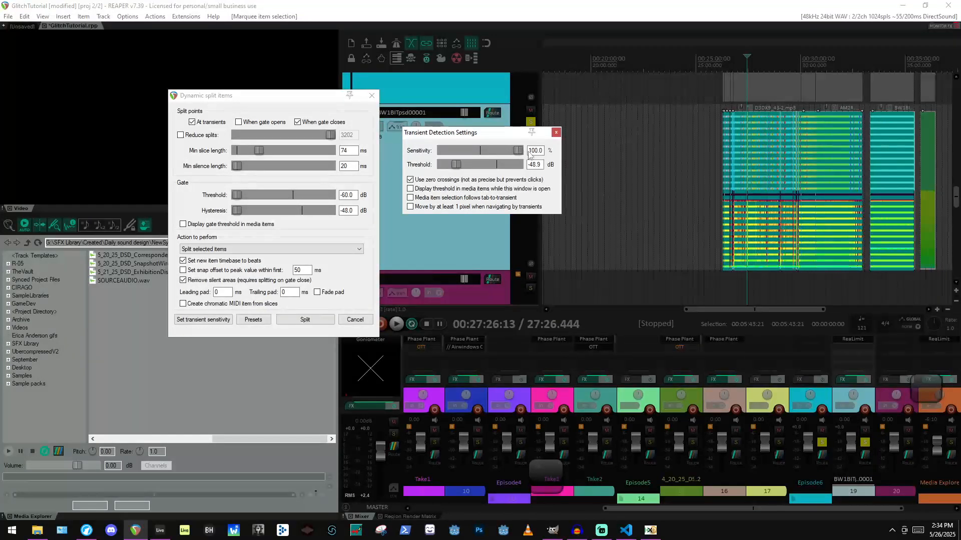
scroll(850, 197, "up", 8)
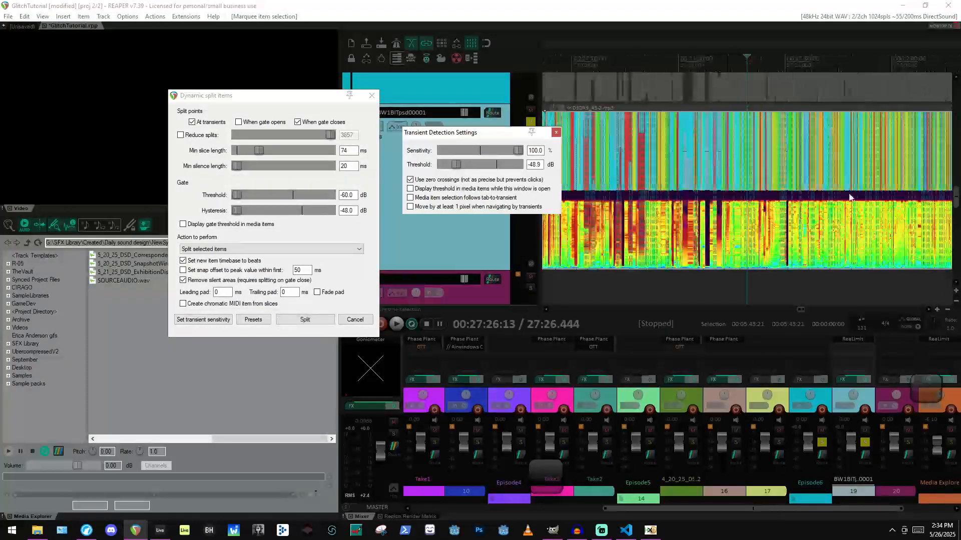
scroll(850, 196, "down", 5)
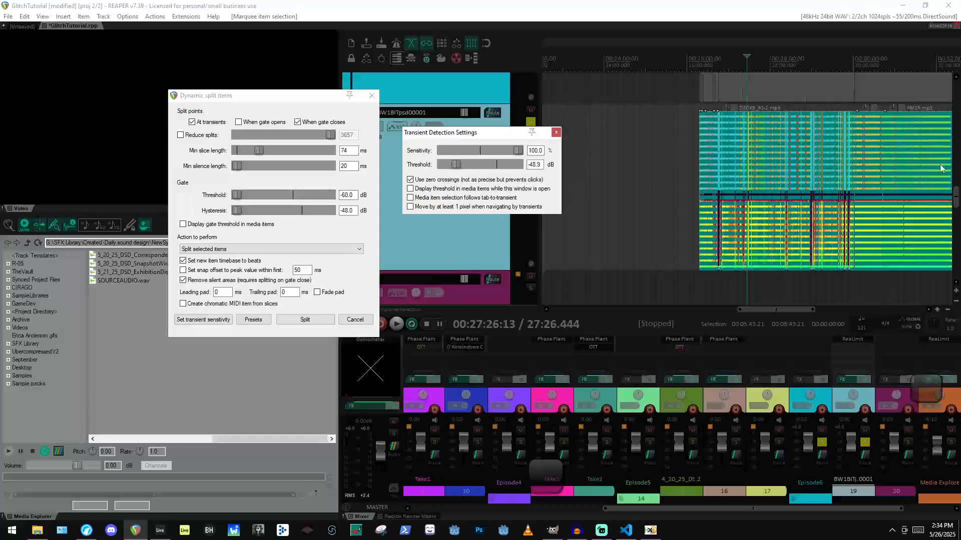
Set the transient sensitivity to 93.3%, check the split points in AM2R.mp3 around 32:20, and close the transient detection settings.
scroll(941, 169, "up", 6)
mouse_move(517, 151)
left_mouse_down()
mouse_move(509, 151)
mouse_move(516, 154)
left_mouse_up()
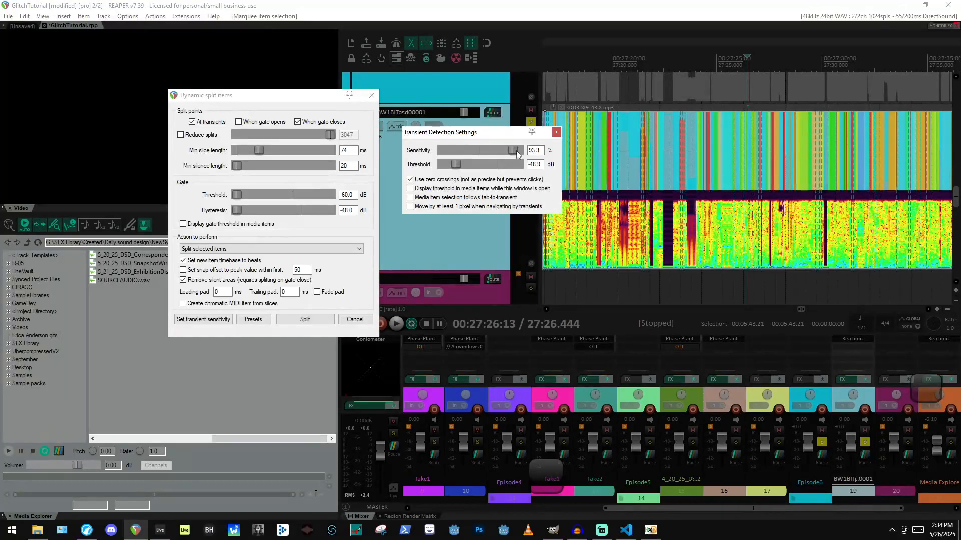
scroll(696, 162, "down", 6)
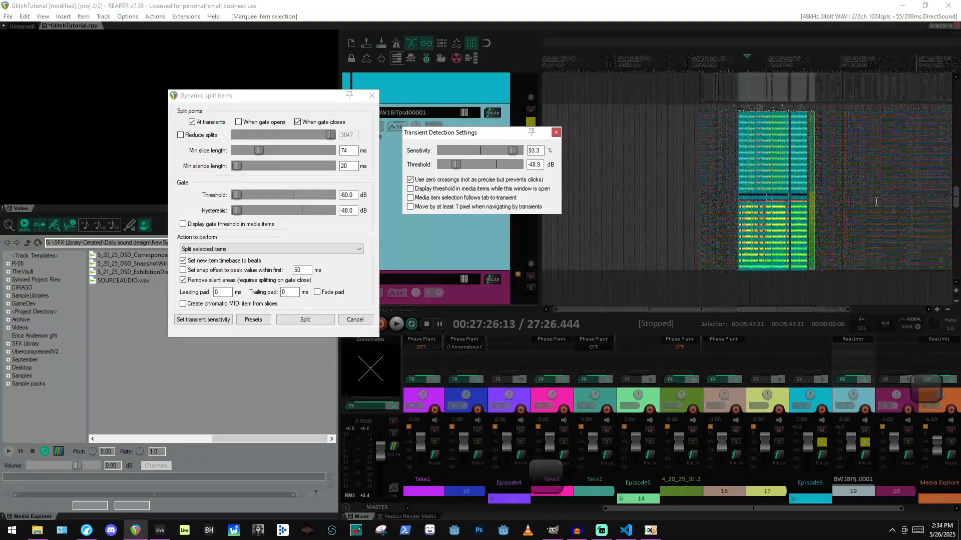
left_click(771, 60)
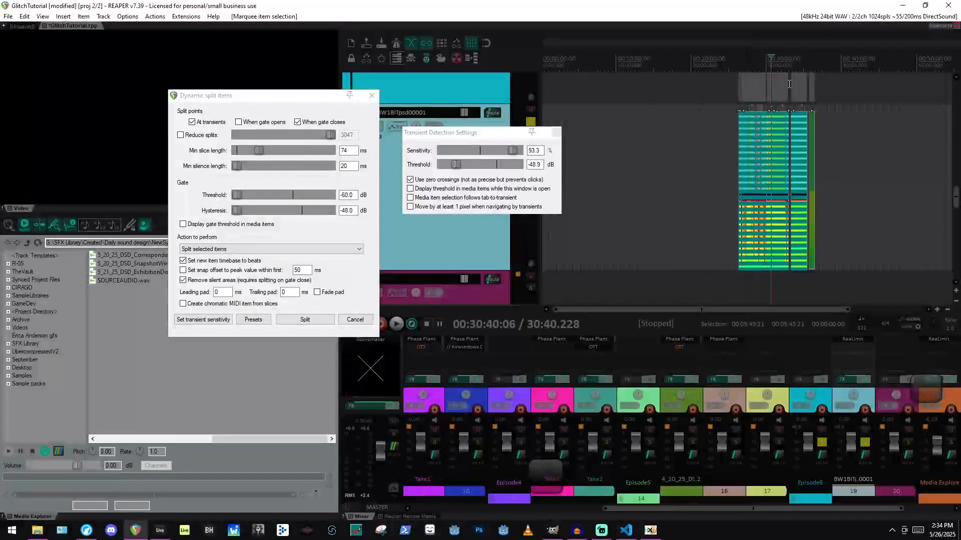
left_click(786, 84)
scroll(759, 161, "up", 10)
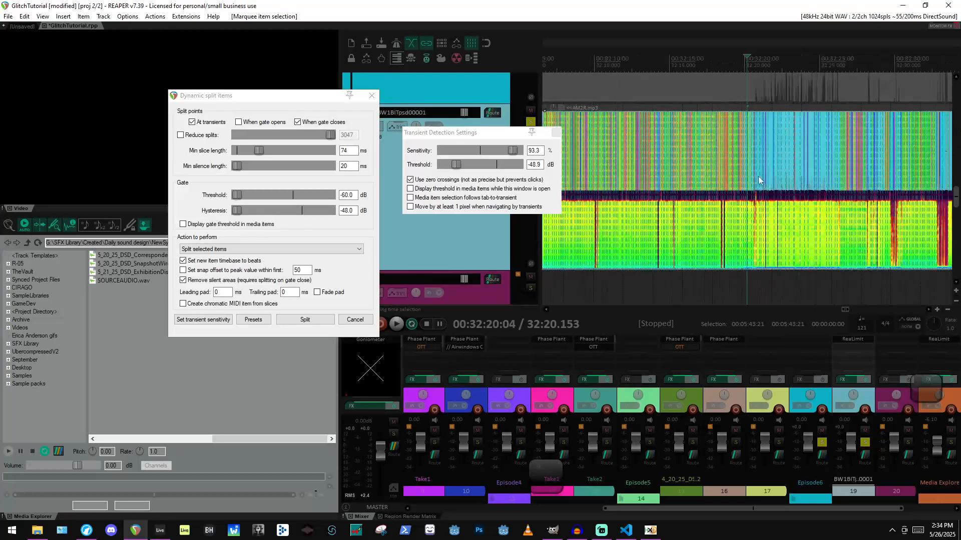
scroll(759, 176, "up", 3)
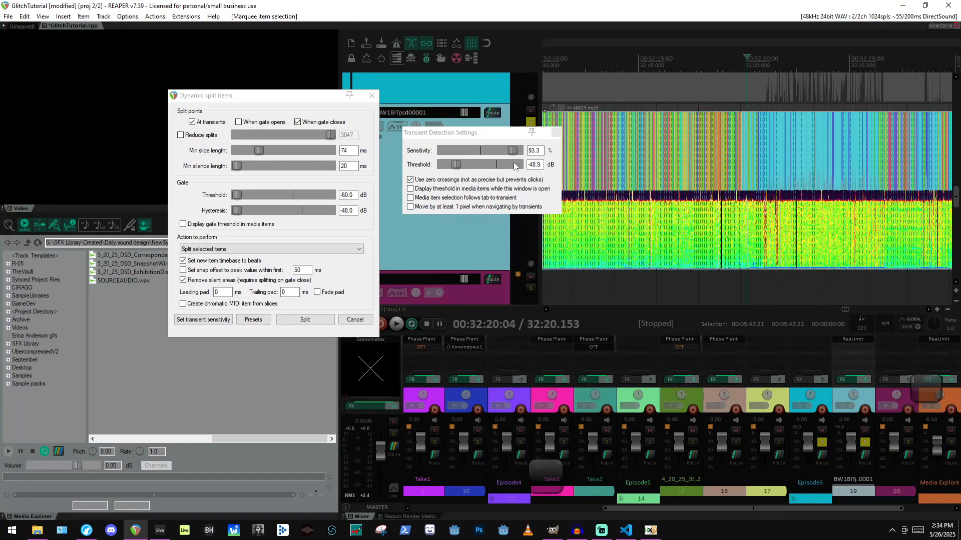
left_click(556, 133)
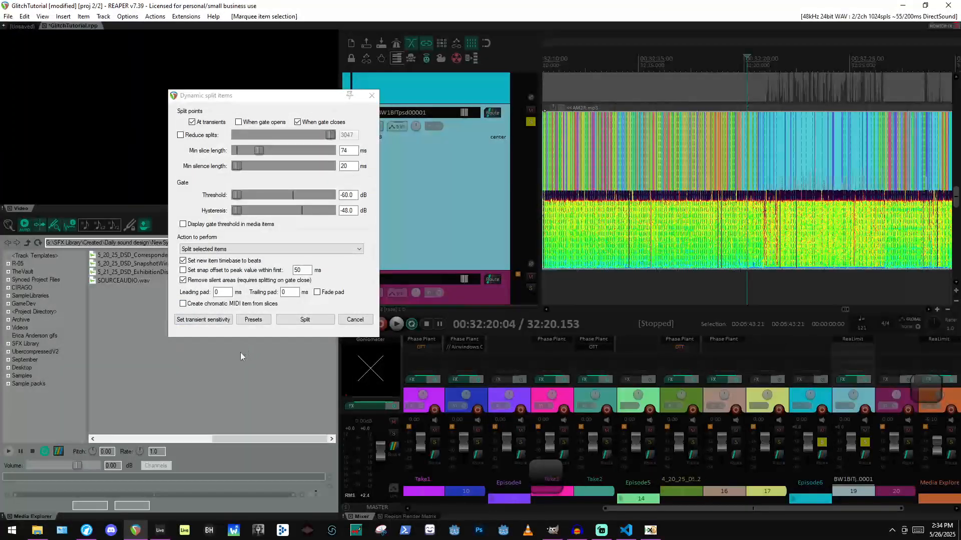
Enable creation of a chromatic MIDI item from the slices and run the dynamic split on the selected items.
left_click(278, 306)
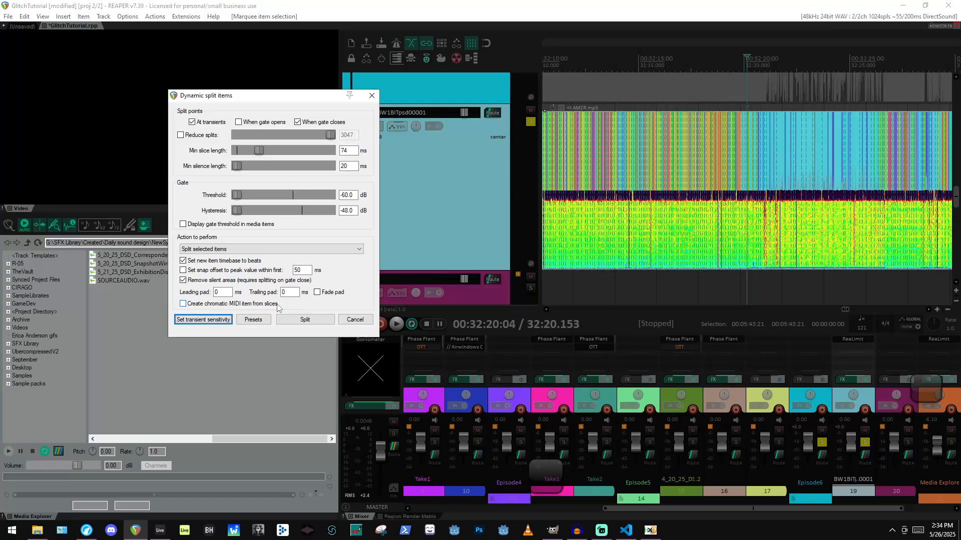
left_click(241, 305)
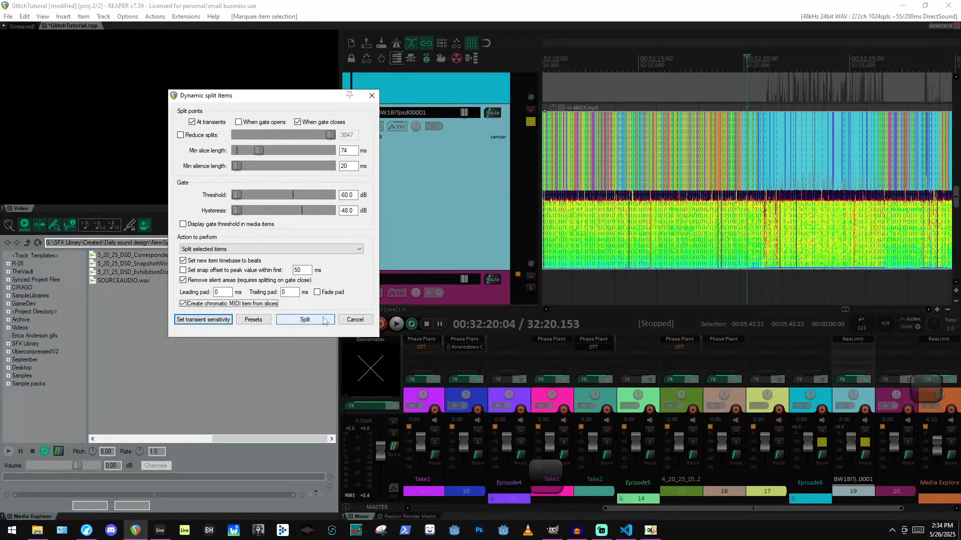
scroll(803, 161, "down", 15)
scroll(682, 157, "up", 5)
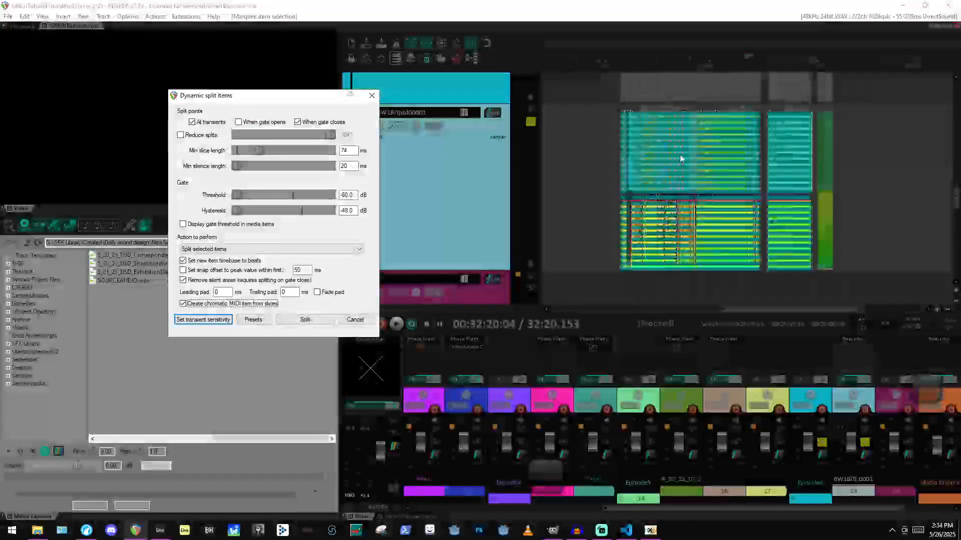
left_click(312, 320)
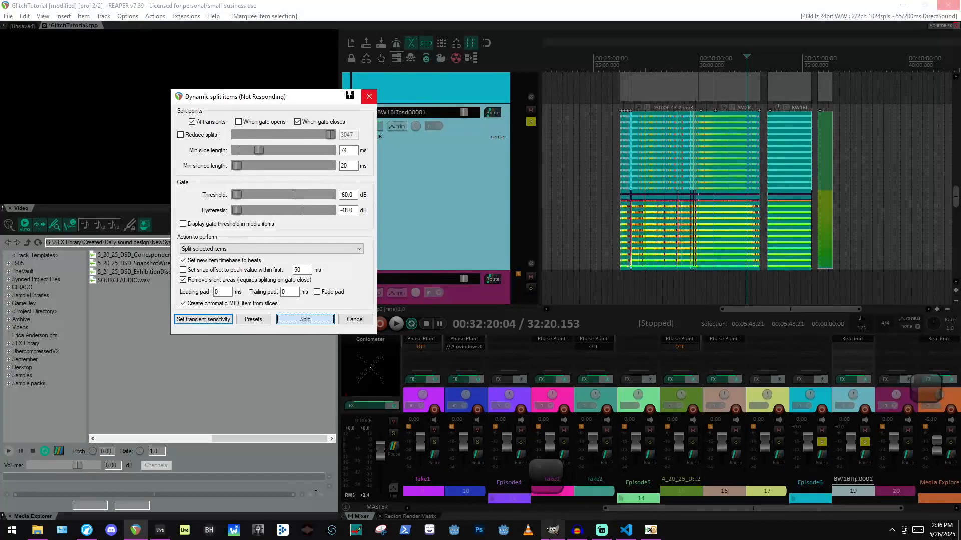
Switch to the Audacity project containing the AM2R, D3DX9_43 and Fatal Run (USA) tracks.
left_click(552, 530)
left_click(595, 534)
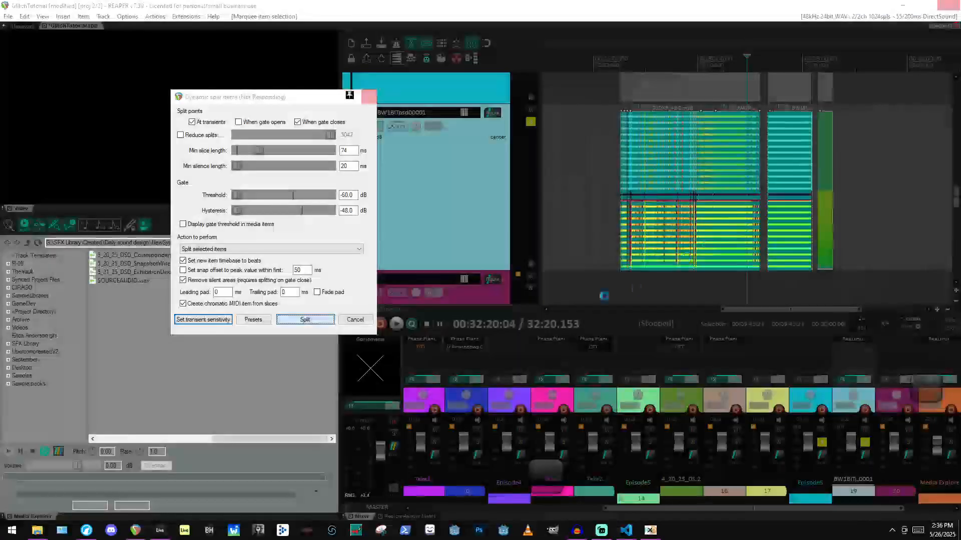
left_click(577, 530)
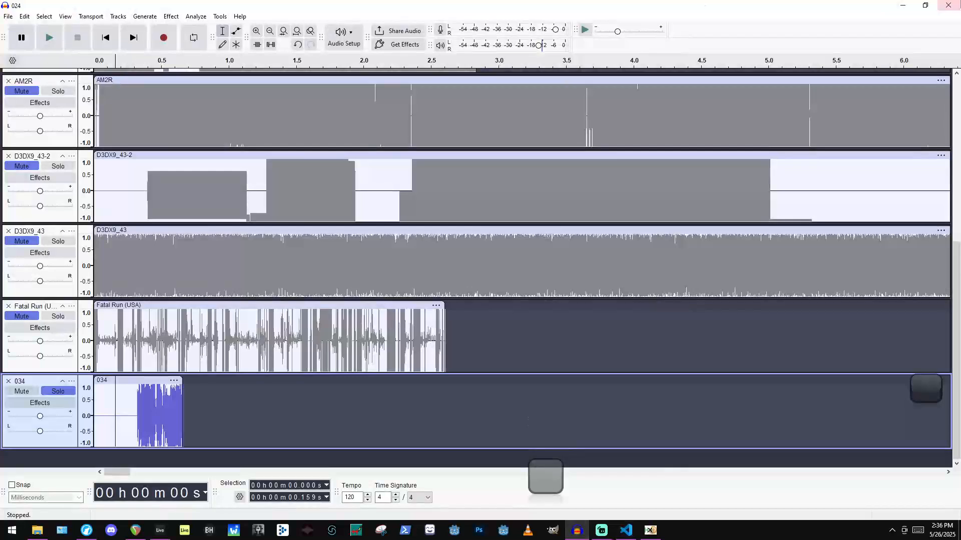
Close the Audacity project window and the HxD hex editor while the dynamic split is processing.
left_click(948, 5)
left_click(502, 261)
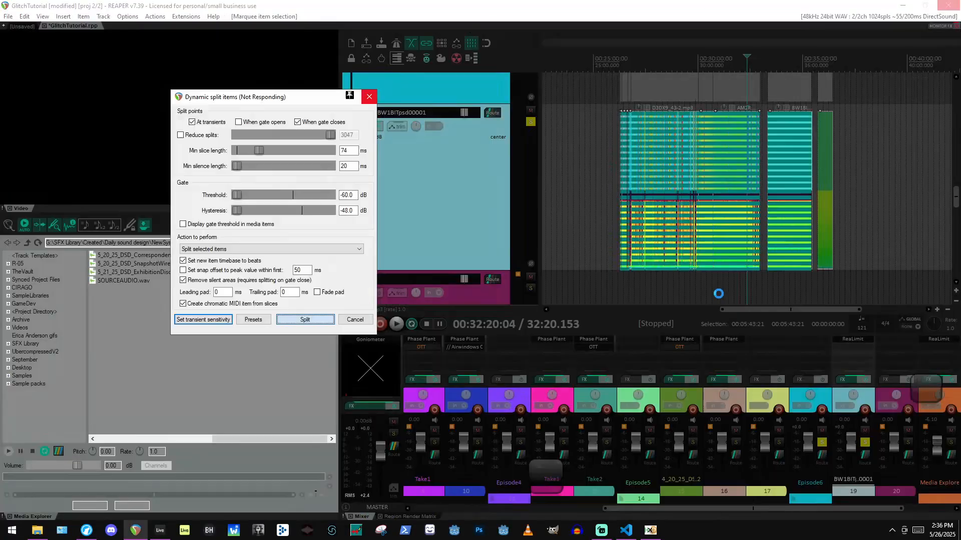
left_click(644, 535)
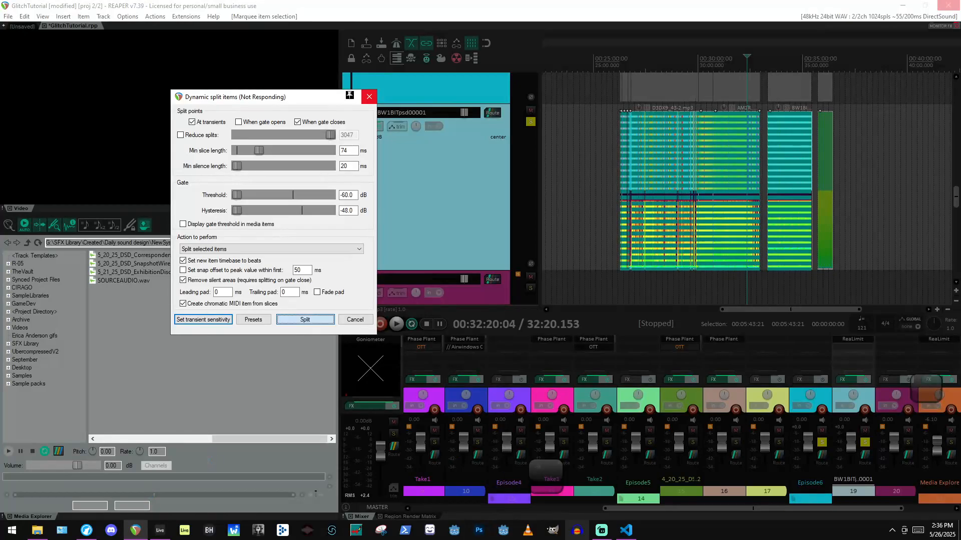
Close Visual Studio Code and the untitled Ableton Live set.
left_click(626, 532)
left_click(950, 9)
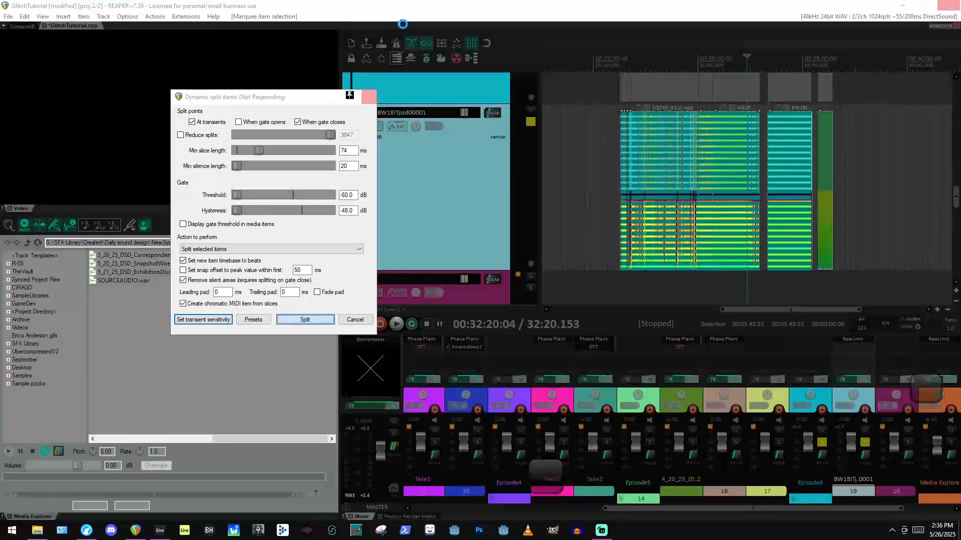
left_click(160, 531)
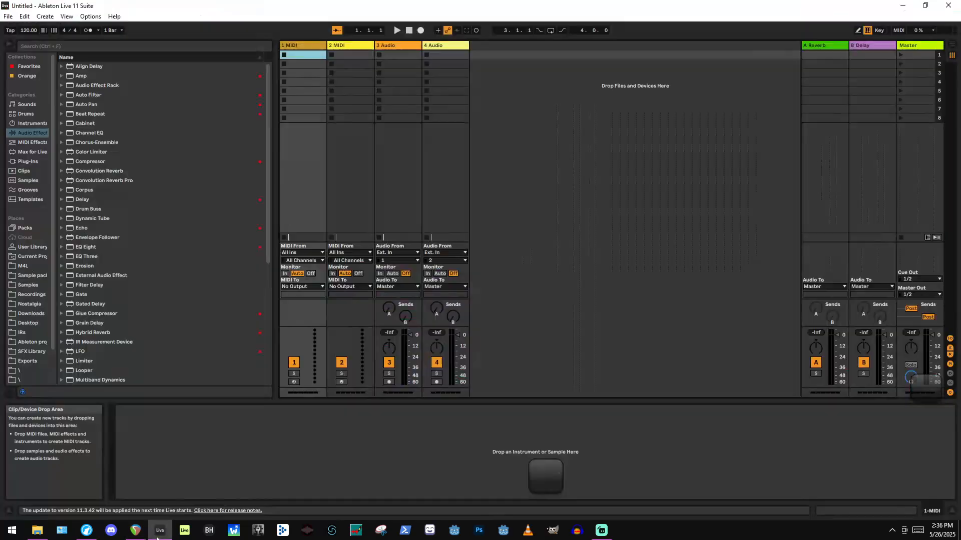
left_click(949, 5)
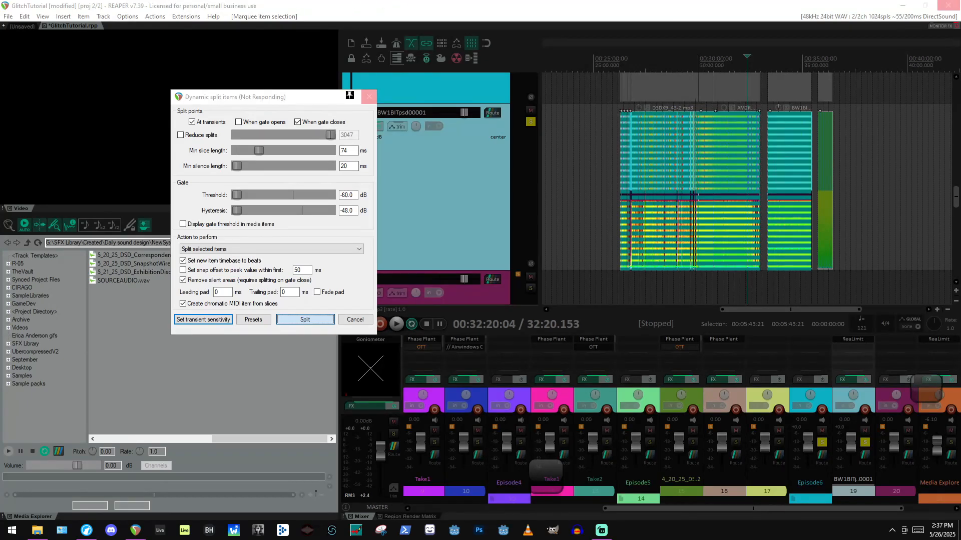
Switch to the Videos folder in File Explorer and reposition its window fully on screen.
left_click(37, 531)
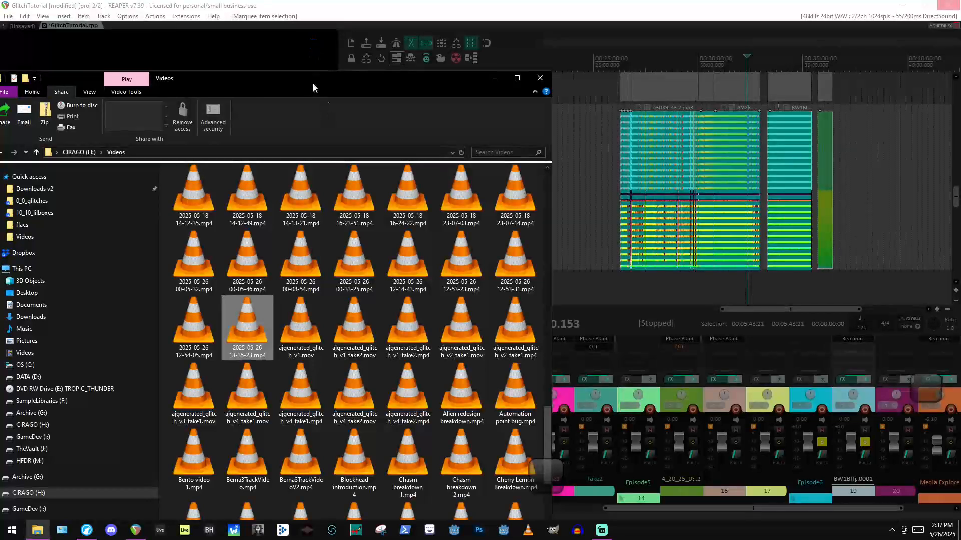
left_click_drag(313, 83, 413, 31)
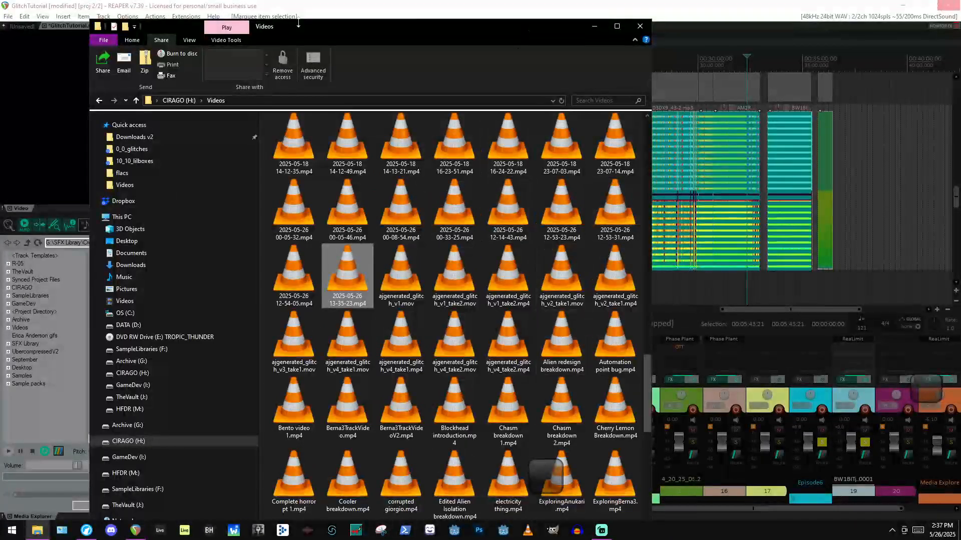
left_click_drag(289, 27, 324, 72)
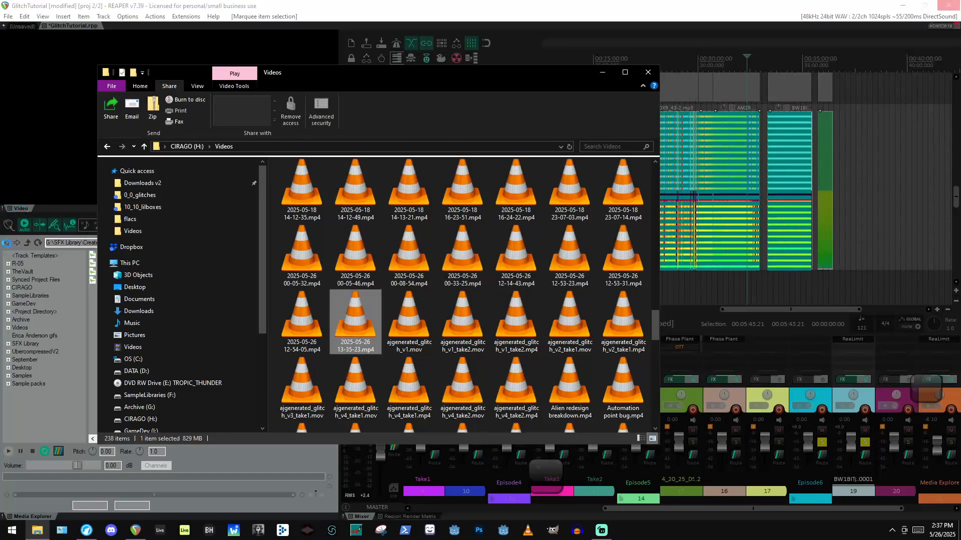
Browse the Videos folder, briefly play ajgenerated_glitch_v1_take2.mov in VLC, and close the player.
scroll(525, 249, "down", 5)
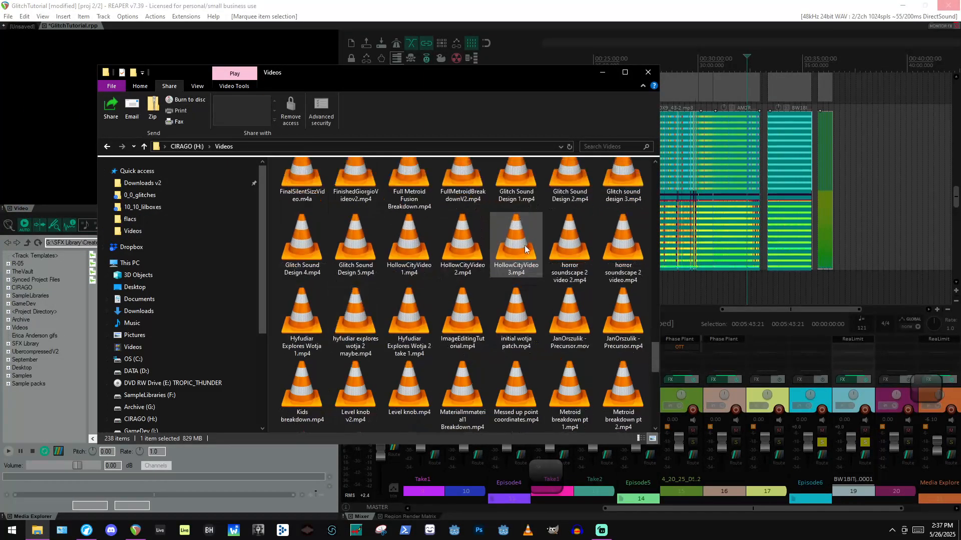
scroll(525, 249, "down", 5)
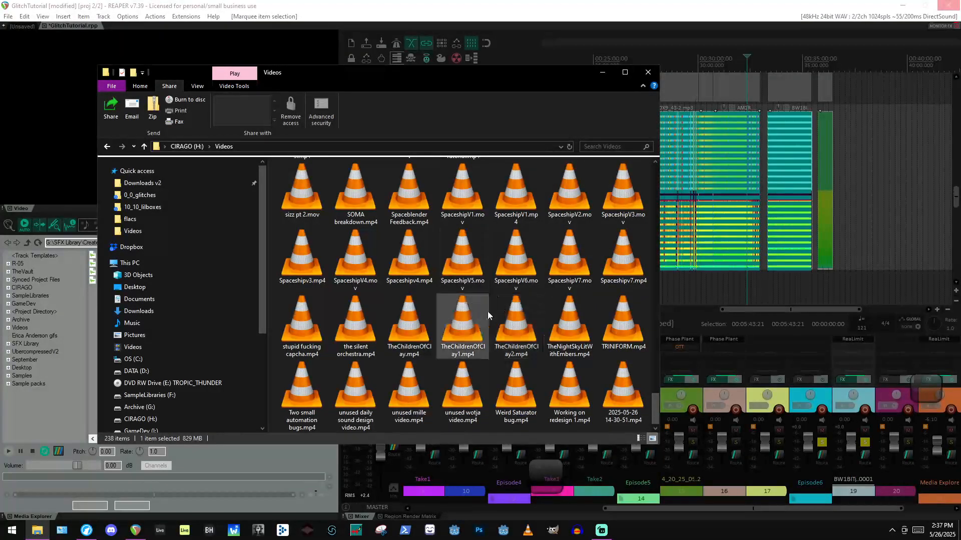
scroll(488, 314, "up", 2)
scroll(488, 309, "up", 10)
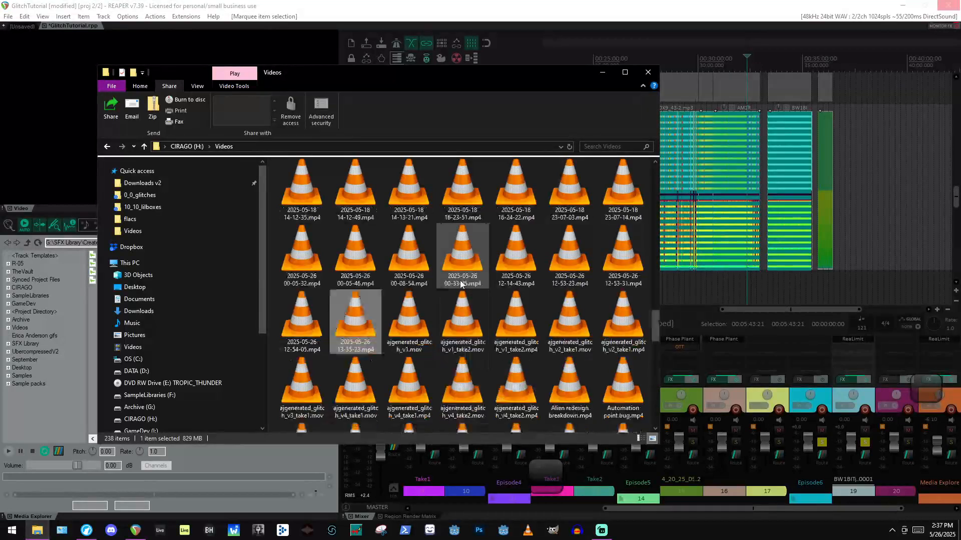
scroll(350, 333, "down", 8)
scroll(346, 281, "up", 5)
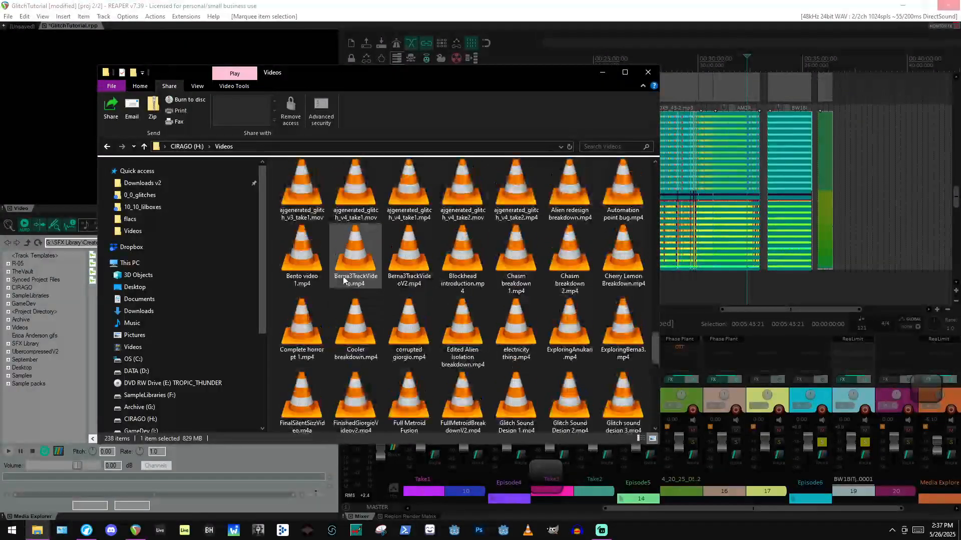
scroll(352, 285, "down", 3)
double_click(462, 323)
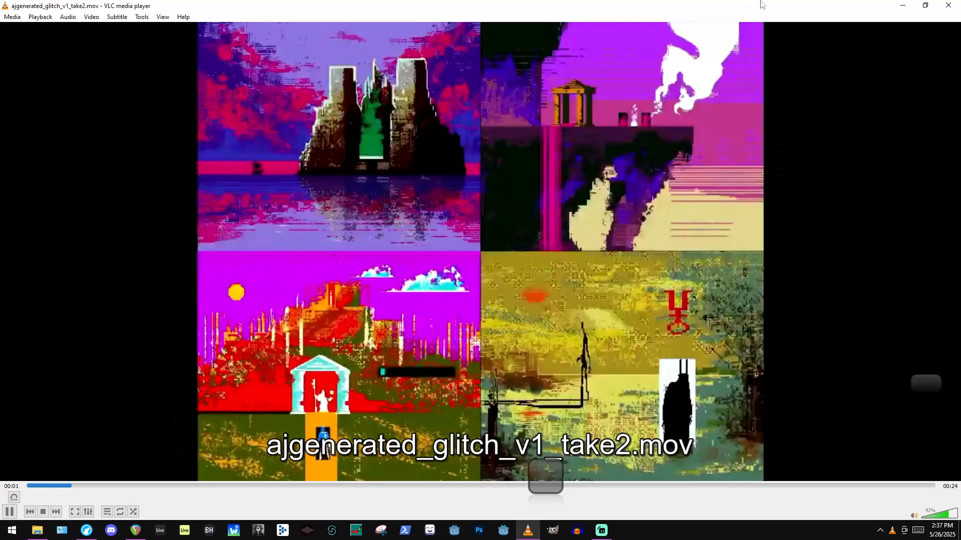
left_click(951, 4)
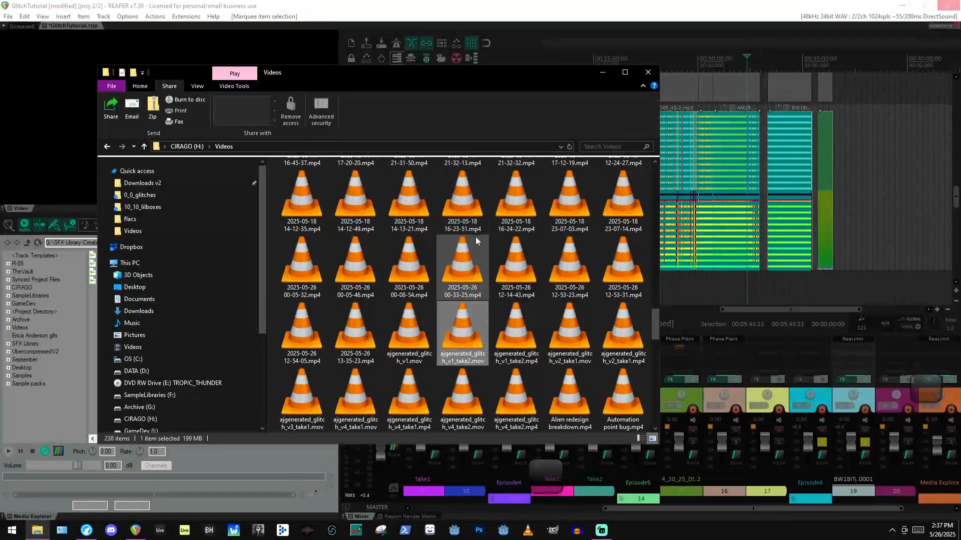
Check the dynamic split in REAPER and move the Videos folder window clear of its split settings.
left_click(435, 4)
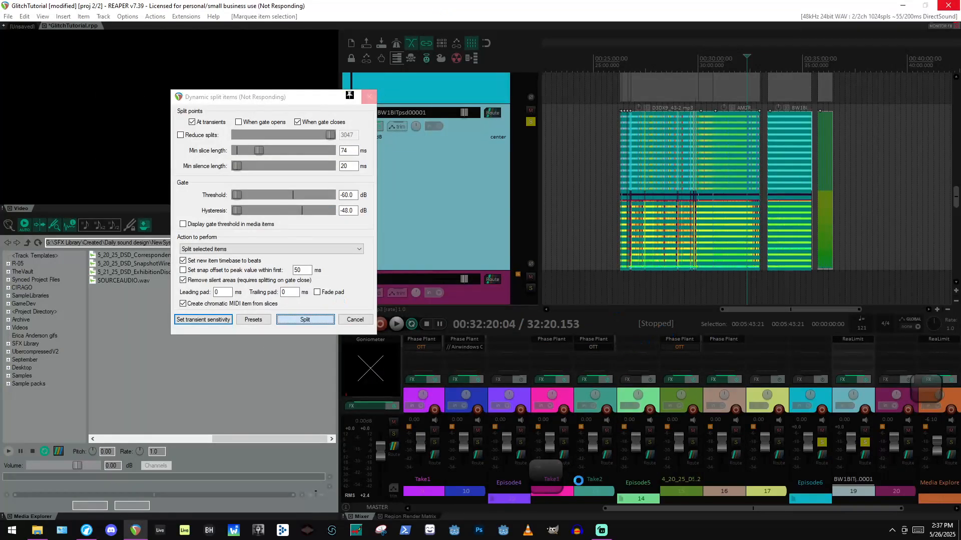
left_click(37, 530)
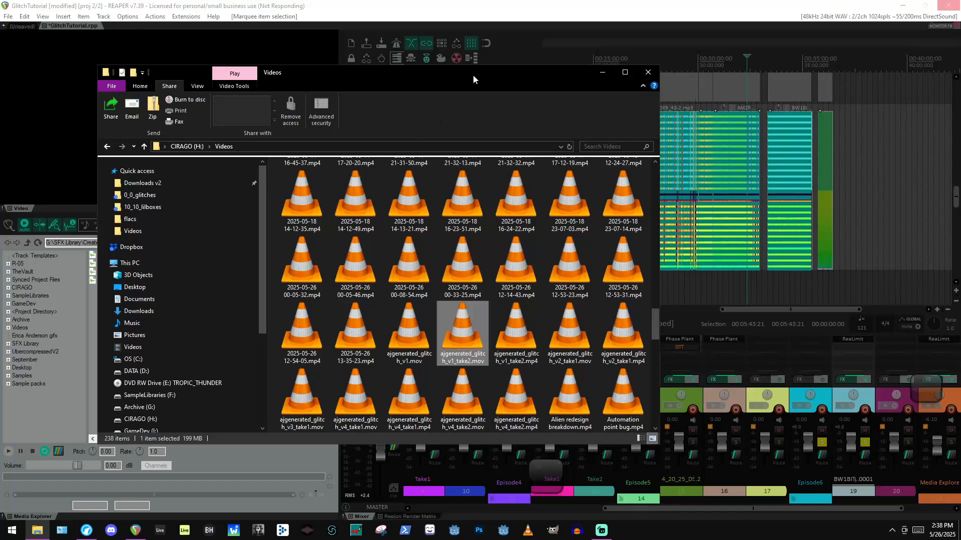
left_click_drag(458, 75, 481, 337)
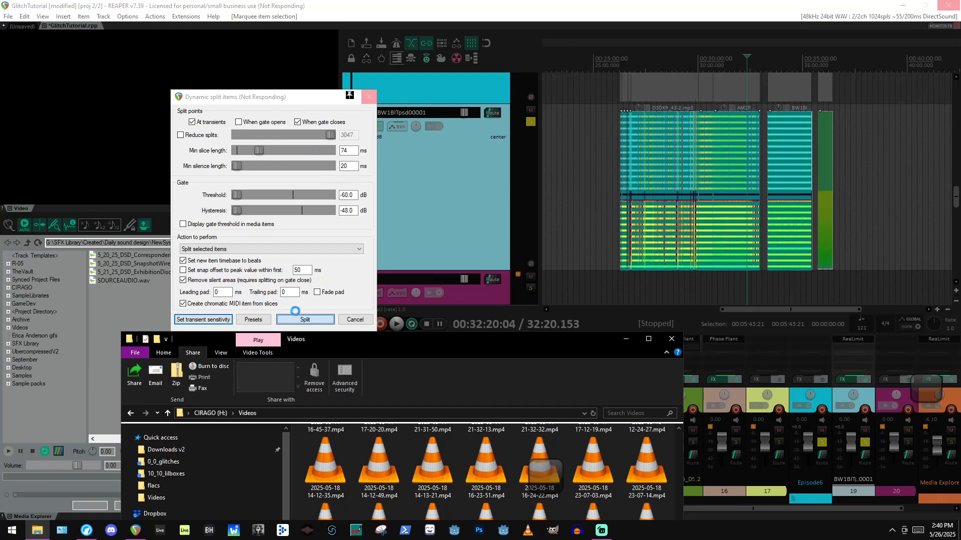
Open the ajgenerated folder under SFX Library, Project specific on the Archive (G:) drive in File Explorer.
left_click_drag(368, 339, 476, 98)
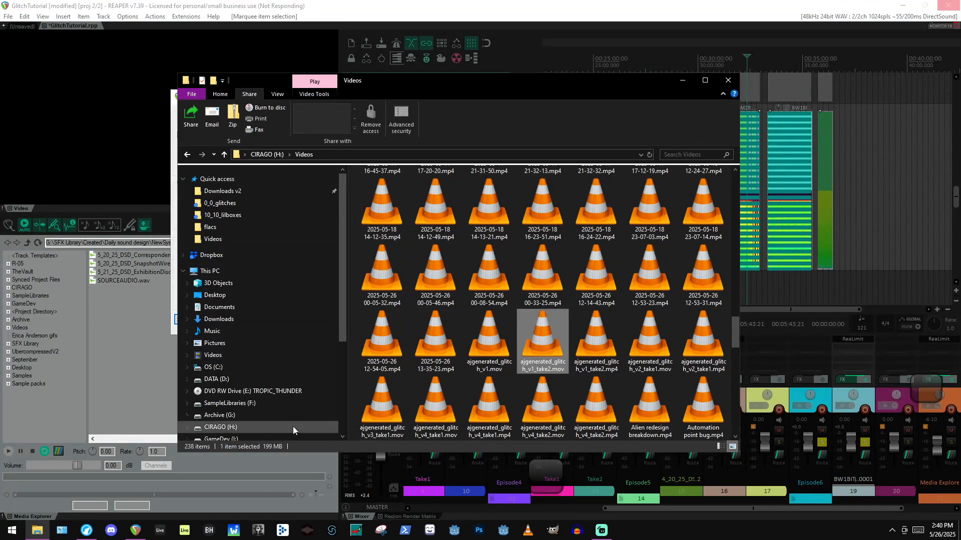
left_click(242, 416)
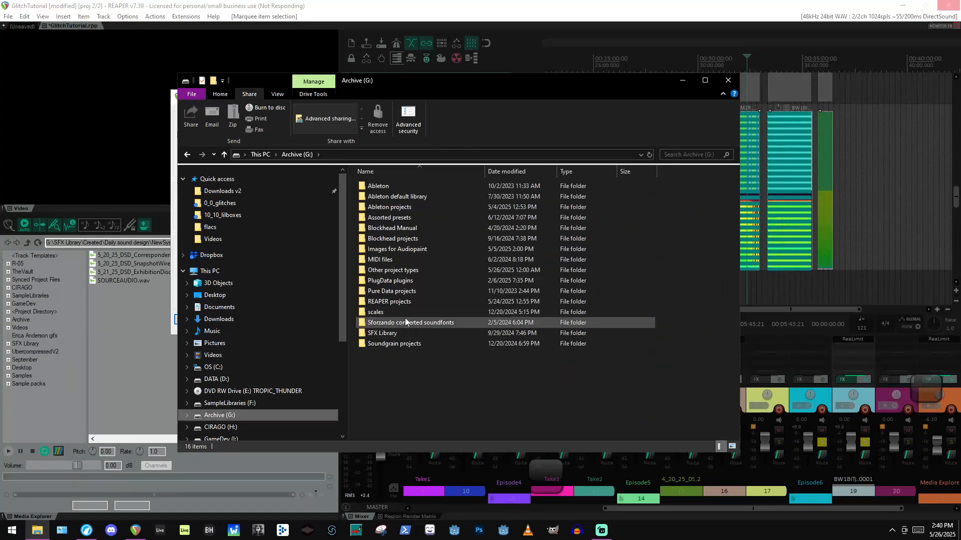
double_click(392, 332)
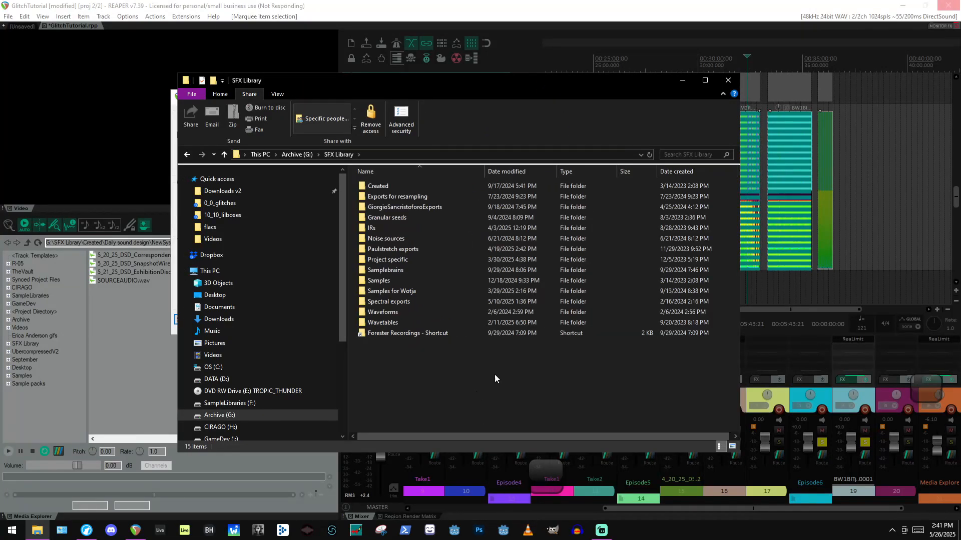
double_click(409, 257)
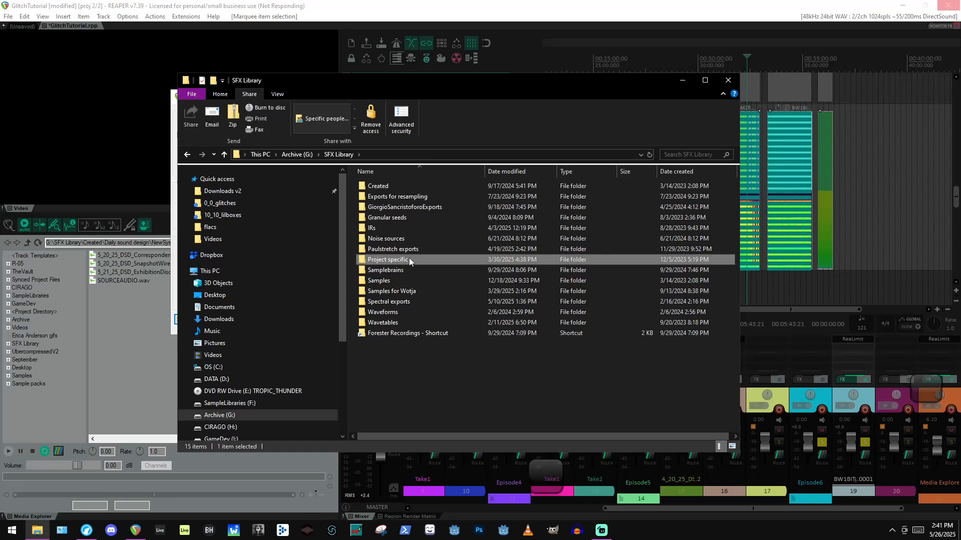
double_click(458, 209)
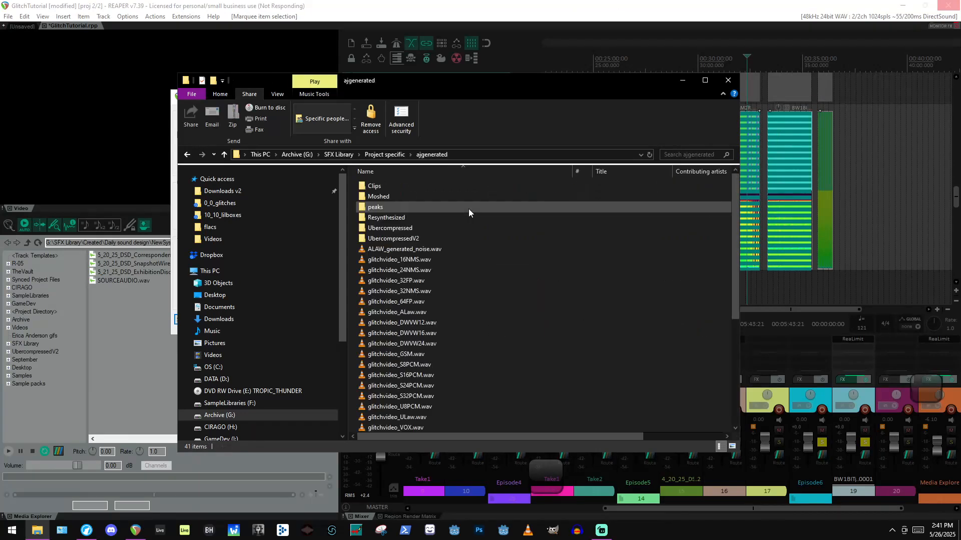
Go back to Project specific and check the size and file count in the ajgenerated folder's properties.
left_click(384, 152)
right_click(399, 208)
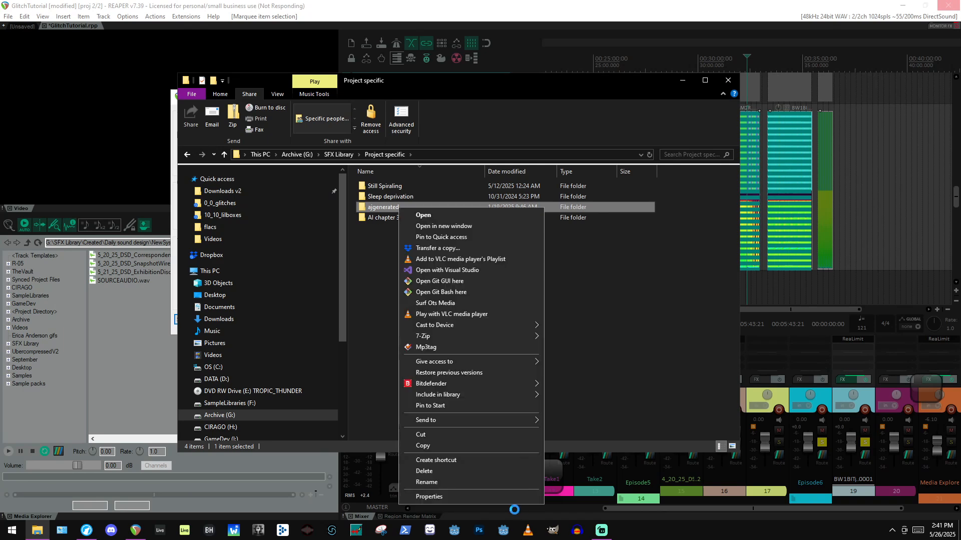
left_click(511, 497)
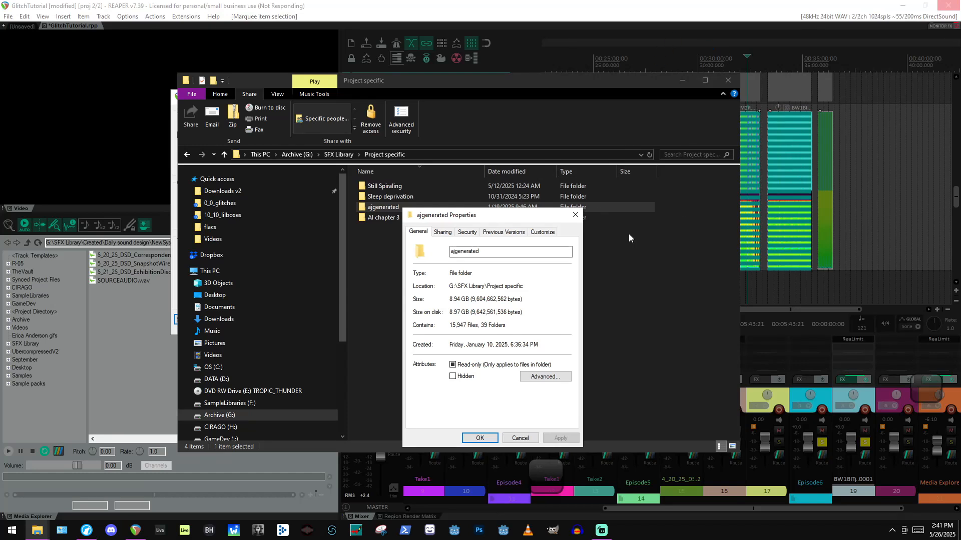
left_click(575, 215)
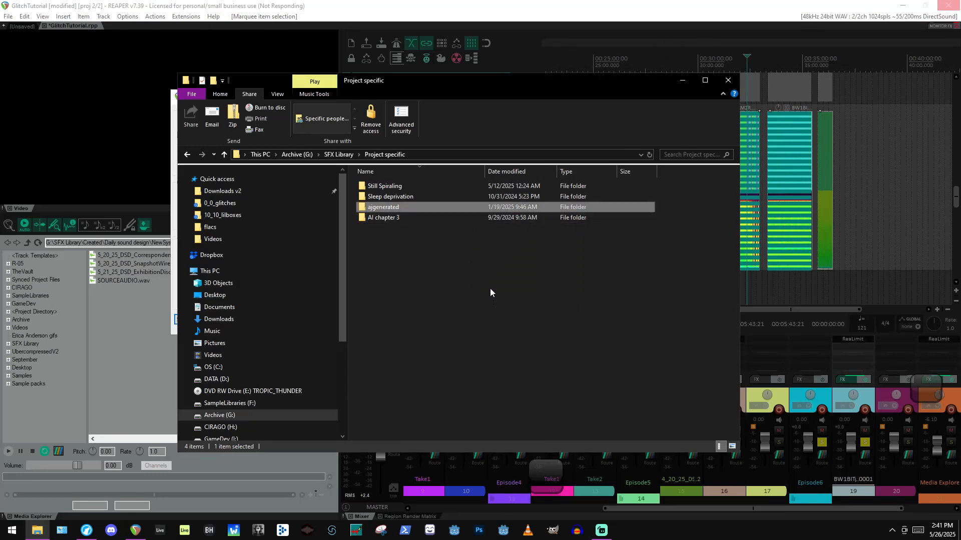
Reopen the ajgenerated folder, start playing glitchvideo_S8PCM.wav in VLC and pause it.
double_click(376, 207)
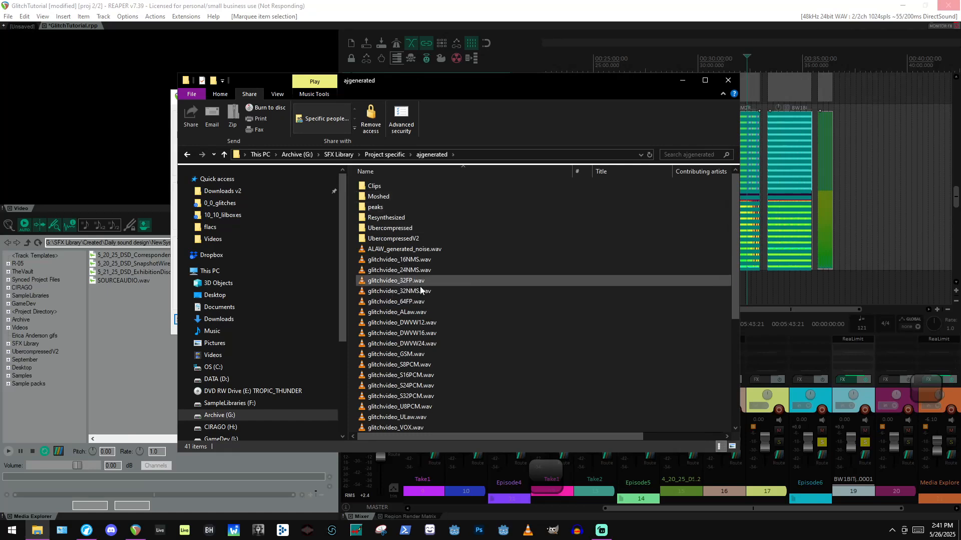
scroll(473, 293, "down", 4)
double_click(420, 246)
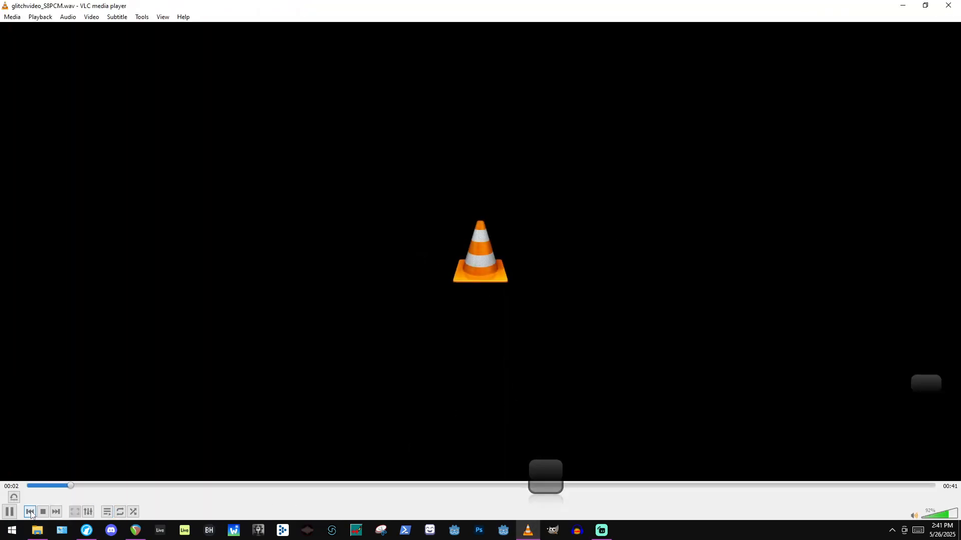
left_click(10, 512)
Lower the system output volume to 10 and the VLC player volume to 34%.
left_click(893, 535)
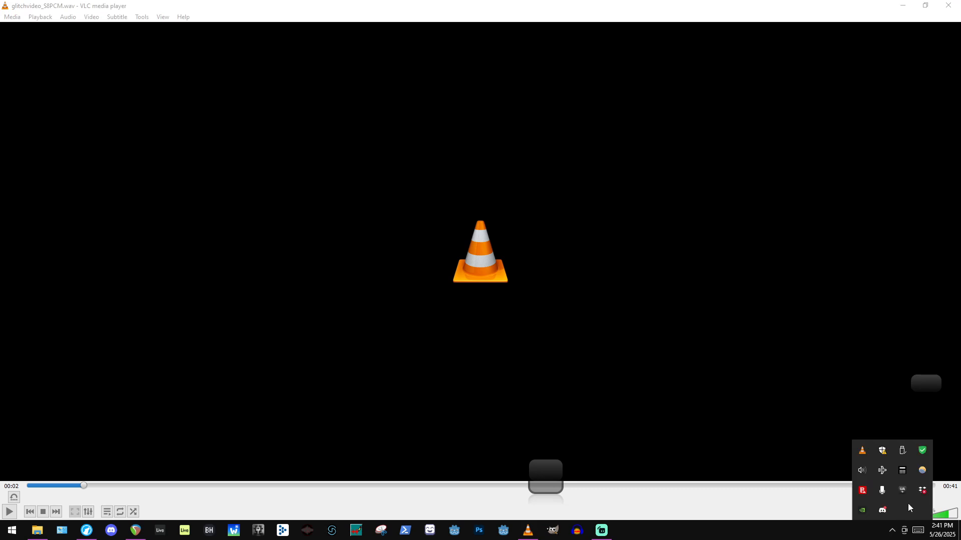
left_click(857, 471)
left_click(862, 470)
scroll(851, 463, "down", 3)
left_click(831, 447)
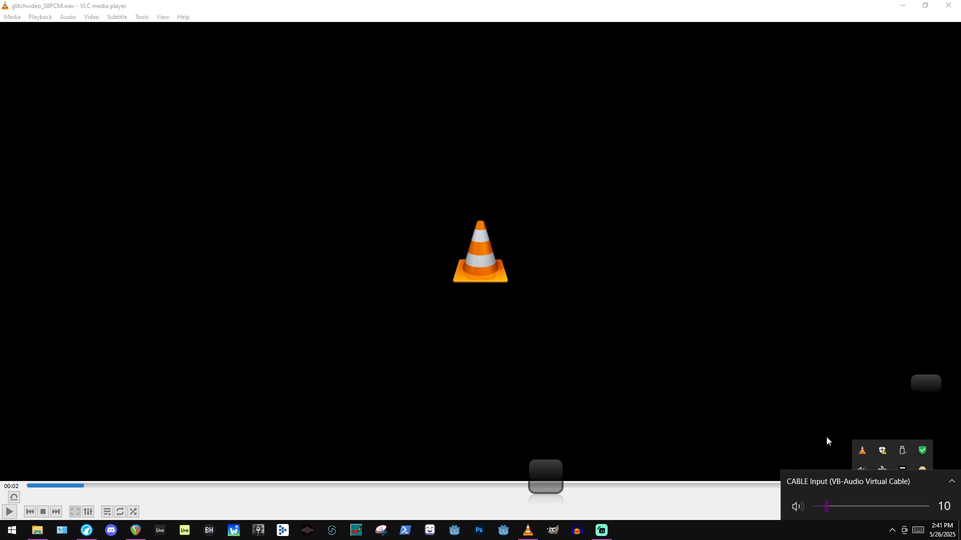
left_click(940, 517)
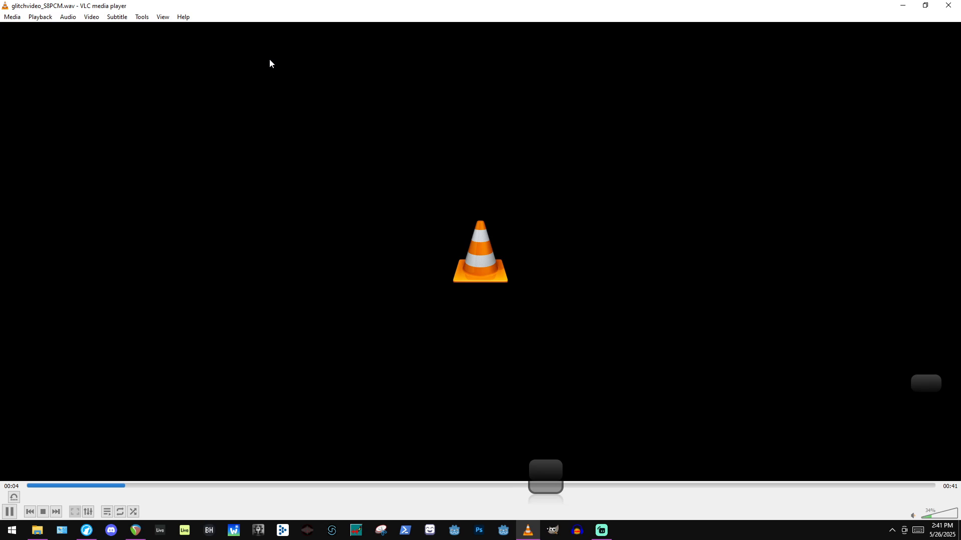
Listen to glitchvideo_S8PCM.wav from about 0:11, close the player and look through the WAV files in ajgenerated.
left_click(267, 485)
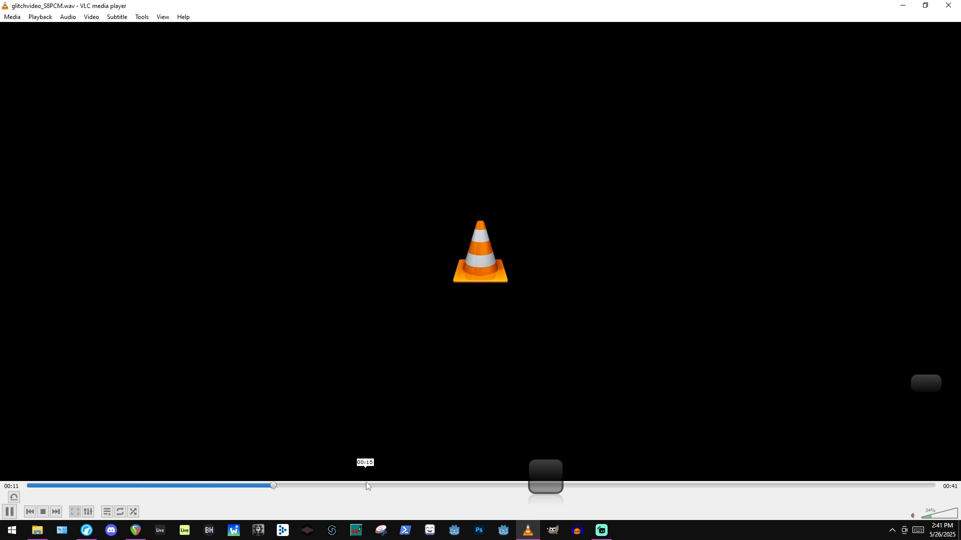
left_click(949, 5)
scroll(481, 265, "down", 2)
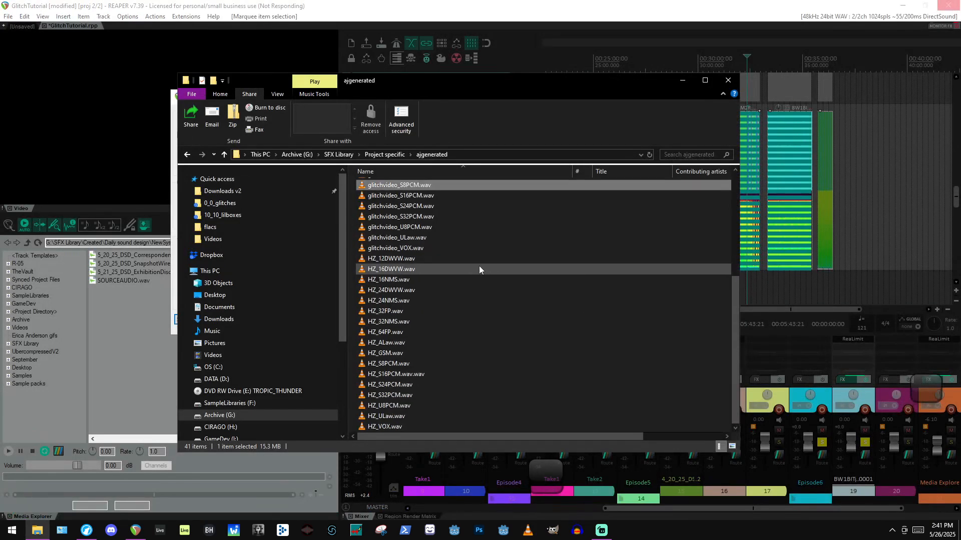
scroll(466, 291, "up", 6)
scroll(463, 295, "down", 6)
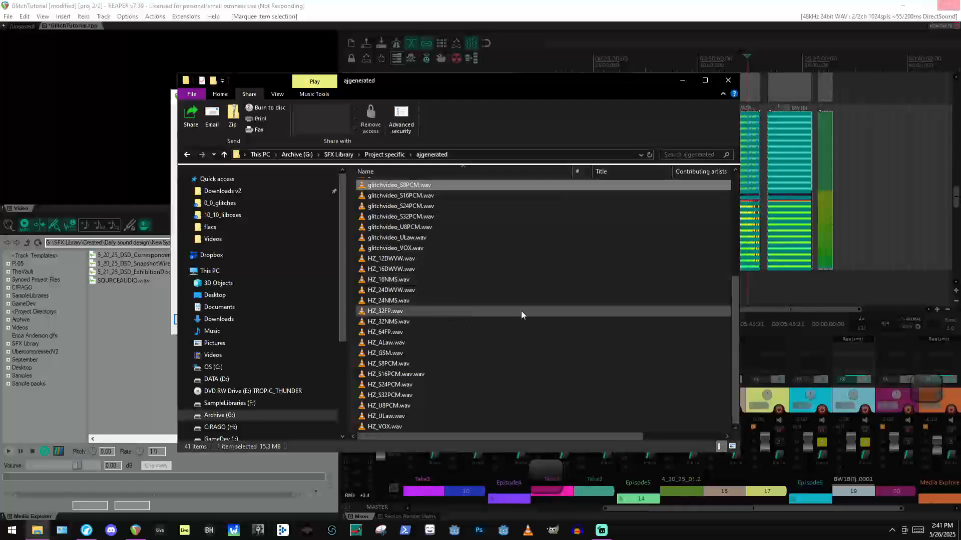
scroll(441, 241, "up", 6)
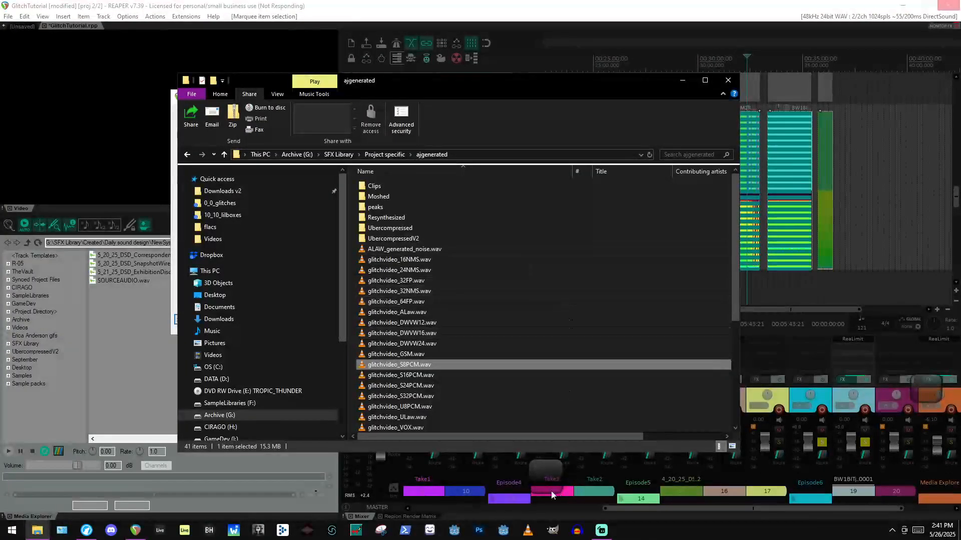
Audition two WAV clips from the 24NMS glitch video clips folder inside Clips, including glitchvideo_24NMS_clips_67.wav.
double_click(435, 185)
double_click(425, 197)
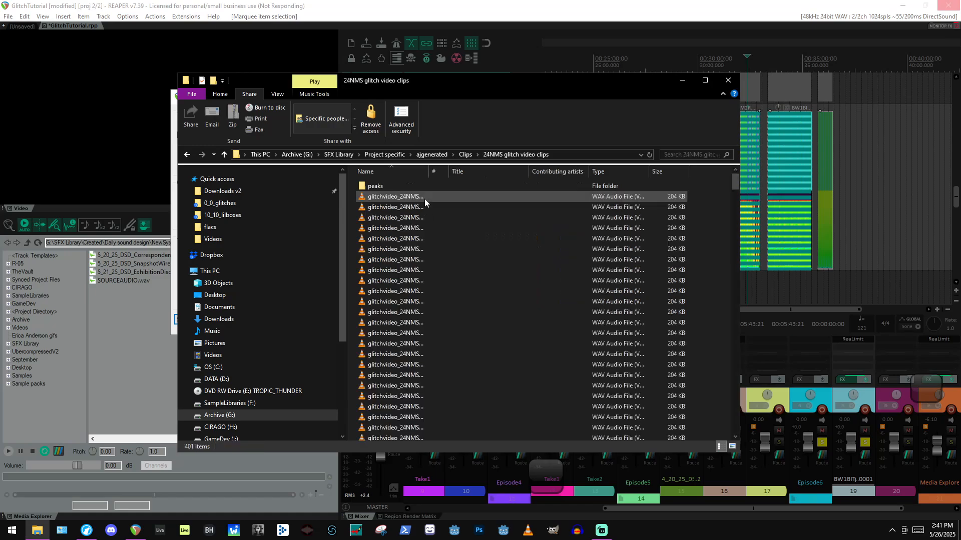
double_click(474, 291)
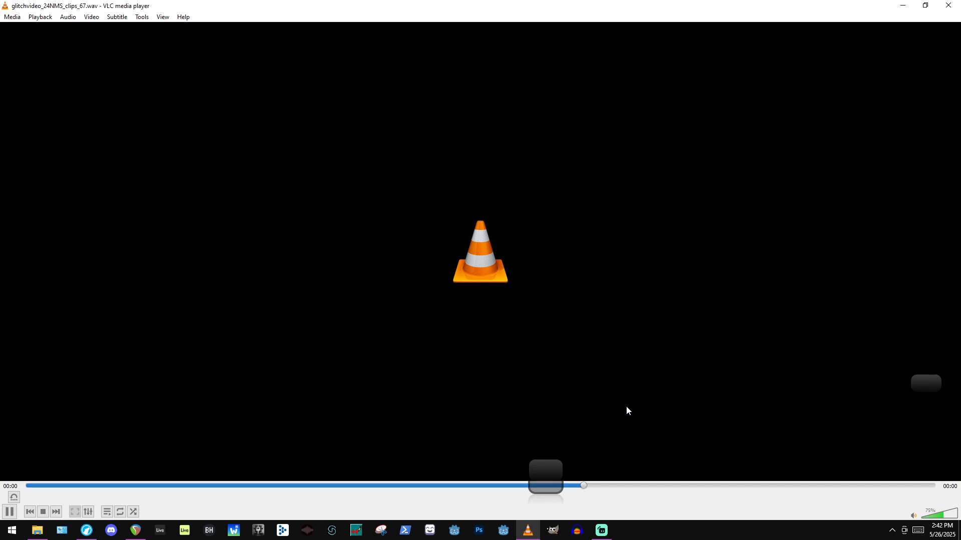
left_click(948, 5)
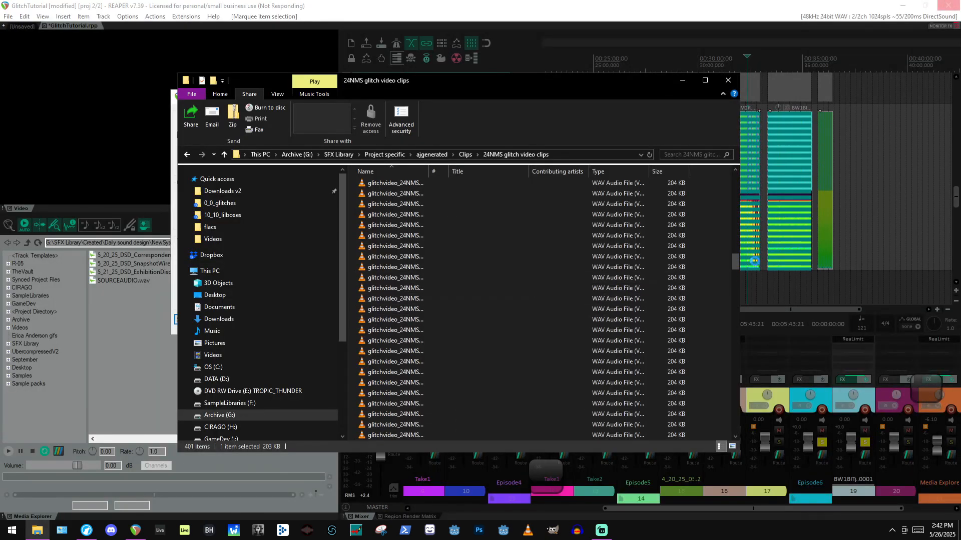
double_click(454, 346)
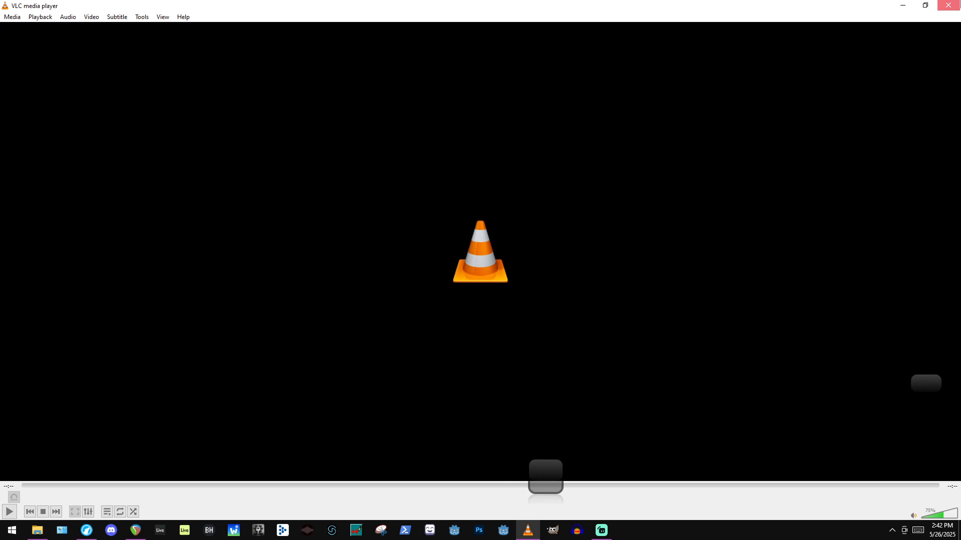
left_click(956, 3)
Audition clips 07, 17 and 44 from the DWVW24 glitch video clips folder, closing the player after each.
left_click(466, 156)
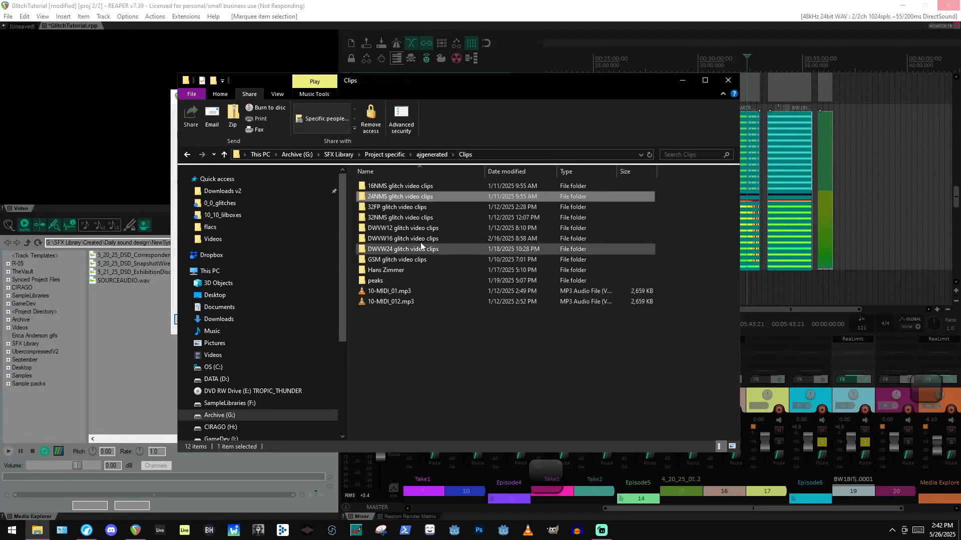
double_click(428, 244)
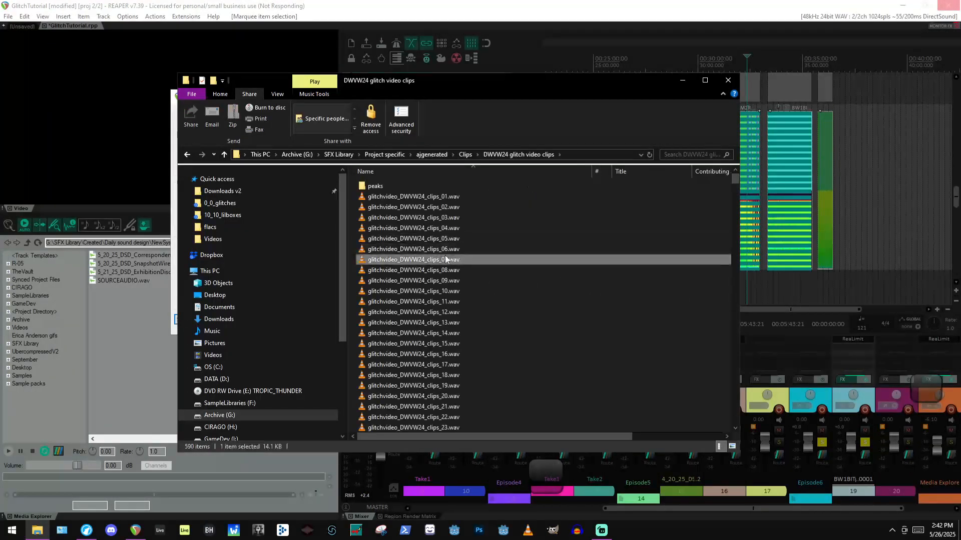
double_click(446, 259)
left_click(956, 3)
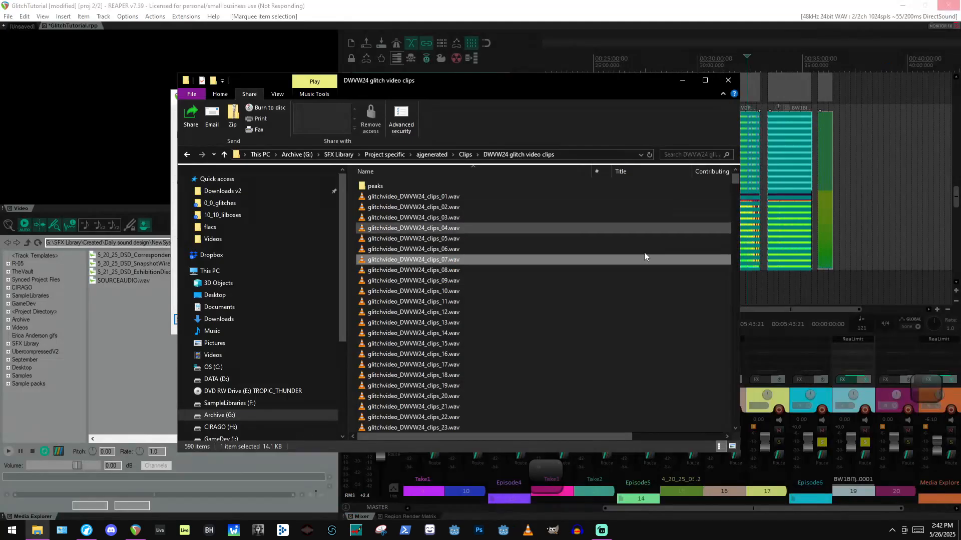
double_click(549, 364)
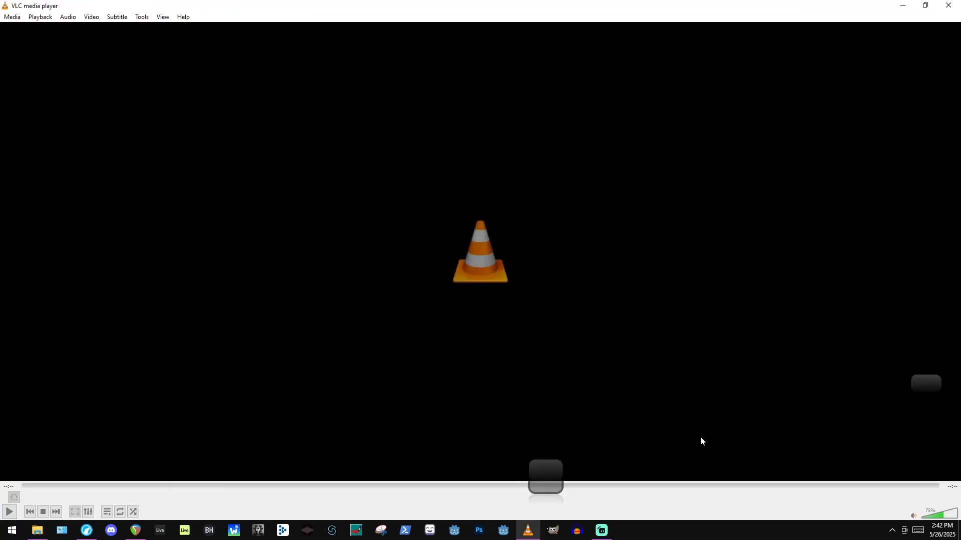
left_click(956, 3)
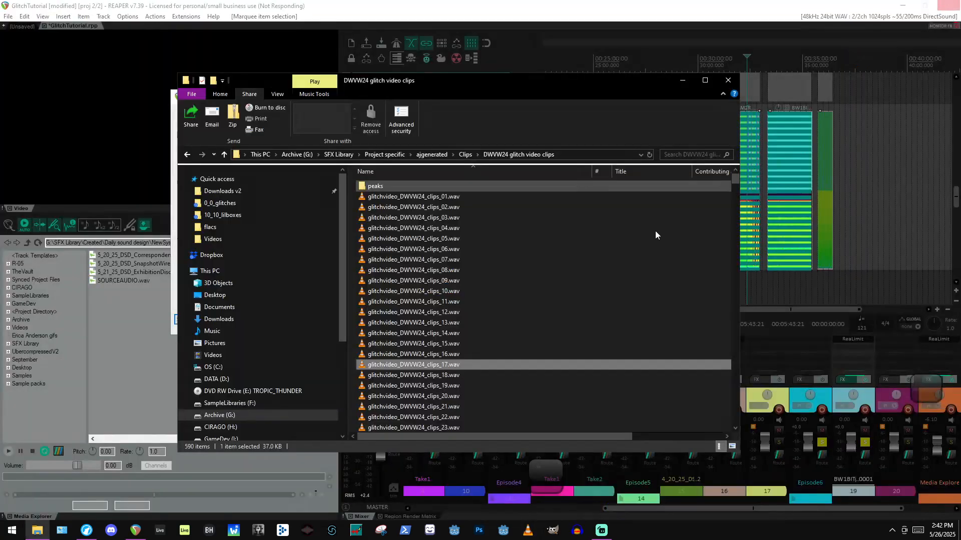
scroll(655, 235, "down", 9)
double_click(499, 344)
left_click(956, 4)
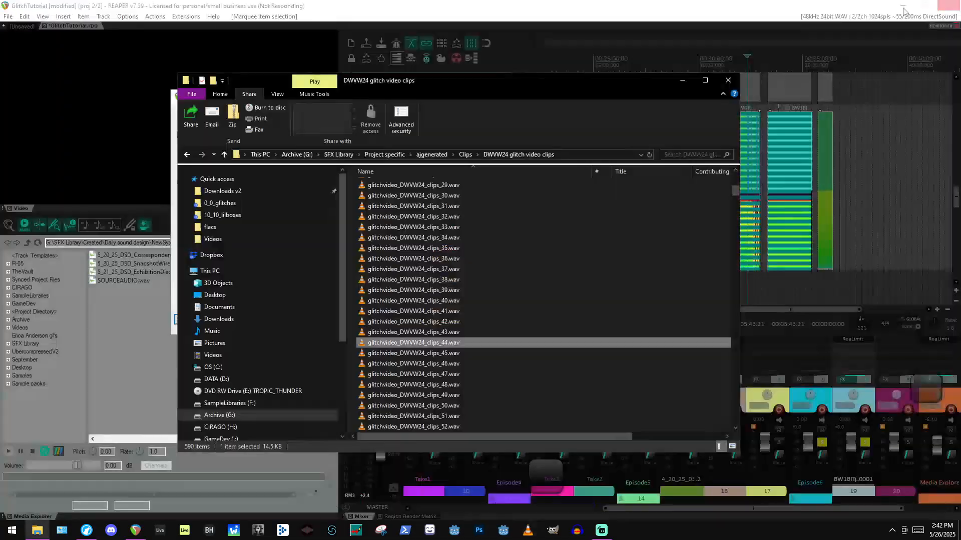
Audition CUT_06.wav, Front_07.wav and Theater_09.wav from the Hans Zimmer folder, and return to the Clips folder.
left_click(465, 154)
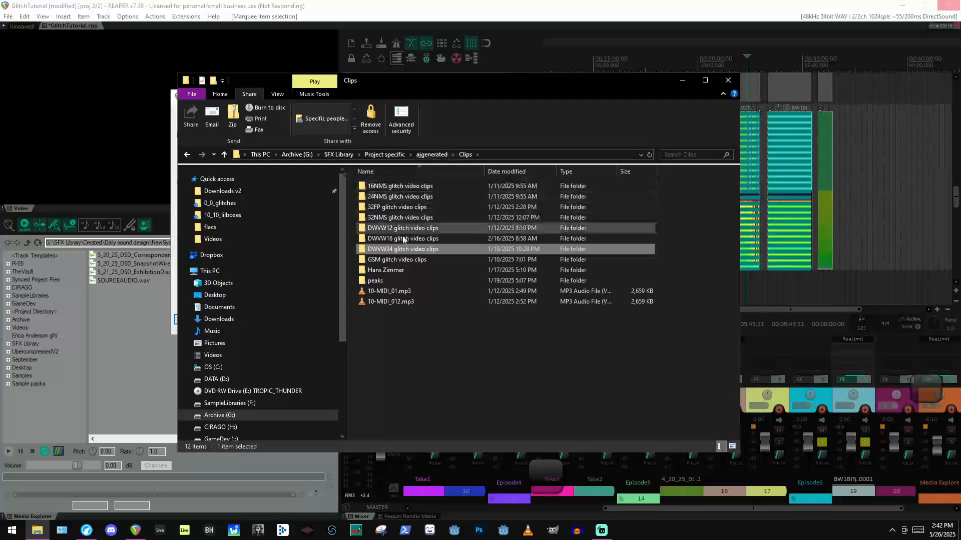
double_click(405, 270)
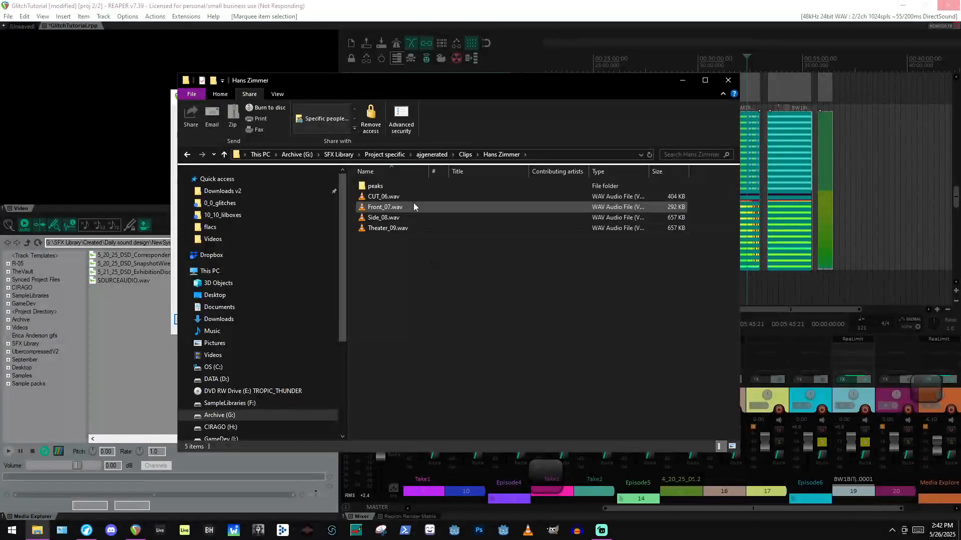
double_click(414, 197)
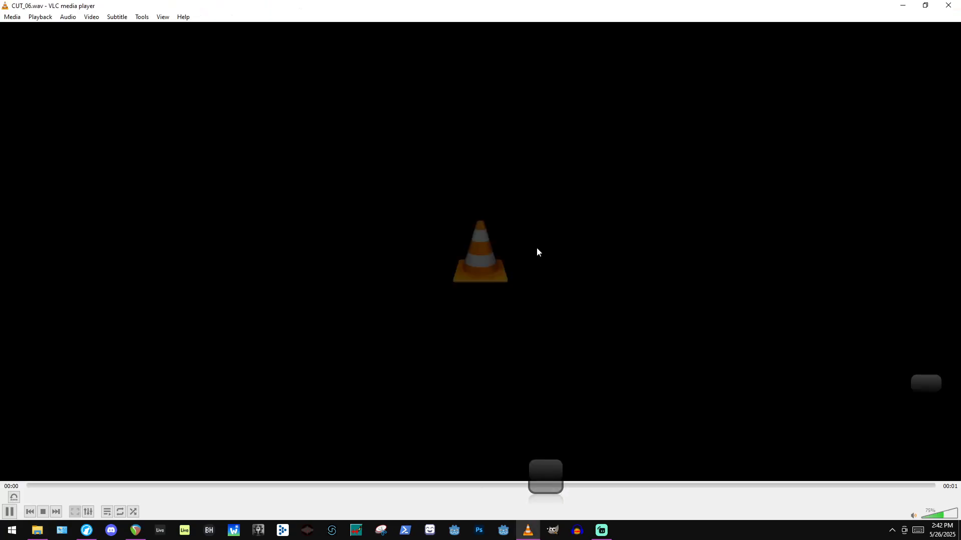
left_click(948, 5)
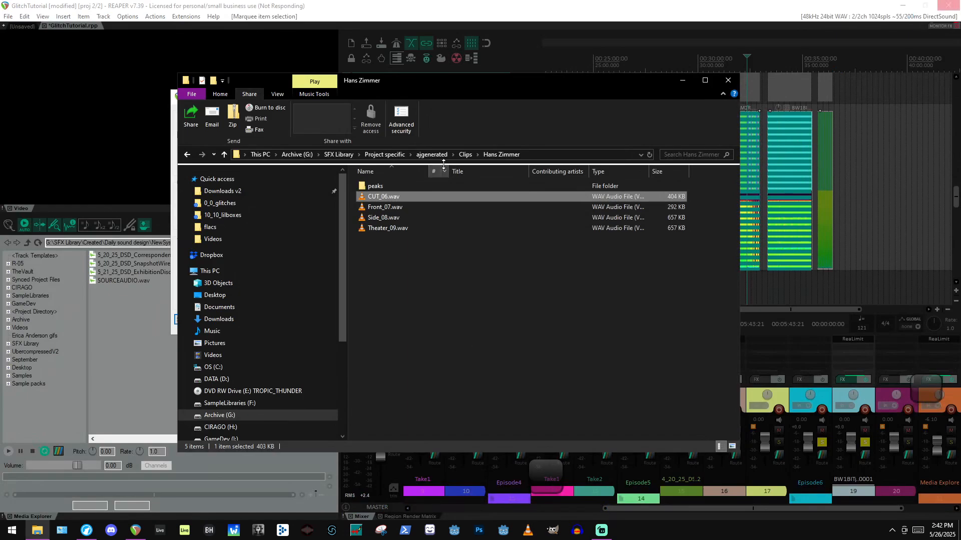
double_click(443, 207)
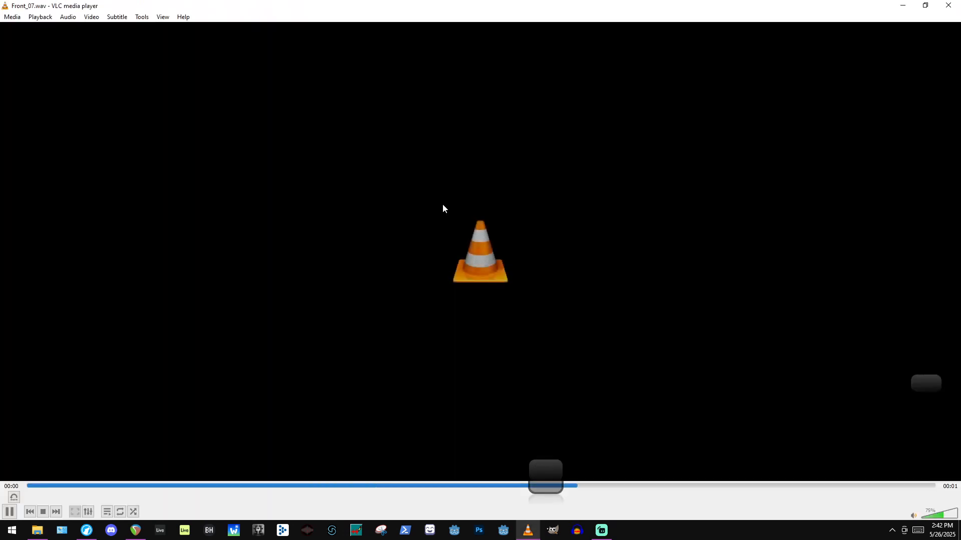
left_click(949, 5)
double_click(465, 225)
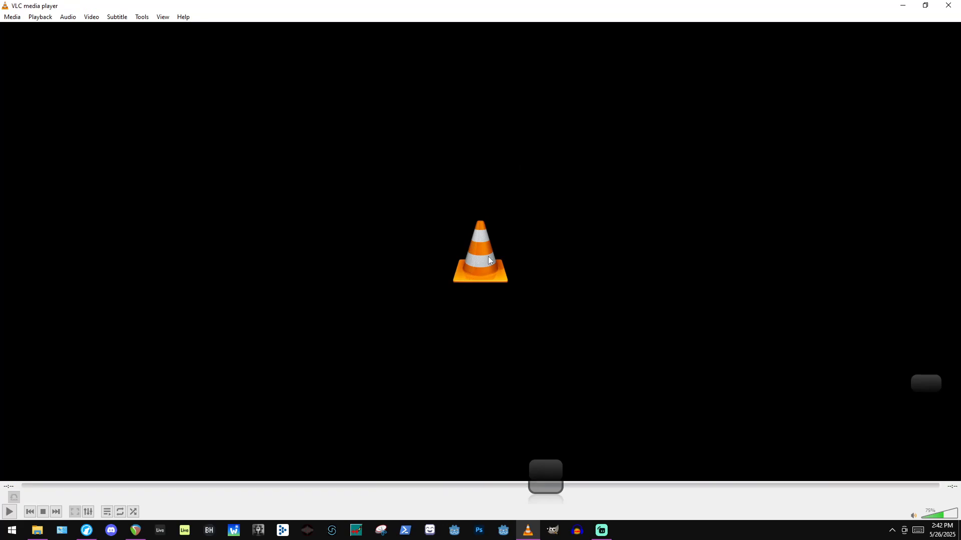
left_click(949, 5)
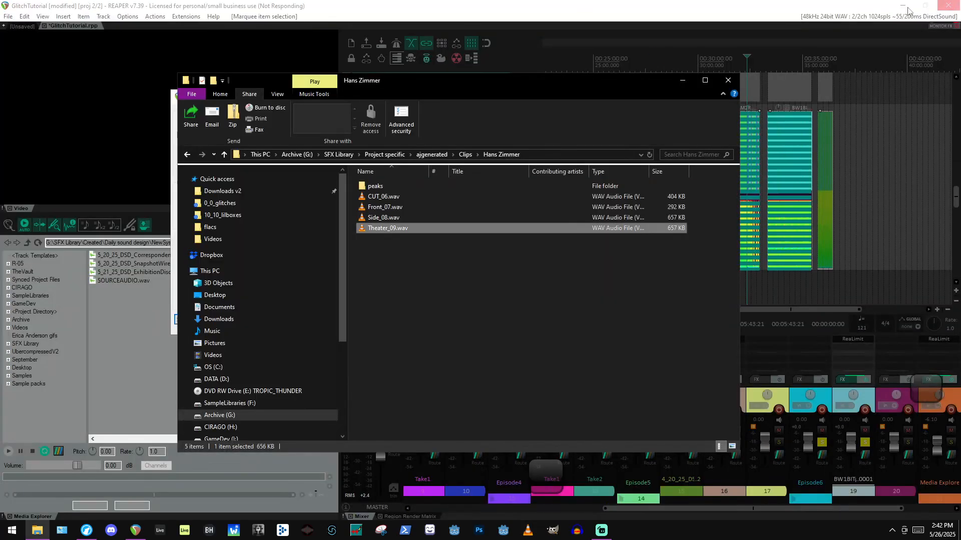
left_click(475, 154)
left_click(465, 154)
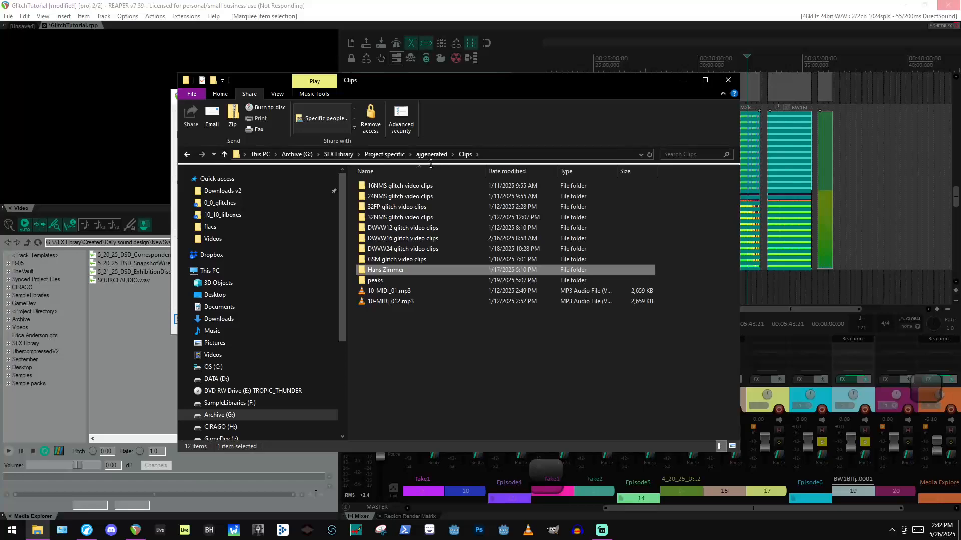
Audition 10-MIDI_01.mp3 from the Clips folder and close the player.
double_click(429, 292)
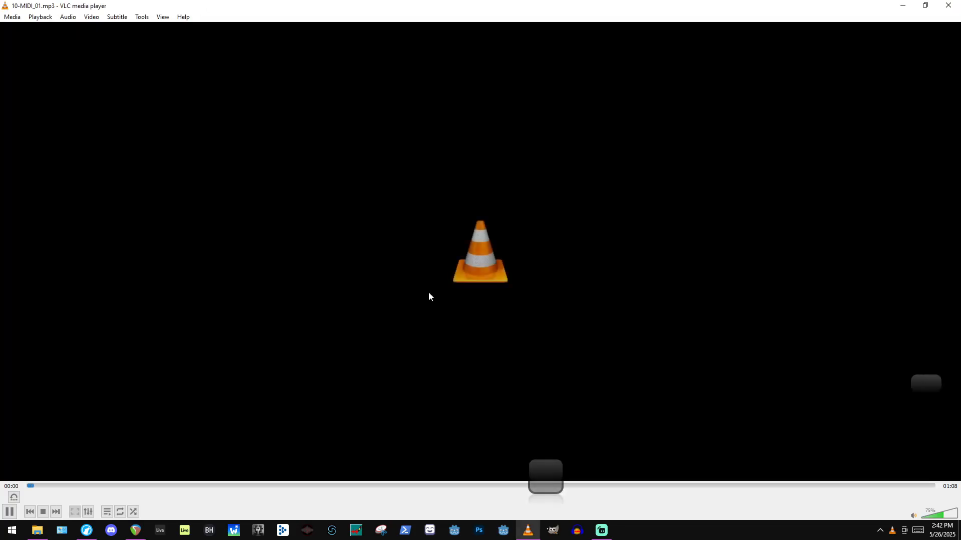
left_click(949, 4)
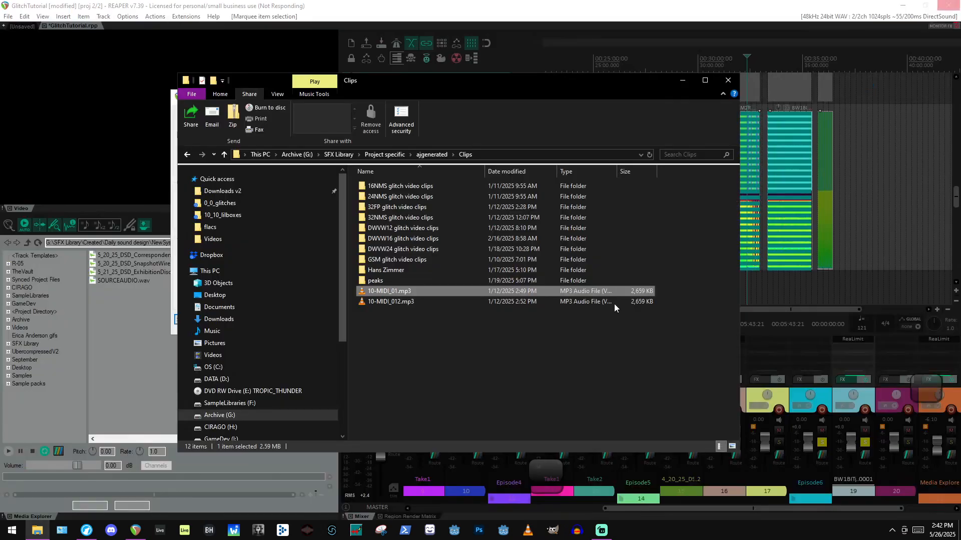
left_click(482, 345)
left_click(413, 294)
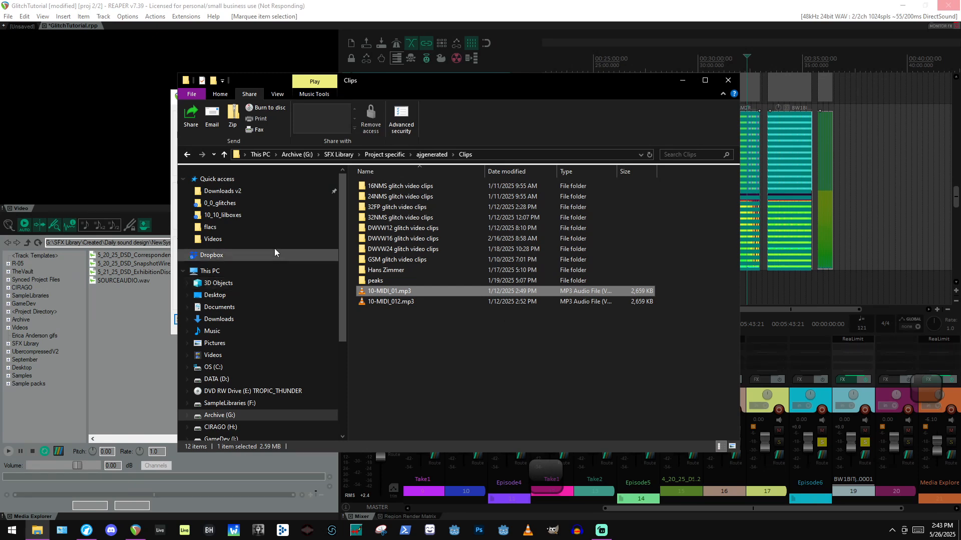
left_click(390, 330)
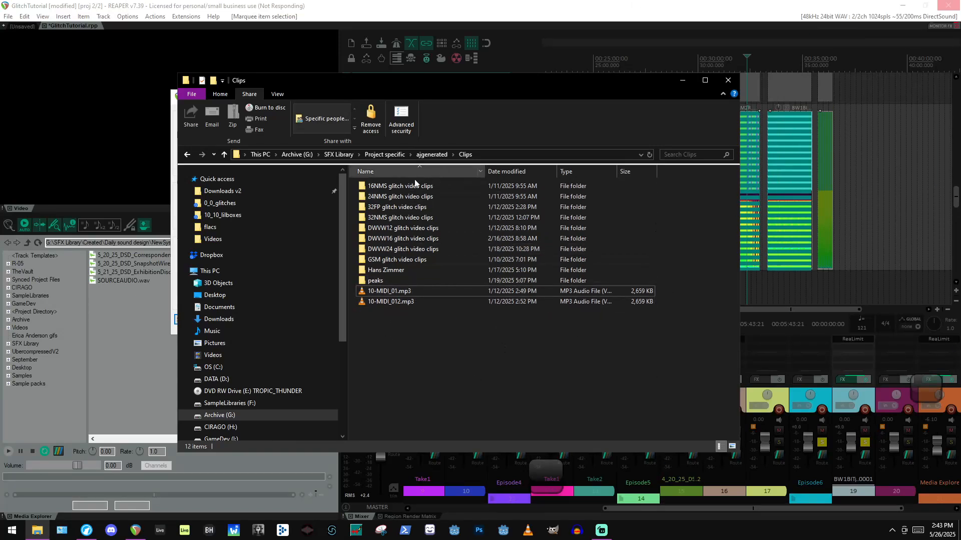
Open the Moshed folder inside ajgenerated and audition HZ_24DWVW_compressed.mp3 from near its middle.
left_click(431, 154)
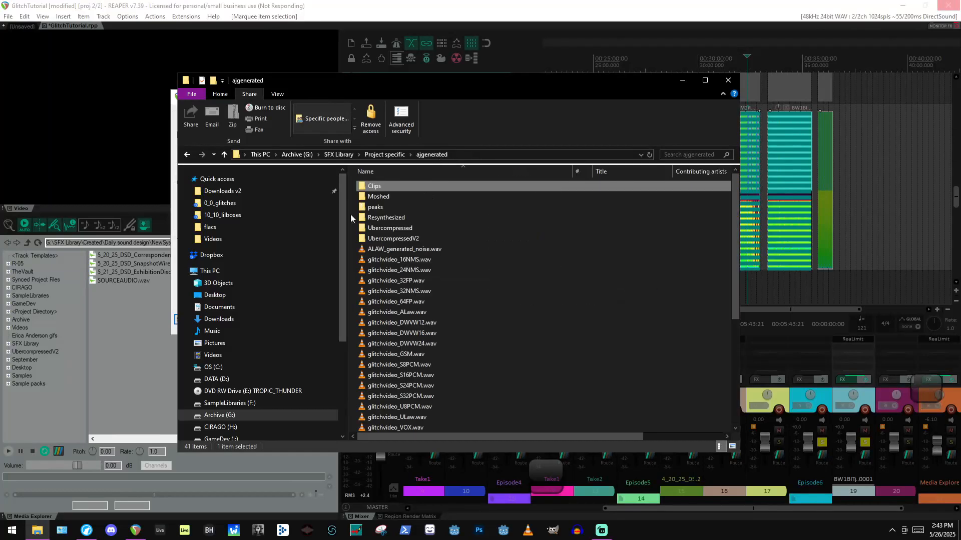
double_click(451, 202)
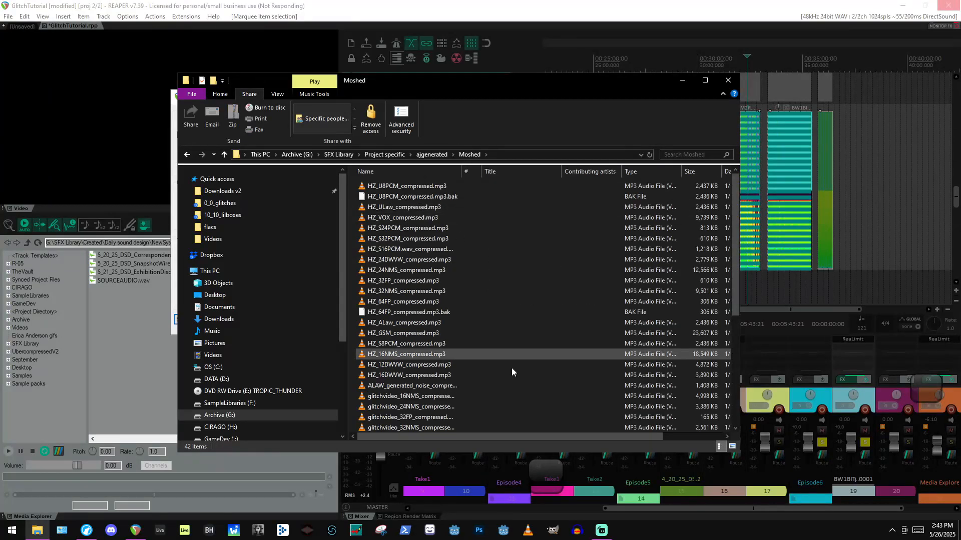
left_click(473, 259)
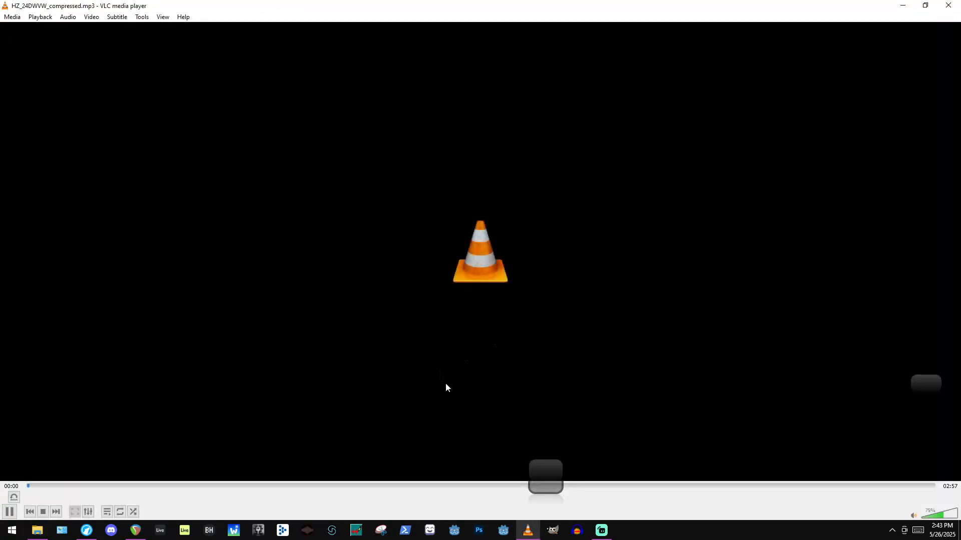
left_click(440, 485)
key("alt+Tab")
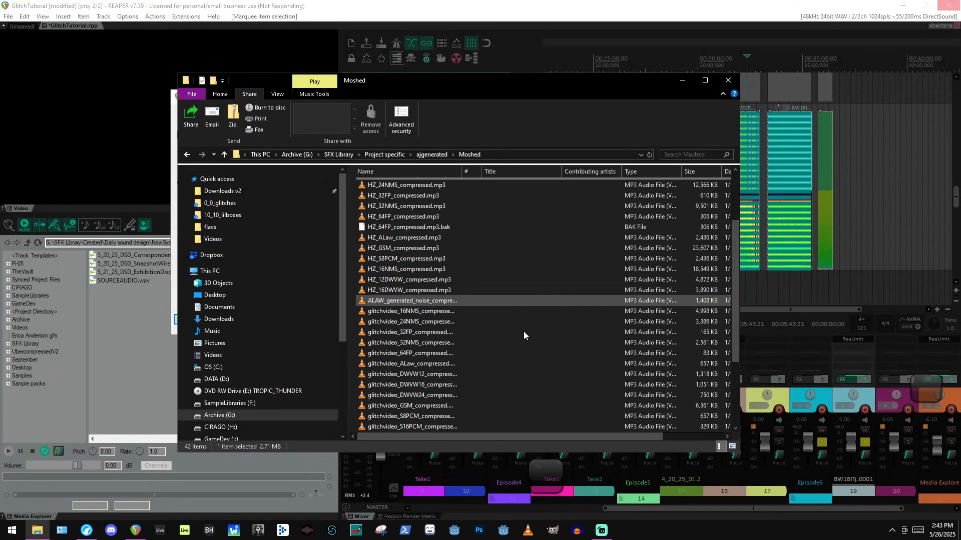
Audition glitchvideo_S8PCM_compressed.mp3 from about its middle and the glitchvideo_ULaw compressed file in Moshed.
double_click(524, 339)
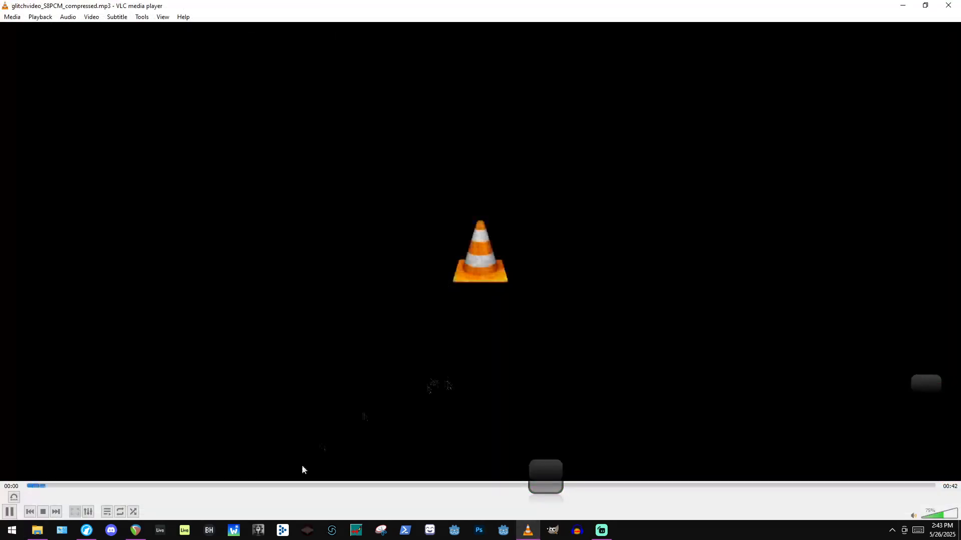
left_click(474, 485)
key("alt+Tab")
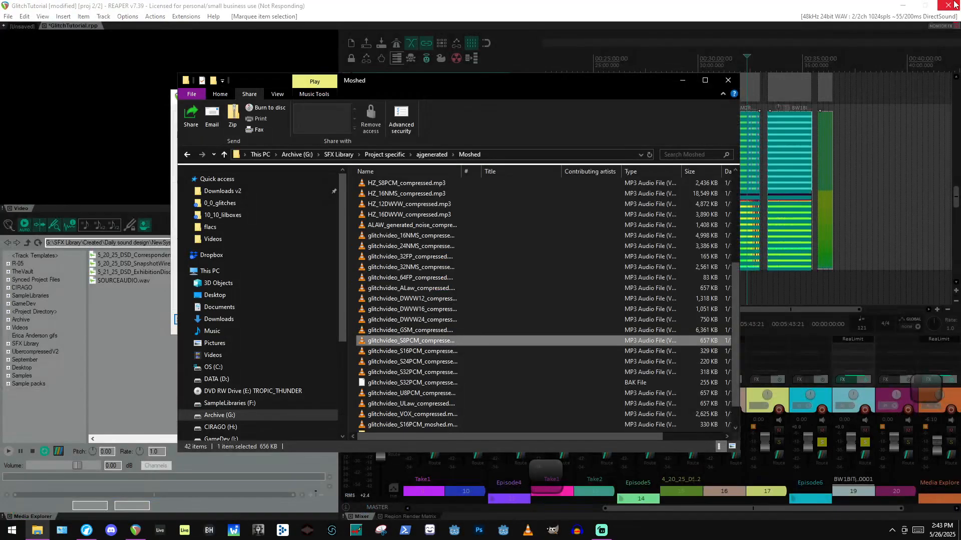
scroll(499, 344, "down", 1)
left_click(503, 371)
double_click(503, 372)
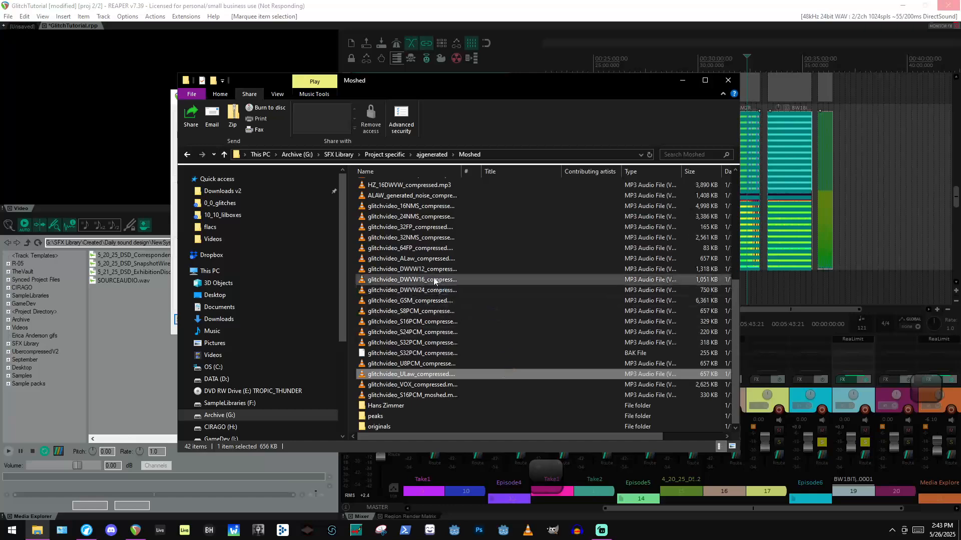
key("alt+Tab")
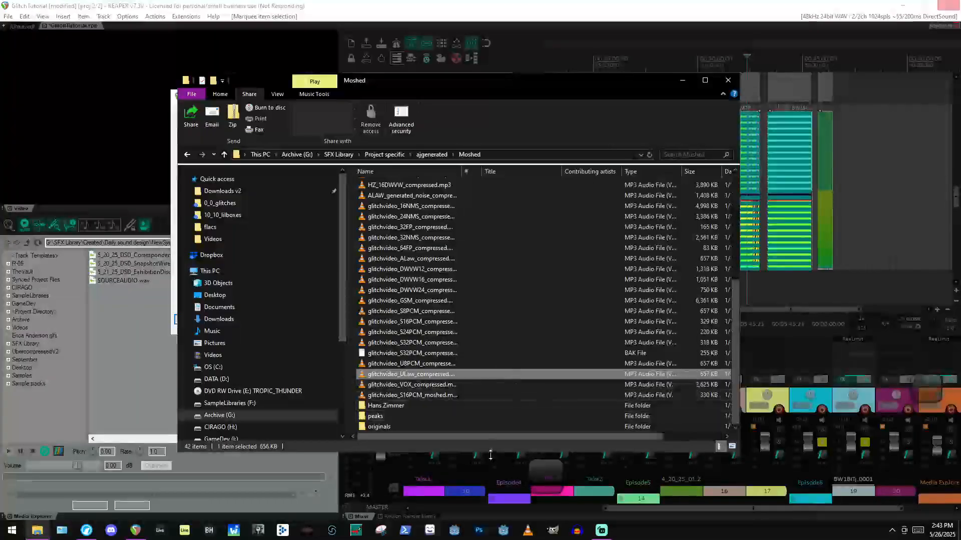
Audition CUT_06.mp3, Side_08.mp3 and Theater_09.mp3 from the Hans Zimmer folder inside Moshed, closing the player after each.
double_click(480, 407)
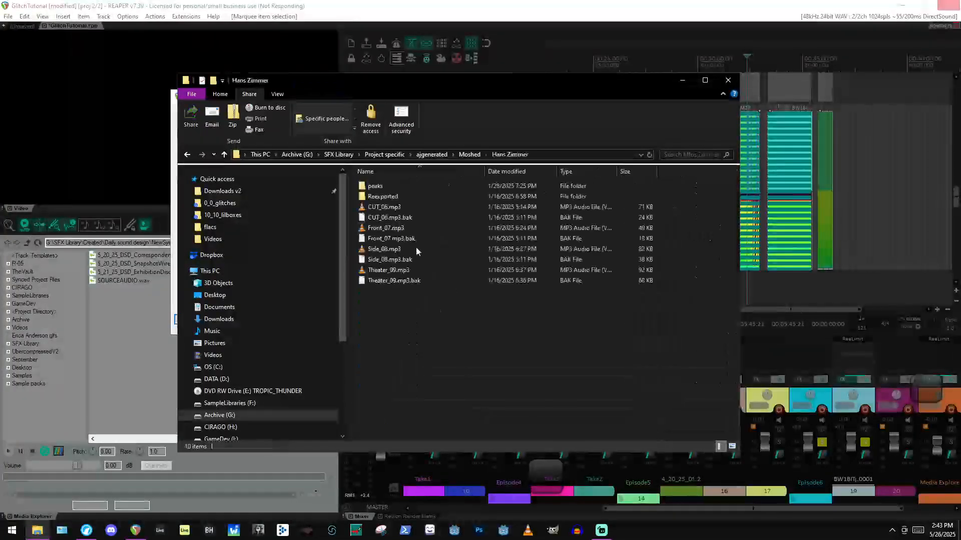
double_click(413, 206)
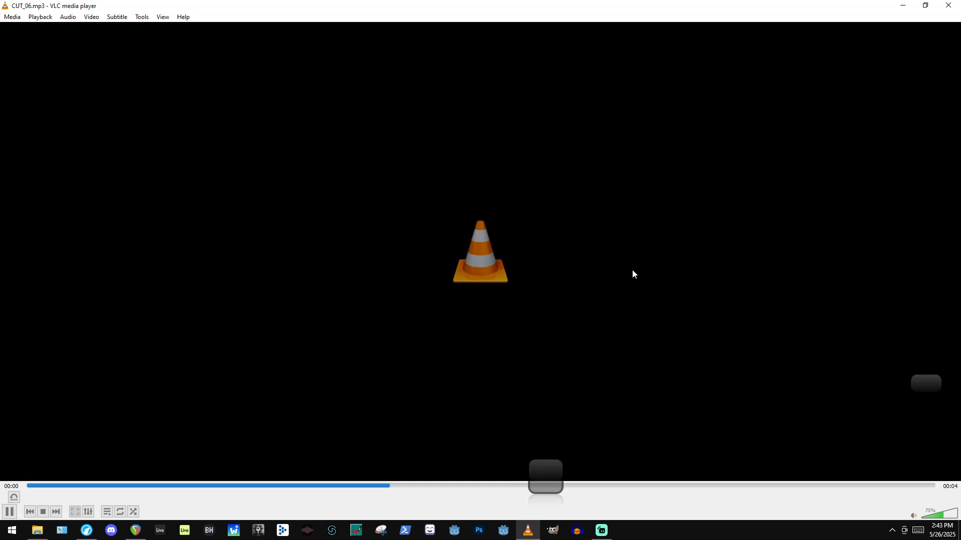
left_click(949, 5)
double_click(416, 249)
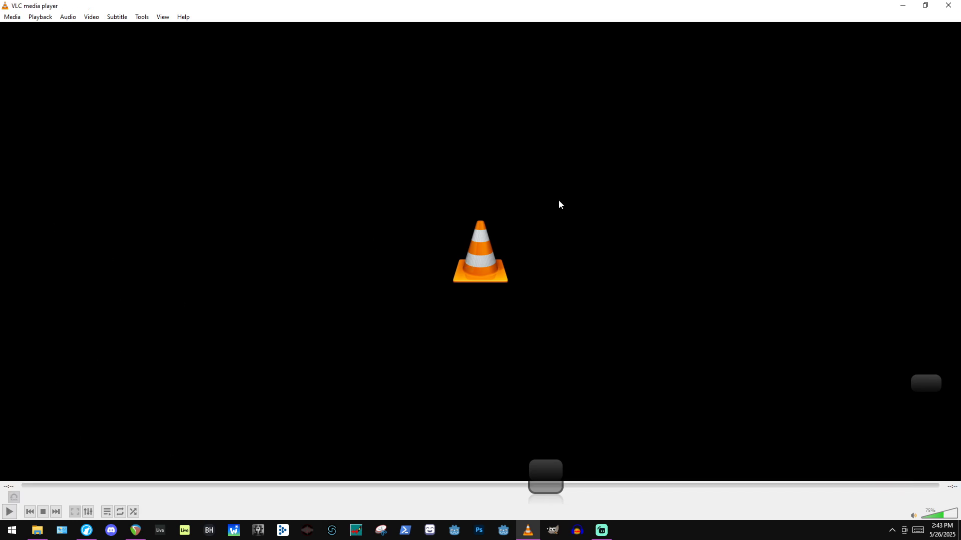
key("space")
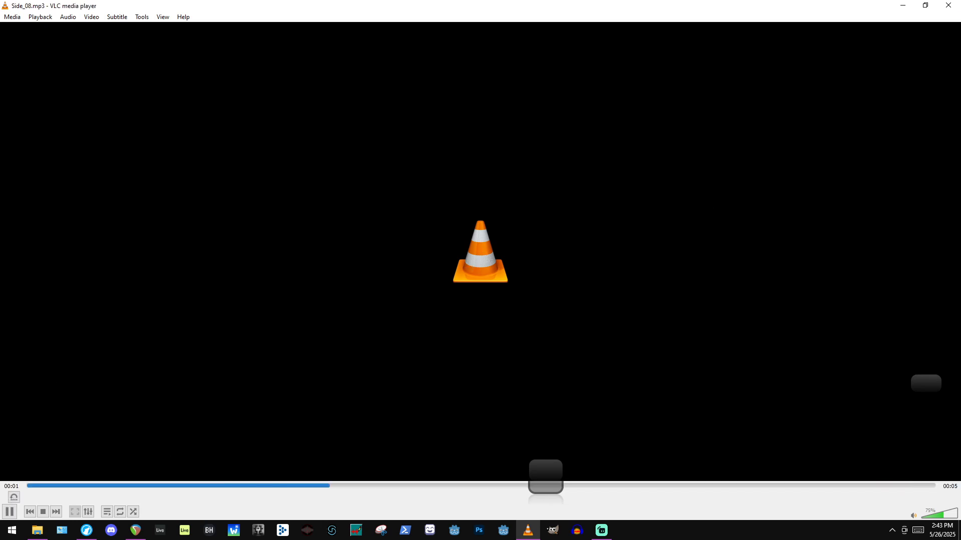
left_click(948, 5)
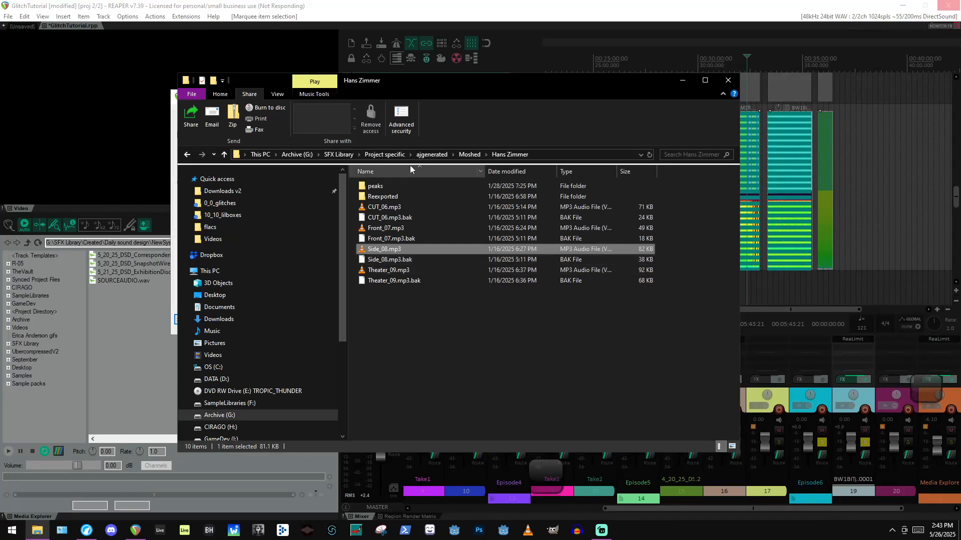
double_click(428, 274)
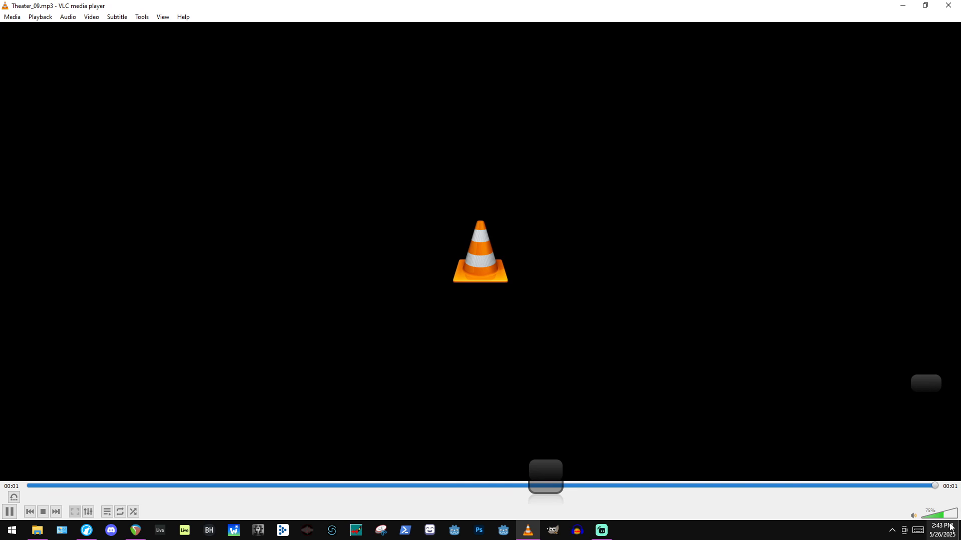
left_click(948, 5)
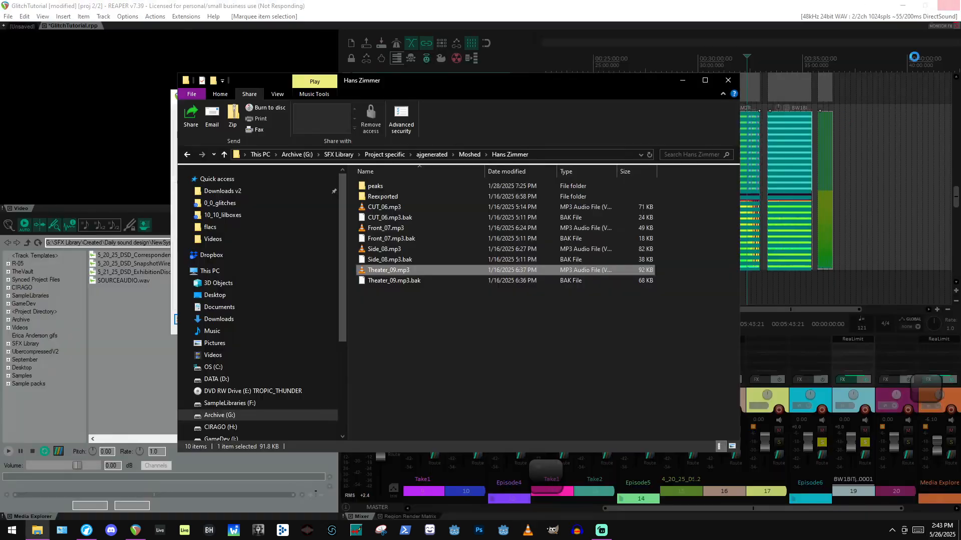
Listen to CUT_06.mp3 again, close the player and look through the files in the Reexported folder.
left_click(436, 200)
double_click(429, 208)
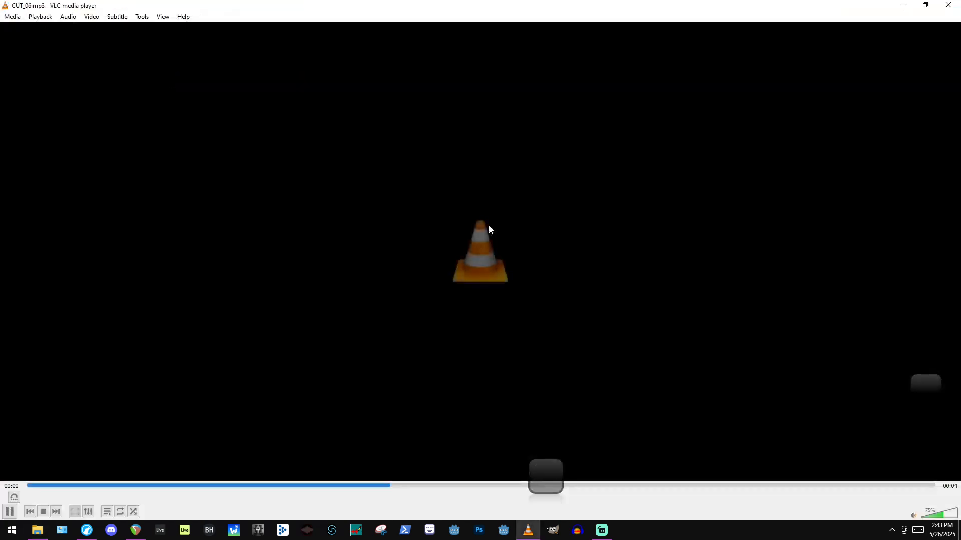
right_click(617, 297)
left_click(349, 86)
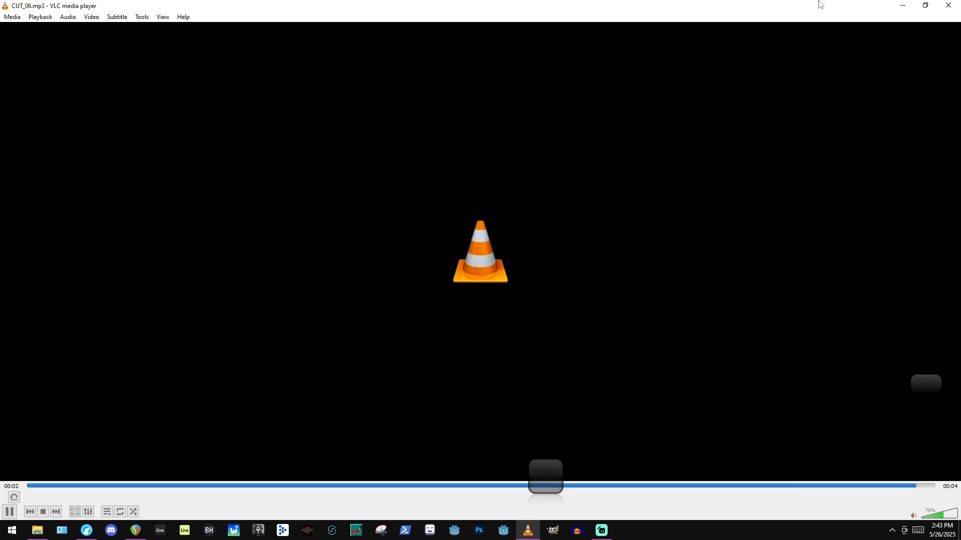
left_click(950, 5)
double_click(415, 195)
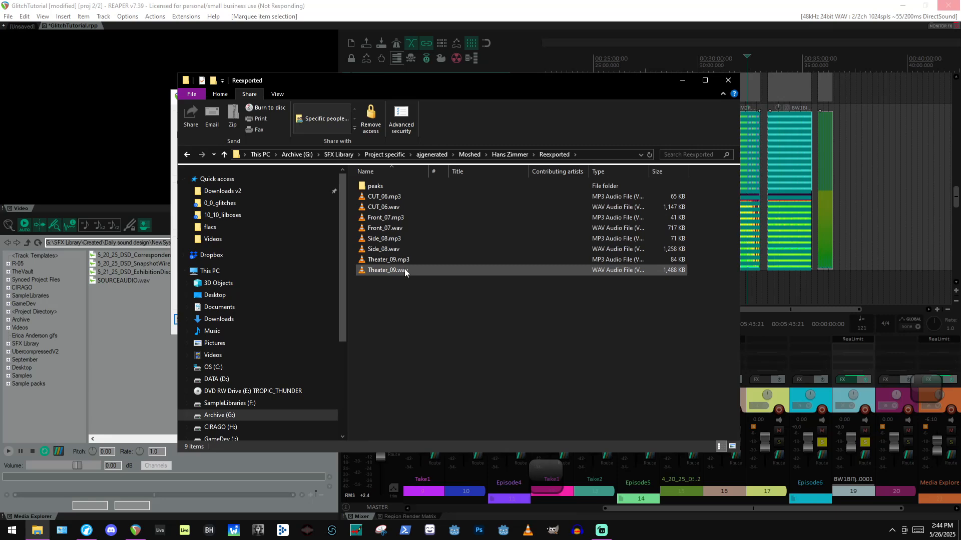
mouse_move(404, 271)
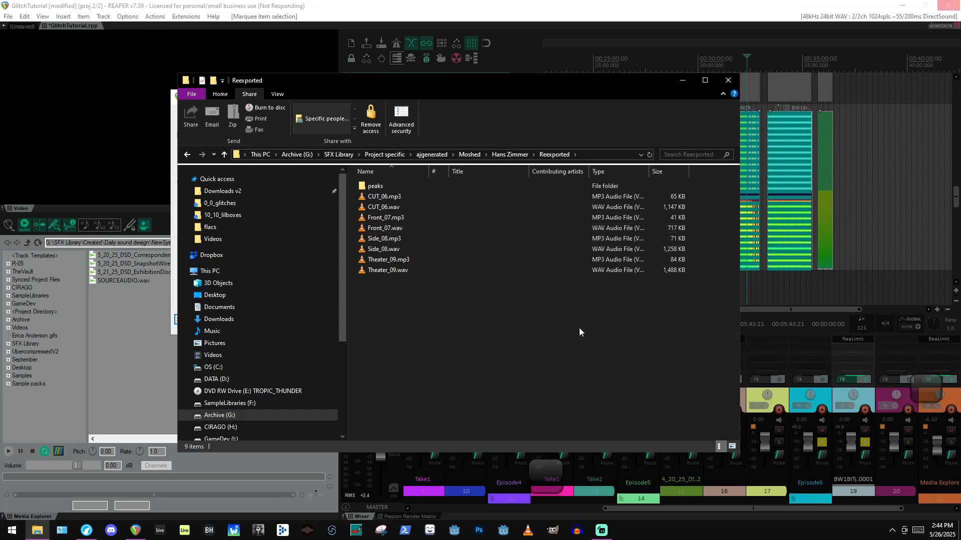
Switch to REAPER and force-close the unresponsive program from its Dynamic split items window.
left_click(495, 3)
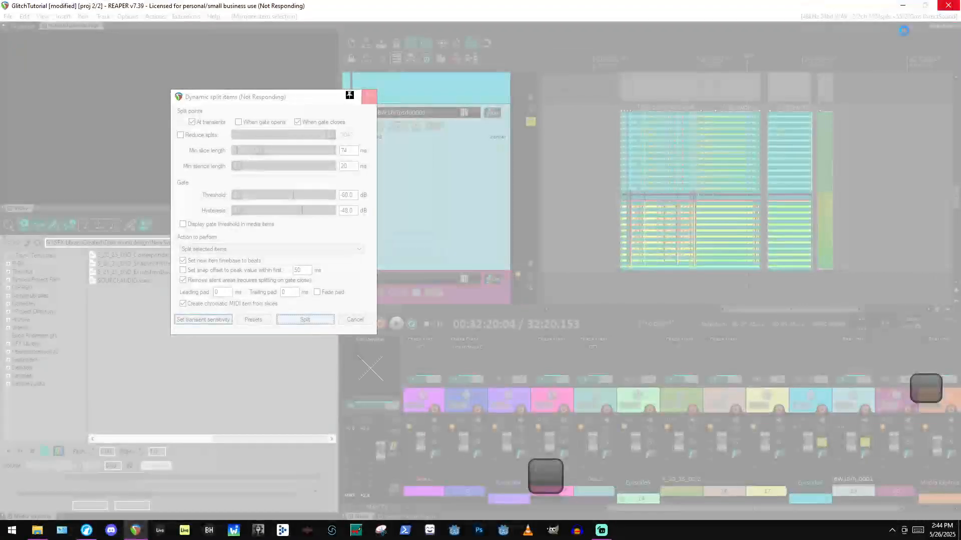
left_click(369, 96)
left_click(435, 275)
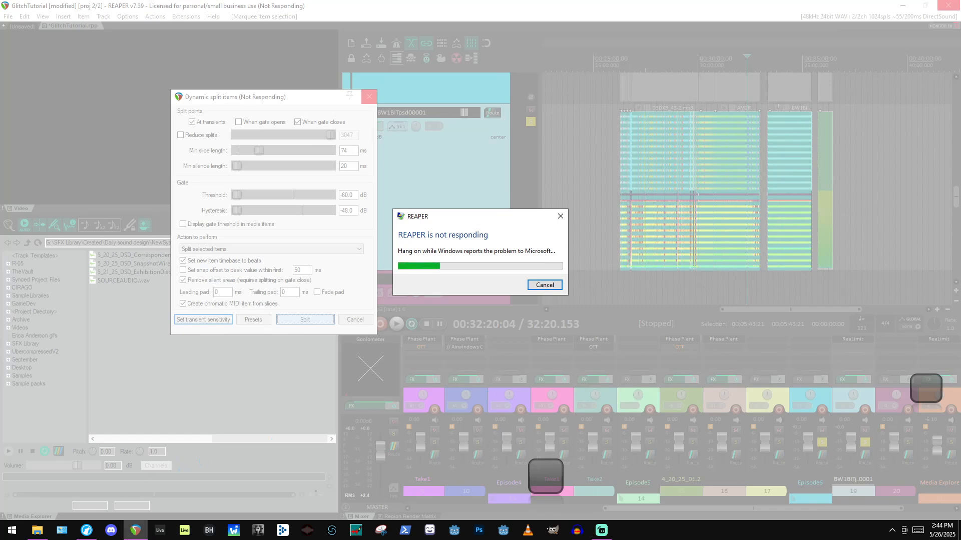
Go back up to the Moshed folder in File Explorer and relaunch REAPER.
left_click(37, 531)
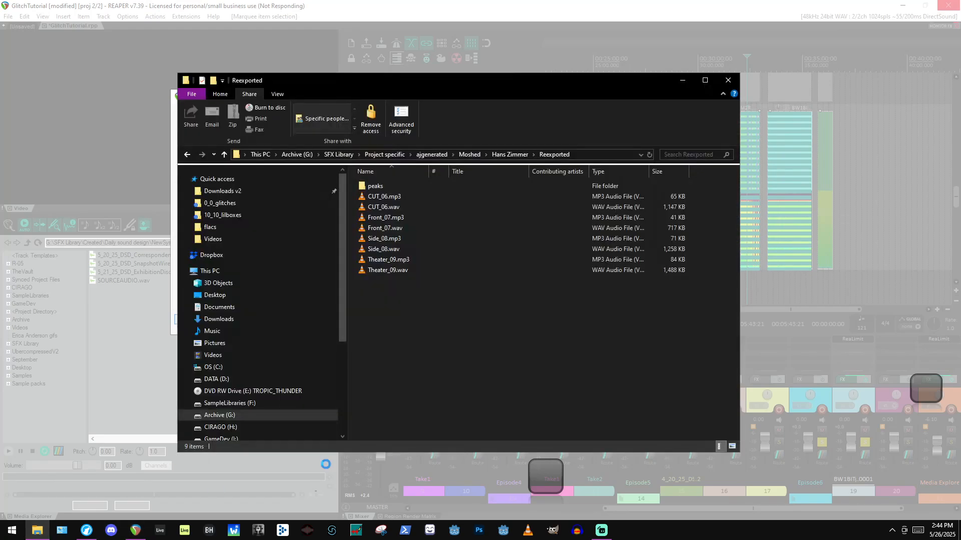
left_click(510, 155)
left_click(470, 154)
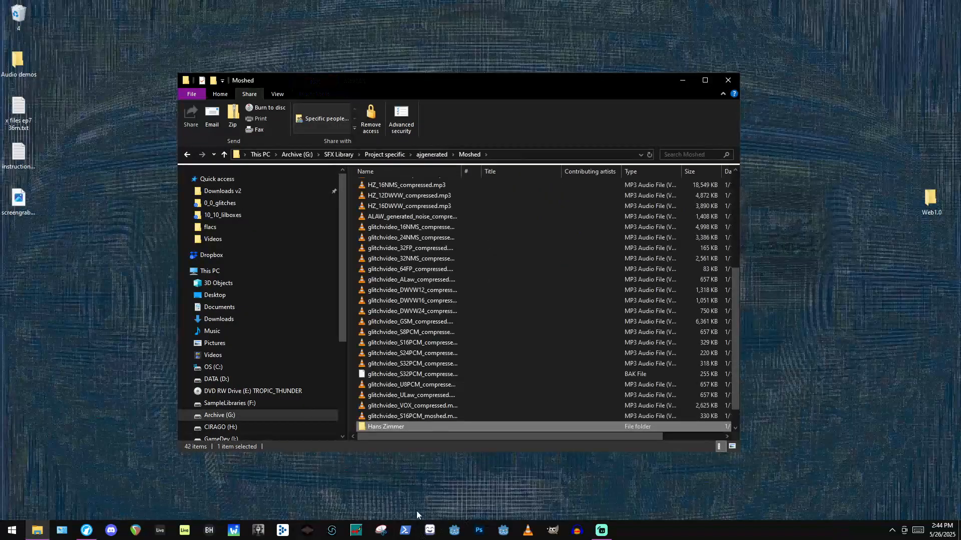
left_click(135, 530)
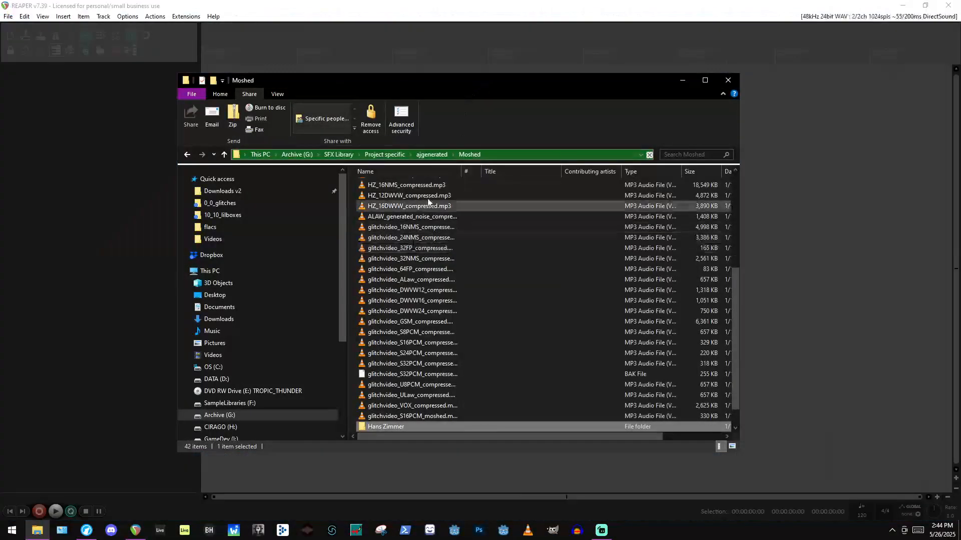
Return to the ajgenerated folder and open its Resynthesized subfolder.
left_click(432, 154)
left_click(449, 207)
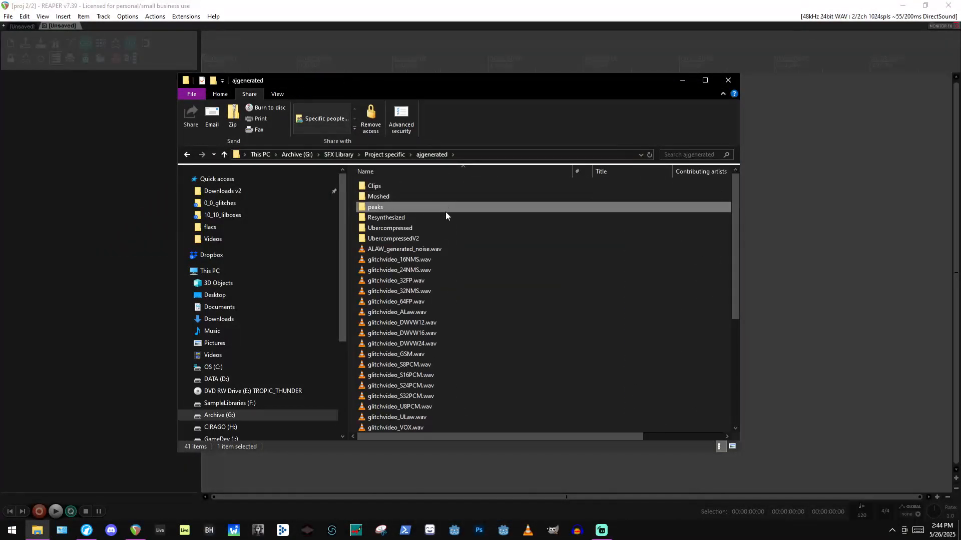
double_click(445, 212)
left_click(431, 154)
double_click(425, 215)
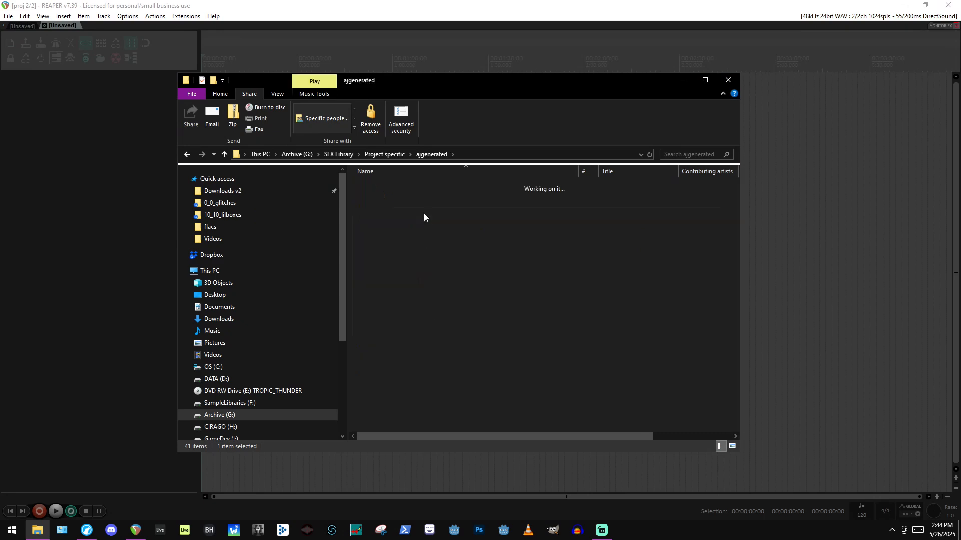
Audition MedWarblySine.wav and RecreatedSine.wav from the Resynthesized folder, closing the player after each.
double_click(425, 208)
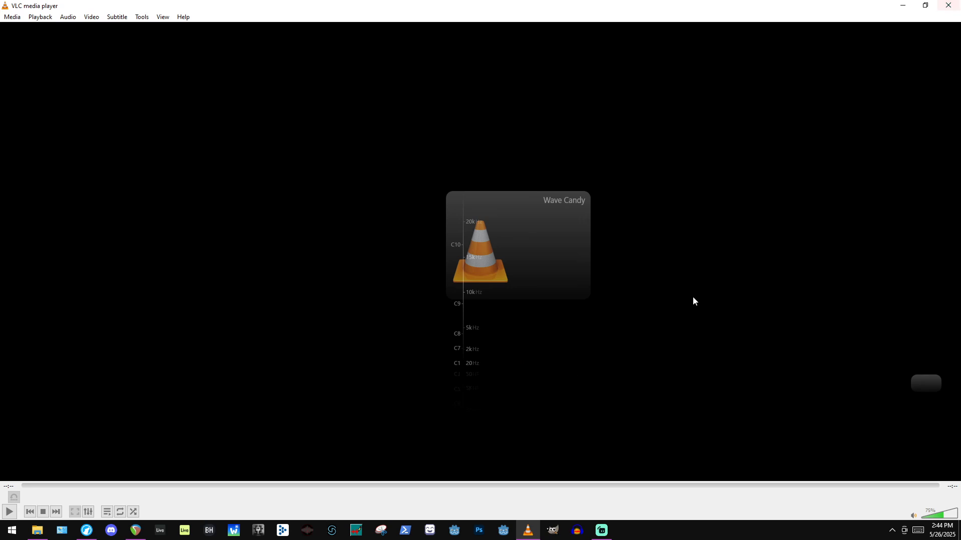
left_click(948, 5)
left_click(399, 218)
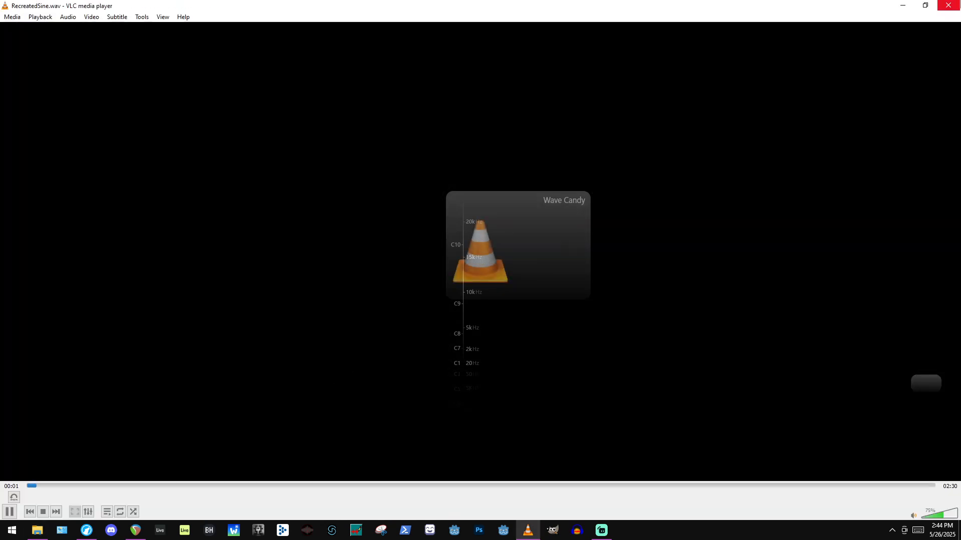
left_click(958, 2)
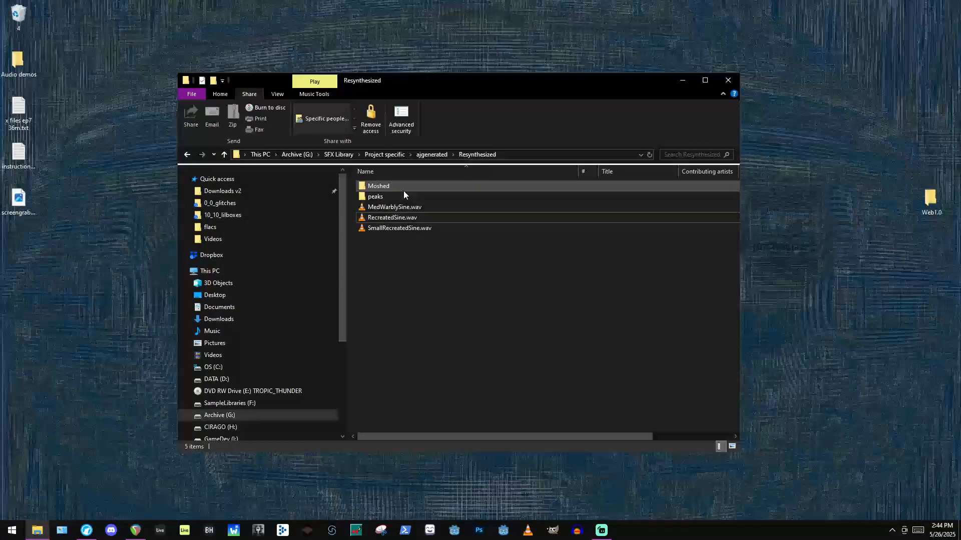
Open the Moshed folder inside Resynthesized and audition MedWarblySine - gaps.mp3 and RecreatedSine.mp3, leaving MedWarblySine.wav selected.
left_click(404, 191)
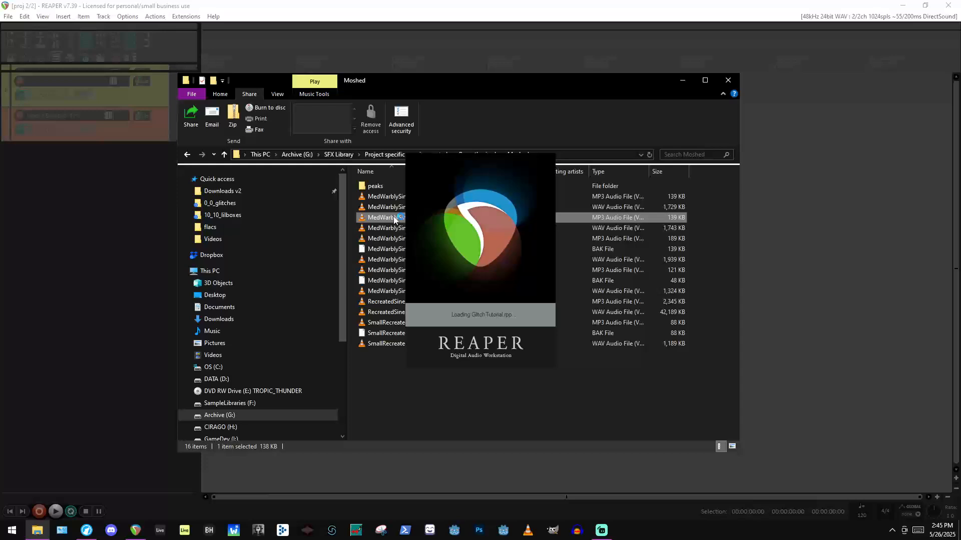
double_click(394, 216)
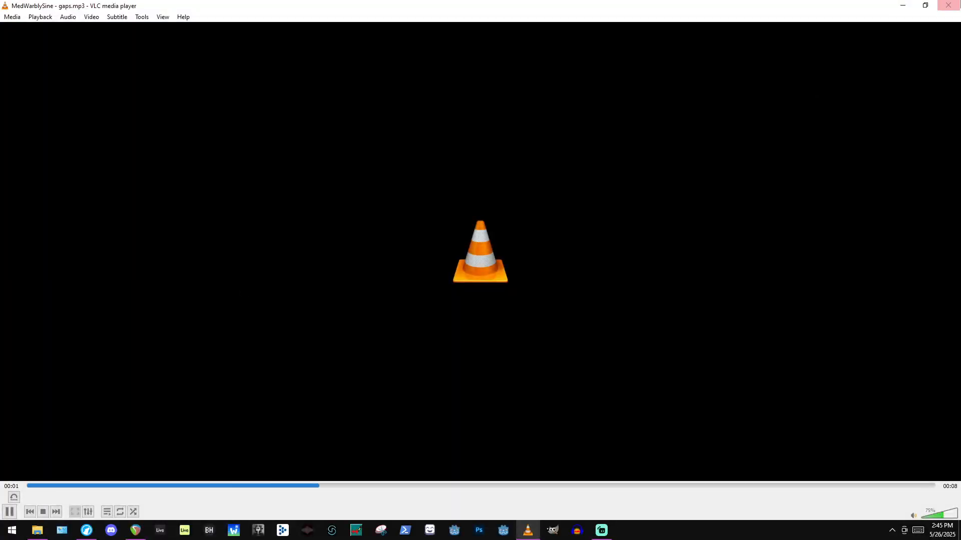
left_click(948, 5)
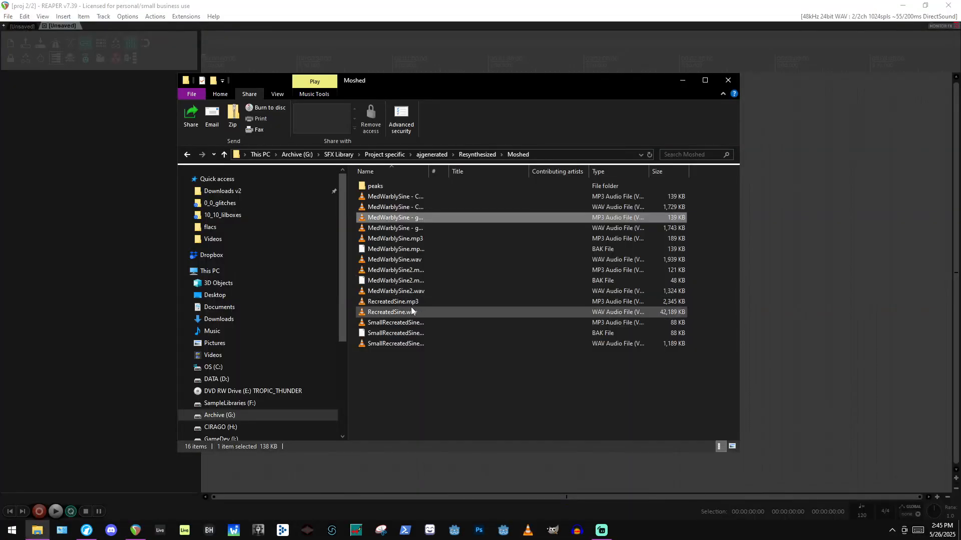
double_click(424, 301)
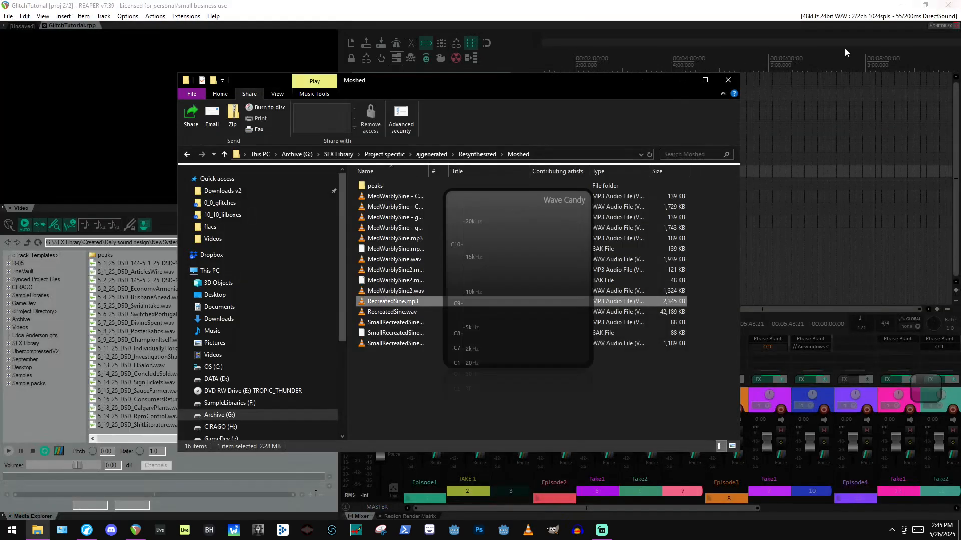
left_click(407, 260)
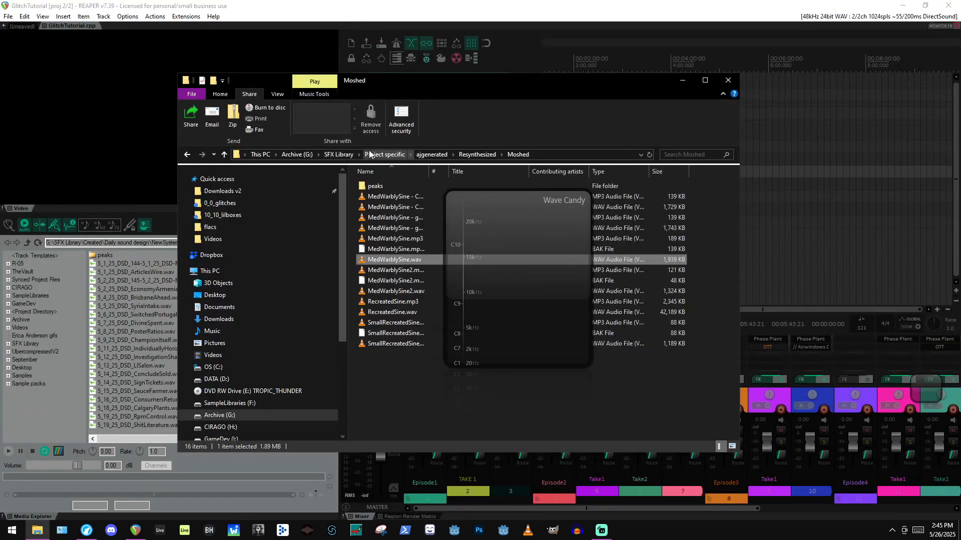
Return to the ajgenerated folder, open its Ubercompressed subfolder, and bring File Explorer back in front of REAPER.
left_click(478, 155)
left_click(432, 156)
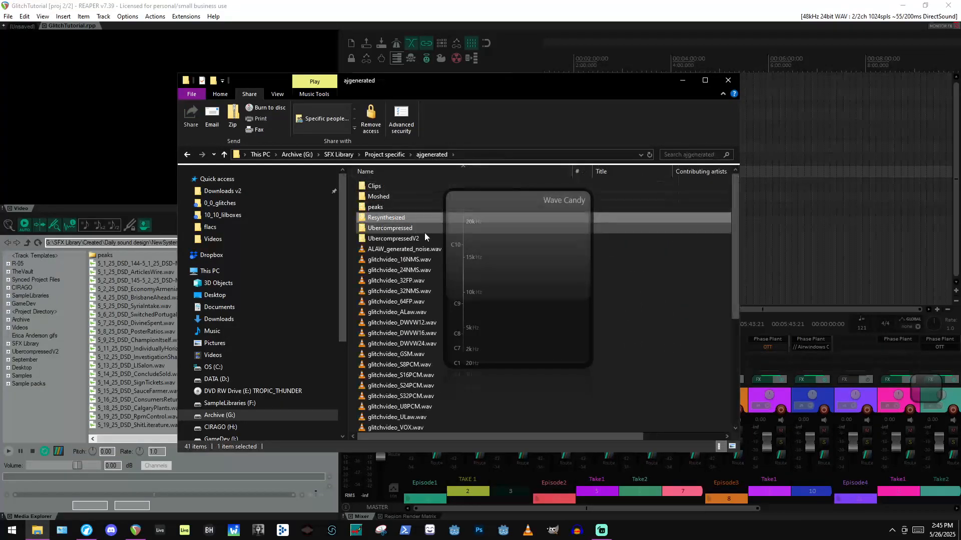
double_click(460, 234)
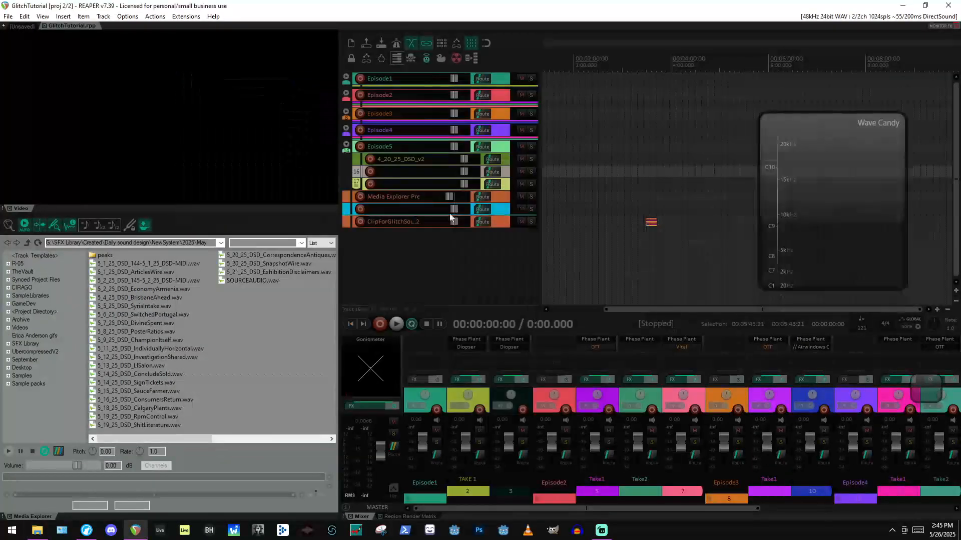
left_click(32, 534)
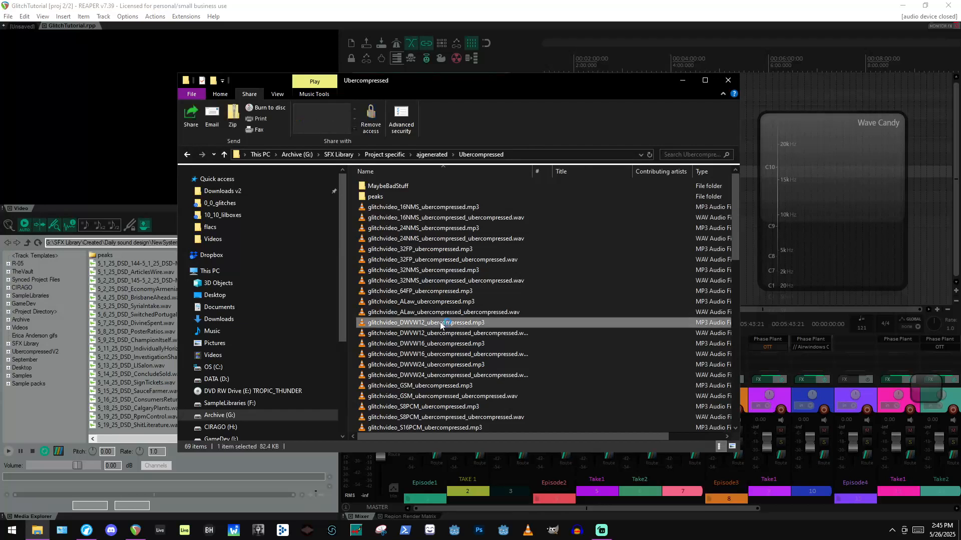
Audition glitchvideo_DWVW12_ubercompressed.mp3, HZ_24NMS_ubercompressed.mp3 and HZ_24DWVW_ubercompressed_ubercompressed.wav, closing the player after each.
double_click(440, 324)
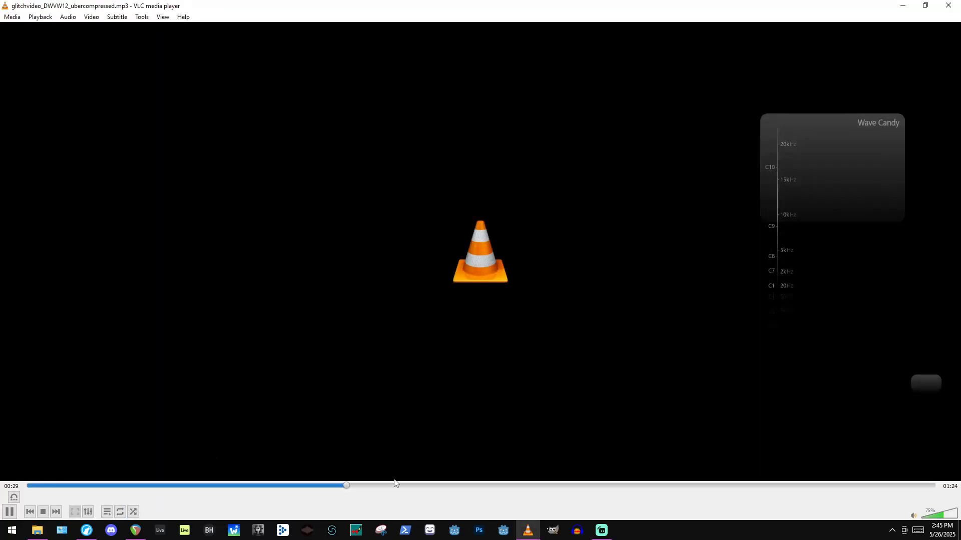
left_click(949, 4)
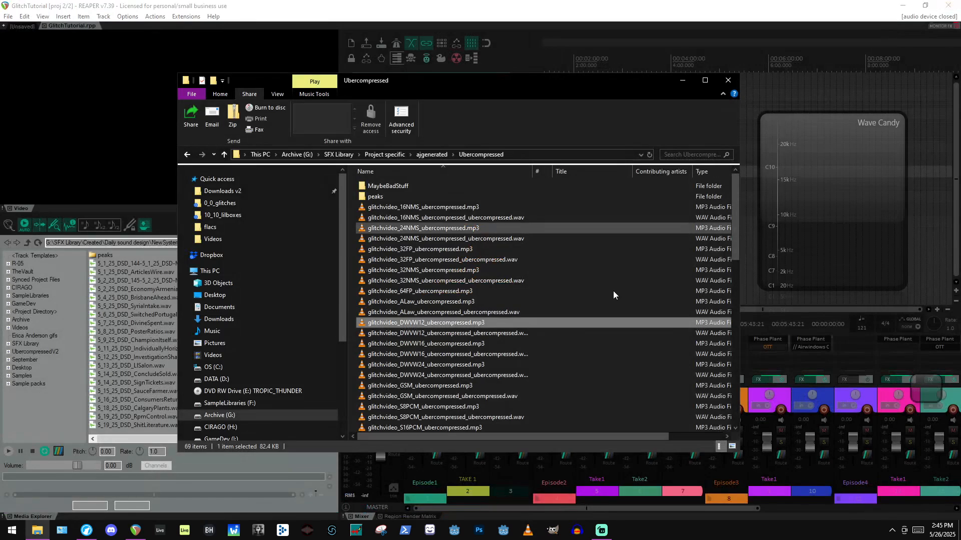
scroll(601, 301, "down", 8)
double_click(479, 362)
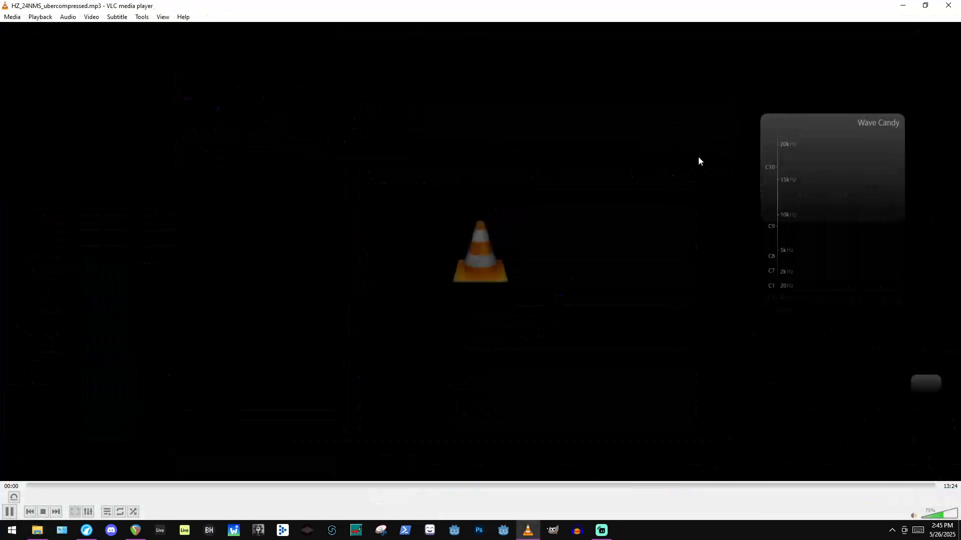
left_click(949, 4)
double_click(549, 352)
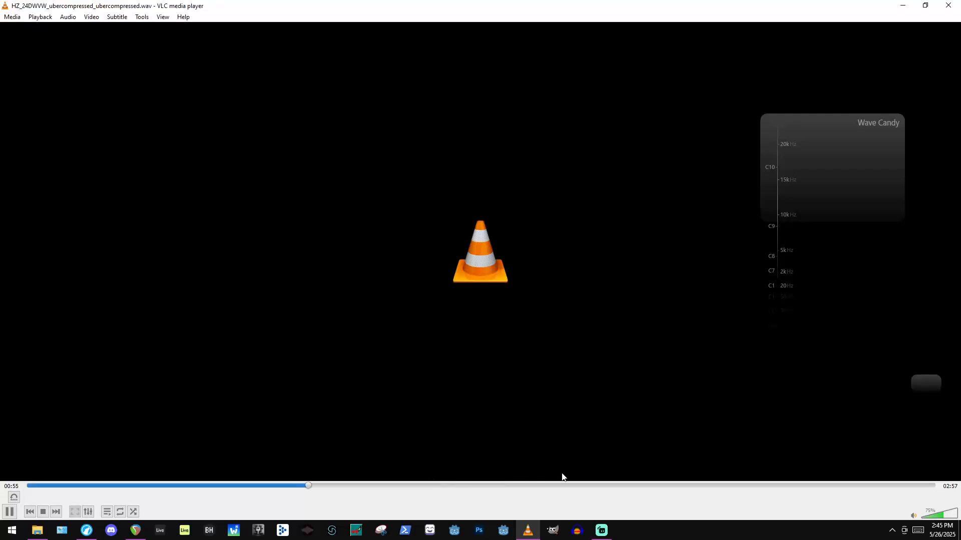
left_click(949, 5)
Open the UbercompressedV2 folder in ajgenerated and audition glitchvideo_32NMS_ubercompressedV2.wav and HZ_64FP_ubercompressedV2.mp3.
left_click(432, 154)
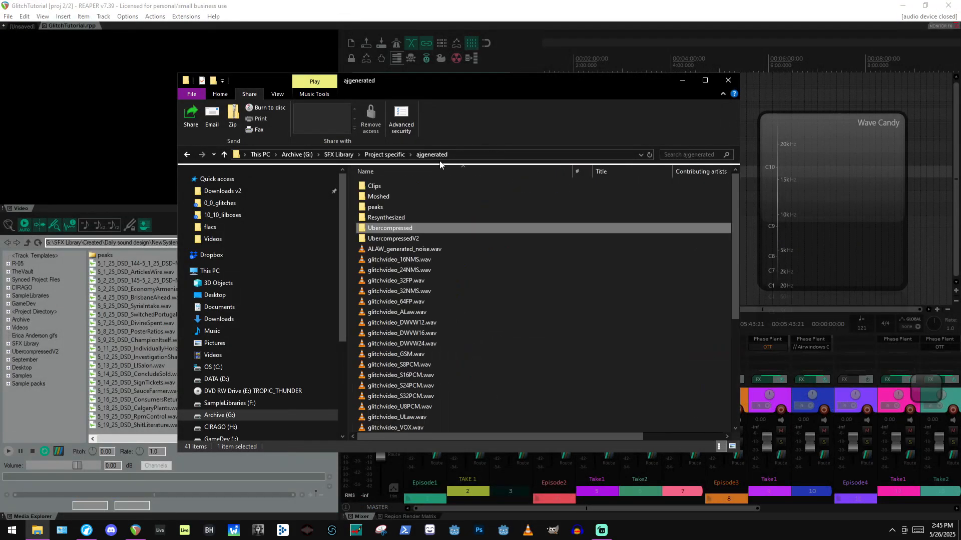
double_click(399, 239)
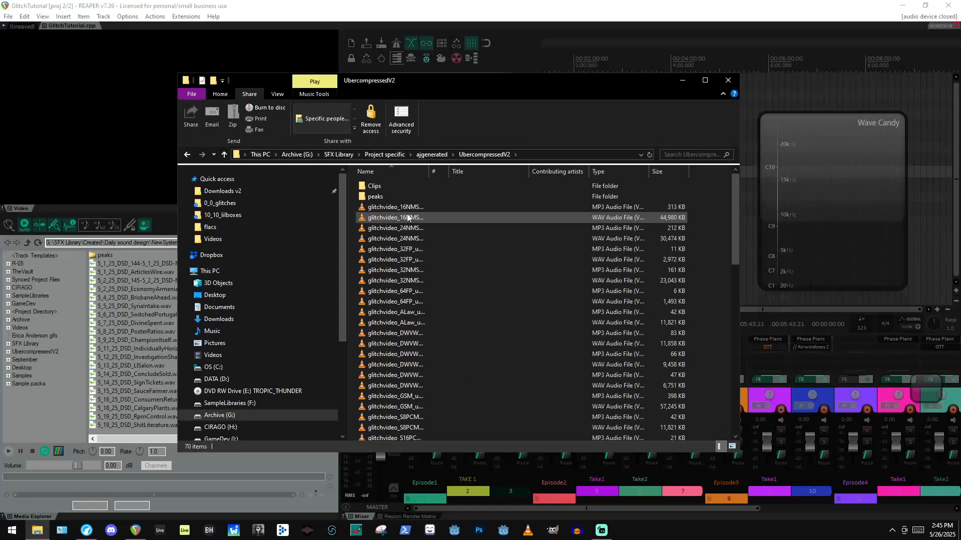
double_click(396, 280)
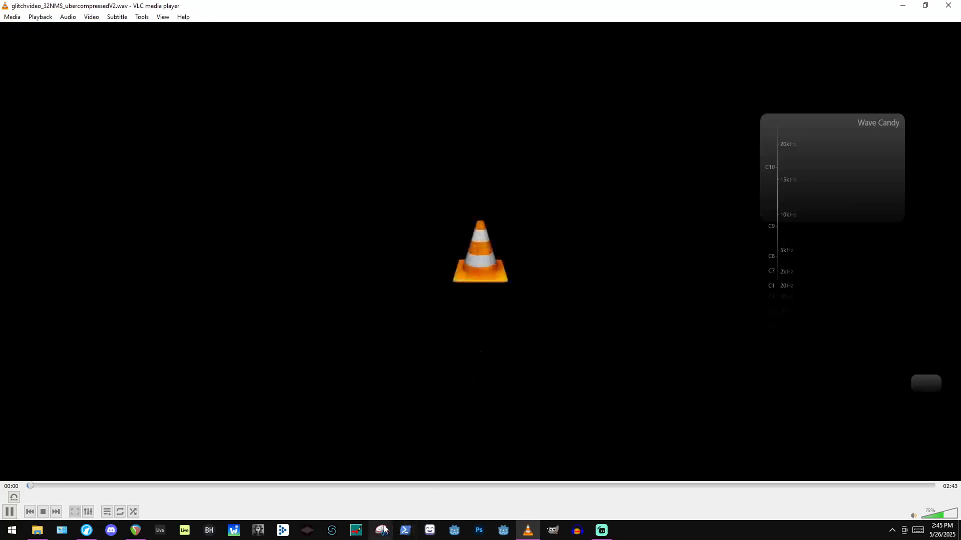
left_click(949, 5)
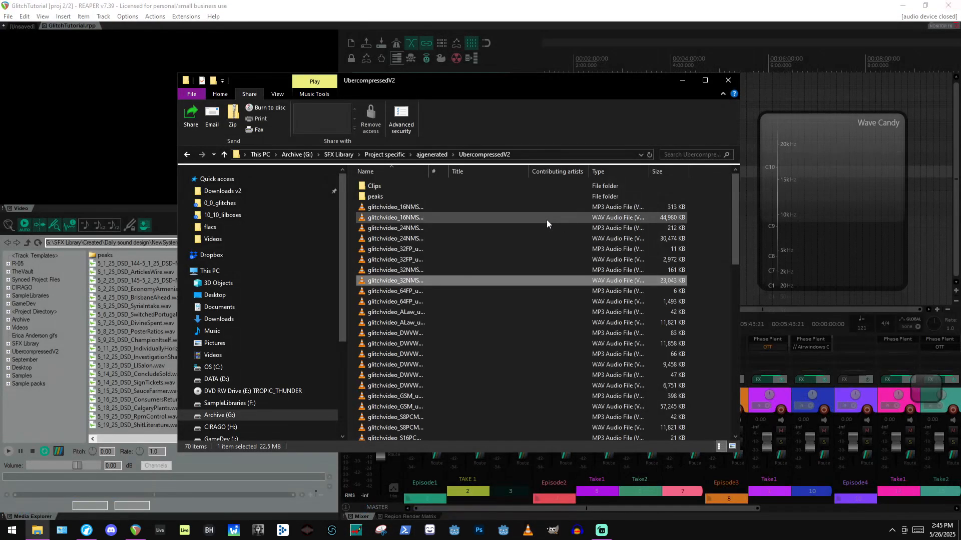
scroll(418, 379, "down", 5)
double_click(420, 374)
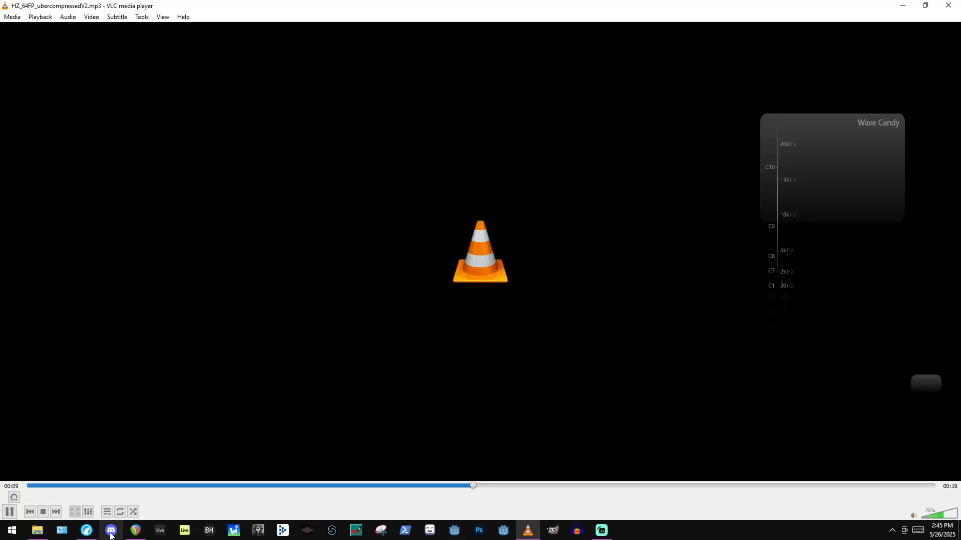
Switch to REAPER, mark a time selection about 56 seconds long around the six-minute mark, and return to File Explorer.
left_click(136, 532)
left_click_drag(747, 195, 791, 222)
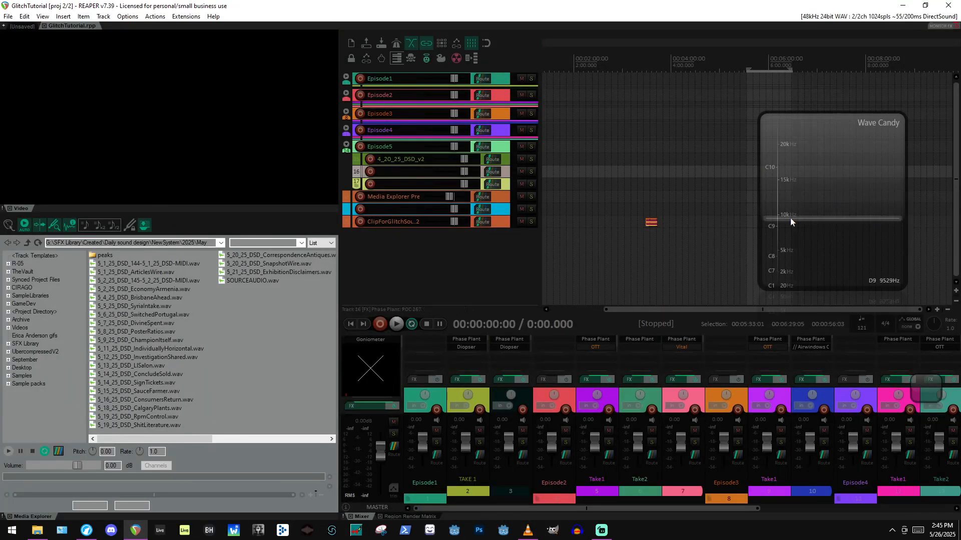
left_click(37, 530)
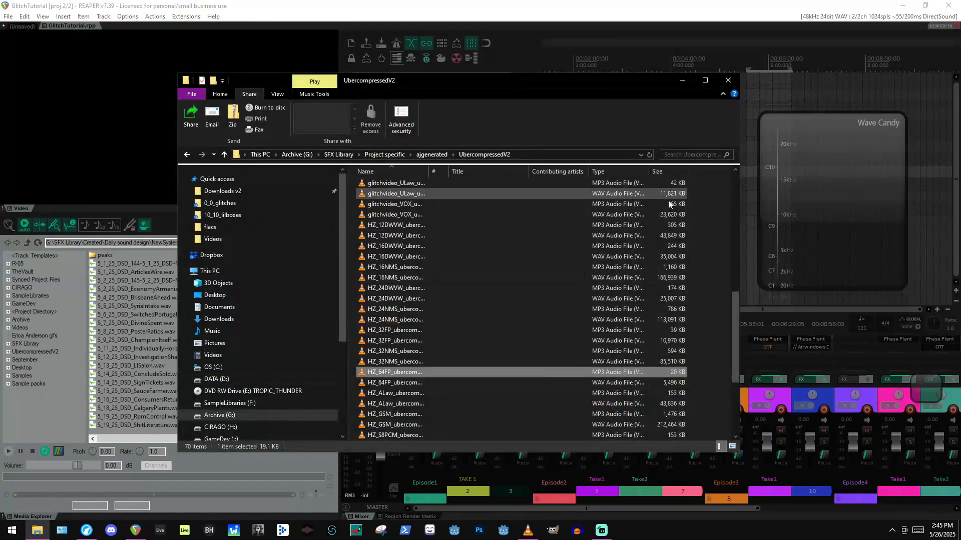
Browse TheVault (J:) through Dropboxes, Synced Project Files and Dropbox to Databending_inflectionpoint, and move the window to uncover REAPER's timeline.
scroll(250, 409, "down", 3)
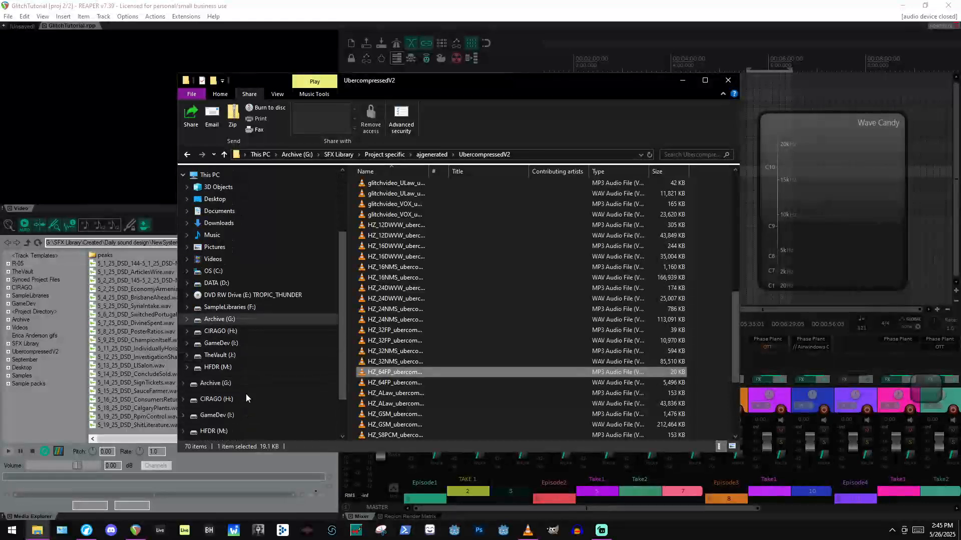
left_click(221, 355)
double_click(400, 197)
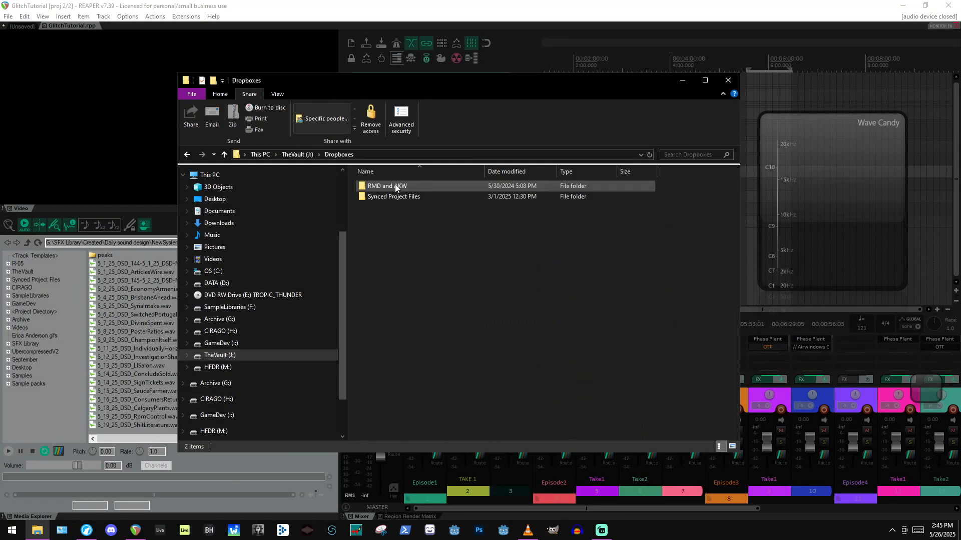
double_click(395, 197)
double_click(394, 187)
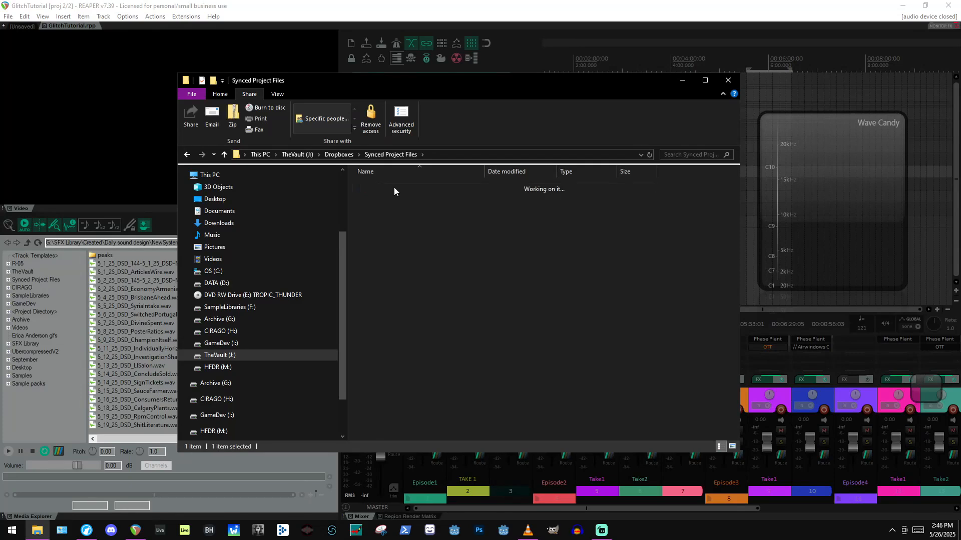
double_click(438, 218)
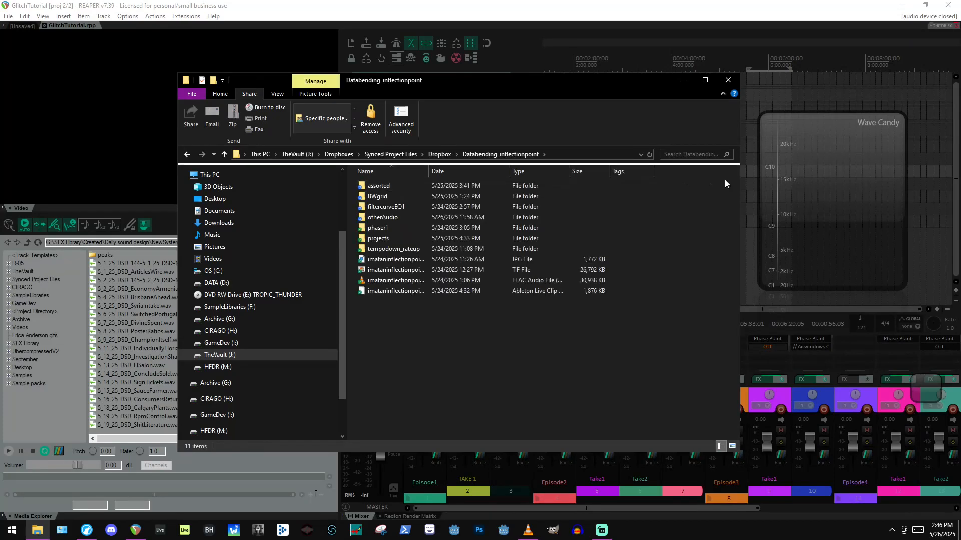
left_click_drag(479, 80, 361, 100)
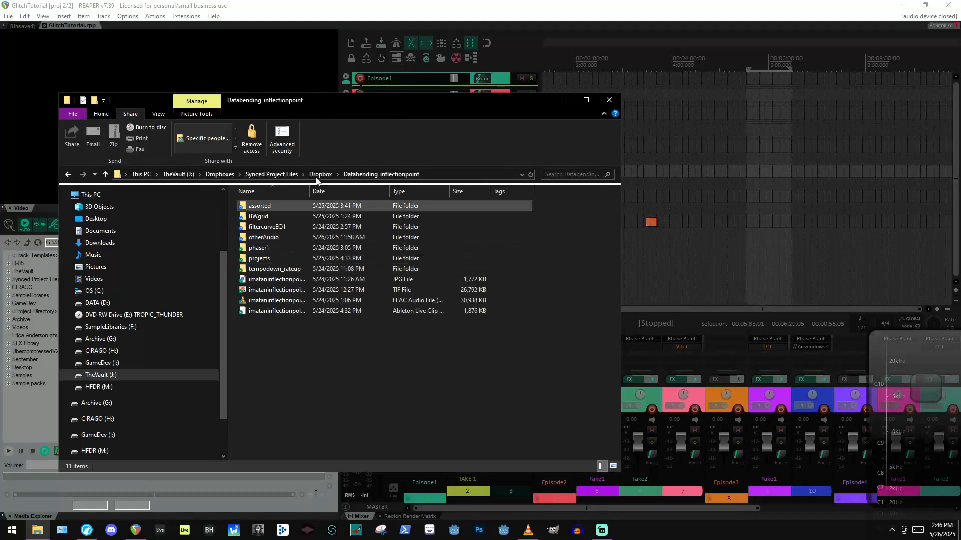
Open the flacs folder in Archive (G:) under Other project types, GlitchVideo6.
left_click(152, 338)
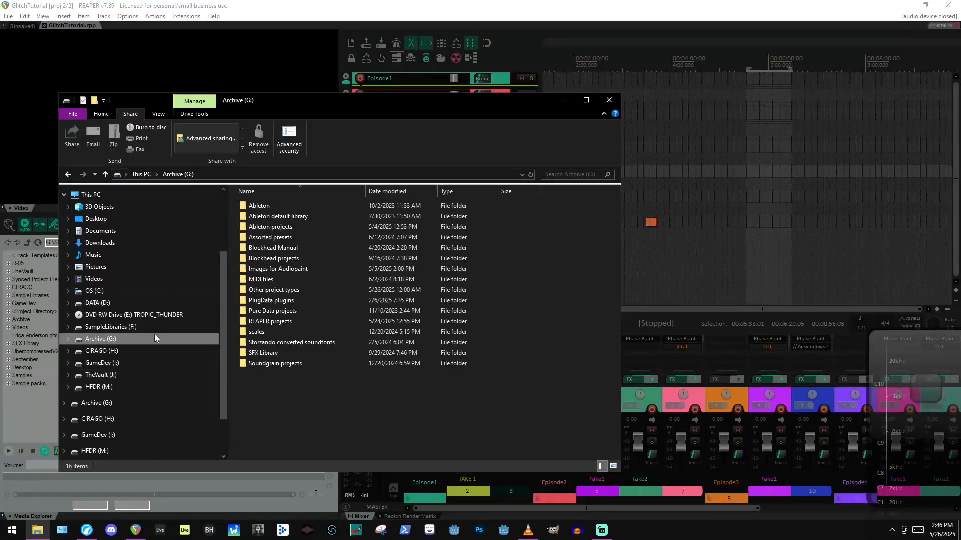
double_click(293, 290)
left_click(281, 216)
double_click(281, 216)
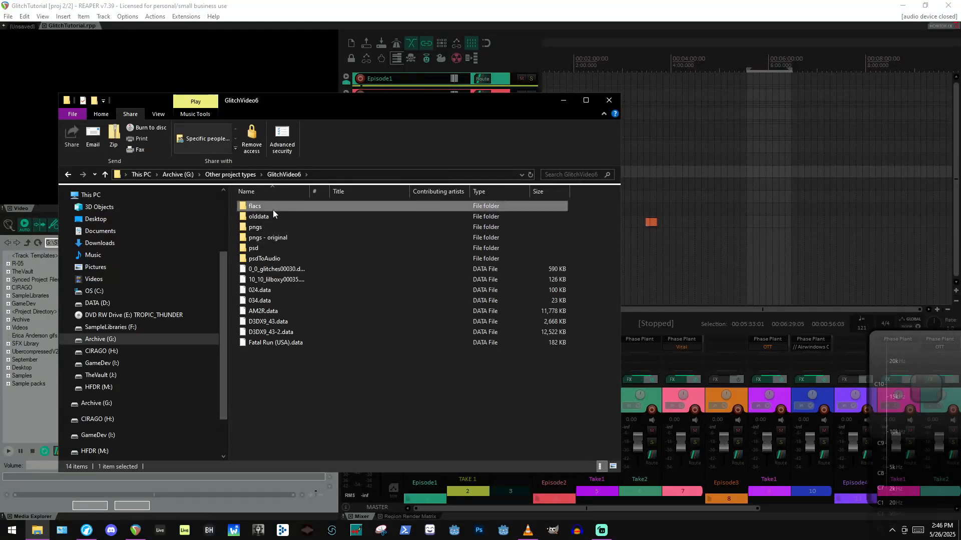
double_click(272, 207)
Insert the eight MP3s from Fatal Run (USA).mp3 through the 0_0_glitches file at sequential time positions on track 16 in REAPER.
left_click(311, 218)
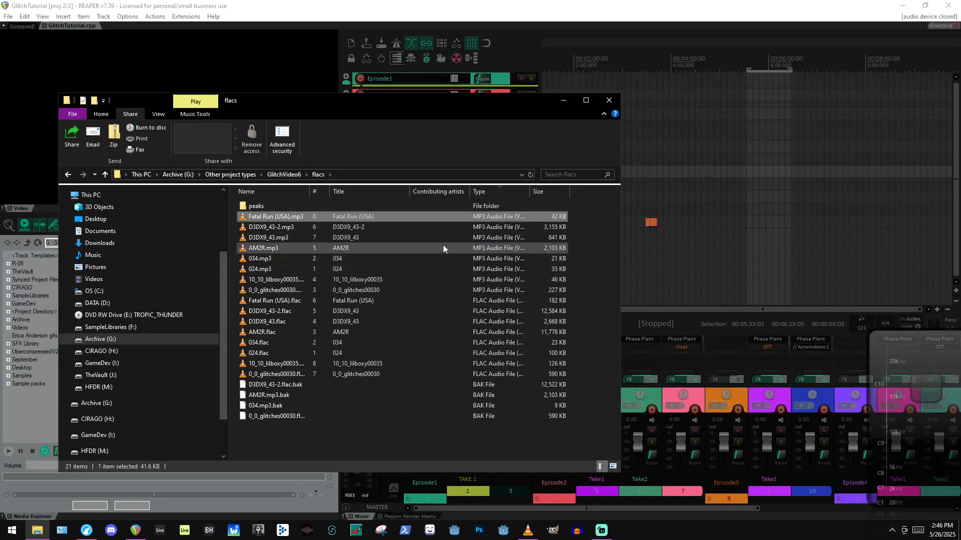
left_click(313, 290, "shift")
left_click_drag(300, 237, 695, 166)
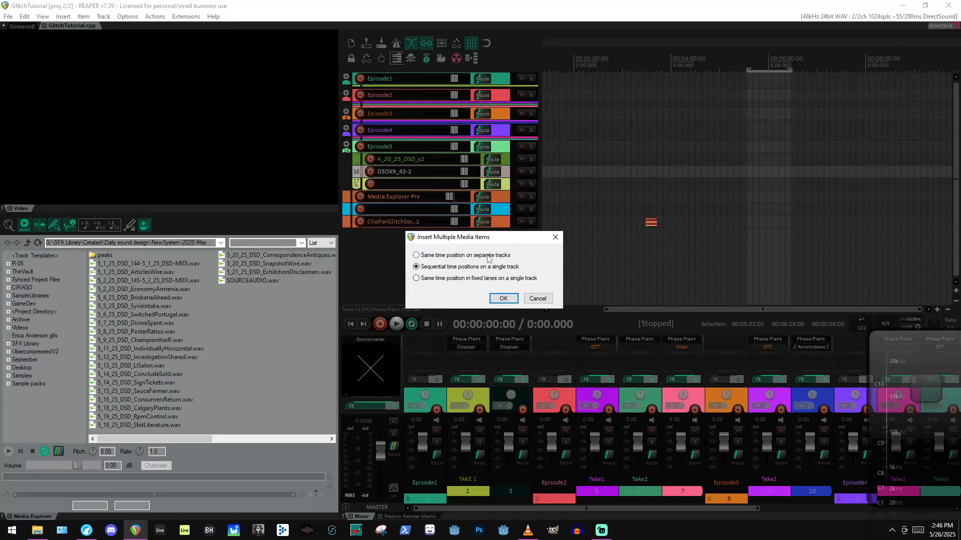
left_click(506, 299)
scroll(760, 177, "down", 8)
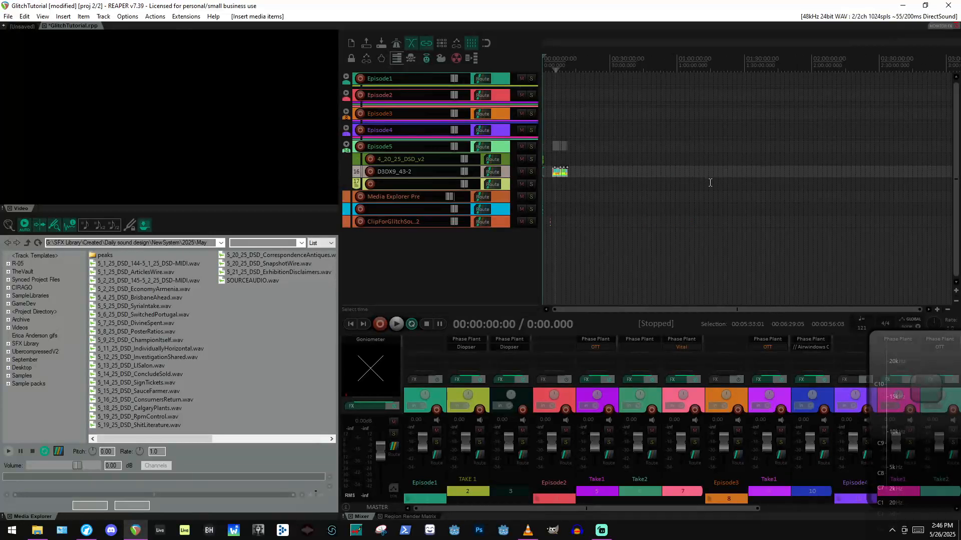
scroll(673, 184, "up", 5)
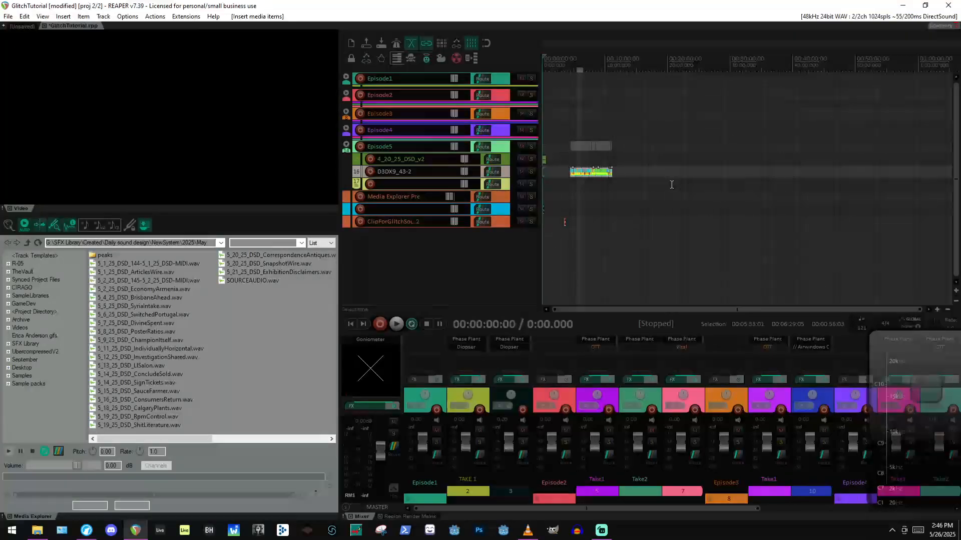
Open GlitchVideo6's psdToAudio folder and insert BW1BITpsd00001.mp3 on REAPER's track 16 after the existing items.
left_click(37, 532)
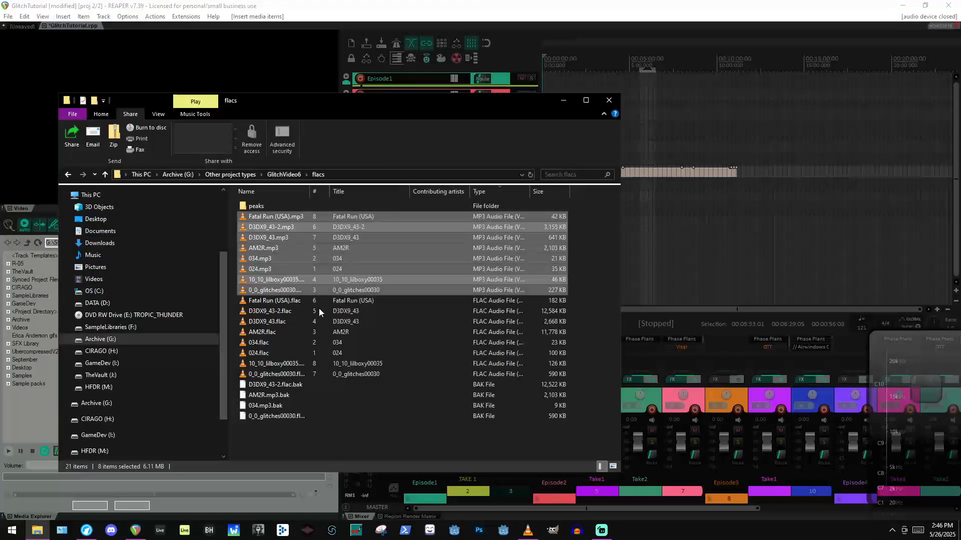
left_click(284, 174)
double_click(270, 255)
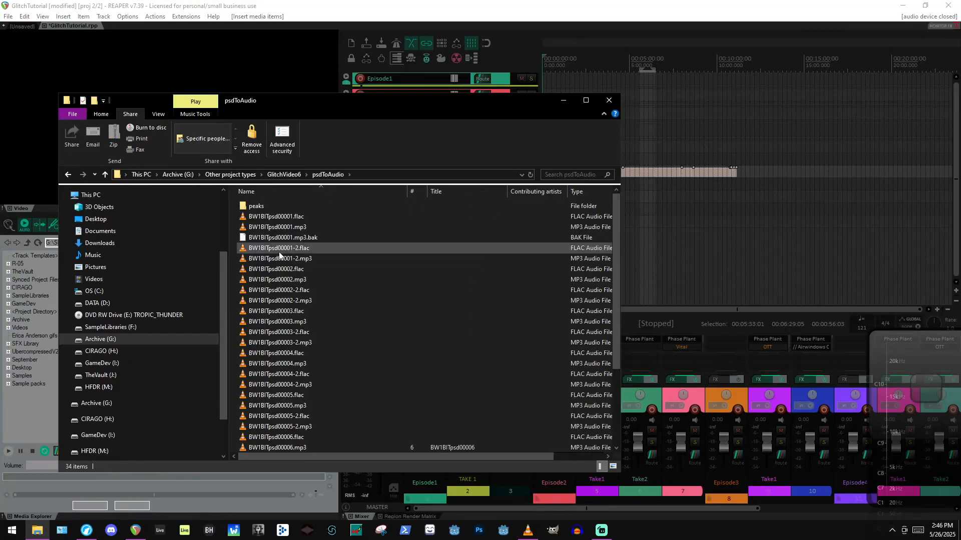
left_click(298, 228)
left_click_drag(299, 229, 749, 177)
Audition BW1BITpsd00007.flac from the psdToAudio folder in VLC and bring the player to the front.
scroll(335, 346, "down", 3)
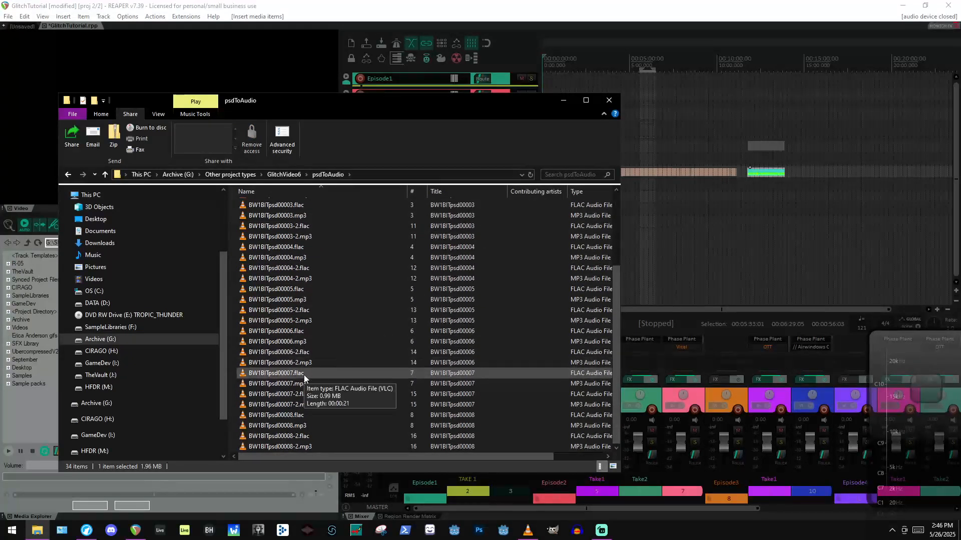
left_click(304, 374)
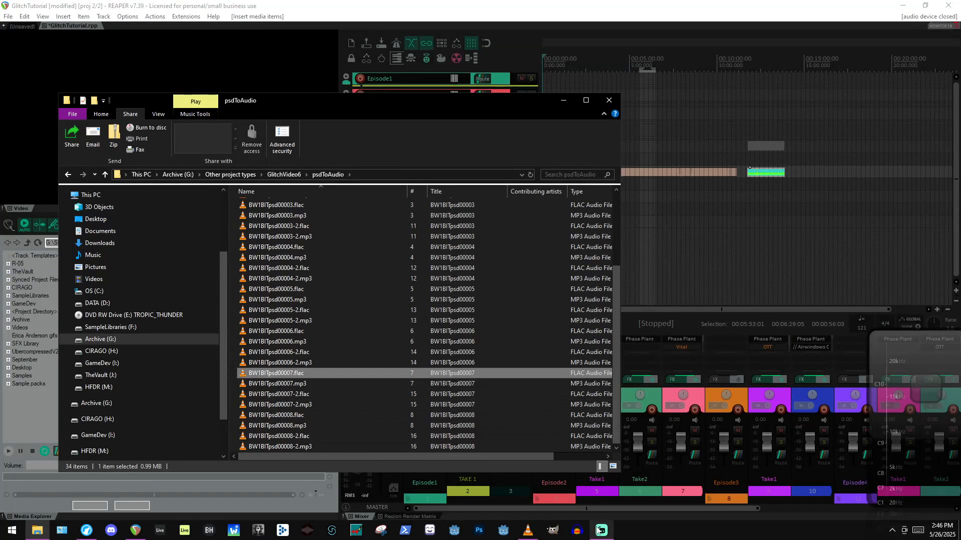
left_click_drag(295, 375, 791, 176)
left_click(529, 536)
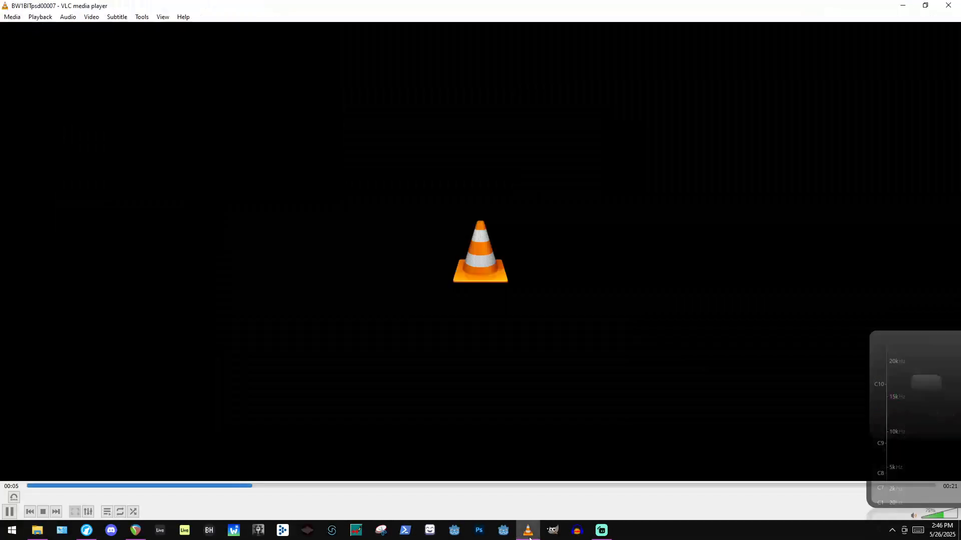
Close the media player, clear REAPER's time selection and enlarge track 16 to show its items at full height.
left_click(958, 4)
left_click(774, 209)
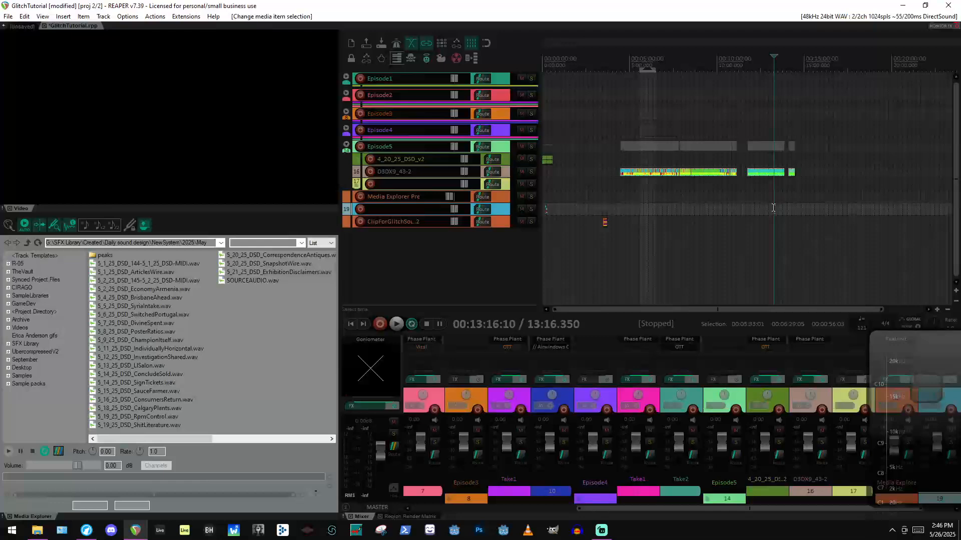
left_click(635, 172)
scroll(638, 173, "up", 4)
key("Escape")
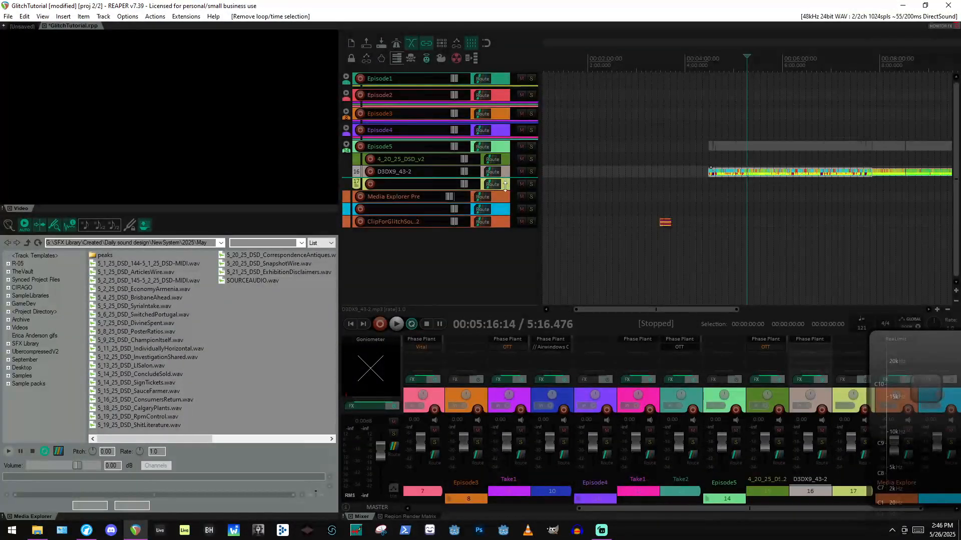
left_click_drag(505, 186, 506, 301)
scroll(611, 218, "down", 6)
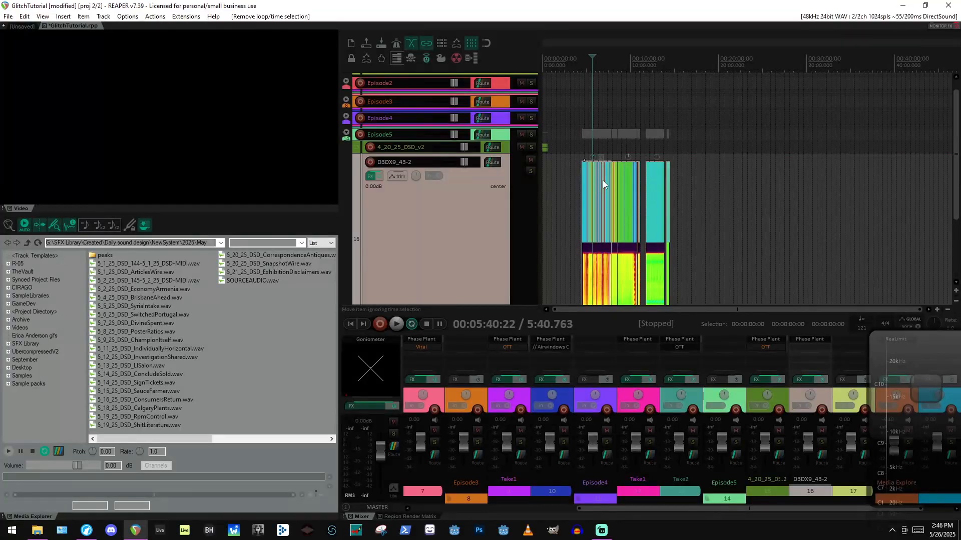
Dynamically split the selected opening items on track 16 with a 74 ms minimum slice length, 93.3% transient sensitivity and a -52.1 dB transient threshold.
key("d")
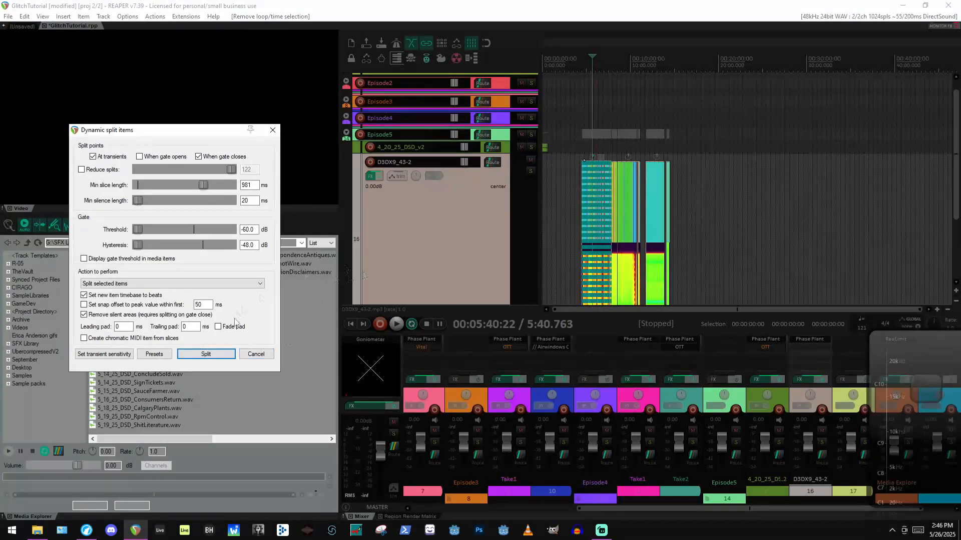
left_click_drag(203, 185, 163, 186)
left_click(105, 354)
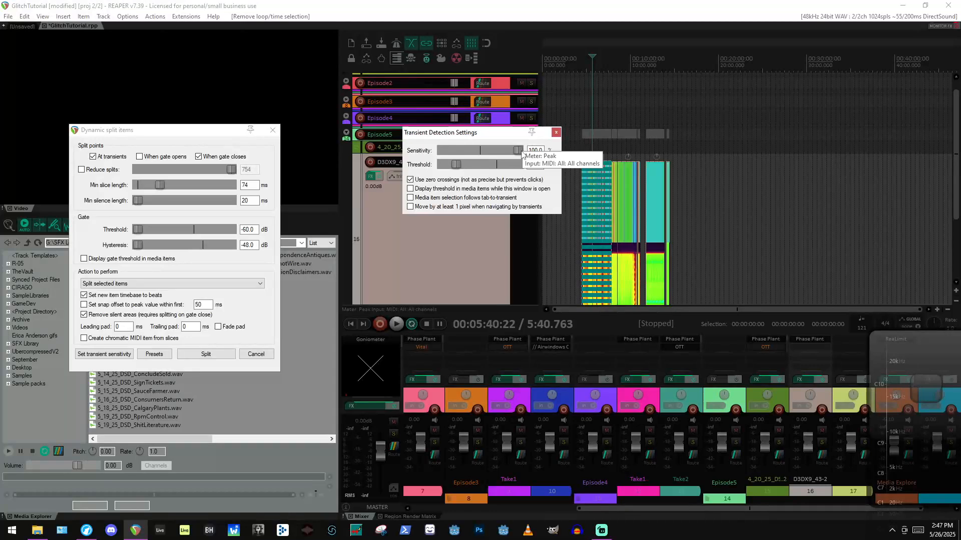
left_click_drag(522, 155, 514, 157)
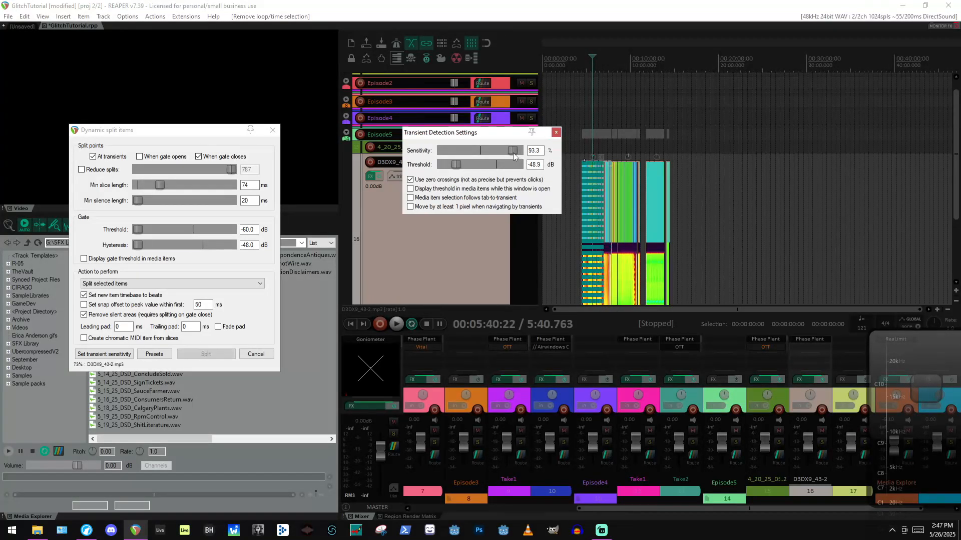
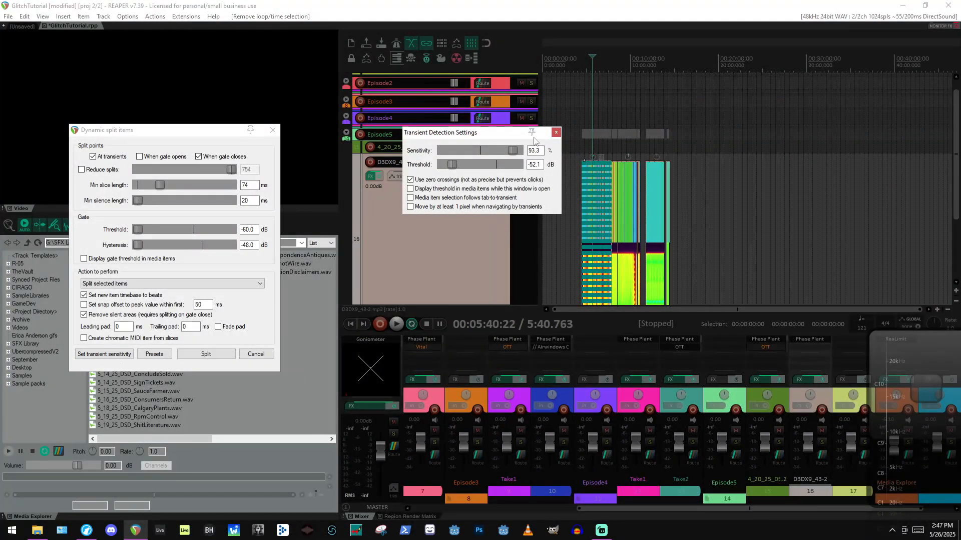
left_click(103, 354)
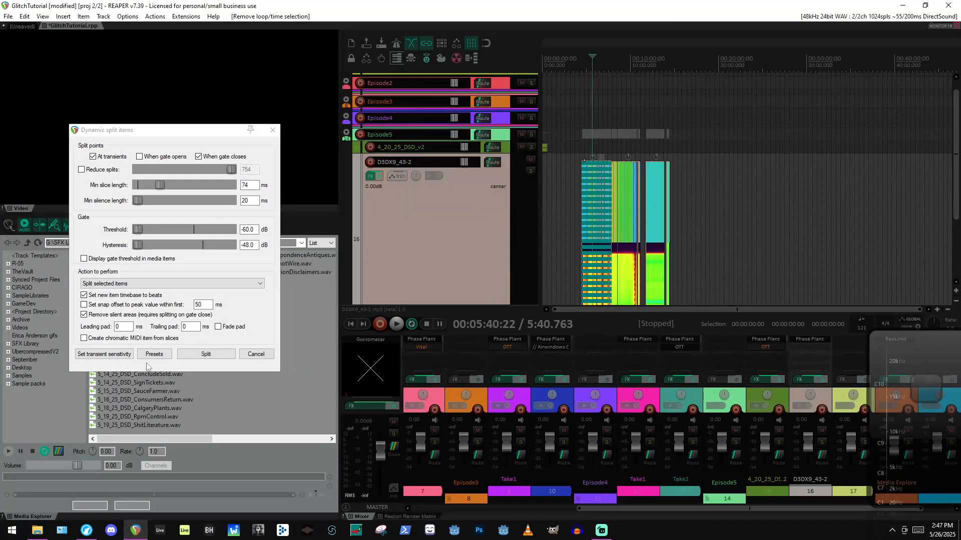
left_click(207, 354)
scroll(630, 194, "up", 8)
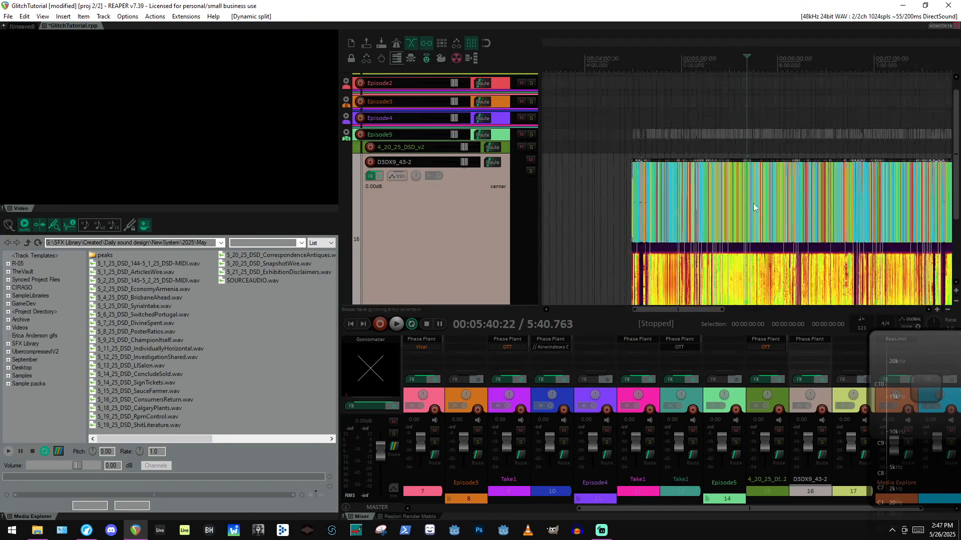
scroll(754, 212, "down", 8)
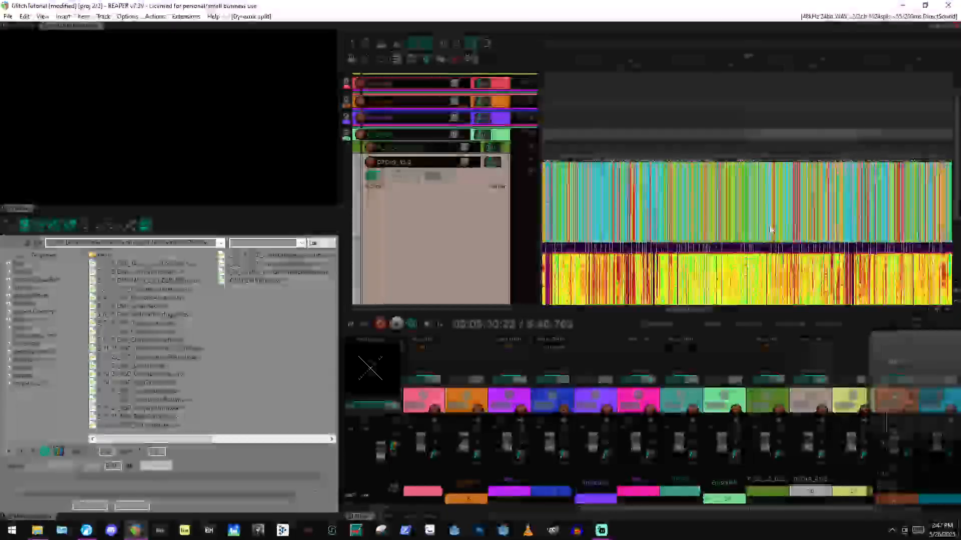
Select the unsplit track 16 items from D3DX9_43.mp3 at about 7:52 past AM2R.mp3 and dynamically split them with the same settings.
left_click(645, 182)
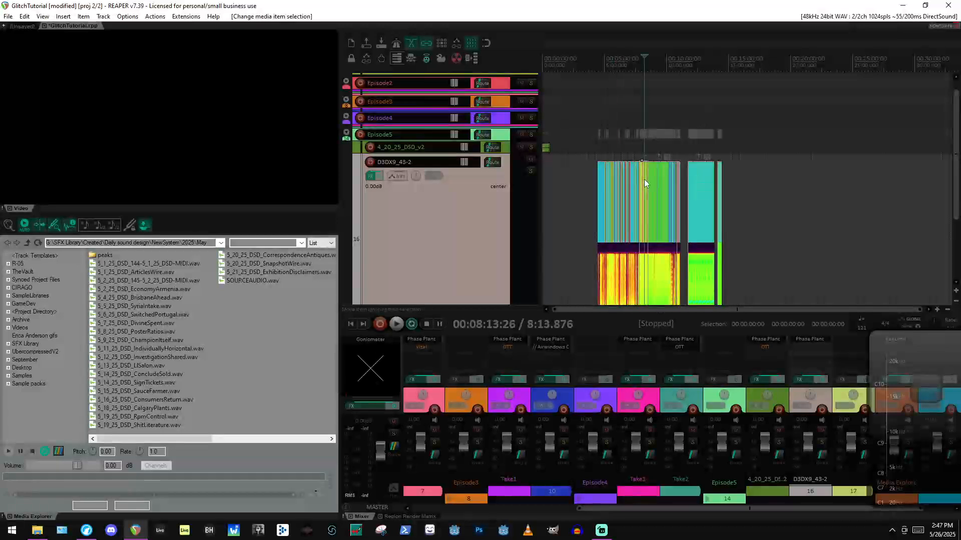
scroll(755, 191, "up", 8)
scroll(703, 194, "down", 5)
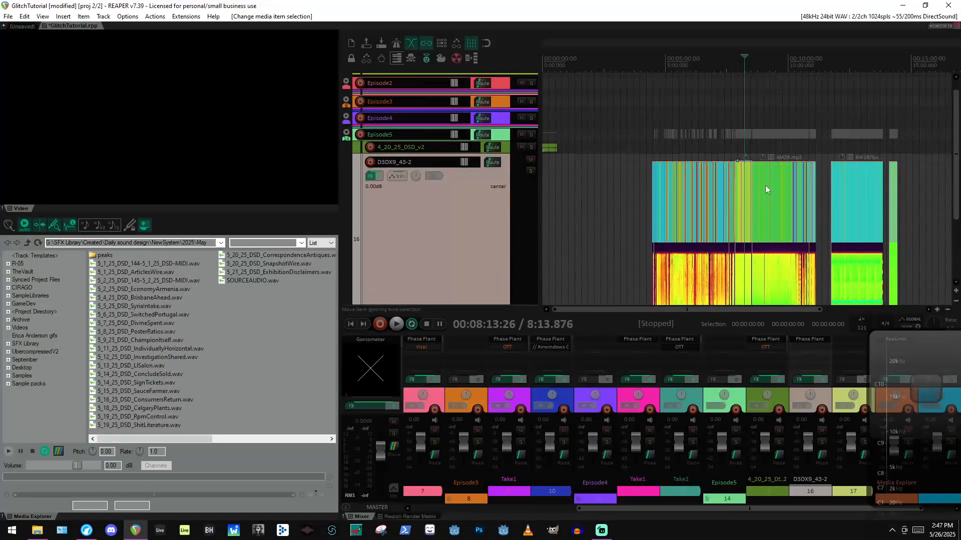
scroll(766, 189, "up", 2)
left_click(852, 184)
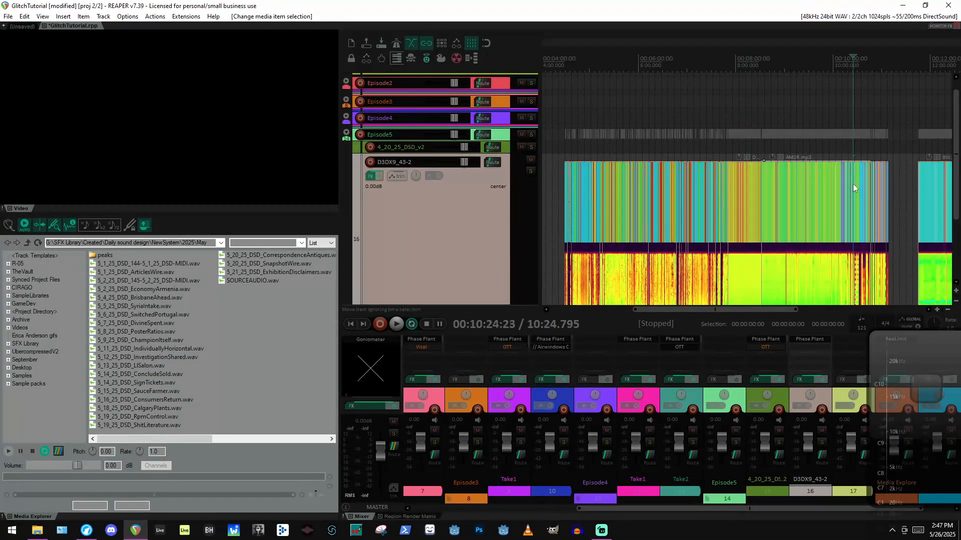
key("super")
left_click(737, 189)
scroll(704, 207, "up", 4)
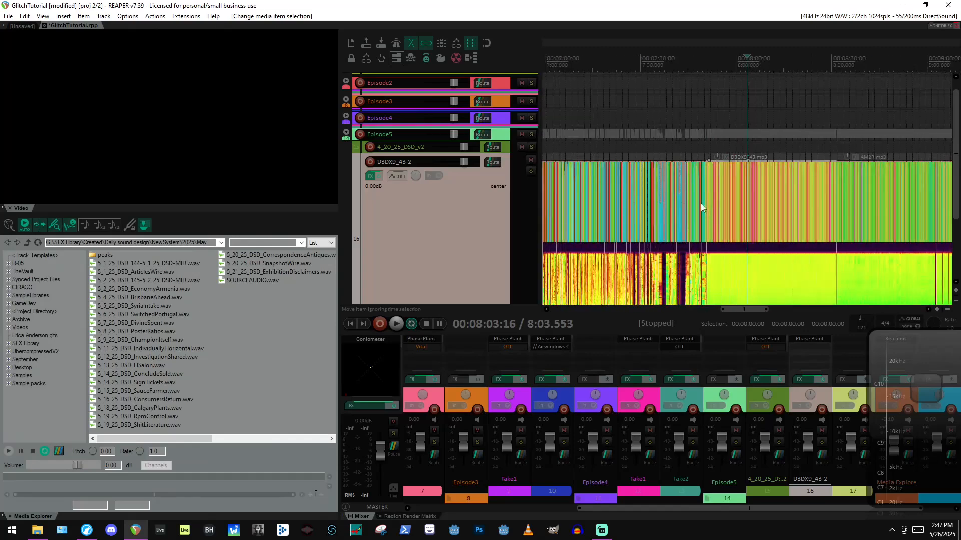
left_click(700, 203)
scroll(673, 205, "up", 5)
scroll(787, 218, "up", 2)
left_click(860, 209)
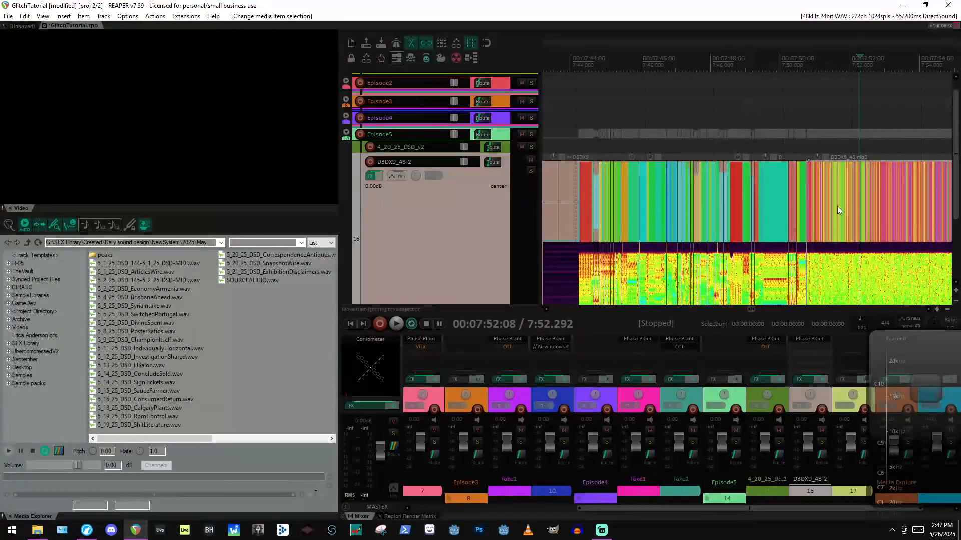
scroll(846, 208, "down", 9)
scroll(846, 209, "down", 1)
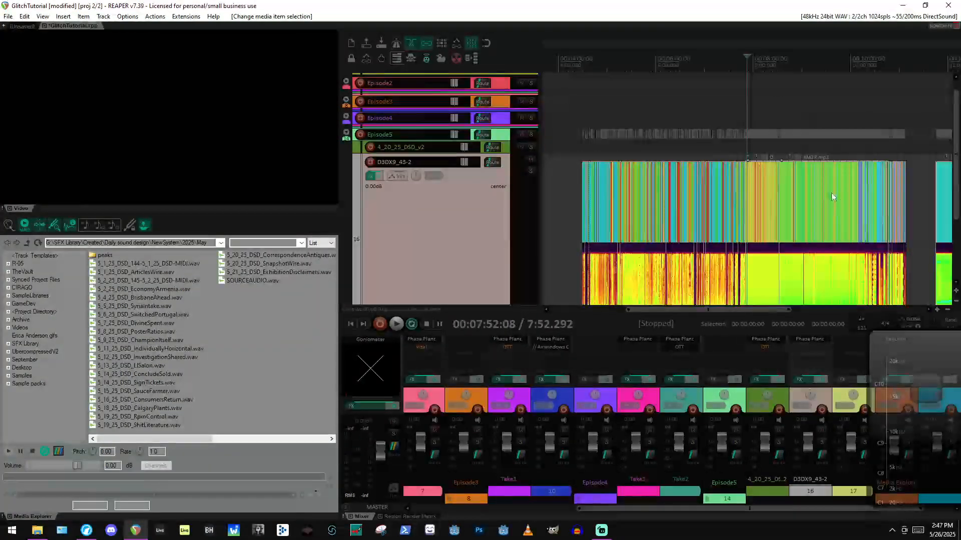
key("d")
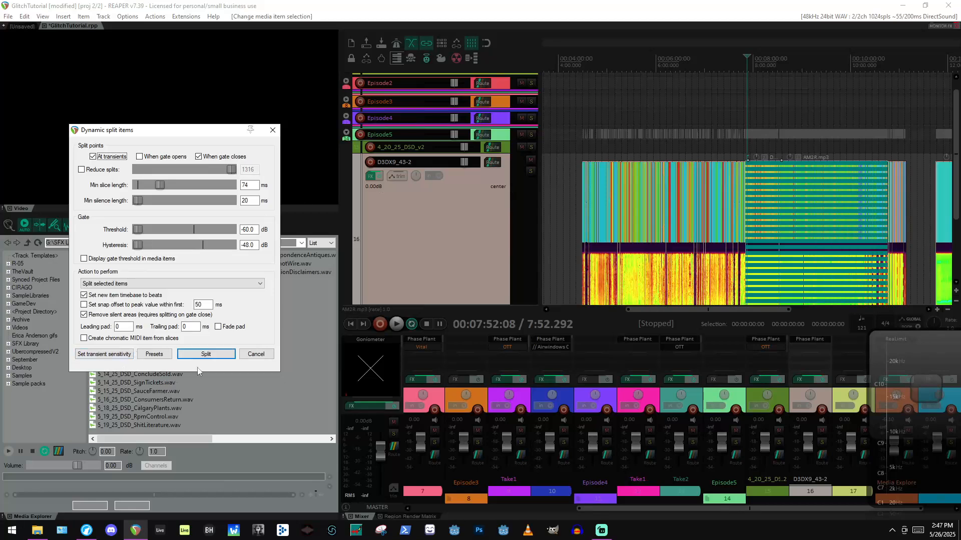
left_click(206, 354)
Select the still unsplit track 16 items from about 10:47 through the BW1BITpsd files and dynamically split them with the same settings.
left_click(895, 190)
scroll(896, 192, "up", 7)
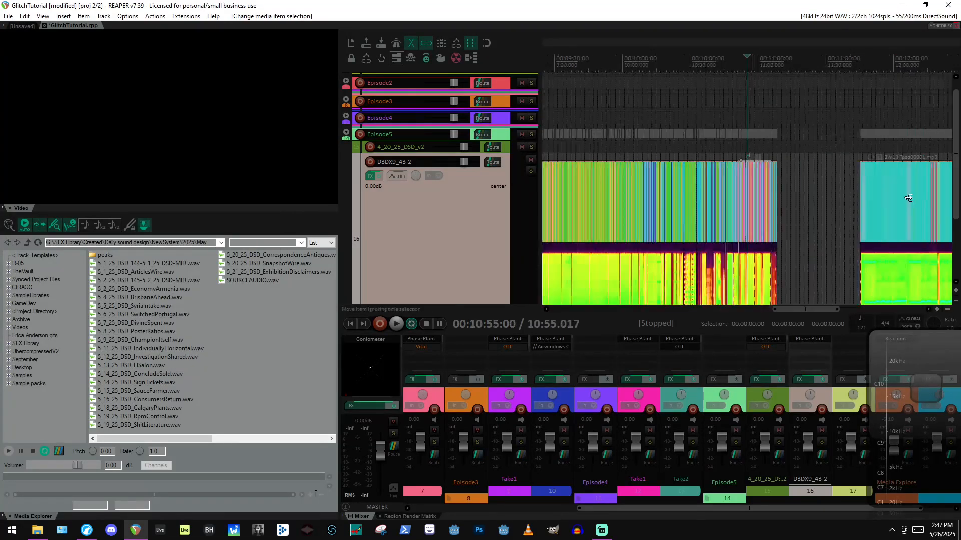
left_click(650, 193)
left_click(681, 199)
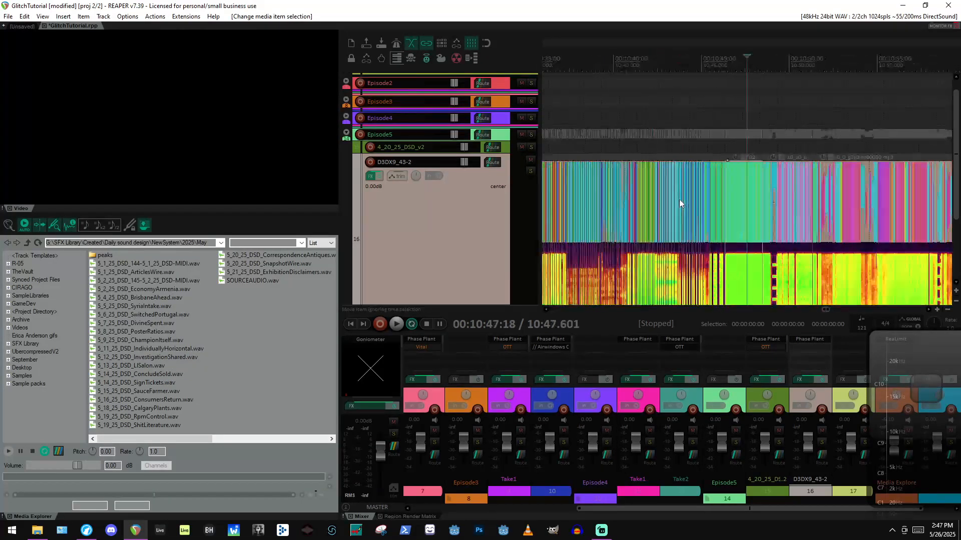
scroll(681, 200, "down", 7)
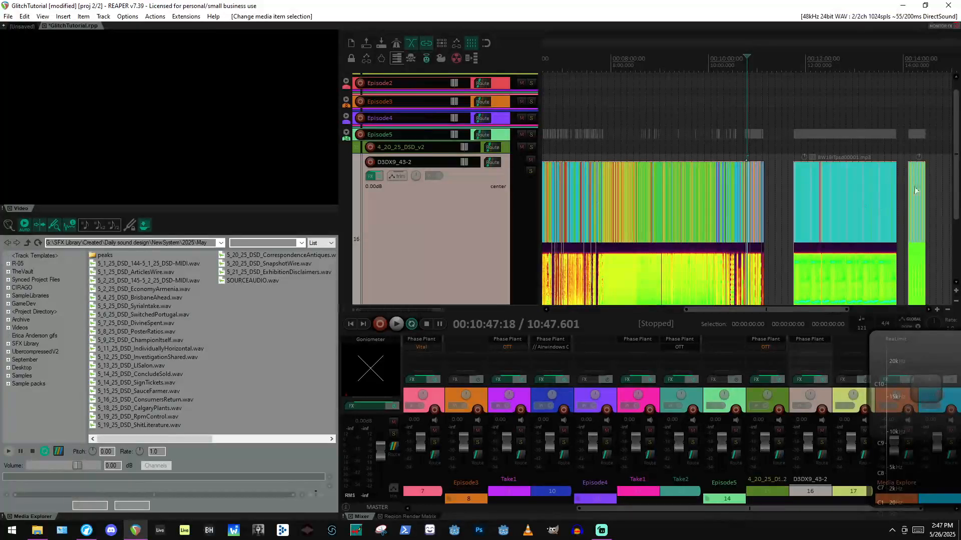
key("ctrl+a")
key("d")
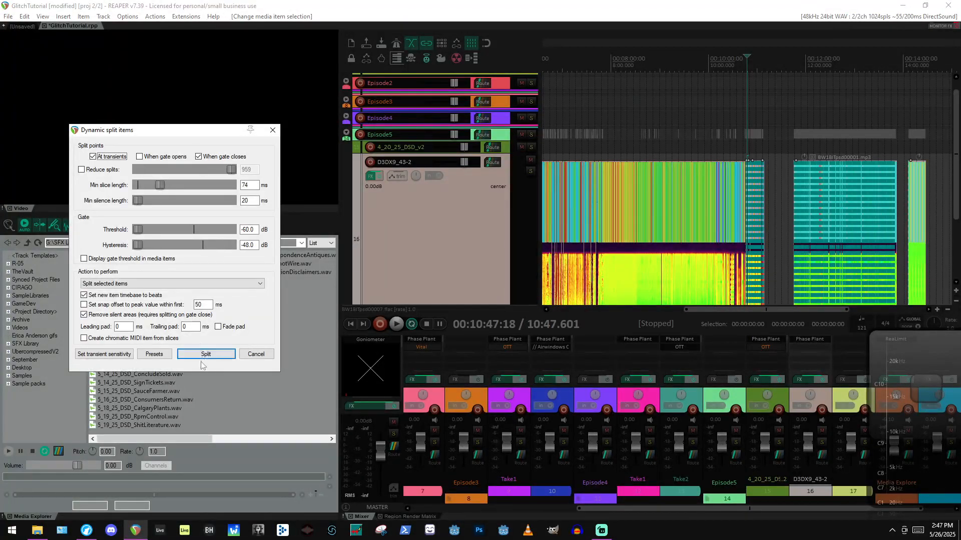
left_click(205, 354)
In File Explorer, open Archive (G:), SFX Library, Project specific, ajgenerated, UbercompressedV2, Clips and look through the exported WAV clips.
left_click(37, 531)
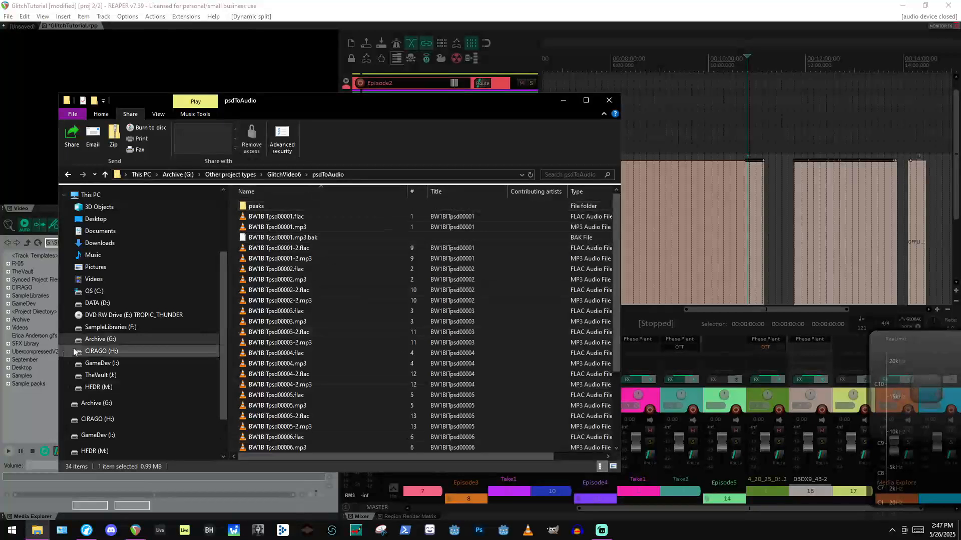
left_click(96, 375)
left_click(102, 339)
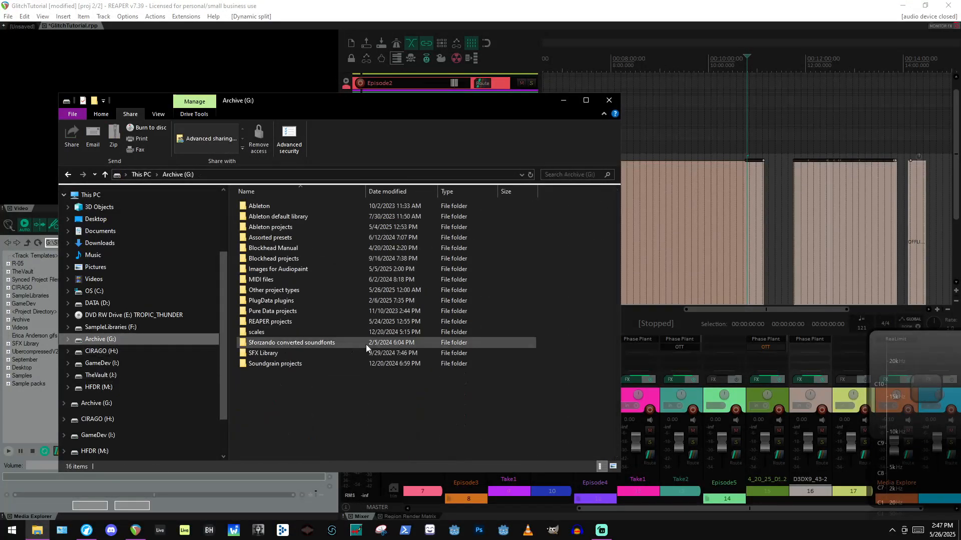
double_click(318, 358)
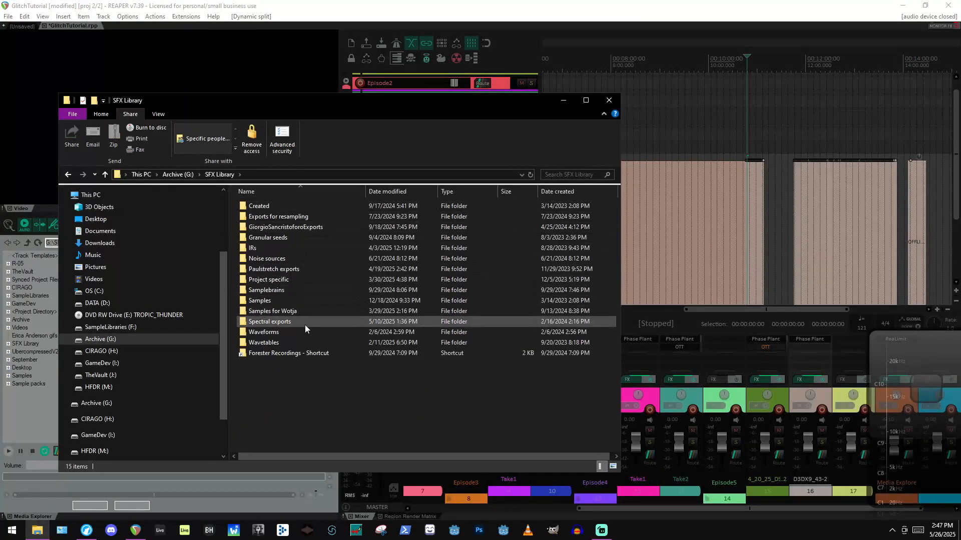
left_click(292, 281)
double_click(293, 281)
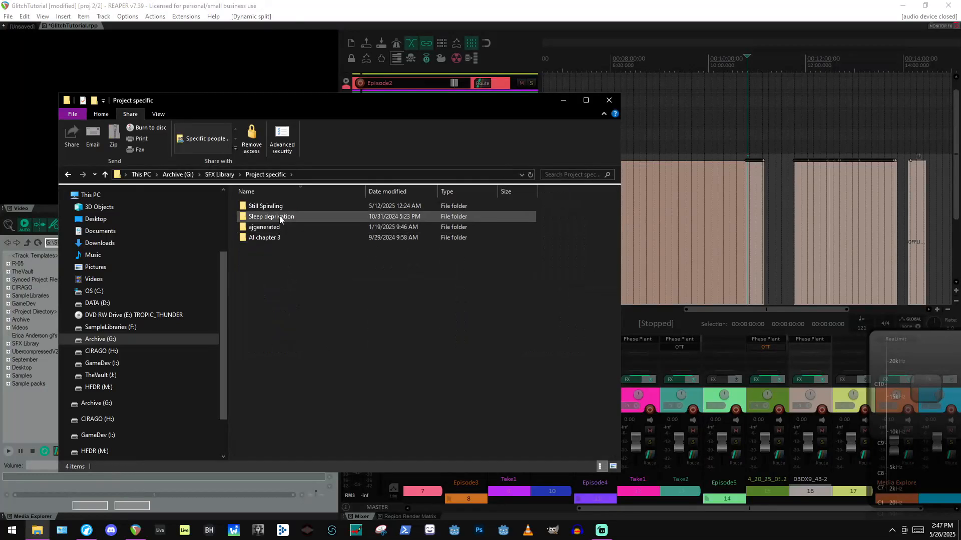
double_click(278, 226)
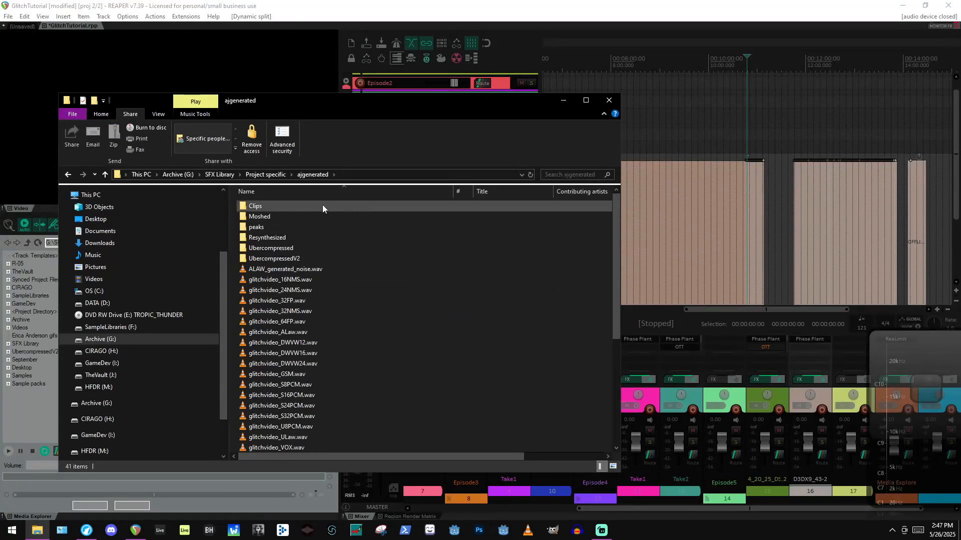
double_click(284, 251)
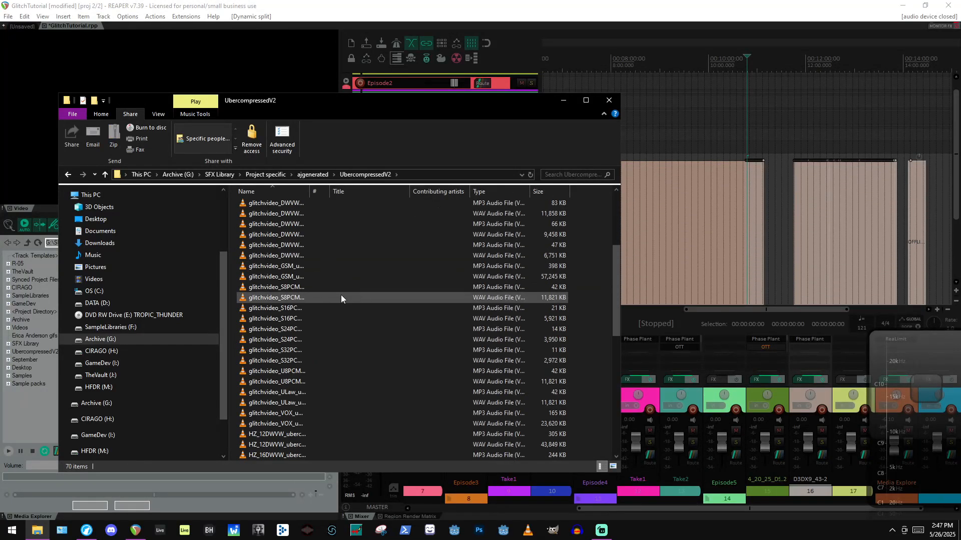
double_click(301, 204)
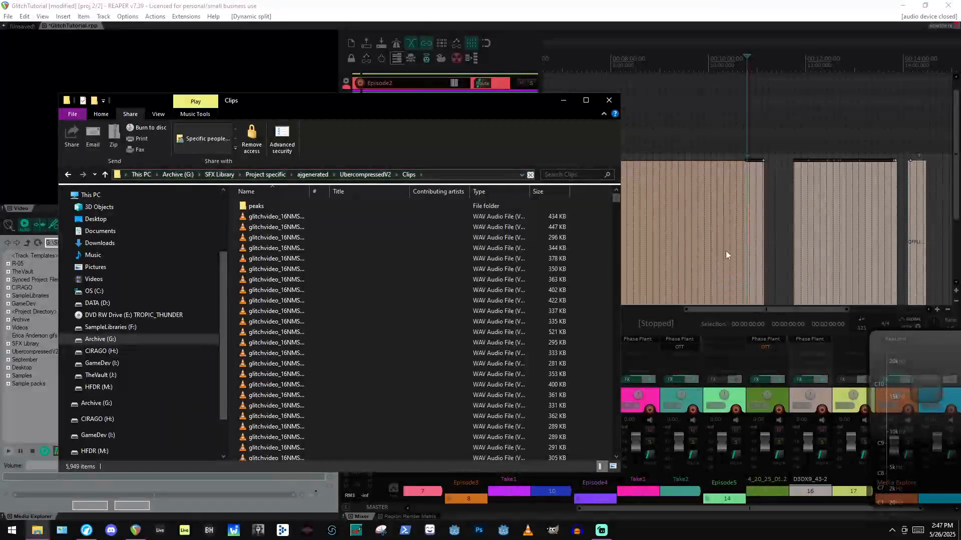
scroll(439, 227, "down", 10)
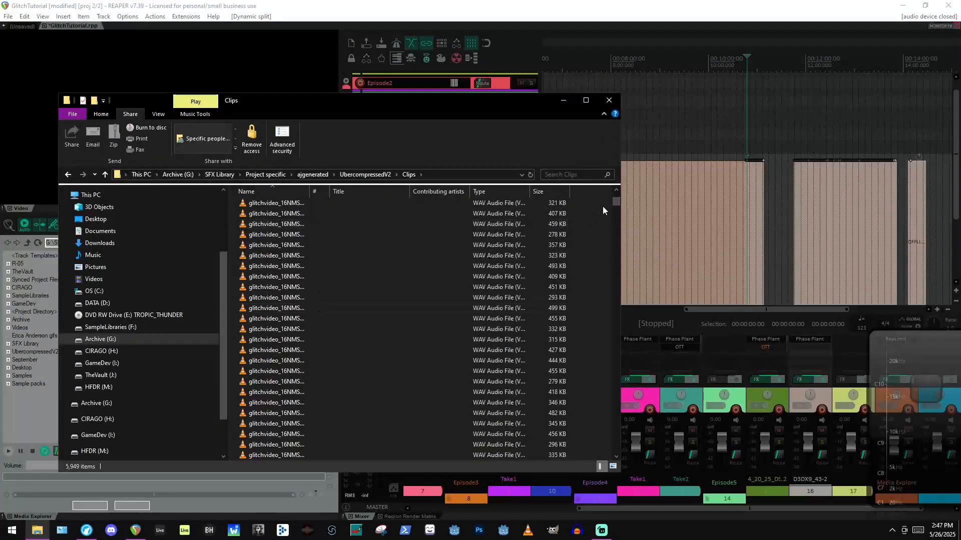
left_click_drag(616, 201, 616, 257)
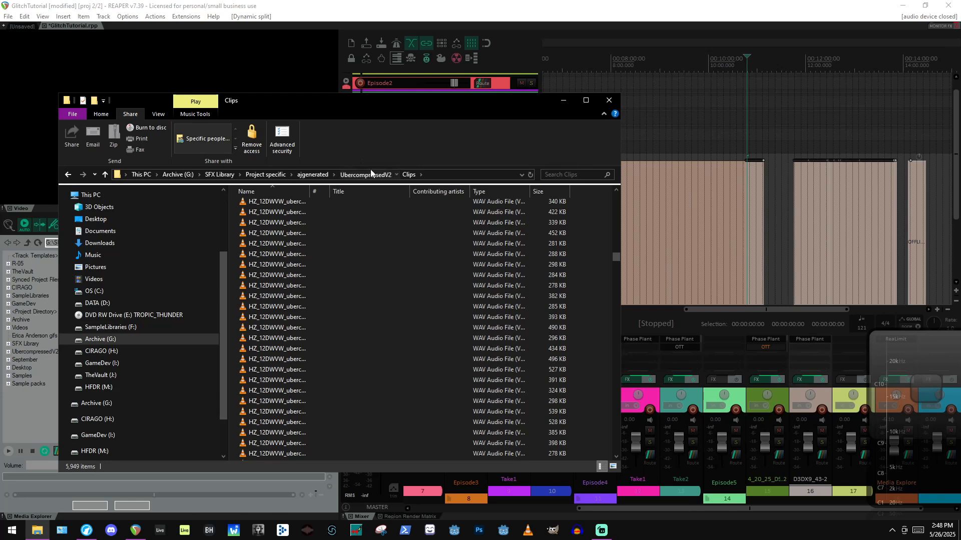
Return to the UbercompressedV2 folder and check the Clips folder's properties for its size and file count.
left_click(371, 173)
right_click(285, 207)
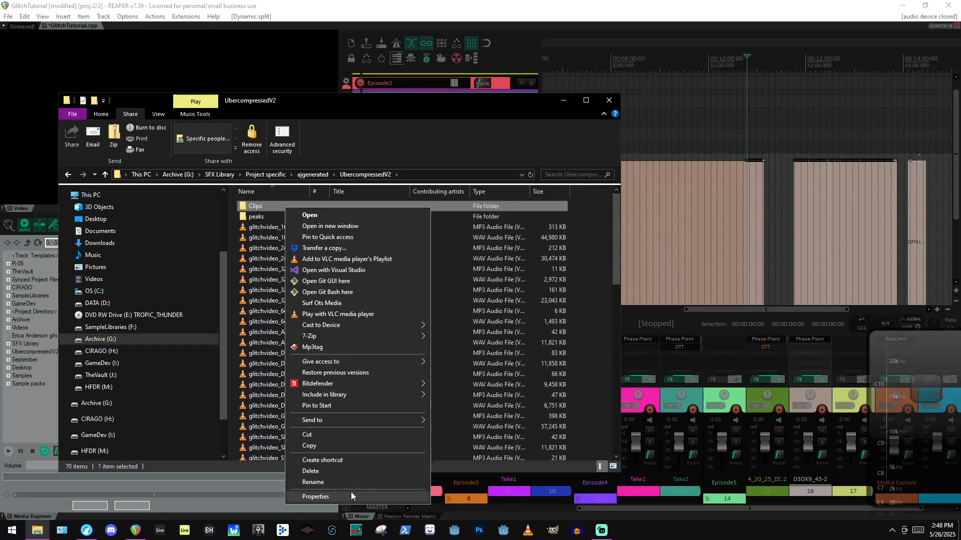
left_click(352, 496)
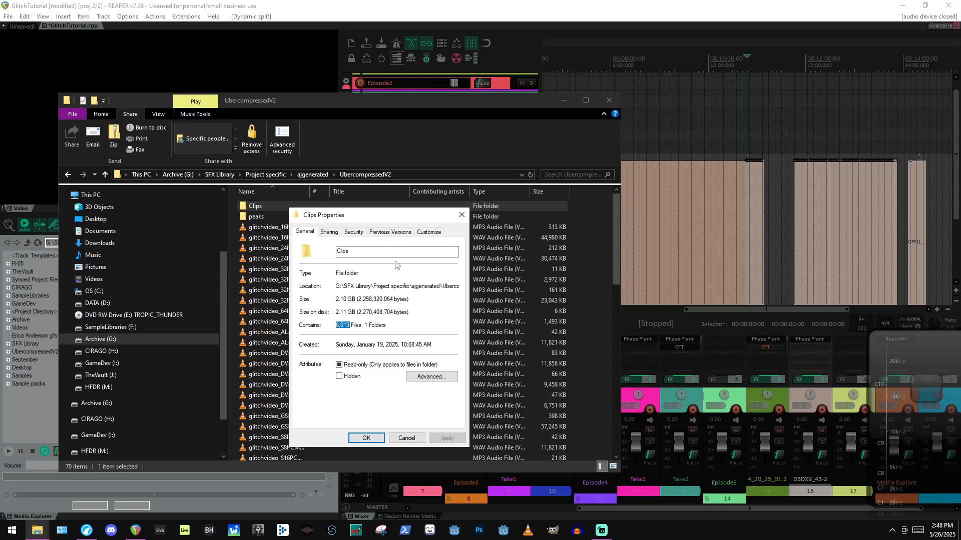
left_click(462, 216)
Reopen the Clips folder, select a glitchvideo_16NMS clip and browse down to the HZ_GSM clips.
double_click(344, 206)
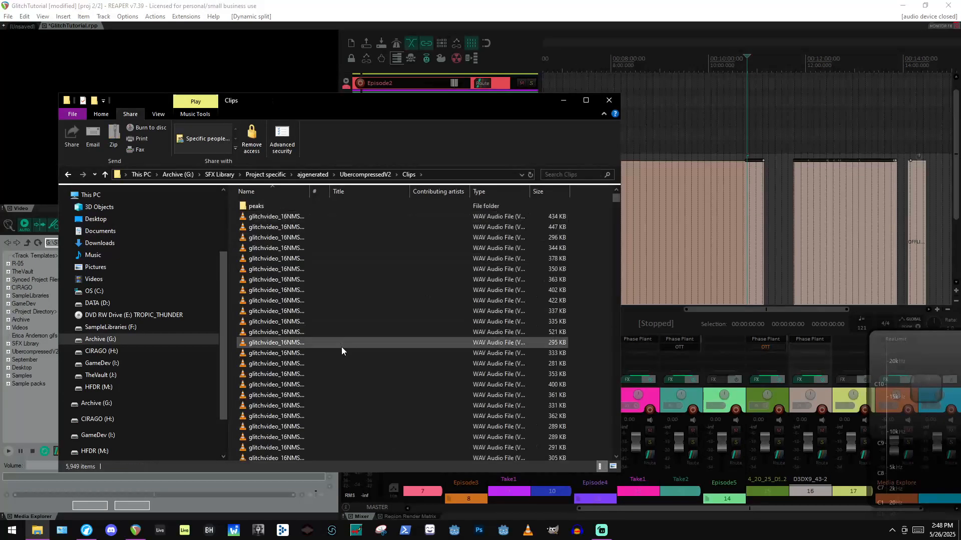
left_click(328, 384)
left_click(949, 4)
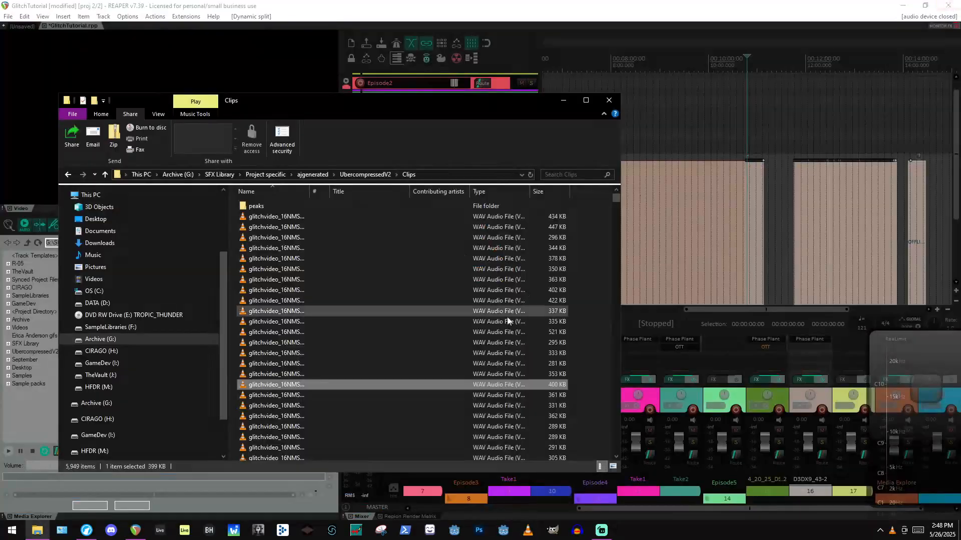
scroll(541, 290, "down", 7)
left_click_drag(615, 200, 621, 370)
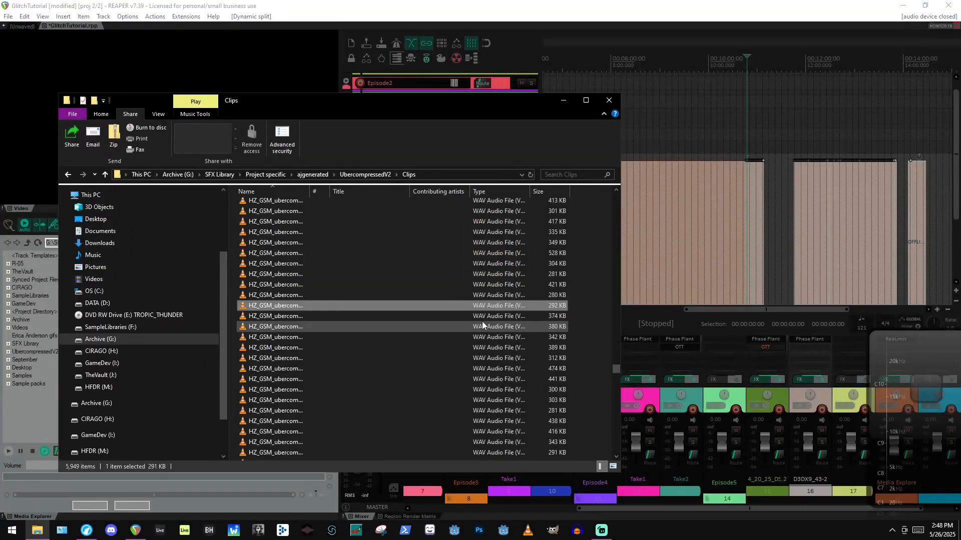
Browse the Clips folder from the HZ_GSM clips down to the HZ_S24PCM clips.
left_click(280, 393)
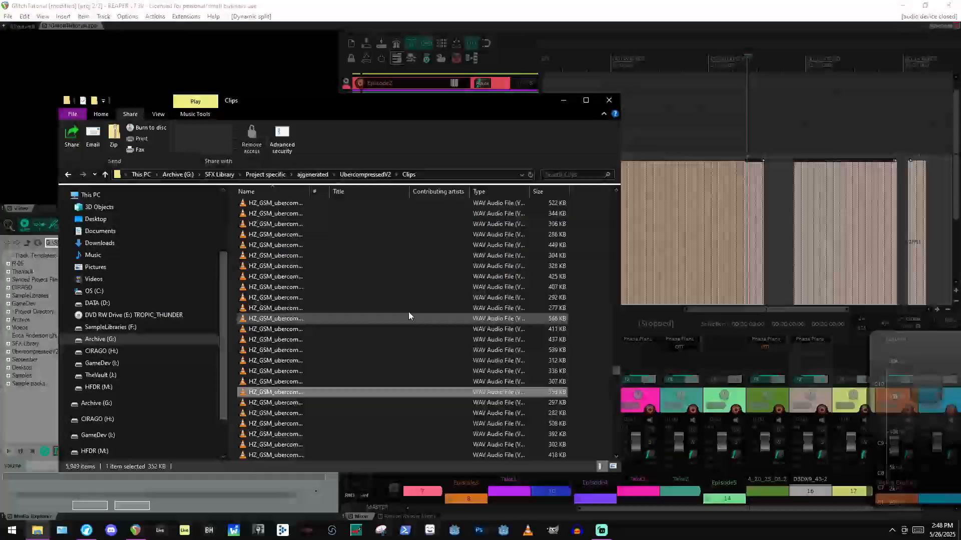
left_click(615, 295)
left_click_drag(610, 362, 602, 425)
double_click(250, 419)
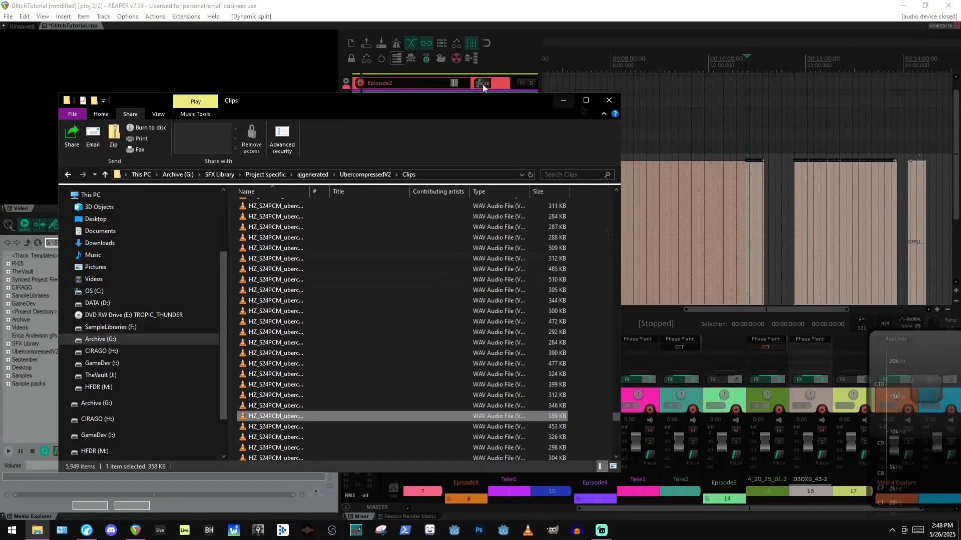
Switch to REAPER and examine the slices on track 16 and the unsplit BW1BITpsd00007.flac item at about 14:12.
left_click(722, 5)
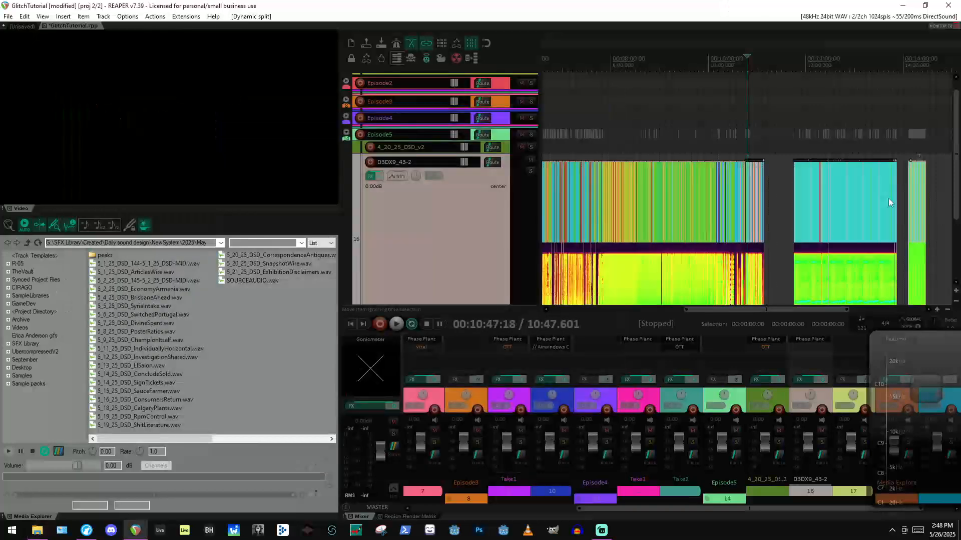
left_click(917, 184)
scroll(917, 184, "up", 6)
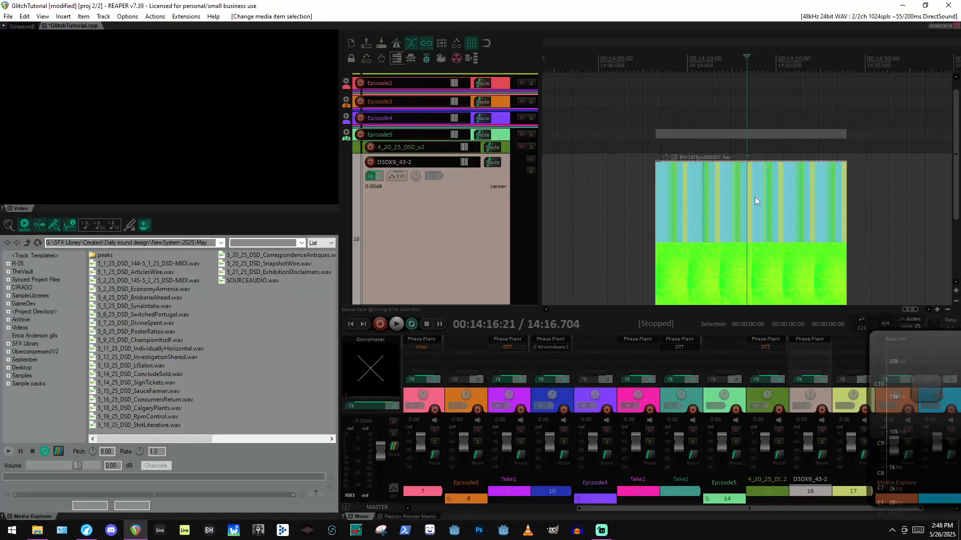
scroll(609, 164, "down", 4)
left_click(629, 199)
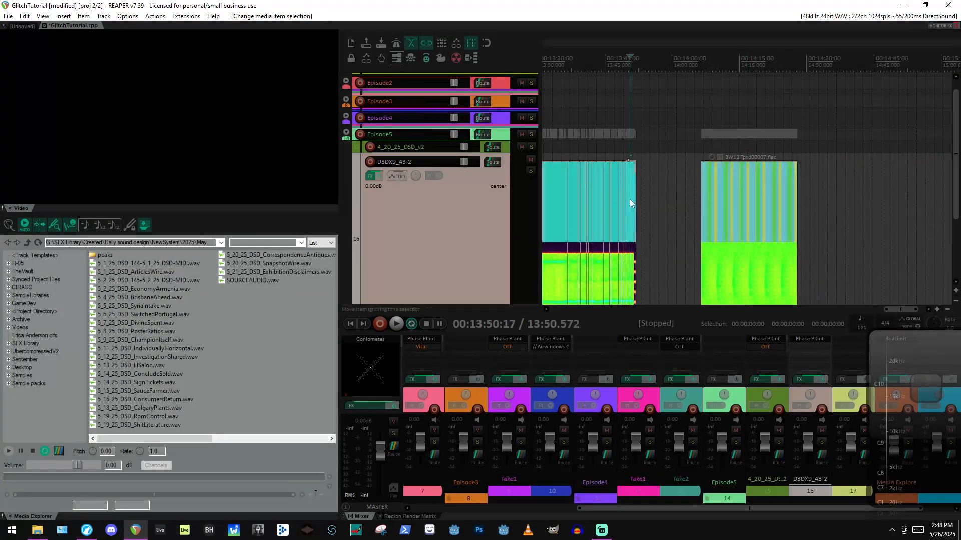
scroll(636, 198, "up", 5)
scroll(647, 195, "down", 8)
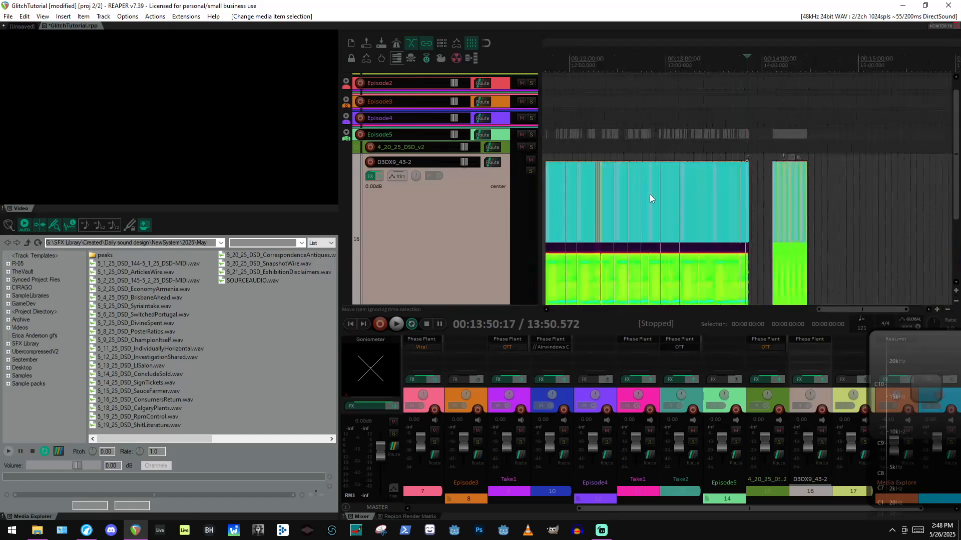
left_click_drag(839, 181, 791, 206)
left_click(717, 194)
scroll(719, 194, "up", 5)
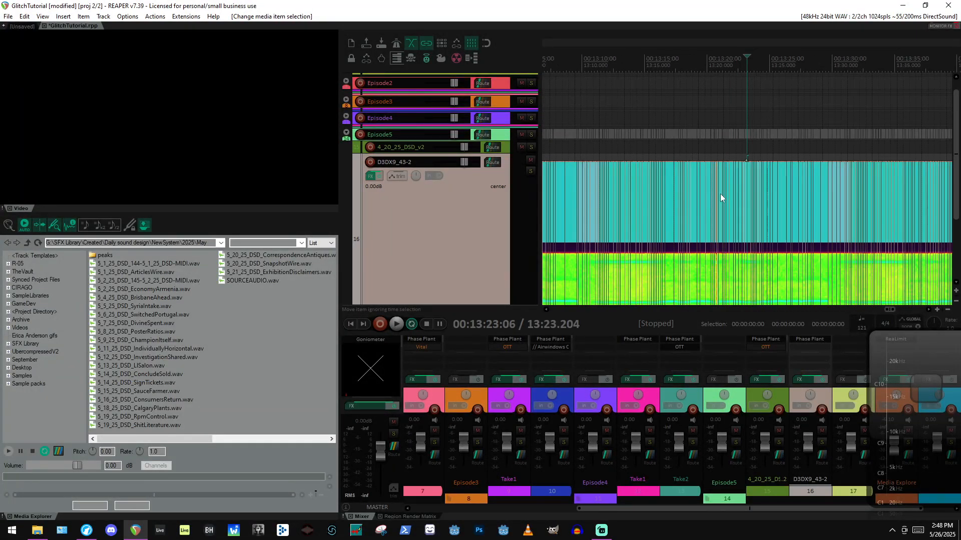
scroll(721, 194, "down", 3)
Open dynamic split for BW1BITpsd00007.flac and set the transient detection threshold to -60 dB.
left_click(827, 191)
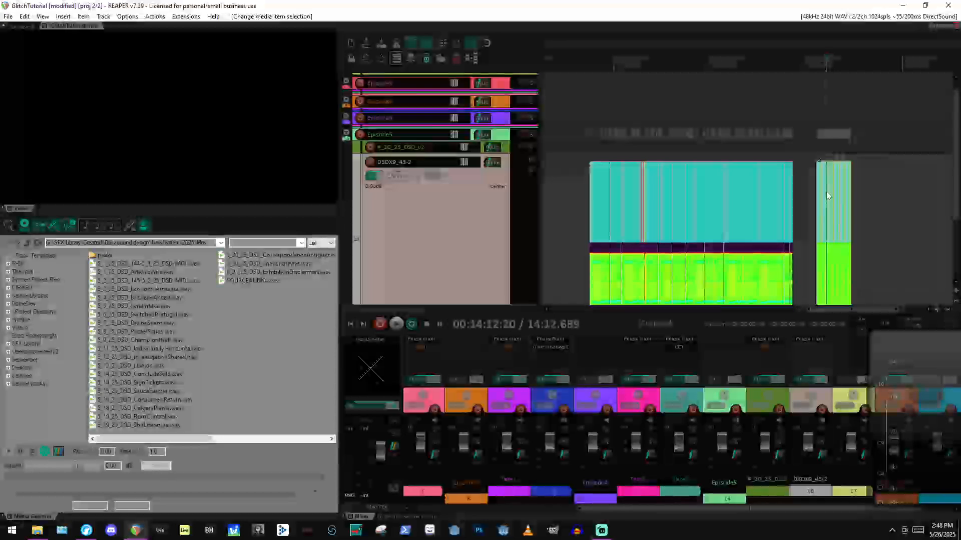
key("d")
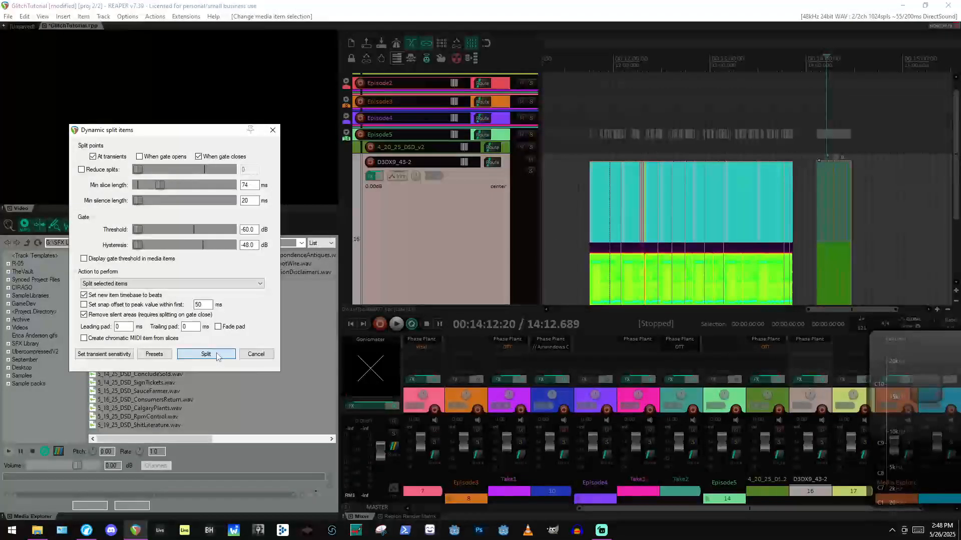
scroll(848, 196, "up", 6)
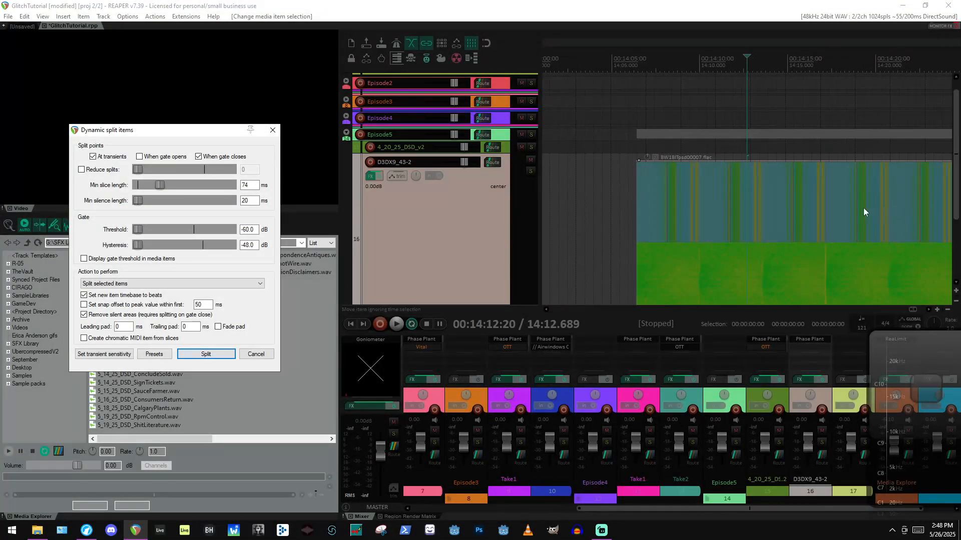
scroll(772, 194, "down", 2)
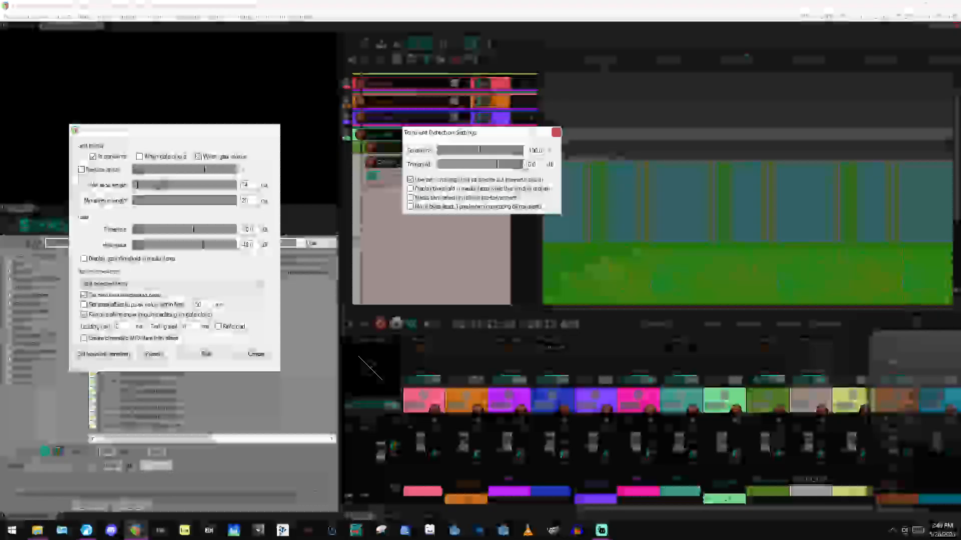
left_click_drag(518, 164, 325, 212)
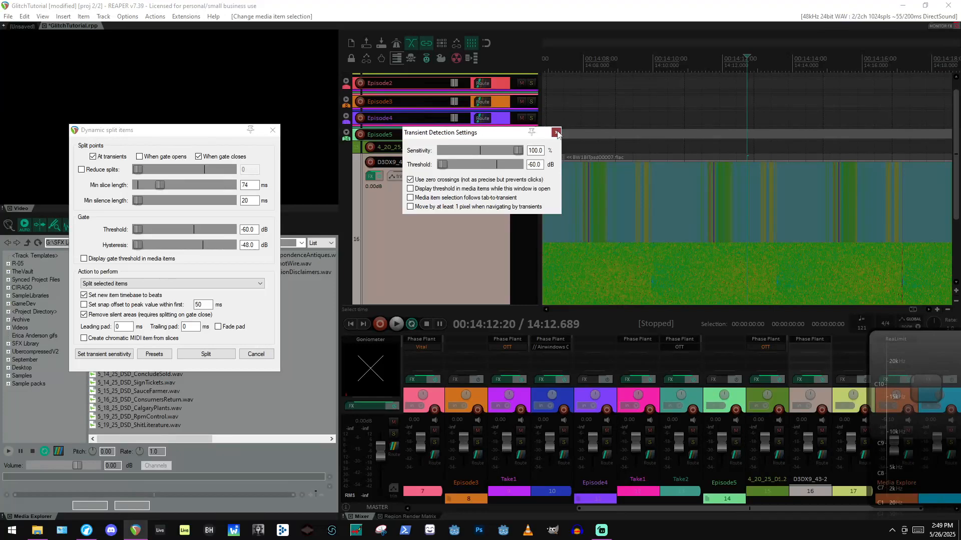
left_click(556, 132)
Deselect the BW1BITpsd00007.flac item and place the edit cursor in the empty stretch after it.
scroll(719, 178, "down", 3)
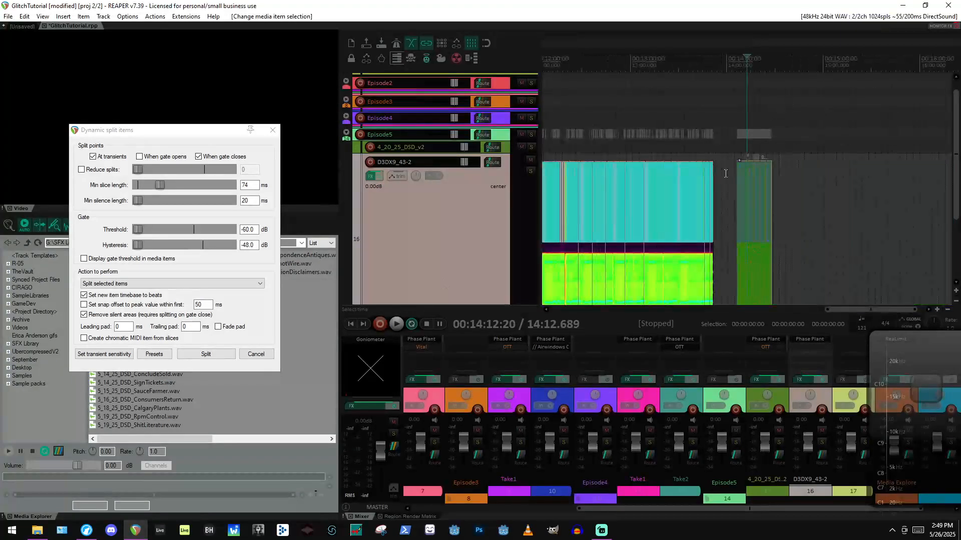
left_click(748, 178)
scroll(748, 178, "up", 1)
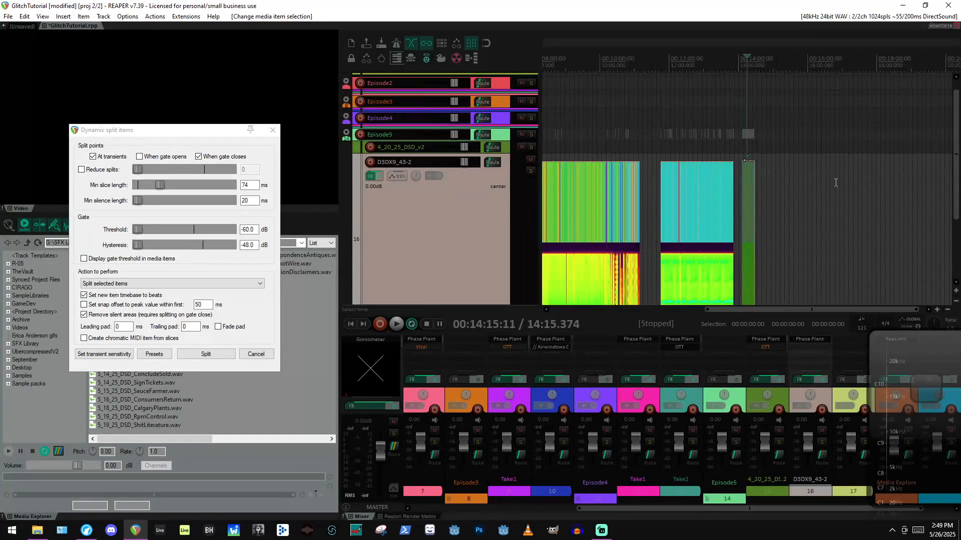
left_click(774, 185)
scroll(772, 186, "up", 5)
scroll(689, 212, "down", 3)
left_click(740, 211)
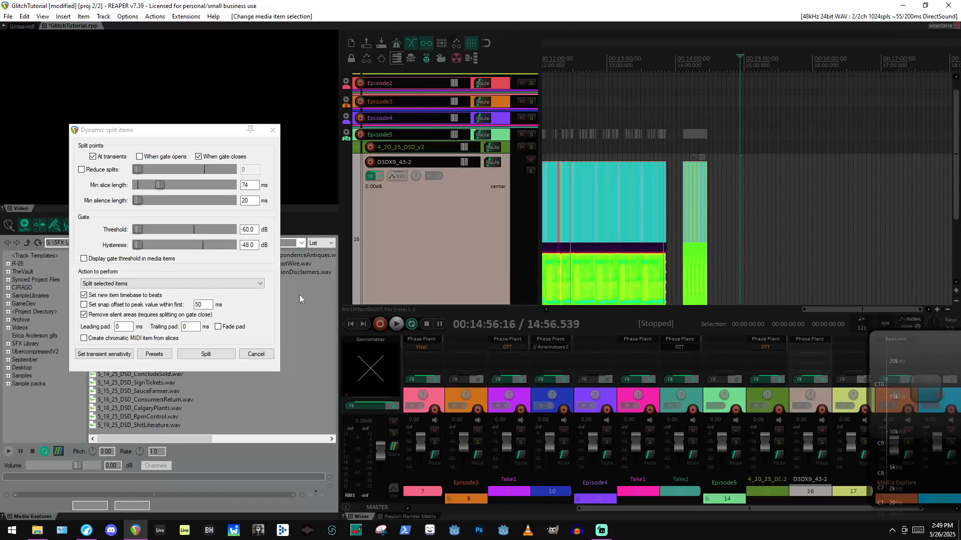
In File Explorer, open Archive (G:), Other project types, GlitchVideo6, flacs.
left_click(37, 530)
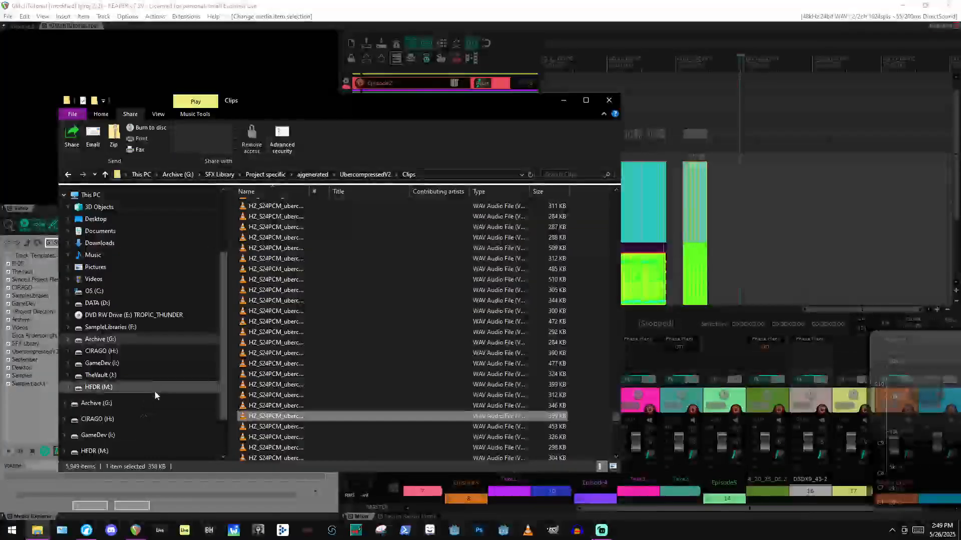
left_click(136, 405)
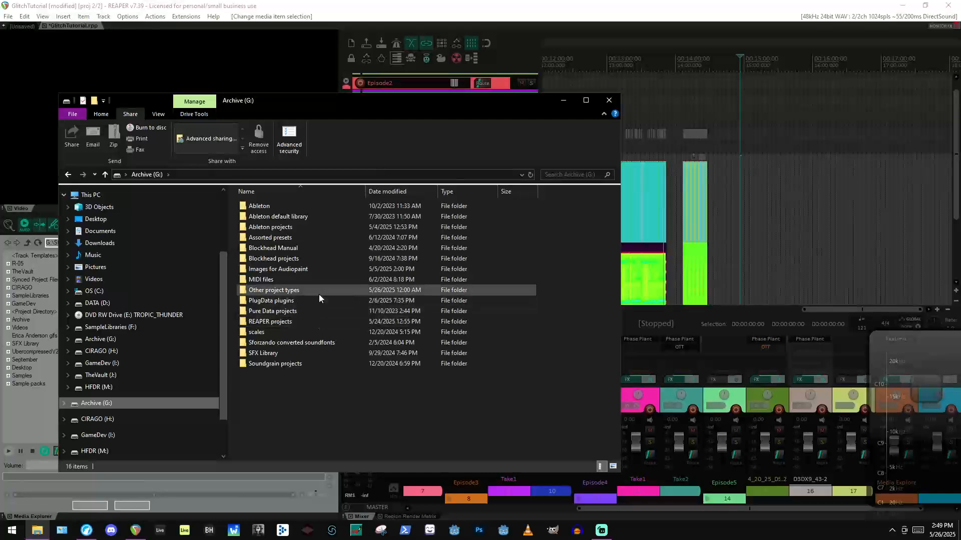
double_click(319, 294)
double_click(296, 218)
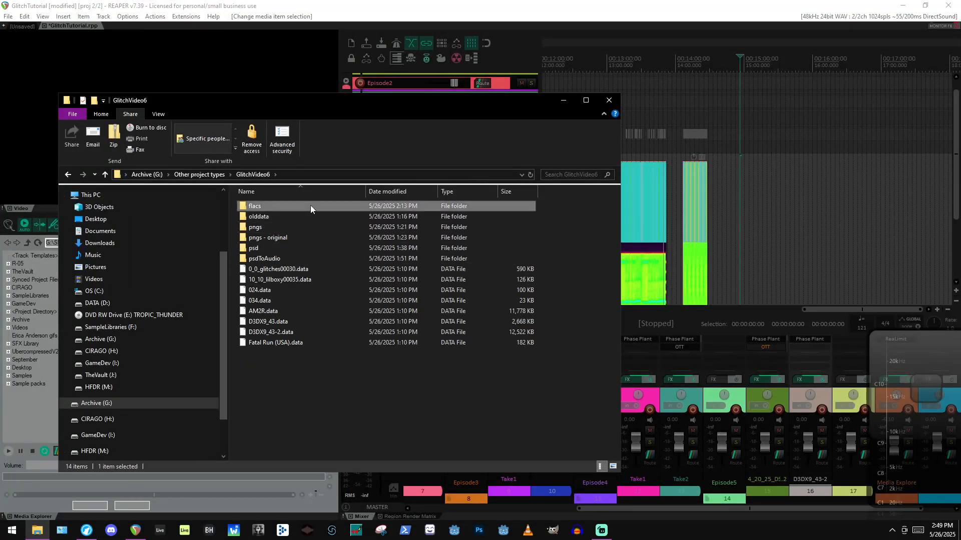
double_click(310, 206)
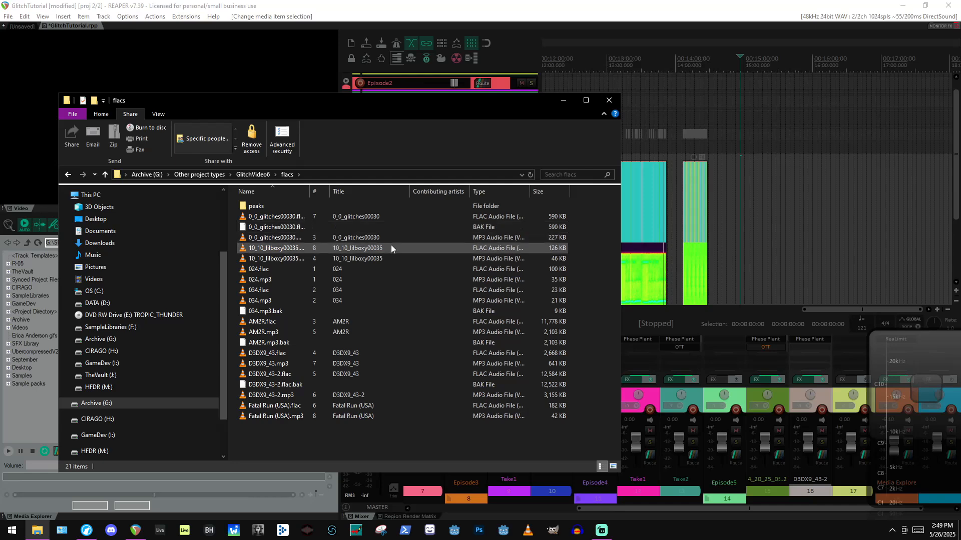
left_click(392, 245)
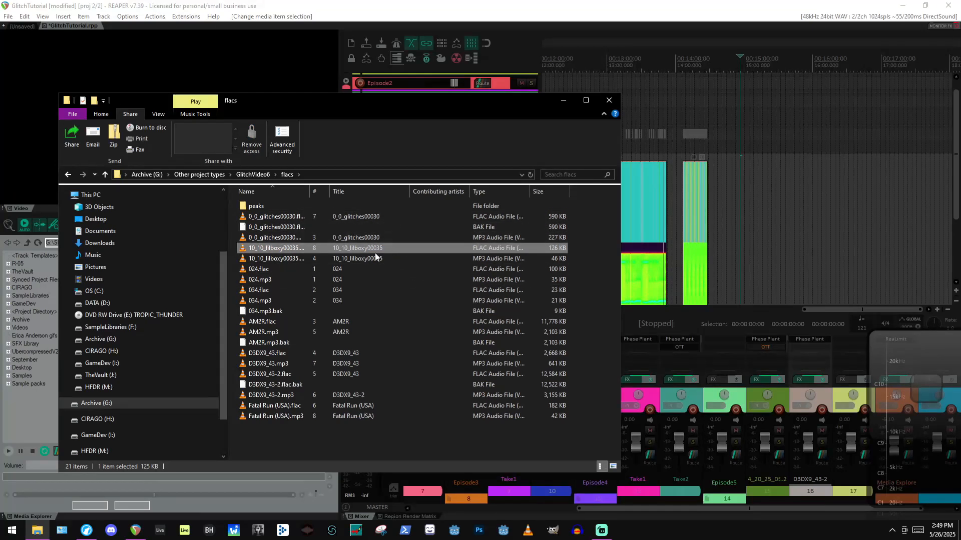
Insert 0_0_glitches00030.flac on track 16 after the last item, then open and cancel dynamic split for it.
left_click(296, 216)
left_click_drag(290, 218, 744, 217)
key("d")
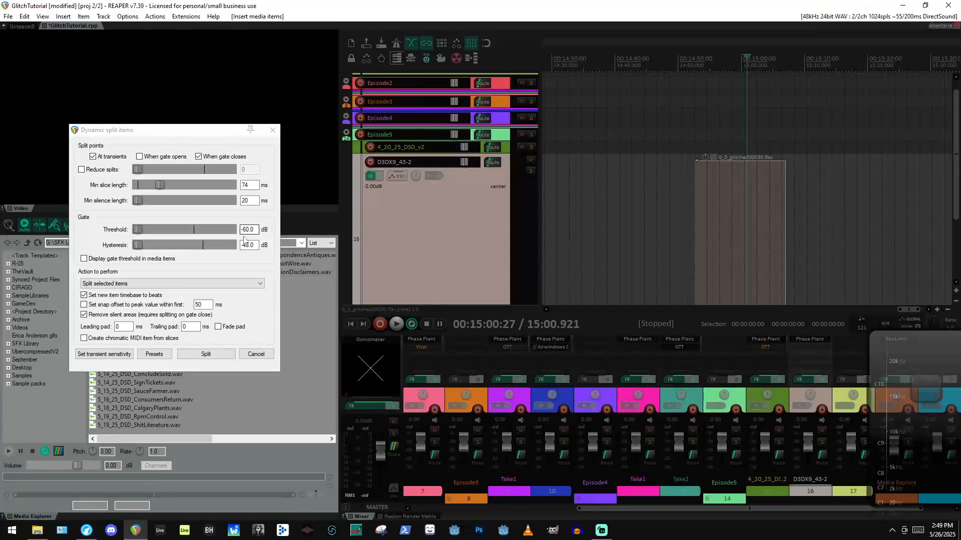
left_click(256, 354)
Delete the inserted 0_0_glitches00030.flac item from track 16.
left_click(754, 206)
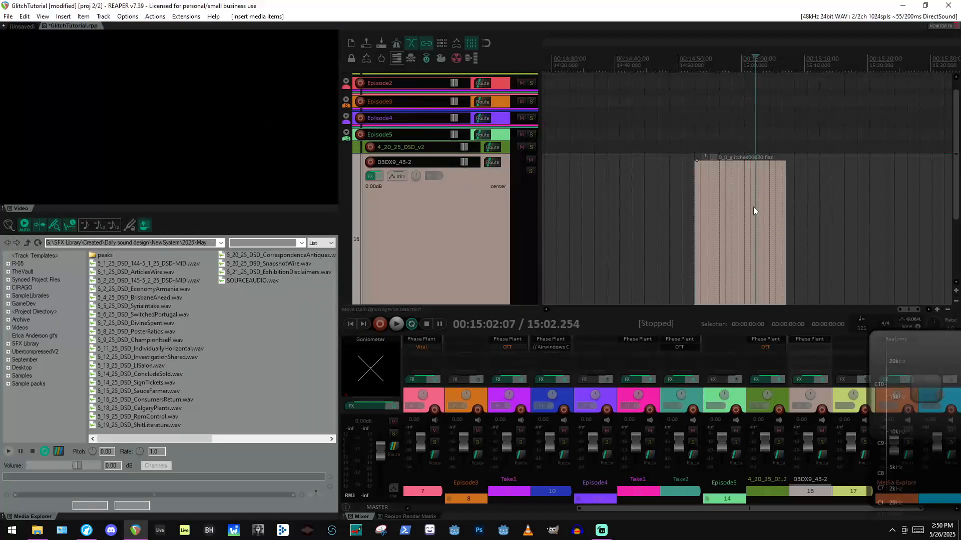
scroll(728, 235, "down", 2)
scroll(729, 234, "up", 1)
key("Delete")
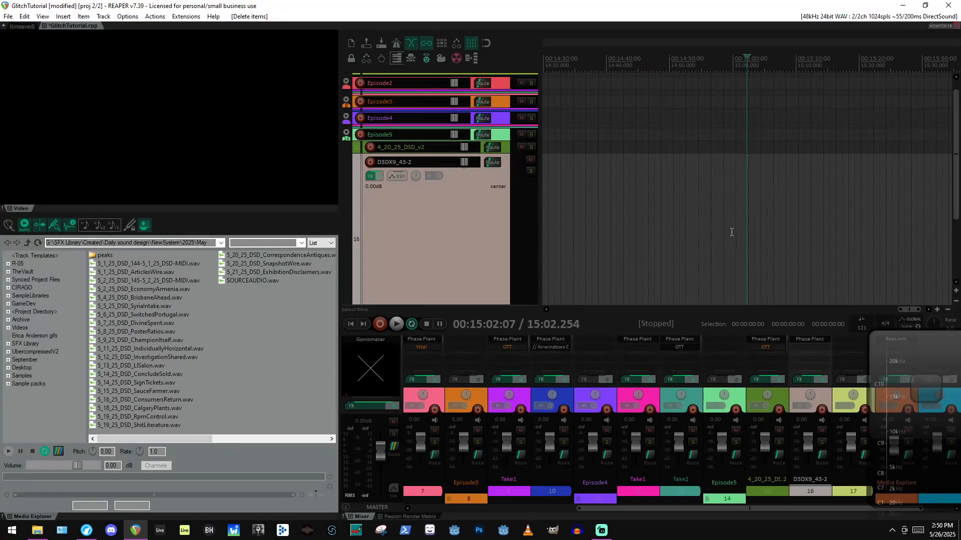
Insert 0_0_glitches00030.mp3 from the flacs folder on track 16 in the empty stretch after the last item.
left_click(38, 530)
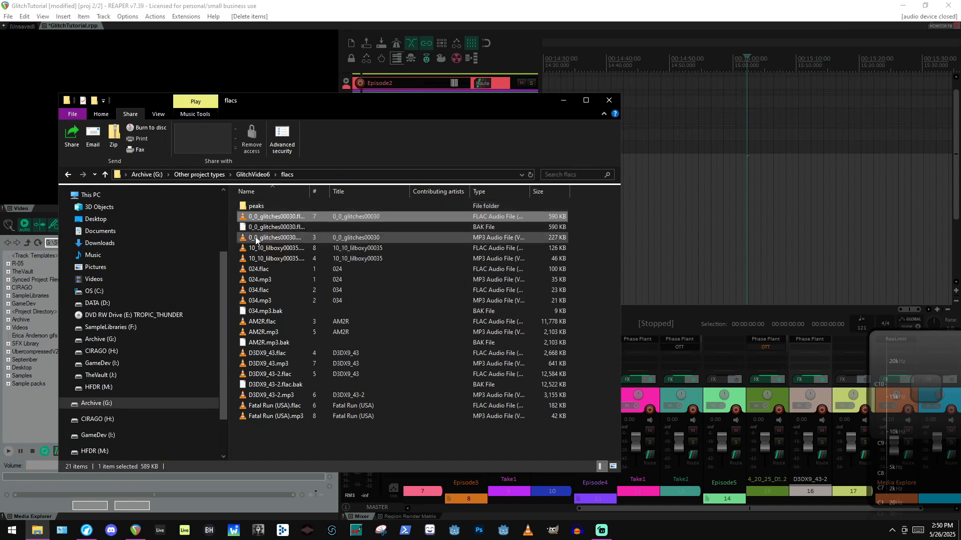
left_click(269, 239)
left_click_drag(269, 241, 733, 232)
Dynamically split the mp3 item at transients with creation of a chromatic MIDI item from the slices enabled.
key("d")
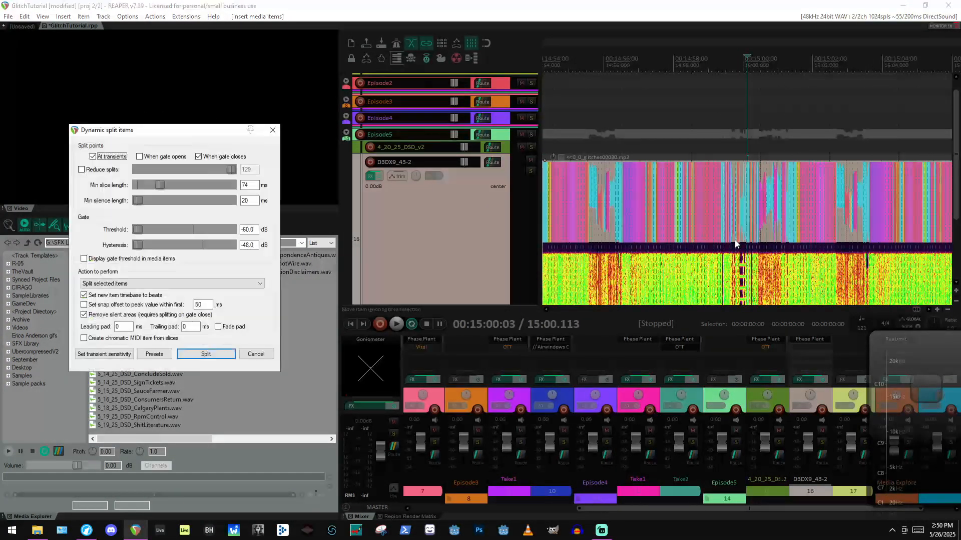
left_click(121, 338)
left_click(214, 355)
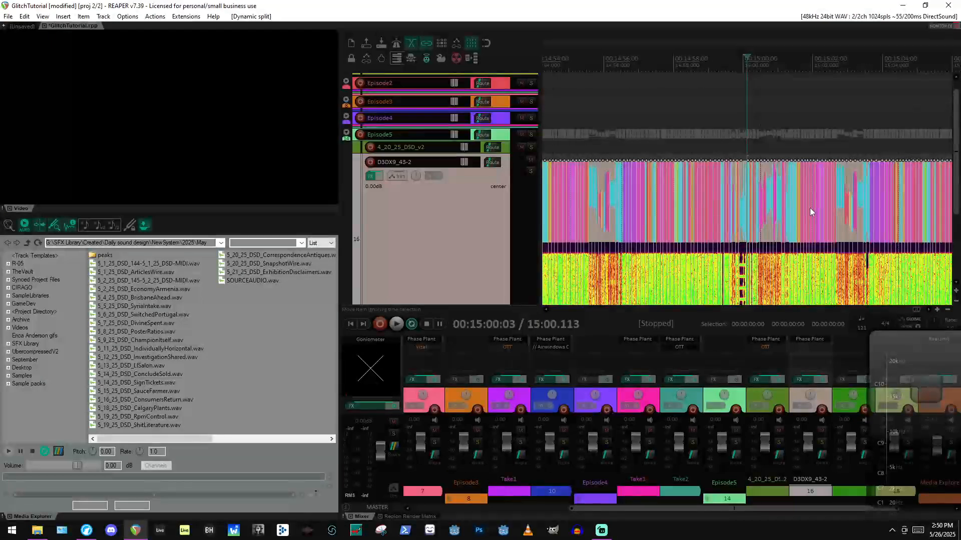
Move the mp3 slices on track 16 later in the timeline to about 15:23.
scroll(809, 208, "down", 4)
left_click_drag(737, 201, 881, 218)
left_click(741, 210)
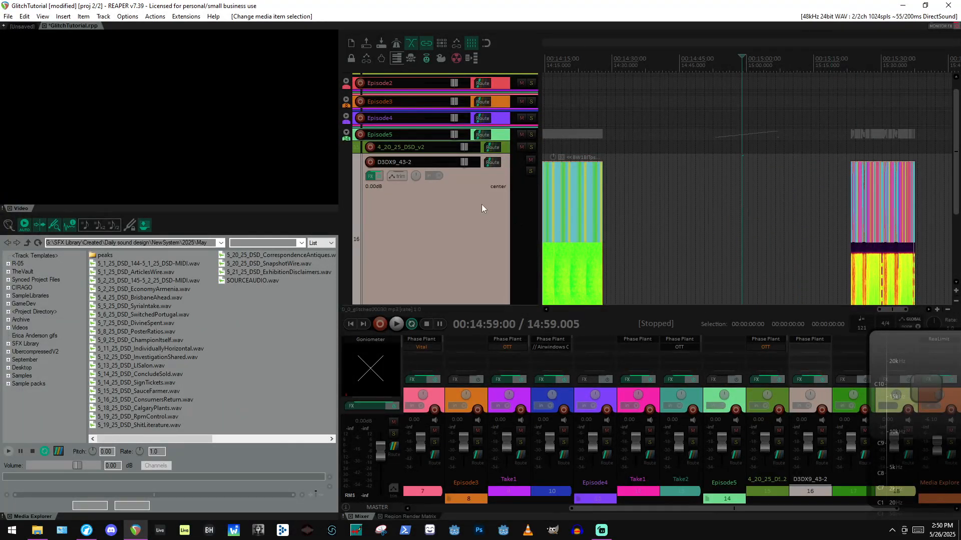
Move the chromatic MIDI item from track 17 up onto track 16 in the gap before the mp3 slices.
scroll(482, 204, "down", 2)
left_click(733, 251)
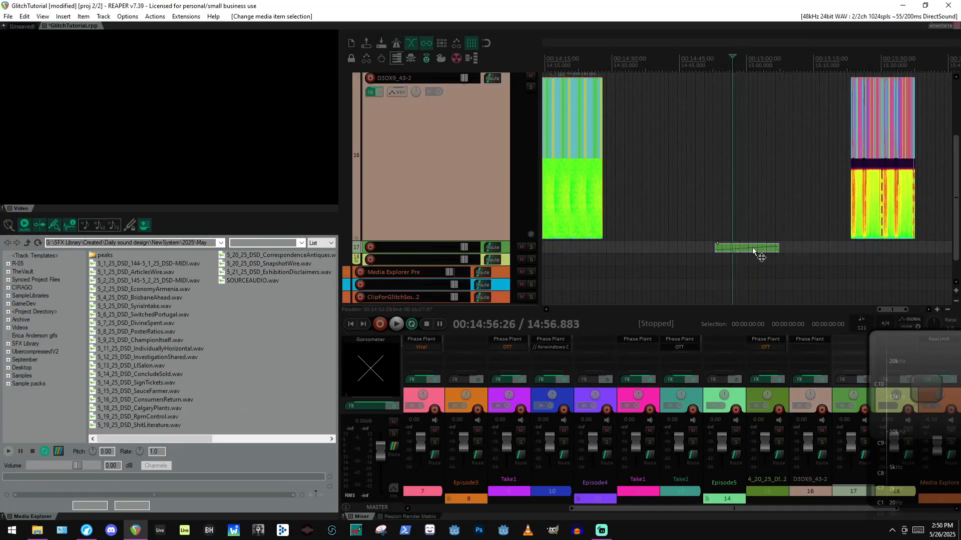
left_click_drag(752, 248, 750, 209)
left_click(750, 210)
scroll(754, 206, "up", 8)
scroll(769, 200, "down", 8)
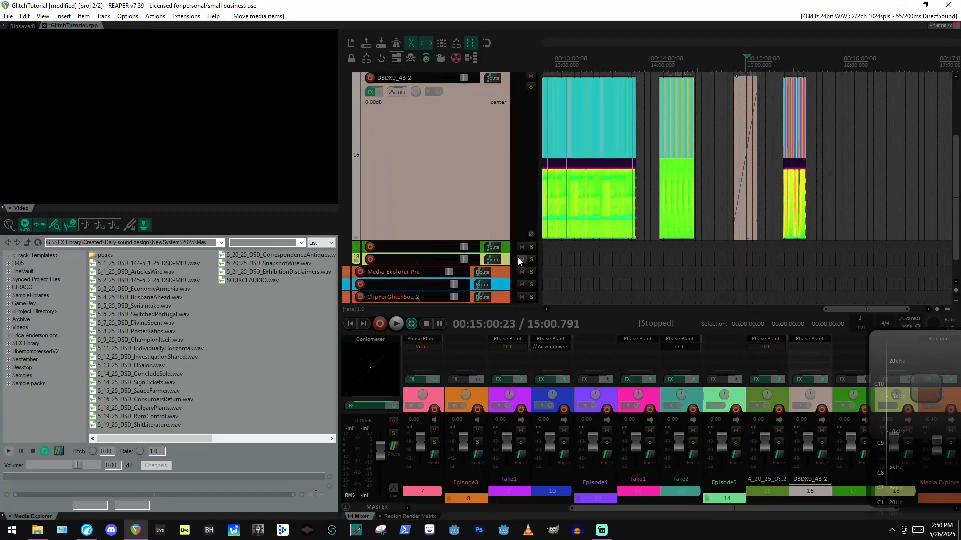
Undo the moves of the chromatic MIDI item and the mp3 slices.
left_click_drag(822, 159, 797, 172)
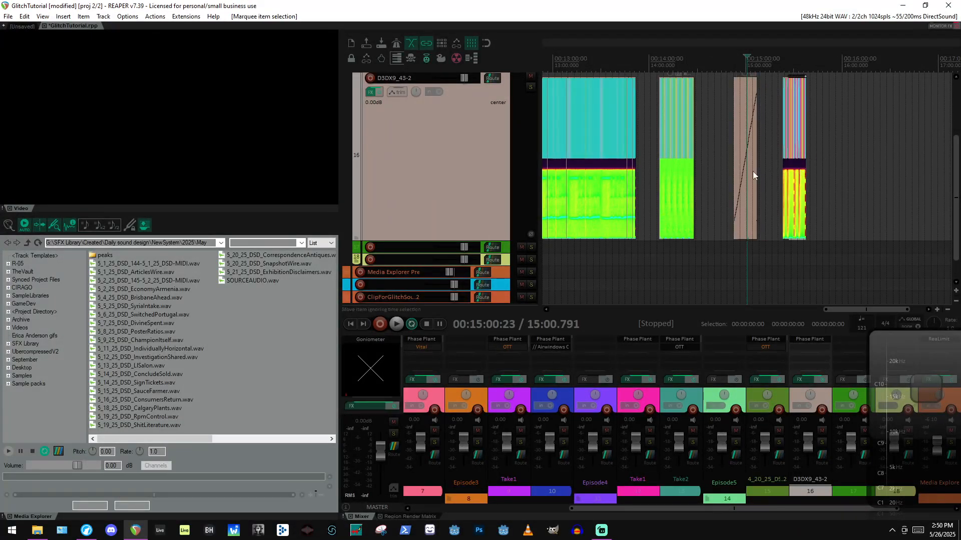
left_click(772, 173)
key("ctrl+z")
key("ctrl+z")
key("ctrl+z")
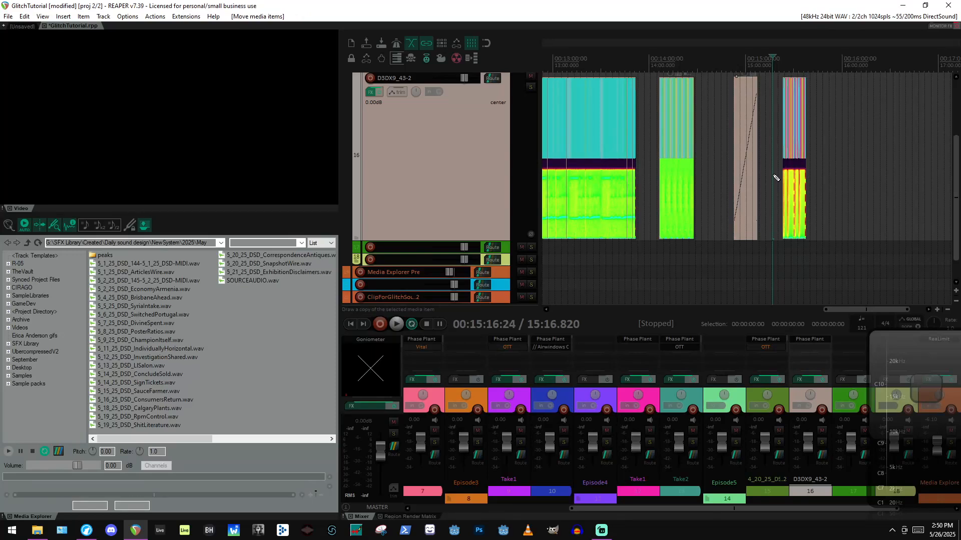
key("ctrl+z")
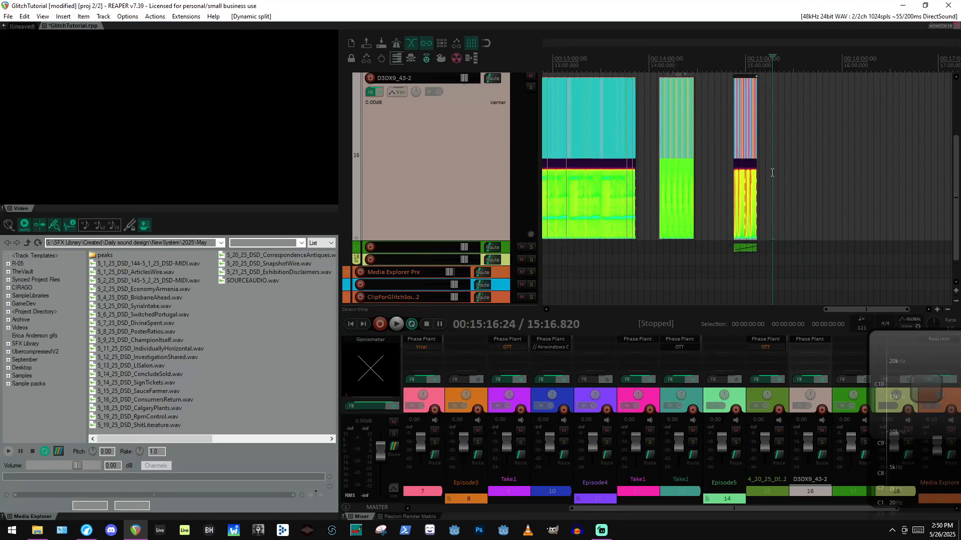
Examine the chromatic MIDI item on track 17 and the mp3 slices above it around 15:02.
left_click(749, 263)
scroll(751, 265, "up", 15)
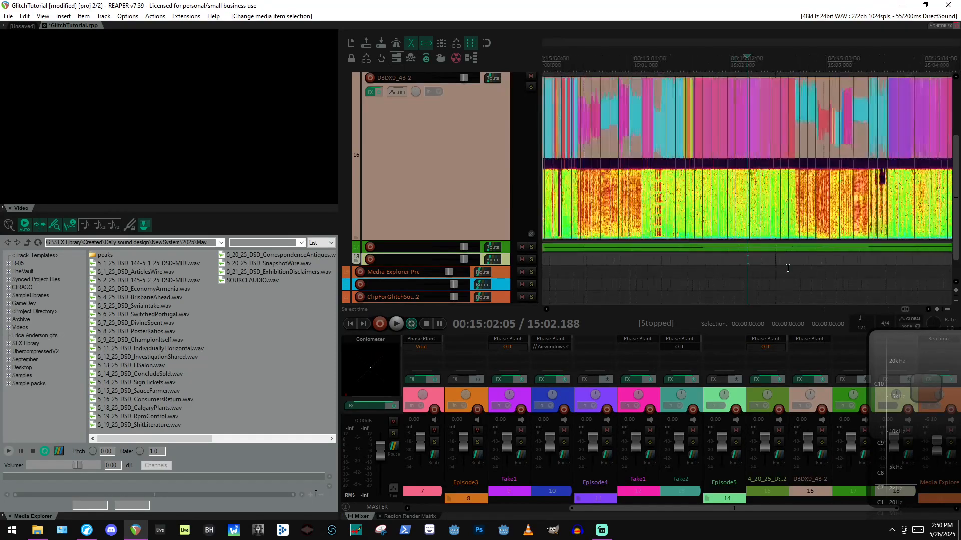
scroll(501, 254, "up", 5)
scroll(490, 236, "down", 6)
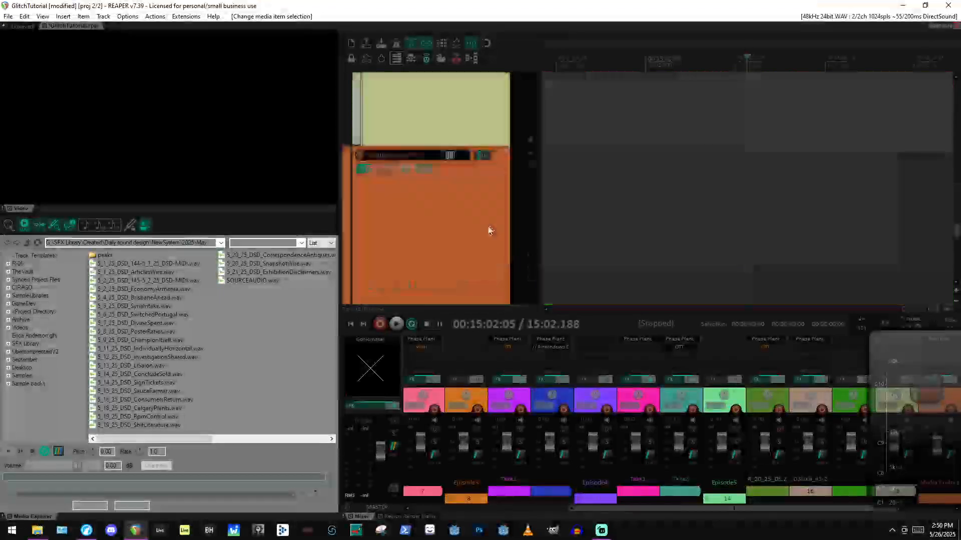
scroll(490, 229, "up", 6)
scroll(490, 229, "up", 1)
scroll(599, 227, "down", 2)
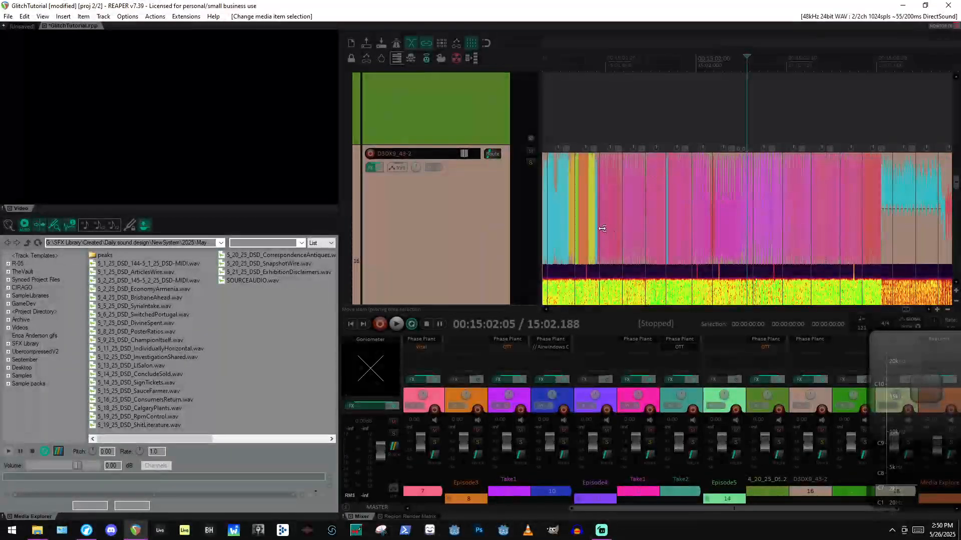
Compare the slice boundaries on track 16 with the ascending notes of the chromatic MIDI item on track 17.
scroll(501, 229, "up", 1)
scroll(501, 229, "down", 3)
scroll(499, 228, "up", 2)
left_click(709, 180)
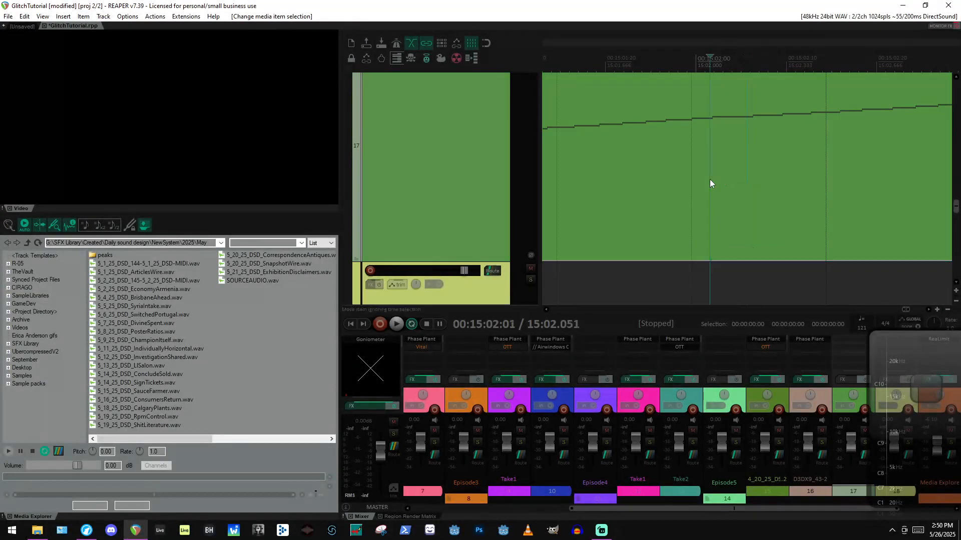
scroll(469, 165, "up", 3)
scroll(469, 166, "down", 2)
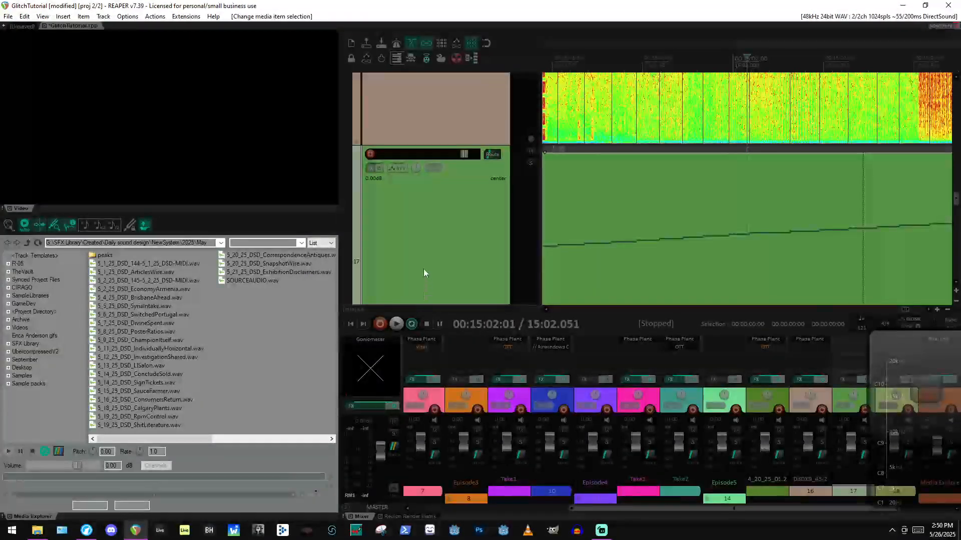
scroll(861, 205, "down", 3)
scroll(809, 222, "down", 2)
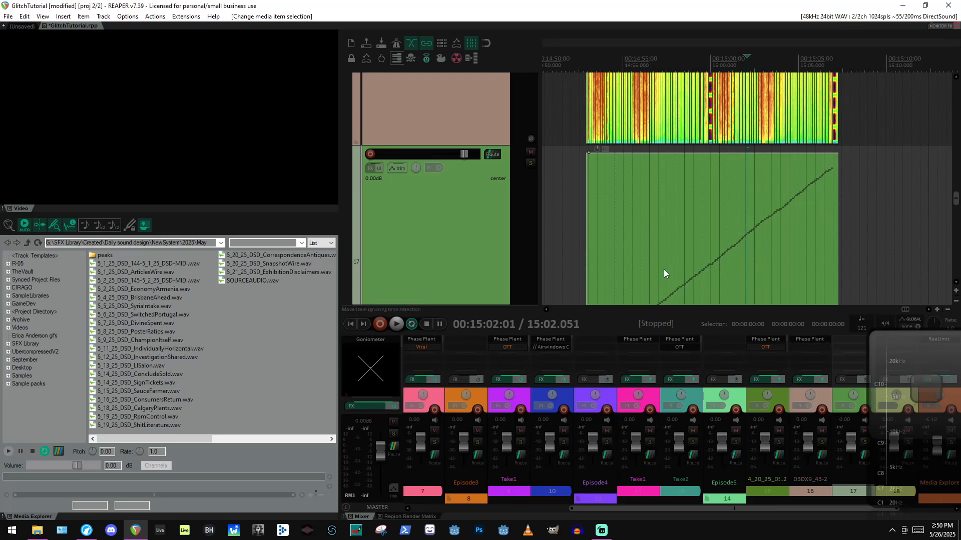
scroll(721, 224, "down", 3)
scroll(772, 220, "up", 11)
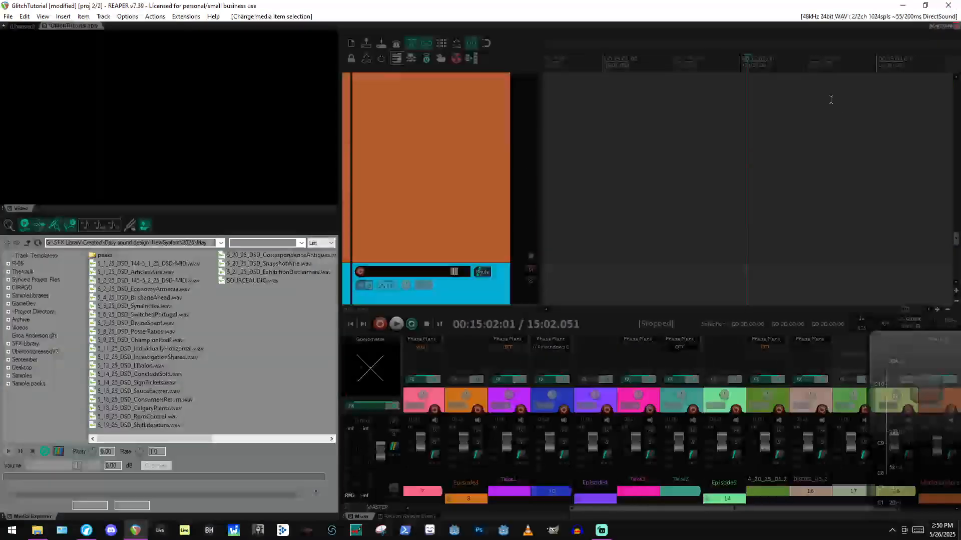
scroll(418, 240, "up", 3)
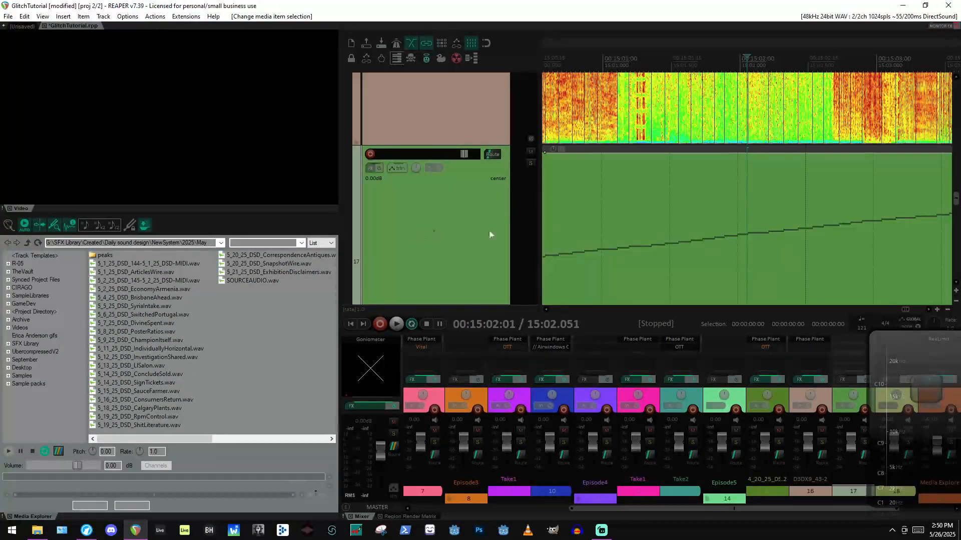
scroll(722, 229, "down", 5)
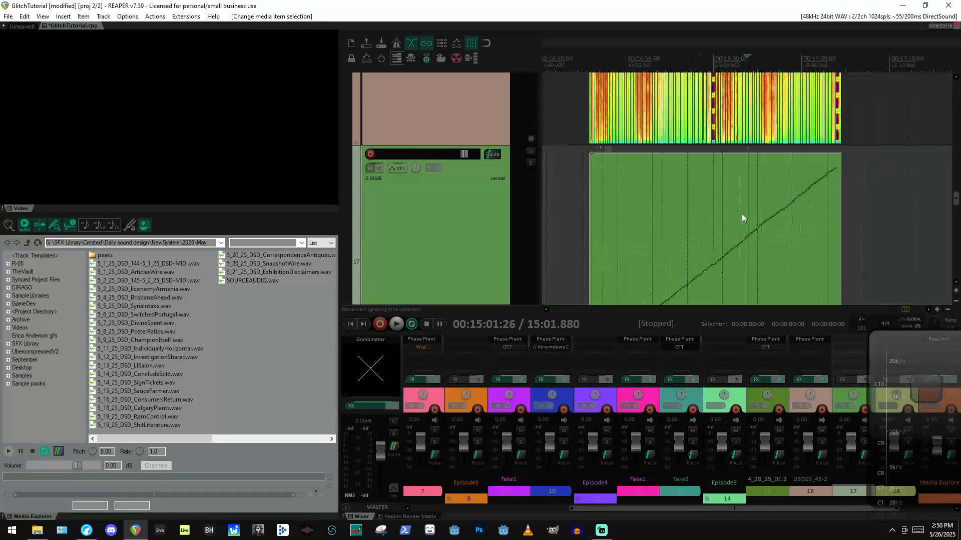
Solo track 17 and add the VST3 version of the Vital synth to it.
left_click(530, 163)
left_click(370, 168)
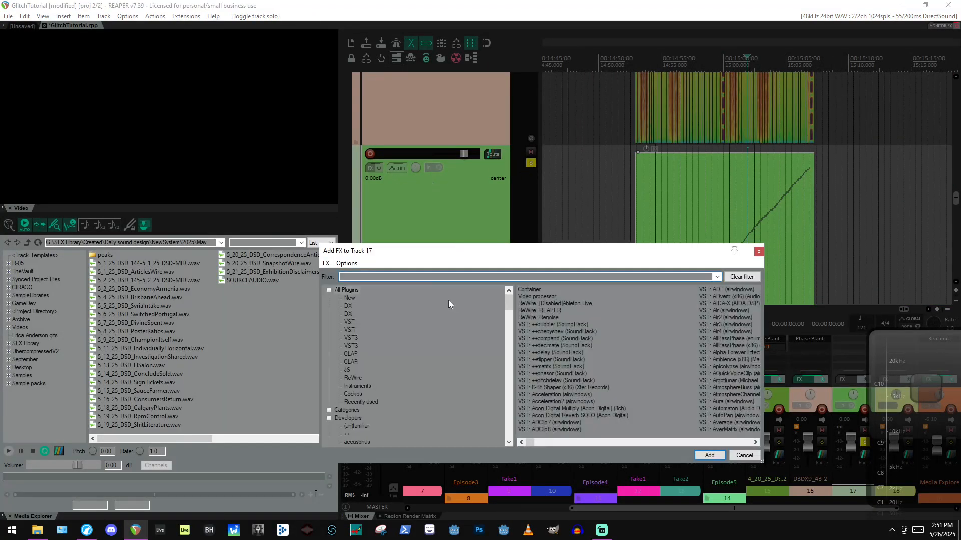
type("vital")
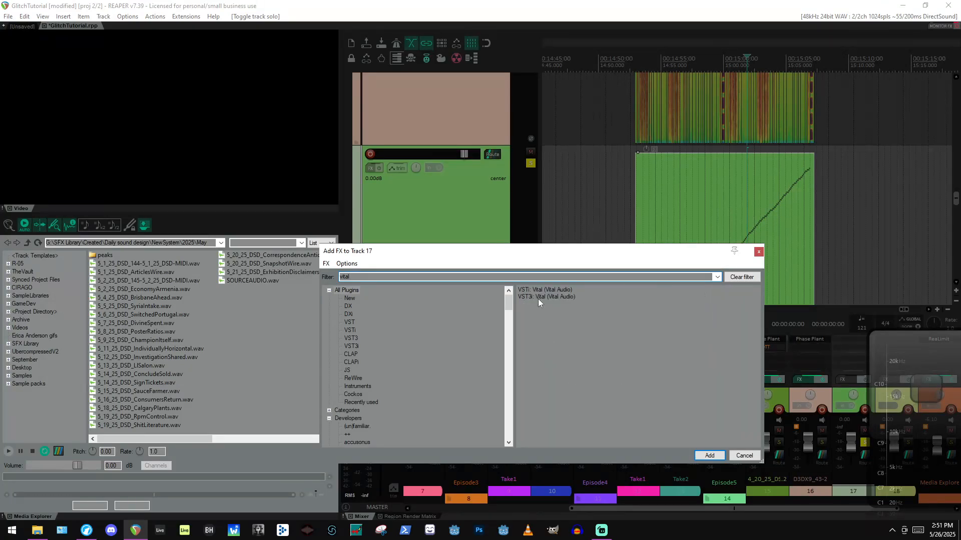
double_click(539, 297)
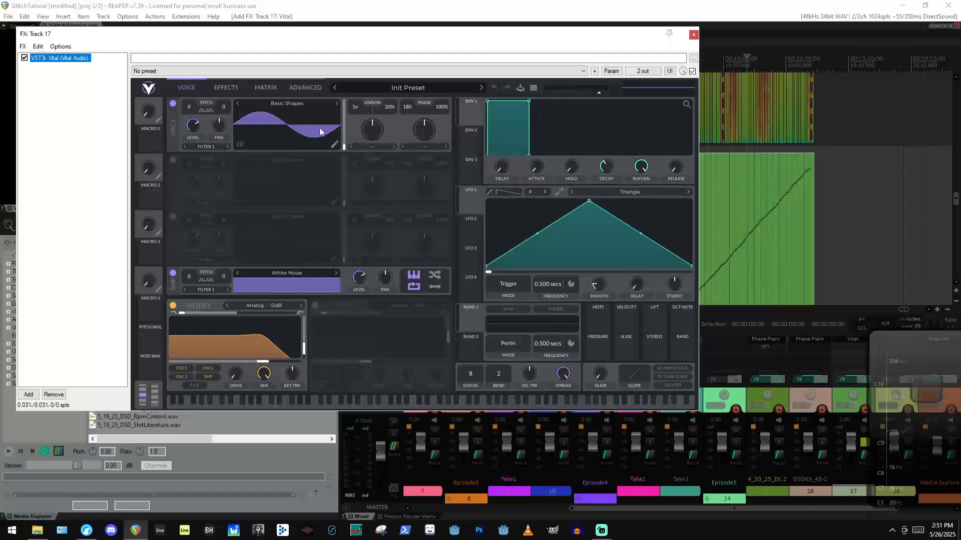
Turn off Vital's sampler and filter 1, and shape envelope 1 into a short hold with no decay or sustain.
left_click(173, 272)
left_click(173, 305)
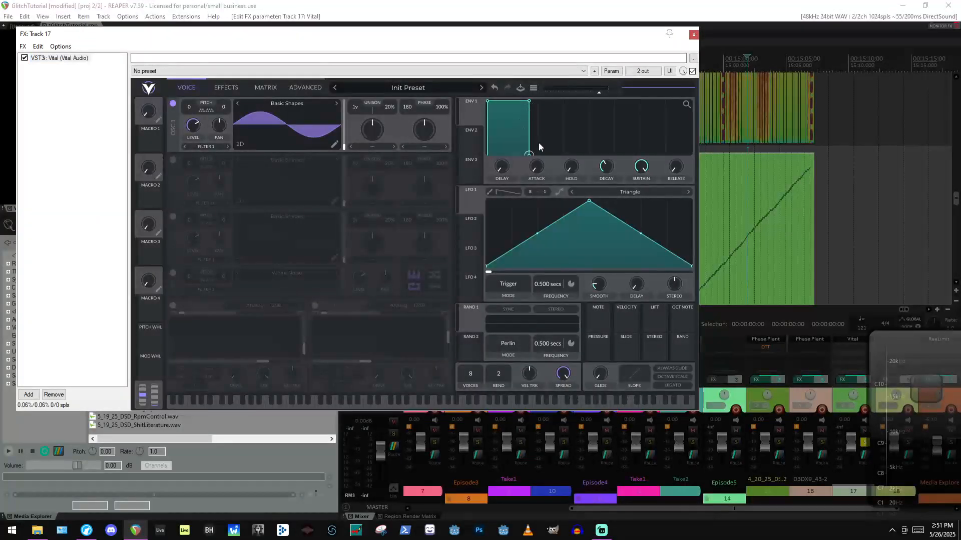
left_click_drag(577, 174, 578, 132)
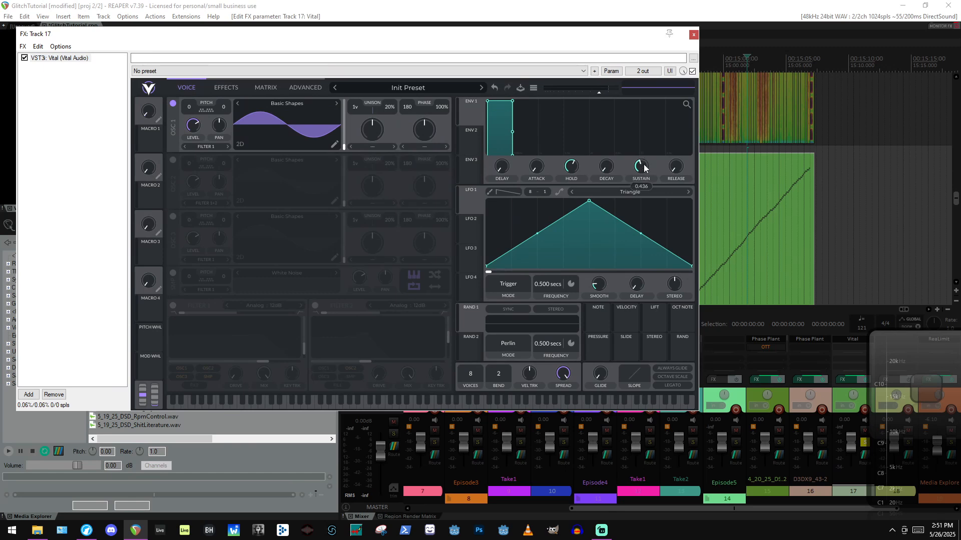
left_click_drag(579, 159, 580, 175)
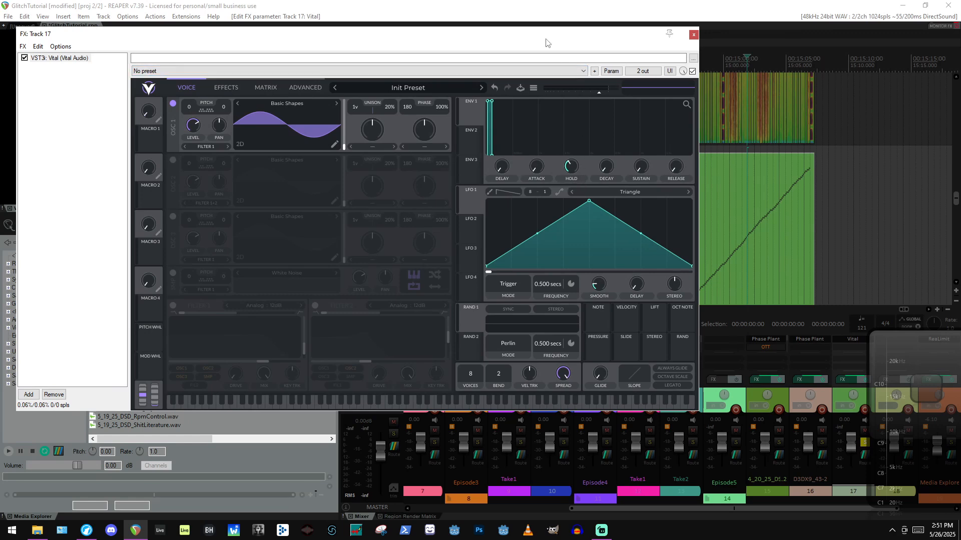
Move the Vital window clear of the timeline and play the MIDI item from its start to hear the short notes.
left_click_drag(545, 37, 444, 176)
left_click(657, 233)
key("space")
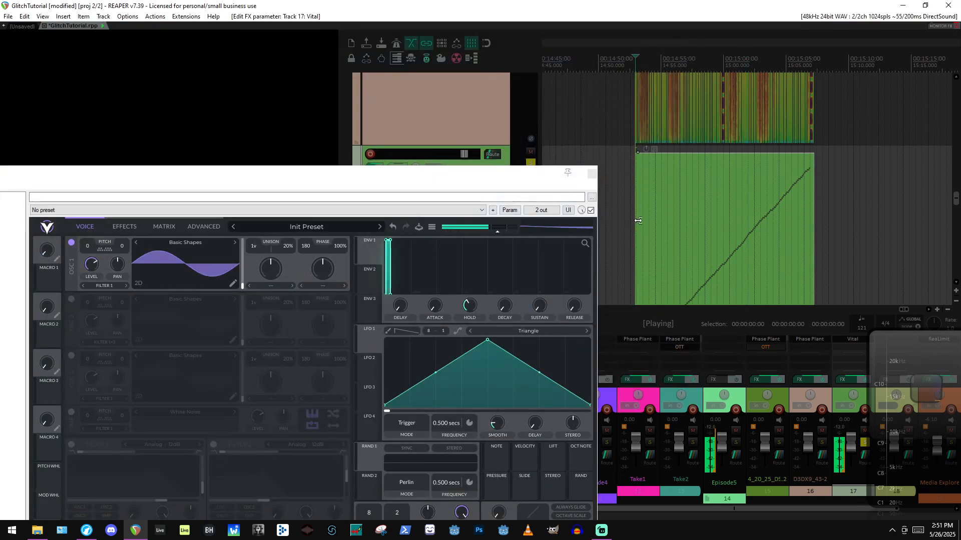
key("space")
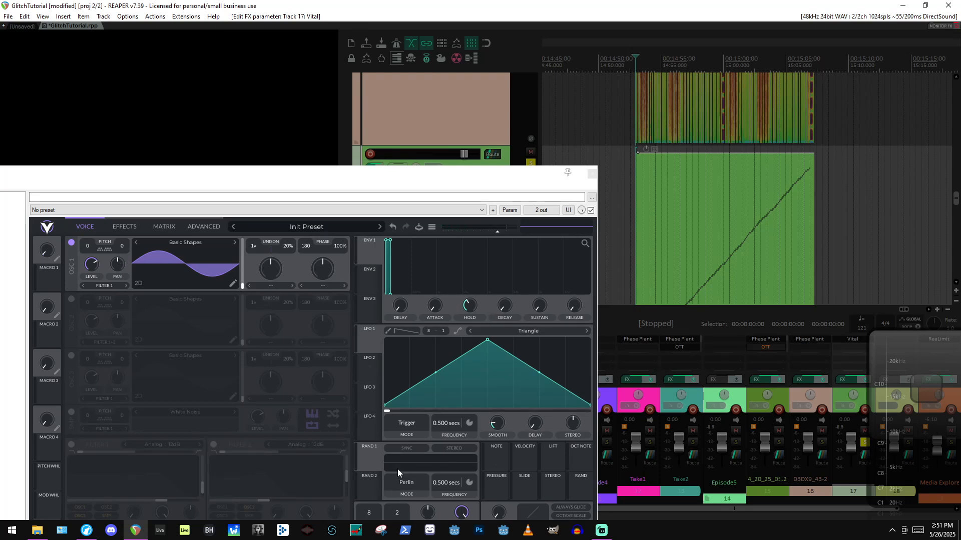
Set Random 1 in Vital to Sample & Hold with a tempo-synced rate of Freeze.
left_click(380, 458)
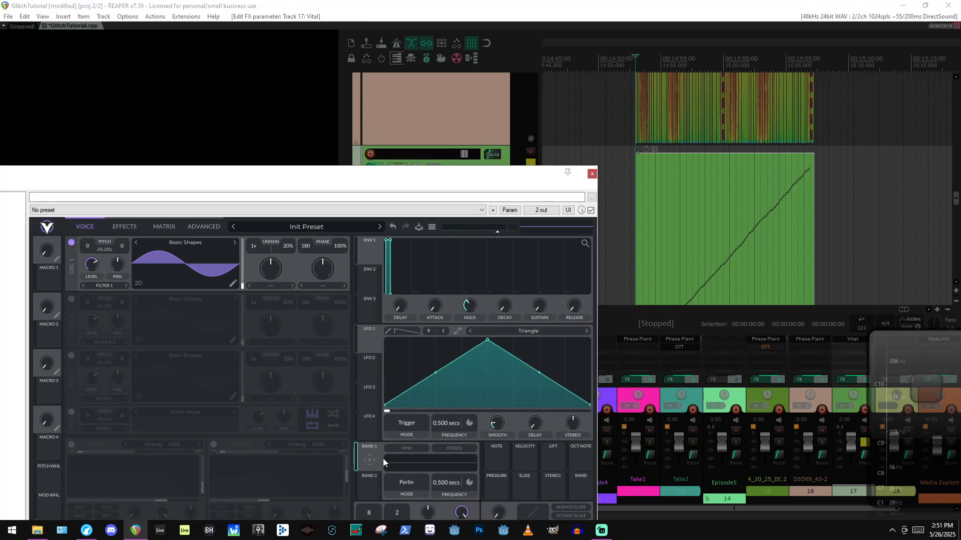
left_click(407, 484)
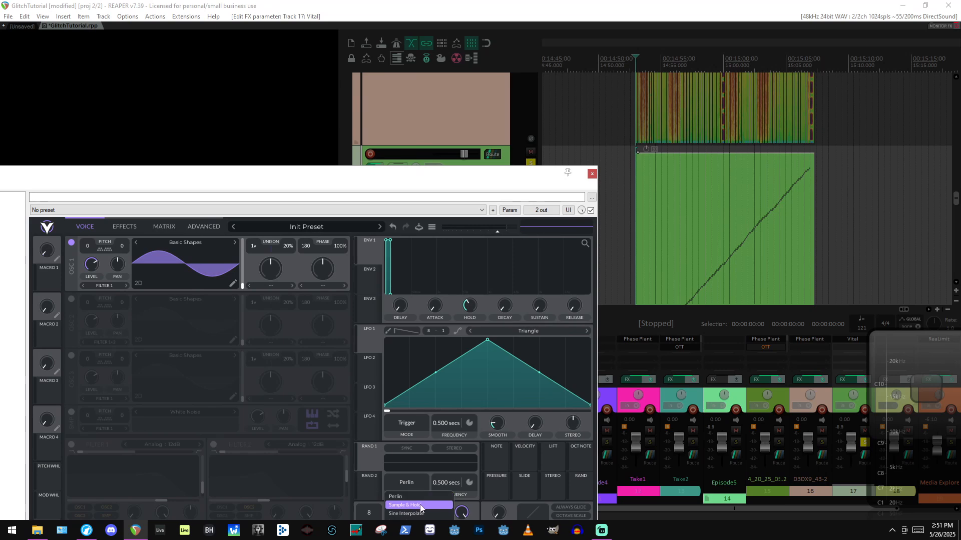
left_click(420, 504)
left_click(464, 483)
left_click(485, 506)
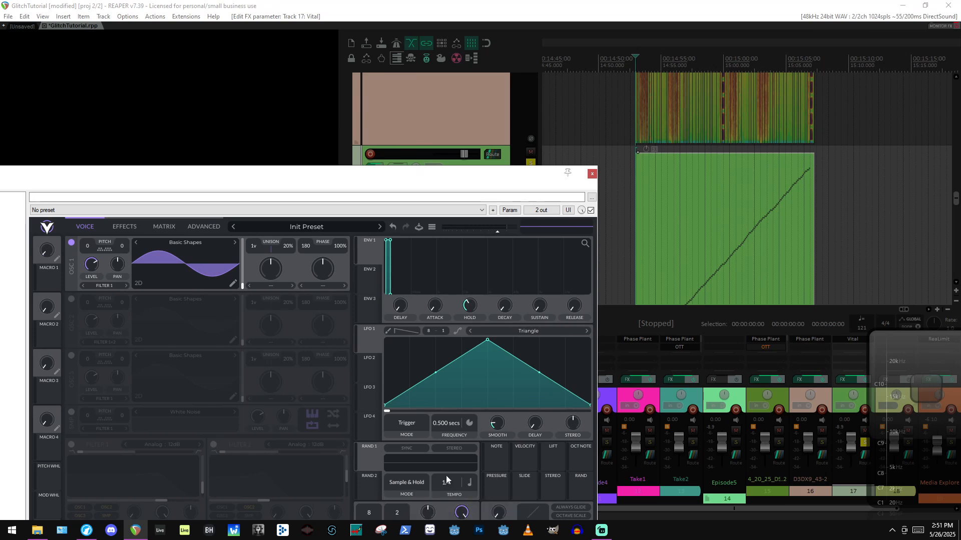
scroll(451, 482, "down", 4)
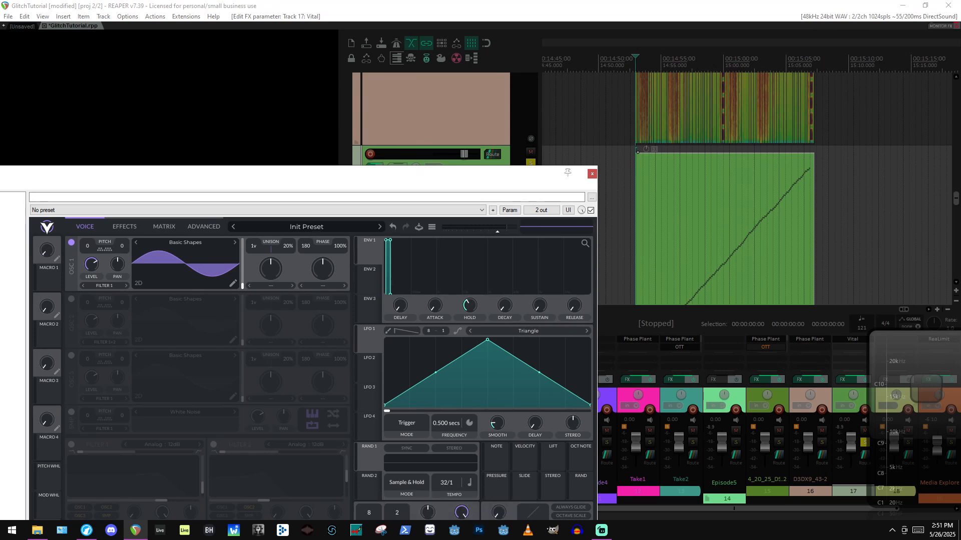
Modulate oscillator 1's pitch transpose with Random 1, making the modulation bipolar with an amount of 96.
left_click_drag(363, 458, 90, 263)
right_click(89, 257)
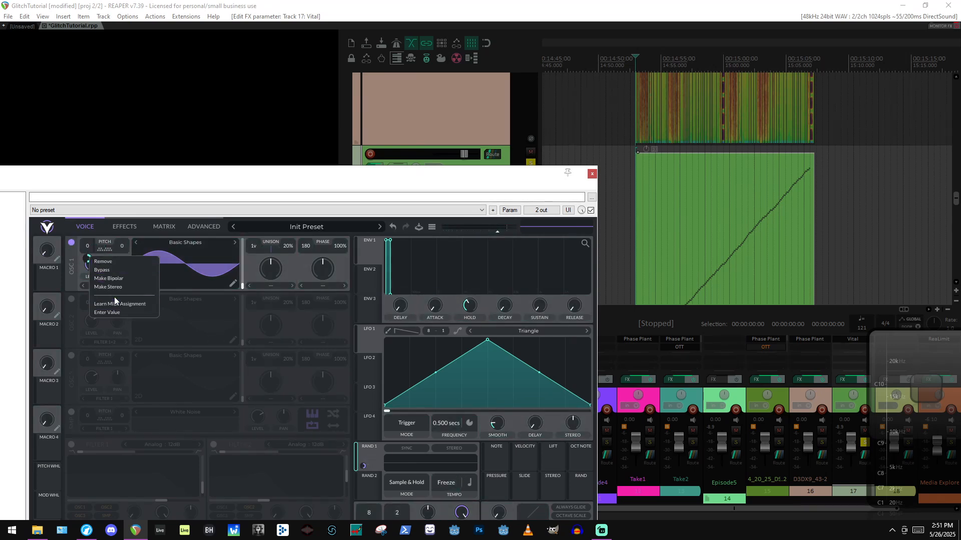
left_click(128, 277)
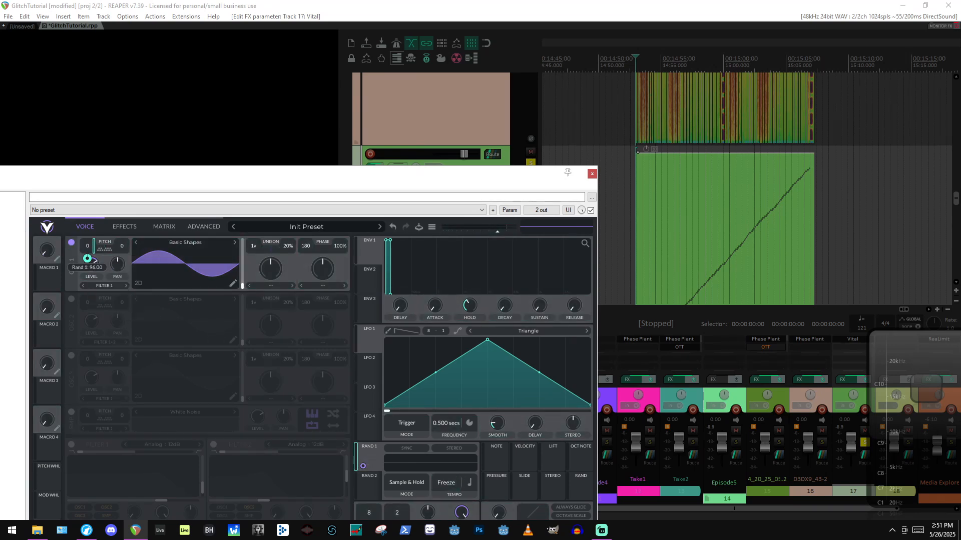
Enable Vital's multiband compressor and play the MIDI item to audition the randomised pitches.
left_click(131, 226)
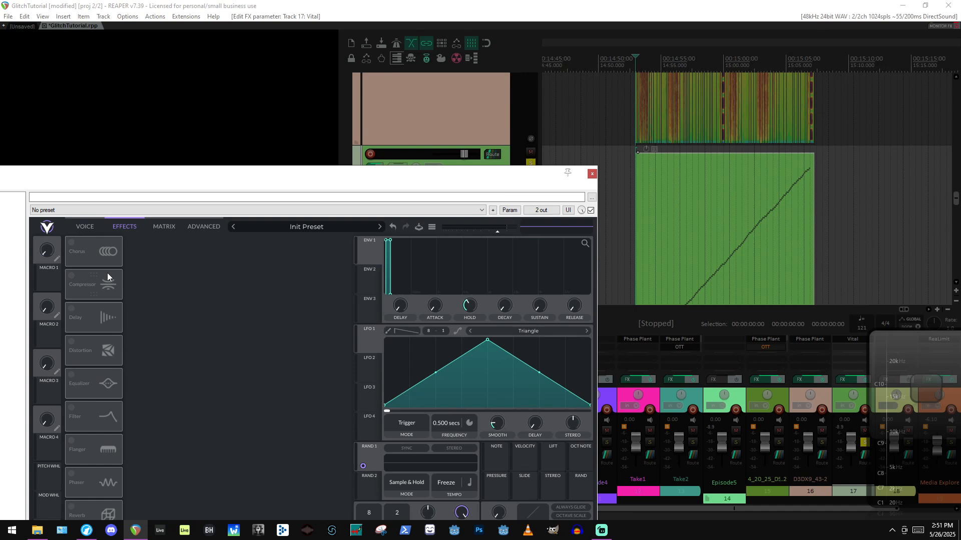
left_click(72, 275)
key("space")
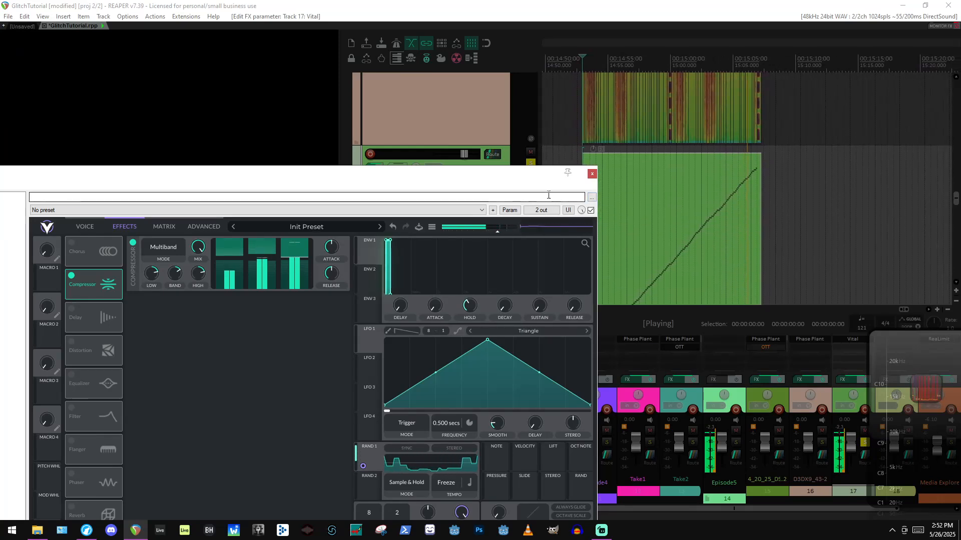
key("space")
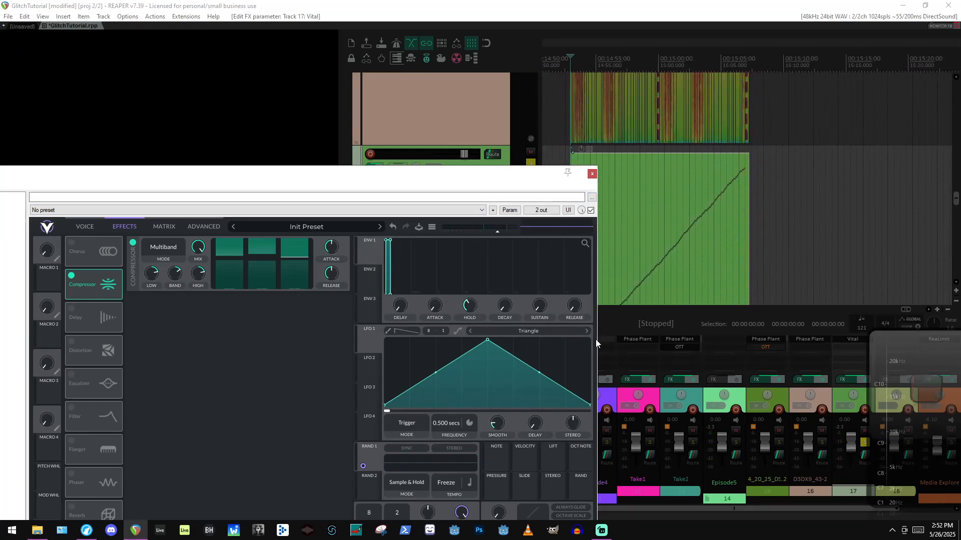
Enable Vital's chorus and adjust its depth and second delay while the MIDI item plays.
left_click(84, 226)
left_click(124, 226)
left_click(72, 242)
left_click(71, 242)
left_click(71, 242)
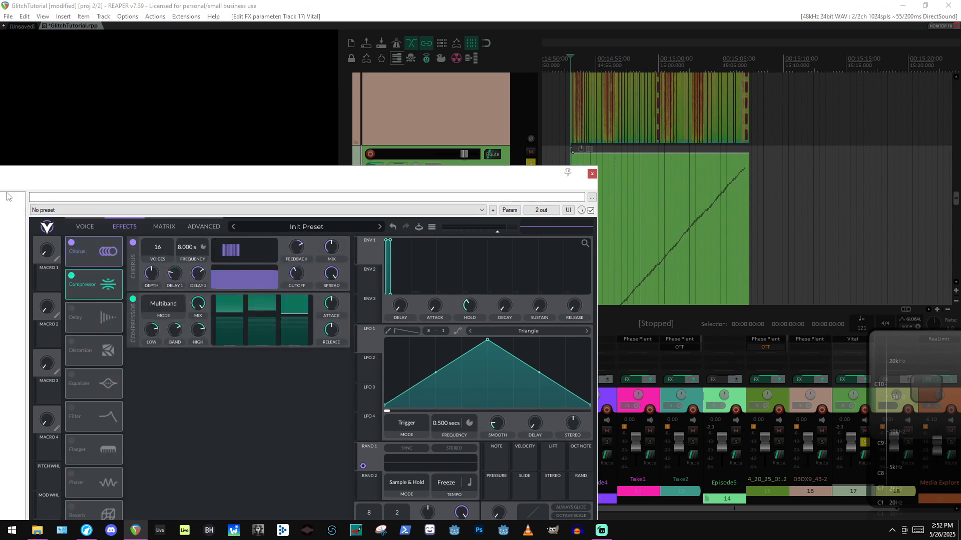
key("space")
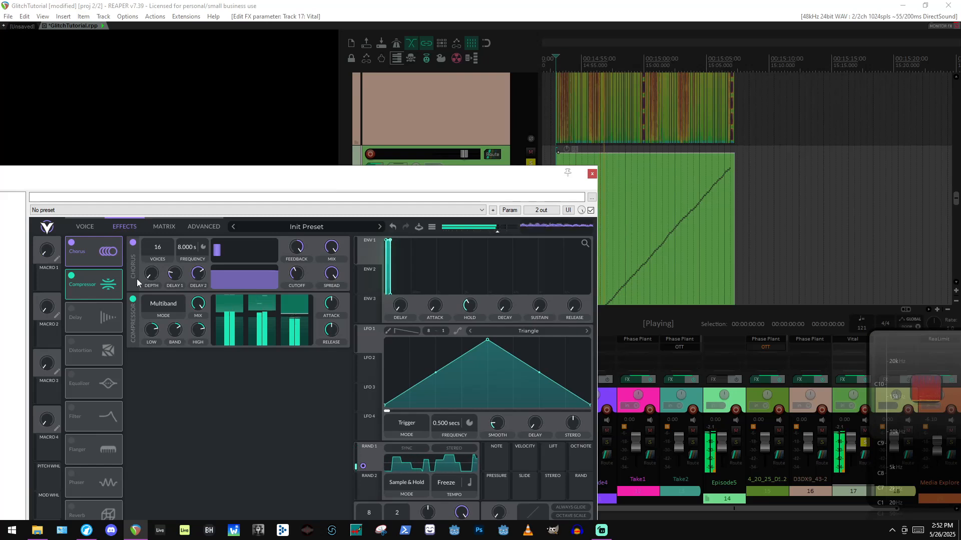
left_click_drag(156, 278, 196, 278)
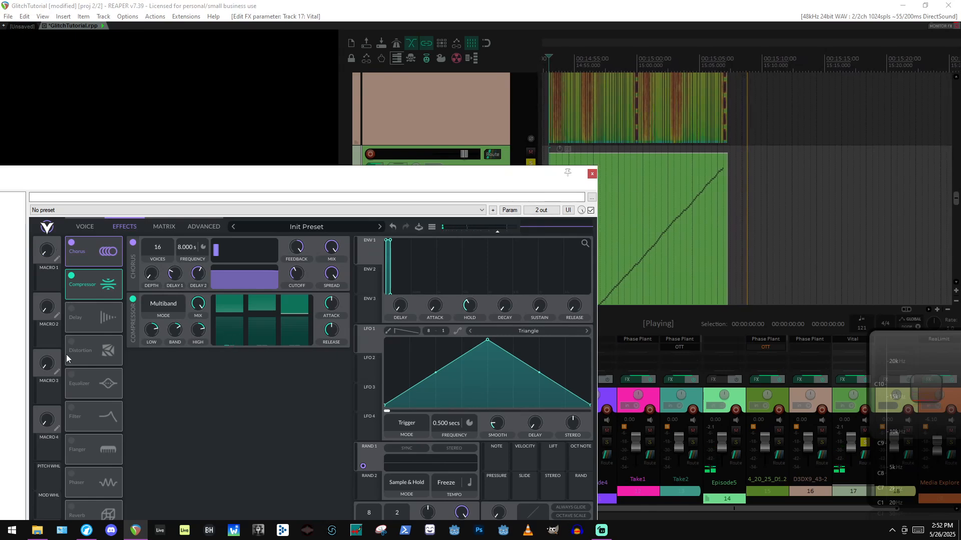
Enable Vital's distortion, set its type to Down Sample and tune the drive by ear during playback.
left_click(71, 342)
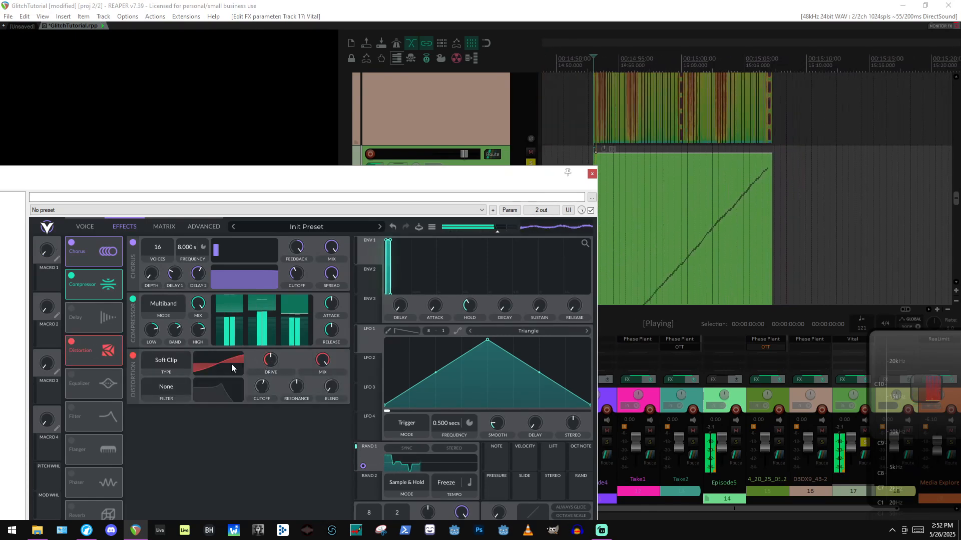
left_click_drag(265, 367, 262, 381)
left_click(166, 365)
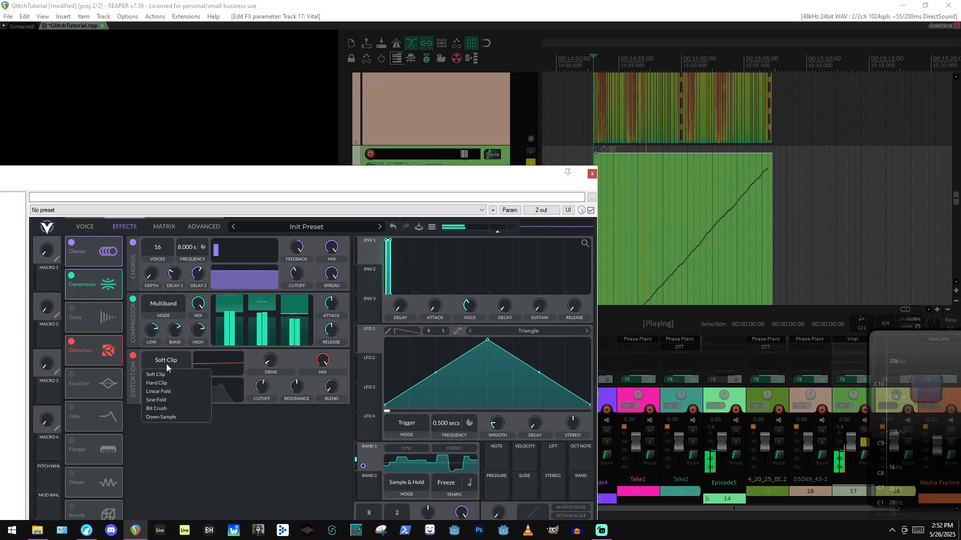
left_click(193, 417)
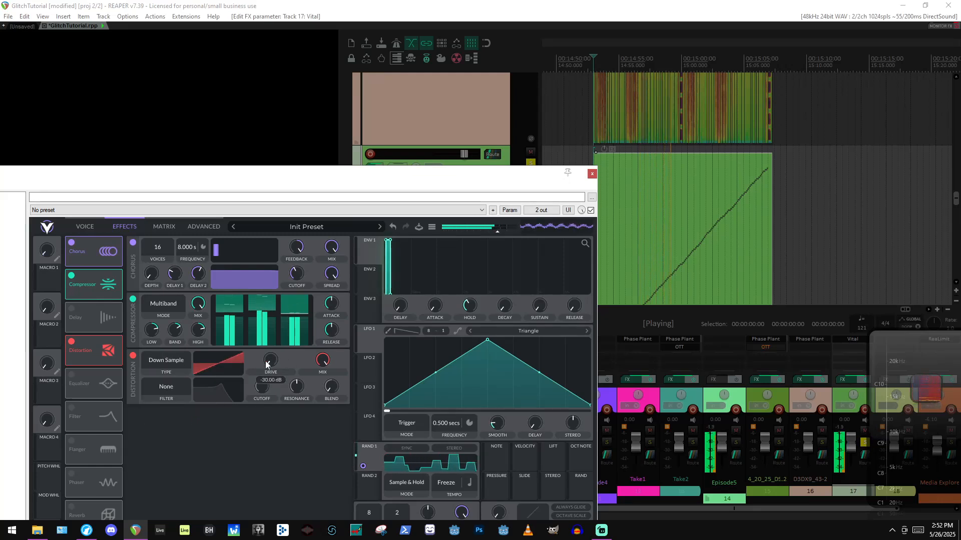
left_click_drag(271, 334, 269, 325)
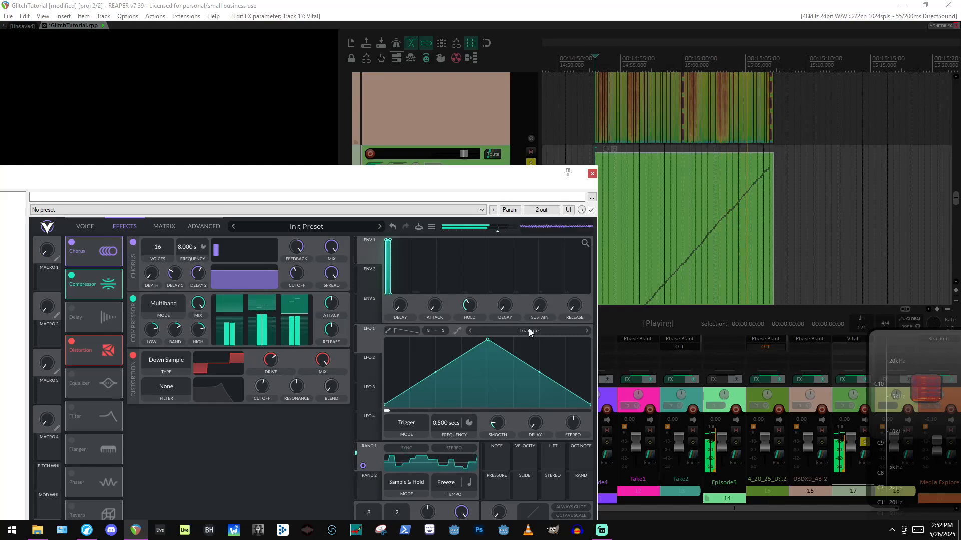
key("space")
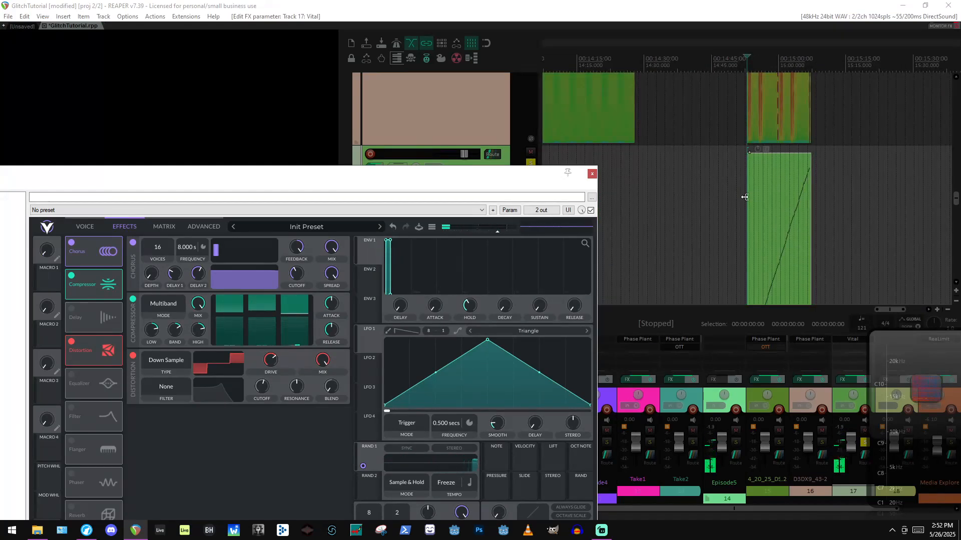
Close the Vital window, search the actions for "random midi" and run the Lokasenna_MIDI Randomization Tool script.
scroll(695, 216, "up", 5)
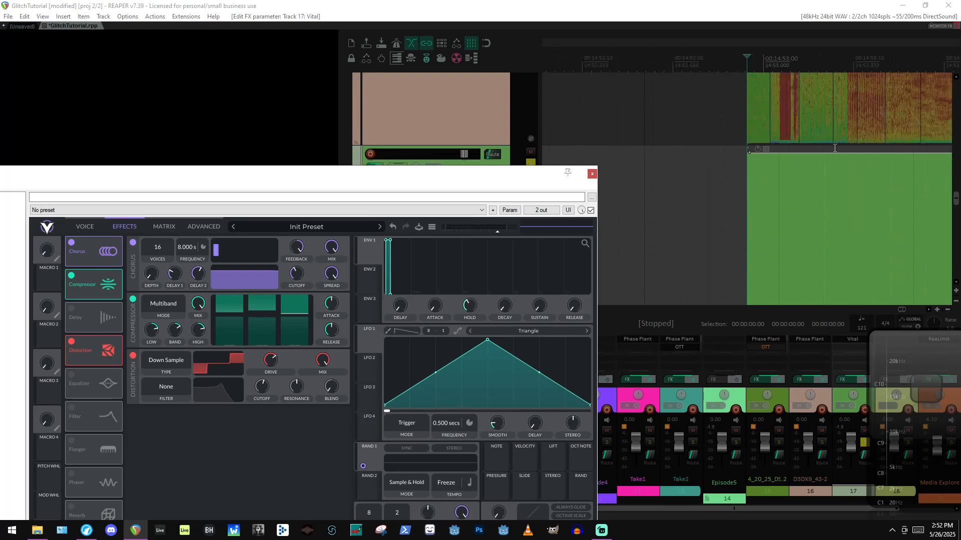
scroll(769, 212, "down", 6)
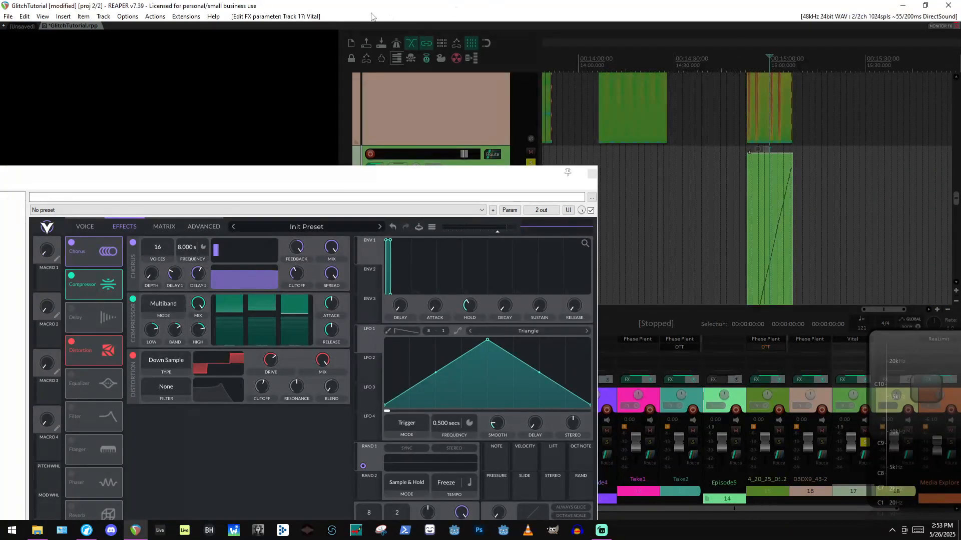
left_click(592, 174)
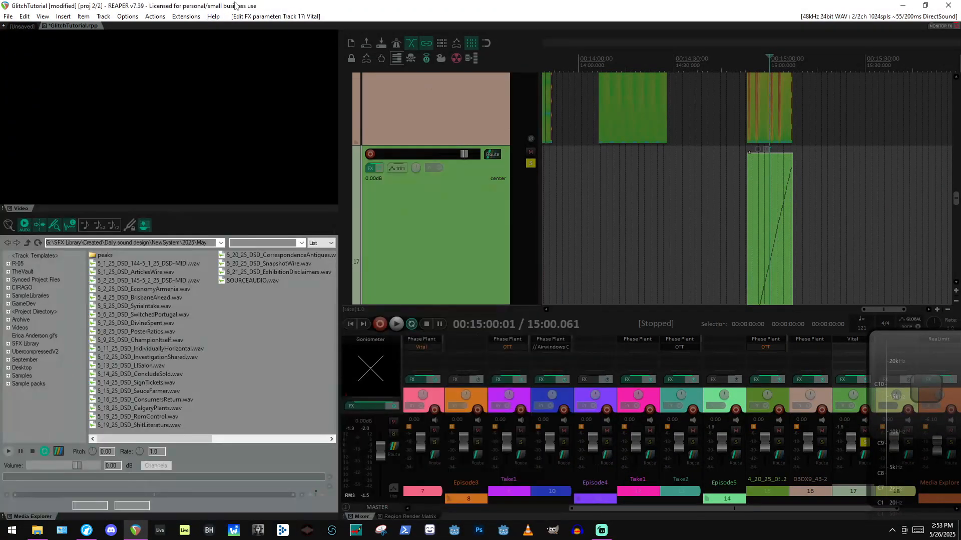
left_click(160, 16)
left_click(171, 24)
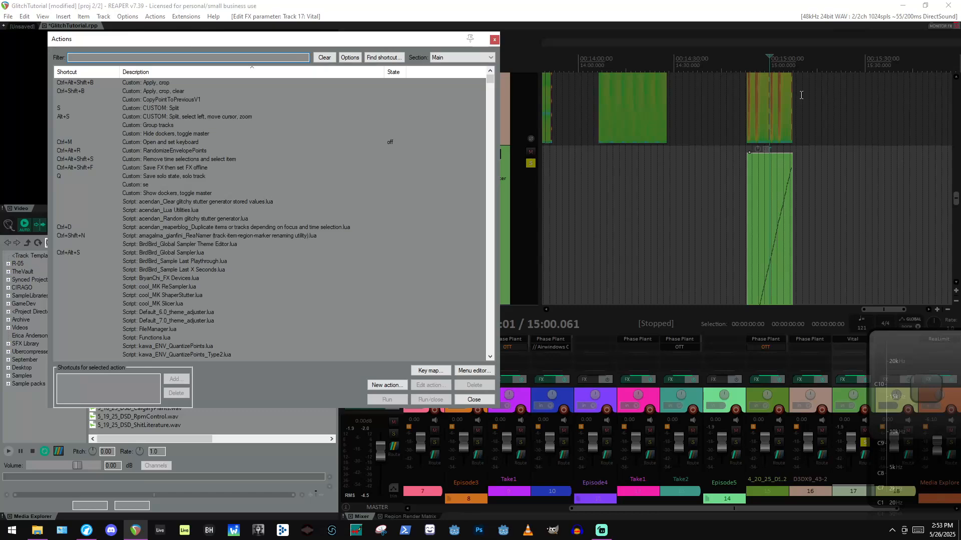
type("random midi")
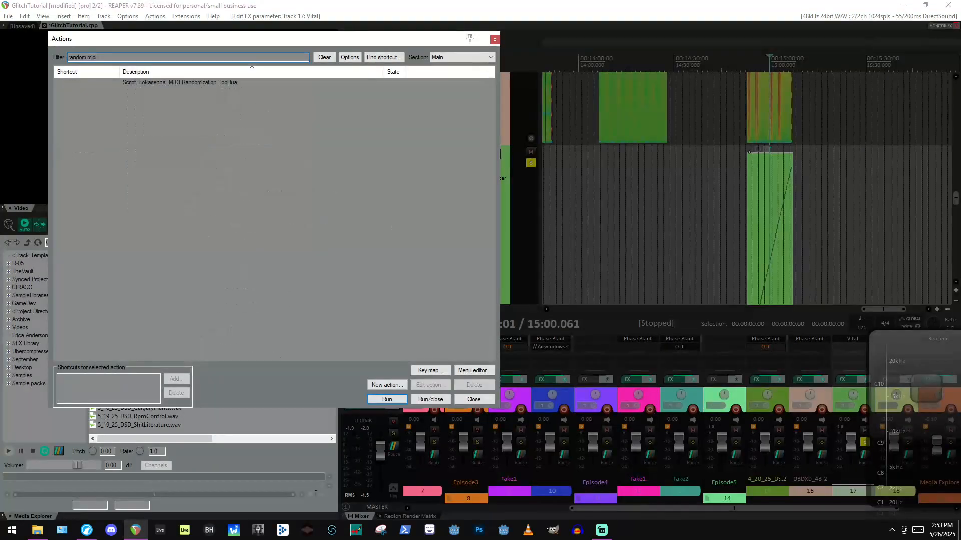
left_click(216, 82)
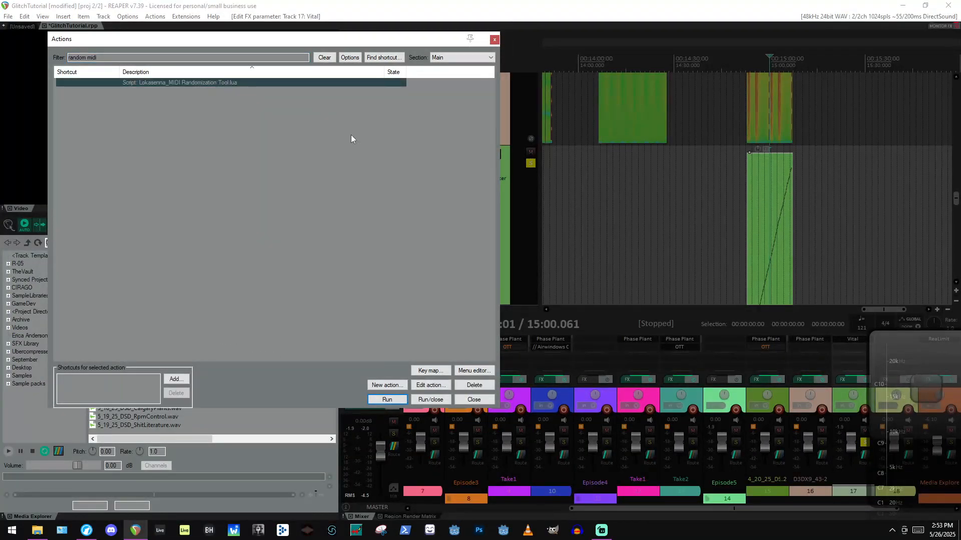
left_click(385, 400)
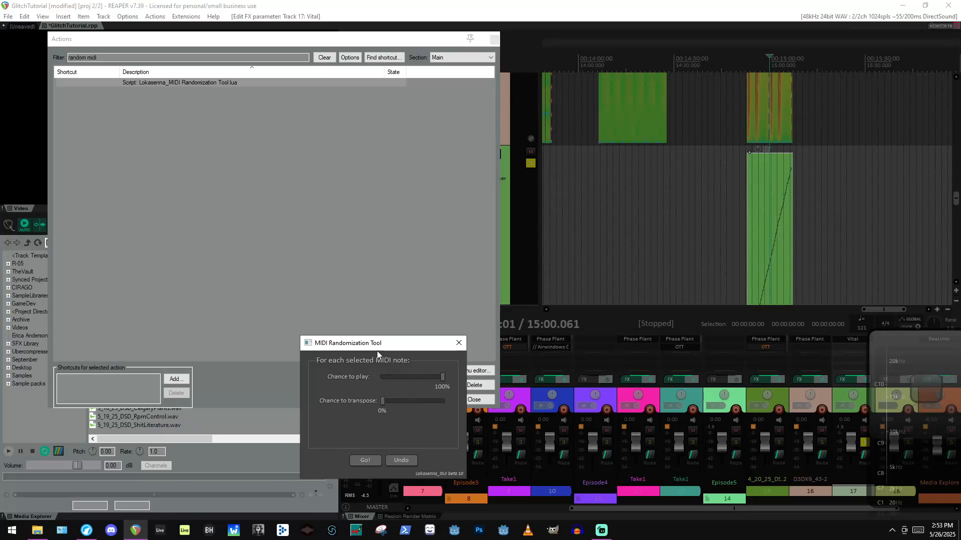
Set the chance to transpose to 100%, try to randomise the selected MIDI item from the arrangement, and close the action list.
left_click_drag(376, 346, 356, 224)
left_click_drag(362, 282, 454, 283)
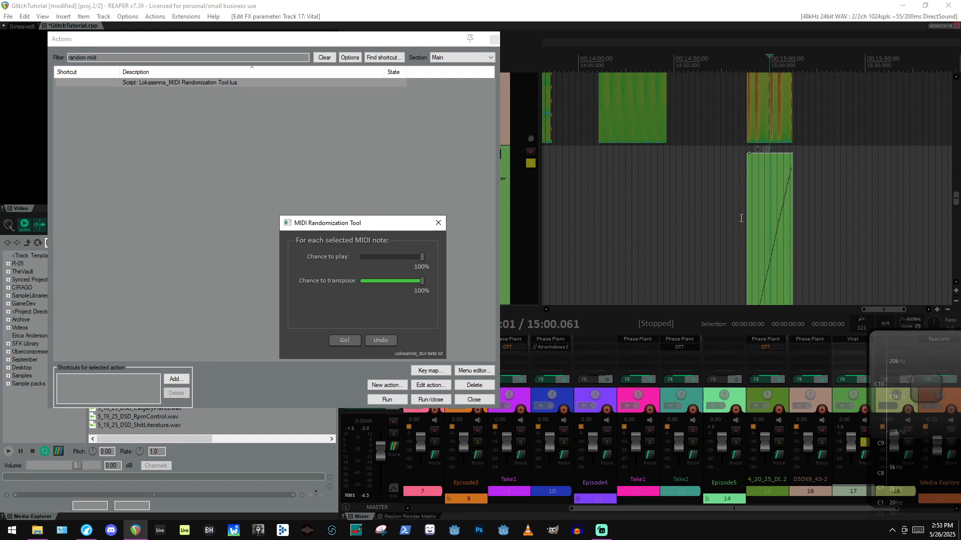
left_click(767, 204)
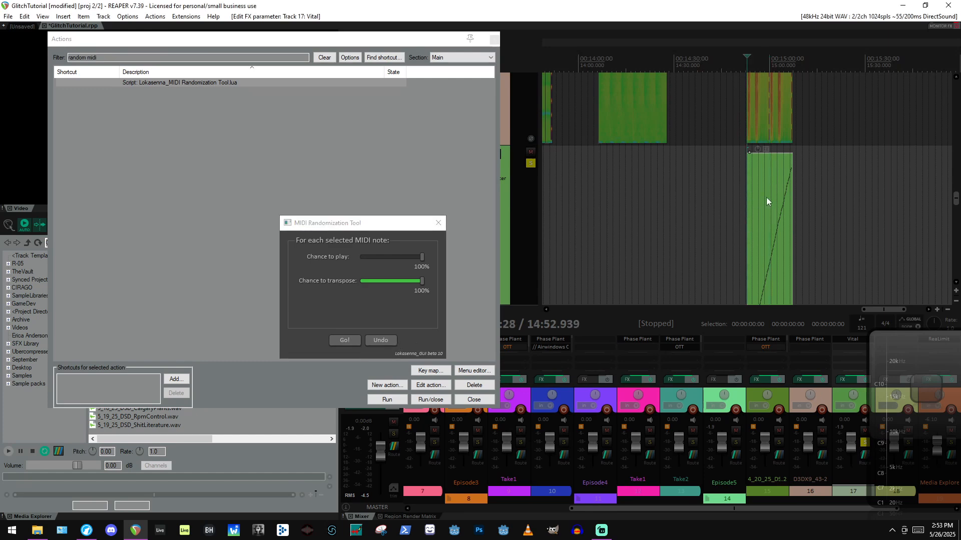
left_click(343, 340)
left_click(511, 294)
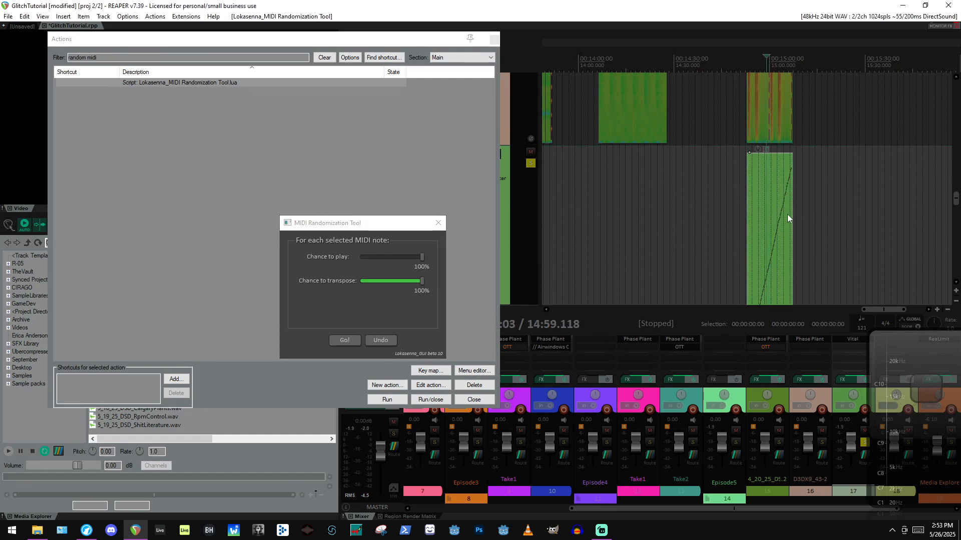
left_click(494, 40)
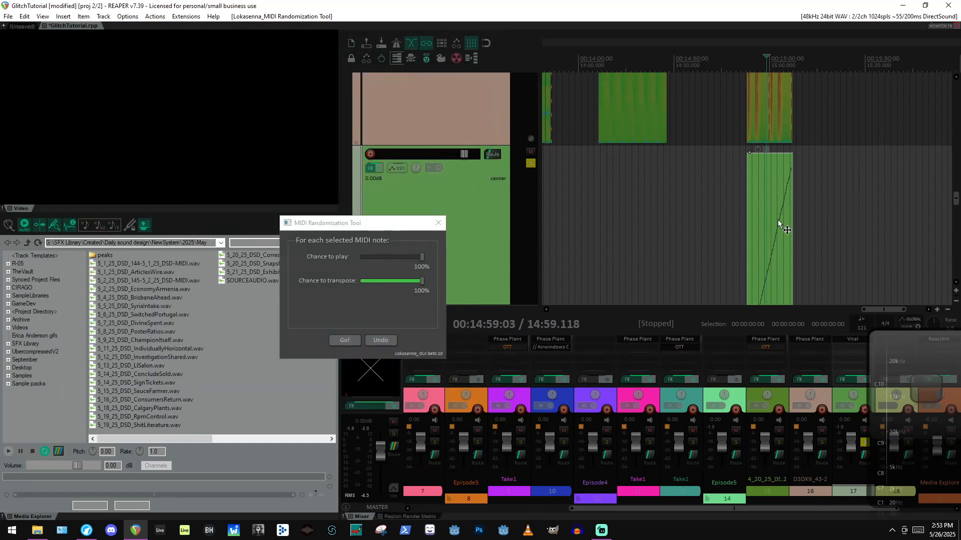
Open the MIDI item on track 17 for editing, select all its notes and randomise them with the MIDI Randomization Tool.
double_click(778, 221)
scroll(146, 377, "down", 5)
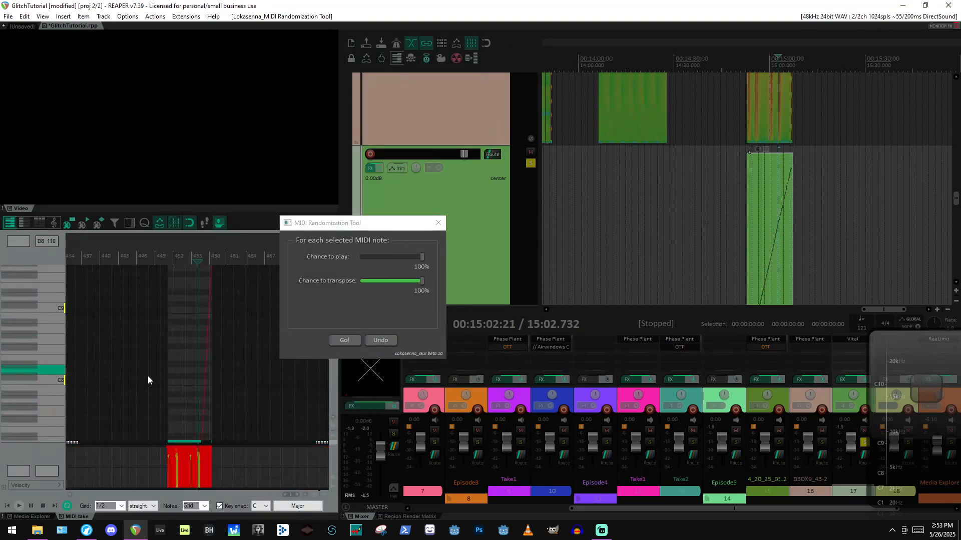
left_click(200, 350)
key("ctrl+a")
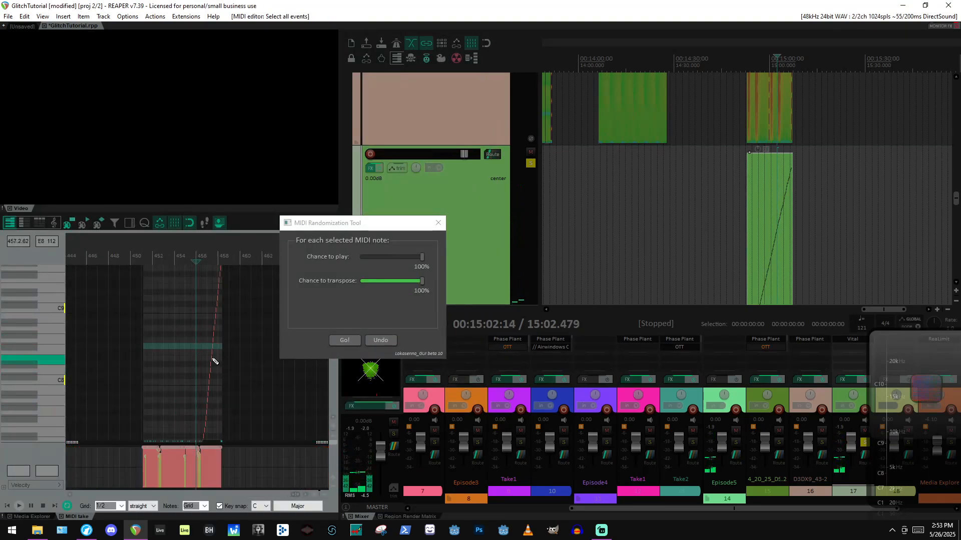
left_click(344, 341)
scroll(717, 234, "up", 5)
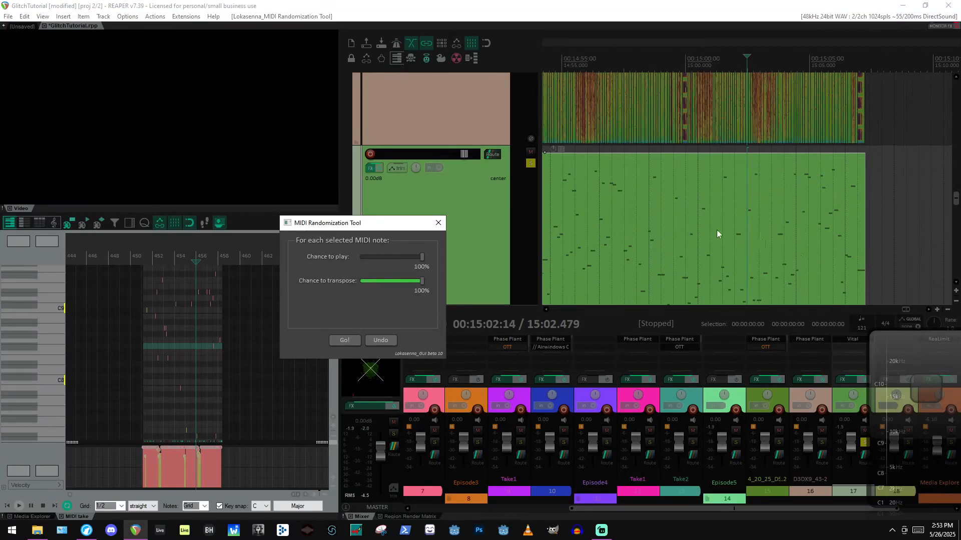
Audition the randomised MIDI item from its start and close the MIDI Randomization Tool.
left_click(543, 213)
key("space")
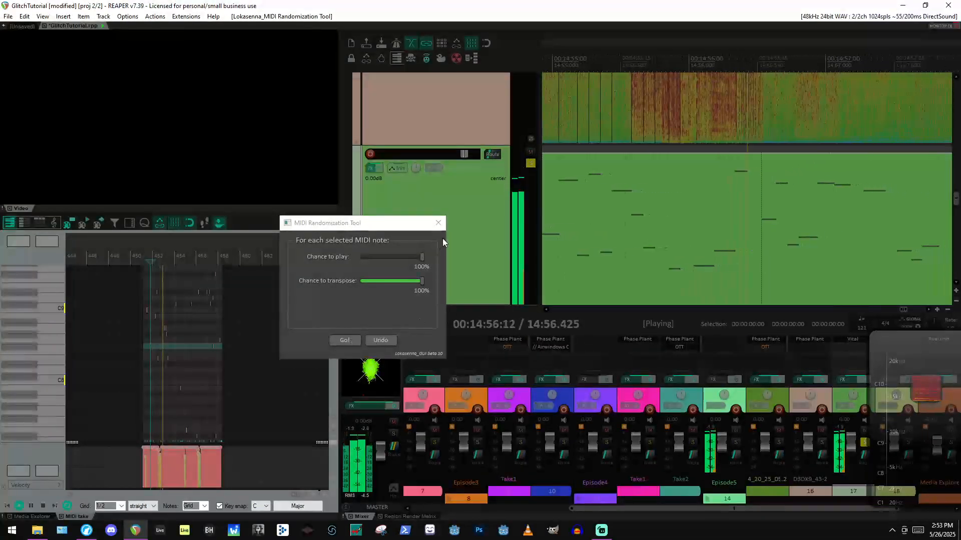
left_click(439, 222)
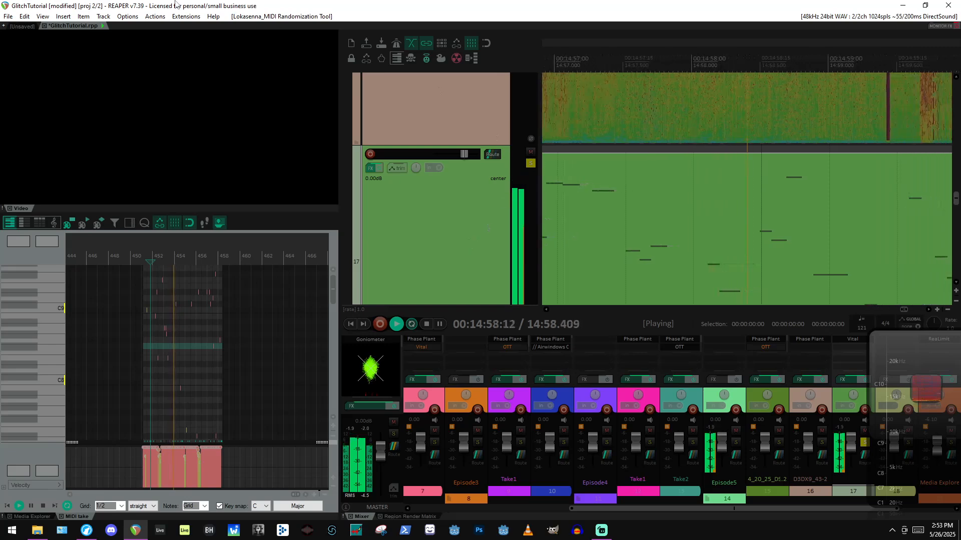
key("space")
Look up the Lokasenna_MIDI Randomization Tool script by searching the actions for "random midi", then close the action list.
left_click(186, 16)
mouse_move(155, 16)
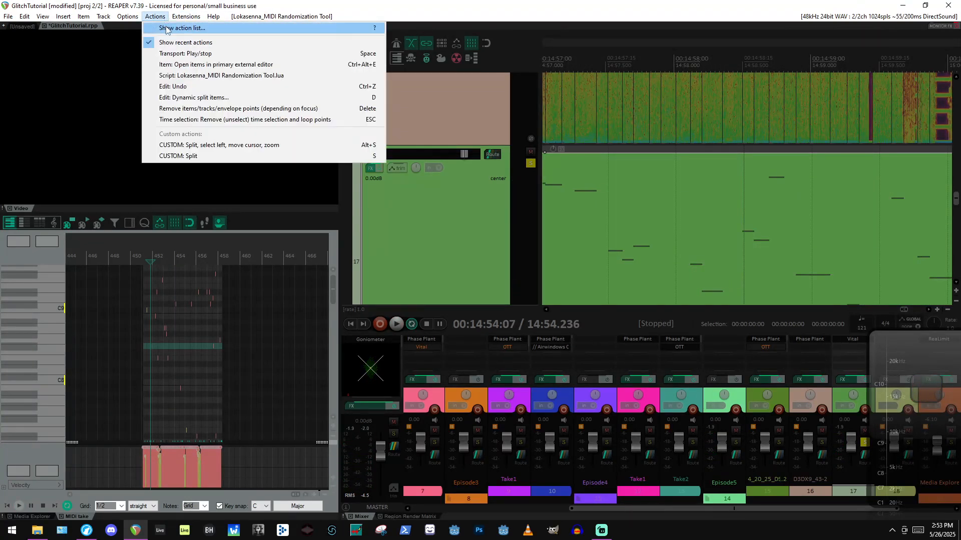
left_click(168, 28)
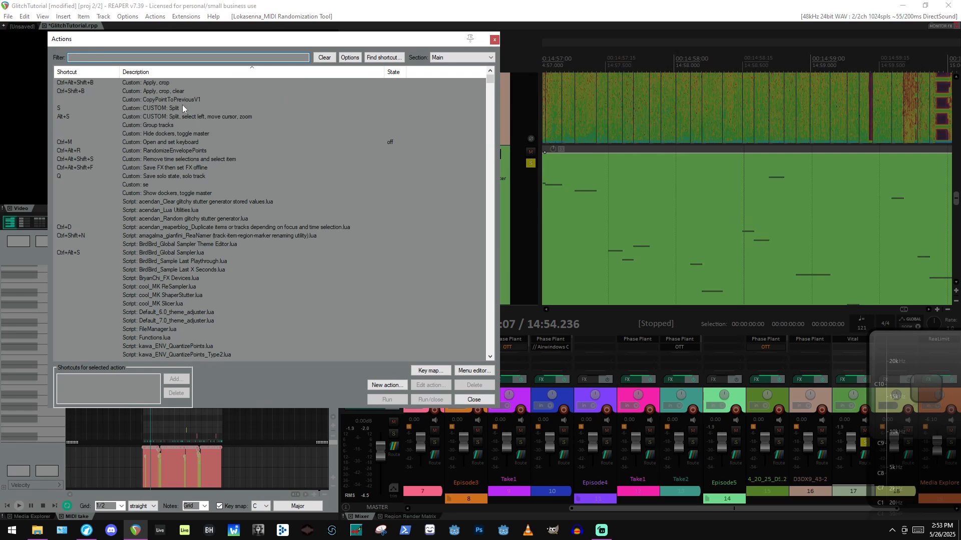
type("ra")
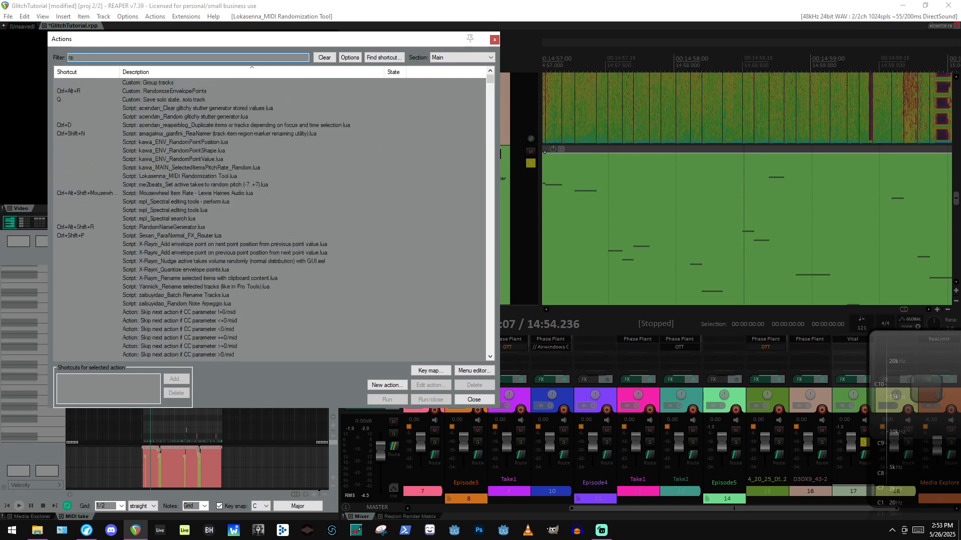
type("ndom midi")
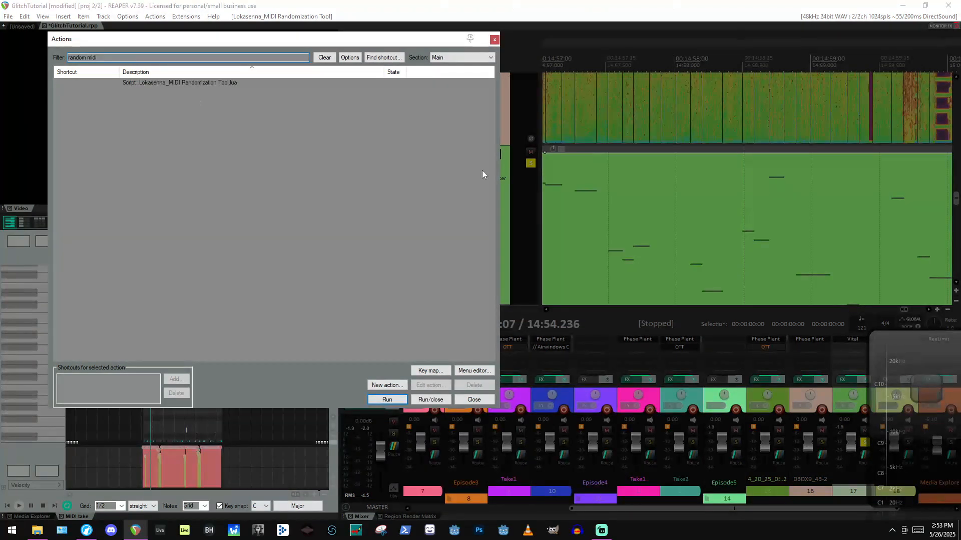
left_click(217, 86)
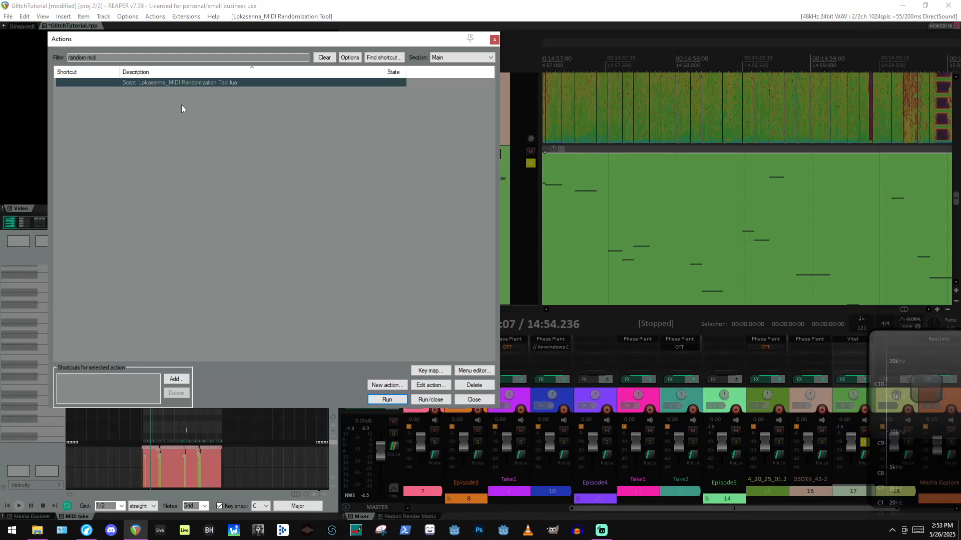
left_click(494, 39)
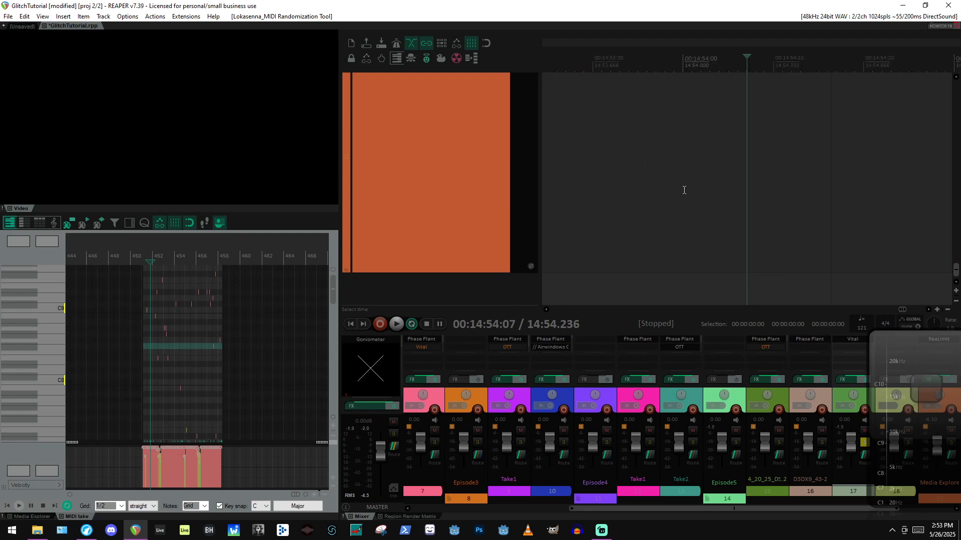
Look over the arrangement's tracks and examine the scattered notes in track 17's randomised MIDI item.
scroll(684, 190, "down", 6)
scroll(443, 175, "down", 8)
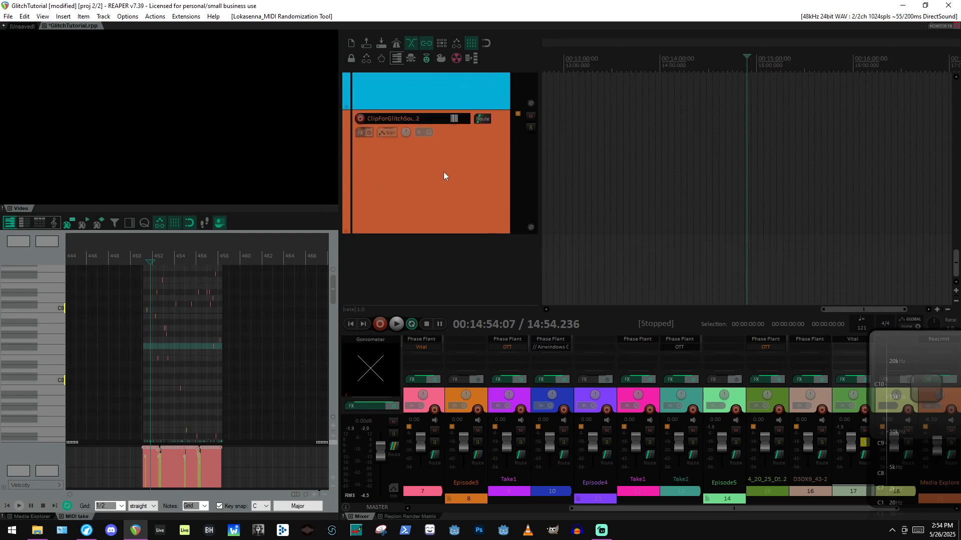
scroll(787, 133, "up", 7)
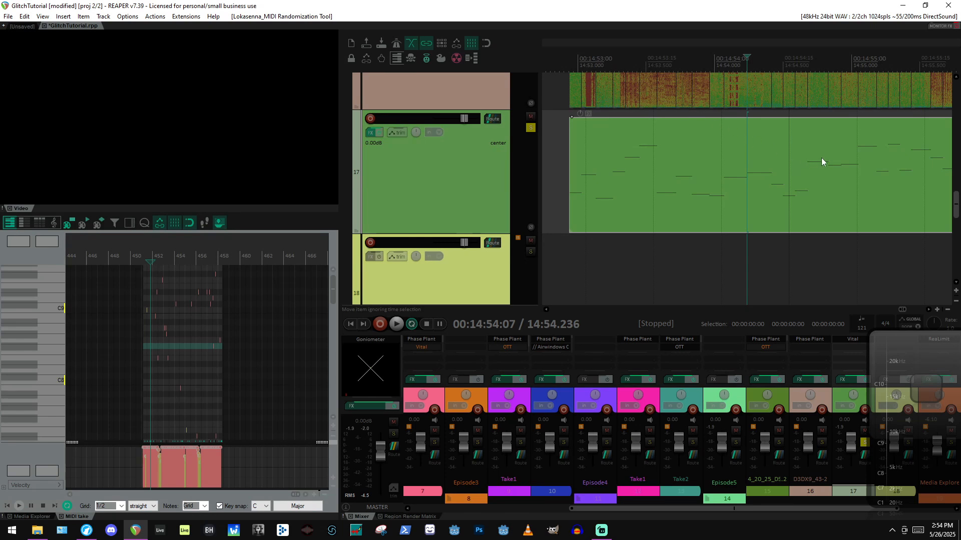
scroll(850, 174, "down", 5)
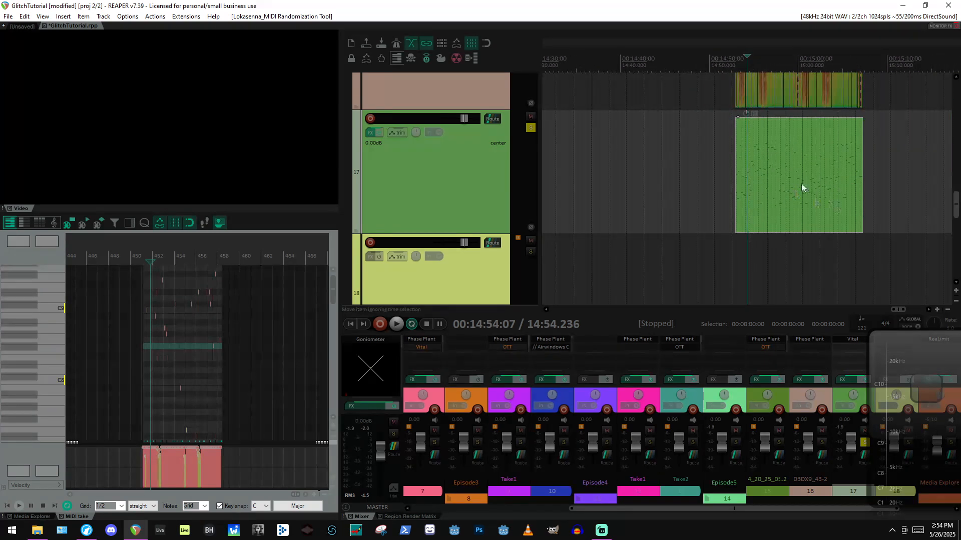
scroll(801, 188, "up", 4)
scroll(820, 190, "up", 2)
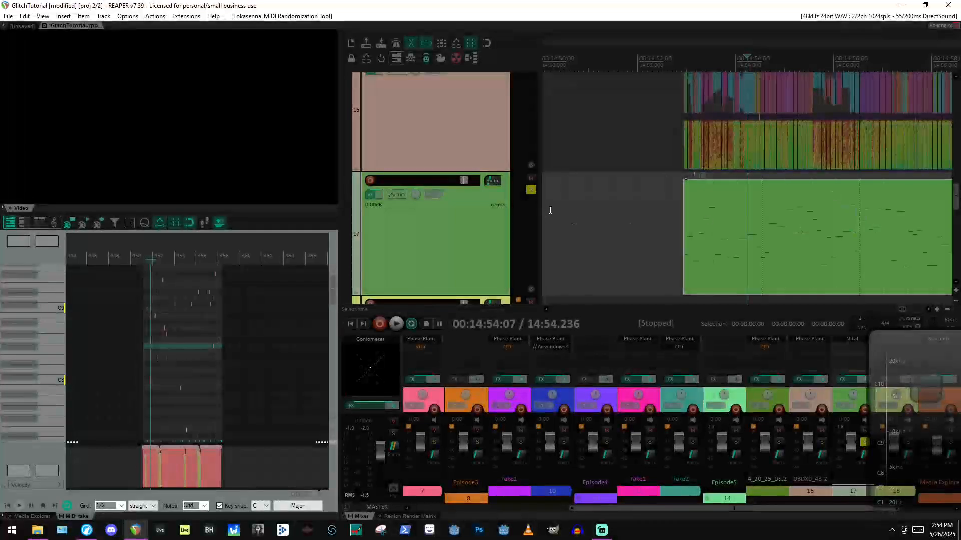
scroll(492, 203, "down", 4)
scroll(464, 181, "up", 3)
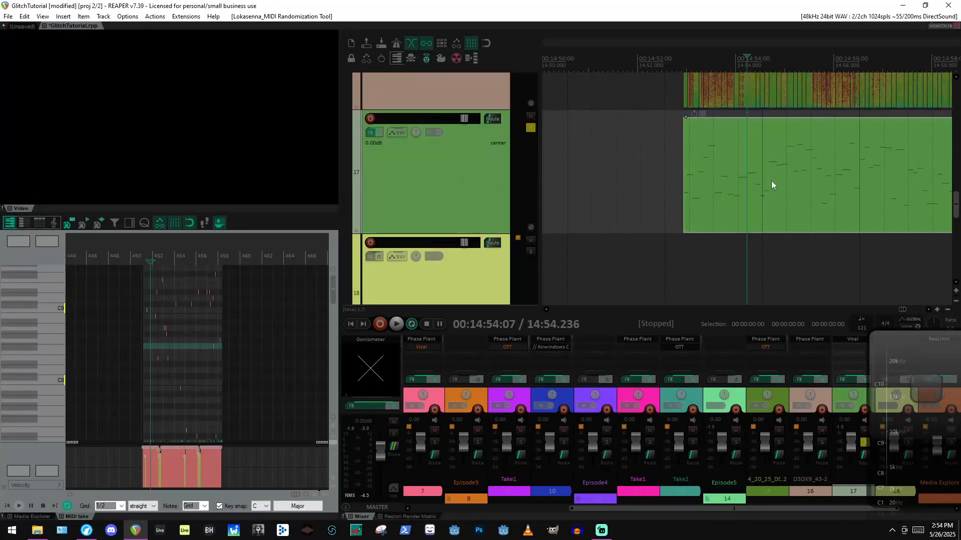
scroll(772, 185, "up", 2)
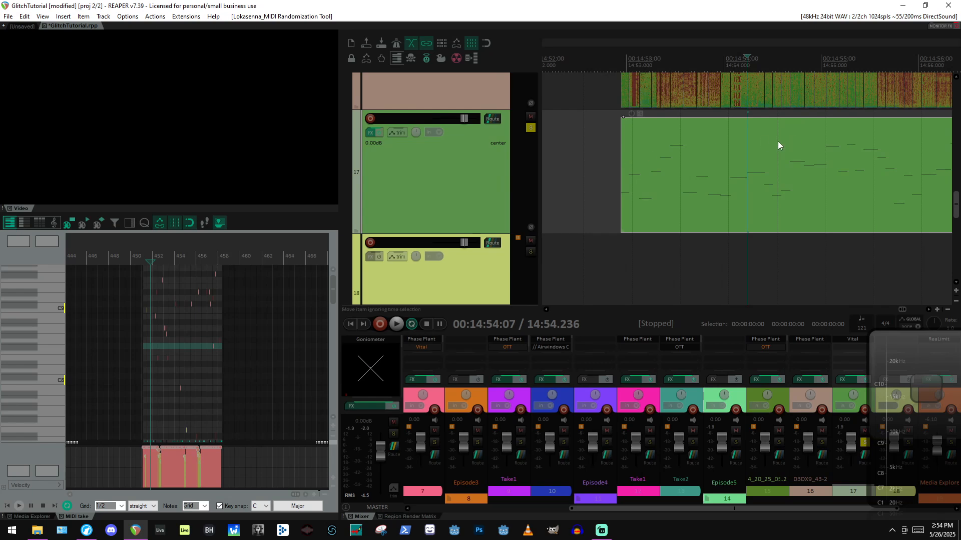
Play the randomised MIDI item on track 17 from the edit cursor, then stop playback.
key("space")
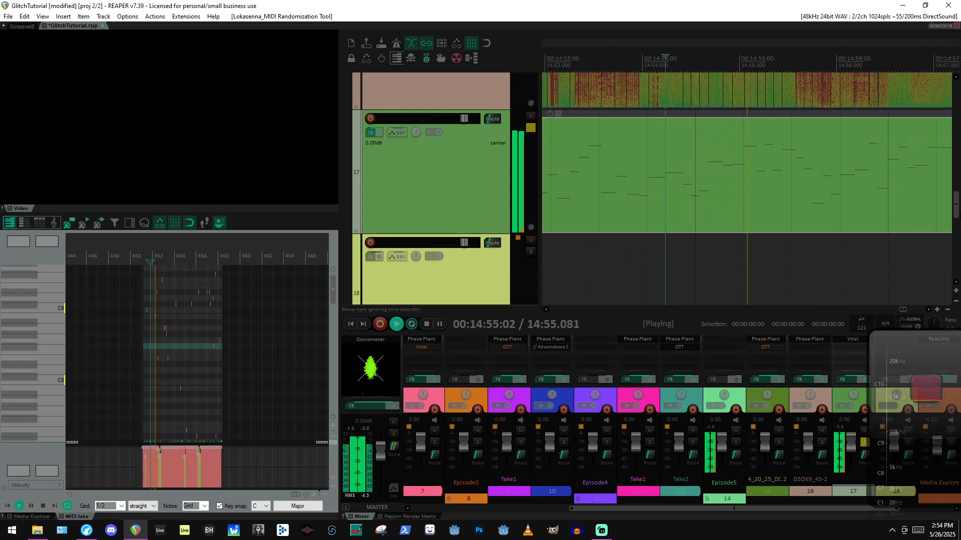
scroll(777, 155, "up", 5)
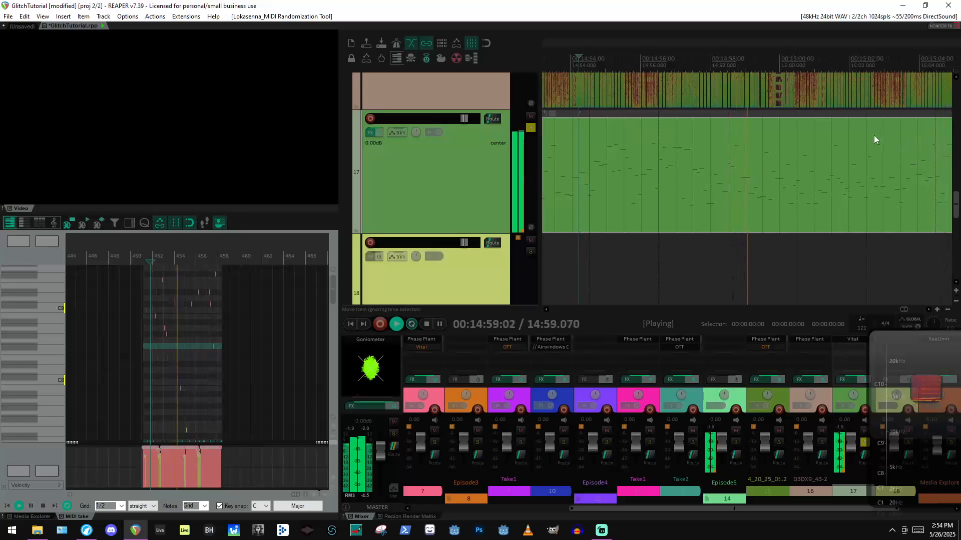
scroll(681, 160, "down", 5)
key("space")
Place the edit cursor at about 10:44.9 in the earlier sliced section of track D3DX9_43-2 and solo that track.
scroll(494, 155, "up", 2)
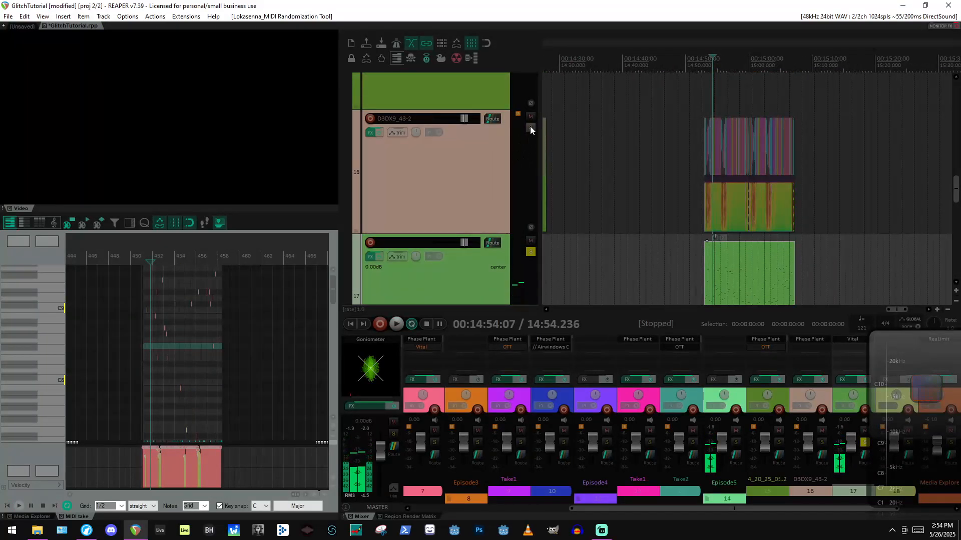
left_click(656, 166)
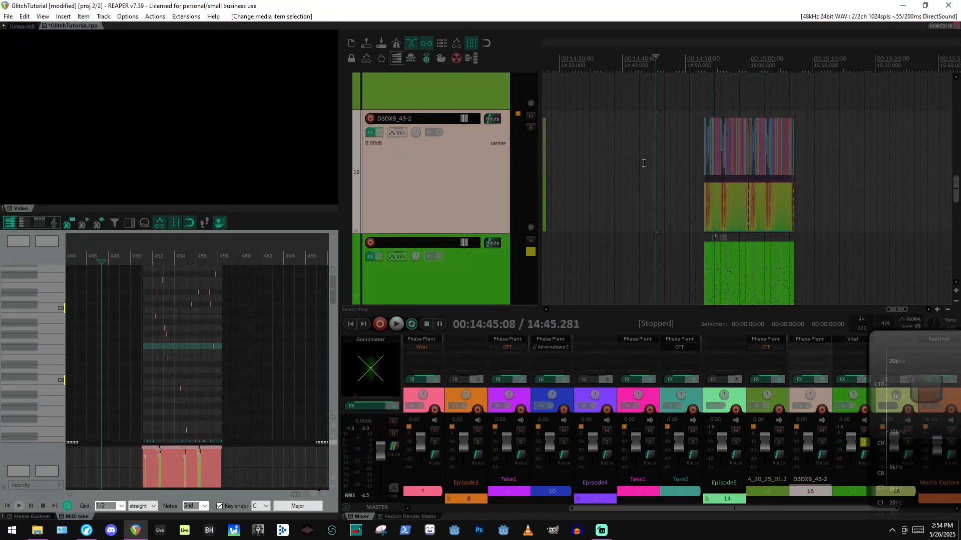
scroll(645, 165, "down", 4)
left_click(568, 157)
scroll(570, 156, "up", 4)
left_click(653, 158)
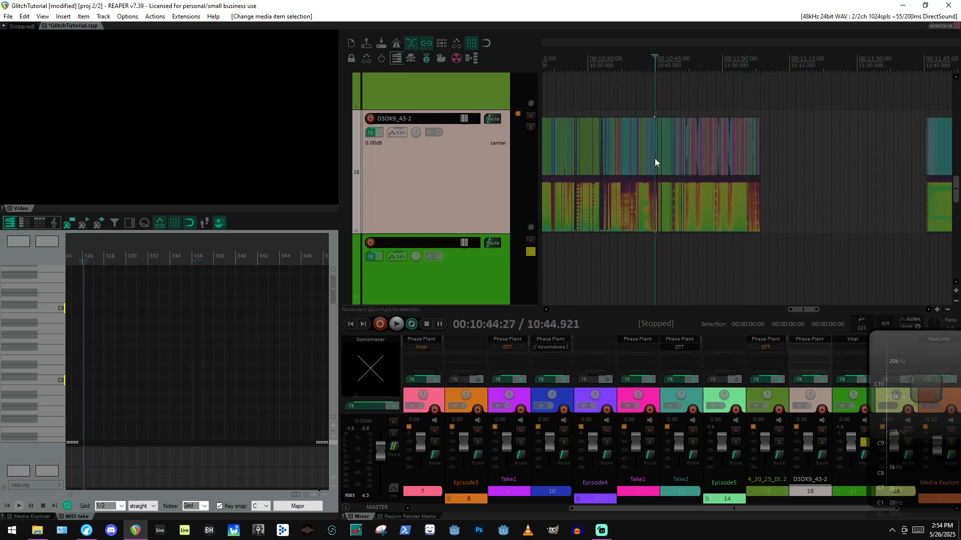
scroll(651, 156, "up", 5)
scroll(649, 158, "up", 4)
left_click(531, 129)
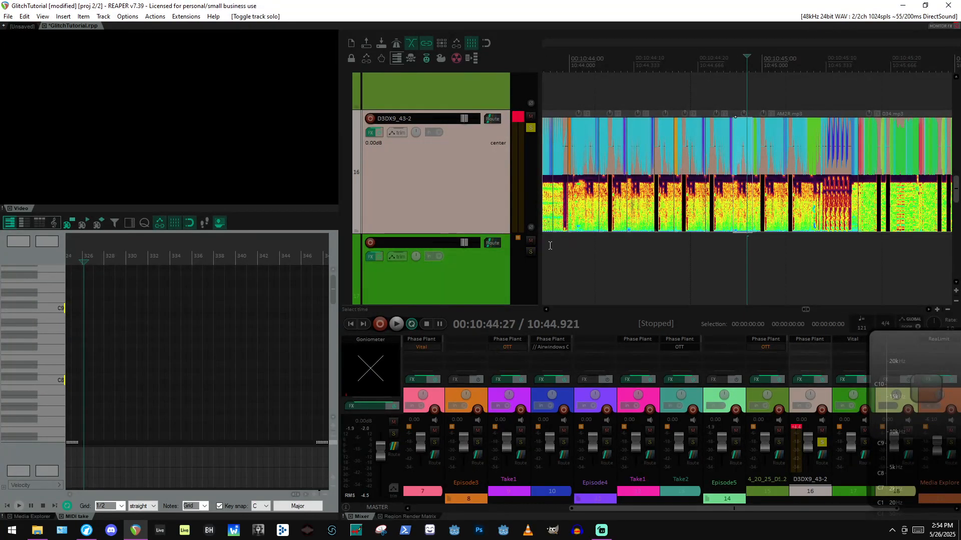
scroll(745, 171, "down", 10)
scroll(746, 170, "down", 5)
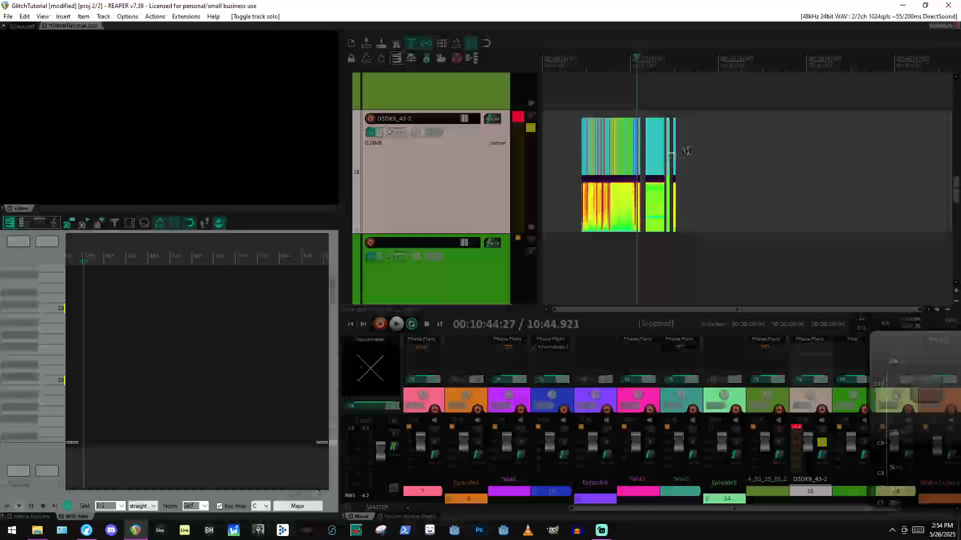
Move the last small group of slices on track D3DX9_43-2 farther along the timeline, to about 23:00.
left_click(640, 182)
scroll(650, 188, "up", 5)
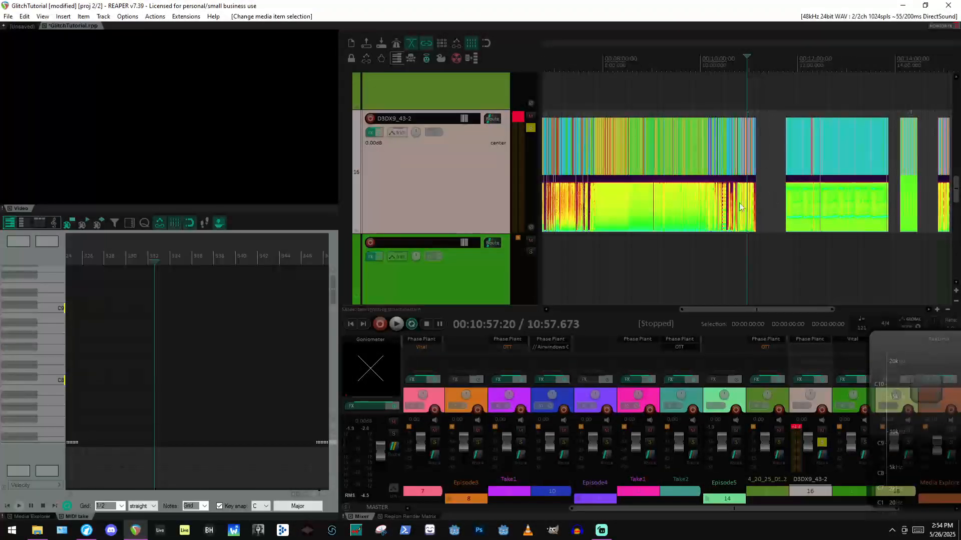
scroll(740, 207, "down", 4)
left_click(795, 219)
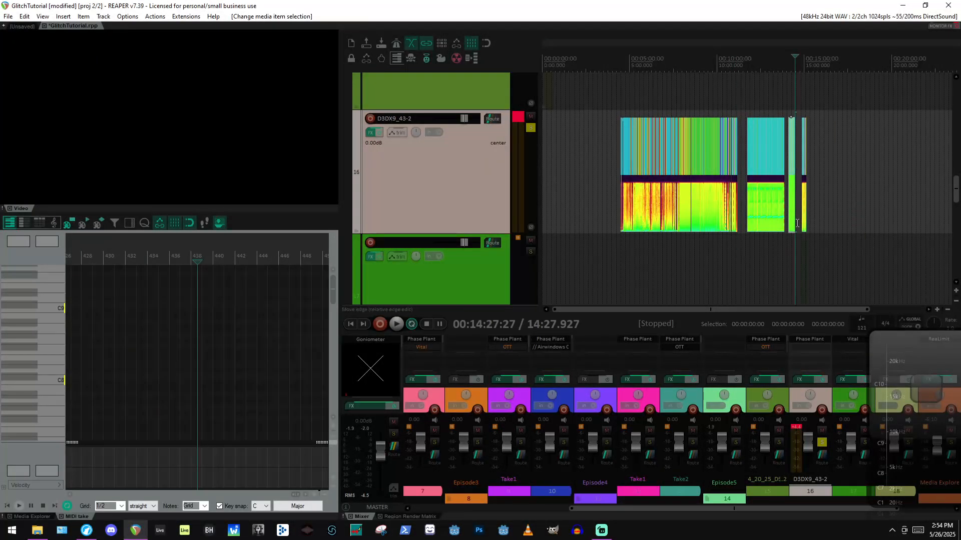
left_click_drag(797, 223, 946, 274)
left_click_drag(816, 182, 602, 164)
Delete the narrow group of slices at about 14:14 on track D3DX9_43-2.
left_click(791, 177)
scroll(785, 172, "up", 12)
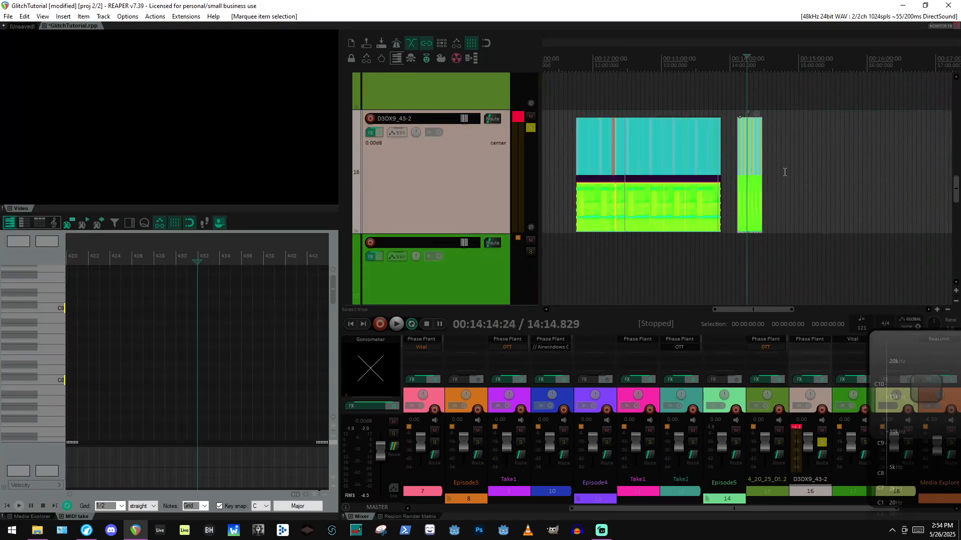
key("Delete")
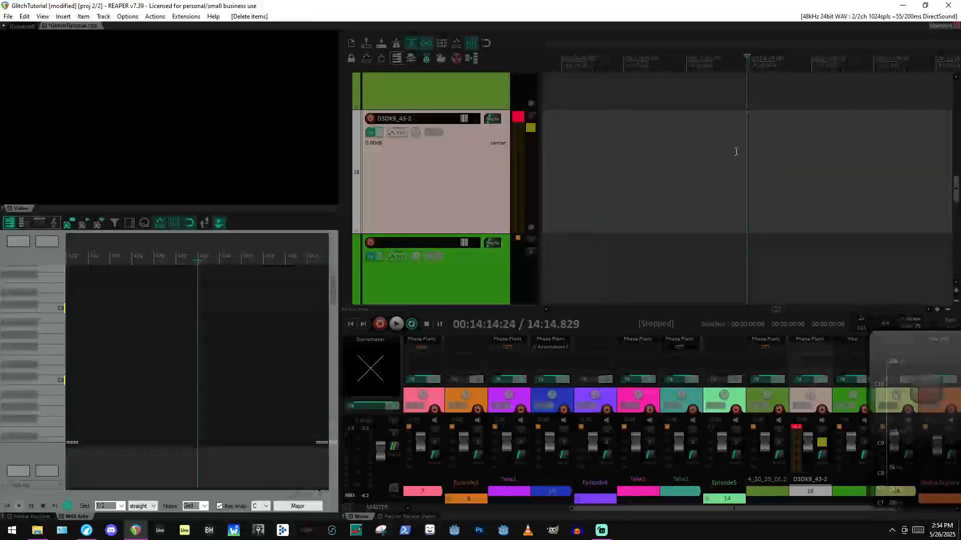
Select the two large groups of slices on track D3DX9_43-2 and normalize each item separately to a -3.00 dB peak.
scroll(773, 174, "down", 10)
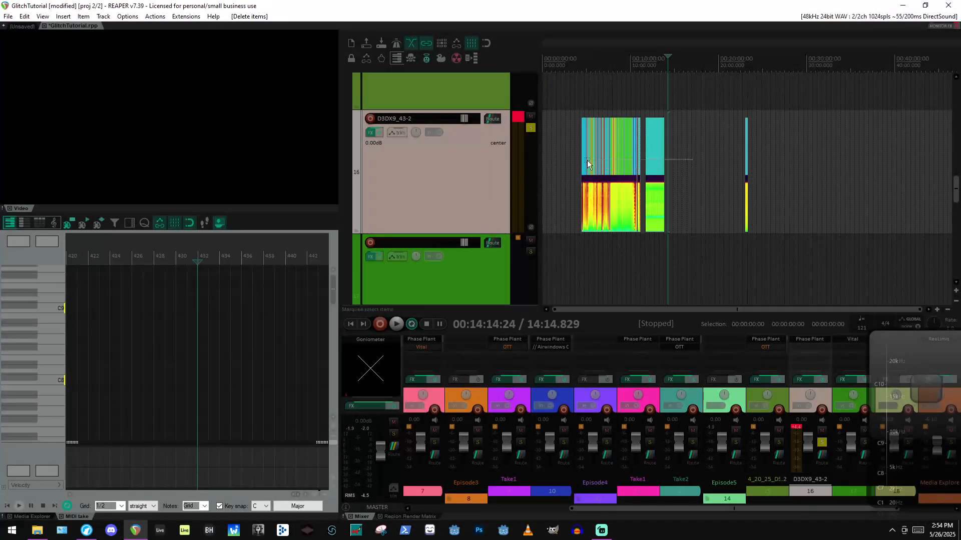
left_click_drag(587, 164, 566, 179)
key("F2")
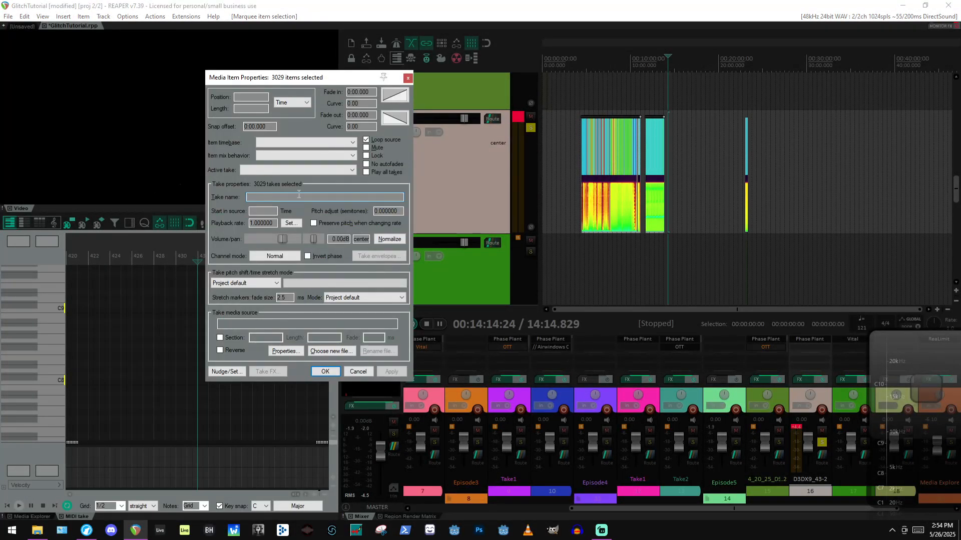
left_click(403, 237)
left_click(451, 251)
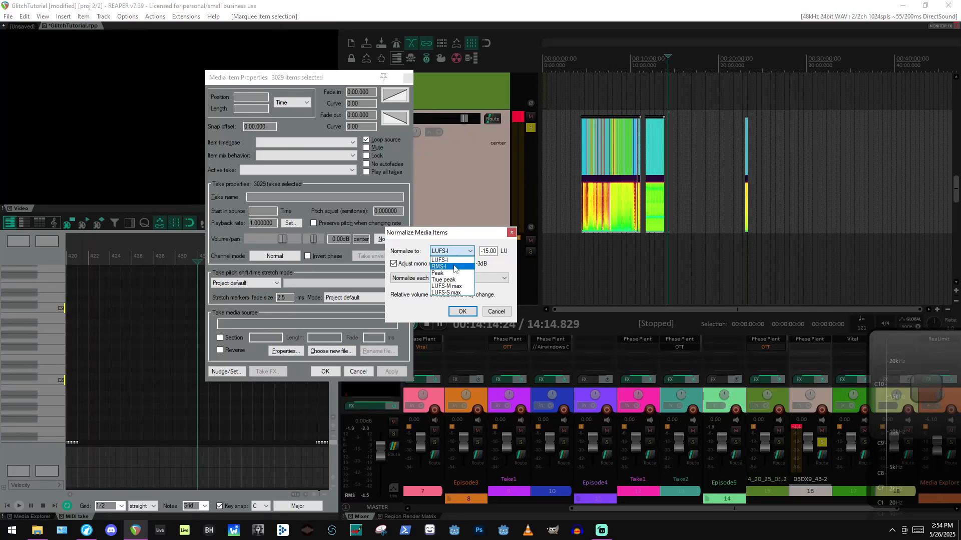
left_click(470, 273)
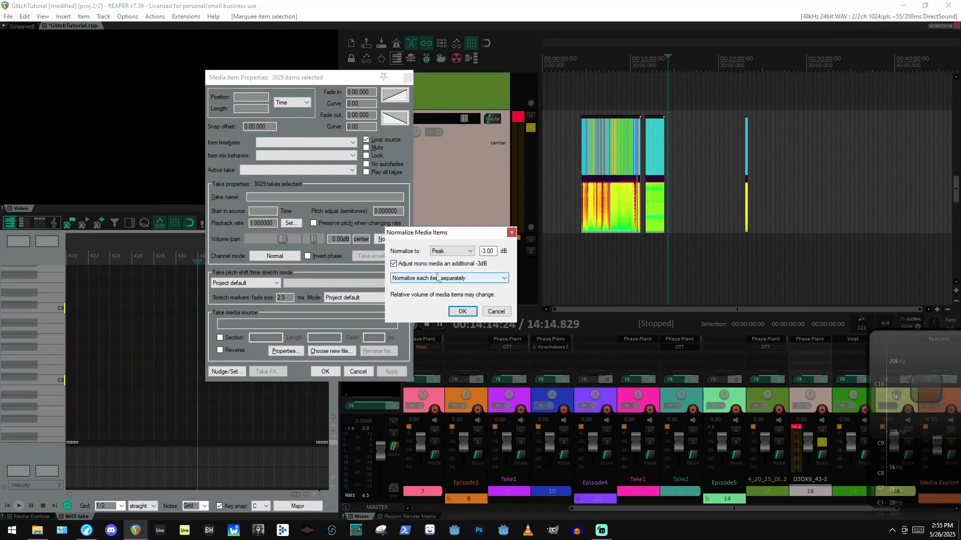
left_click(466, 310)
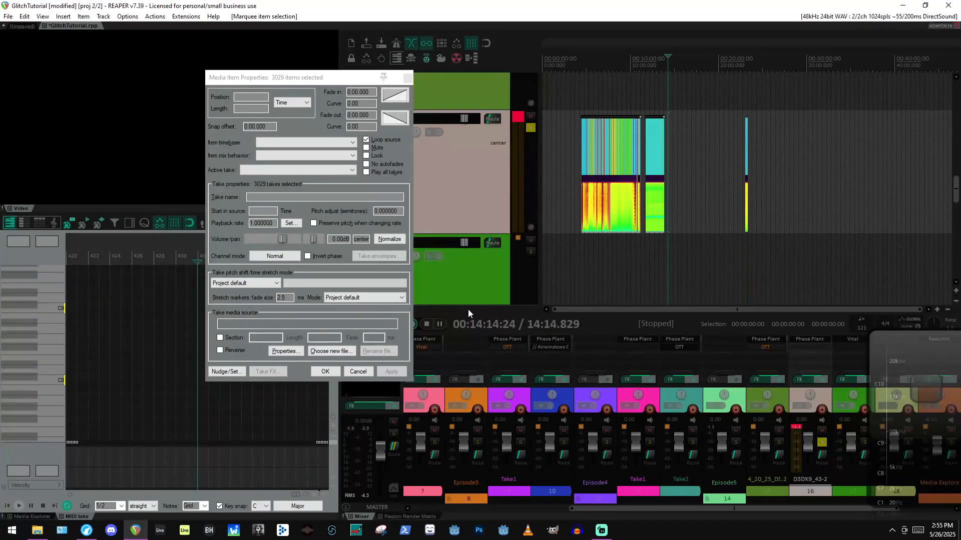
Play the normalized D3DX9_43-2 slices from about 5:41.
scroll(608, 160, "up", 4)
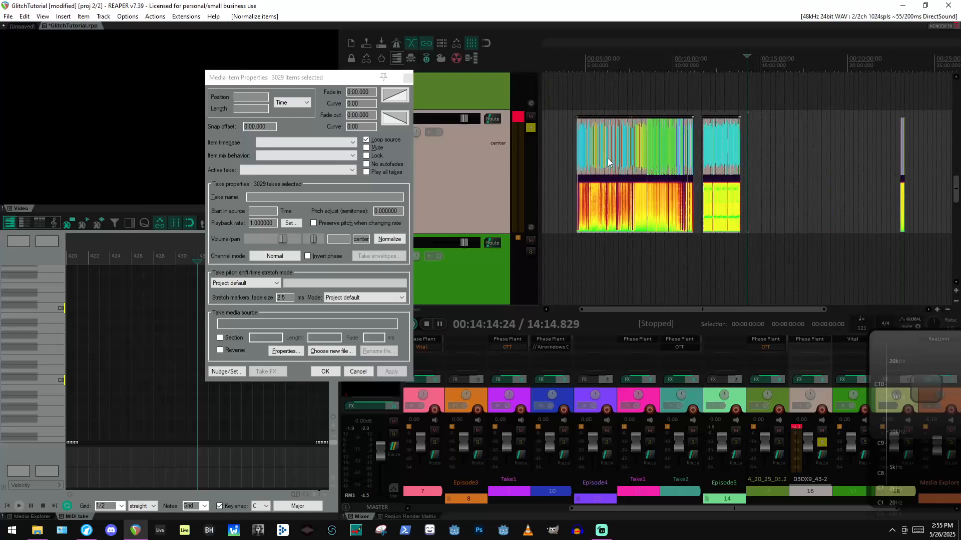
scroll(624, 150, "down", 3)
left_click(613, 152)
scroll(615, 153, "up", 6)
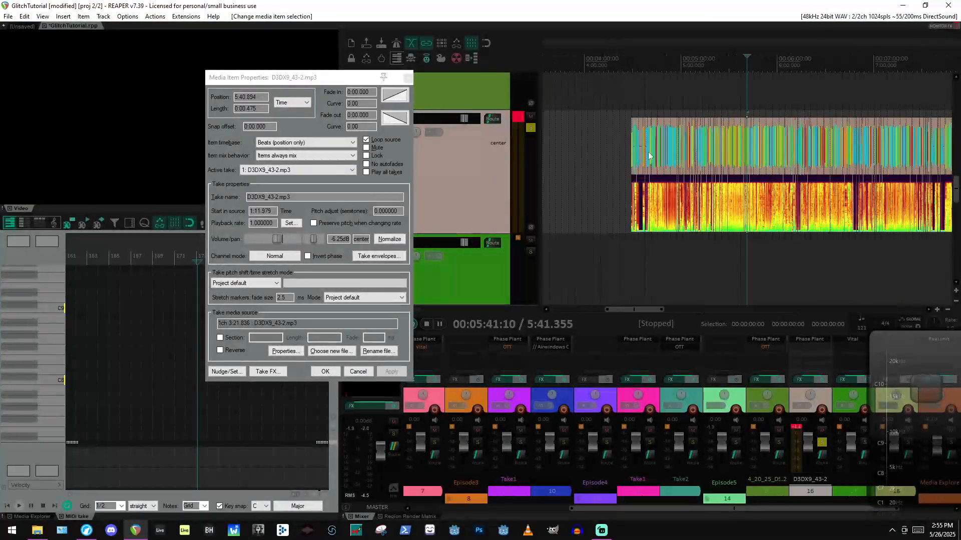
key("space")
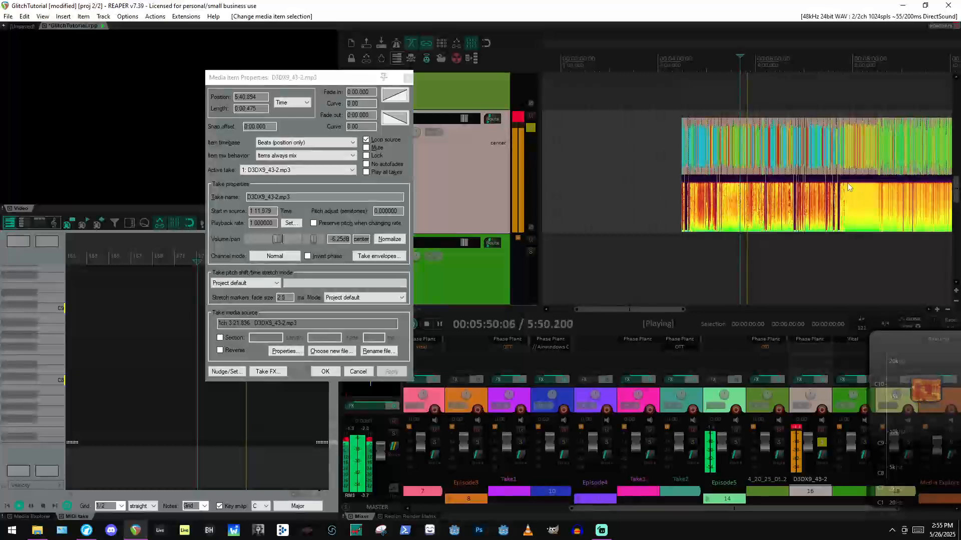
Play the normalized AM2R slices around 9:06, then stop playback and close the item properties.
left_click(887, 148)
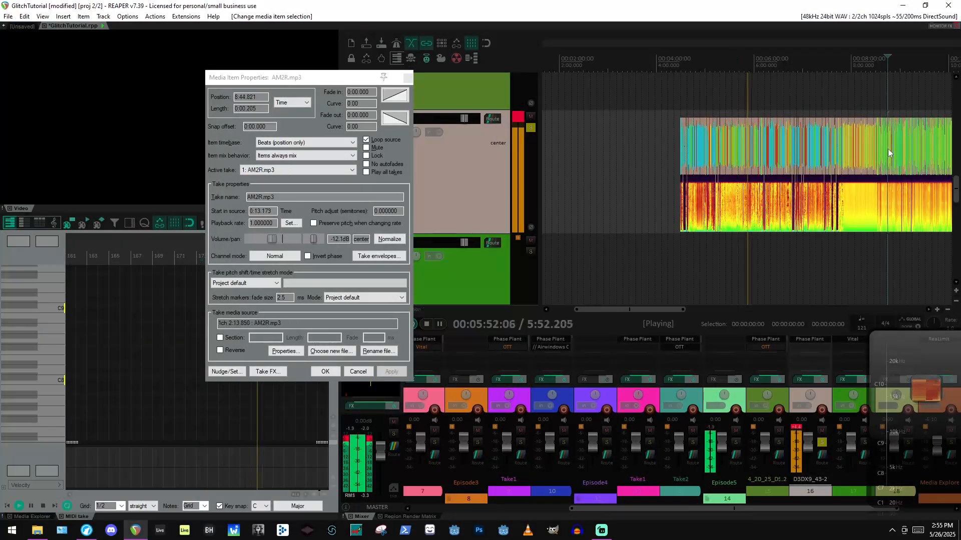
scroll(903, 166, "up", 10)
key("space")
key("space")
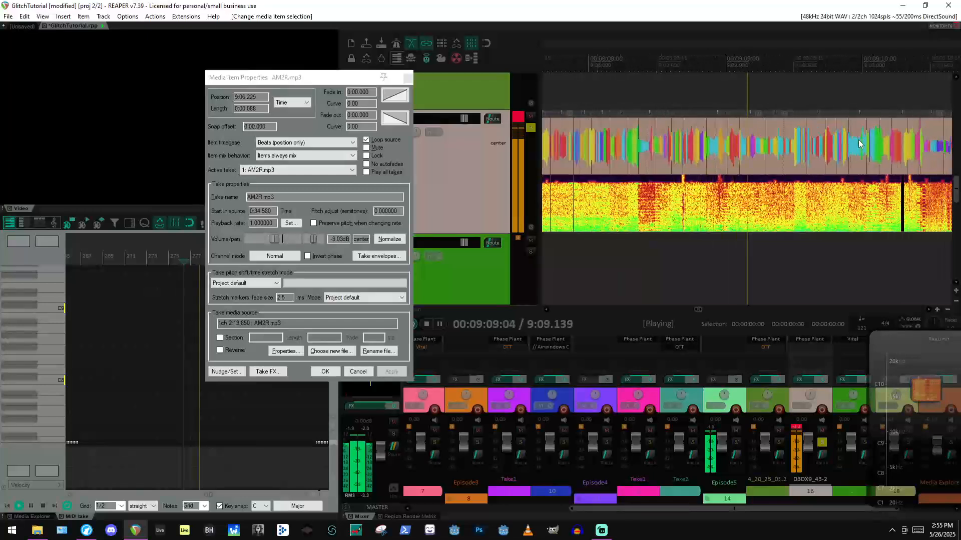
key("space")
left_click(325, 371)
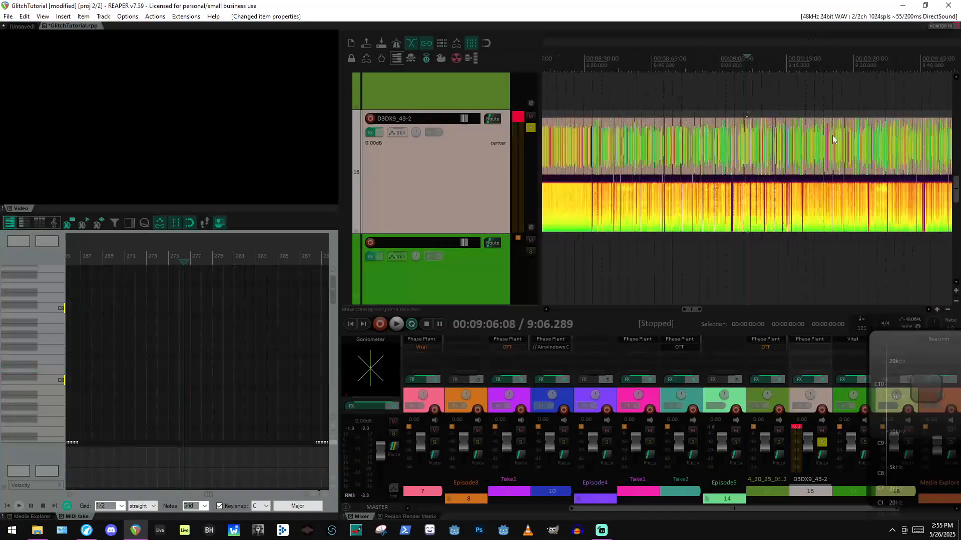
Rename the takes of all slices in the two large groups to Sliced_items and insert a separate region for each item.
scroll(832, 135, "down", 10)
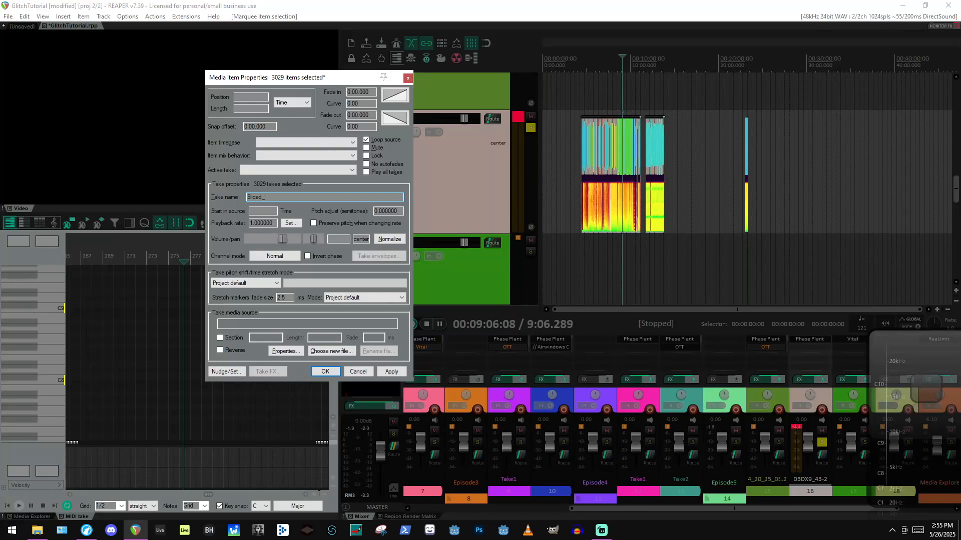
key("Return")
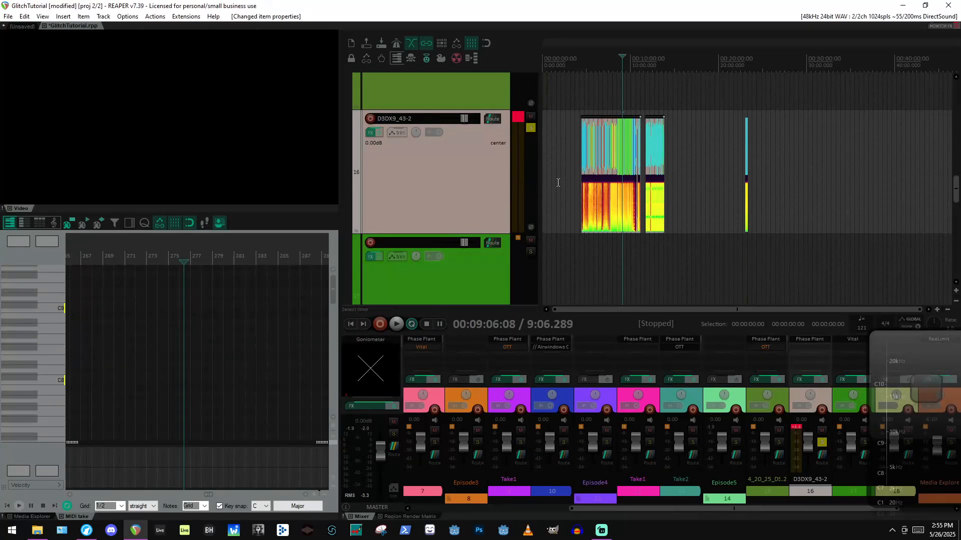
key("ctrl+alt+shift+r")
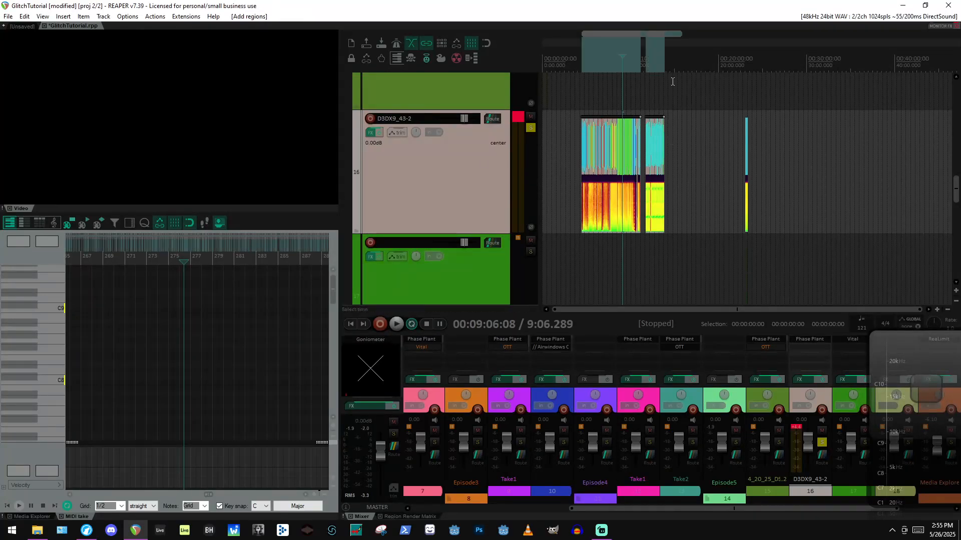
Look up the action that inserts separate regions for each selected item by its assigned shortcut, then close the action list.
left_click(153, 16)
left_click(158, 26)
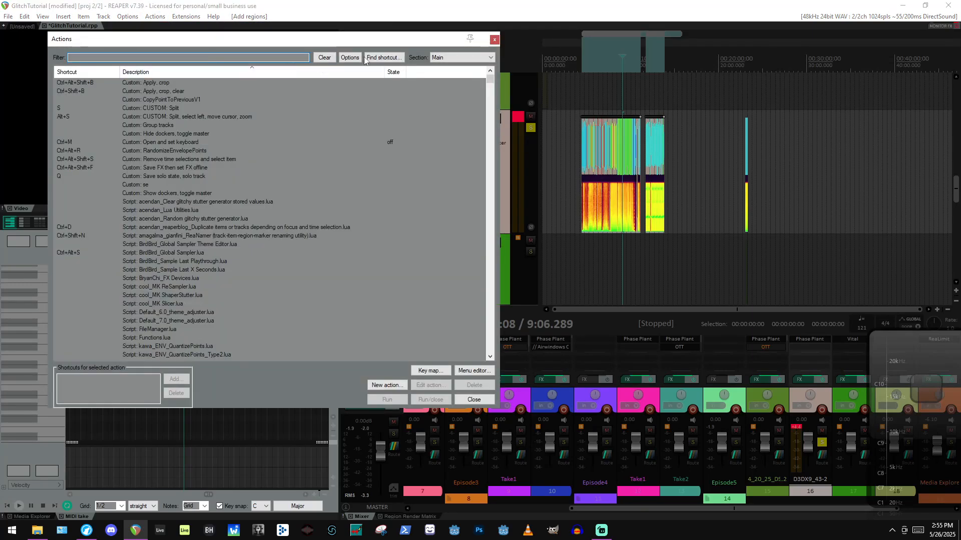
left_click(388, 58)
key("ctrl+alt+shift+z")
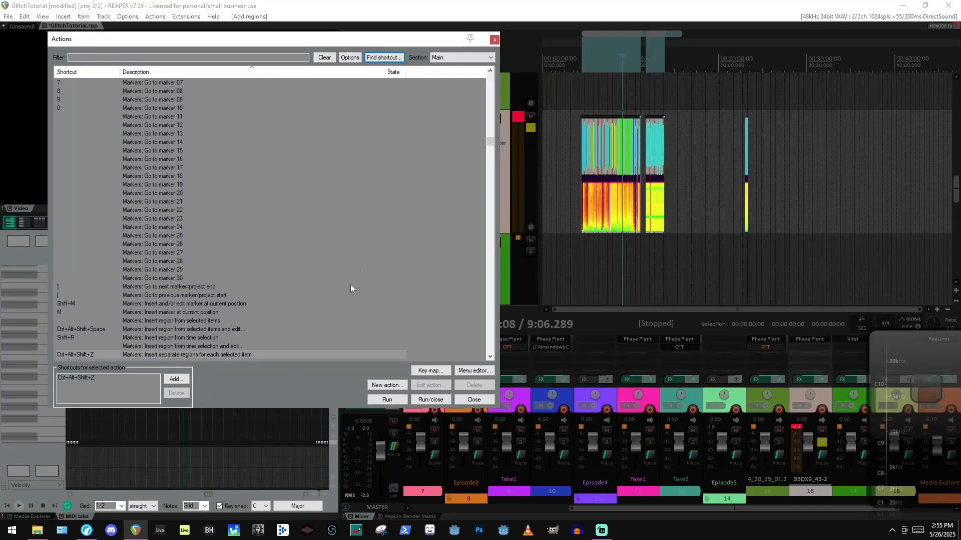
left_click(474, 400)
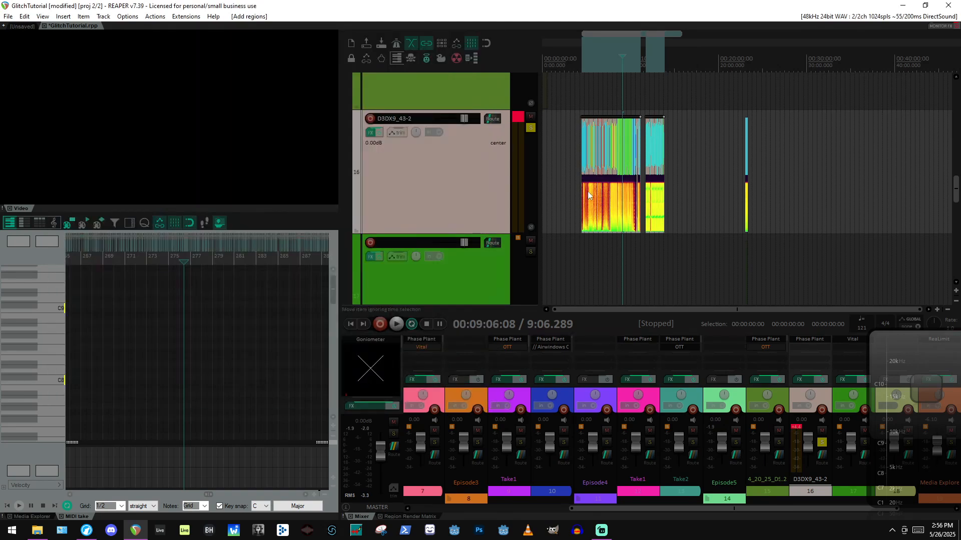
Examine the new slice regions and the Region Render Matrix option for rendering track D3DX9_43-2 in all regions.
scroll(733, 110, "up", 5)
scroll(734, 110, "up", 3)
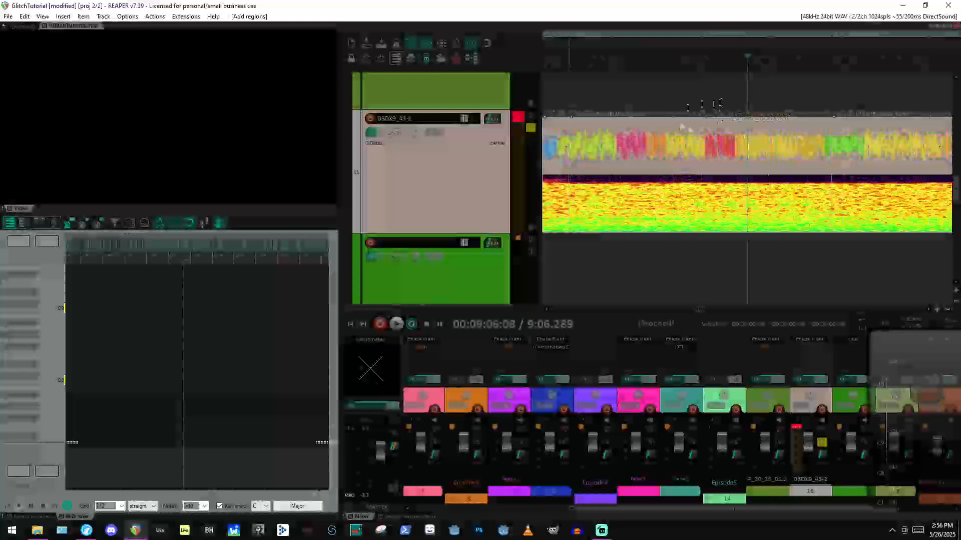
scroll(731, 146, "down", 6)
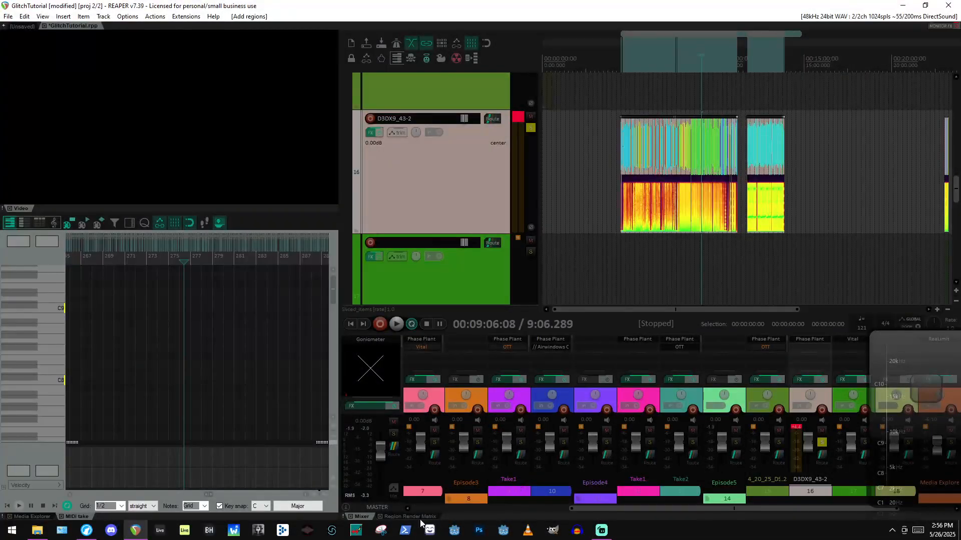
left_click(407, 517)
scroll(415, 436, "down", 1)
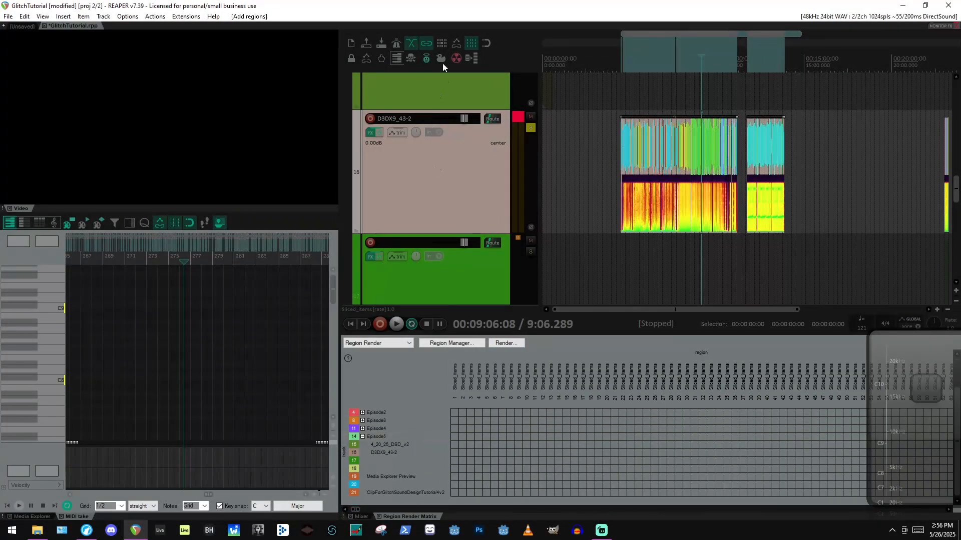
right_click(428, 455)
right_click(386, 449)
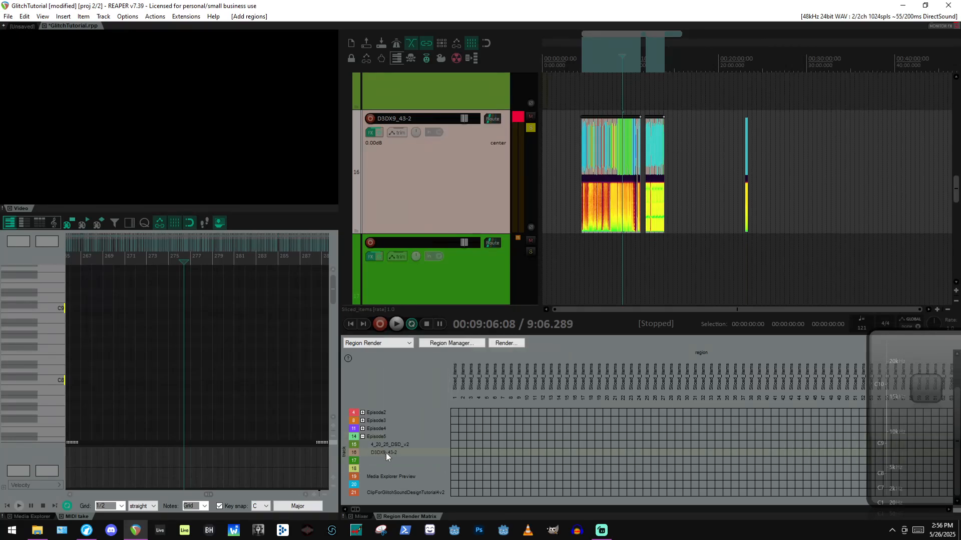
right_click(386, 452)
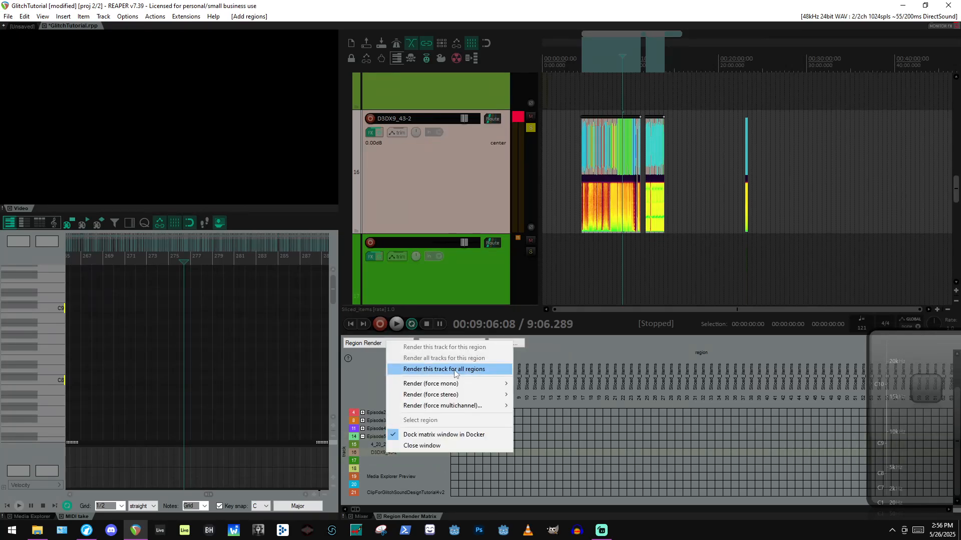
left_click(416, 492)
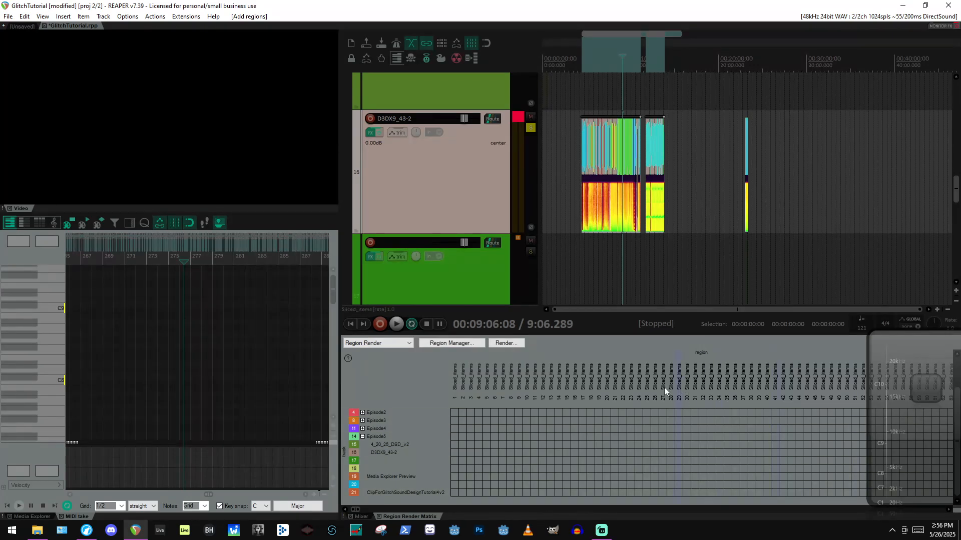
scroll(689, 139, "up", 6)
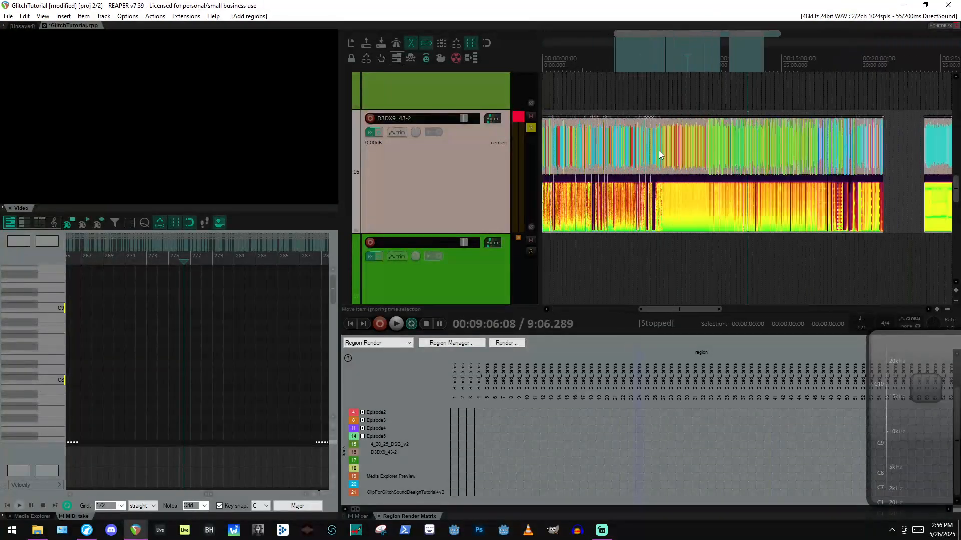
scroll(566, 274, "down", 6)
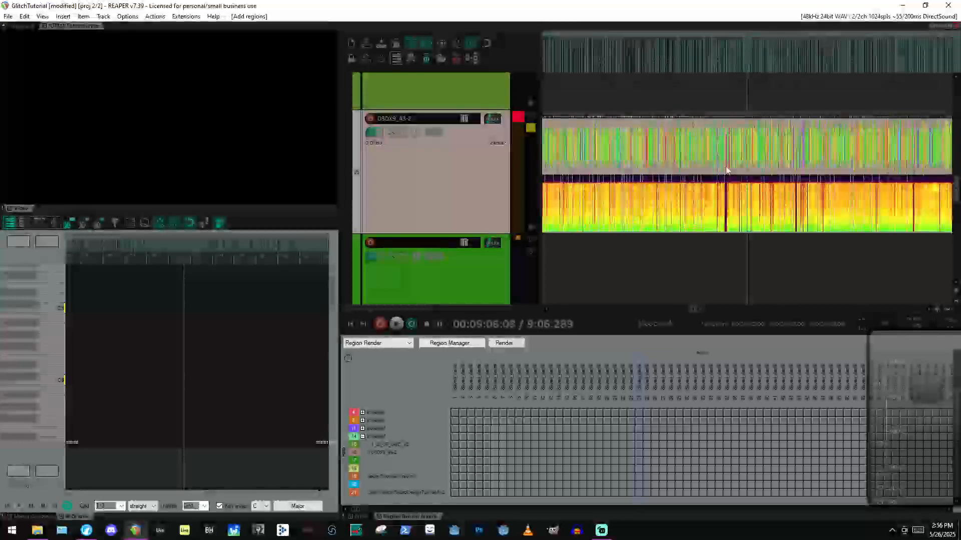
Add a second Vital VST3i instance to track 17's FX chain and bypass the first one.
left_click(386, 269)
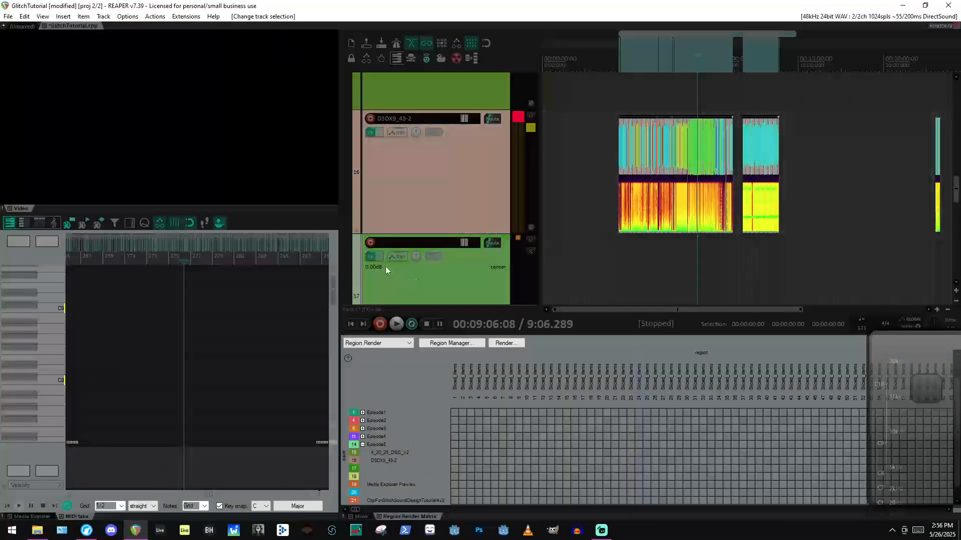
left_click(370, 257)
left_click_drag(225, 177, 418, 83)
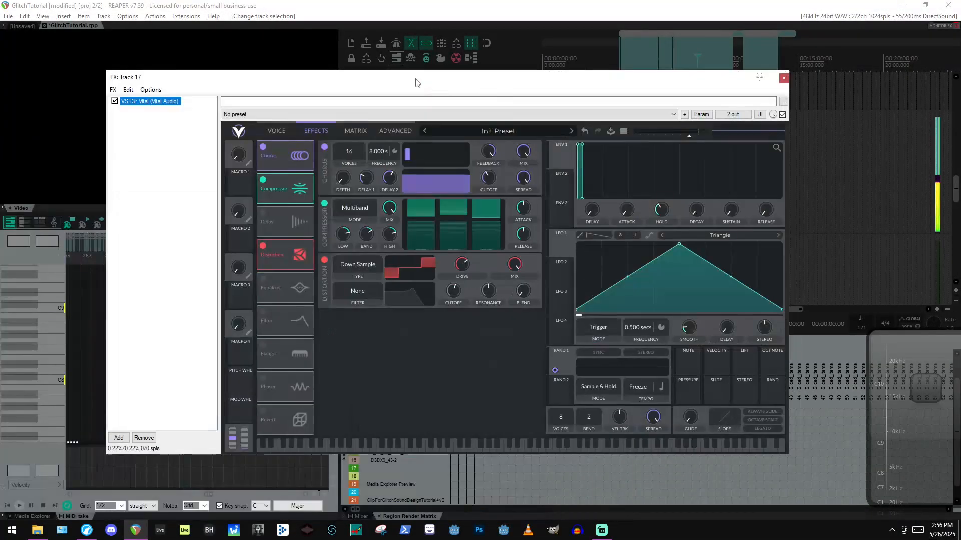
double_click(145, 129)
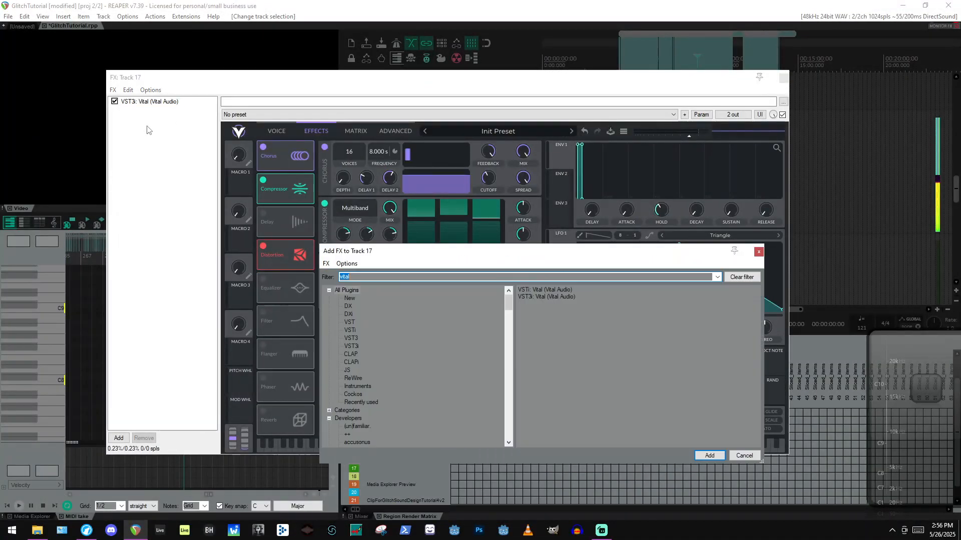
double_click(539, 298)
left_click(115, 101)
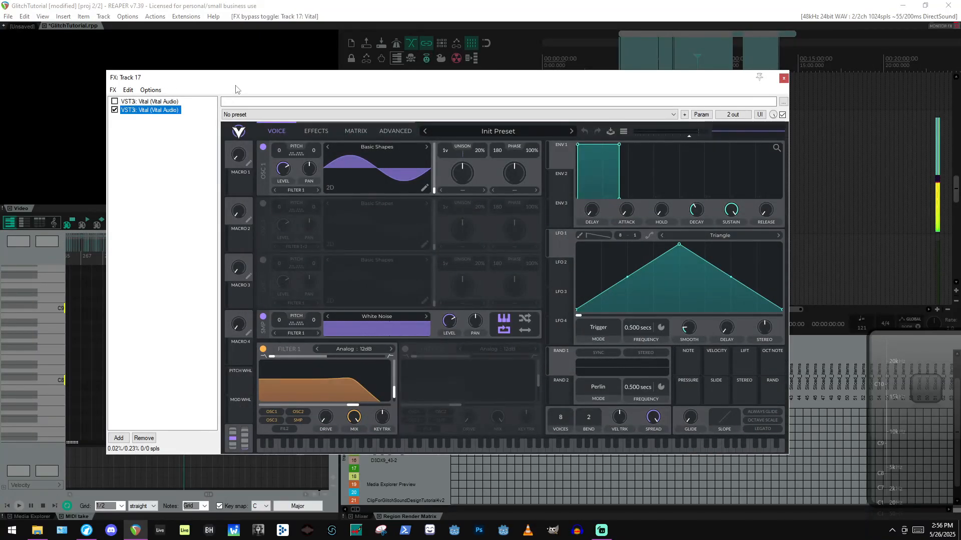
Load a slice from around 8:50 on track D3DX9_43-2 into oscillator 2 of the second Vital as a wavetable.
left_click_drag(236, 78, 145, 201)
left_click(700, 143)
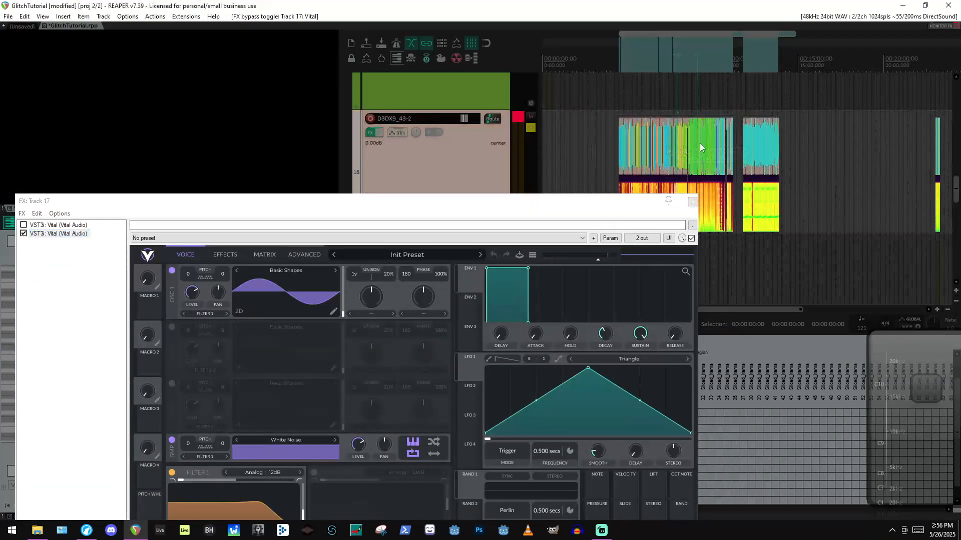
scroll(700, 143, "up", 5)
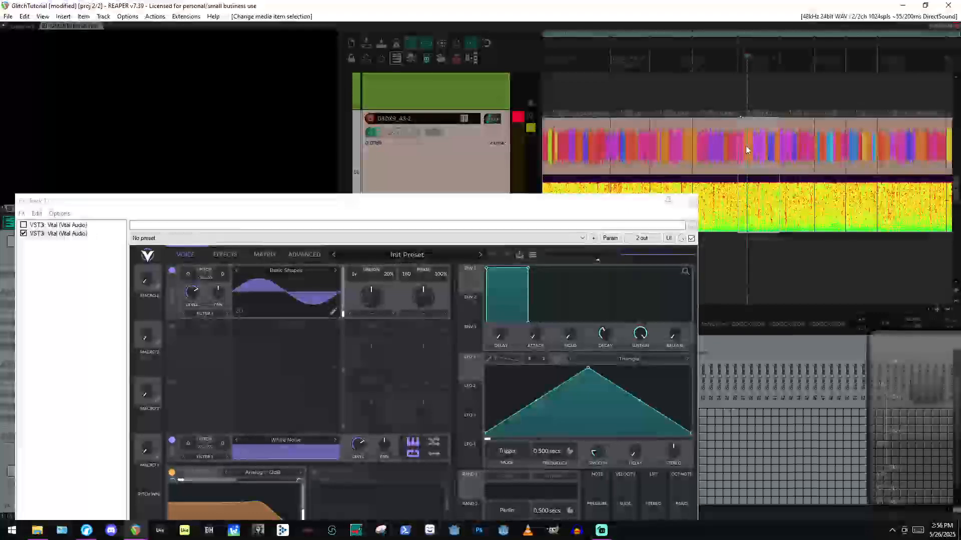
scroll(745, 146, "down", 8)
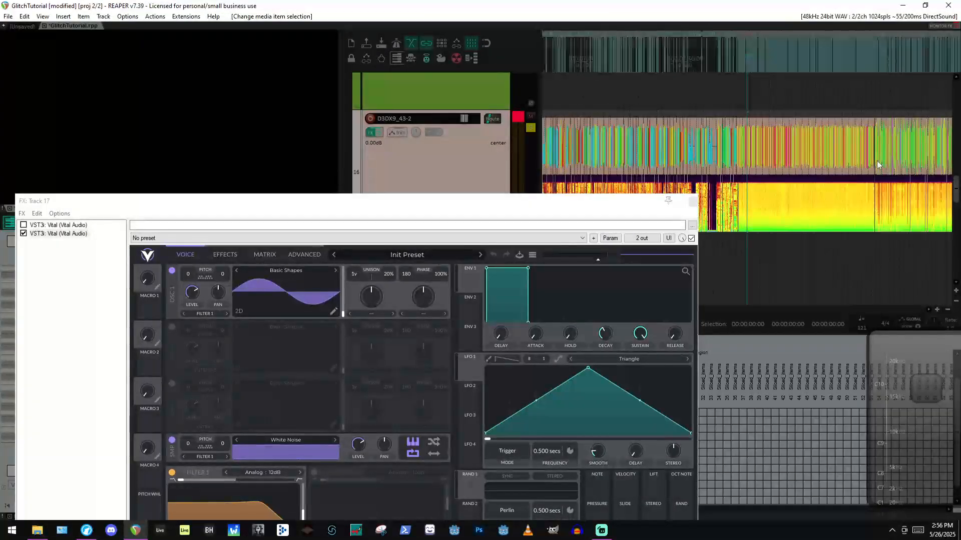
scroll(828, 146, "up", 6)
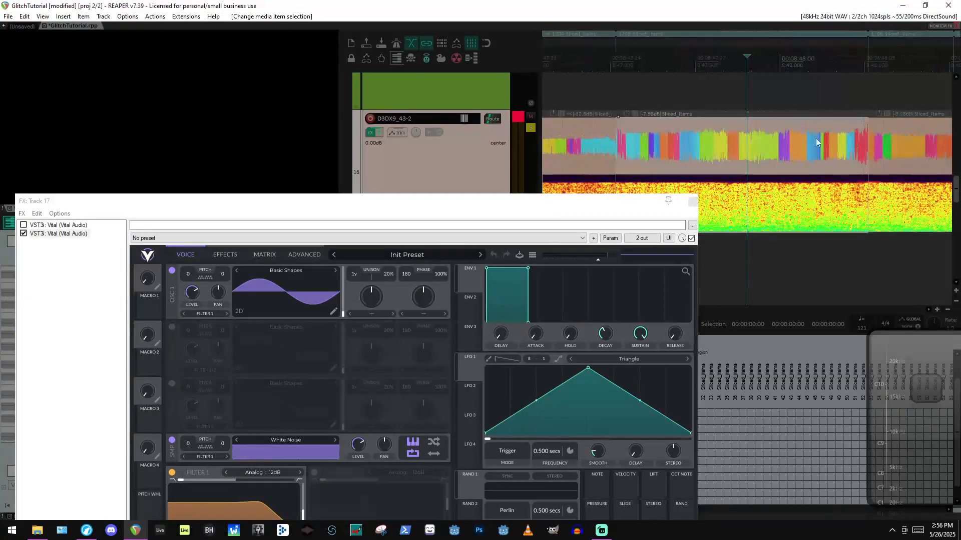
scroll(748, 159, "down", 3)
scroll(894, 158, "down", 4)
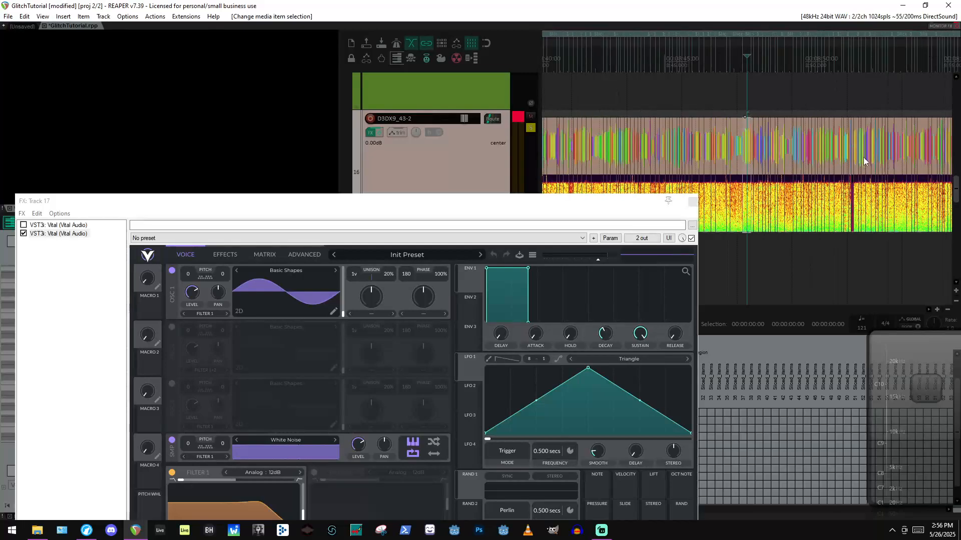
scroll(820, 156, "up", 8)
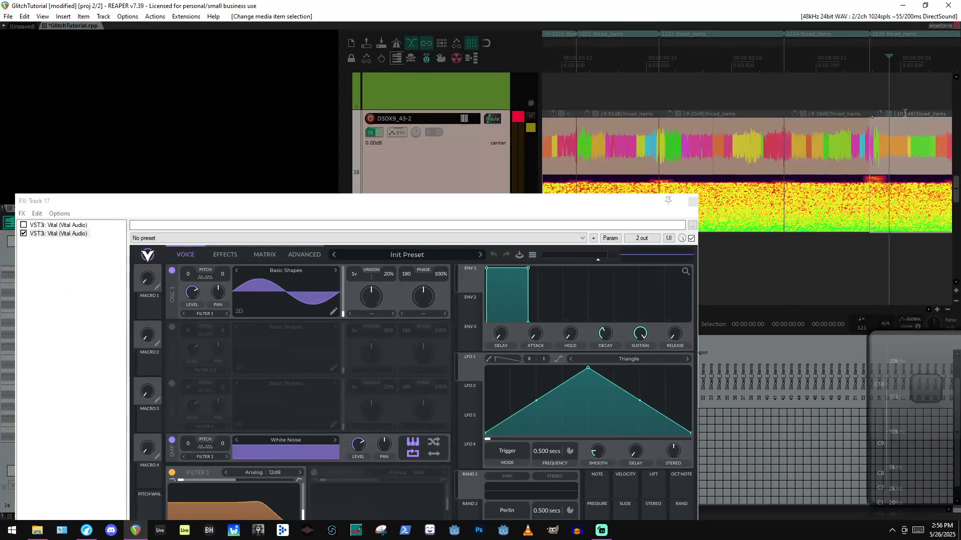
left_click_drag(911, 159, 342, 238)
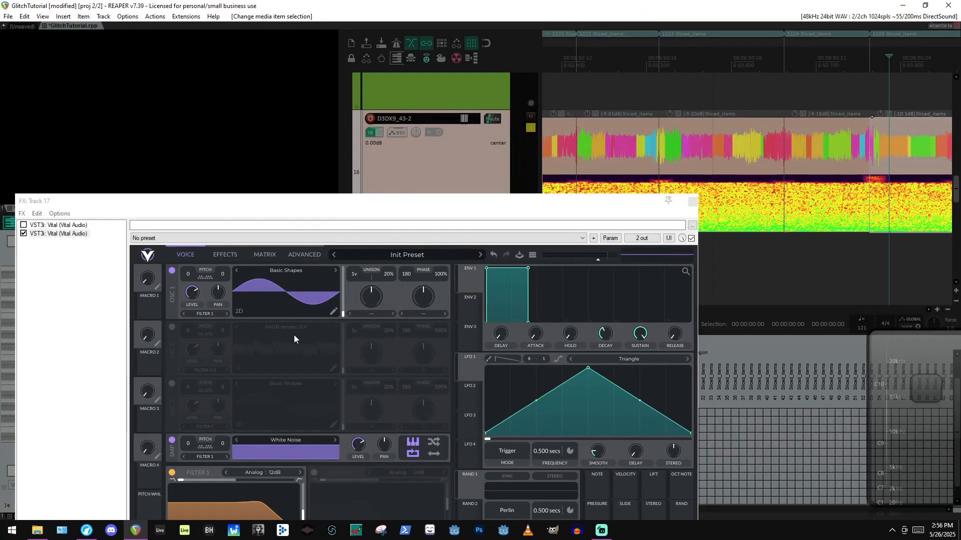
Disable oscillator 1, enable oscillator 2, and set oscillator 2's wavetable frame to its lowest position.
left_click(172, 271)
left_click(171, 327)
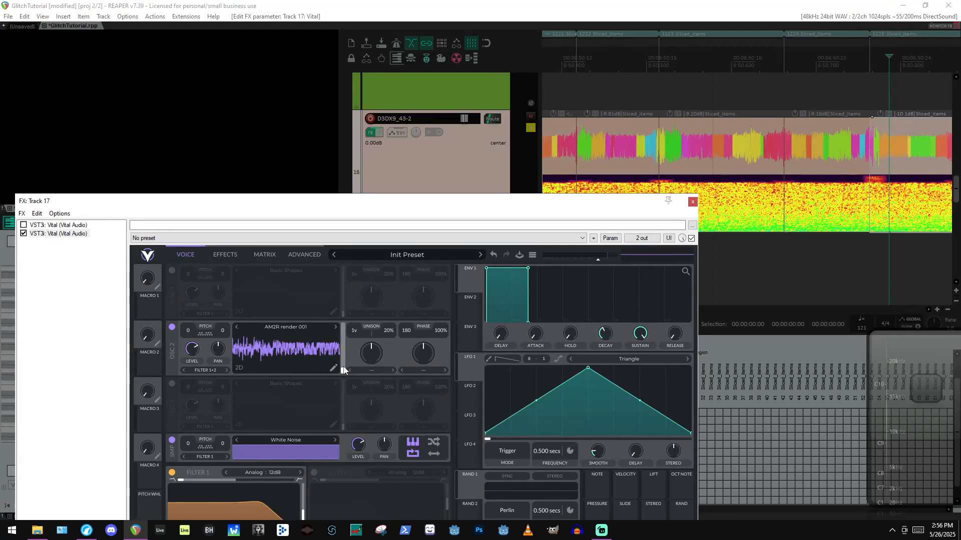
mouse_move(344, 370)
left_mouse_down()
mouse_move(341, 298)
mouse_move(348, 381)
left_mouse_up()
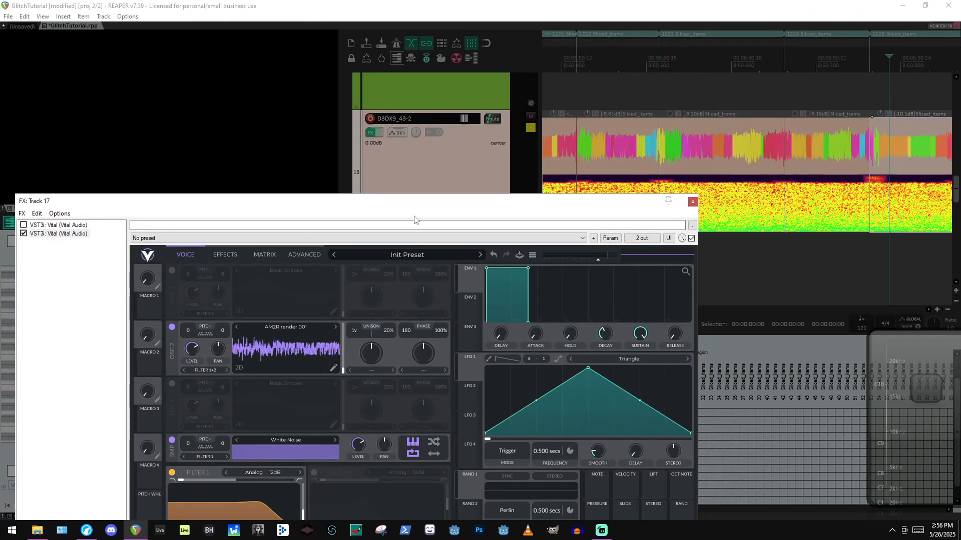
Arm track 17, show the virtual MIDI keyboard, and solo track 17 in place of track D3DX9_43-2.
left_click_drag(415, 201, 496, 242)
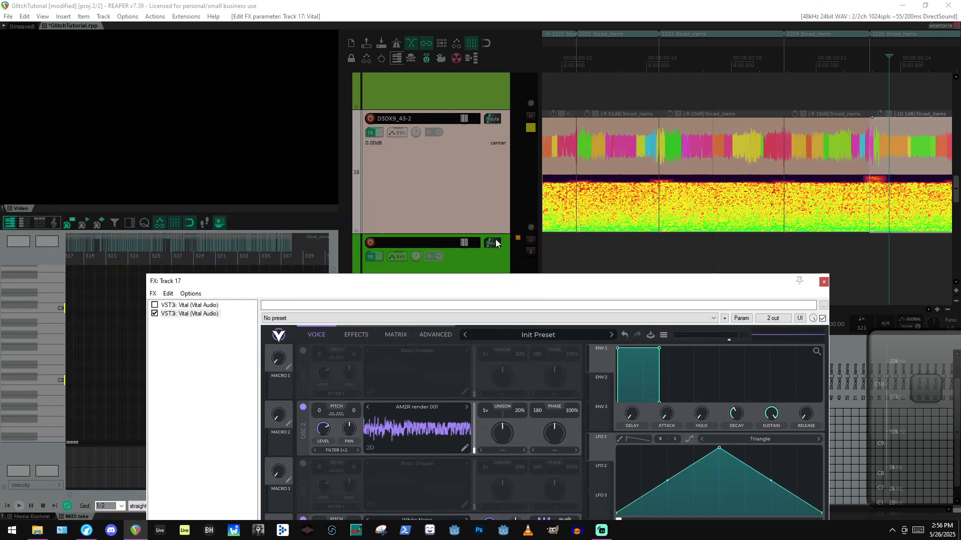
left_click(370, 244)
key("alt+b")
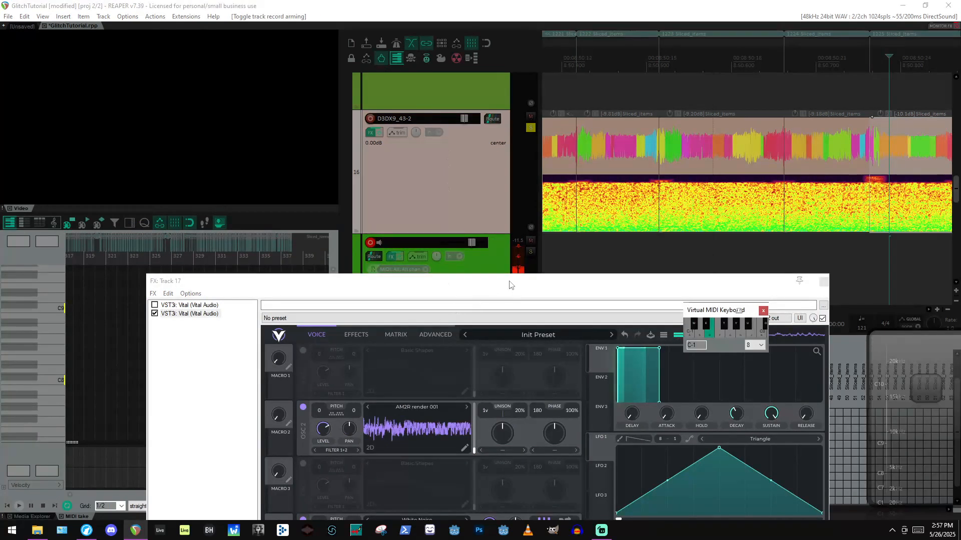
left_click(530, 251)
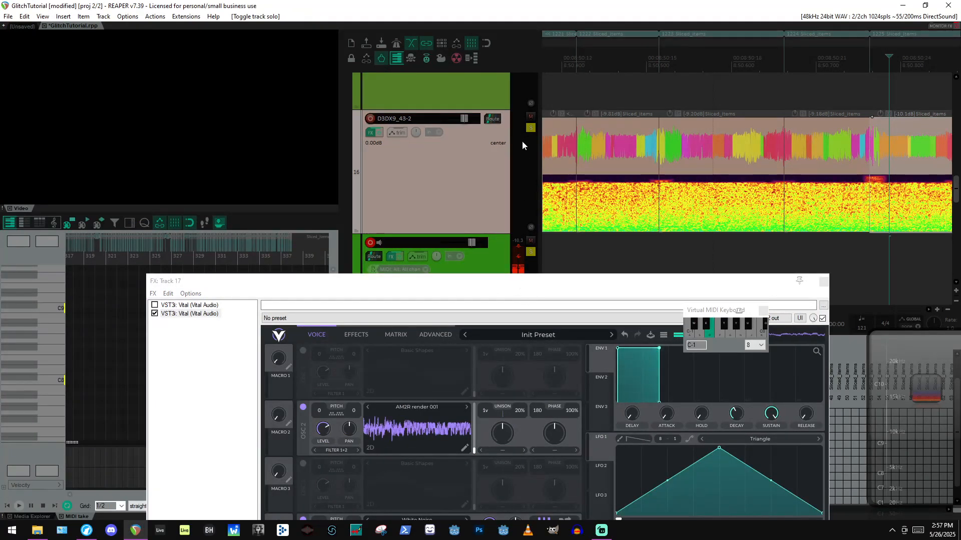
left_click(531, 128)
Raise the virtual MIDI keyboard's range to C5 and audition oscillator 2 while moving its wavetable frame.
key("Right")
key("Up")
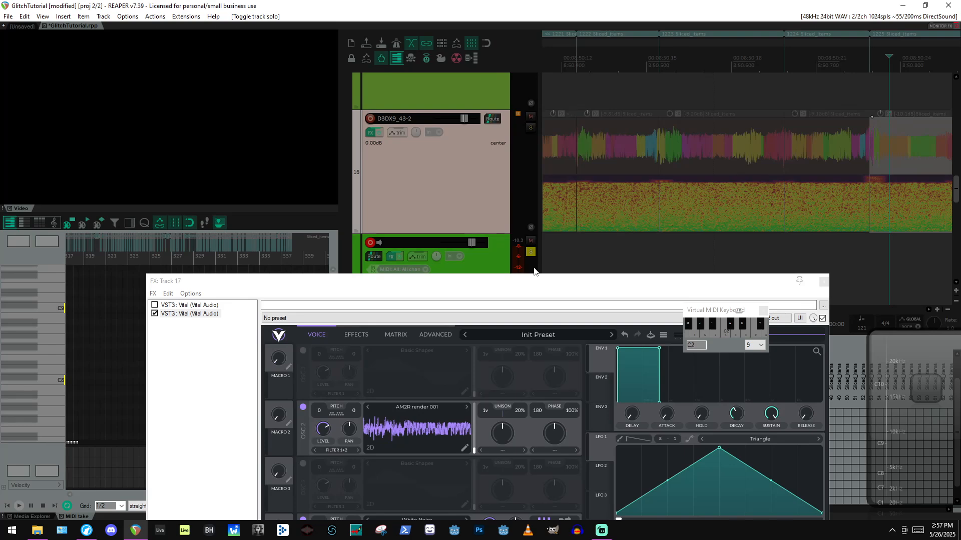
key("Right")
key("a")
key("Right")
key("a")
key("Right")
key("a")
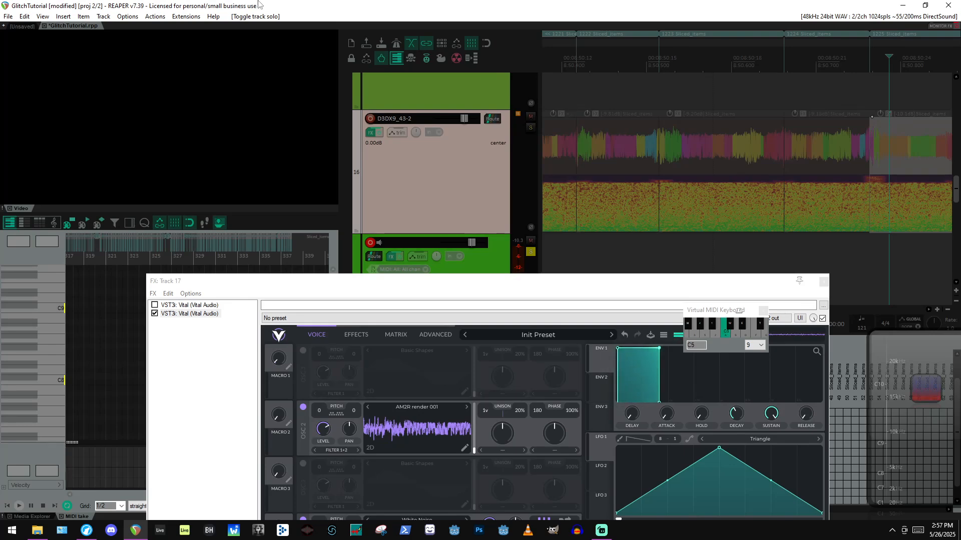
left_click_drag(474, 437, 416, 408)
Load the slice at about 10:27 on track D3DX9_43-2 into oscillator 2 as a wavetable.
scroll(740, 194, "down", 3)
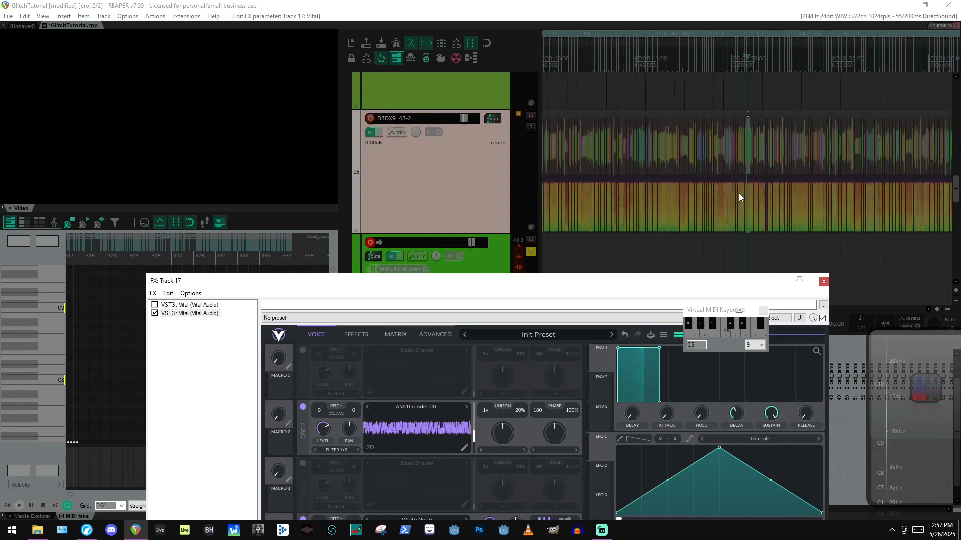
scroll(741, 196, "down", 5)
left_click(900, 151)
scroll(900, 150, "up", 10)
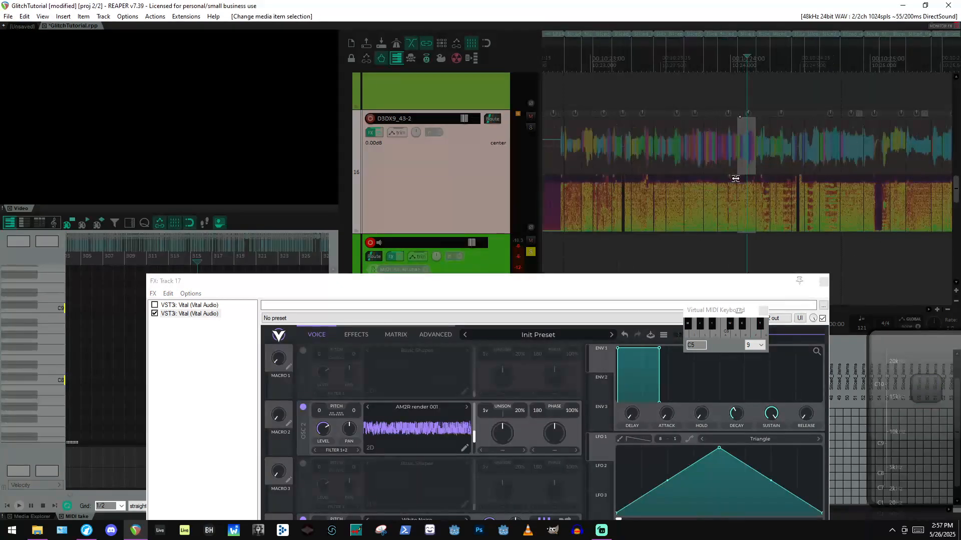
scroll(735, 178, "down", 3)
scroll(641, 157, "down", 5)
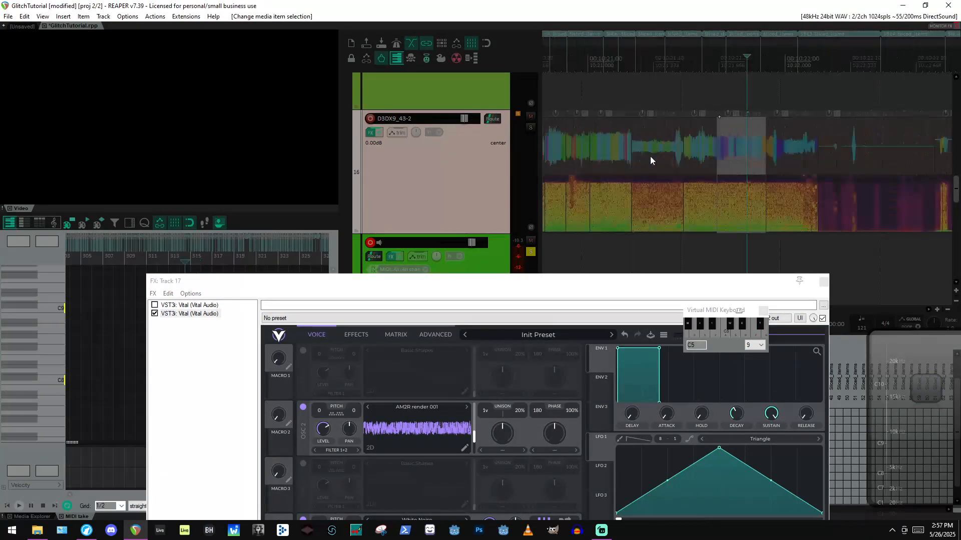
scroll(852, 170, "up", 3)
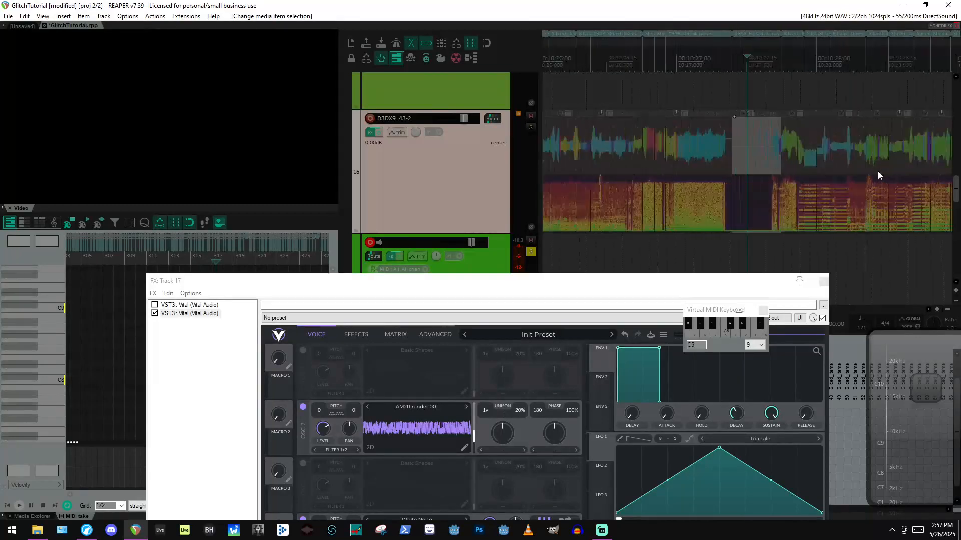
scroll(839, 155, "up", 8)
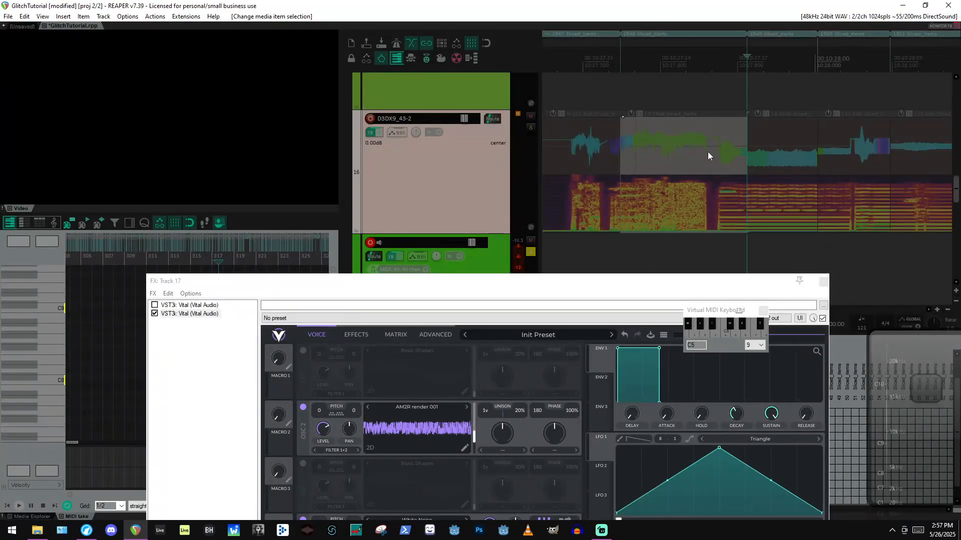
left_click_drag(687, 157, 367, 425)
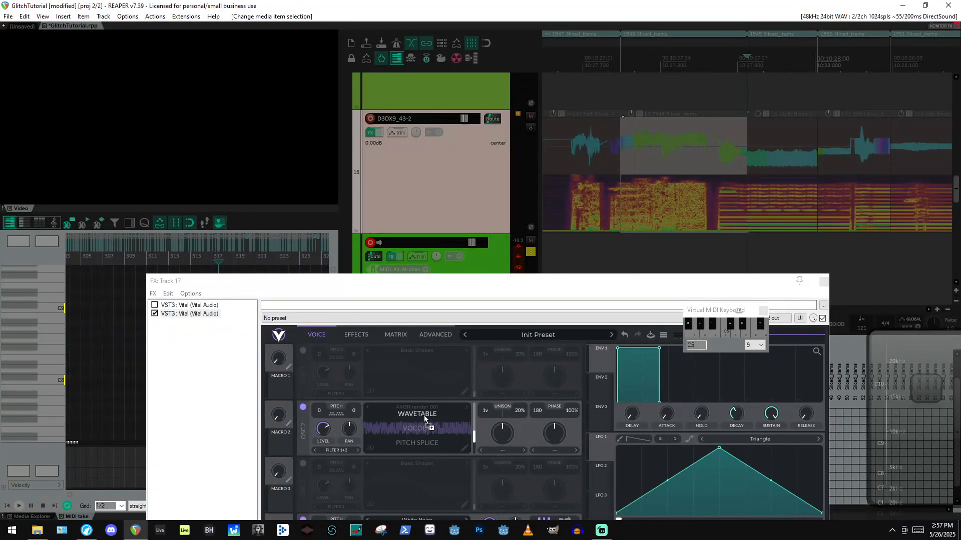
left_click_drag(424, 415, 426, 416)
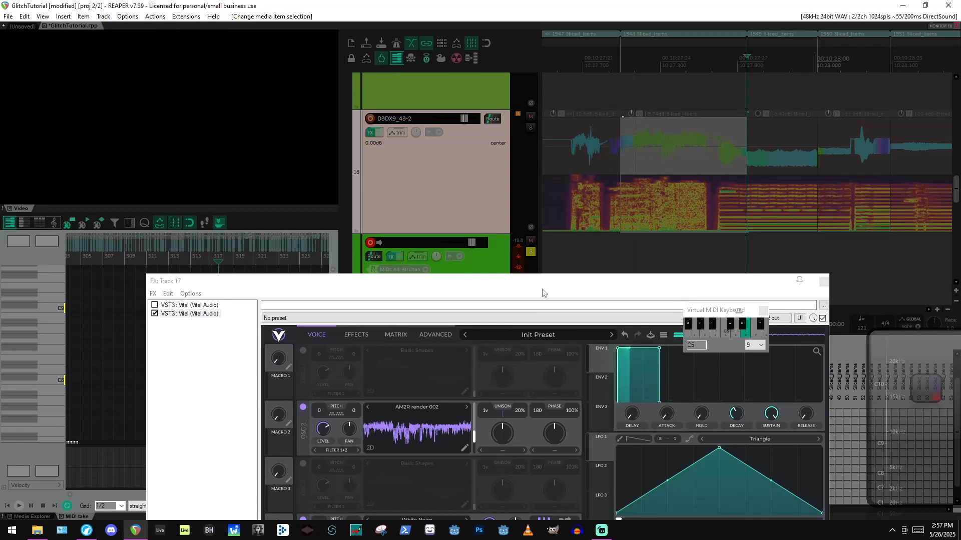
Bring the full Vital interface into view and audition the new wavetable while raising oscillator 2's frame.
left_click_drag(517, 280, 511, 124)
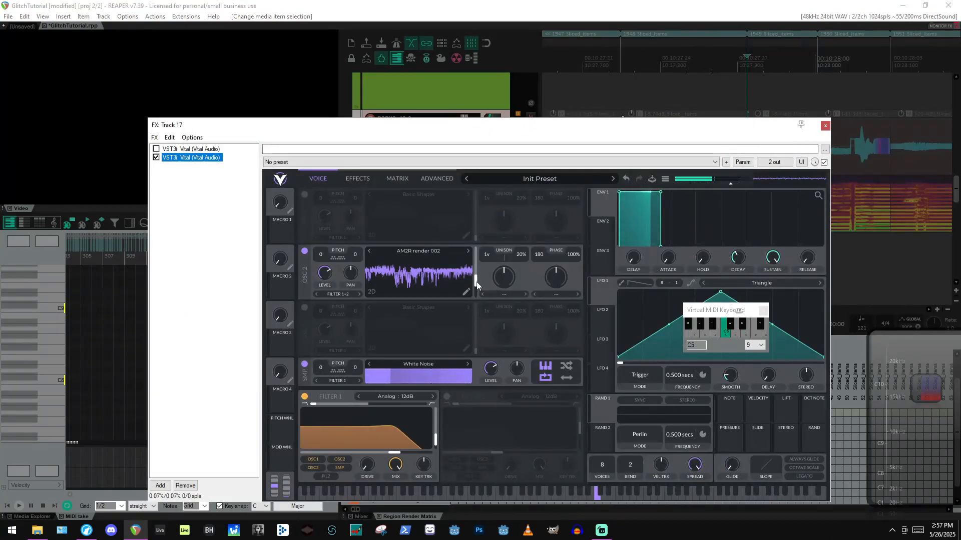
left_click_drag(476, 282, 477, 253)
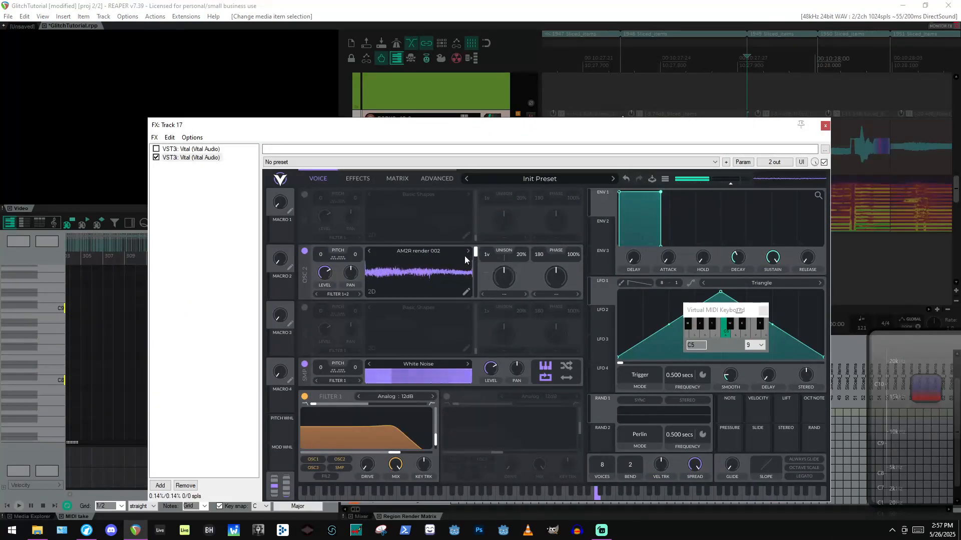
left_click(431, 251)
left_click(422, 286)
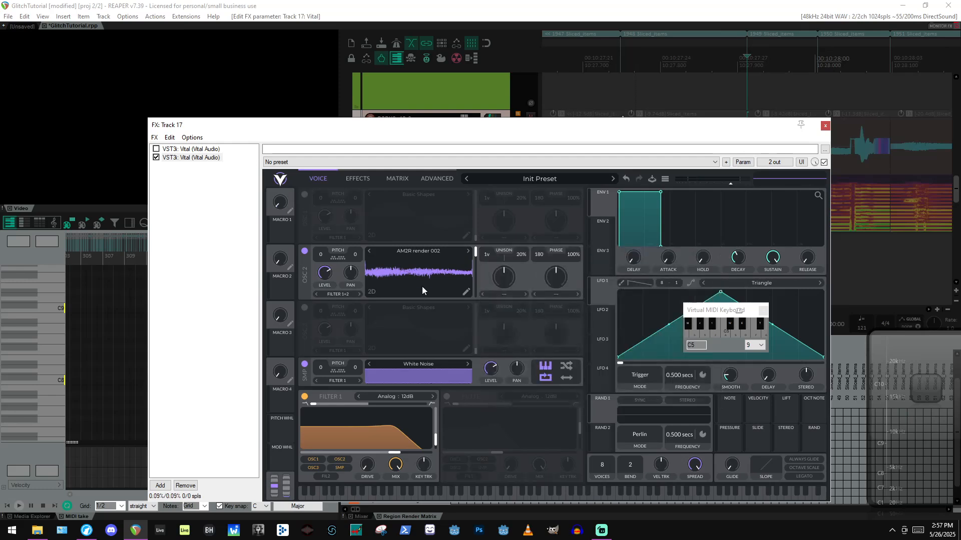
Set the blend style of oscillator 2's audio file source to File Blend and audition its wavetable frames down to 0.
left_click(466, 293)
left_click_drag(721, 310, 890, 239)
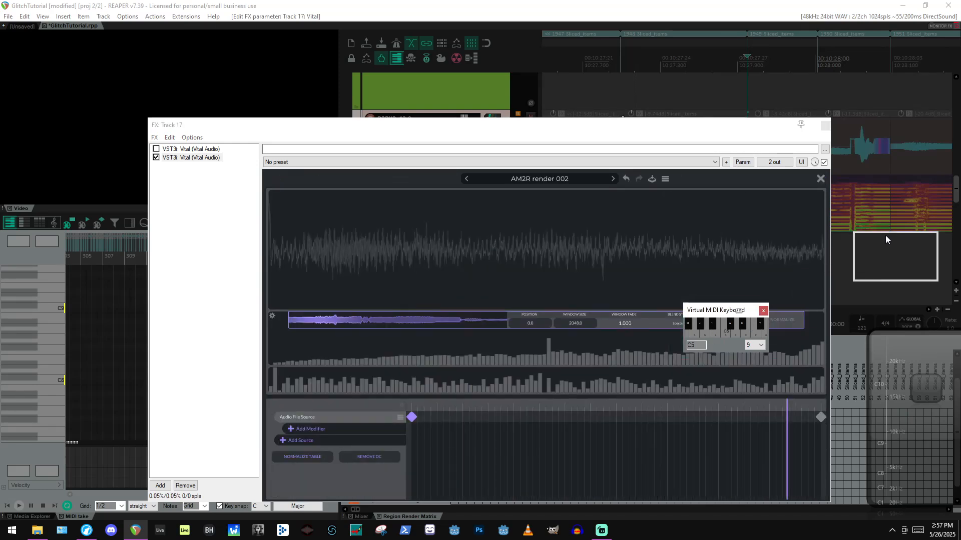
left_click(689, 326)
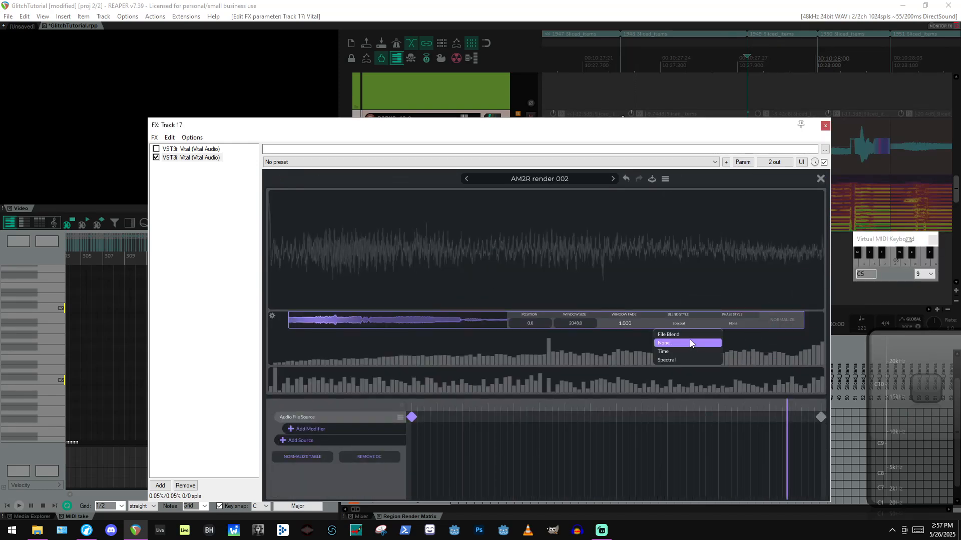
left_click(689, 336)
left_click(820, 179)
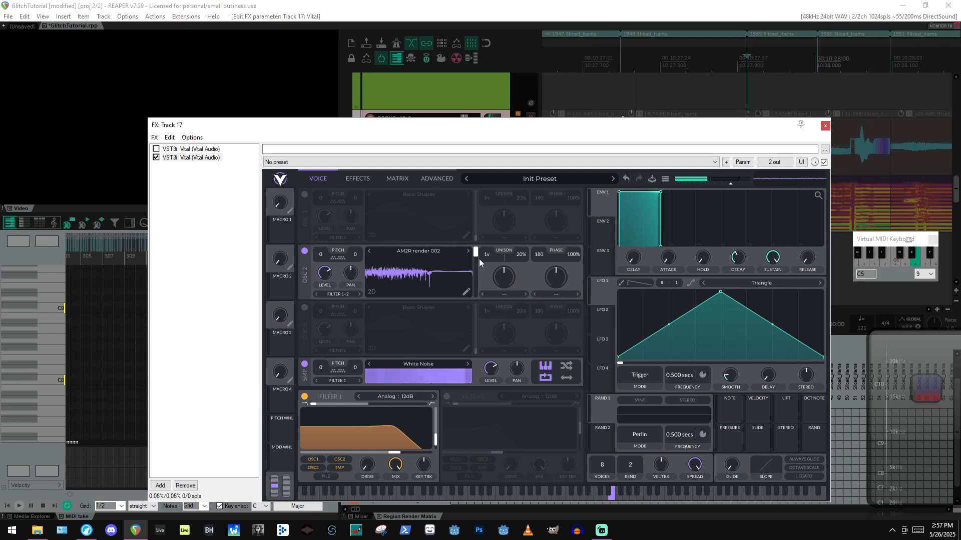
left_click_drag(477, 263, 471, 305)
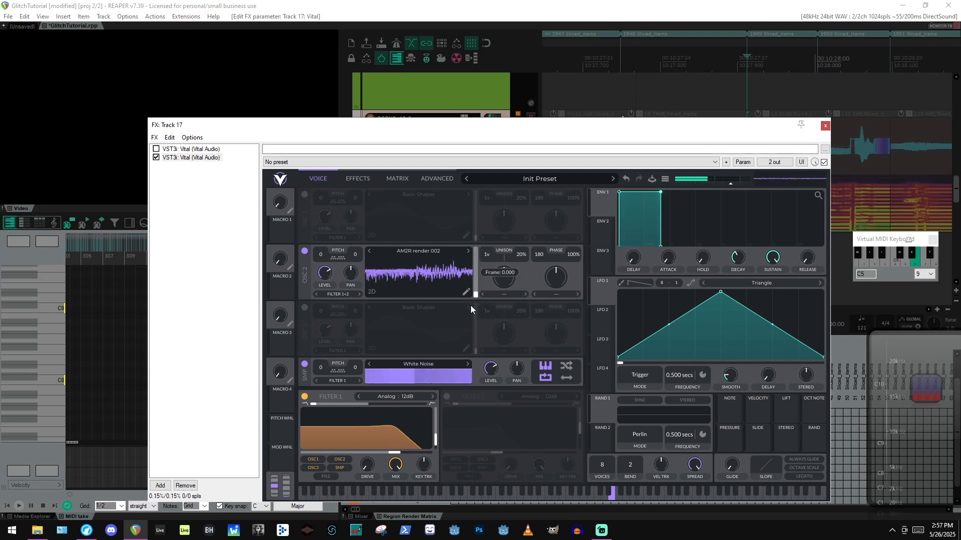
Load the slice at about 10:33 on track D3DX9_43-2 into oscillator 2 of the second Vital as a wavetable.
left_click(825, 126)
scroll(776, 221, "down", 5)
scroll(725, 201, "down", 5)
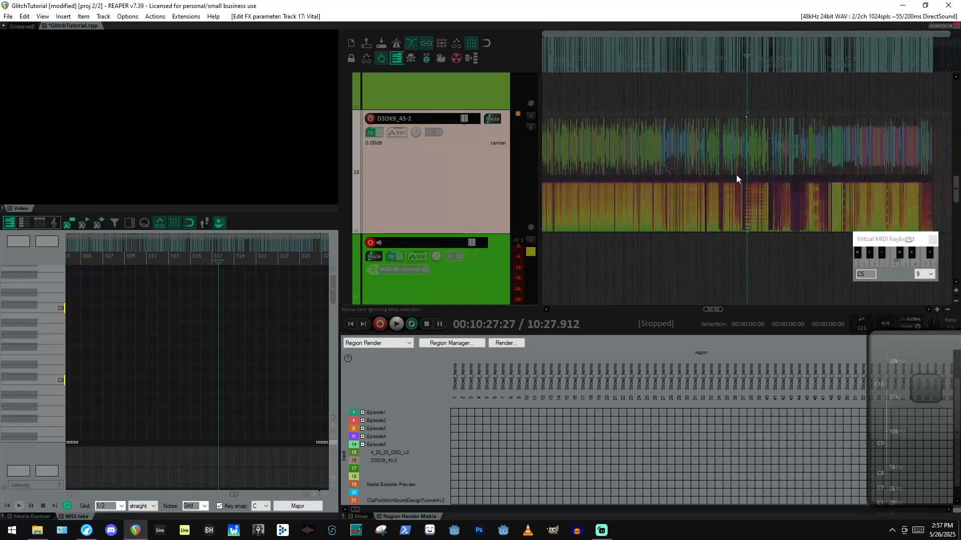
left_click(815, 190)
scroll(846, 196, "up", 6)
scroll(846, 199, "up", 3)
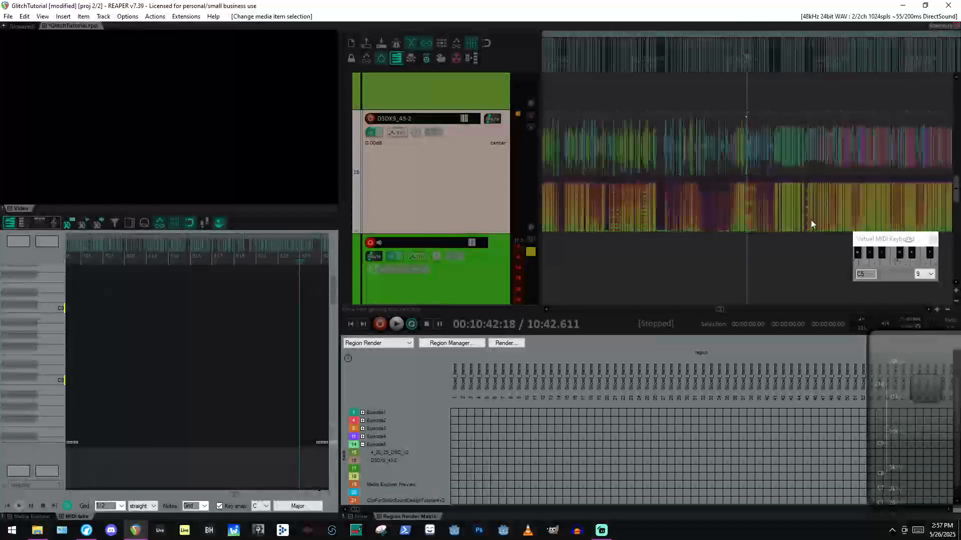
left_click(662, 195)
scroll(724, 211, "up", 5)
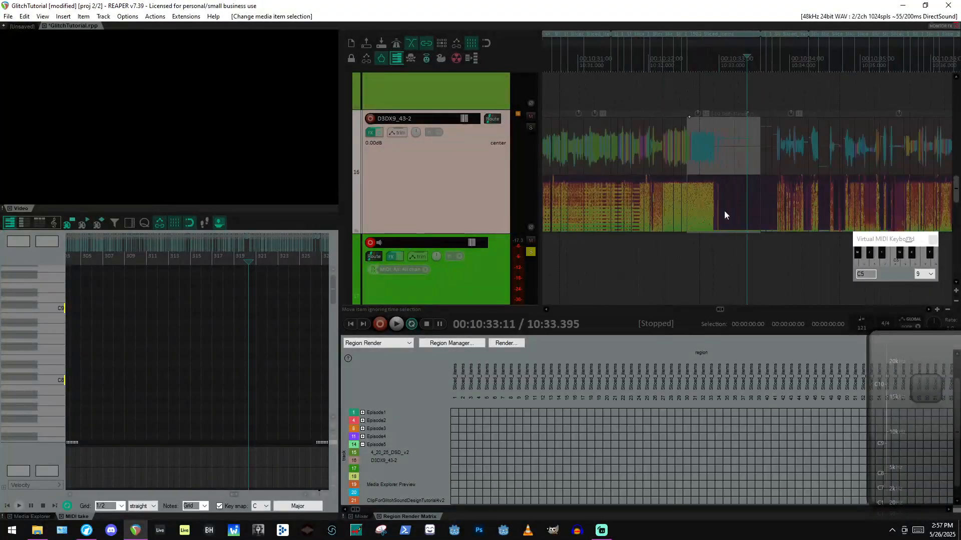
left_click(647, 199)
scroll(649, 201, "down", 3)
scroll(663, 204, "up", 3)
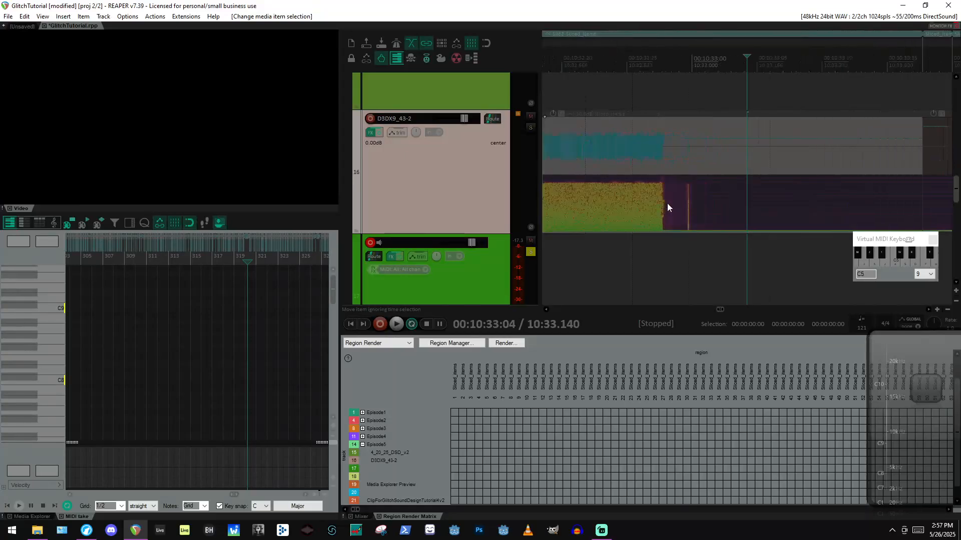
scroll(743, 205, "down", 1)
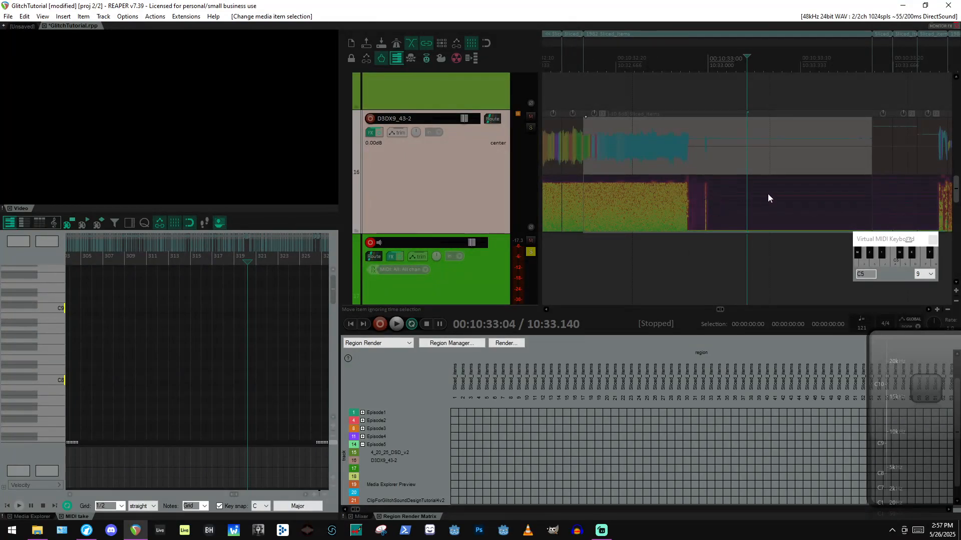
left_click(392, 257)
left_click_drag(594, 127, 570, 204)
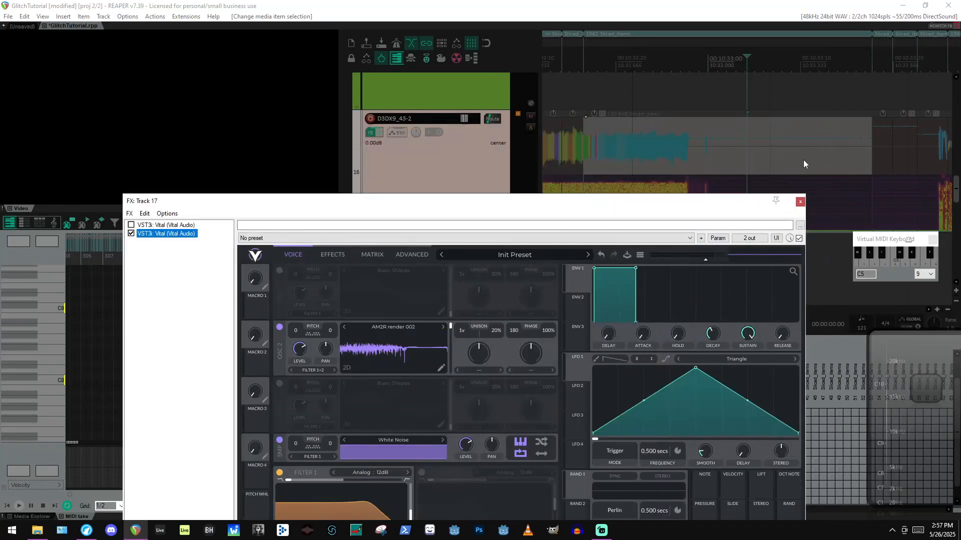
left_click(727, 159)
left_click_drag(723, 156, 389, 334)
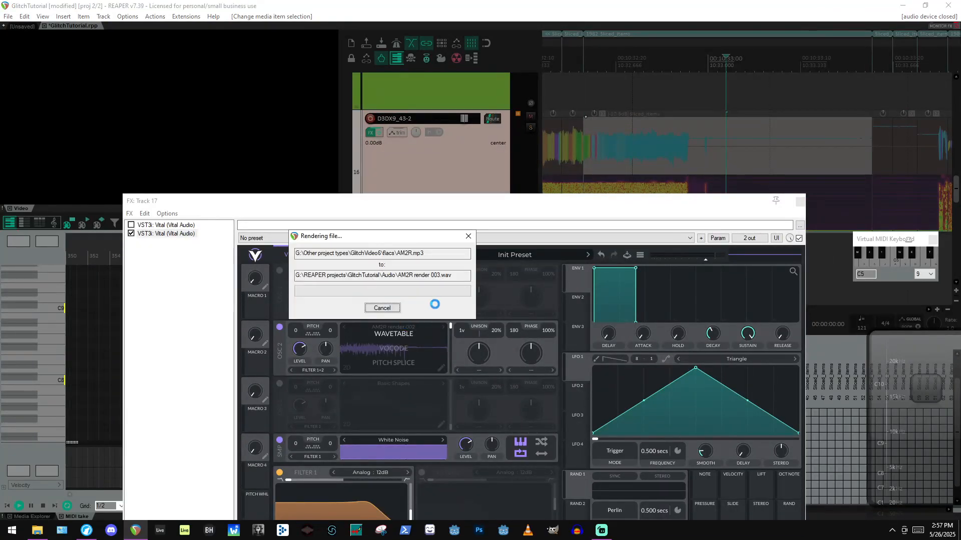
Audition oscillator 2's new wavetable while lowering its frame, and enable the Compressor effect.
key("a")
left_click_drag(452, 343, 449, 389)
left_click(336, 259)
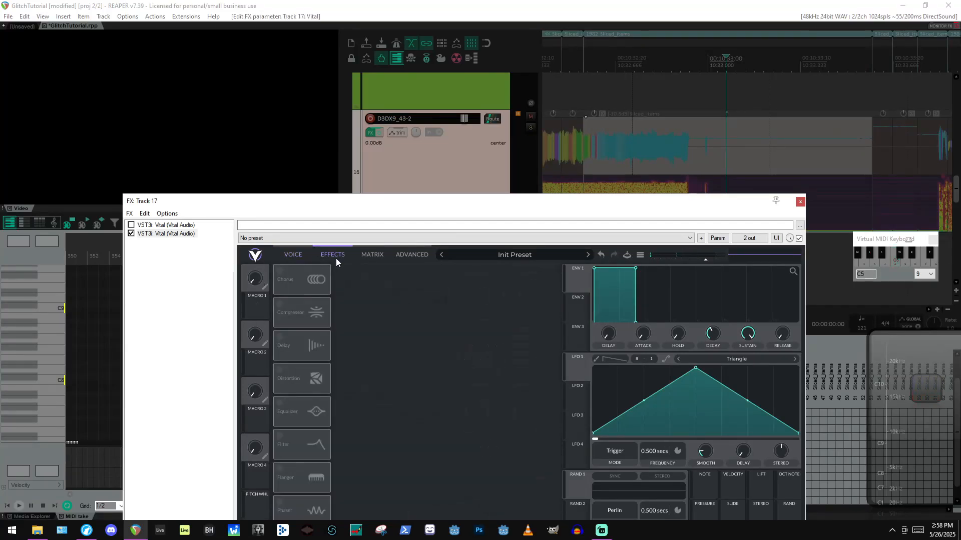
left_click(284, 312)
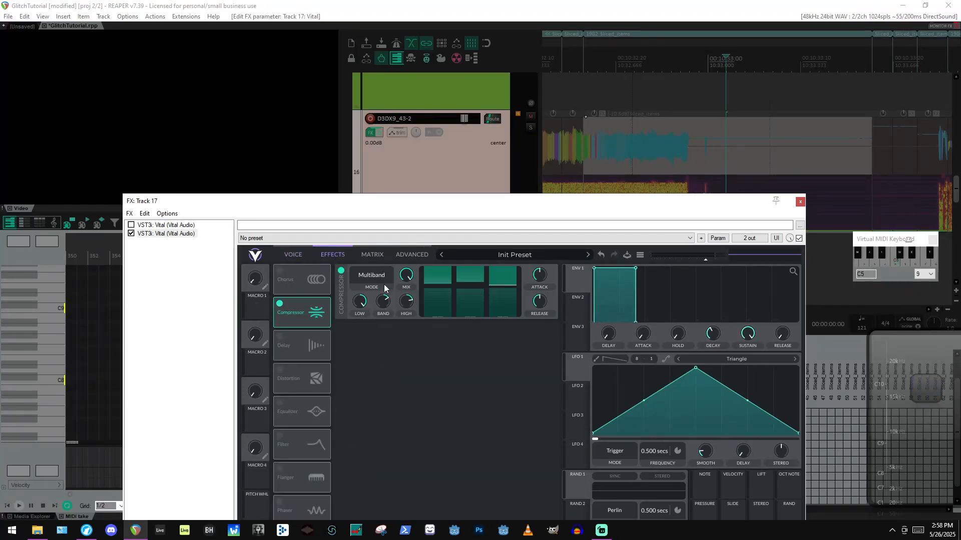
left_click(294, 255)
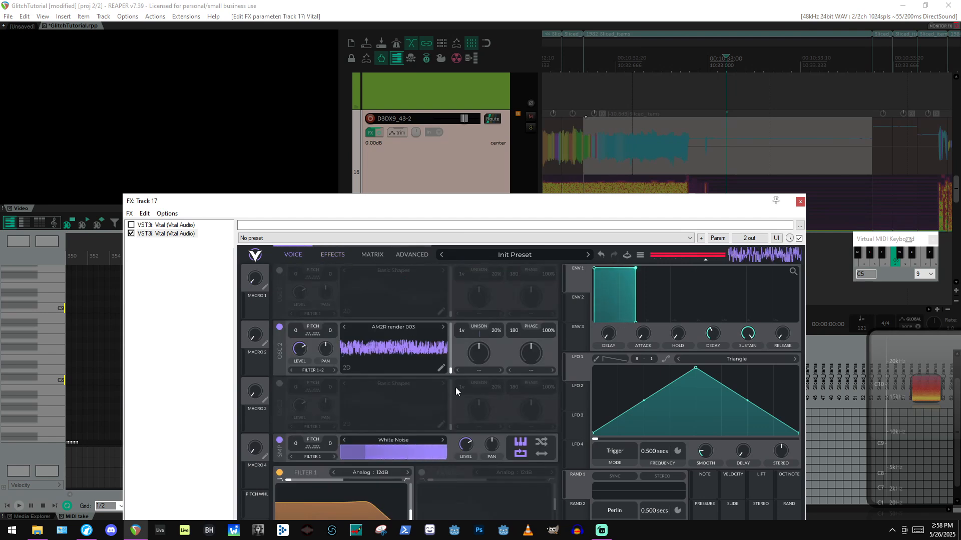
Turn off the White Noise sampler and Filter 1, and sweep oscillator 2's wavetable frames.
left_click_drag(453, 361, 453, 326)
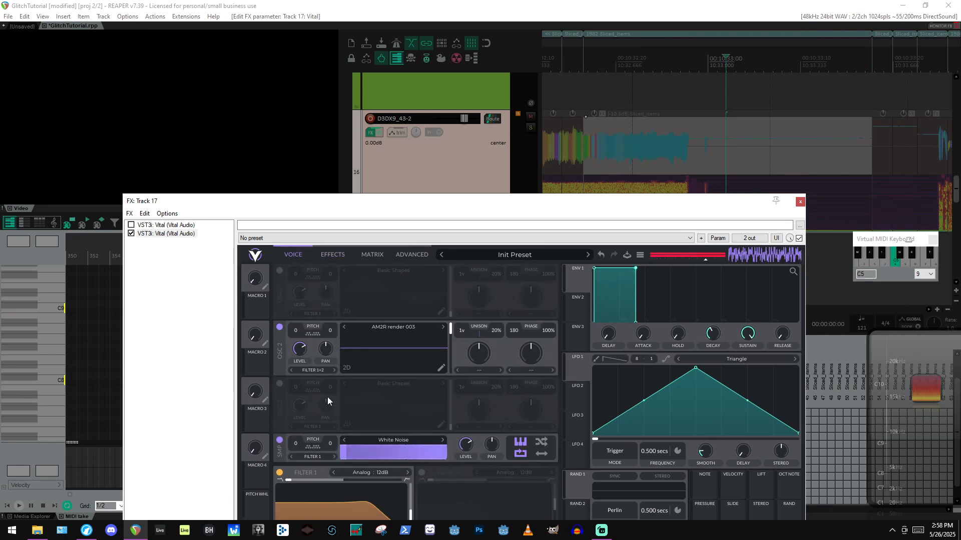
left_click(279, 440)
left_click(279, 472)
left_click_drag(451, 329, 454, 366)
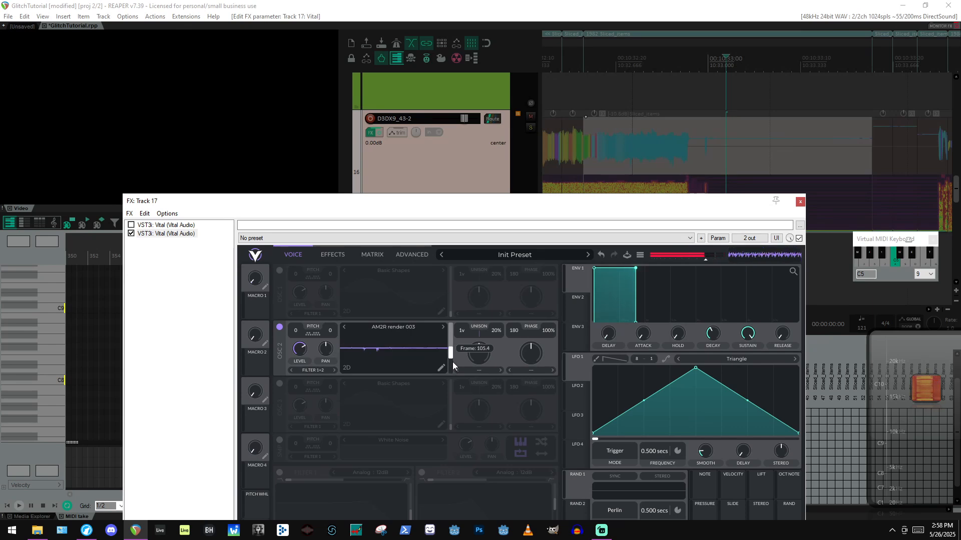
Load the slice at about 10:34 on track D3DX9_43-2 into oscillator 2 of the second Vital as a wavetable.
mouse_move(505, 205)
left_mouse_down()
mouse_move(544, 234)
mouse_move(515, 214)
left_mouse_up()
scroll(821, 58, "down", 6)
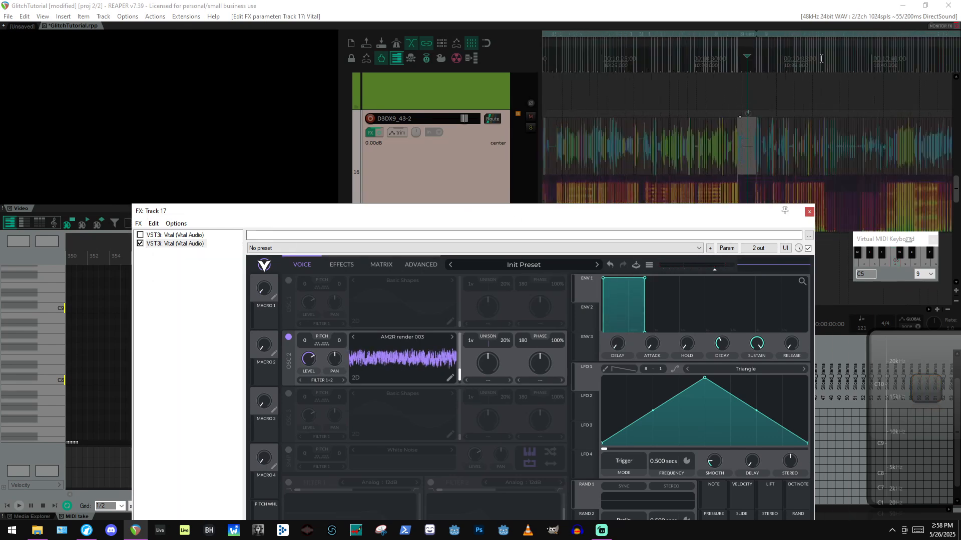
scroll(821, 144, "up", 6)
left_click(818, 146)
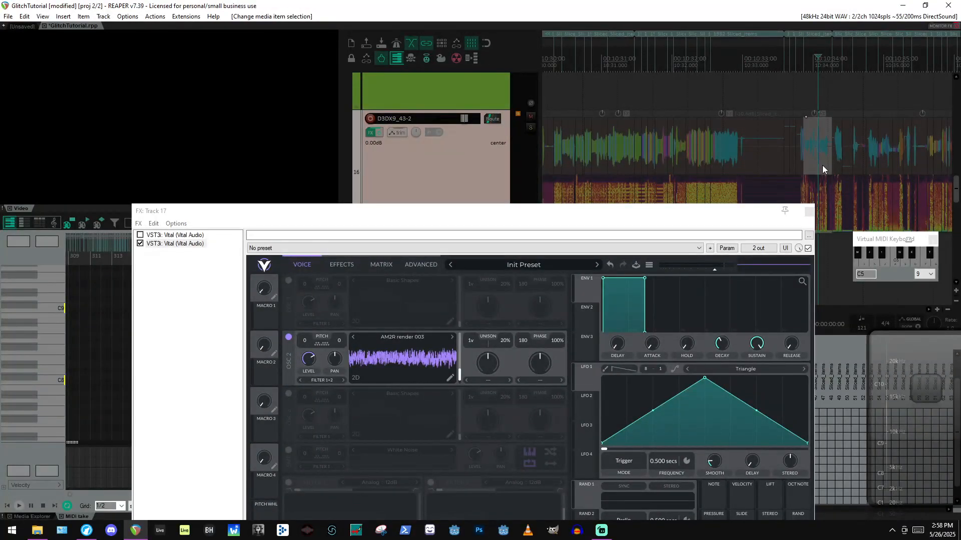
left_click_drag(823, 166, 404, 346)
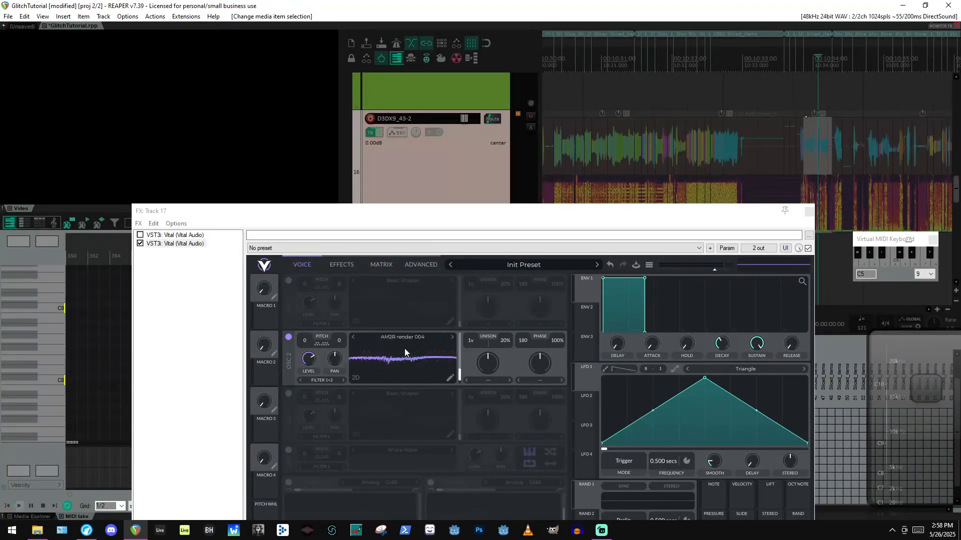
mouse_move(460, 380)
left_mouse_down()
mouse_move(464, 335)
mouse_move(458, 381)
left_mouse_up()
Set the blend style of the new wavetable's audio file source to File Blend and audition its frames, ending at frame 0.
left_click(452, 382)
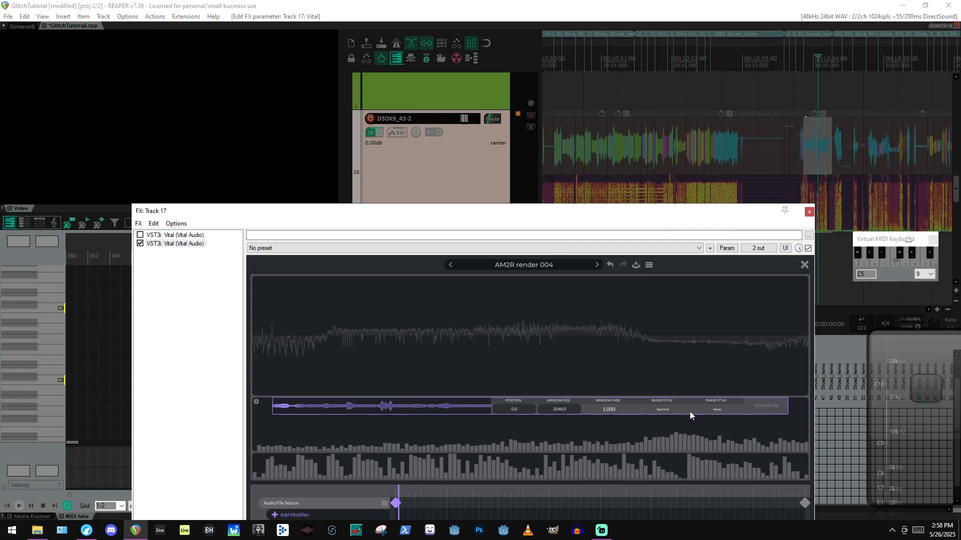
left_click(674, 407)
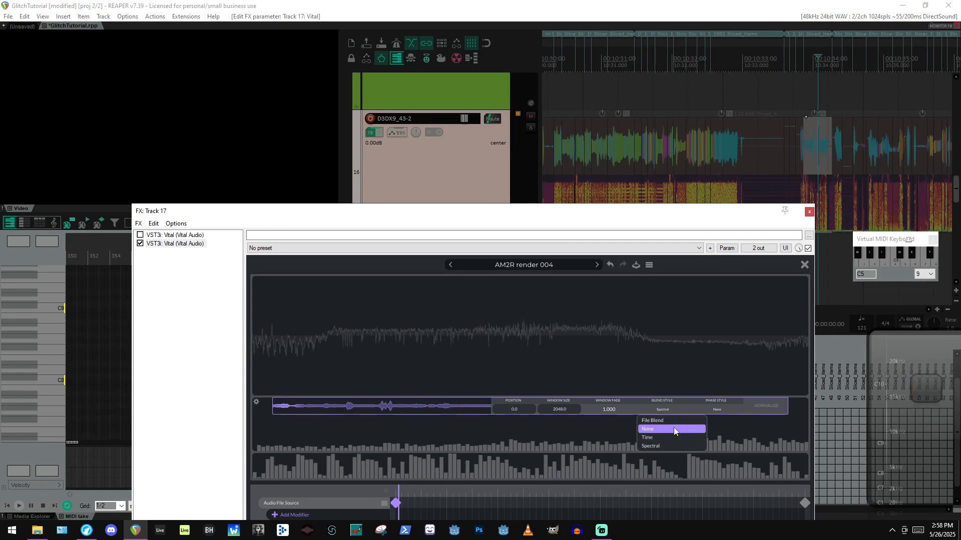
left_click(674, 421)
left_click(804, 268)
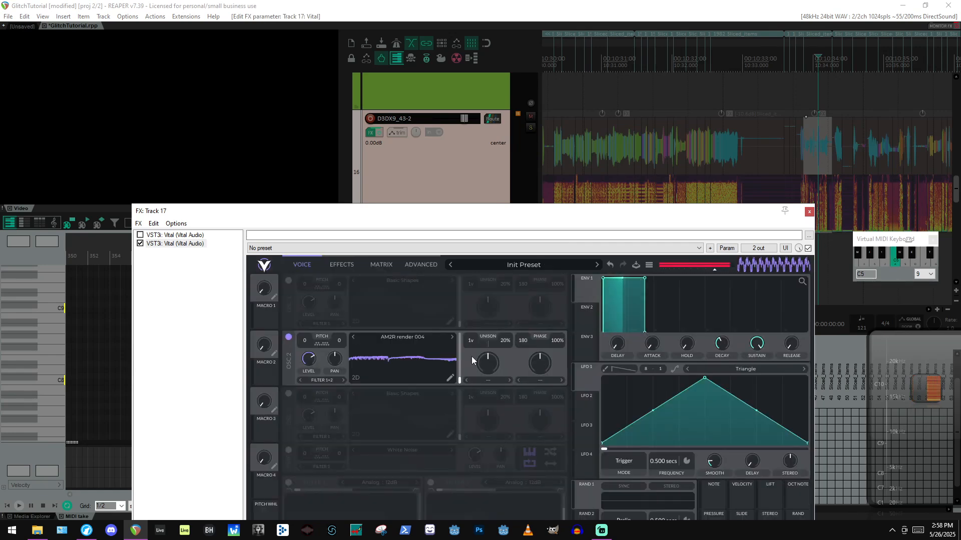
mouse_move(458, 381)
left_mouse_down()
mouse_move(469, 350)
mouse_move(452, 368)
left_mouse_up()
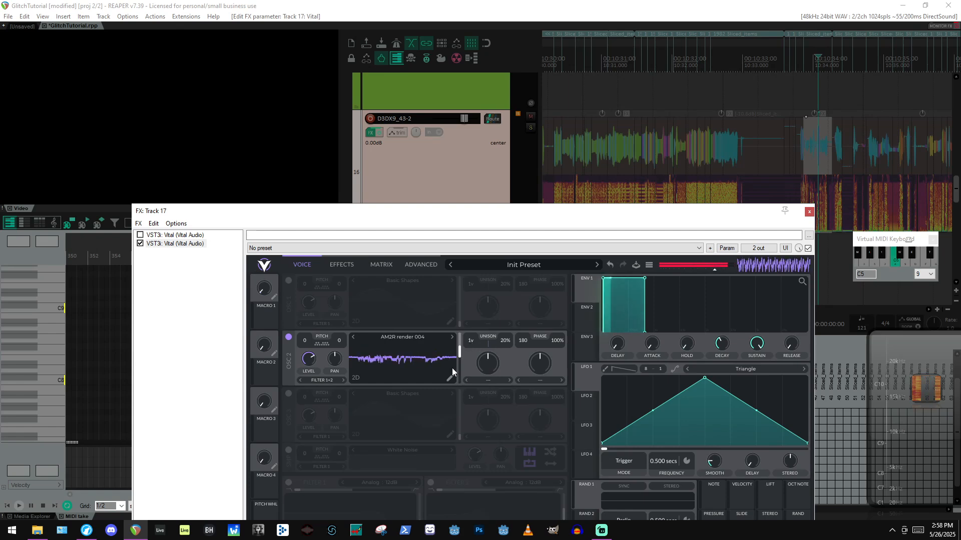
left_click(451, 378)
left_click(655, 409)
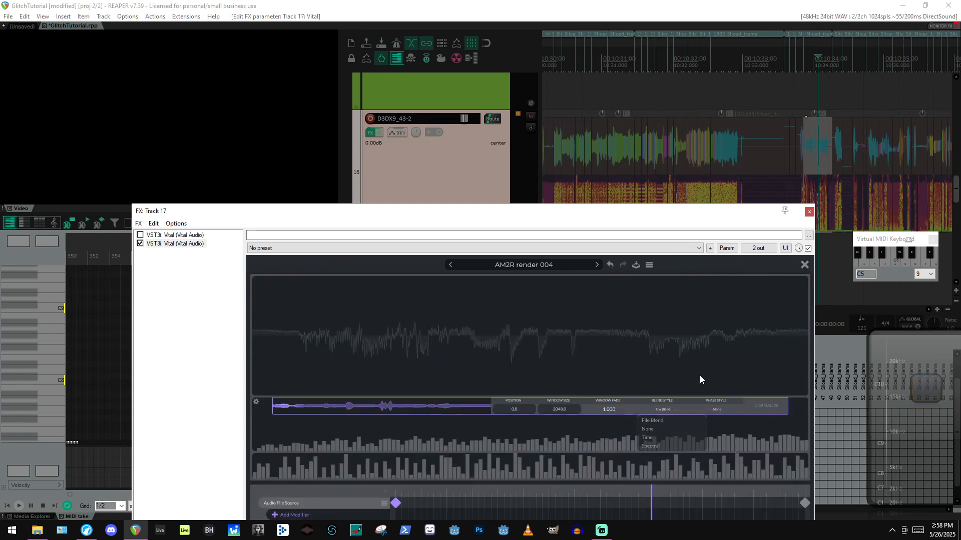
left_click(804, 265)
left_click_drag(459, 351, 449, 413)
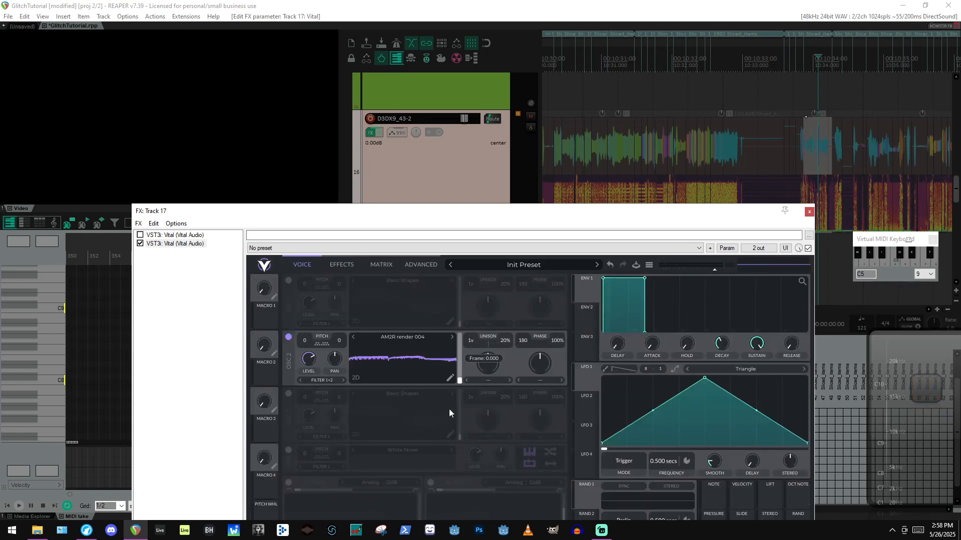
Set Random 1 to Sample & Hold mode and assign it to modulate oscillator 2's wavetable frame.
left_click_drag(464, 214, 432, 89)
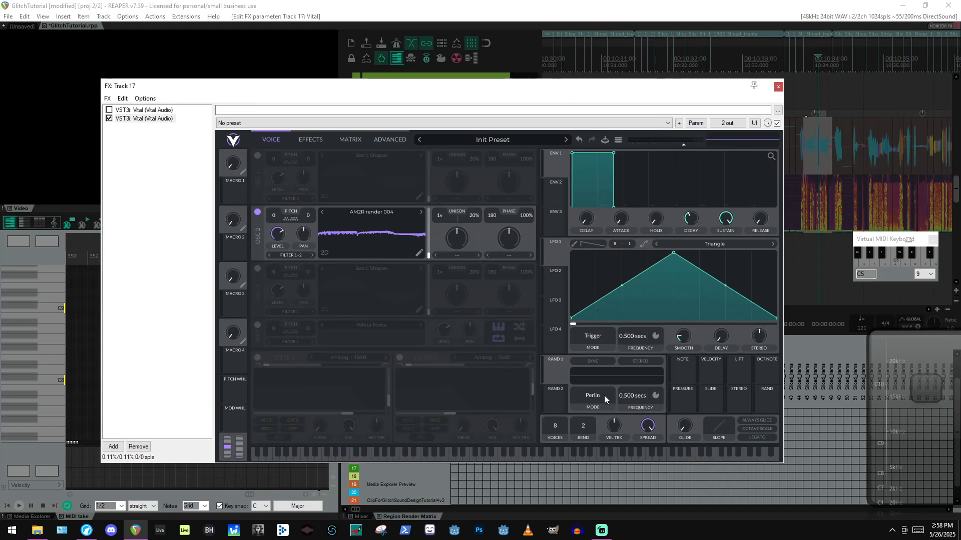
left_click(601, 395)
left_click(598, 416)
left_click_drag(538, 348, 421, 241)
key("a")
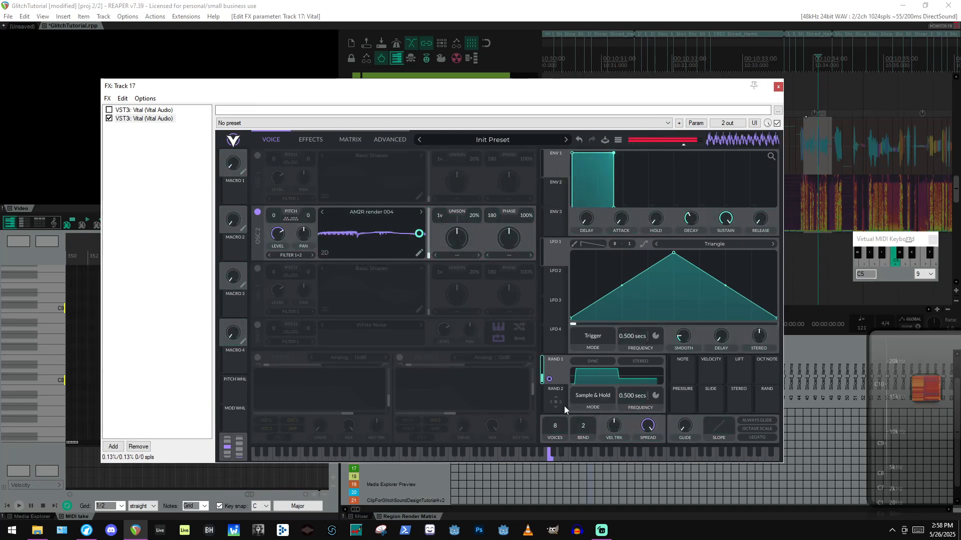
Set Random 1's frequency to 0.057 secs and try out different unison voice counts on oscillator 2.
left_click_drag(632, 392, 635, 397)
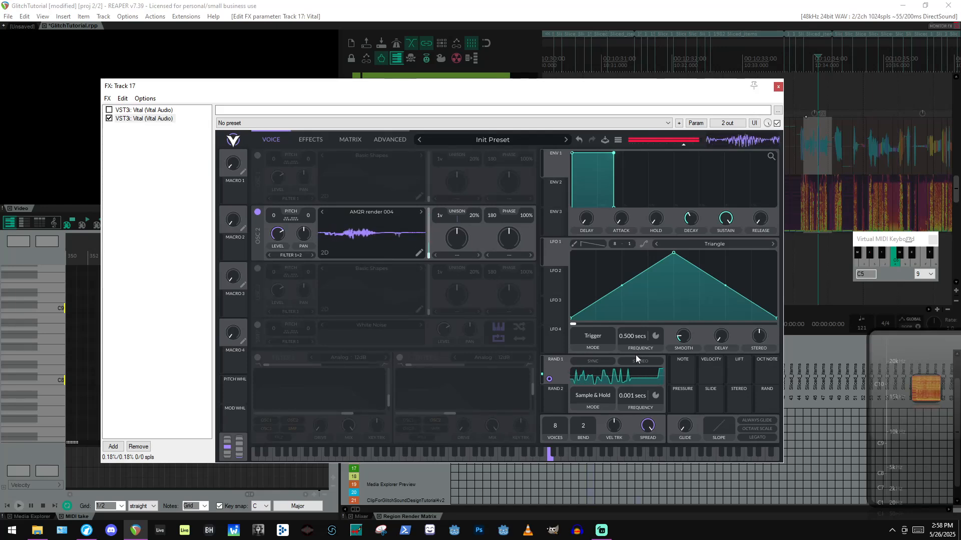
left_click_drag(636, 355, 644, 380)
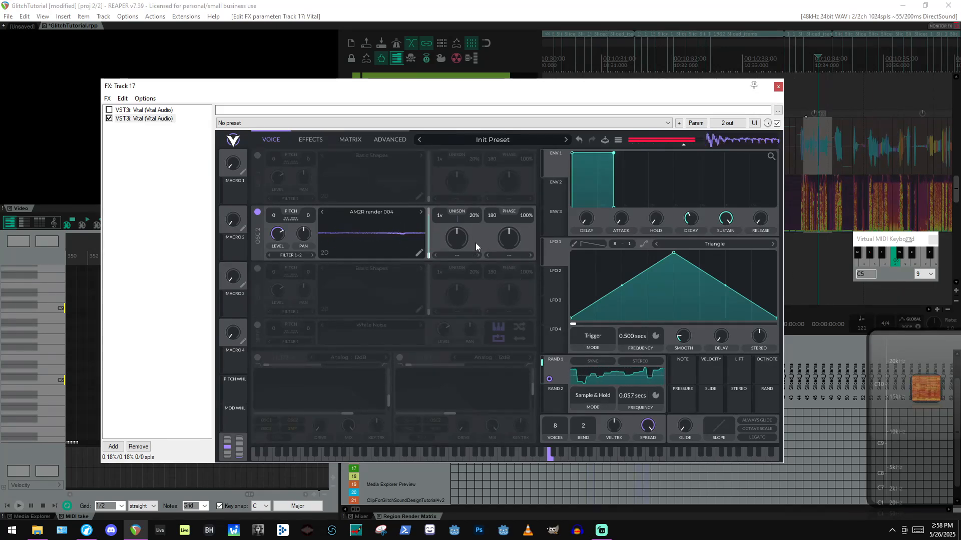
left_click_drag(441, 216, 444, 257)
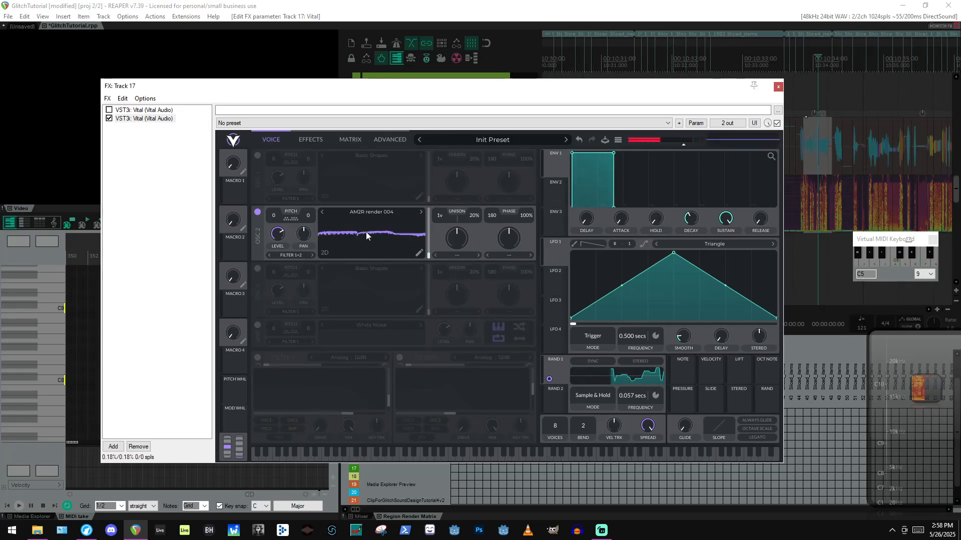
Lower the virtual MIDI keyboard's base note to C0 and audition the modulated wavetable.
key("Left")
key("Left")
key("Left")
key("Left")
key("Left")
key("a")
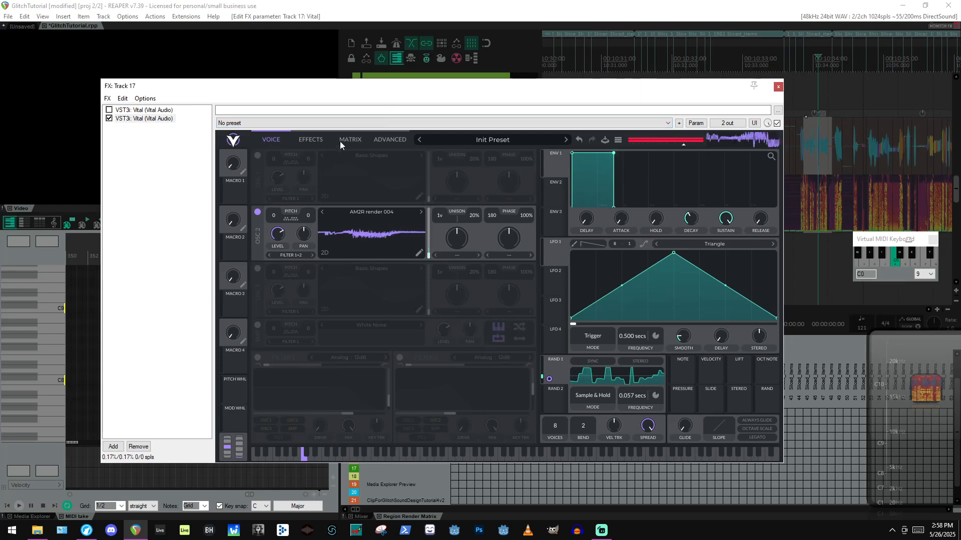
Enable the Distortion effect, adjust its drive, and try the Bit Crush type.
left_click(323, 140)
left_click(257, 254)
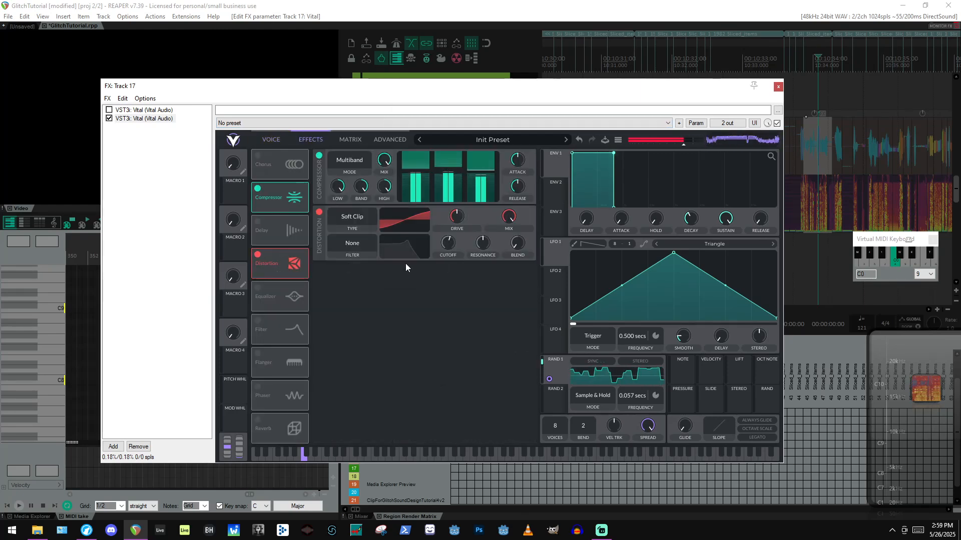
mouse_move(457, 217)
left_mouse_down()
mouse_move(463, 202)
mouse_move(463, 220)
left_mouse_up()
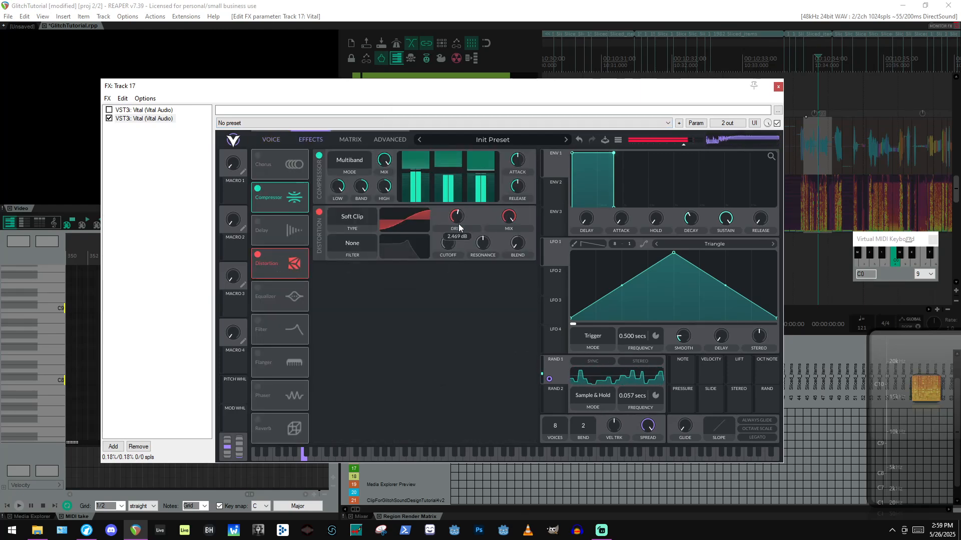
left_click(350, 218)
left_click(365, 264)
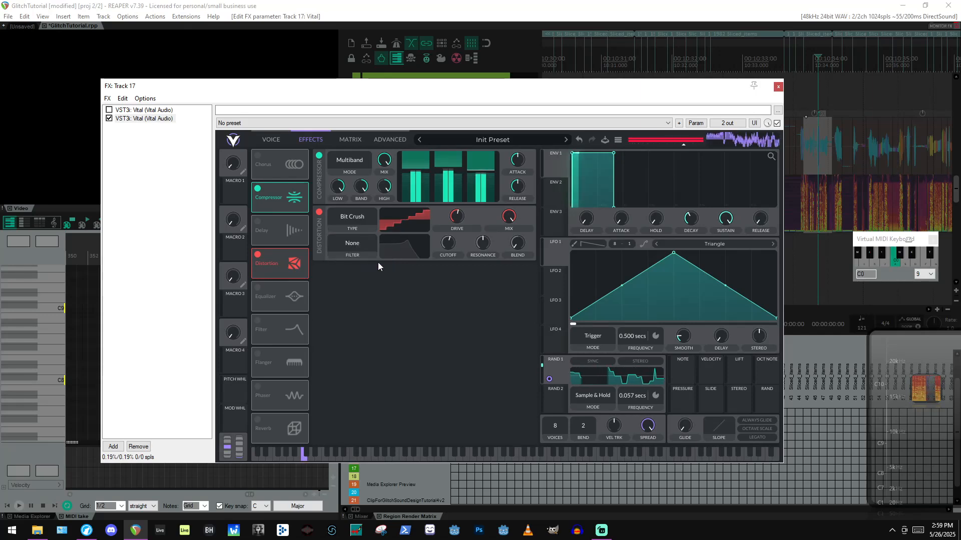
Change the distortion type to Down Sample and adjust its drive while auditioning notes.
left_click(347, 220)
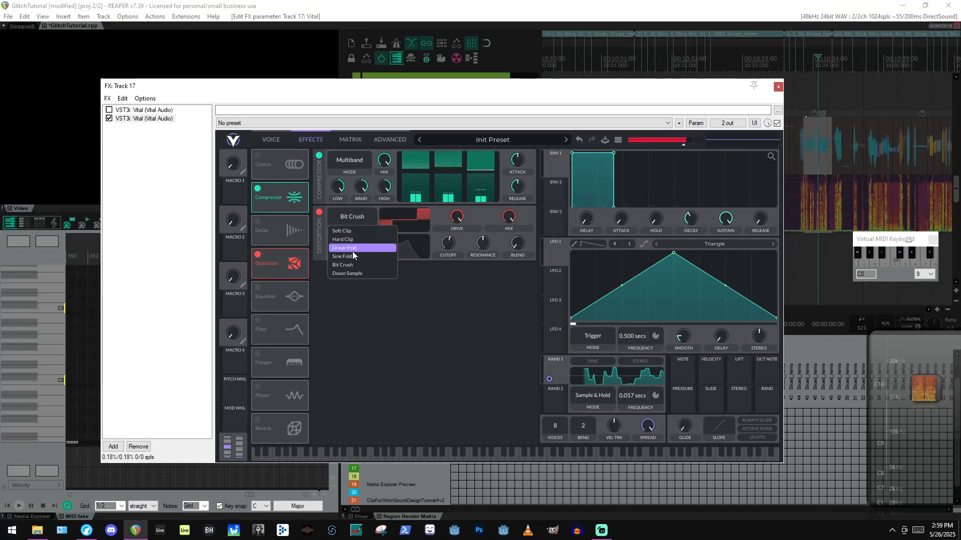
left_click(373, 274)
left_click_drag(457, 220, 403, 223)
key("f")
Enable the Chorus effect, adjust its depth, set its frequency to 64.00 secs, and raise its mix.
left_click(260, 163)
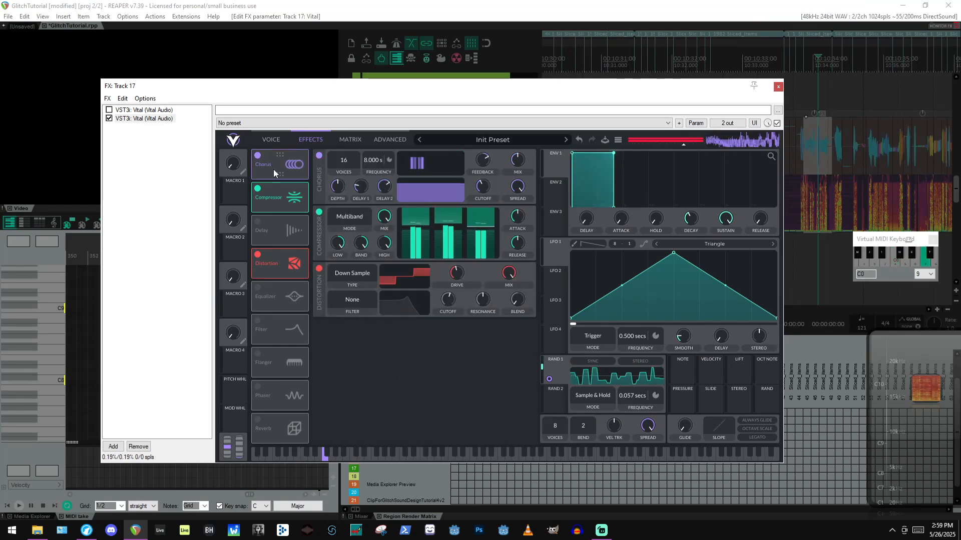
left_click_drag(335, 188, 344, 229)
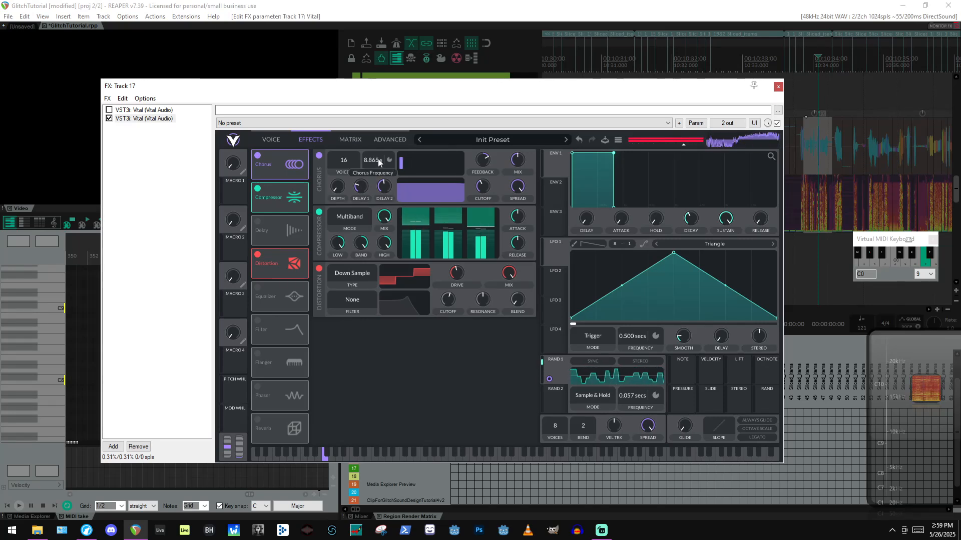
left_click_drag(377, 158, 389, 194)
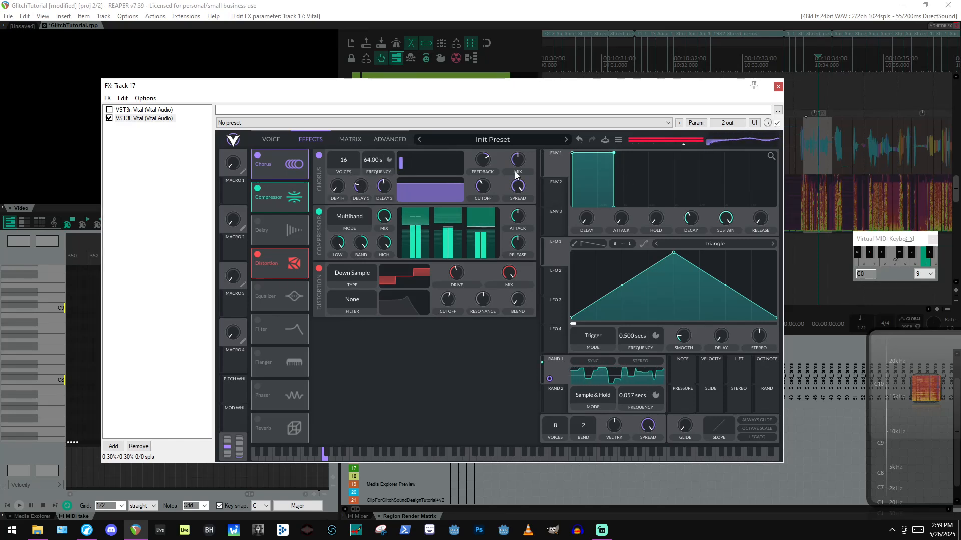
key("a")
left_click_drag(518, 154, 518, 172)
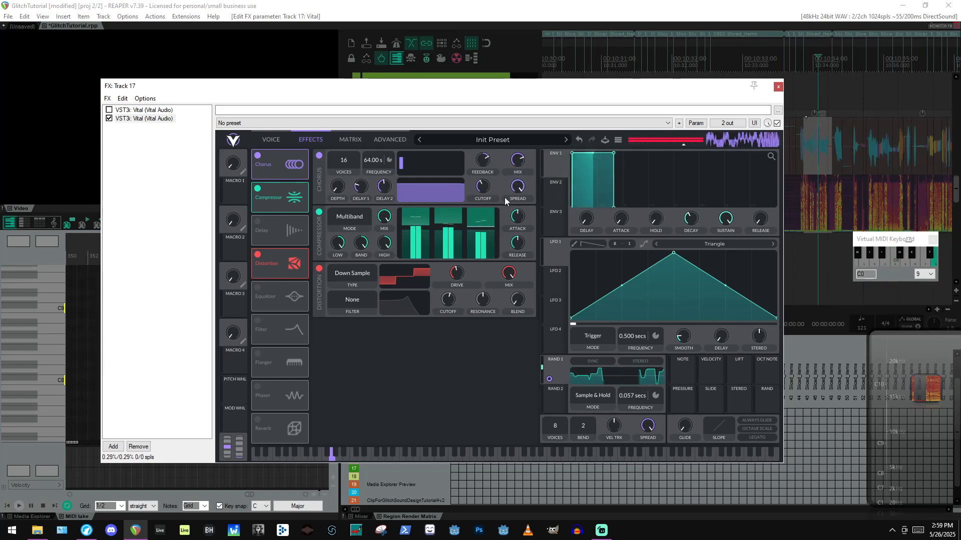
Bypass the Down Sample distortion and audition low notes through the chorus and compressor.
left_click(319, 270)
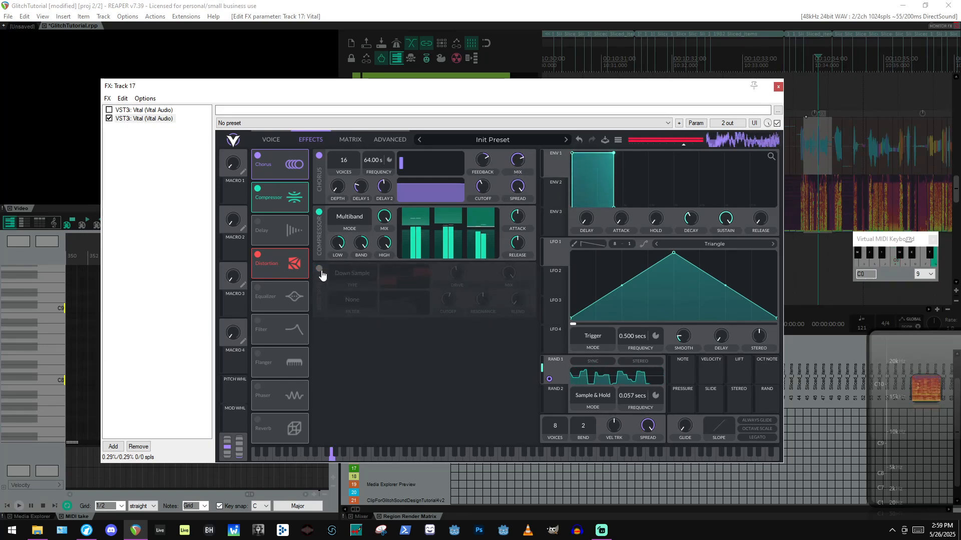
key("d")
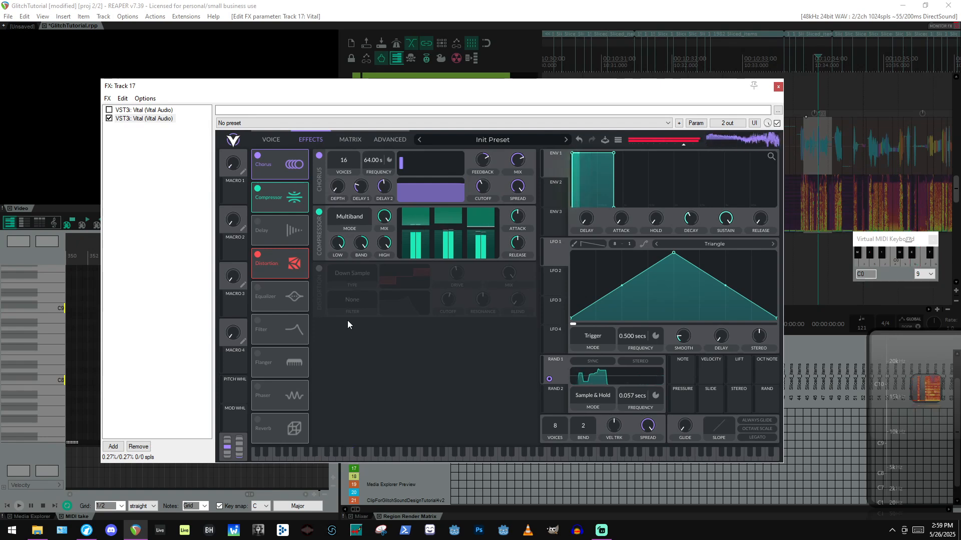
key("d")
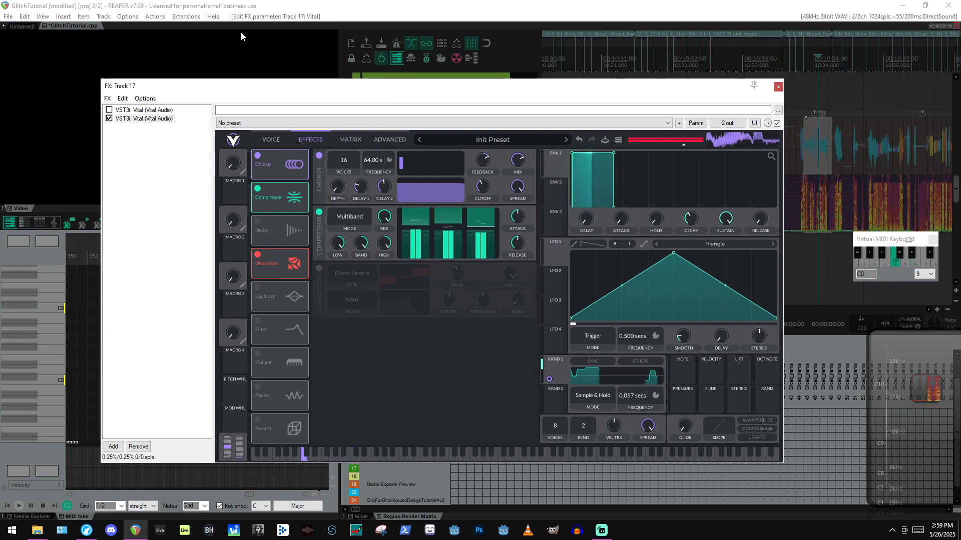
Audition low notes while trying more unison voices on oscillator 2.
left_click(283, 139)
key("s")
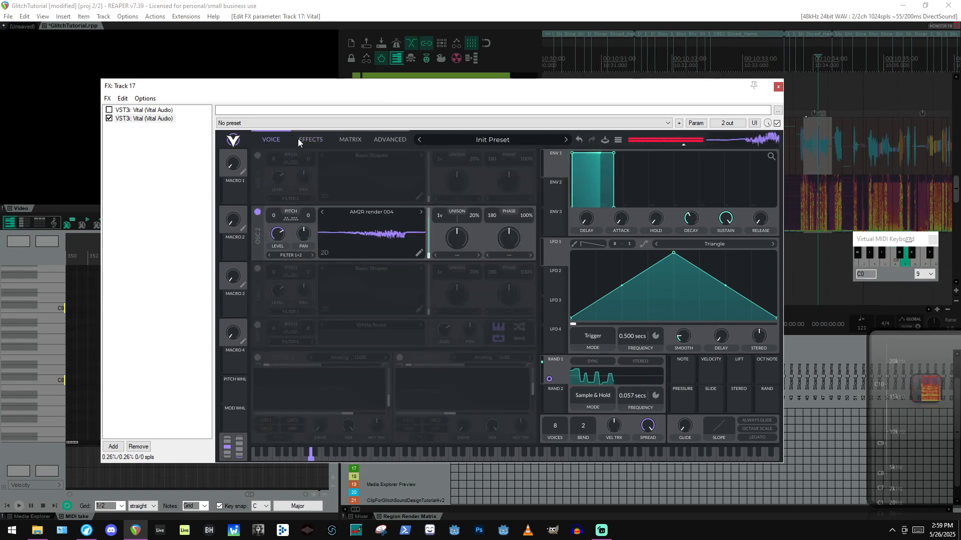
key("d")
key("d")
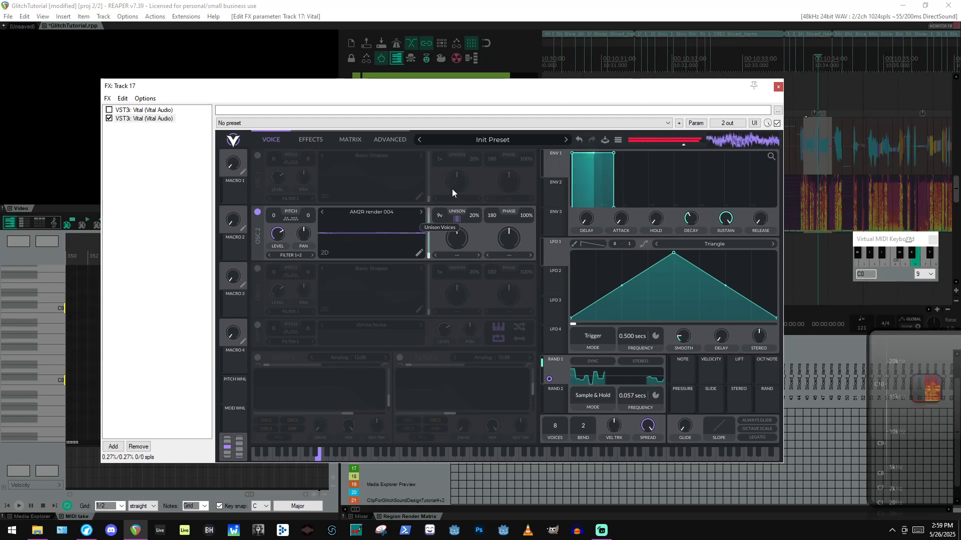
key("d")
key("d")
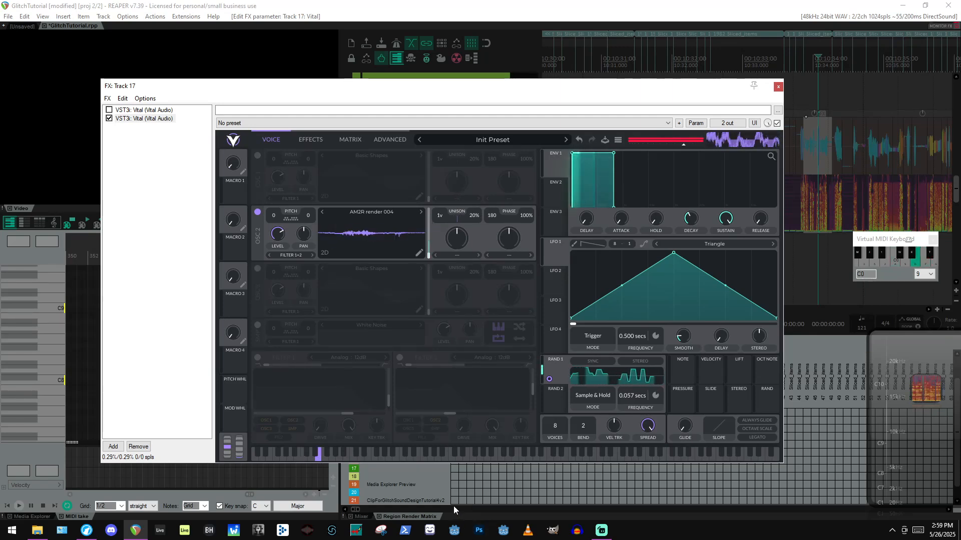
Undock the Region Render Matrix into a floating window.
left_click_drag(424, 494, 501, 421)
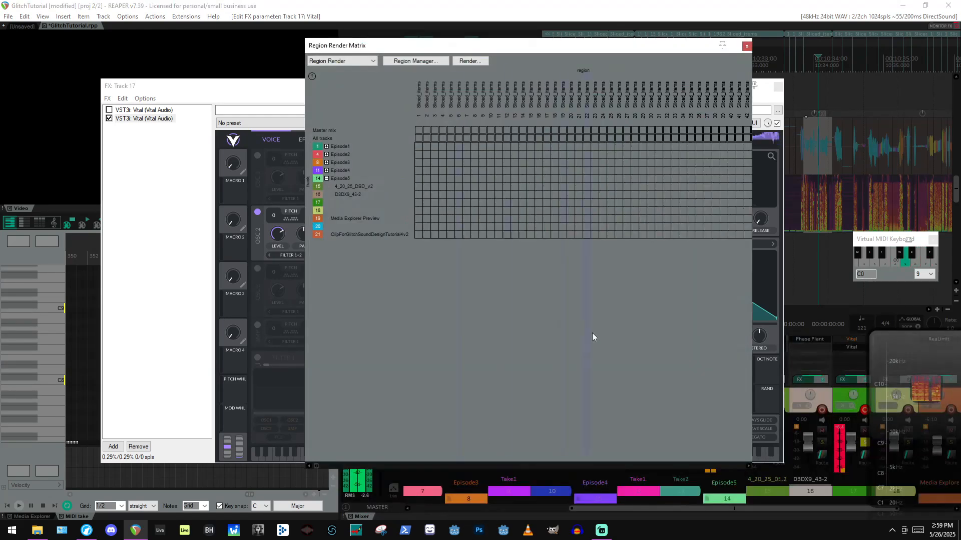
Close the floating Region Render Matrix and audition a note through the Vital instance.
left_click(747, 46)
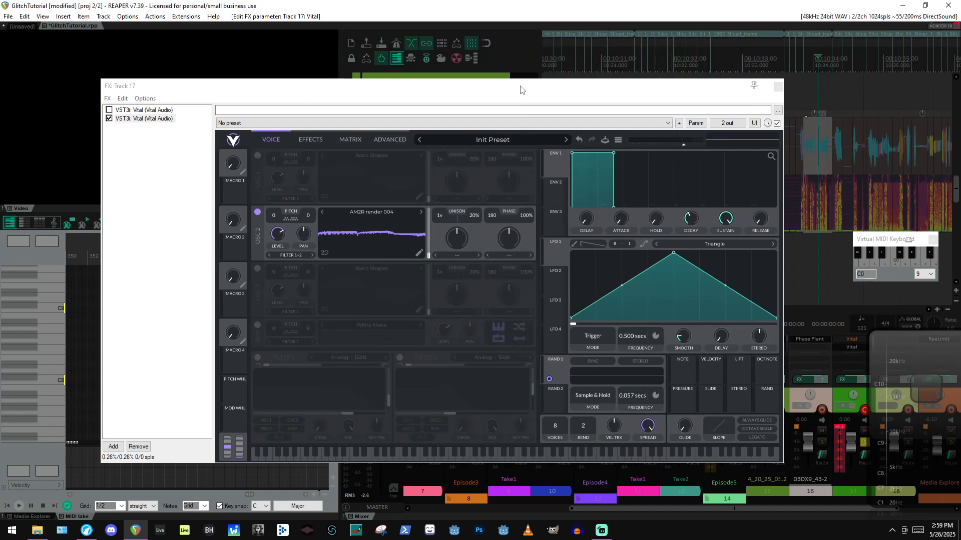
left_click_drag(522, 90, 519, 81)
key("d")
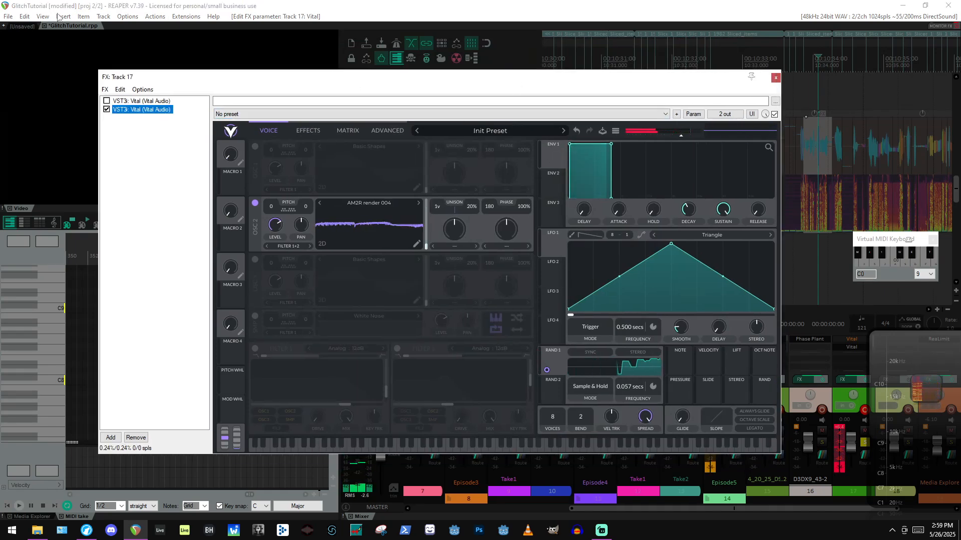
Reopen the Routing Matrix, switch it to Region Render and dock it in the Docker.
left_click(43, 16)
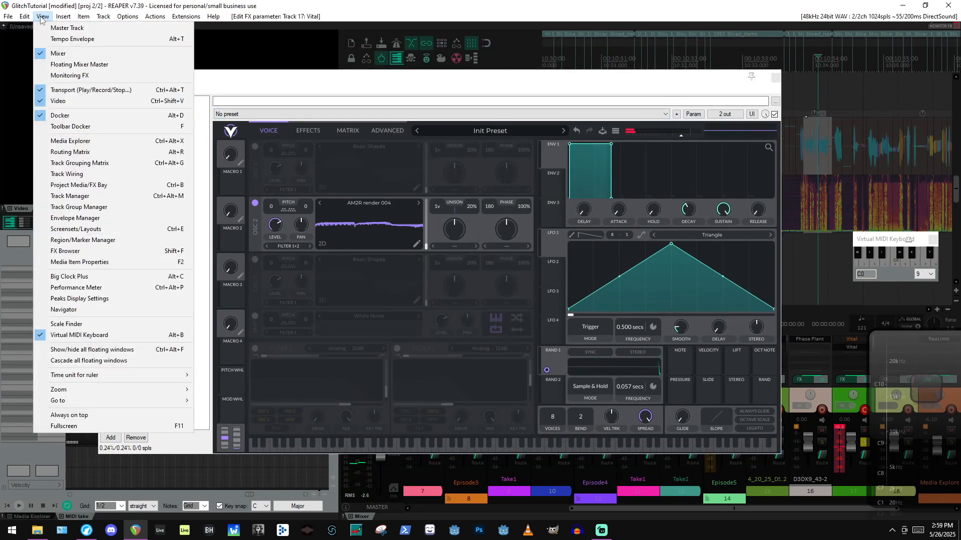
left_click(95, 152)
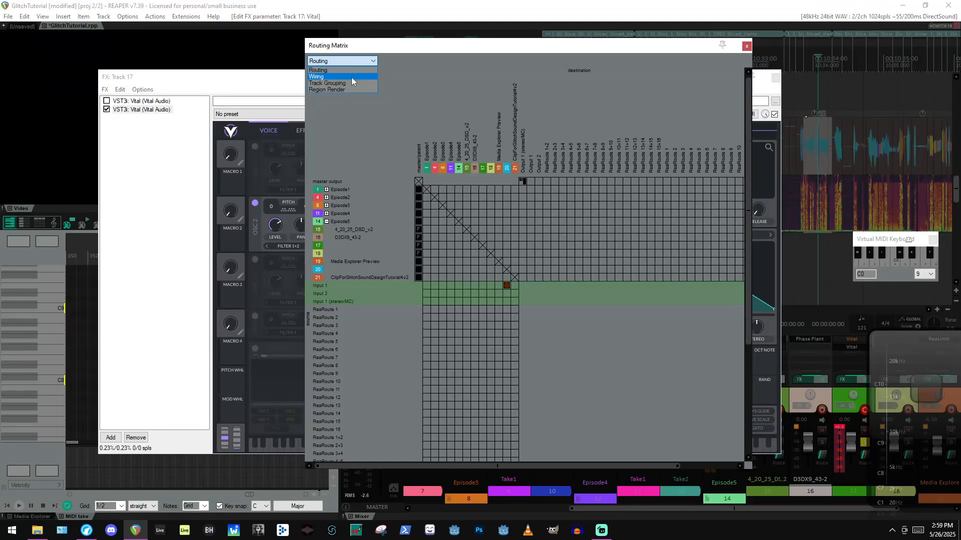
left_click(349, 89)
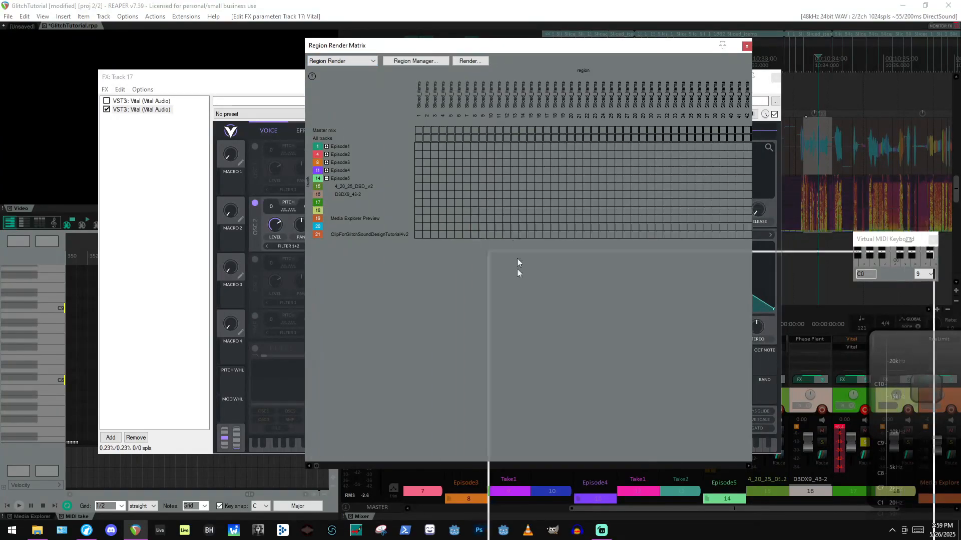
left_click_drag(336, 47, 307, 19)
right_click(308, 20)
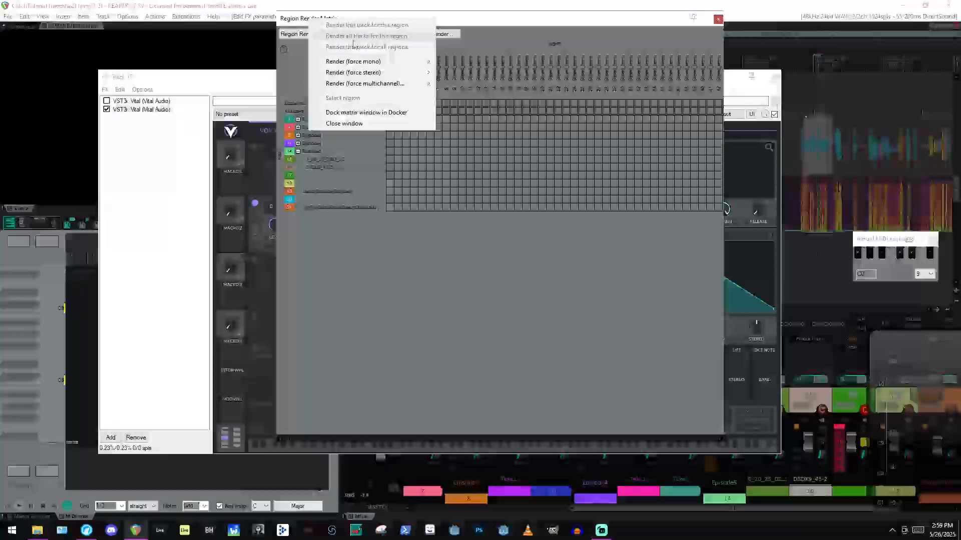
left_click(371, 113)
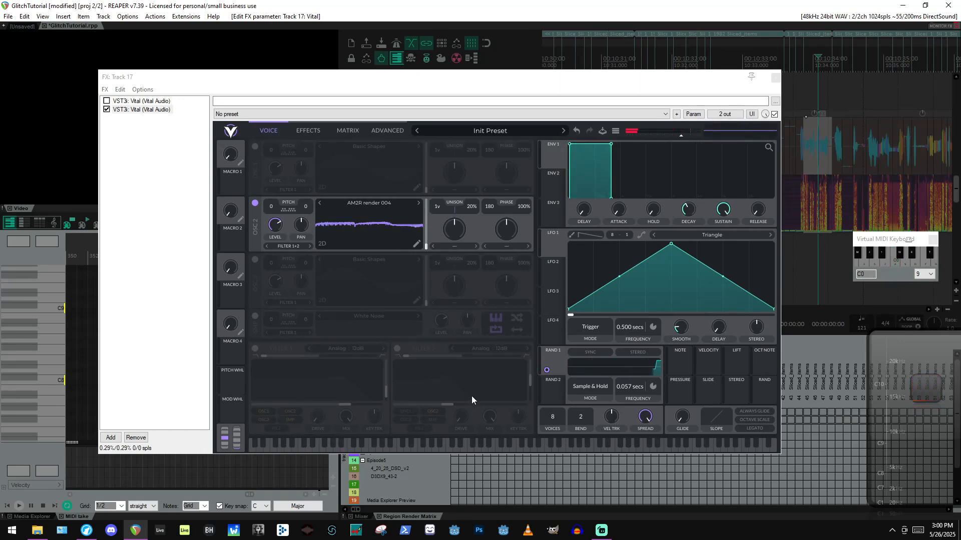
Clear the Vital FX window and virtual MIDI keyboard off the arrangement, and select a slice in the D3DX9_43-2 track's second cluster.
left_click(775, 77)
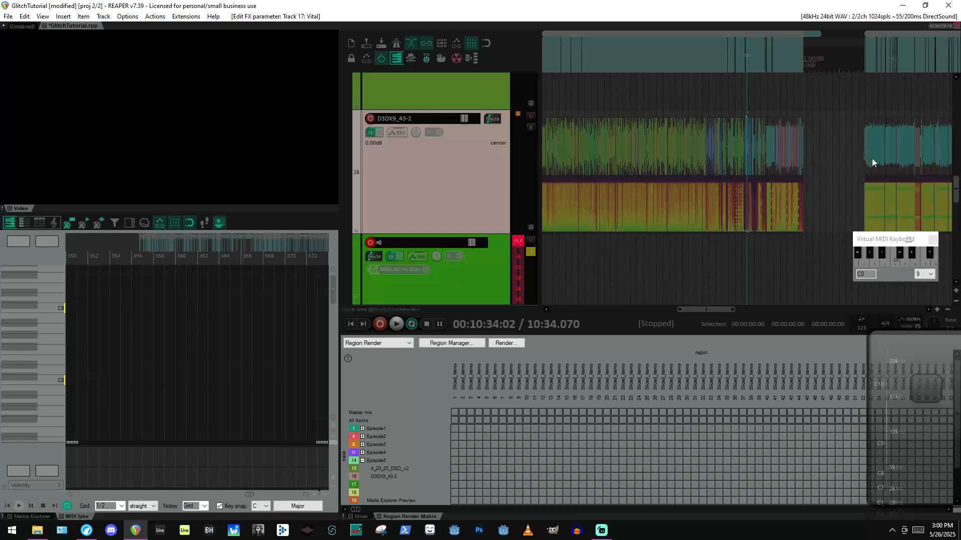
left_click(872, 158)
scroll(899, 202, "up", 15)
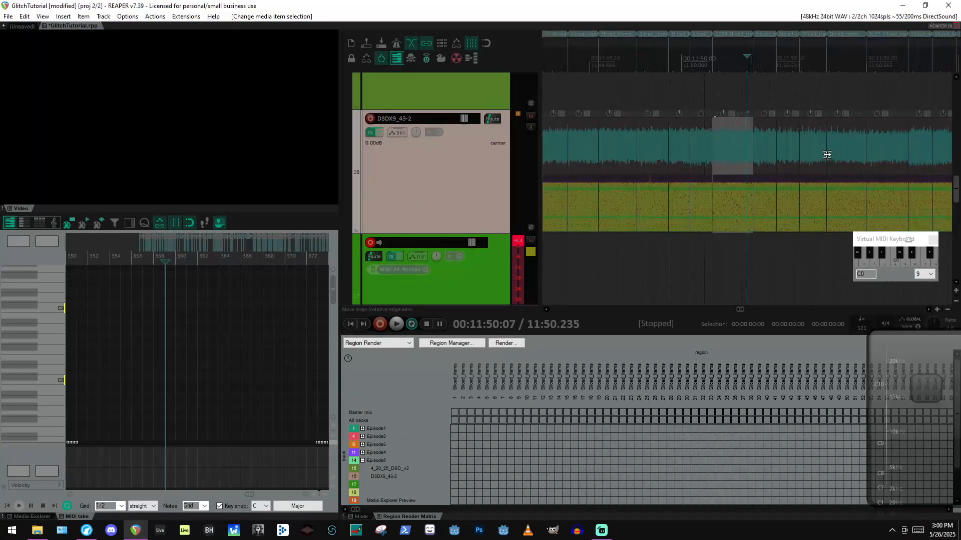
left_click_drag(892, 242, 296, 258)
scroll(737, 162, "down", 10)
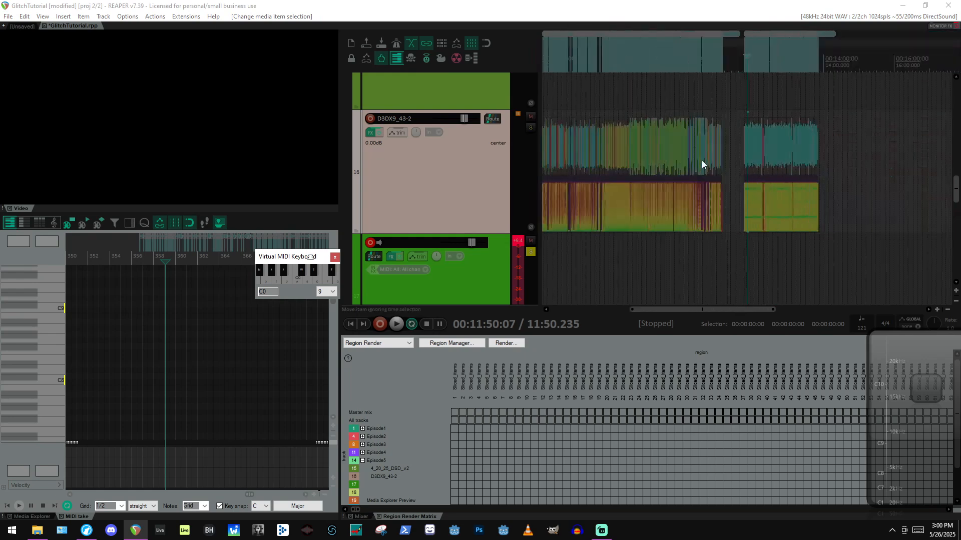
scroll(627, 159, "down", 2)
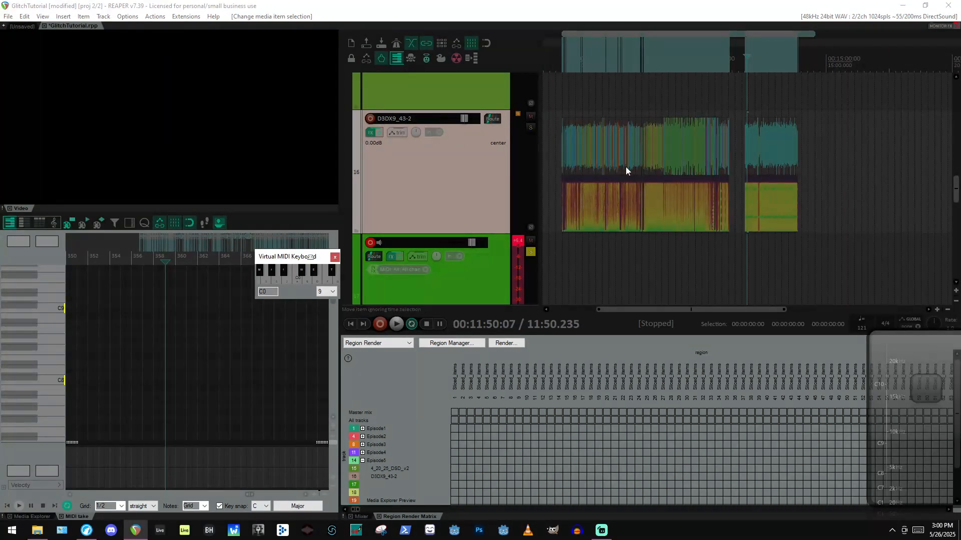
scroll(636, 161, "up", 3)
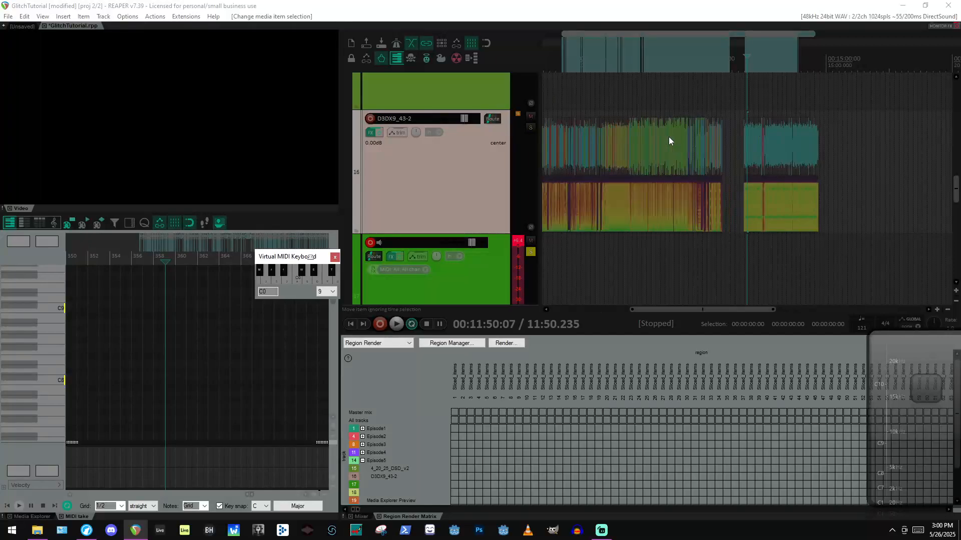
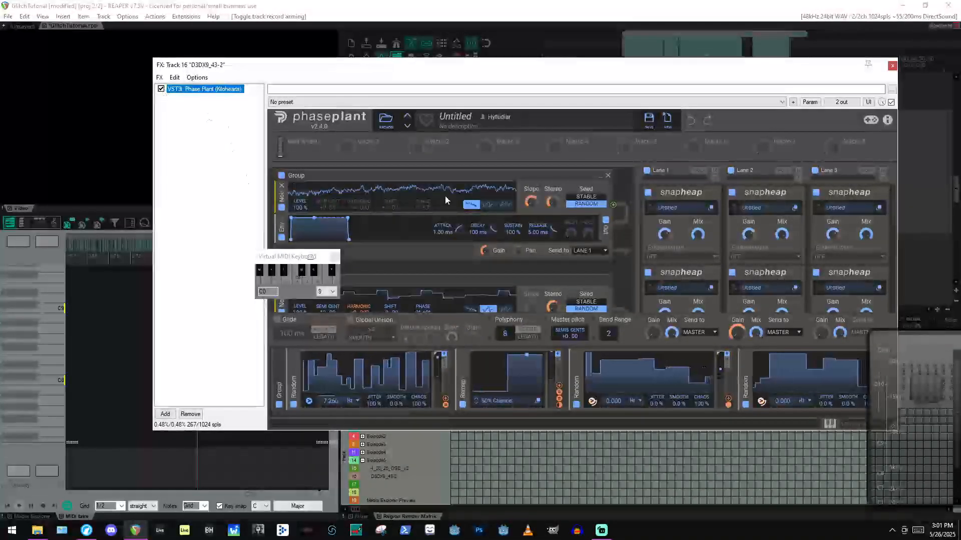
Examine the noise generator groups in the D3DX9_43-2 track's Phase Plant patch, and close the FX window.
scroll(449, 204, "down", 5)
scroll(453, 202, "up", 2)
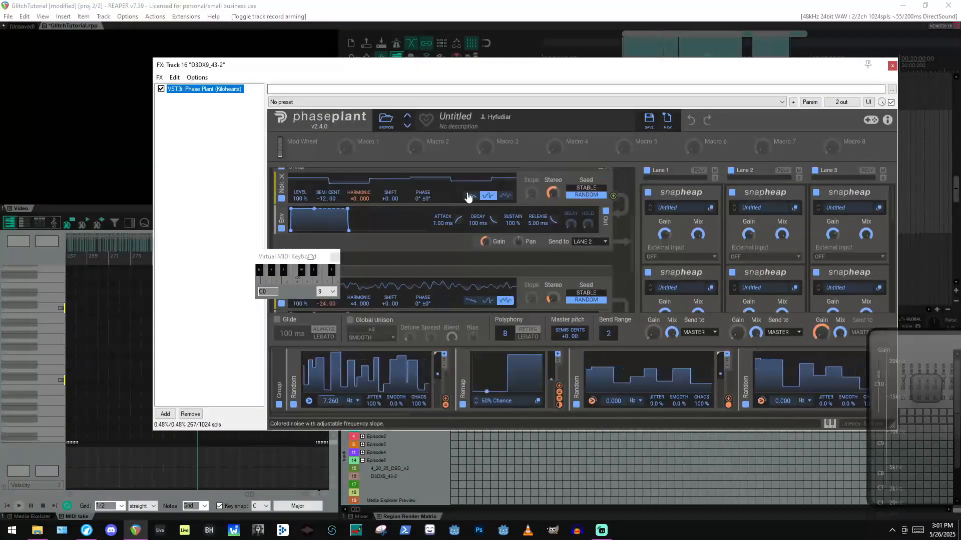
scroll(476, 194, "up", 2)
left_click(893, 66)
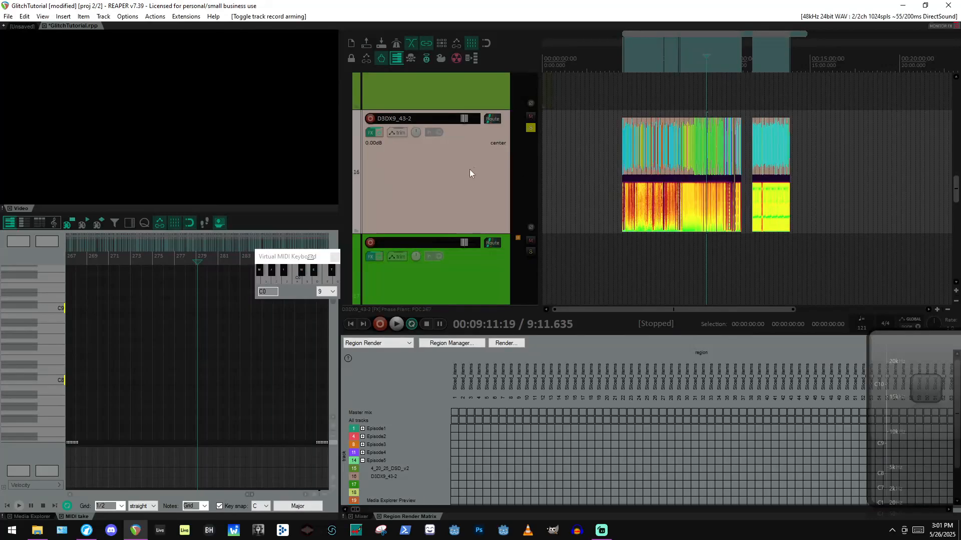
Open the plug-in browser for the D3DX9_43-2 track's FX chain and search for "spectral gate".
scroll(455, 172, "up", 2)
left_click(370, 257)
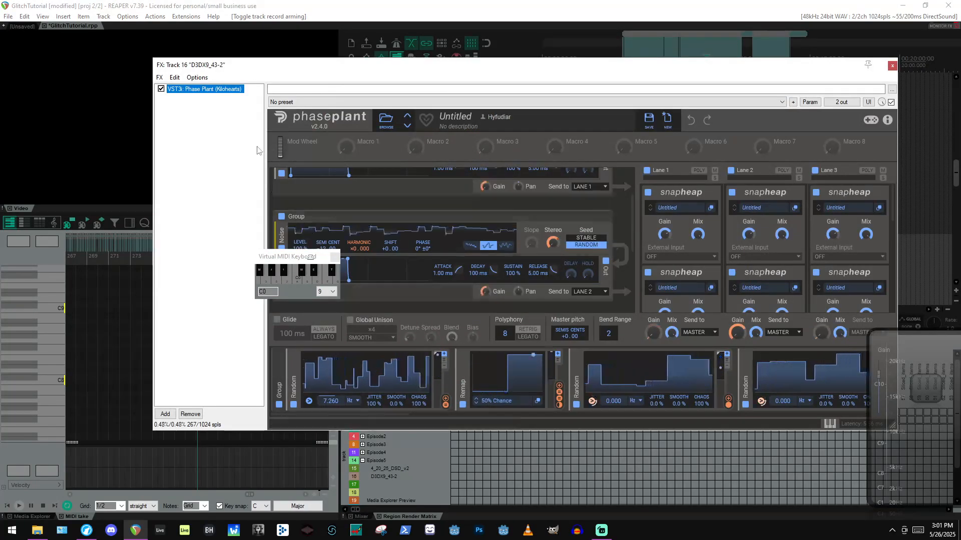
double_click(193, 157)
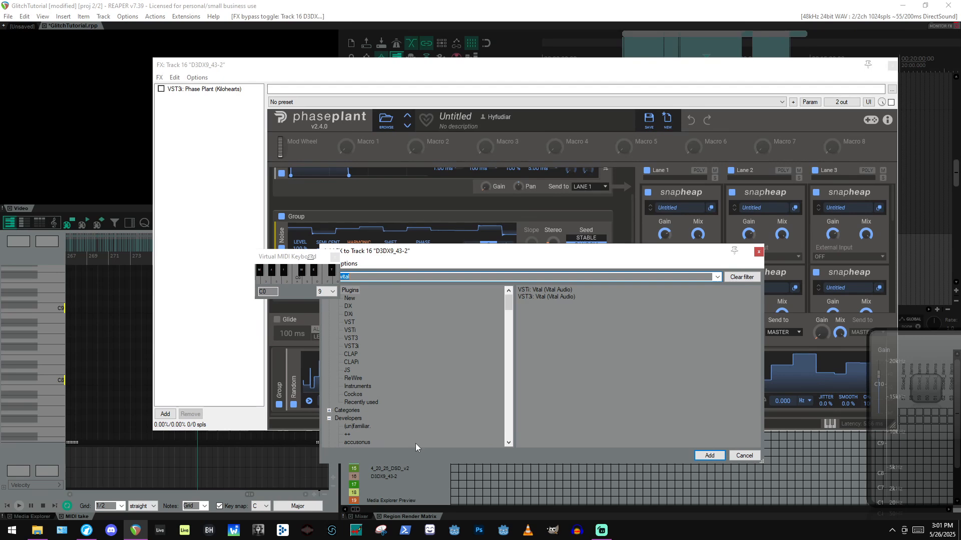
left_click_drag(542, 257, 616, 116)
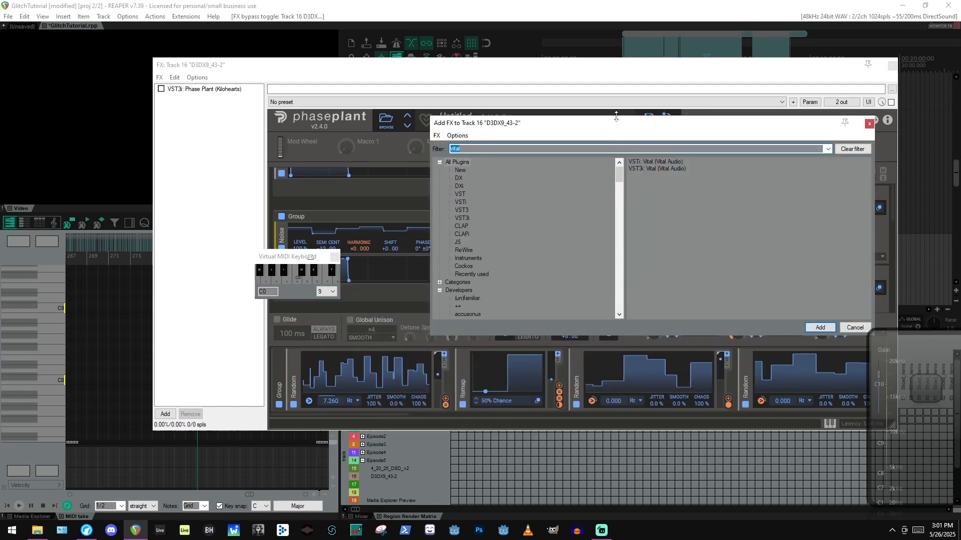
double_click(544, 147)
right_click(544, 147)
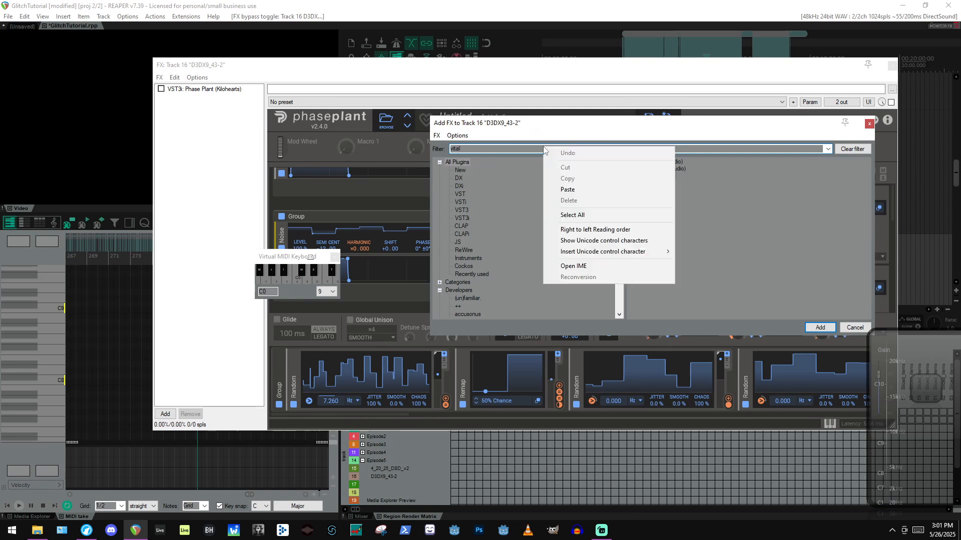
left_click(512, 149)
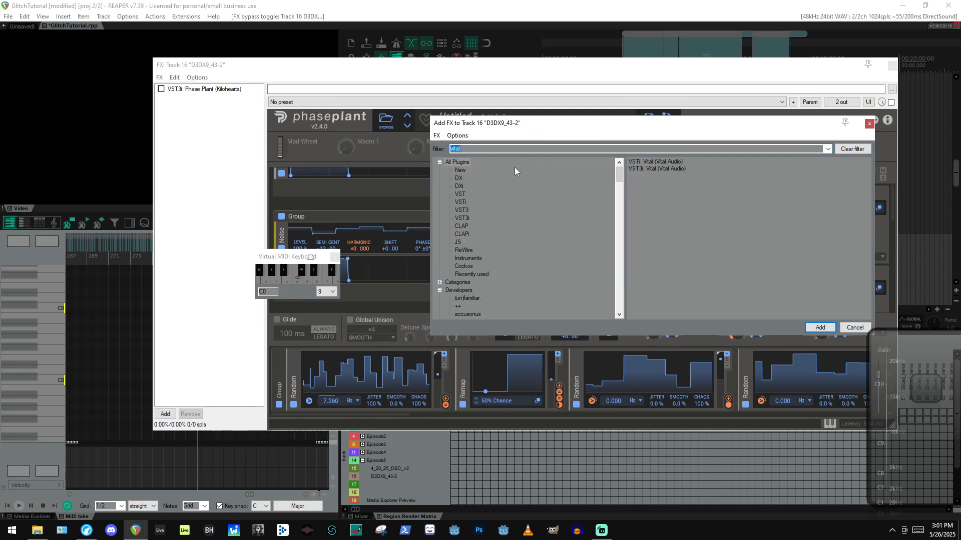
type("spectral gate")
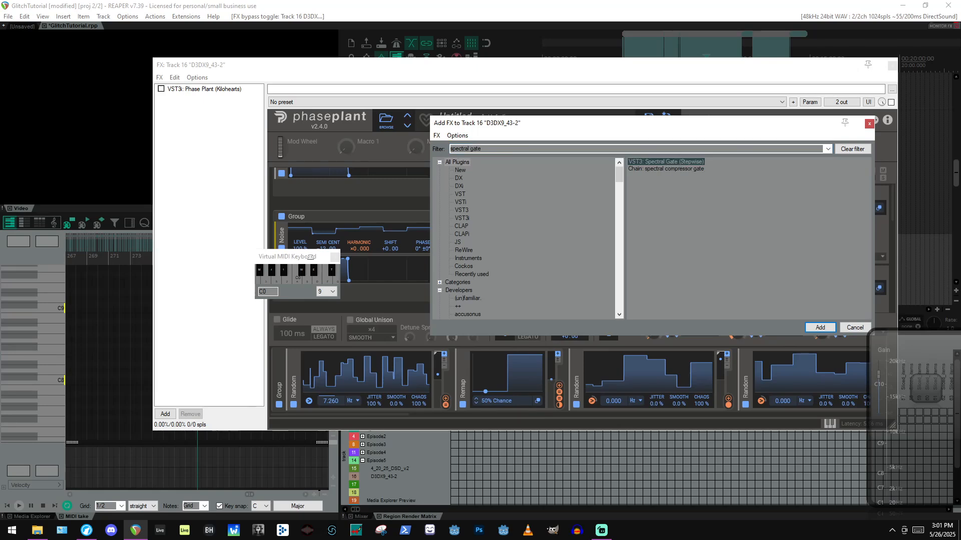
Search the plug-ins for "maim" and add VST3: Maim (Wildergarden) to the D3DX9_43-2 track.
left_click(515, 152)
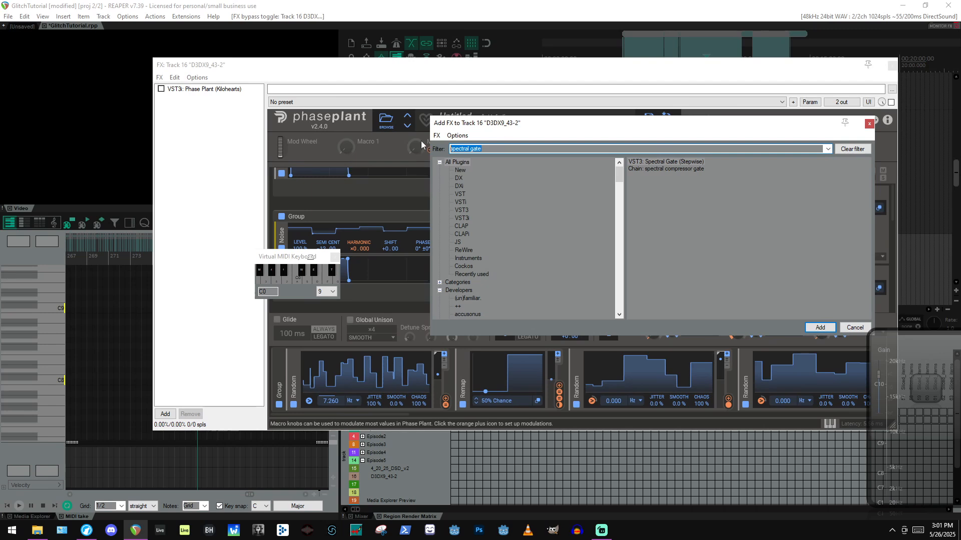
type("maim")
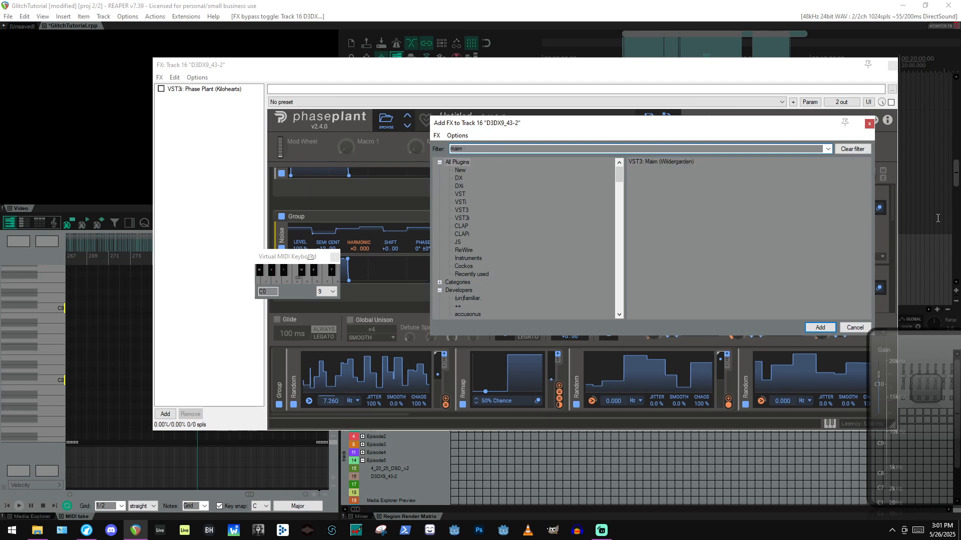
double_click(671, 161)
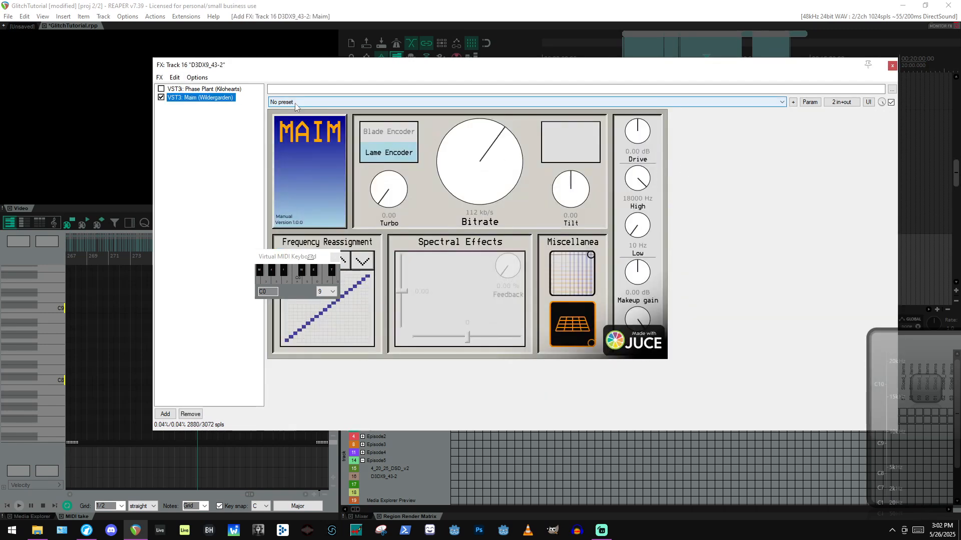
Move the virtual MIDI keyboard and the Maim FX window clear of the track's audio slices.
left_click_drag(379, 75, 417, 79)
left_click_drag(36, 45, 36, 45)
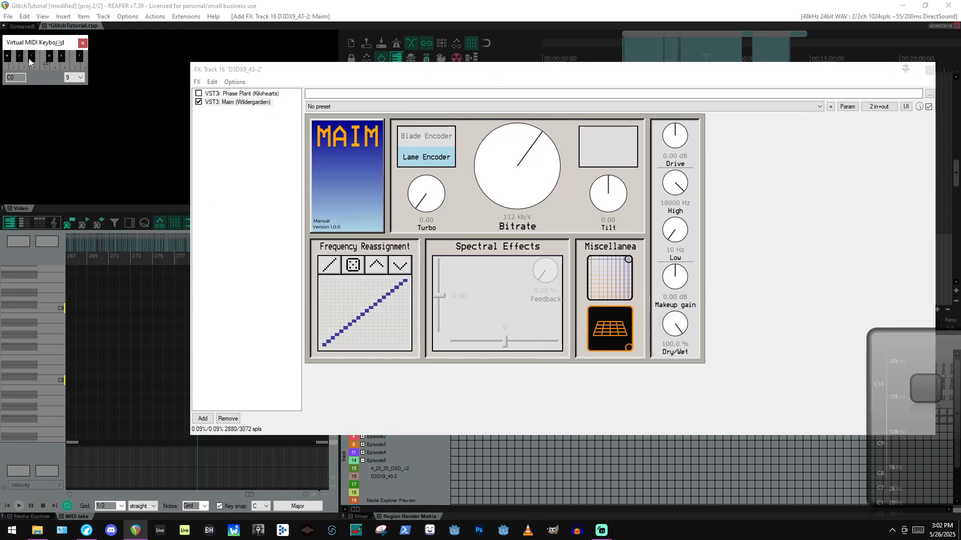
left_click(333, 82)
left_click_drag(333, 83, 219, 112)
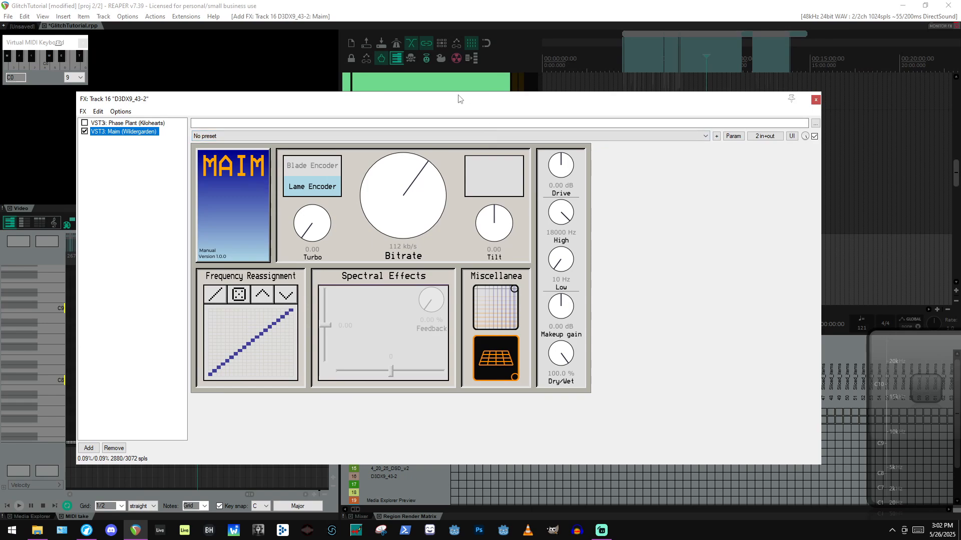
left_click_drag(457, 96, 723, 341)
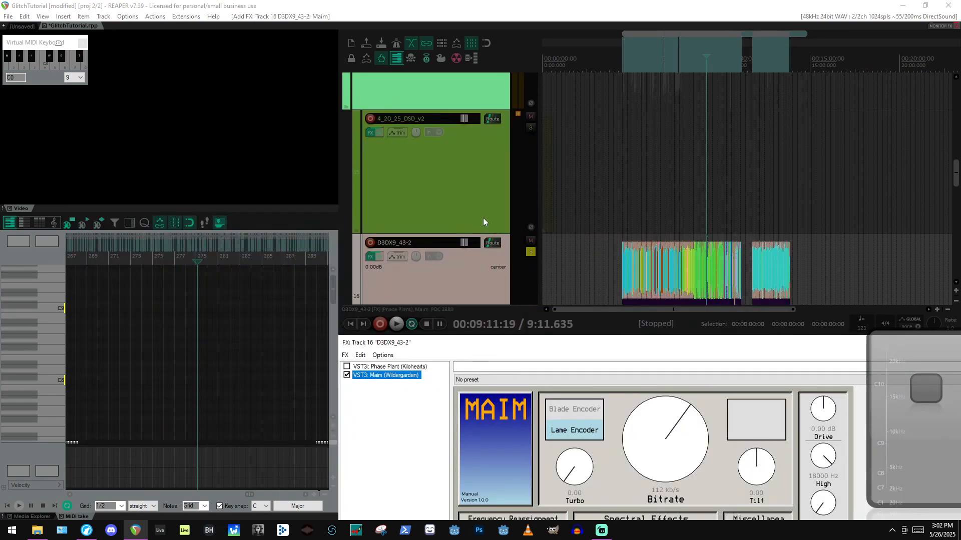
Select a slice at the start of the first cluster on the D3DX9_43-2 track.
scroll(503, 239, "down", 1)
scroll(561, 222, "down", 1)
left_click(602, 206)
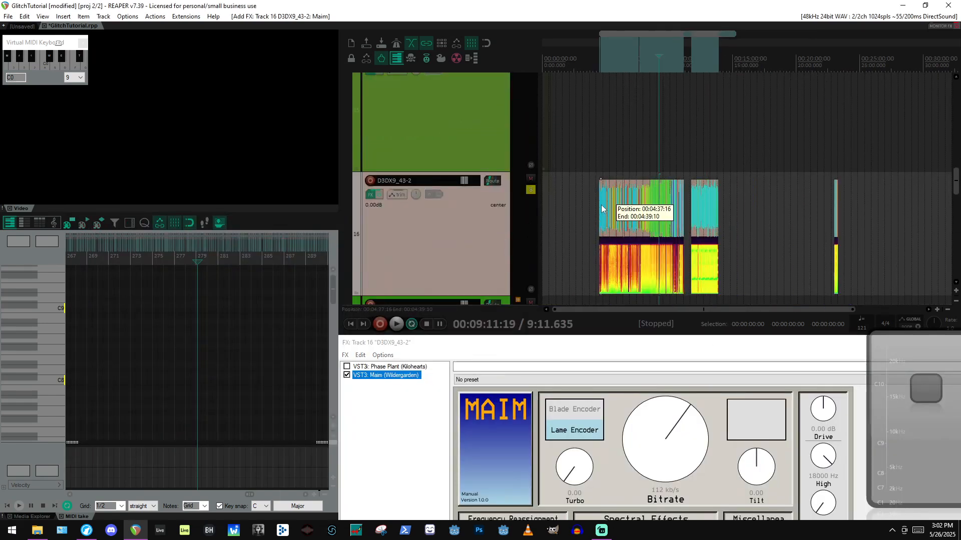
scroll(720, 212, "up", 10)
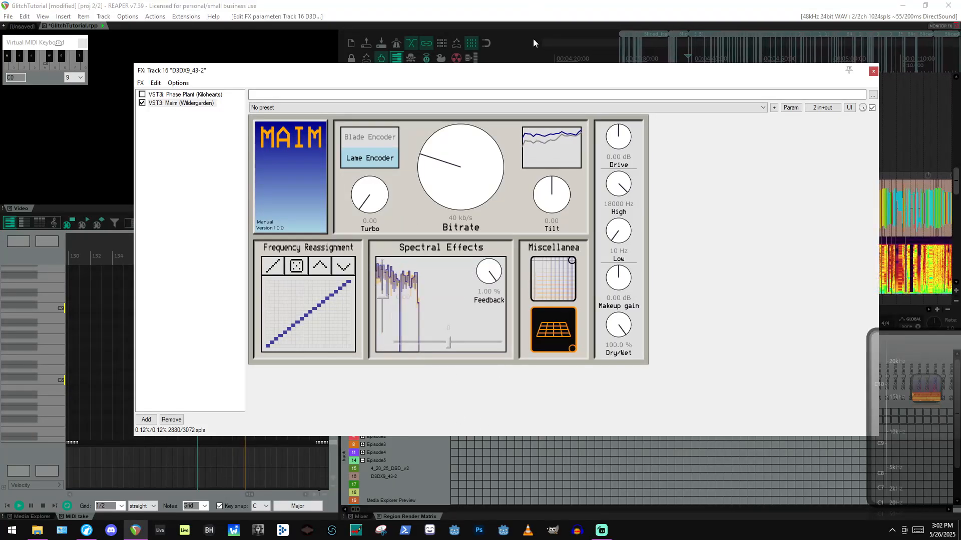
During playback, set Maim's upper Miscellanea pad to its lower-right corner and try various lower pad positions, ending at the left centre.
left_click(551, 281)
left_click_drag(551, 286, 521, 306)
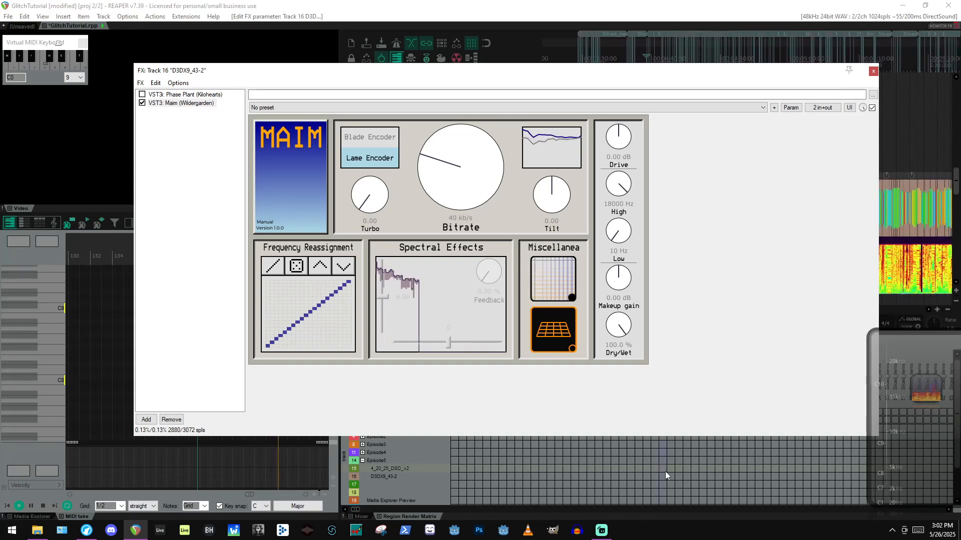
left_click_drag(562, 337, 547, 303)
left_click_drag(546, 315, 595, 325)
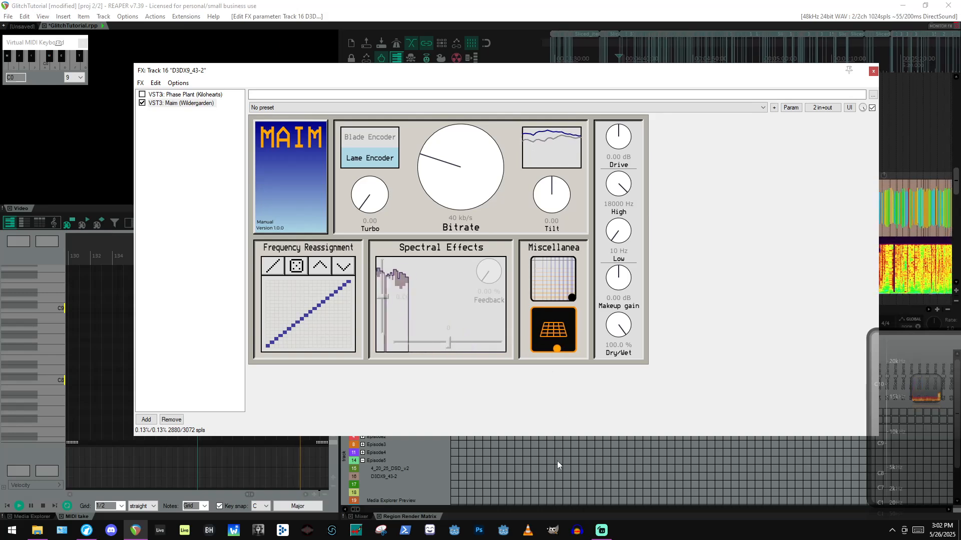
left_click_drag(557, 461, 661, 325)
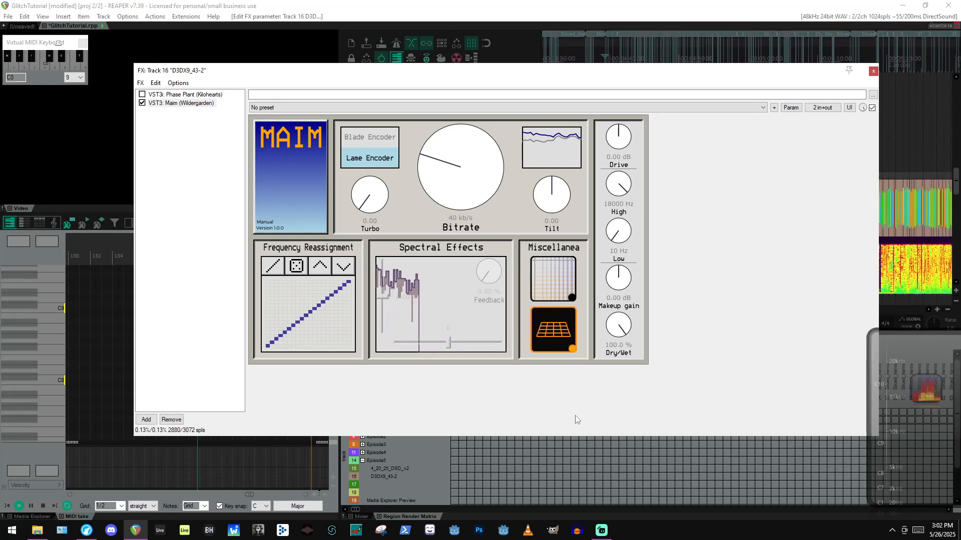
left_click_drag(575, 420, 420, 400)
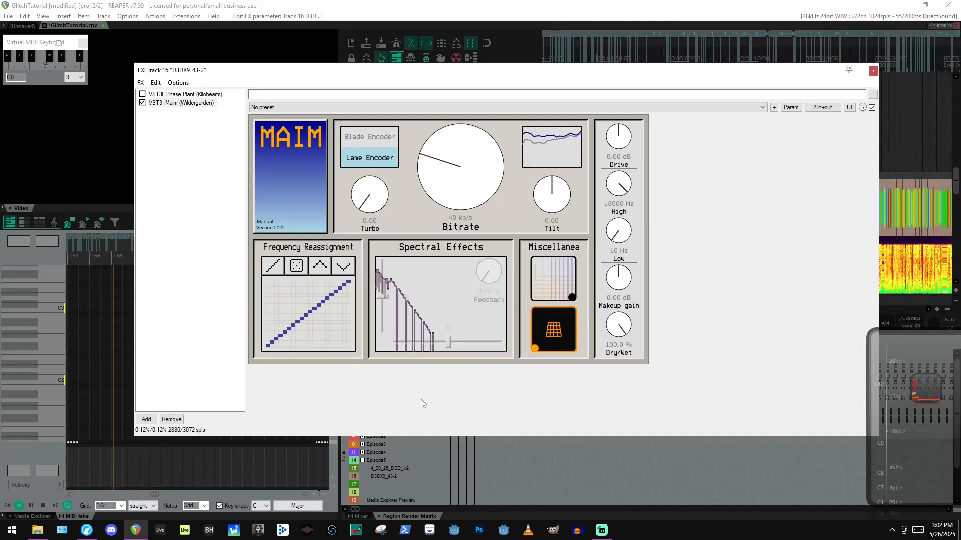
left_click_drag(542, 199, 552, 363)
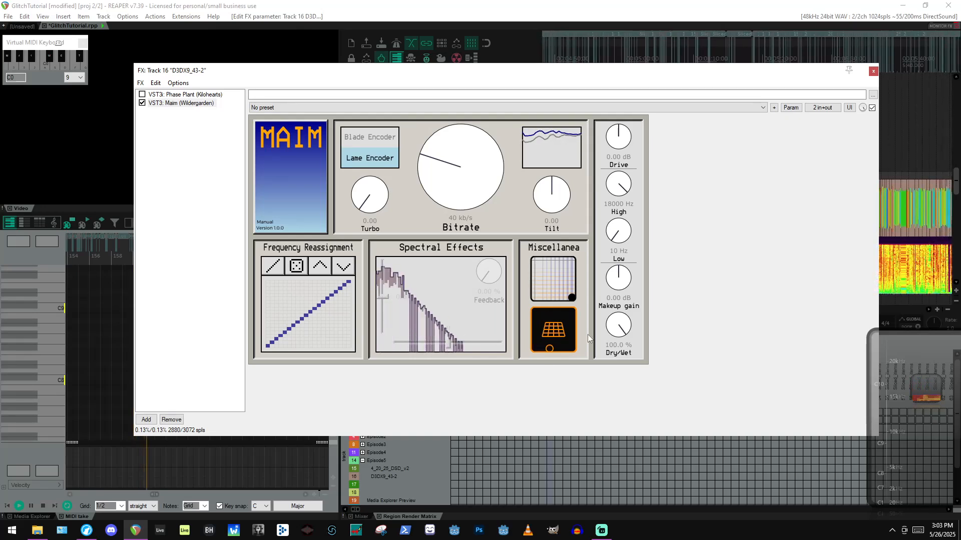
left_click_drag(557, 349, 538, 331)
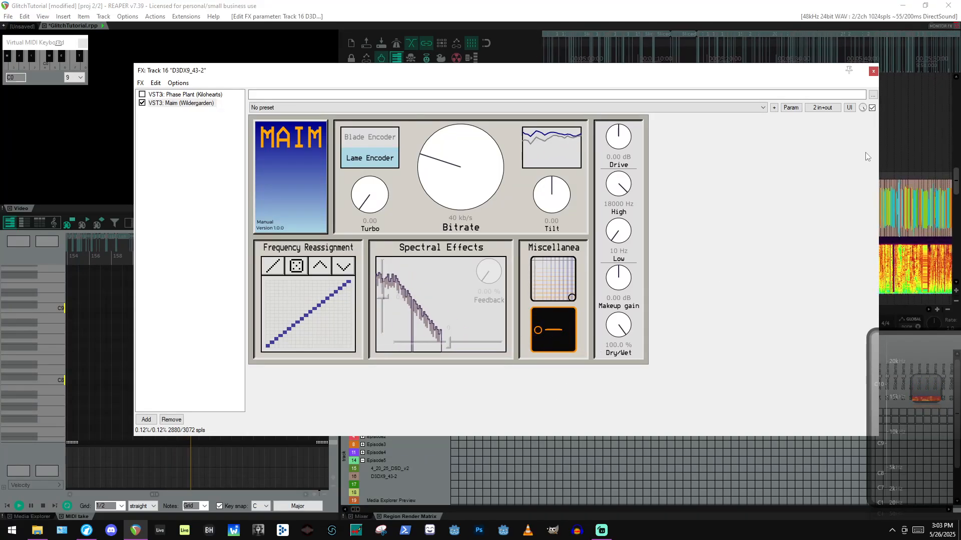
Show the track envelope for Maim's last-touched MDCT band step parameter.
left_click(789, 107)
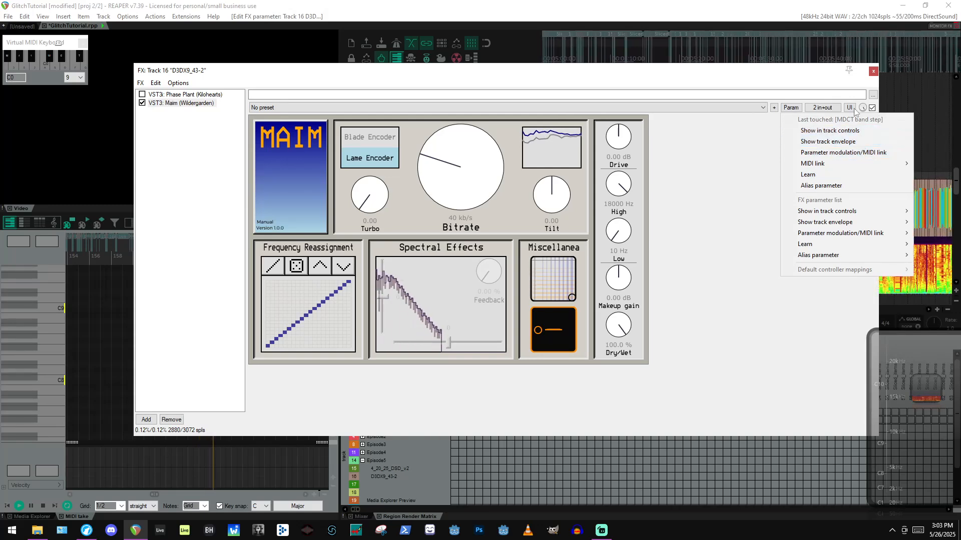
left_click(827, 141)
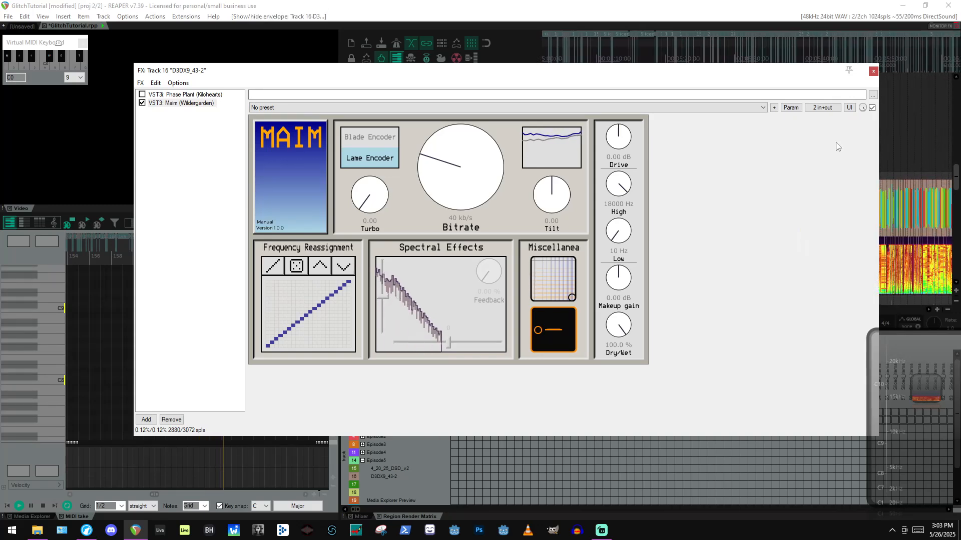
Adjust Maim's Miscellanea pads until MDCT window increment is the last-touched parameter and show its track envelope.
left_click(791, 108)
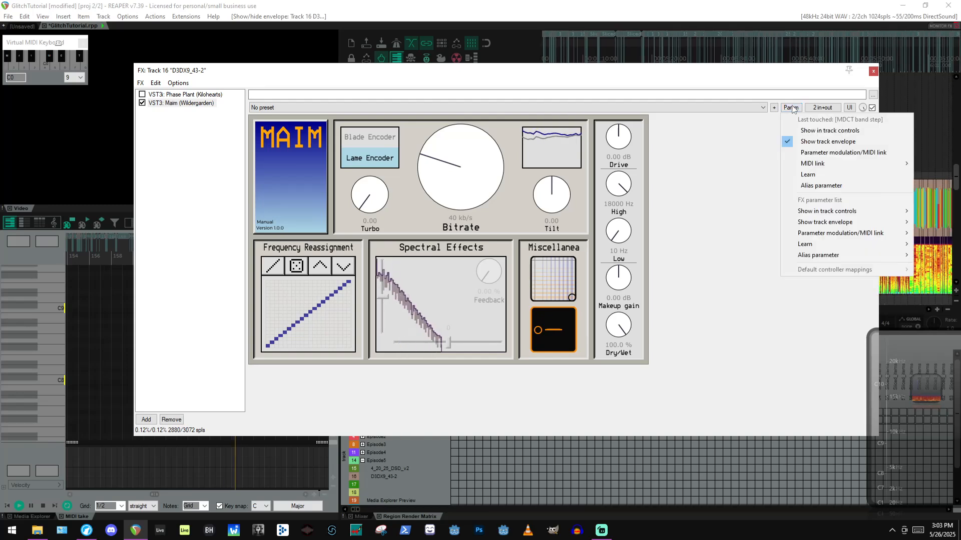
left_click_drag(538, 330, 539, 321)
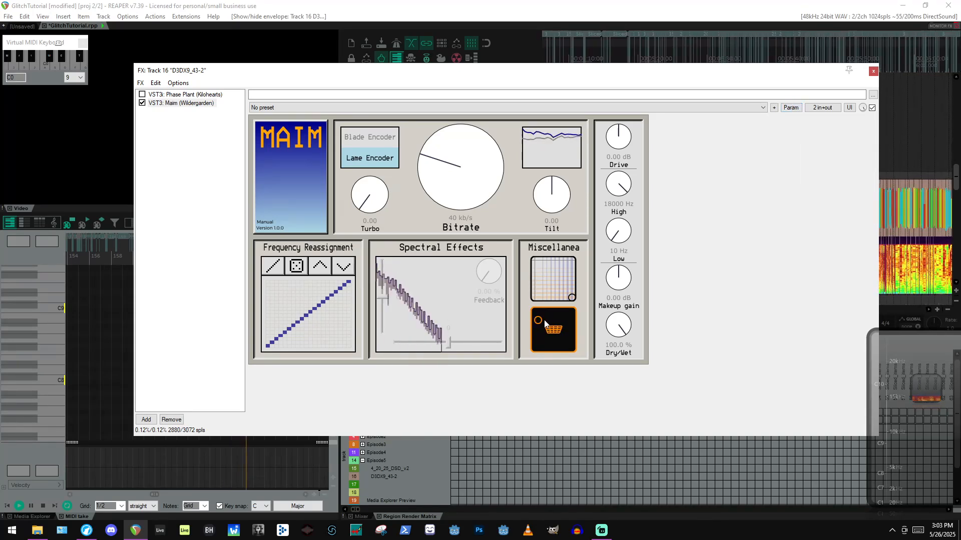
left_click(790, 108)
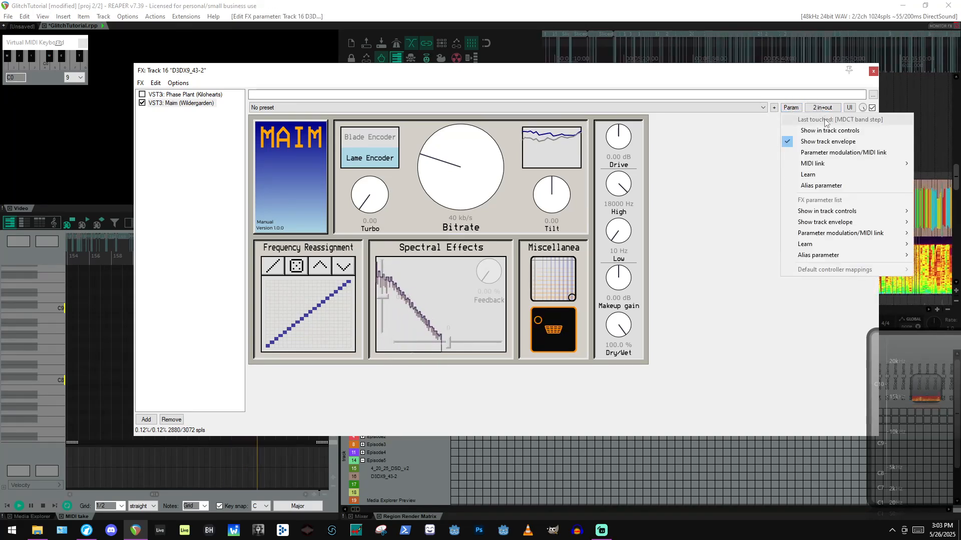
left_click(685, 238)
left_click_drag(538, 321, 538, 335)
left_click(791, 107)
left_click(791, 107)
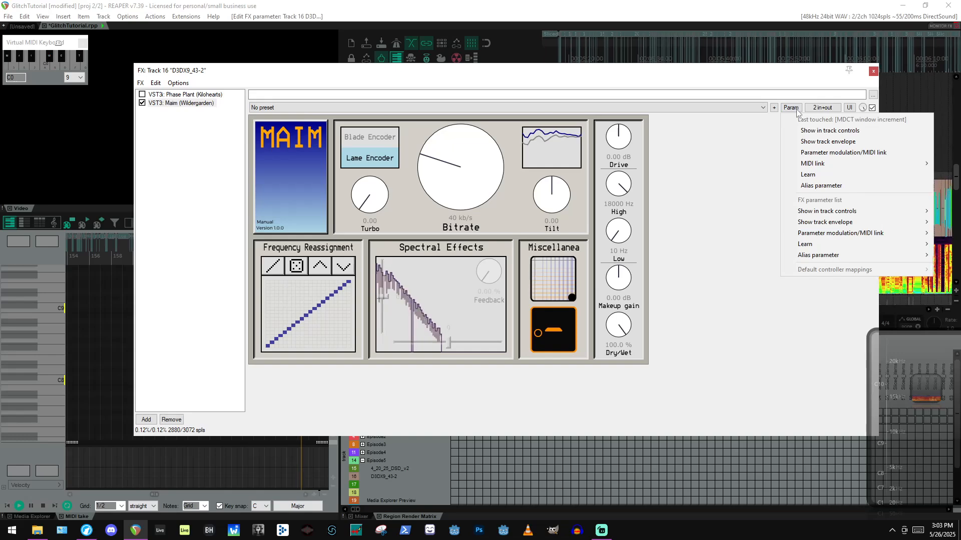
left_click(843, 143)
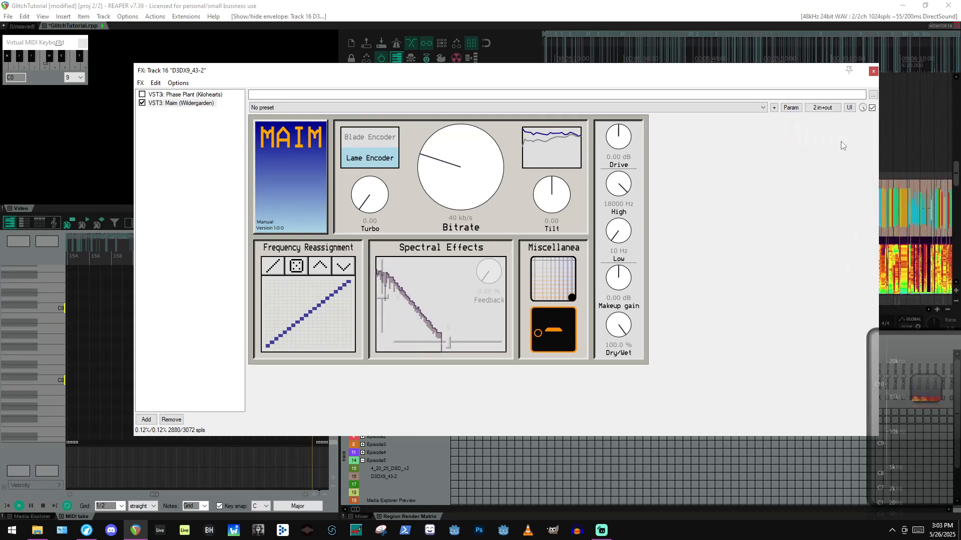
Close the D3DX9_43-2 track's FX window and stop playback.
left_click(873, 72)
scroll(849, 116, "down", 7)
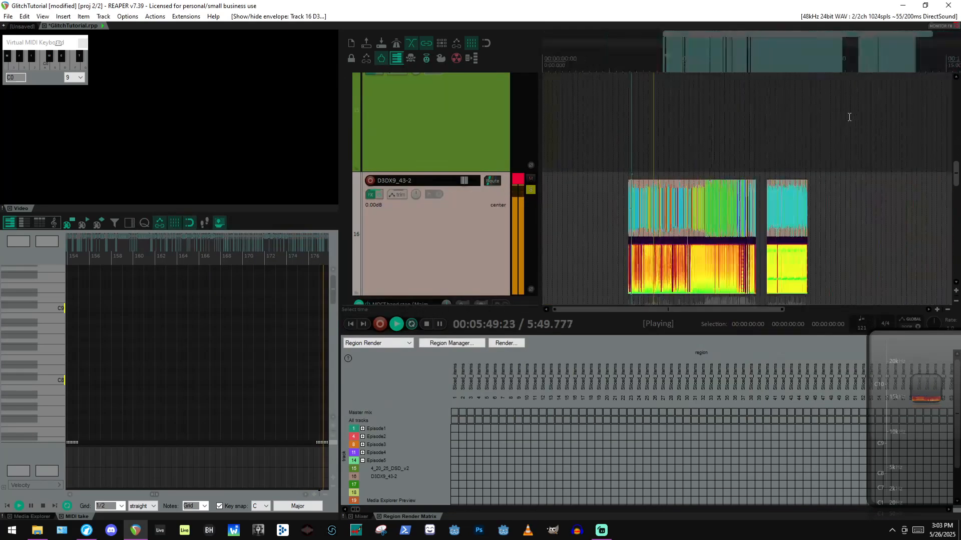
scroll(849, 116, "down", 2)
scroll(448, 171, "down", 5)
key("space")
Draw an automation item on the MDCT band step envelope spanning the first two slice clusters, and view its properties without changing them.
scroll(487, 139, "up", 6)
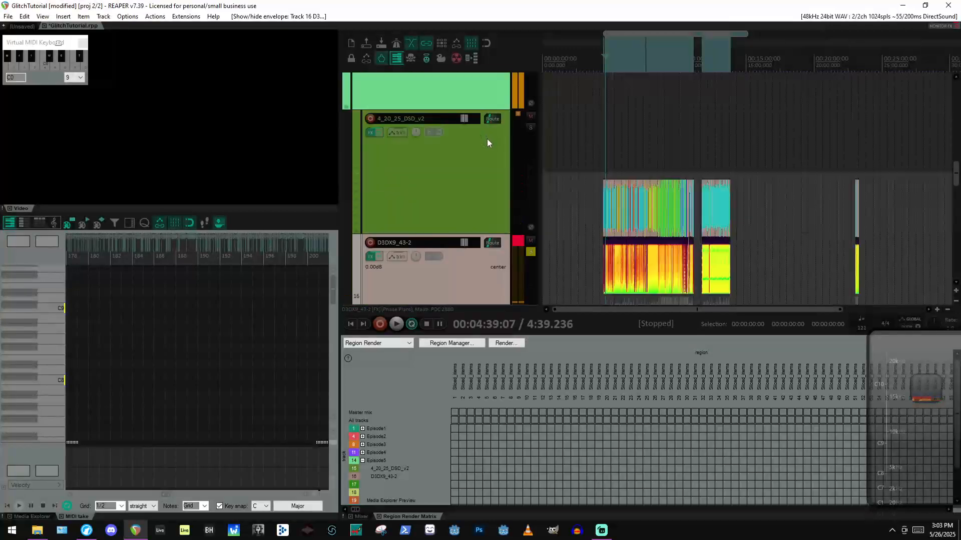
scroll(487, 143, "down", 3)
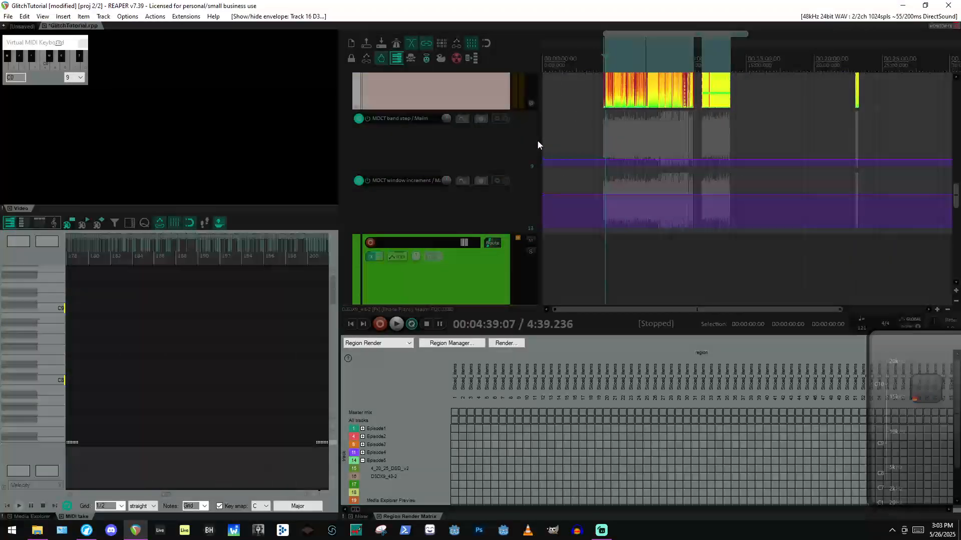
left_click(618, 165)
scroll(618, 165, "up", 4)
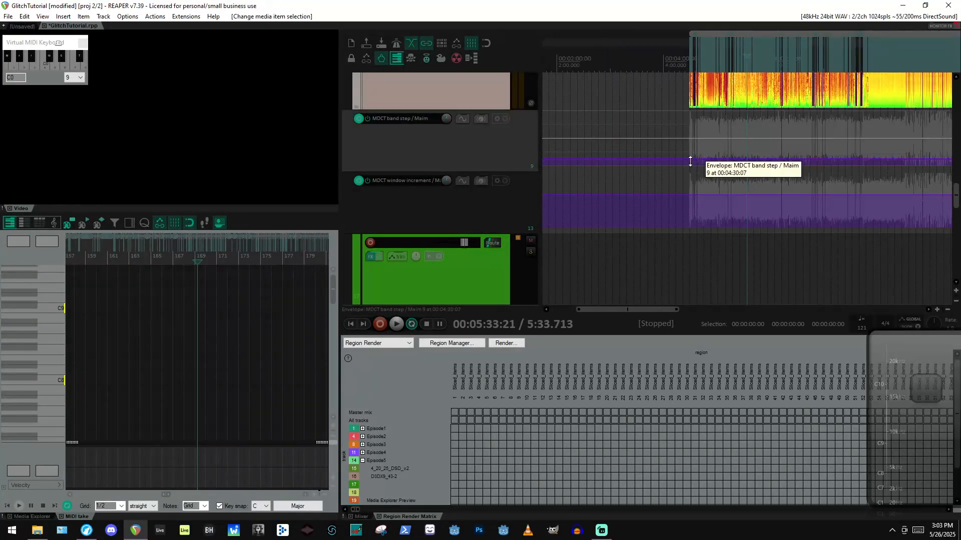
scroll(689, 171, "down", 3)
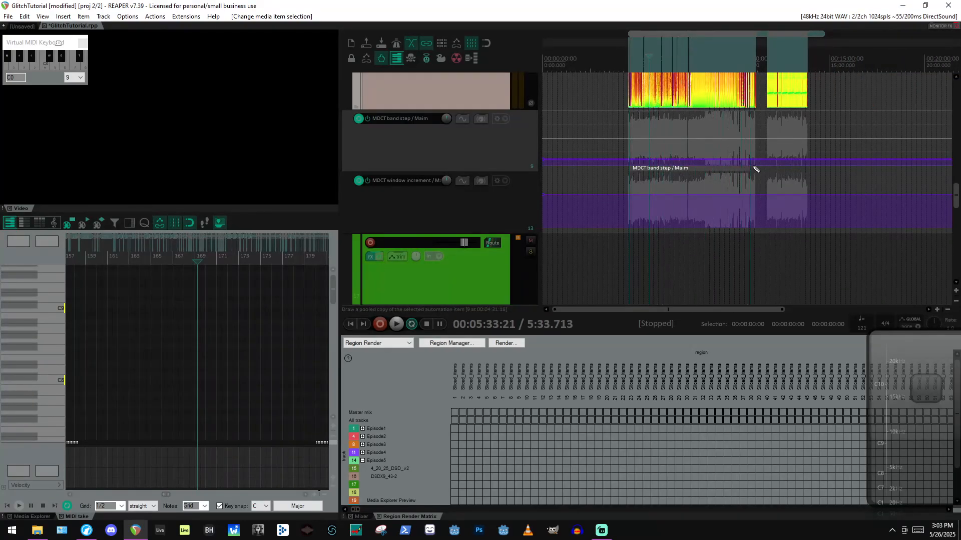
left_click(639, 168)
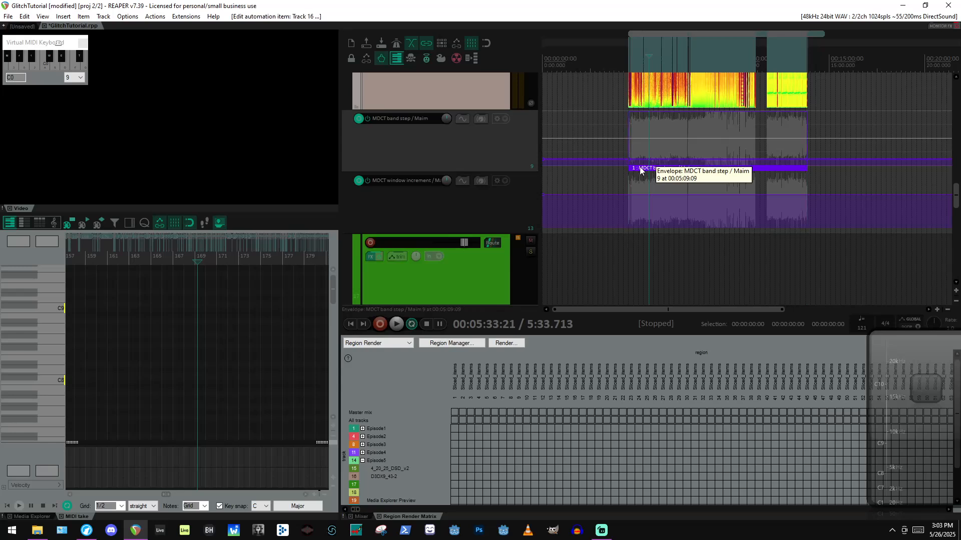
double_click(635, 169)
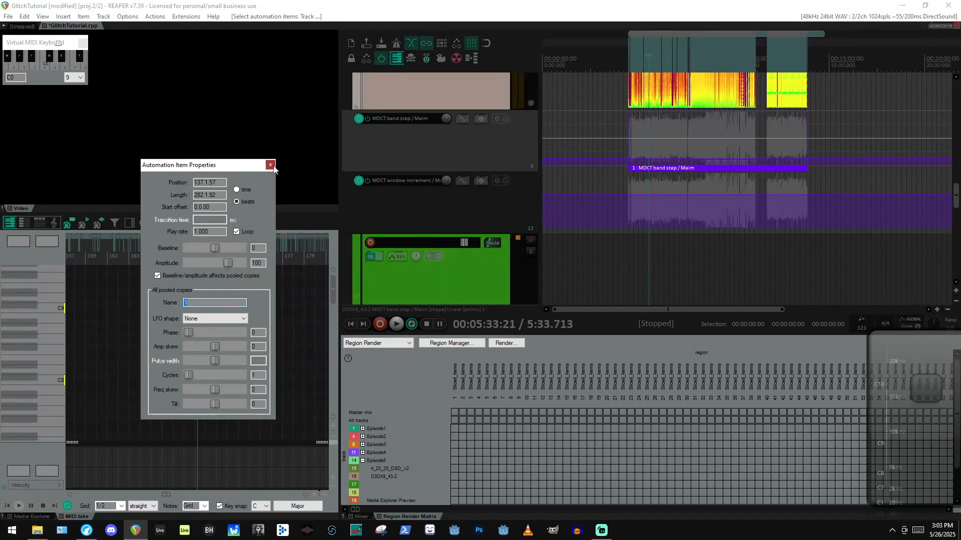
key("Escape")
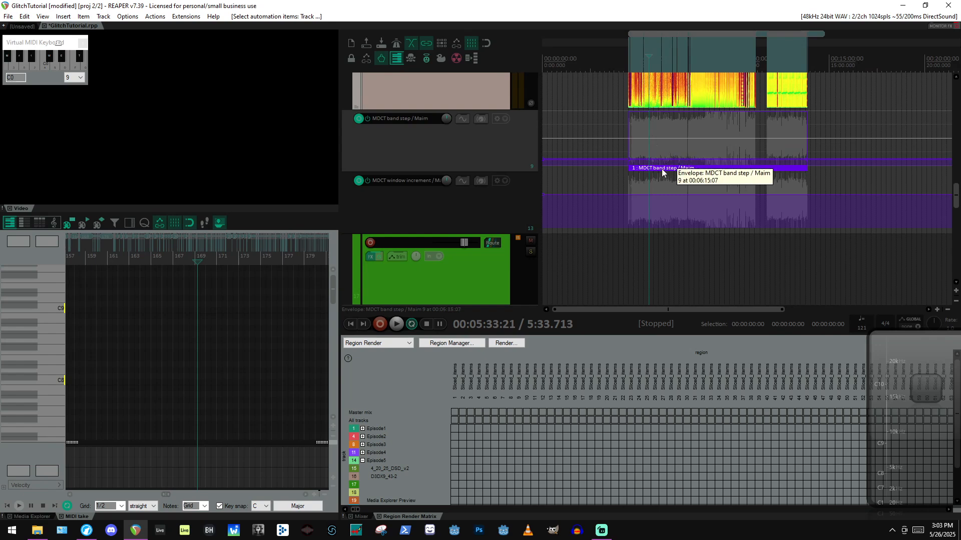
Open the MDCT band step automation item's properties and try the Triangle, Square and Parametric LFO shapes.
double_click(679, 161)
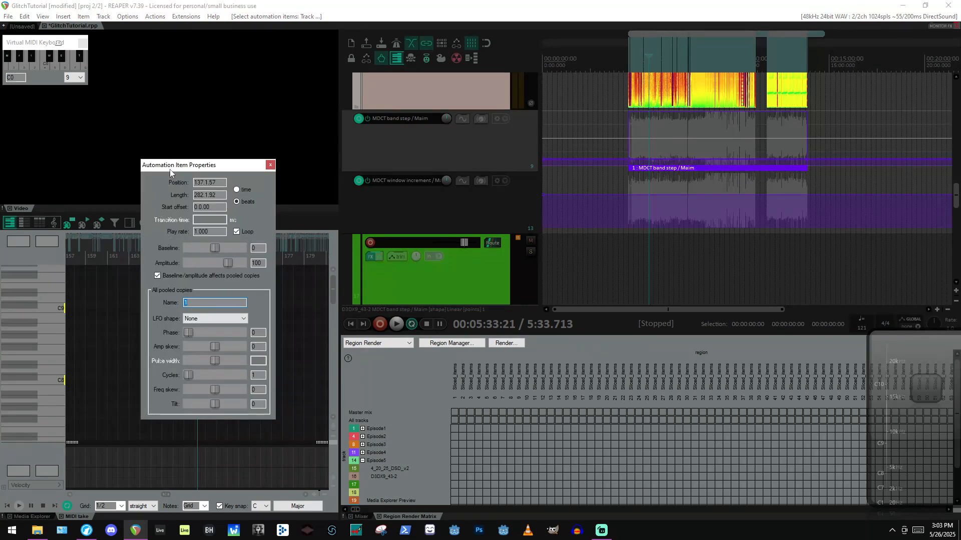
left_click_drag(171, 172, 467, 105)
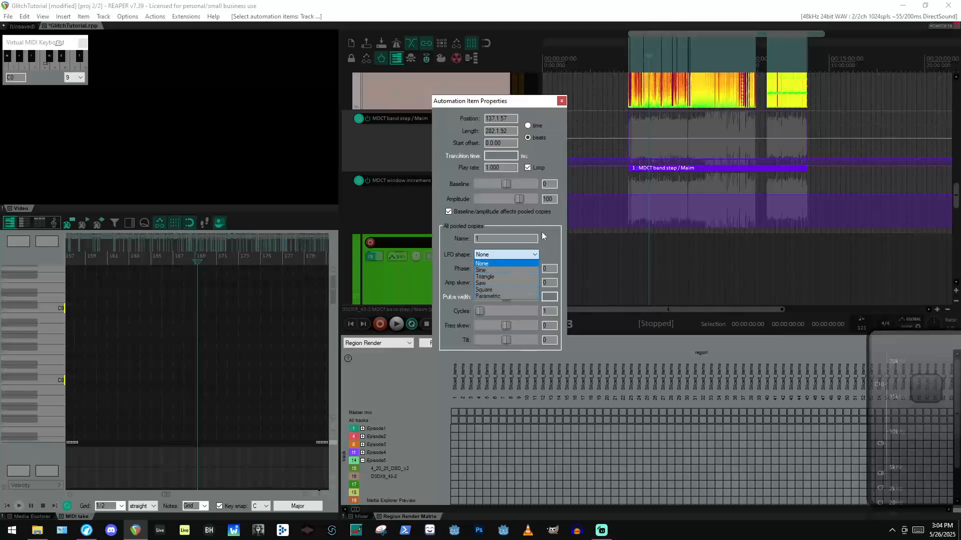
left_click(492, 277)
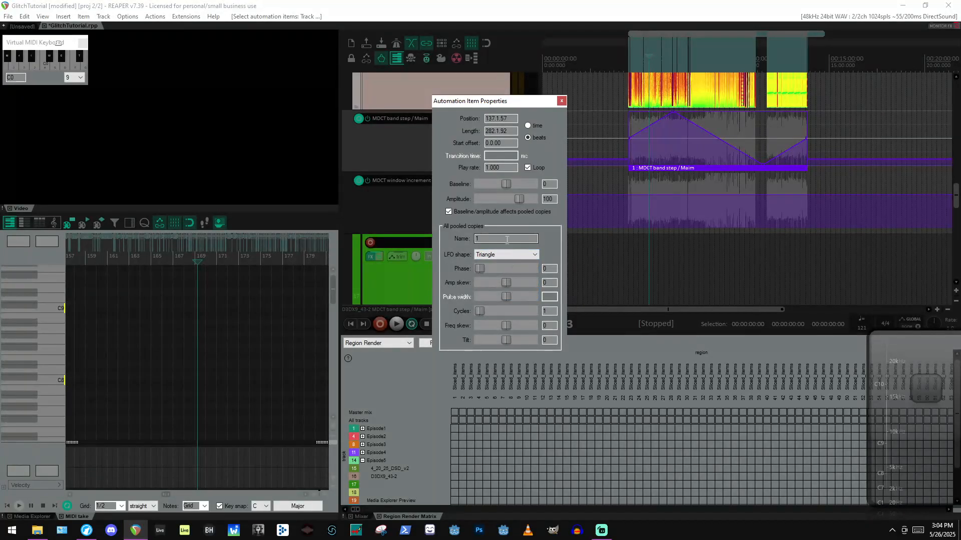
left_click(506, 254)
left_click(507, 290)
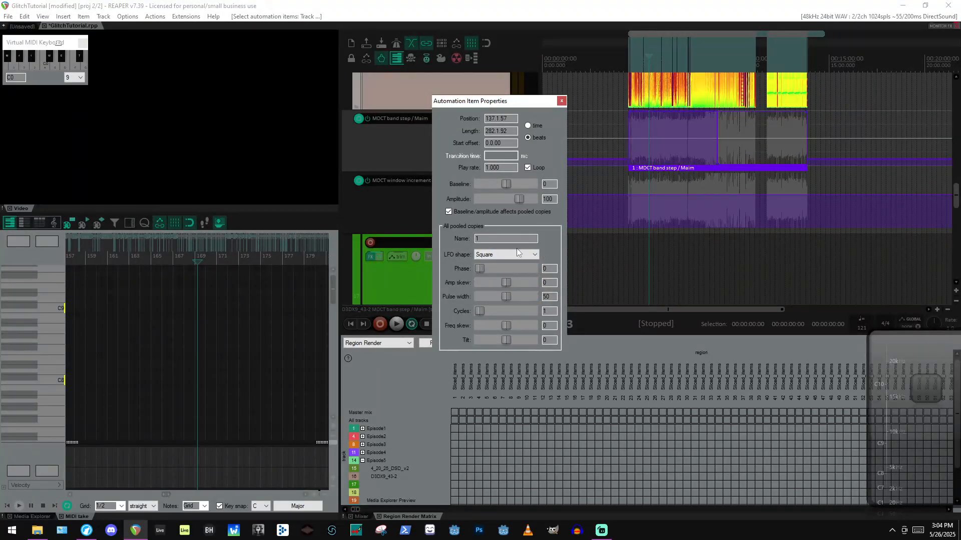
left_click(510, 297)
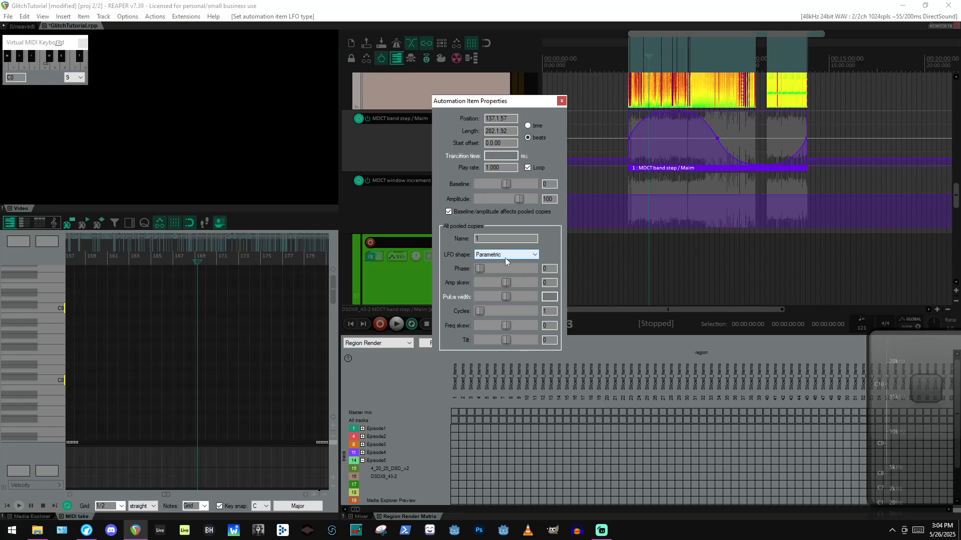
Set the automation item's LFO shape to Sine with 98 cycles.
left_click(505, 258)
left_click(498, 272)
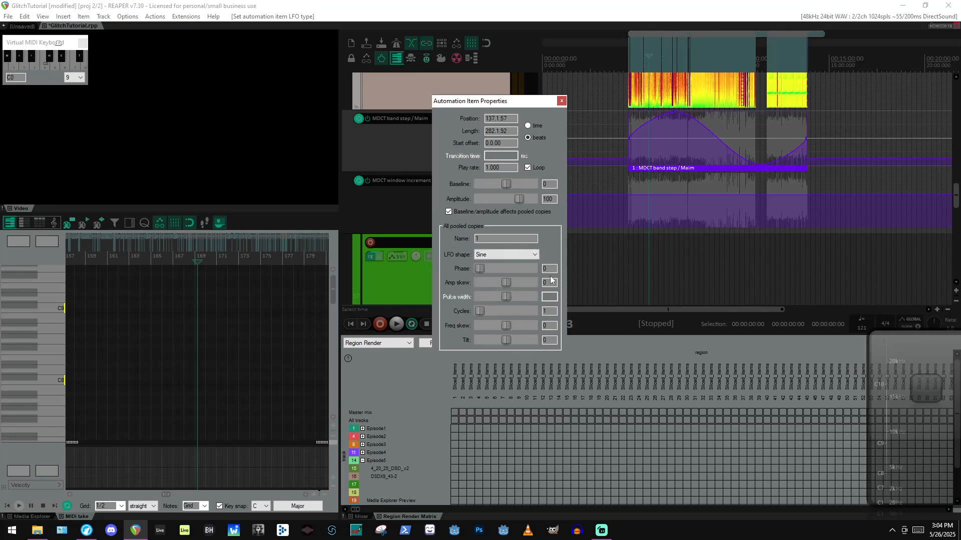
left_click(506, 254)
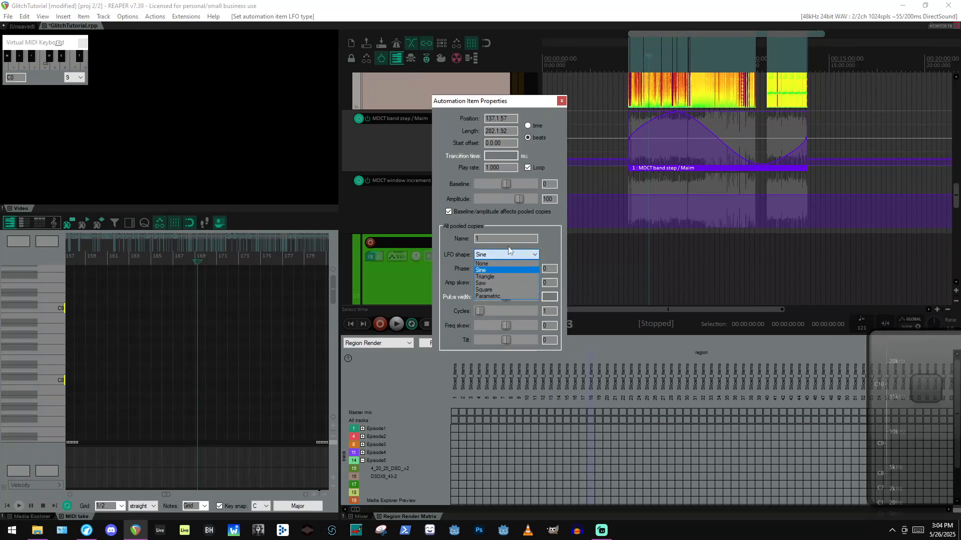
left_click(508, 246)
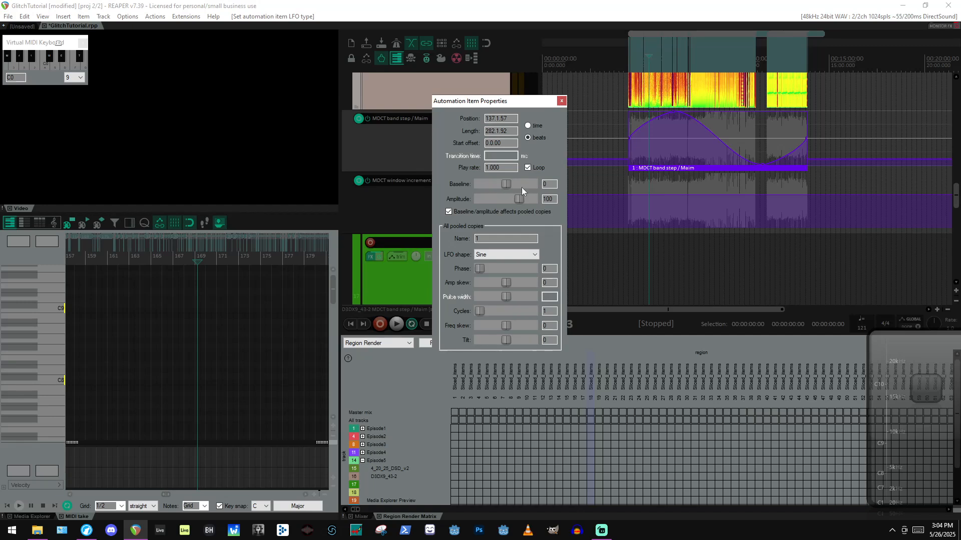
right_click(678, 171)
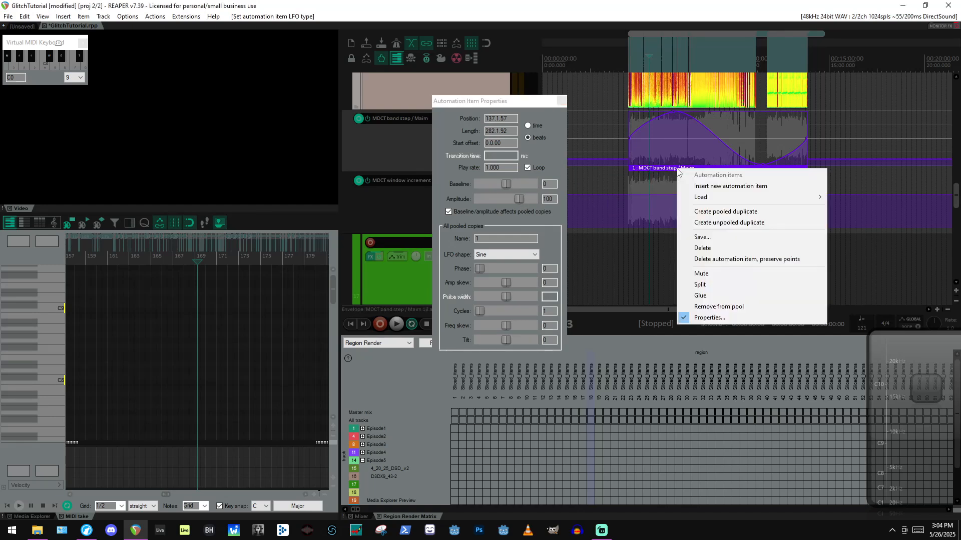
left_click(529, 220)
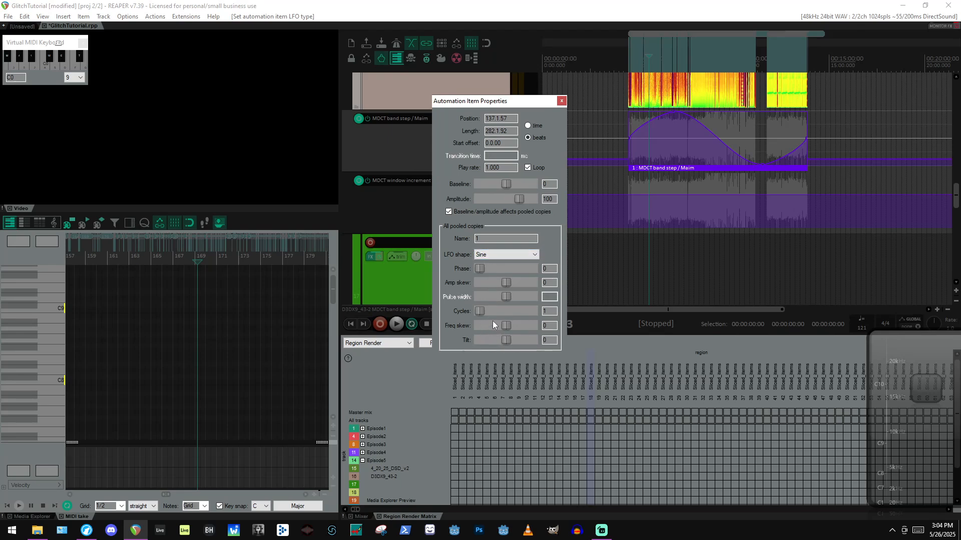
left_click_drag(490, 317, 531, 311)
scroll(709, 149, "up", 8)
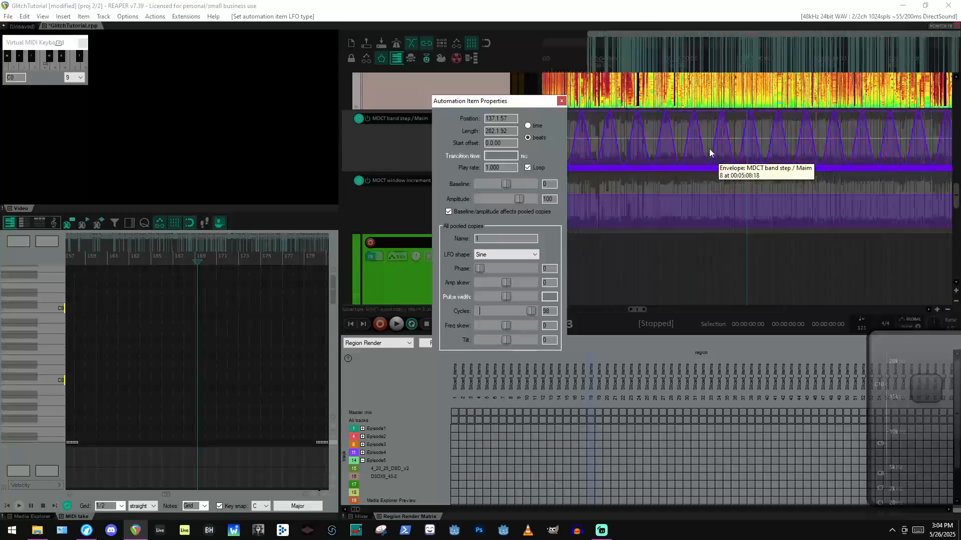
Try the Saw, Triangle and None LFO shapes on the automation item and return it to Sine.
left_click(498, 256)
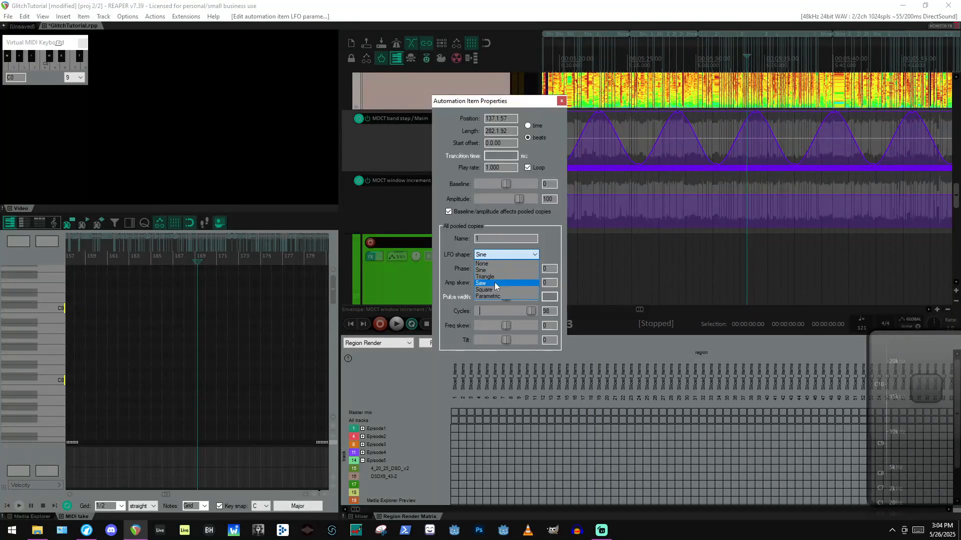
left_click(495, 283)
left_click(497, 254)
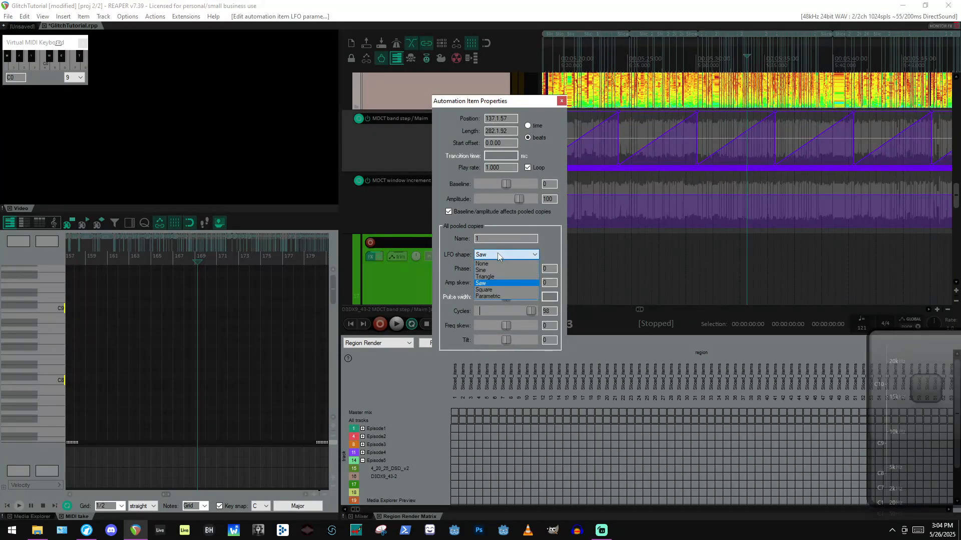
left_click(502, 277)
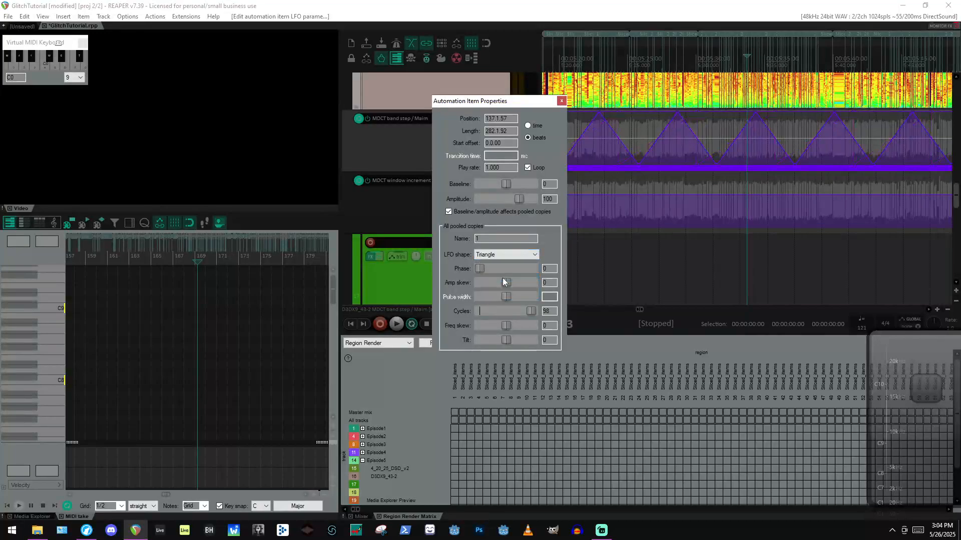
left_click(498, 254)
left_click(498, 267)
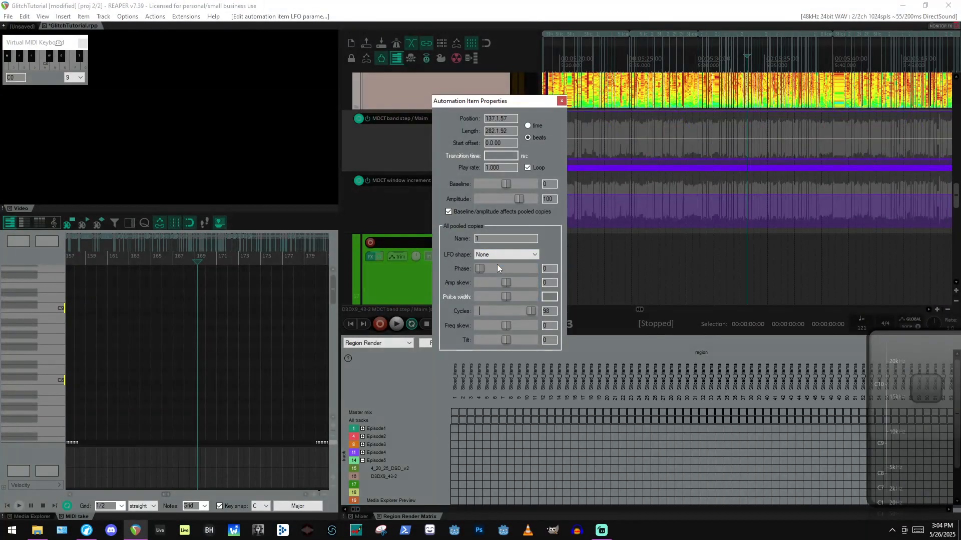
left_click(497, 256)
left_click(497, 267)
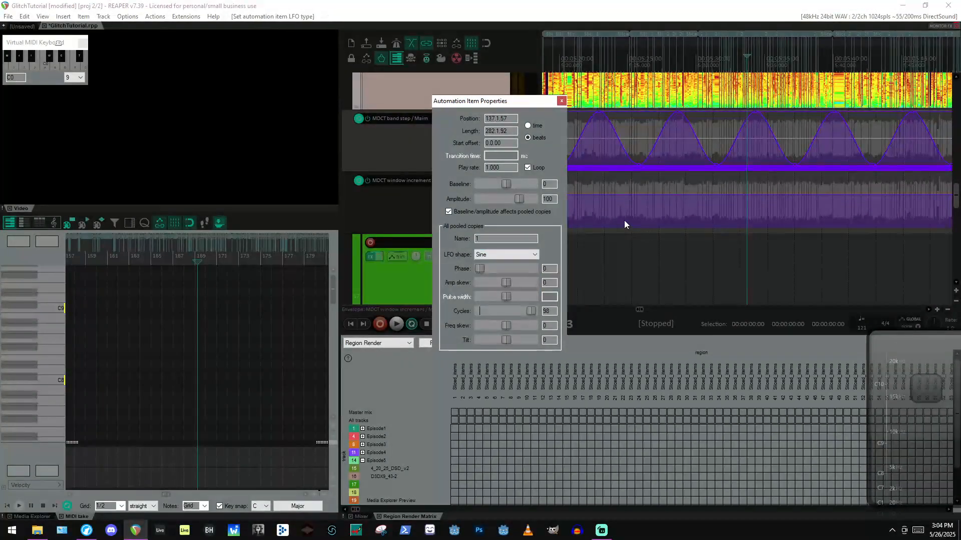
Raise the automation item's LFO cycles to 100.
scroll(769, 177, "down", 15)
scroll(605, 148, "up", 6)
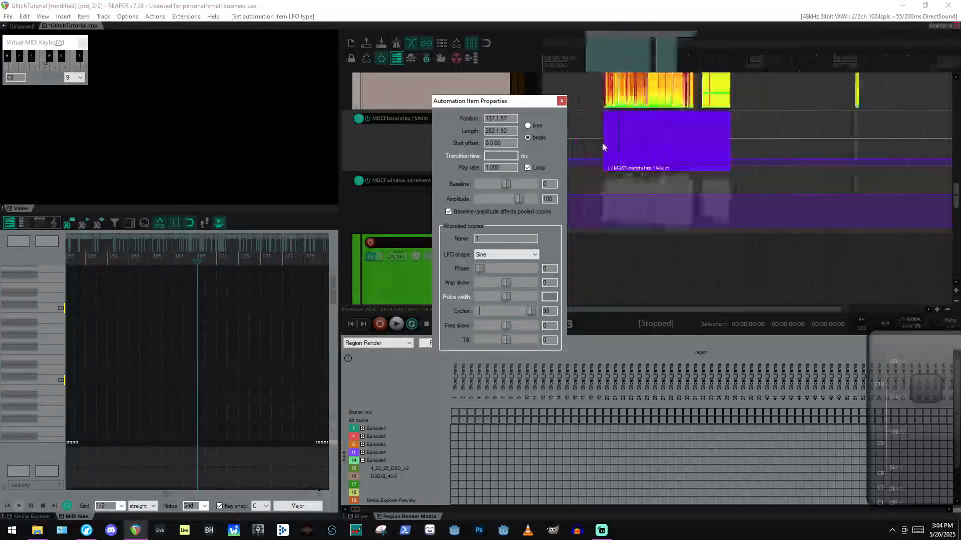
scroll(815, 169, "down", 4)
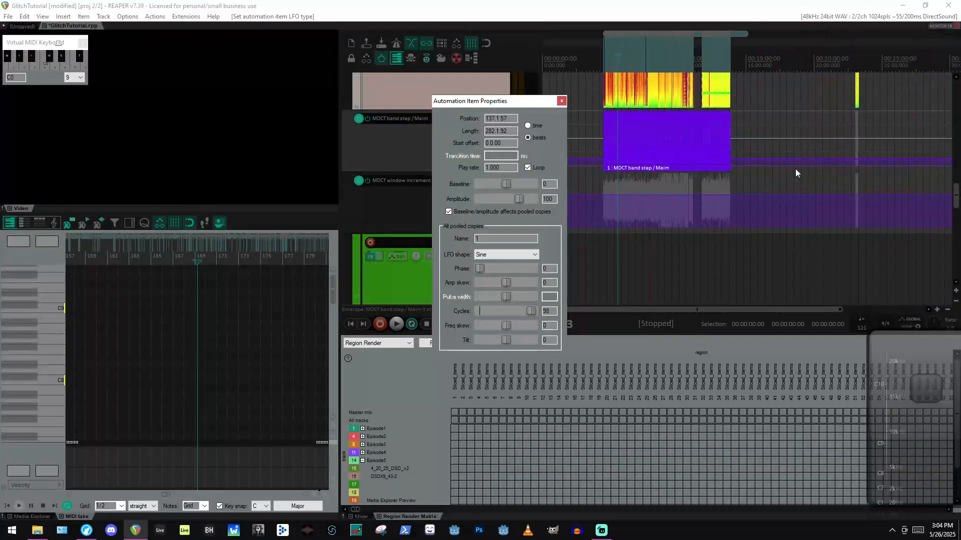
scroll(677, 145, "up", 6)
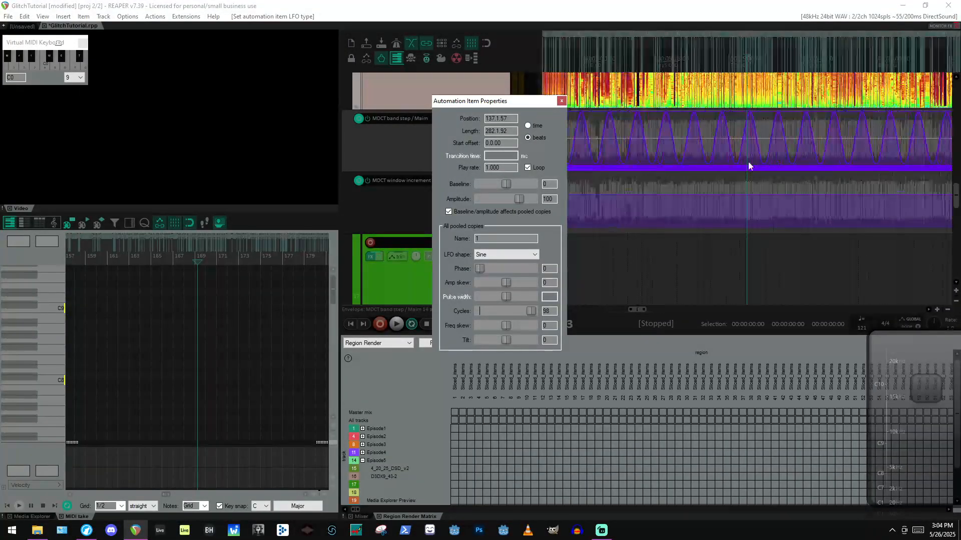
left_click_drag(530, 311, 566, 309)
Shorten the MDCT band step automation item to a length of about 20.1.26 and try to raise its cycles beyond 100.
scroll(711, 155, "down", 8)
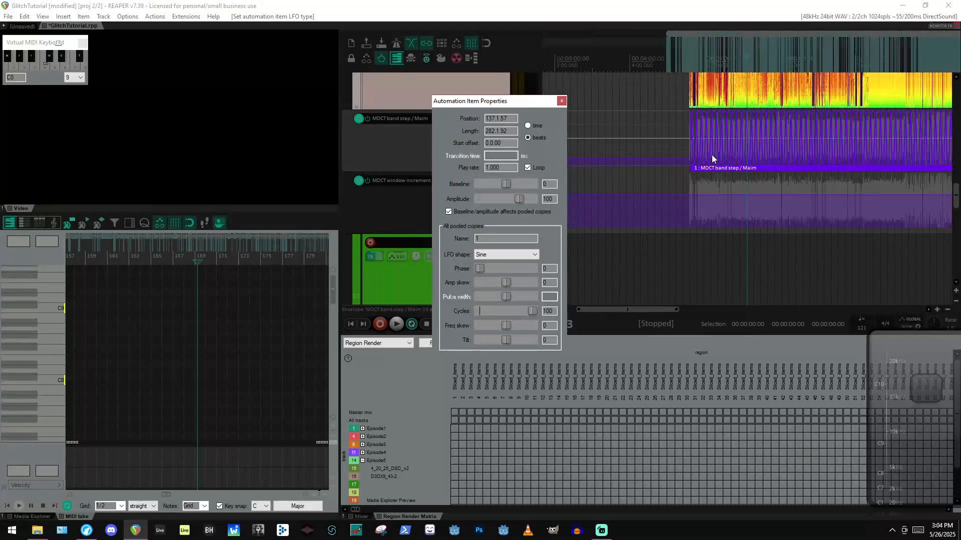
left_click_drag(914, 168, 744, 180)
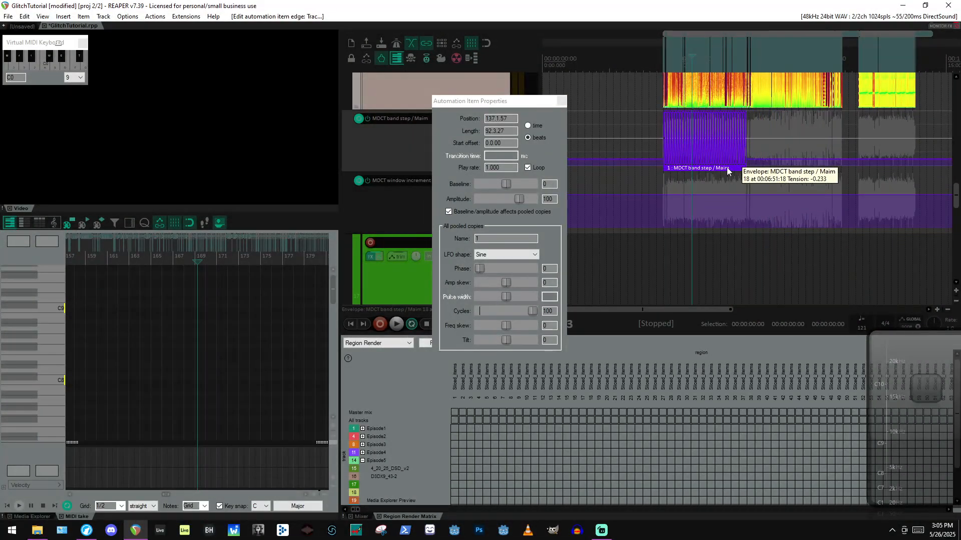
left_click_drag(512, 311, 624, 310)
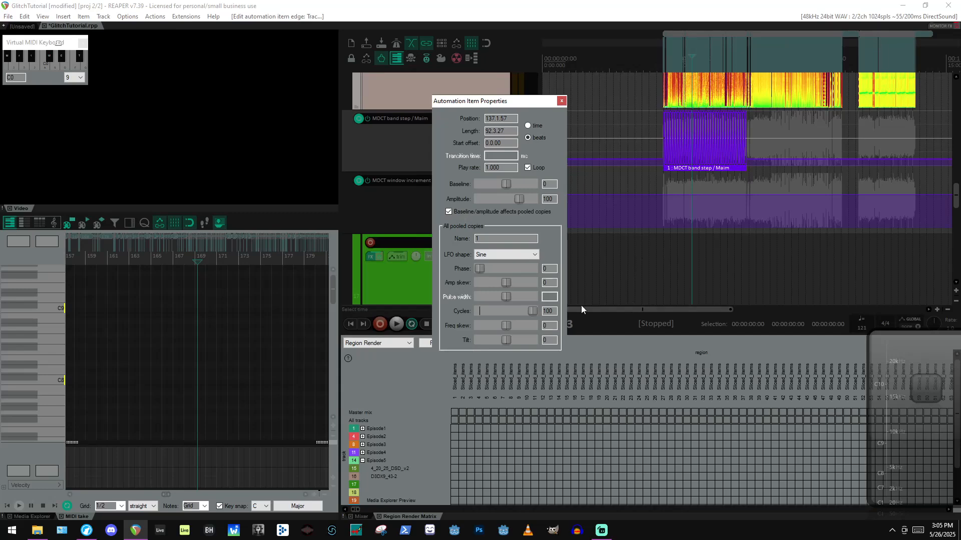
left_click_drag(747, 170, 687, 173)
scroll(669, 144, "up", 5)
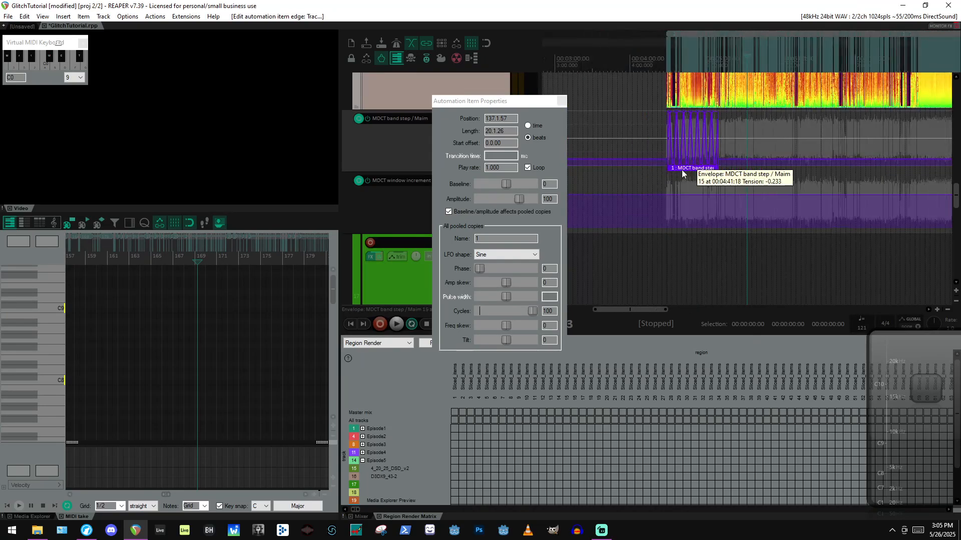
left_click(682, 174)
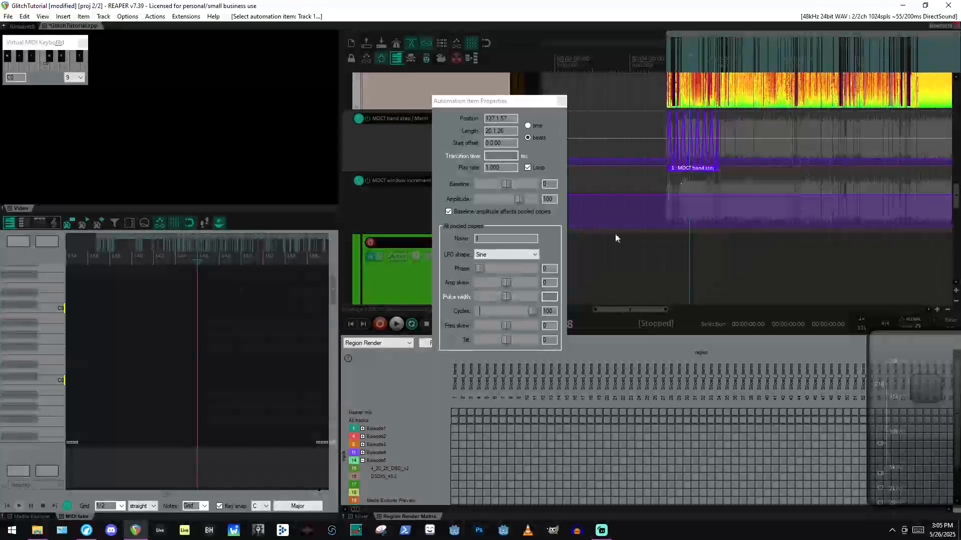
left_click_drag(531, 312, 671, 288)
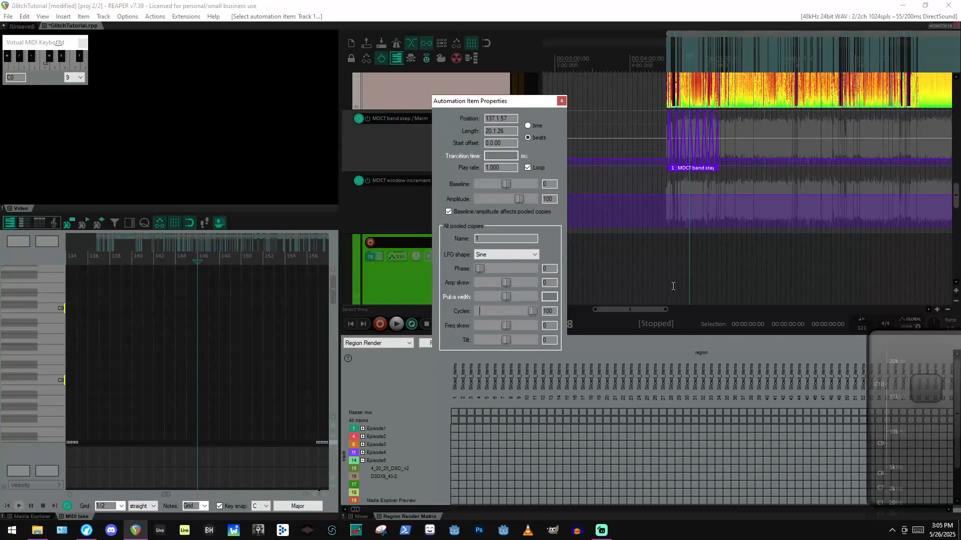
Replace the shortened MDCT band step automation item with a new one about 61.2.28 long, drawn from the start of the clip.
left_click(694, 172)
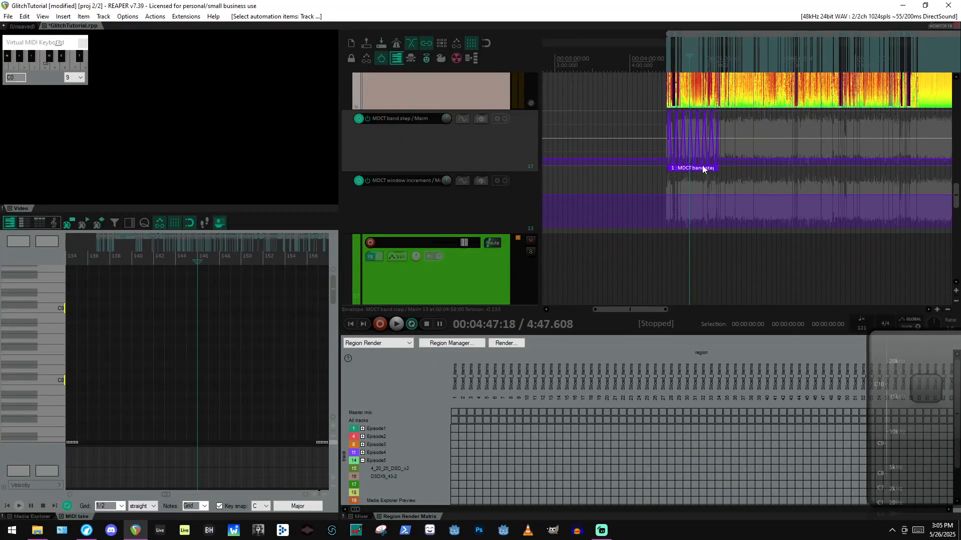
key("Delete")
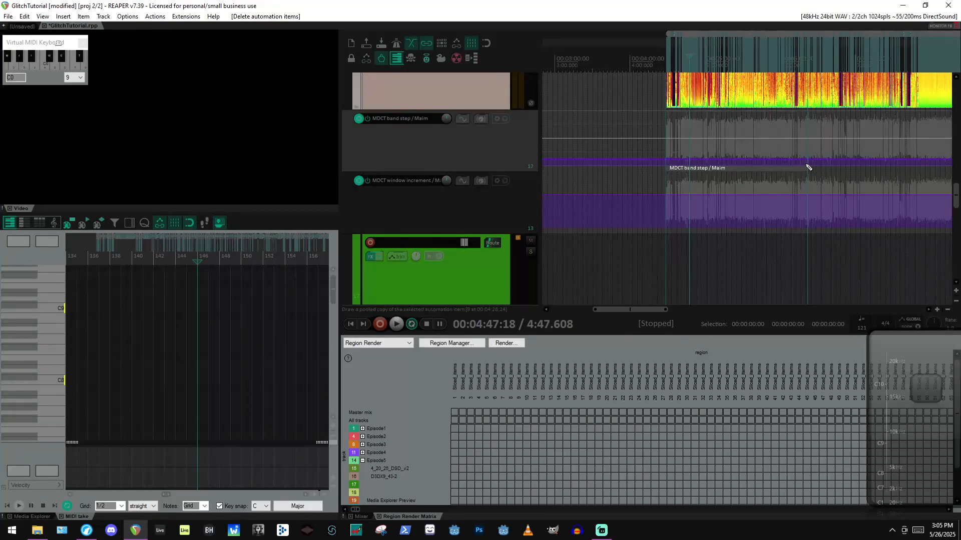
left_click_drag(820, 170, 819, 171)
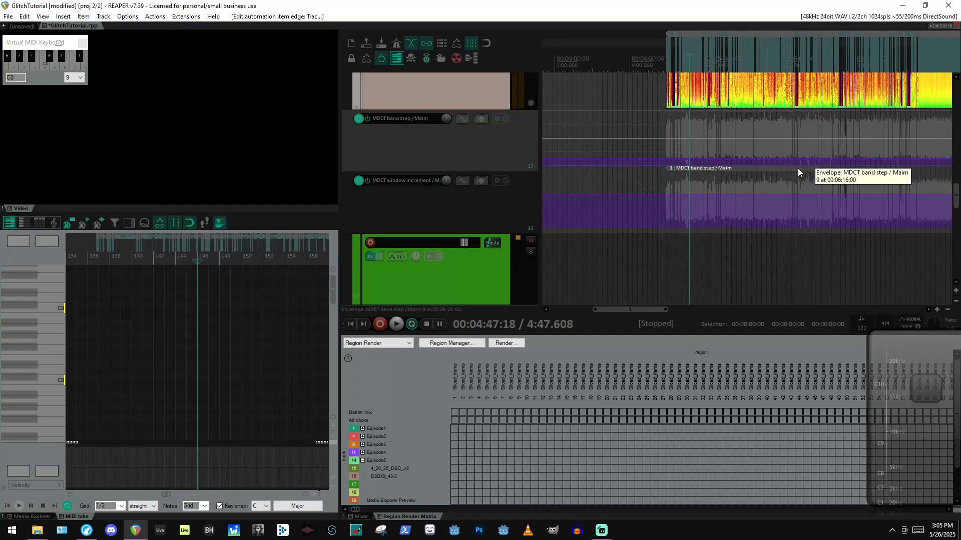
Give the new automation item a Sine LFO shape with 100 cycles and close its properties.
left_click(675, 169)
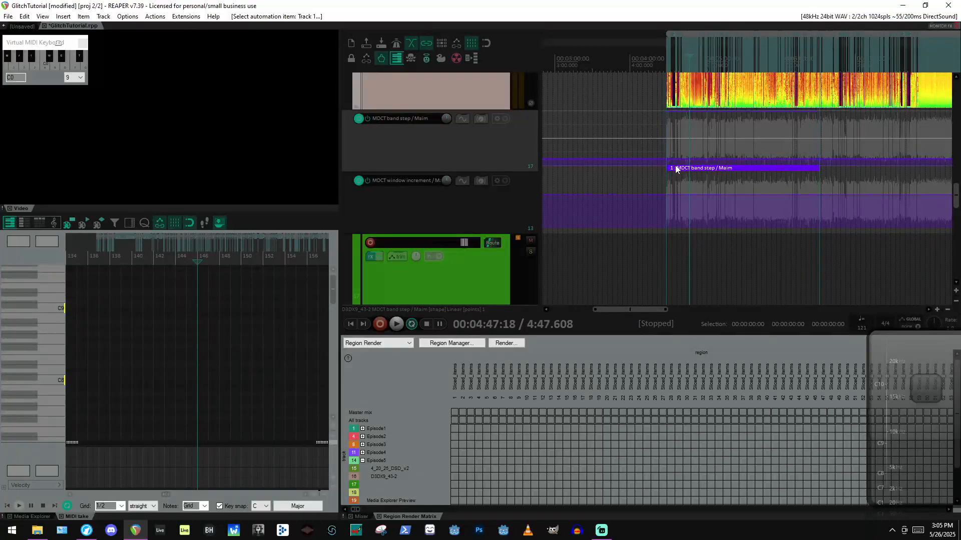
double_click(679, 168)
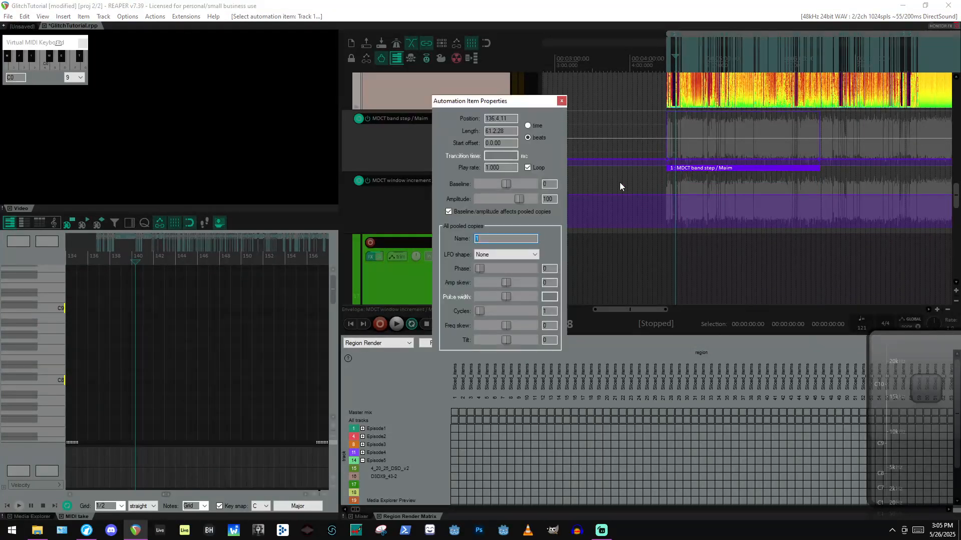
left_click(494, 270)
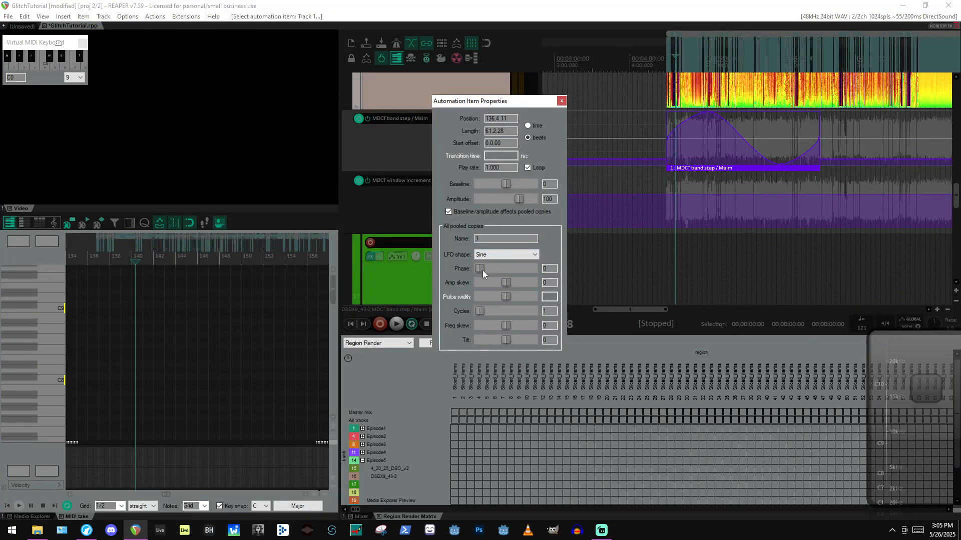
left_click_drag(488, 312, 639, 294)
left_click(763, 173)
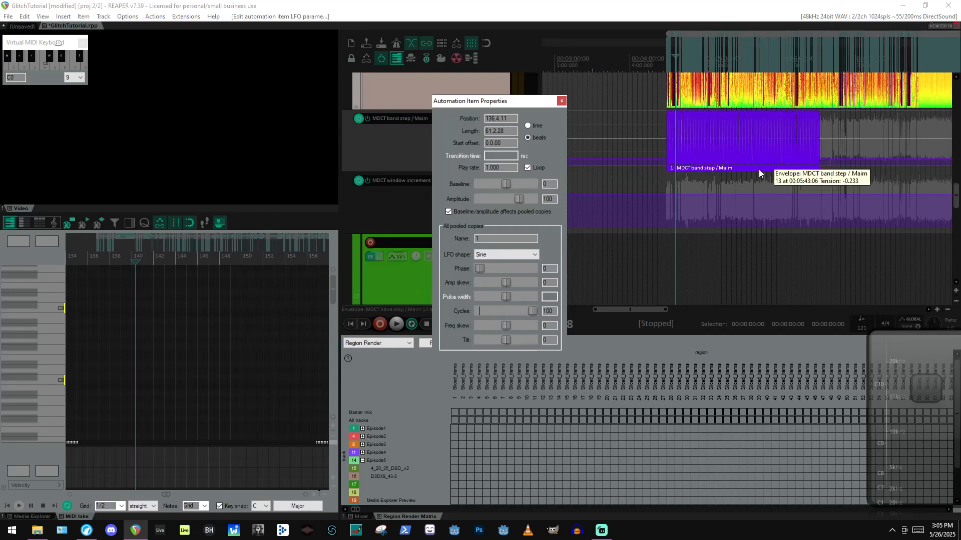
left_click(561, 101)
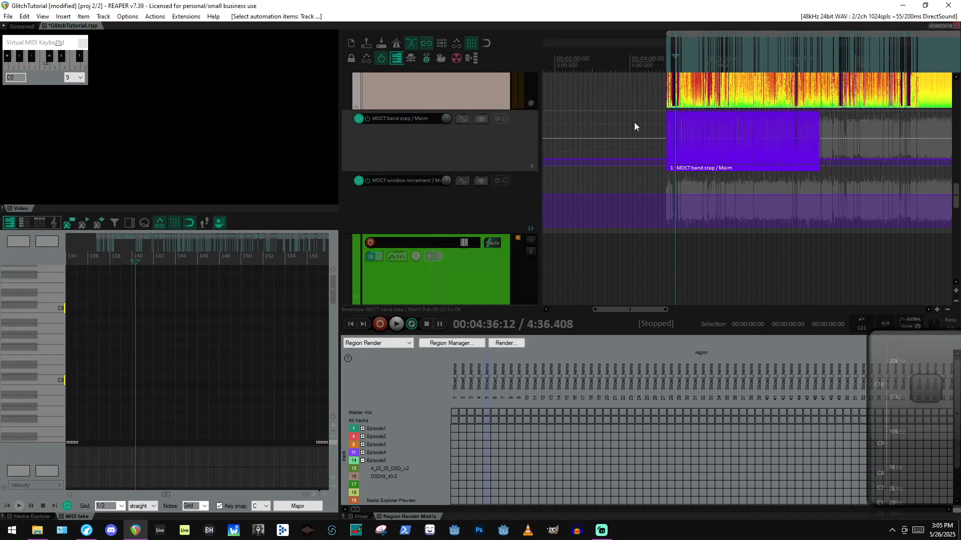
Duplicate the Sine automation item five times along the MDCT band step envelope.
double_click(780, 170)
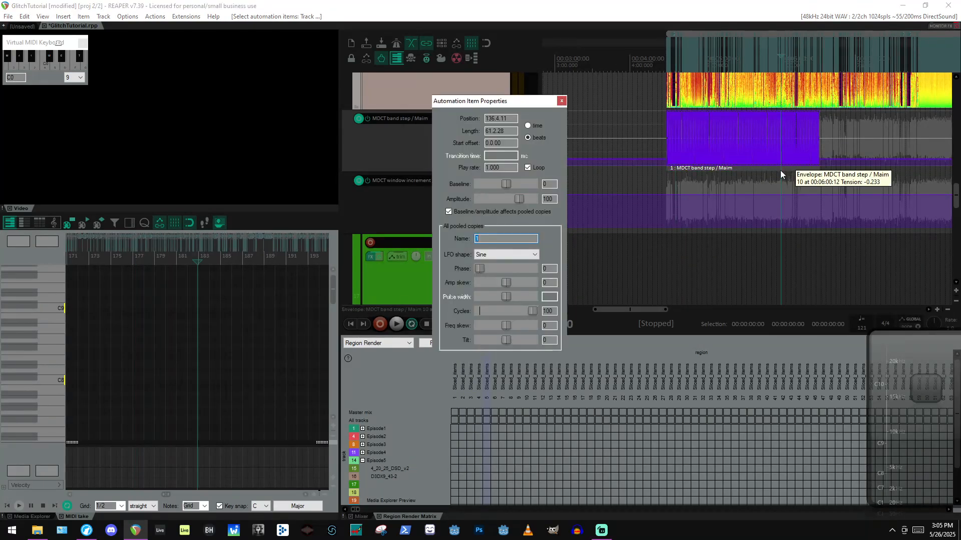
left_click(561, 101)
left_click(711, 169)
key("ctrl+d")
key("ctrl+d")
key("ctrl+d")
key("ctrl+d")
key("ctrl+d")
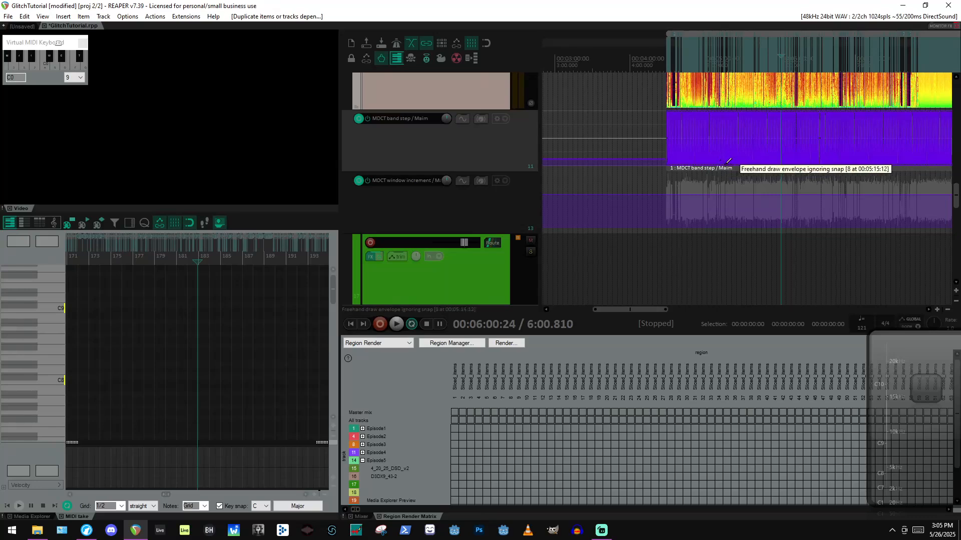
Delete the MDCT band step automation items while preserving their points on the envelope.
scroll(734, 164, "down", 6)
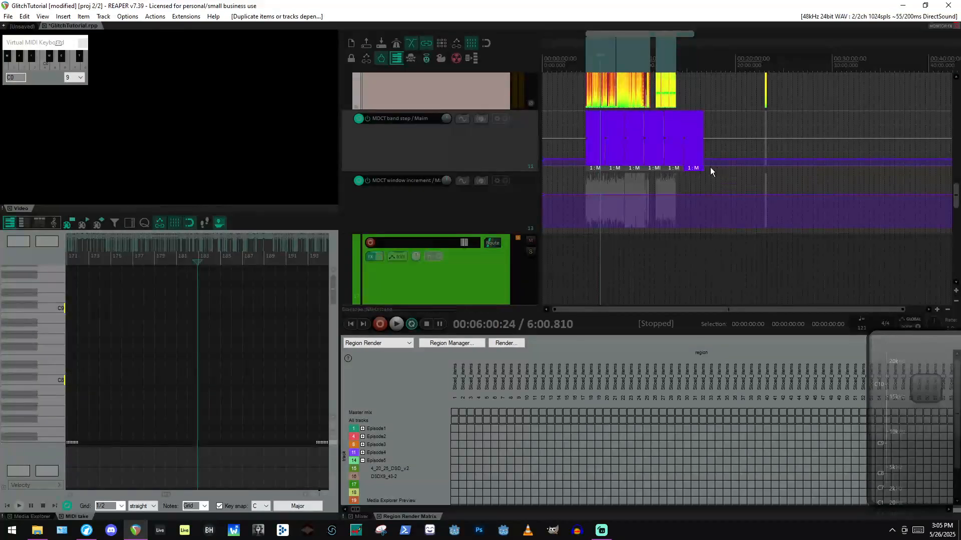
right_click(613, 172)
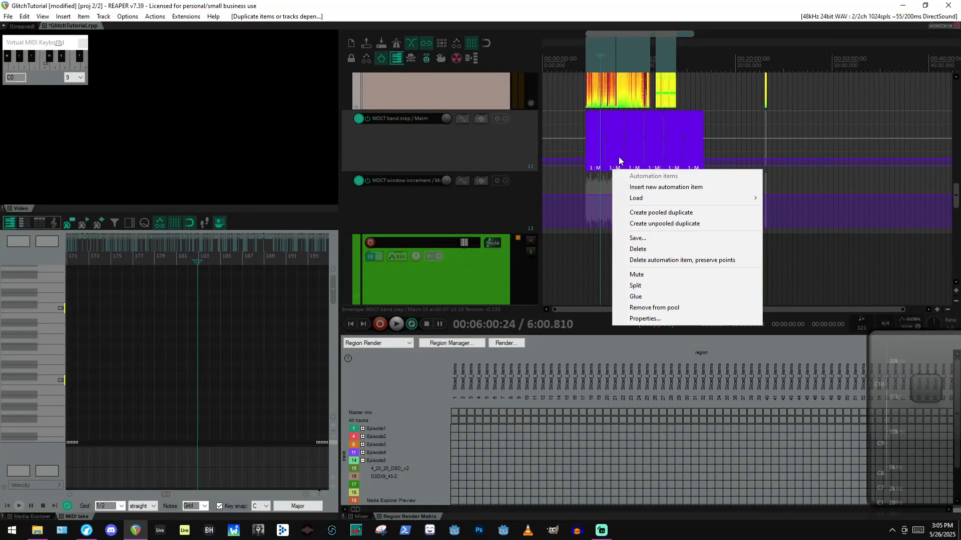
left_click(647, 261)
scroll(593, 141, "up", 10)
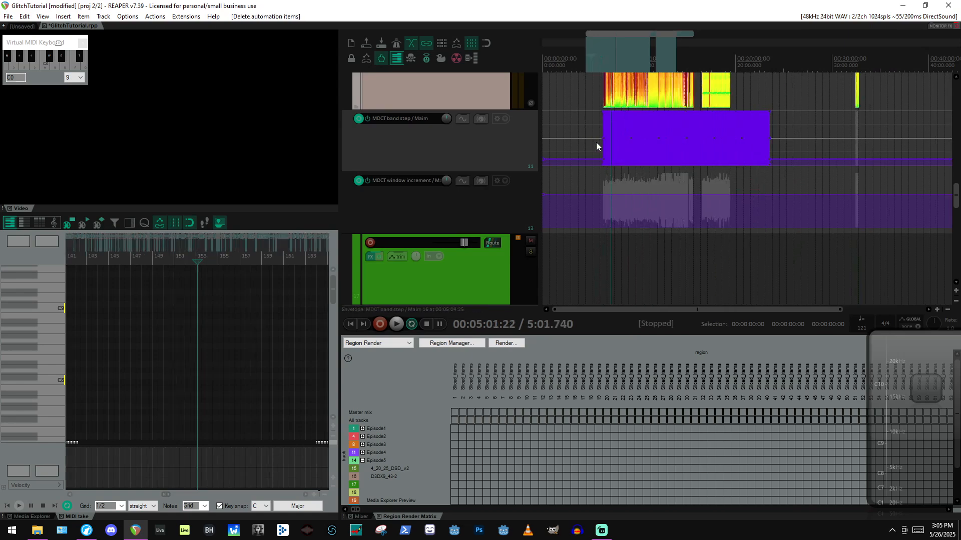
scroll(701, 144, "down", 12)
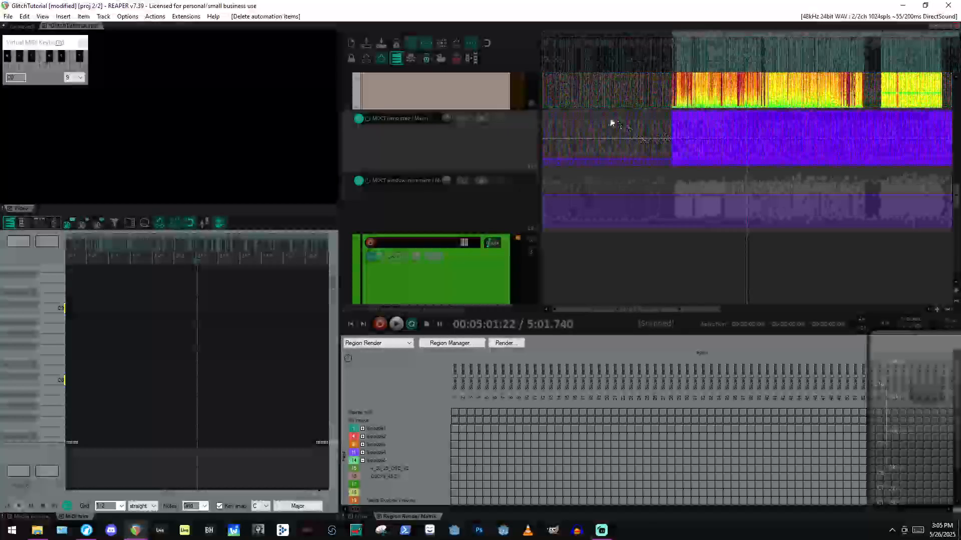
scroll(654, 138, "down", 3)
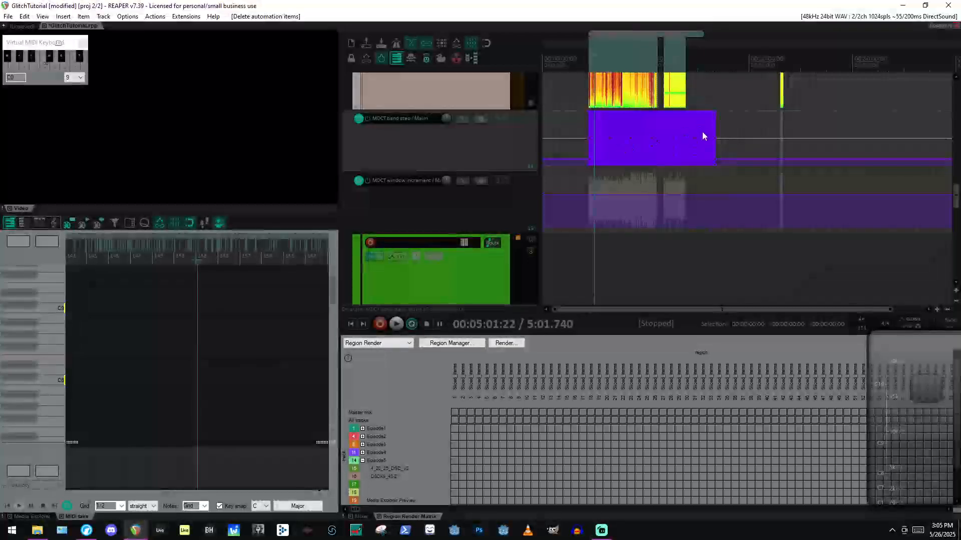
left_click(582, 129)
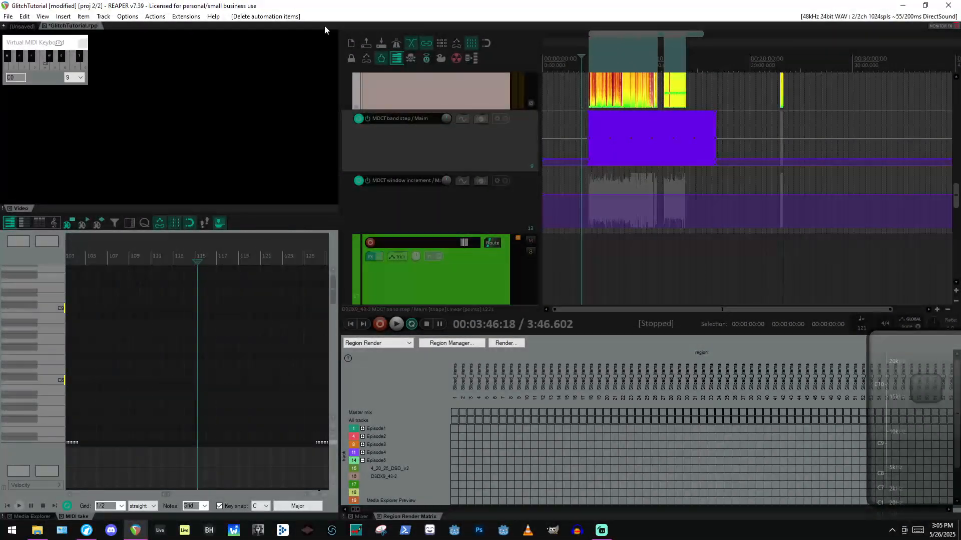
Open the custom action RandomizeEnvelopePoints for editing, examine which actions and scripts it combines, and close it without changes.
left_click(211, 19)
left_click(152, 26)
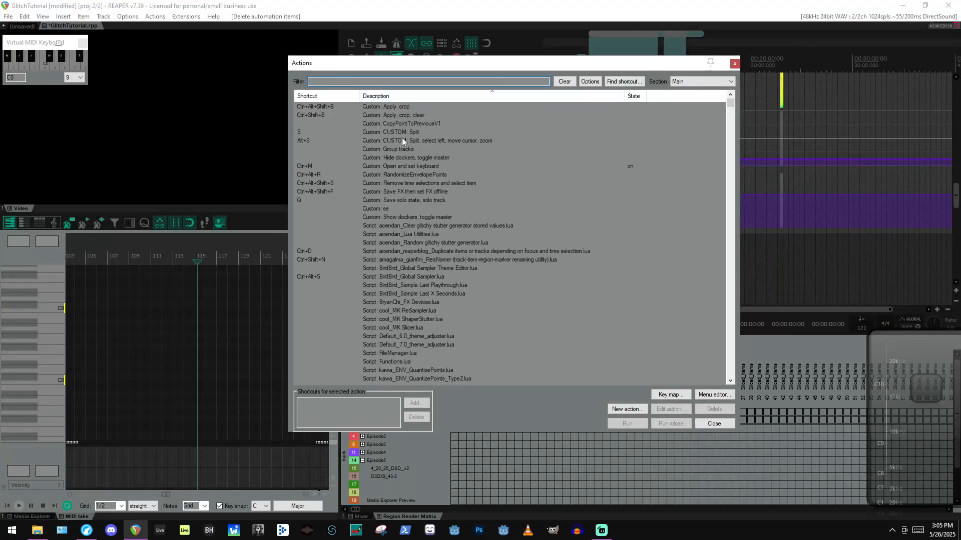
left_click(398, 174)
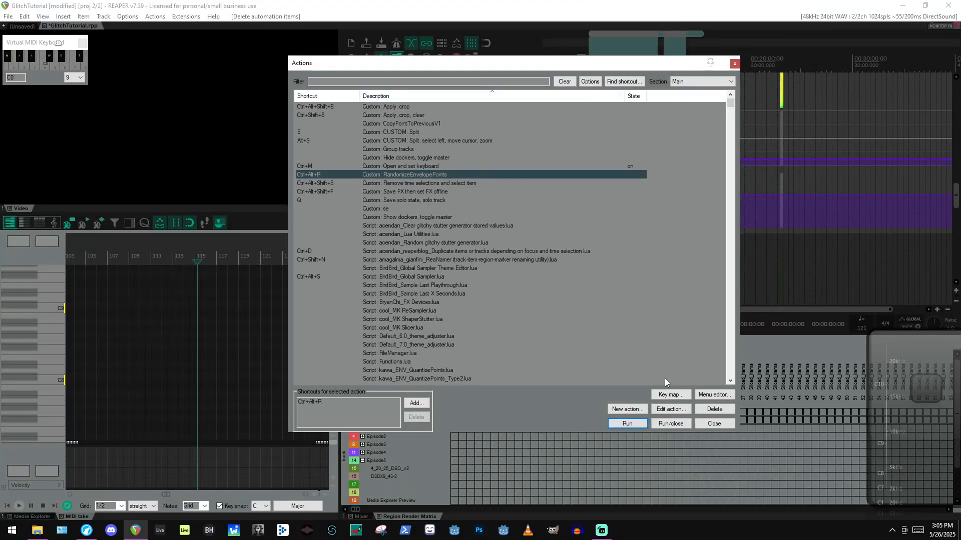
left_click(658, 410)
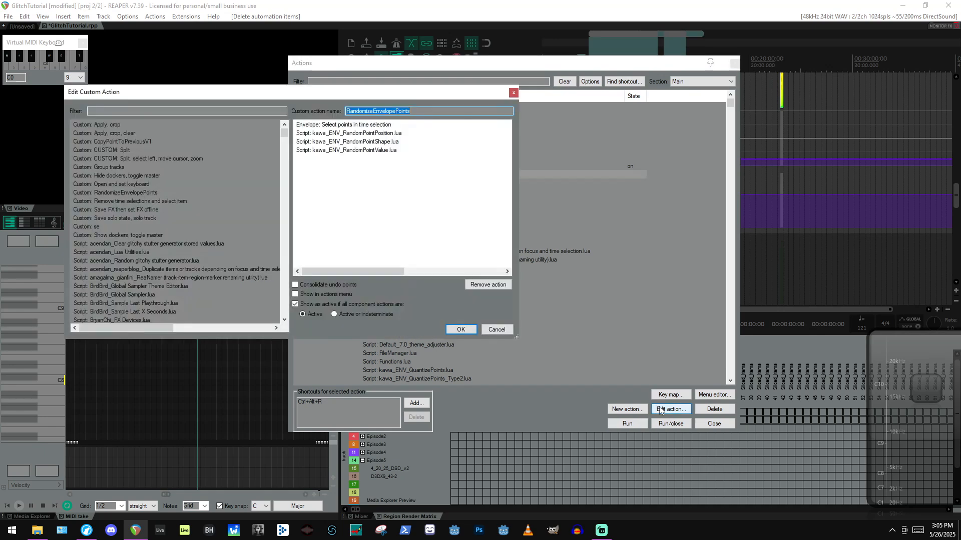
left_click_drag(314, 92, 629, 115)
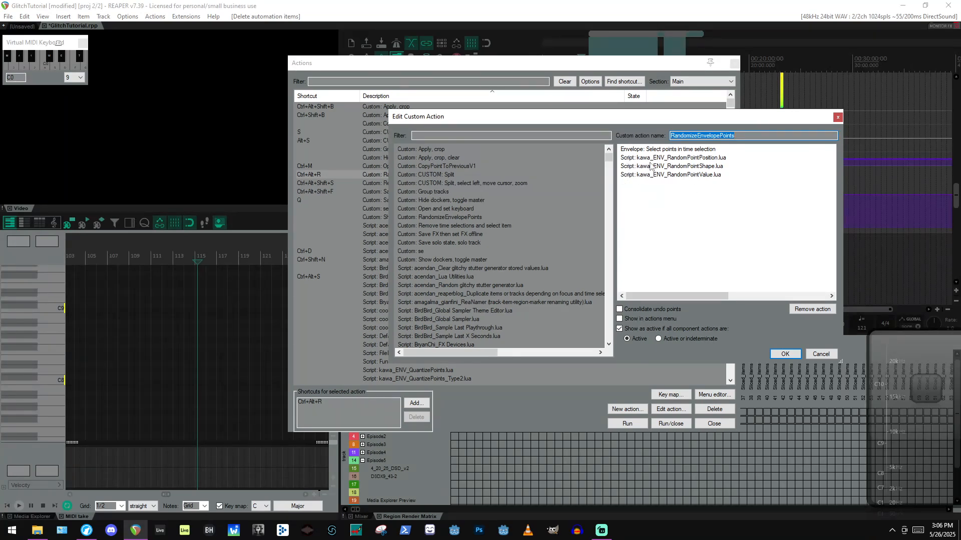
left_click(837, 117)
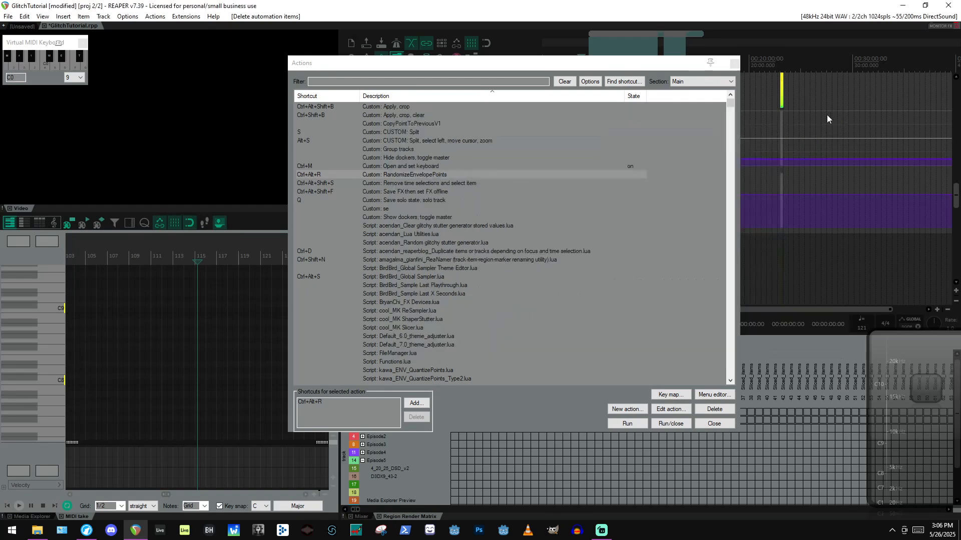
key("Escape")
Look through ReaPack's managed repositories for the kawa script sources and their index URLs.
left_click(145, 17)
mouse_move(186, 17)
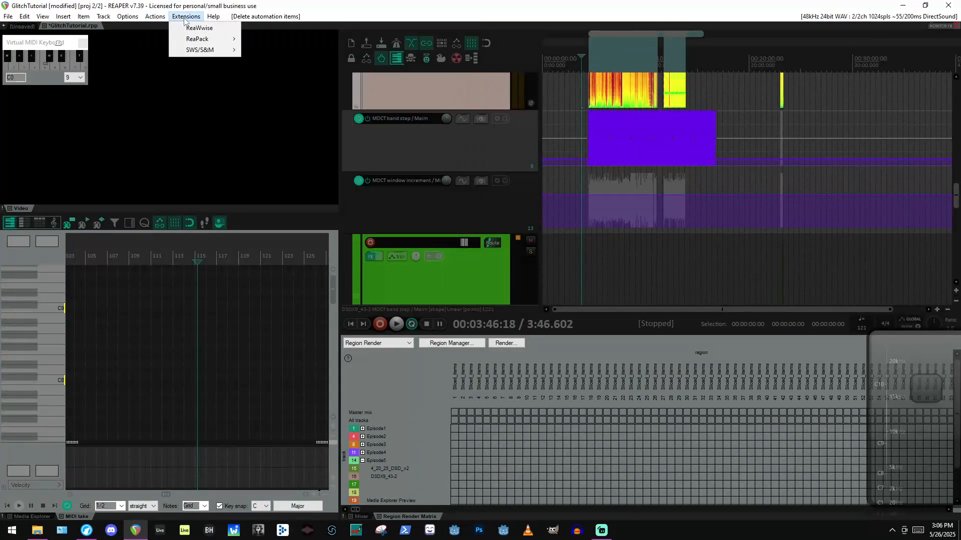
mouse_move(198, 40)
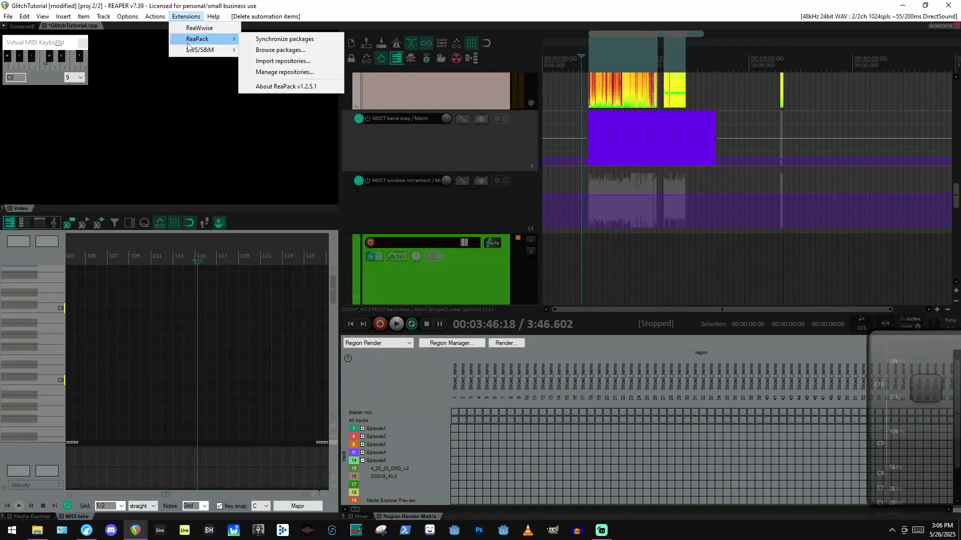
left_click(318, 74)
scroll(758, 208, "down", 10)
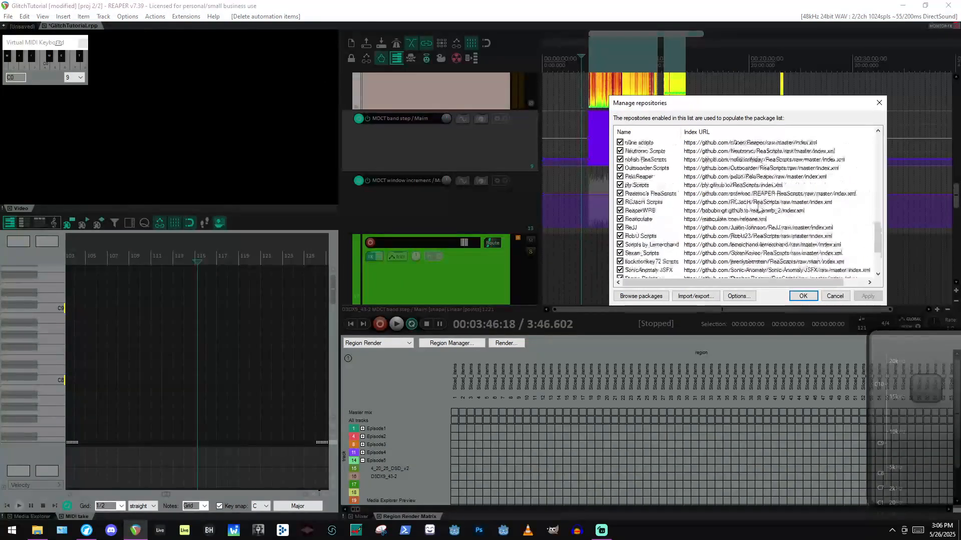
scroll(758, 208, "up", 8)
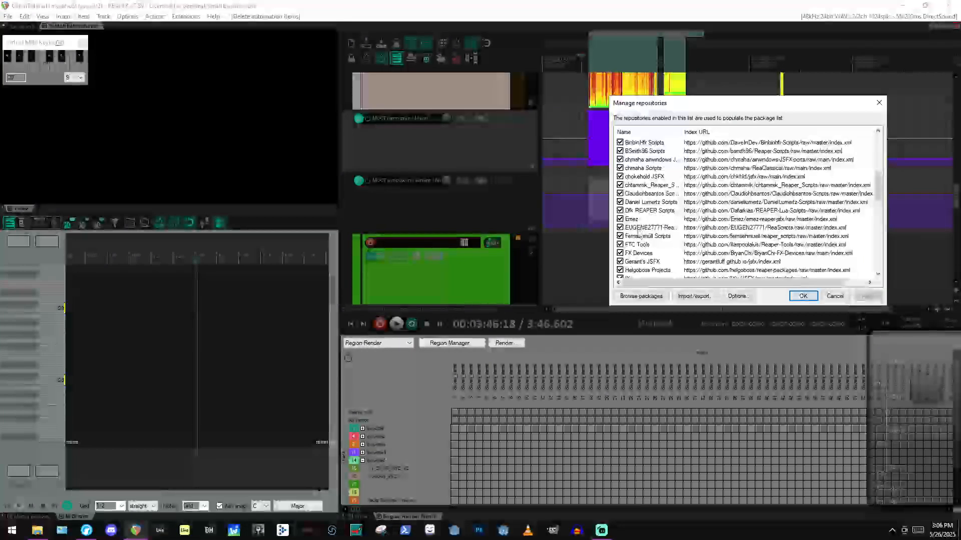
scroll(641, 235, "down", 1)
scroll(650, 251, "down", 1)
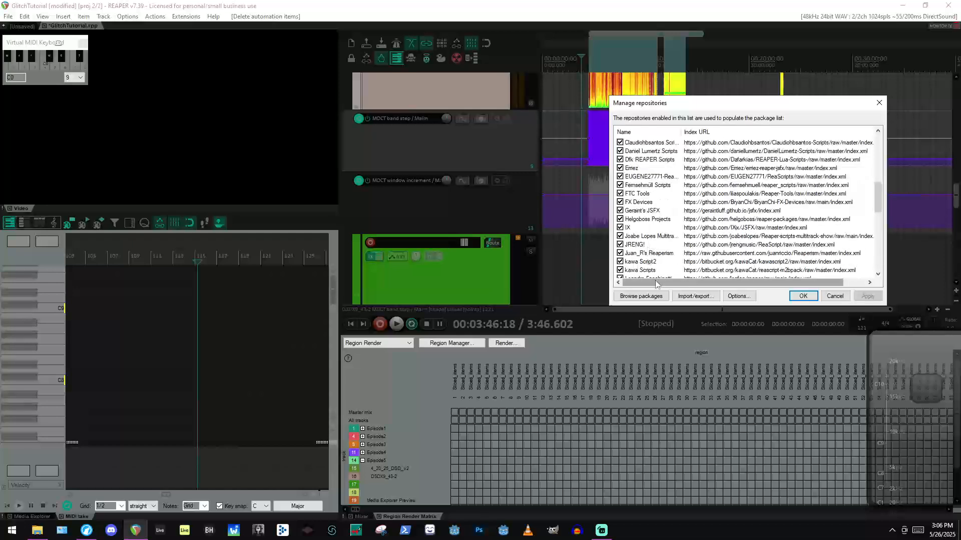
scroll(643, 240, "down", 1)
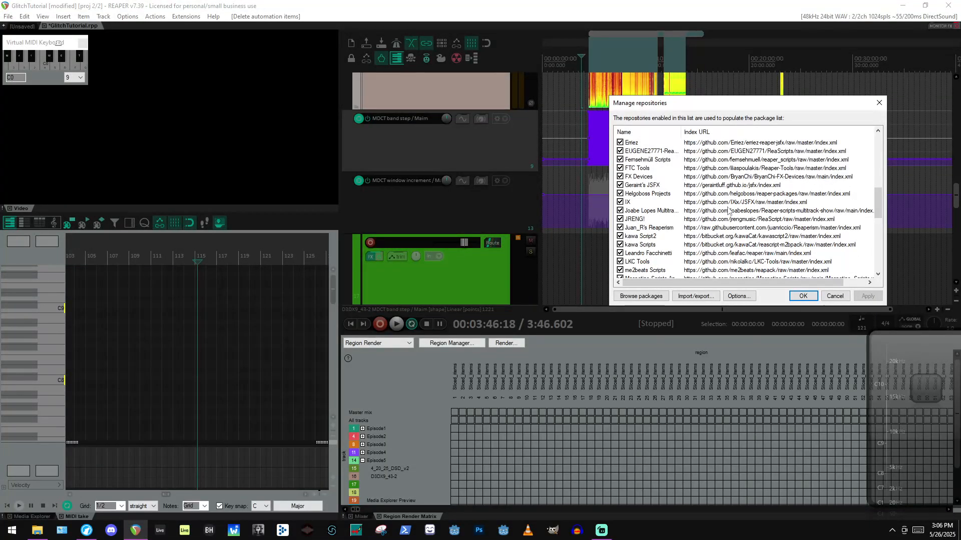
left_click(879, 103)
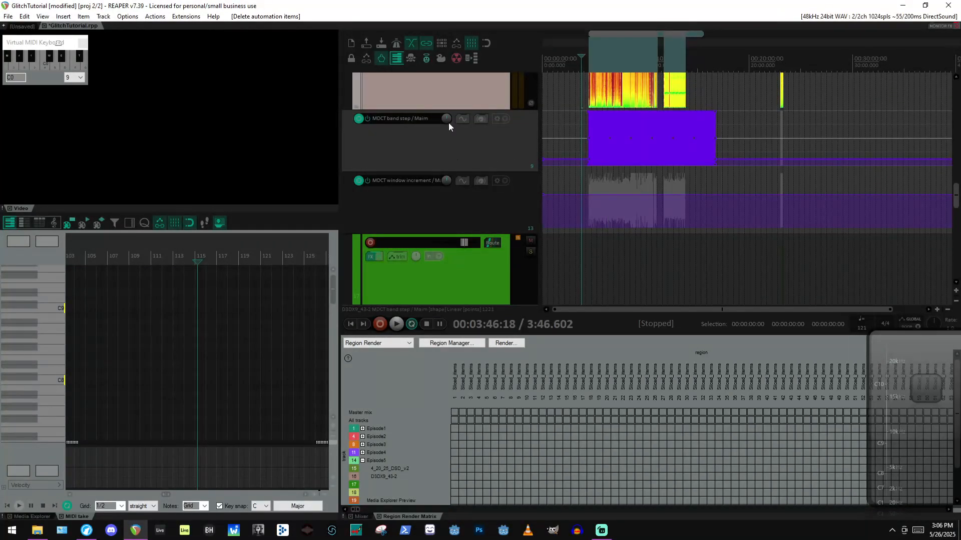
Review the kawa random point scripts inside the RandomizeEnvelopePoints custom action once more, leaving it unedited.
left_click(194, 18)
left_click(172, 28)
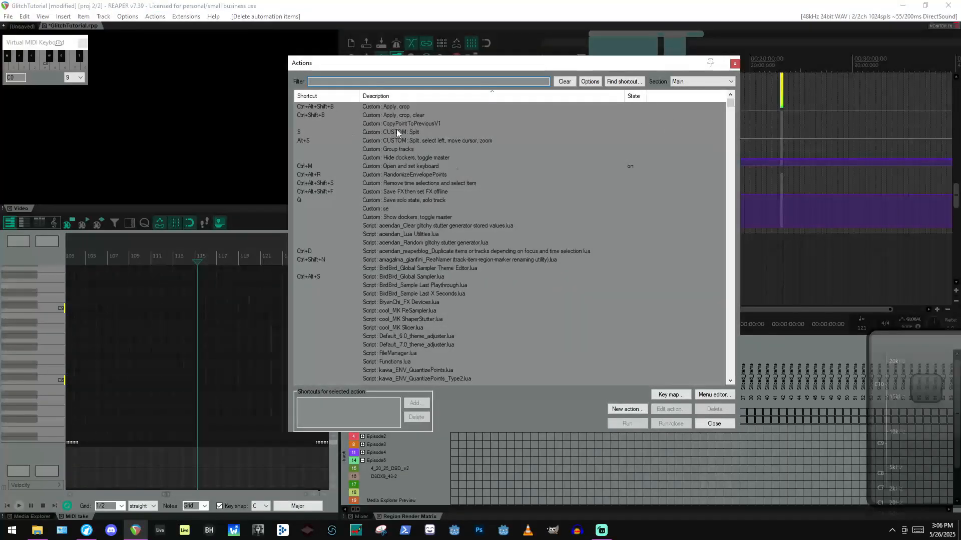
left_click(412, 174)
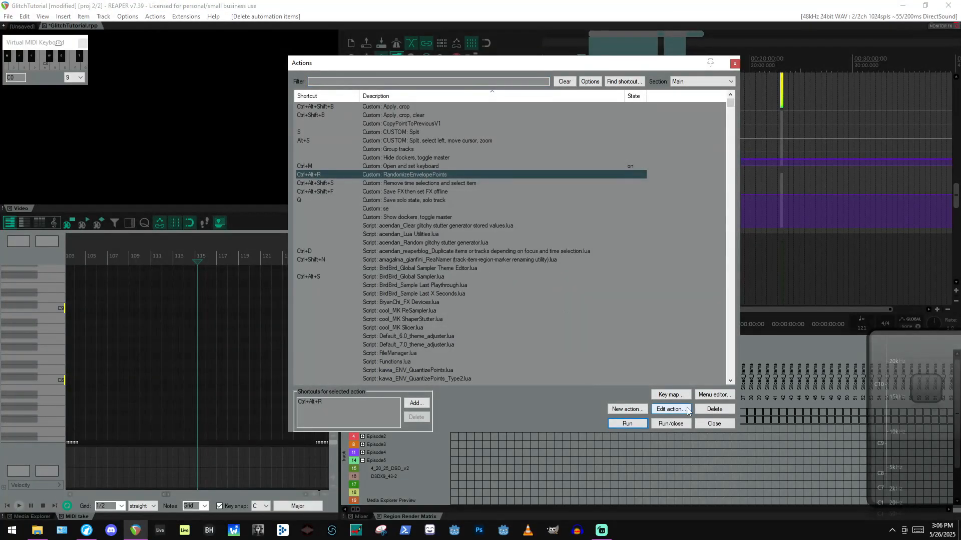
left_click(671, 409)
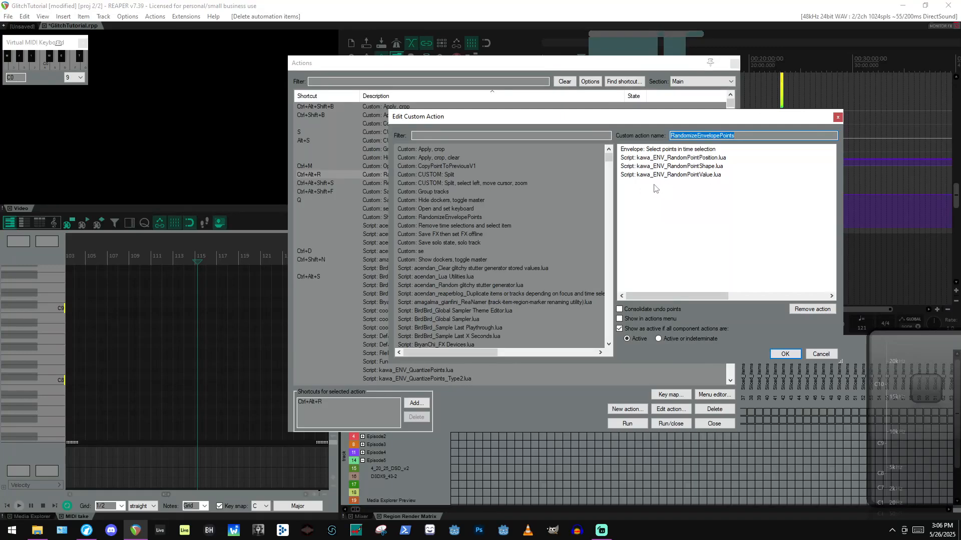
left_click(837, 117)
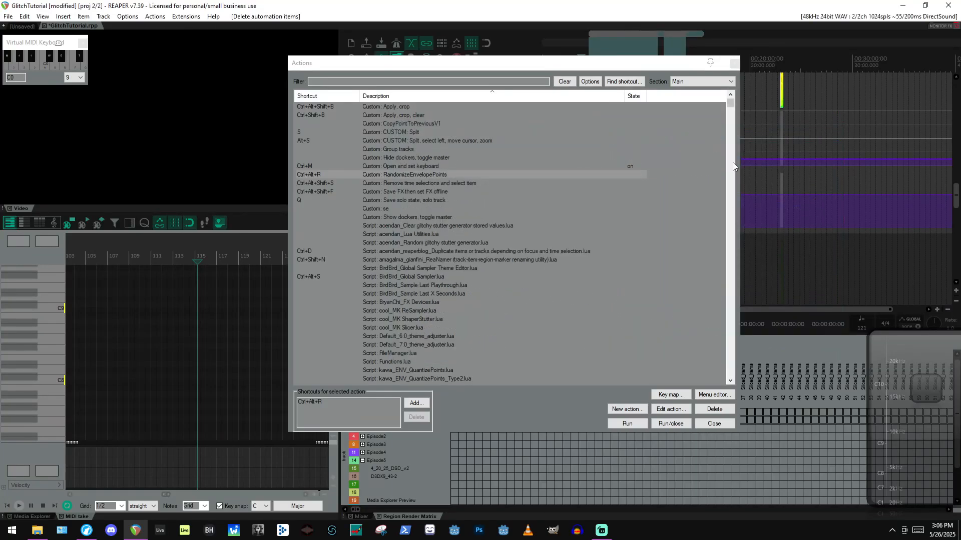
Move the Actions window off the arrangement and lower the MDCT band step envelope peak at 00:05:56:09 to about 15.
left_click_drag(621, 64, 411, 94)
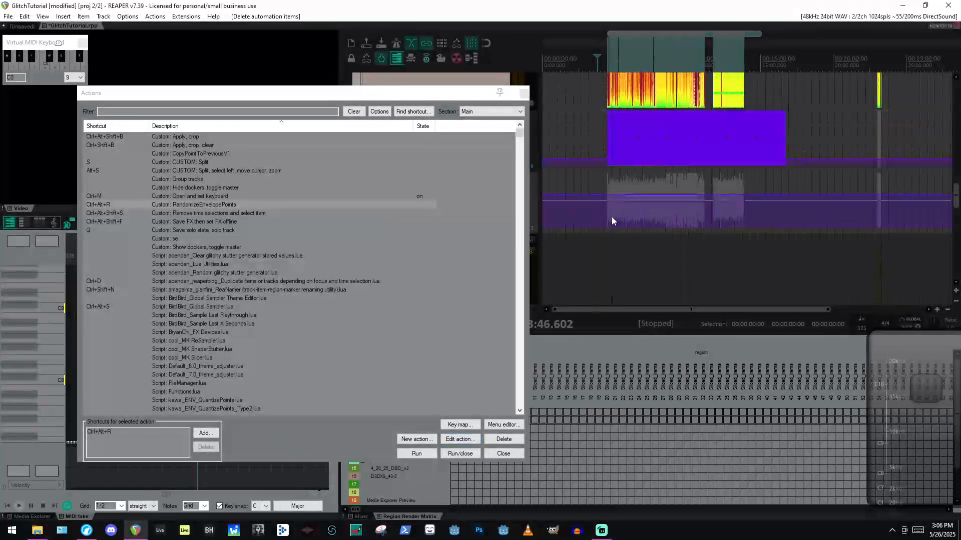
left_click(575, 126)
left_click(629, 135)
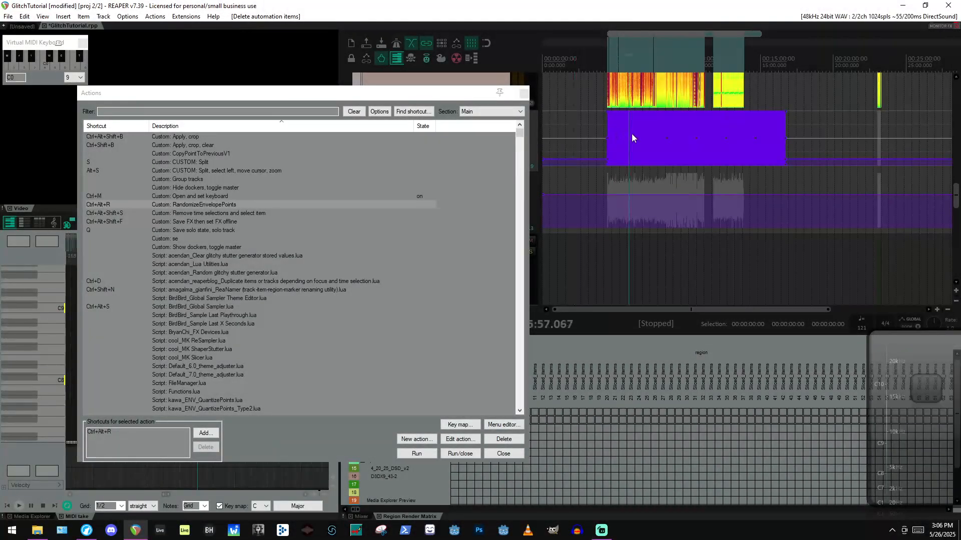
scroll(632, 135, "up", 10)
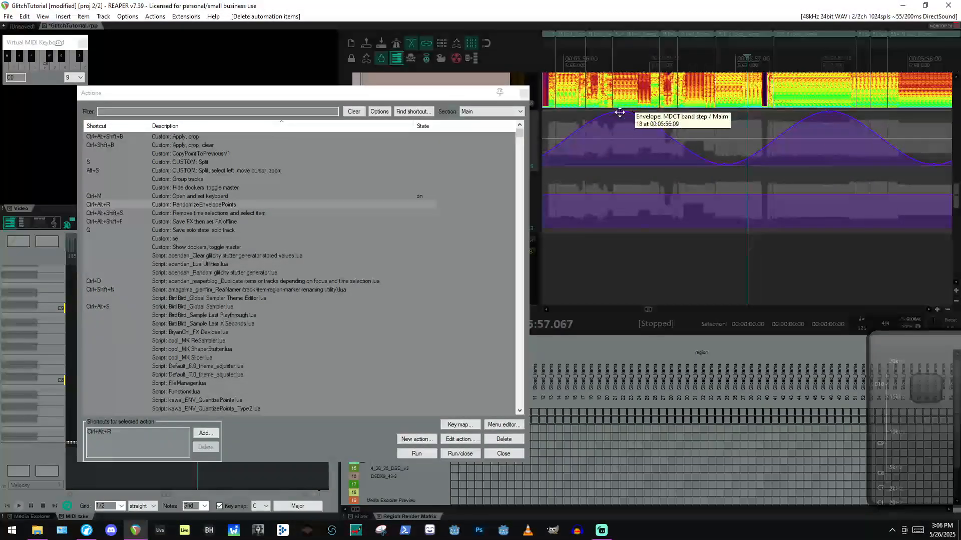
left_click_drag(620, 112, 616, 125)
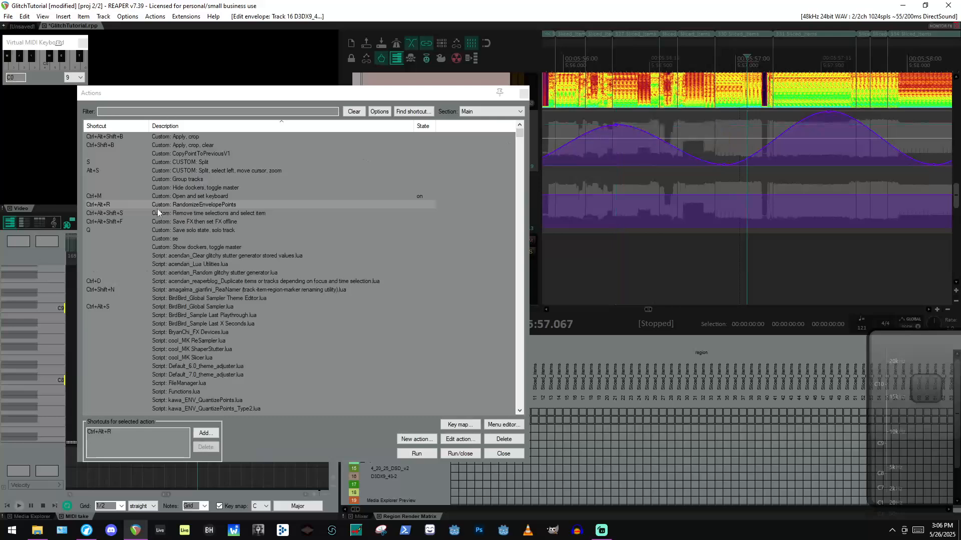
Filter the action list for "kawa" and run the kawa_ENV_RandomPointValue.lua script.
left_click(143, 112)
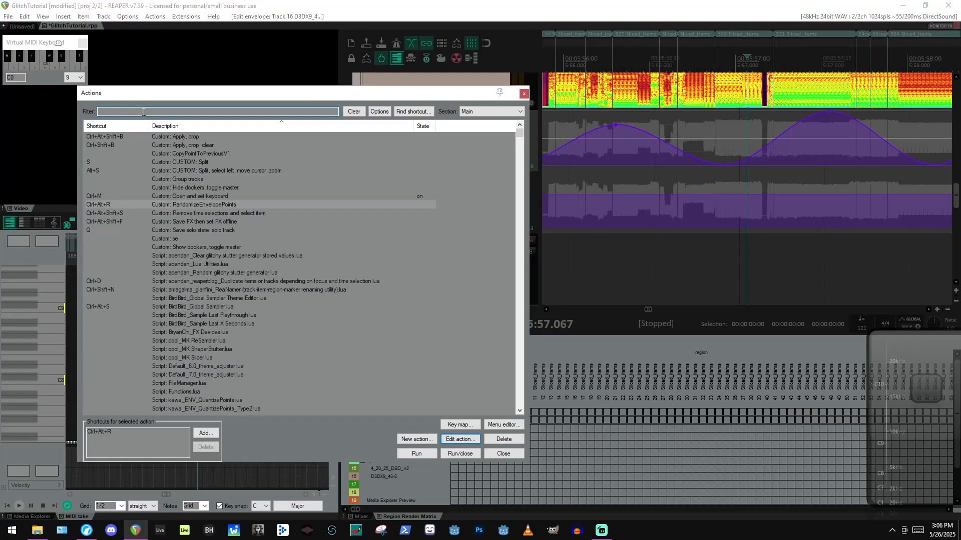
type("kawa")
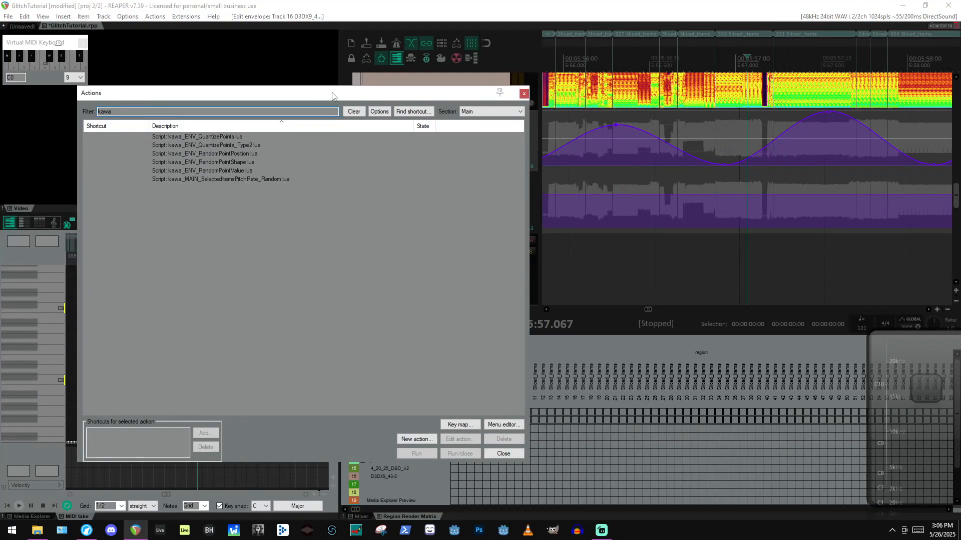
left_click(284, 154)
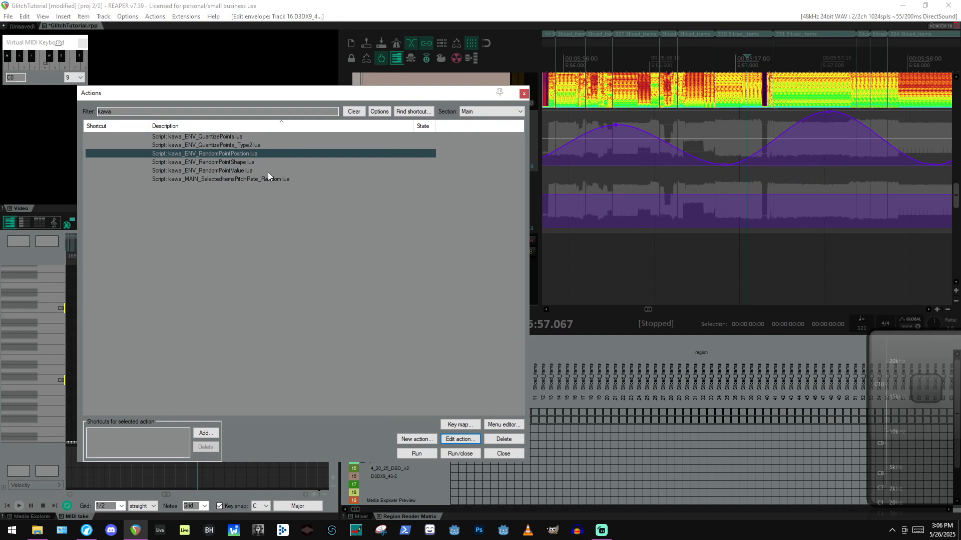
left_click(251, 172)
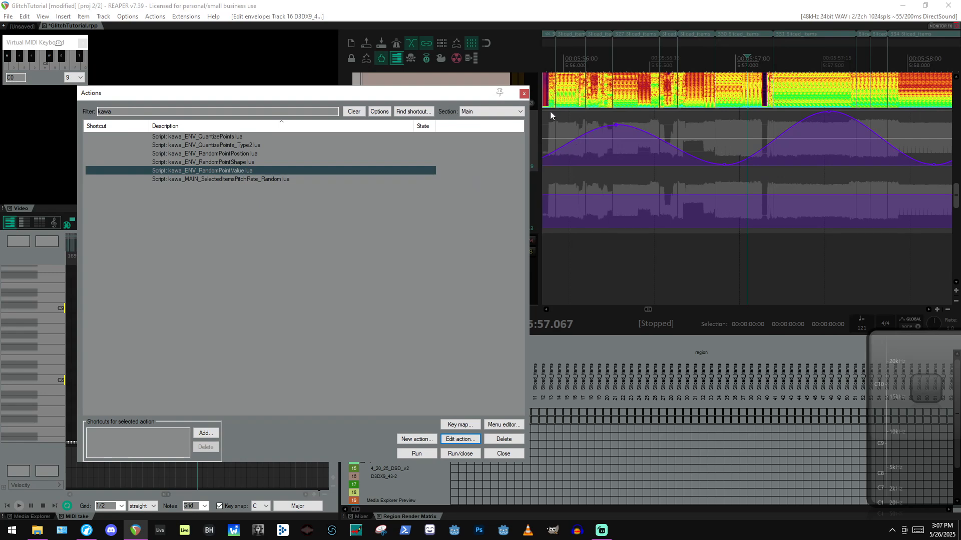
left_click(423, 454)
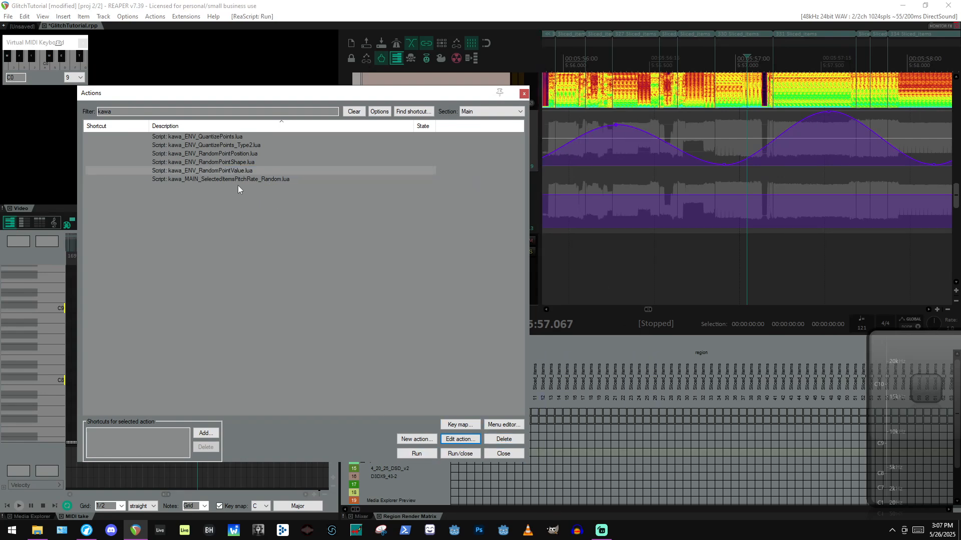
Target the lowered MDCT band step point at 00:05:56:09 and try to randomize its value with kawa_ENV_RandomPointValue.lua.
left_click(235, 171)
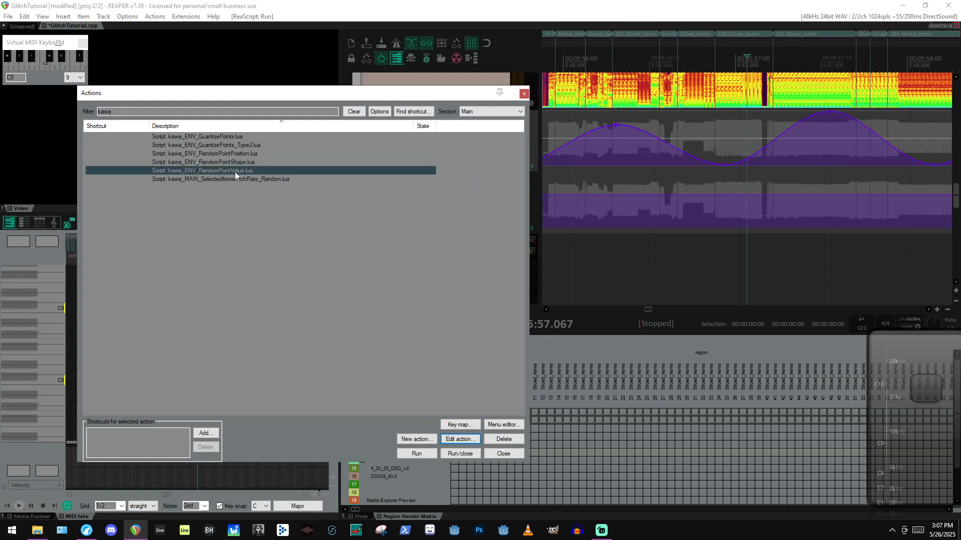
left_click(615, 125)
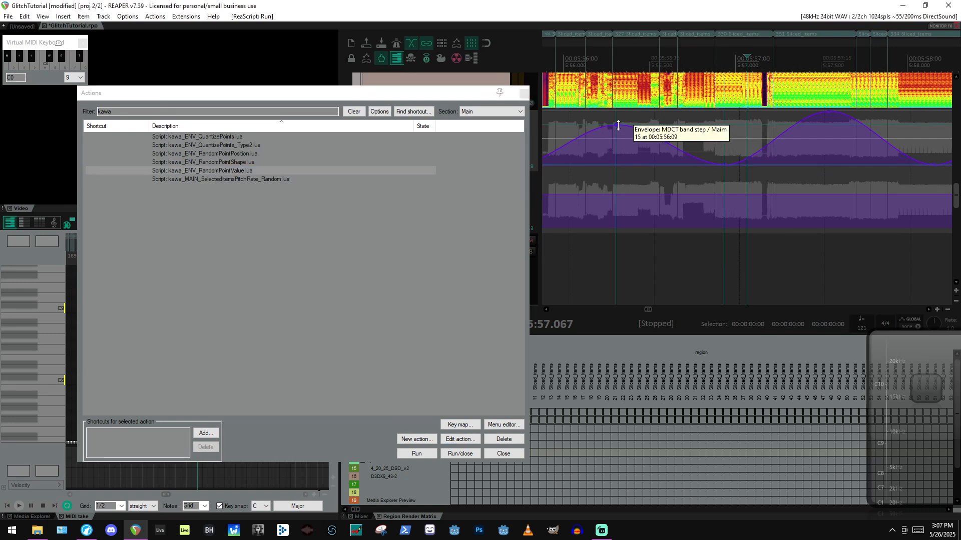
left_click(415, 454)
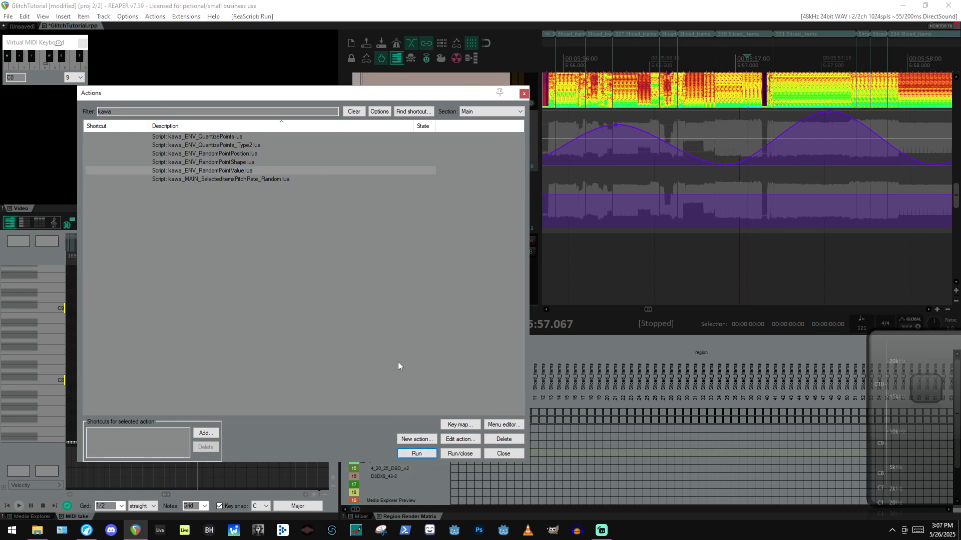
Reset and slightly raise the MDCT band step peak near 00:05:56, and try to randomize its shape with kawa_ENV_RandomPointShape.lua.
left_click(233, 156)
left_click(235, 163)
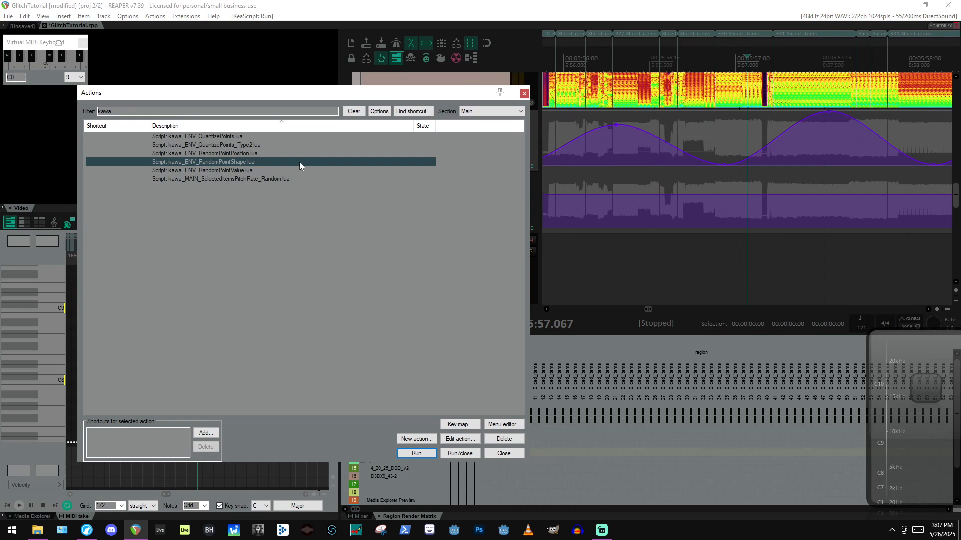
left_click(634, 131)
double_click(615, 125)
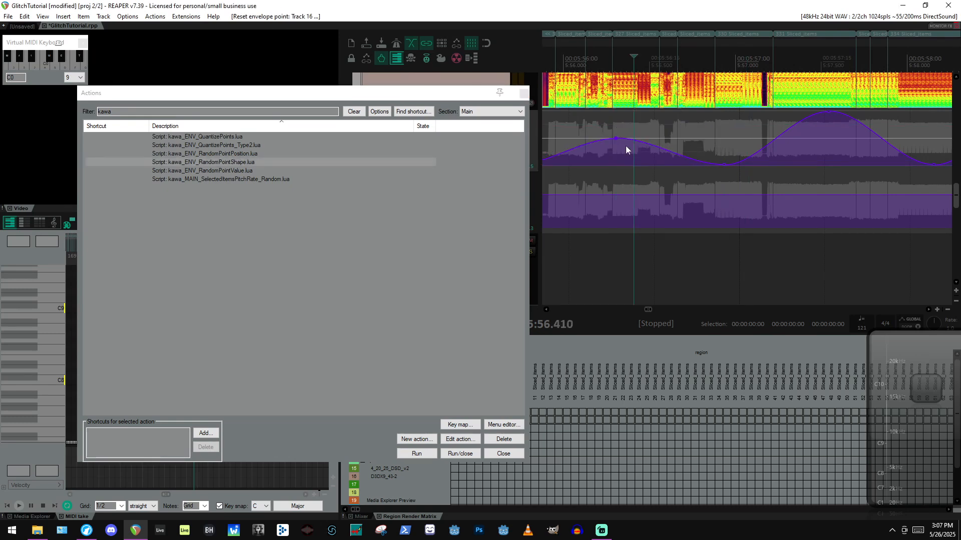
left_click_drag(612, 137, 626, 129)
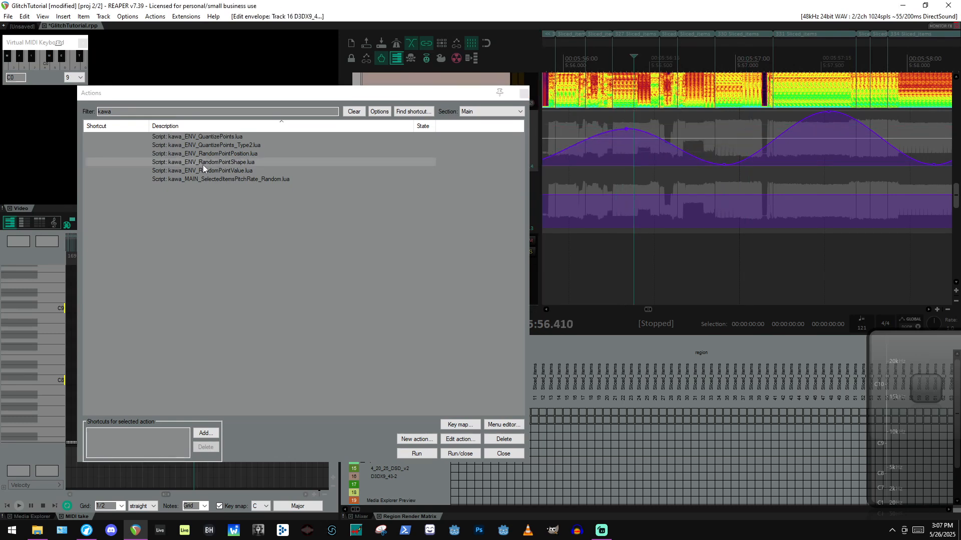
left_click(418, 454)
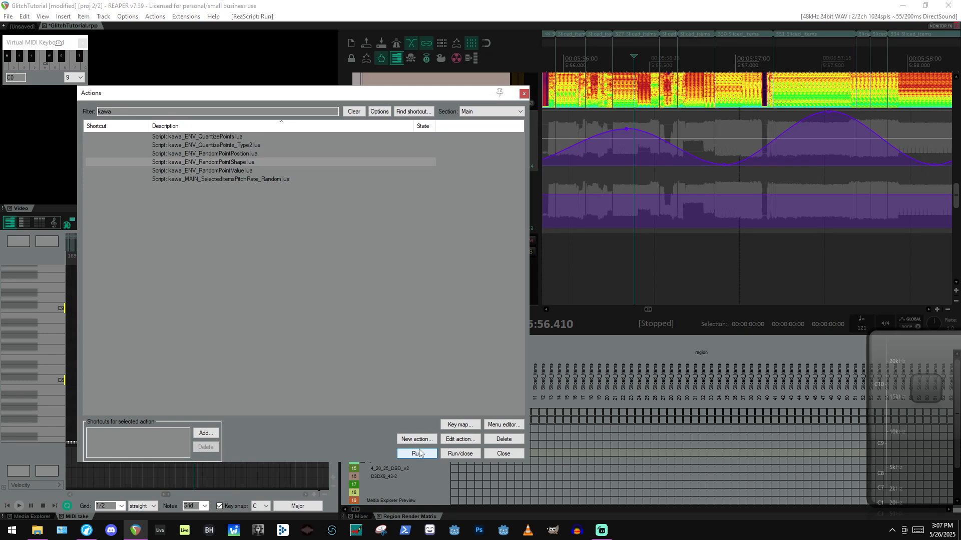
left_click(233, 163)
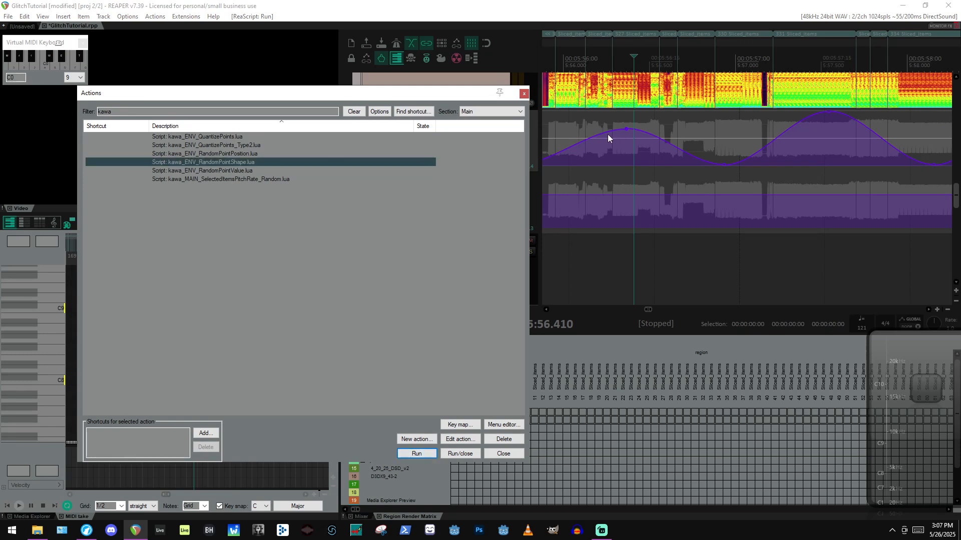
Select the time range from 00:05:55:03 to 00:05:58:04 and run kawa_ENV_RandomPointShape.lua on the MDCT band step points inside it.
scroll(677, 144, "down", 3)
left_click(764, 176)
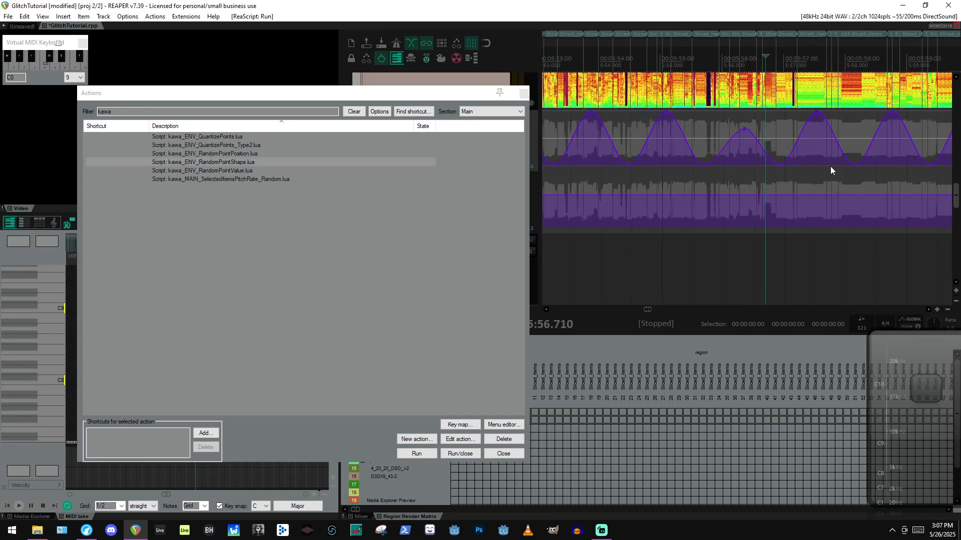
left_click_drag(783, 143, 631, 108)
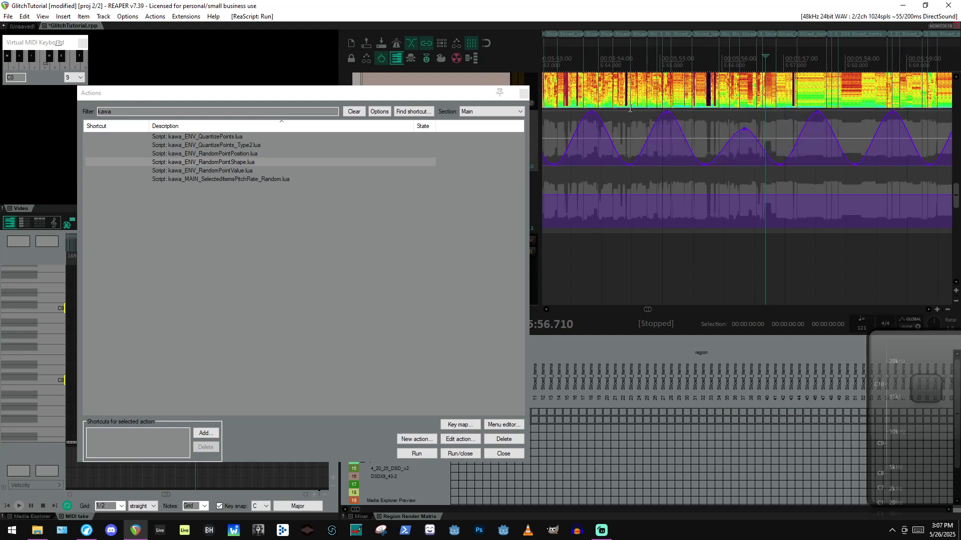
left_click(230, 163)
left_click(419, 454)
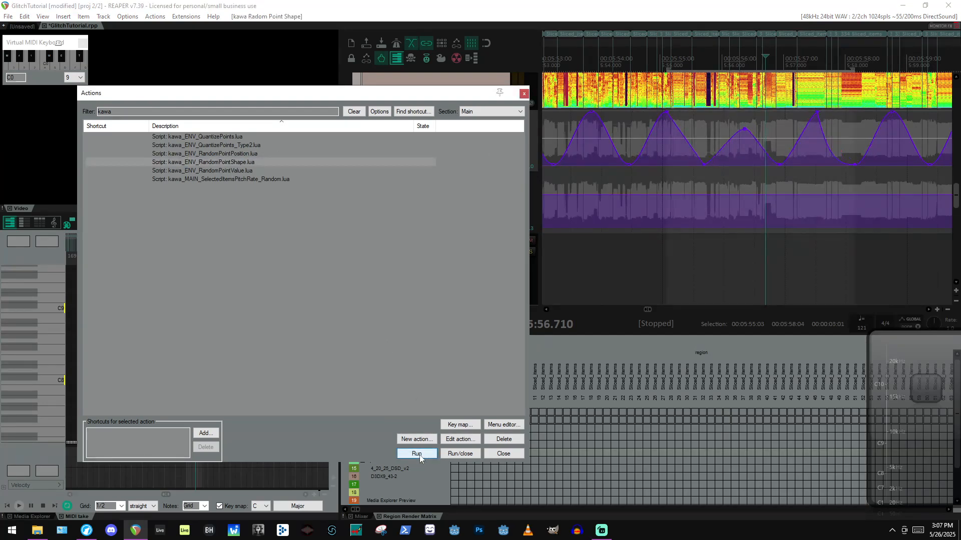
Rerun kawa_ENV_RandomPointShape.lua repeatedly to cycle the selected MDCT band step points through different random curve shapes.
scroll(771, 255, "right", 3)
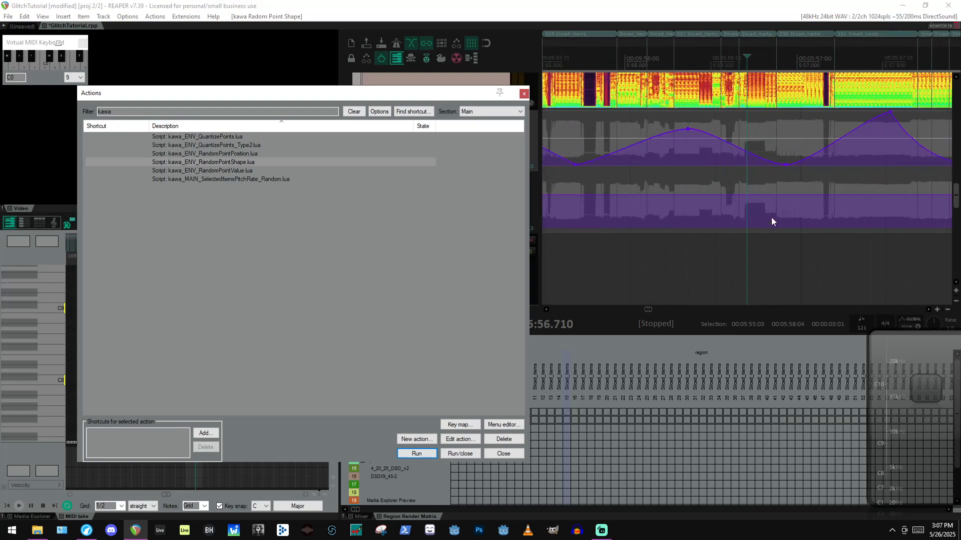
scroll(674, 125, "up", 3)
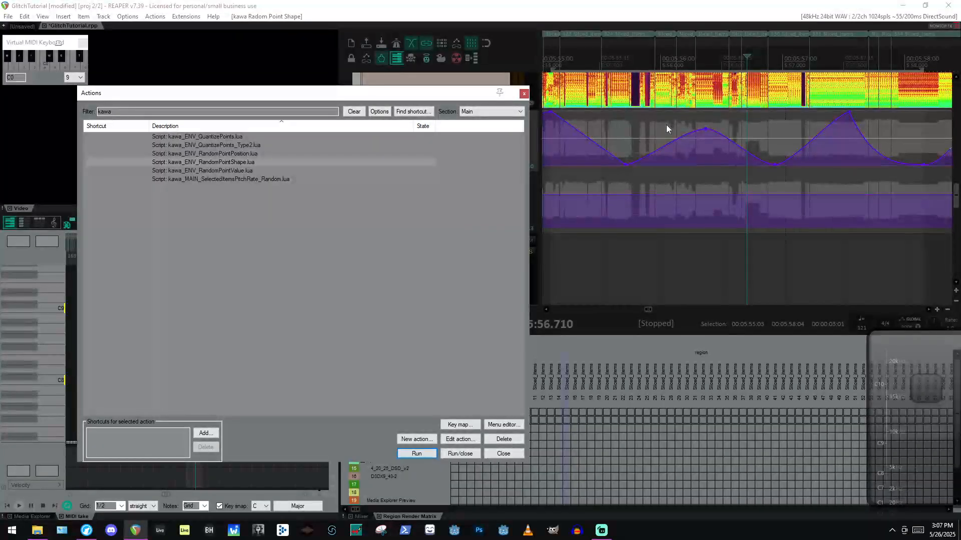
left_click(421, 454)
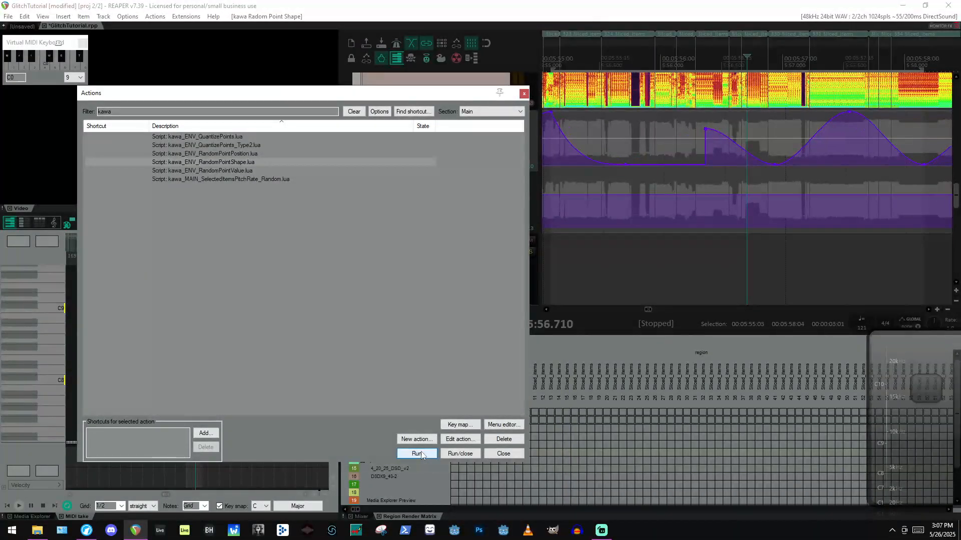
left_click(421, 454)
left_click(422, 454)
left_click(421, 454)
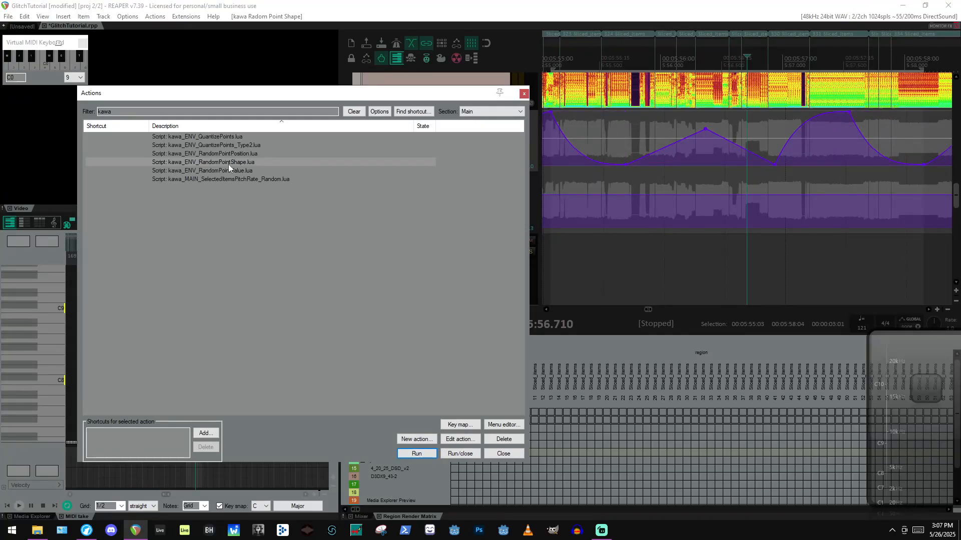
left_click(416, 454)
left_click(416, 454)
left_click(416, 454)
left_click(414, 455)
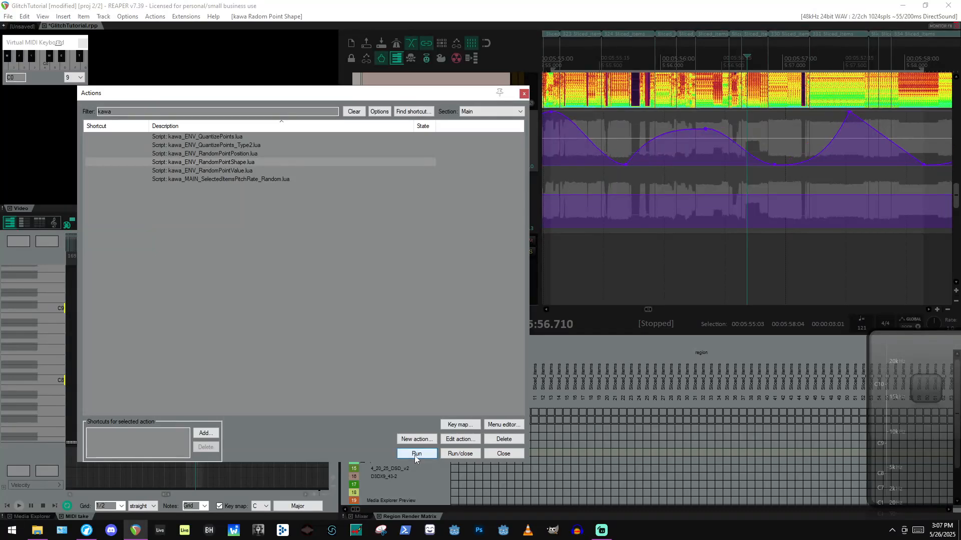
right_click(414, 455)
left_click(414, 455)
left_click(409, 455)
left_click(409, 456)
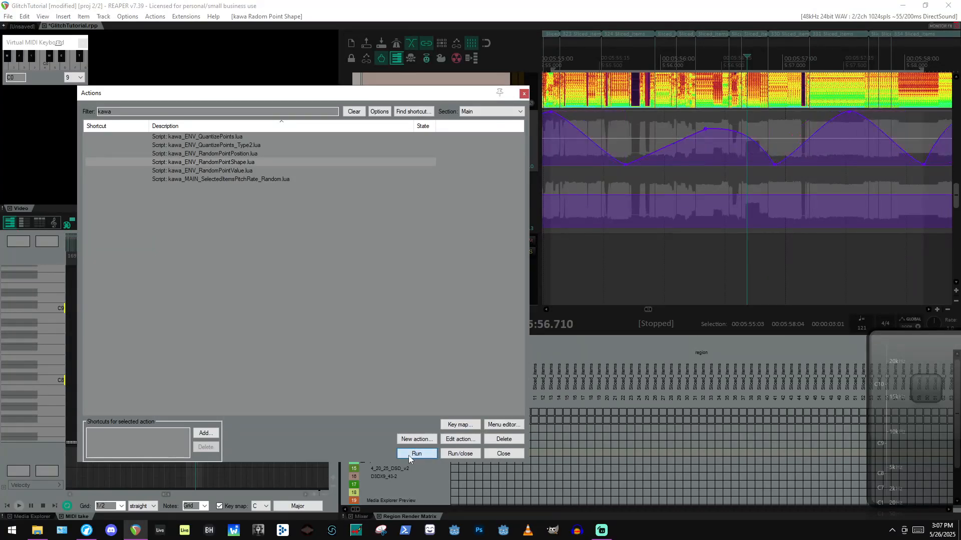
left_click(409, 455)
left_click(409, 455)
left_click(409, 455)
left_click(408, 456)
left_click(408, 455)
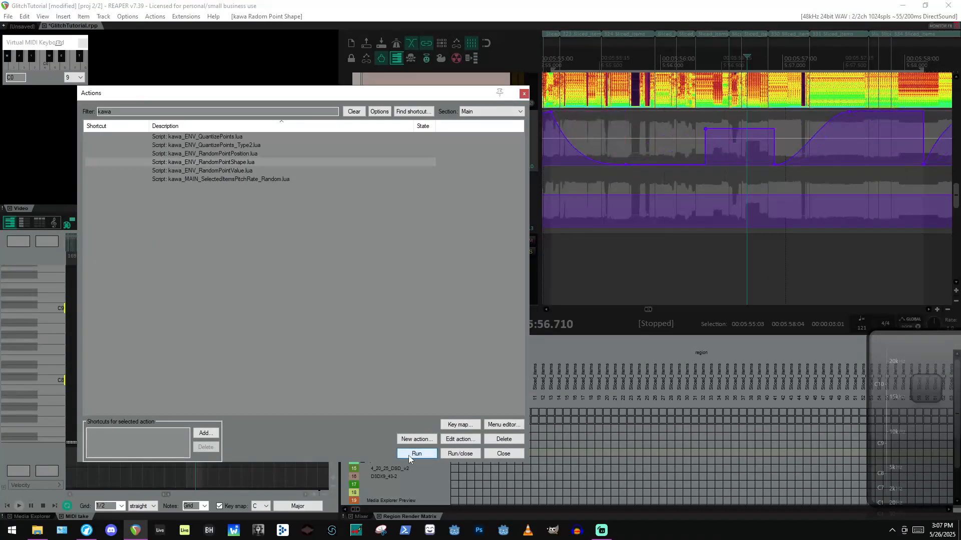
left_click(408, 455)
Run kawa_ENV_RandomPointValue.lua repeatedly to randomize the values of the MDCT band step points in the time selection.
left_click(235, 153)
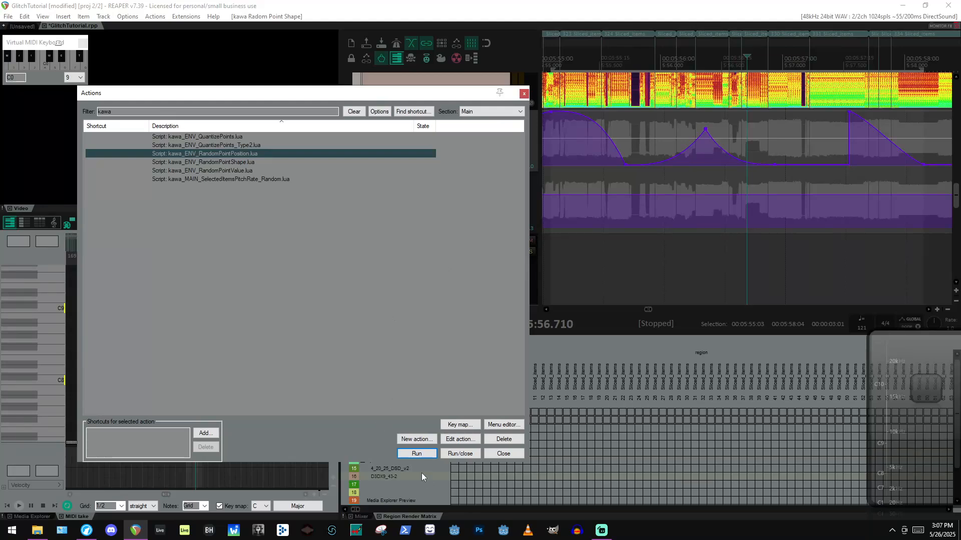
left_click(235, 170)
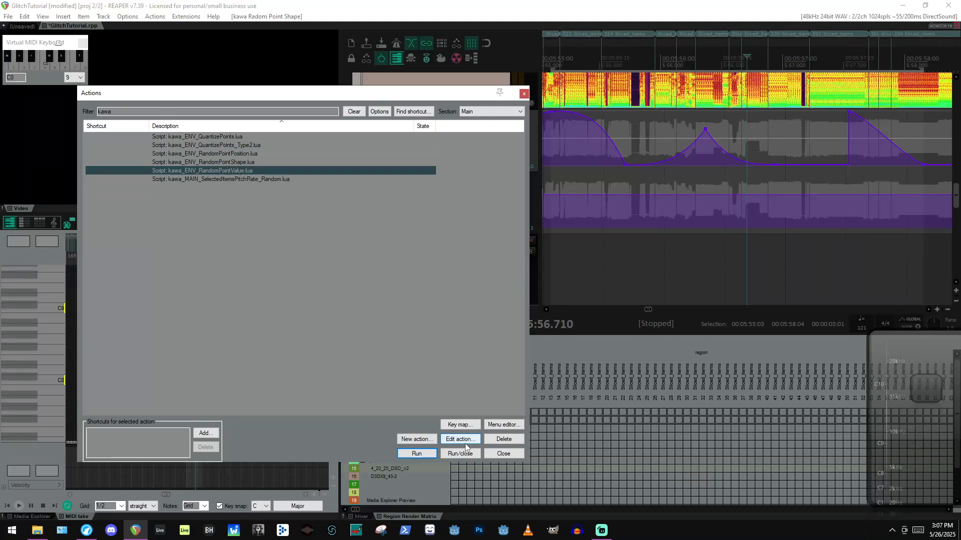
left_click(419, 456)
left_click(419, 456)
left_click(420, 454)
left_click(420, 455)
left_click(419, 455)
left_click(419, 454)
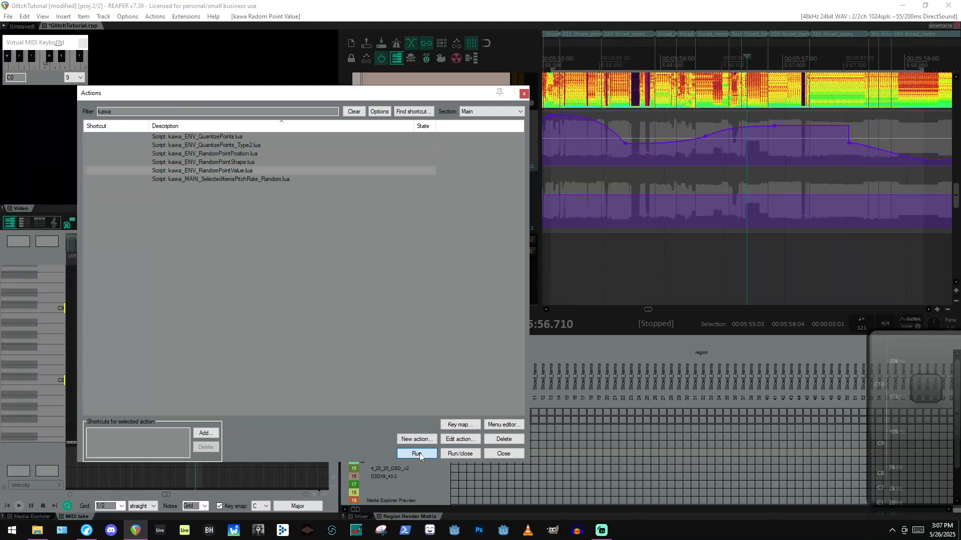
left_click(419, 454)
left_click(420, 454)
left_click(420, 455)
left_click(420, 455)
left_click(420, 454)
left_click(419, 455)
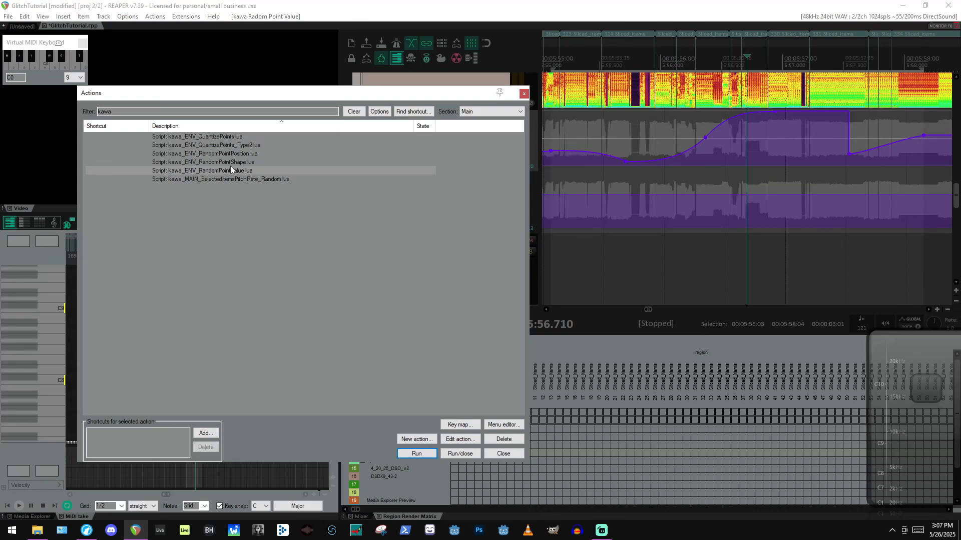
Run kawa_ENV_RandomPointPosition.lua repeatedly to scatter the MDCT band step points to random times around the time selection.
left_click(243, 154)
left_click(422, 455)
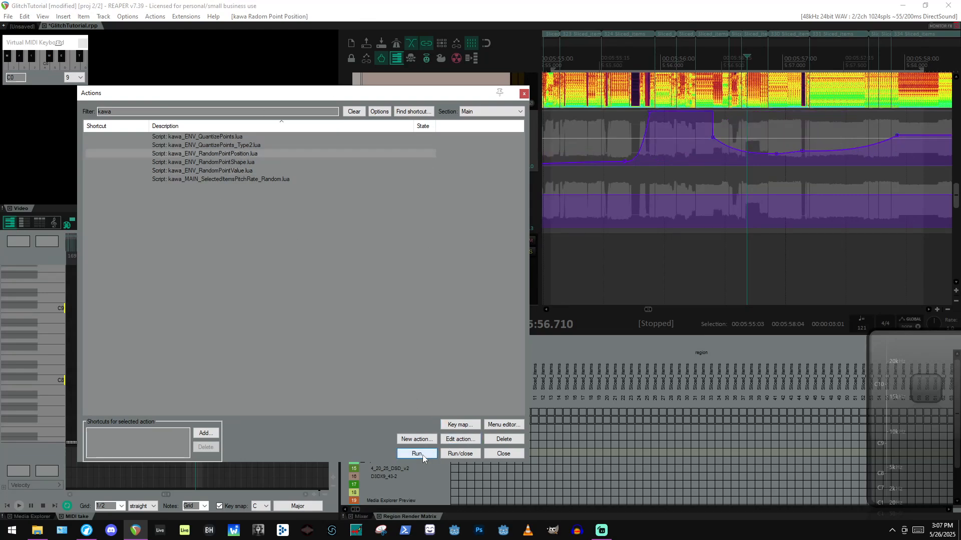
left_click(423, 455)
scroll(875, 218, "down", 3)
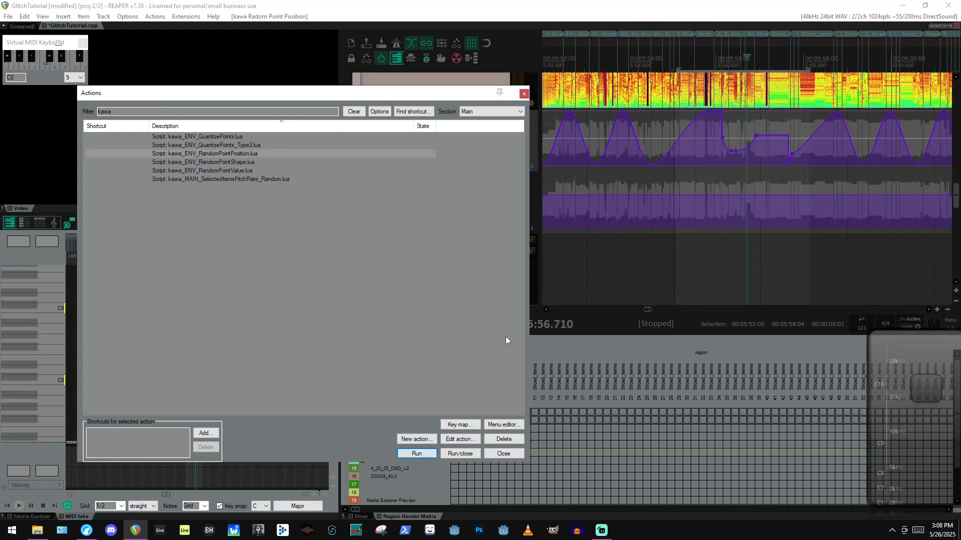
left_click(415, 454)
left_click(415, 453)
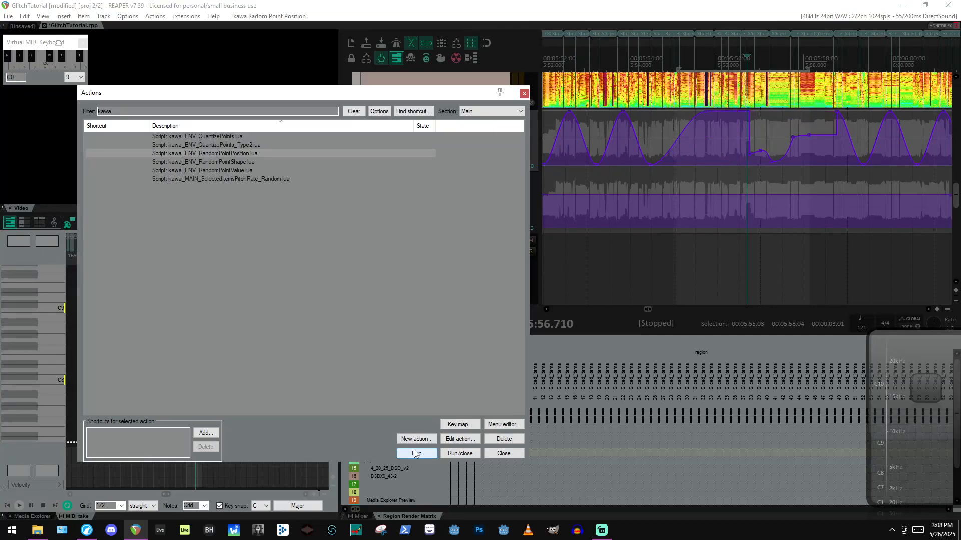
left_click(415, 453)
left_click(415, 453)
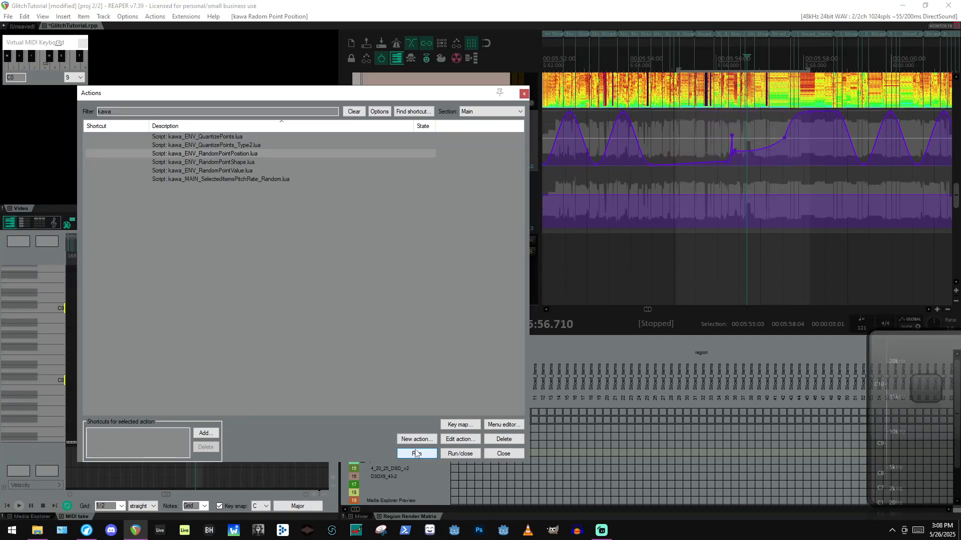
left_click(415, 453)
left_click(415, 453)
left_click(415, 453)
left_click(415, 454)
left_click(415, 453)
left_click(415, 453)
left_click(416, 453)
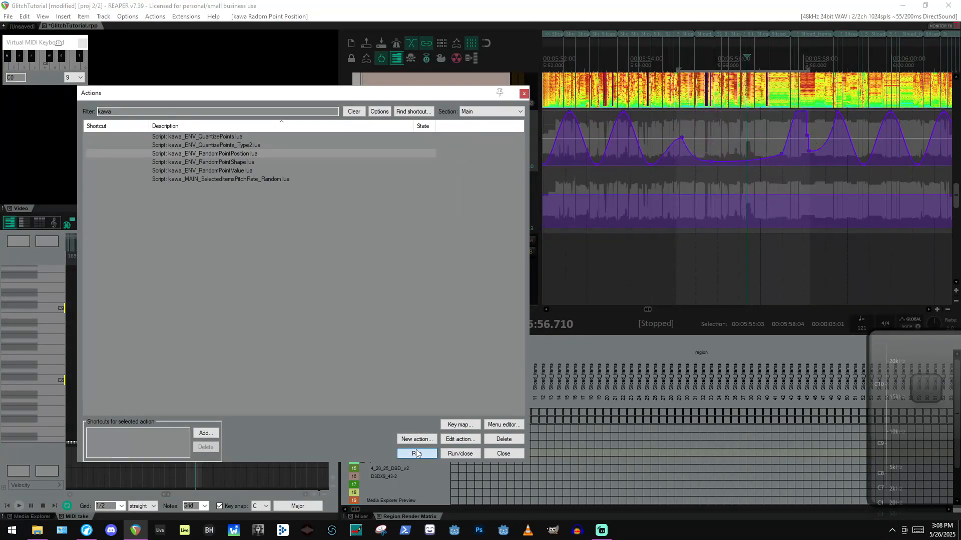
left_click(416, 453)
left_click(417, 454)
left_click(416, 454)
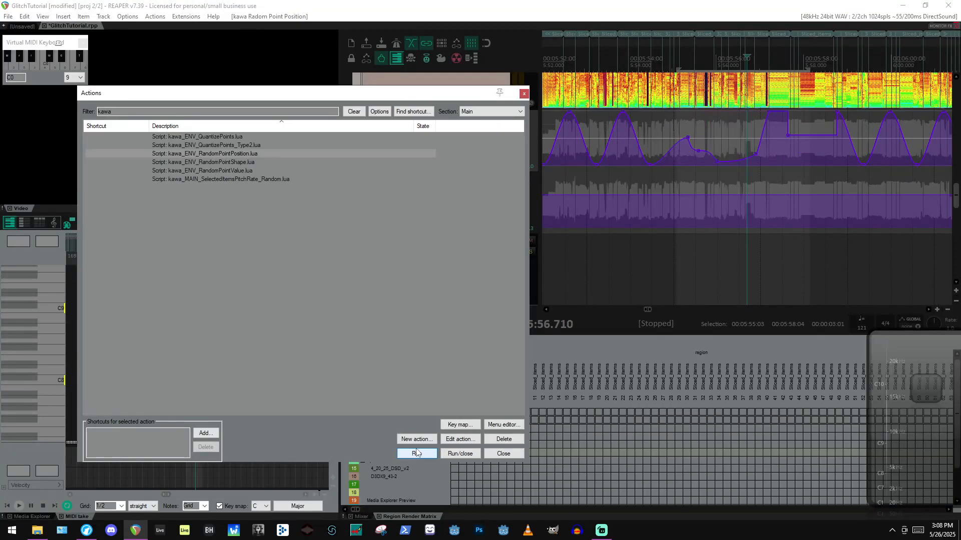
left_click(417, 454)
left_click(416, 453)
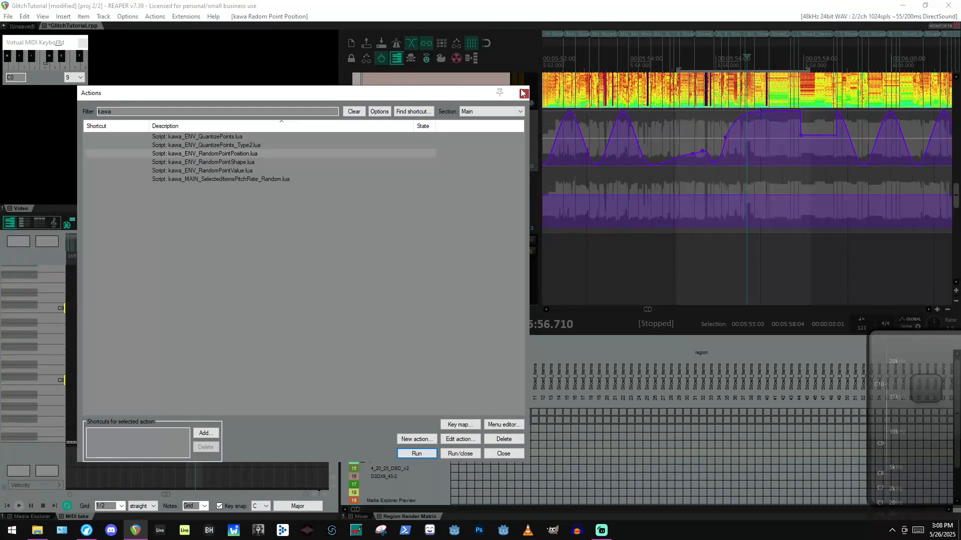
Close the action list and select the time range from 00:04:11:08 to 00:17:04:03 over the MDCT band step envelope.
left_click(523, 93)
scroll(751, 139, "up", 5)
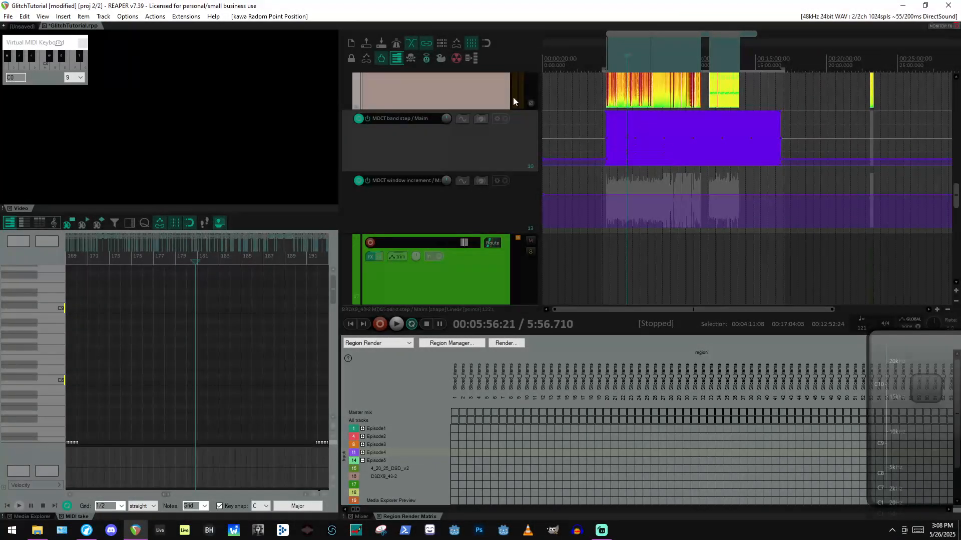
Reopen the action list and review the actions combined in the RandomizeEnvelopePoints custom action, leaving it unedited.
left_click(190, 17)
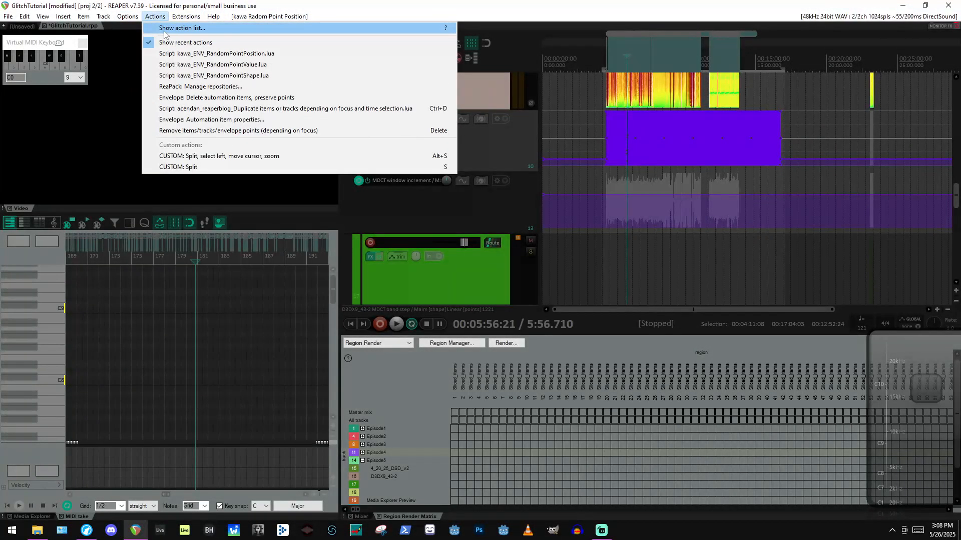
left_click(162, 31)
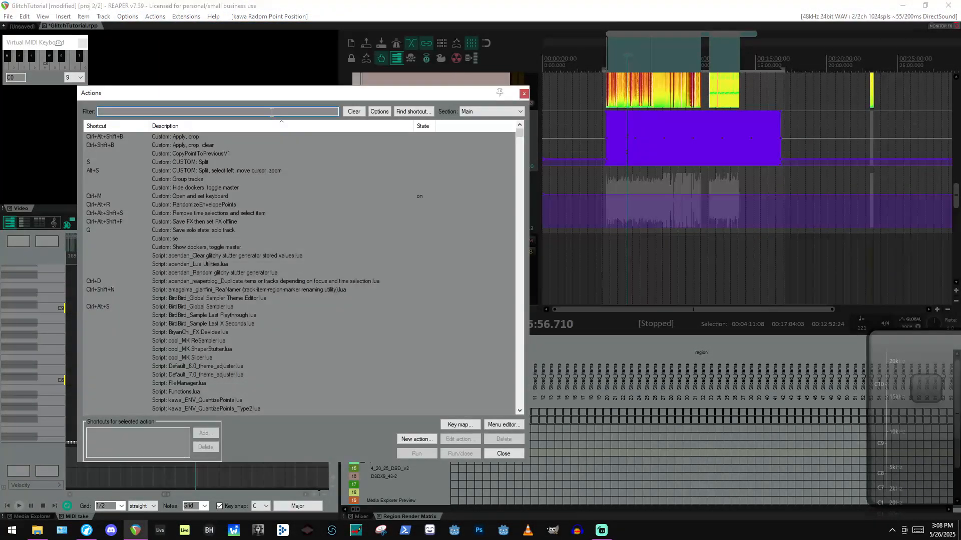
left_click(212, 205)
left_click(460, 439)
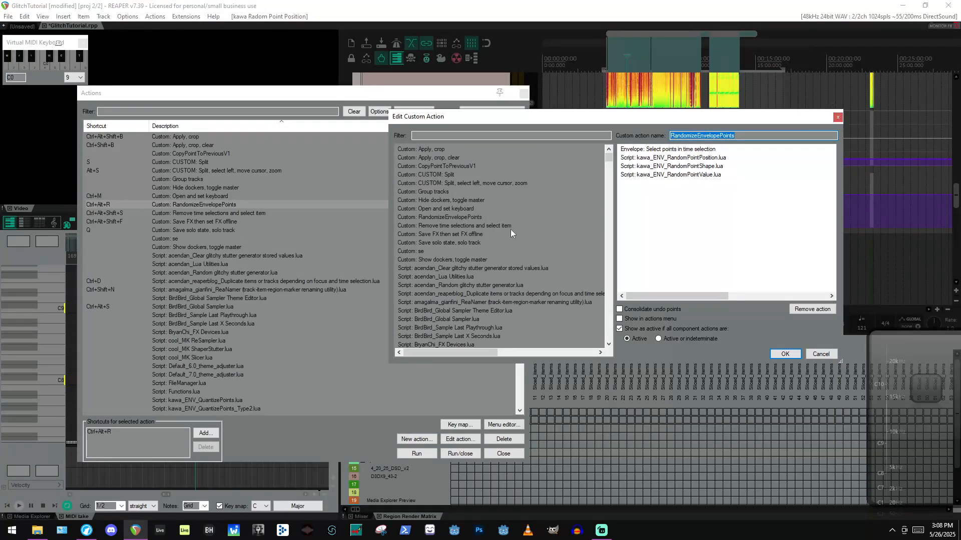
left_click(839, 118)
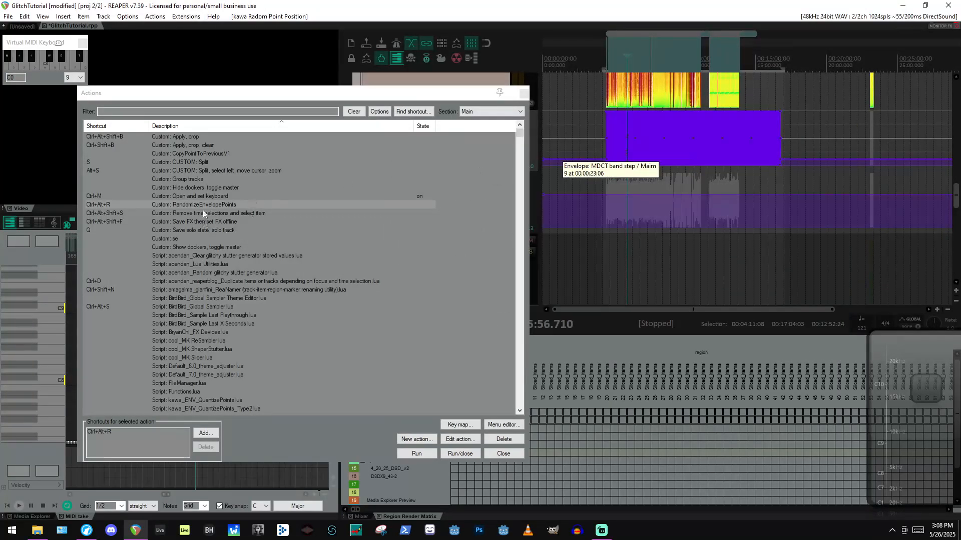
Try to run the RandomizeEnvelopePoints custom action on all MDCT band step points in the time selection.
left_click(416, 451)
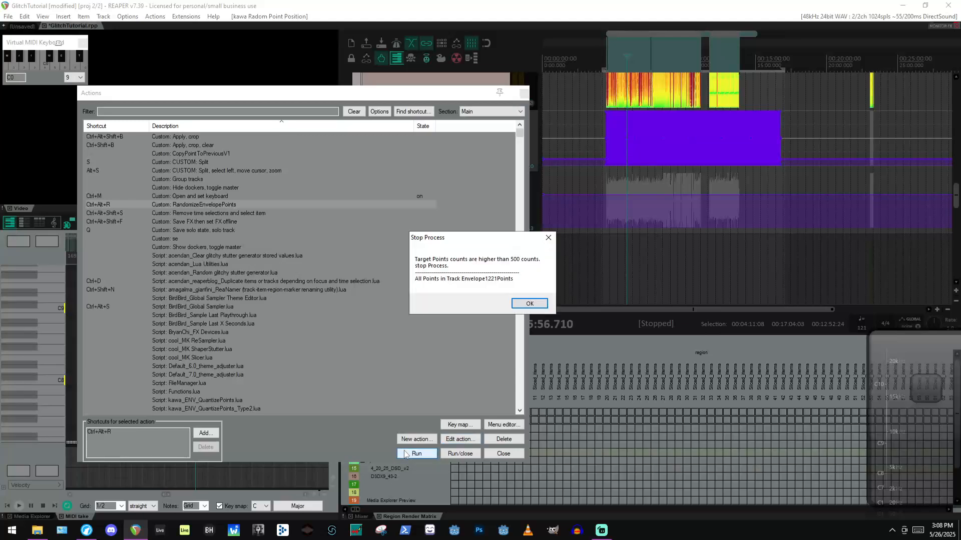
left_click(529, 303)
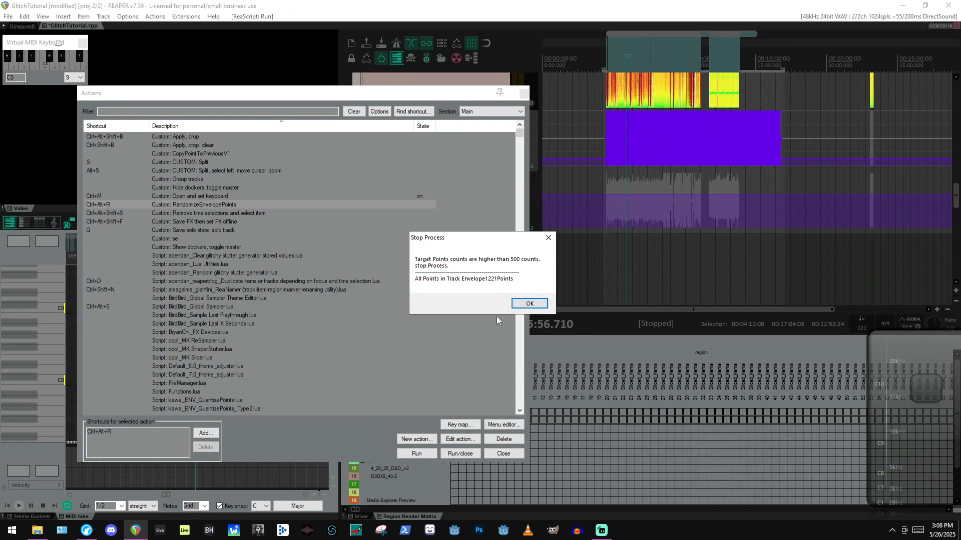
left_click(529, 305)
Select the shorter time range from 00:04:23:17 to 00:06:23:16 over the MDCT band step envelope.
left_click(629, 183)
scroll(641, 169, "up", 5)
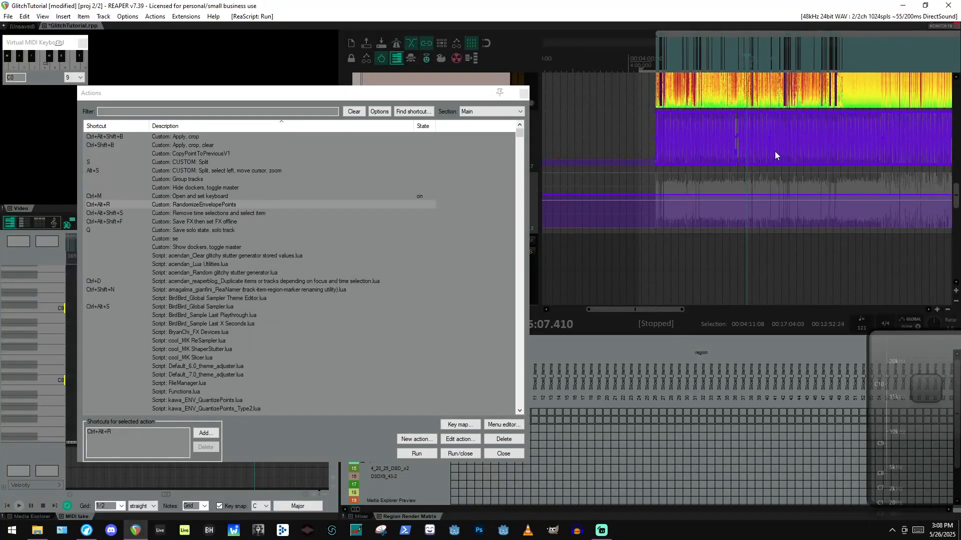
left_click_drag(650, 144, 762, 138)
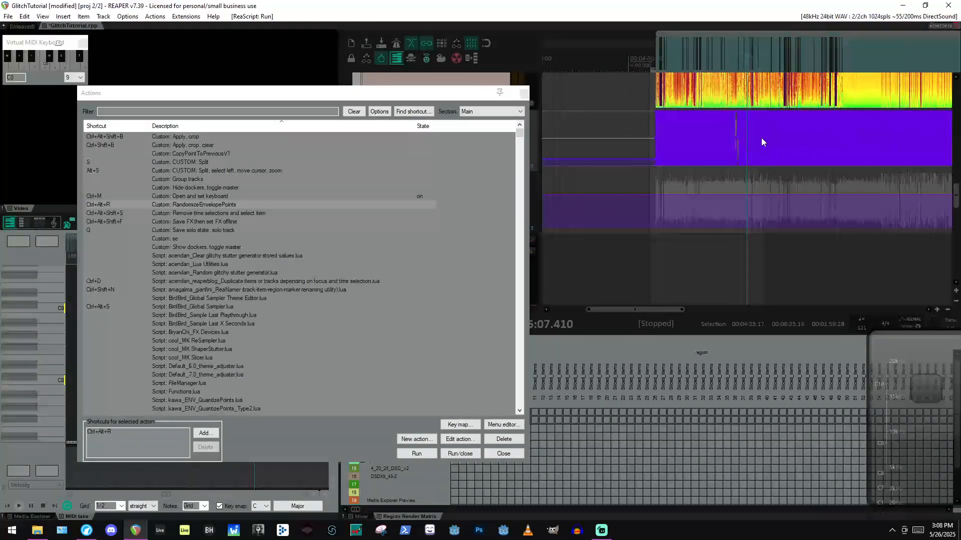
Run the RandomizeEnvelopePoints custom action on the MDCT band step points from 00:04:23:17 to 00:06:23:16 and inspect the randomized curve.
left_click(425, 455)
scroll(727, 135, "up", 10)
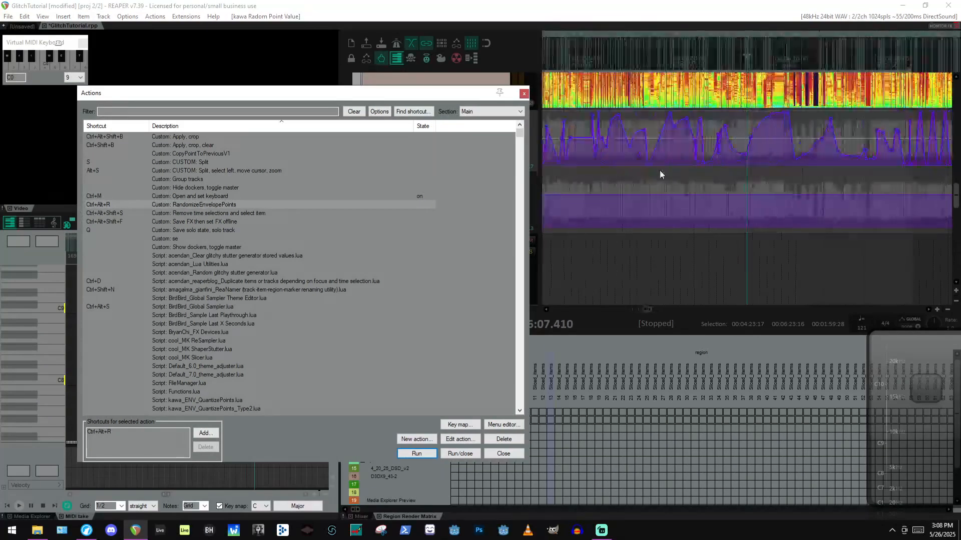
scroll(655, 170, "down", 7)
scroll(635, 149, "up", 8)
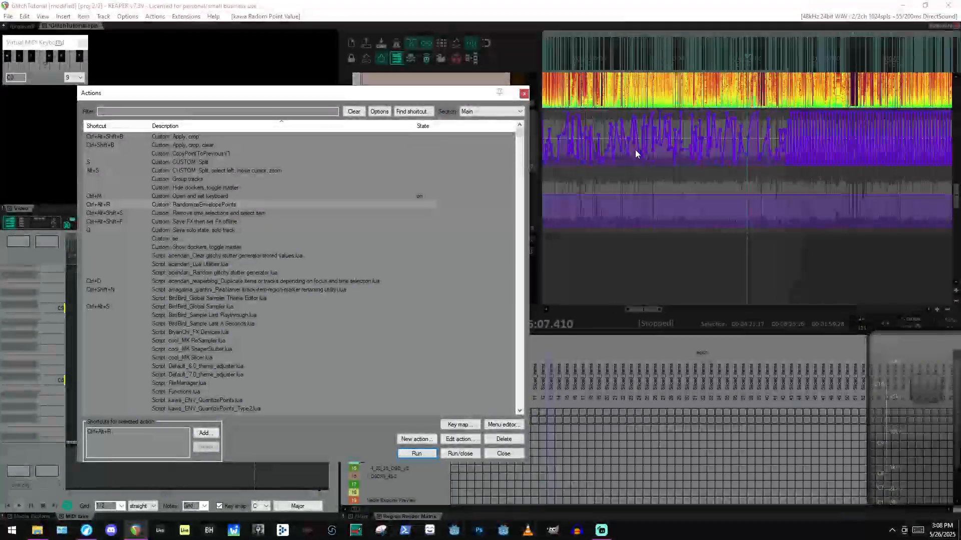
scroll(630, 184, "down", 8)
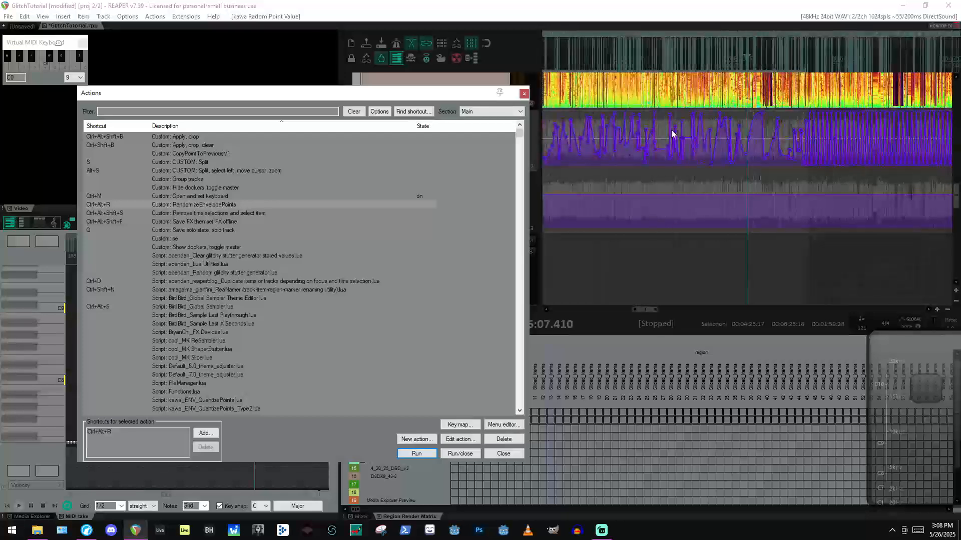
scroll(808, 170, "down", 6)
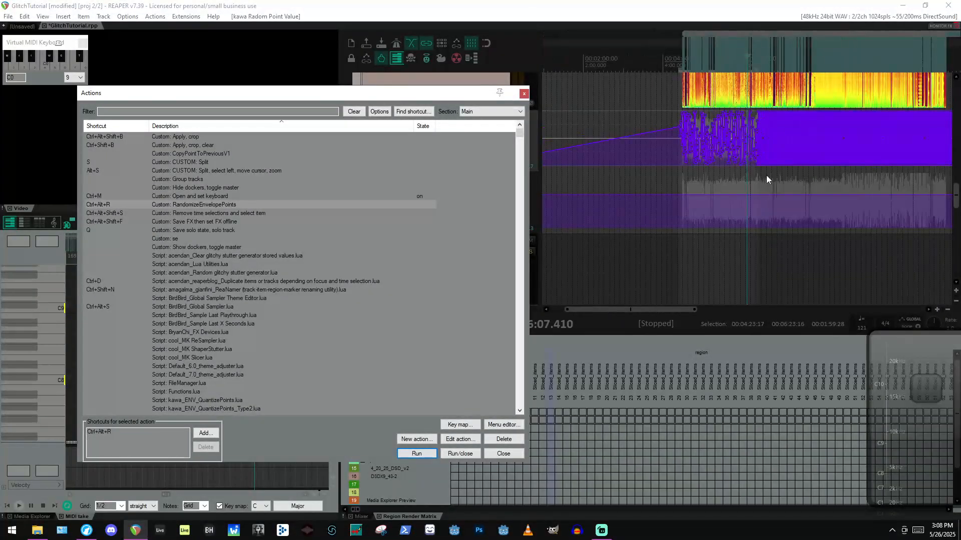
Try to run RandomizeEnvelopePoints on the time range from 00:06:19:10 to 00:08:18:07.
left_click_drag(767, 175, 834, 183)
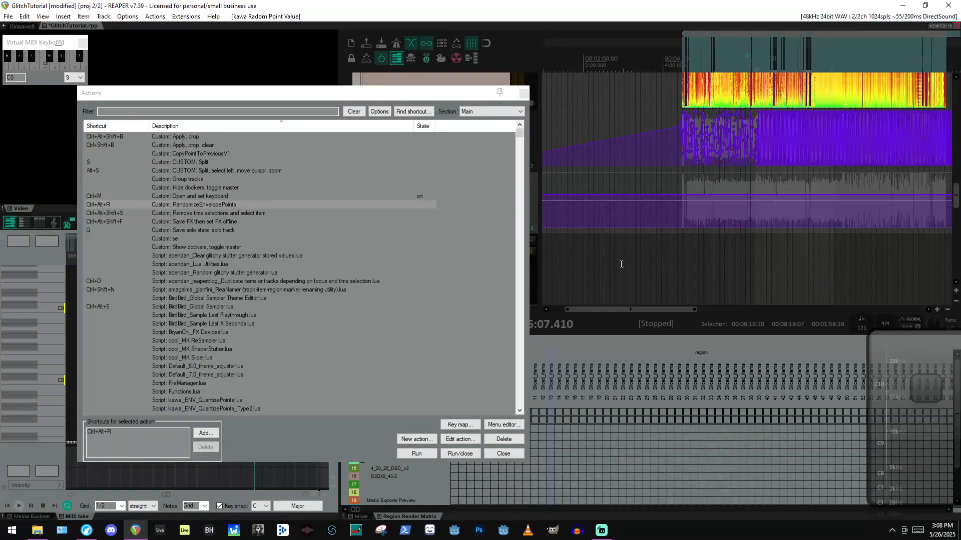
left_click(426, 455)
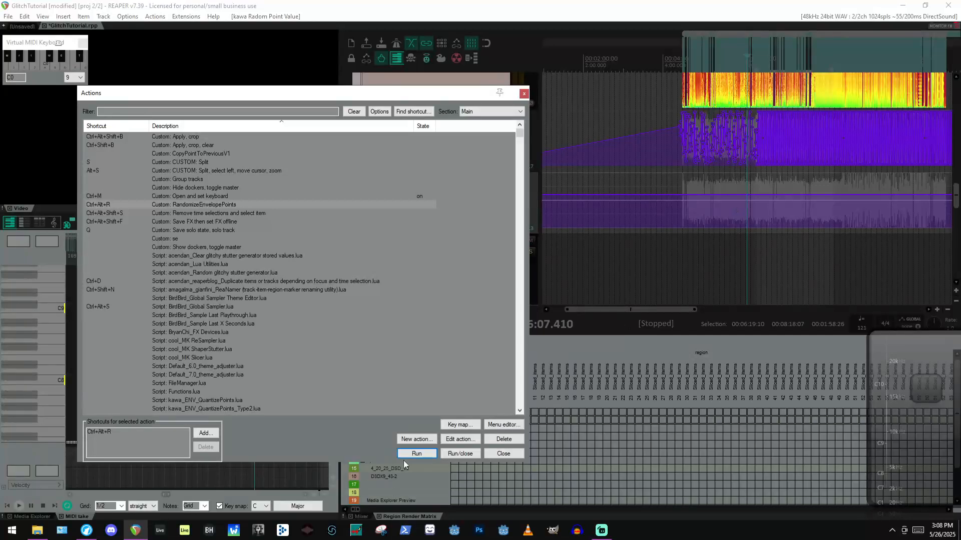
left_click(789, 171)
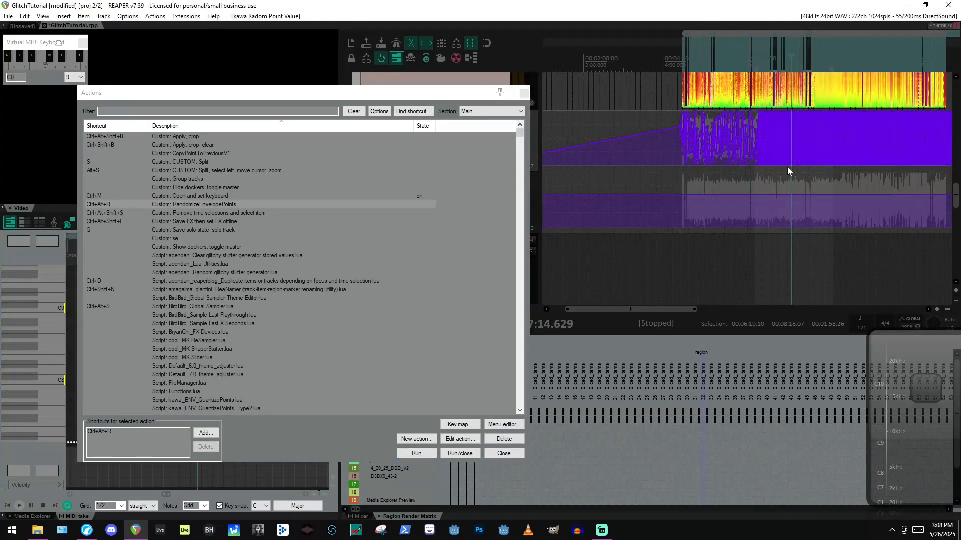
Try RandomizeEnvelopePoints on the time range from 00:06:14:24 to 00:07:30:15 and close the action list.
left_click(752, 176)
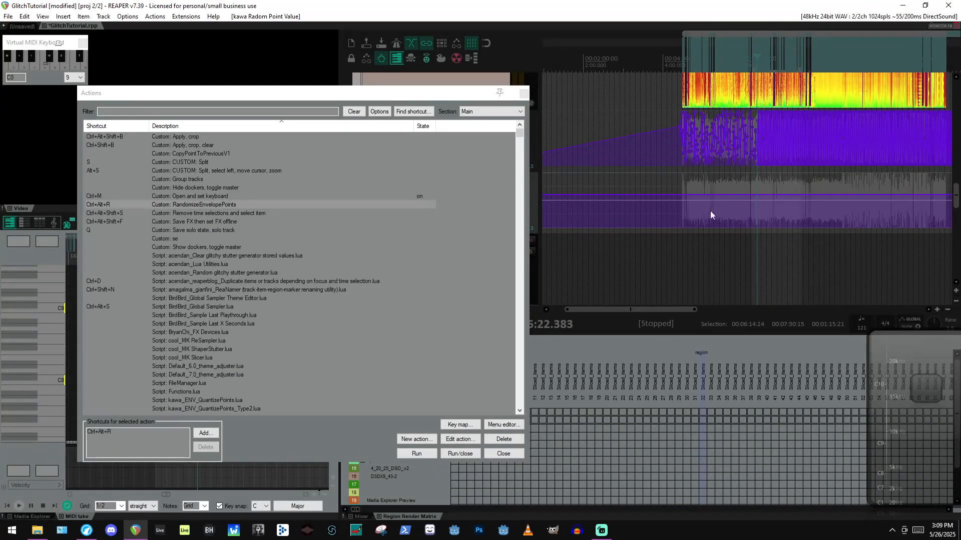
left_click(418, 454)
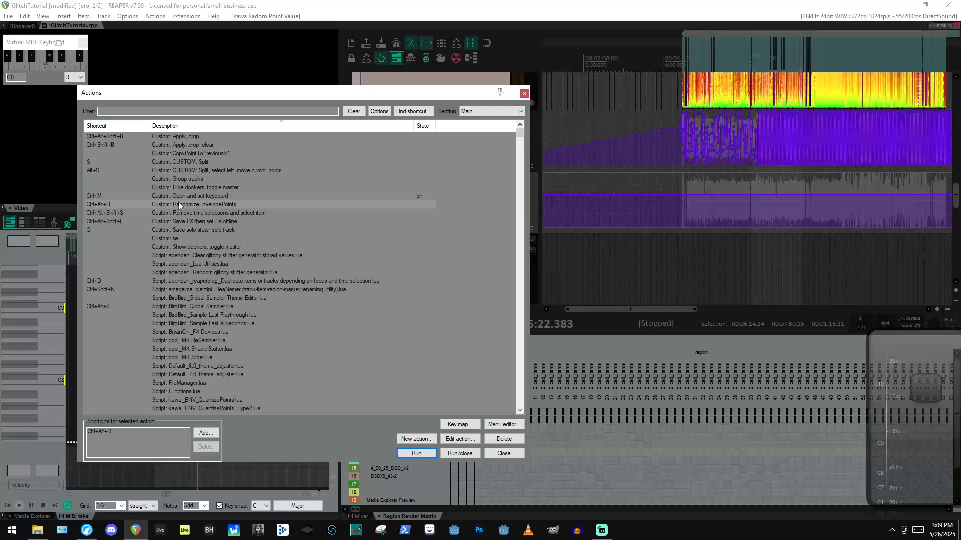
left_click(179, 204)
left_click(418, 453)
left_click_drag(519, 86, 699, 123)
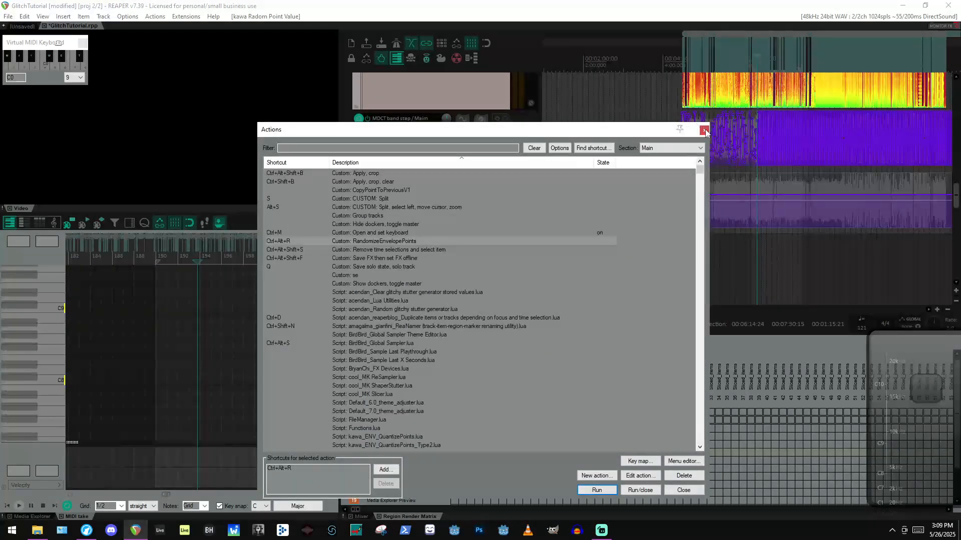
left_click(705, 131)
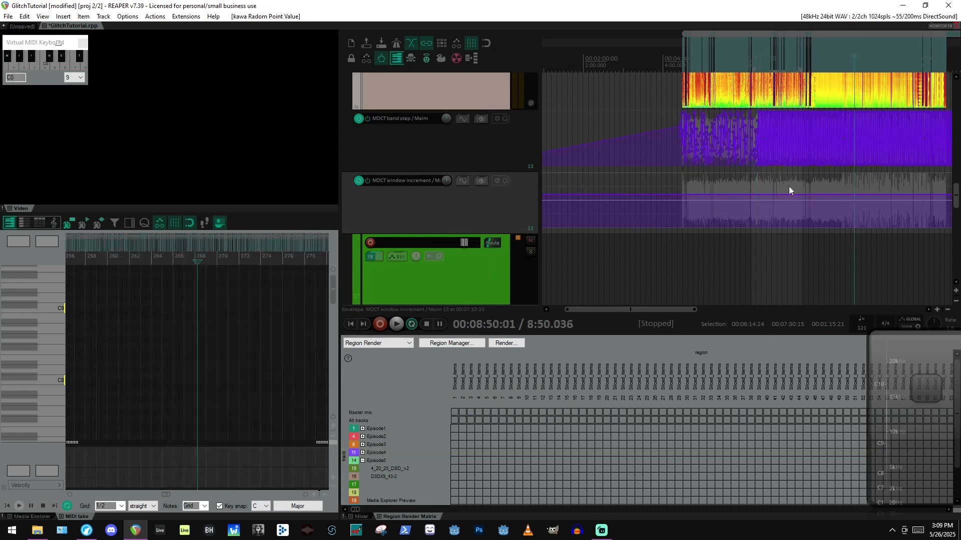
Make MDCT band step the active envelope and run RandomizeEnvelopePoints on its points from 00:06:14:01 to 00:07:30:15.
left_click_drag(638, 177, 740, 166)
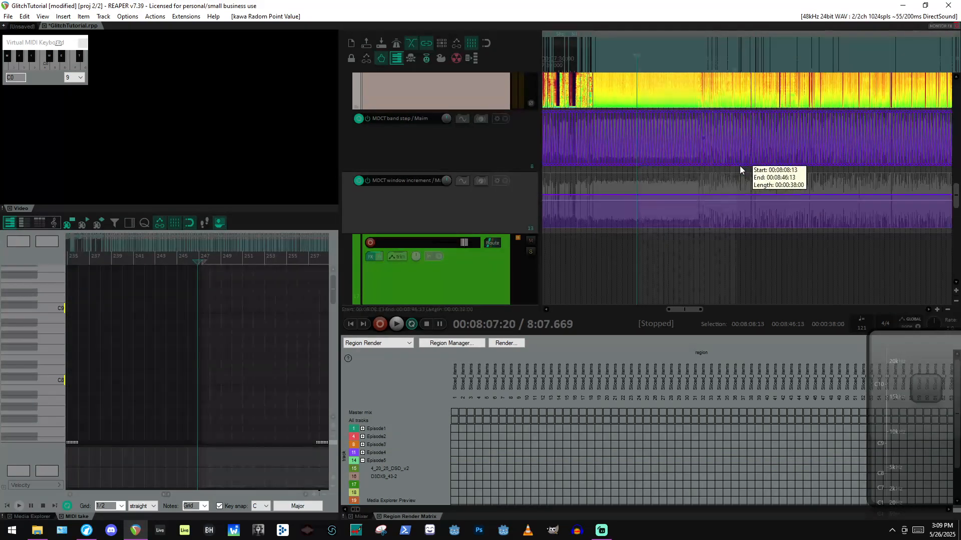
left_click(470, 159)
scroll(756, 170, "down", 3)
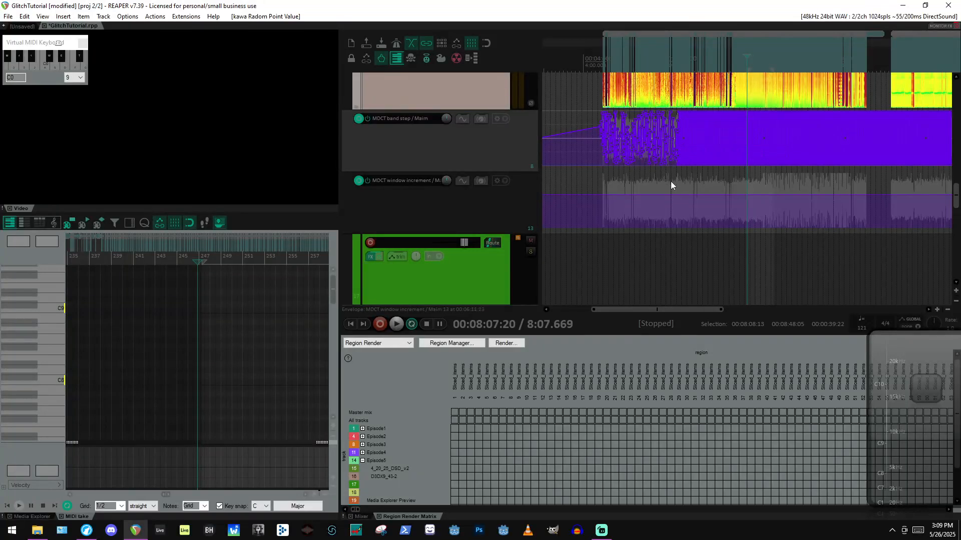
left_click_drag(672, 180, 722, 177)
left_click(433, 149)
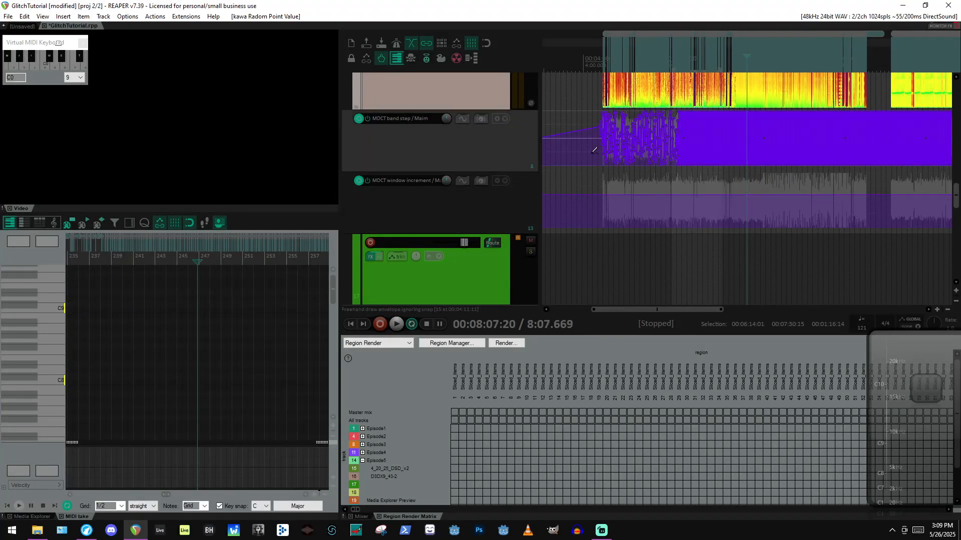
key("r")
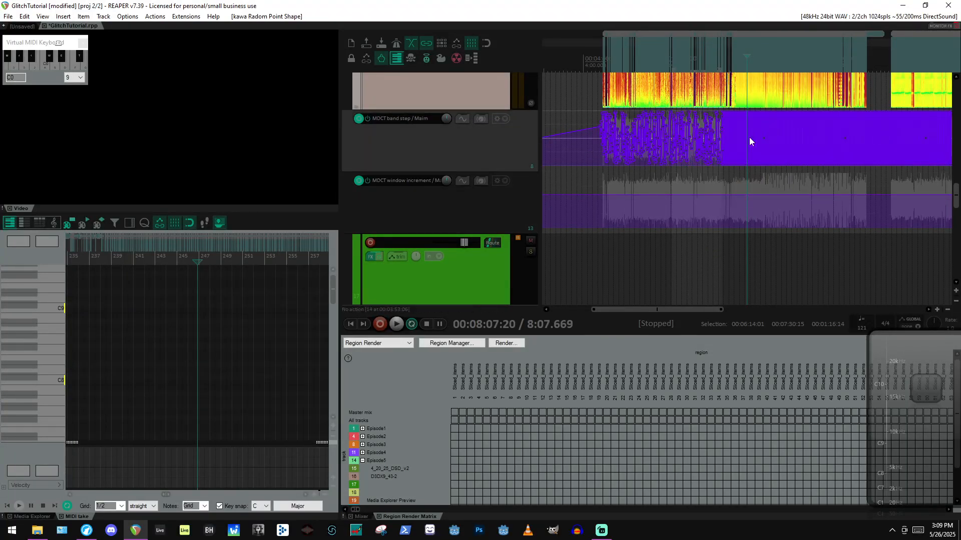
Extend the MDCT band step randomization with RandomizeEnvelopePoints across the time range from 00:07:28:07 to 00:11:10:03.
left_click(721, 176)
left_click_drag(721, 172, 796, 170)
left_click(490, 148)
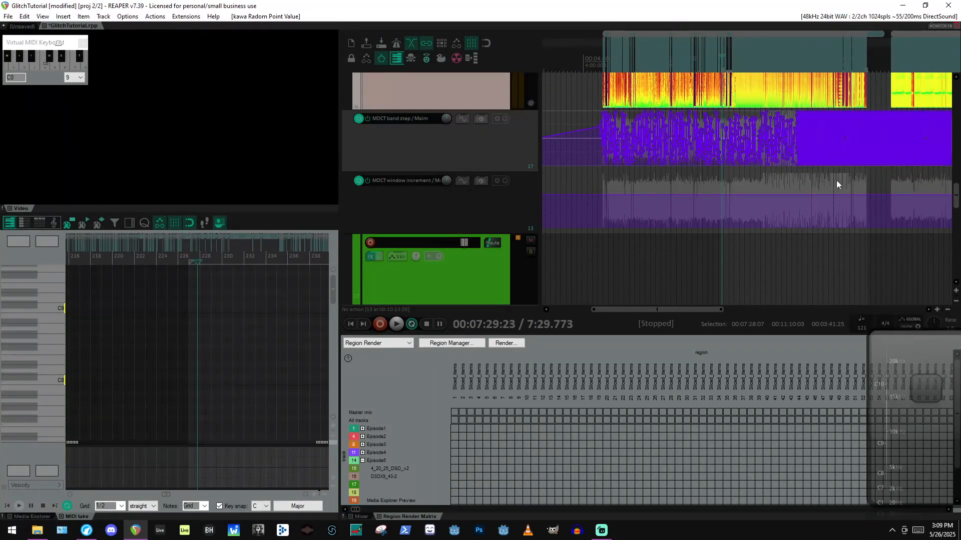
scroll(732, 178, "down", 3)
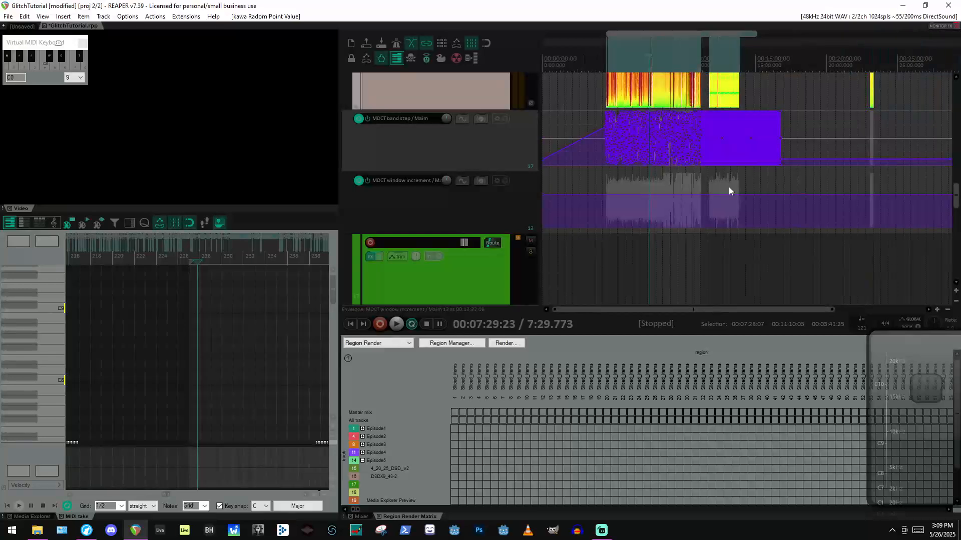
Randomize the MDCT band step points from 00:11:44:11 to 00:13:55:13 with RandomizeEnvelopePoints, dismissing the Global Sampler window.
left_click(707, 184)
scroll(723, 182, "up", 5)
left_click_drag(758, 178, 929, 181)
left_click(431, 153)
key("ctrl+z")
key("g")
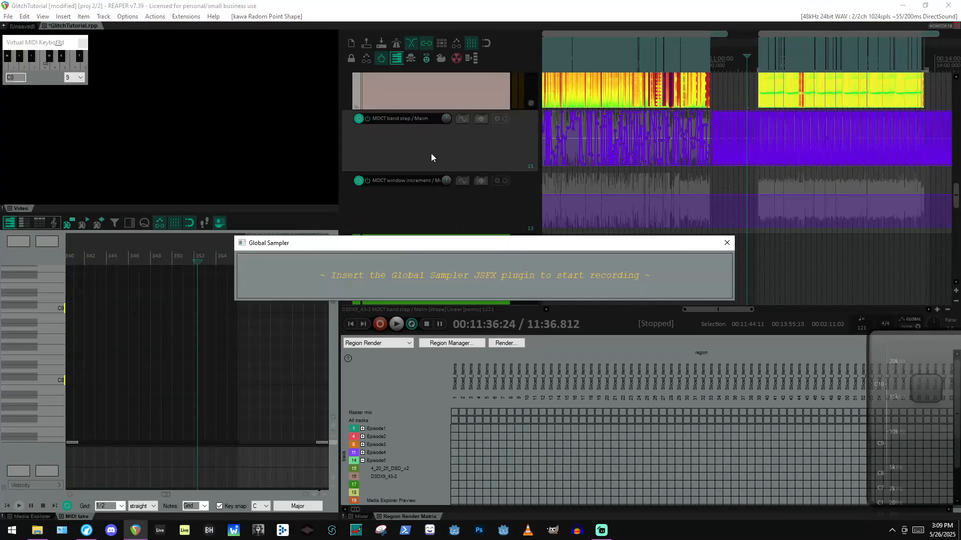
left_click(726, 243)
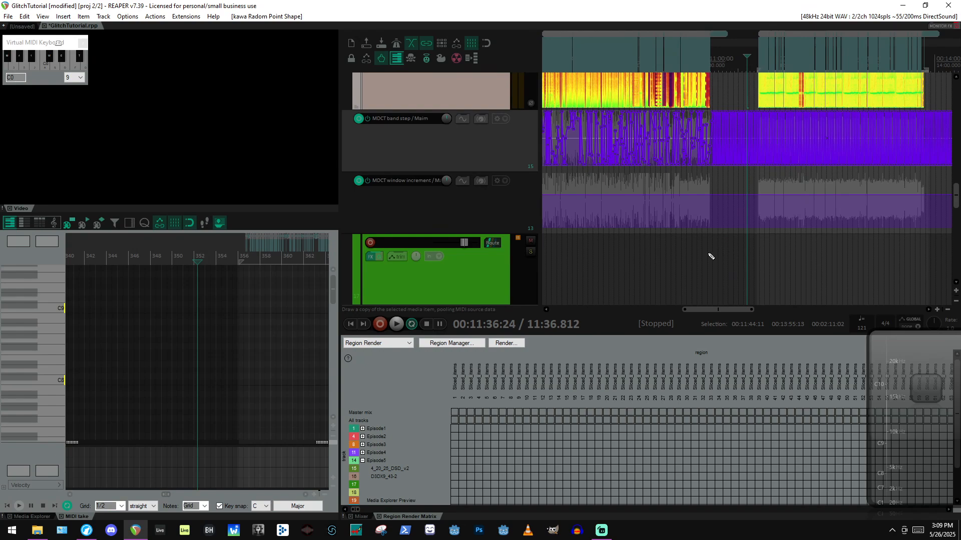
key("ctrl+alt+r")
Play the project from 00:11:54:20 and examine the randomized MDCT band step envelope against the D3DX9_43-2 audio.
left_click(770, 135)
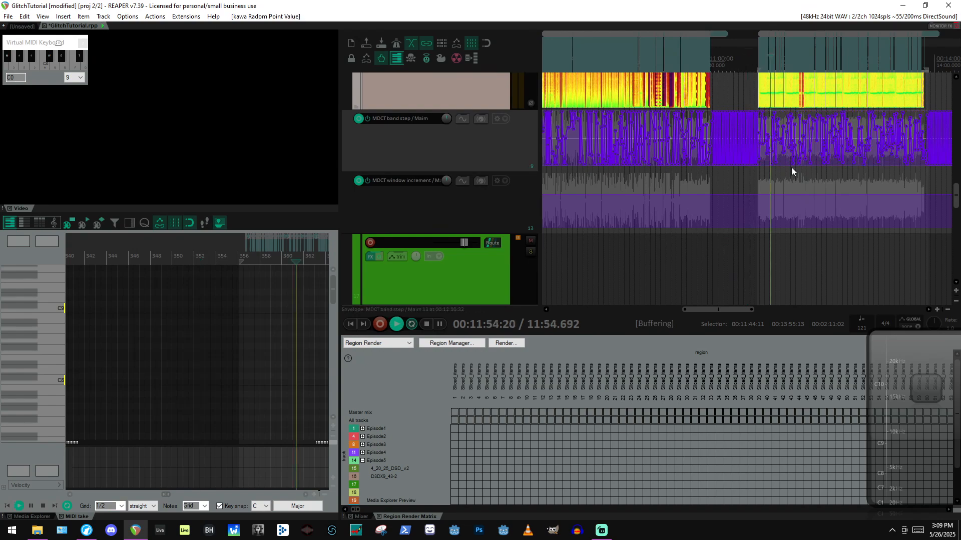
key("space")
scroll(781, 183, "up", 6)
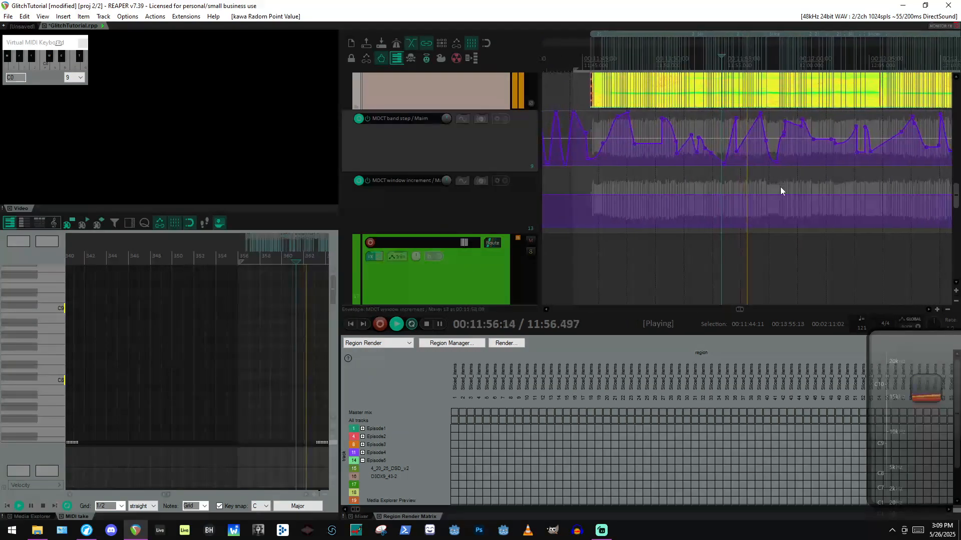
scroll(717, 126, "down", 5)
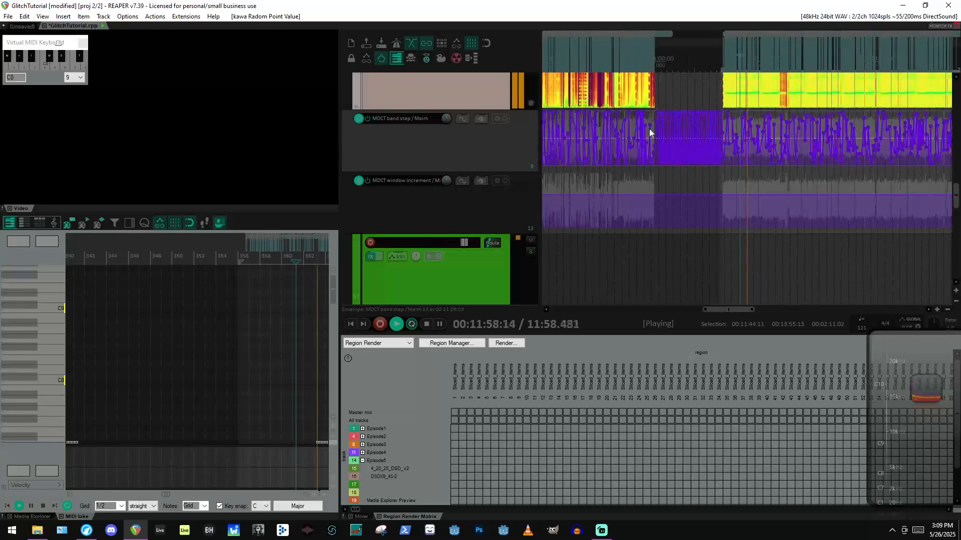
scroll(568, 168, "down", 3)
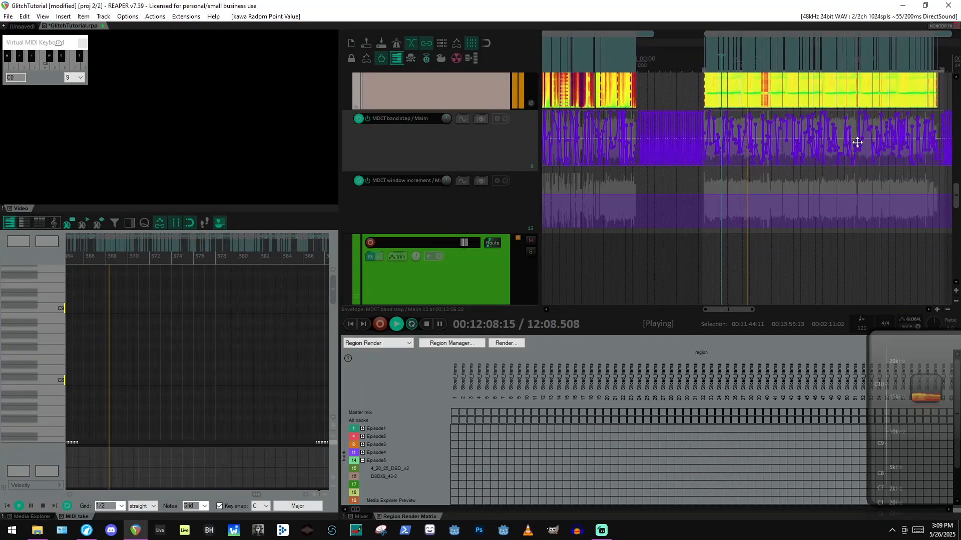
scroll(861, 175, "up", 10)
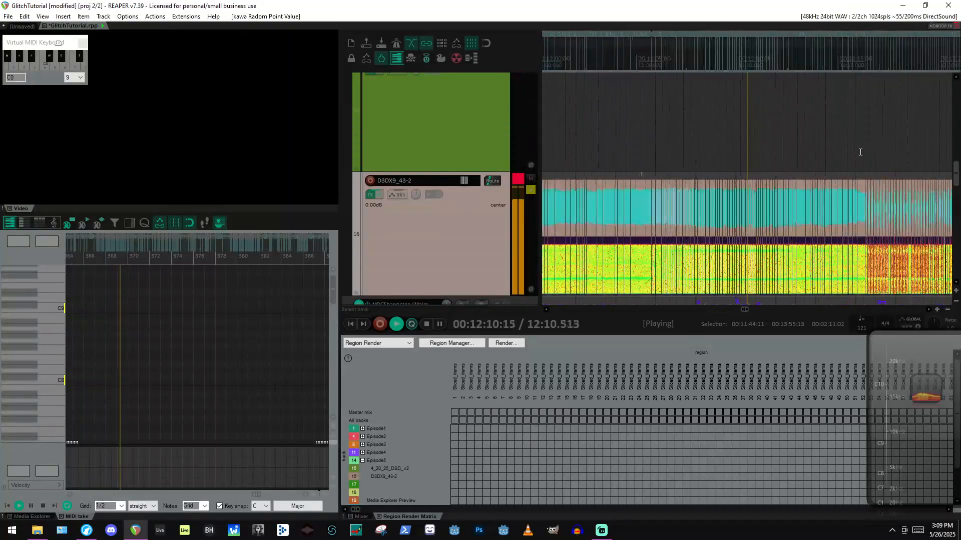
scroll(725, 161, "down", 4)
scroll(401, 163, "down", 4)
scroll(417, 153, "up", 1)
scroll(417, 156, "up", 3)
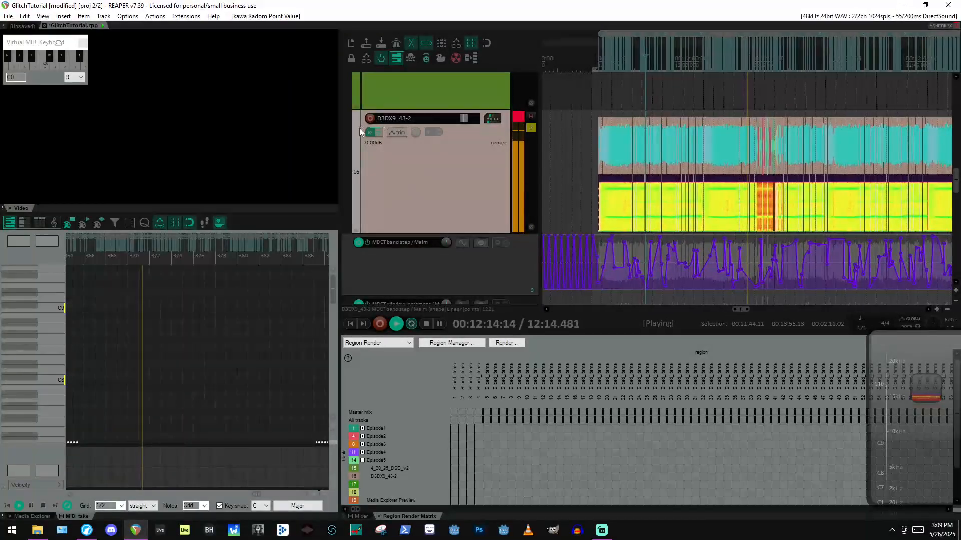
Open Maim on the D3DX9_43-2 track and adjust Turbo to about 0.38, Bitrate to 96 kb/s and the Miscellanea pad point.
left_click(371, 132)
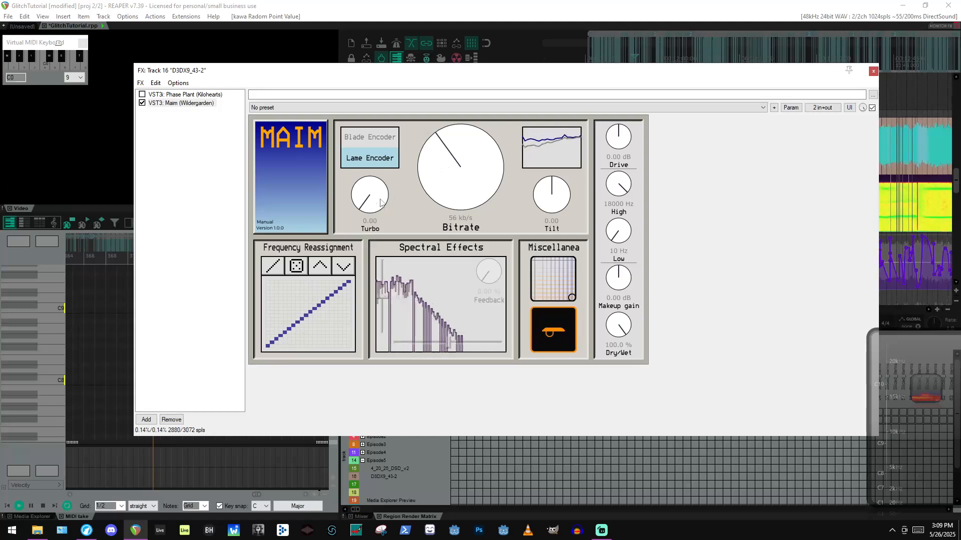
mouse_move(477, 195)
left_mouse_down()
mouse_move(480, 172)
mouse_move(473, 199)
left_mouse_up()
left_click_drag(562, 284, 504, 240)
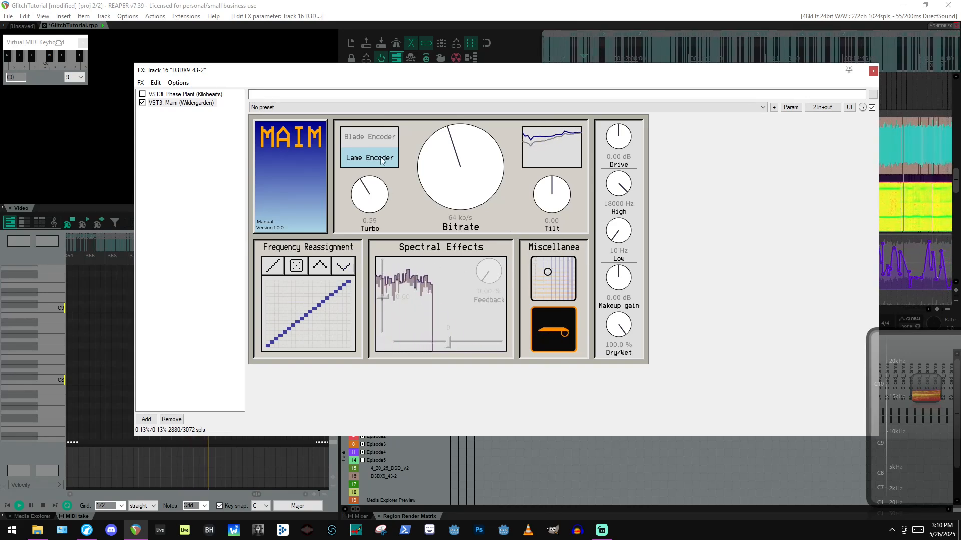
left_click_drag(462, 166, 466, 155)
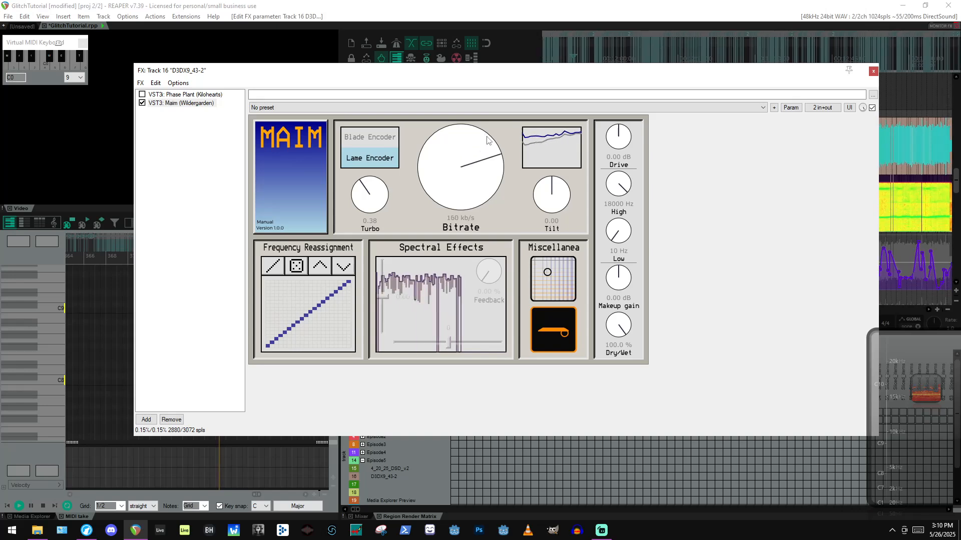
Audition Maim's Blade Encoder, return to the Lame Encoder and set Tilt to about -0.12.
left_click(370, 141)
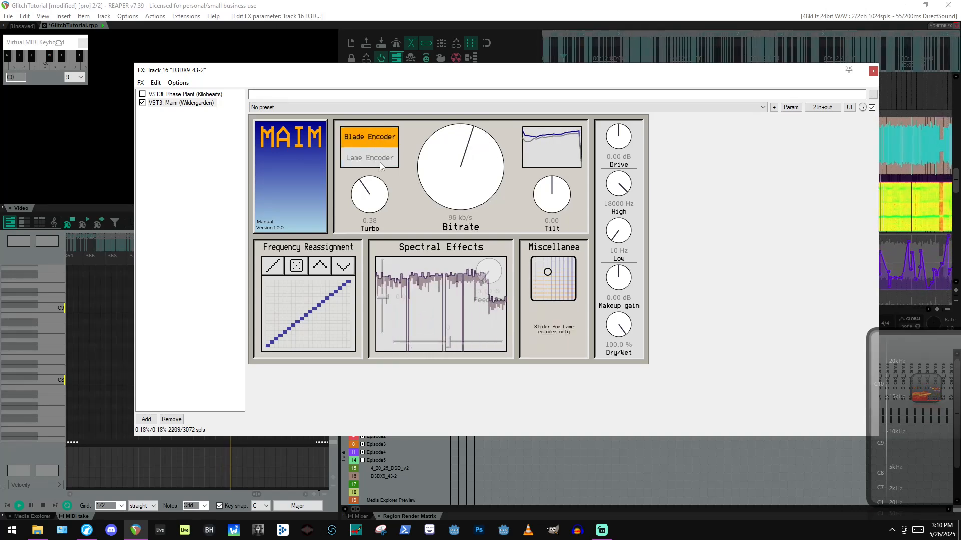
left_click(369, 157)
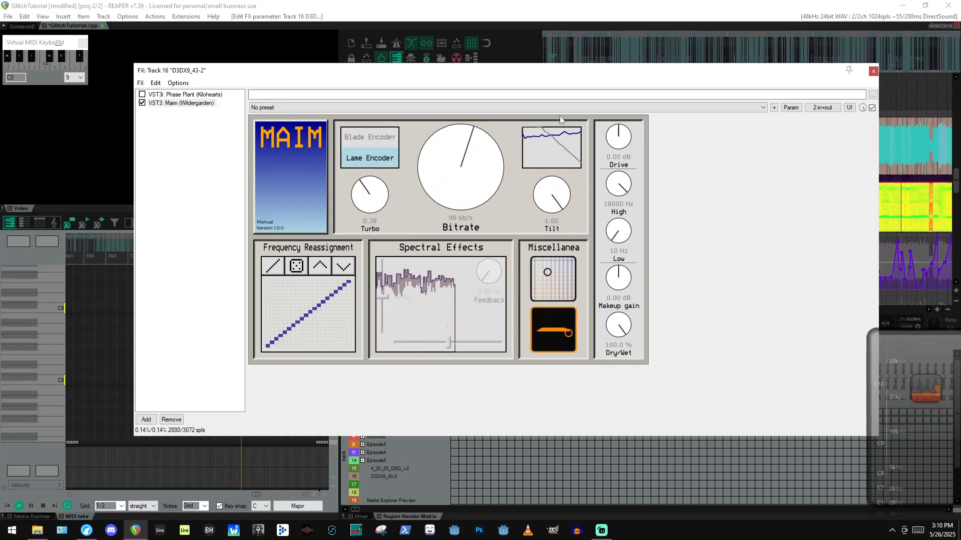
mouse_move(554, 203)
left_mouse_down()
mouse_move(576, 238)
mouse_move(564, 210)
left_mouse_up()
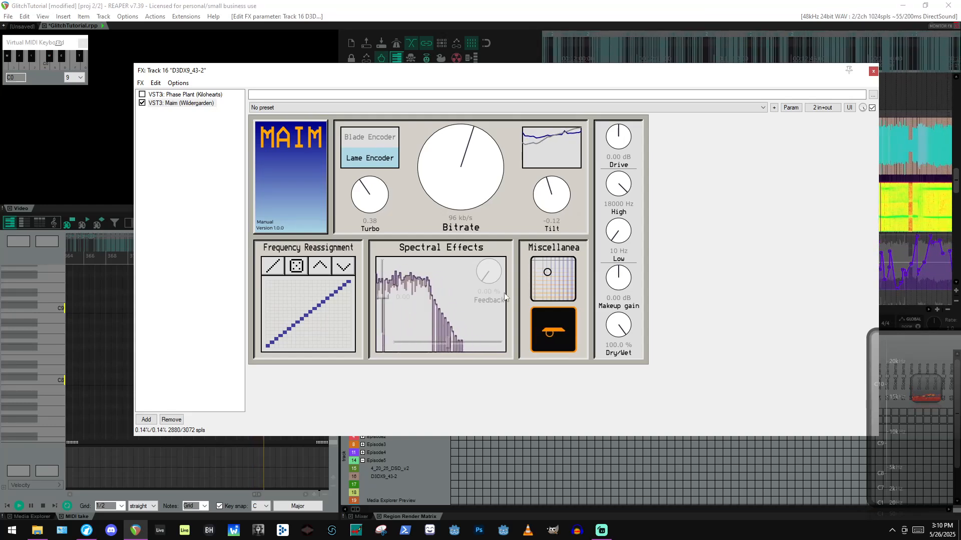
Try random Frequency Reassignment patterns in Maim, restore the straight diagonal mapping and move the plugin window off the track.
left_click(300, 267)
left_click(303, 271)
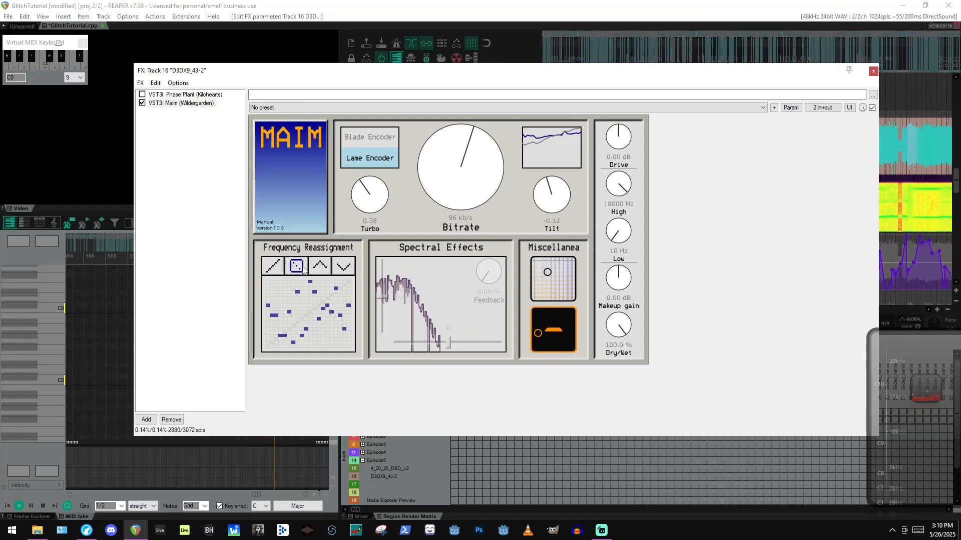
left_click(303, 270)
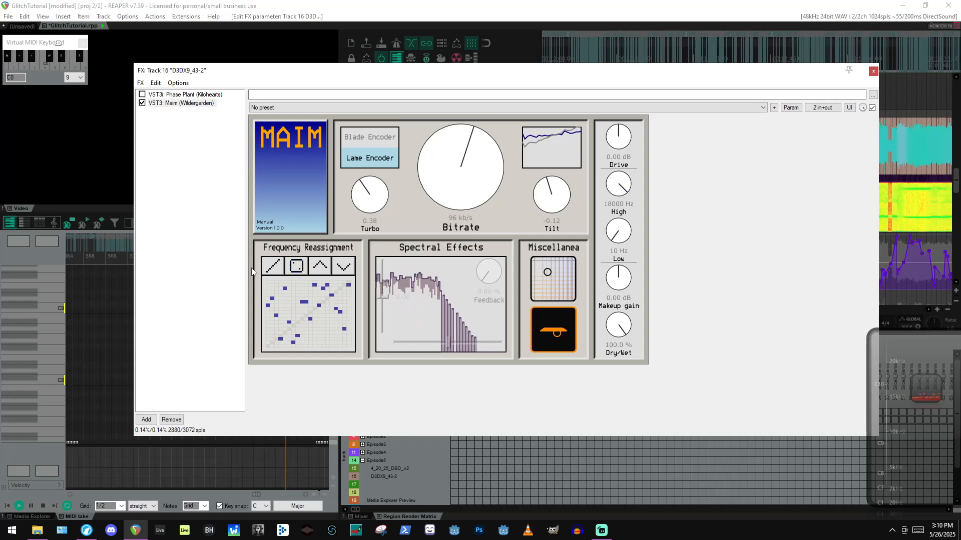
left_click(274, 268)
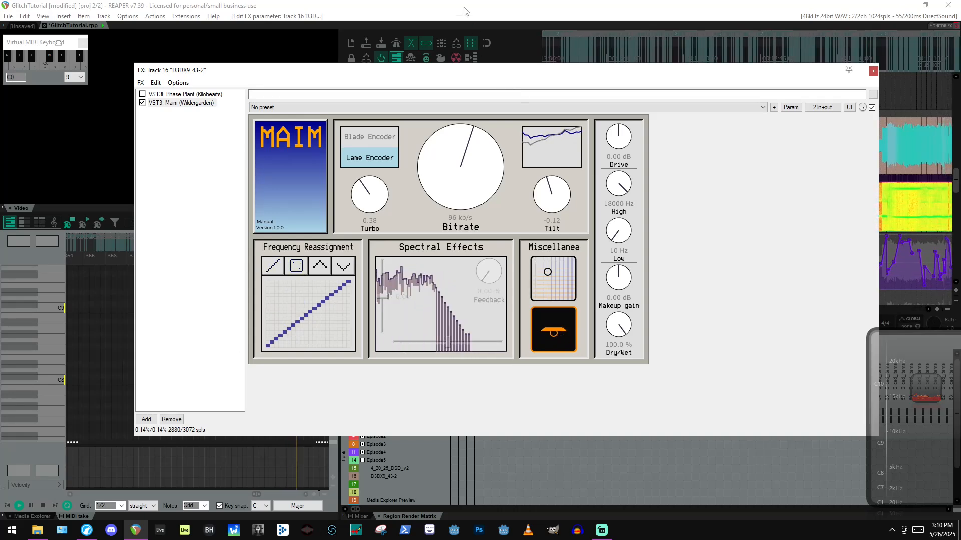
left_click_drag(375, 71, 333, 148)
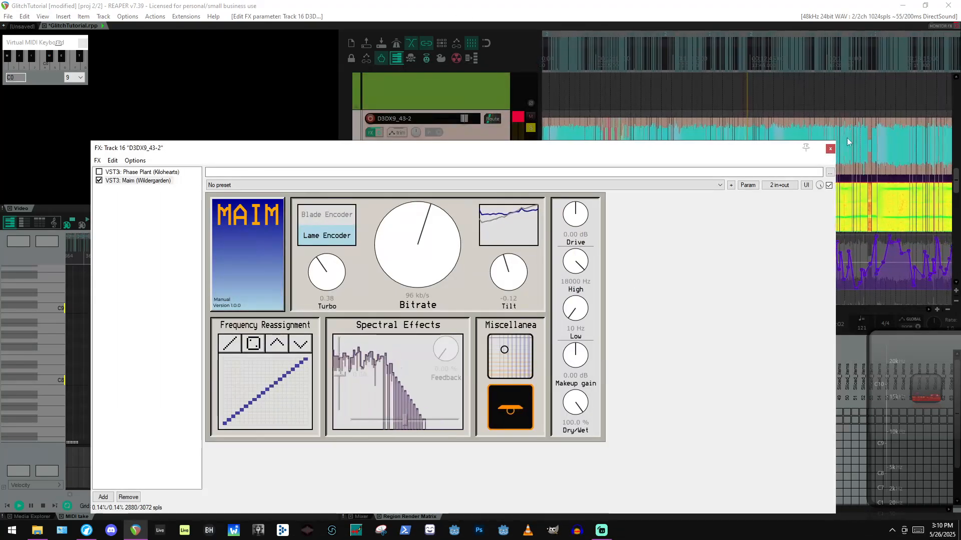
Close the Maim window and examine the randomized MDCT band step envelope around 00:08:42:13.
left_click(830, 149)
scroll(635, 295, "down", 2)
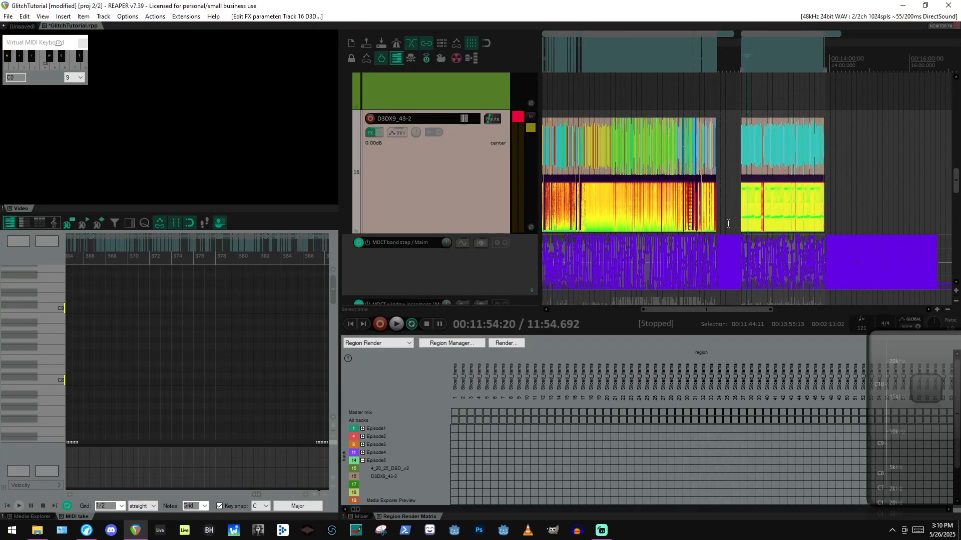
left_click(618, 278)
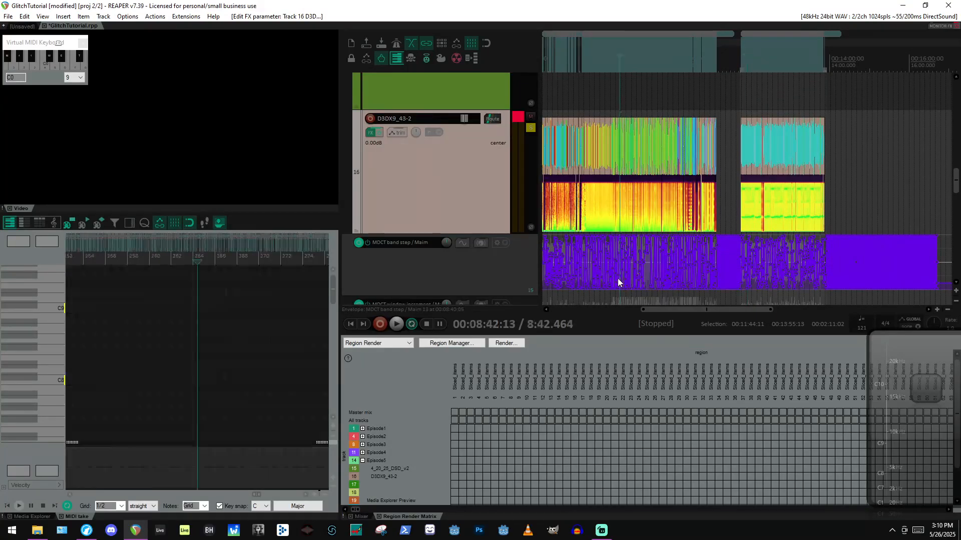
scroll(689, 270, "up", 4)
scroll(685, 269, "up", 2)
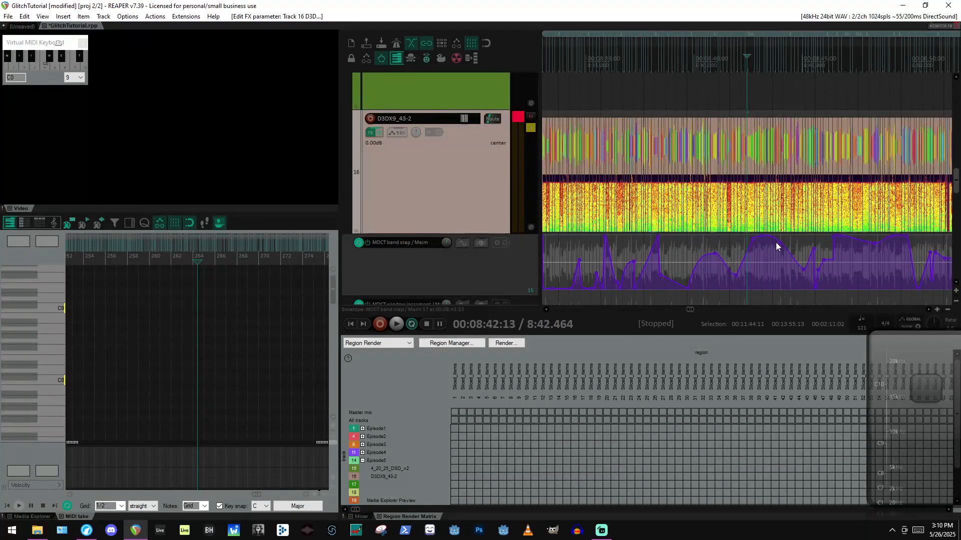
scroll(693, 262, "up", 3)
scroll(761, 275, "down", 2)
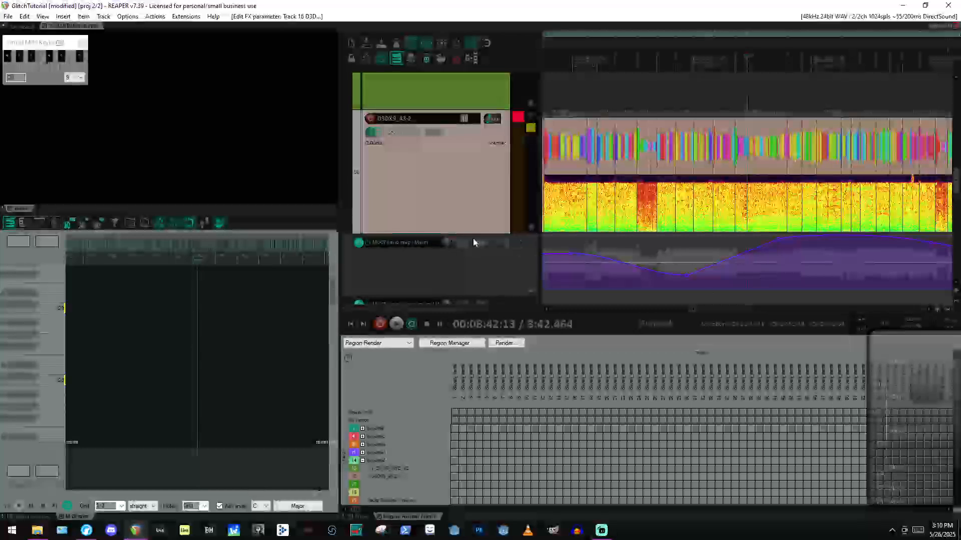
scroll(794, 249, "down", 2)
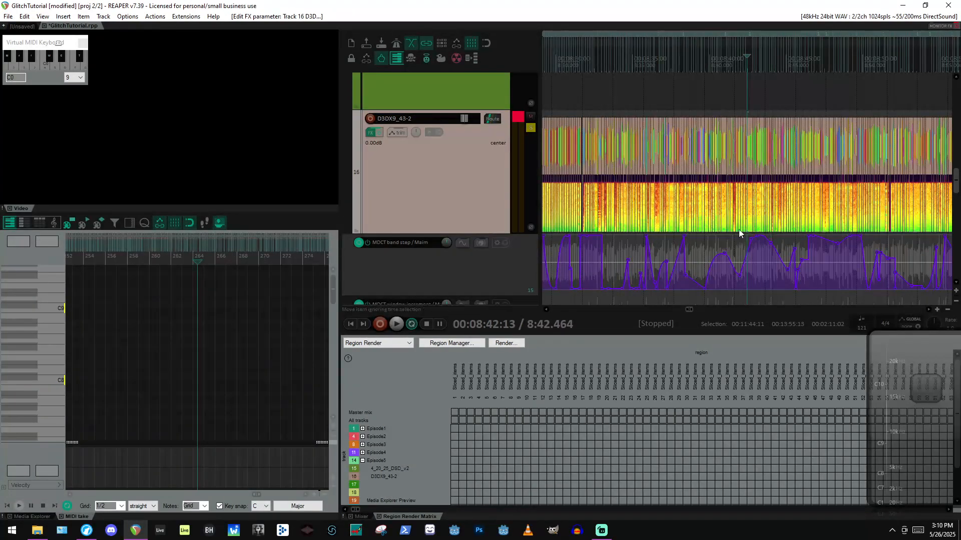
Bend two MDCT band step envelope segments before 00:08:42:13, setting the one near 00:08:37:15 to tension -1.000.
scroll(746, 245, "up", 5)
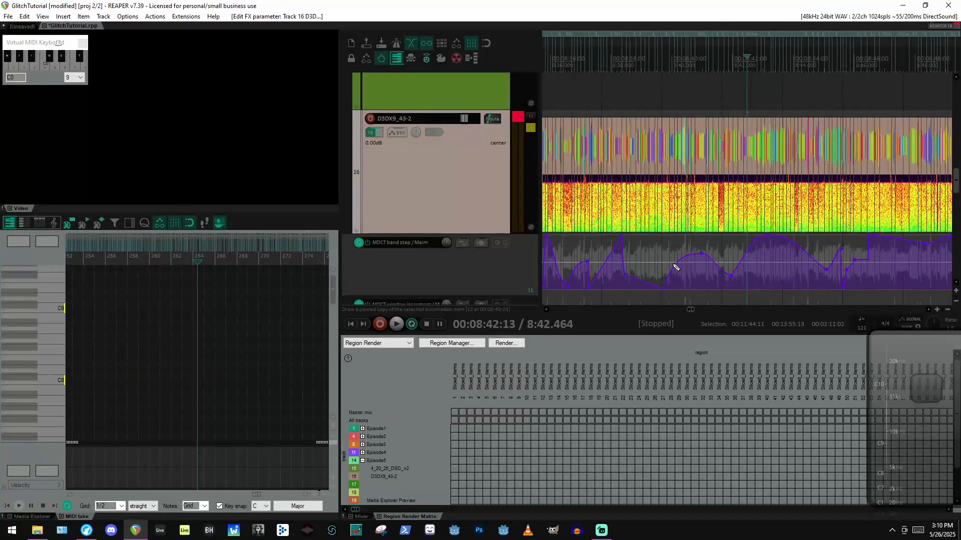
left_click_drag(680, 258, 446, 167)
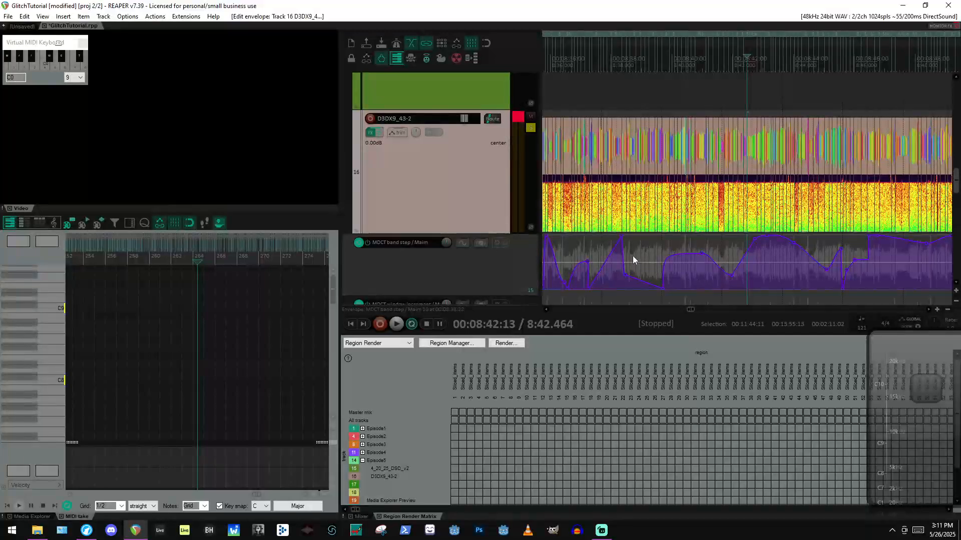
left_click_drag(614, 259, 634, 262)
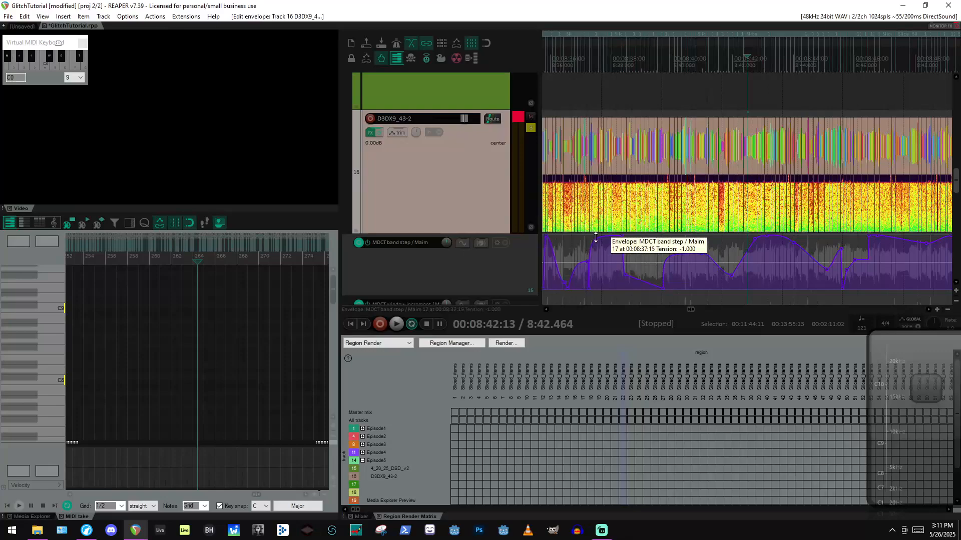
Examine the MDCT band step envelope and the D3DX9_43-2 audio around 00:10:40:16.
scroll(769, 275, "down", 5)
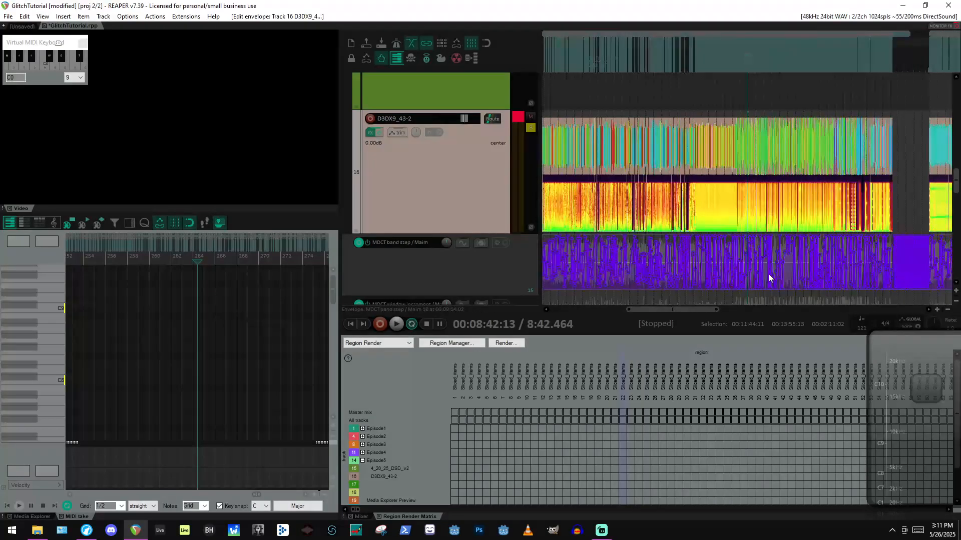
left_click(865, 269)
scroll(870, 270, "up", 6)
scroll(811, 259, "down", 4)
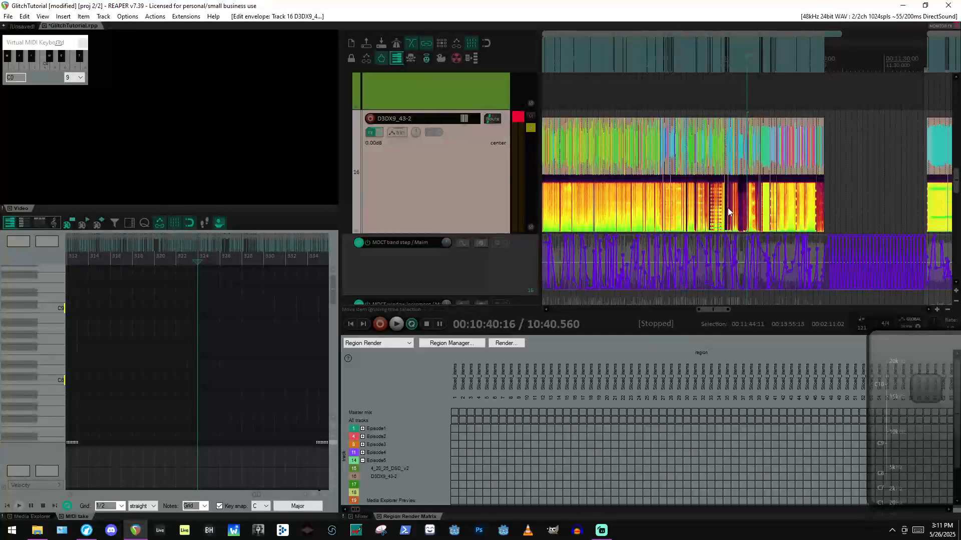
scroll(421, 169, "up", 2)
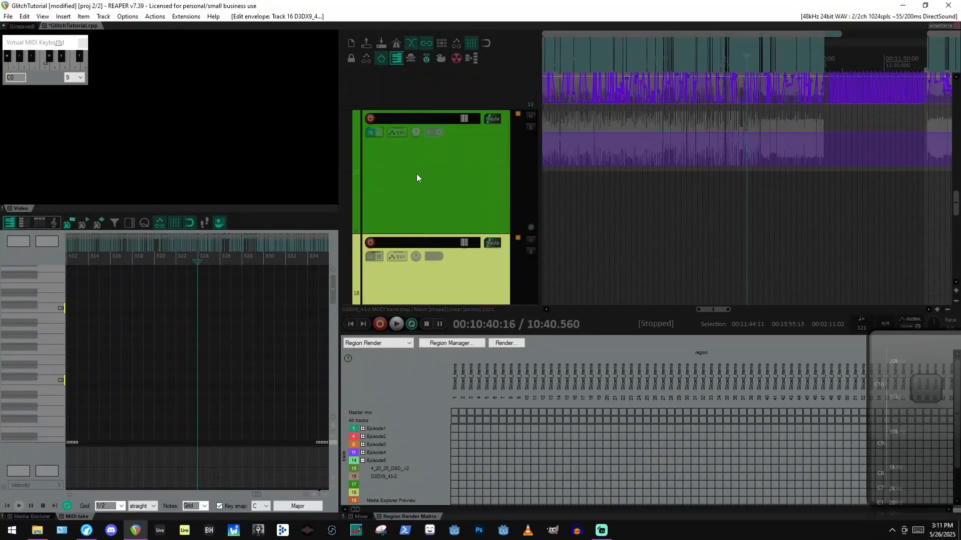
left_click(185, 17)
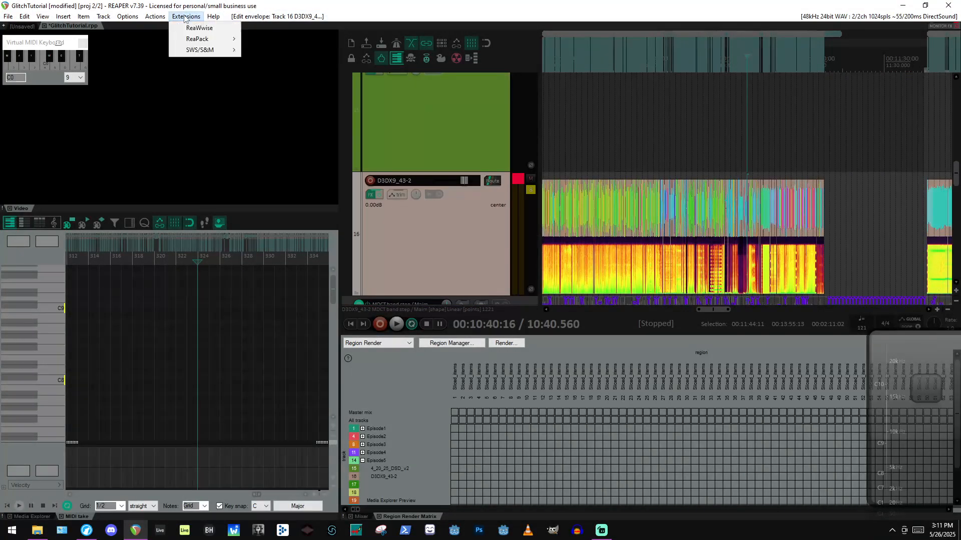
left_click(165, 29)
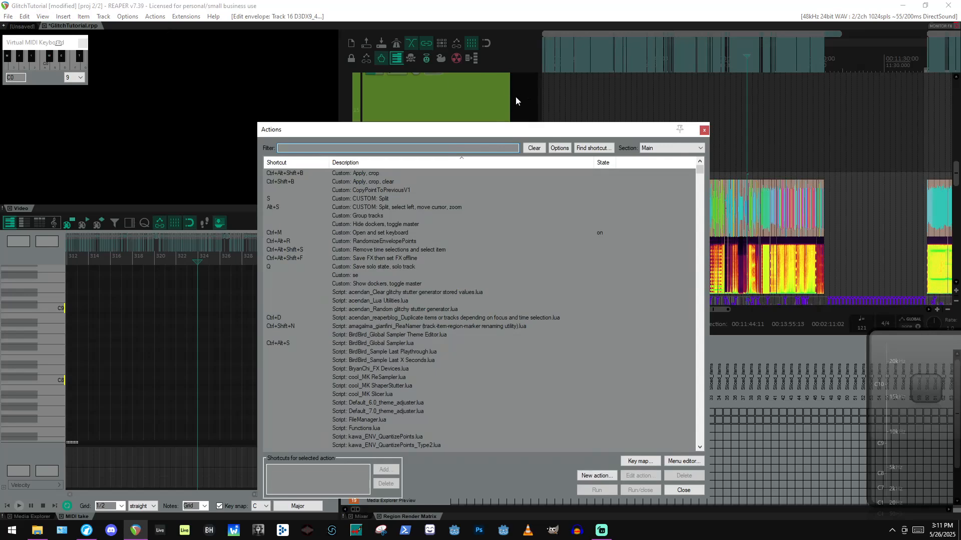
type("ipa:")
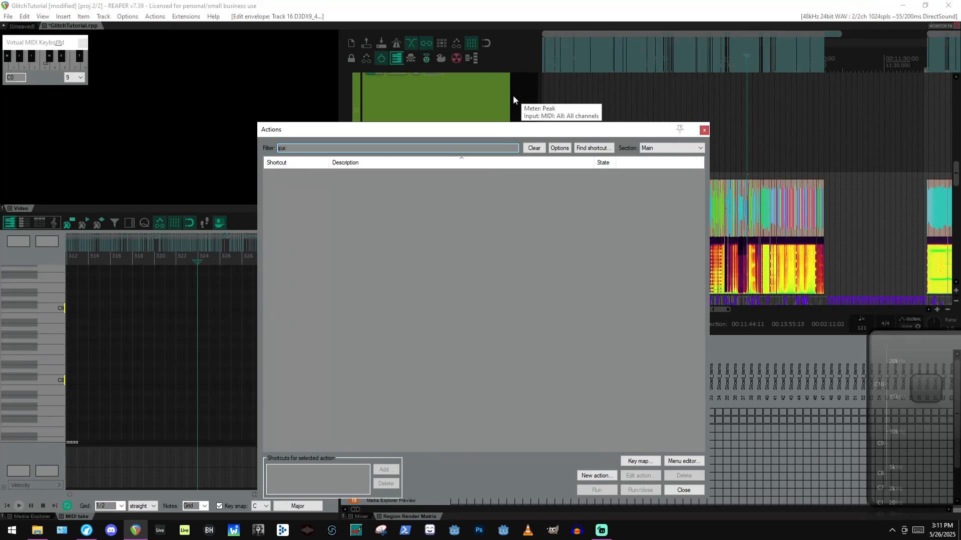
key("BackSpace")
key("BackSpace")
key("BackSpace")
key("BackSpace")
type("pad")
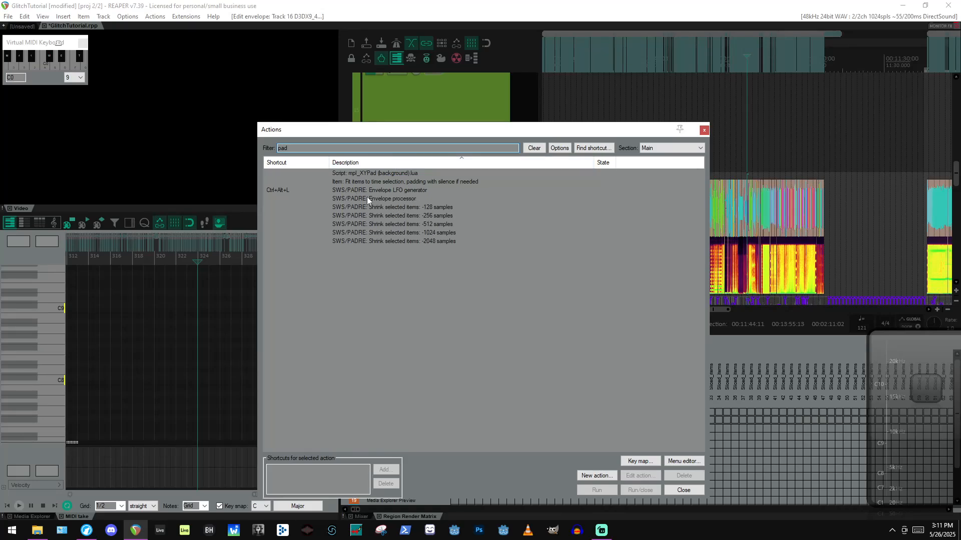
left_click(703, 131)
Select the MDCT window increment envelope and make a time selection over all the audio, about 00:04:20:17 to 00:14:04:24.
scroll(502, 201, "down", 3)
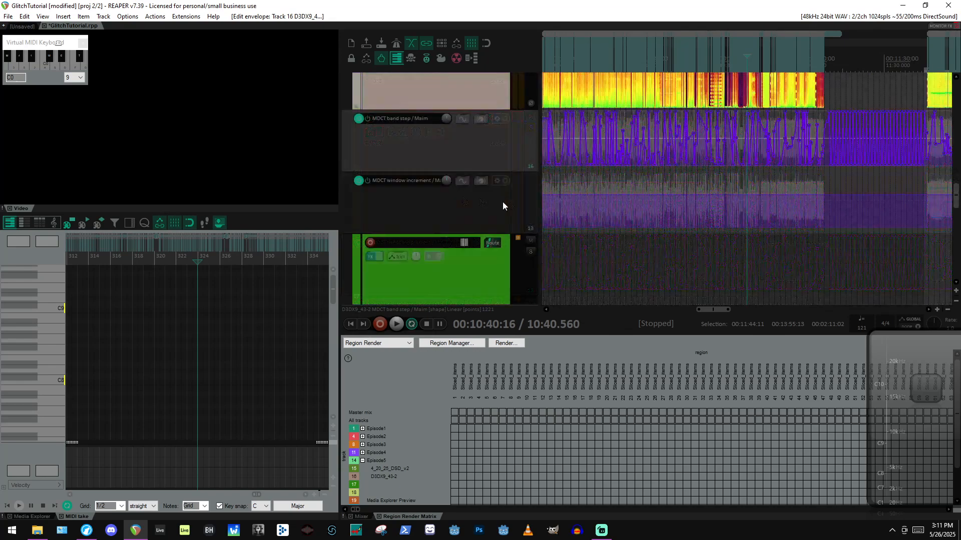
left_click(627, 217)
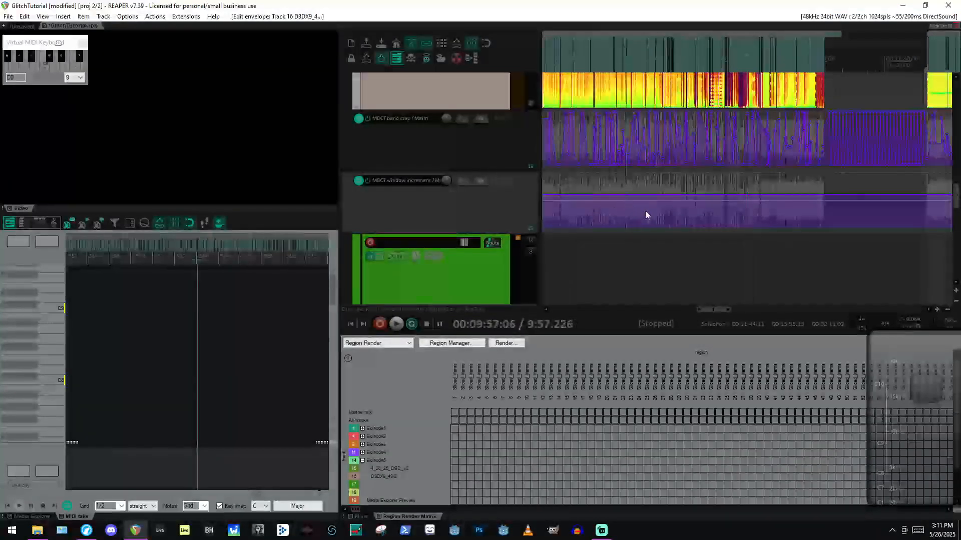
scroll(750, 201, "down", 4)
scroll(634, 222, "down", 3)
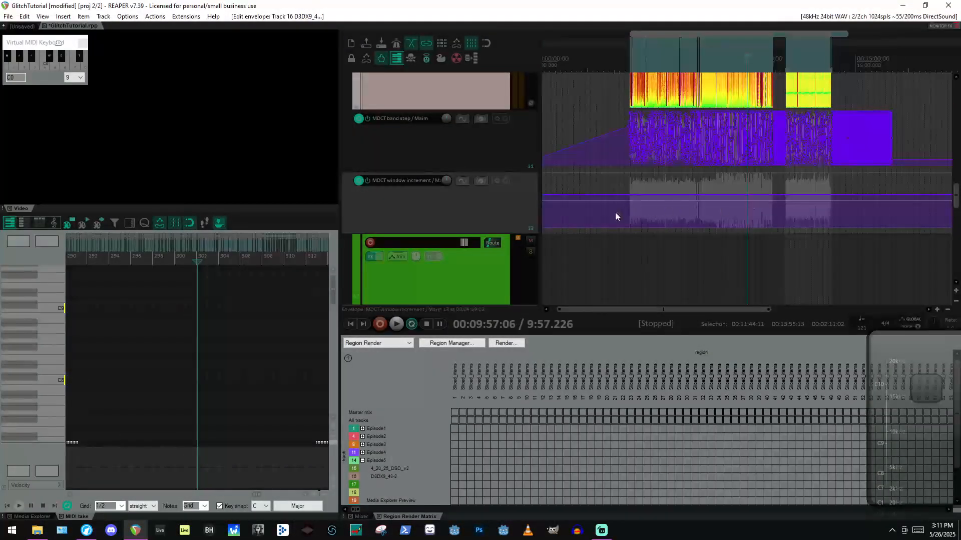
left_click(616, 217)
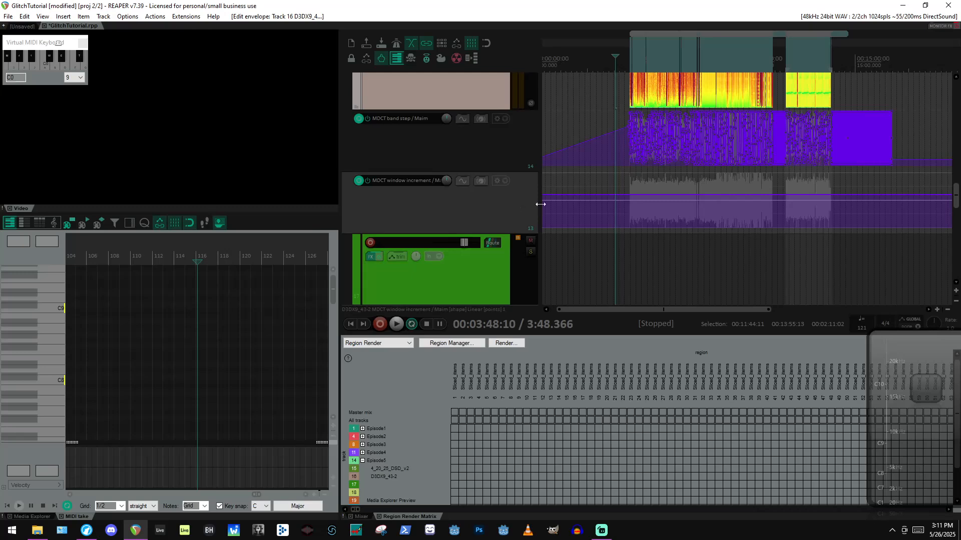
left_click_drag(626, 211, 835, 209)
Find "padre" in the action list, run SWS/PADRE: Envelope LFO generator and close the action list.
left_click(186, 17)
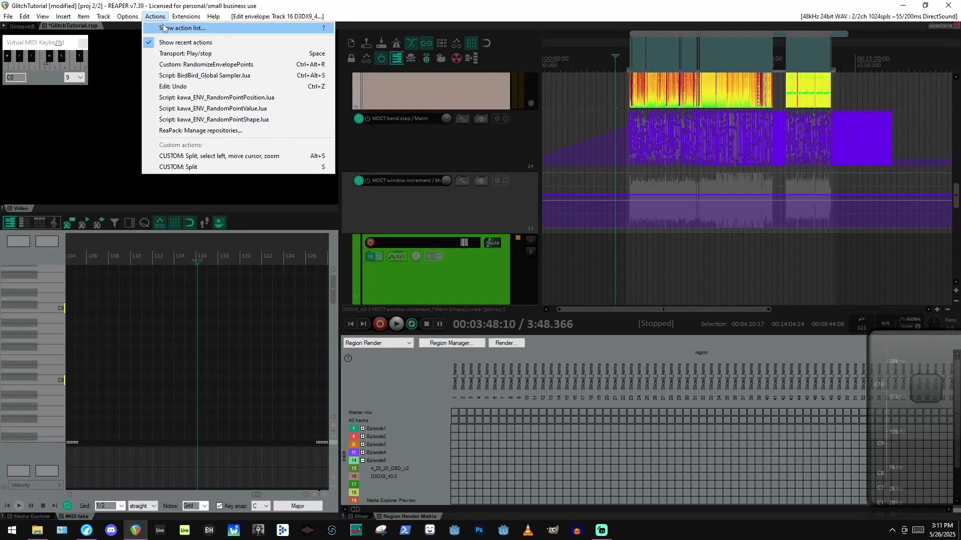
left_click(165, 25)
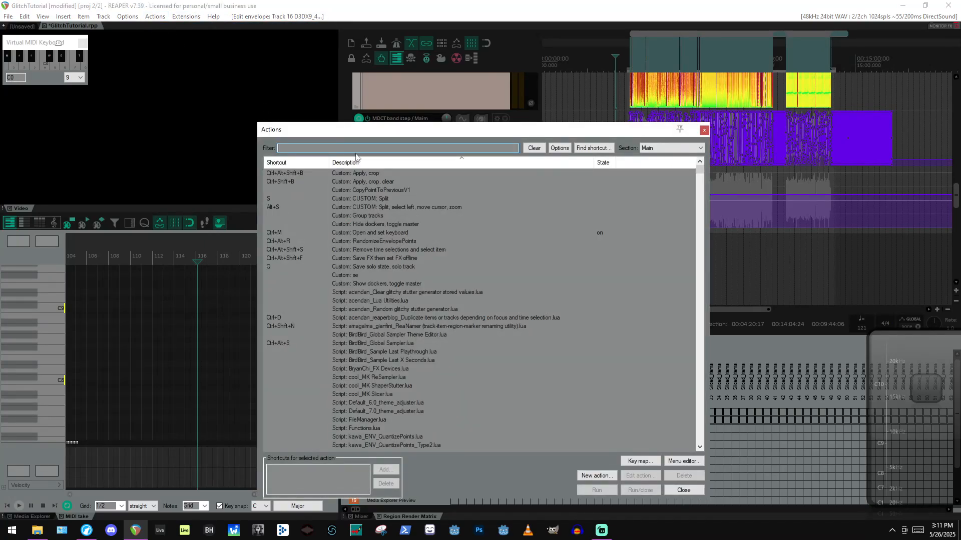
type("pad")
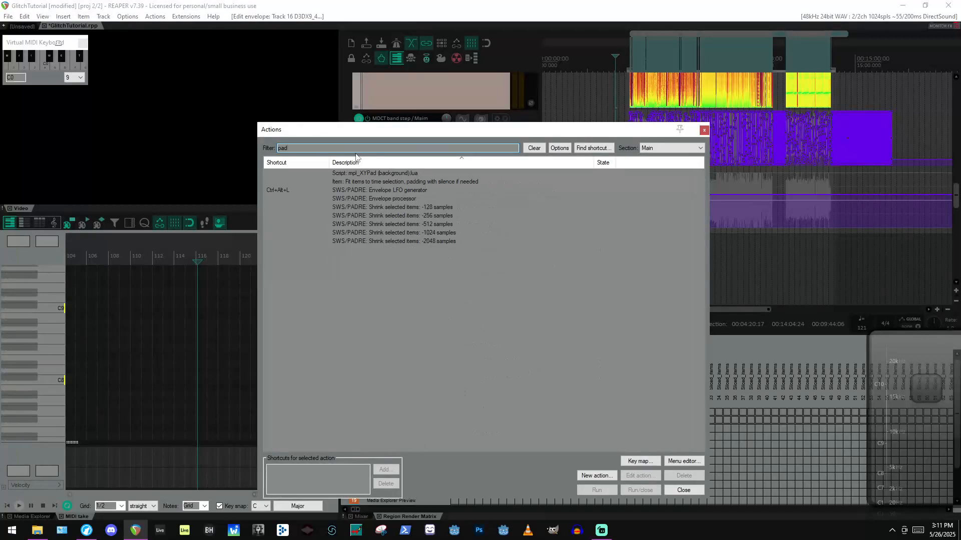
type("a")
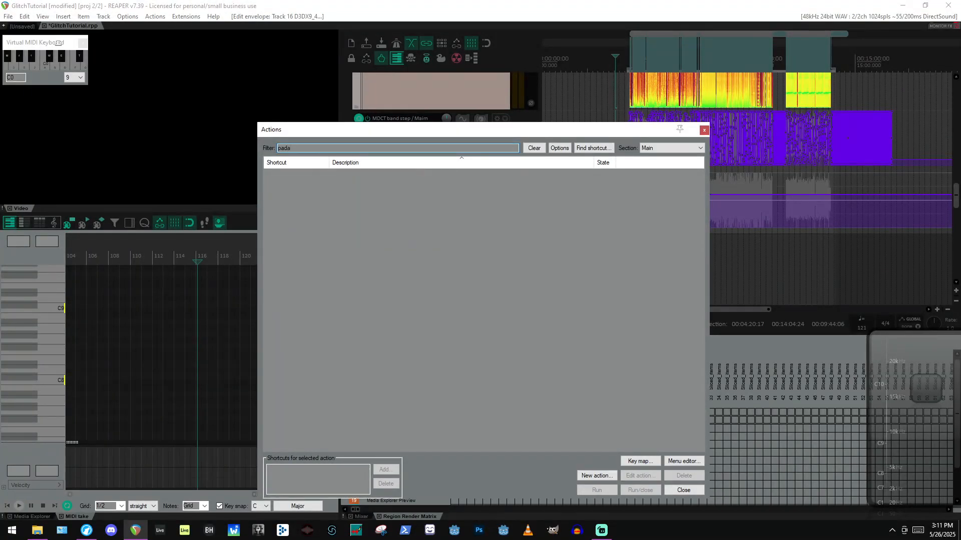
key("BackSpace")
type("re")
left_click(375, 173)
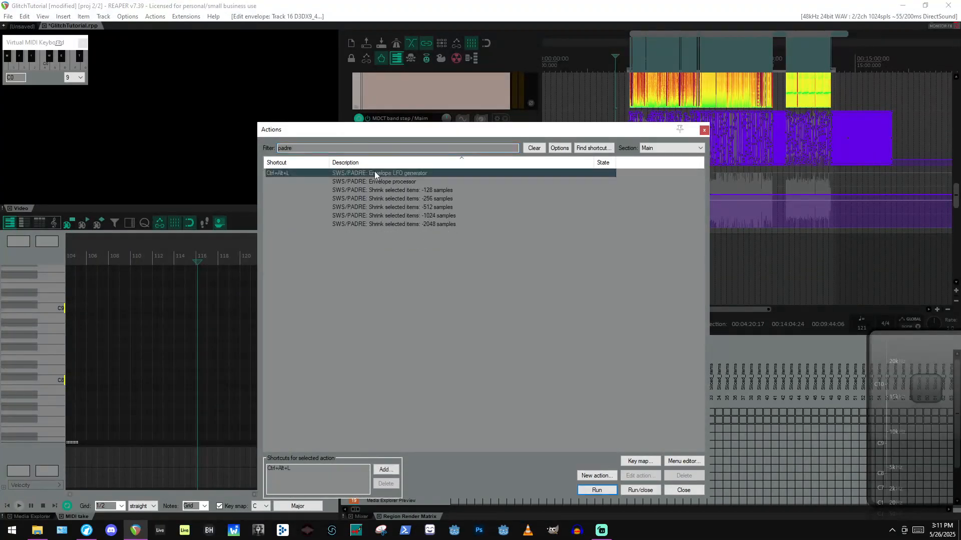
left_click(595, 491)
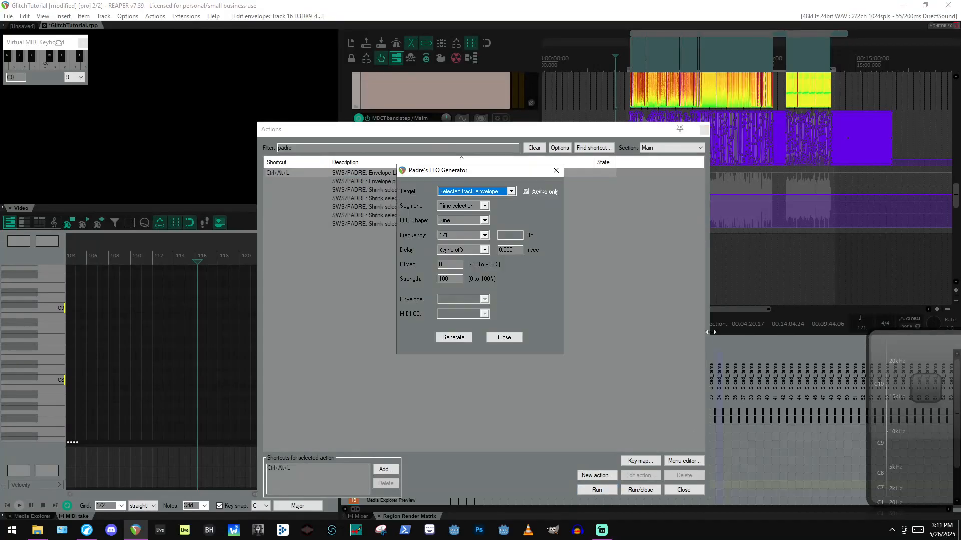
left_click_drag(676, 130, 480, 82)
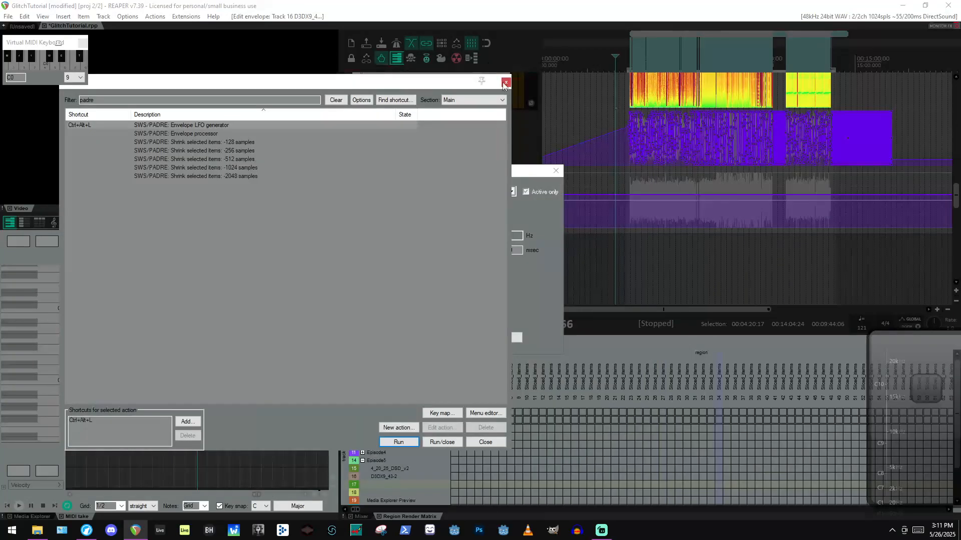
left_click(505, 83)
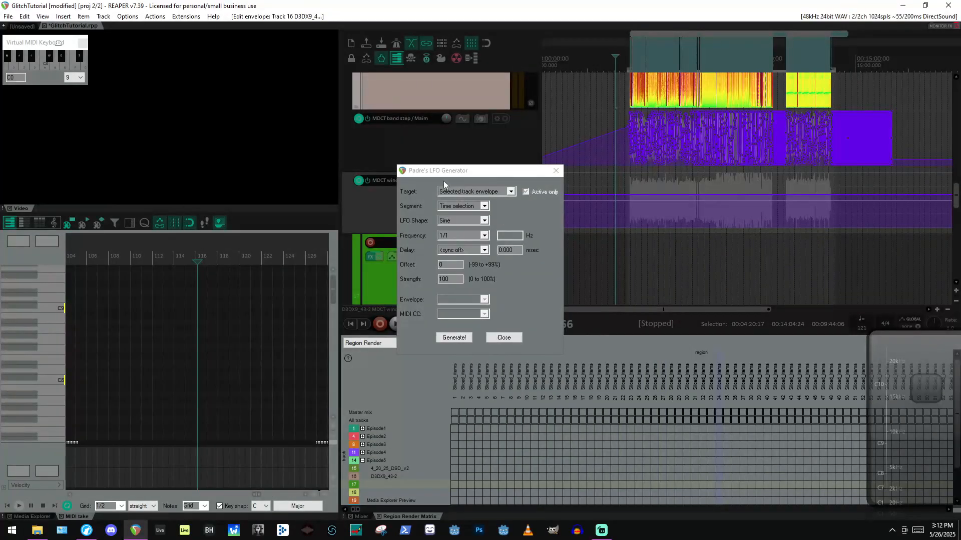
Generate a Random LFO at frequency 1/32 on the selected MDCT window increment envelope across the time selection.
left_click(458, 222)
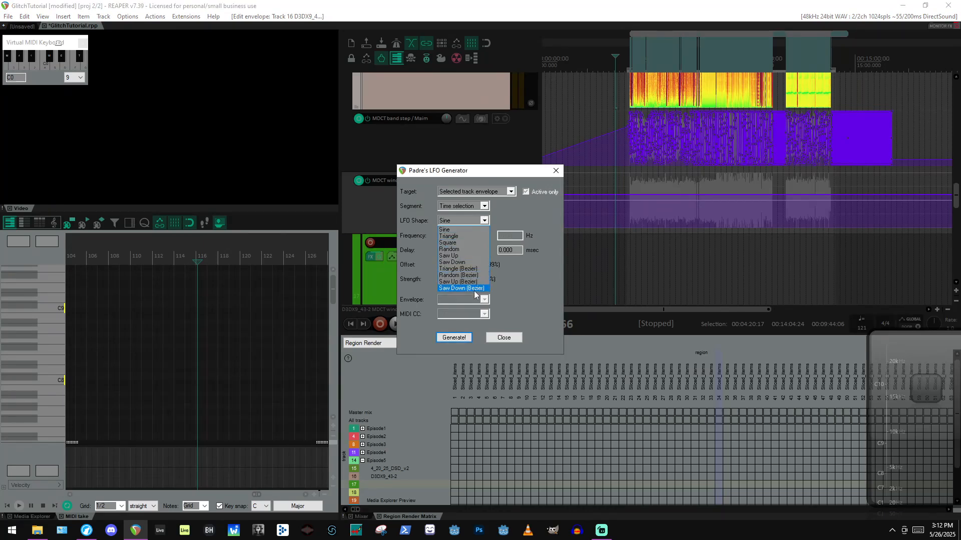
left_click(465, 248)
left_click(463, 235)
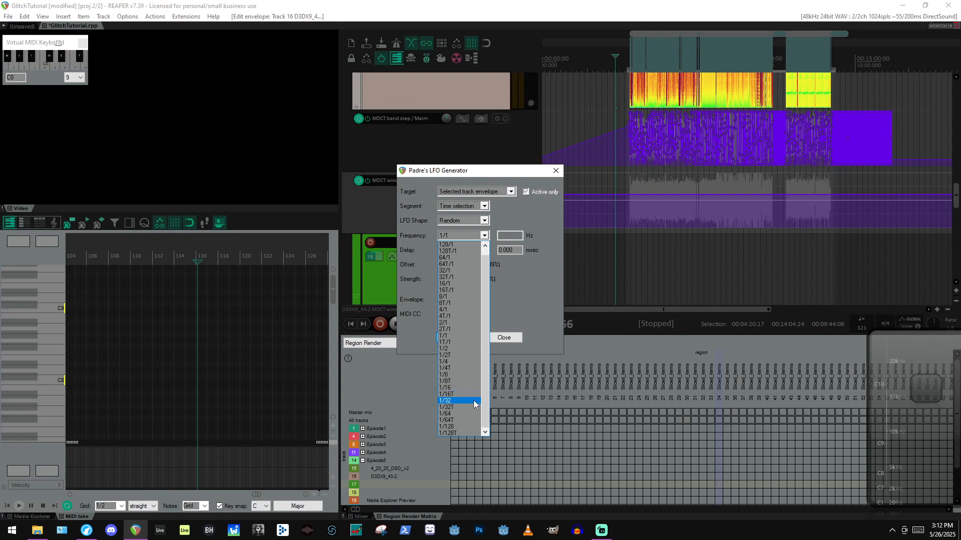
left_click(473, 401)
right_click(473, 400)
left_click(537, 267)
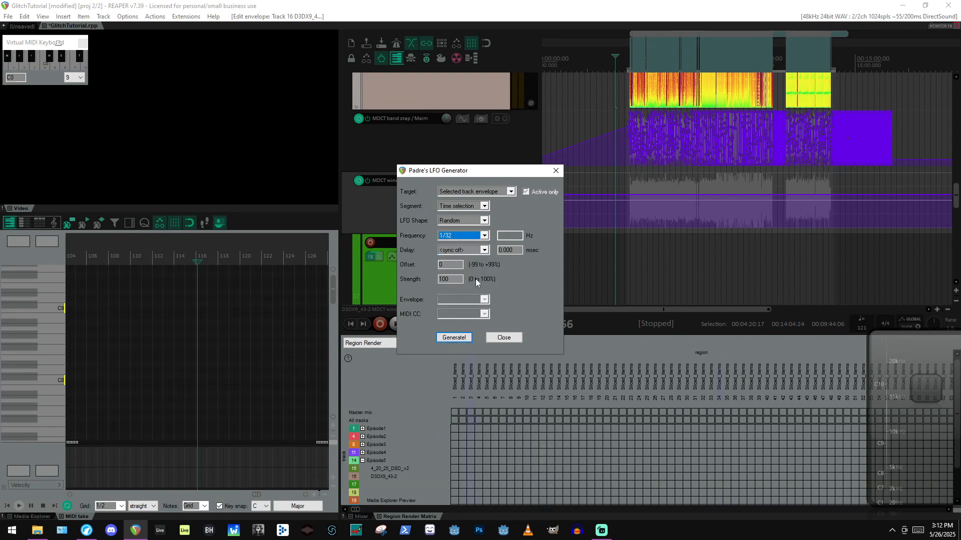
left_click(453, 338)
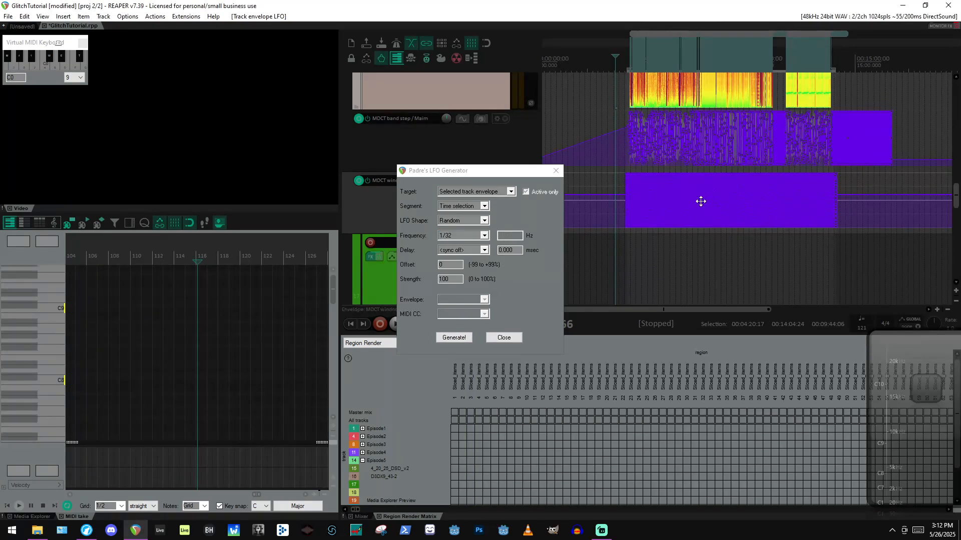
Examine the generated MDCT window increment envelope up close and play the track from just before 00:07:35.
left_click(697, 248)
scroll(776, 230, "up", 15)
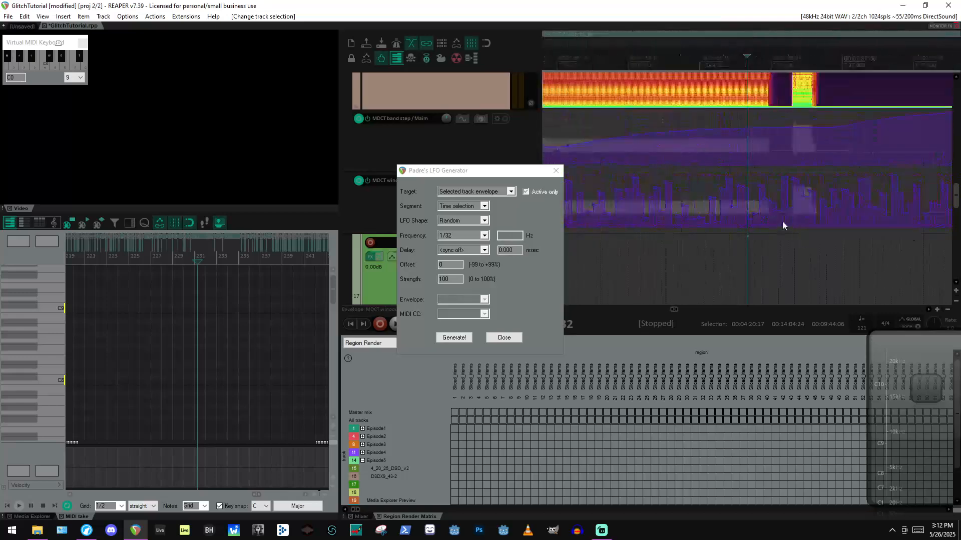
scroll(701, 196, "up", 7)
scroll(701, 202, "down", 12)
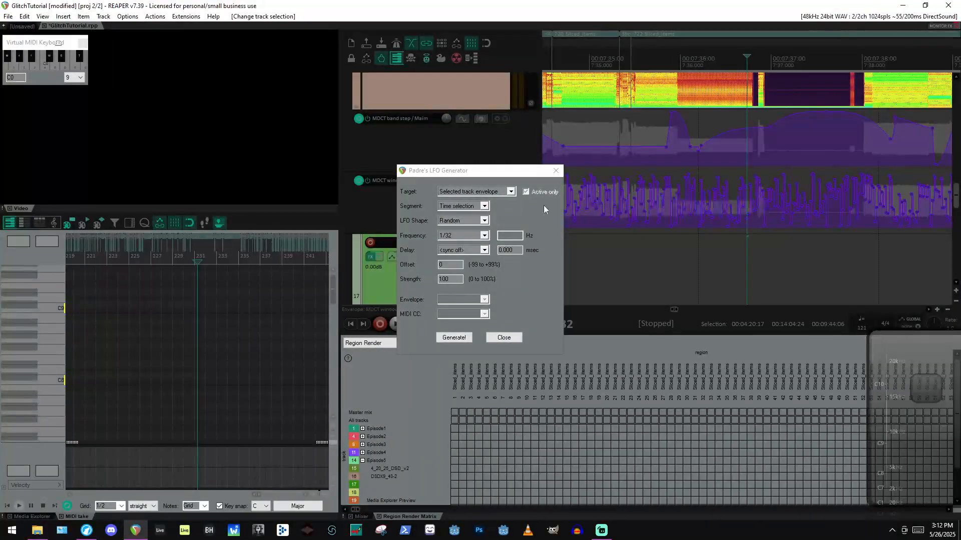
left_click(596, 252)
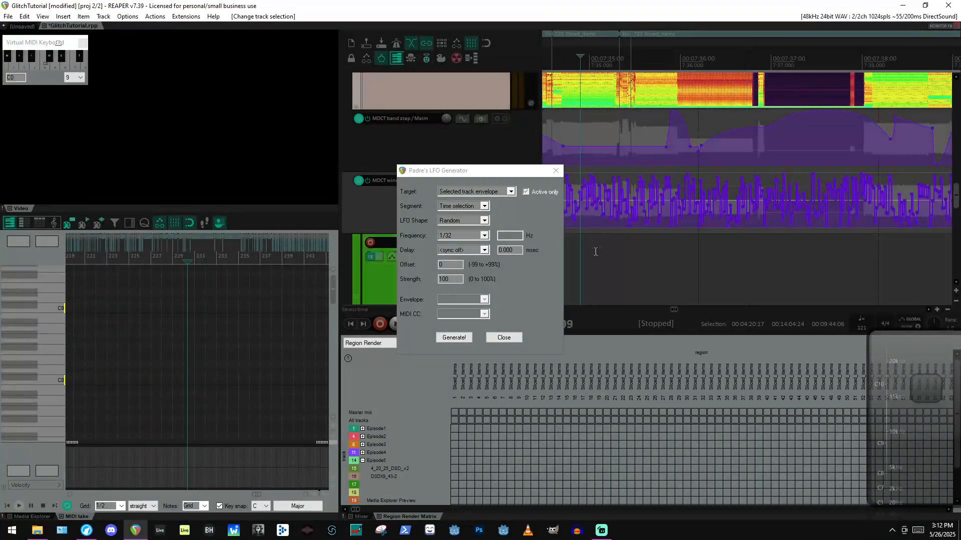
key("space")
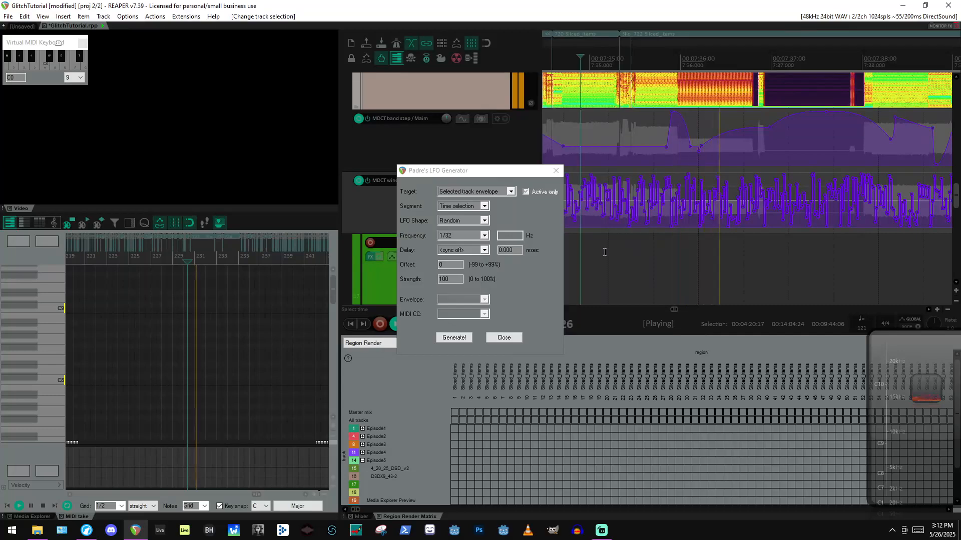
Stop playback and undo the 1/32 Random LFO on the MDCT window increment envelope.
key("space")
key("ctrl+z")
key("ctrl+z")
key("ctrl+z")
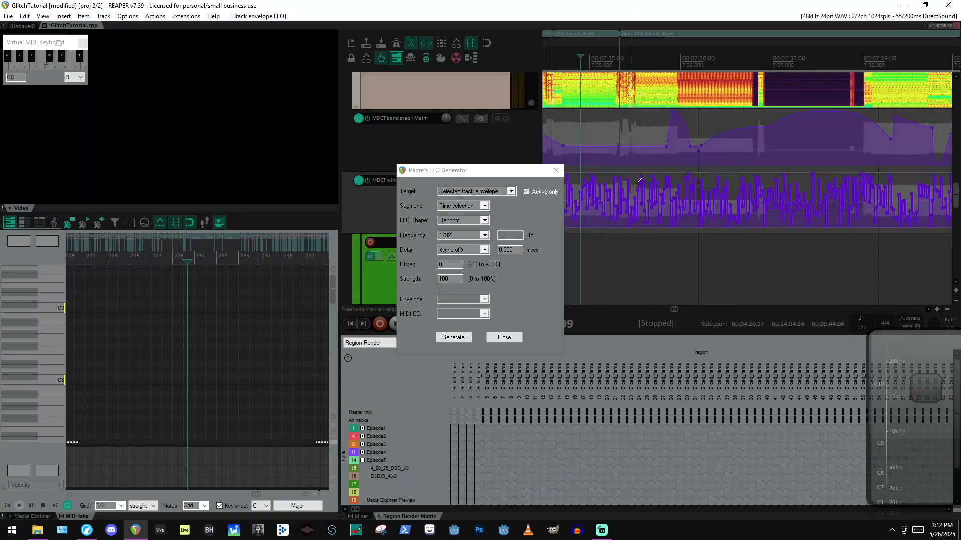
Try a Random LFO at frequency 1/8 on the MDCT window increment envelope, play it back, and undo it.
left_click(476, 239)
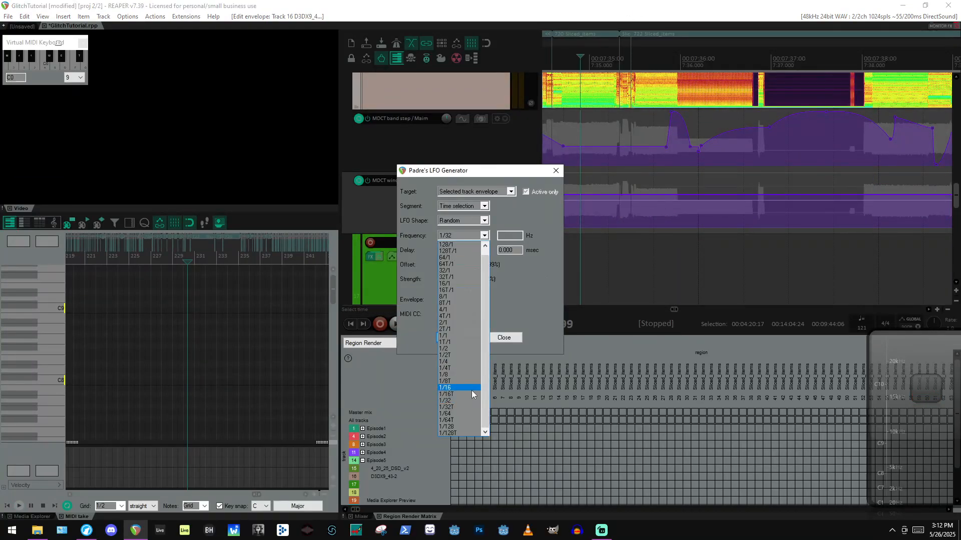
left_click(466, 374)
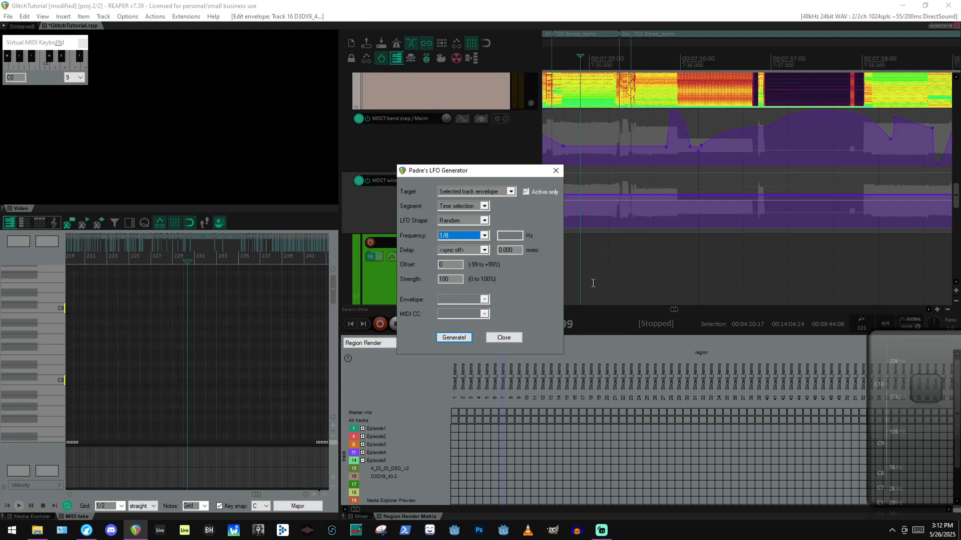
left_click(453, 340)
left_click(626, 215)
key("space")
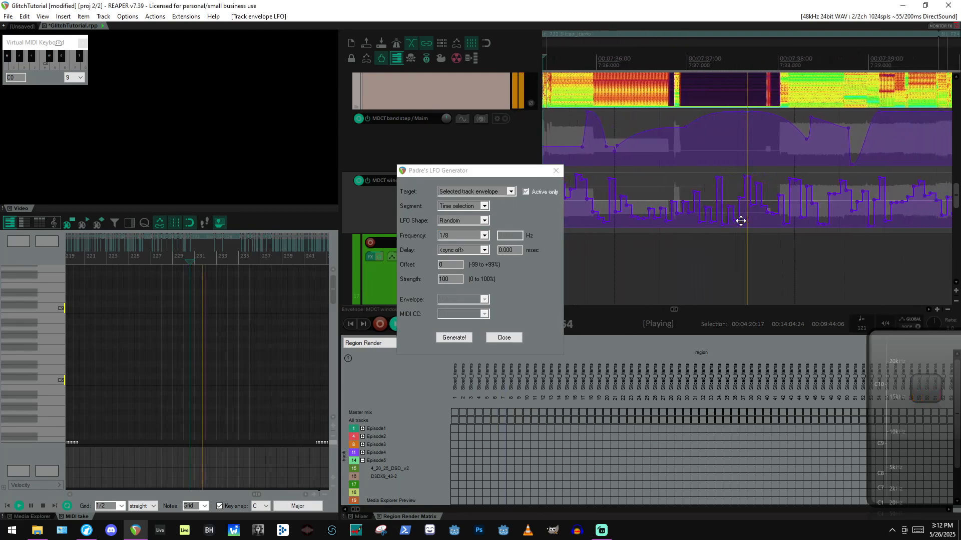
key("space")
key("ctrl+z")
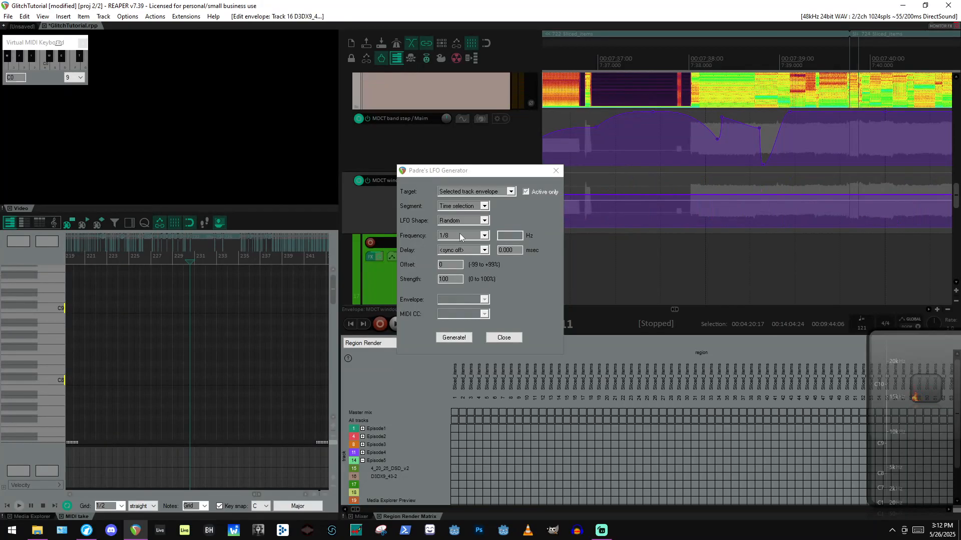
Generate a Random LFO at frequency 1/4 on the MDCT window increment envelope across the time selection.
left_click(460, 235)
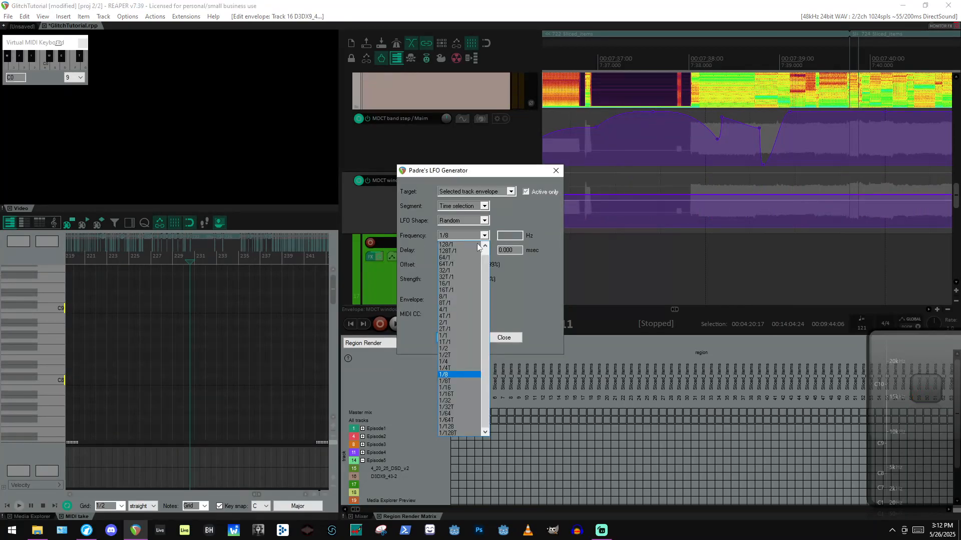
left_click(452, 361)
left_click(450, 339)
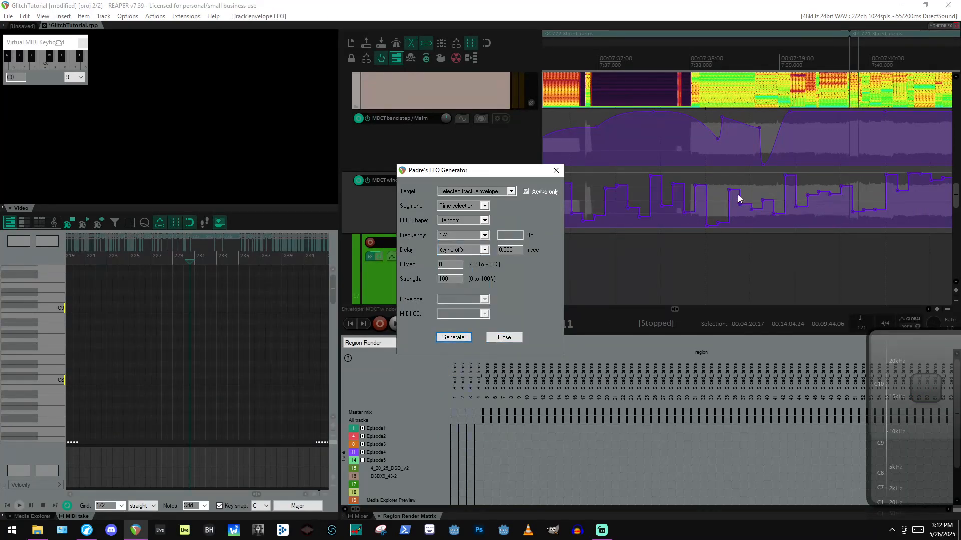
Play the track from about 00:06:50 to audition the 1/4 LFO, close the LFO generator and stop playback.
scroll(761, 199, "down", 8)
left_click(611, 260)
key("space")
scroll(625, 198, "up", 6)
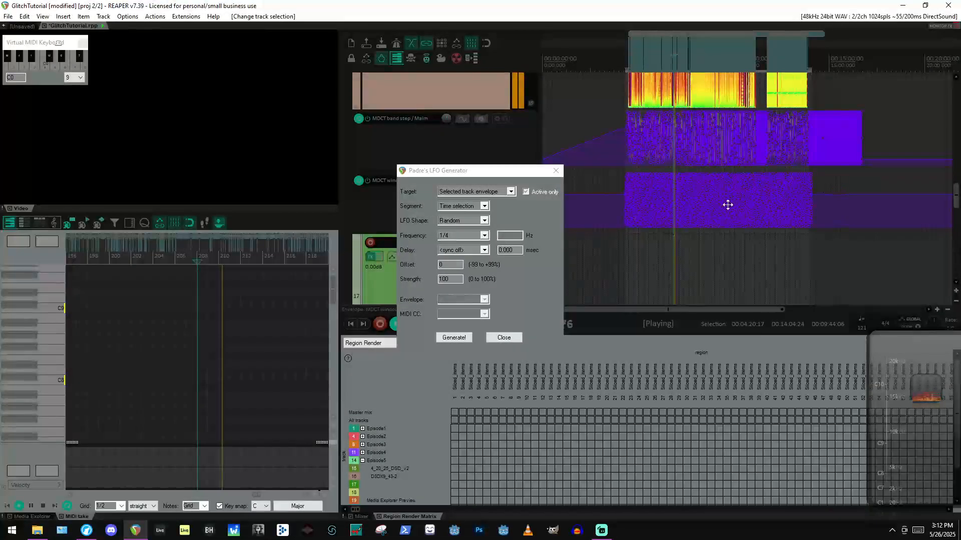
left_click(504, 337)
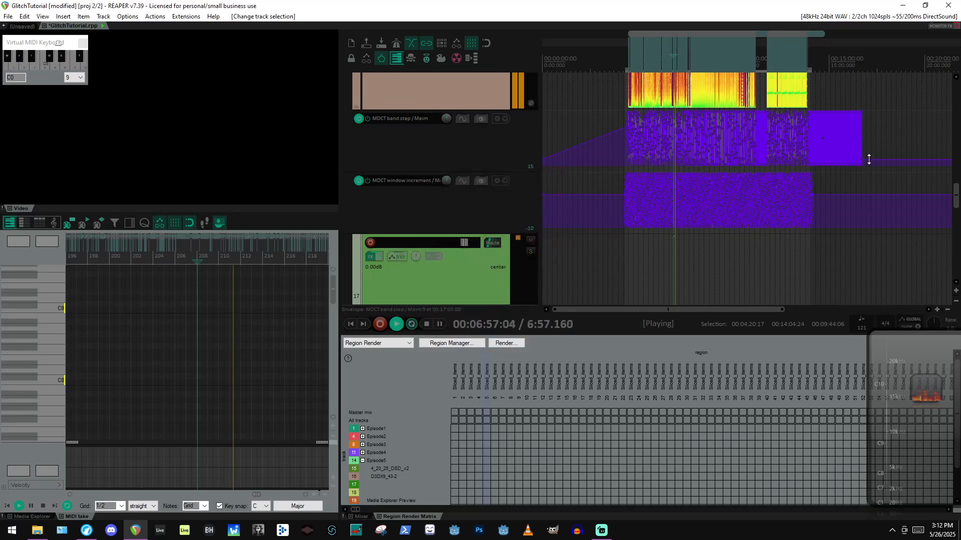
left_click(826, 229)
key("space")
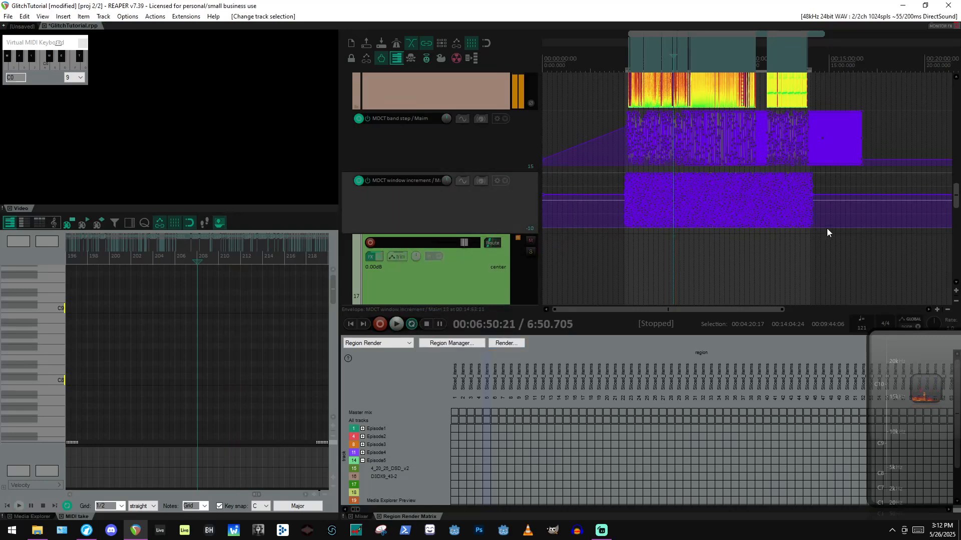
Examine the stepped MDCT window increment envelope up close around 00:07:35.
left_click(826, 228)
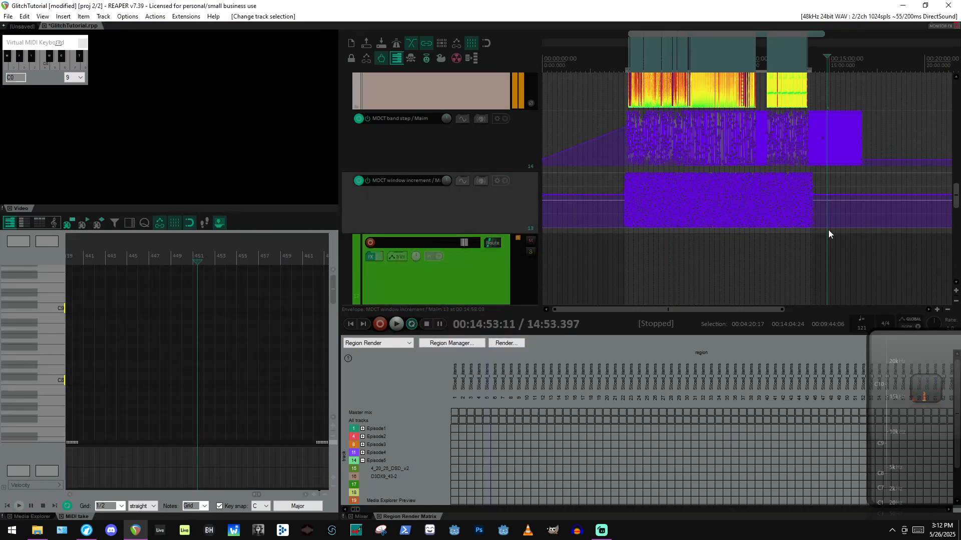
left_click(686, 233)
scroll(712, 204, "up", 10)
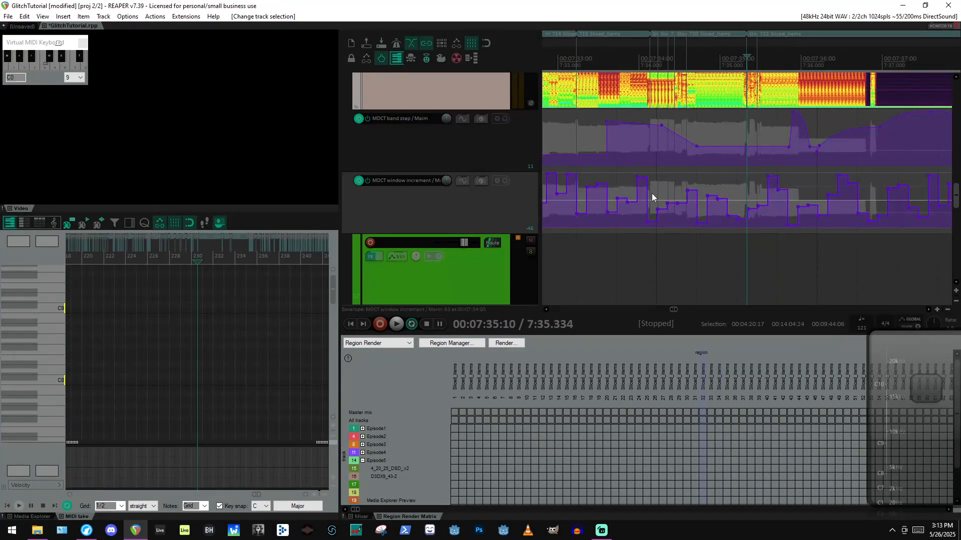
scroll(652, 195, "up", 3)
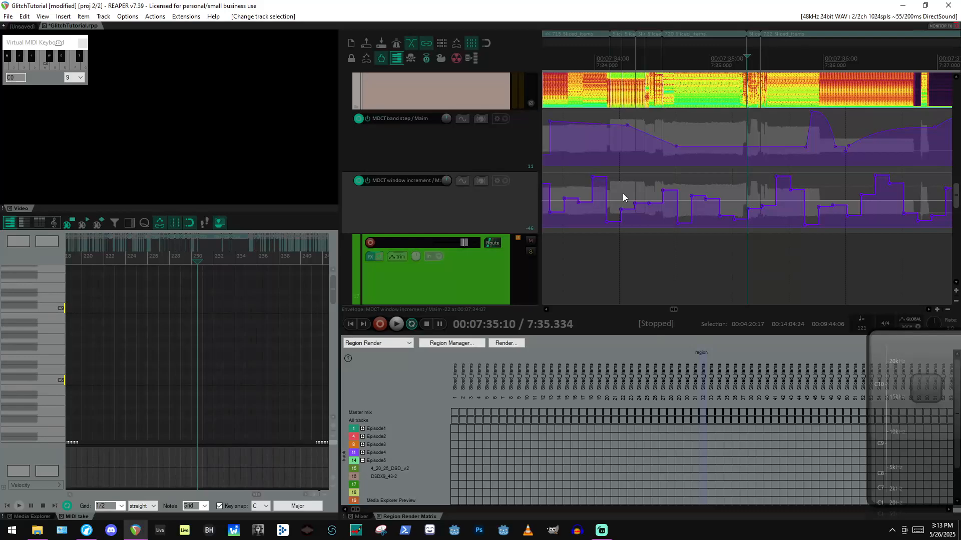
scroll(736, 216, "up", 4)
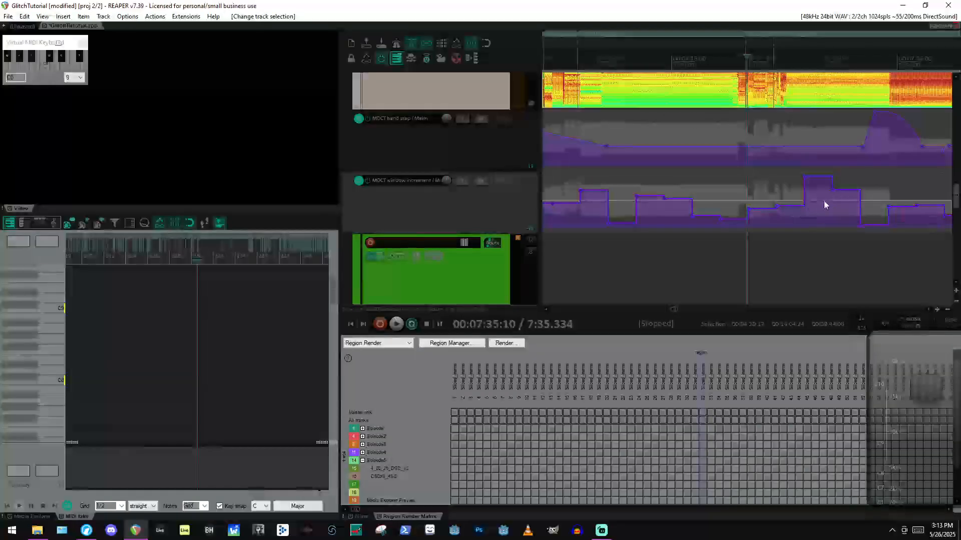
scroll(874, 203, "down", 6)
scroll(788, 200, "down", 3)
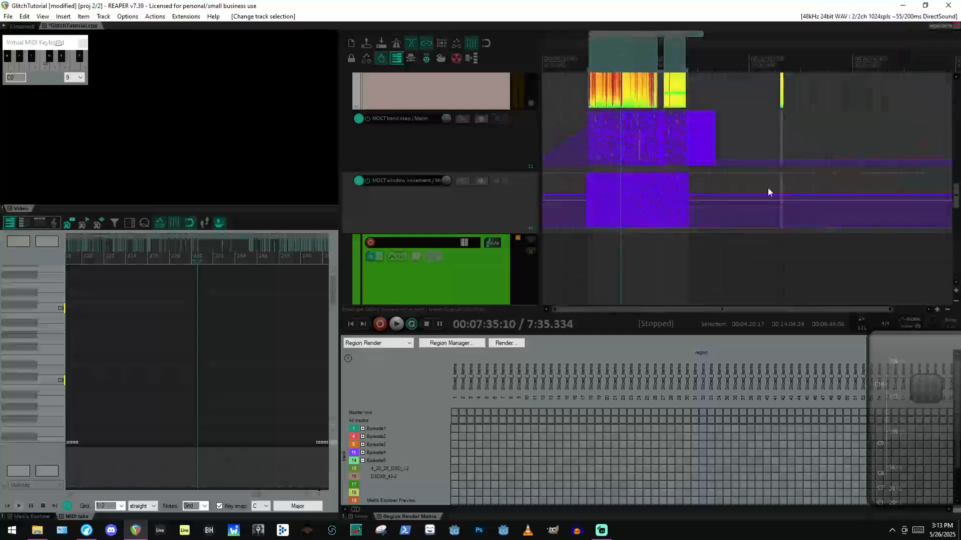
Select all generated MDCT window increment points and try to randomize their positions with the kawa_ENV_RandomPointPosition.lua script.
left_click_drag(697, 172, 575, 229)
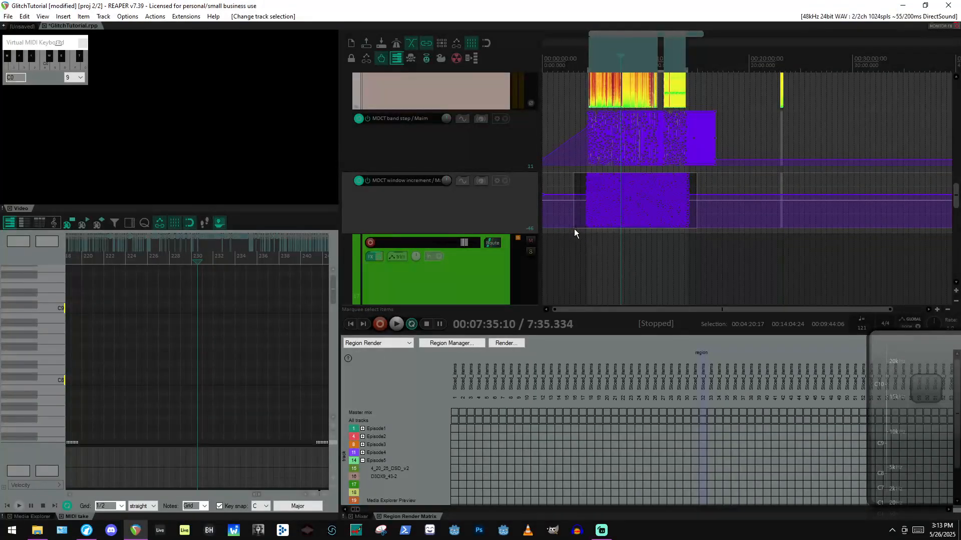
left_click(163, 16)
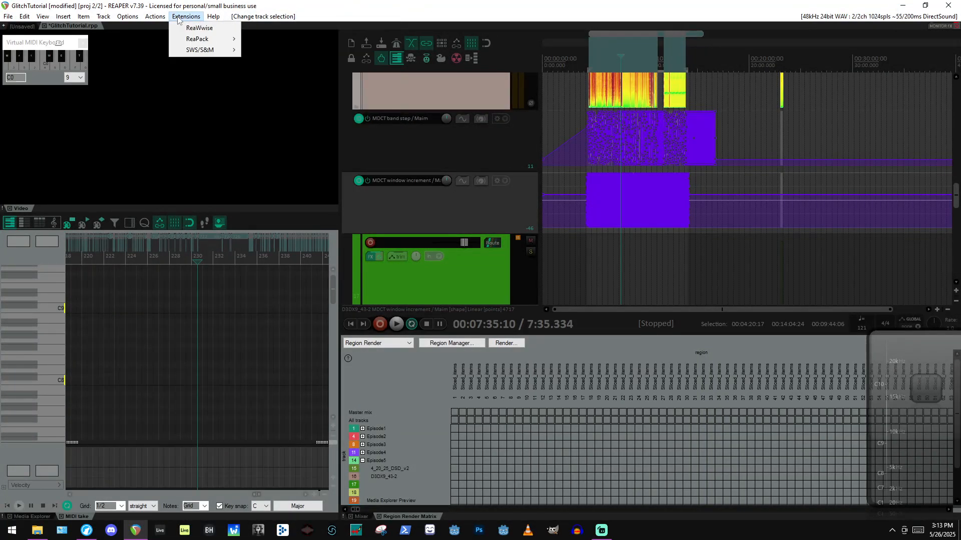
left_click(158, 29)
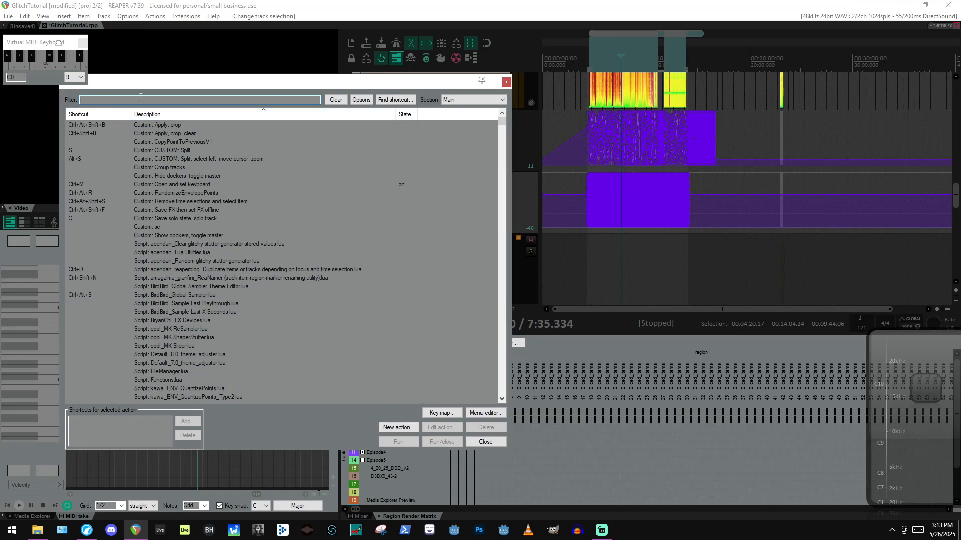
type("kawa")
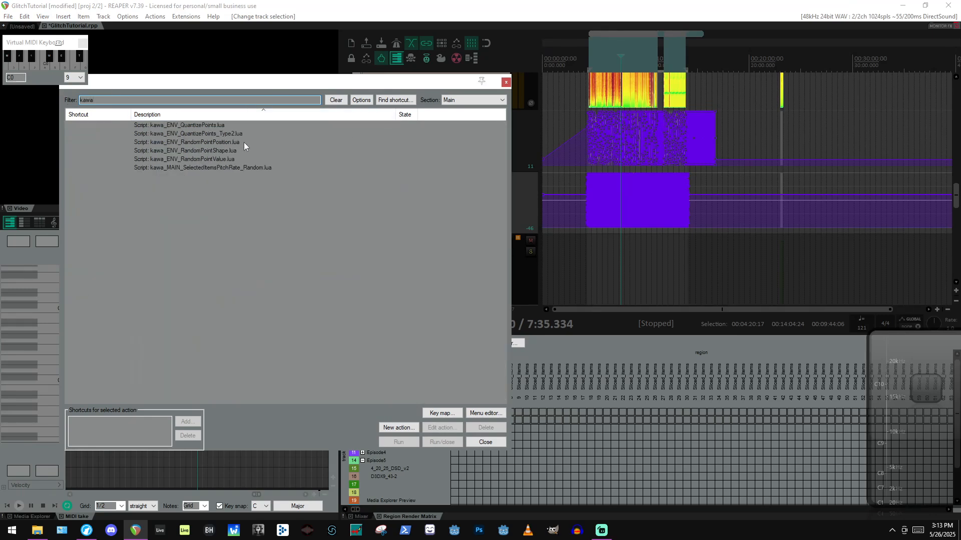
left_click(215, 142)
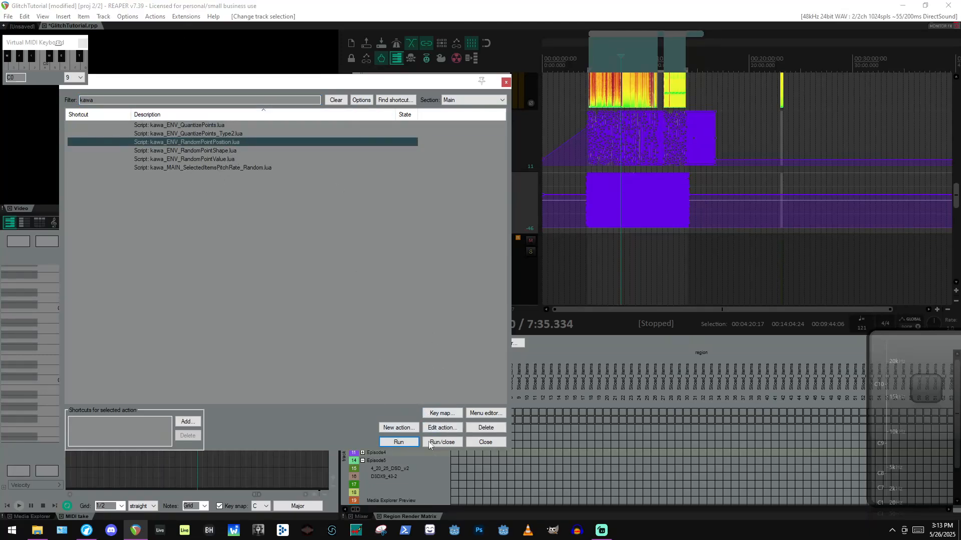
left_click(399, 442)
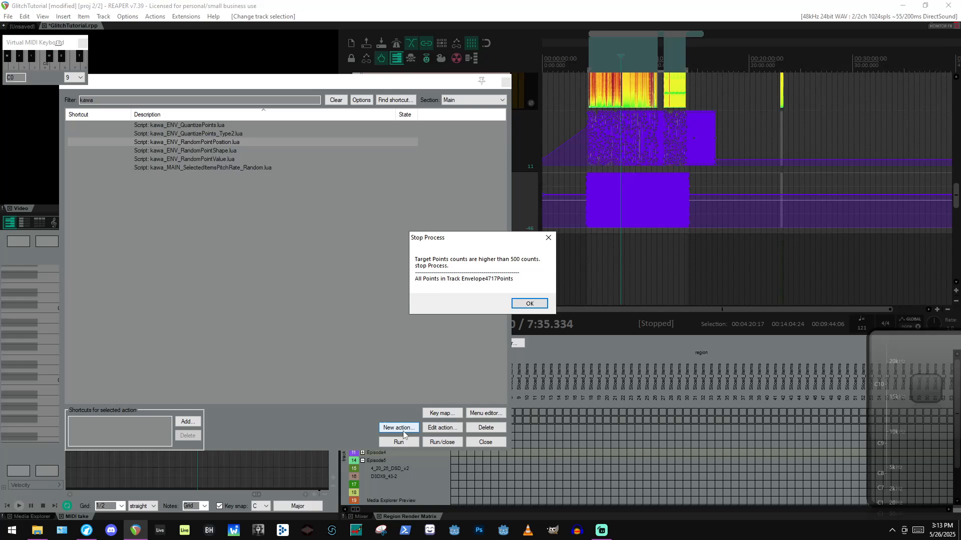
left_click(530, 303)
Try the random point position script on the MDCT window increment envelope with a time selection of about 00:04:16:24 to 00:06:09:09.
scroll(587, 255, "up", 1)
scroll(595, 254, "up", 4)
left_click(686, 249)
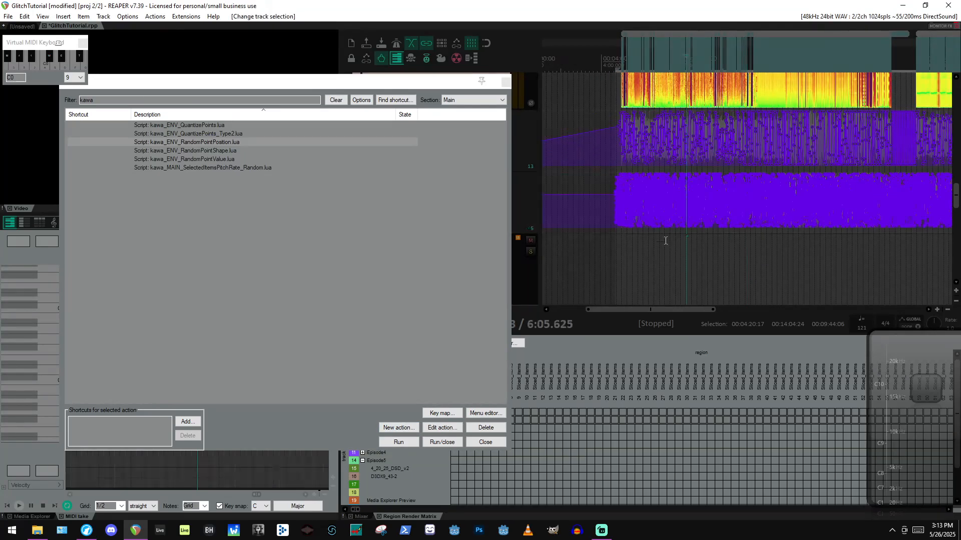
left_click_drag(678, 242, 614, 235)
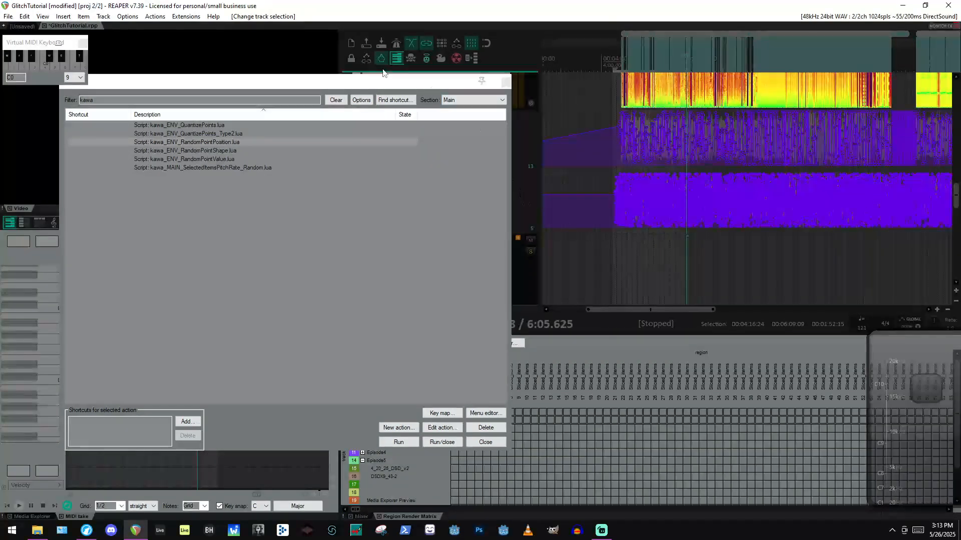
left_click_drag(376, 82, 257, 114)
left_click(510, 221)
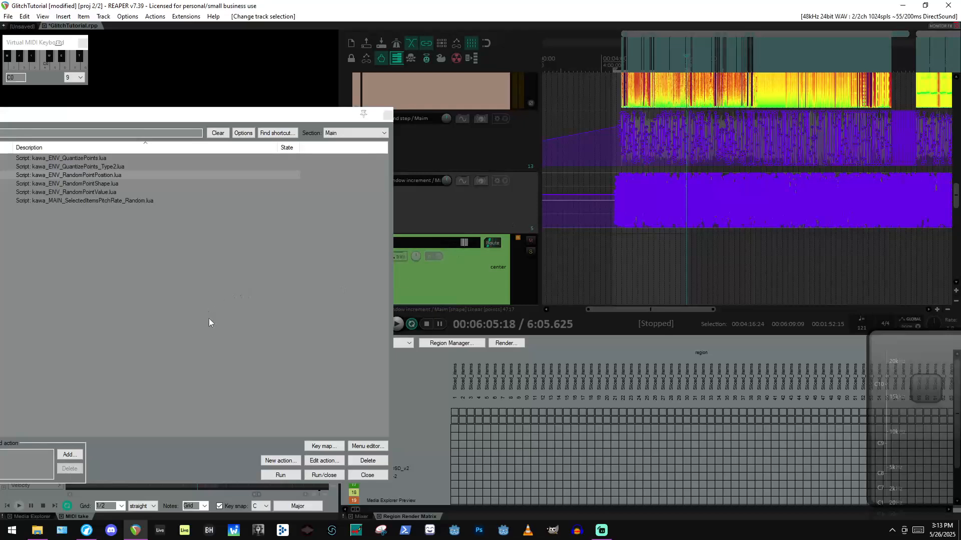
left_click(280, 475)
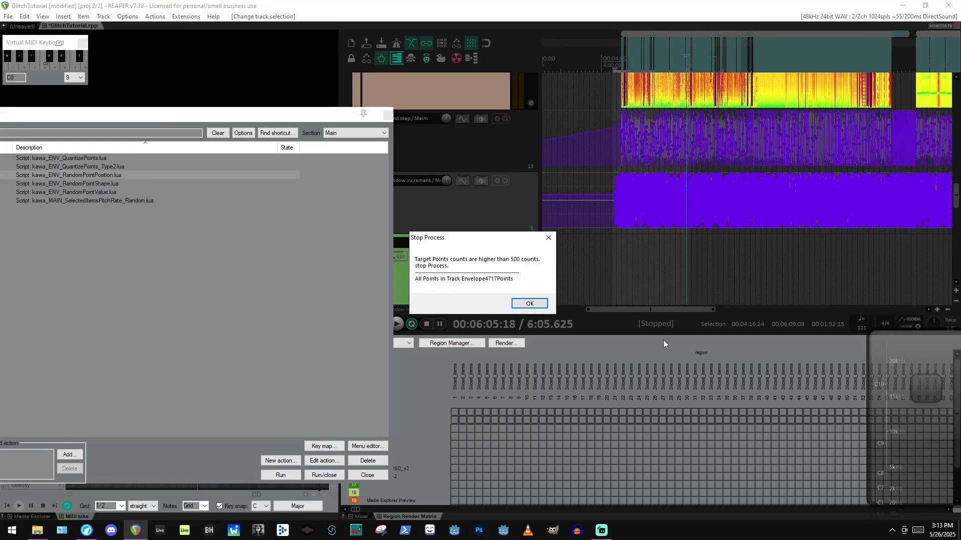
left_click(545, 305)
Shorten the time selection to about 00:04:16:02 to 00:05:26:11 and try the random point position script again.
left_click(639, 255)
left_click_drag(660, 246, 614, 247)
left_click(476, 227)
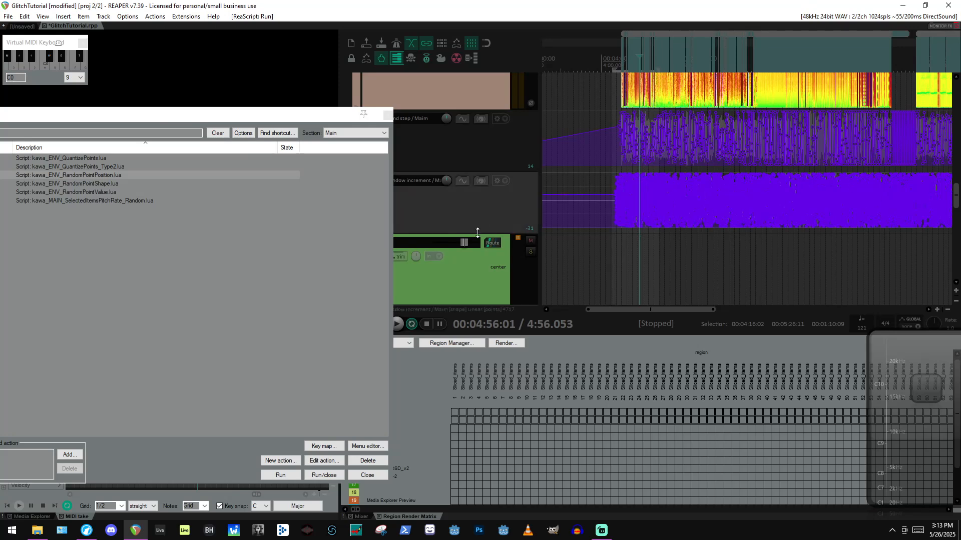
left_click(281, 476)
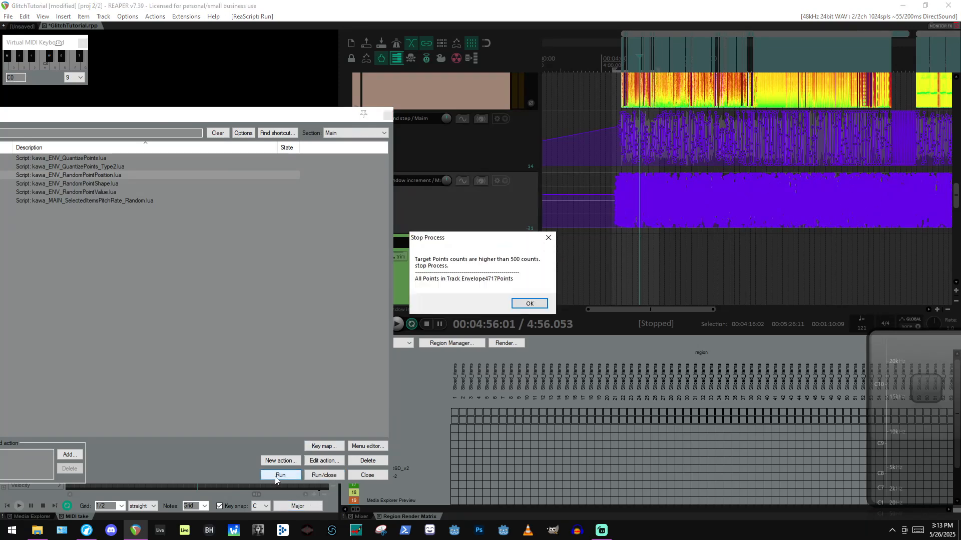
left_click(542, 302)
Deselect the envelope points and undo the 1/4 Random LFO on the MDCT window increment envelope.
left_click(609, 217)
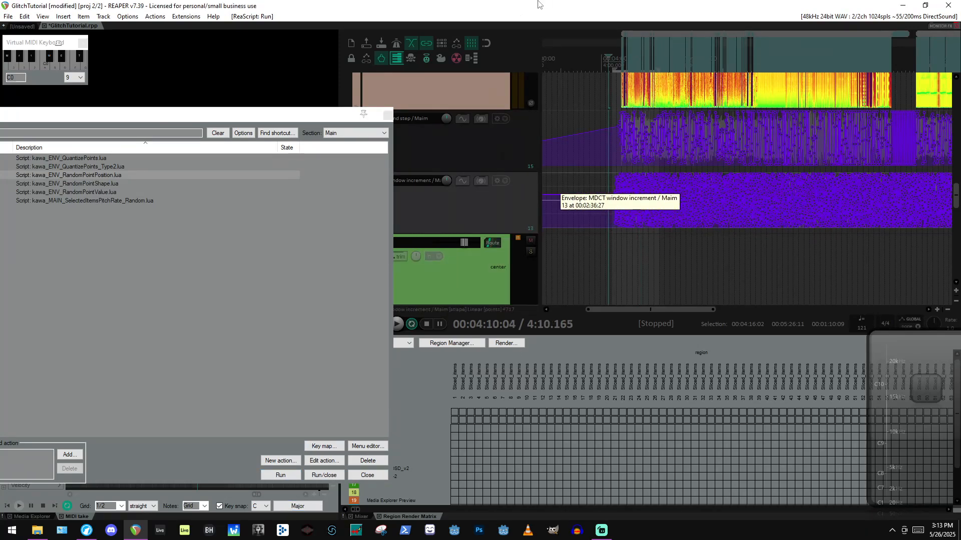
left_click(616, 75)
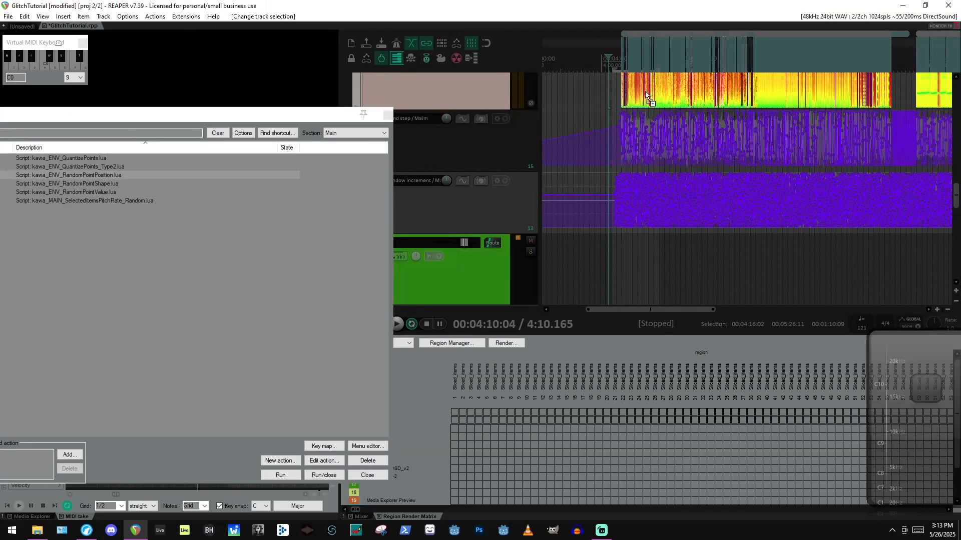
key("ctrl+z")
key("ctrl+z")
key("ctrl+z")
Search the action list for "padre" and select SWS/PADRE: Envelope LFO generator.
left_click(129, 132)
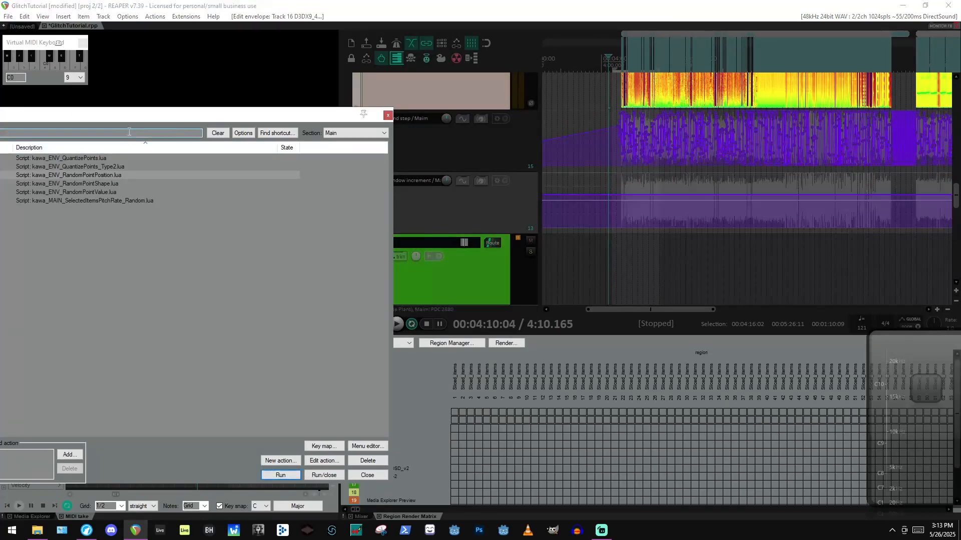
key("BackSpace")
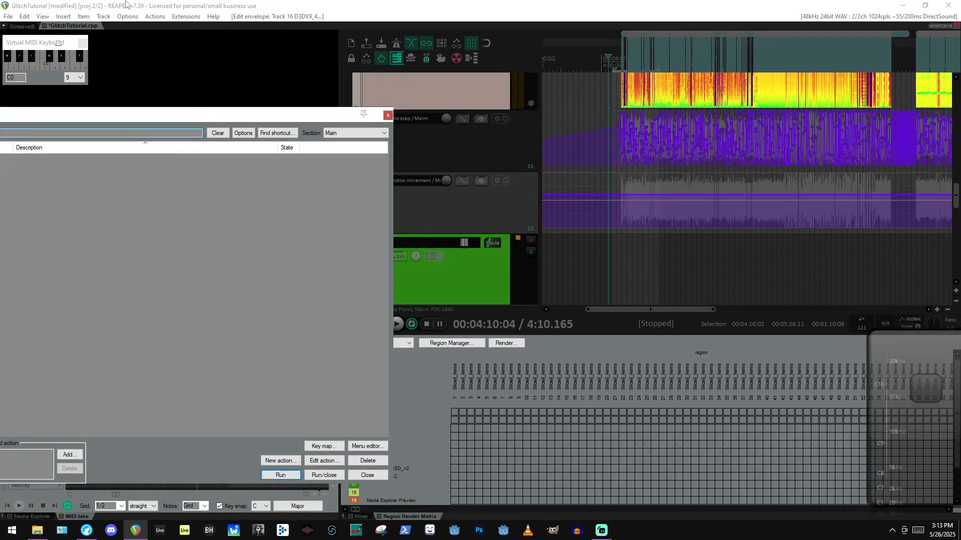
left_click_drag(178, 118, 319, 87)
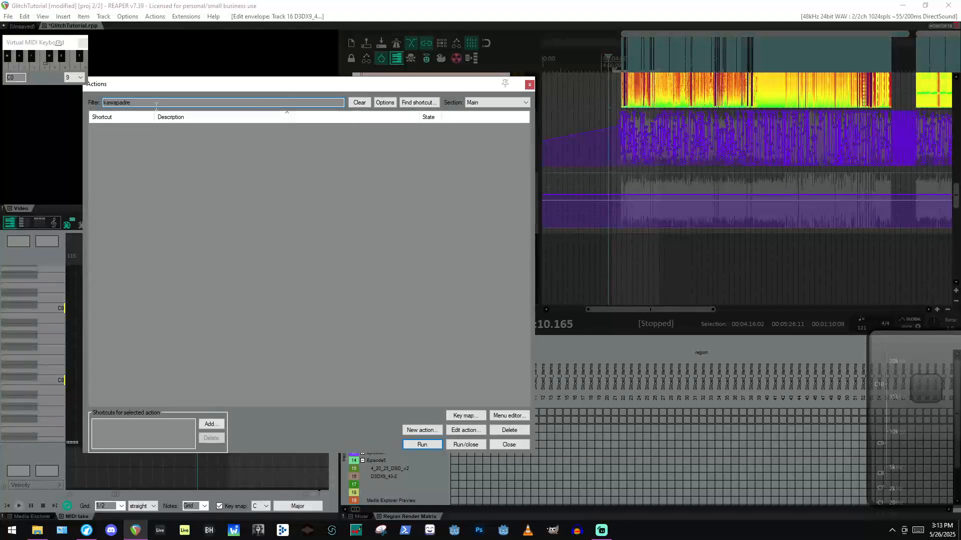
type("padre")
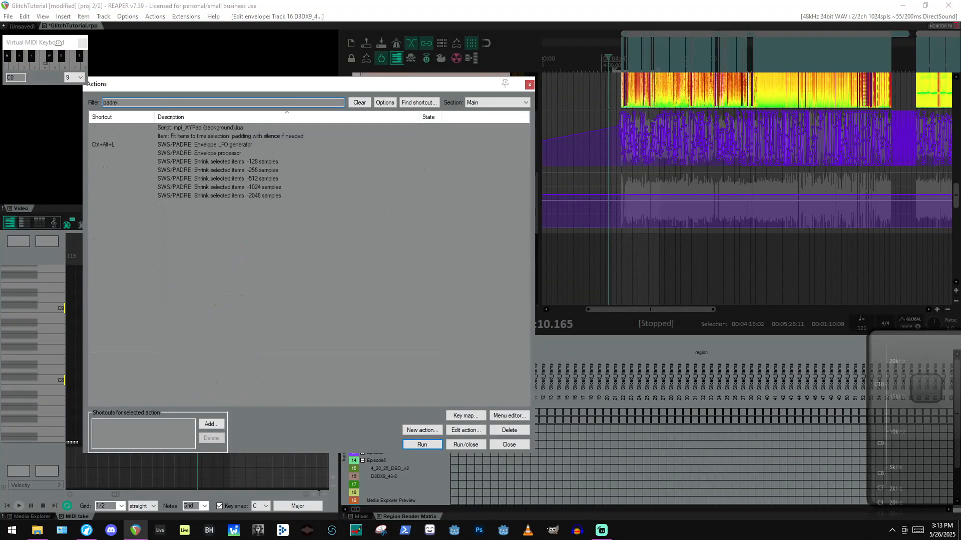
left_click(235, 129)
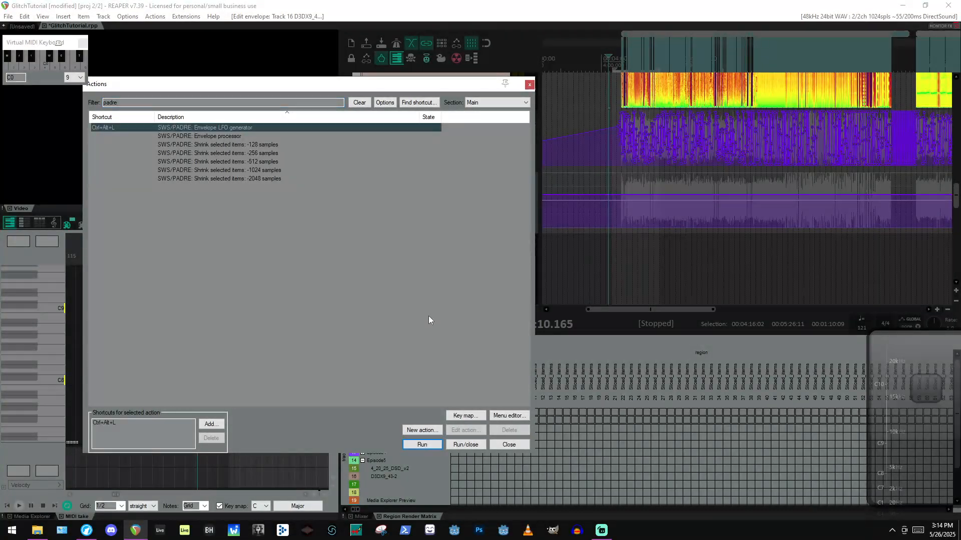
Set Padre's LFO Generator to a frequency of 1/2 and generate a Random LFO on the MDCT window increment envelope within the time selection.
left_click(423, 443)
left_click(469, 235)
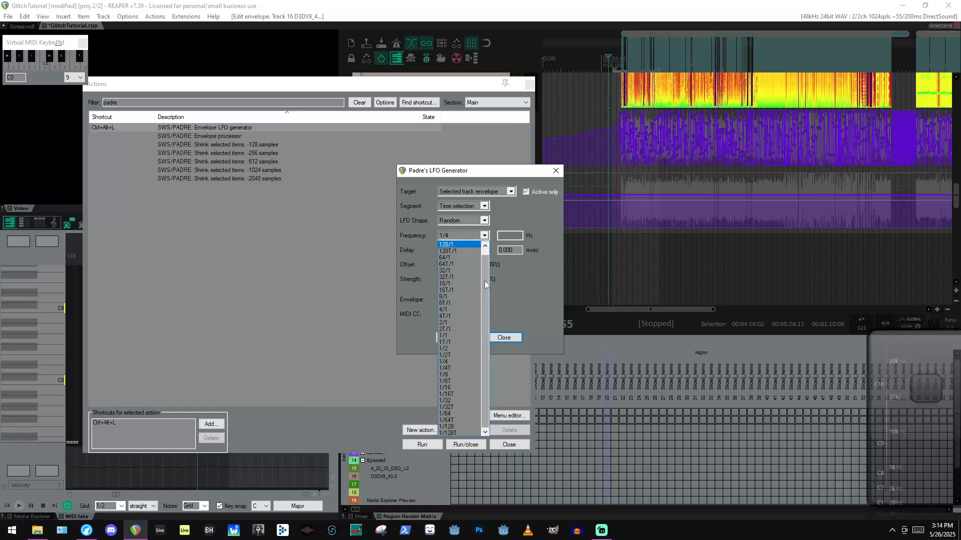
left_click(465, 337)
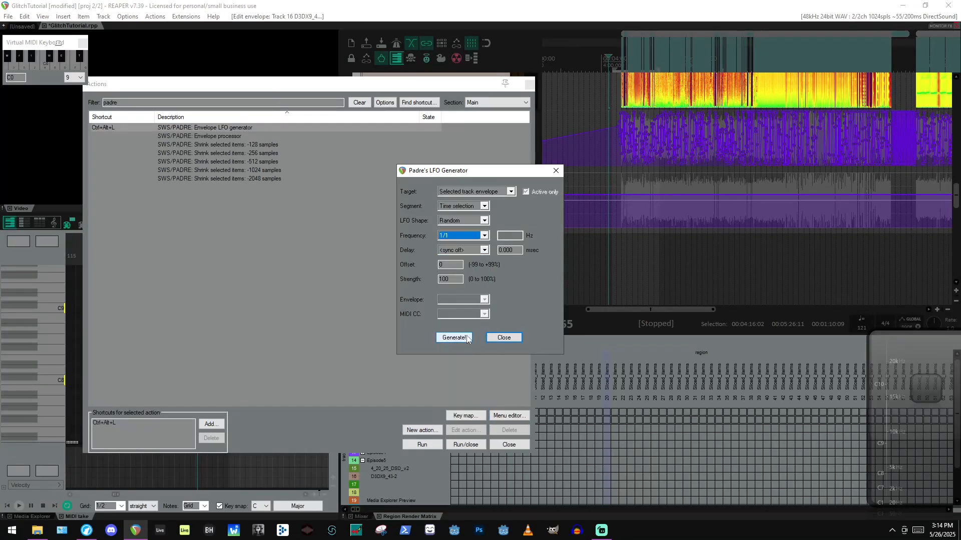
left_click(469, 232)
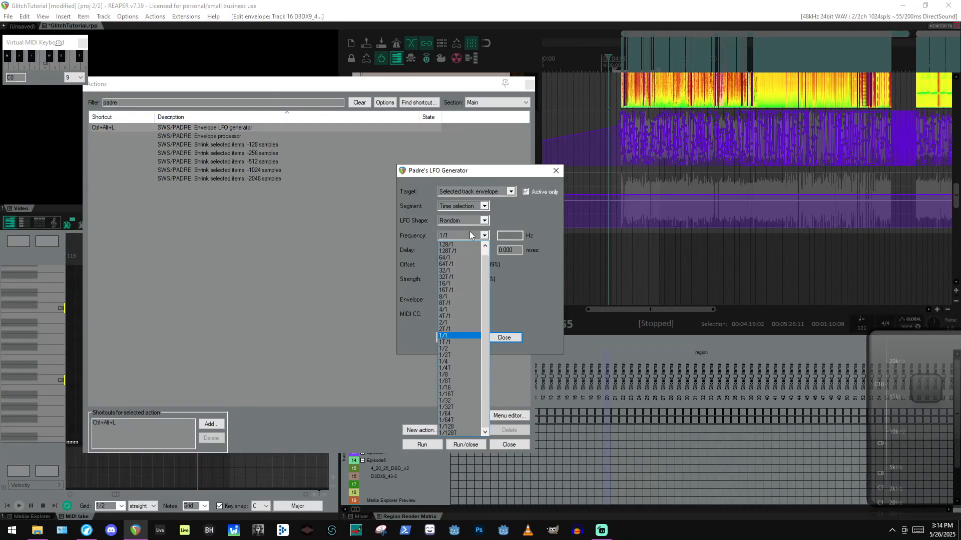
left_click(459, 344)
left_click(459, 342)
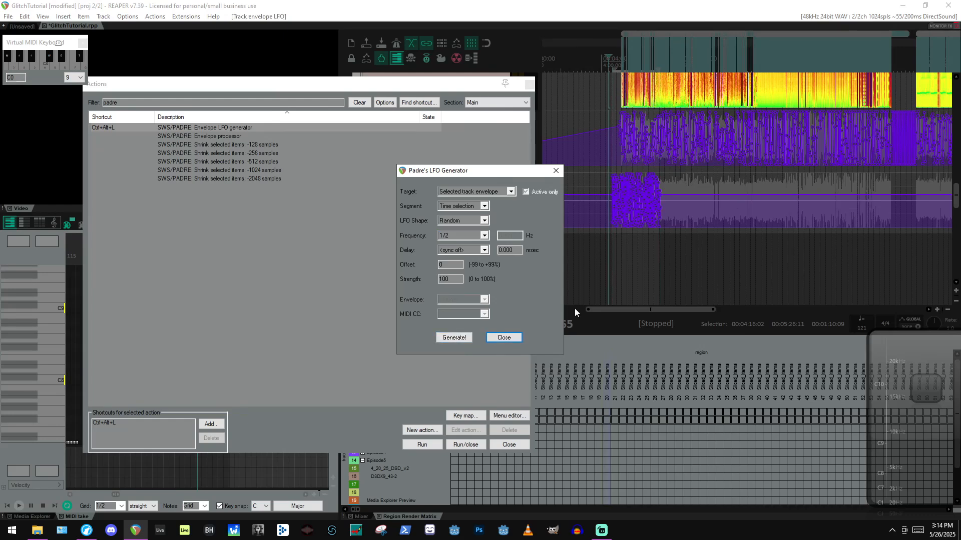
left_click(504, 337)
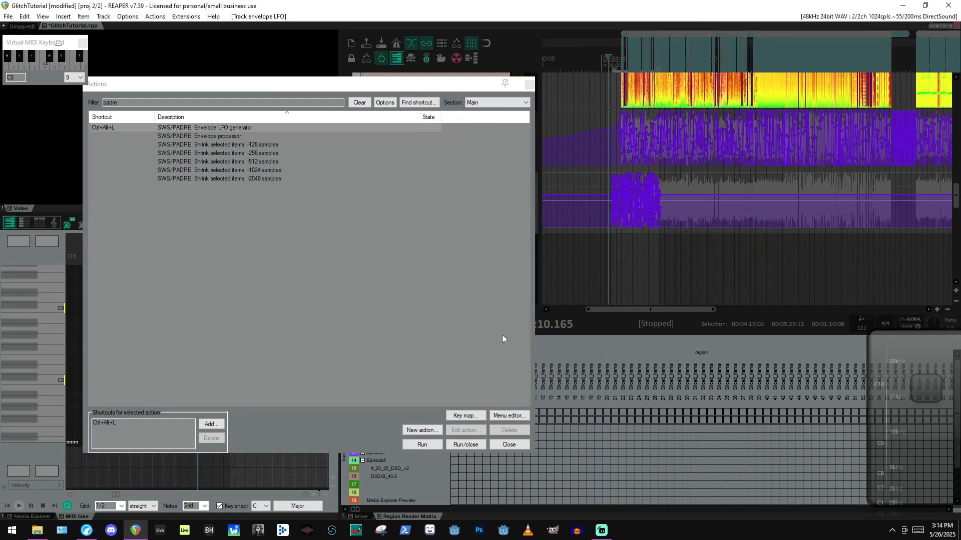
Undo the last envelope LFO and set the time selection to about 00:04:28:20 to 00:13:54:26.
key("ctrl+z")
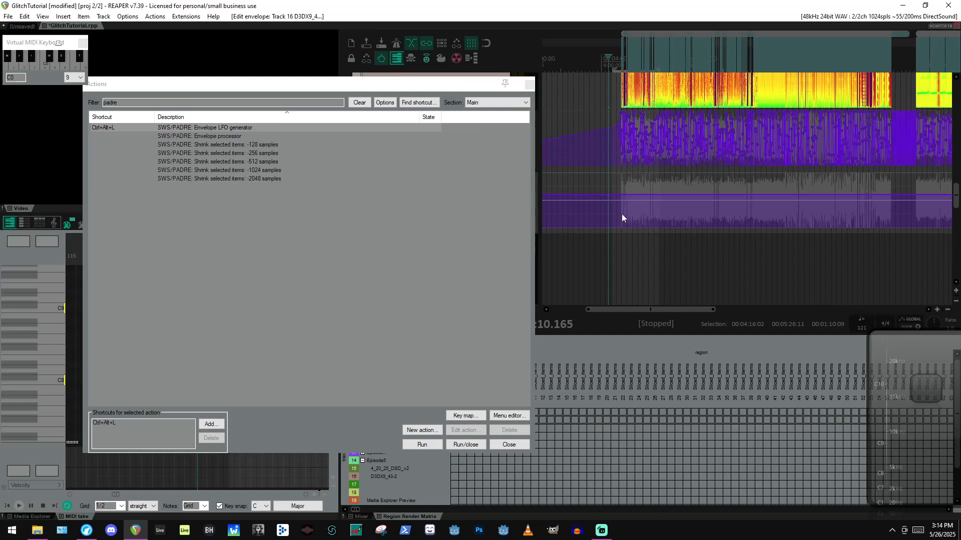
left_click_drag(621, 214, 923, 214)
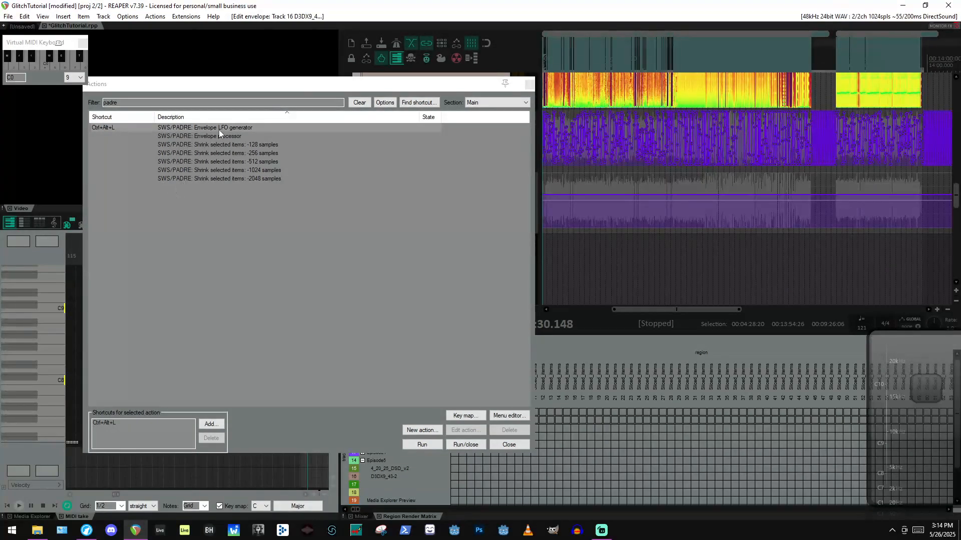
left_click(422, 444)
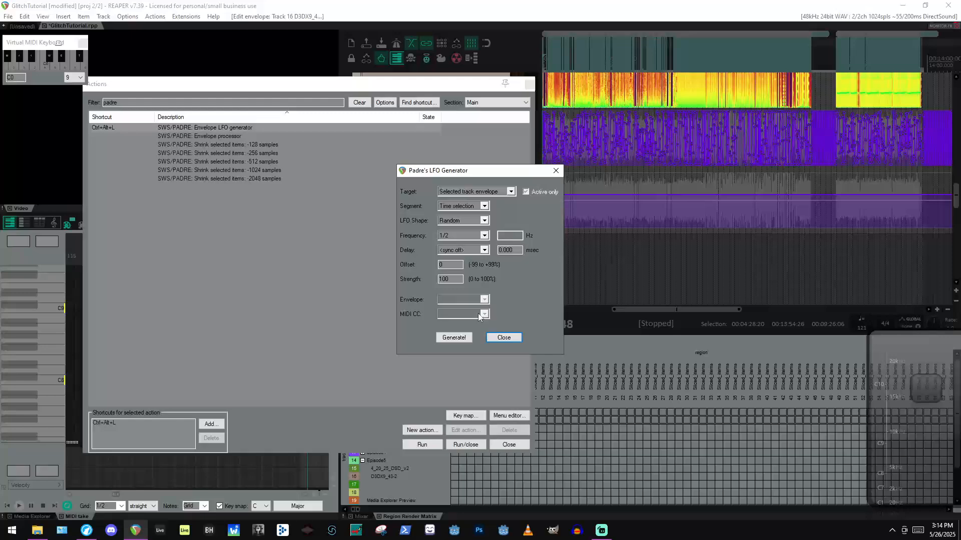
left_click(505, 338)
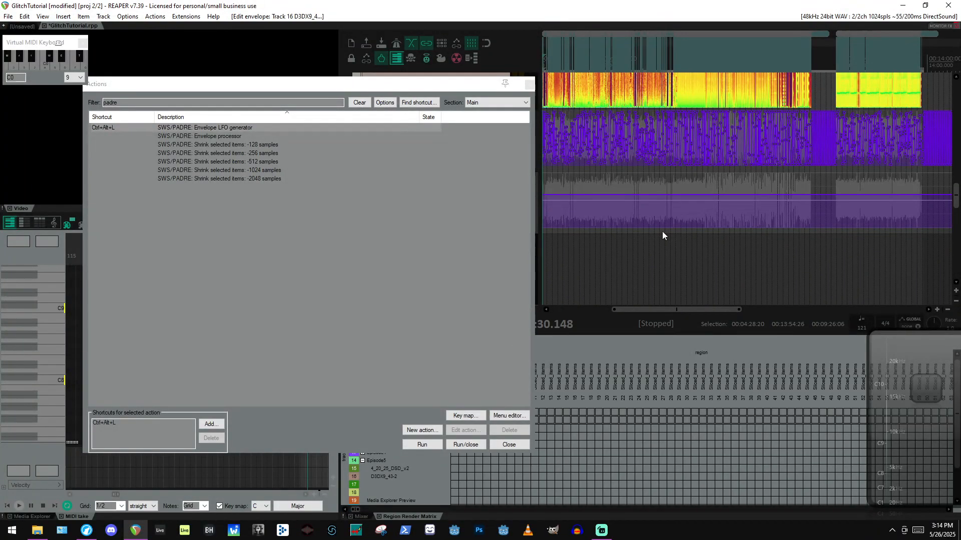
scroll(633, 255, "down", 3)
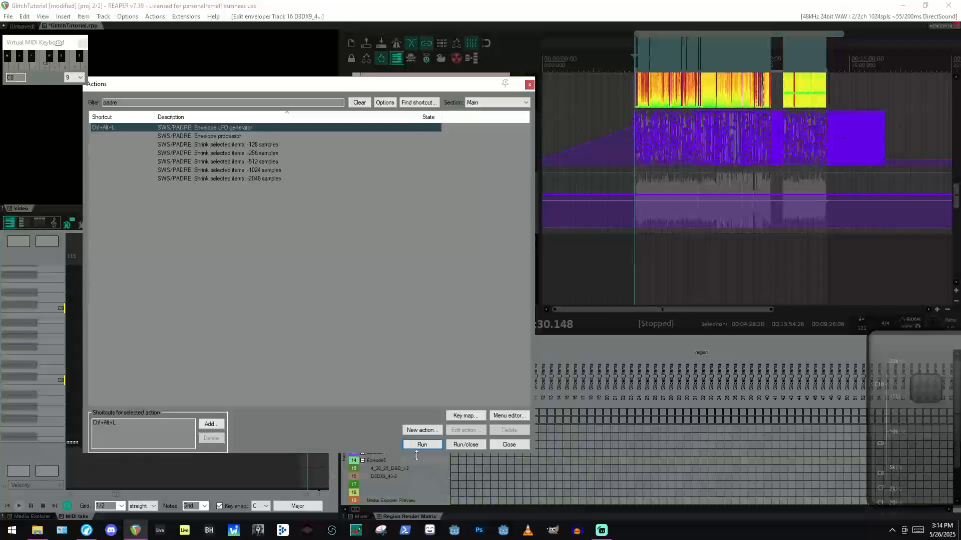
Generate a 1/2 Random LFO at strength 100 on the MDCT window increment envelope across both audio sections.
left_click(422, 445)
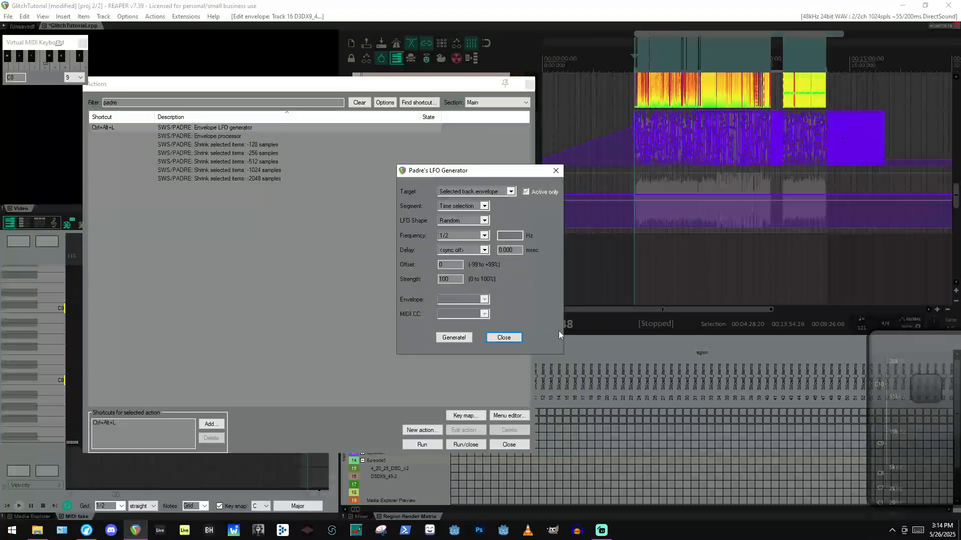
left_click(456, 339)
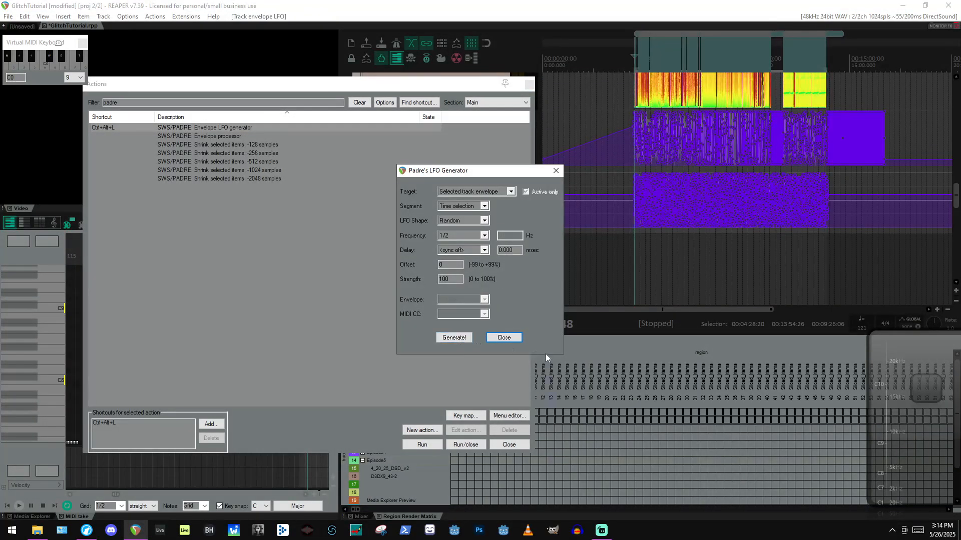
left_click(515, 340)
left_click(665, 241)
scroll(662, 233, "up", 3)
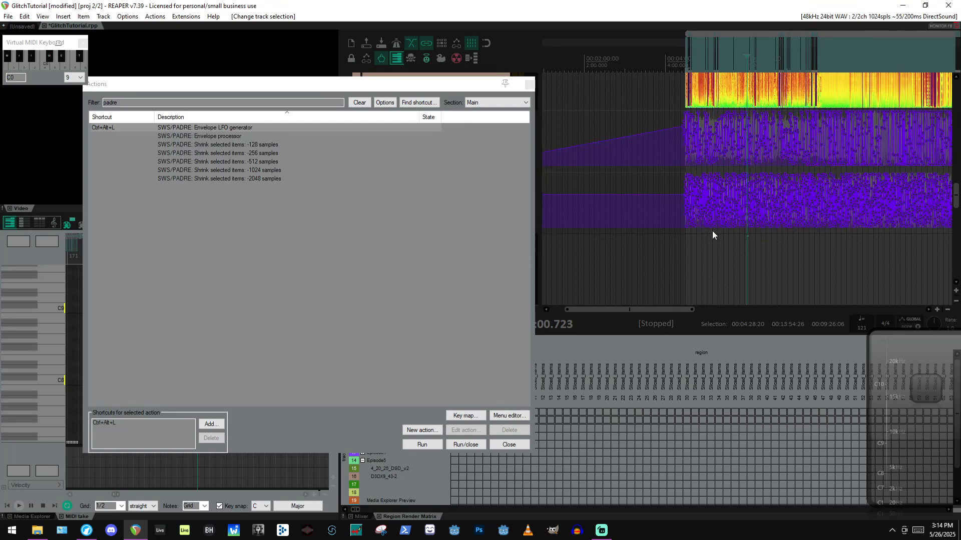
Run kawa_ENV_RandomPointPosition.lua on the MDCT window increment envelope with a time selection of about 00:04:27:05 to 00:05:44:27.
left_click(623, 220)
left_click(297, 103)
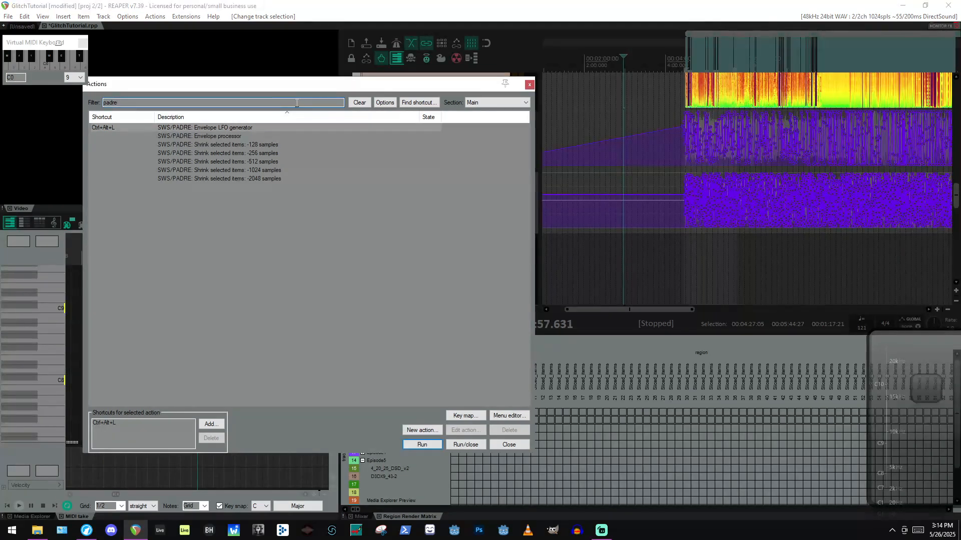
key("BackSpace")
key("BackSpace")
key("BackSpace")
key("BackSpace")
type("kawa")
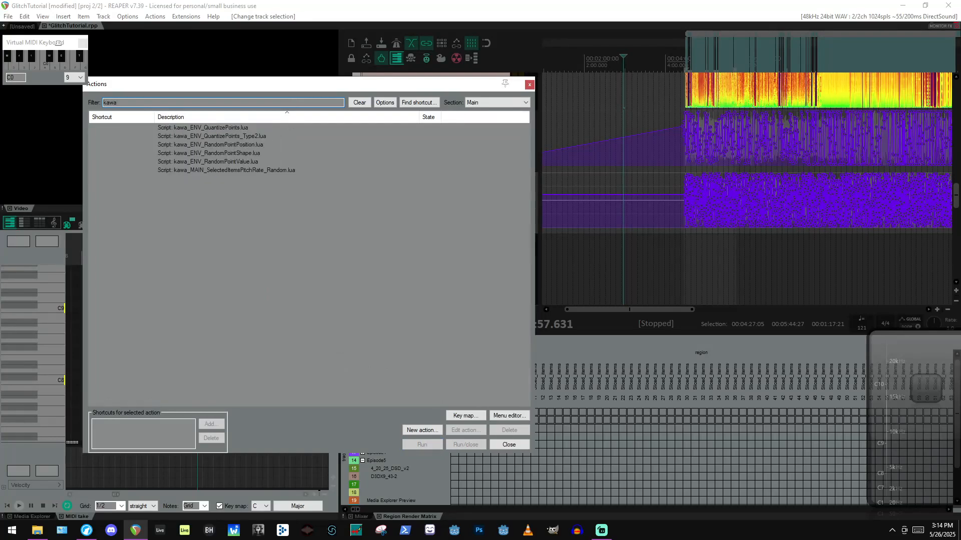
left_click(241, 144)
left_click(421, 443)
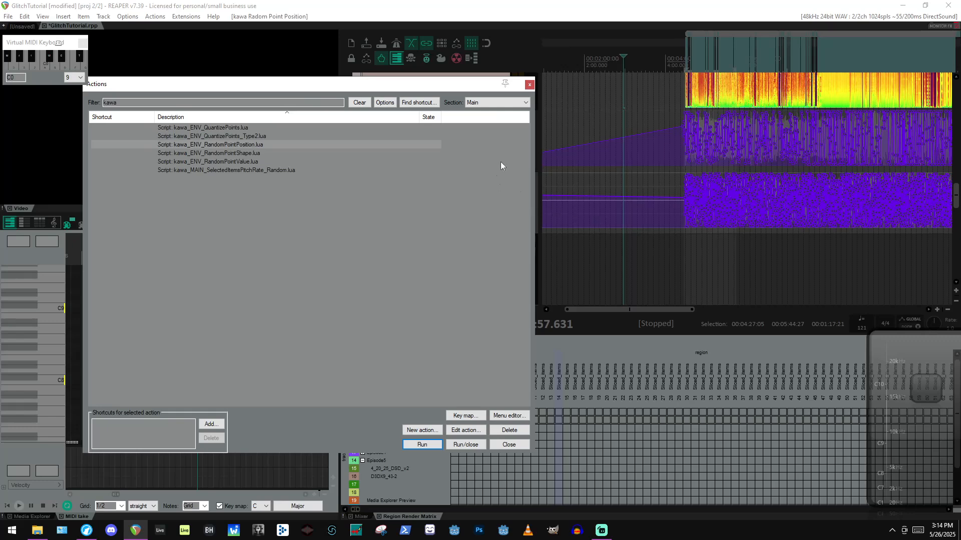
Examine the point spacing on the MDCT window increment envelope around 00:04:44 within the time selection.
left_click_drag(422, 86, 348, 88)
scroll(798, 240, "up", 4)
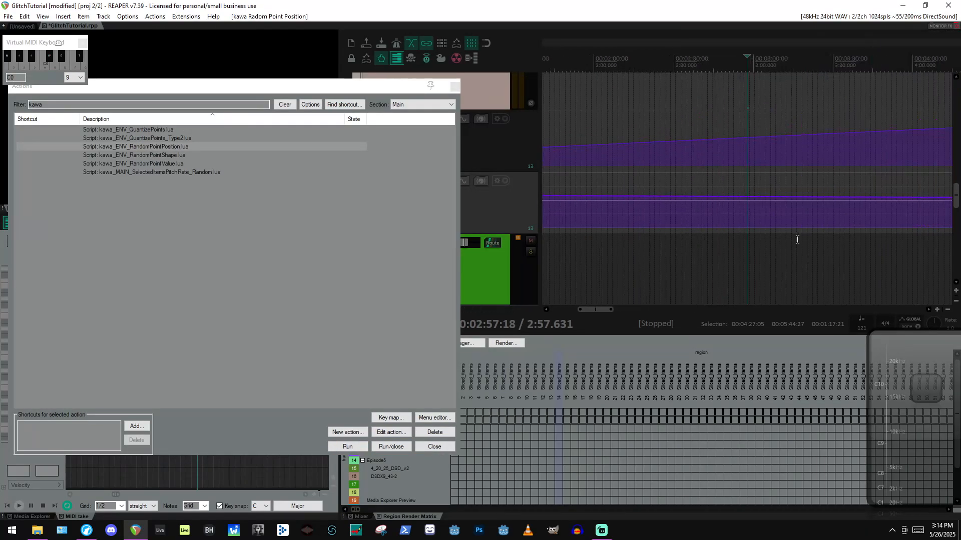
scroll(901, 230, "down", 2)
left_click(922, 242)
scroll(905, 240, "up", 6)
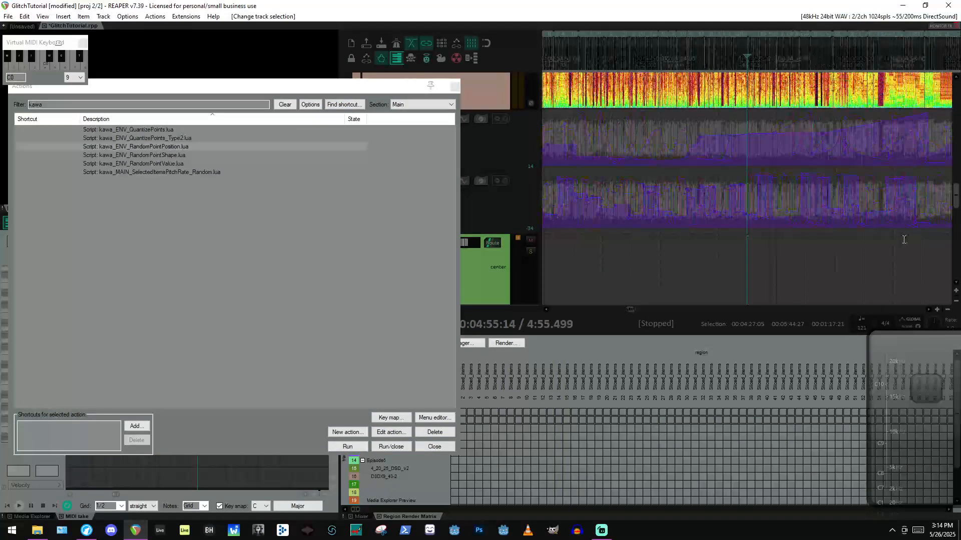
scroll(904, 240, "up", 5)
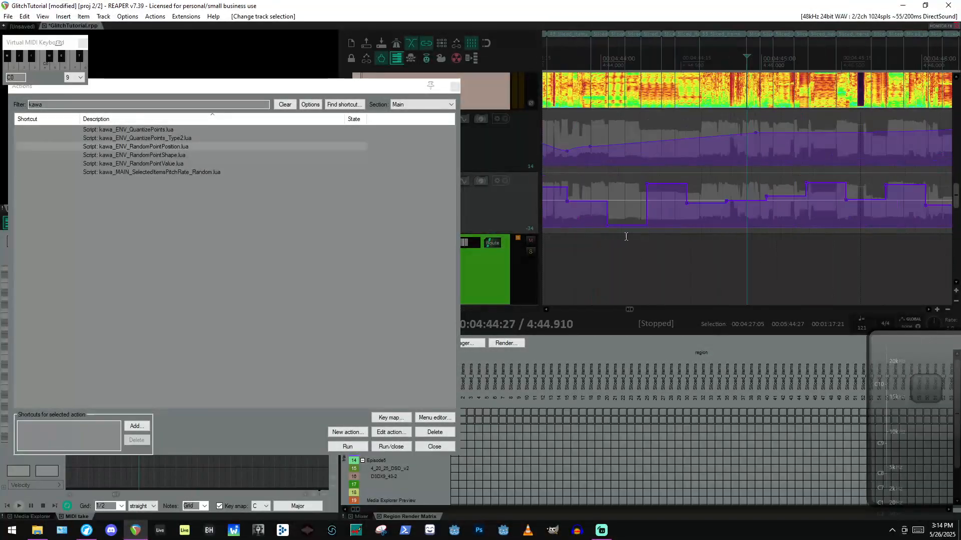
scroll(625, 237, "down", 6)
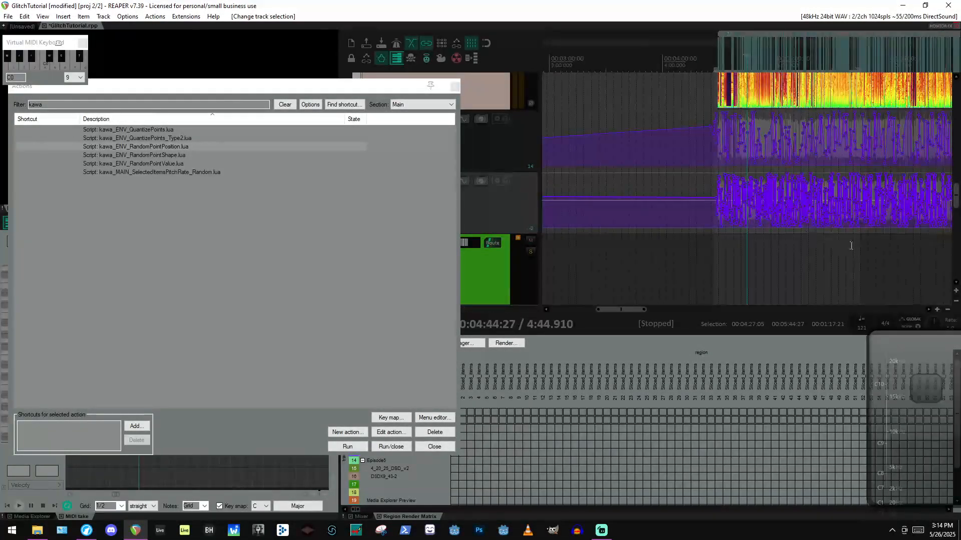
Remove the time selection.
left_click(852, 245)
left_click(854, 244)
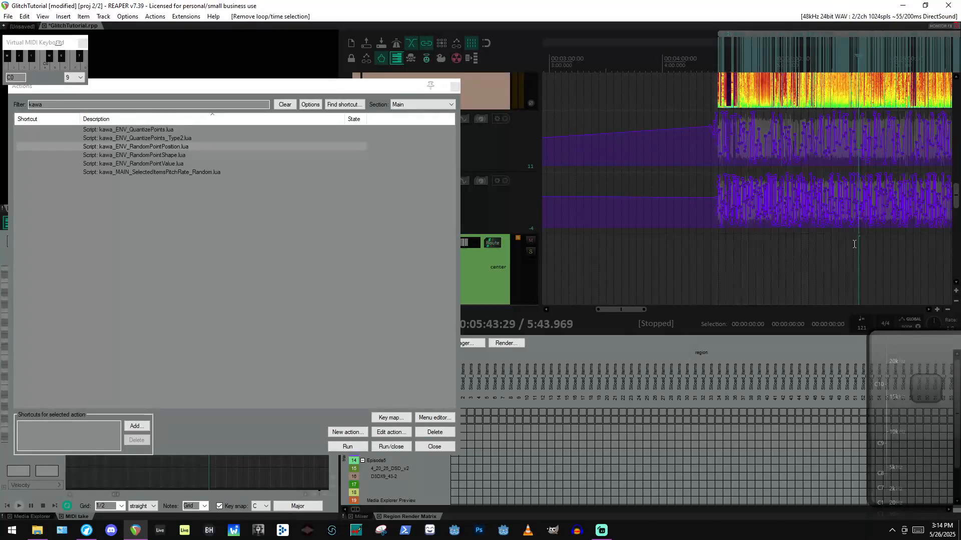
left_click_drag(854, 244, 714, 246)
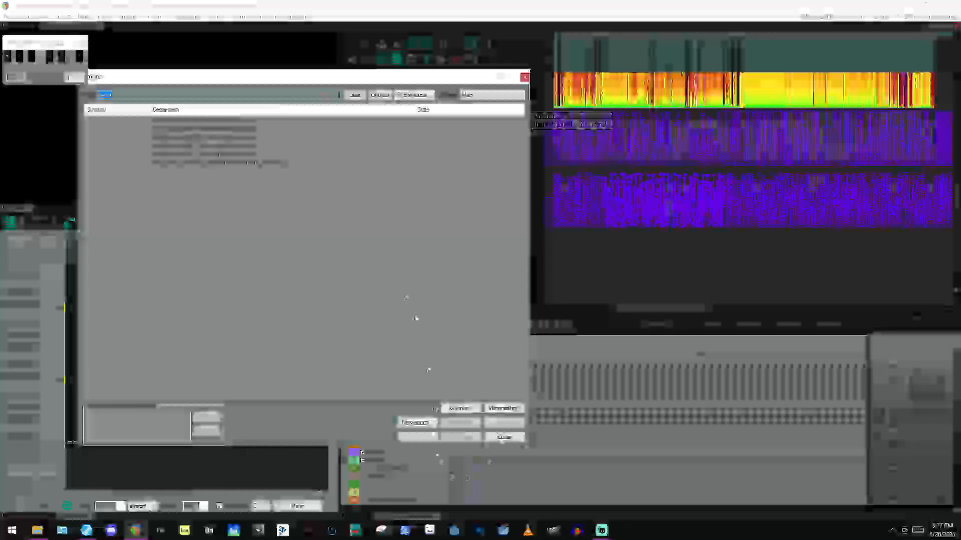
Create a new custom action and add the kawa_ENV_RandomPointPosition.lua script to it.
left_click(416, 423)
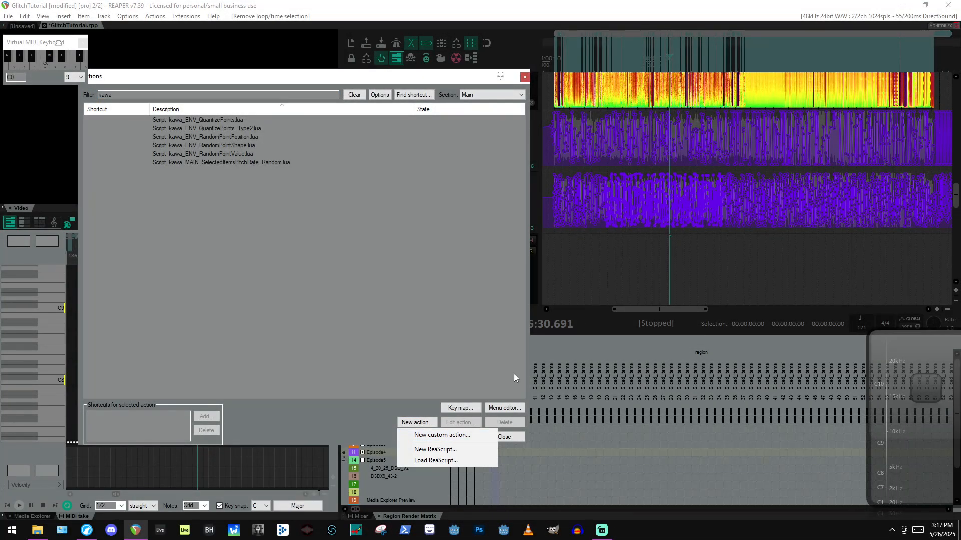
left_click(425, 436)
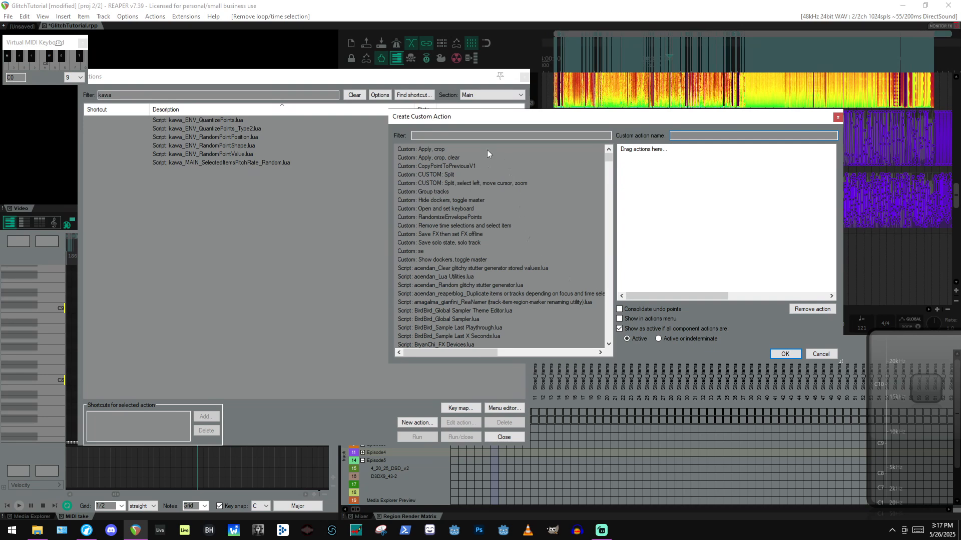
left_click(486, 134)
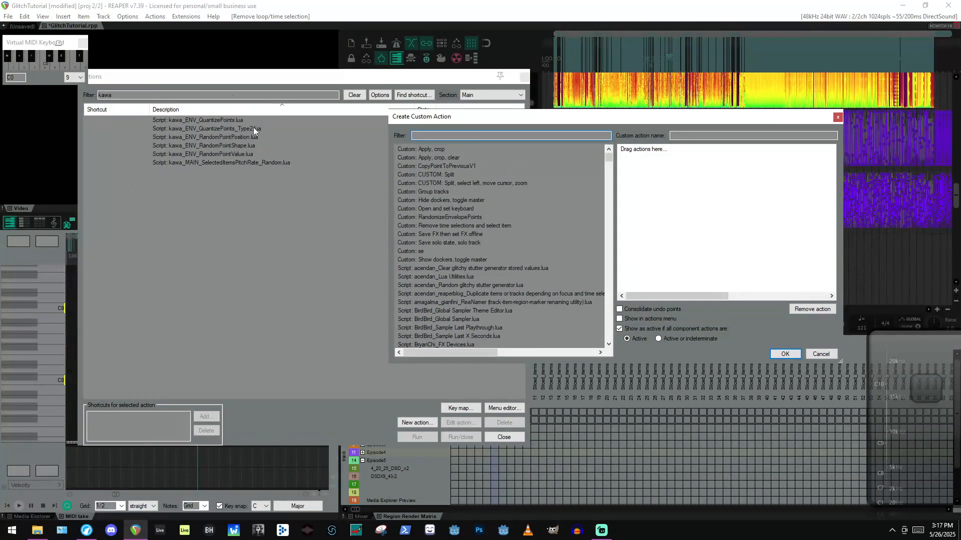
left_click(213, 138)
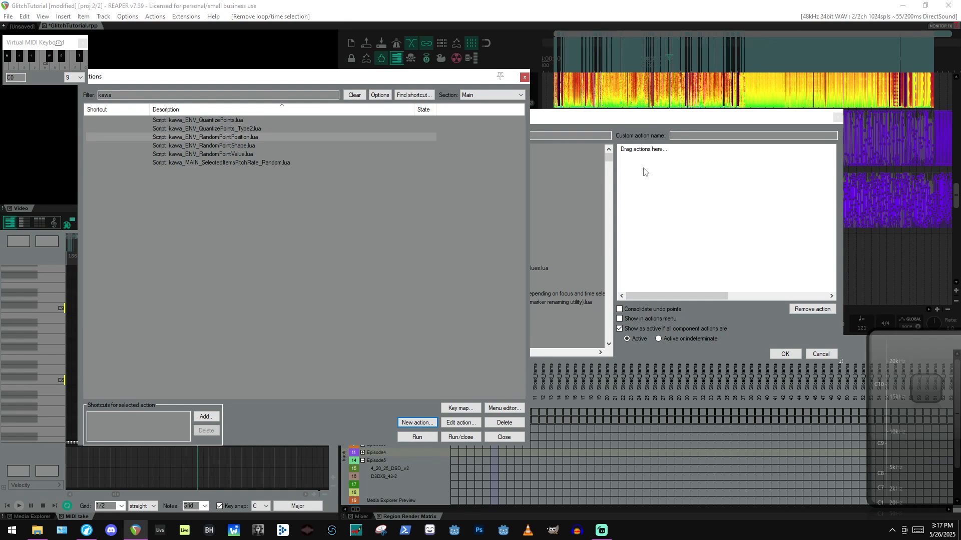
left_click(580, 136)
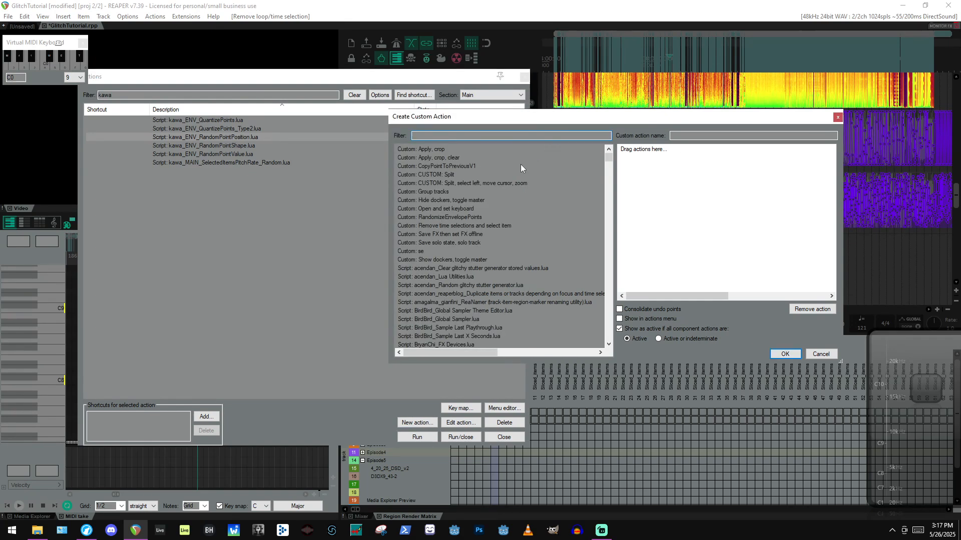
type("kawa")
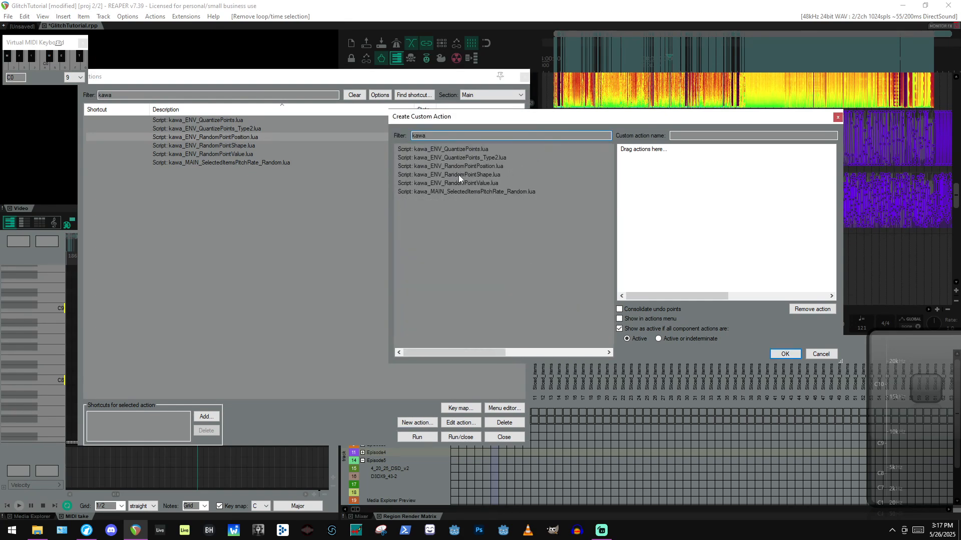
double_click(459, 166)
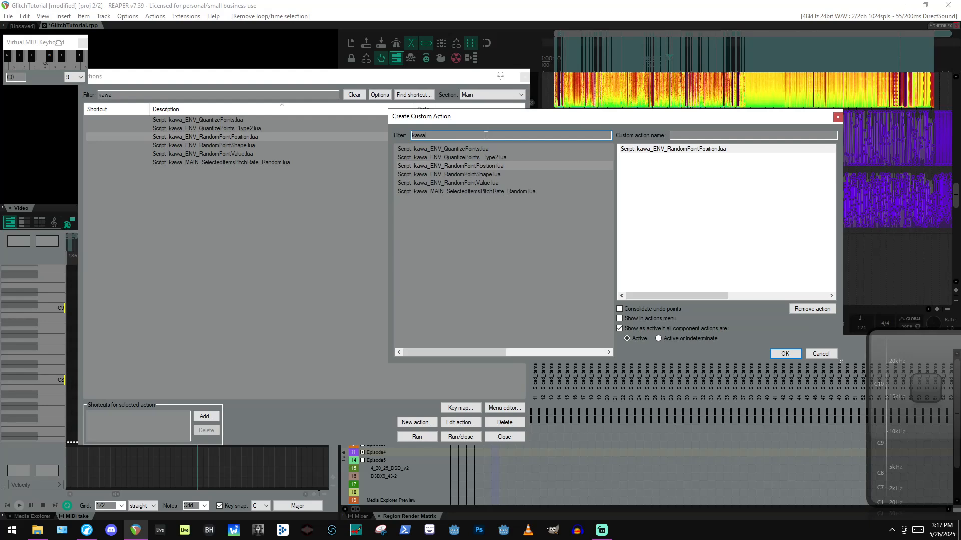
Add "Envelope: Select points in time selection" to the custom action and place it before the kawa_ENV_RandomPointPosition.lua script.
type("sele")
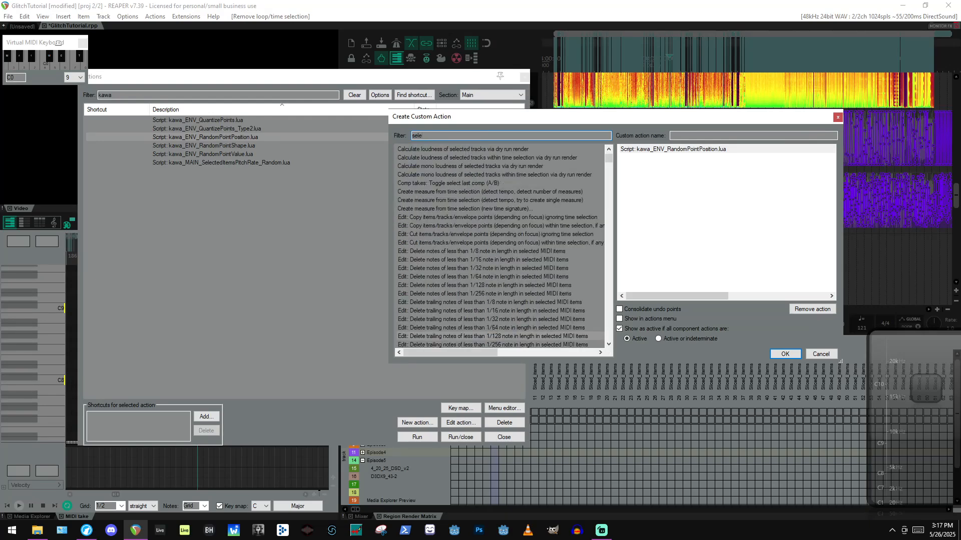
type("ct point")
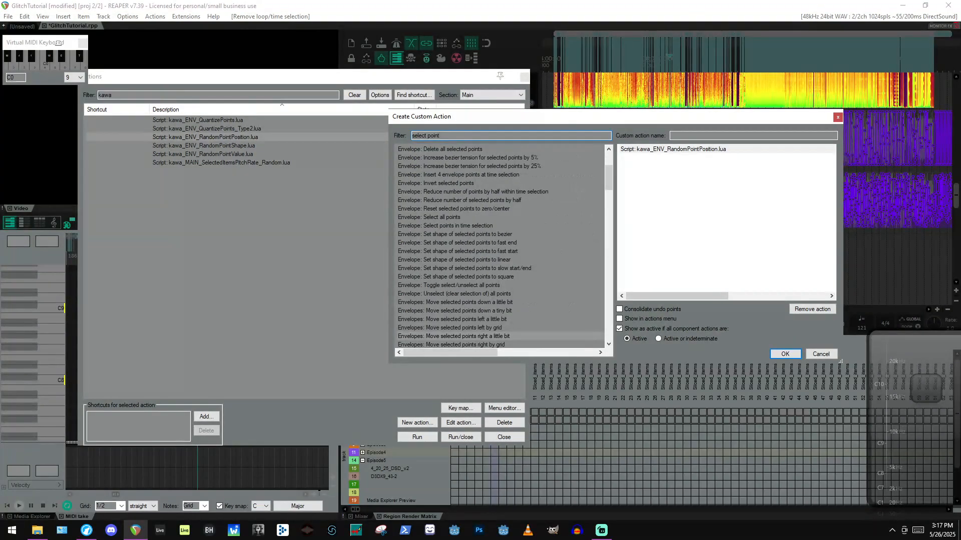
type(" time")
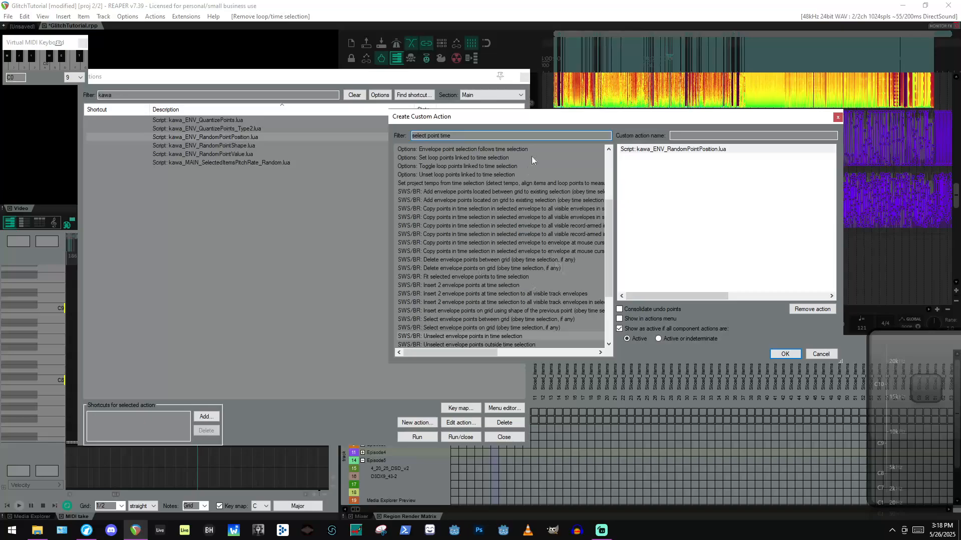
scroll(513, 193, "down", 4)
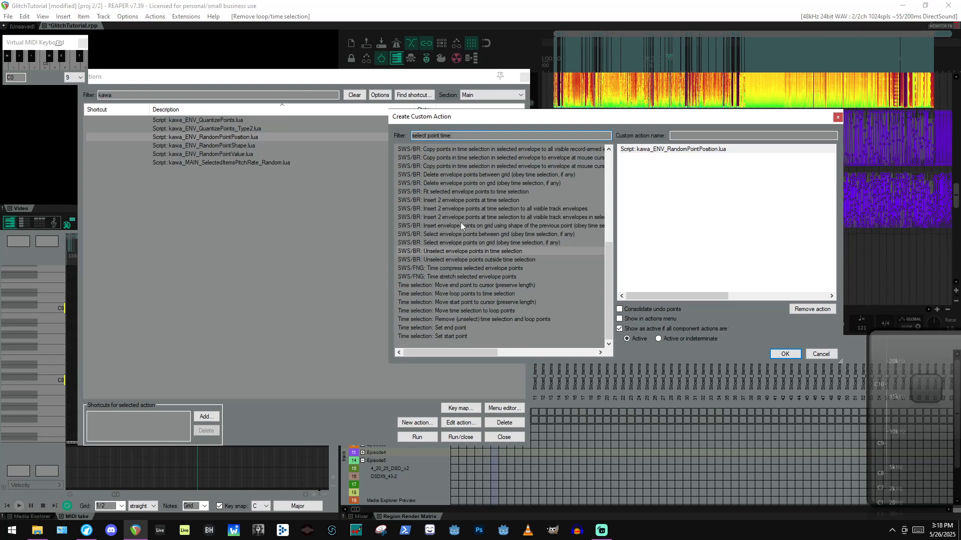
scroll(460, 214, "up", 5)
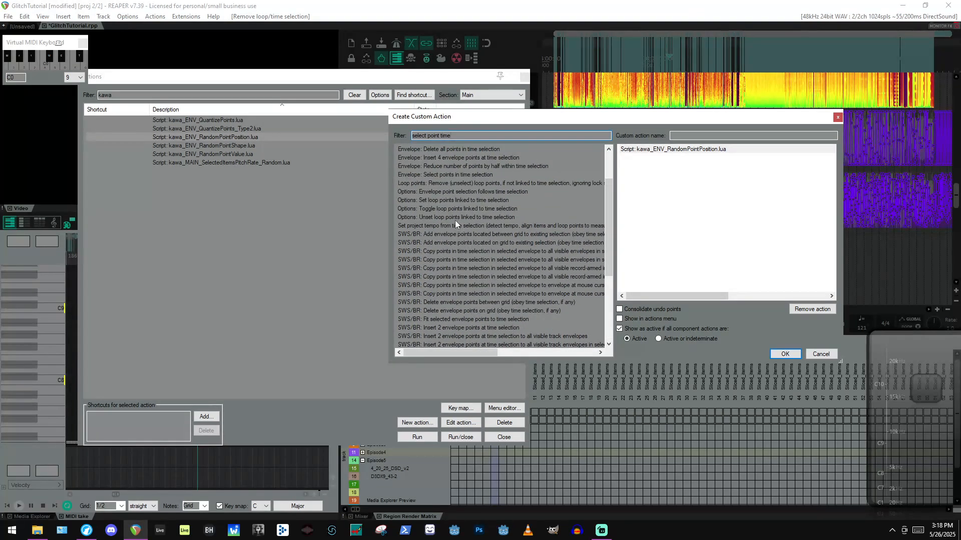
double_click(441, 174)
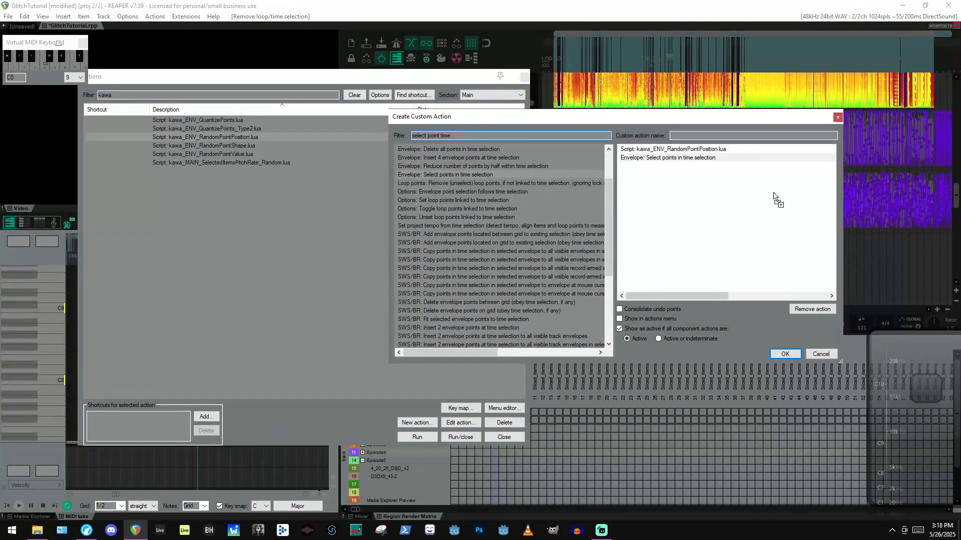
left_click_drag(700, 150, 706, 183)
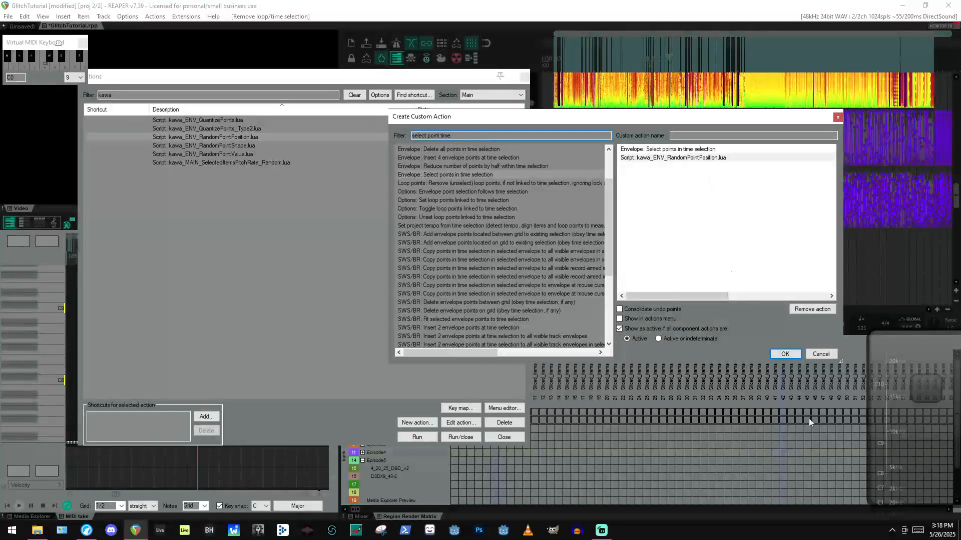
Name the custom action KAWA_randomPosition and save it.
left_click(787, 353)
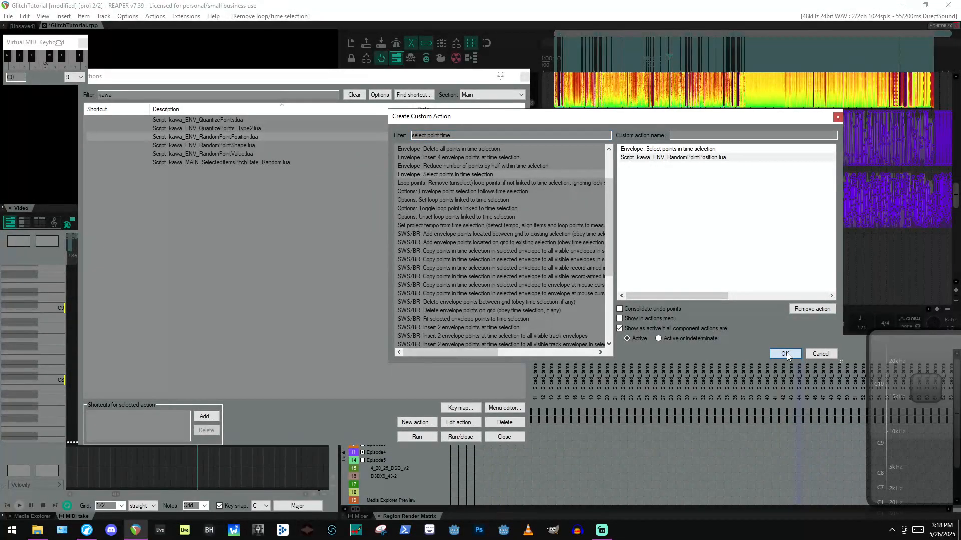
left_click(706, 133)
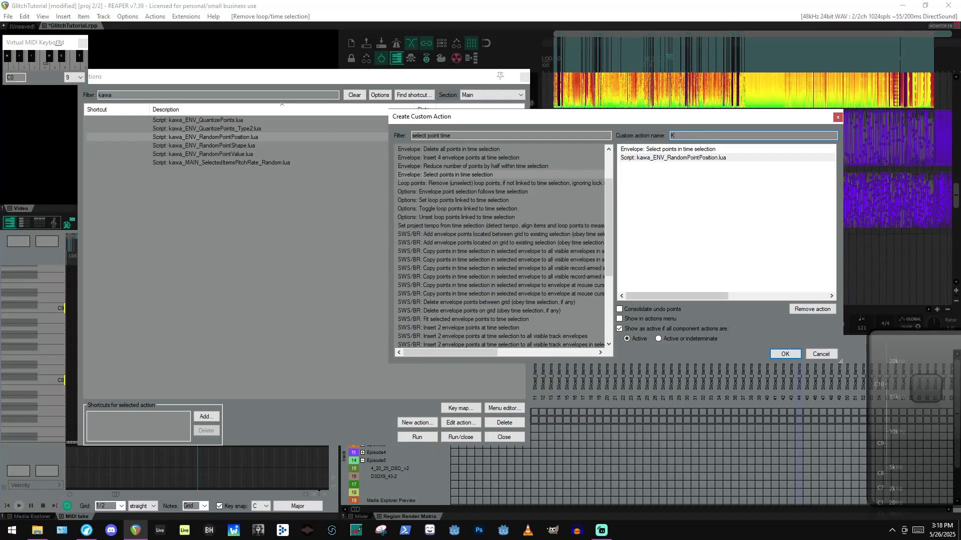
type("KAWA_randomPosition")
left_click(788, 354)
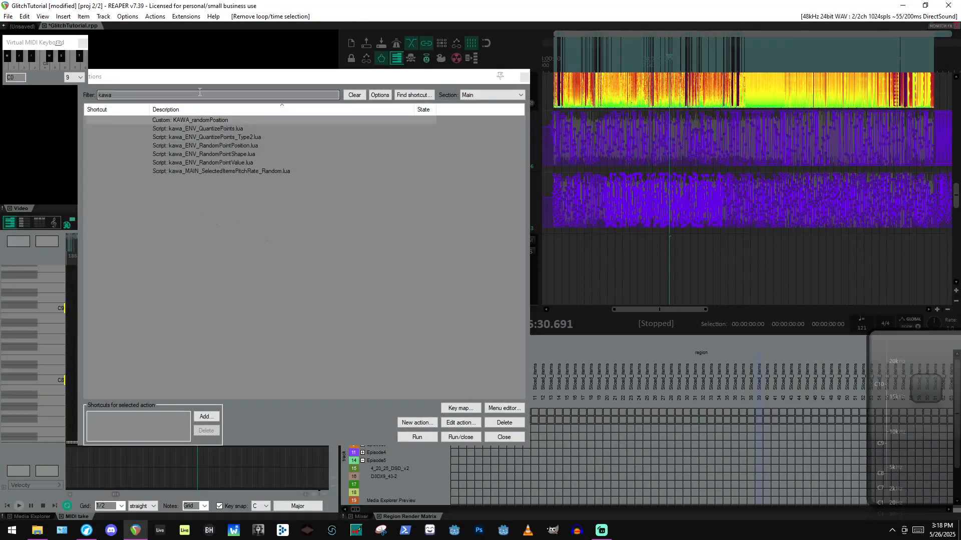
Try to run KAWA_randomPosition on a time selection of about 00:04:26:17 to 00:06:42:23 and clear that selection.
left_click(224, 123)
left_click(226, 110)
left_click(719, 235)
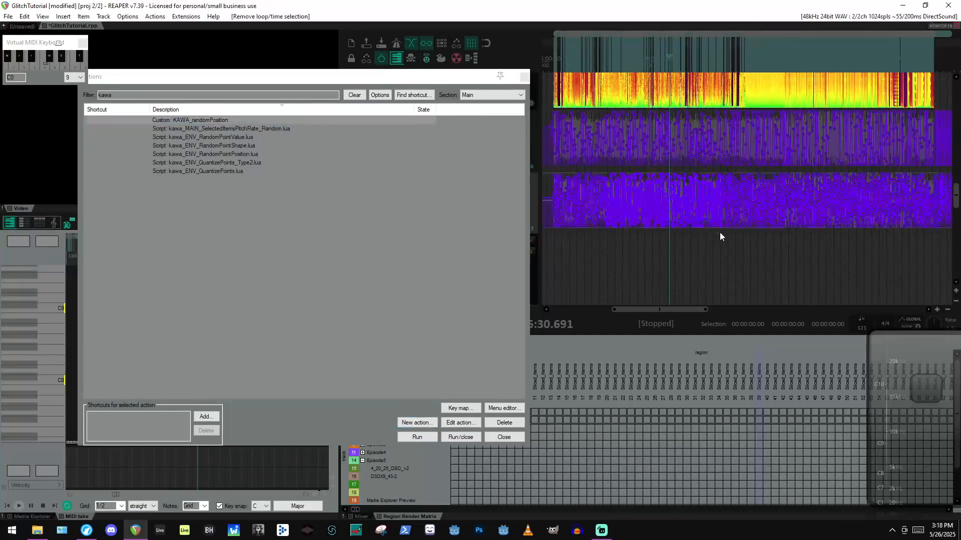
left_click(665, 248)
left_click_drag(666, 248, 545, 239)
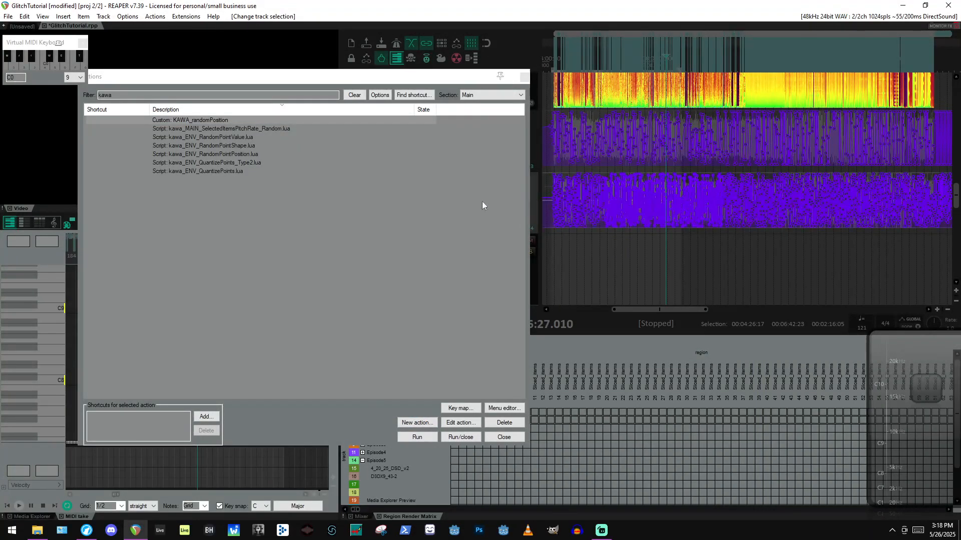
left_click(236, 120)
left_click(414, 438)
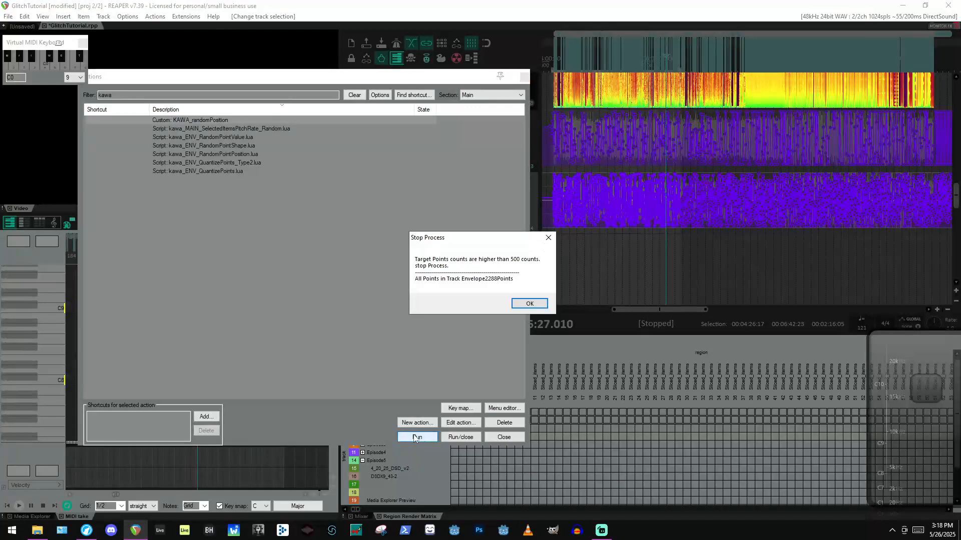
left_click(530, 303)
left_click(628, 283)
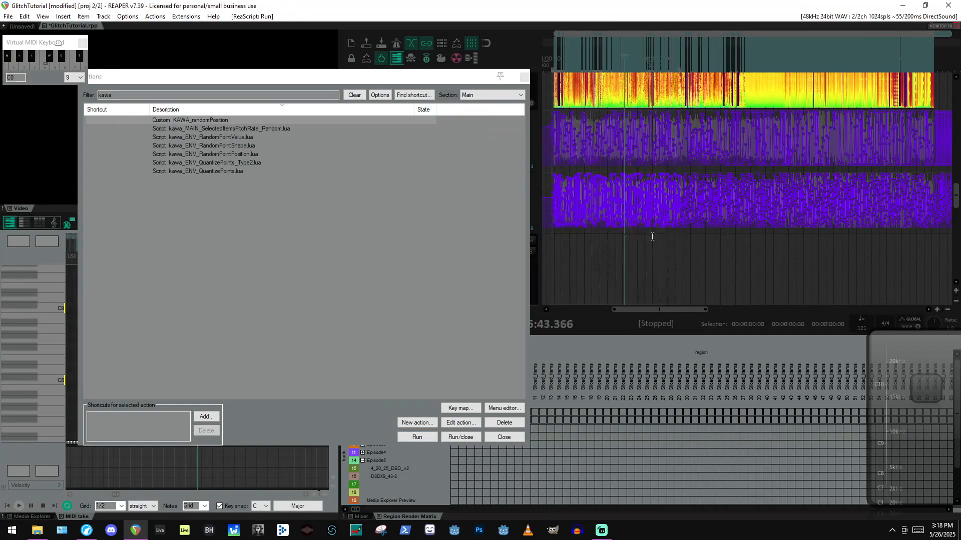
Run KAWA_randomPosition on the MDCT window increment envelope with a time selection of about 00:04:26:02 to 00:05:48:02.
left_click_drag(599, 234, 551, 233)
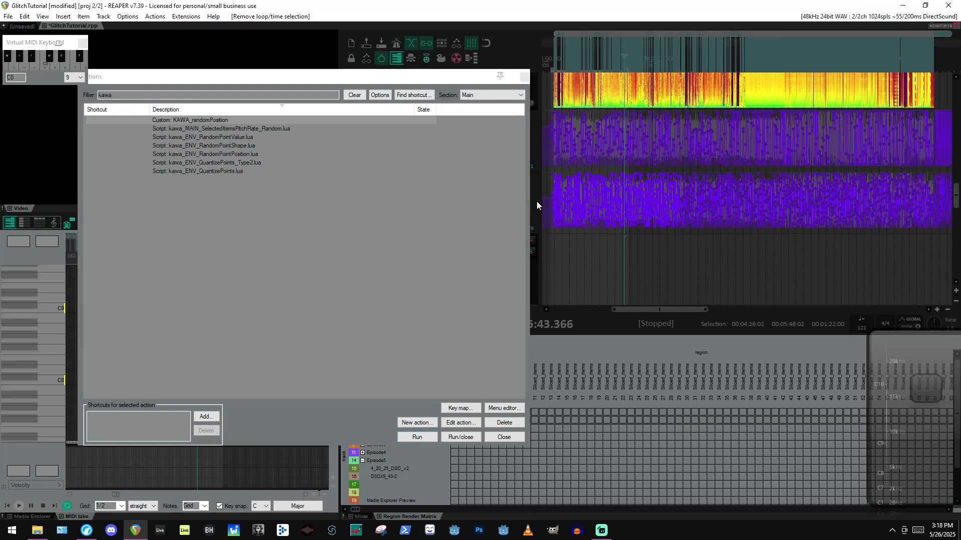
left_click(245, 109)
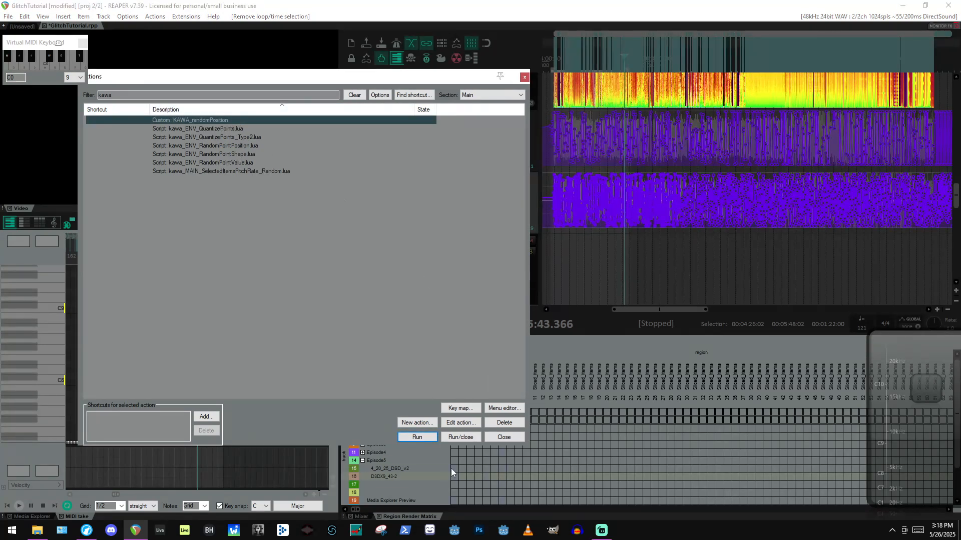
left_click(429, 440)
left_click(731, 259)
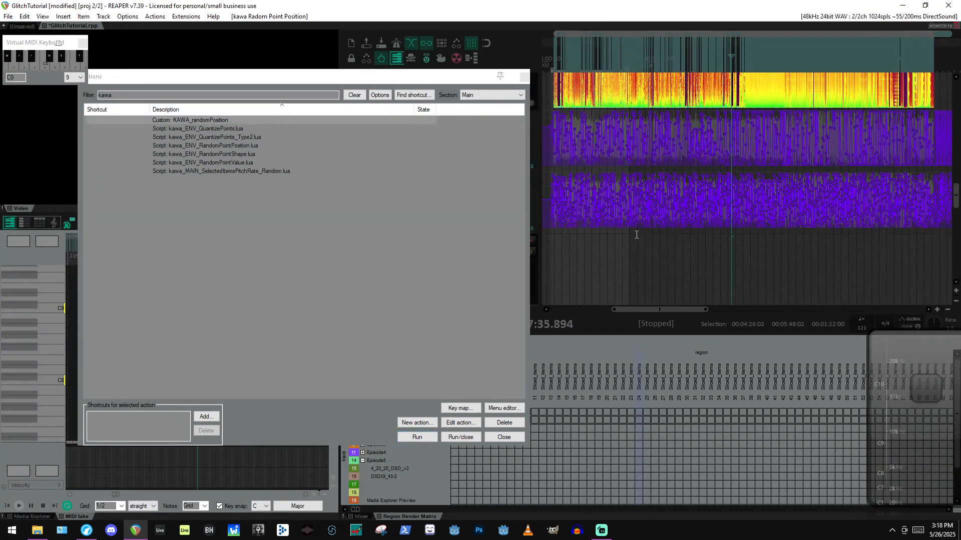
Run KAWA_randomPosition on the MDCT window increment envelope with a time selection of about 00:05:43:11 to 00:07:15:11.
left_click(629, 234)
left_click_drag(625, 233, 712, 238)
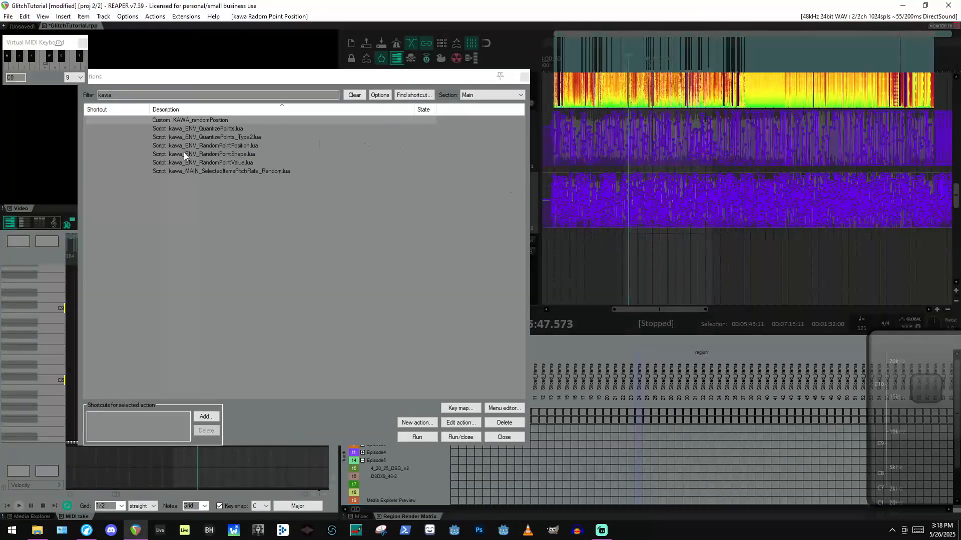
left_click(294, 120)
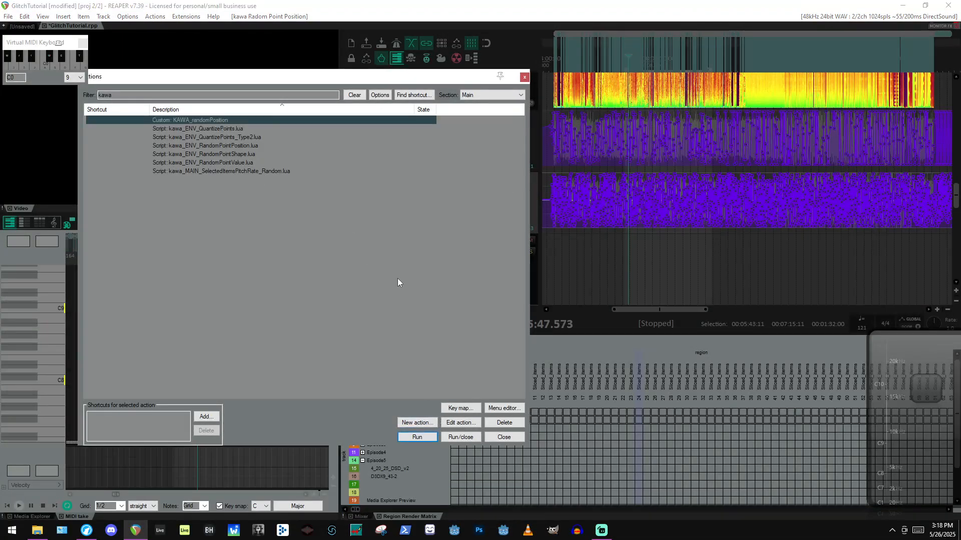
left_click(418, 437)
Set the time selection to about 00:07:05:27 to 00:08:57:27 and shift the Actions window to uncover the envelope controls.
left_click(737, 237)
left_click_drag(711, 240, 813, 249)
left_click(814, 249)
left_click(715, 238)
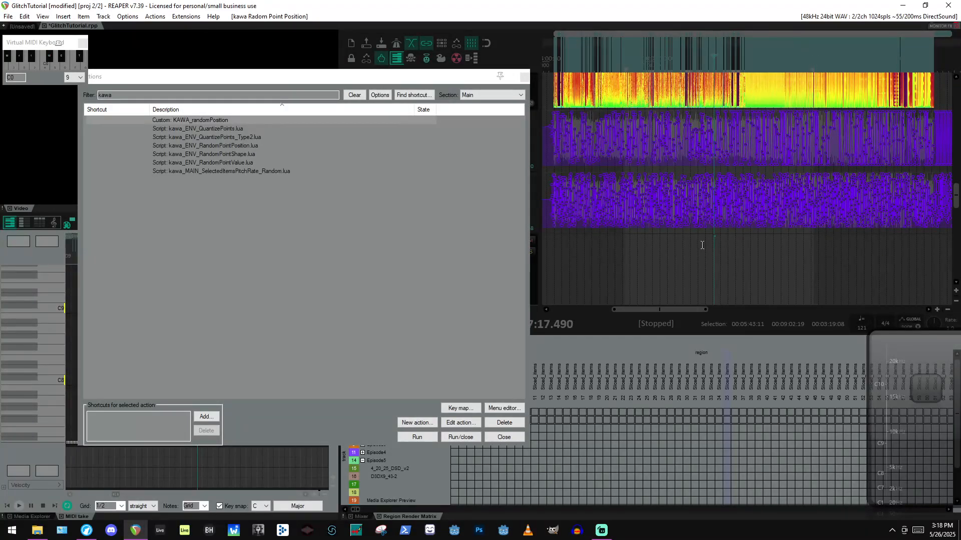
left_click_drag(703, 239, 808, 245)
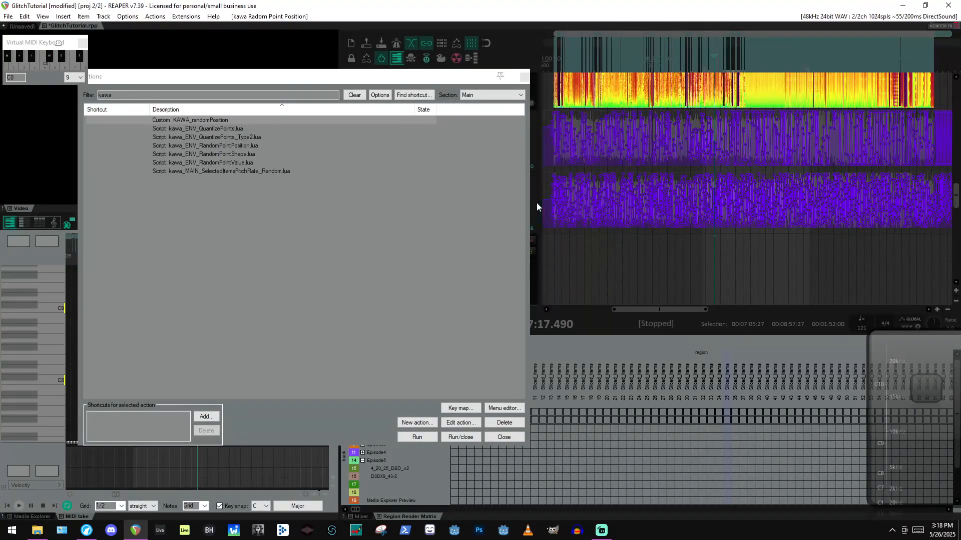
left_click_drag(398, 76, 376, 70)
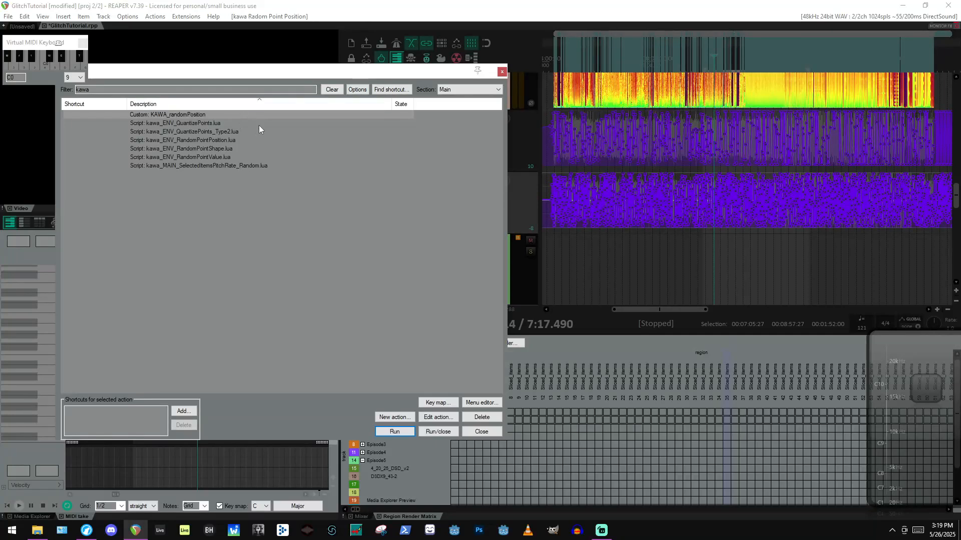
Run KAWA_randomPosition on the MDCT window increment envelope with a time selection of about 00:08:56:26 to 00:10:18:27.
left_click(851, 259)
left_click_drag(809, 239, 887, 242)
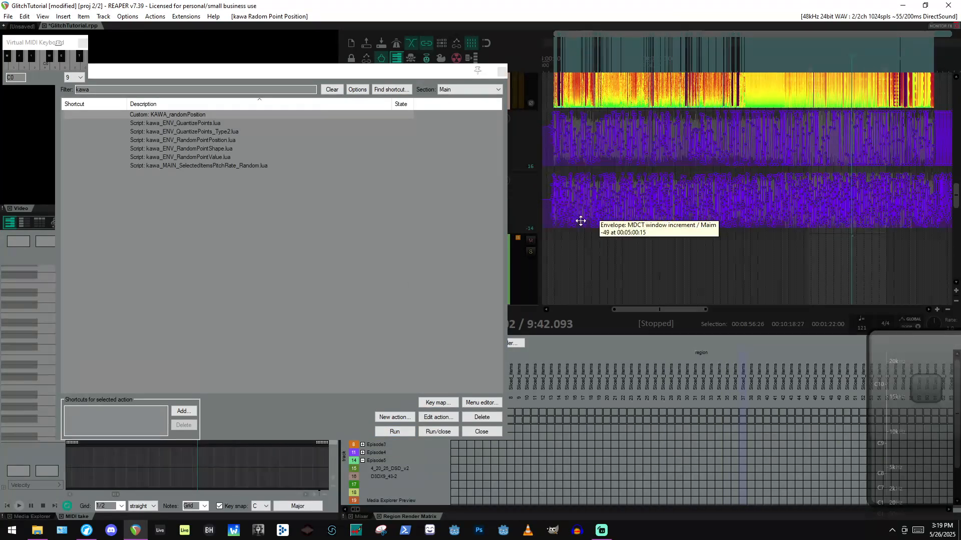
left_click(174, 114)
left_click(393, 433)
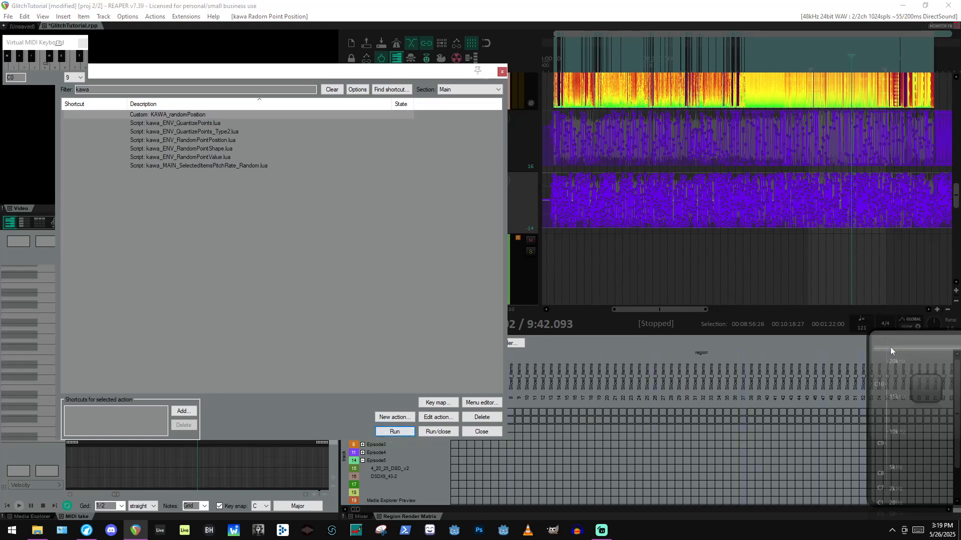
Run KAWA_randomPosition on the MDCT window increment envelope with a time selection of about 00:10:11:00 to 00:11:10:12.
mouse_move(880, 245)
left_mouse_down()
mouse_move(959, 245)
mouse_move(831, 243)
mouse_move(876, 243)
left_mouse_up()
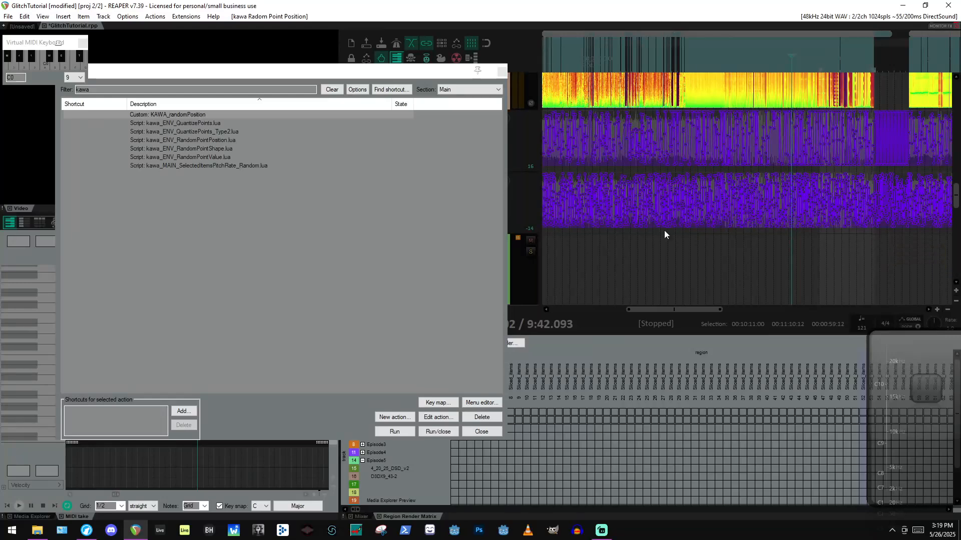
left_click(521, 209)
left_click(395, 433)
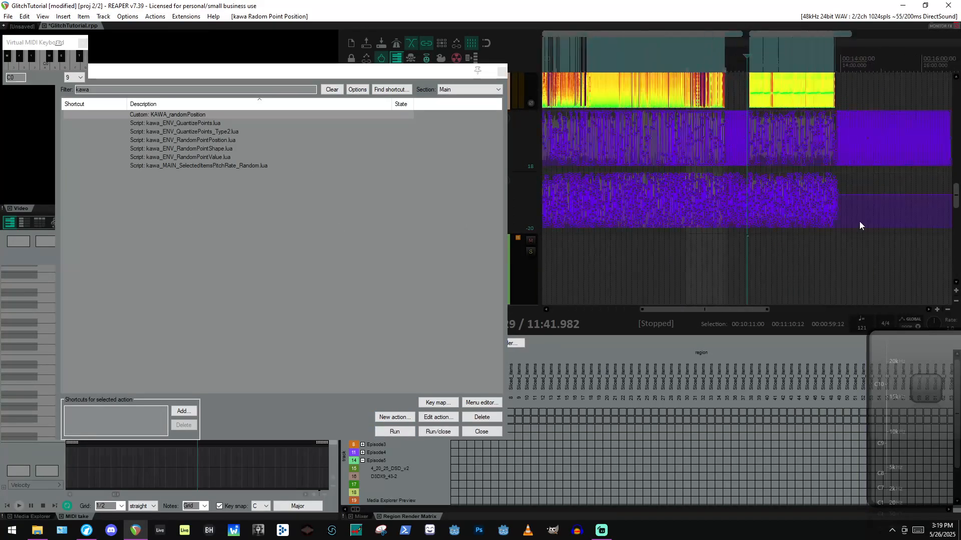
Run KAWA_randomPosition on the MDCT window increment envelope with a time selection of about 00:11:40:04 to 00:12:57:04.
left_click_drag(749, 234, 801, 241)
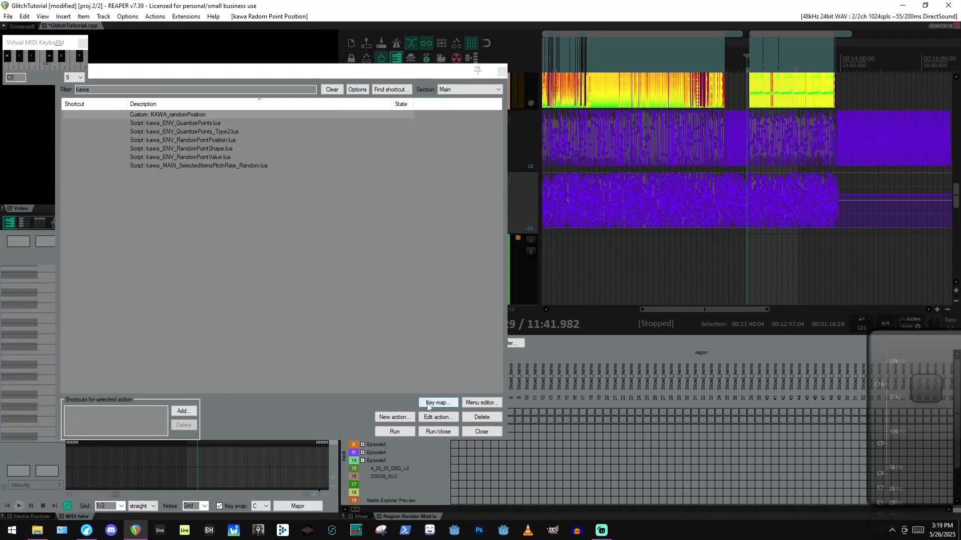
left_click(395, 432)
left_click(864, 239)
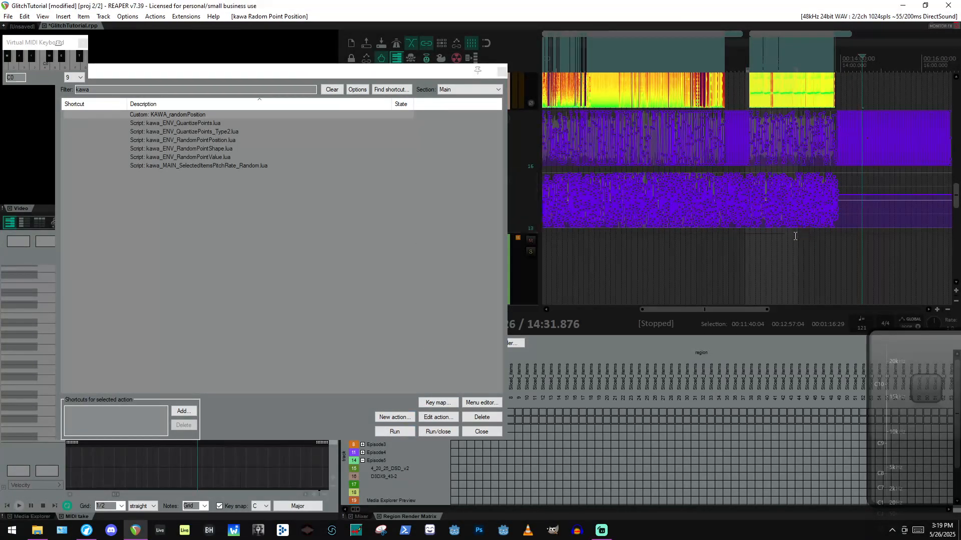
Run KAWA_randomPosition on the MDCT window increment envelope with a time selection of about 00:12:53:13 to 00:14:00:01.
left_click_drag(798, 235, 839, 241)
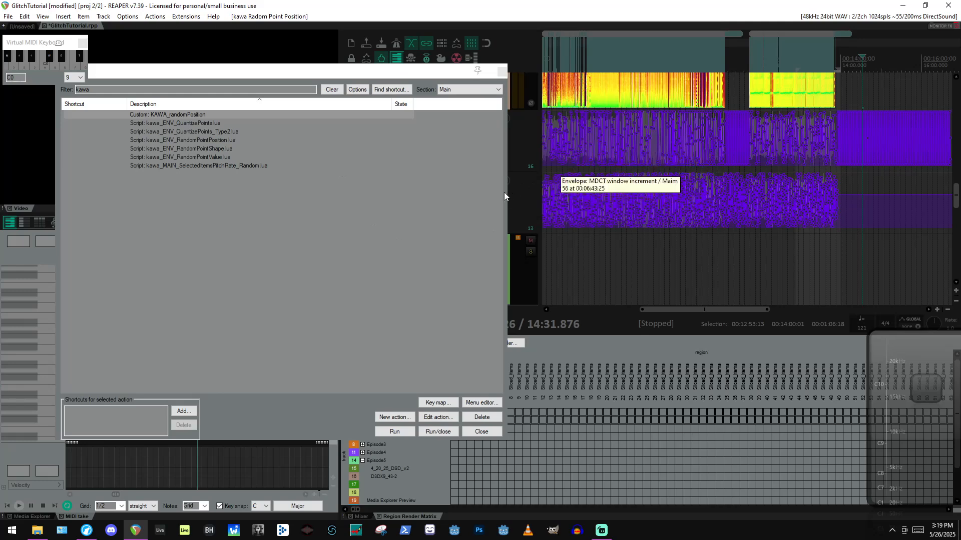
left_click(519, 195)
left_click(401, 432)
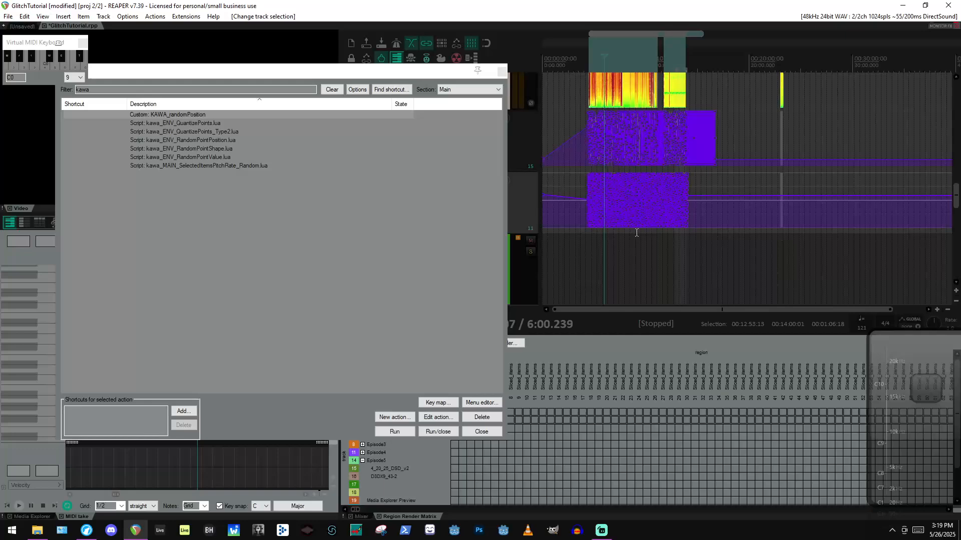
Audition the randomized envelopes from about 6:00 and move the Wave Candy display away from the playback rate control.
scroll(641, 229, "up", 5)
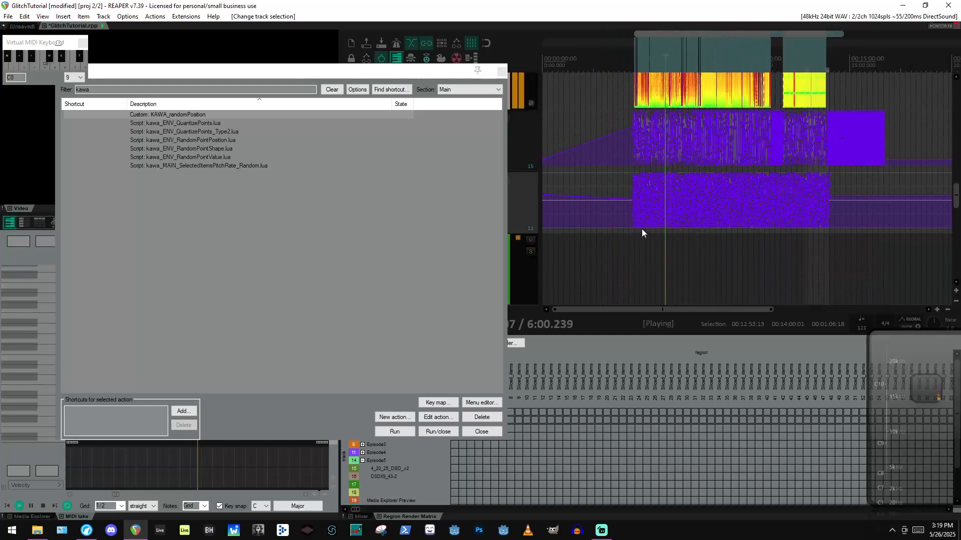
scroll(698, 220, "up", 4)
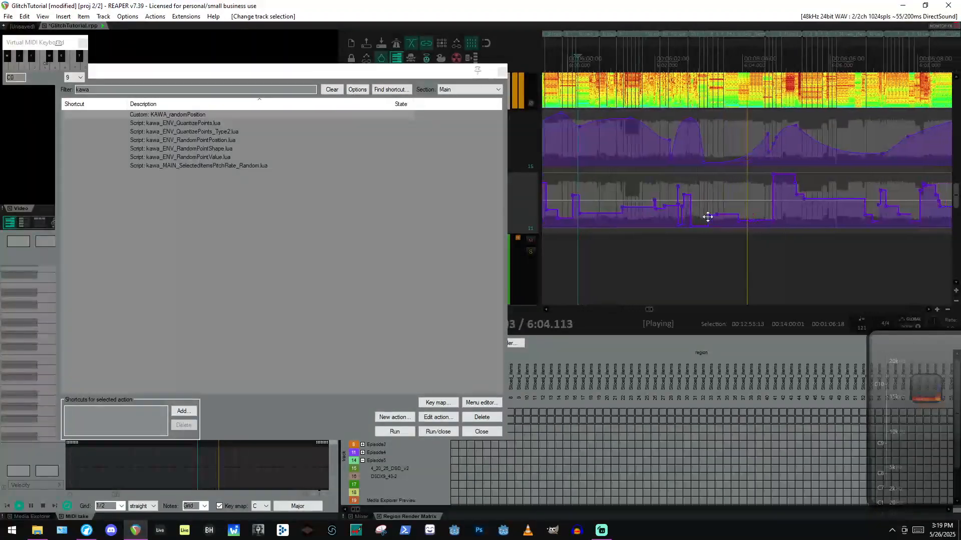
key("space")
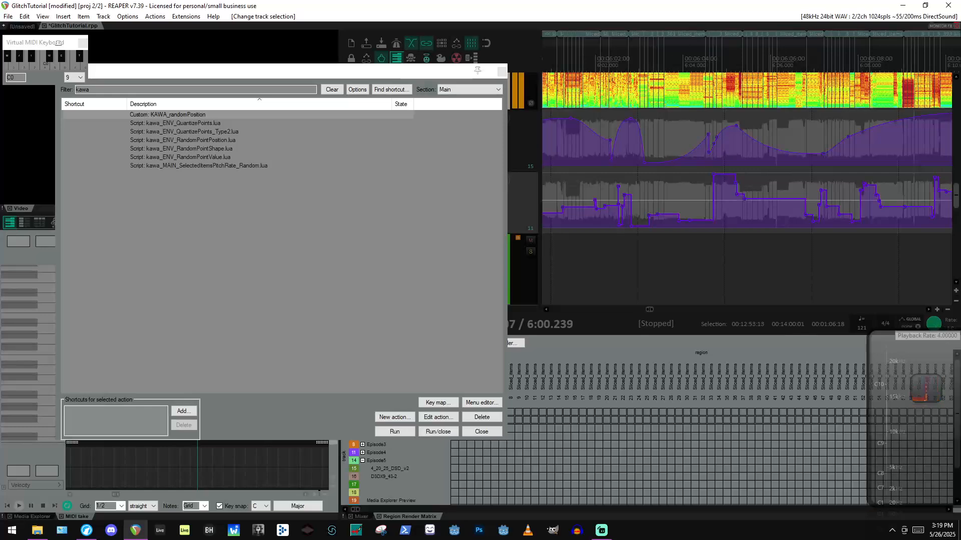
key("space")
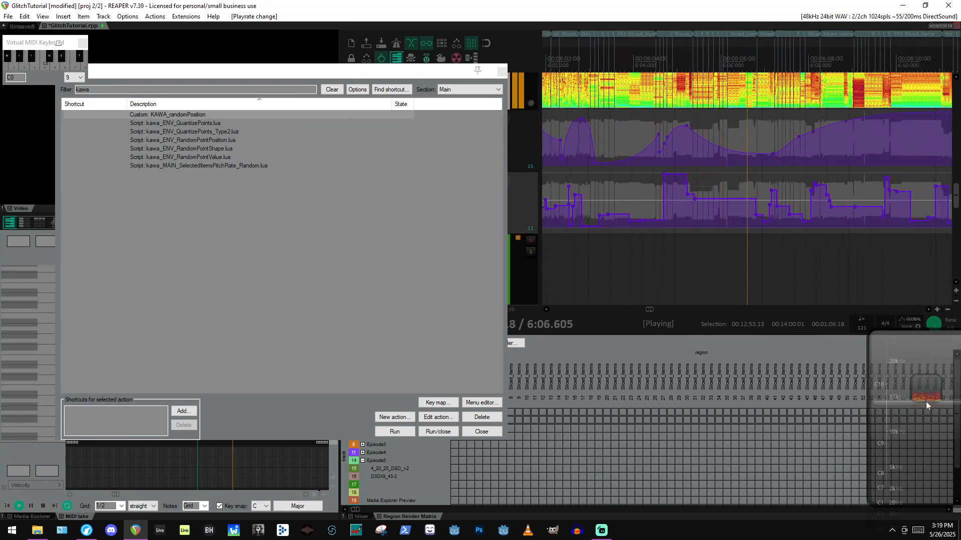
left_click_drag(927, 406, 639, 395)
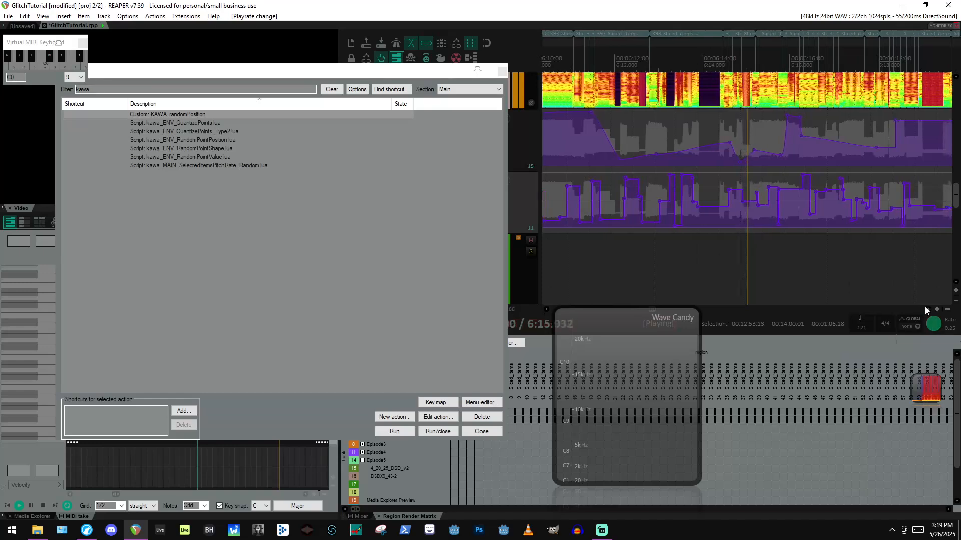
Stop playback and close the action list to get back to the D3DX9_43-2 track.
key("space")
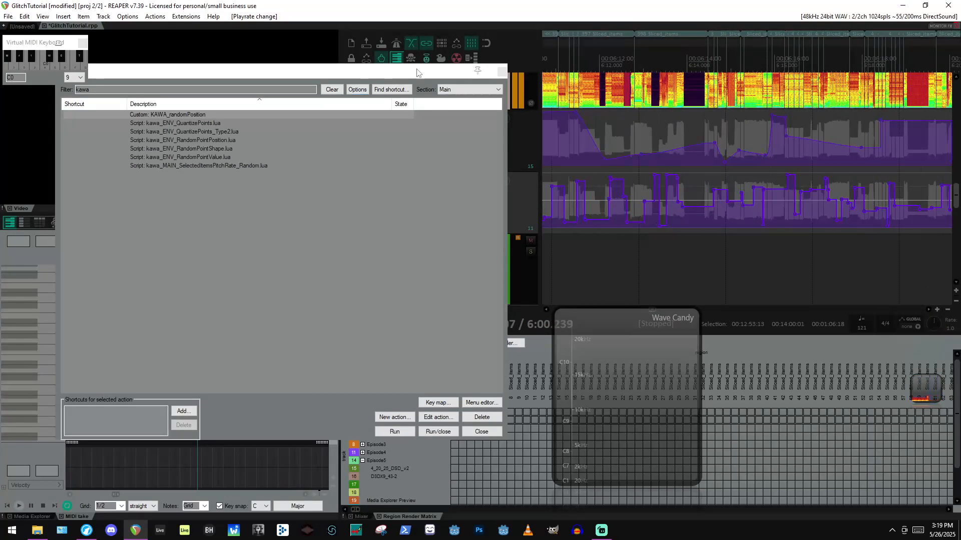
key("Escape")
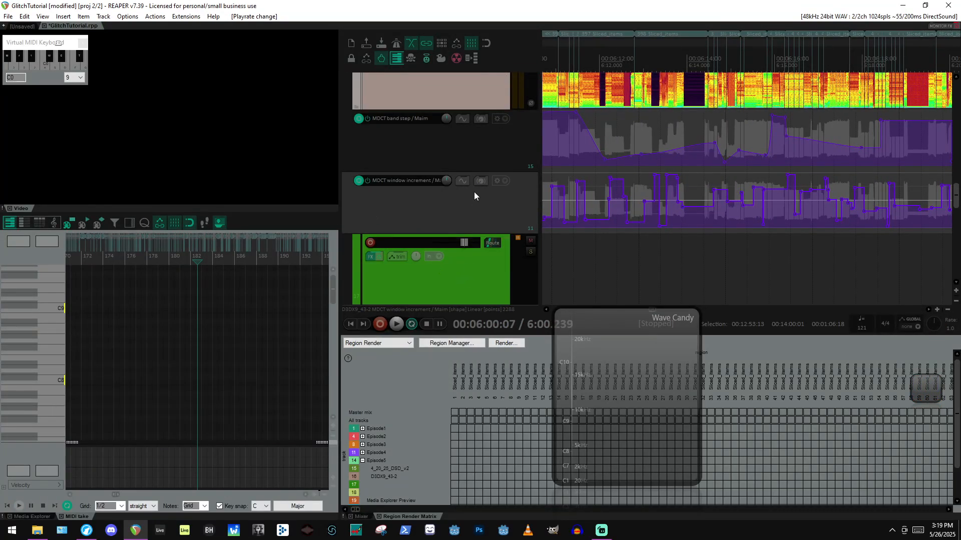
scroll(450, 170, "down", 5)
left_click(371, 133)
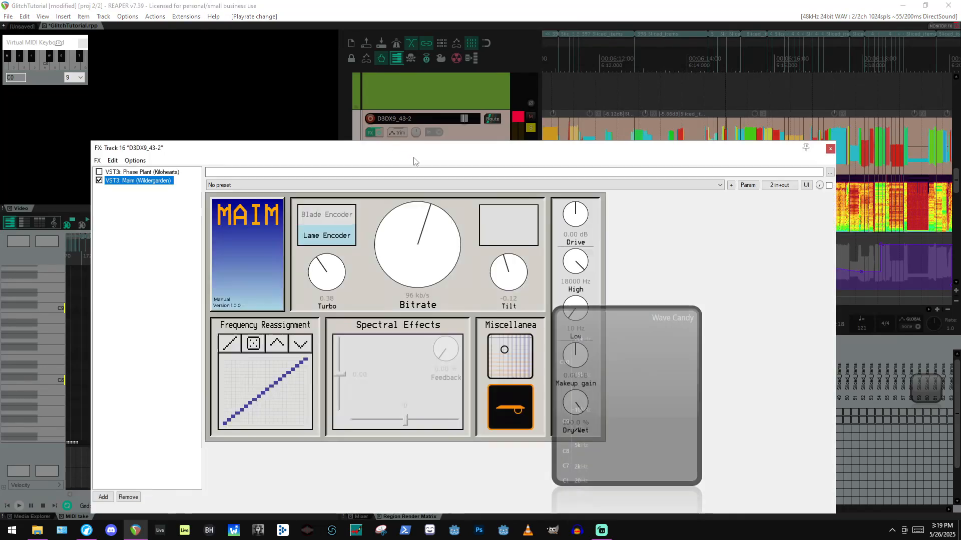
double_click(155, 219)
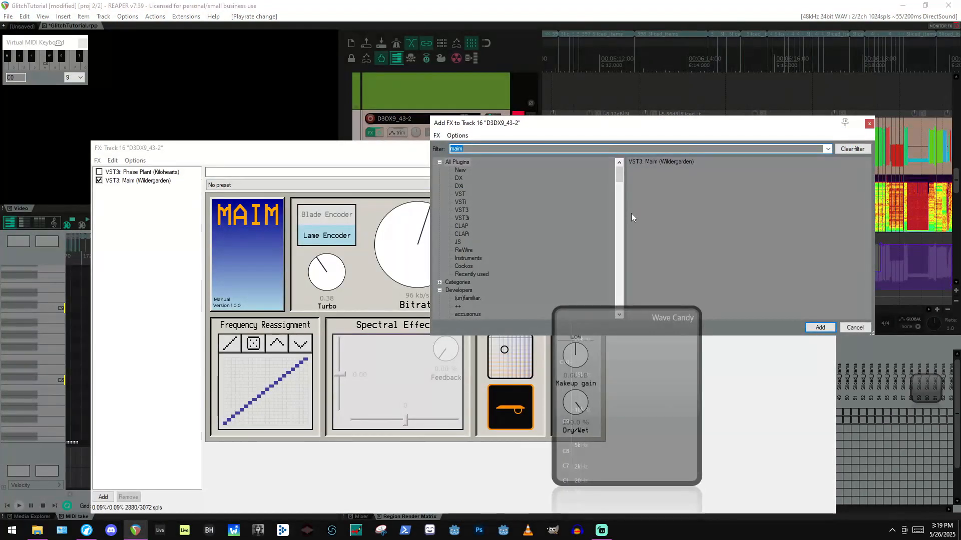
type("mu")
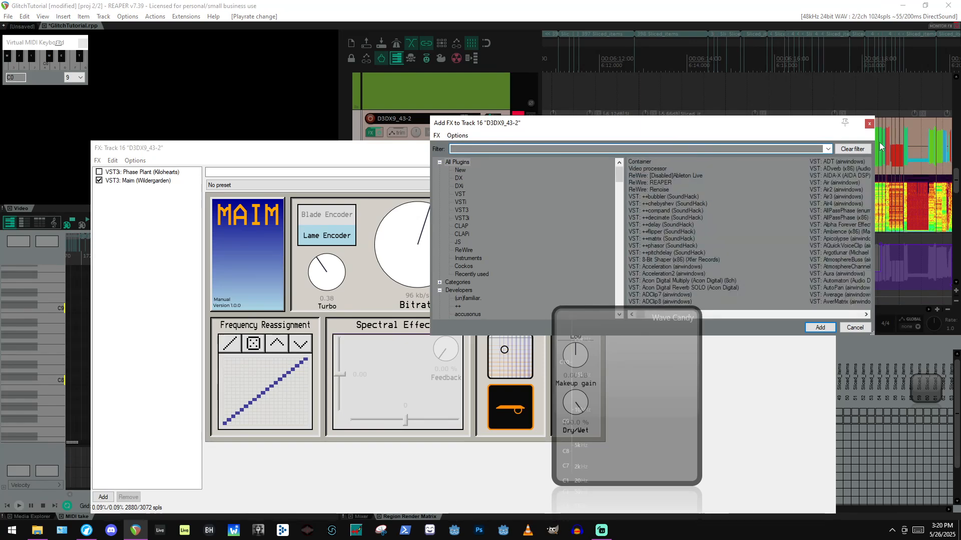
left_click(869, 124)
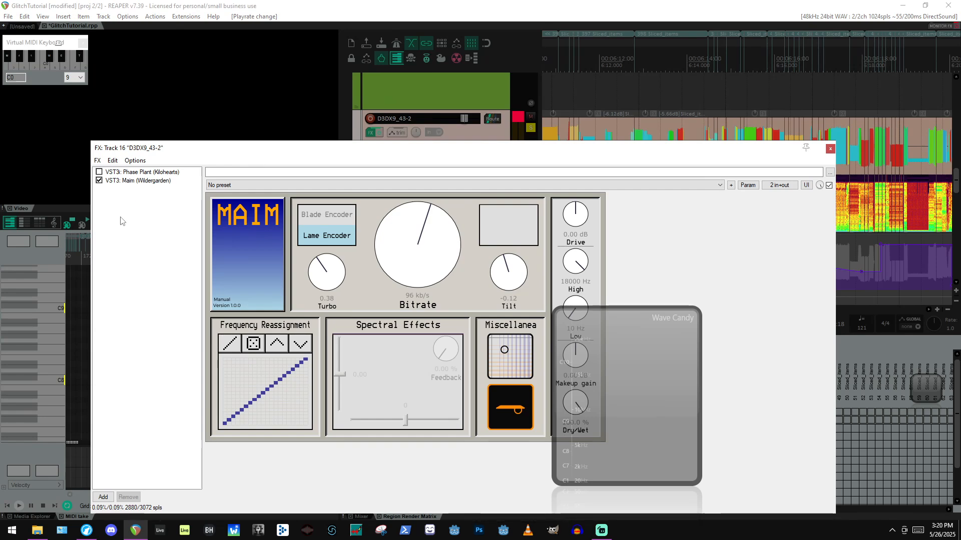
double_click(661, 358)
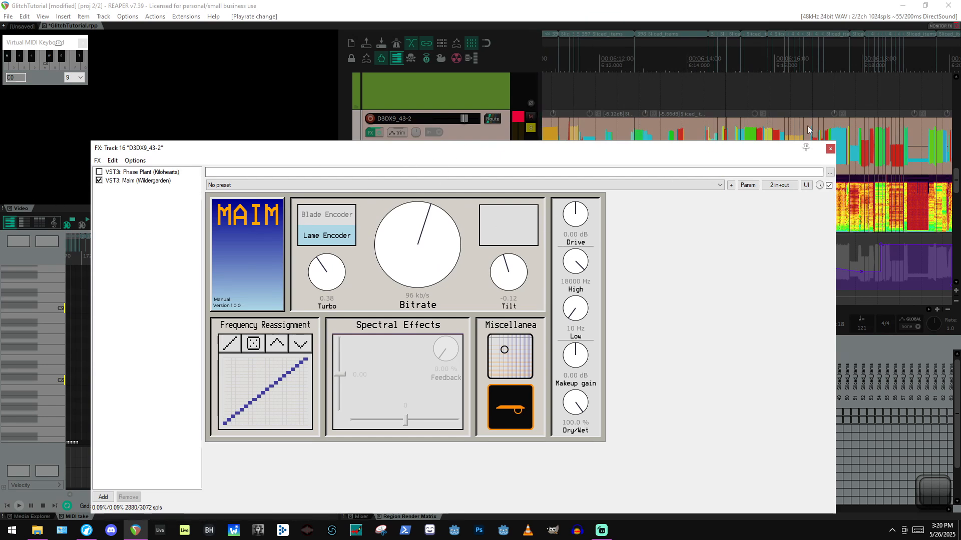
left_click(829, 149)
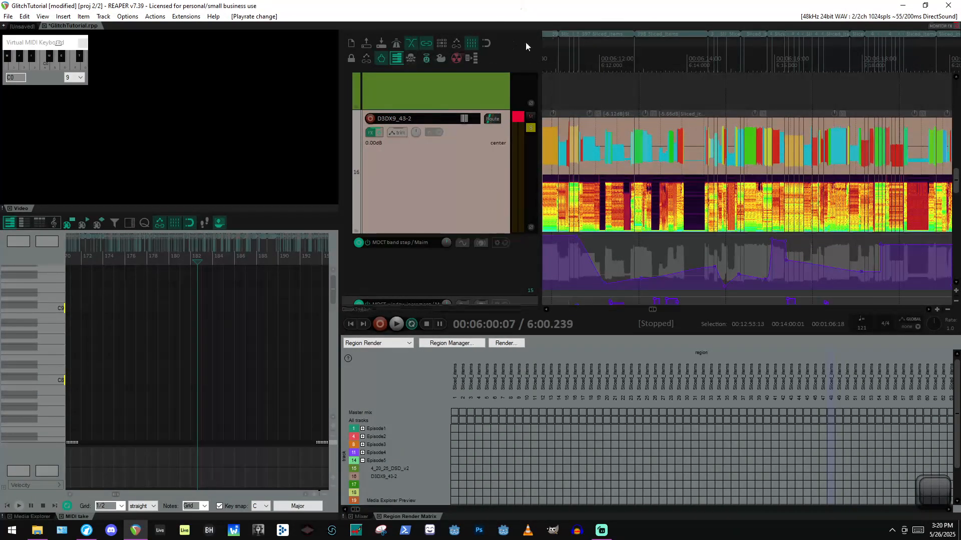
Open the Paranormal FX Router for the D3DX9_43-2 track and insert the stock 5-band splitter setup after Maim.
left_click(456, 58)
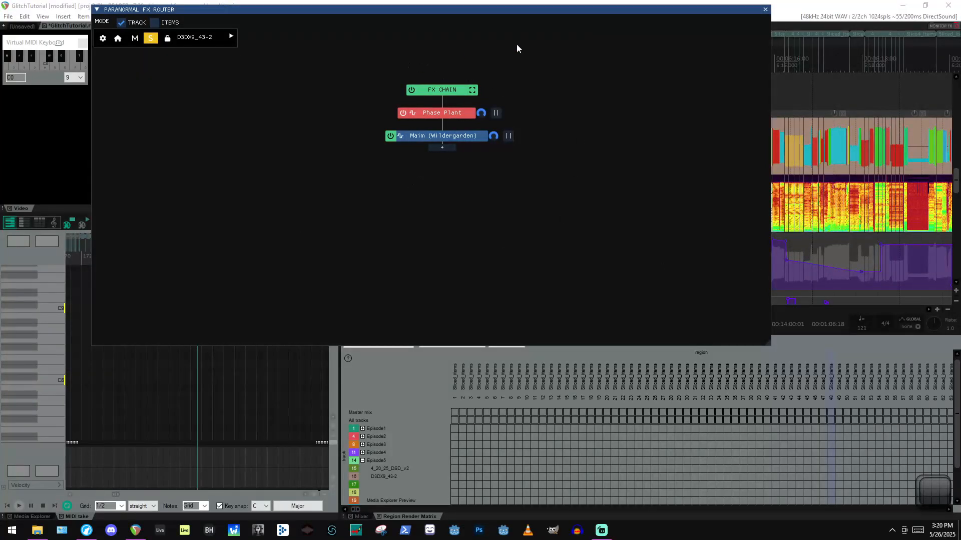
left_click(442, 149)
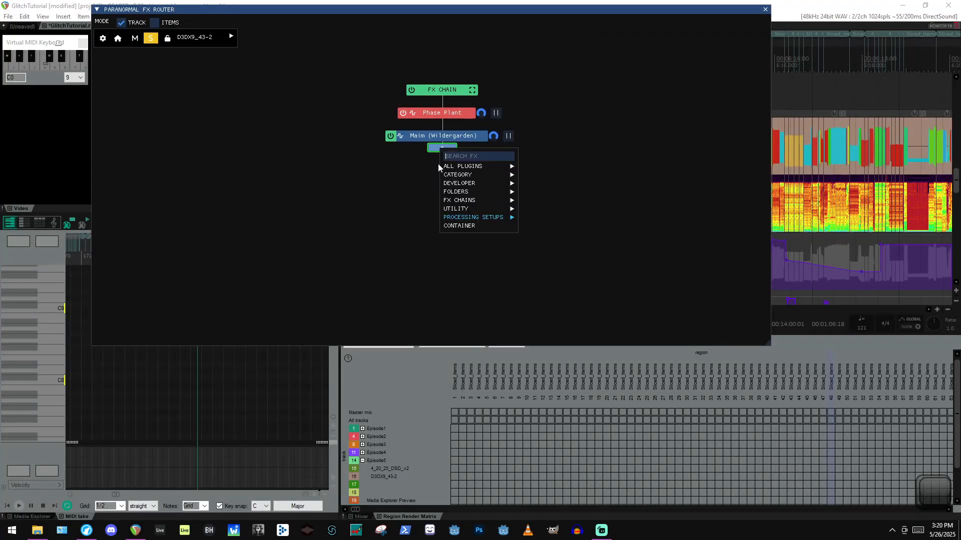
left_click(334, 270)
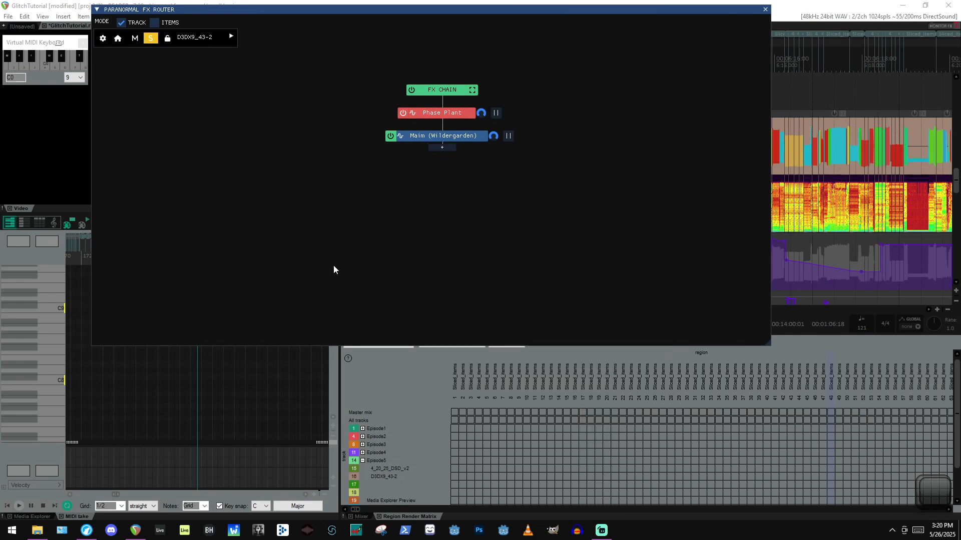
left_click(444, 149)
mouse_move(479, 222)
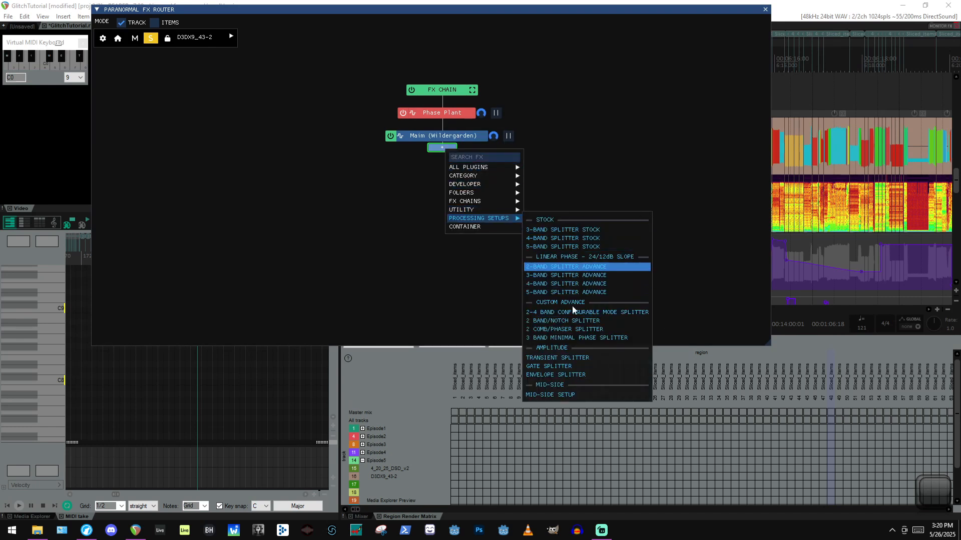
left_click(563, 246)
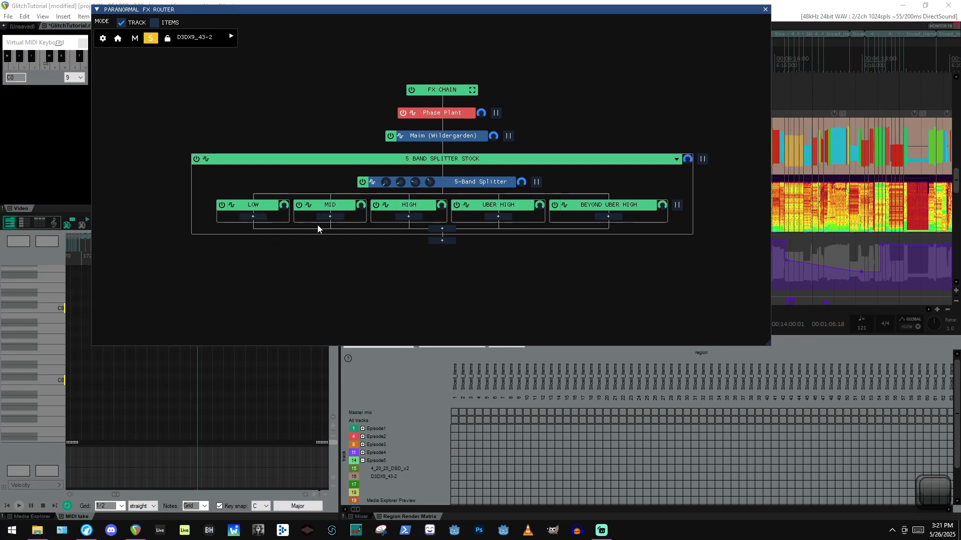
Insert the airwindows ADClip8 plugin in the splitter's LOW band.
left_click(250, 219)
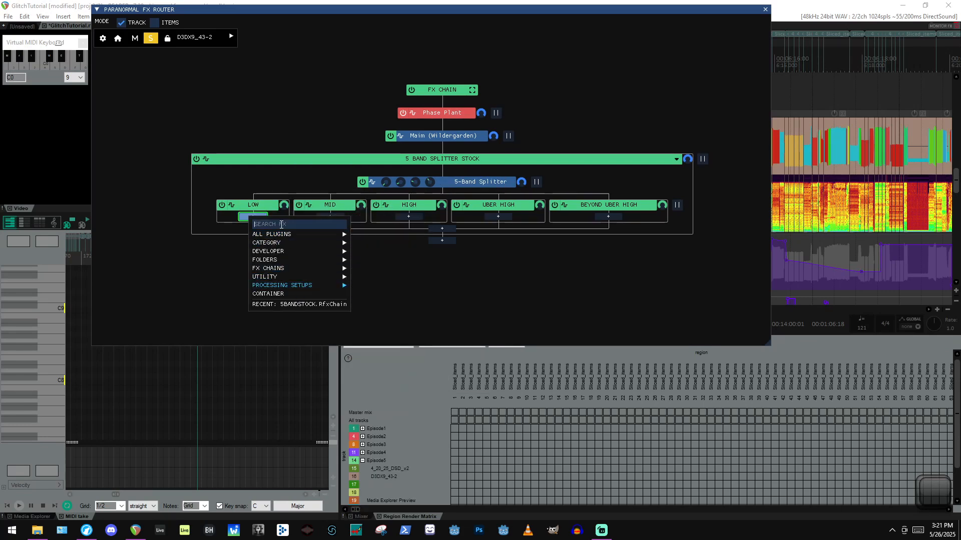
mouse_move(271, 245)
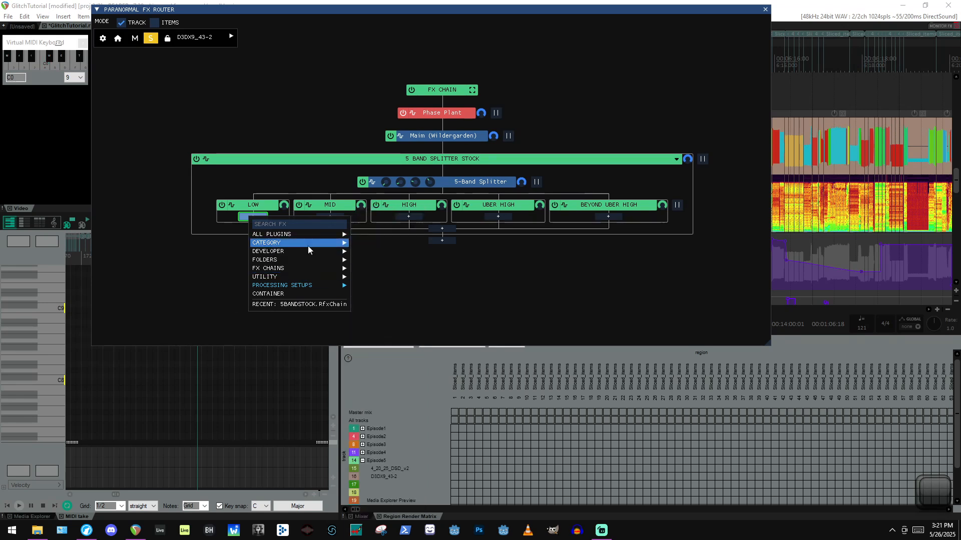
left_click(311, 223)
type("adc")
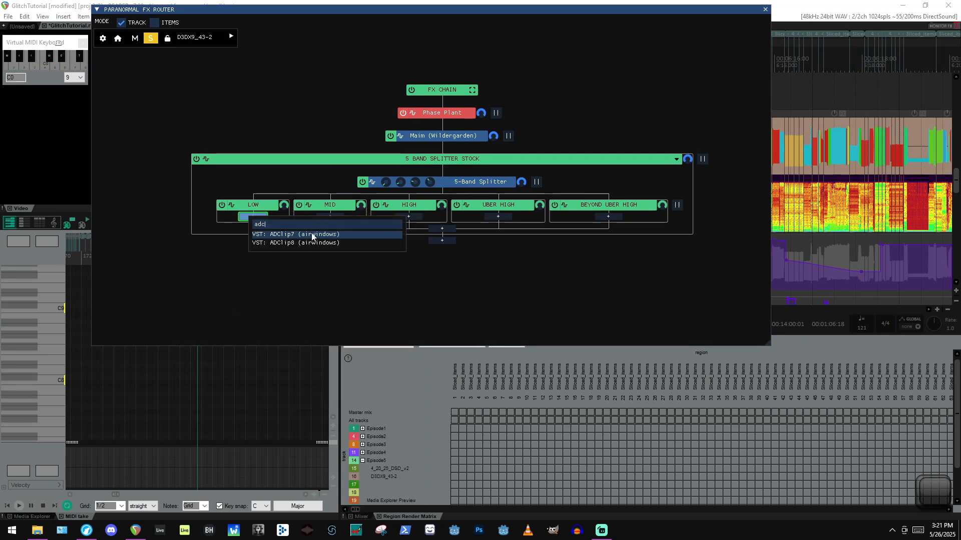
left_click(308, 243)
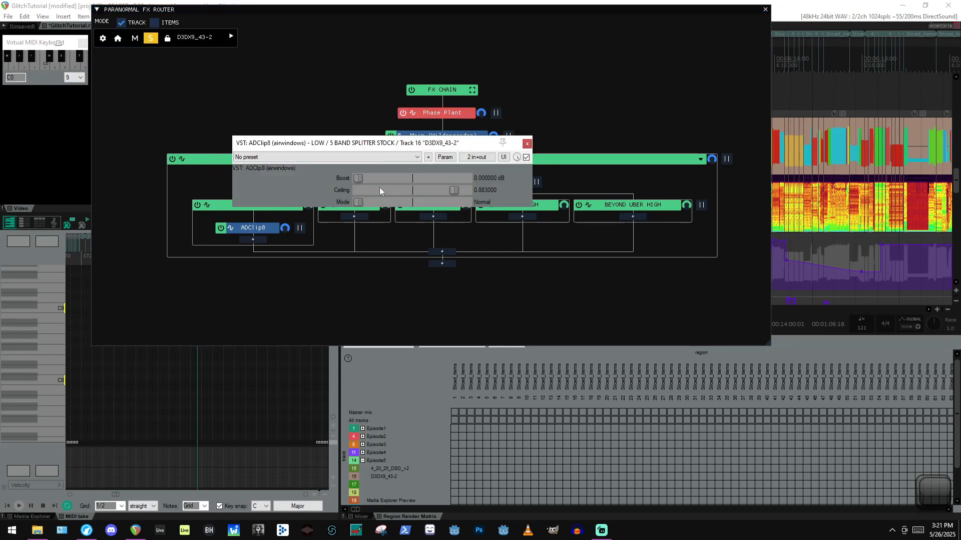
Set the LOW band's ADClip8 Boost to 9.81 dB with Mode on Normal, and close the plugin window.
left_click_drag(375, 177, 417, 176)
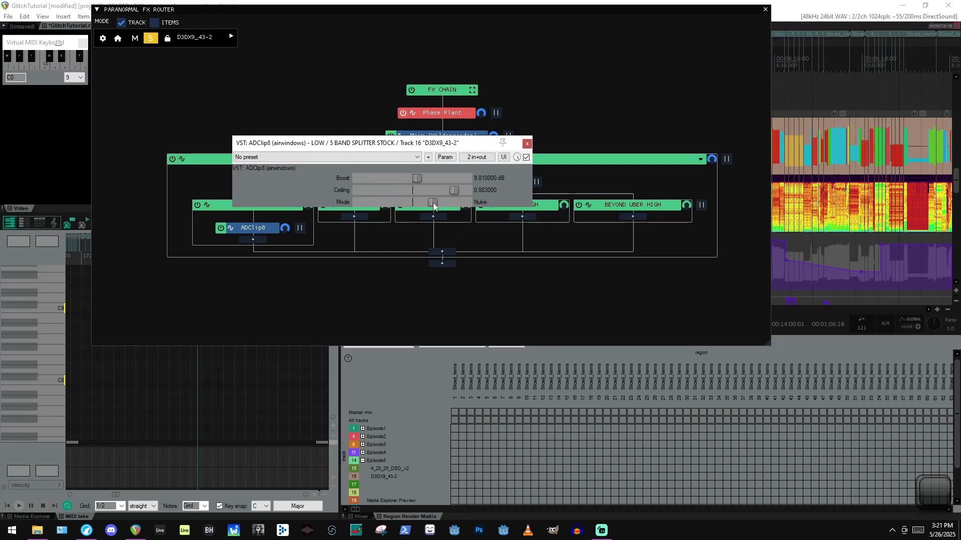
left_click_drag(433, 203, 316, 215)
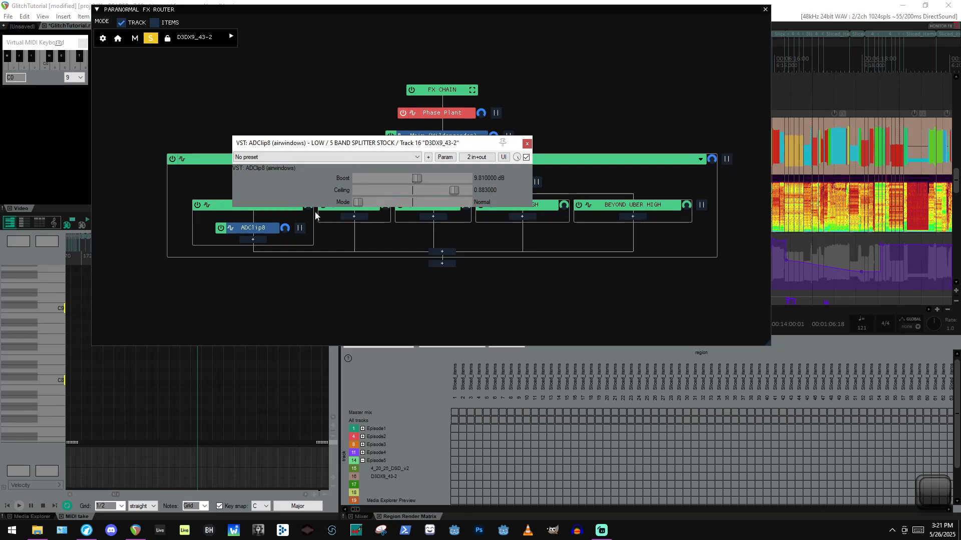
left_click(527, 145)
Copy the LOW band's ADClip8 and paste it into the MID, HIGH, UBER HIGH and BEYOND UBER HIGH bands.
right_click(246, 228)
key("Escape")
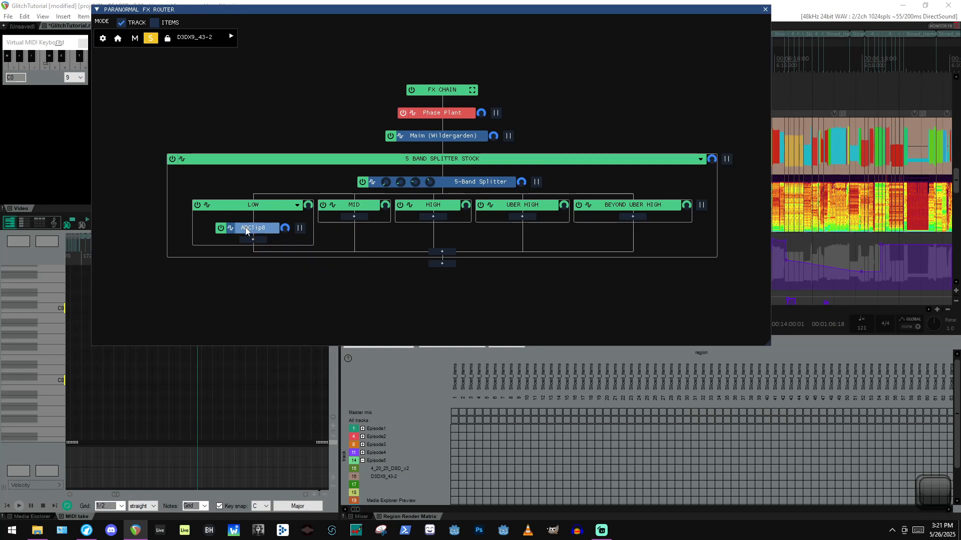
right_click(249, 231)
left_click(284, 283)
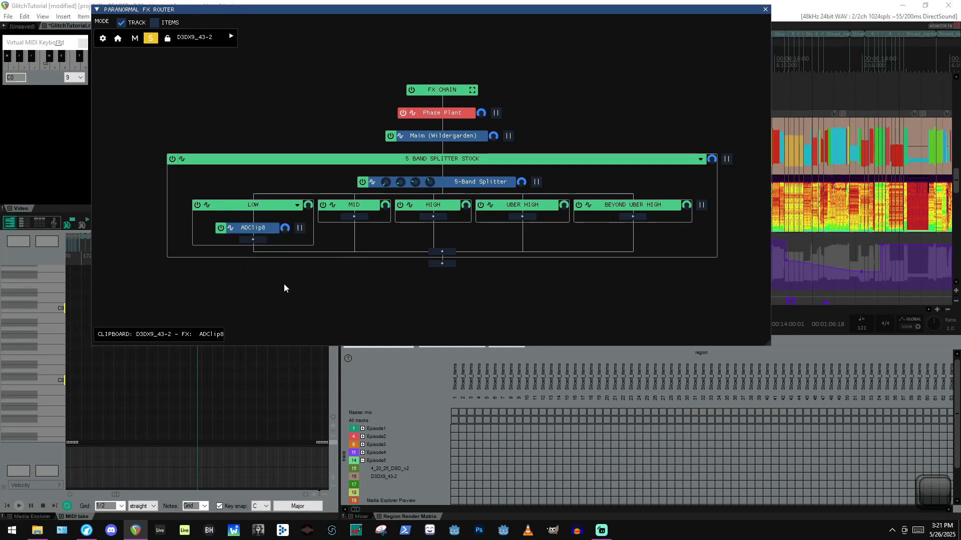
right_click(349, 216)
left_click(361, 223)
right_click(456, 217)
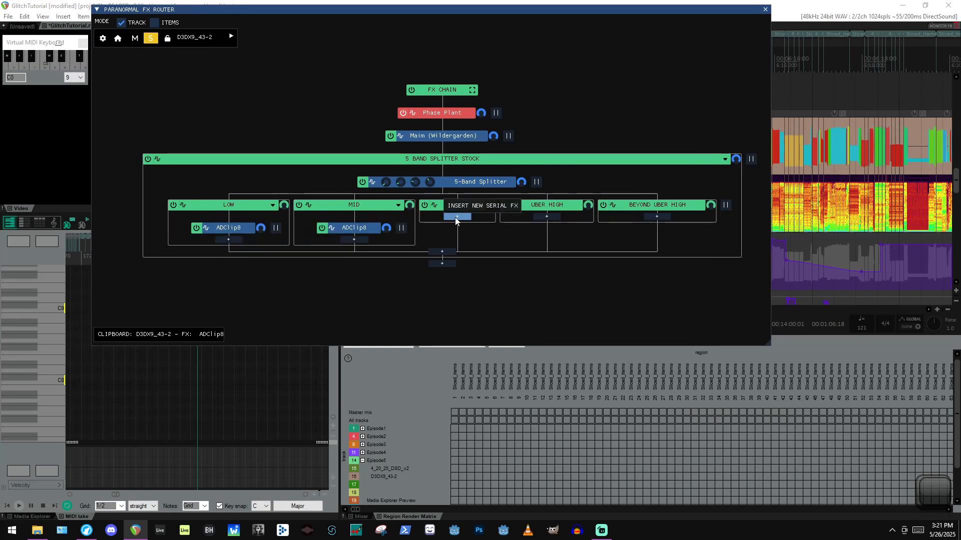
left_click(468, 224)
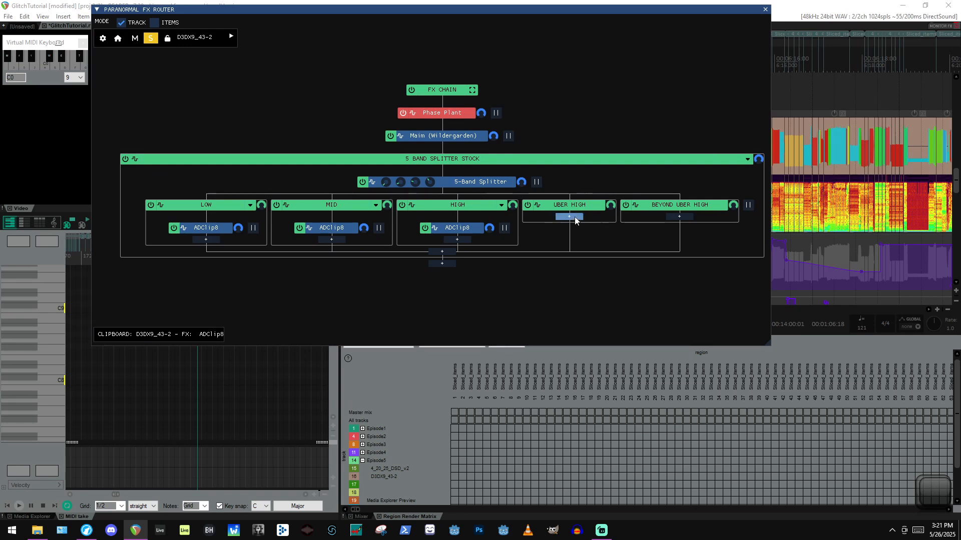
right_click(575, 220)
left_click(584, 228)
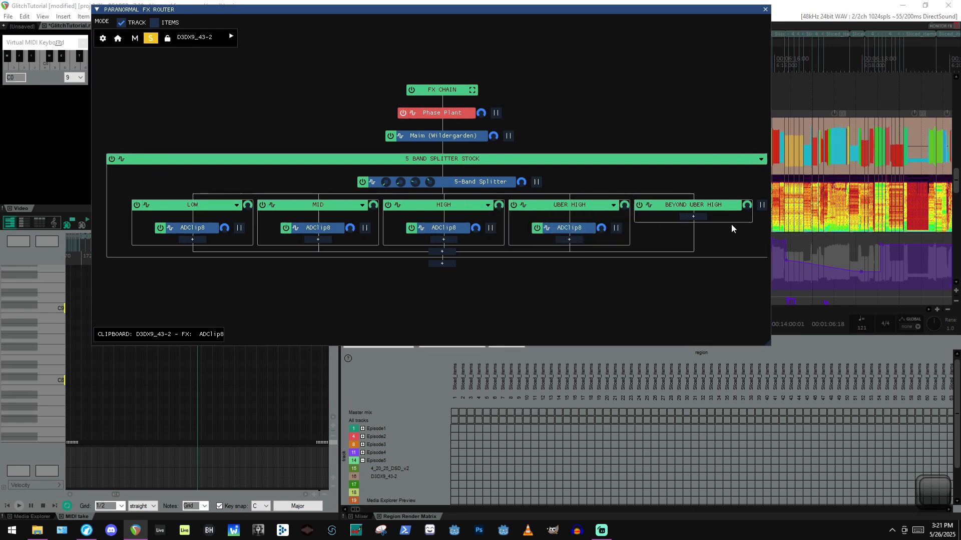
right_click(693, 216)
left_click(701, 223)
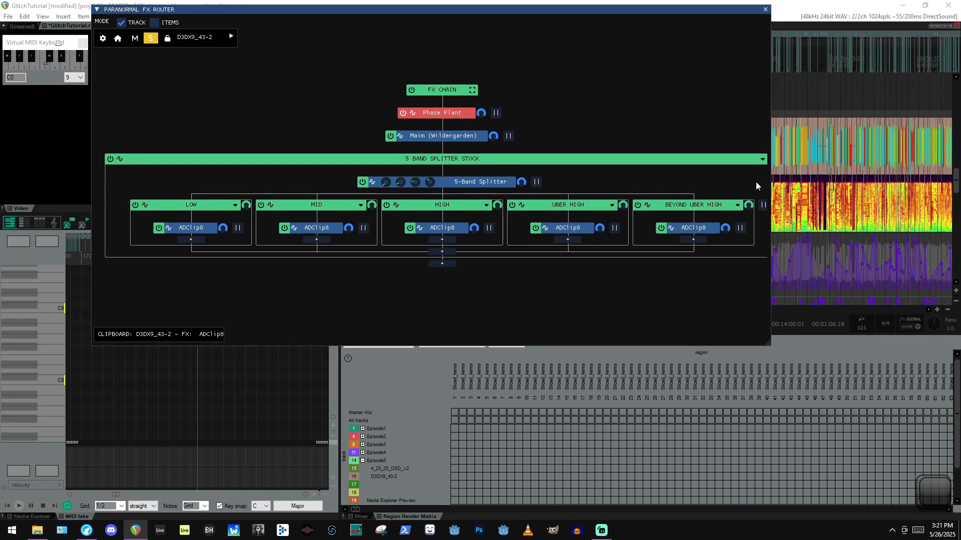
Audition the track while bypassing and re-enabling the 5-band splitter container, and stop playback.
left_click_drag(622, 14, 528, 48)
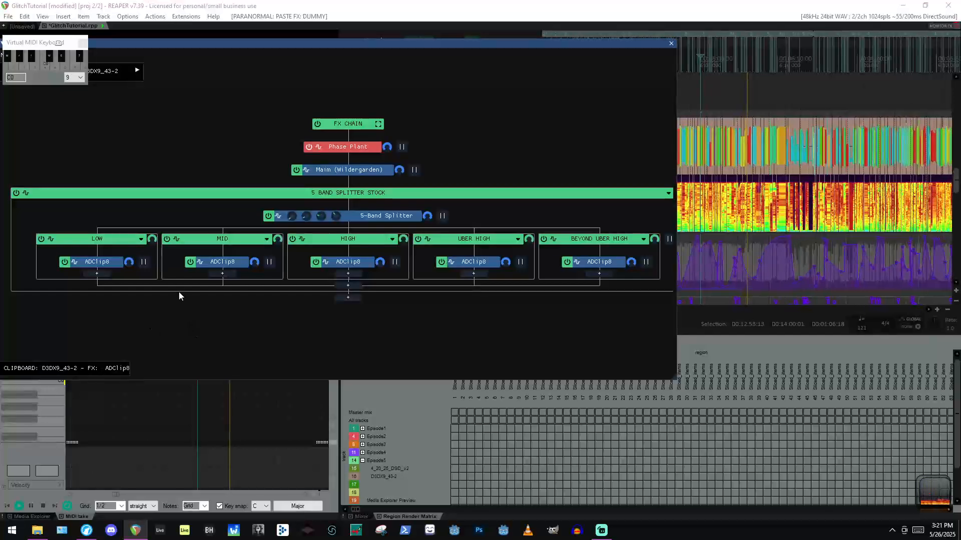
left_click(17, 193)
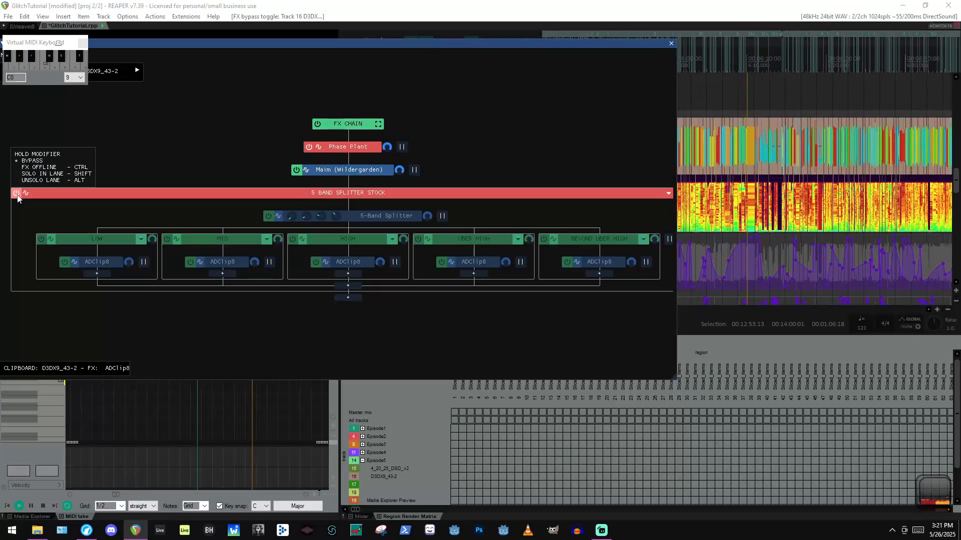
left_click(17, 193)
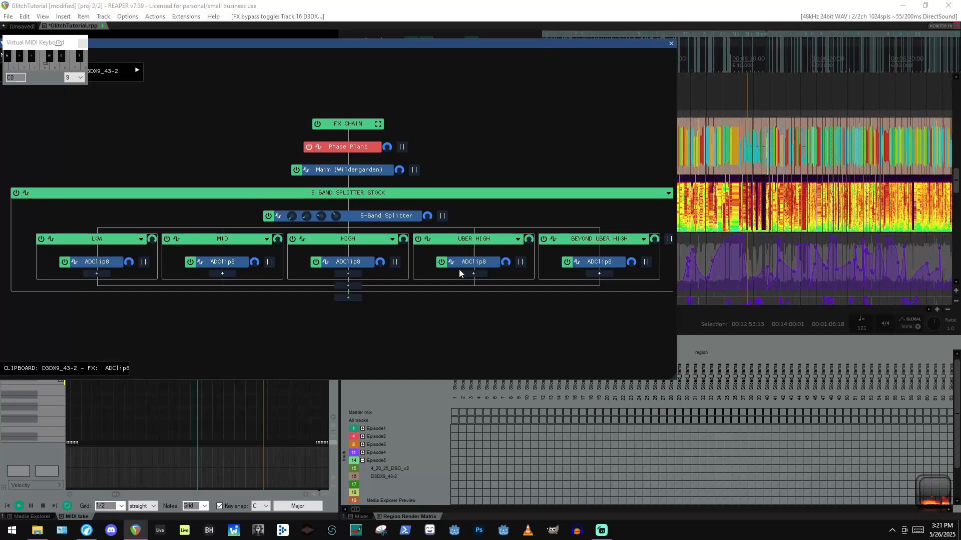
key("space")
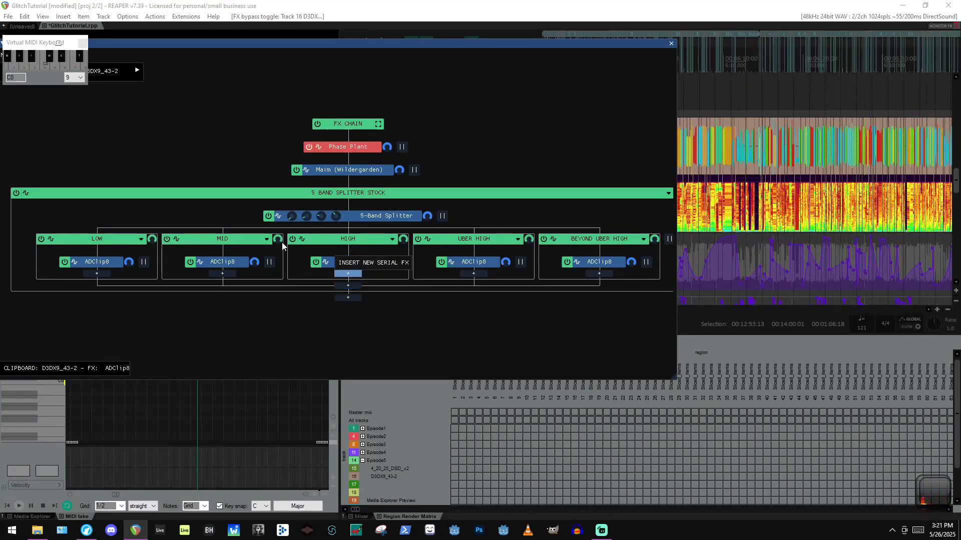
Add the Softube Saturation Knob after ADClip8 in the LOW band and set its Saturation to 3.6.
left_click(96, 274)
mouse_move(236, 239)
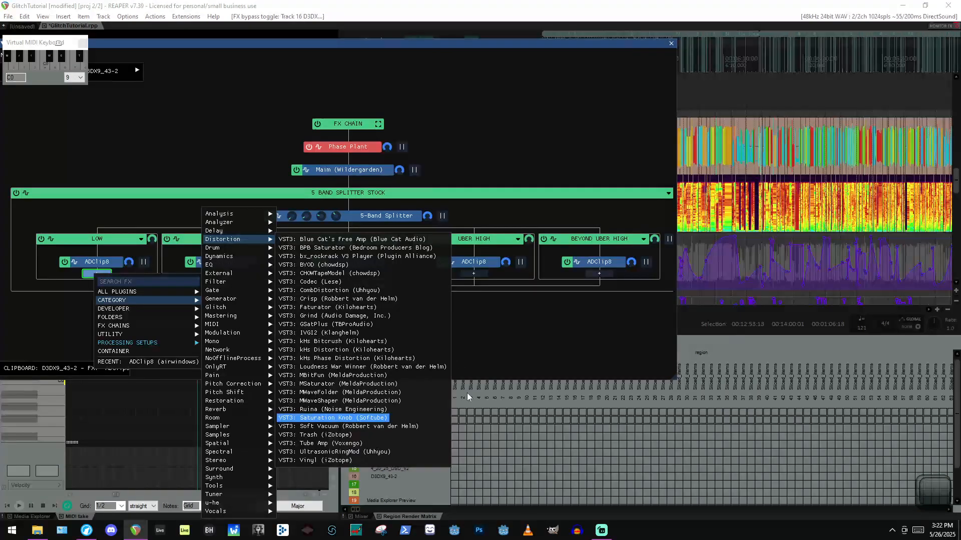
left_click(290, 418)
left_click(98, 285)
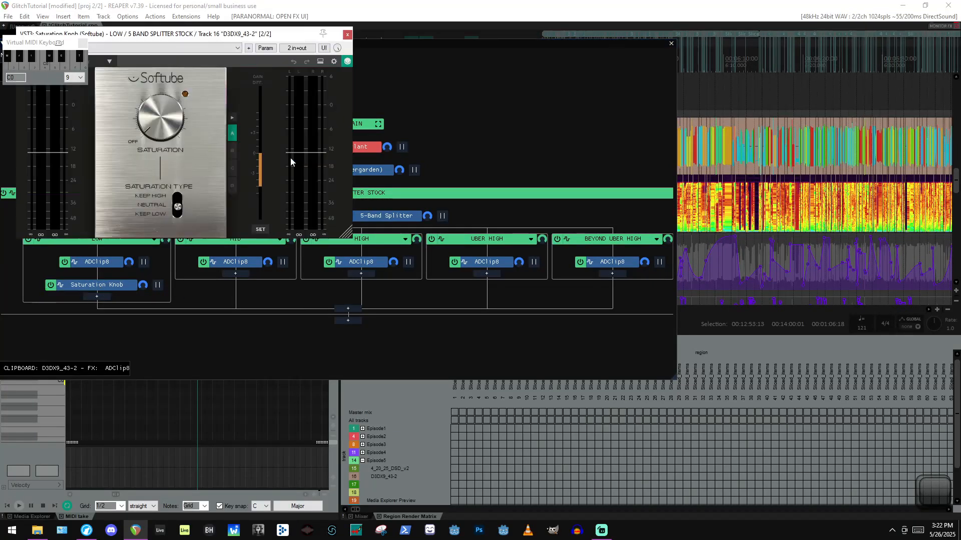
left_click_drag(163, 134, 159, 94)
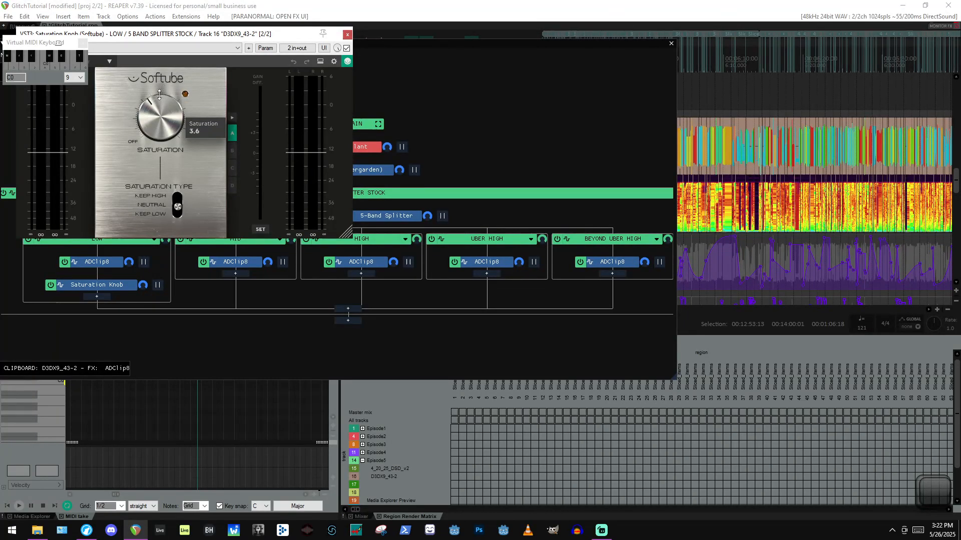
left_click(349, 34)
Copy the LOW band's Saturation Knob and try to paste it below ADClip8 in the MID band.
right_click(101, 289)
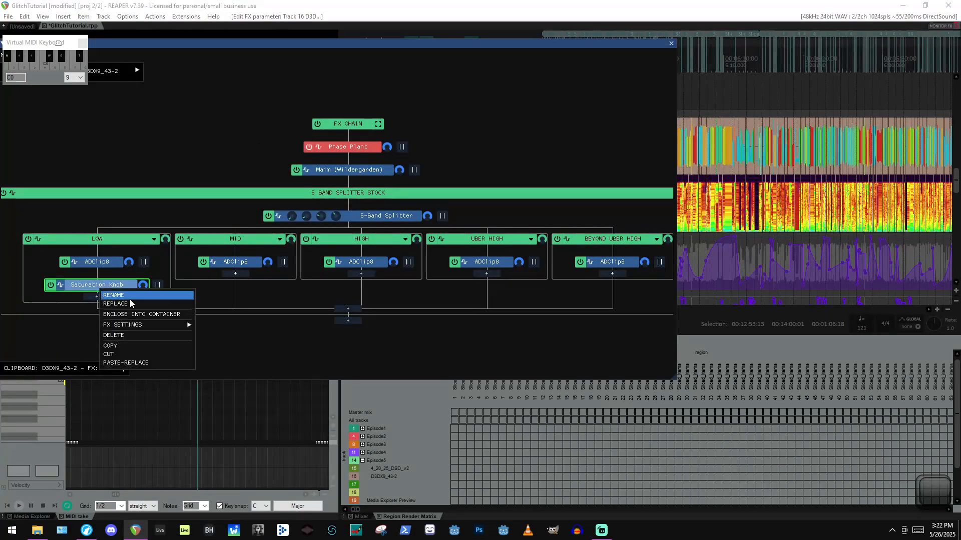
left_click(115, 346)
right_click(235, 267)
left_click(228, 278)
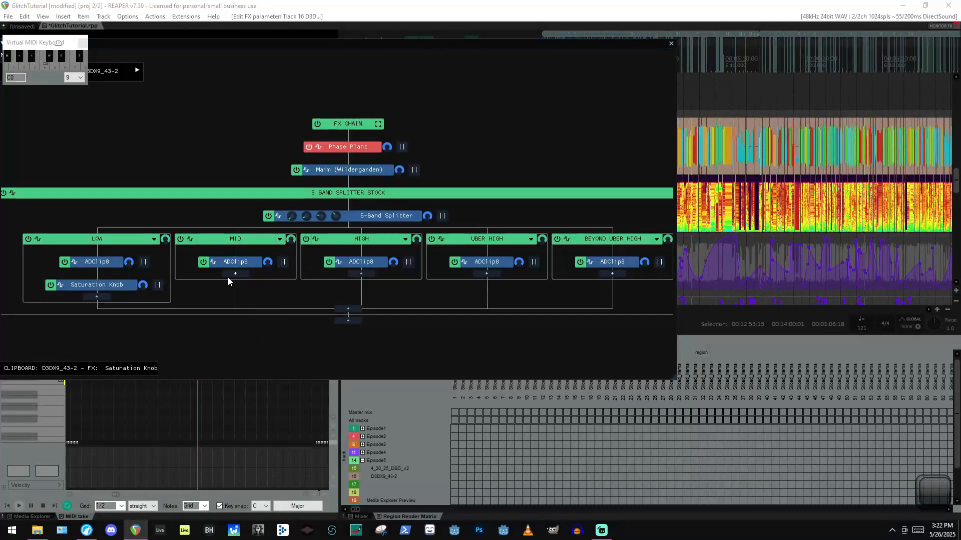
right_click(264, 276)
left_click(236, 276)
left_click(235, 275)
left_click(200, 274)
Move the Saturation Knob ahead of ADClip8 in the LOW band's chain.
mouse_move(107, 263)
left_mouse_down()
mouse_move(97, 286)
mouse_move(113, 290)
mouse_move(107, 260)
left_mouse_up()
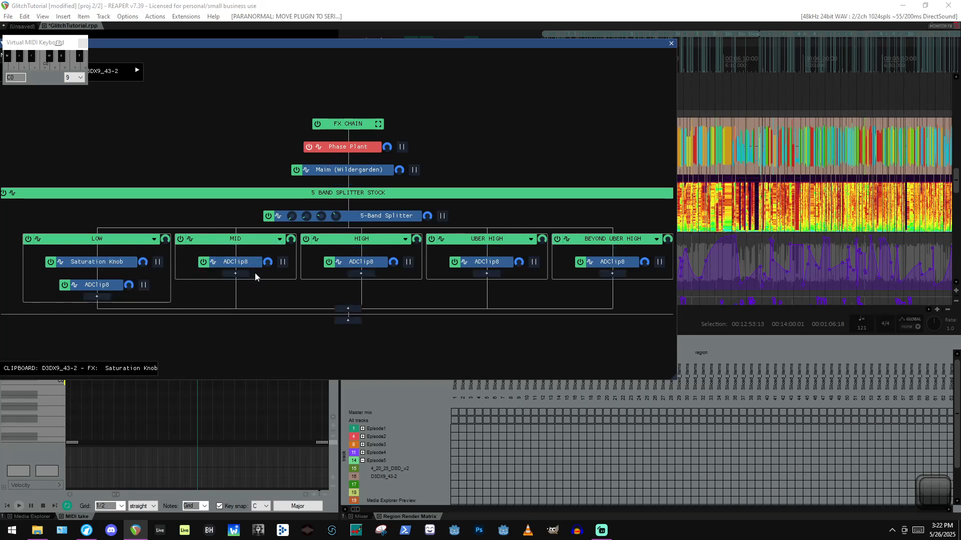
Paste the copied plugin below ADClip8 in the MID band and swap the order of the two plugins.
left_click(233, 274)
left_click(223, 306)
left_click(237, 274)
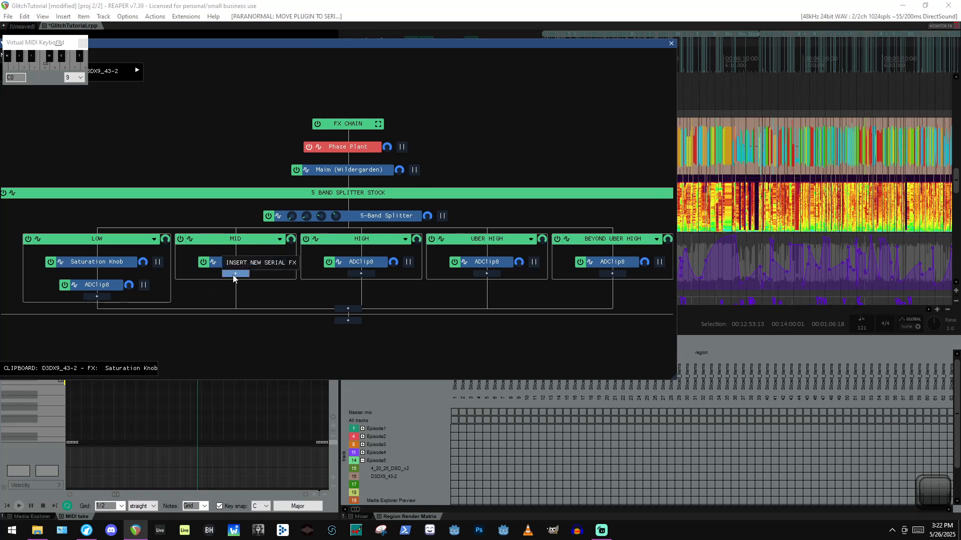
right_click(233, 275)
left_click(246, 283)
left_click_drag(238, 264, 239, 301)
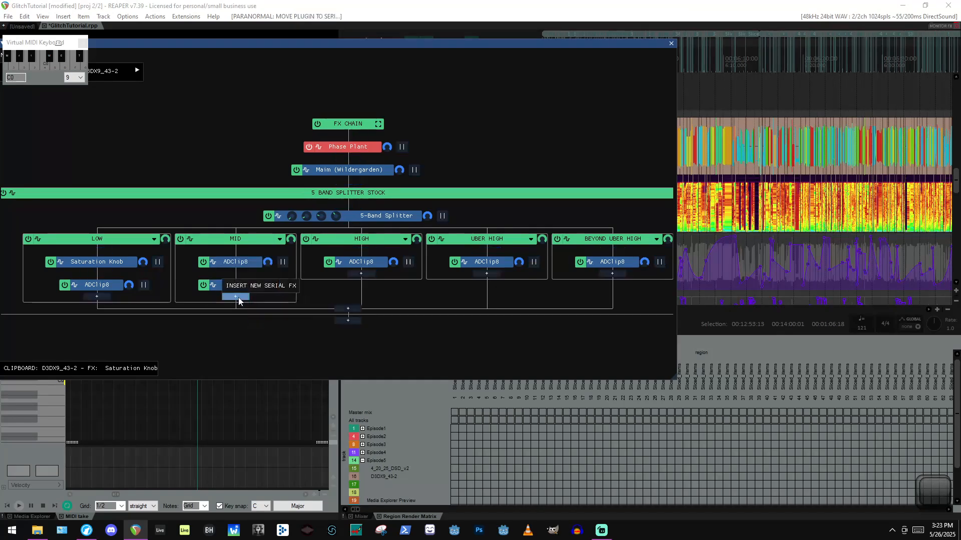
Copy the LOW band's Saturation Knob into the HIGH, UBER HIGH and BEYOND UBER HIGH bands, placing it ahead of ADClip8 in BEYOND UBER HIGH.
right_click(97, 263)
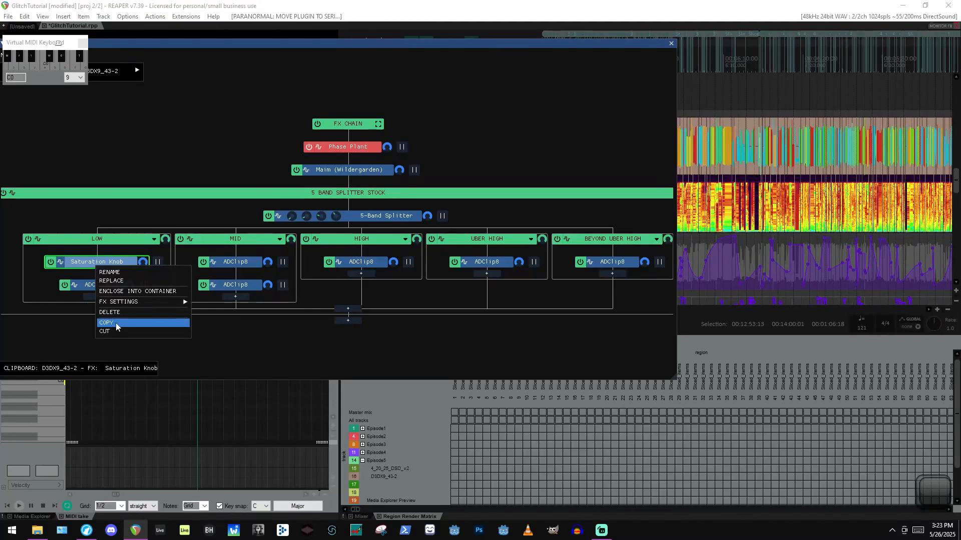
left_click(117, 323)
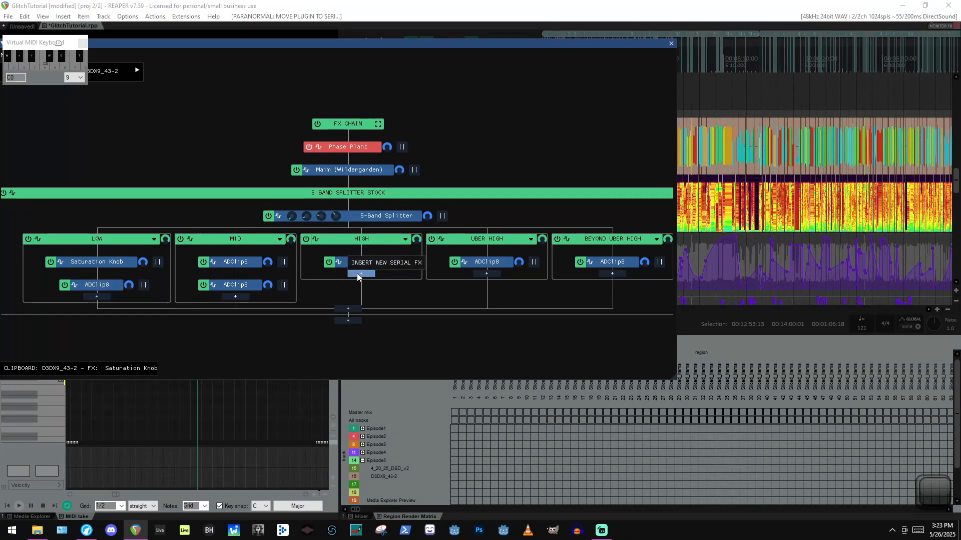
left_click(360, 273)
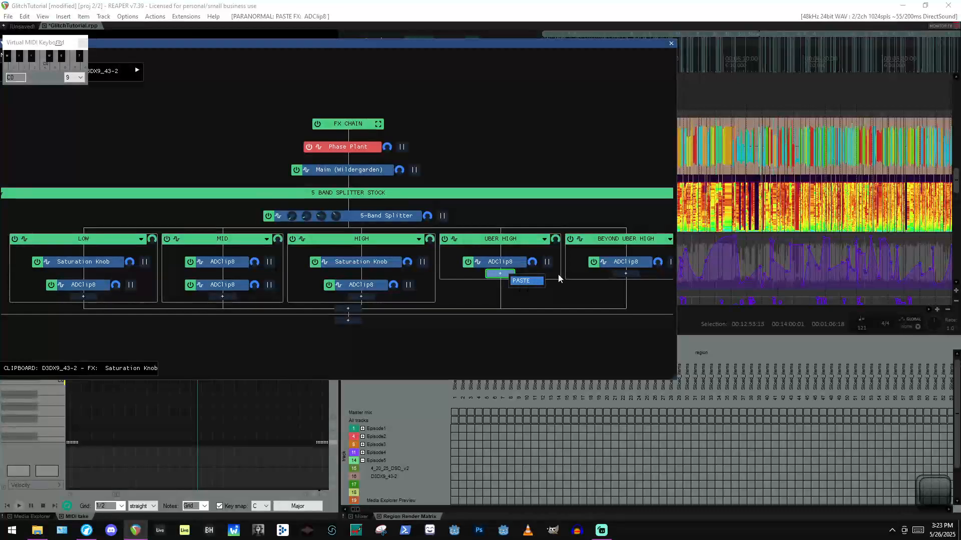
left_click(500, 274)
right_click(639, 274)
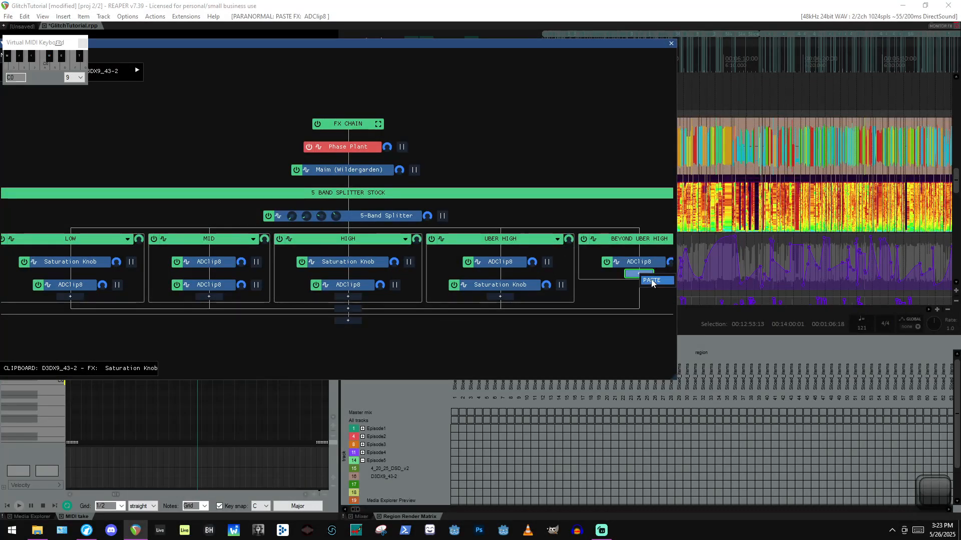
left_click(652, 281)
left_click_drag(633, 263, 652, 298)
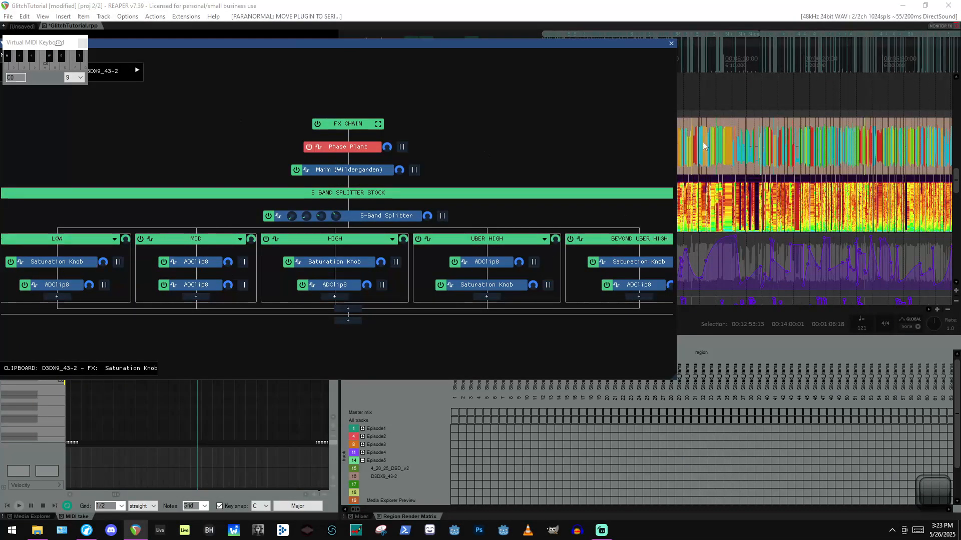
Adjust the first two crossover frequencies of the 5-Band Splitter and audition a section of the track.
left_click_drag(294, 216, 295, 218)
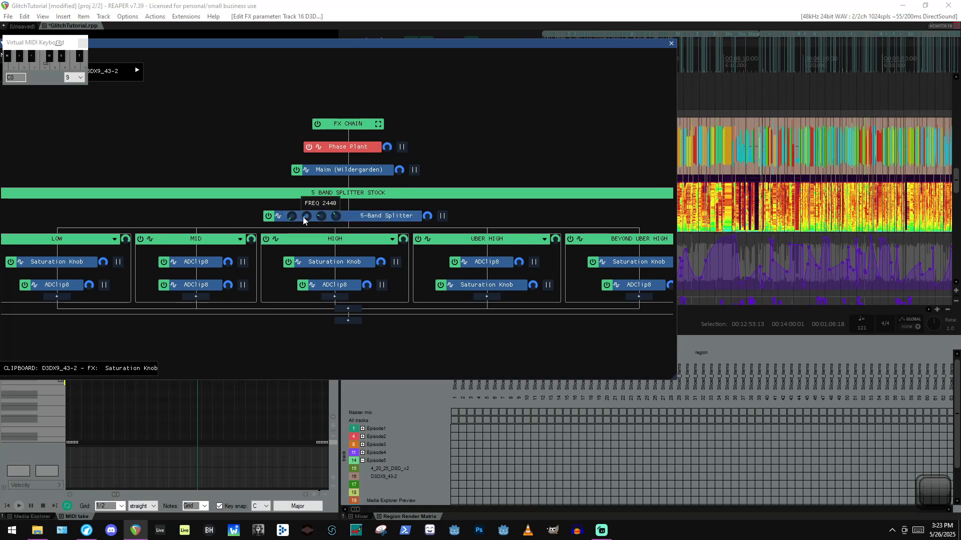
left_click_drag(303, 219, 305, 222)
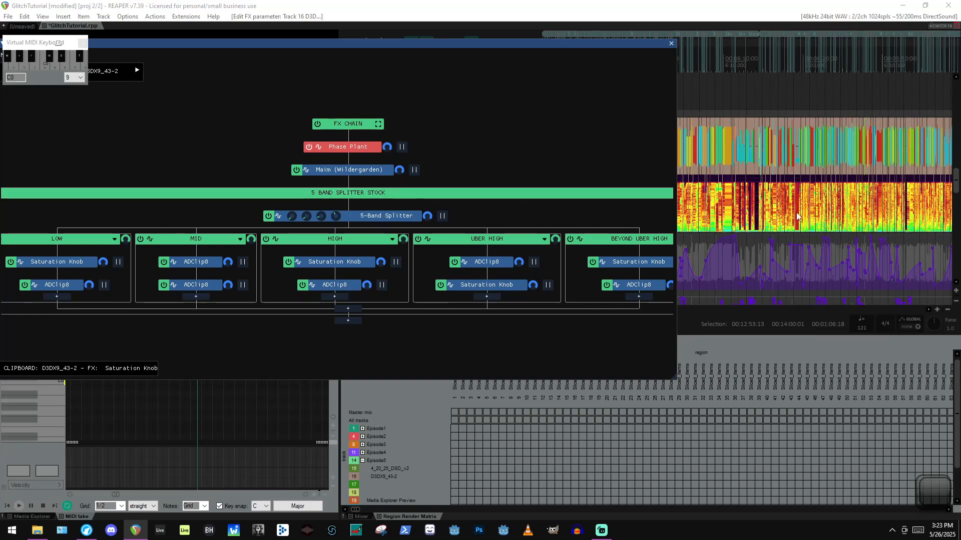
key("space")
left_click(778, 206)
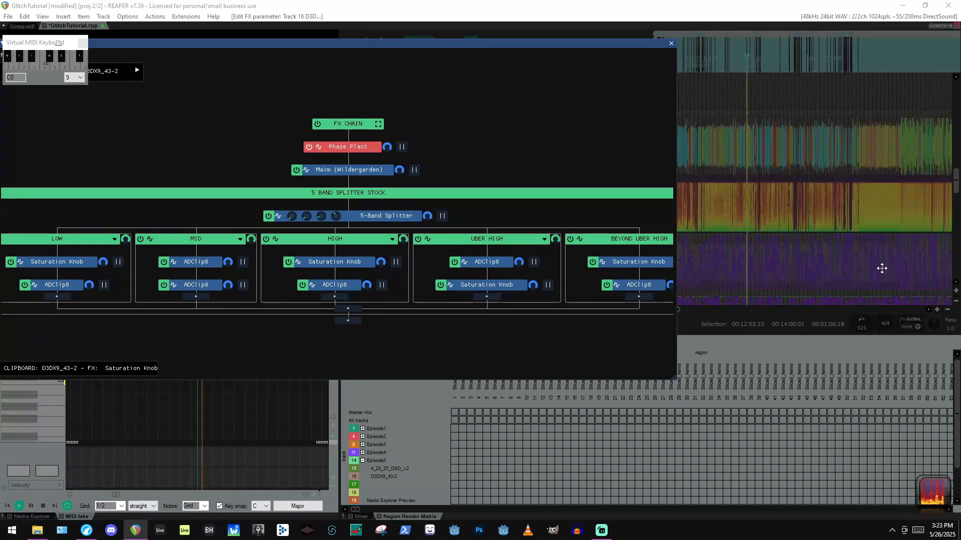
key("space")
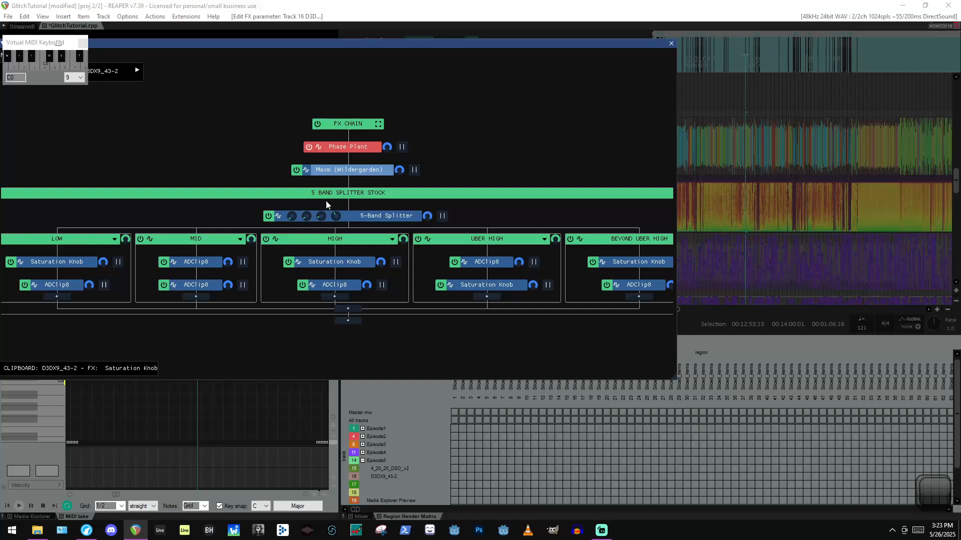
Search for a limiter and add ReaLimit after the 5-band splitter container.
left_click(349, 319)
mouse_move(418, 373)
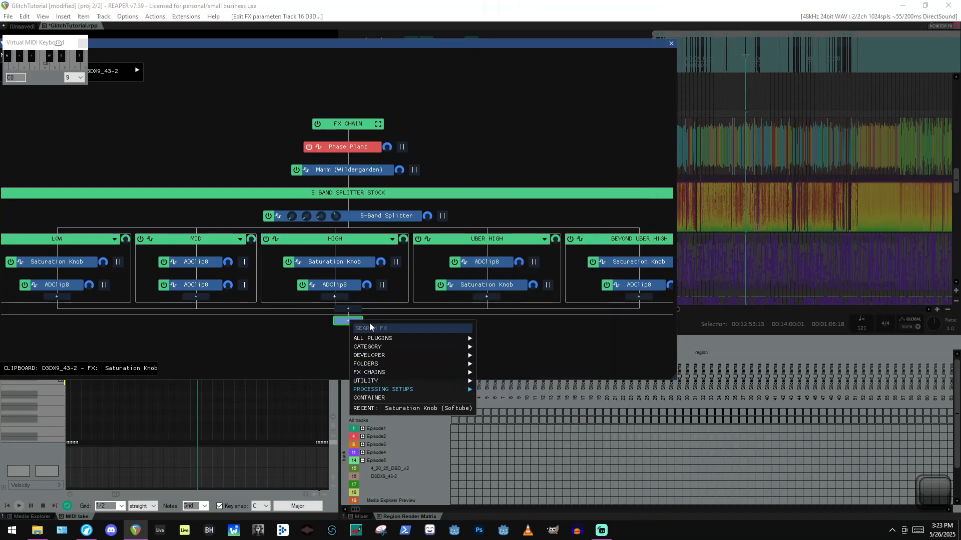
type("limit")
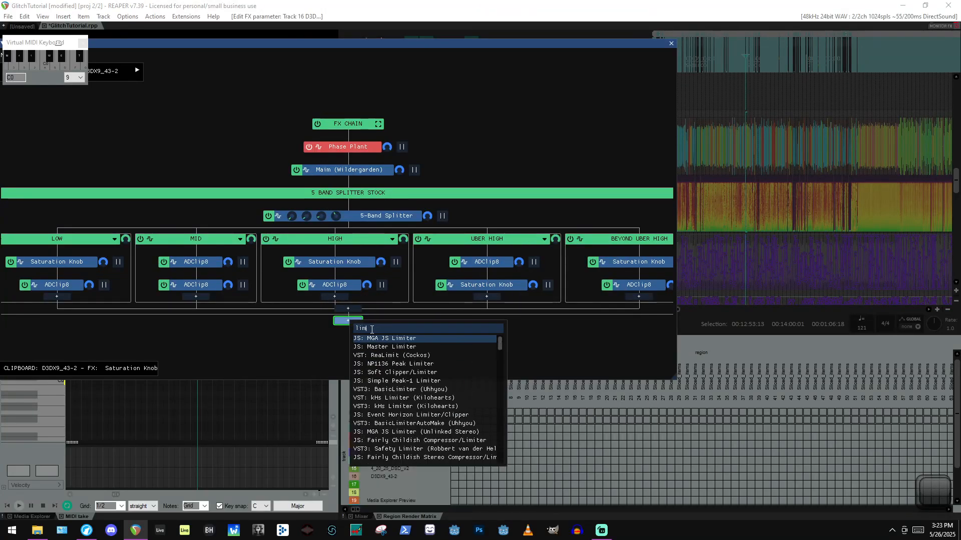
left_click(418, 357)
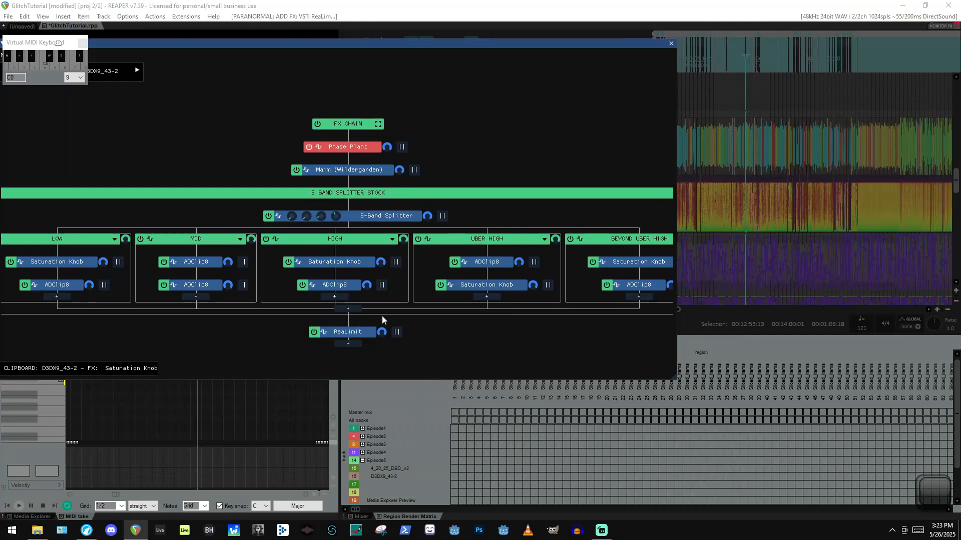
Start playback, reposition the FX Router window, and open ReaLimit's settings.
key("space")
left_click_drag(526, 39, 534, 100)
left_click_drag(251, 104, 520, 85)
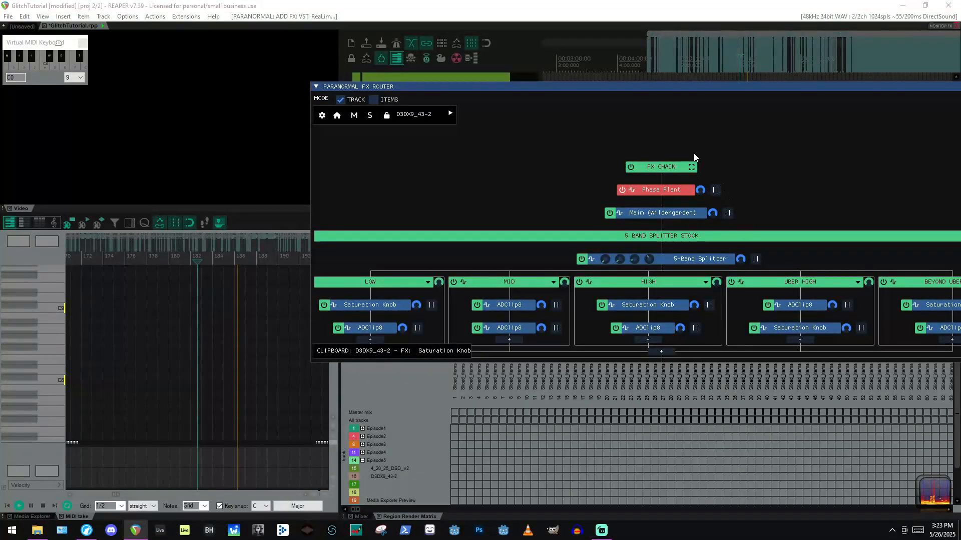
scroll(568, 154, "down", 4)
scroll(613, 281, "up", 3)
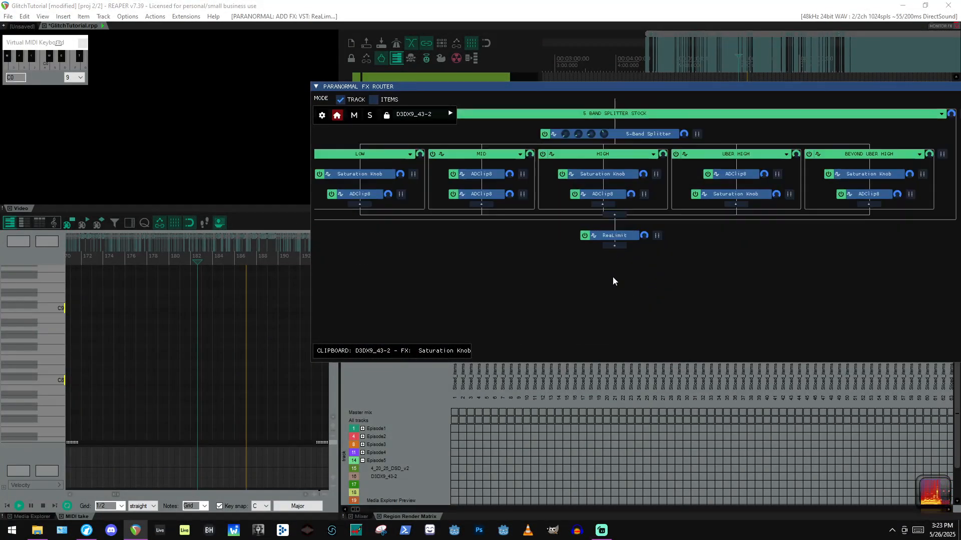
left_click(614, 236)
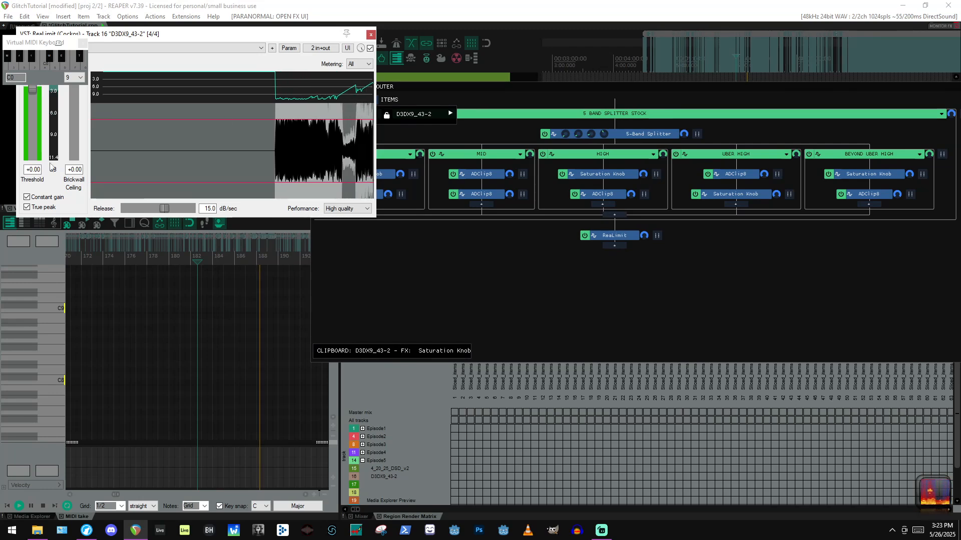
Try ReaLimit with Constant gain off and the threshold at -3.20 dB, and restore both settings.
left_click(35, 197)
left_click_drag(32, 91, 33, 94)
left_click_drag(37, 43, 534, 162)
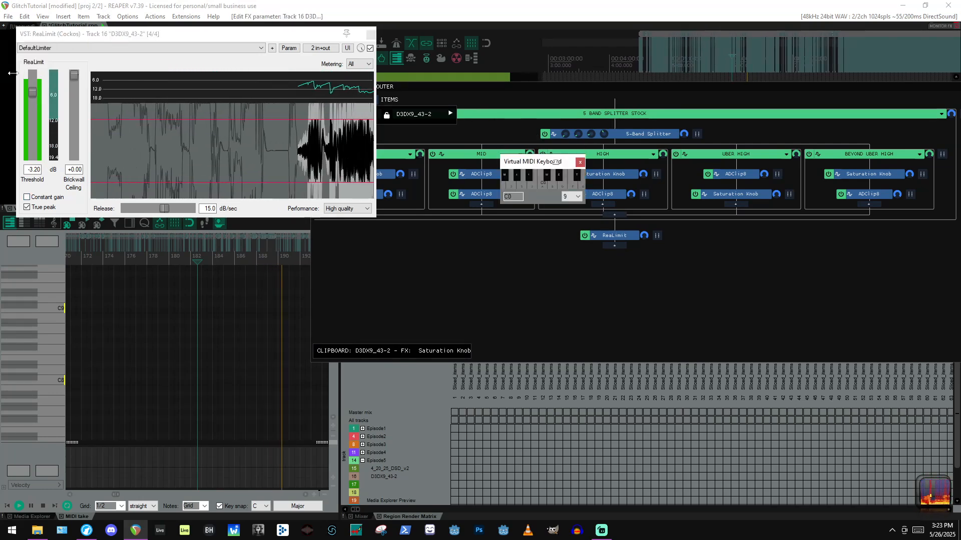
double_click(33, 93)
left_click(57, 198)
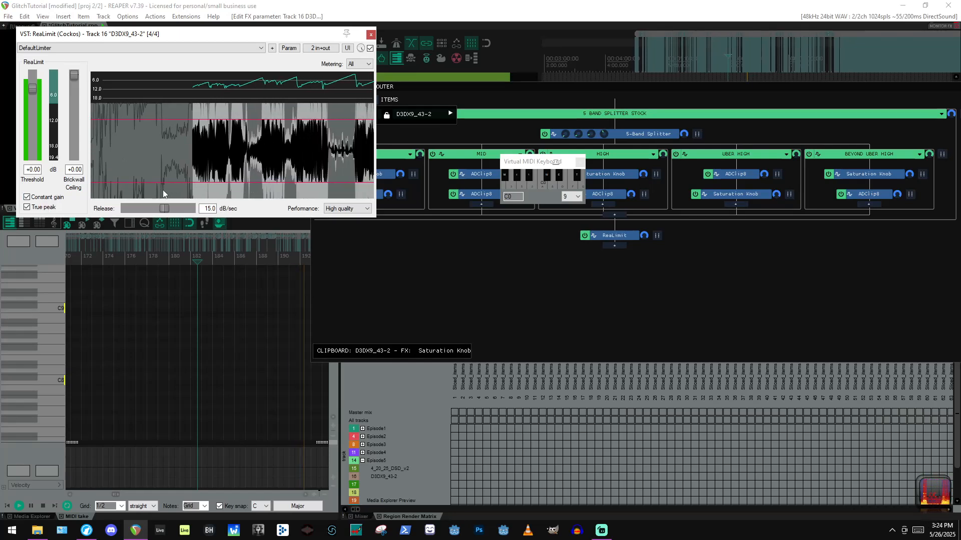
Set ReaLimit's release to inf and move the Virtual MIDI Keyboard clear of the band chains.
left_click_drag(164, 209, 126, 208)
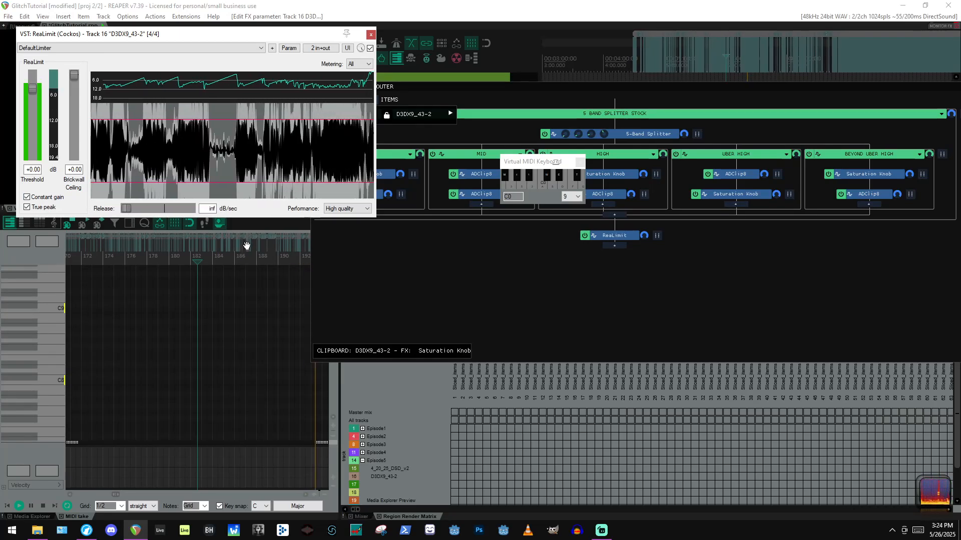
left_click(744, 224)
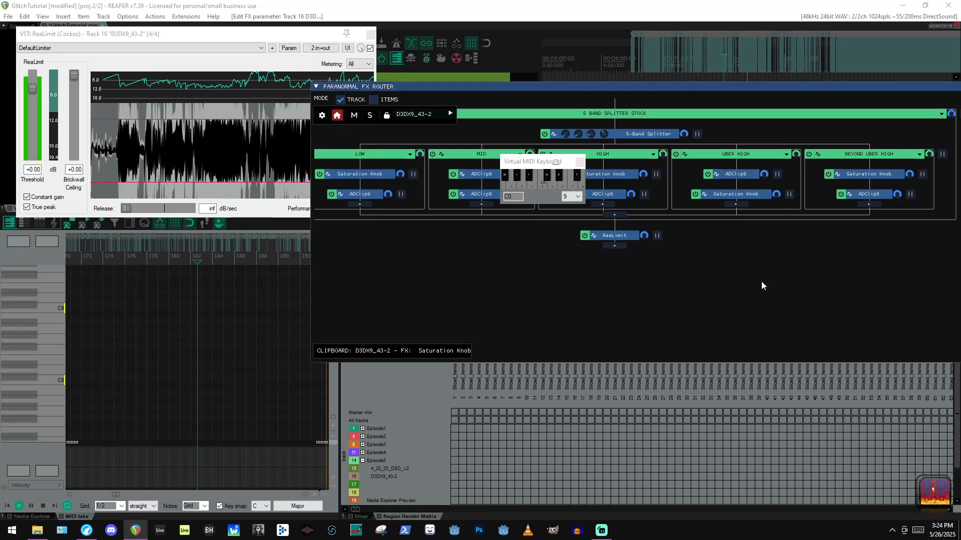
left_click_drag(525, 167, 562, 291)
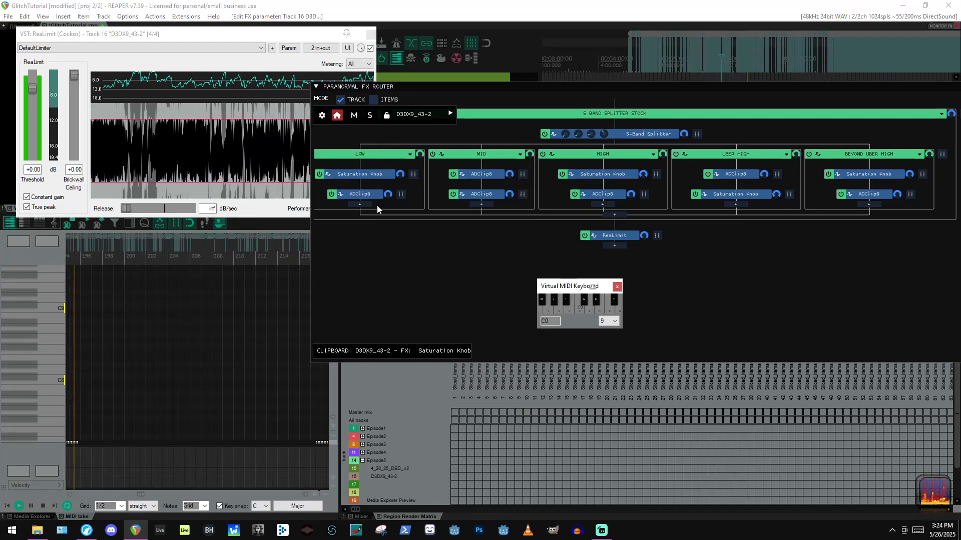
Lower the LOW and MID bands' levels, and compare the sound with the UBER HIGH band bypassed and re-enabled.
left_click_drag(420, 155, 445, 376)
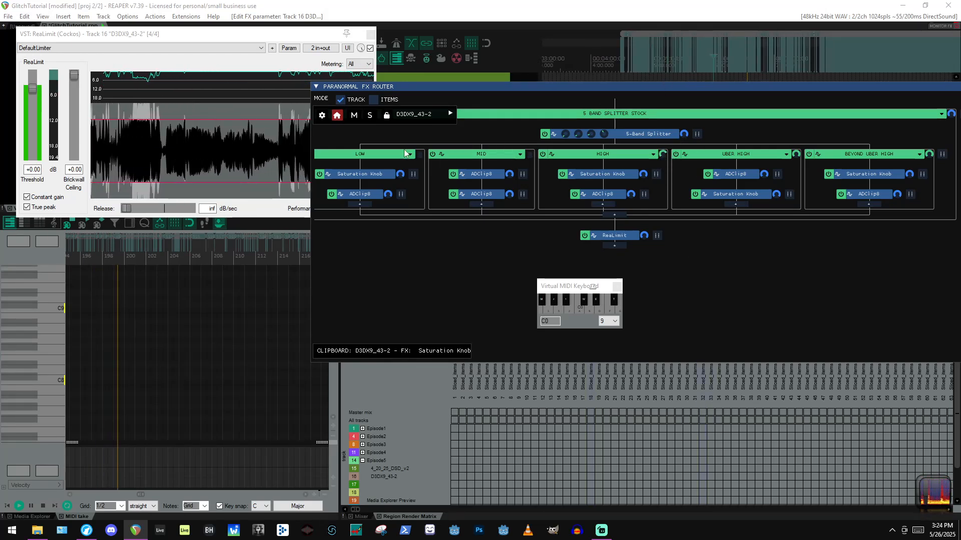
left_click_drag(533, 152, 532, 122)
left_click(675, 154)
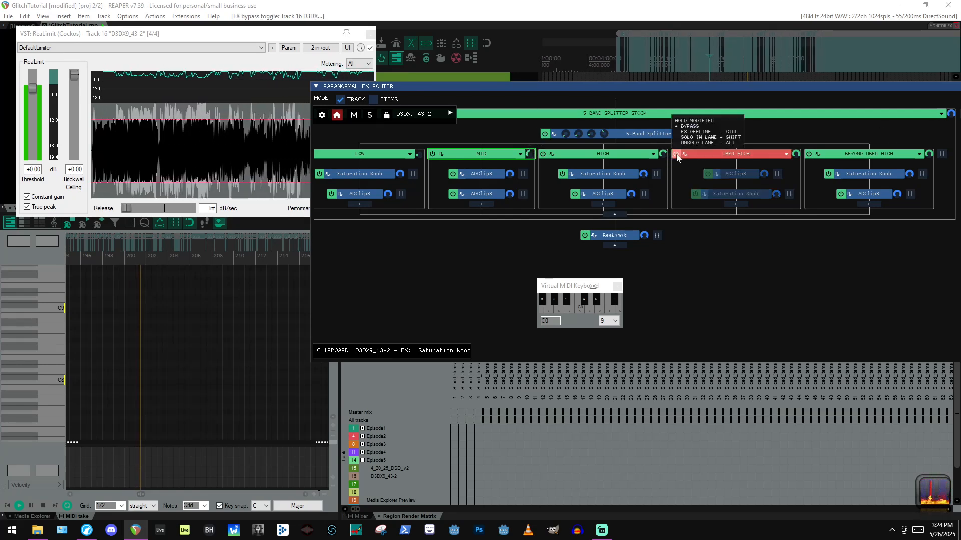
left_click(676, 154)
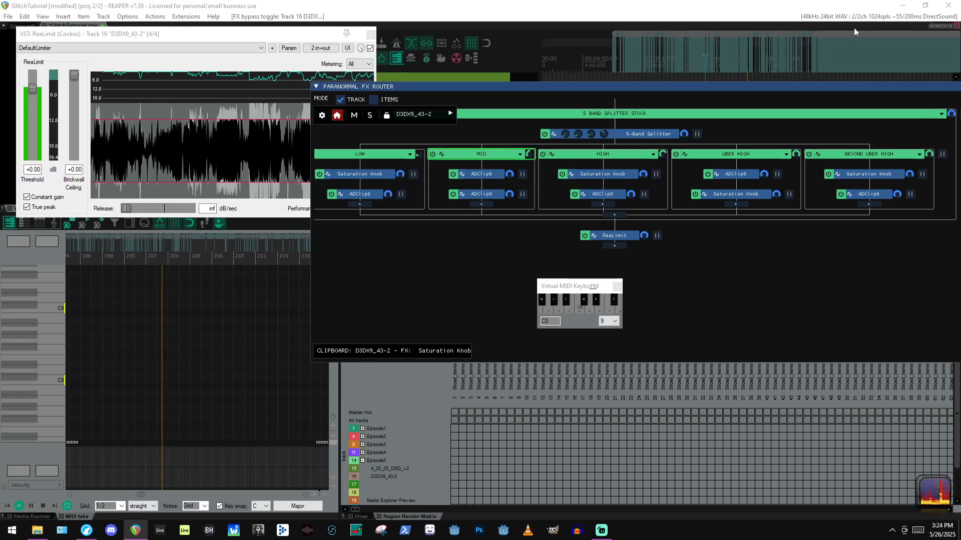
Close the FX Router and set the D3DX9_43-2 track's volume to -7.40 dB, ending playback.
left_click_drag(726, 86, 556, 61)
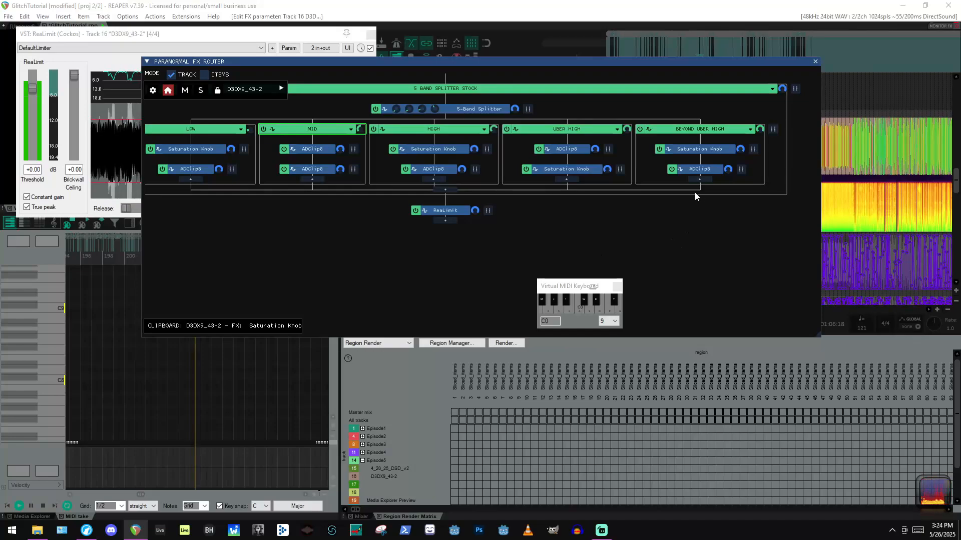
scroll(684, 266, "down", 5)
scroll(698, 213, "up", 4)
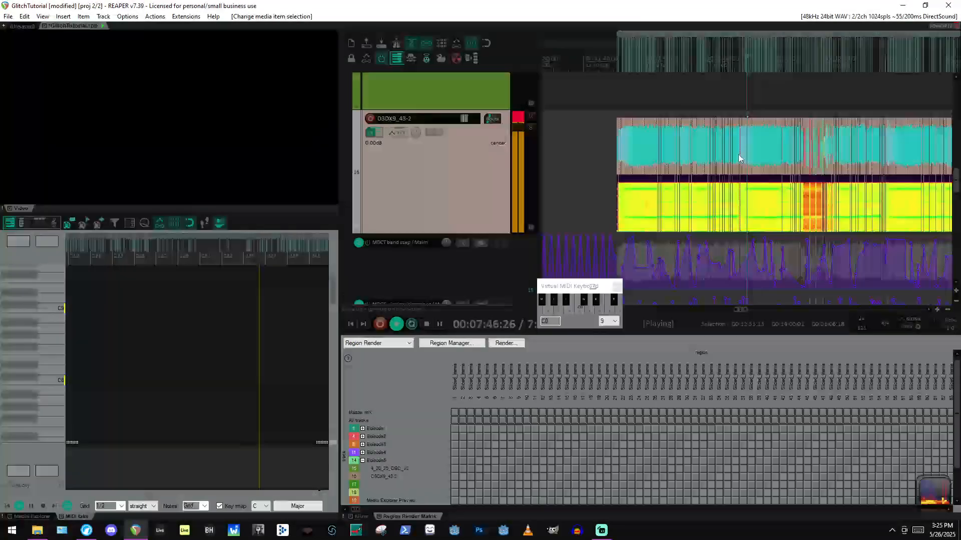
scroll(739, 158, "down", 2)
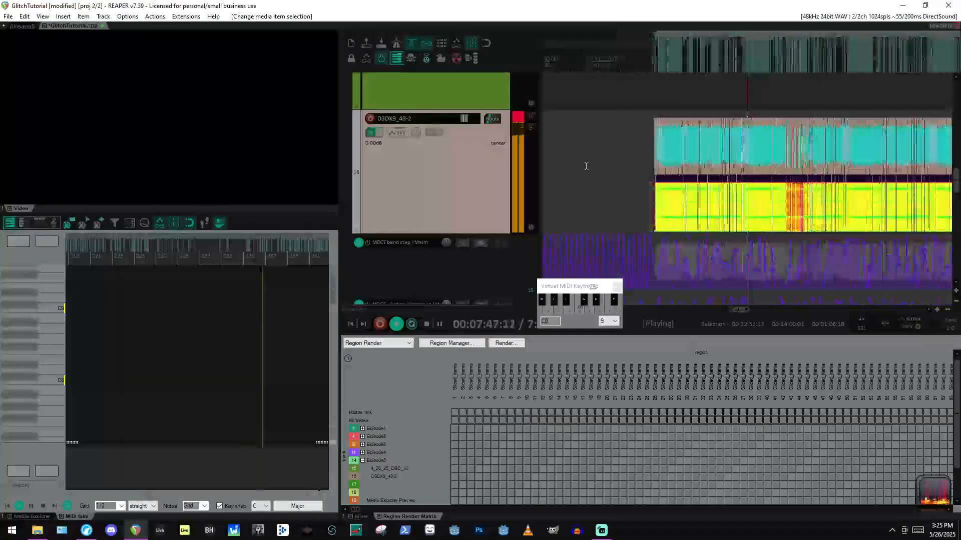
left_click_drag(467, 121, 459, 121)
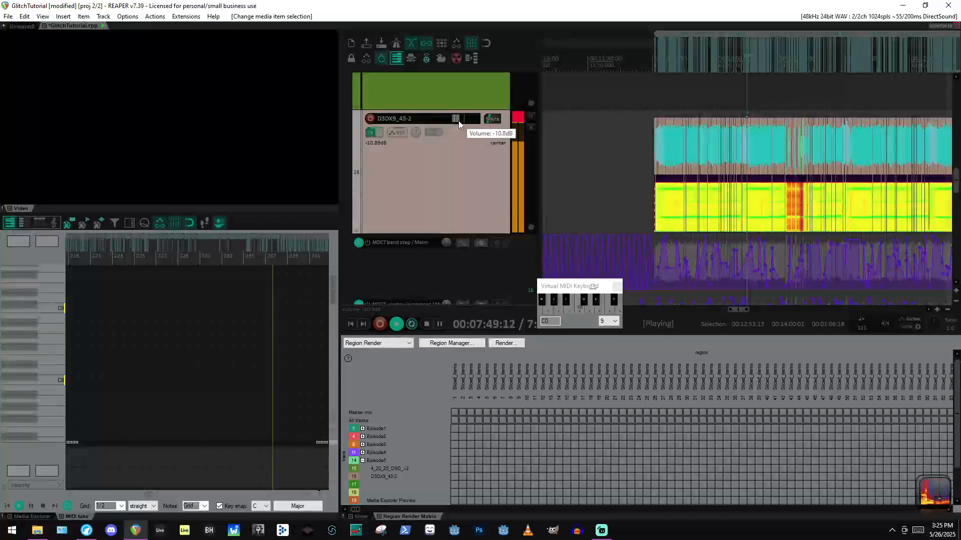
left_click(606, 168)
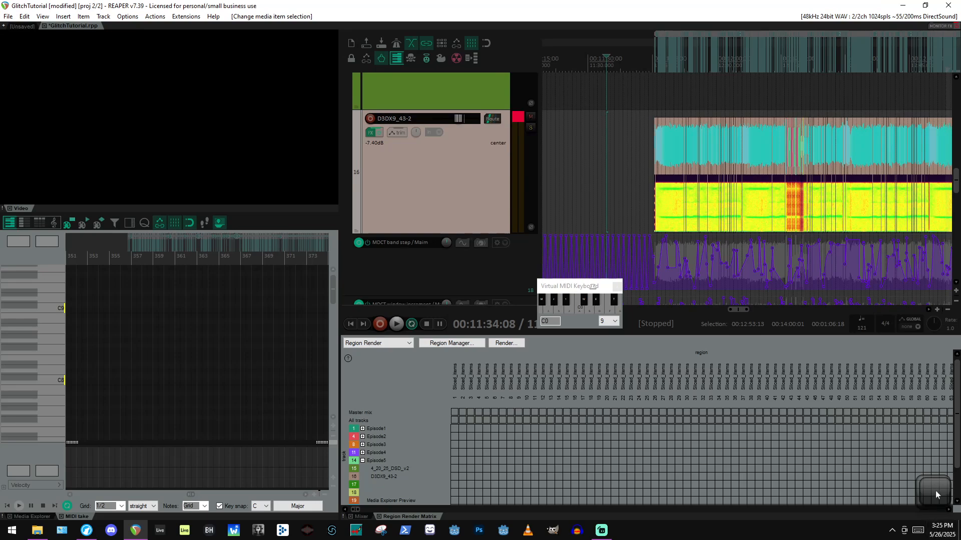
Examine the glitched items around 00:09:25 on the D3DX9_43-2 track at several zoom levels.
scroll(696, 213, "down", 5)
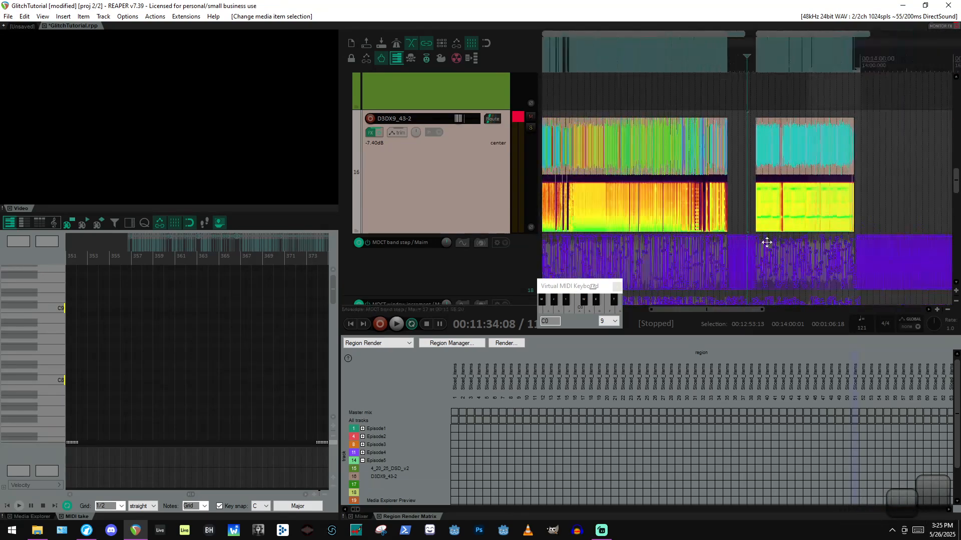
left_click(648, 182)
scroll(668, 214, "up", 10)
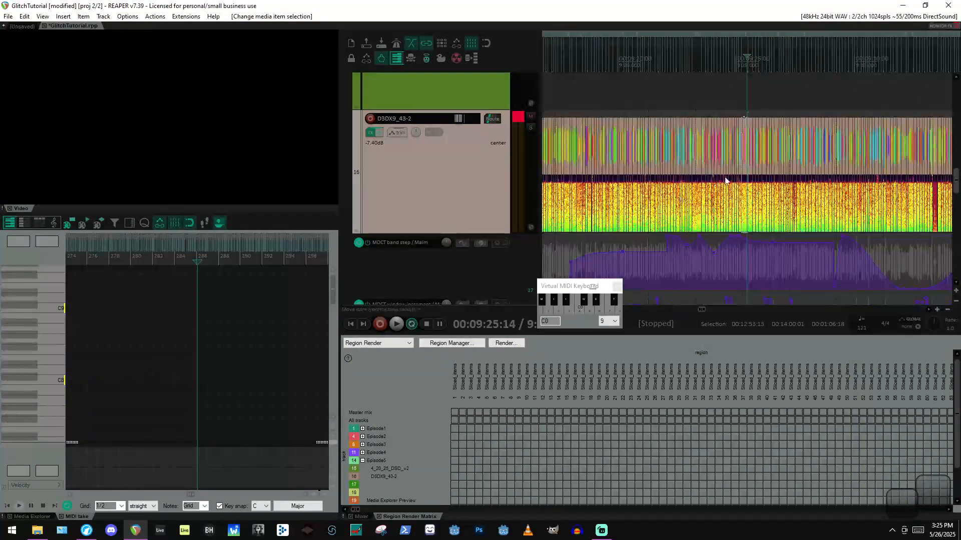
scroll(726, 180, "up", 5)
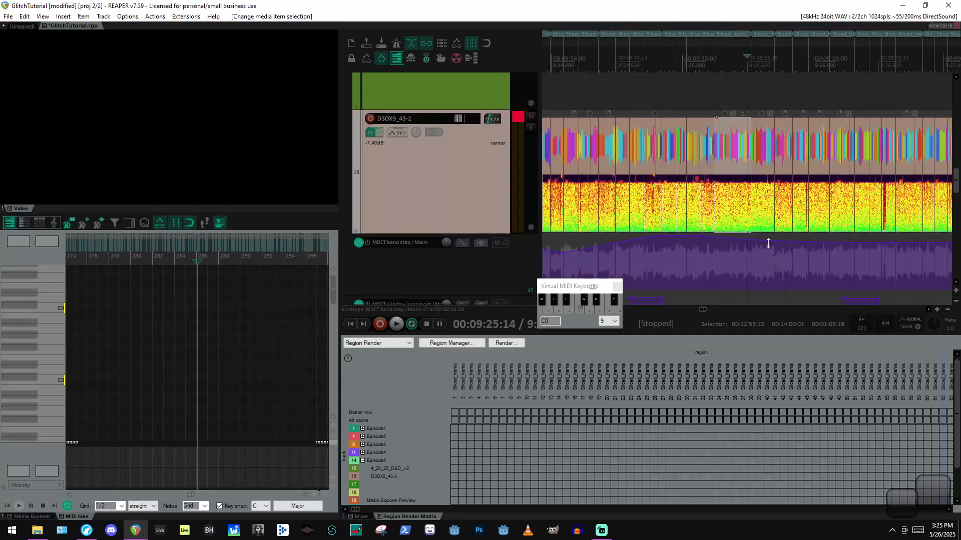
scroll(799, 161, "down", 6)
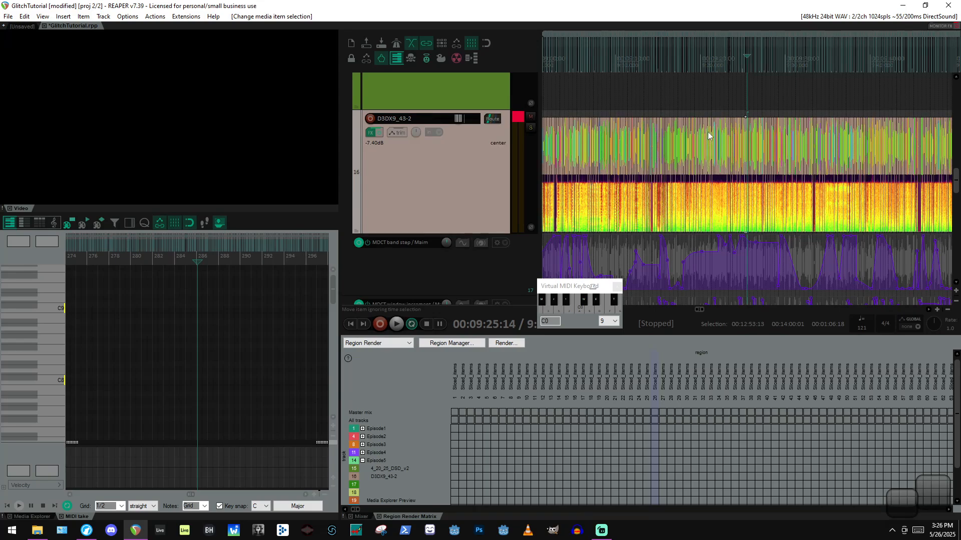
scroll(767, 143, "up", 5)
scroll(770, 148, "down", 3)
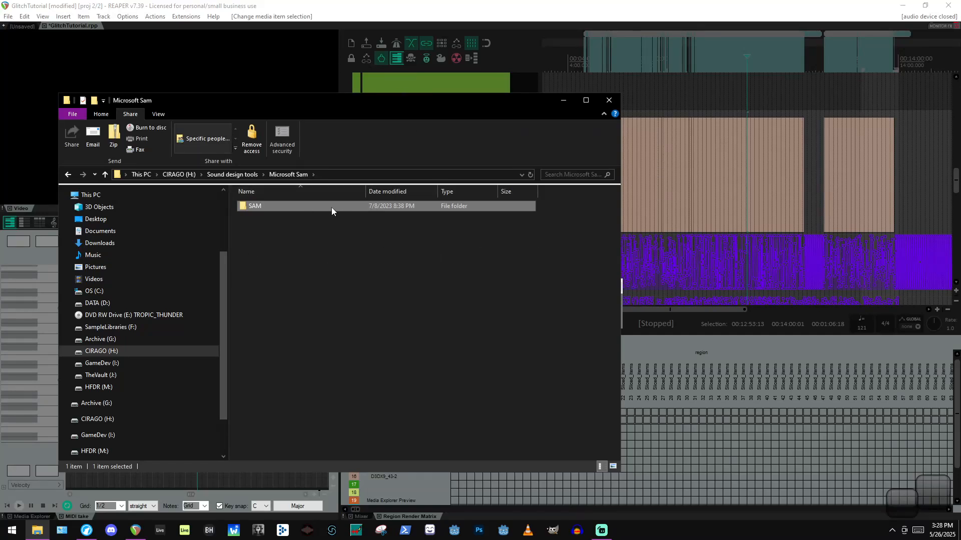
Open the SAM folder inside Microsoft Sam and open its README.md file.
mouse_move(331, 207)
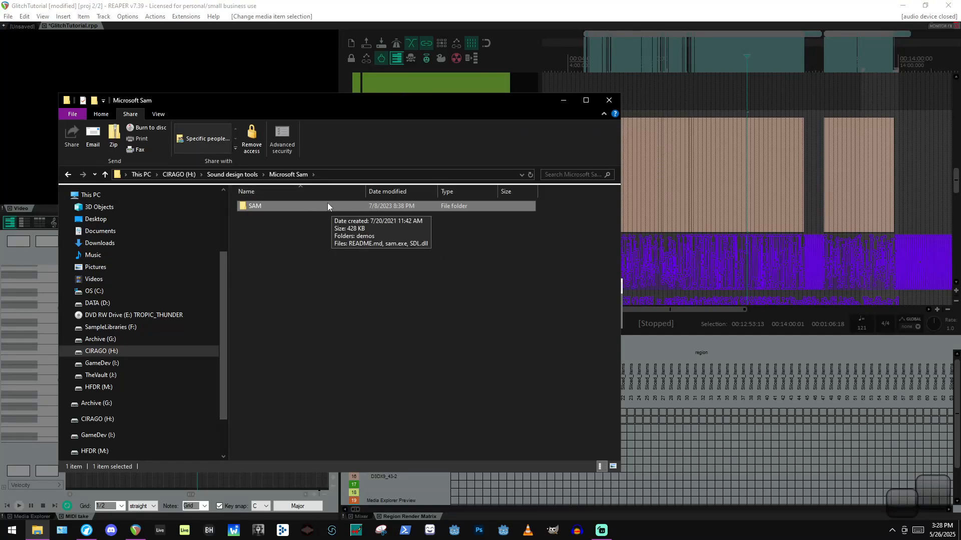
double_click(298, 208)
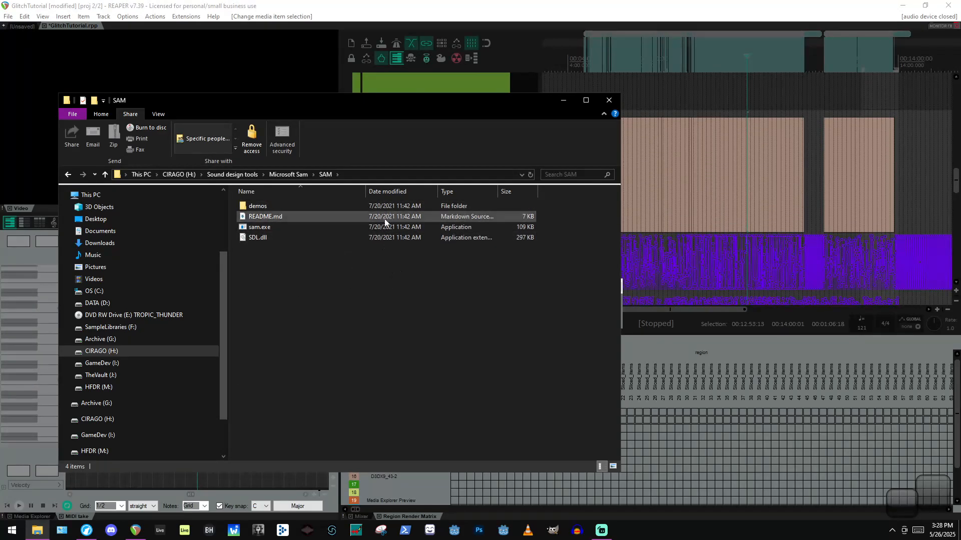
double_click(284, 219)
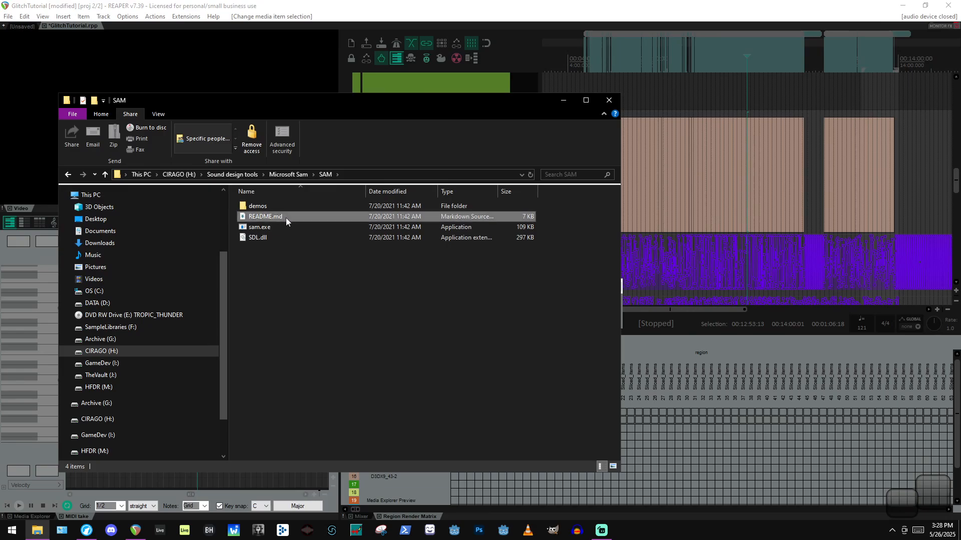
Read through the README's license and contact sections and its usage section with the speed, pitch, throat and mouth options.
scroll(484, 216, "down", 20)
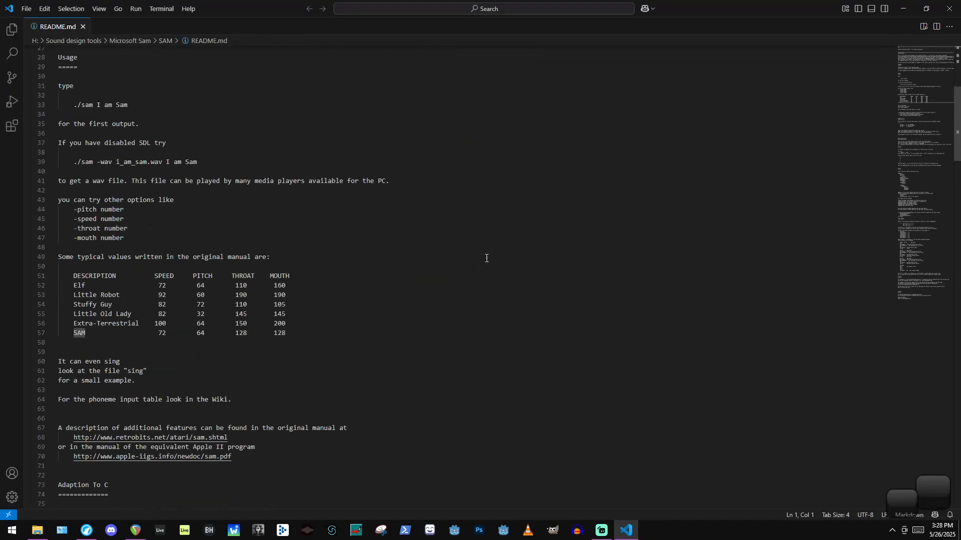
scroll(454, 251, "down", 20)
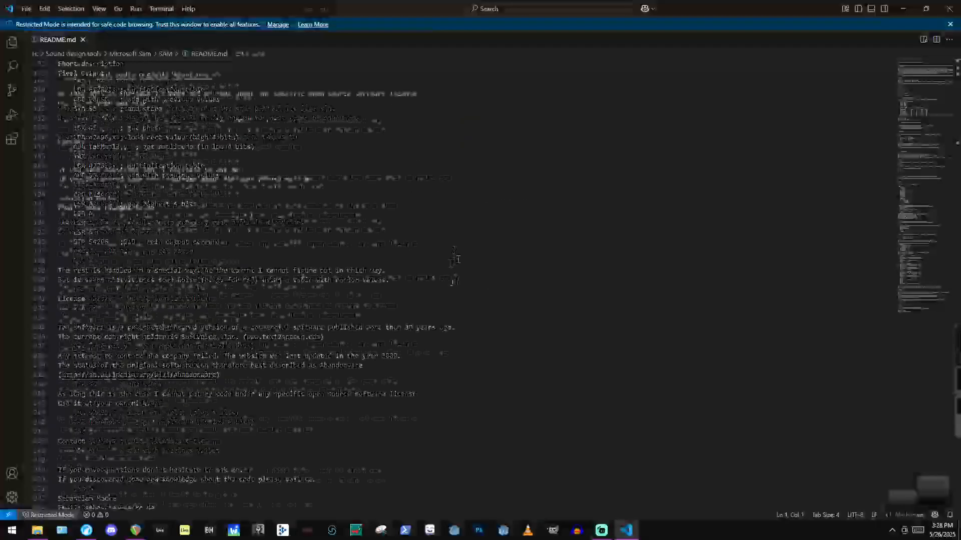
scroll(278, 253, "up", 4)
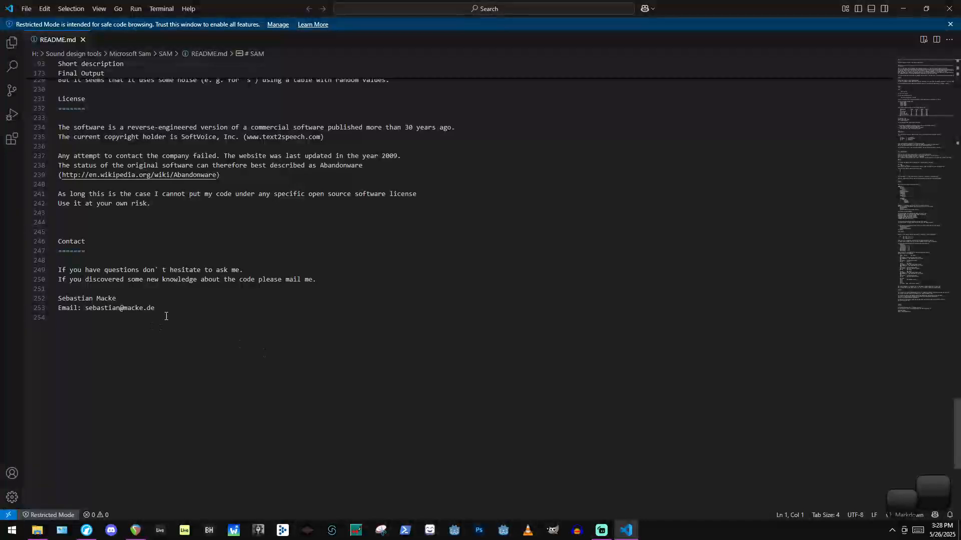
left_click_drag(165, 317, 57, 273)
double_click(75, 299)
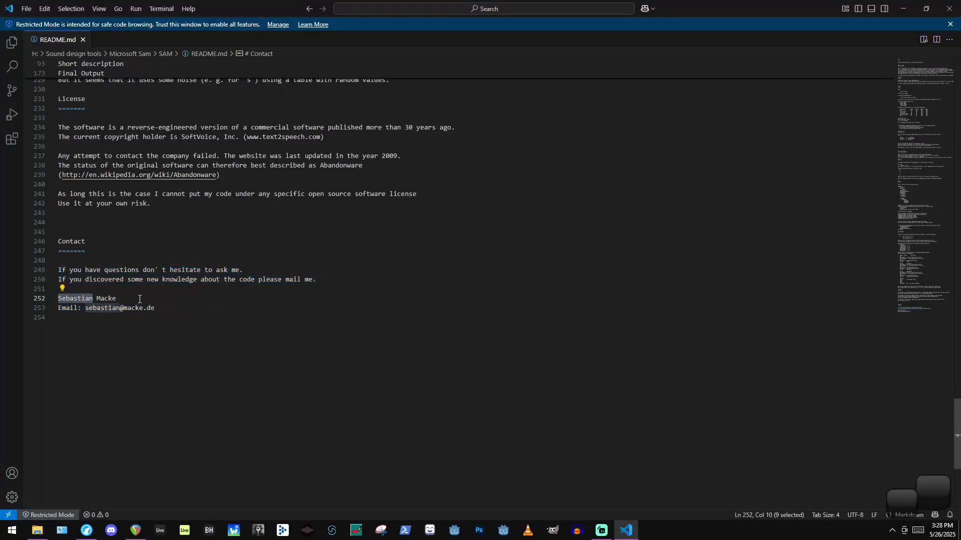
scroll(195, 250, "down", 2)
double_click(111, 249)
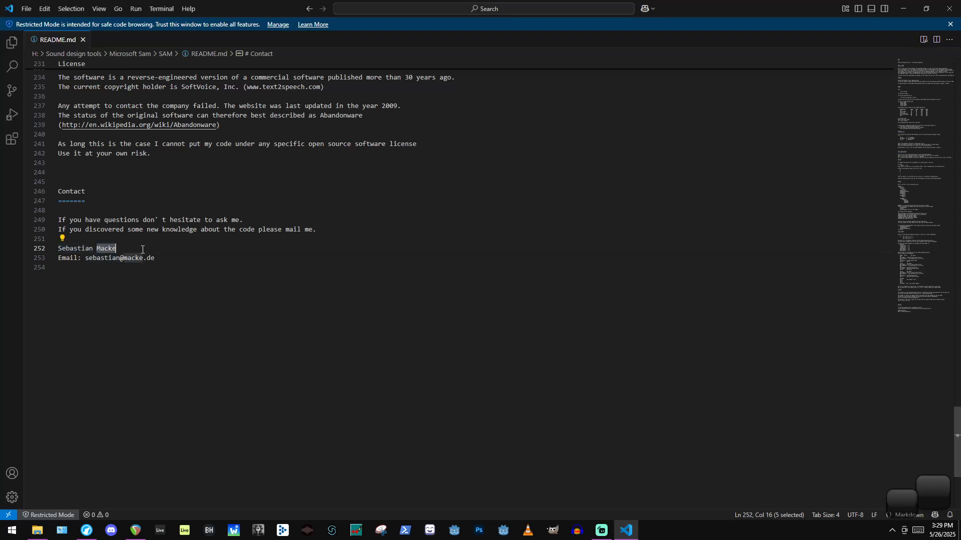
scroll(116, 370, "up", 9)
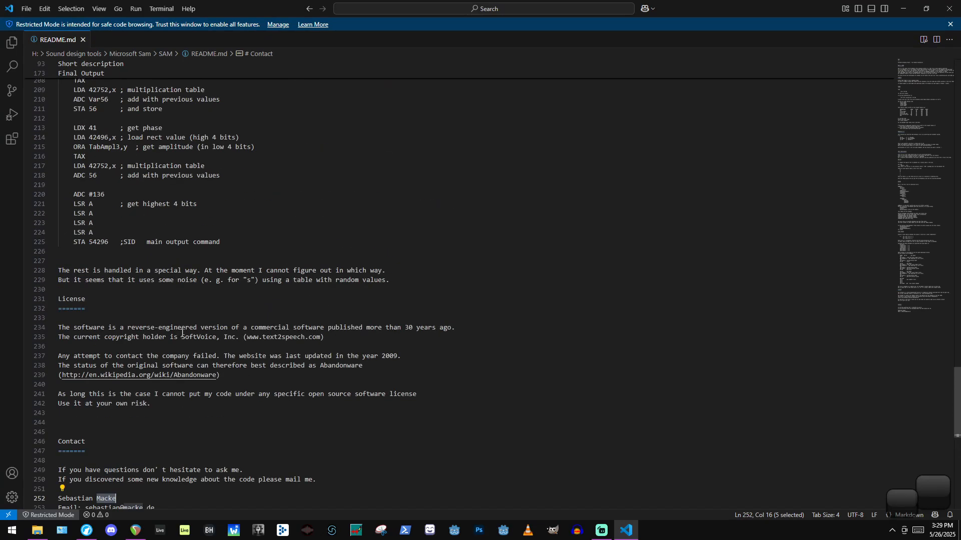
scroll(228, 370, "up", 18)
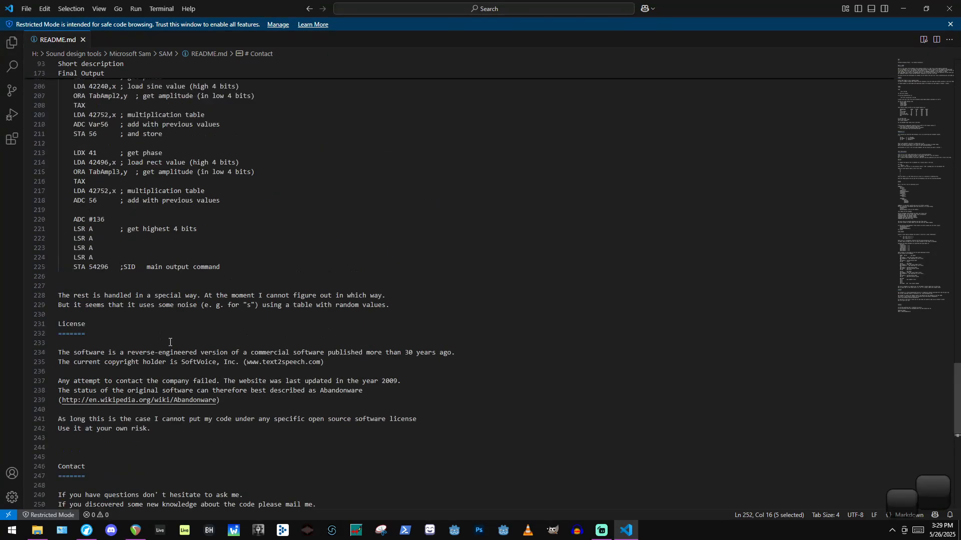
scroll(319, 287, "up", 20)
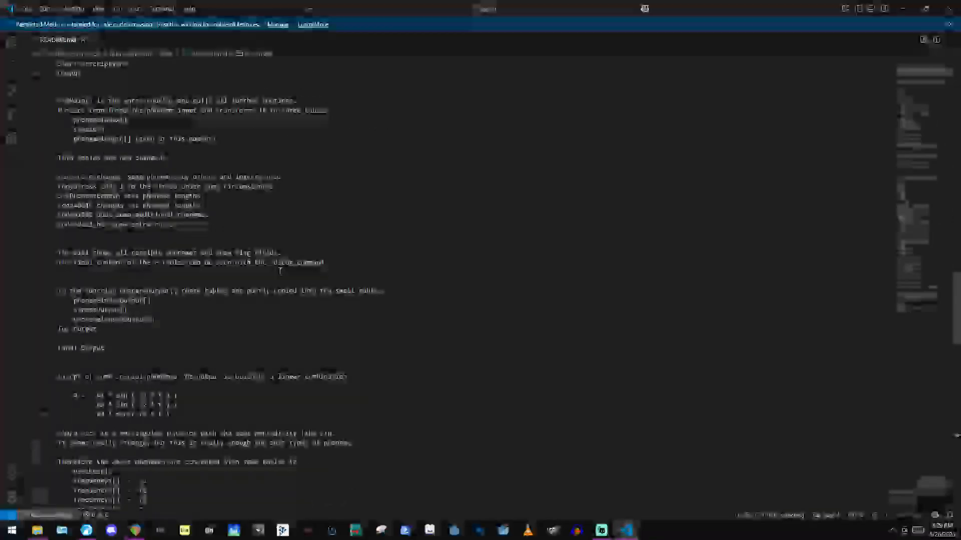
scroll(280, 271, "up", 20)
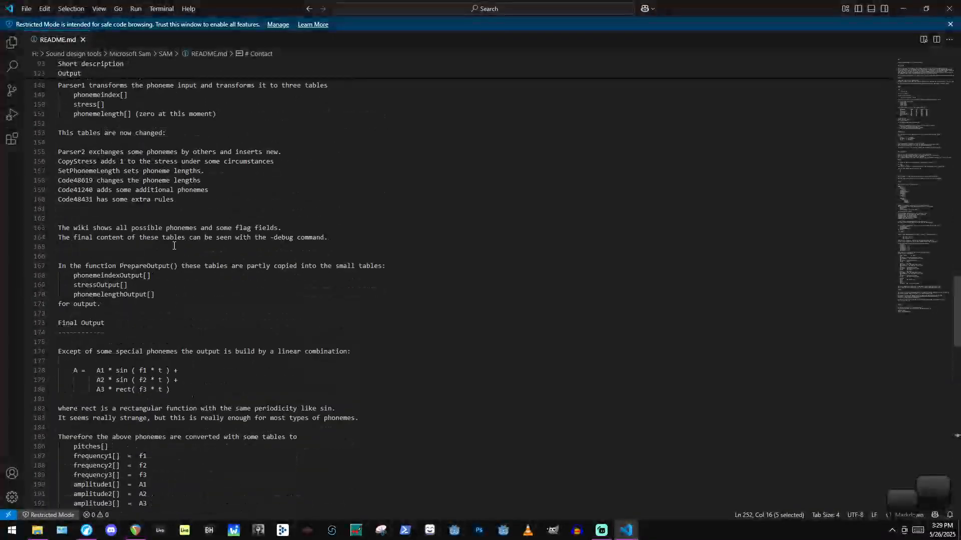
scroll(274, 238, "up", 12)
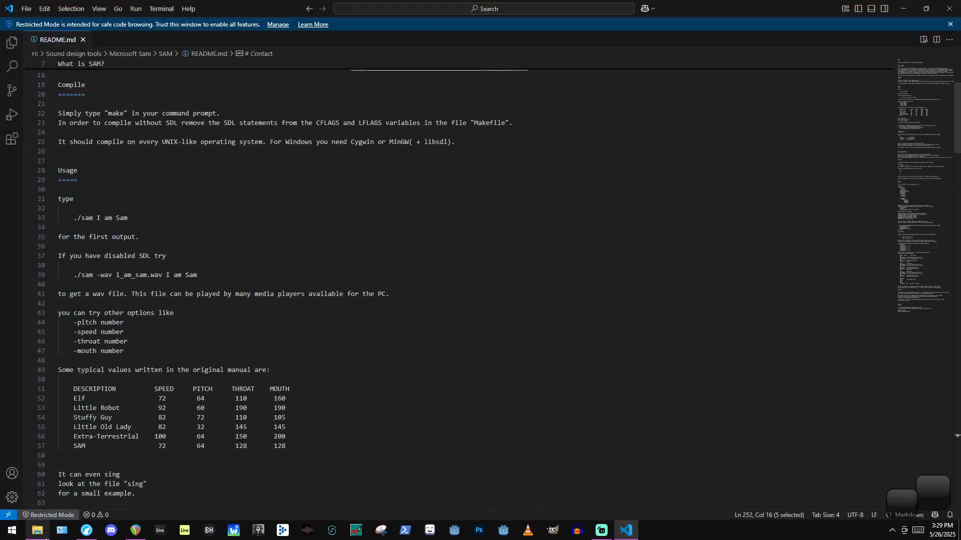
Return to the SAM folder in File Explorer, open a PowerShell window there and move it clear of the README's usage text.
left_click(37, 530)
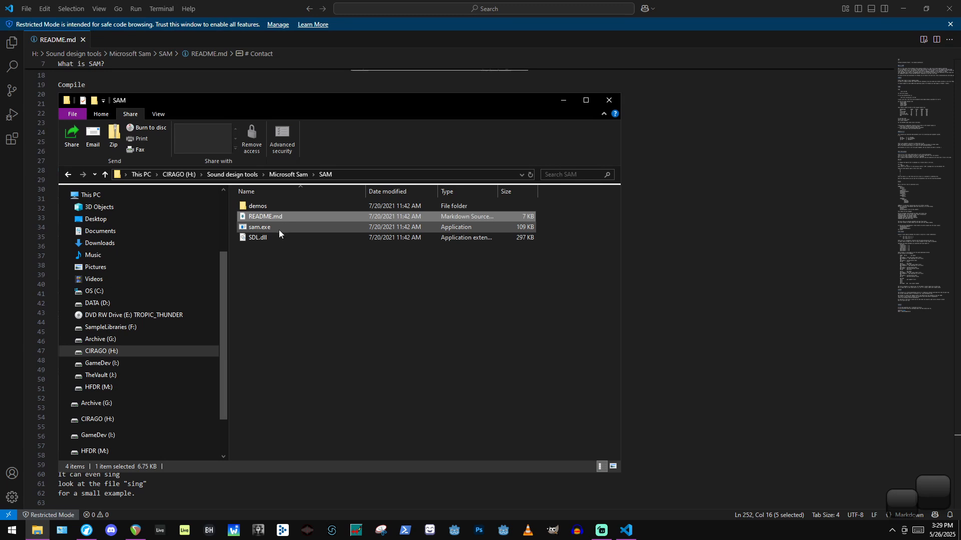
right_click(302, 278)
left_click(508, 326)
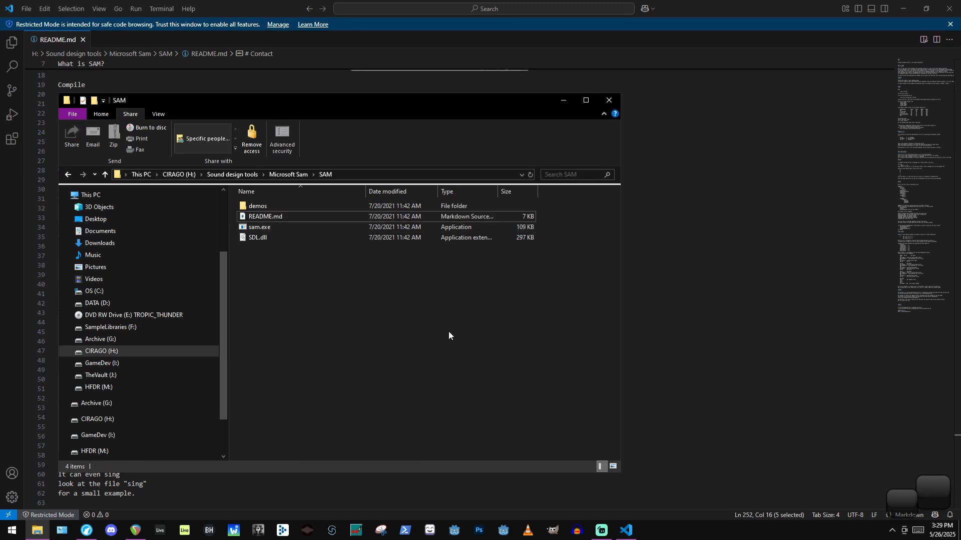
right_click(456, 345)
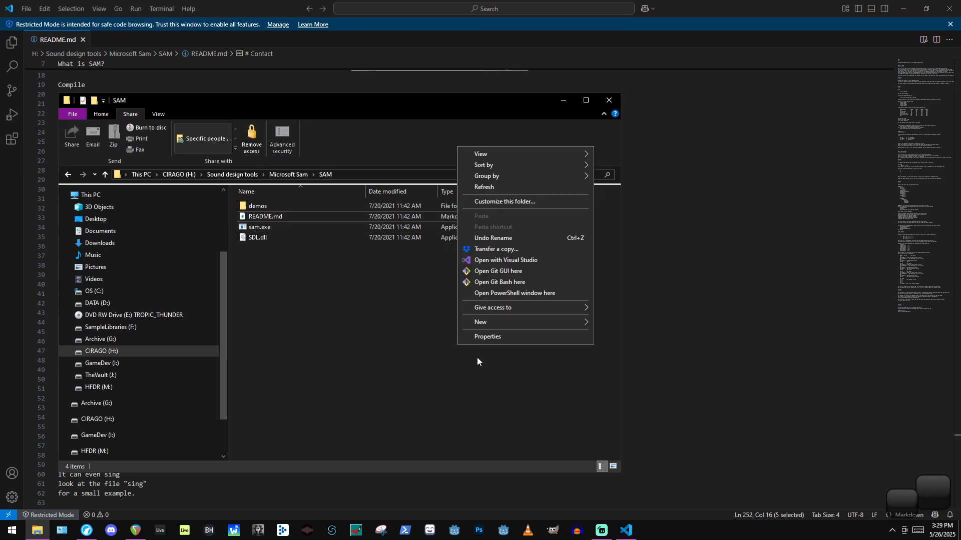
left_click(537, 295)
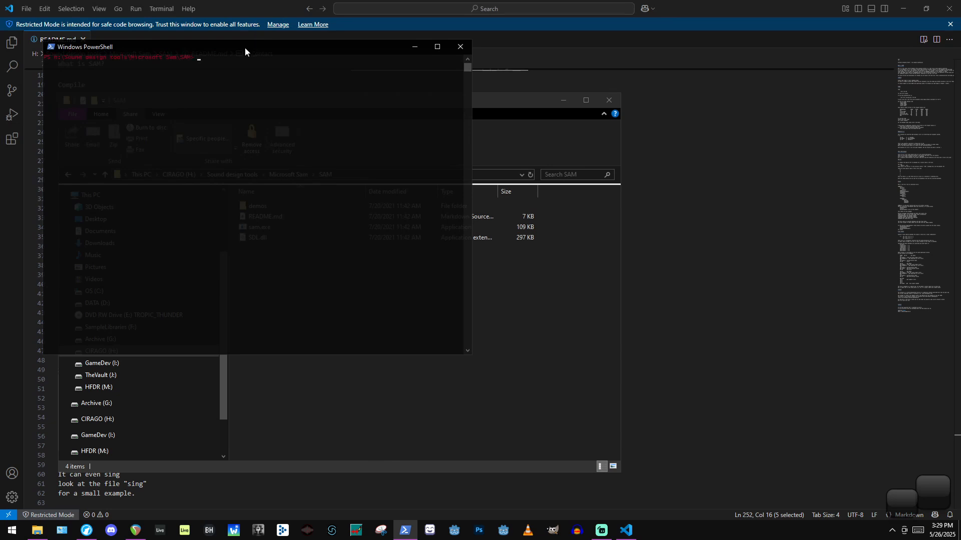
left_click_drag(244, 47, 588, 57)
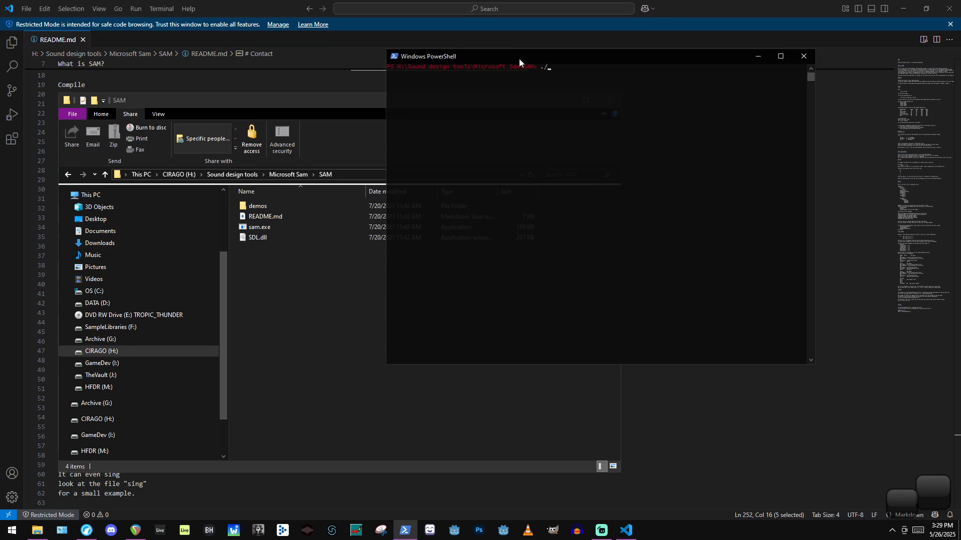
Run "./sam I am Sam" in PowerShell with the README's usage section visible behind it.
type("sam")
left_click(95, 85)
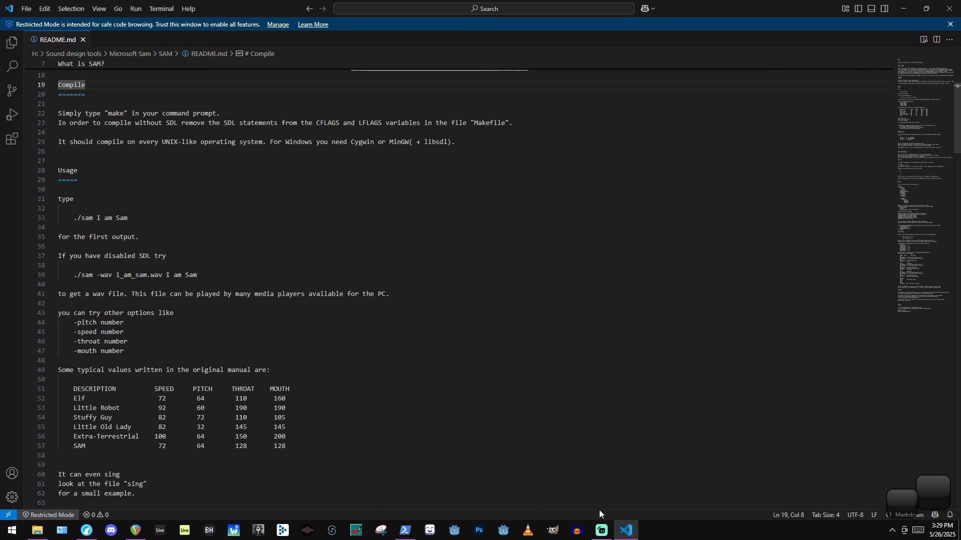
mouse_move(602, 529)
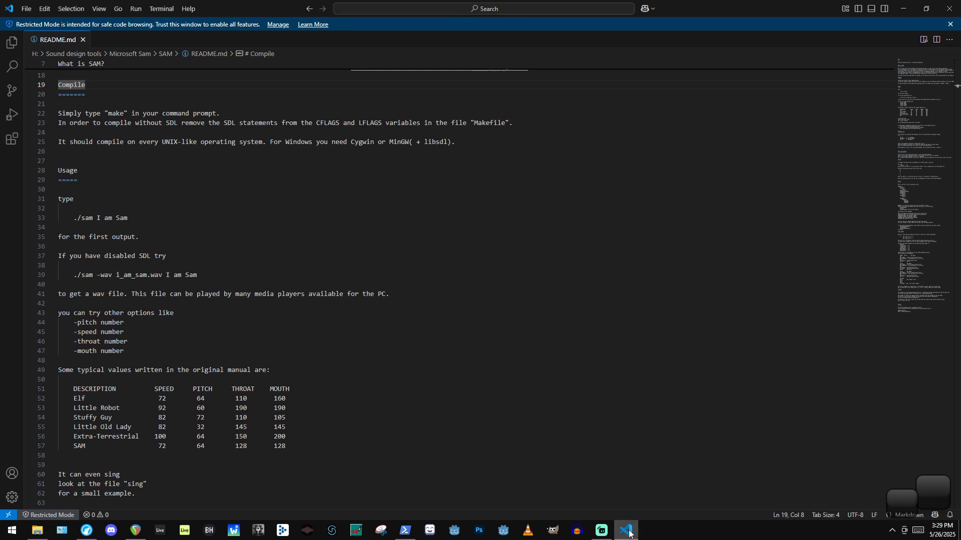
left_click(408, 533)
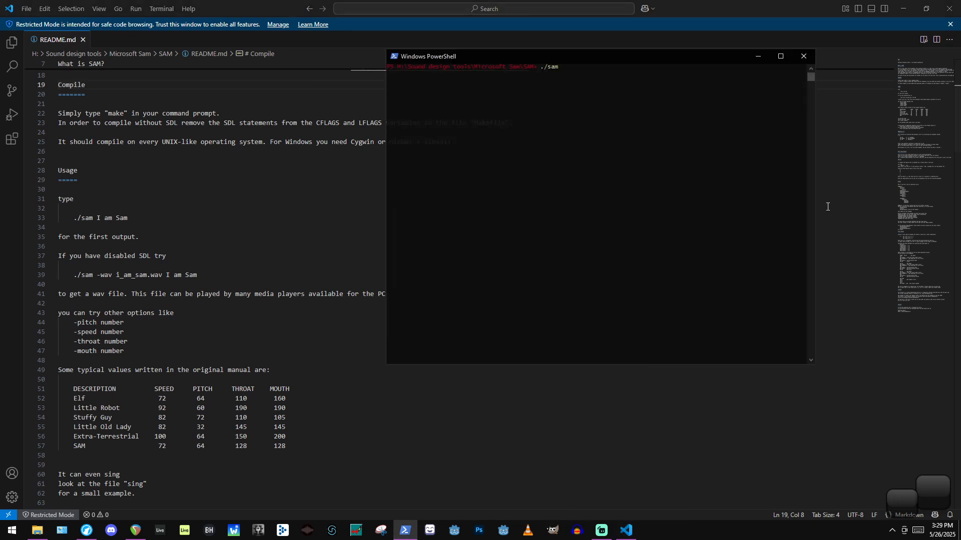
type("I am Sa")
Run the speech command at a higher speed value with "./sam -speed 200 I am Sam".
type("./sam")
type("speed 200 I am sa")
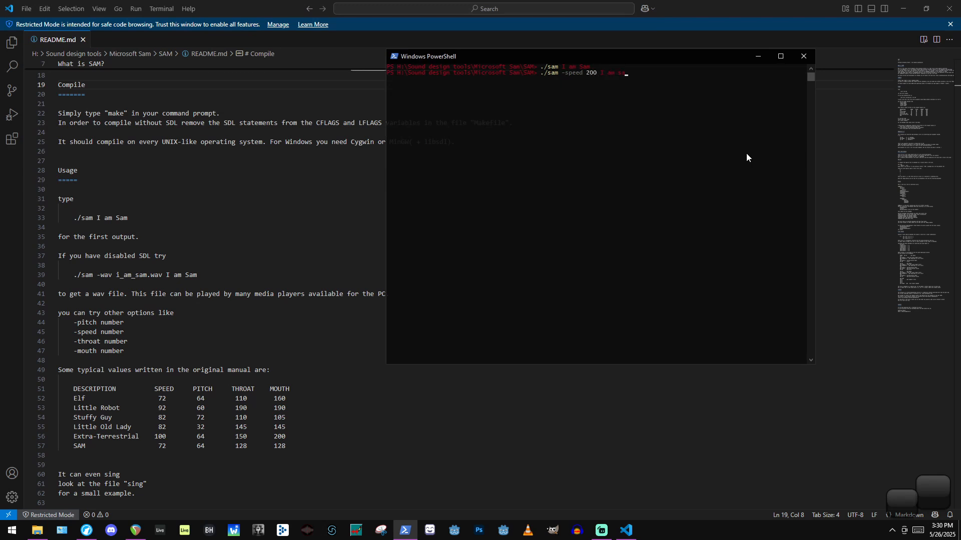
key("Return")
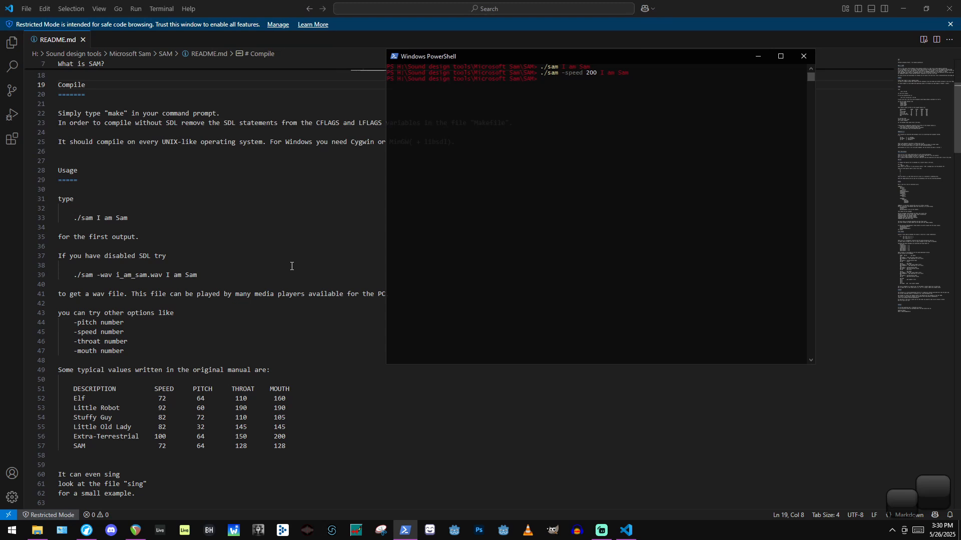
Check the README's table of typical values and run "./sam -speed 400 I am Sam".
scroll(290, 261, "down", 3)
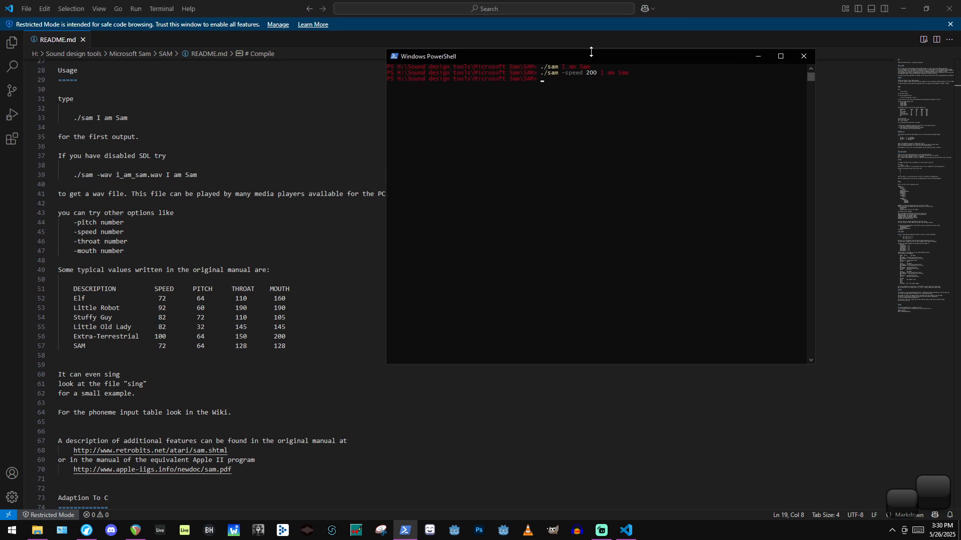
type("./sam -speed 400 I am Sam")
key("Return")
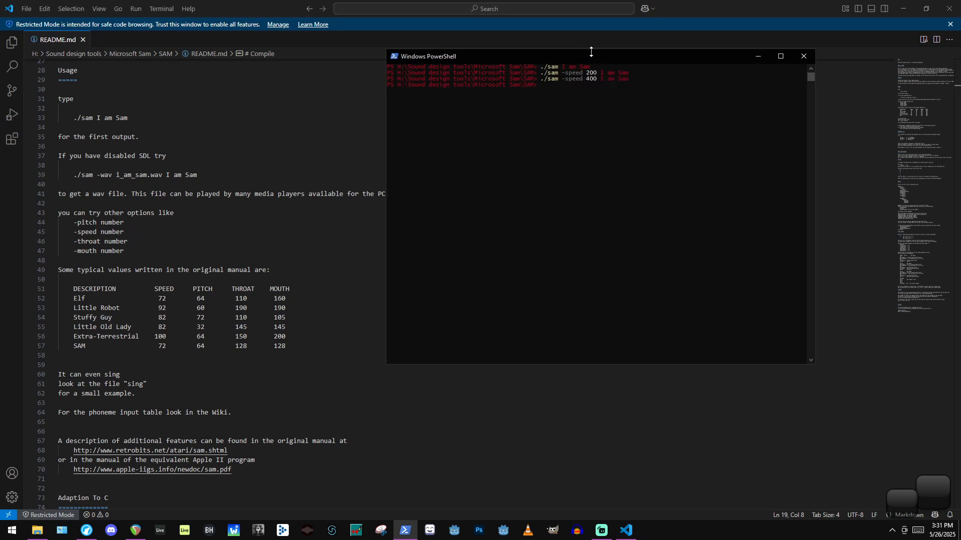
Rerun the "I am Sam" command at speed 200 and again at speed 20.
key("Up")
key("Up")
key("Up")
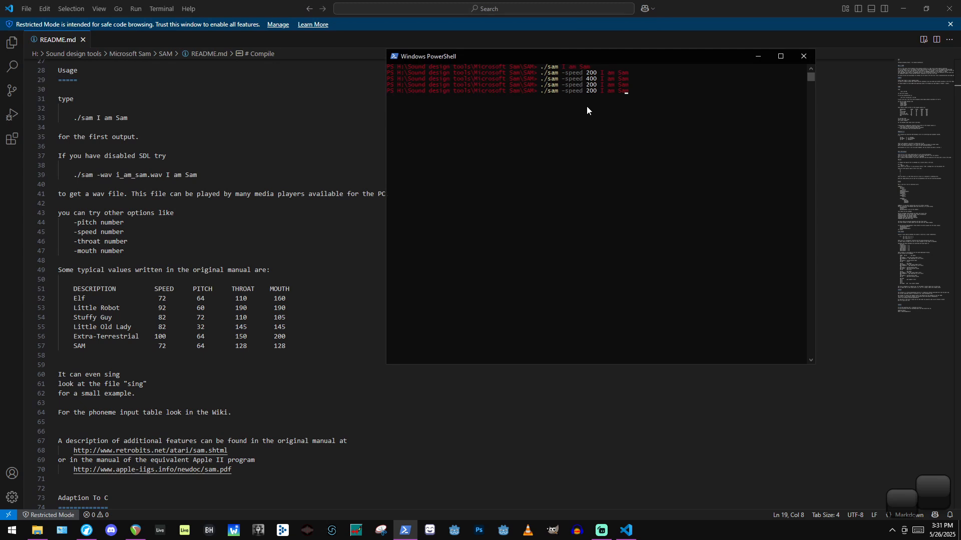
key("BackSpace")
key("Return")
Run "./sam -speed 200 -pitch 100 -throat 30 -mouth 59 I am Sam".
key("Up")
type("pitch ")
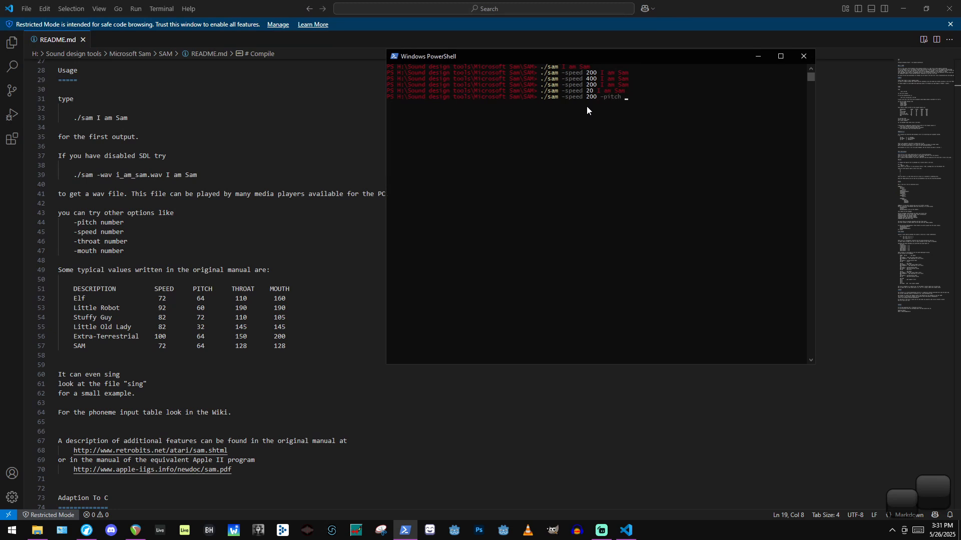
type("100 -throat 30 -mouth 59 I am Sam")
key("Return")
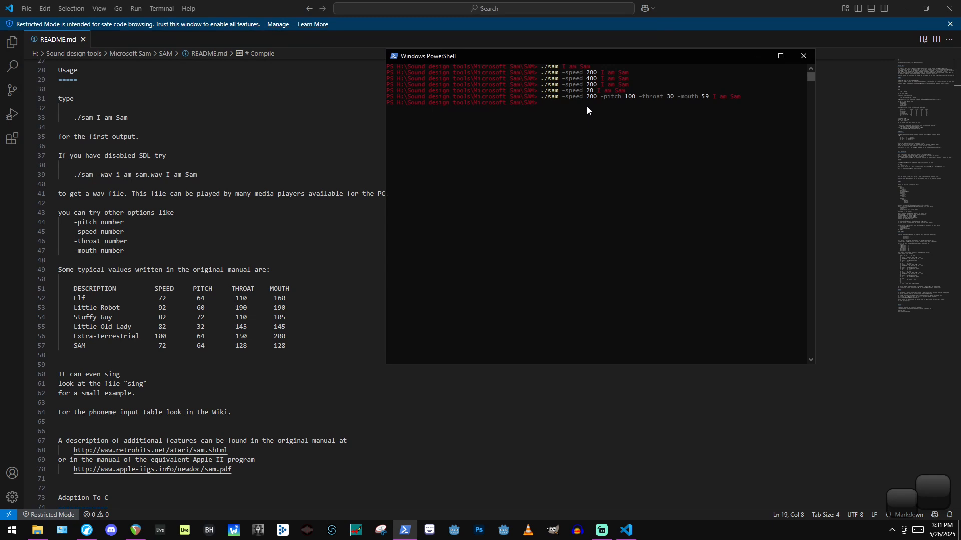
Rerun the four-option speech command with the pitch set to 10 and again with the pitch set to 1.
key("Up")
key("Left")
key("BackSpace")
key("Return")
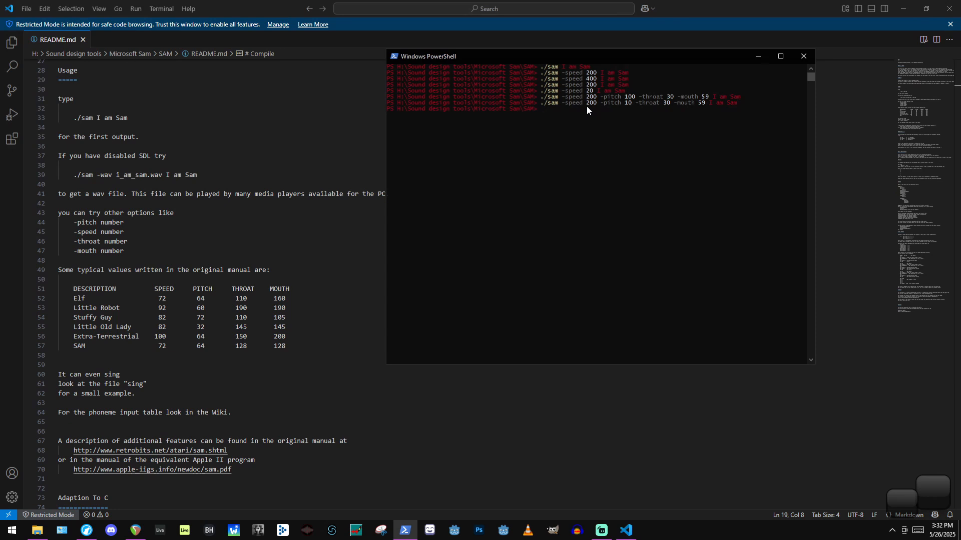
key("Up")
key("BackSpace")
type("1")
key("Delete")
key("Return")
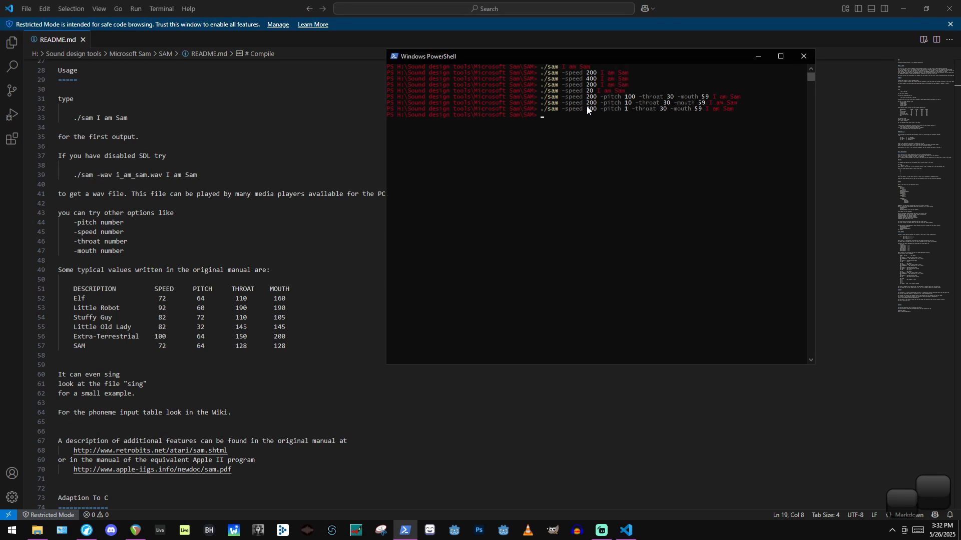
Rerun the command with the pitch set to 200, and again with the throat value set to 100.
key("Up")
type("00")
key("Return")
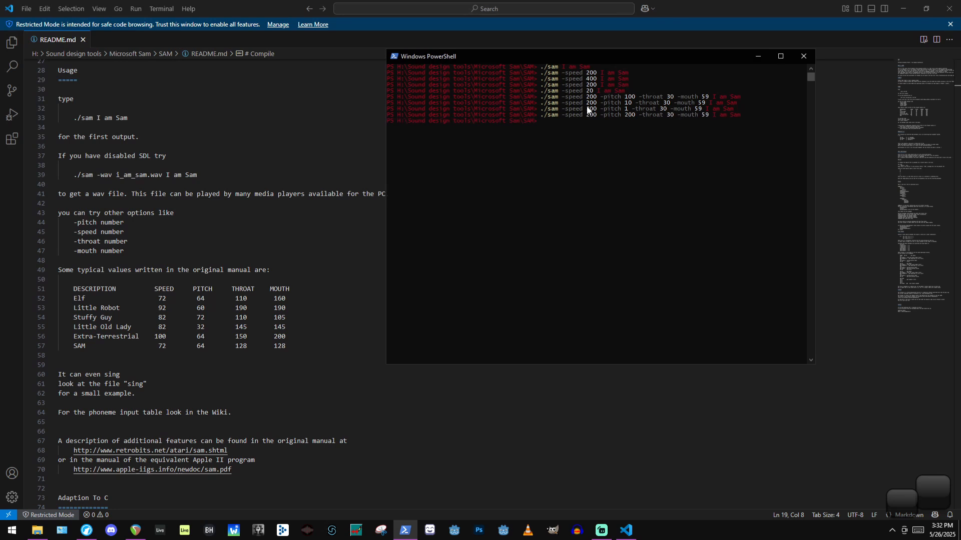
key("Up")
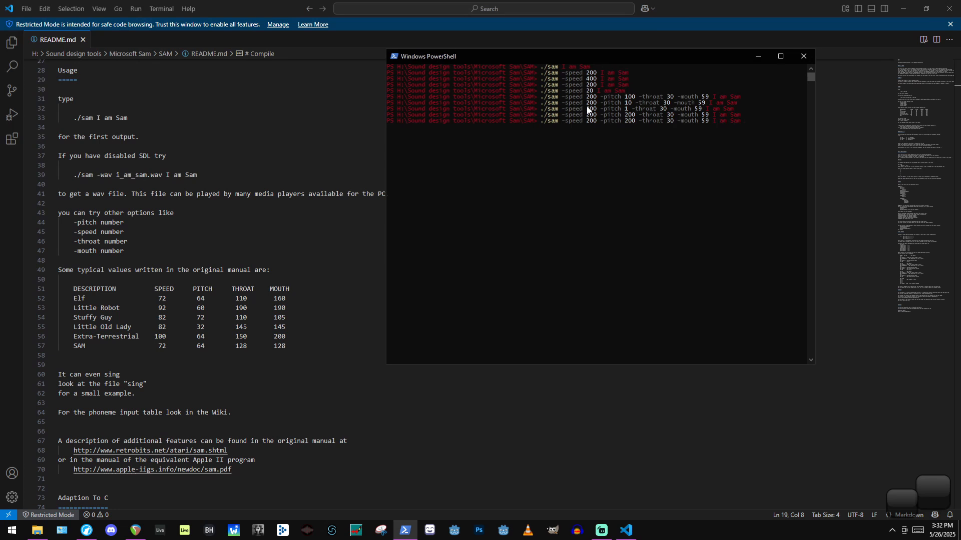
key("BackSpace")
key("BackSpace")
type("100")
key("Return")
Rerun the command with the mouth value set to 500, and again with pitch 20, throat 200 and mouth 5.
key("Up")
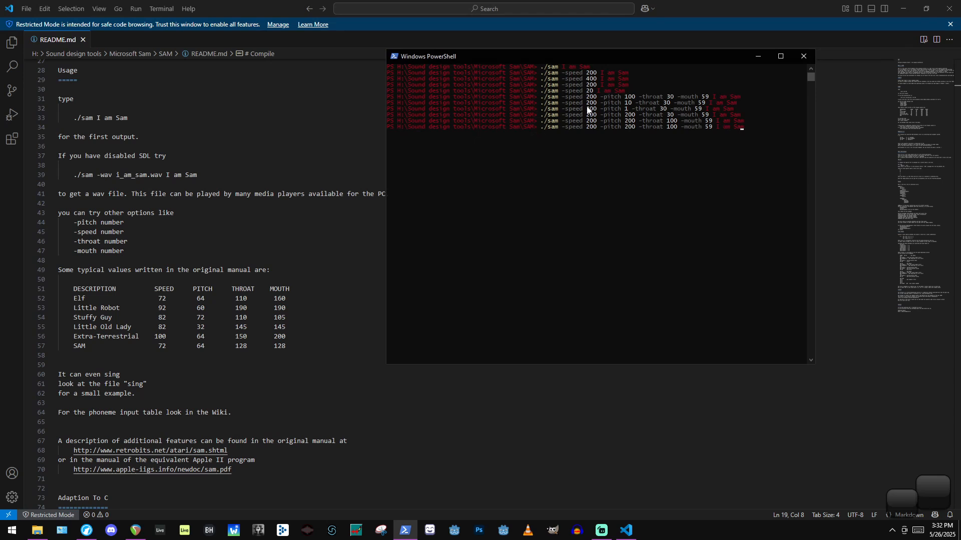
key("BackSpace")
type("00")
key("Return")
key("Up")
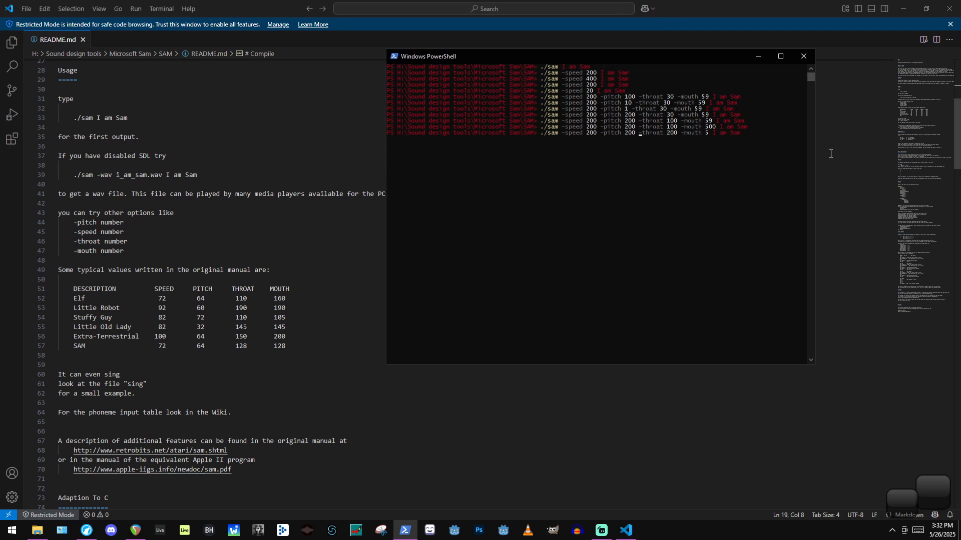
key("BackSpace")
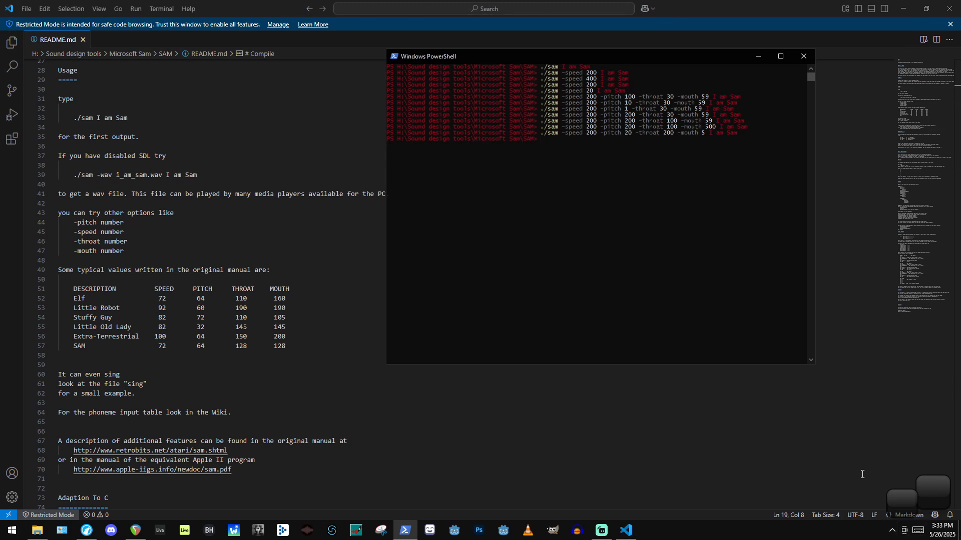
Launch the EVO audio interface software by searching for "evo".
left_click_drag(661, 242, 315, 26)
left_click(732, 303)
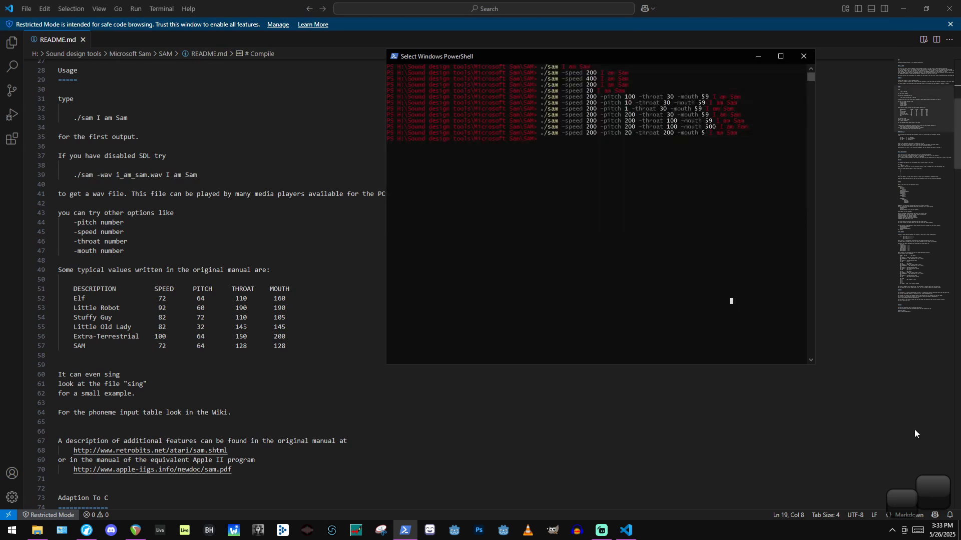
left_click(892, 530)
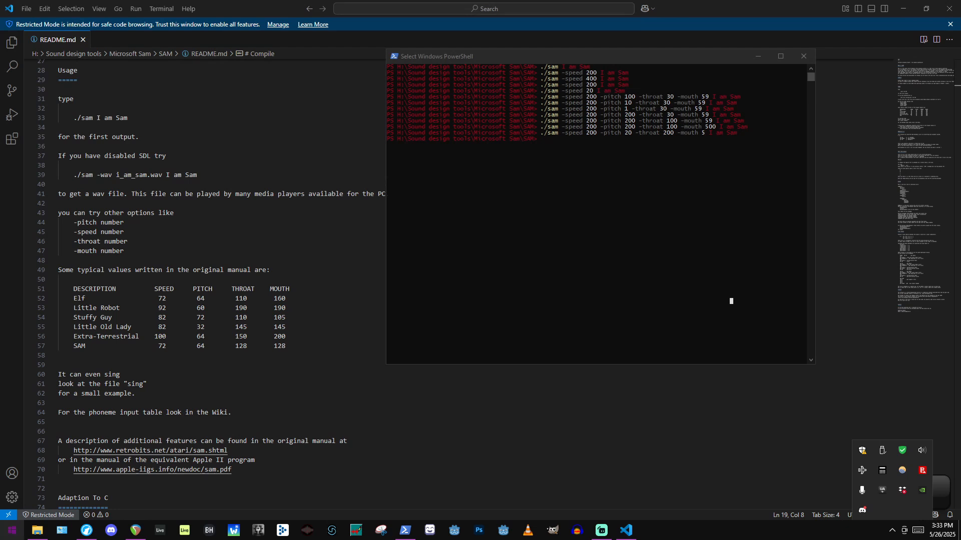
left_click(12, 530)
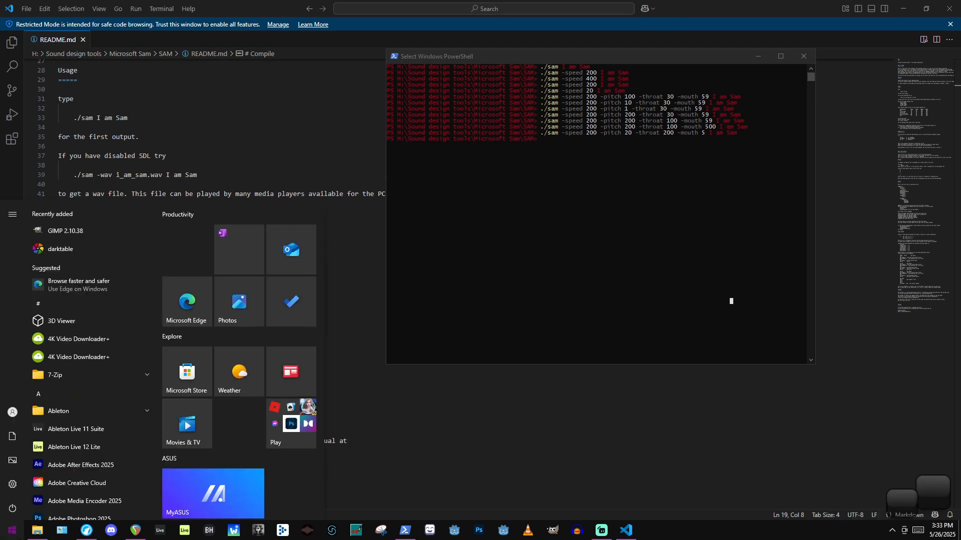
type("evo")
key("Return")
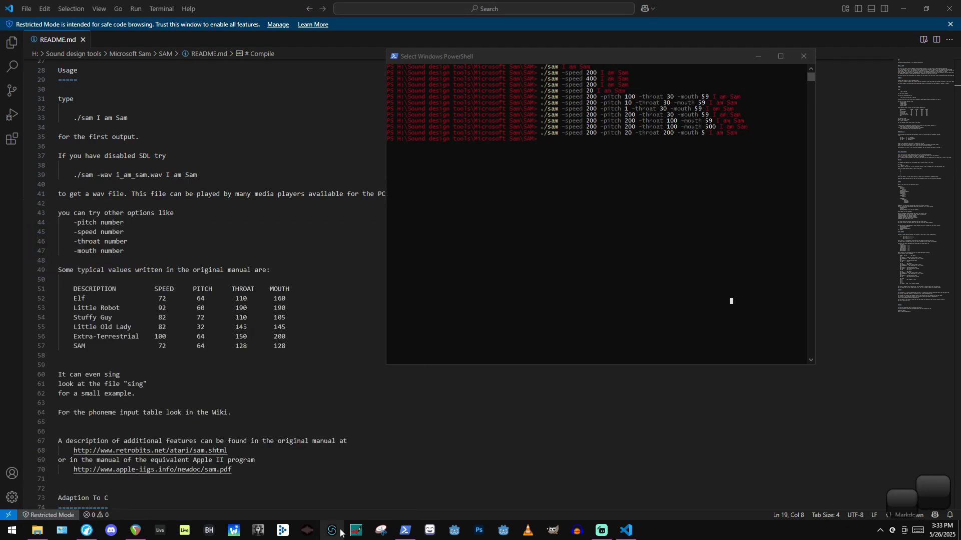
Show the EVO Loop-back Mixer and raise the Main Output 1|2 fader to about 0 dB.
left_click(893, 534)
right_click(902, 490)
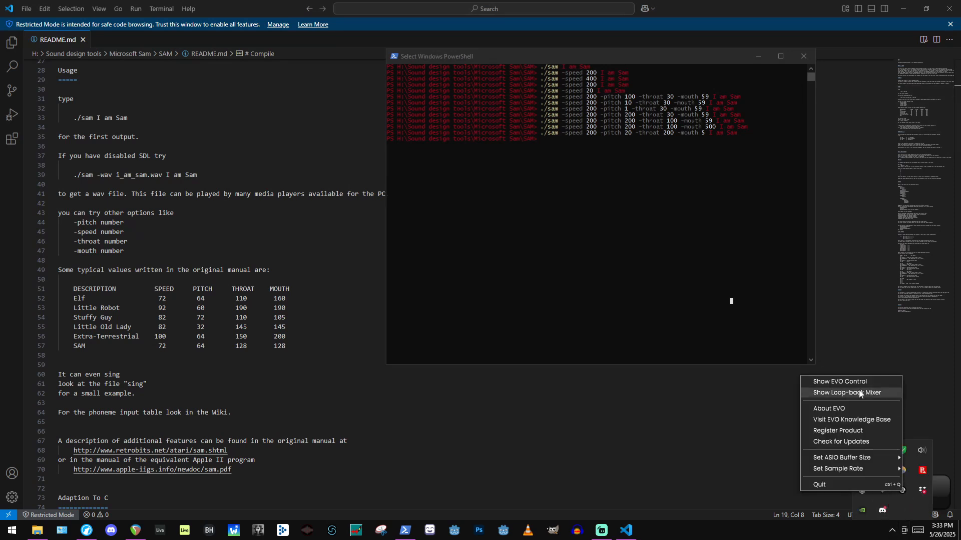
left_click(860, 393)
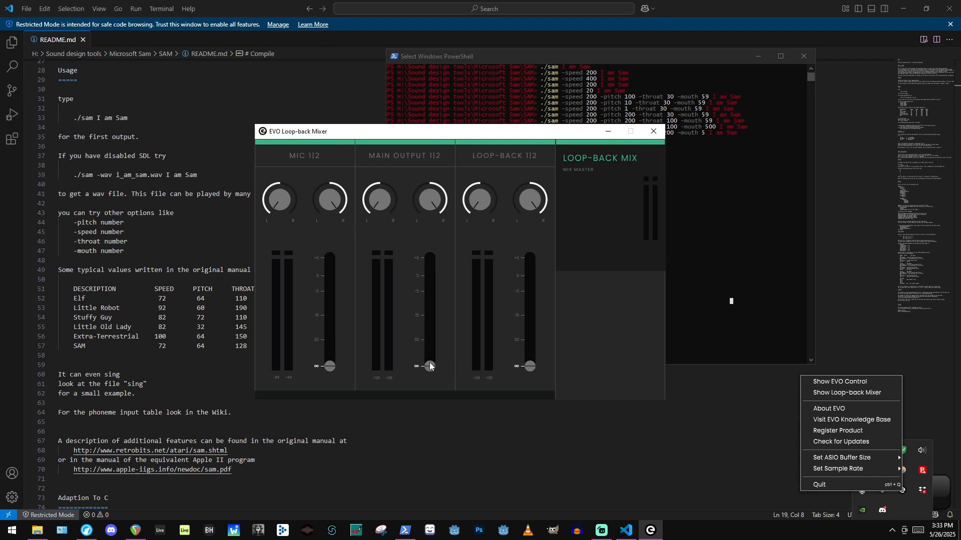
left_click_drag(429, 366, 430, 286)
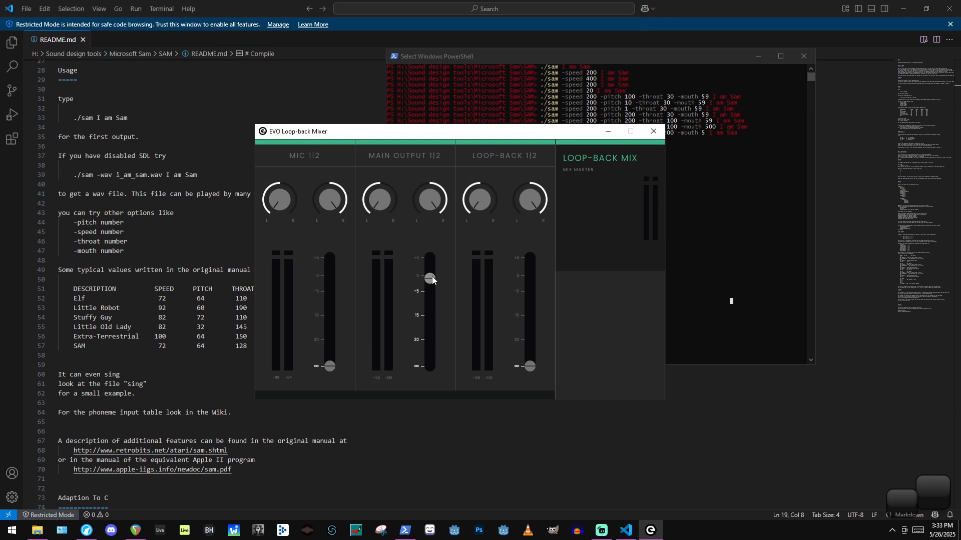
Switch to REAPER and check which playback device and volume Windows is using.
left_click(144, 536)
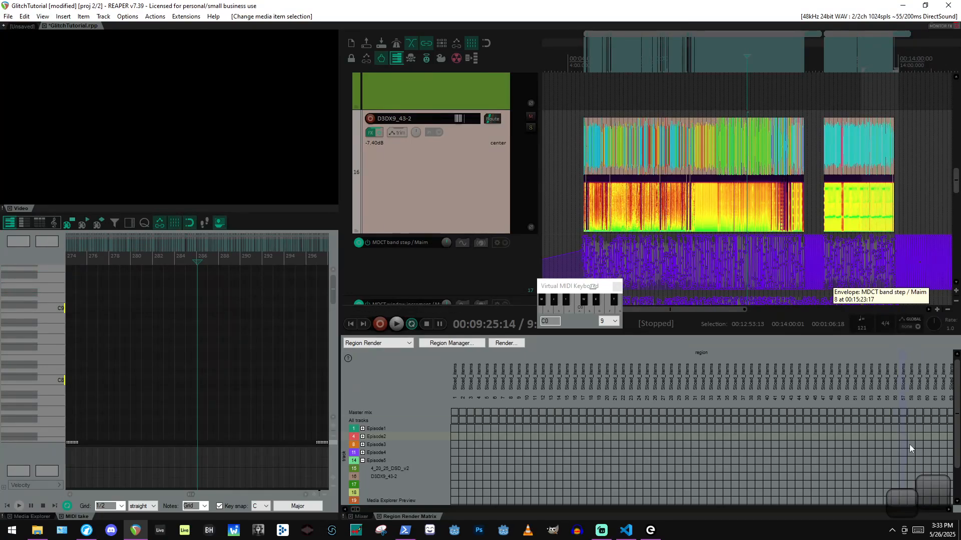
left_click(892, 530)
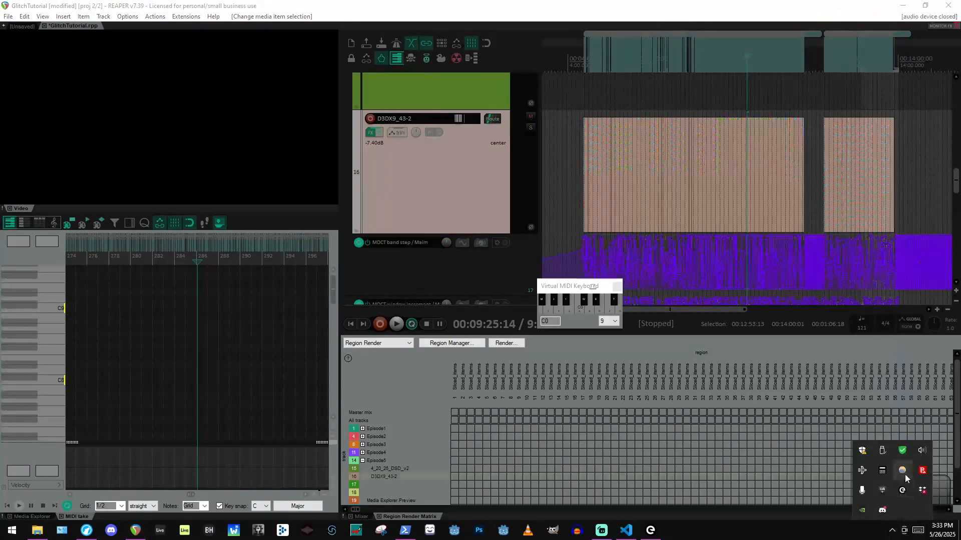
left_click(921, 450)
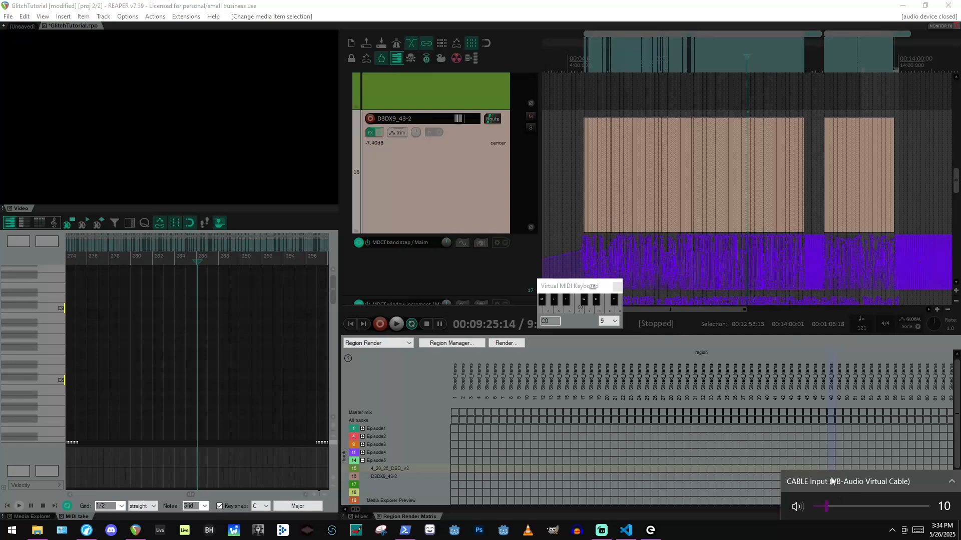
left_click(393, 21)
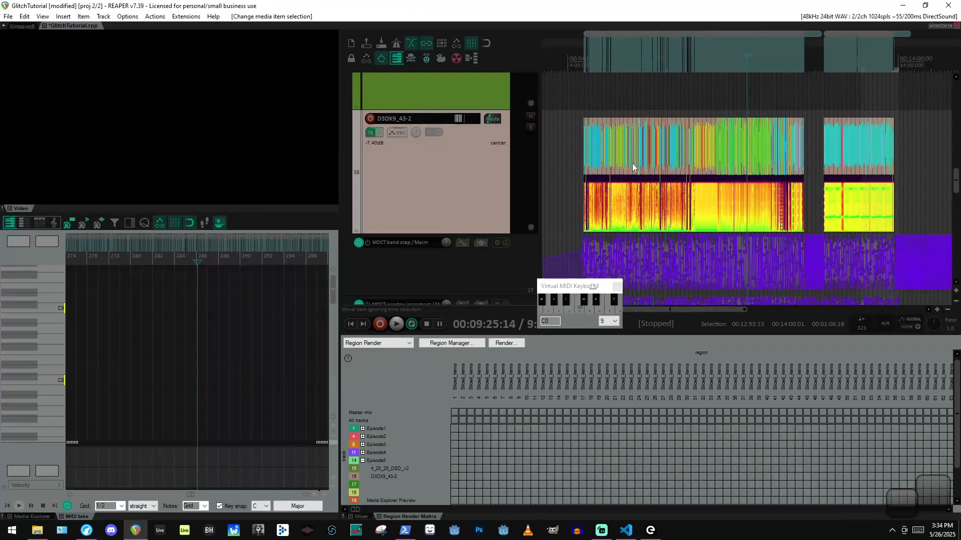
scroll(584, 91, "down", 7)
Lower the Main Output 1|2 fader in the EVO Loop-back Mixer back to minus infinity and close the mixer.
left_click(650, 530)
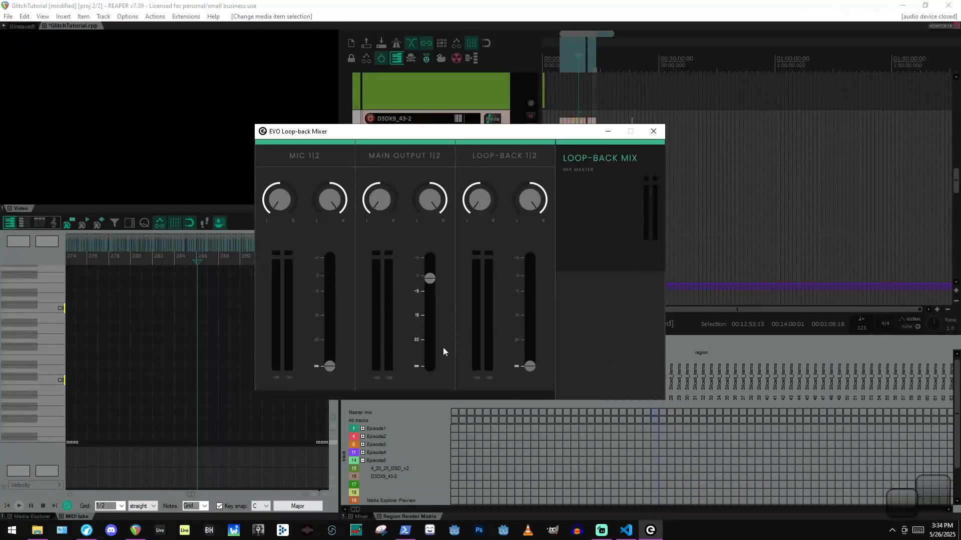
left_click_drag(430, 278, 429, 366)
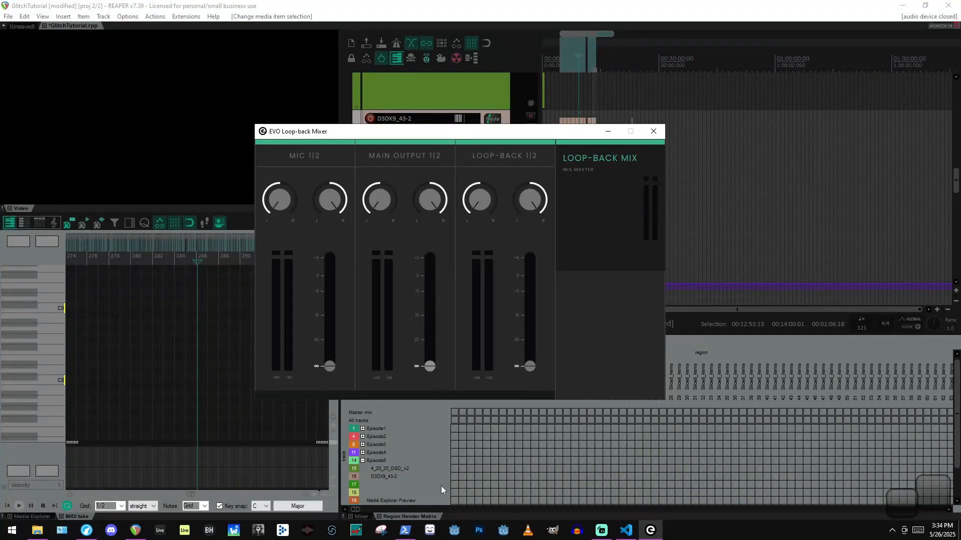
left_click(653, 131)
Return to the SAM README in VS Code with PowerShell in front, clear the terminal selection and reposition the PowerShell window.
left_click(626, 530)
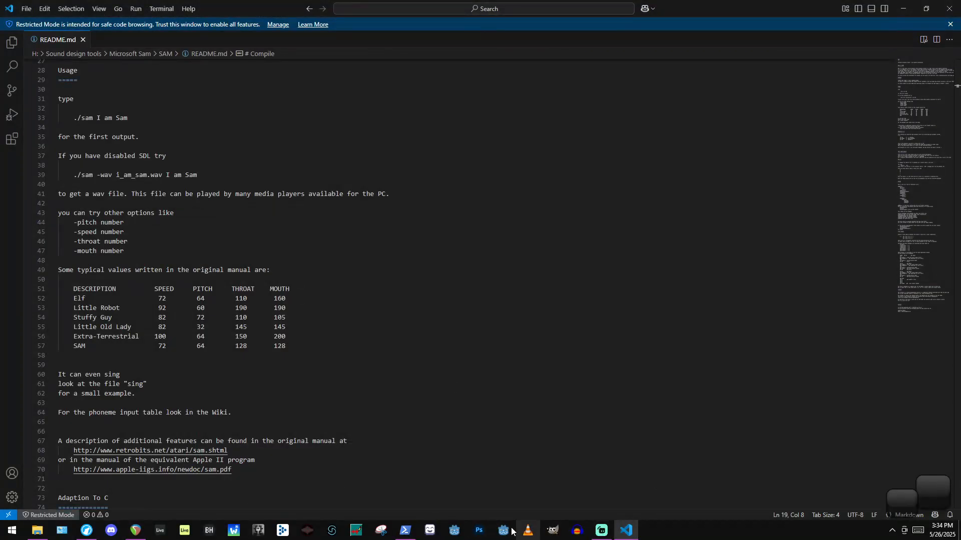
left_click(405, 530)
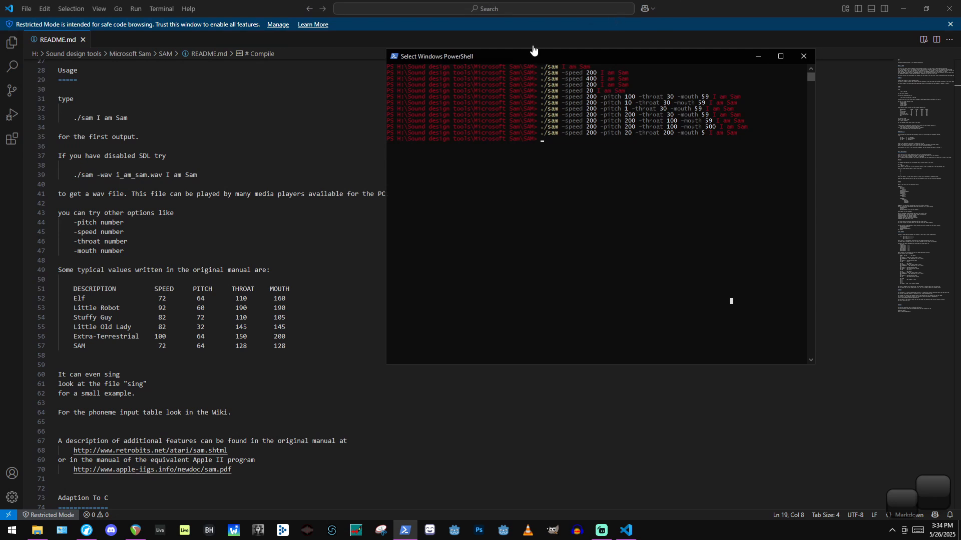
key("Escape")
left_click_drag(500, 62, 452, 89)
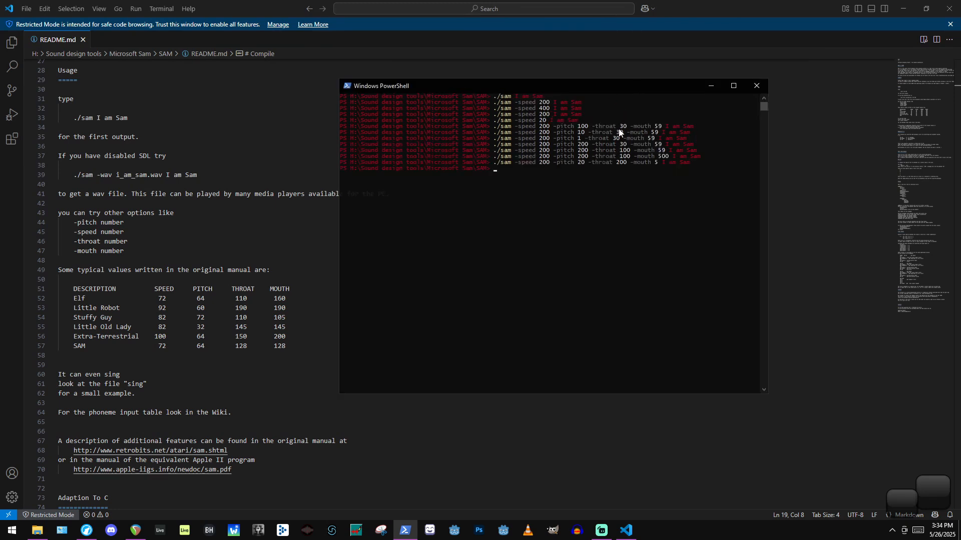